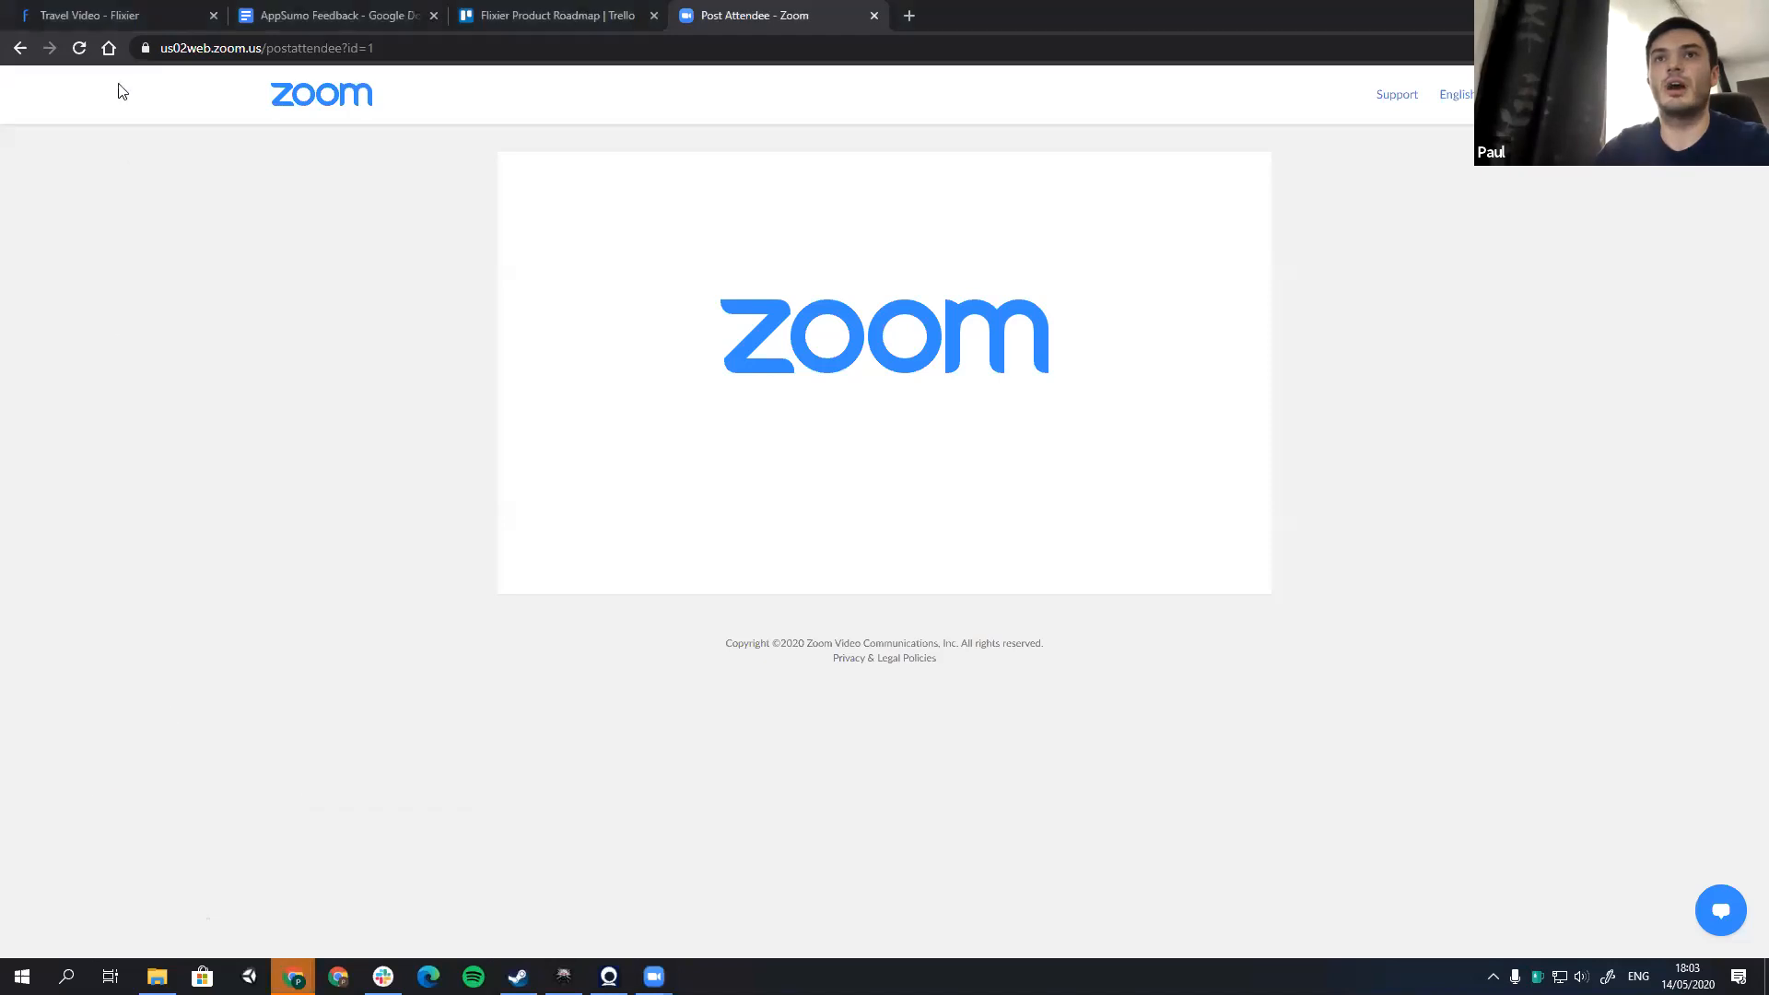
# Step: Leave the open project in the Flixier tab and create a new widescreen project named "My Travel Video"
pyautogui.click(124, 15)
pyautogui.click(145, 241)
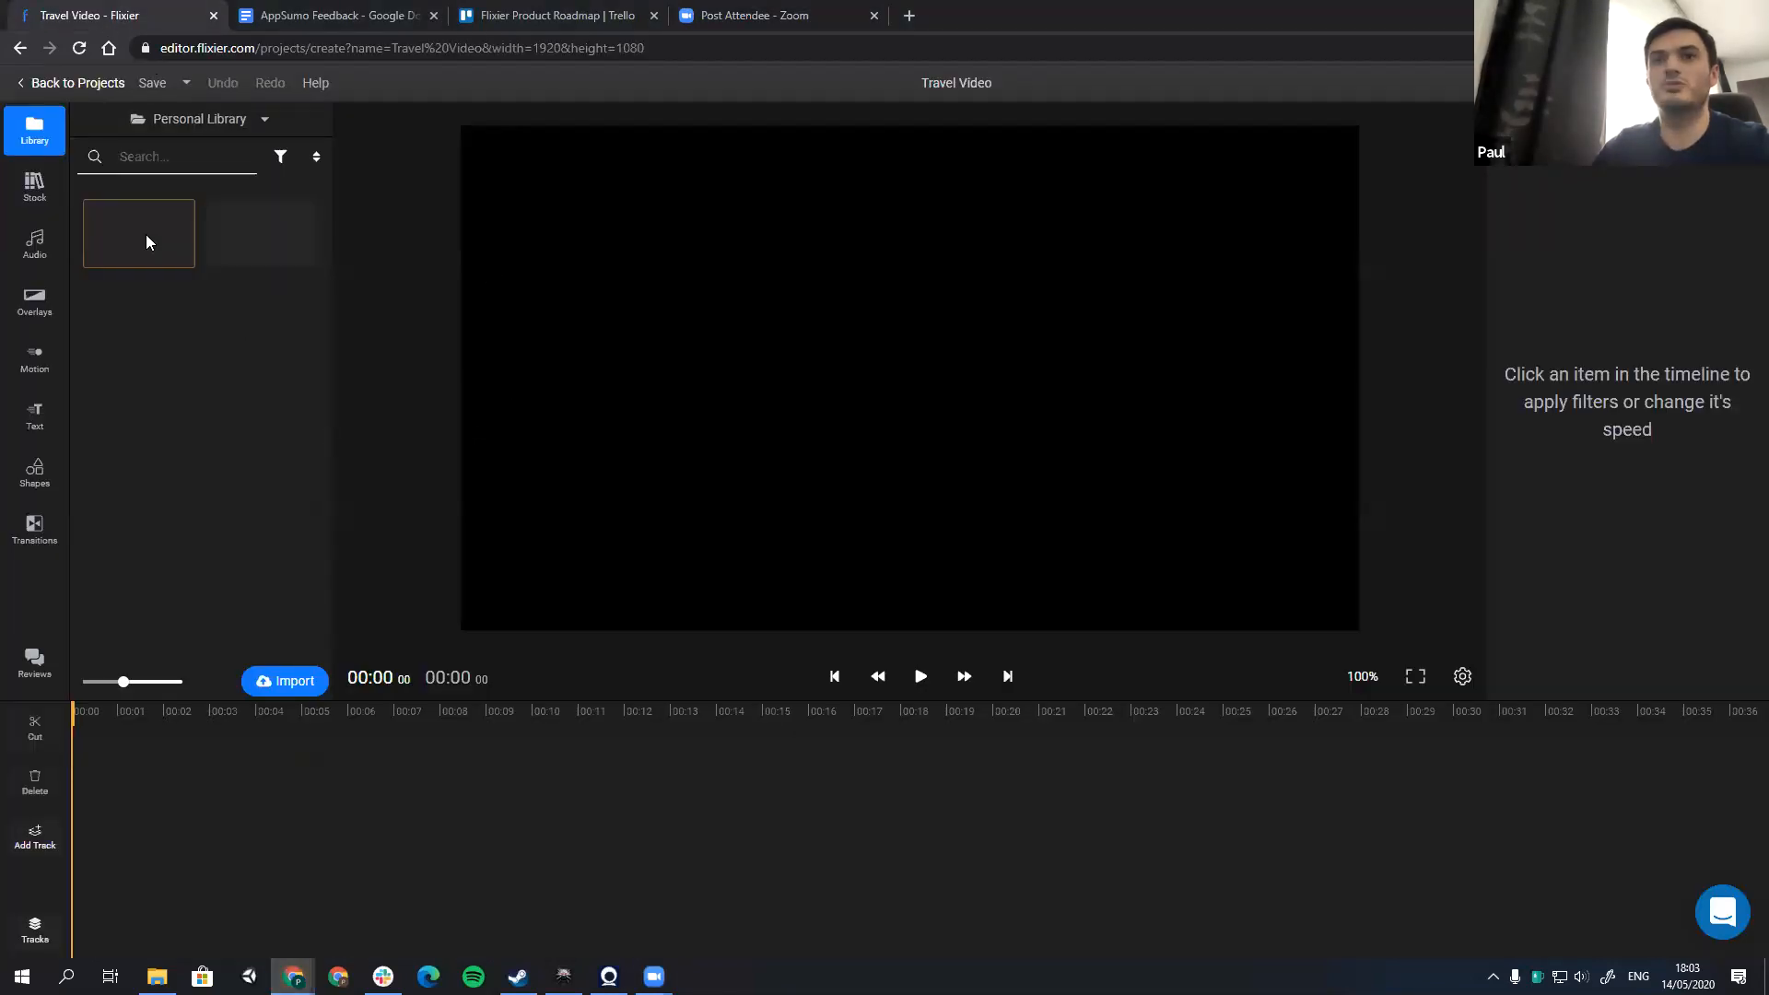
pyautogui.click(102, 82)
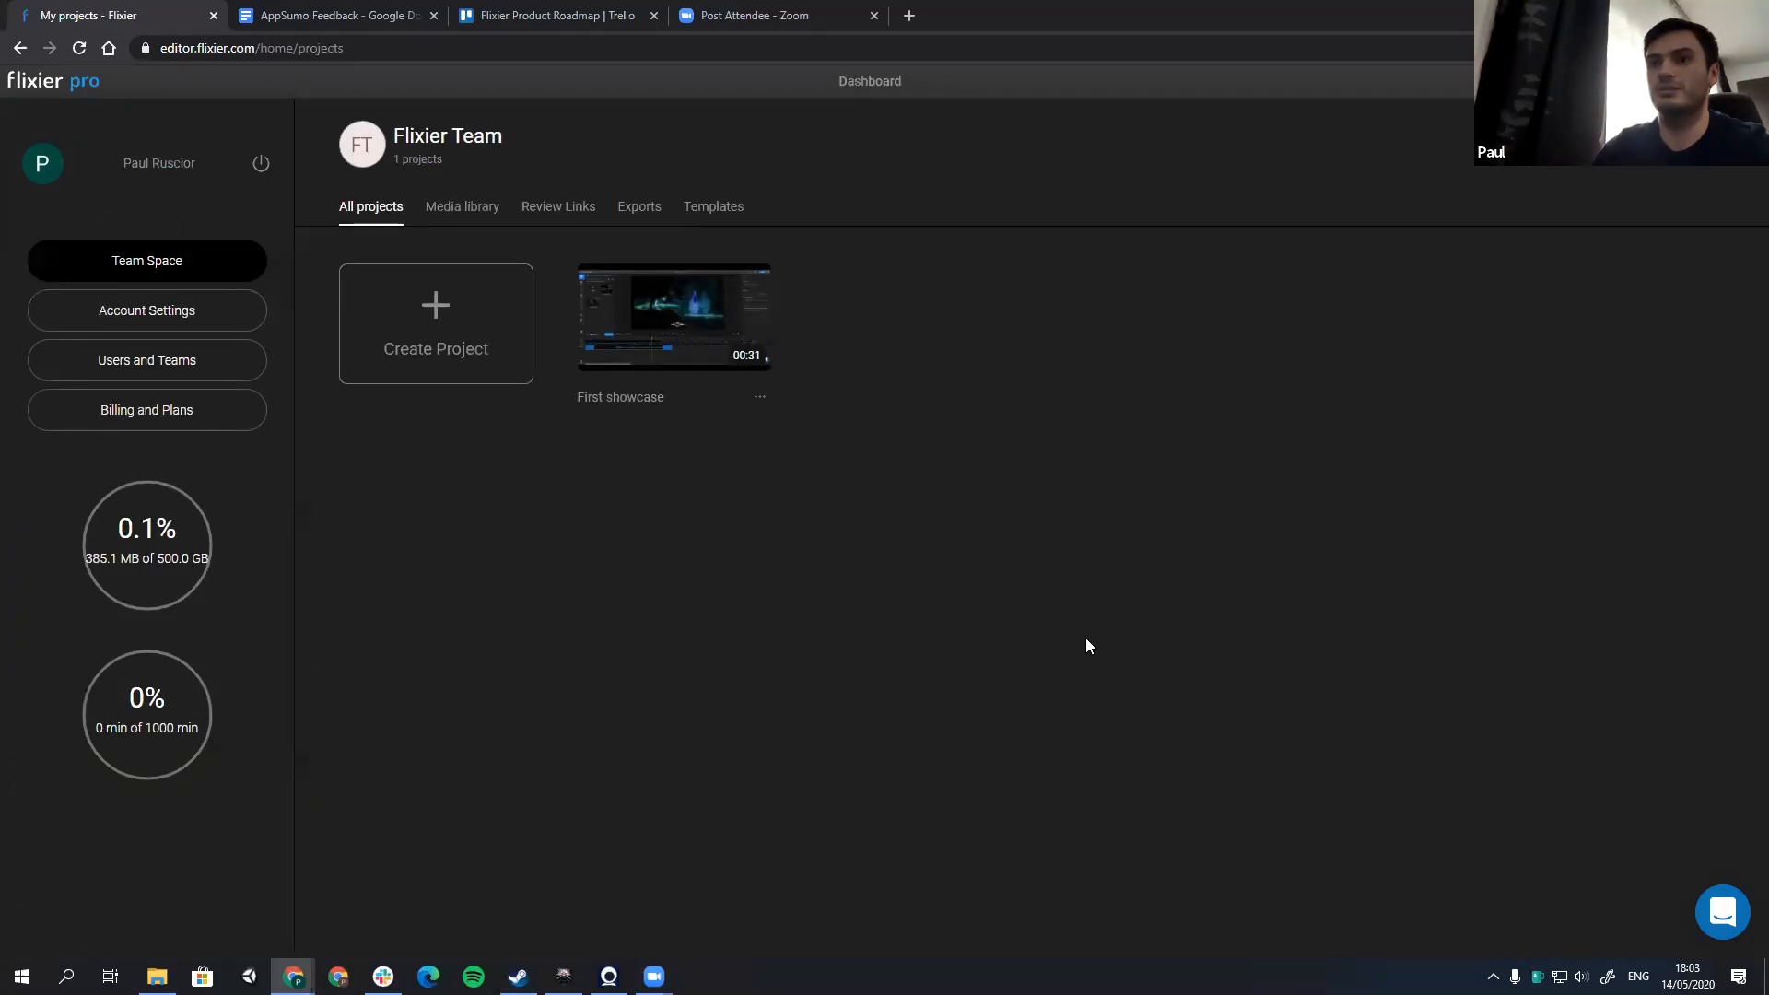
pyautogui.click(417, 328)
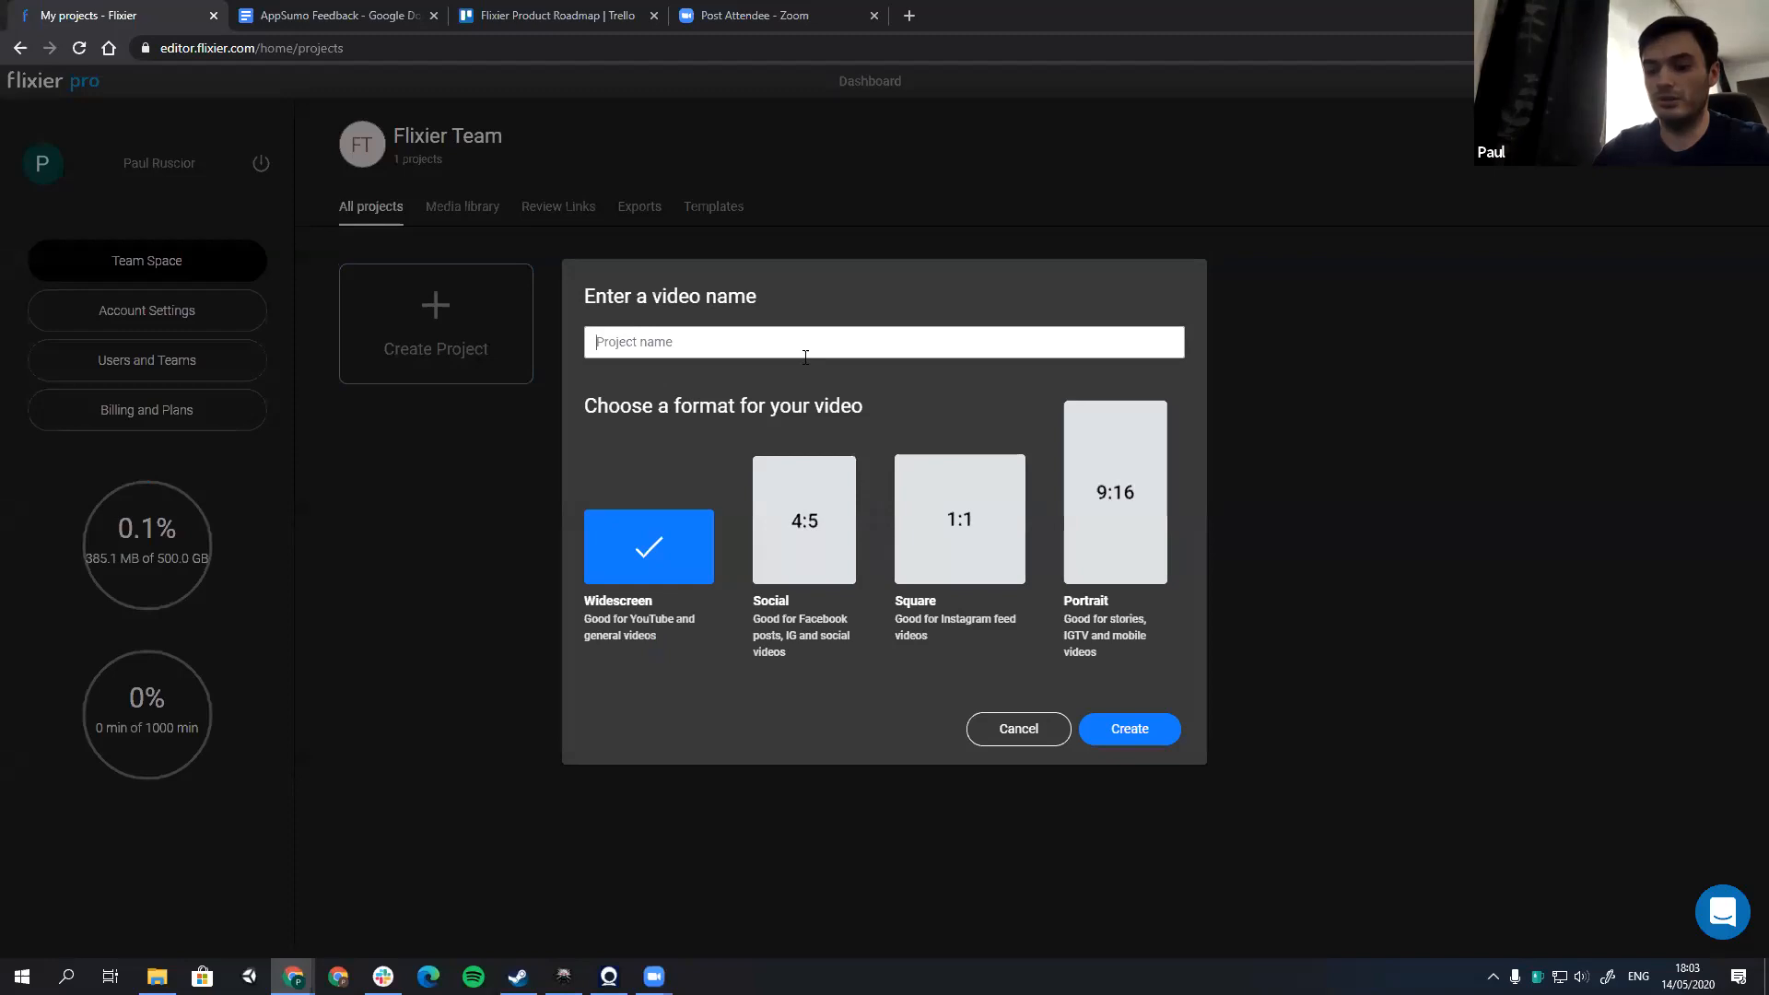
pyautogui.write('My Tra')
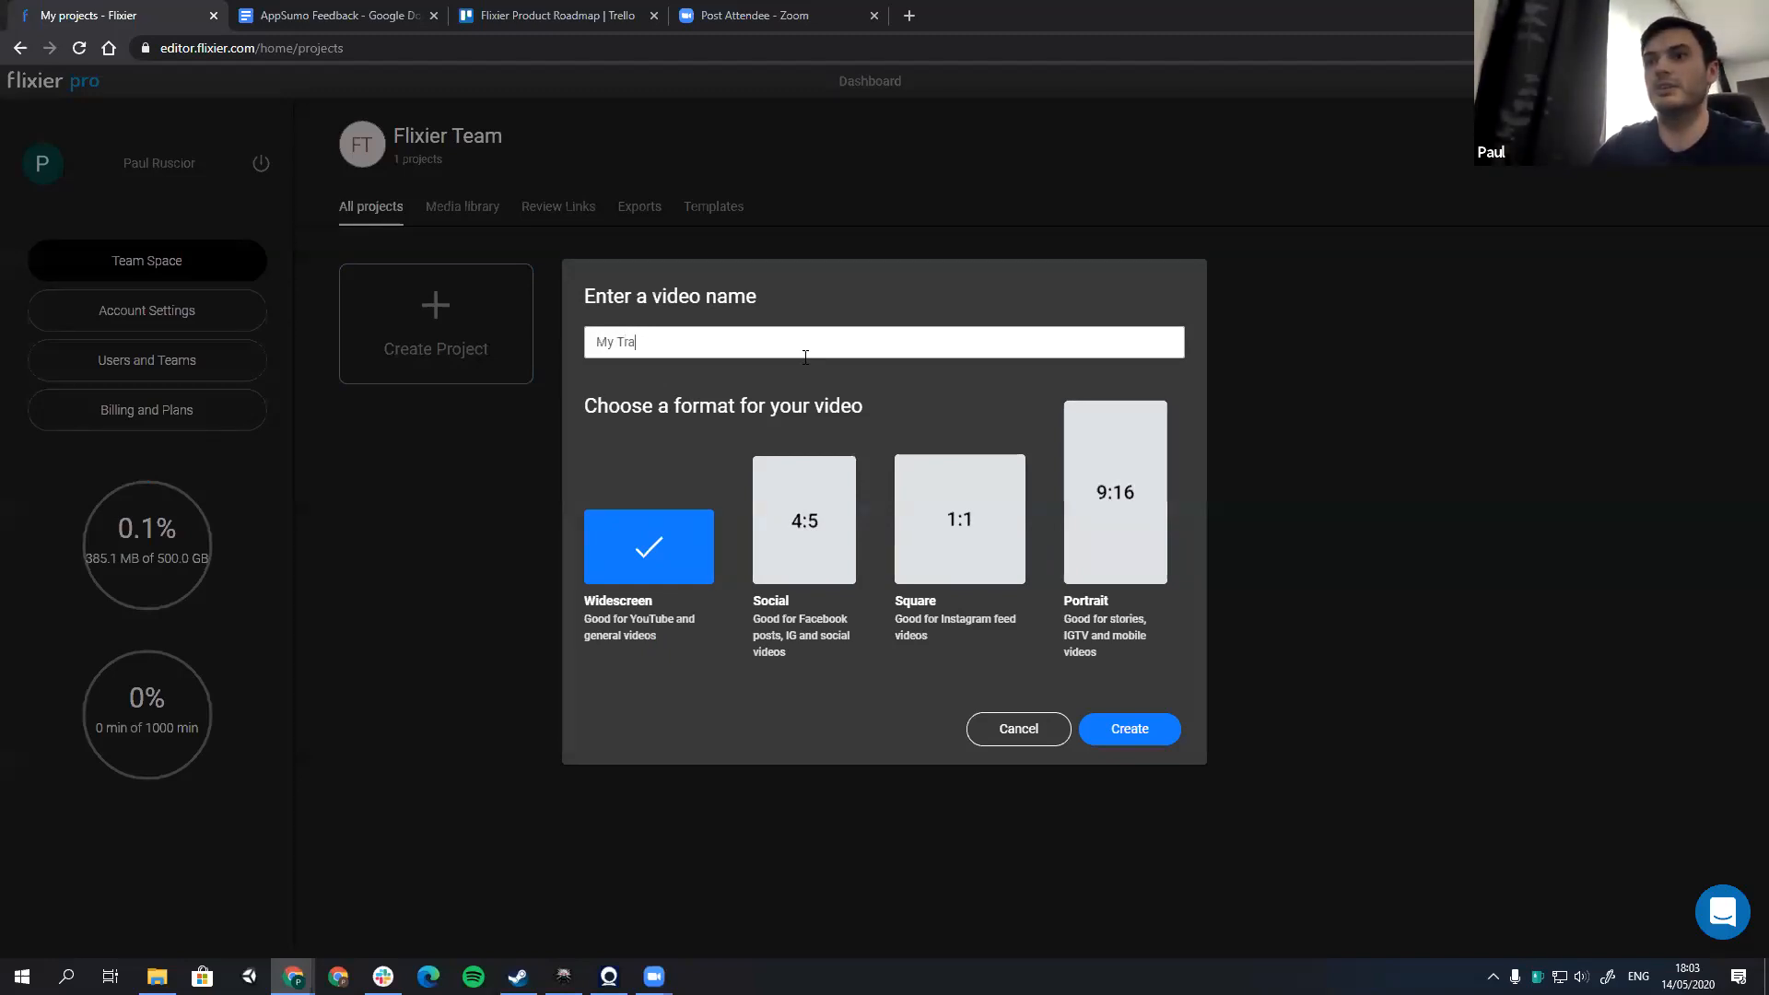
pyautogui.write('vel Video')
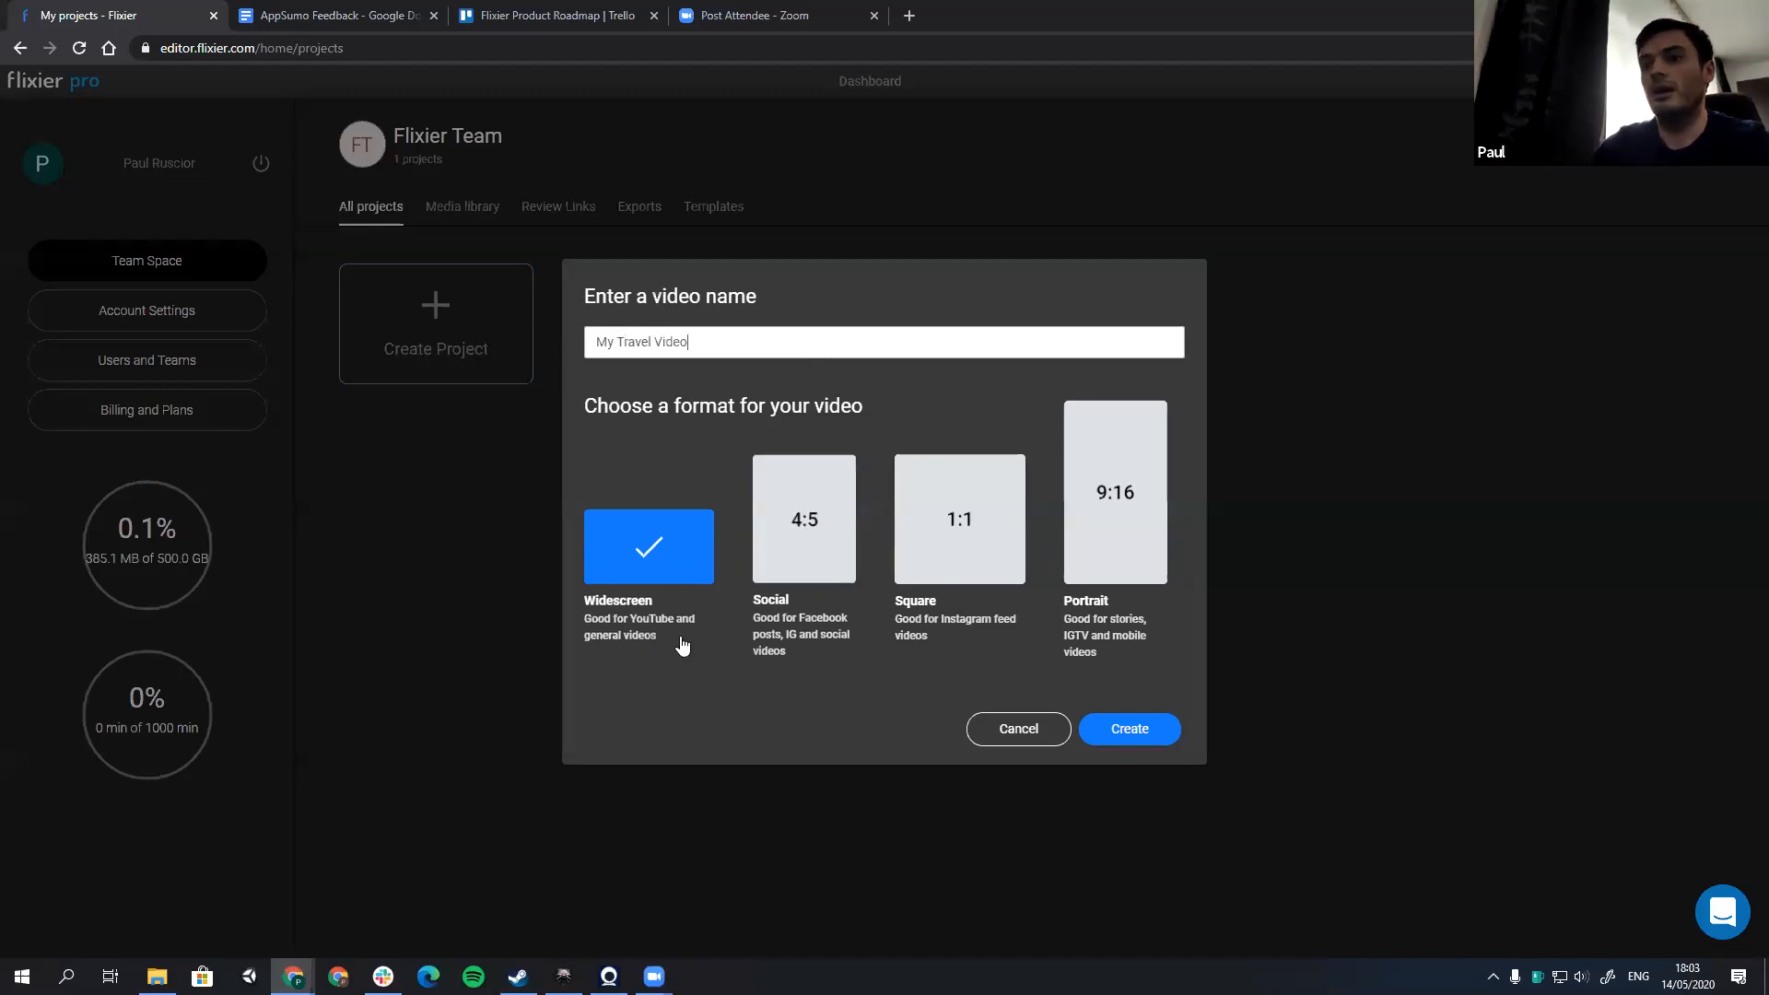
pyautogui.click(1133, 742)
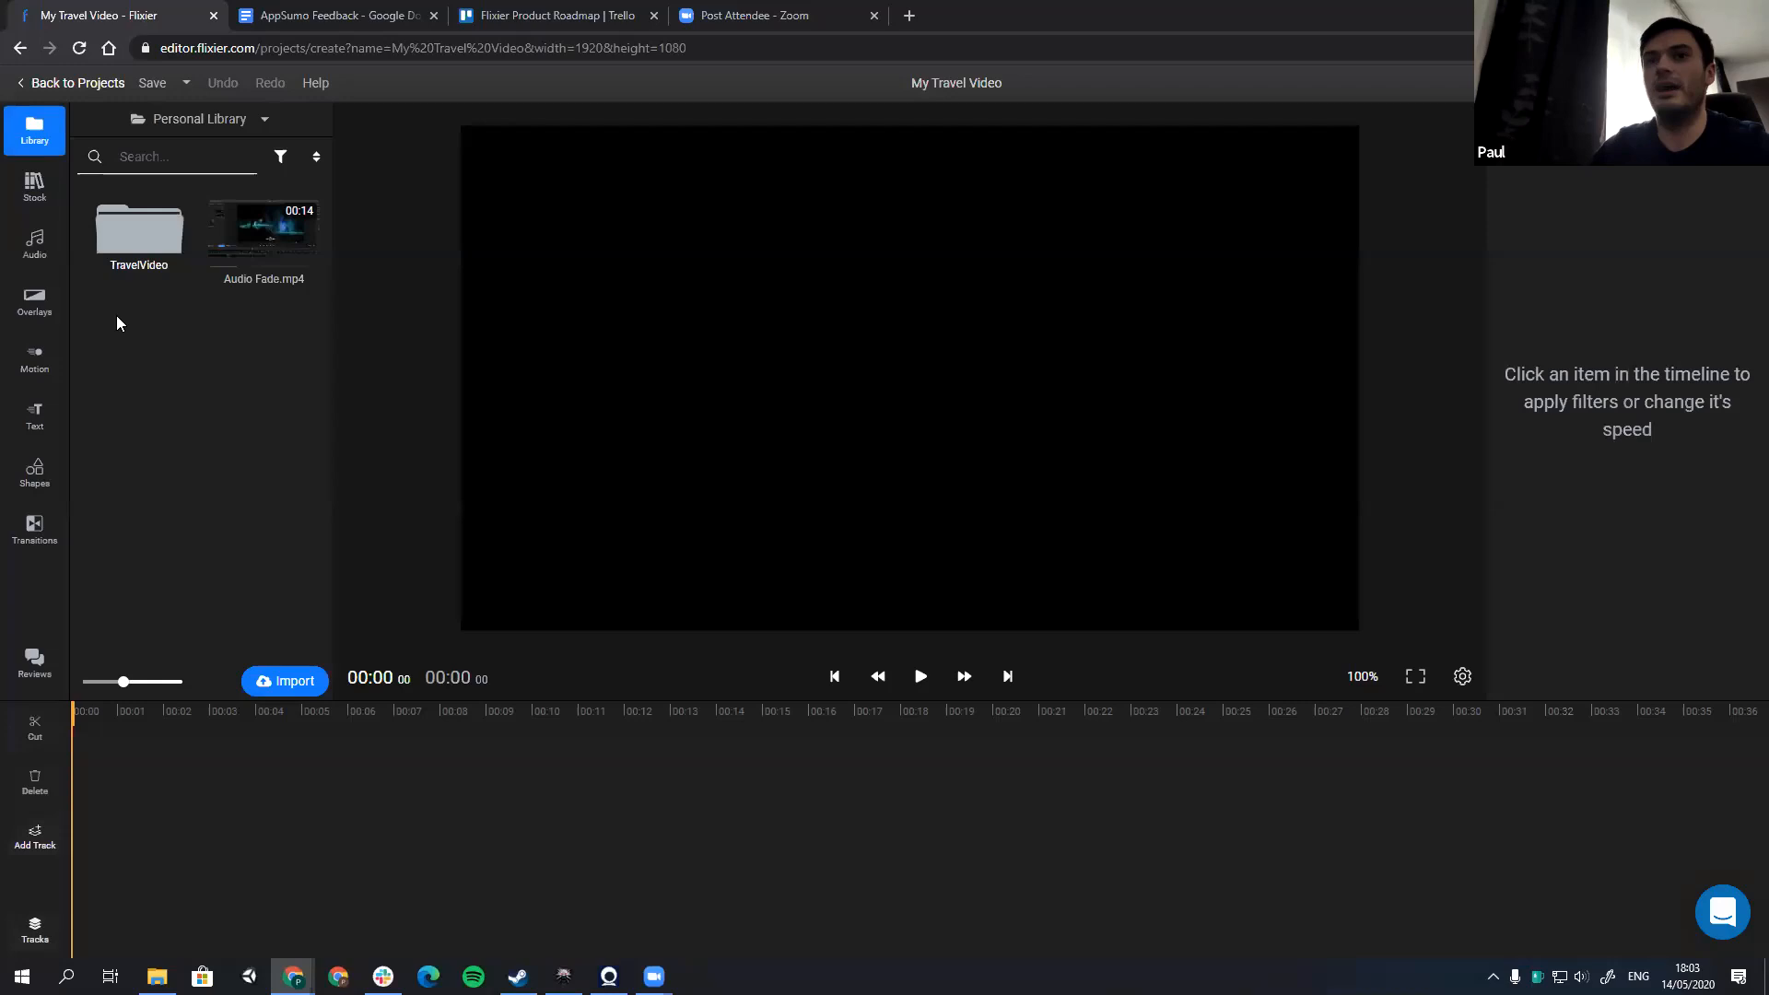
# Step: Add the 14-second desert road clip from the Pexels stock results for "car" to the canvas and preview it
pyautogui.doubleClick(119, 250)
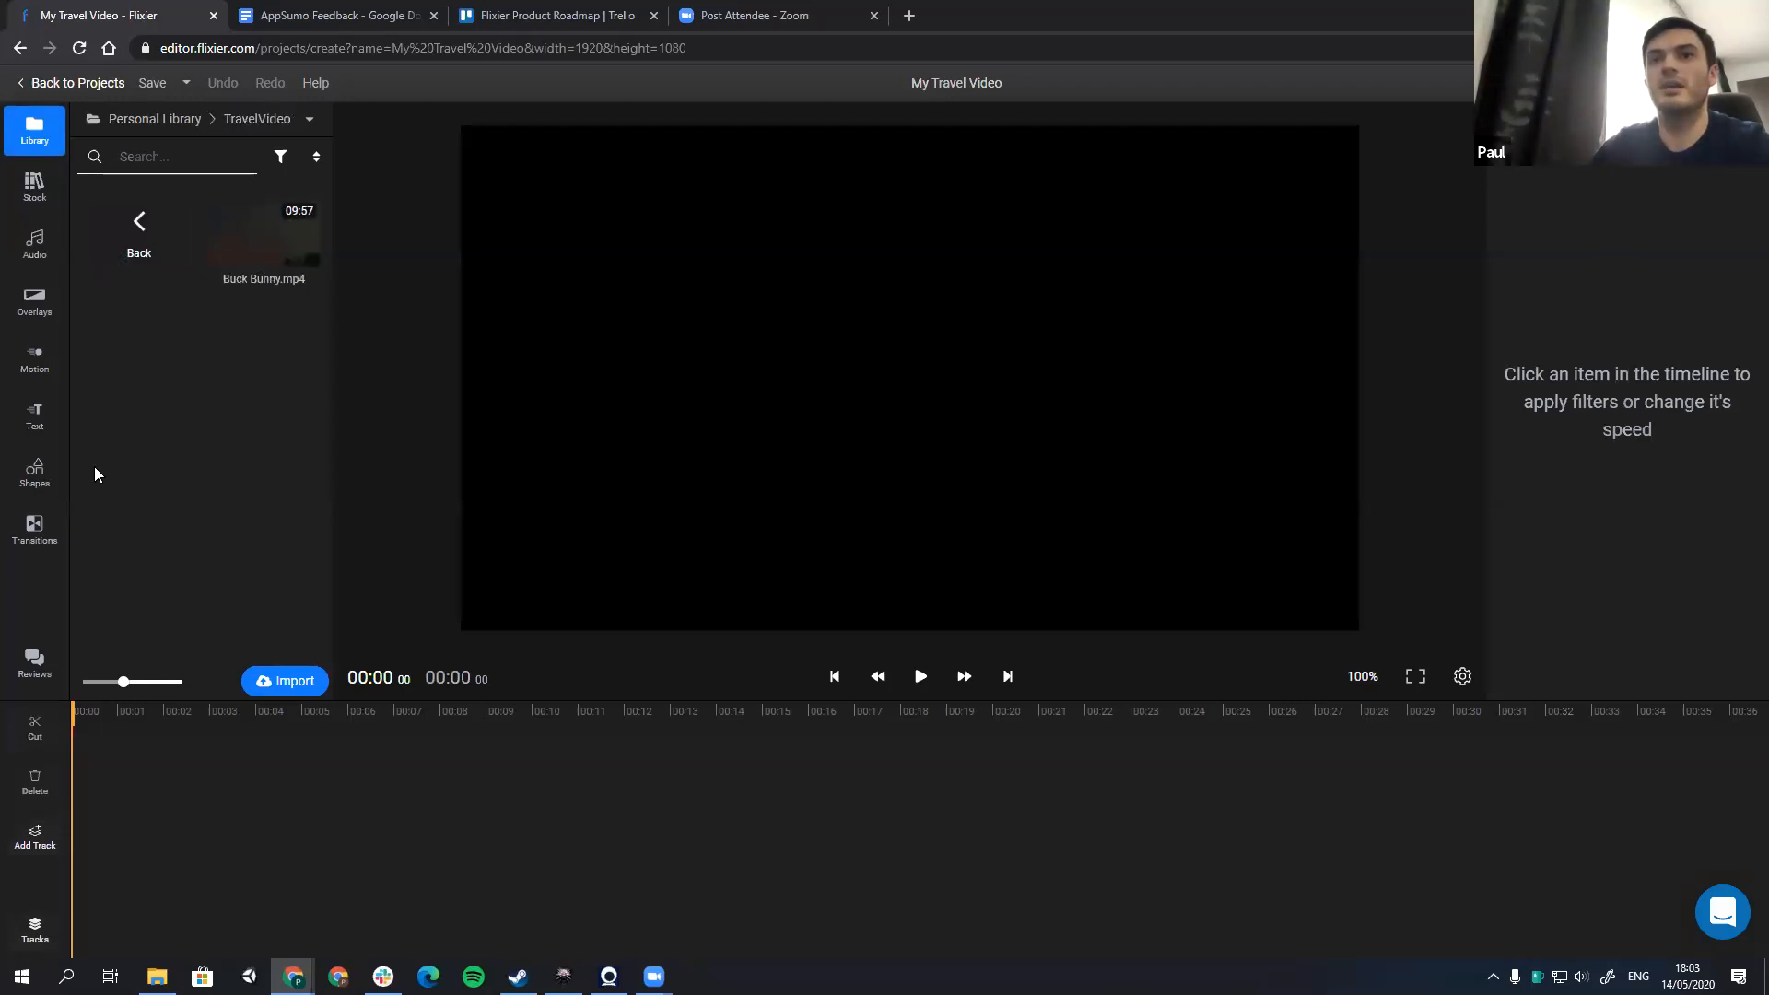
pyautogui.click(42, 210)
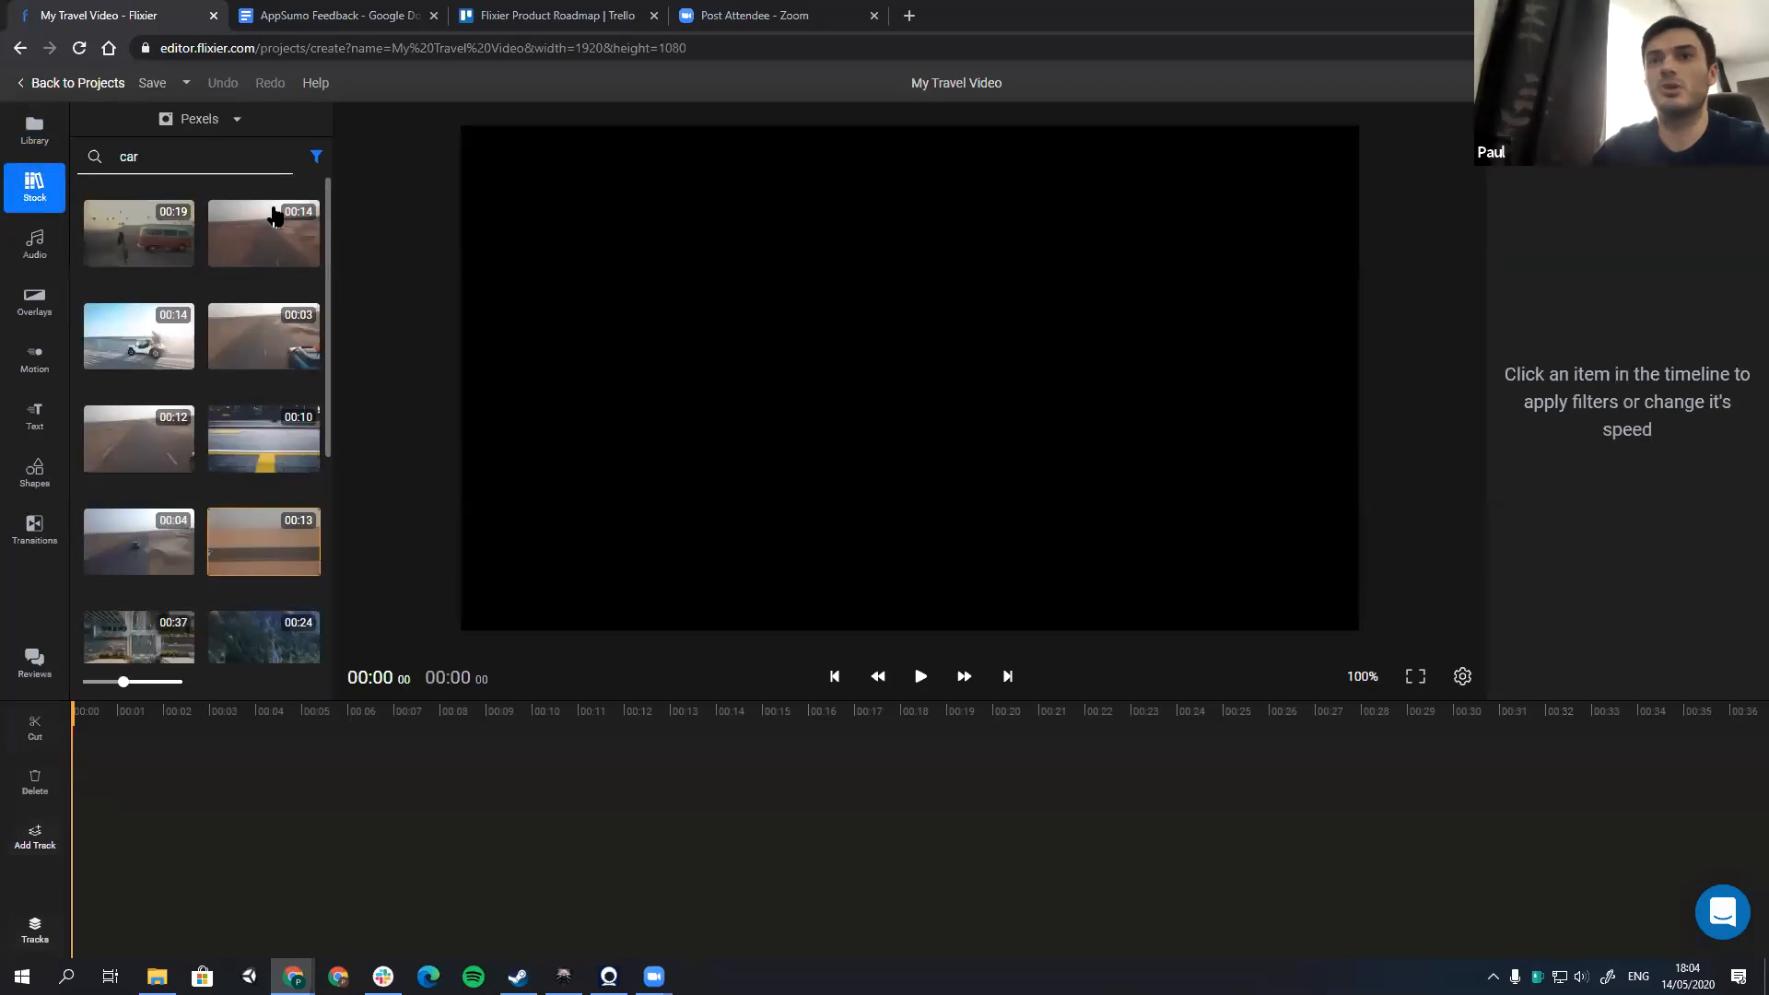
pyautogui.moveTo(241, 245); pyautogui.dragTo(900, 387)
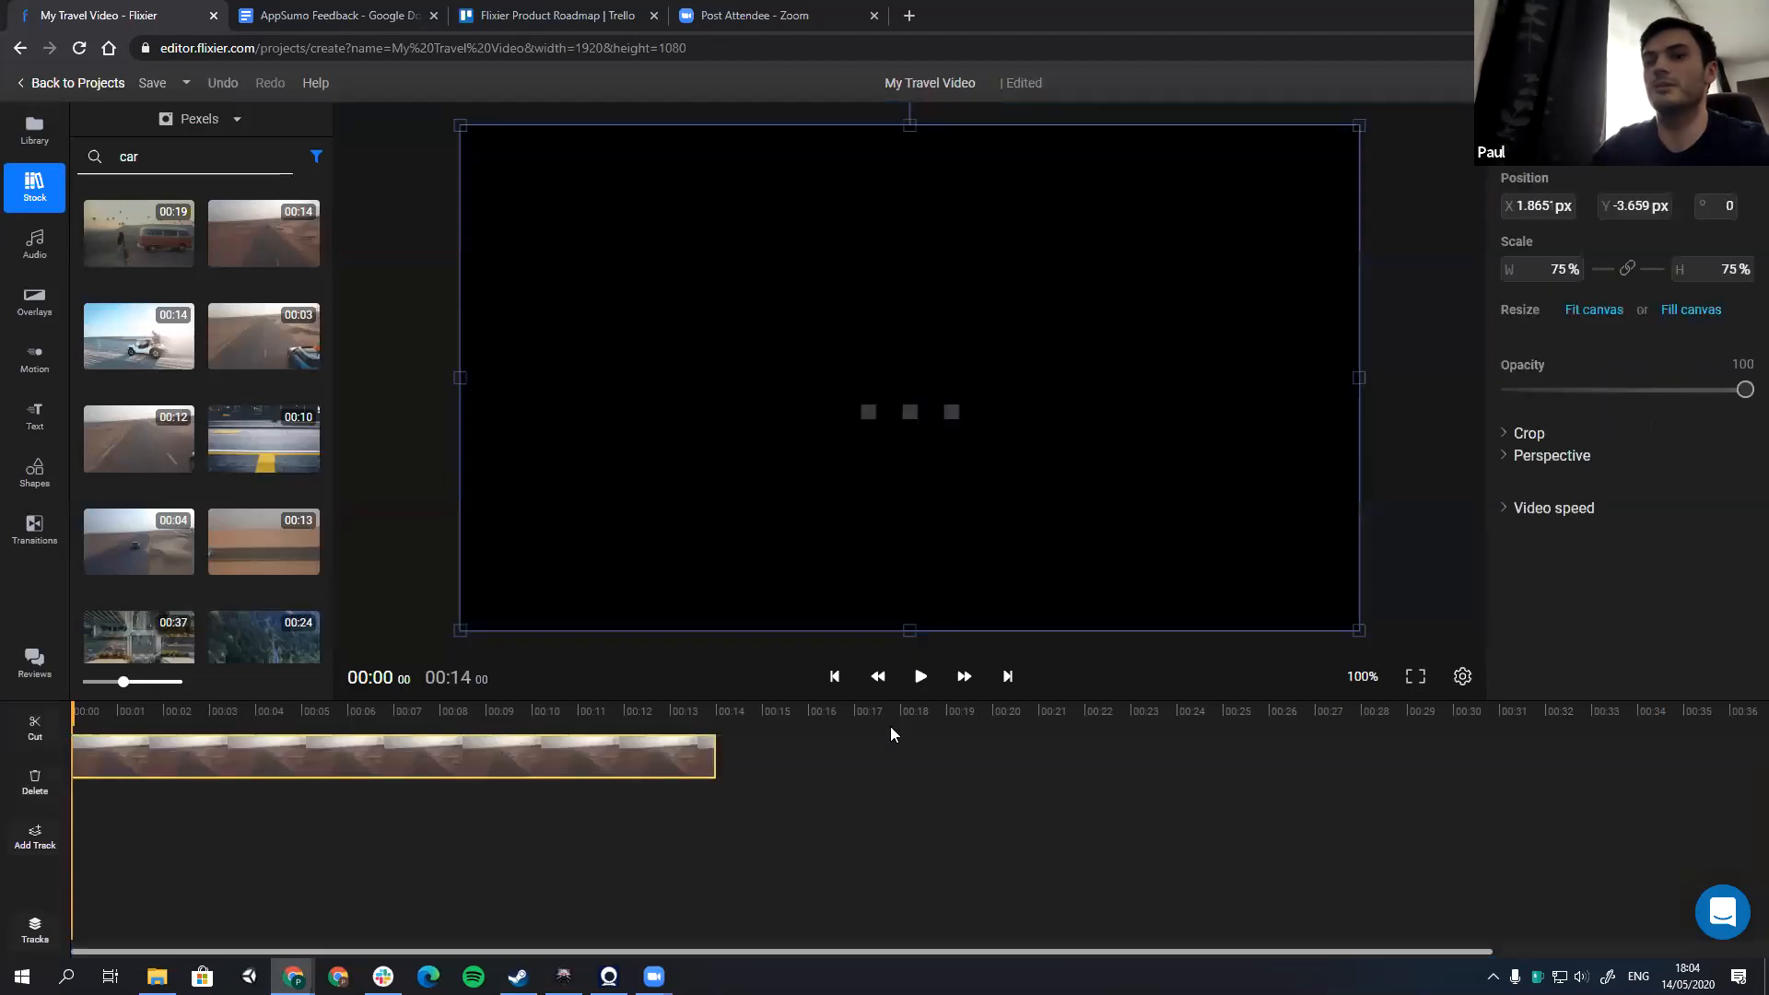
pyautogui.click(920, 678)
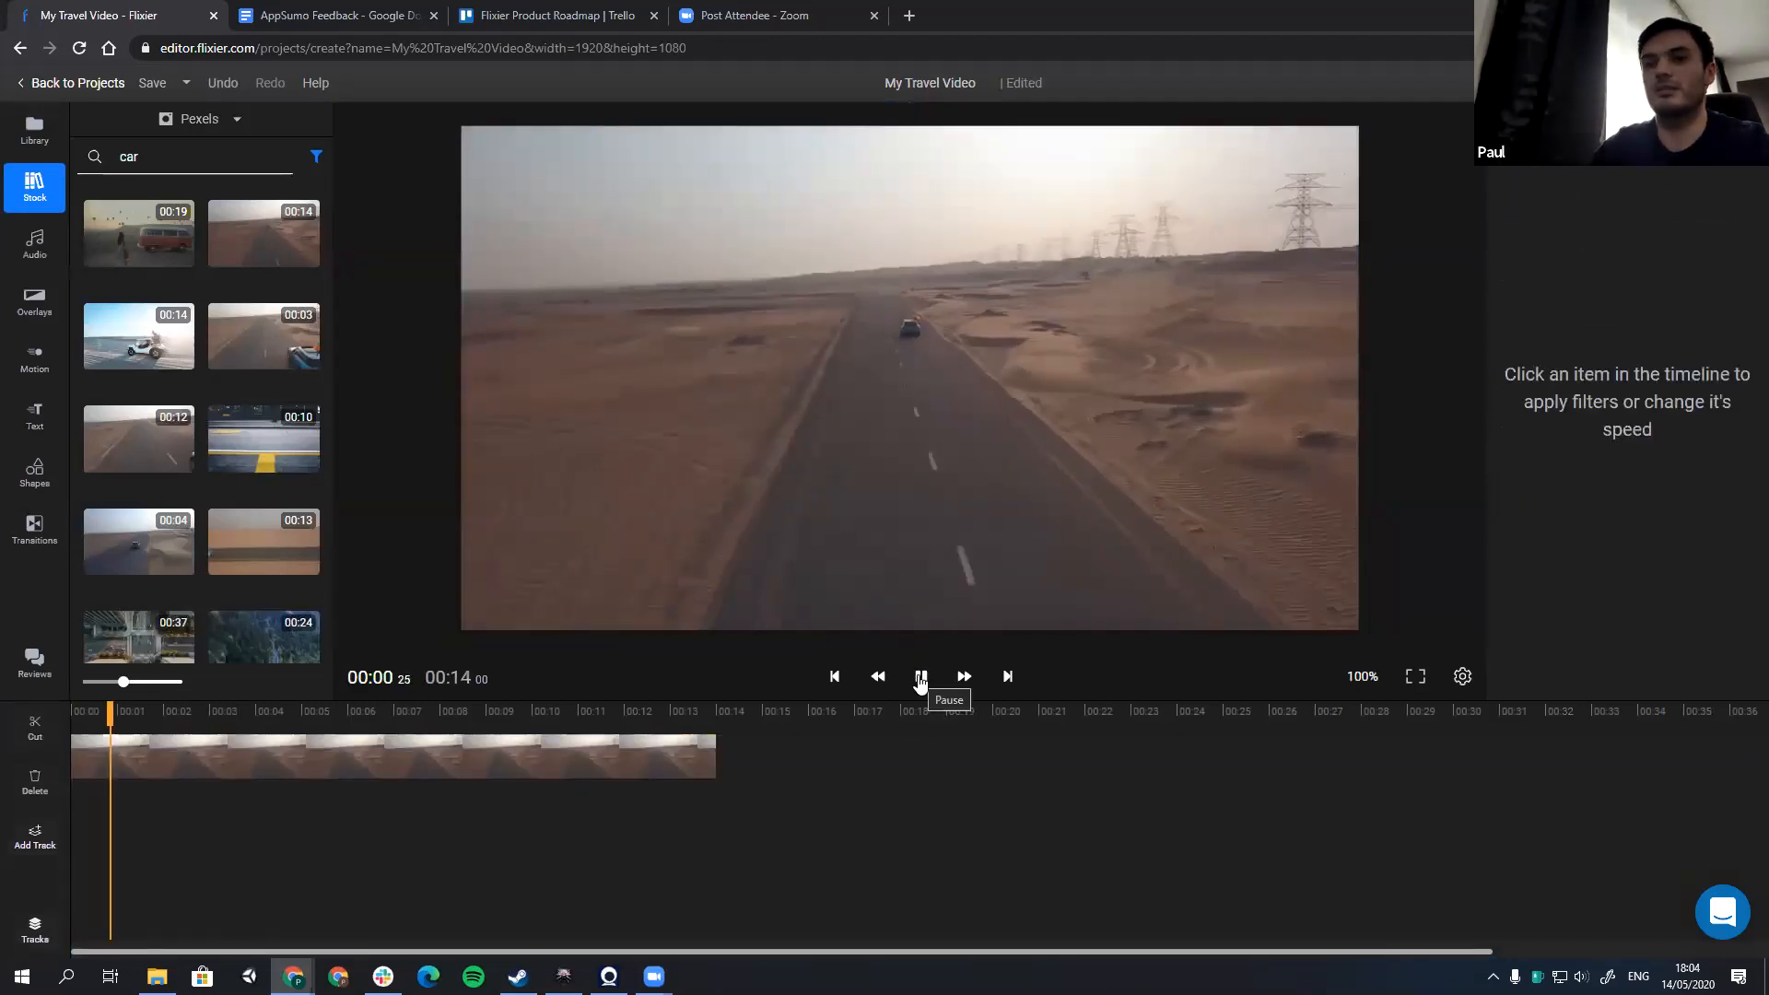
pyautogui.click(919, 678)
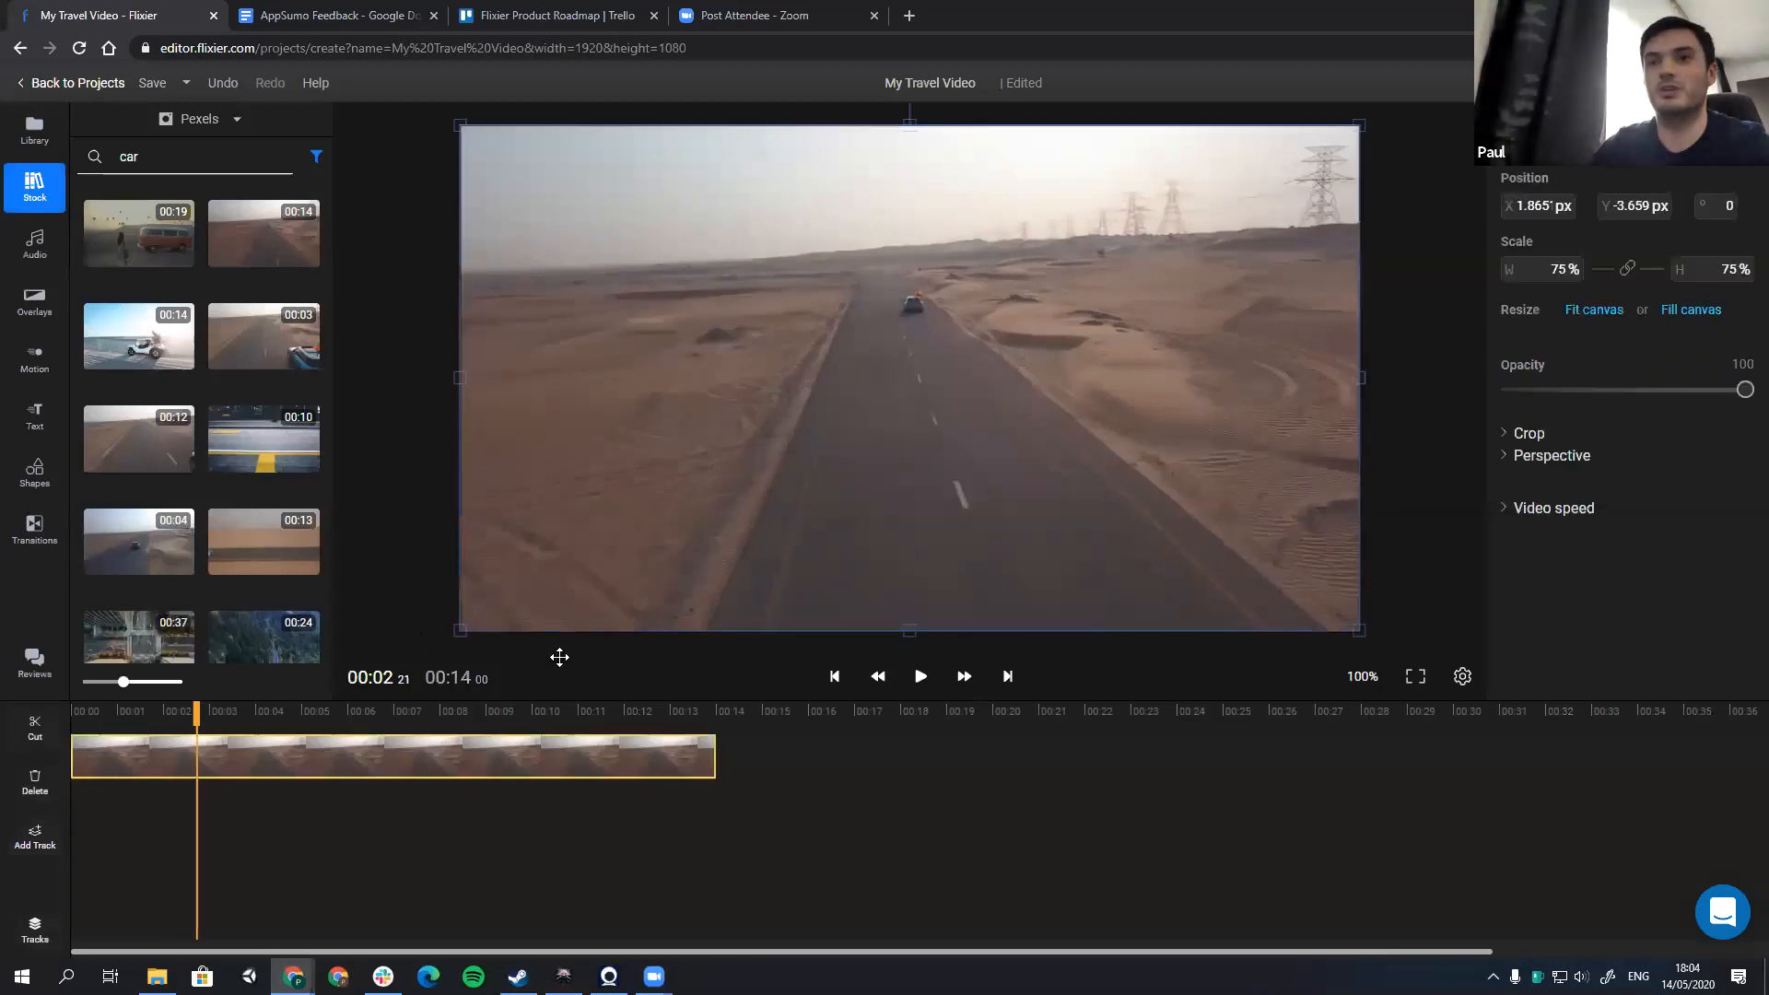
# Step: Save the project and share My Travel Video with the team from the projects dashboard
pyautogui.click(152, 81)
pyautogui.click(82, 87)
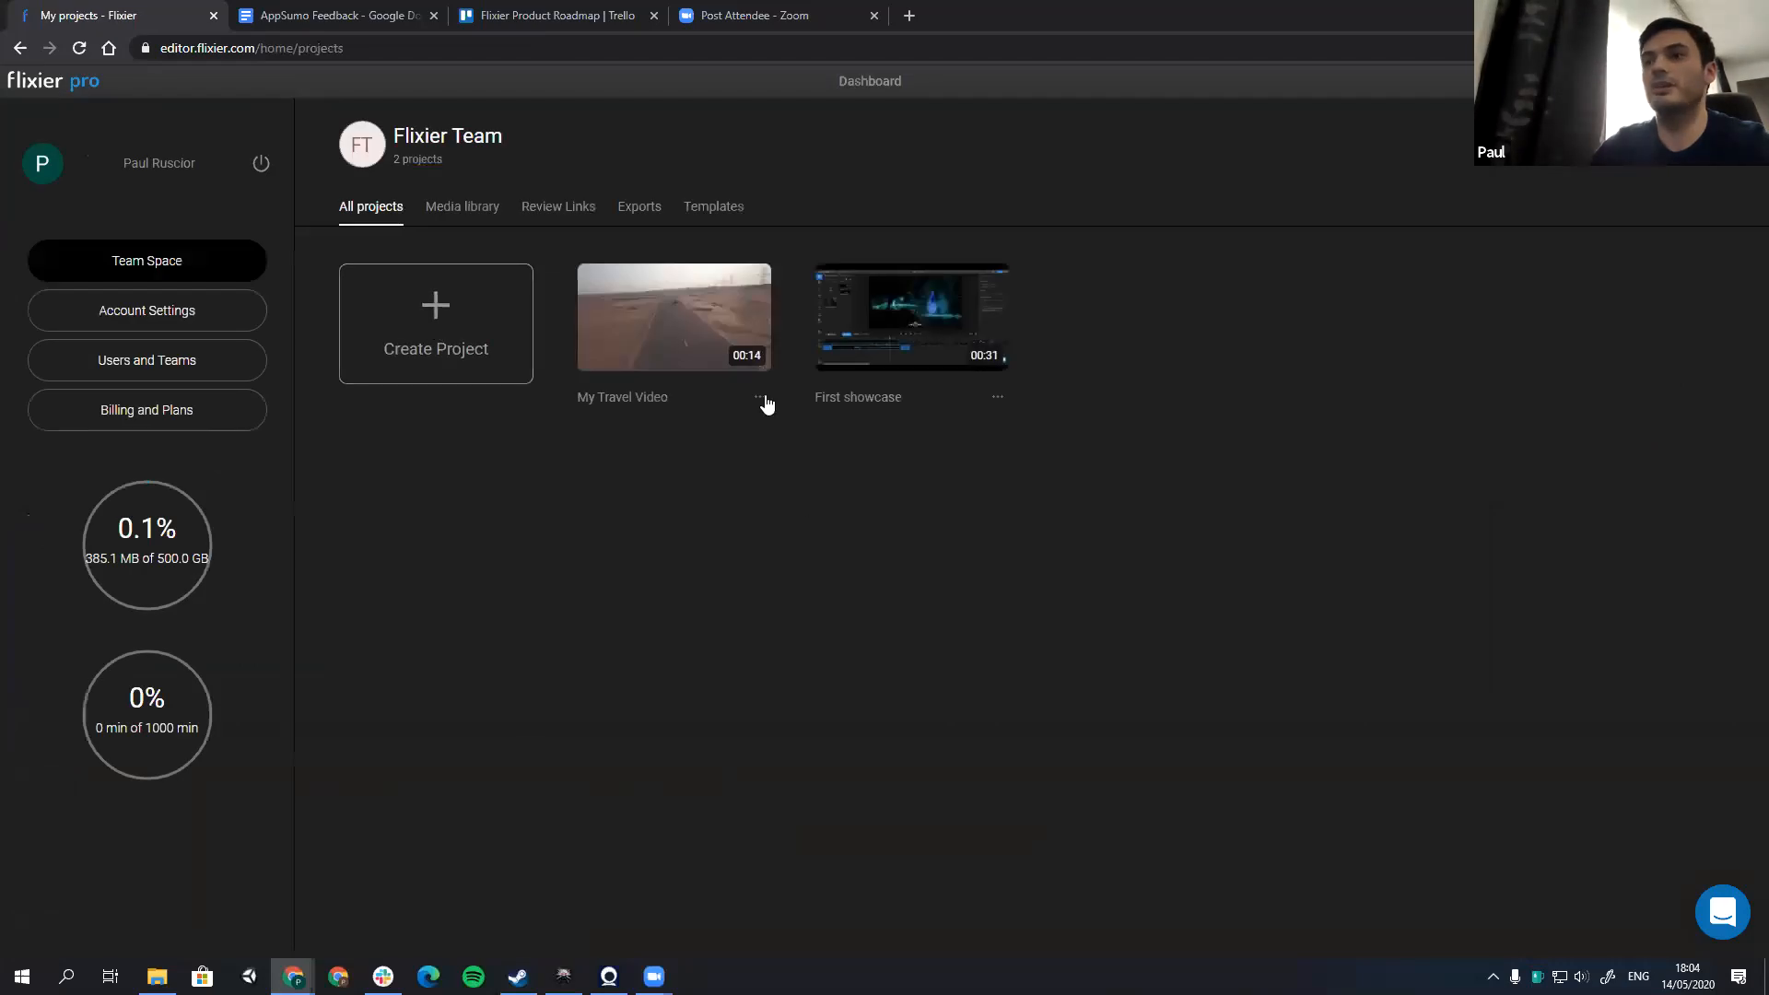
pyautogui.click(760, 397)
pyautogui.click(837, 540)
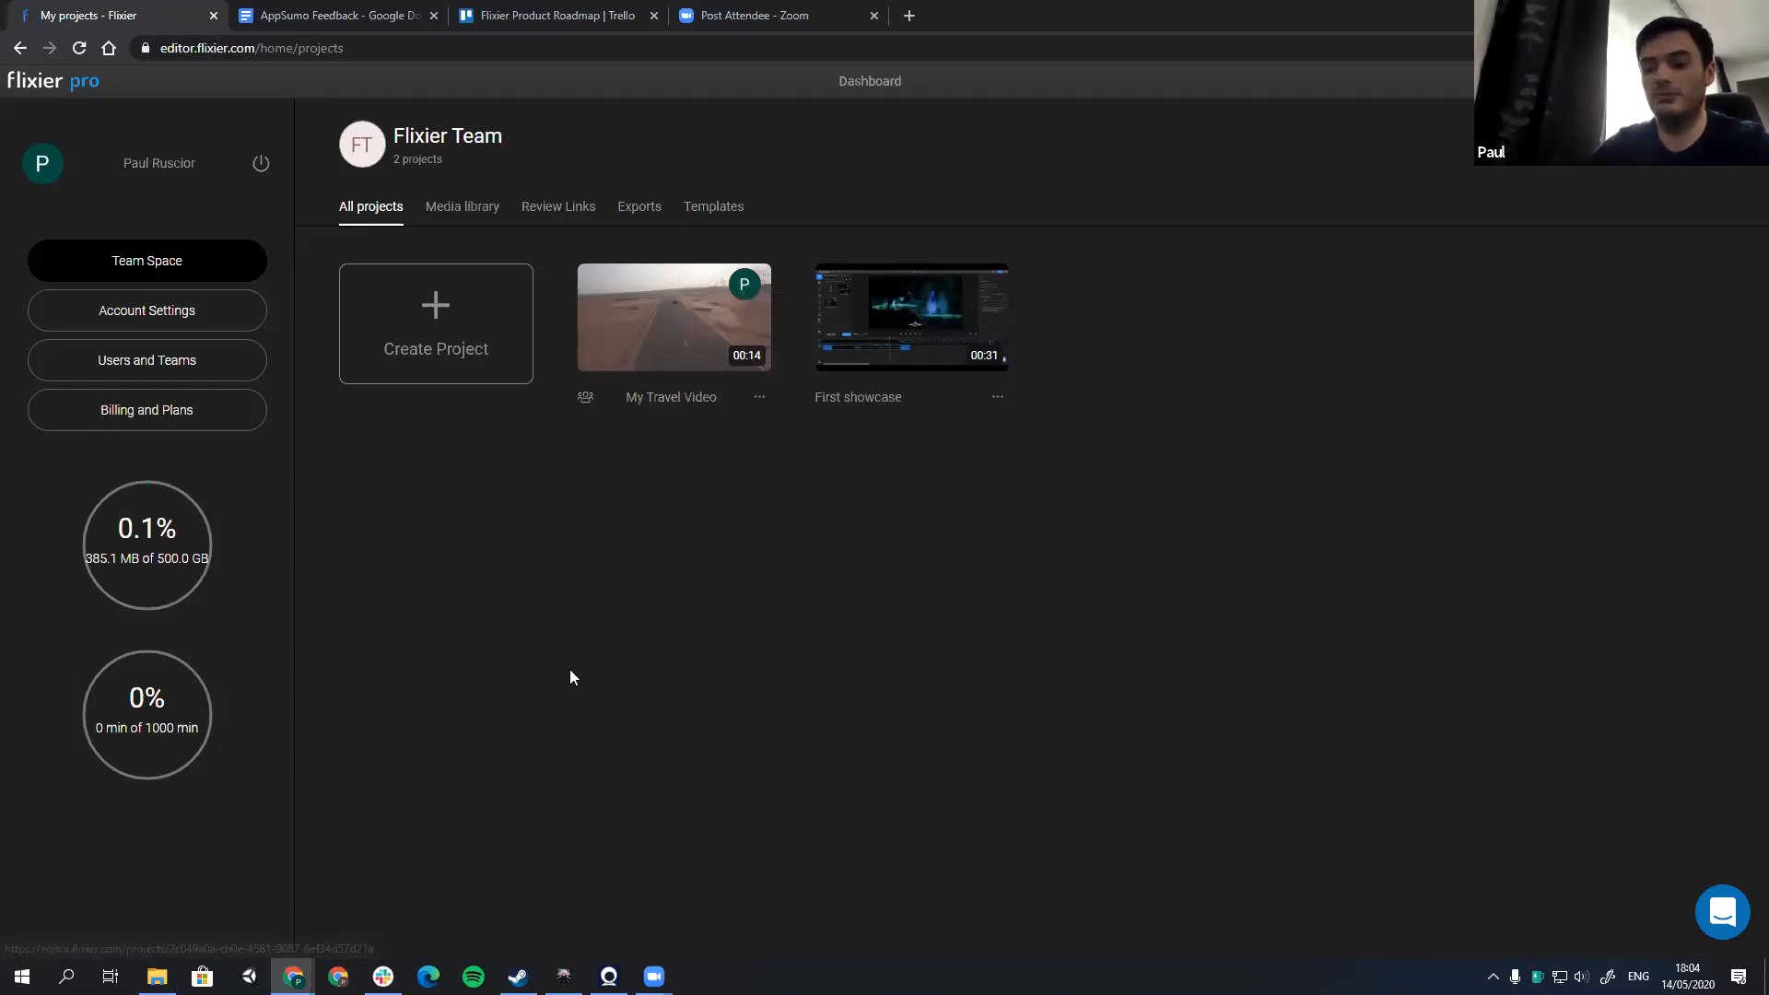
# Step: Switch to the teammate's browser window and open the shared My Travel Video project
pyautogui.hotkey('alt', 'Tab')
pyautogui.click(1113, 407)
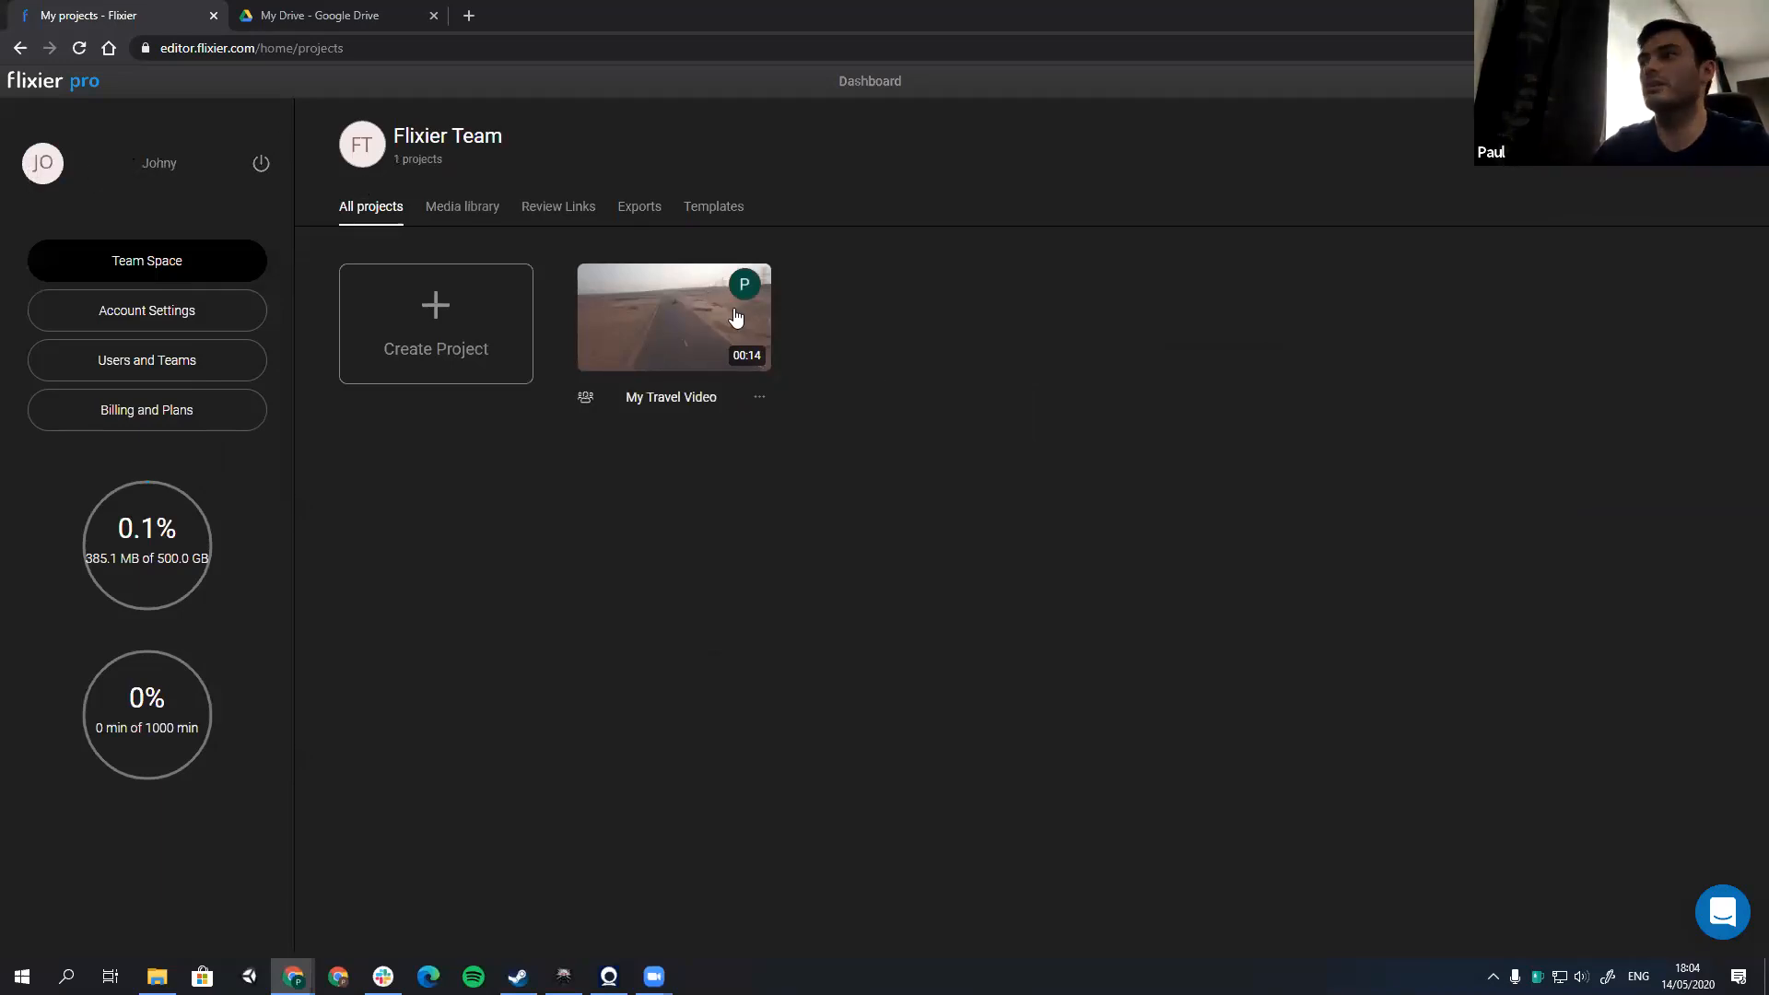
pyautogui.click(647, 340)
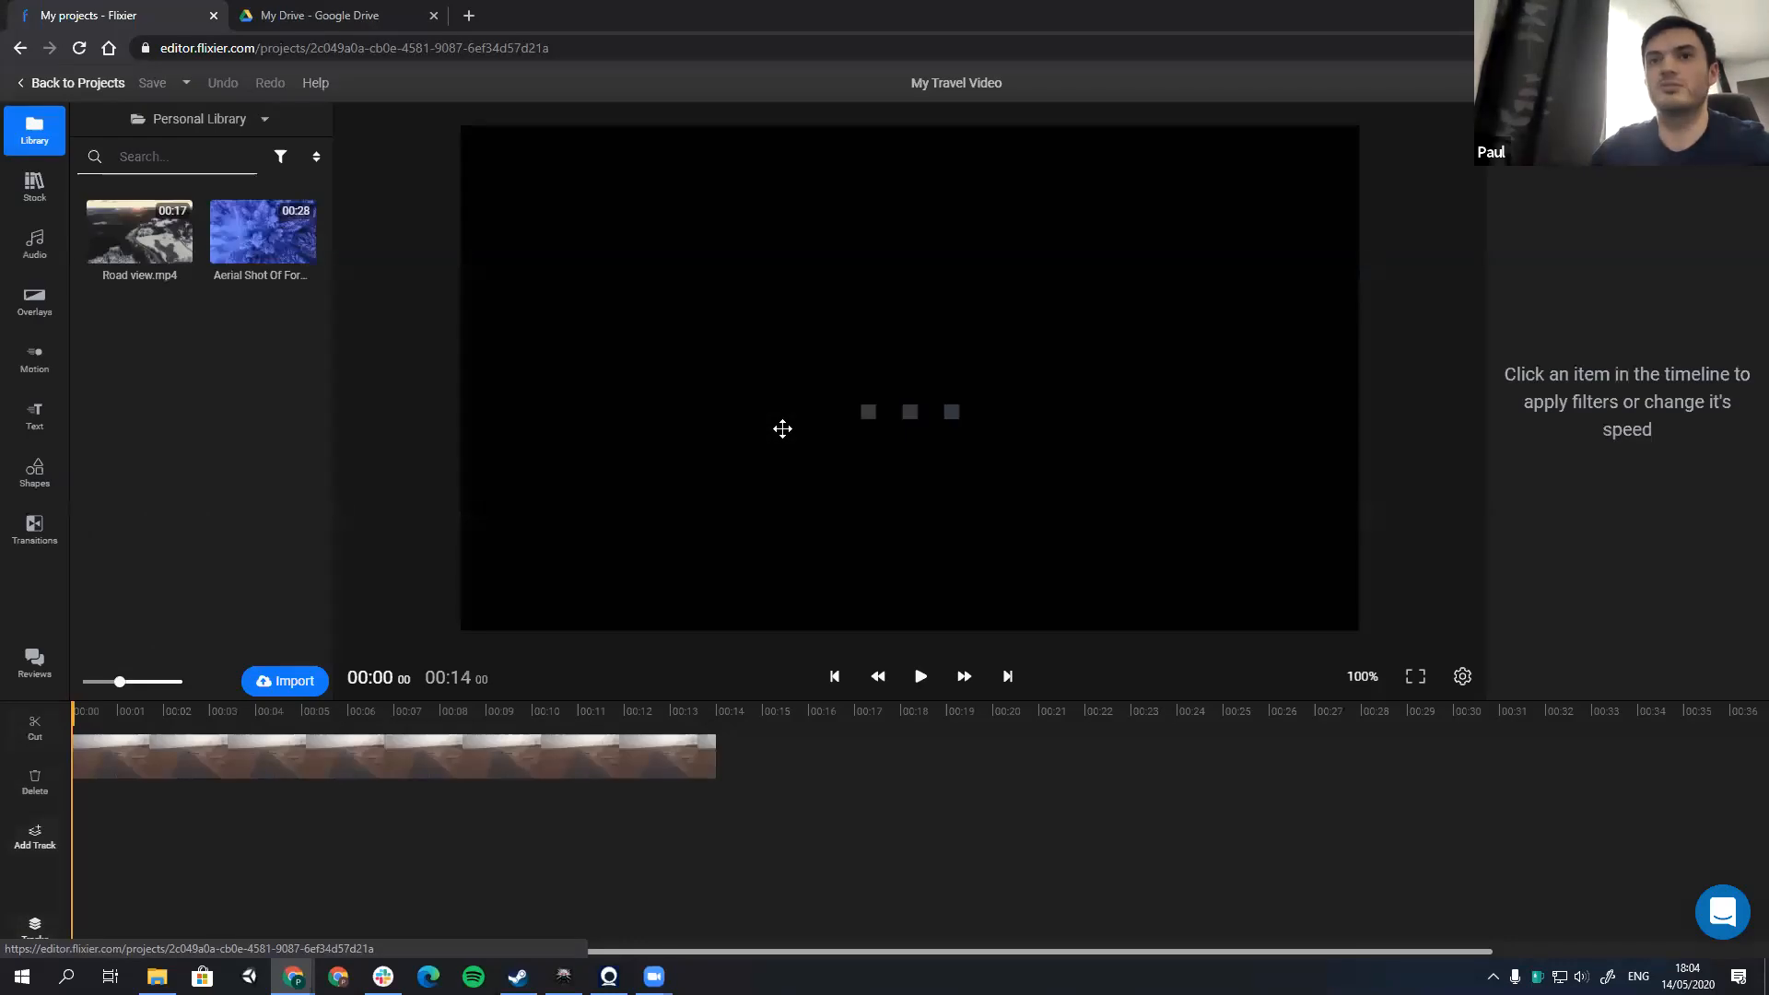
# Step: Append the 28-second aerial forest clip from the Personal Library after the desert road clip and preview the cut between them
pyautogui.moveTo(270, 245); pyautogui.dragTo(828, 774)
pyautogui.click(692, 715)
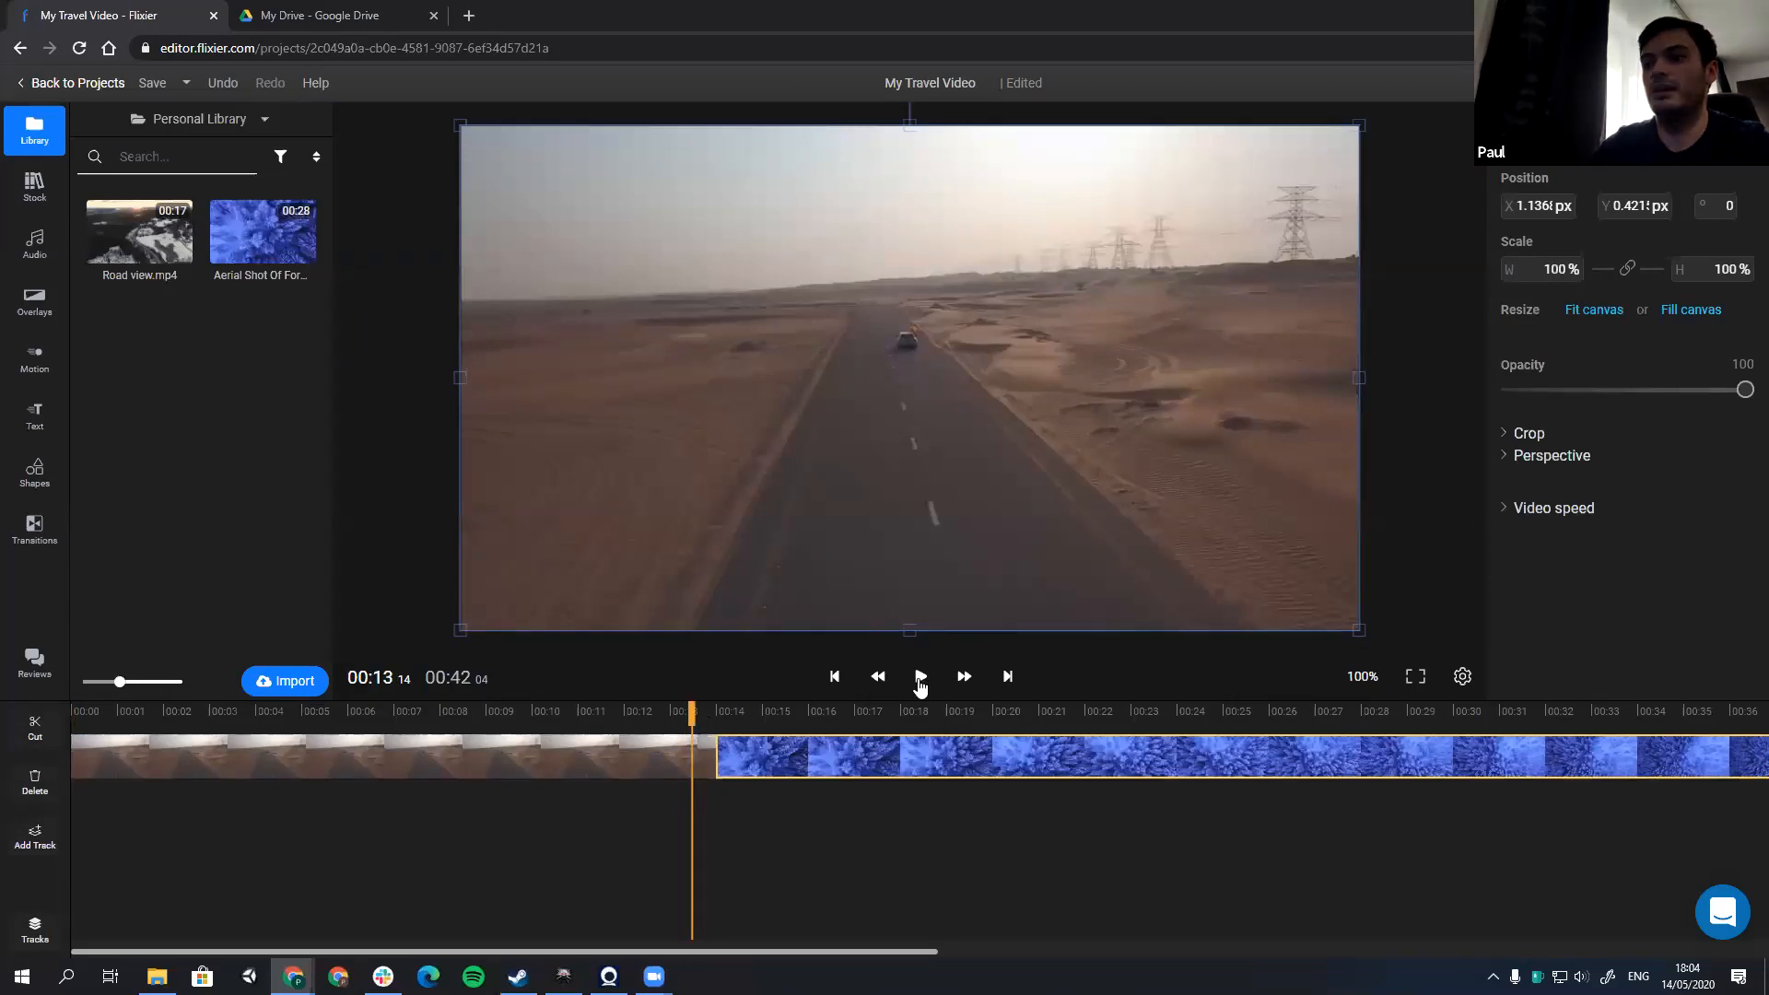
pyautogui.click(920, 682)
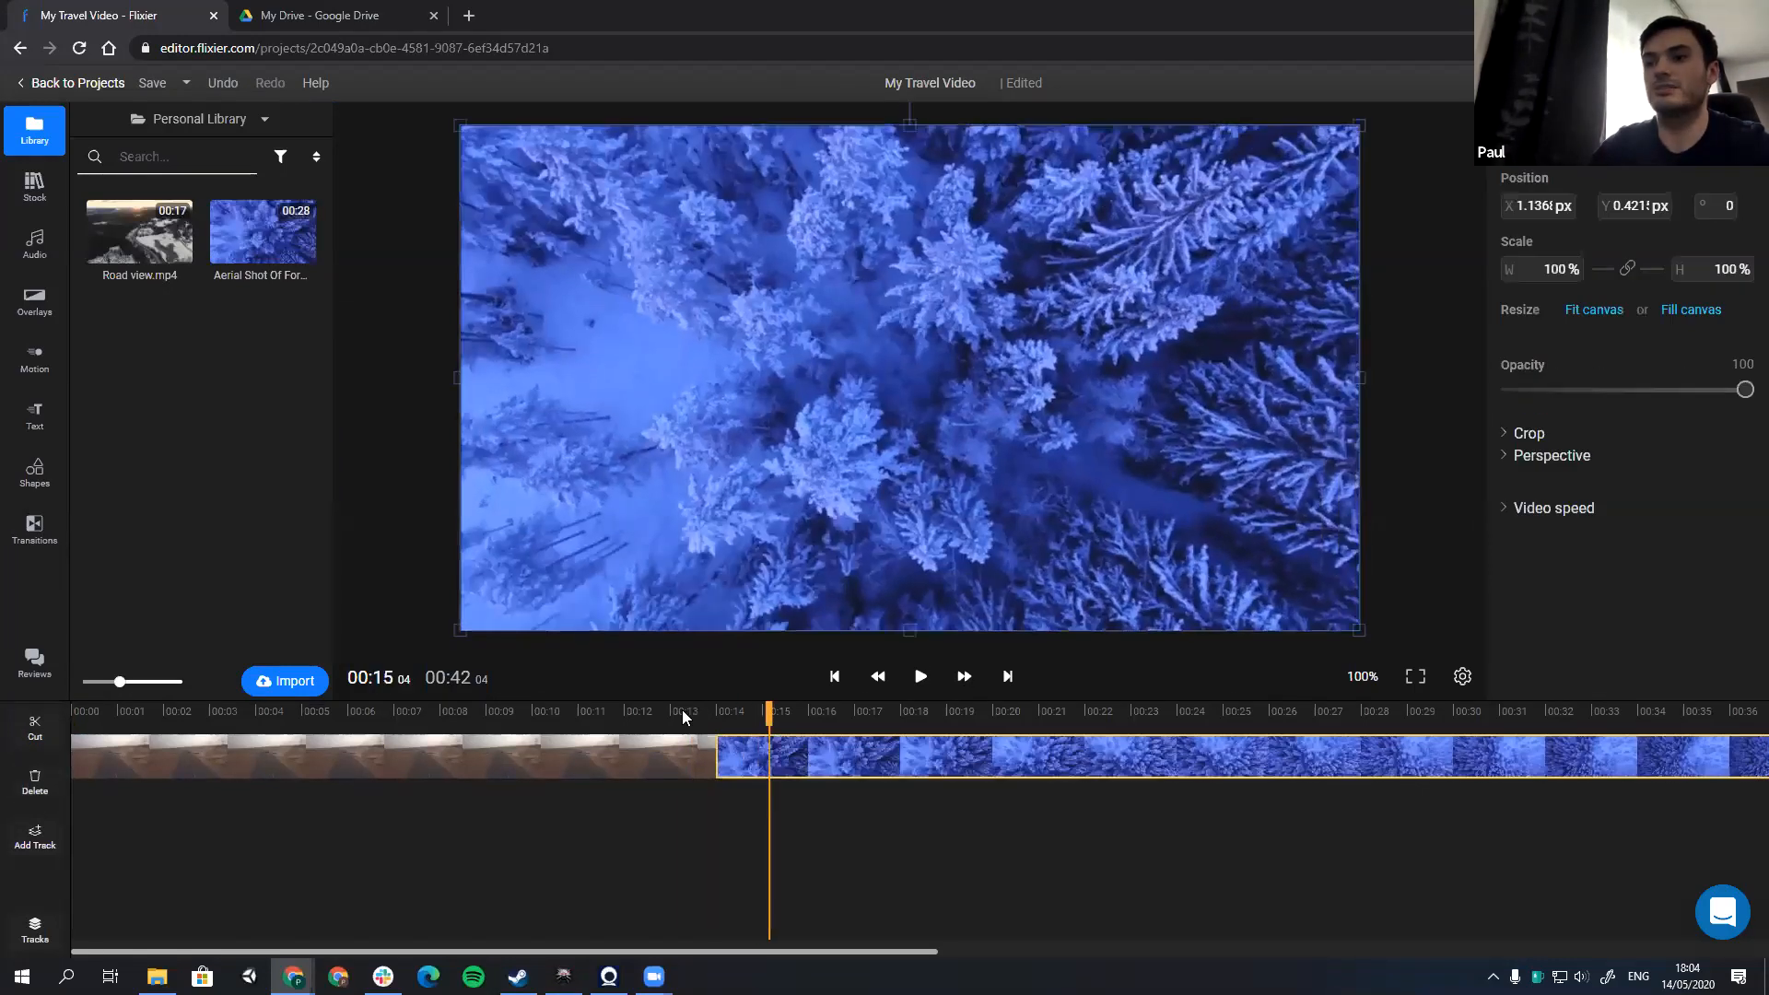
pyautogui.click(682, 709)
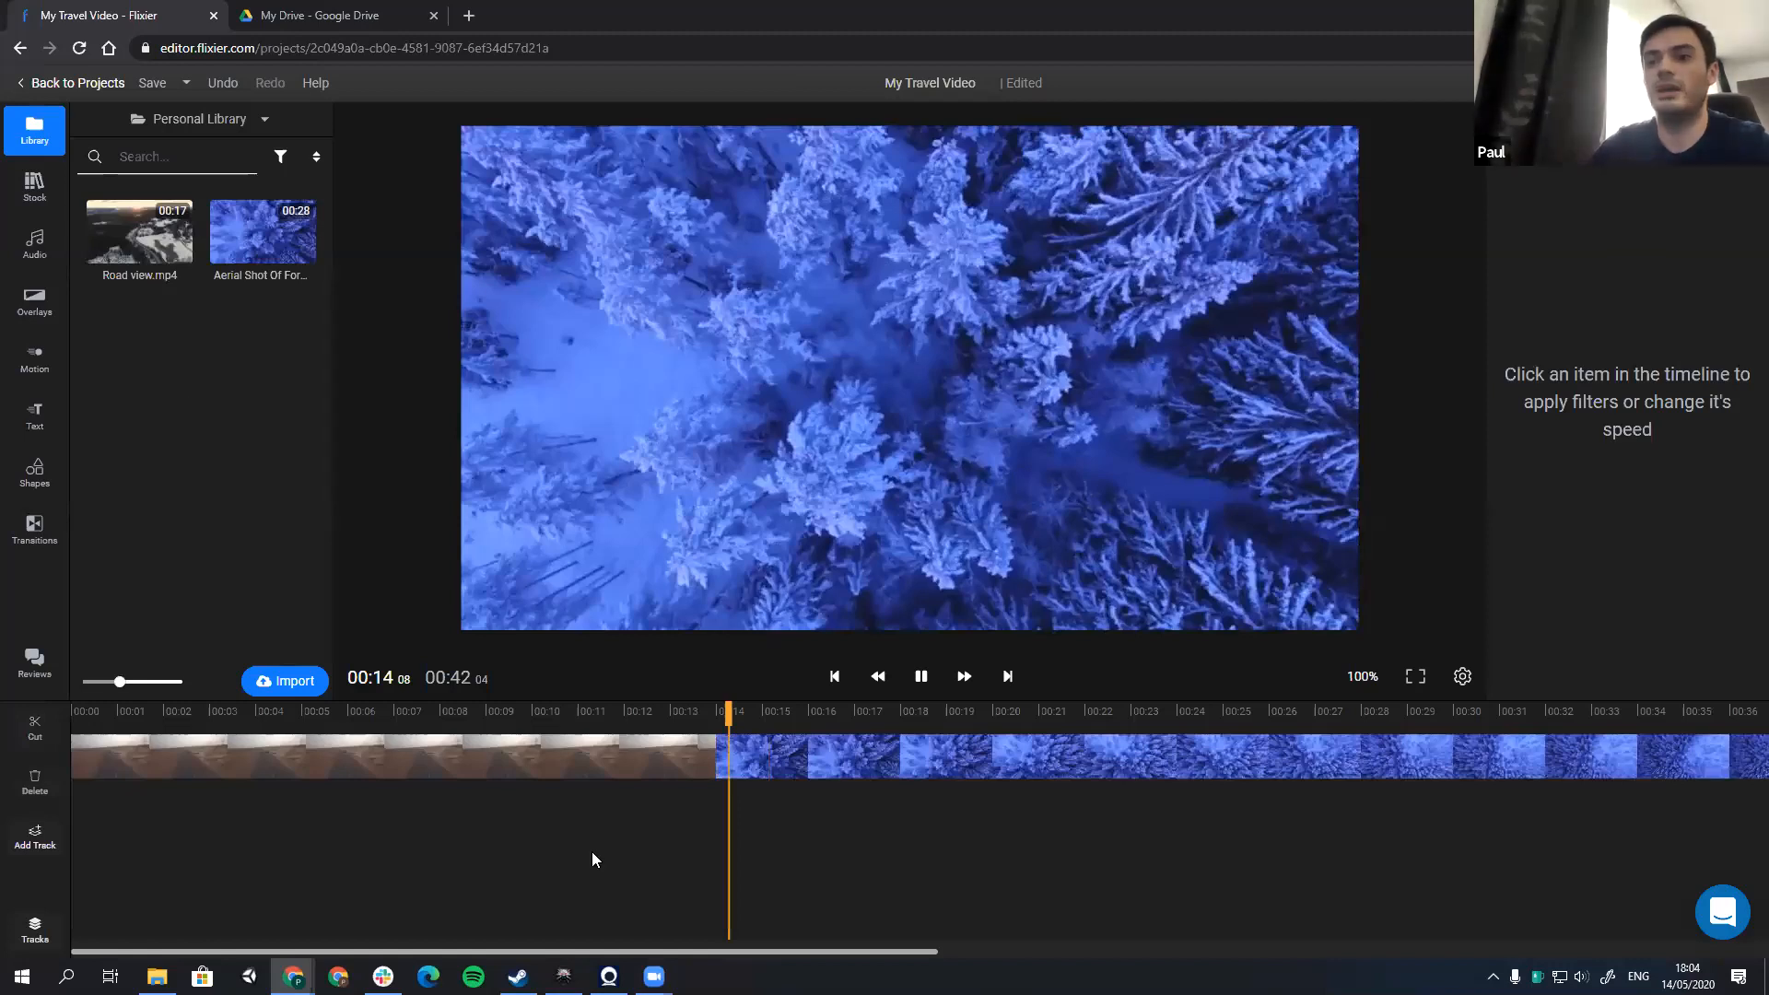
pyautogui.press('space')
pyautogui.scroll(-1, 551, 830)
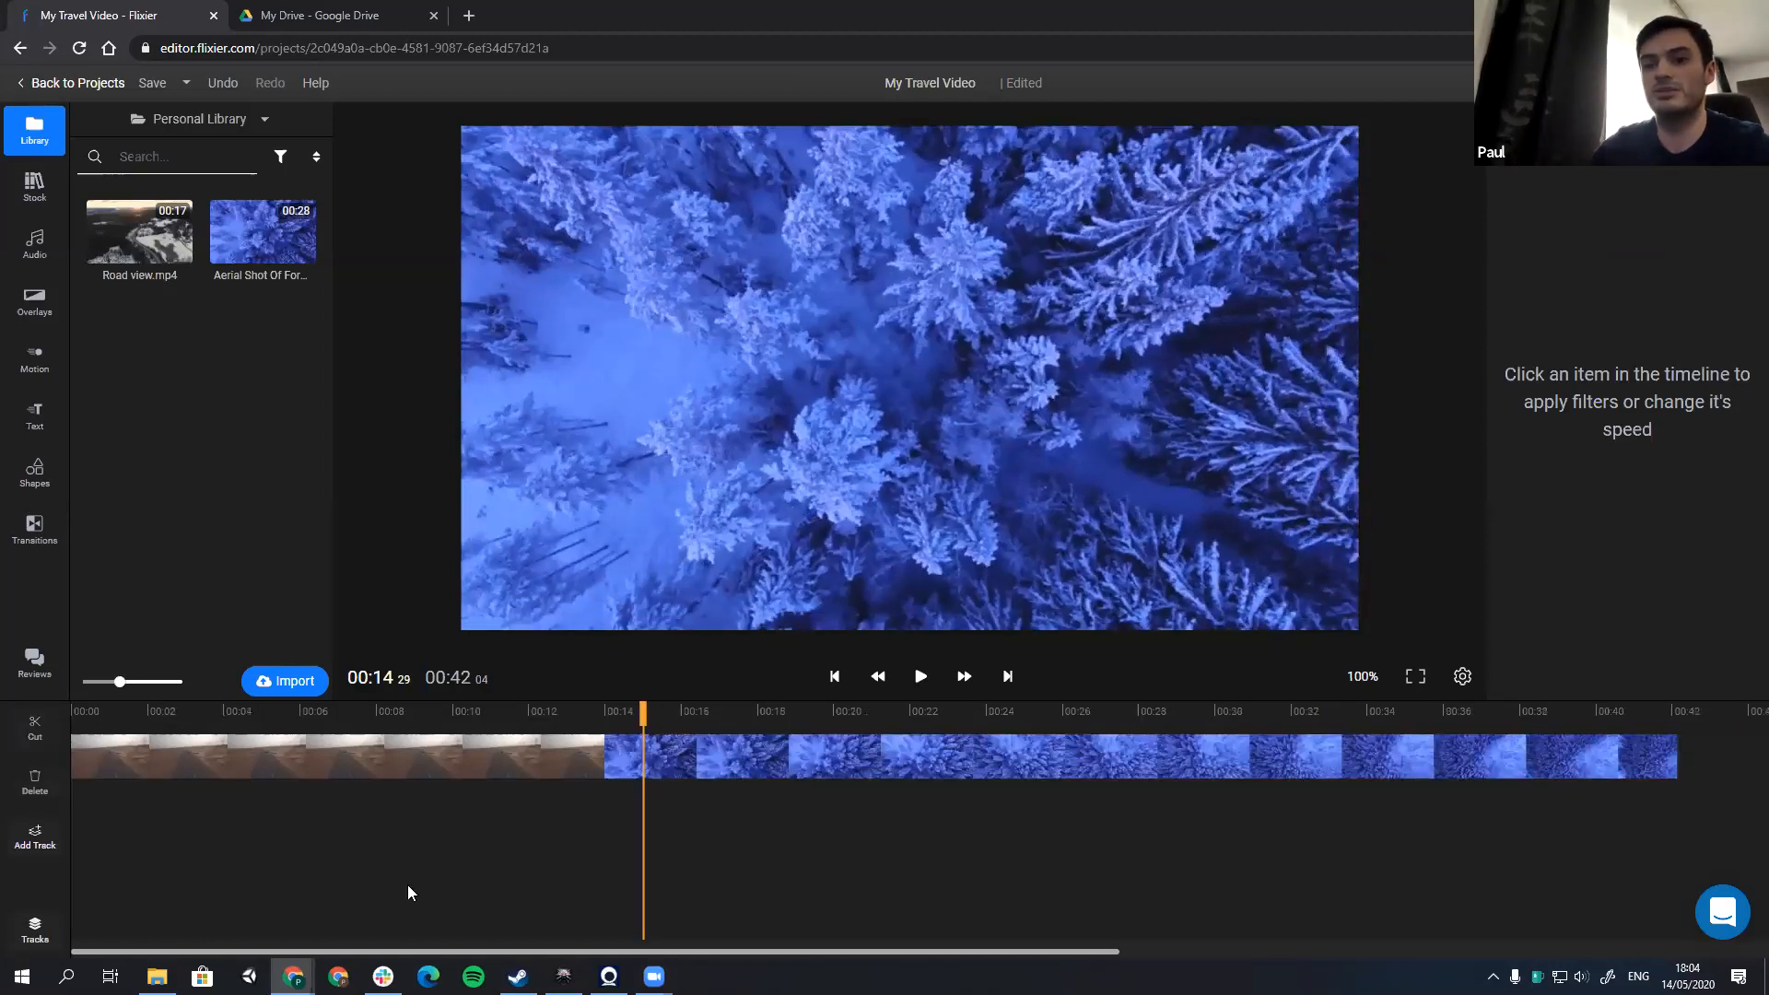
# Step: Append Road view.mp4 after the aerial forest clip, and save the project before returning to the projects dashboard
pyautogui.moveTo(147, 247)
pyautogui.mouseDown()
pyautogui.moveTo(1707, 790)
pyautogui.moveTo(1731, 763)
pyautogui.moveTo(1714, 764)
pyautogui.mouseUp()
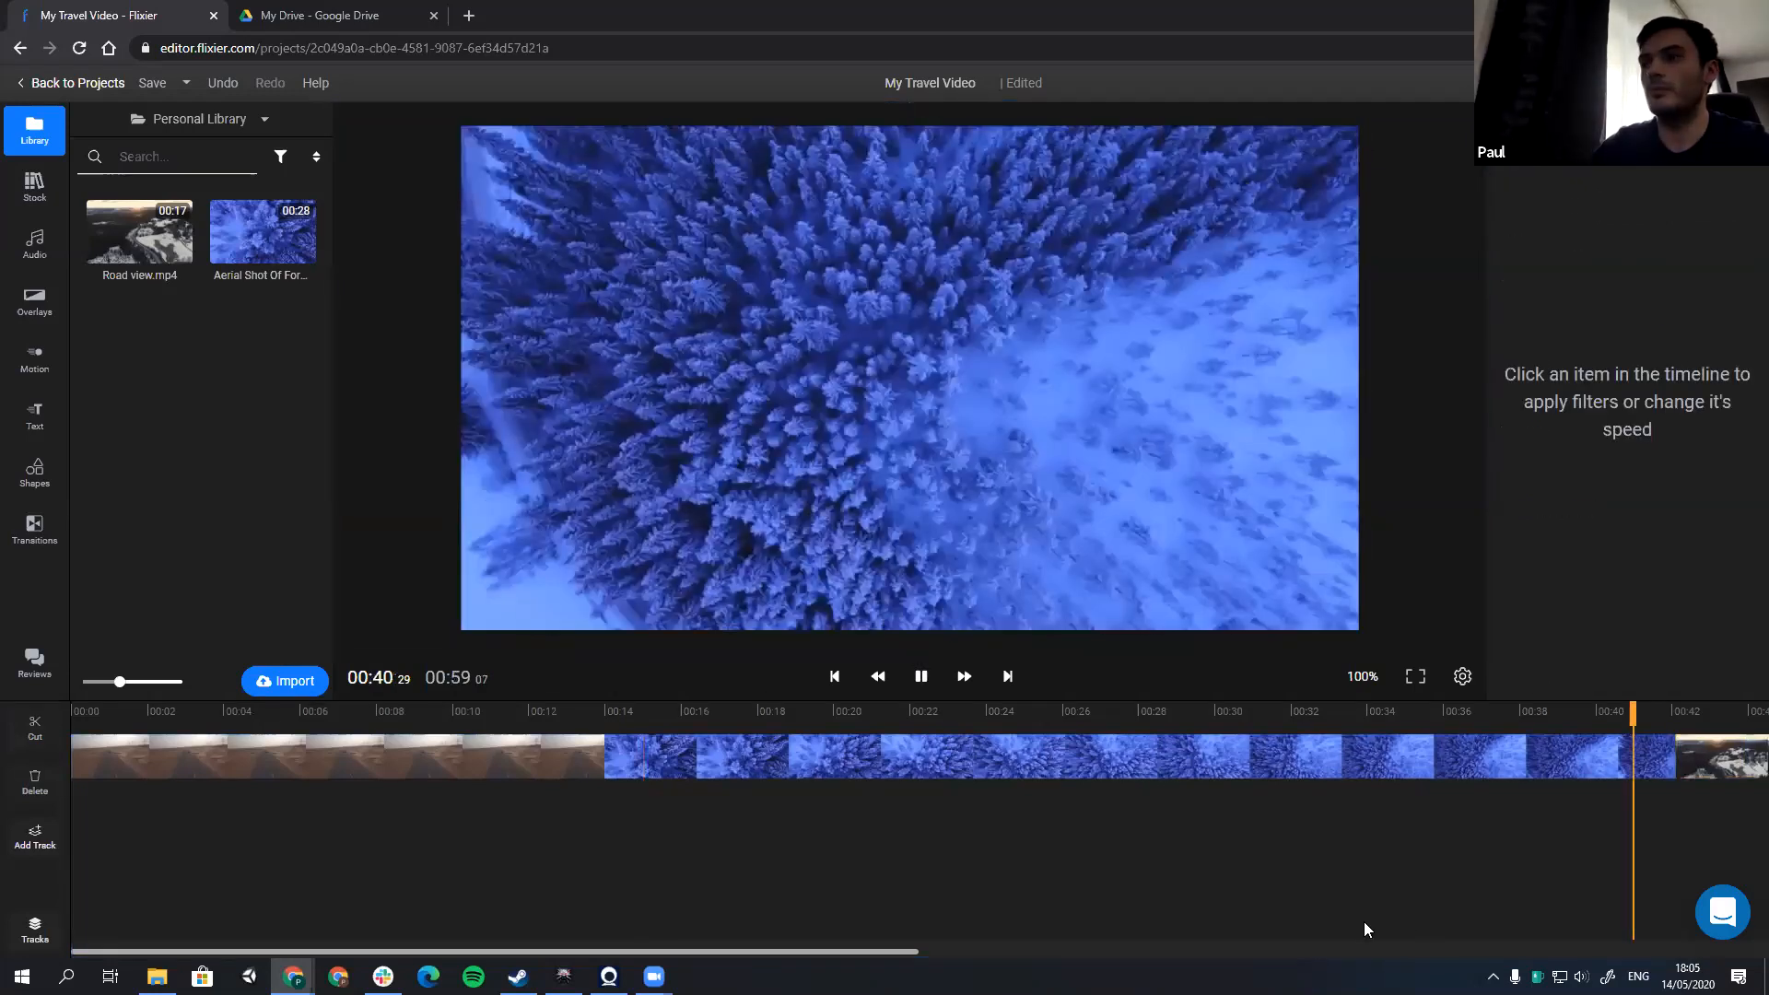
pyautogui.press('space')
pyautogui.scroll(-2, 937, 824)
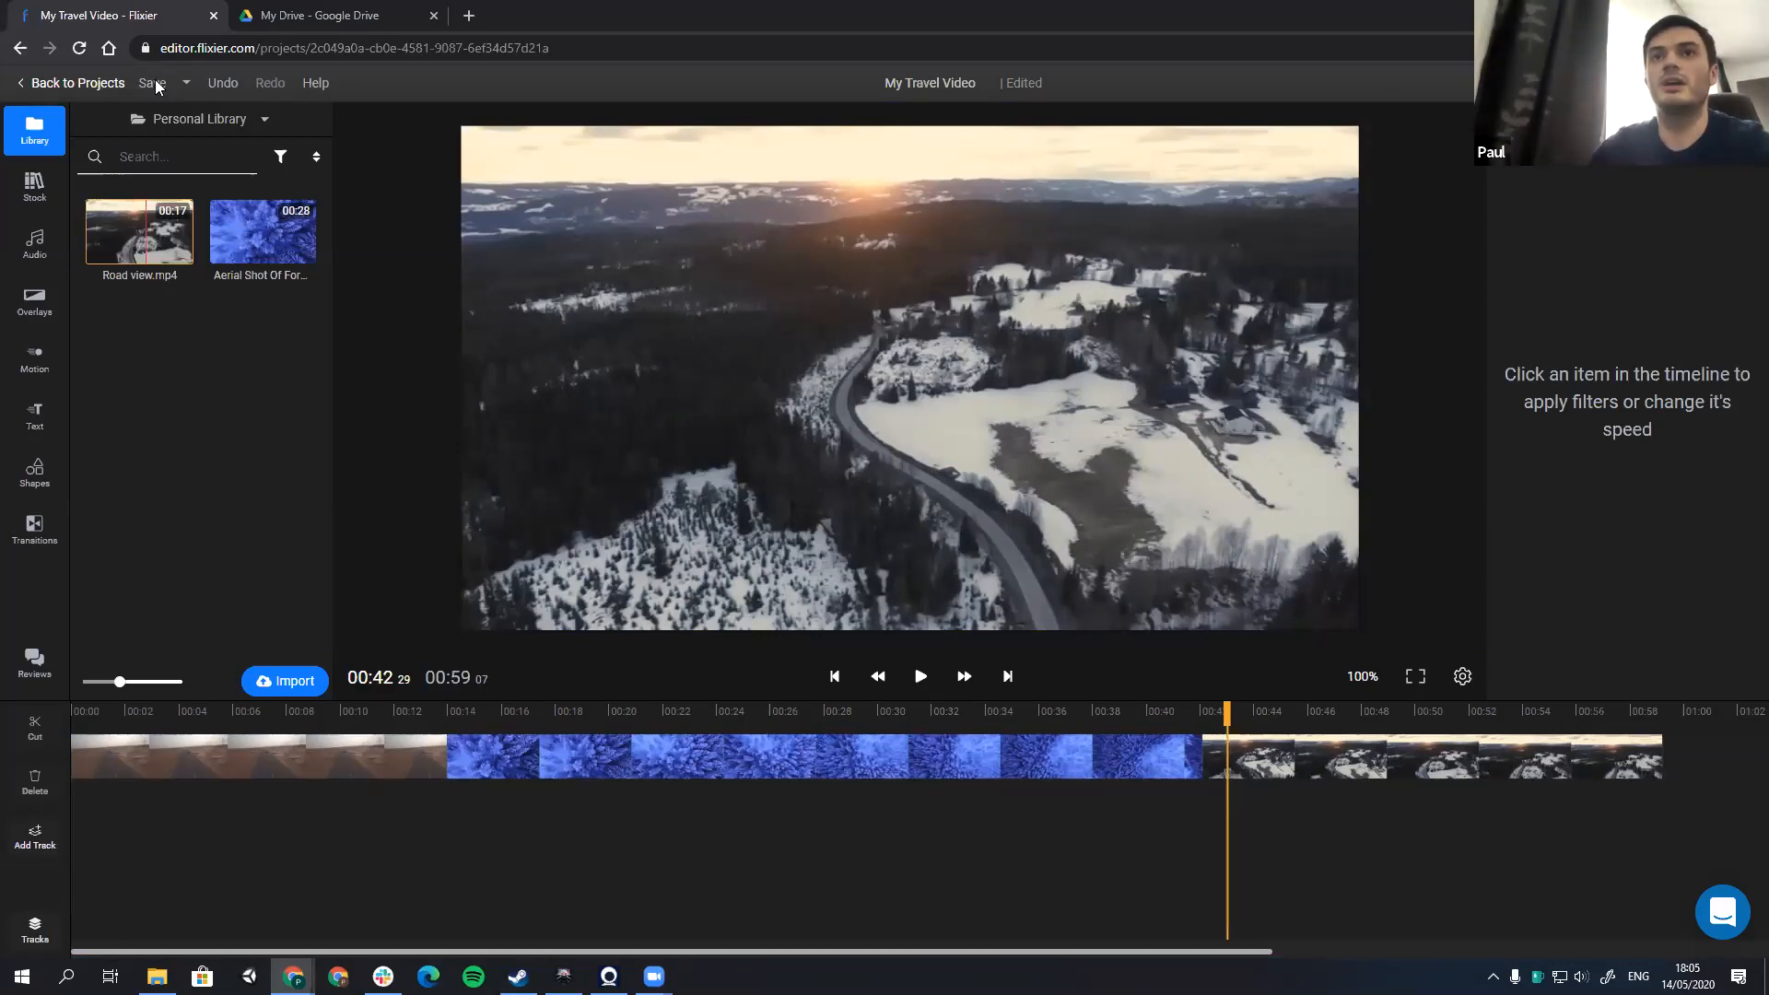
pyautogui.hotkey('ctrl', 's')
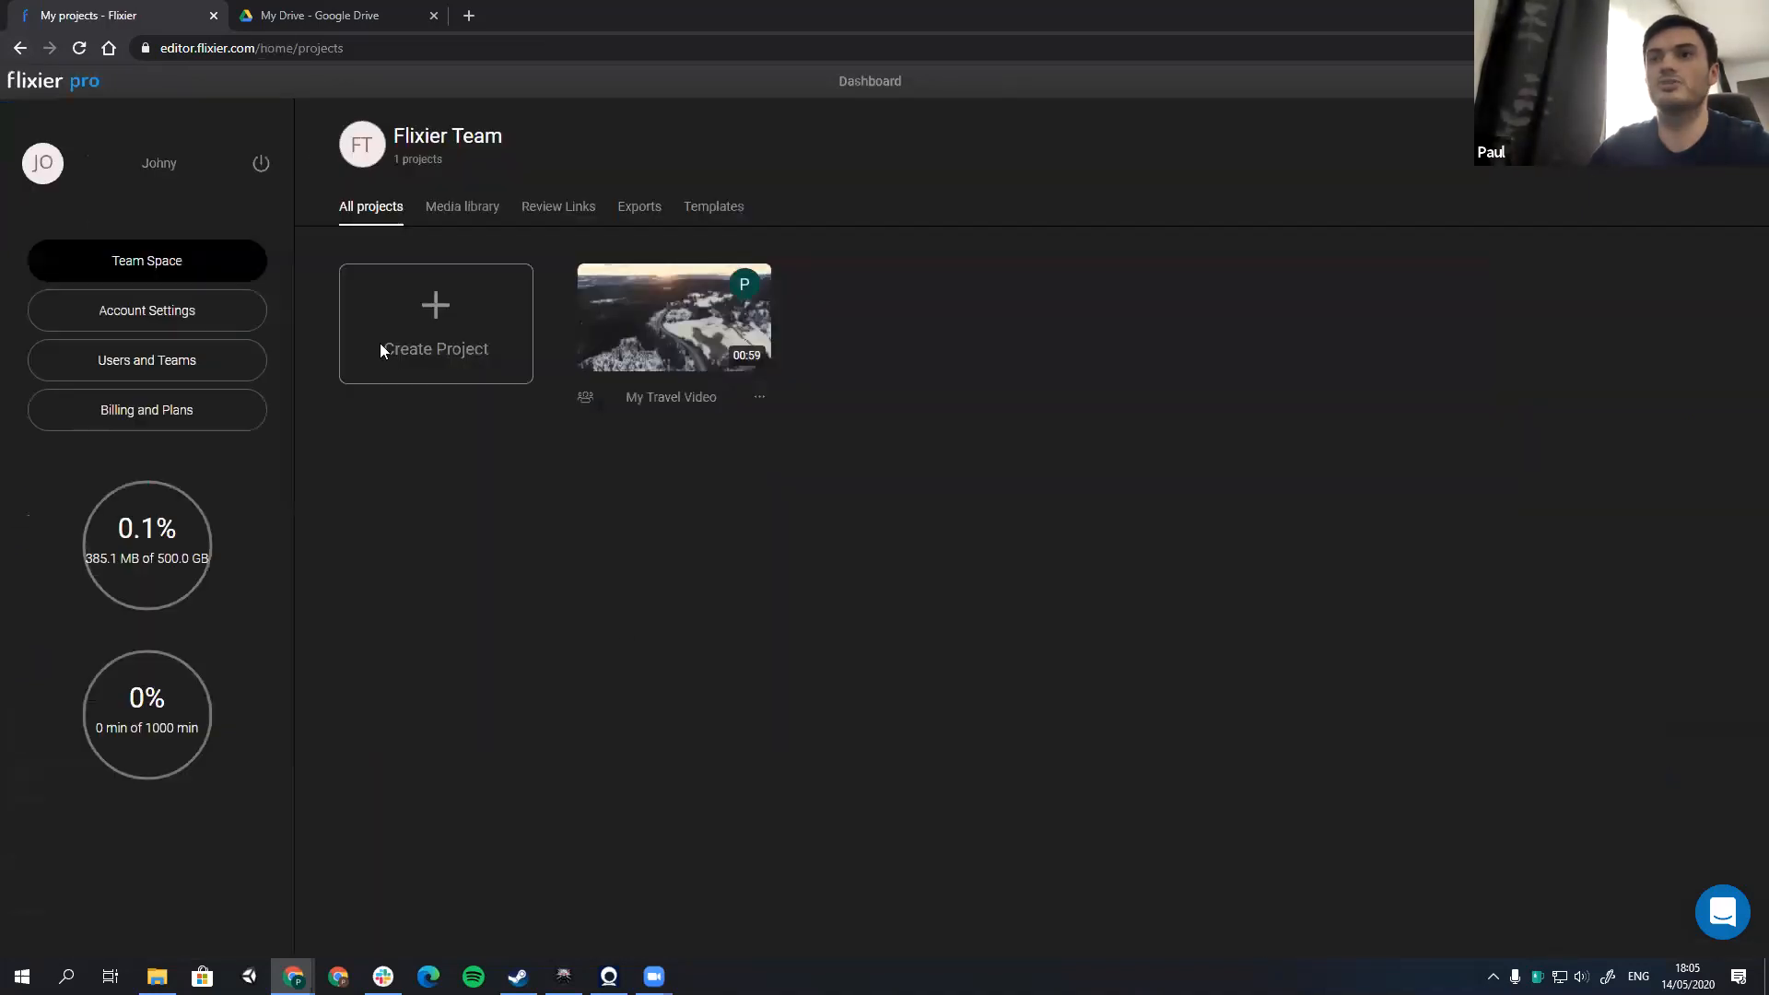
pyautogui.hotkey('alt', 'Tab')
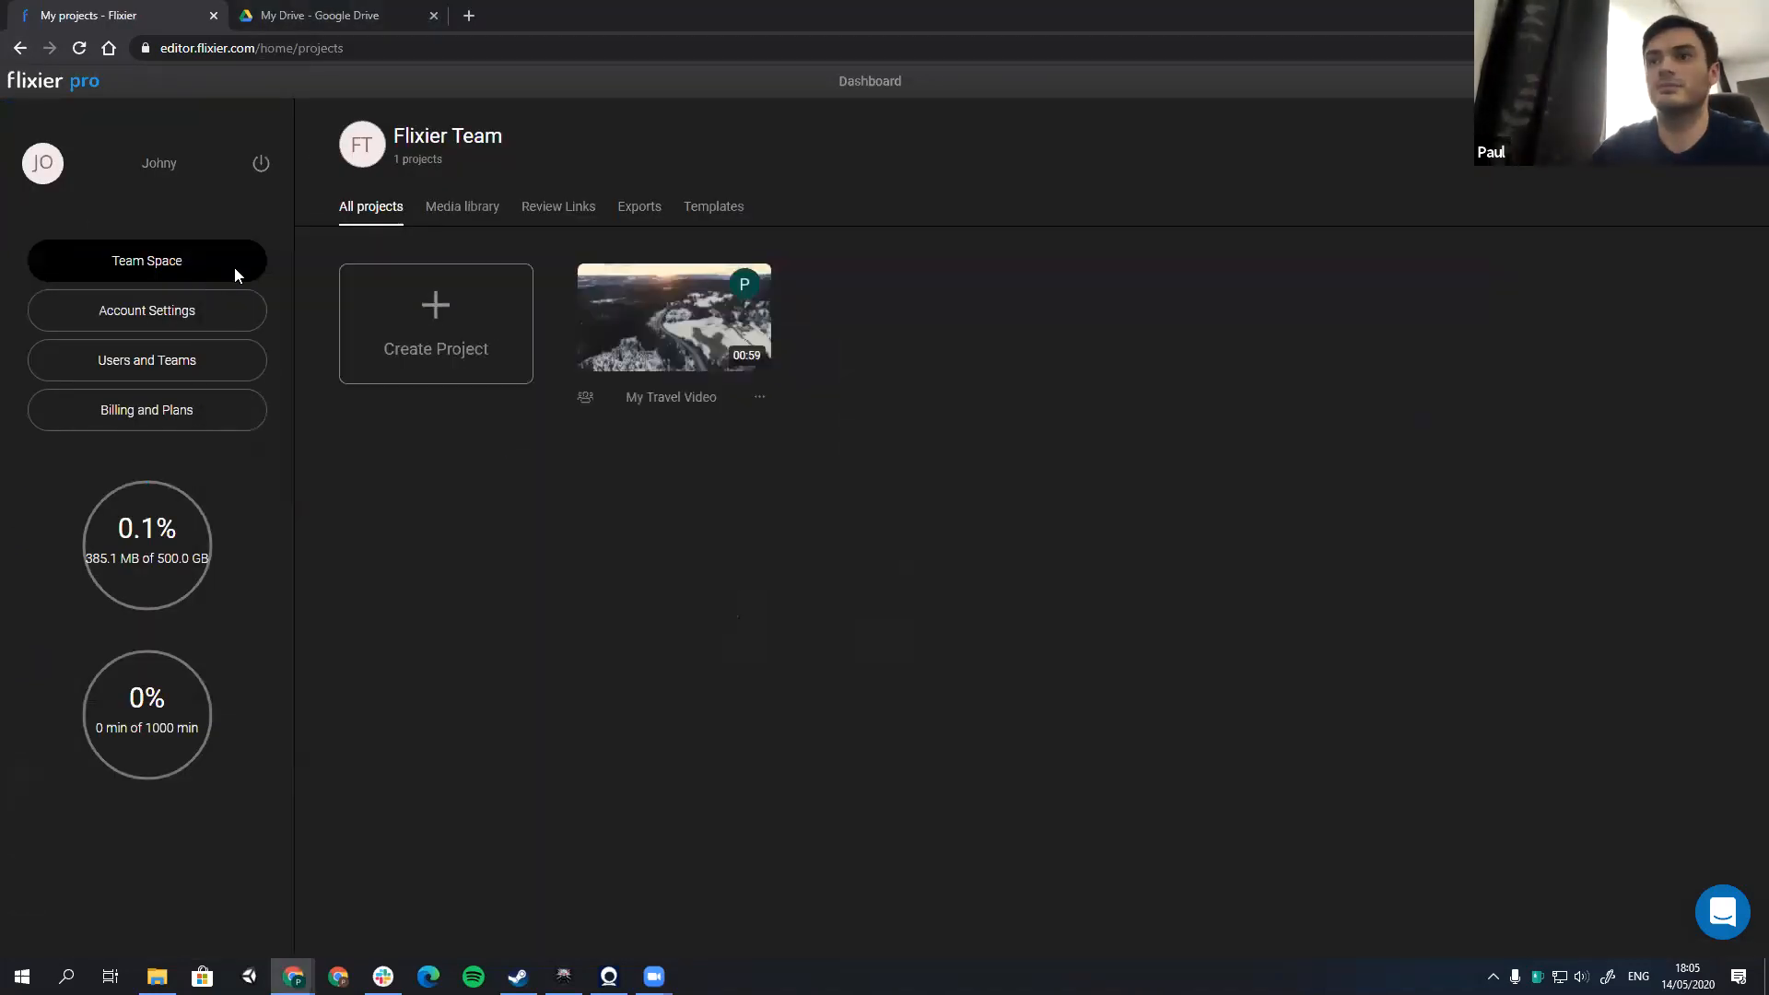
# Step: Switch back to the project owner's browser window and play the updated My Travel Video project
pyautogui.hotkey('alt', 'Tab')
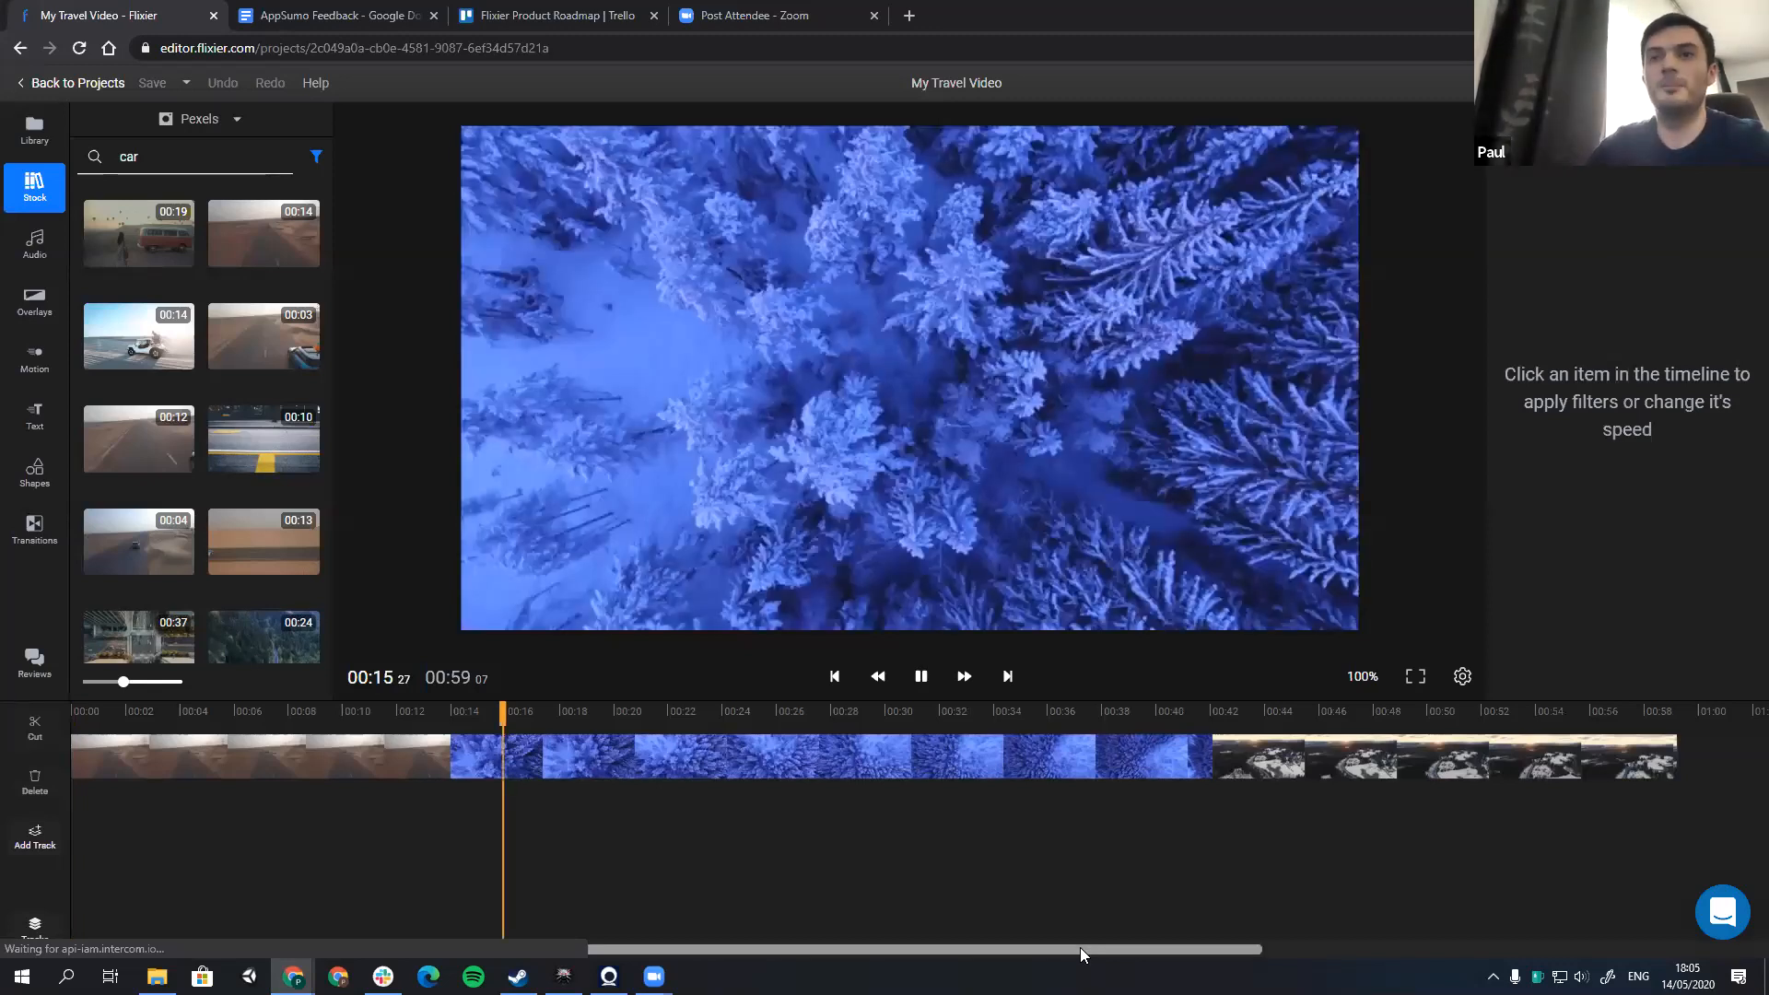
pyautogui.press('space')
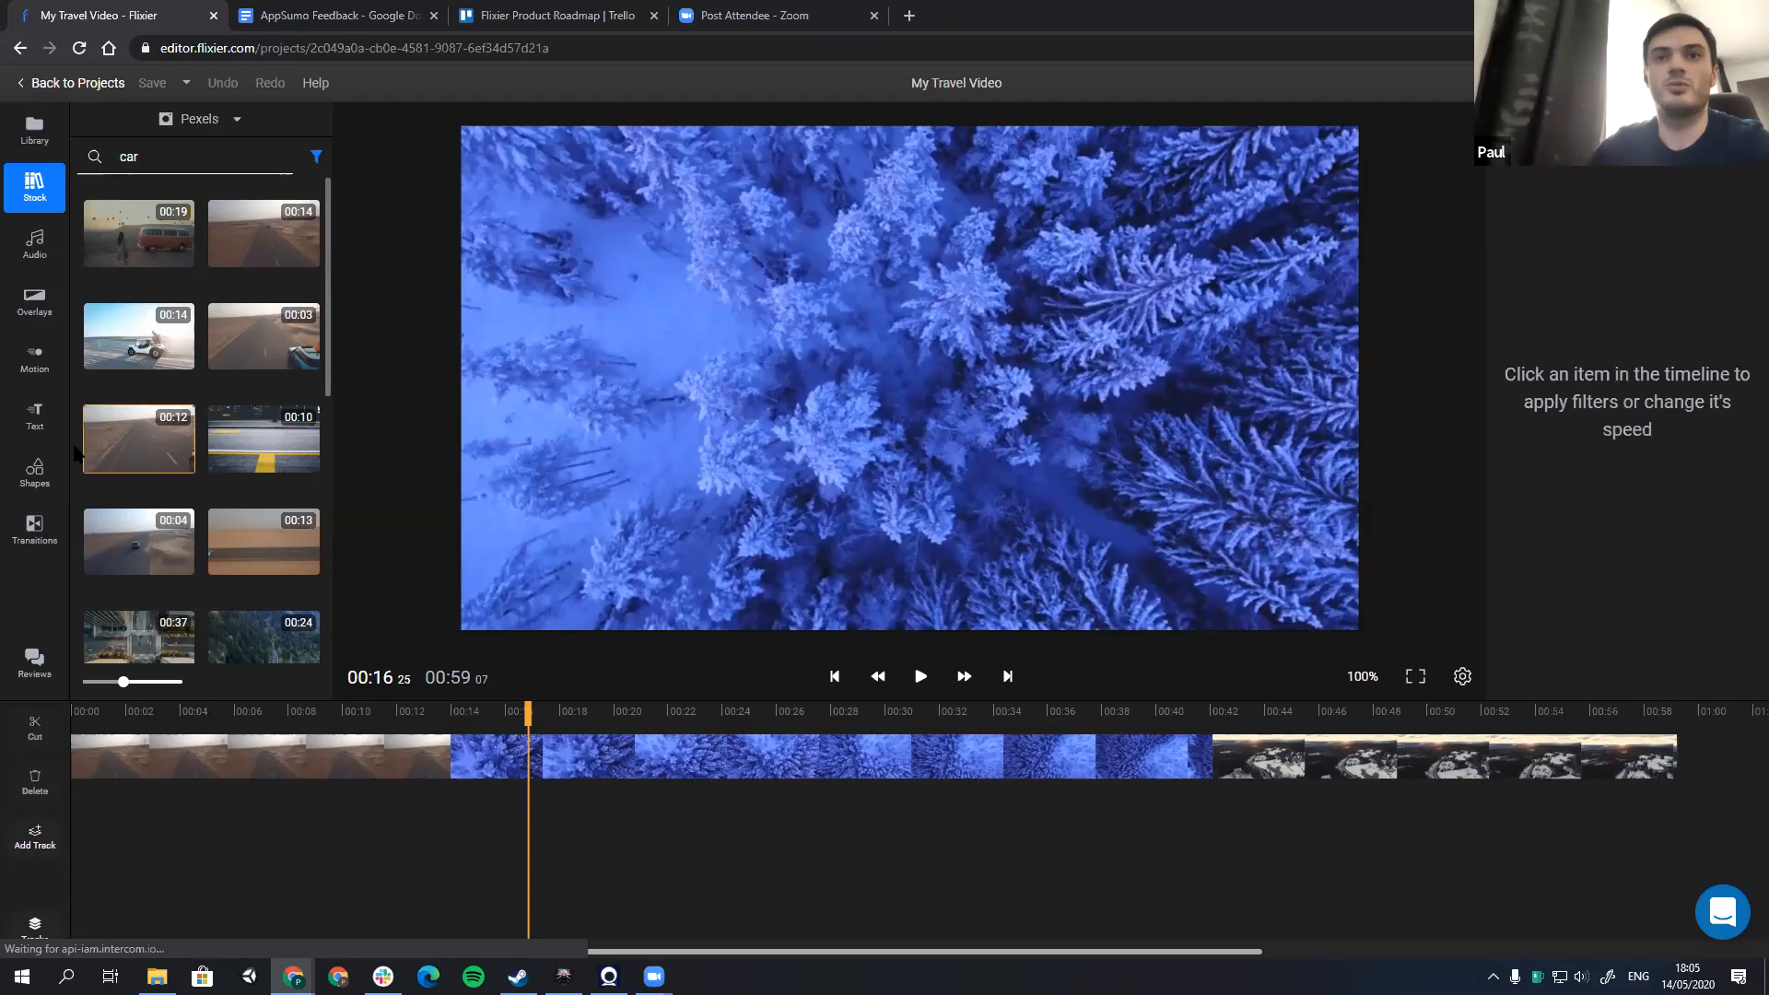
# Step: Add the Stereo Viewer transition to the start of the desert road clip
pyautogui.click(34, 529)
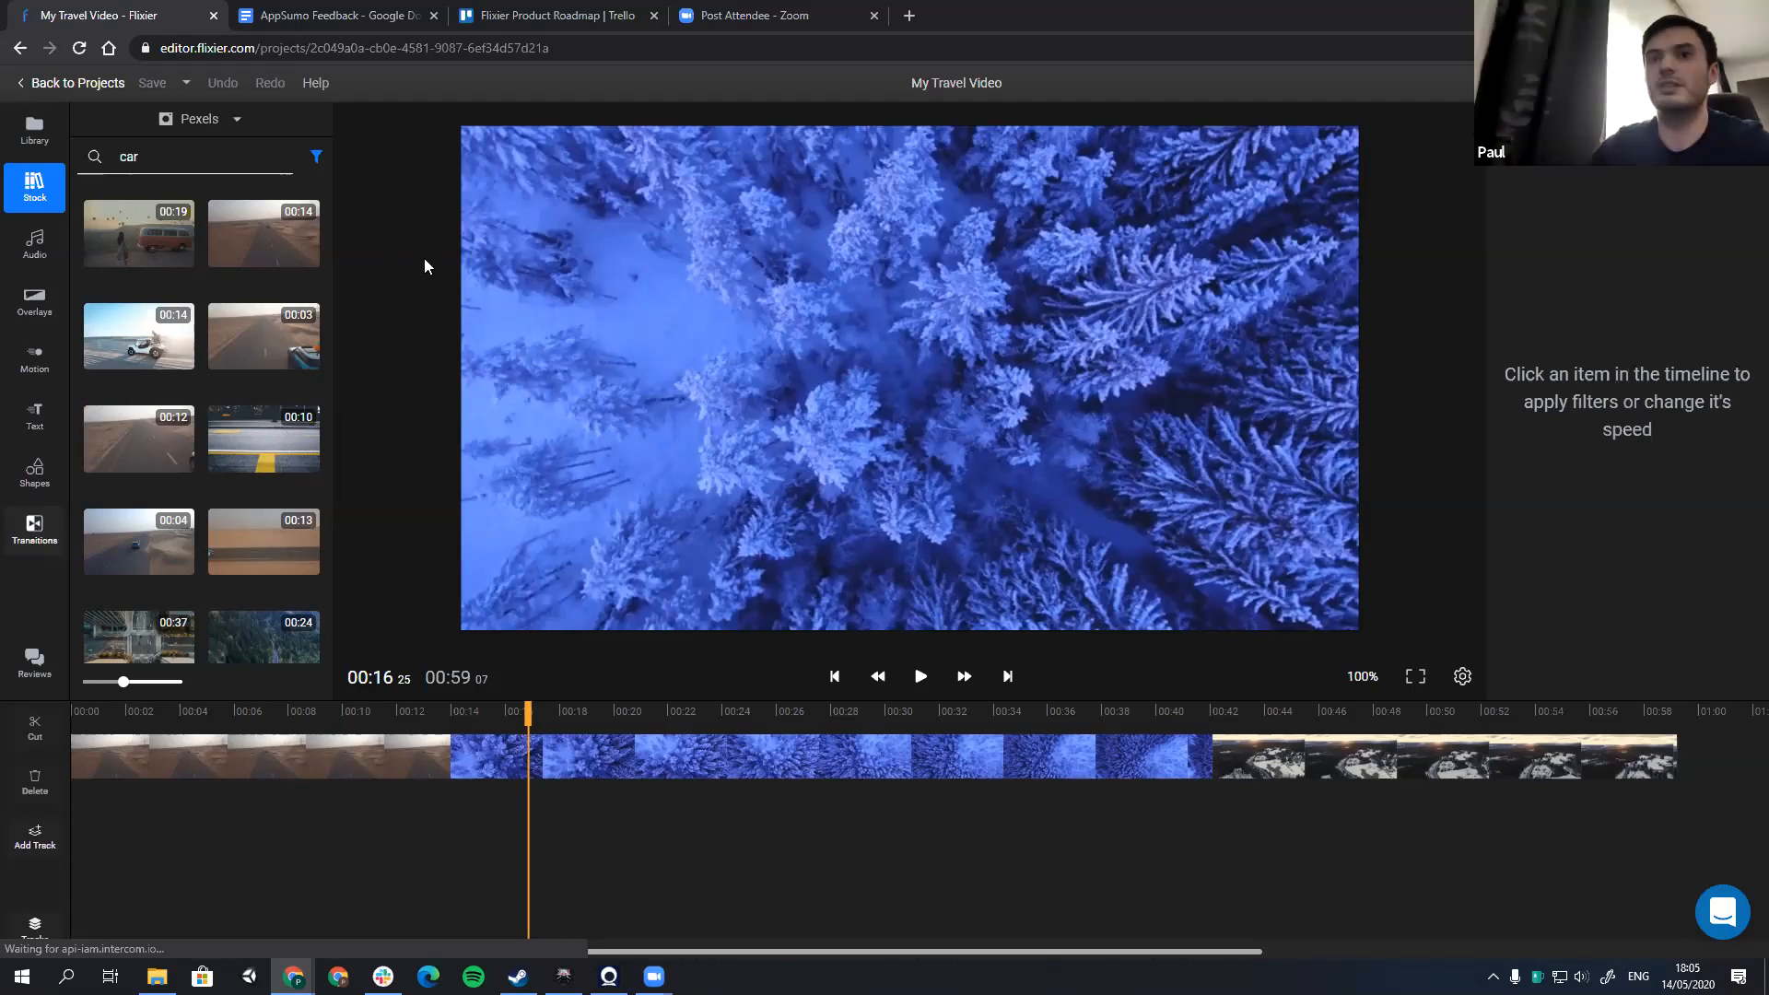
pyautogui.scroll(-1, 237, 376)
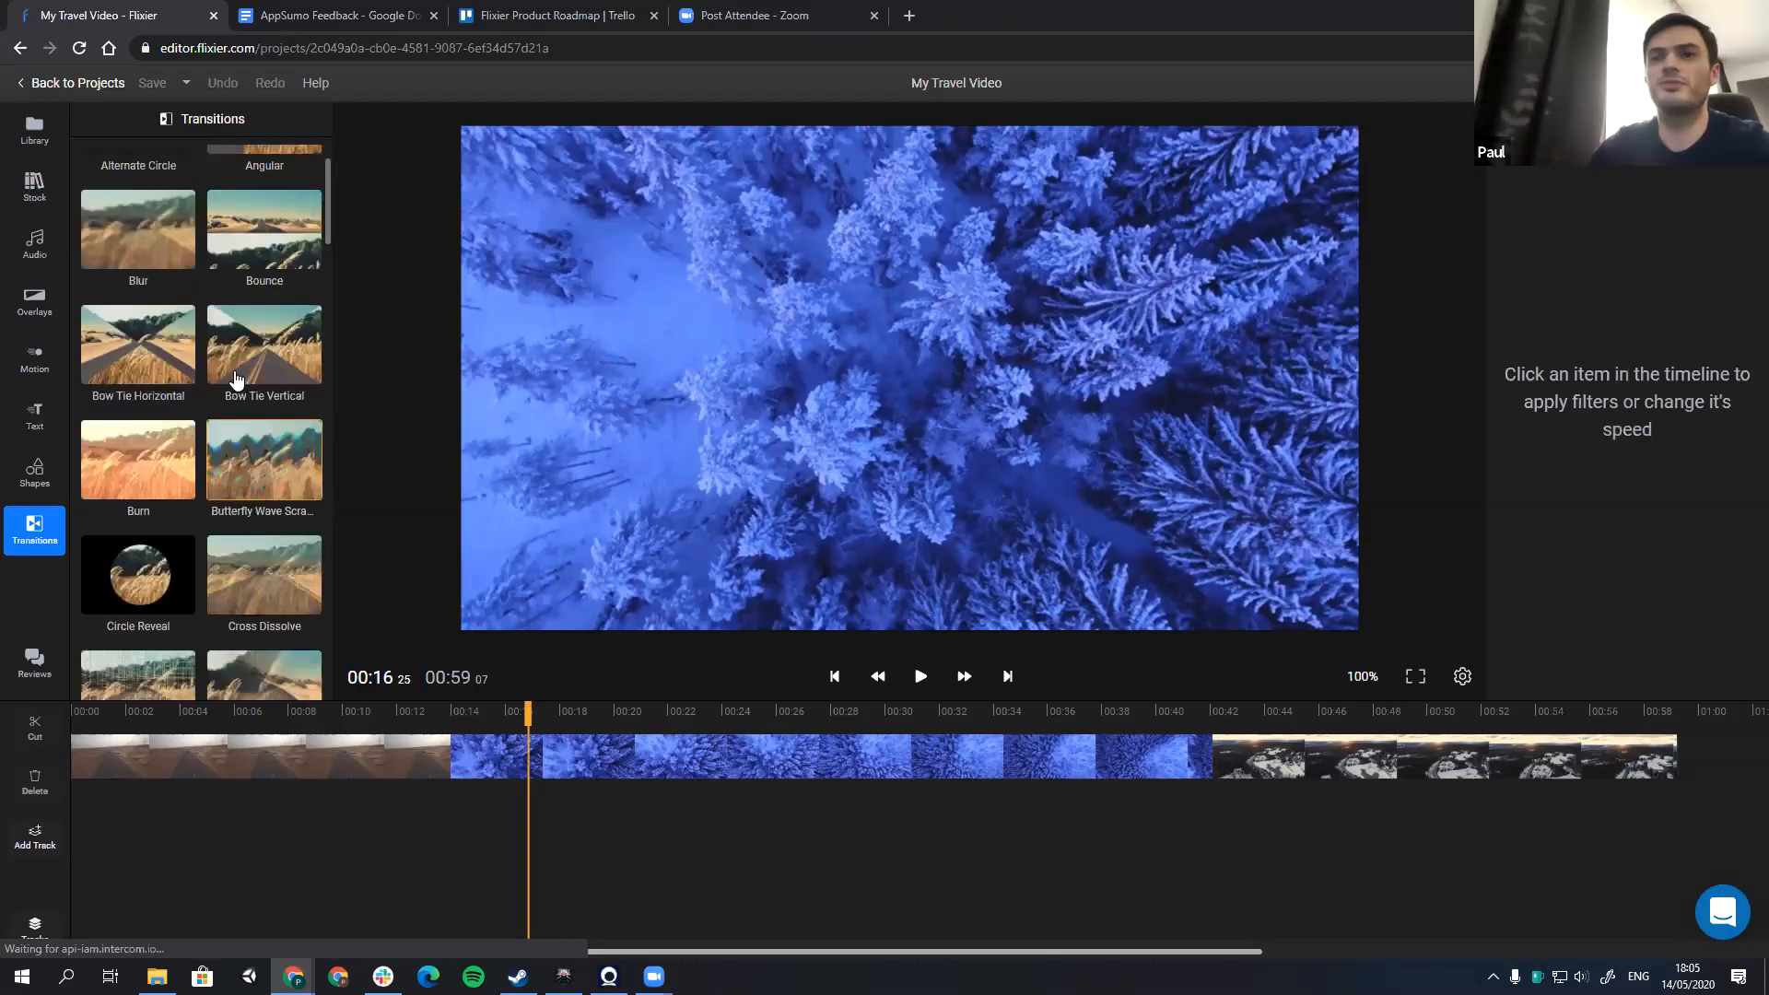
pyautogui.scroll(-10, 234, 442)
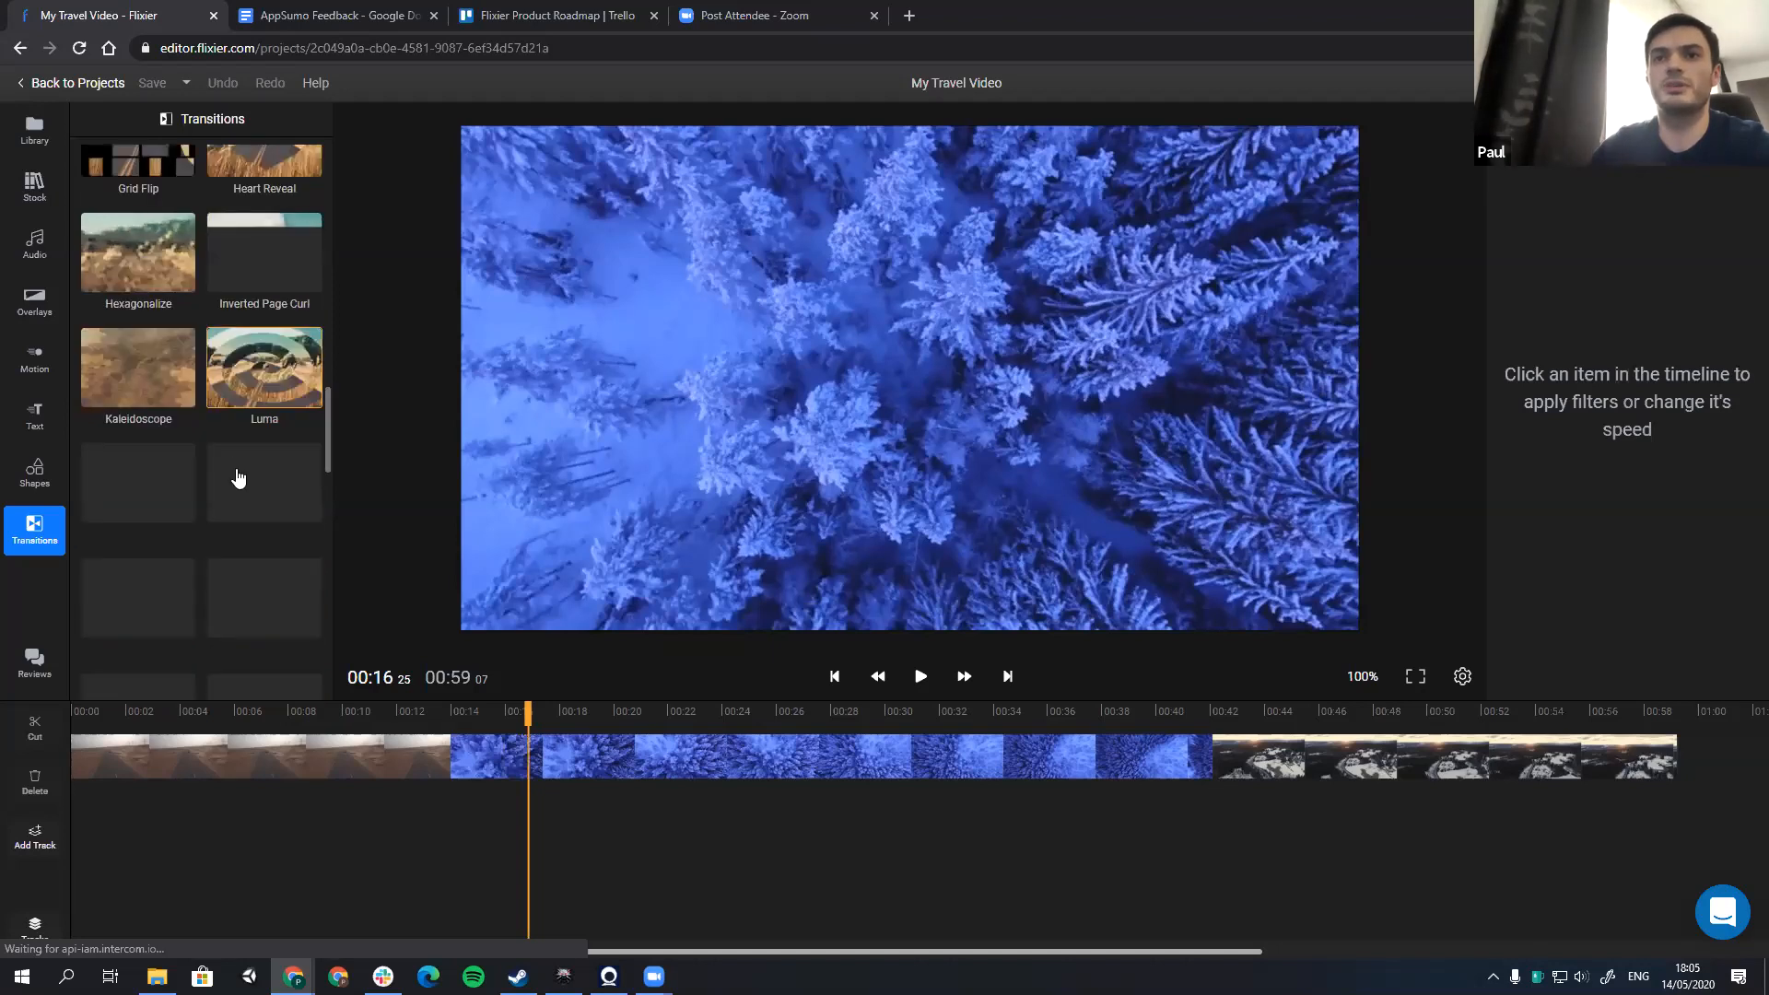
pyautogui.scroll(-8, 238, 477)
pyautogui.moveTo(223, 710); pyautogui.dragTo(152, 757)
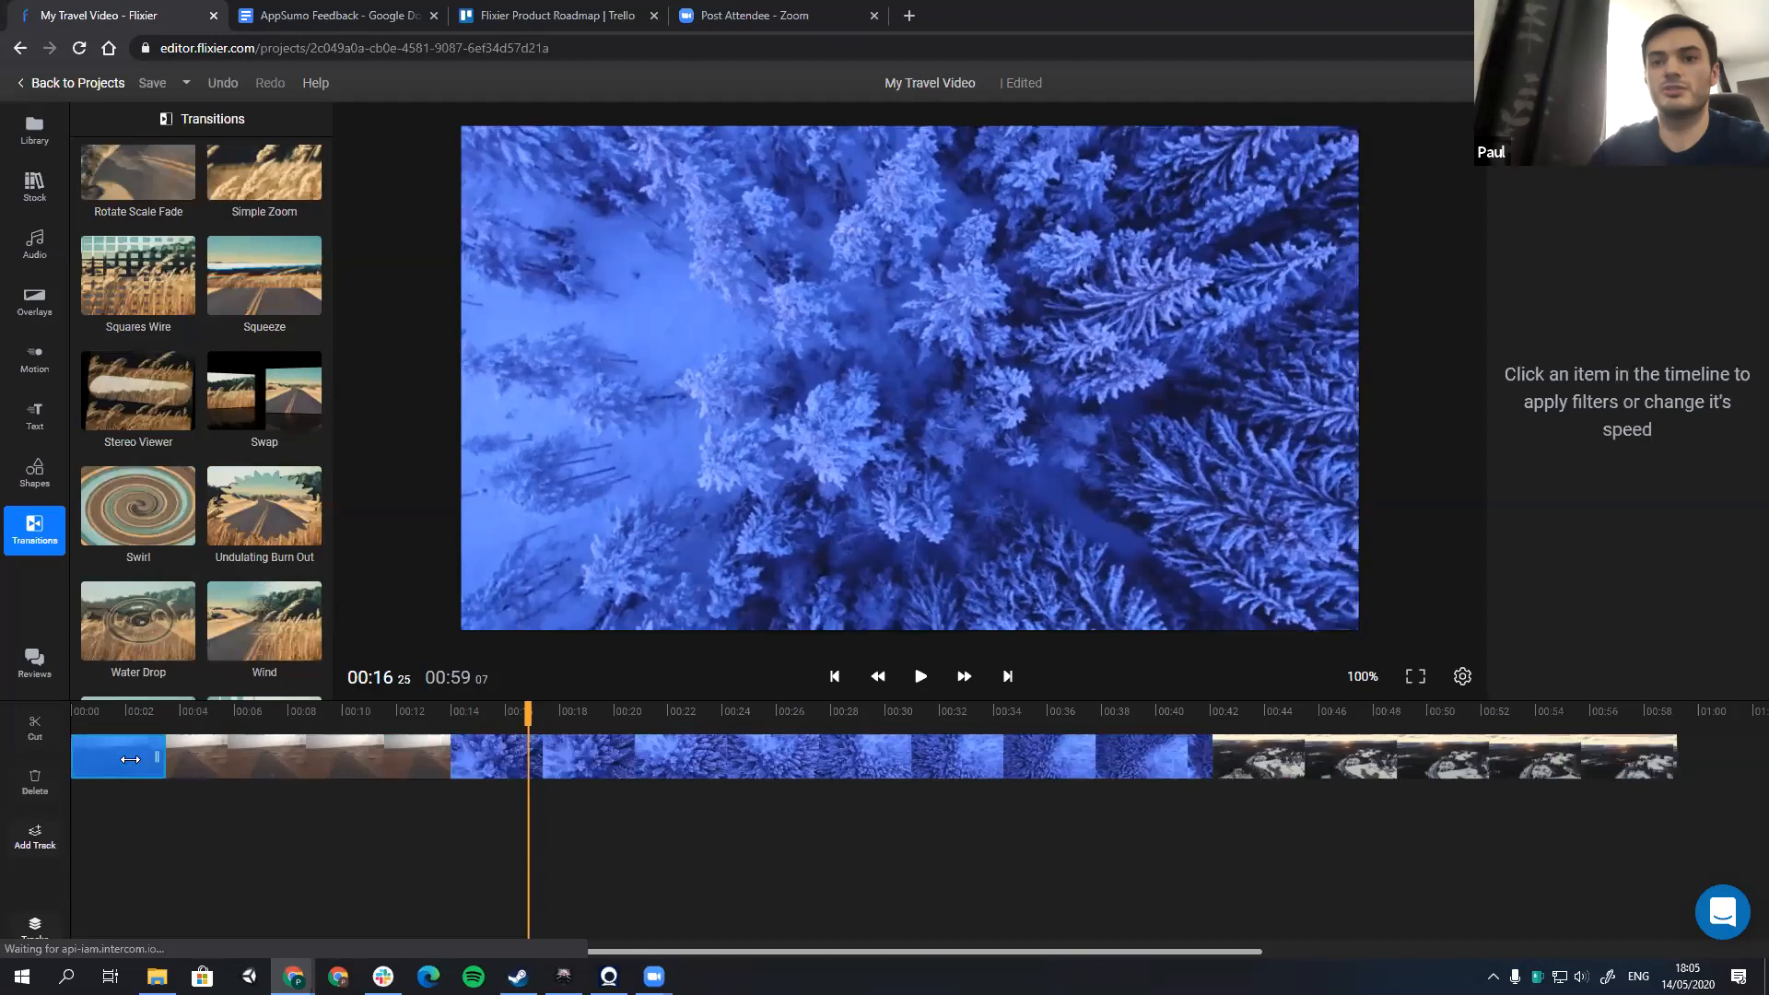
# Step: Shorten the opening transition to about 1 second and preview it from the start of the video
pyautogui.click(130, 758)
pyautogui.click(214, 762)
pyautogui.moveTo(104, 757); pyautogui.dragTo(97, 757)
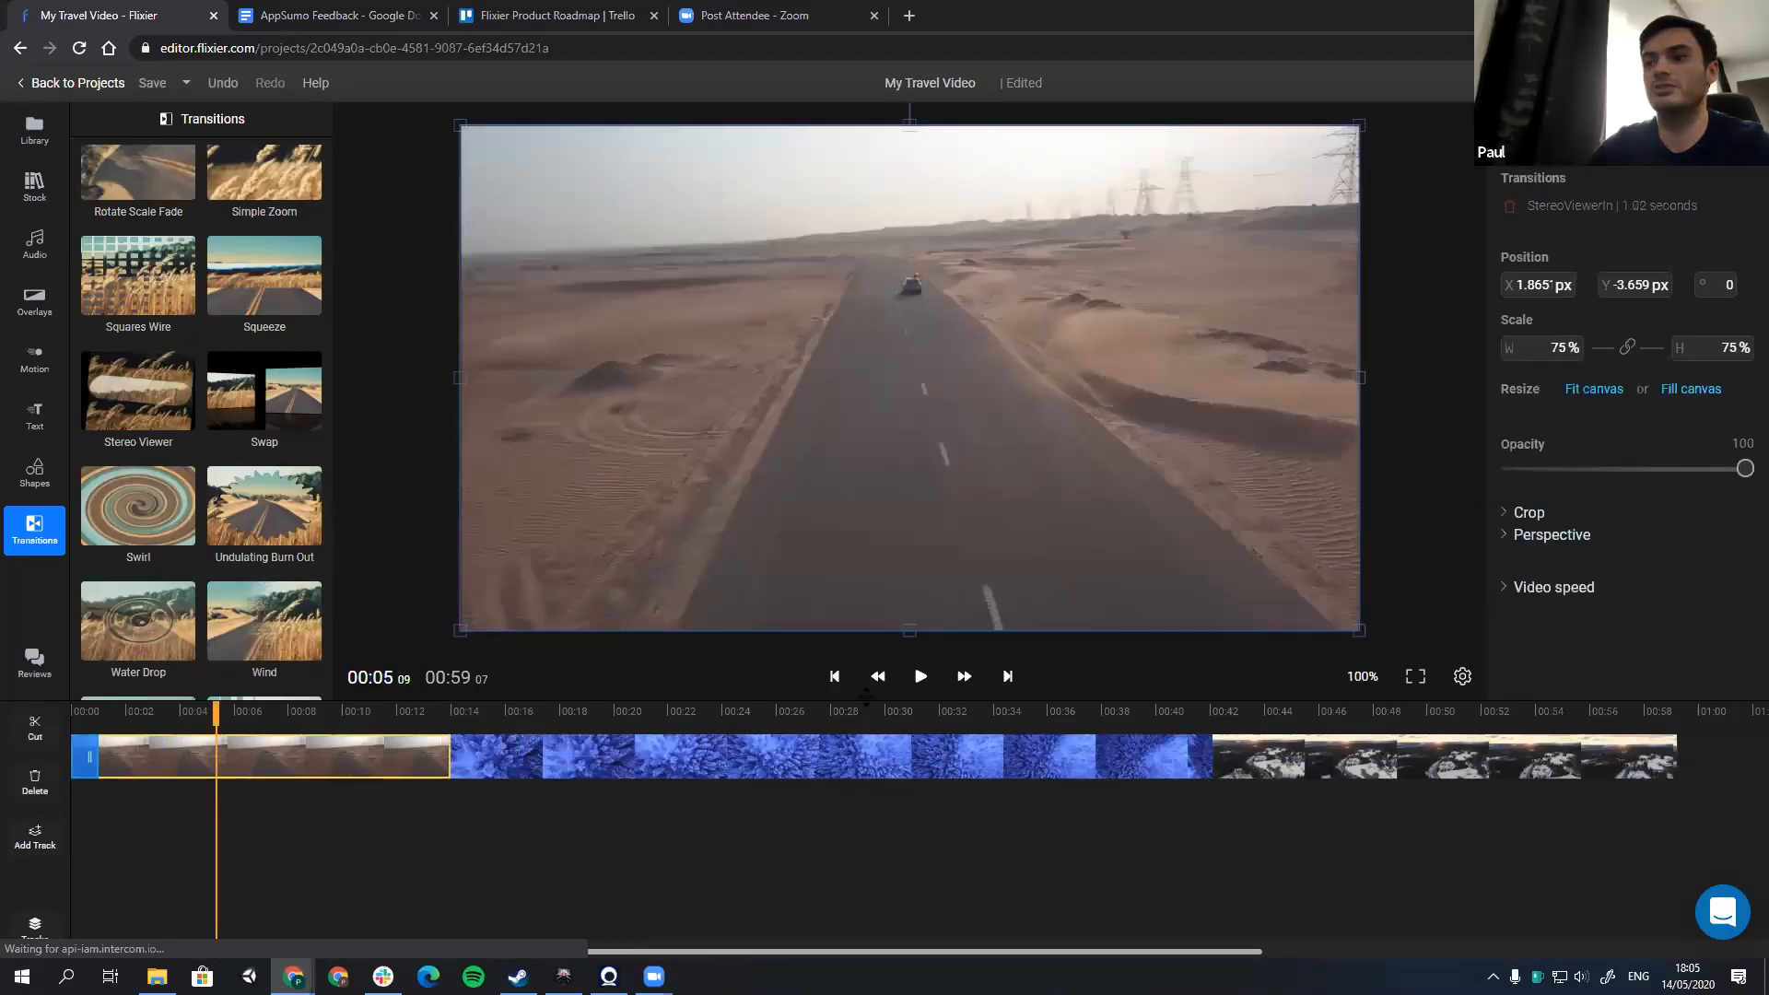
pyautogui.click(834, 676)
pyautogui.click(922, 676)
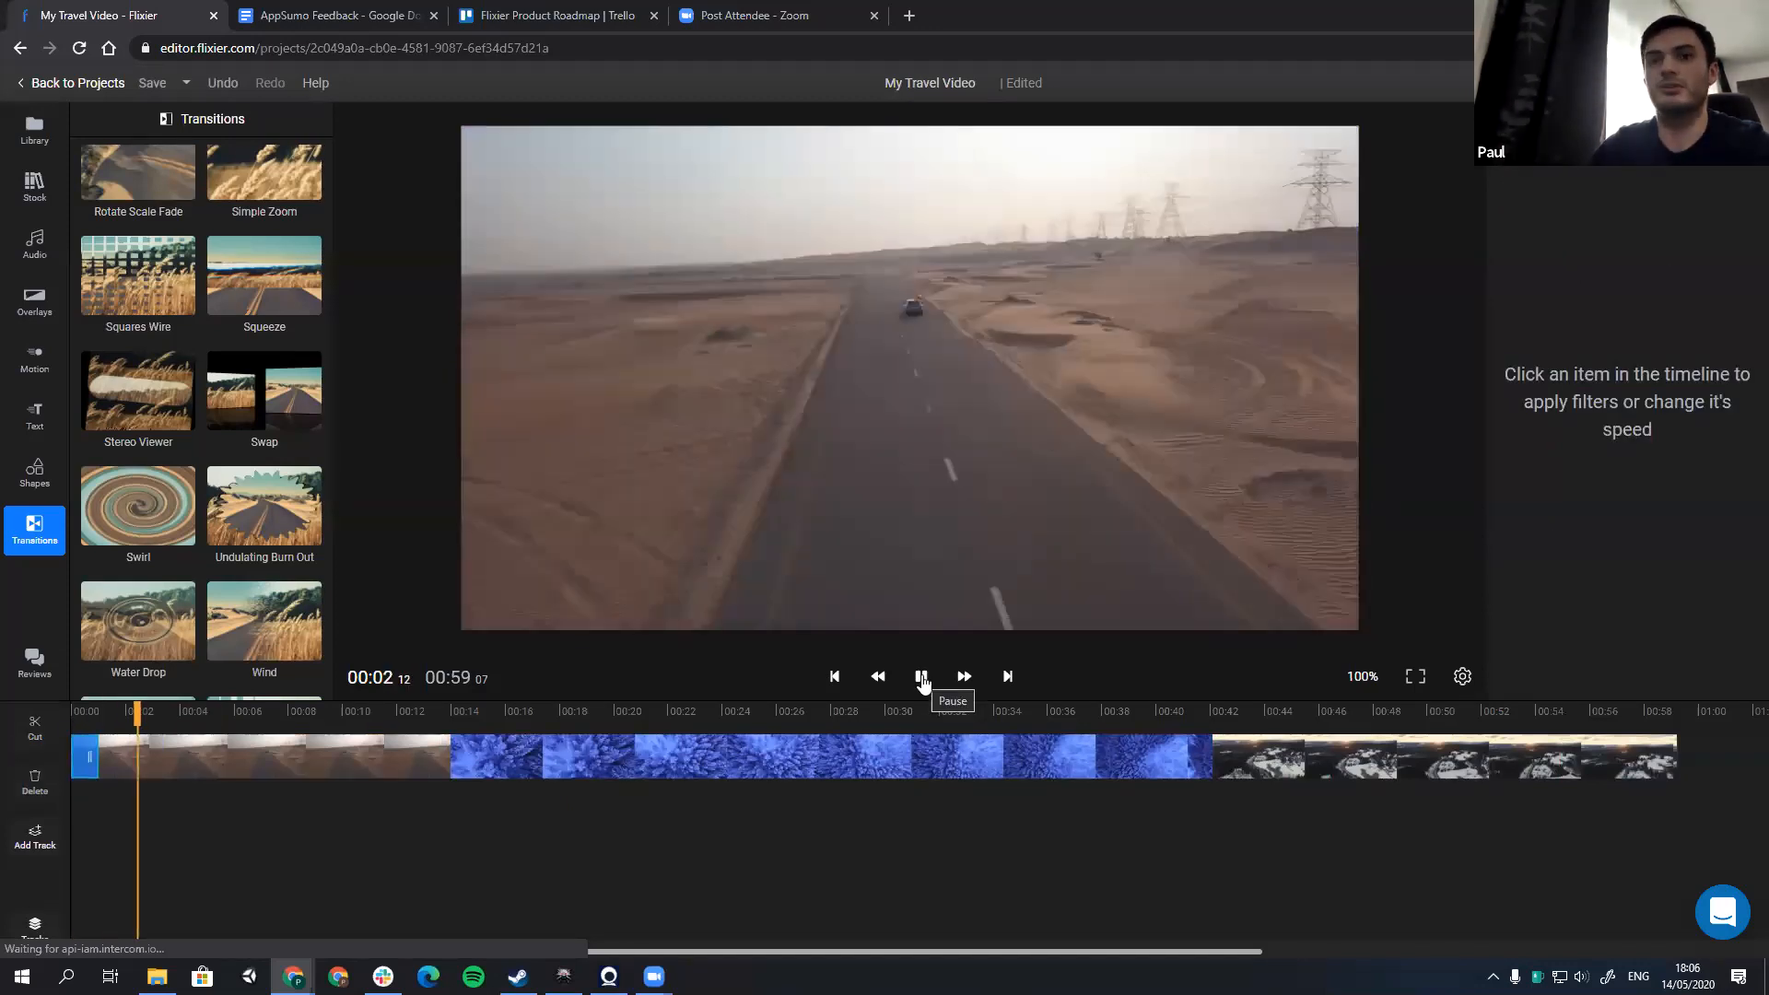
pyautogui.press('space')
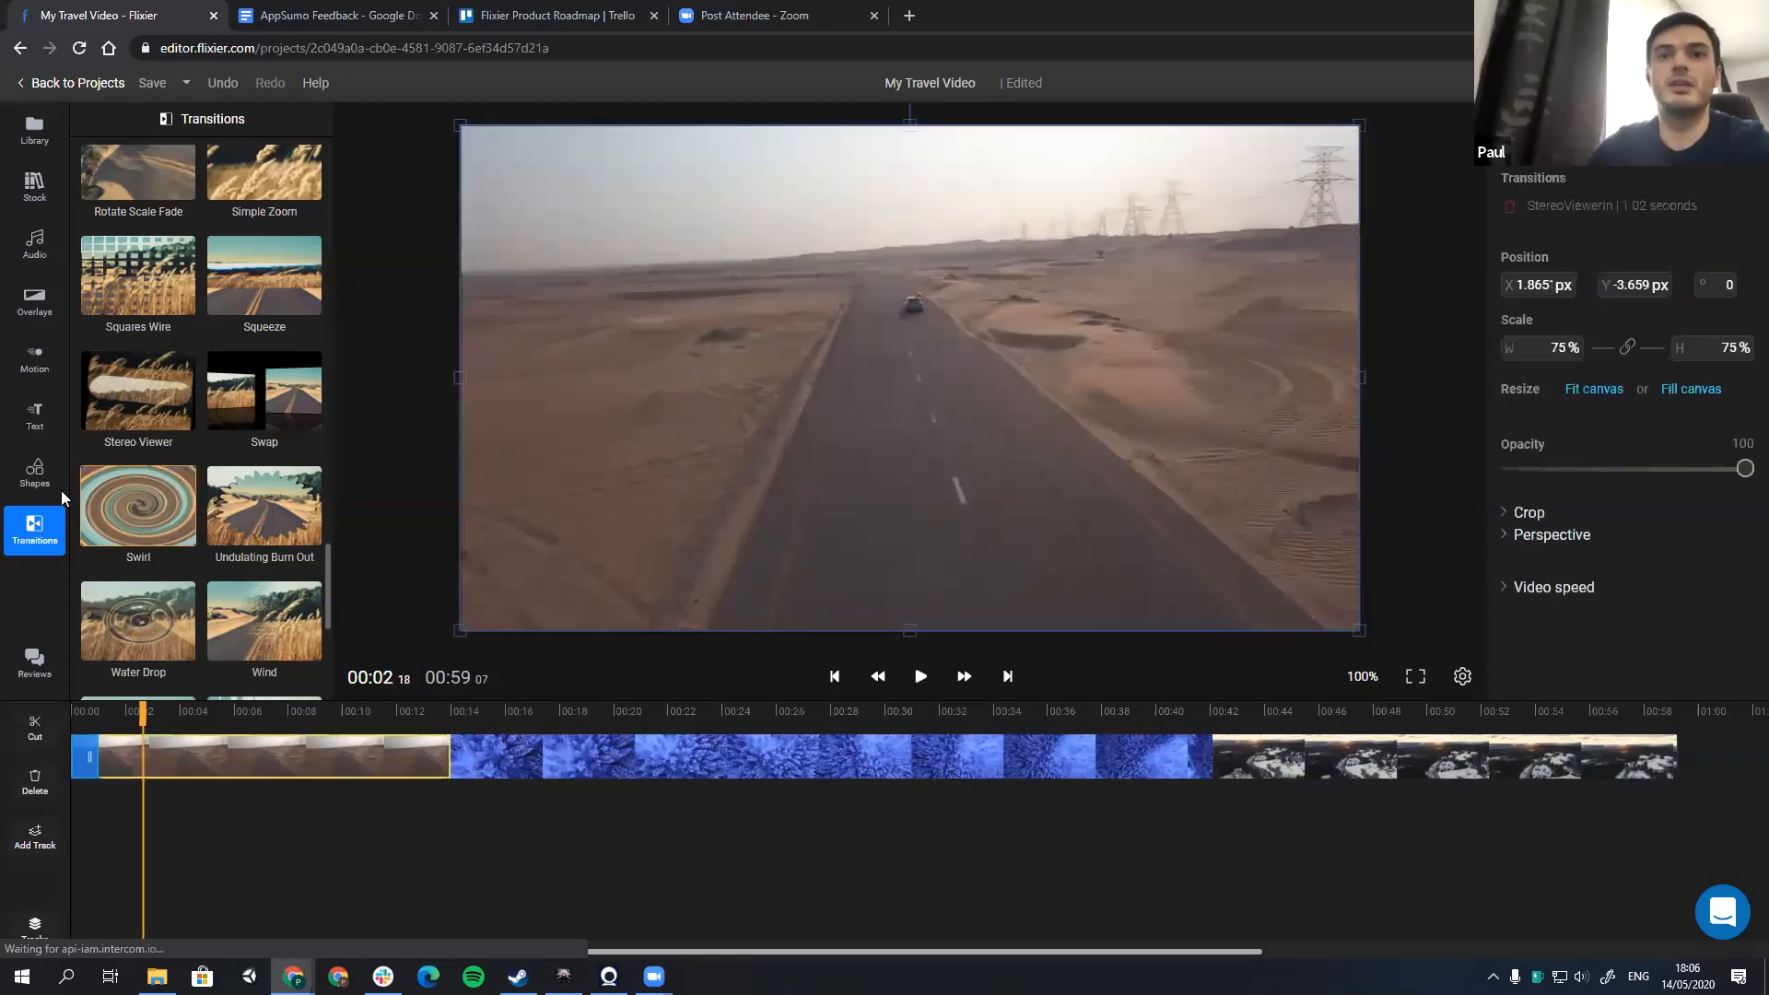
# Step: Place a white-and-red "Type your title here" motion title above the desert road clip, starting at about 2 seconds
pyautogui.click(39, 361)
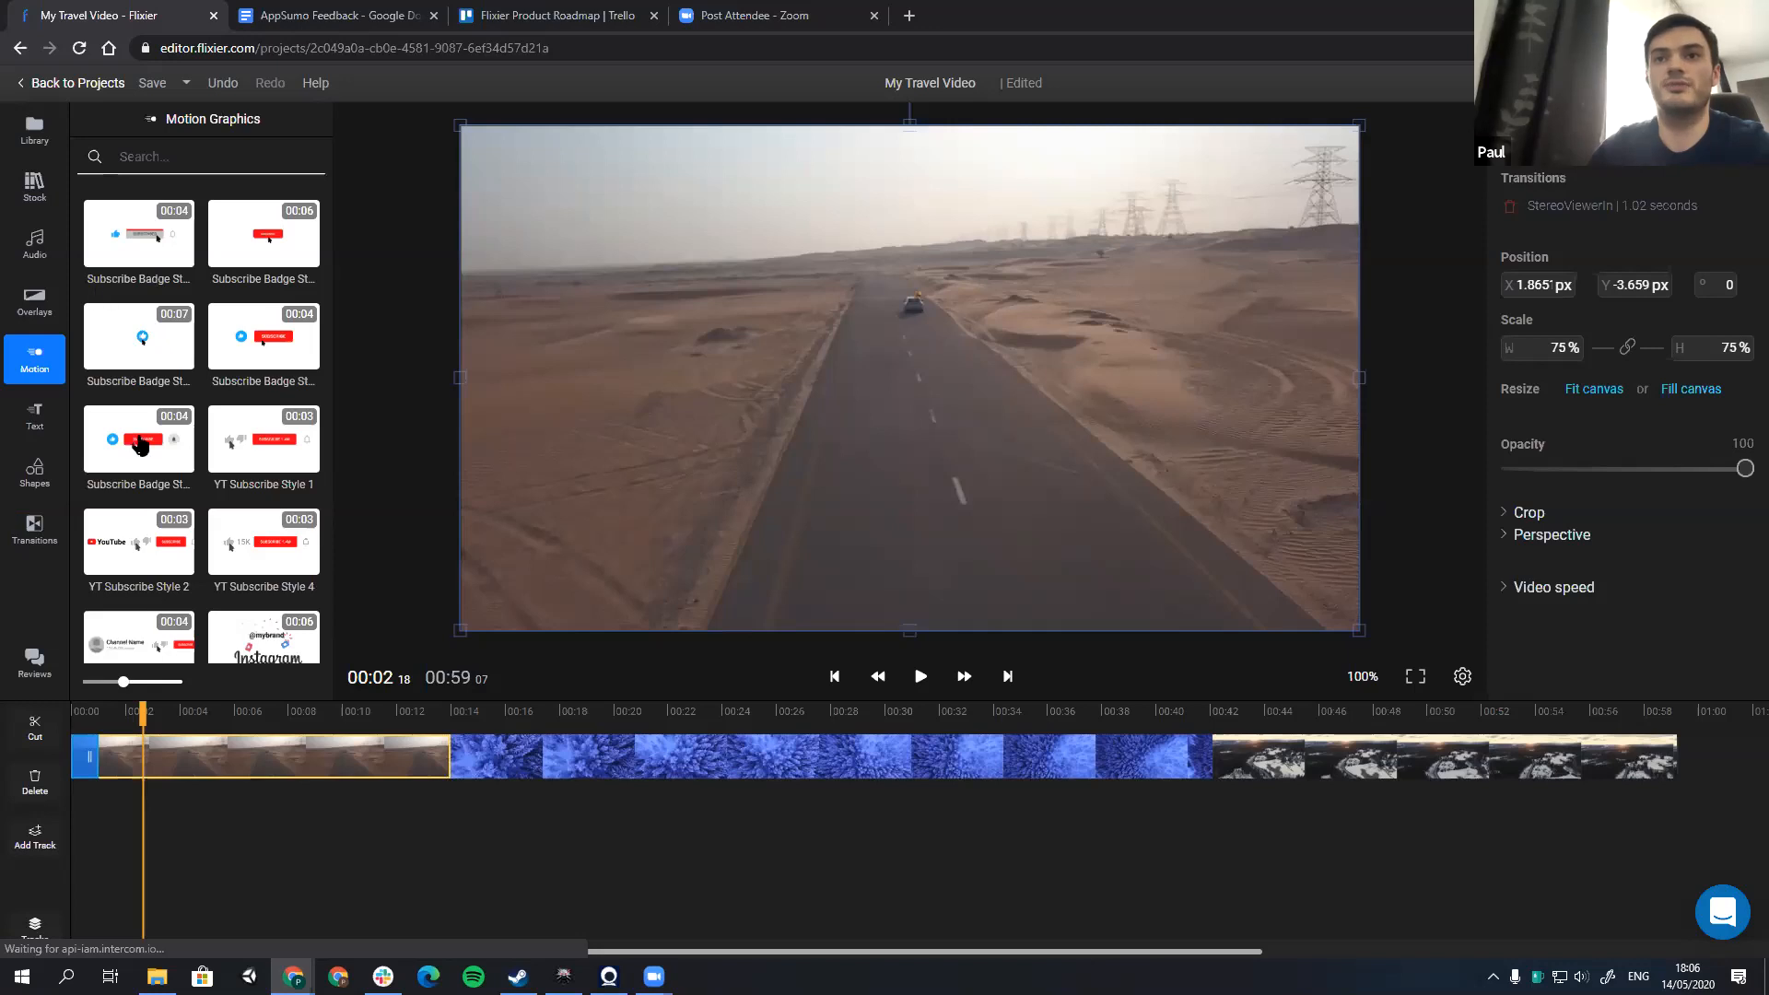
pyautogui.click(34, 414)
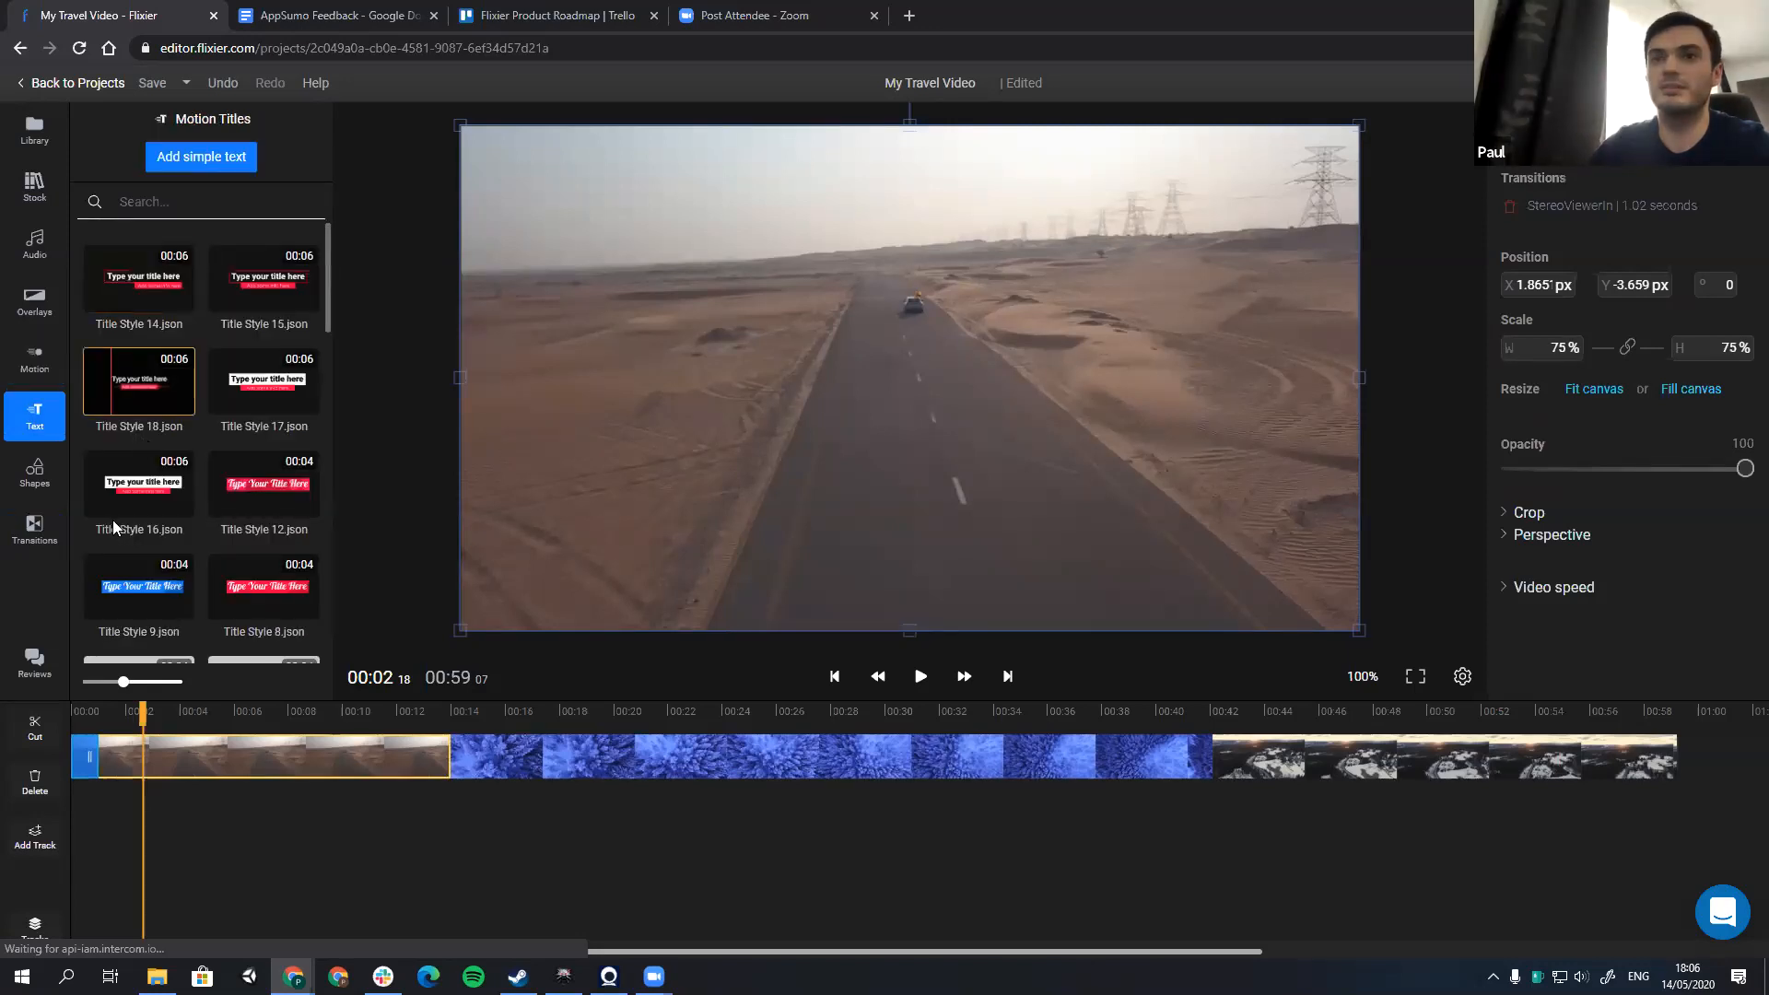
pyautogui.moveTo(243, 690); pyautogui.dragTo(116, 728)
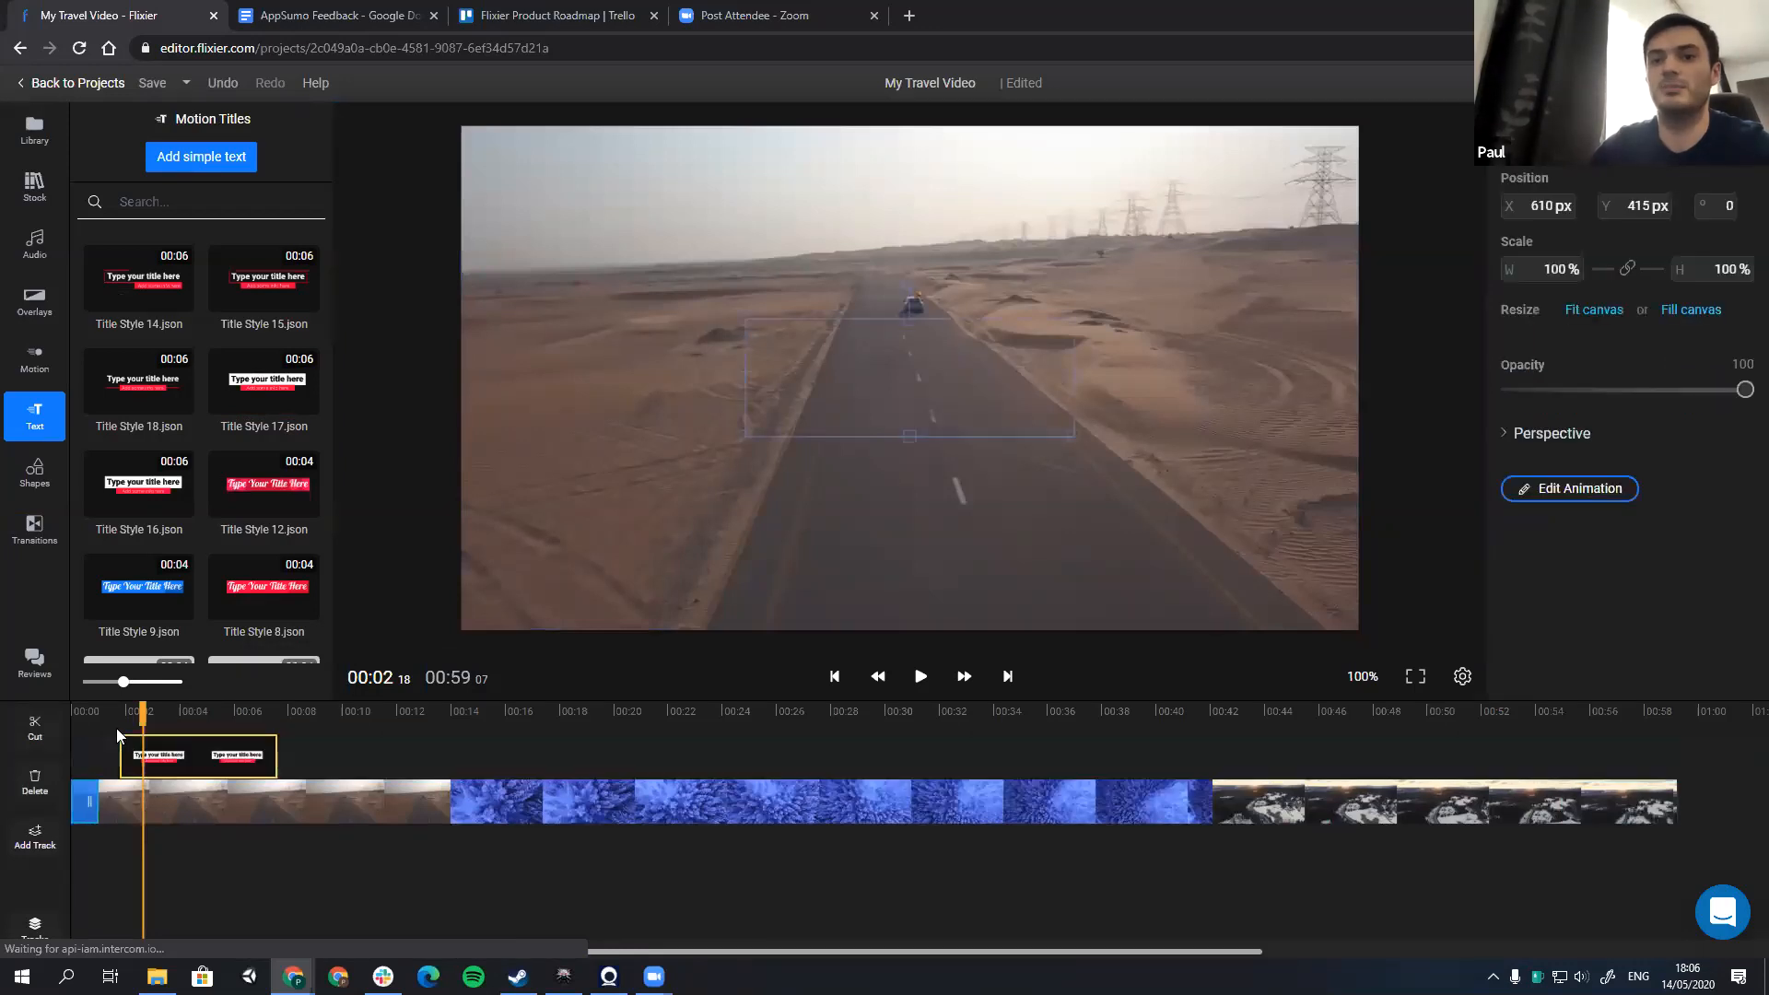
# Step: Preview the motion title above the desert road clip and change its main text to "Travel the world"
pyautogui.click(117, 729)
pyautogui.press('space')
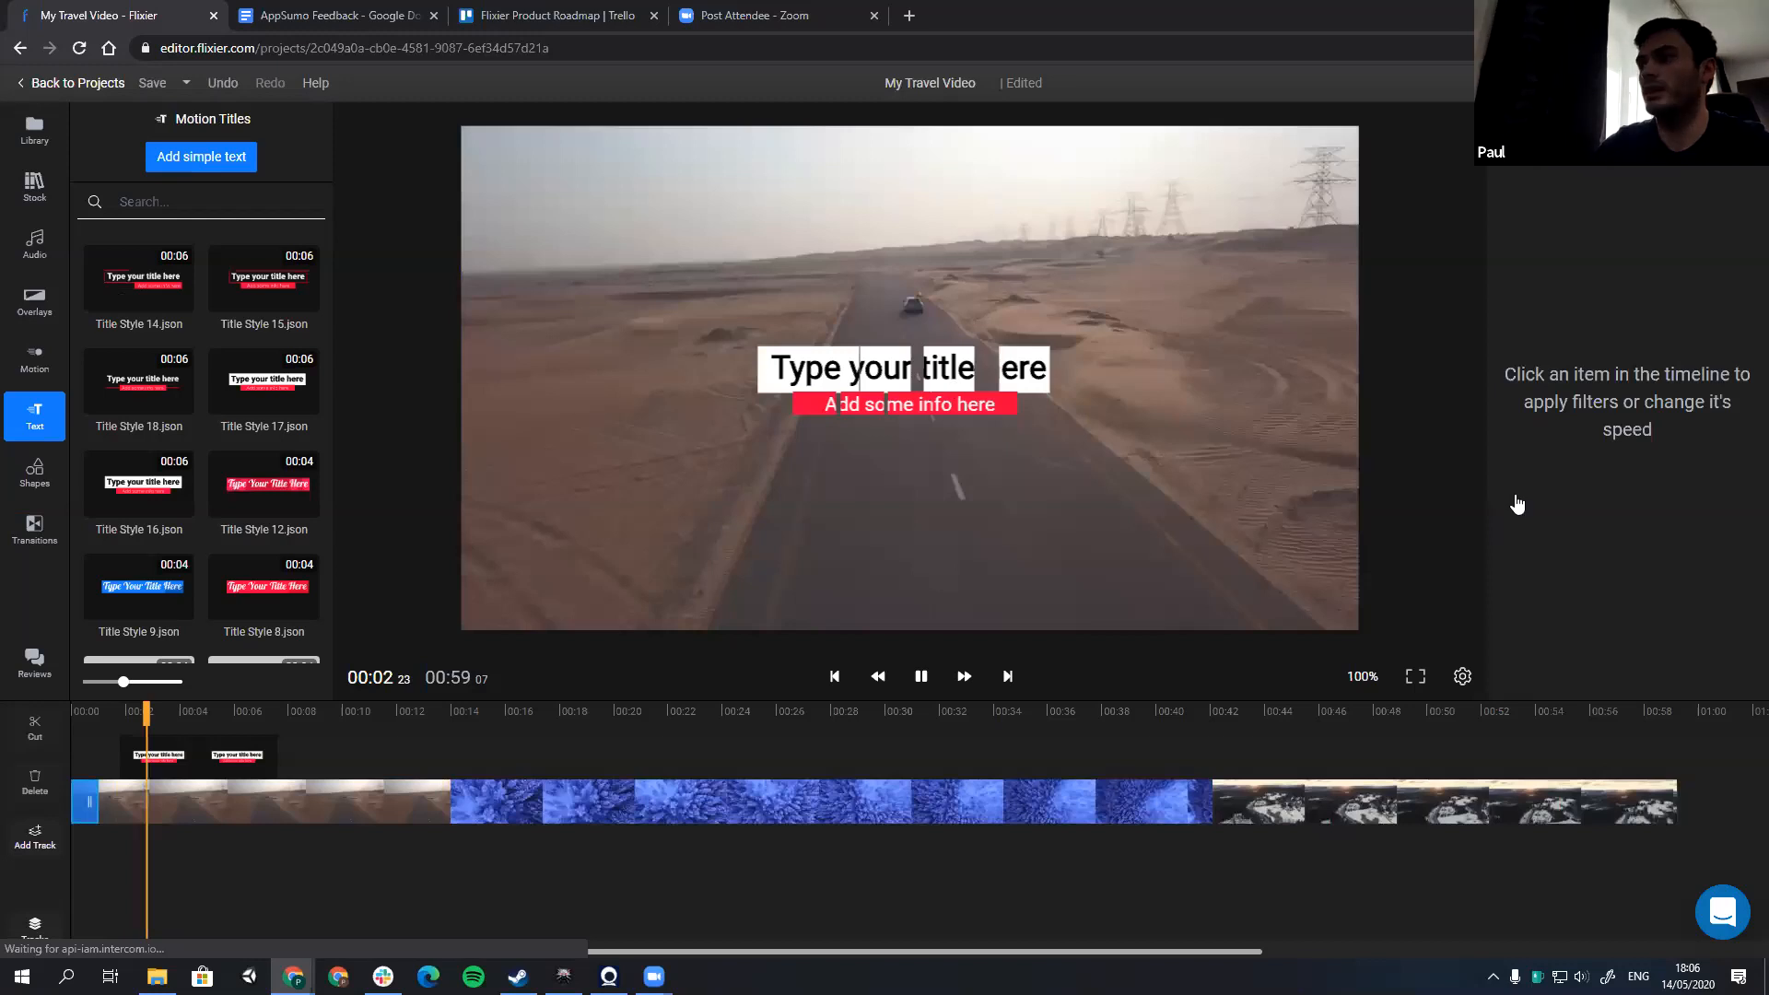
pyautogui.press('space')
pyautogui.click(1365, 480)
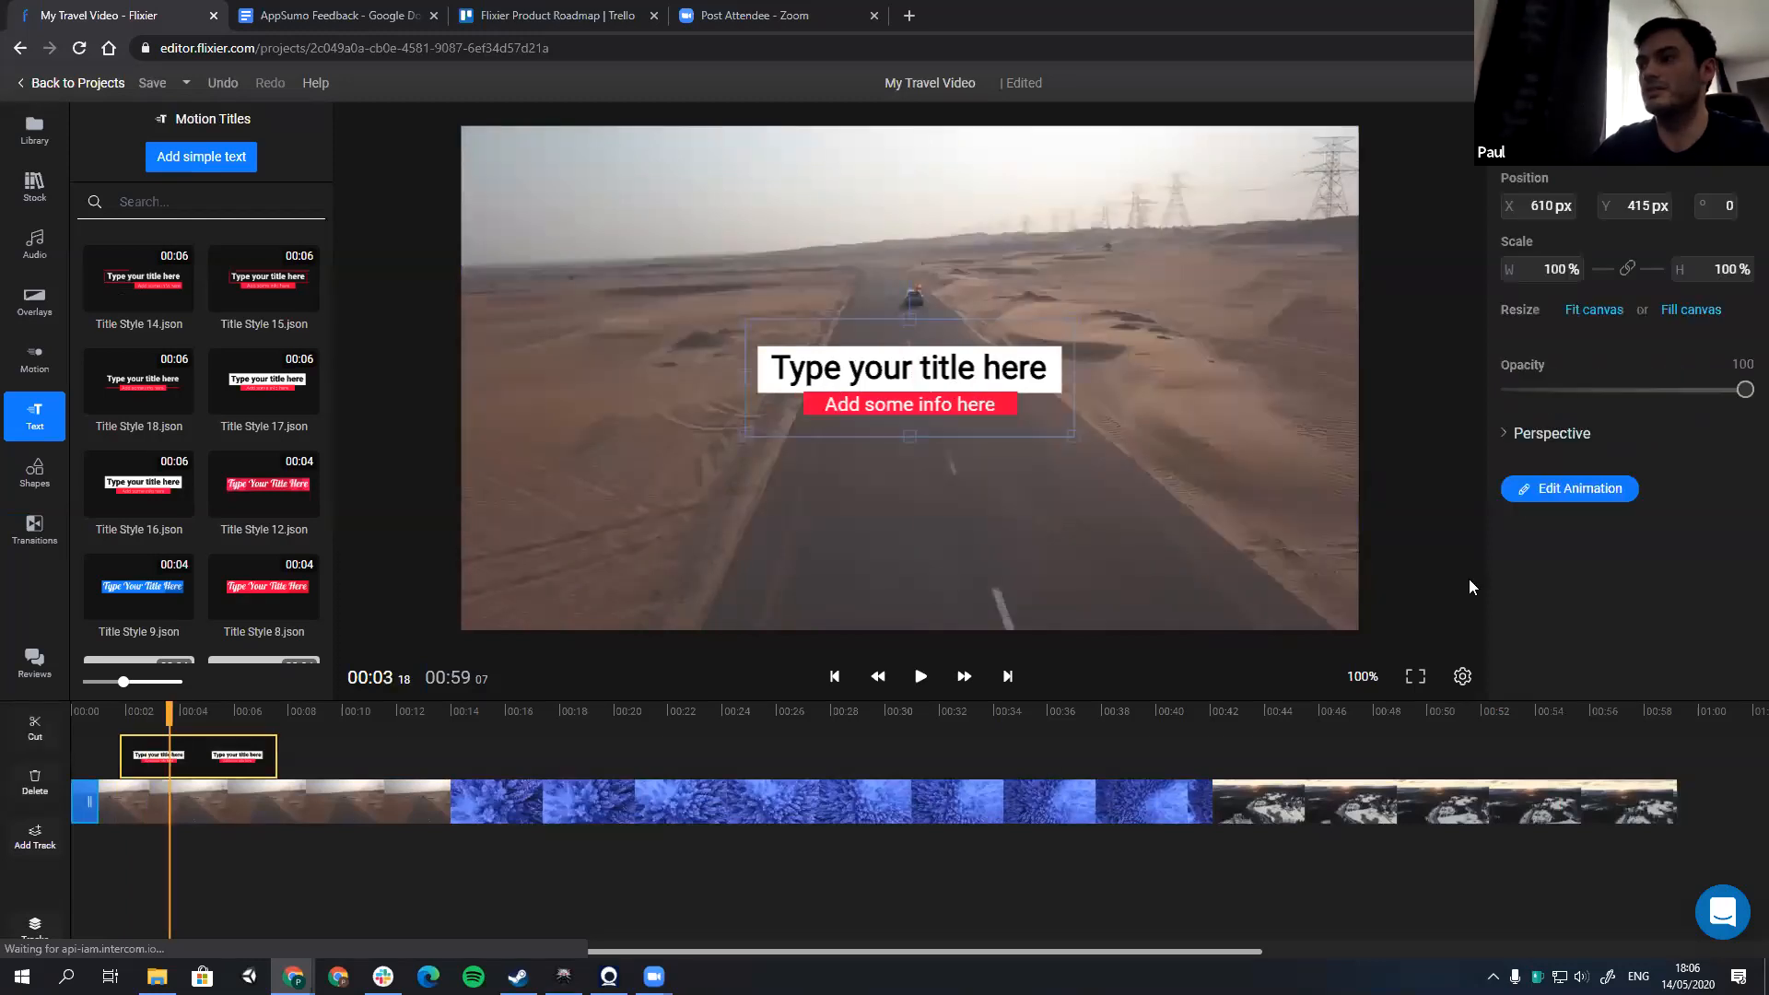
pyautogui.click(1570, 489)
pyautogui.tripleClick(1463, 566)
pyautogui.write('Tra')
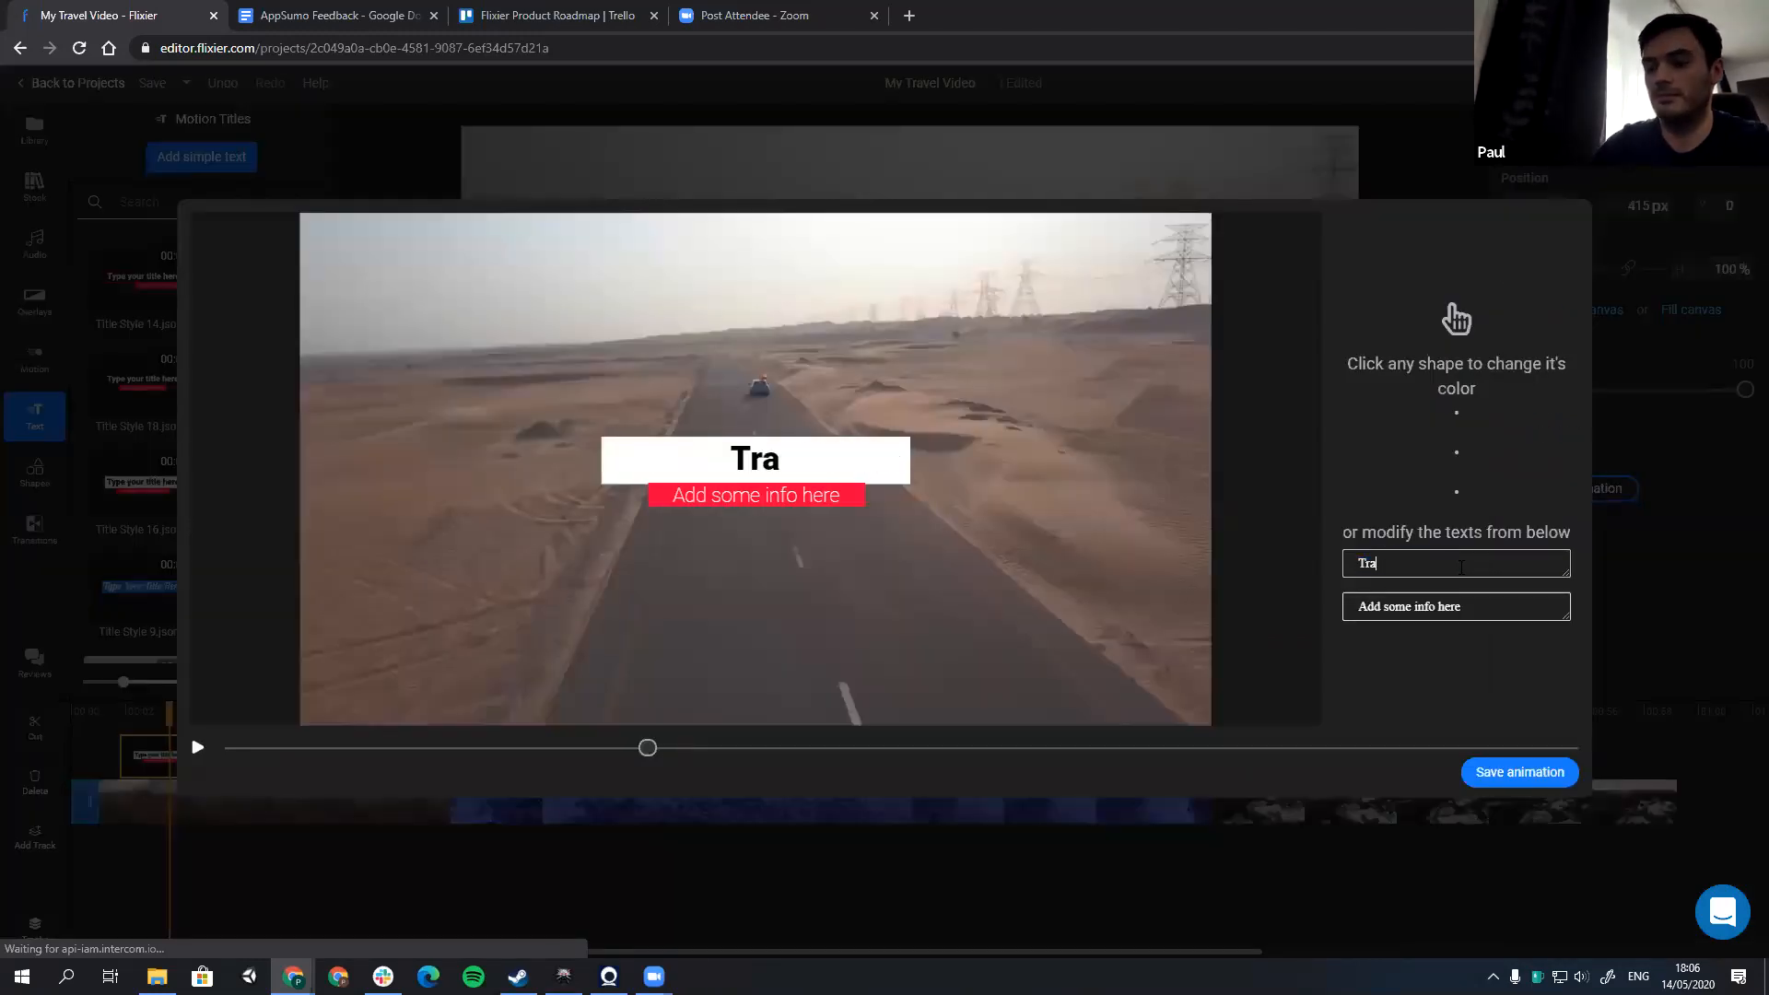
pyautogui.write('vel the world')
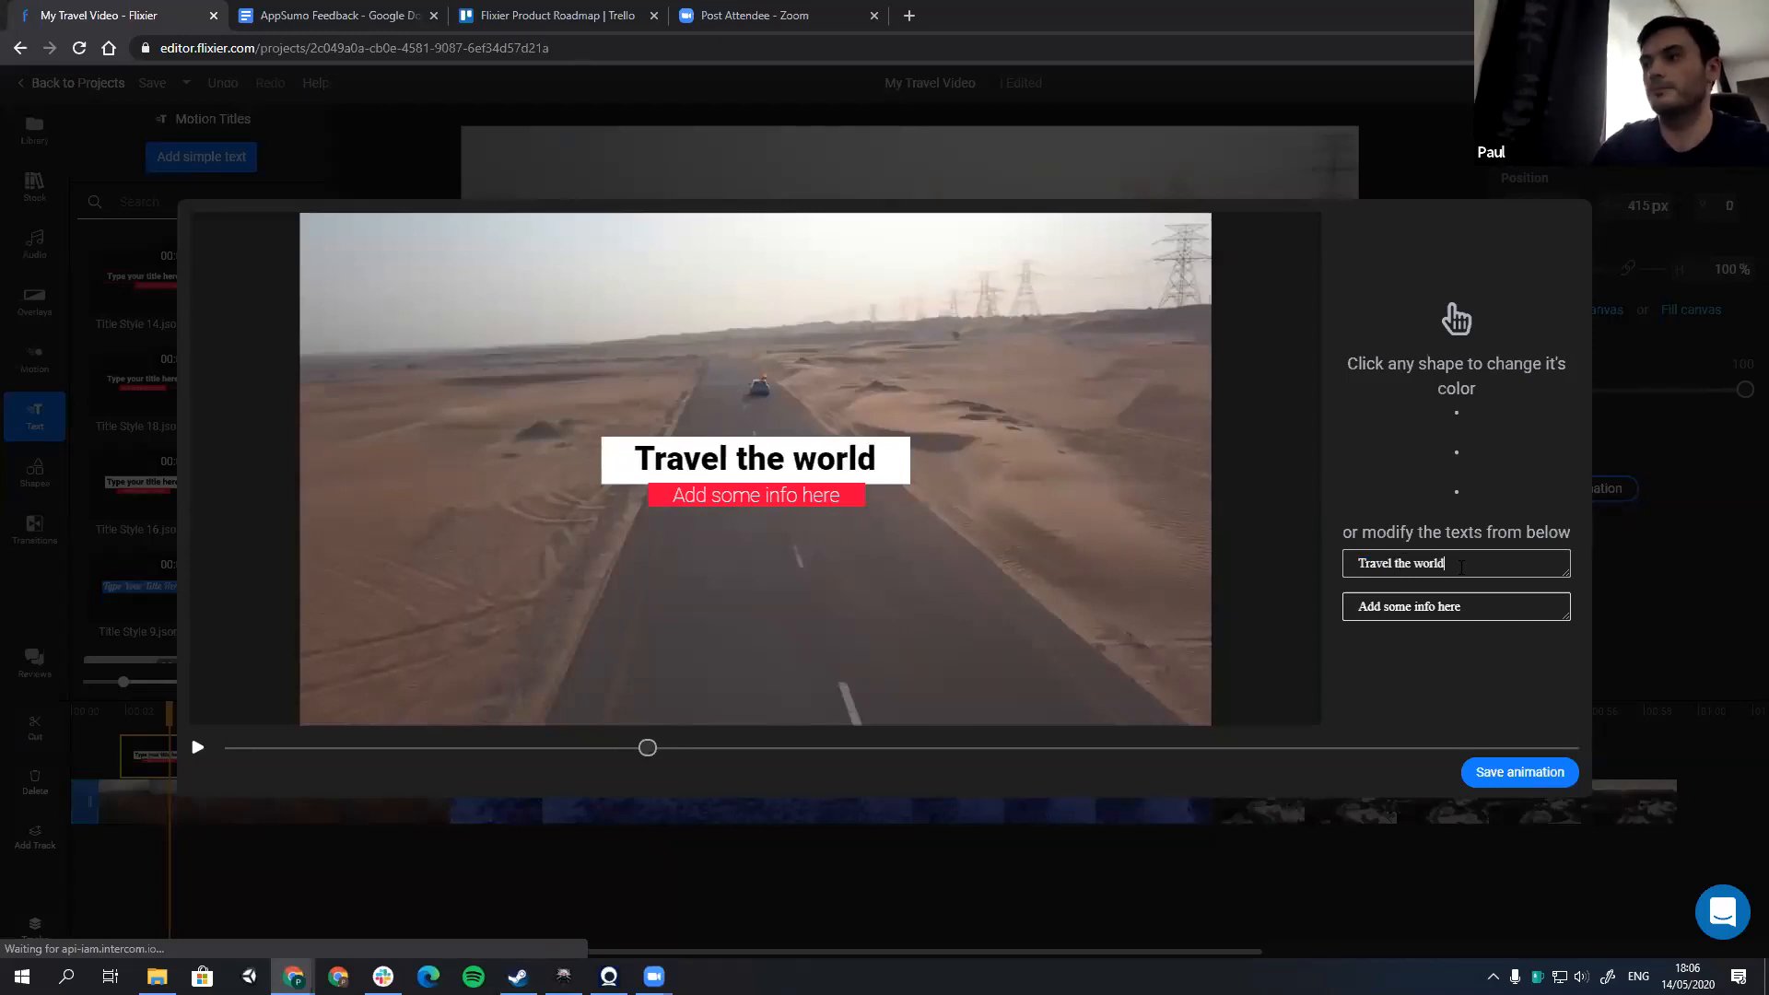
# Step: Set the title's second line to "share your experience" and scrub through its animation
pyautogui.tripleClick(1461, 604)
pyautogui.write('sh')
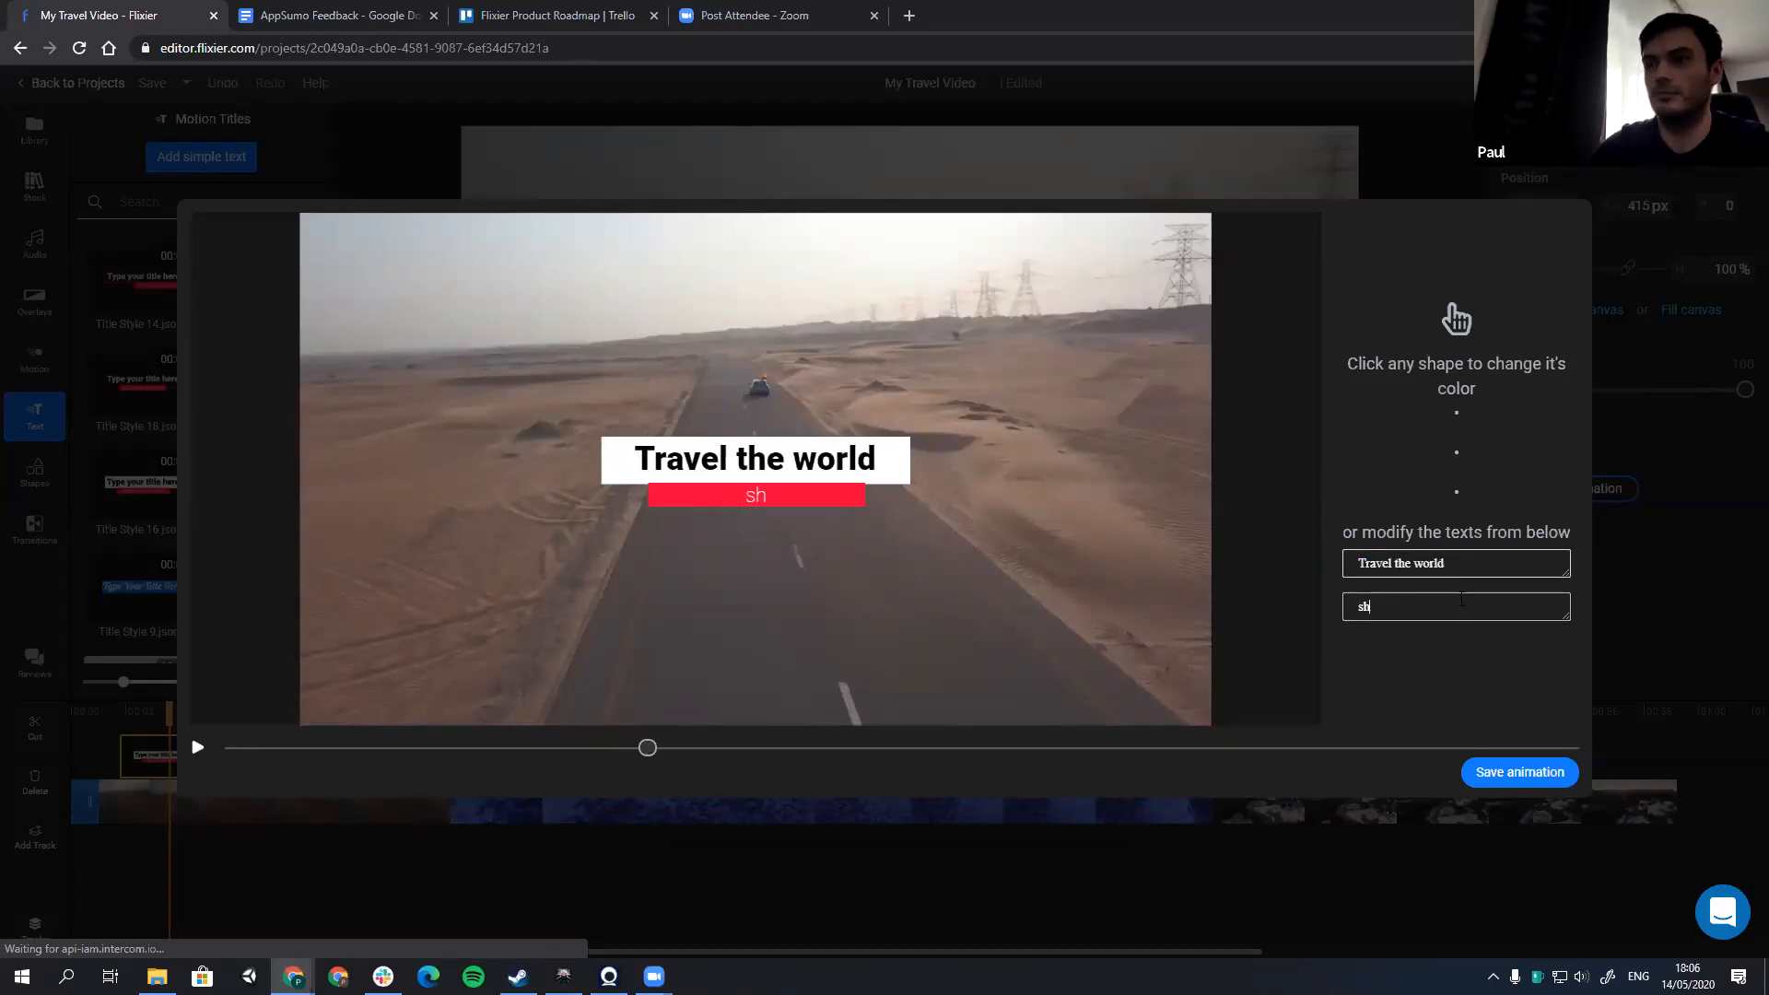
pyautogui.write('are your exper')
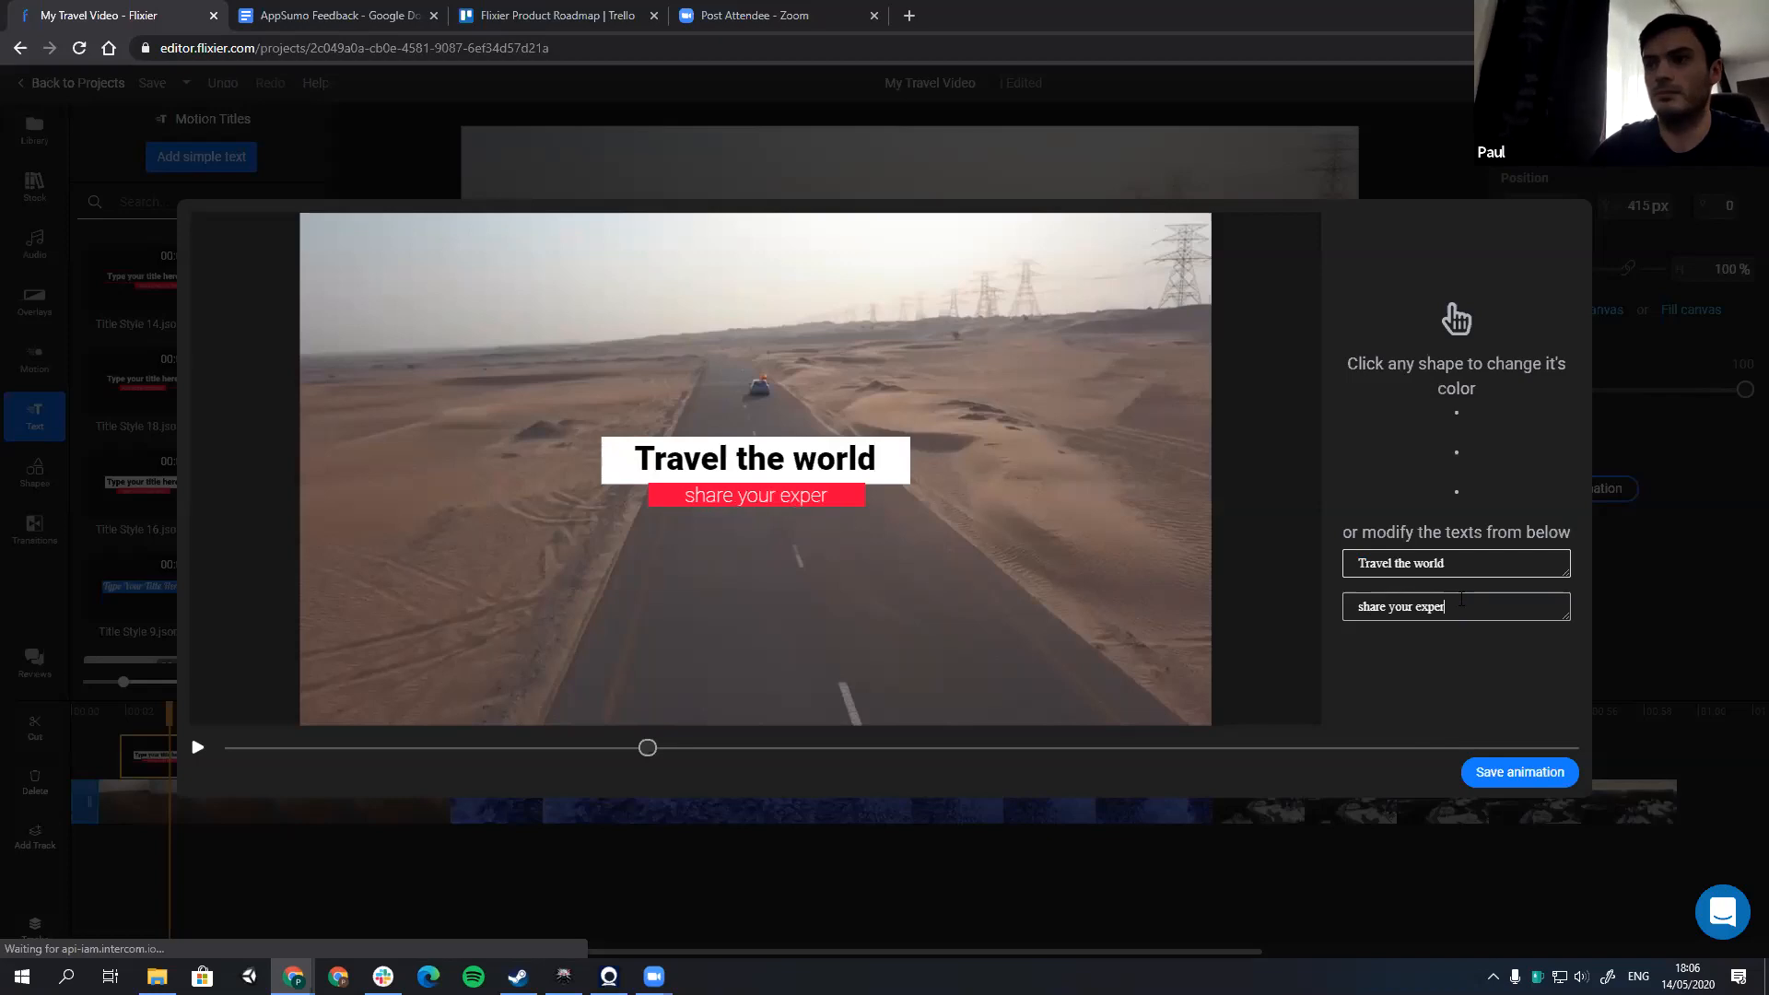
pyautogui.write('ience')
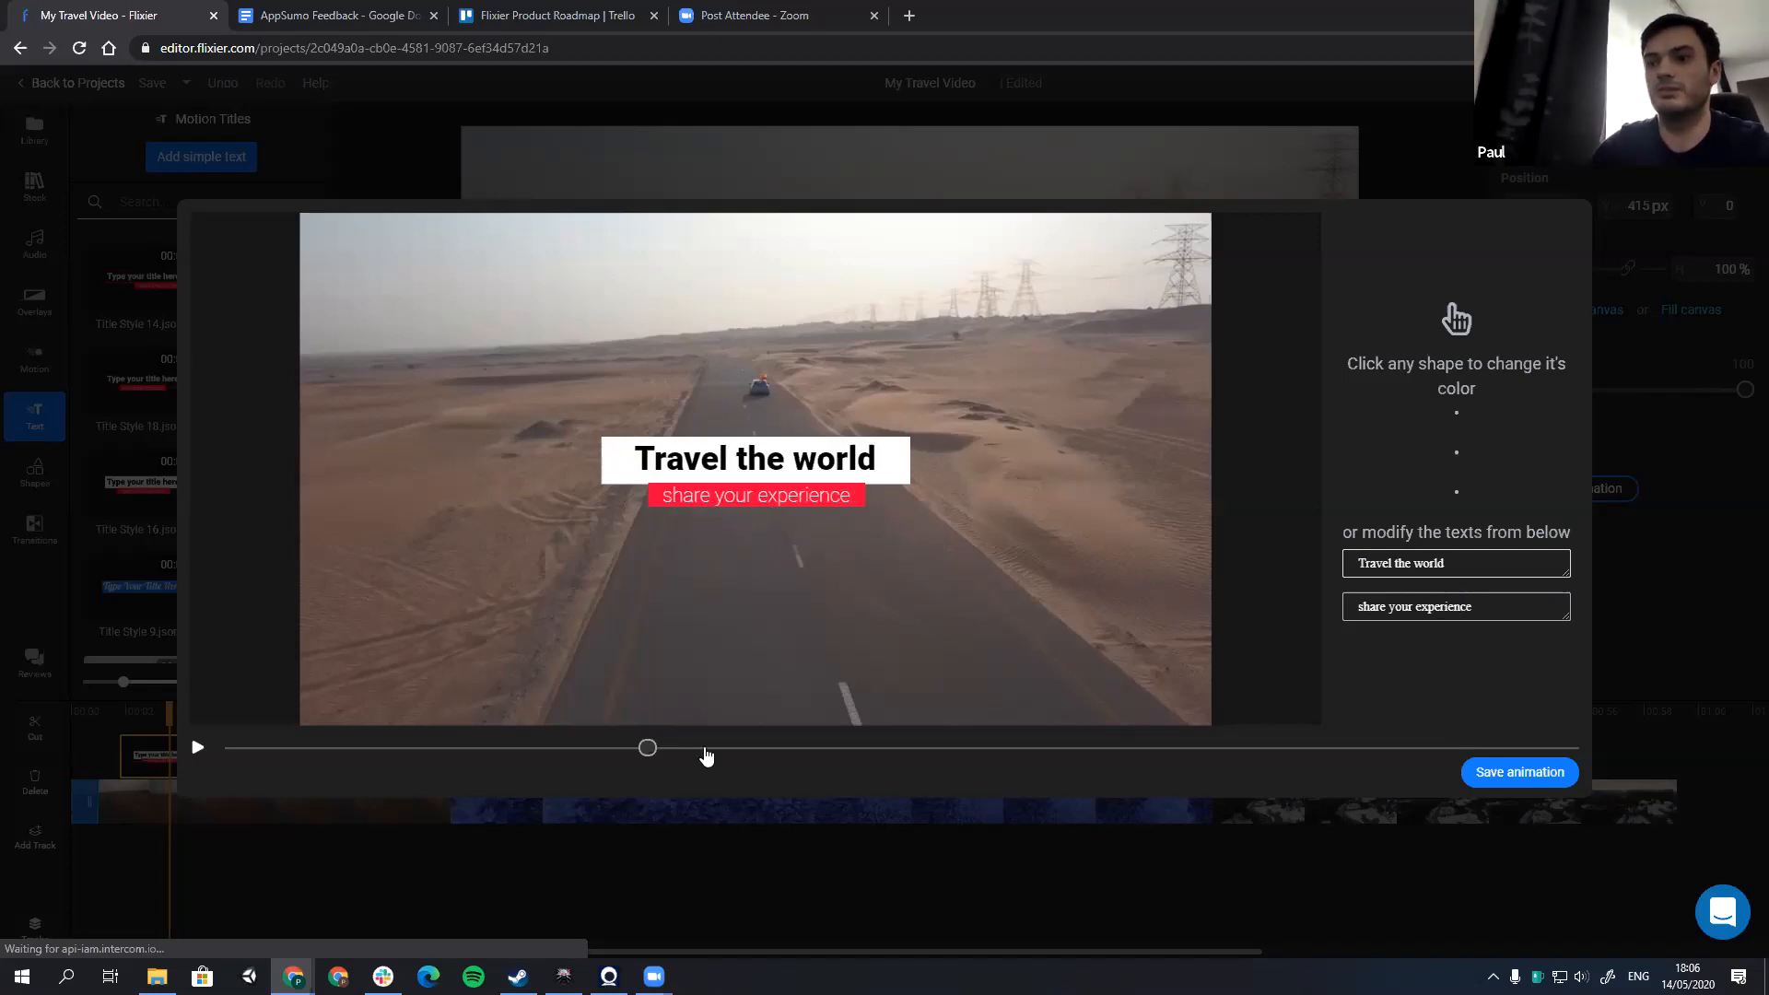
pyautogui.click(644, 754)
pyautogui.moveTo(642, 754); pyautogui.dragTo(269, 760)
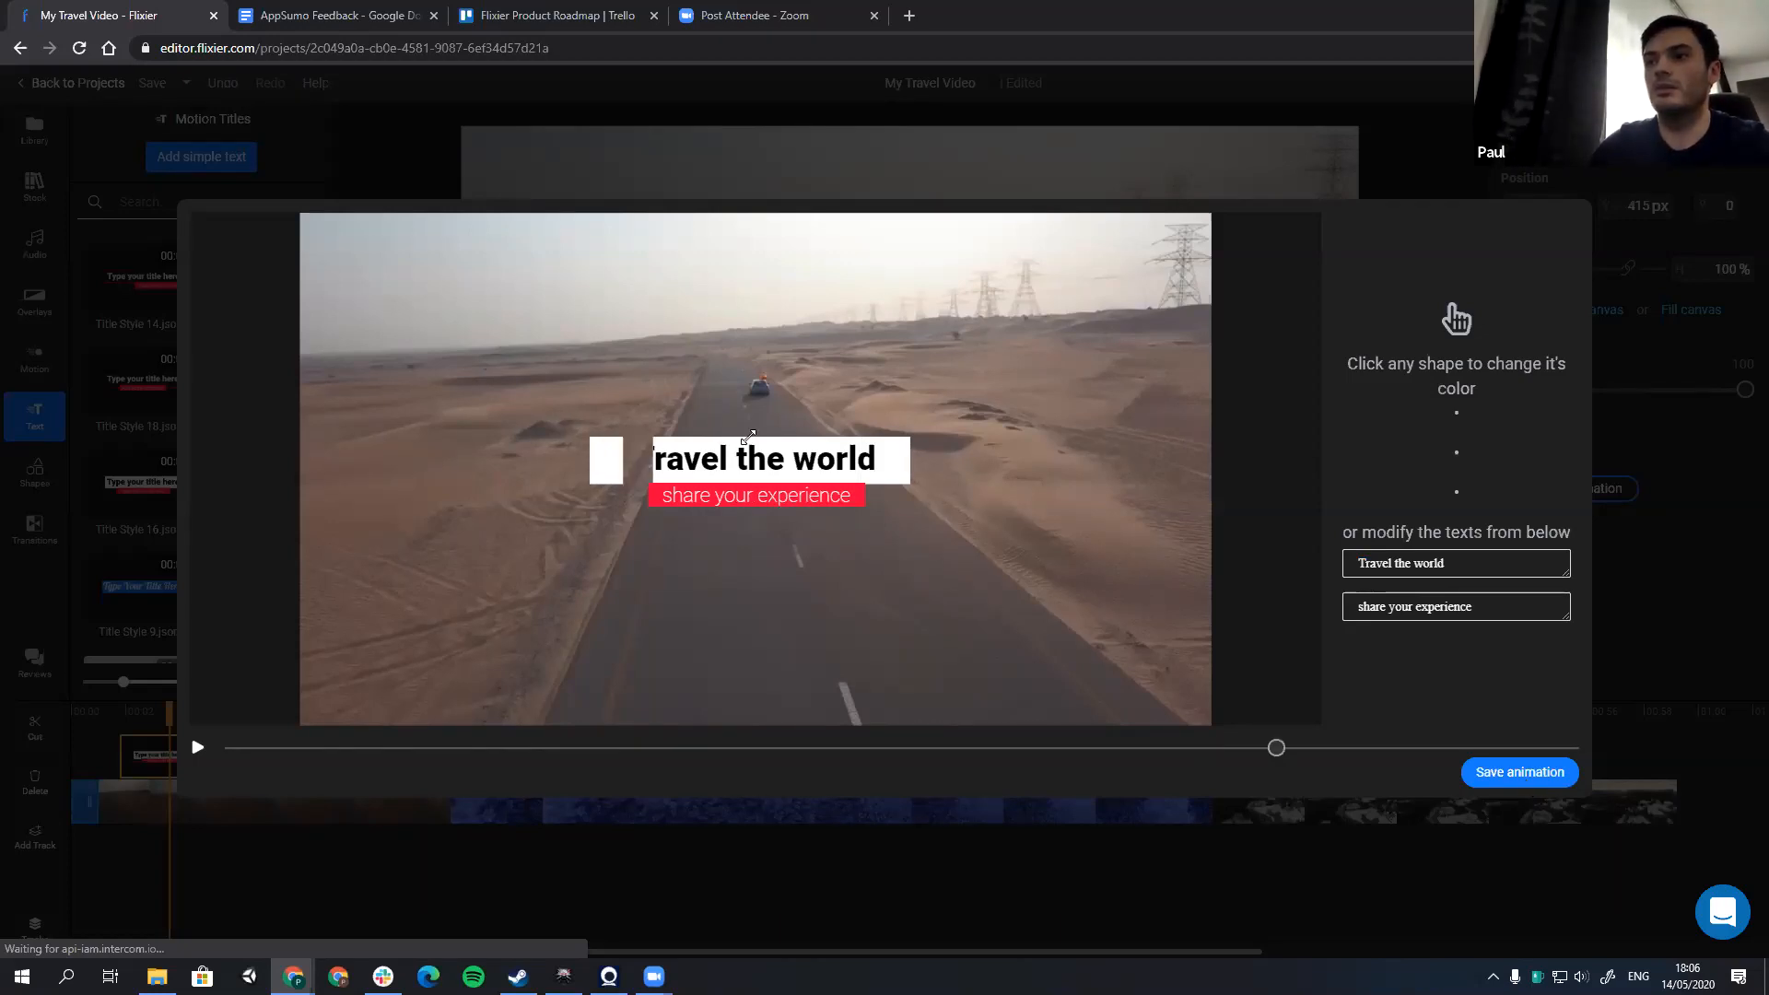
# Step: Save the edited title, enlarge it to 226% centred on the canvas, and play it
pyautogui.moveTo(748, 437); pyautogui.dragTo(591, 511)
pyautogui.moveTo(1074, 320); pyautogui.dragTo(1274, 226)
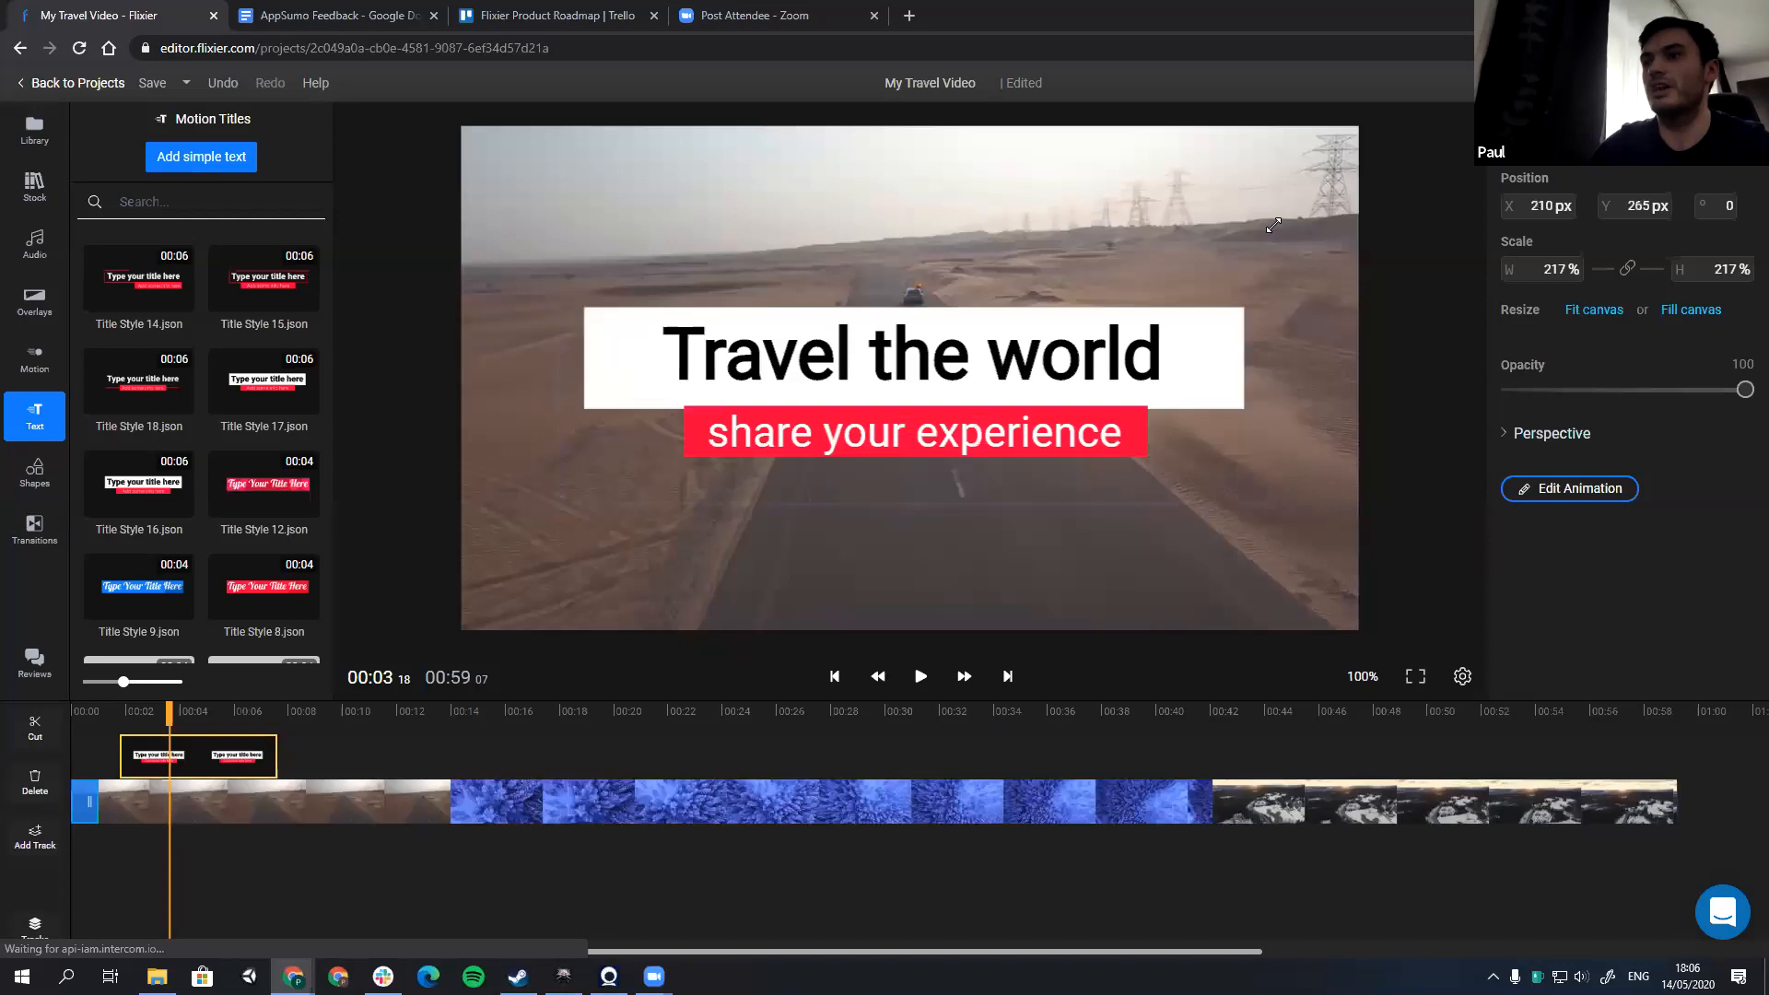
pyautogui.moveTo(1036, 379); pyautogui.dragTo(1034, 378)
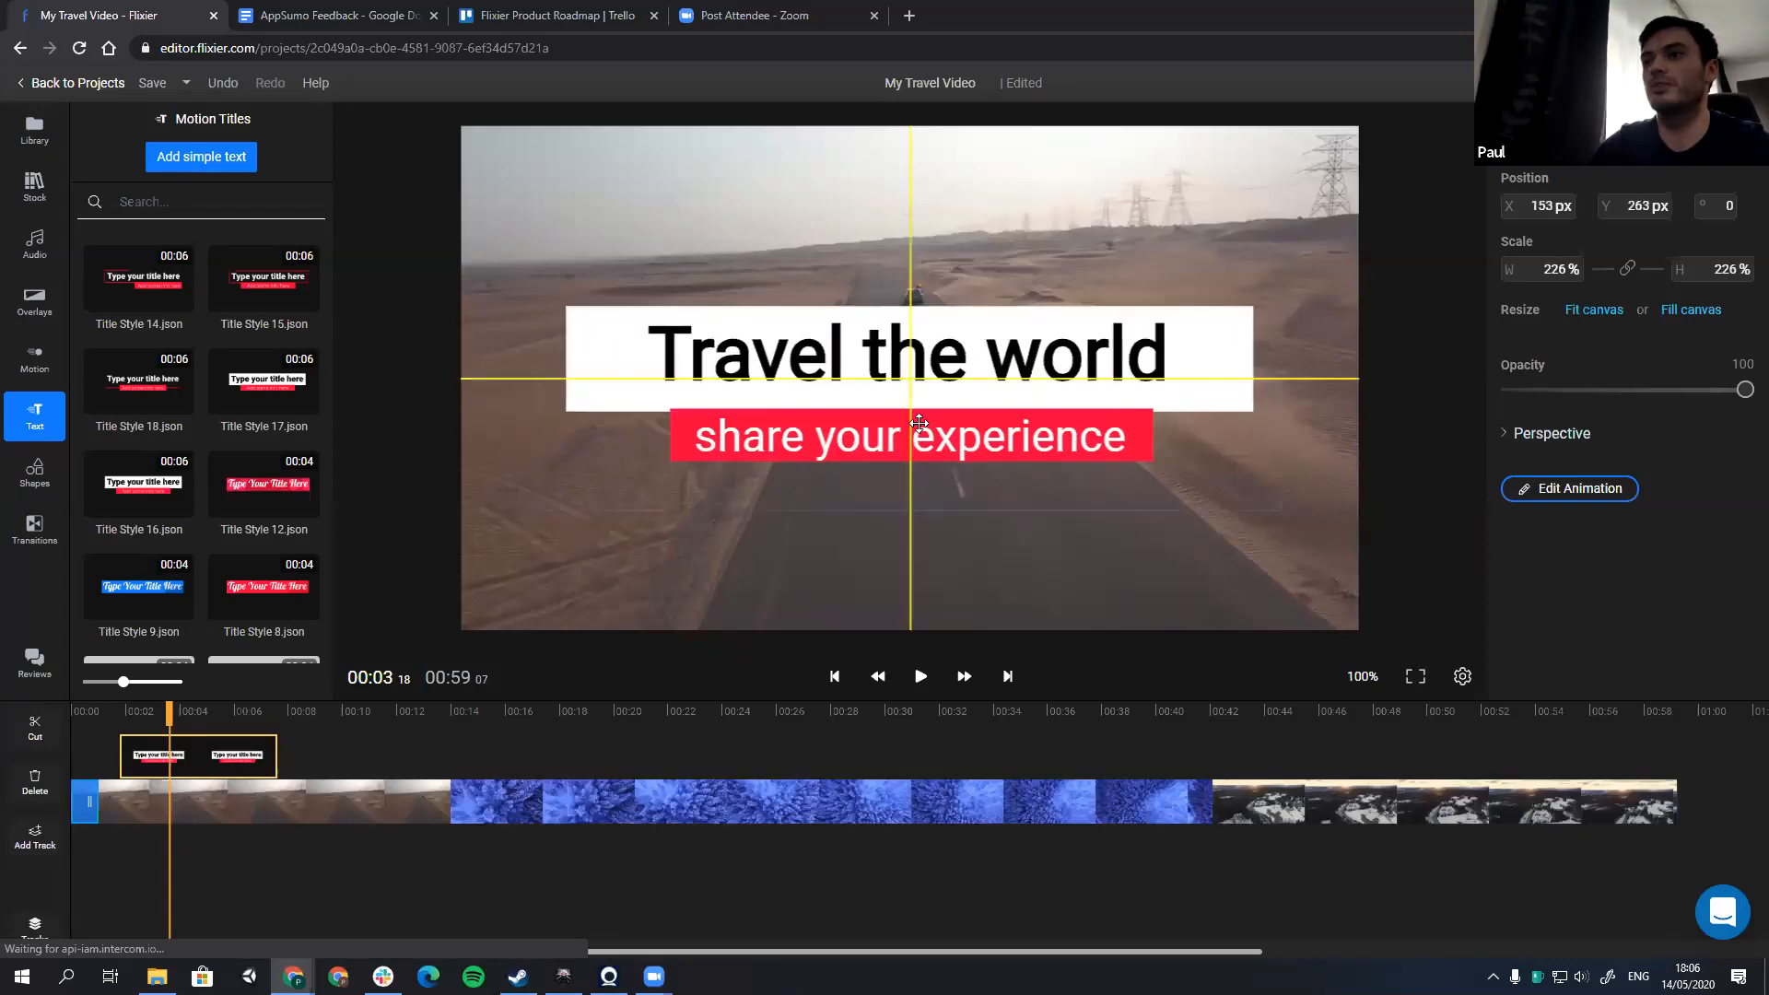
pyautogui.moveTo(868, 413); pyautogui.dragTo(913, 422)
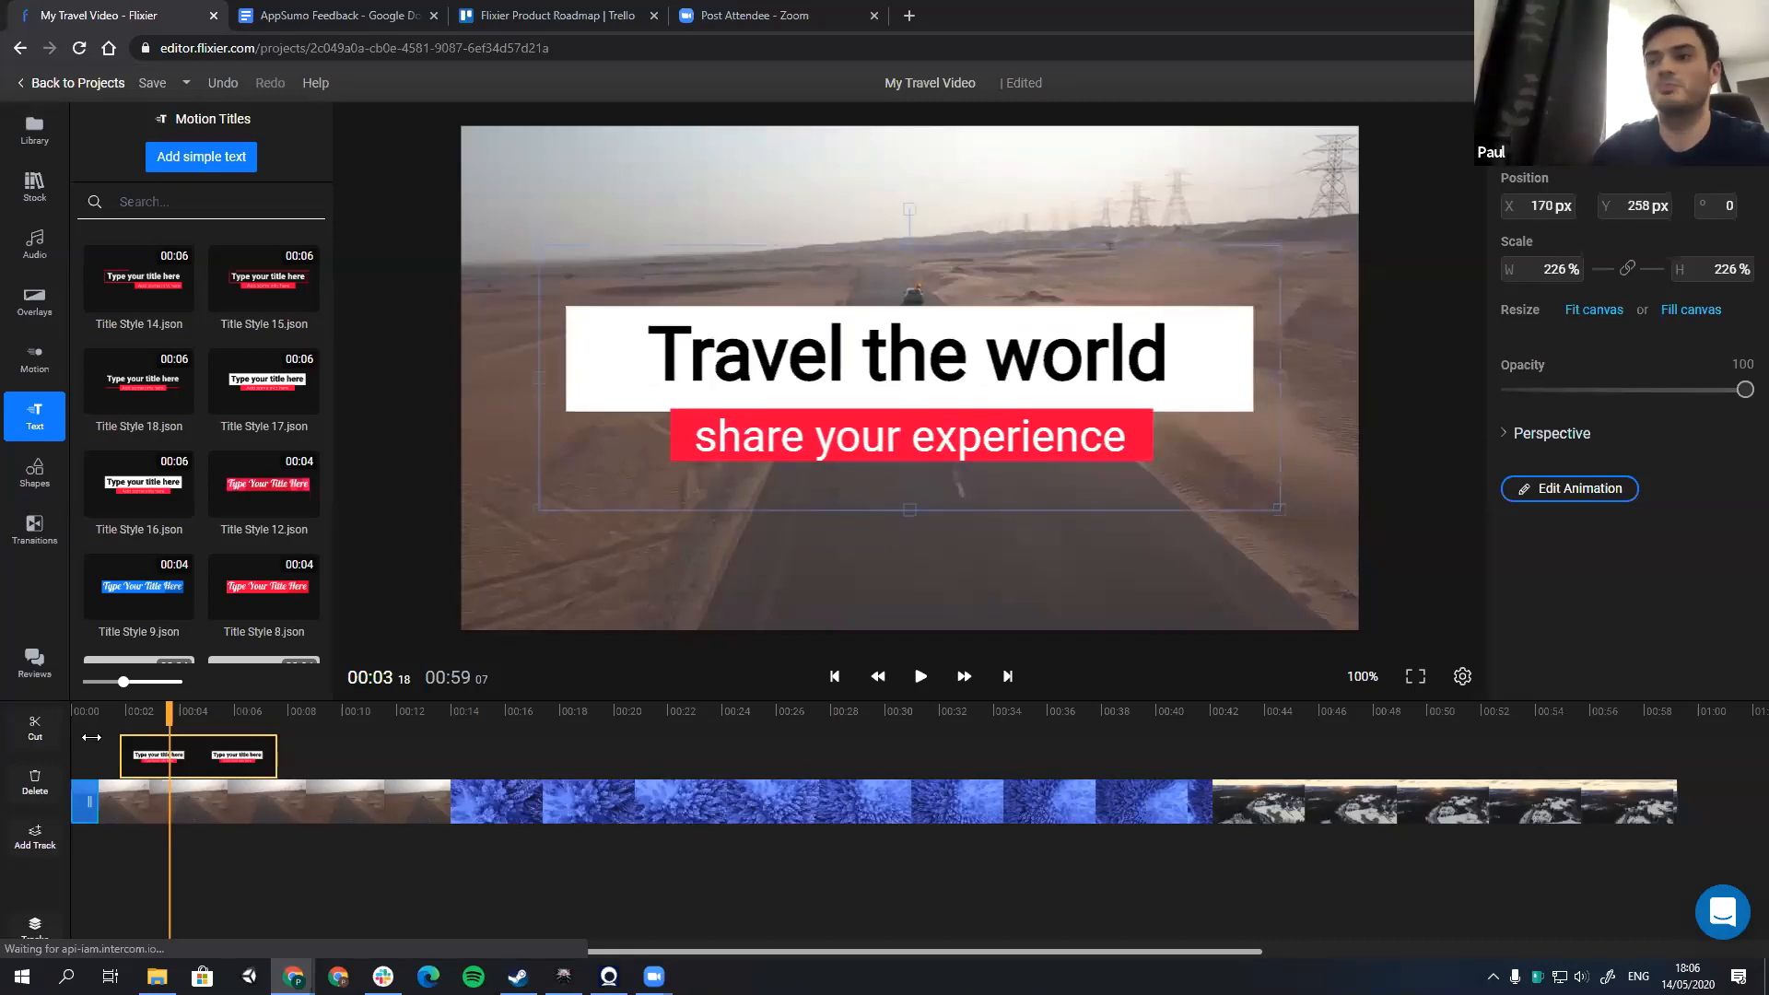
pyautogui.click(921, 678)
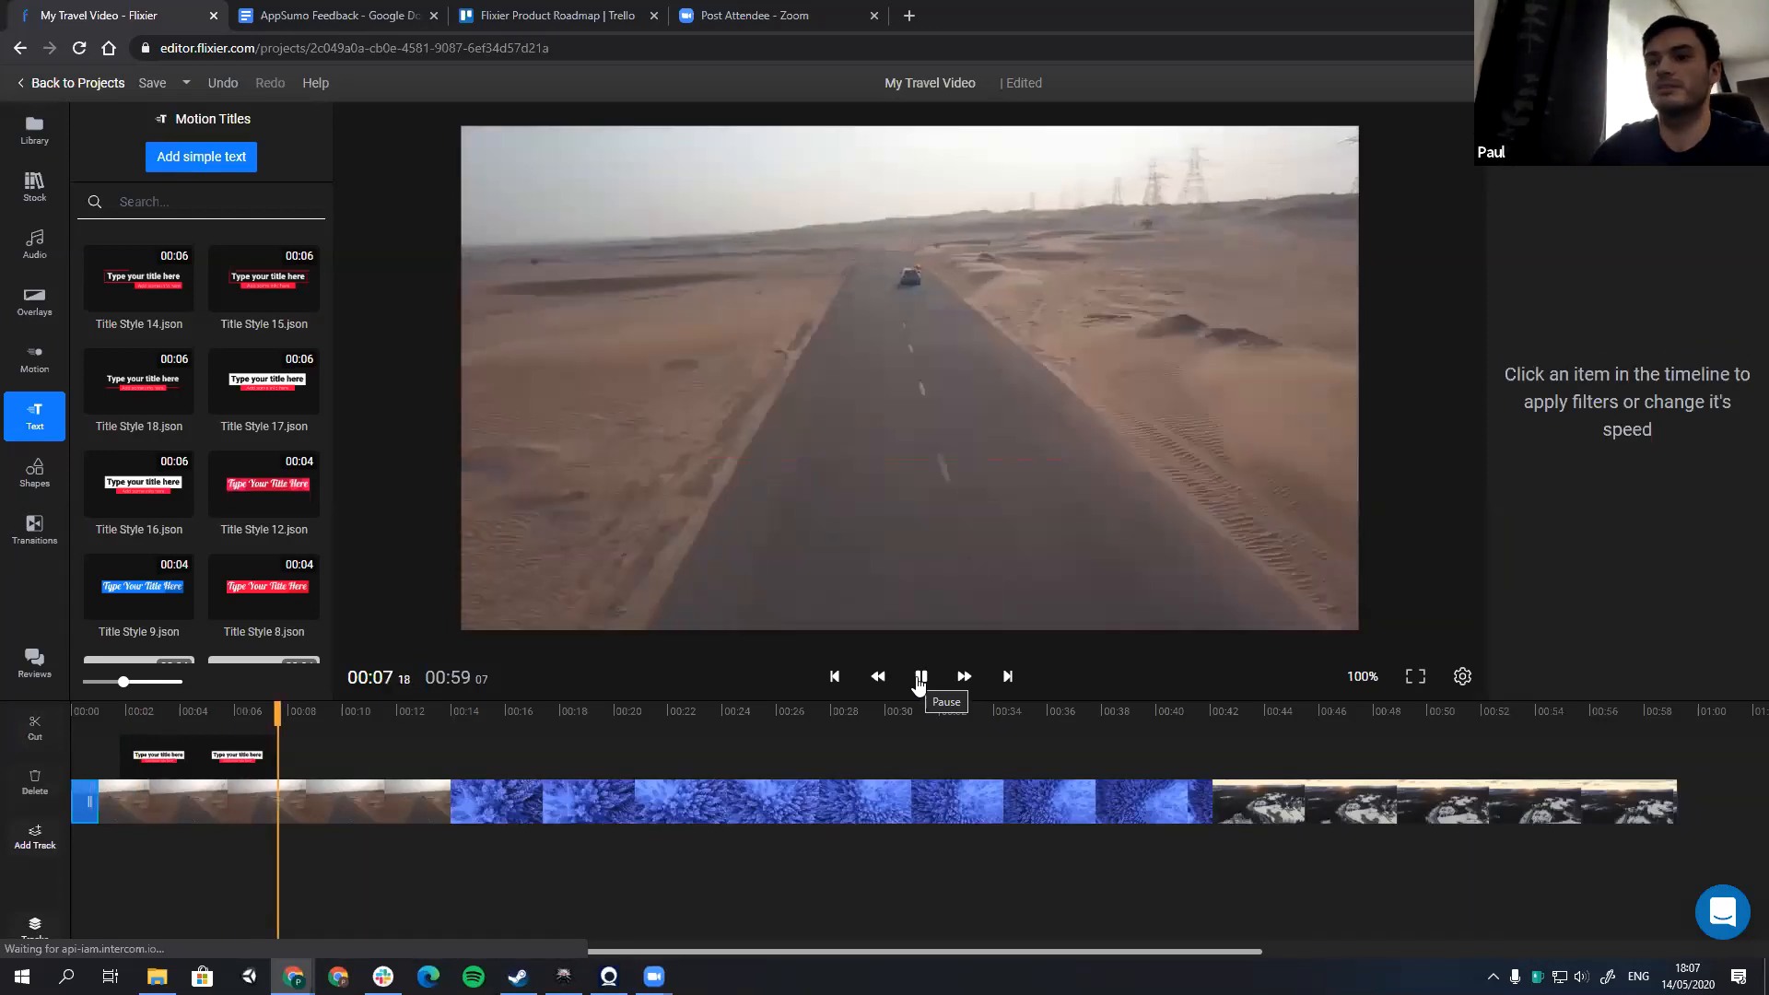
pyautogui.click(918, 678)
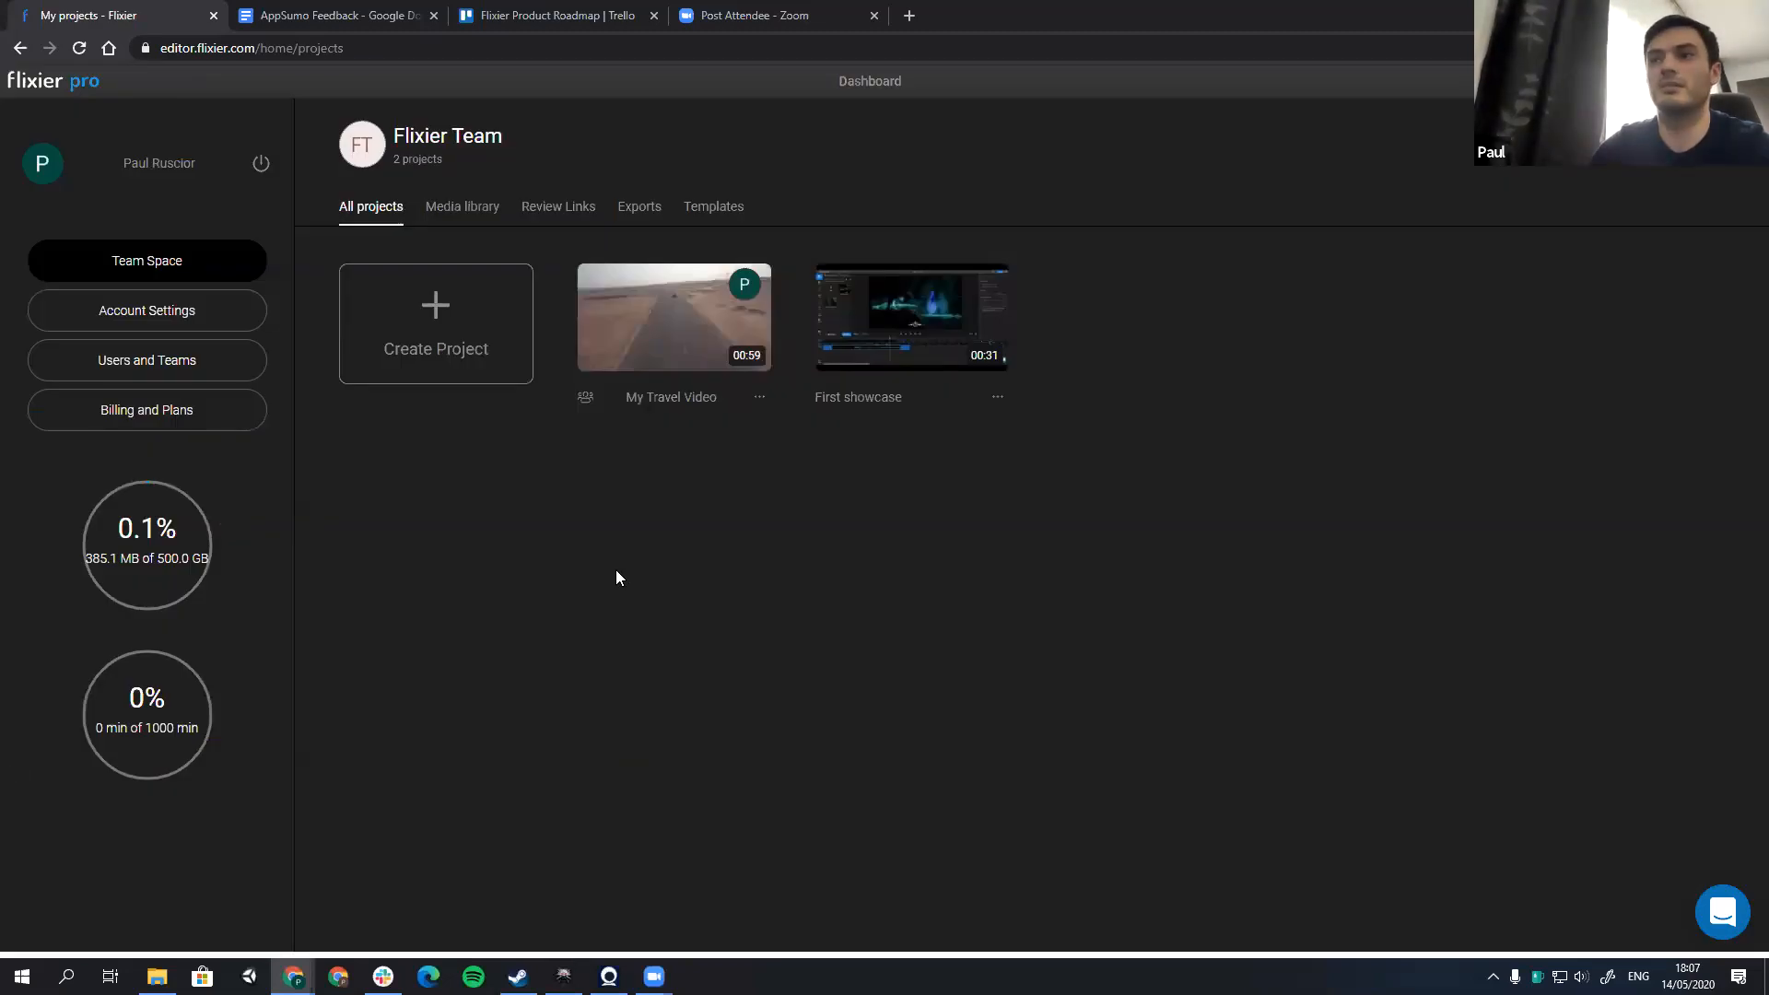
# Step: Switch to the teammate's browser window, open the My Travel Video project and play its opening with the title
pyautogui.press('super+Tab')
pyautogui.click(720, 394)
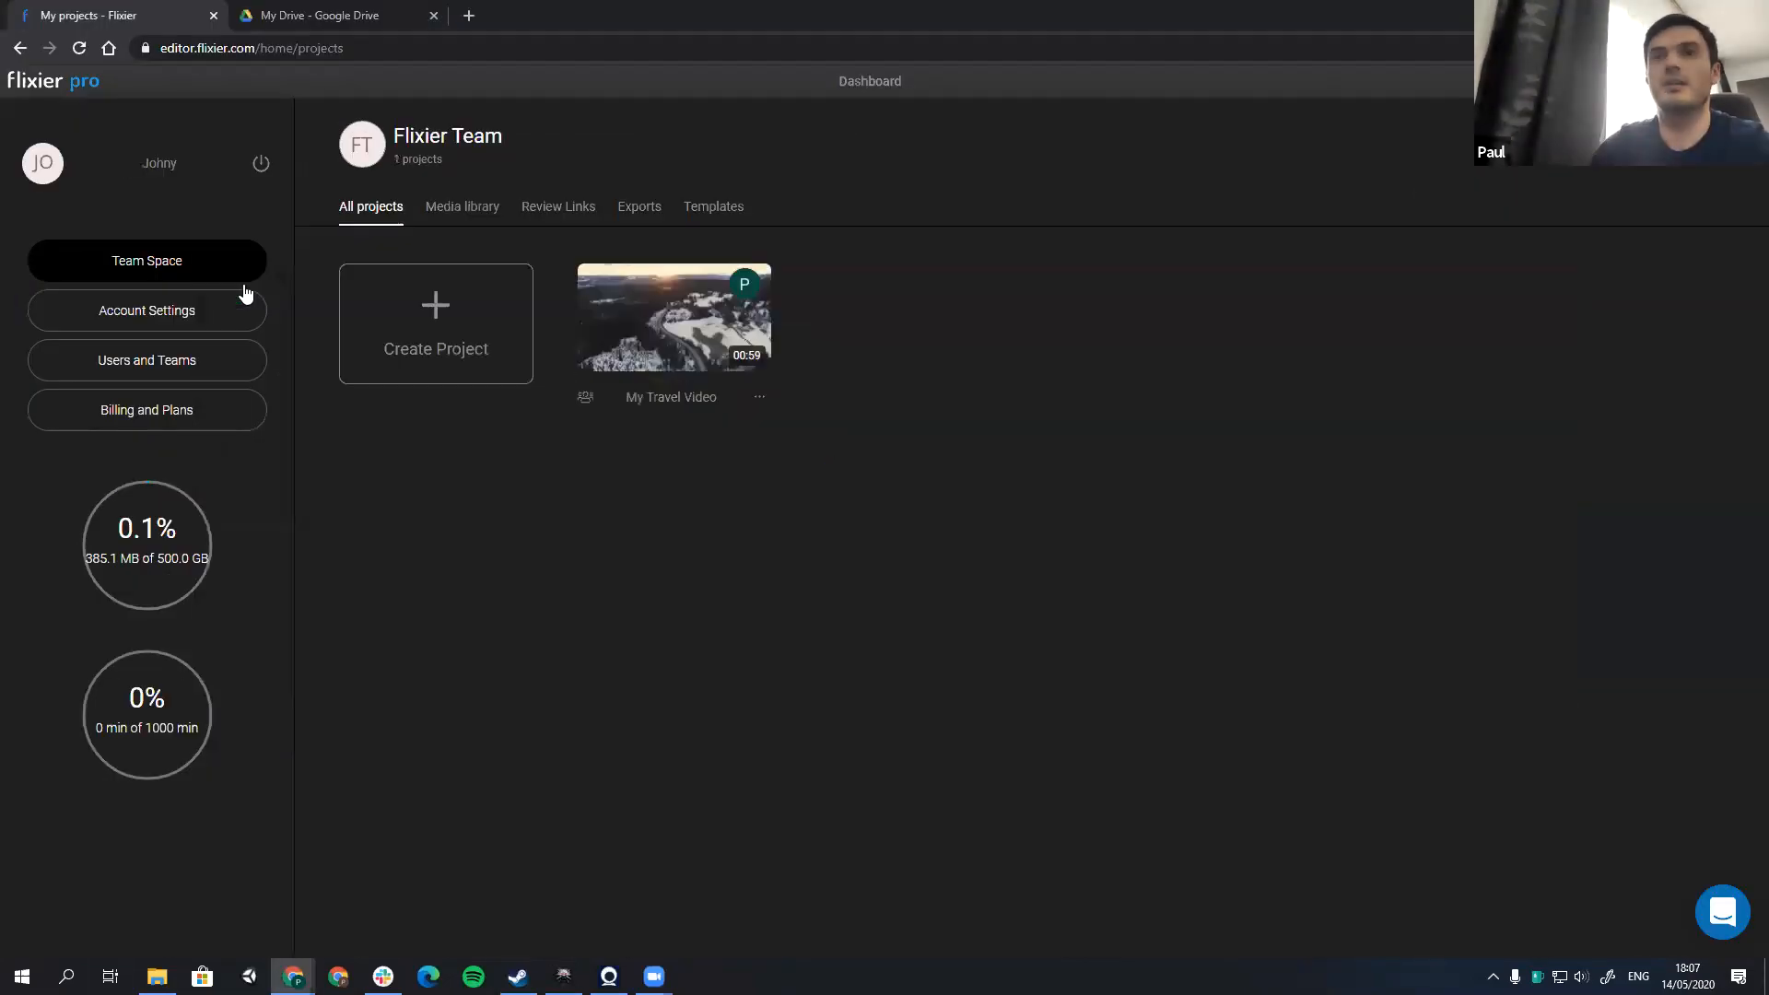
pyautogui.click(689, 332)
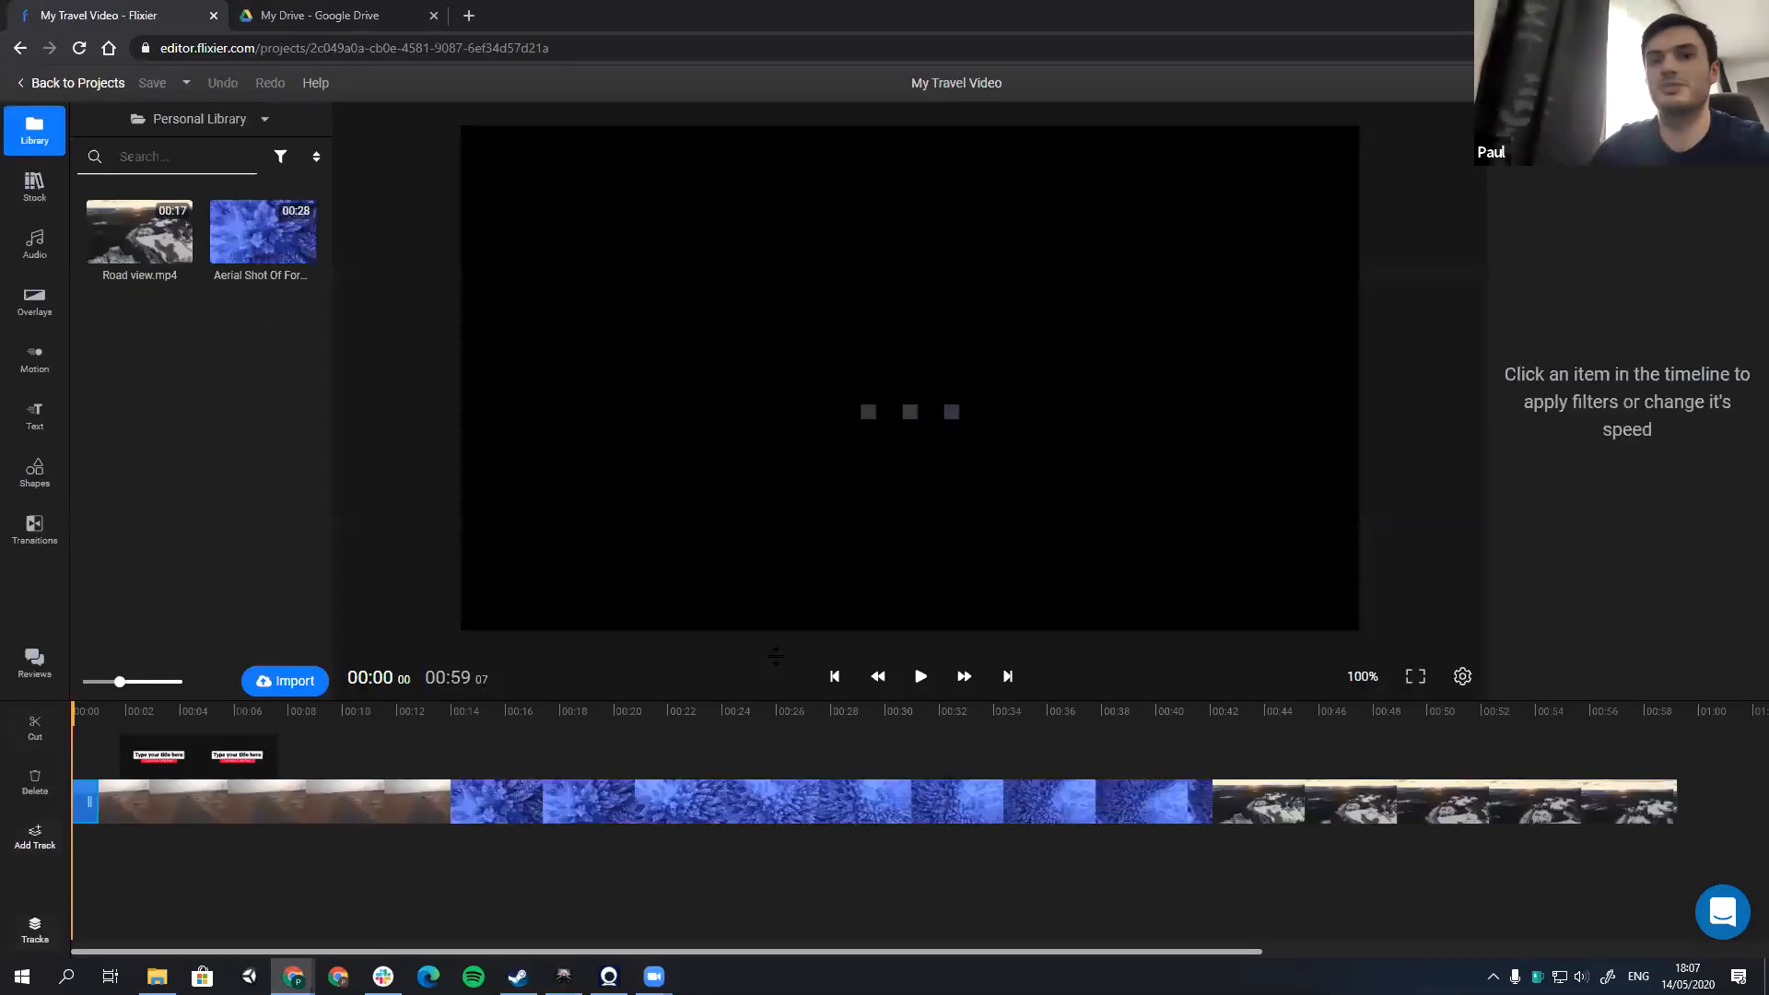
pyautogui.click(920, 677)
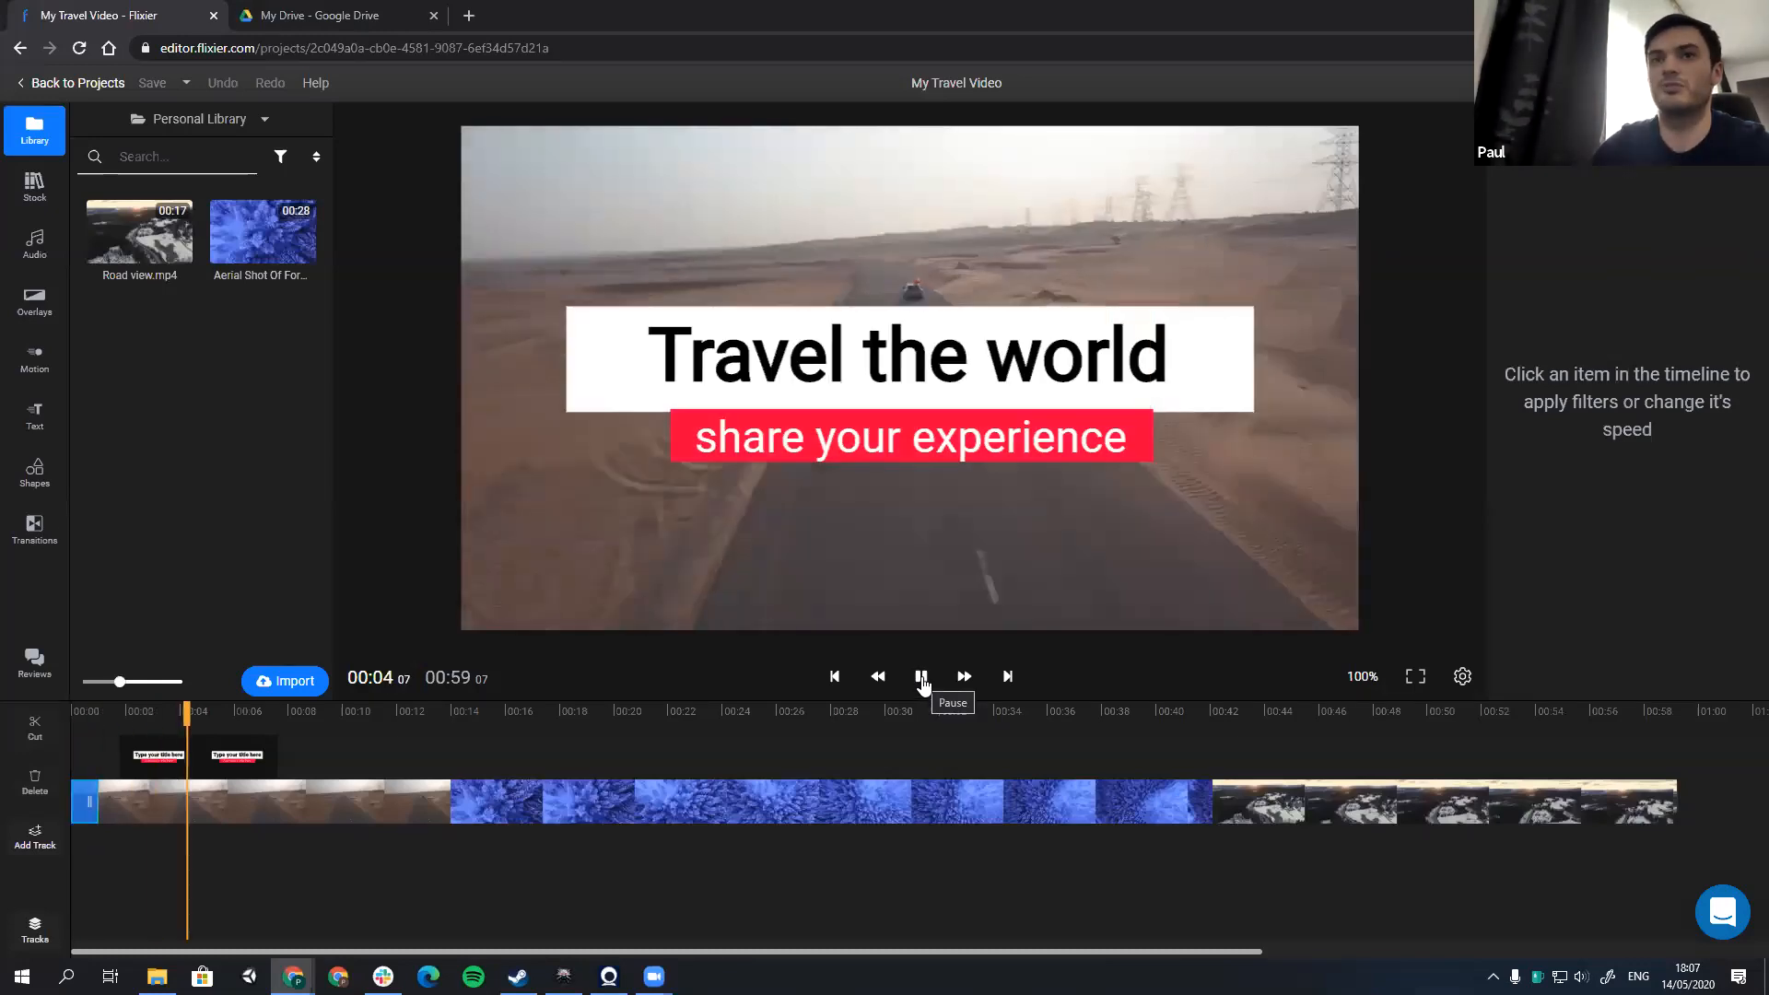
pyautogui.click(920, 677)
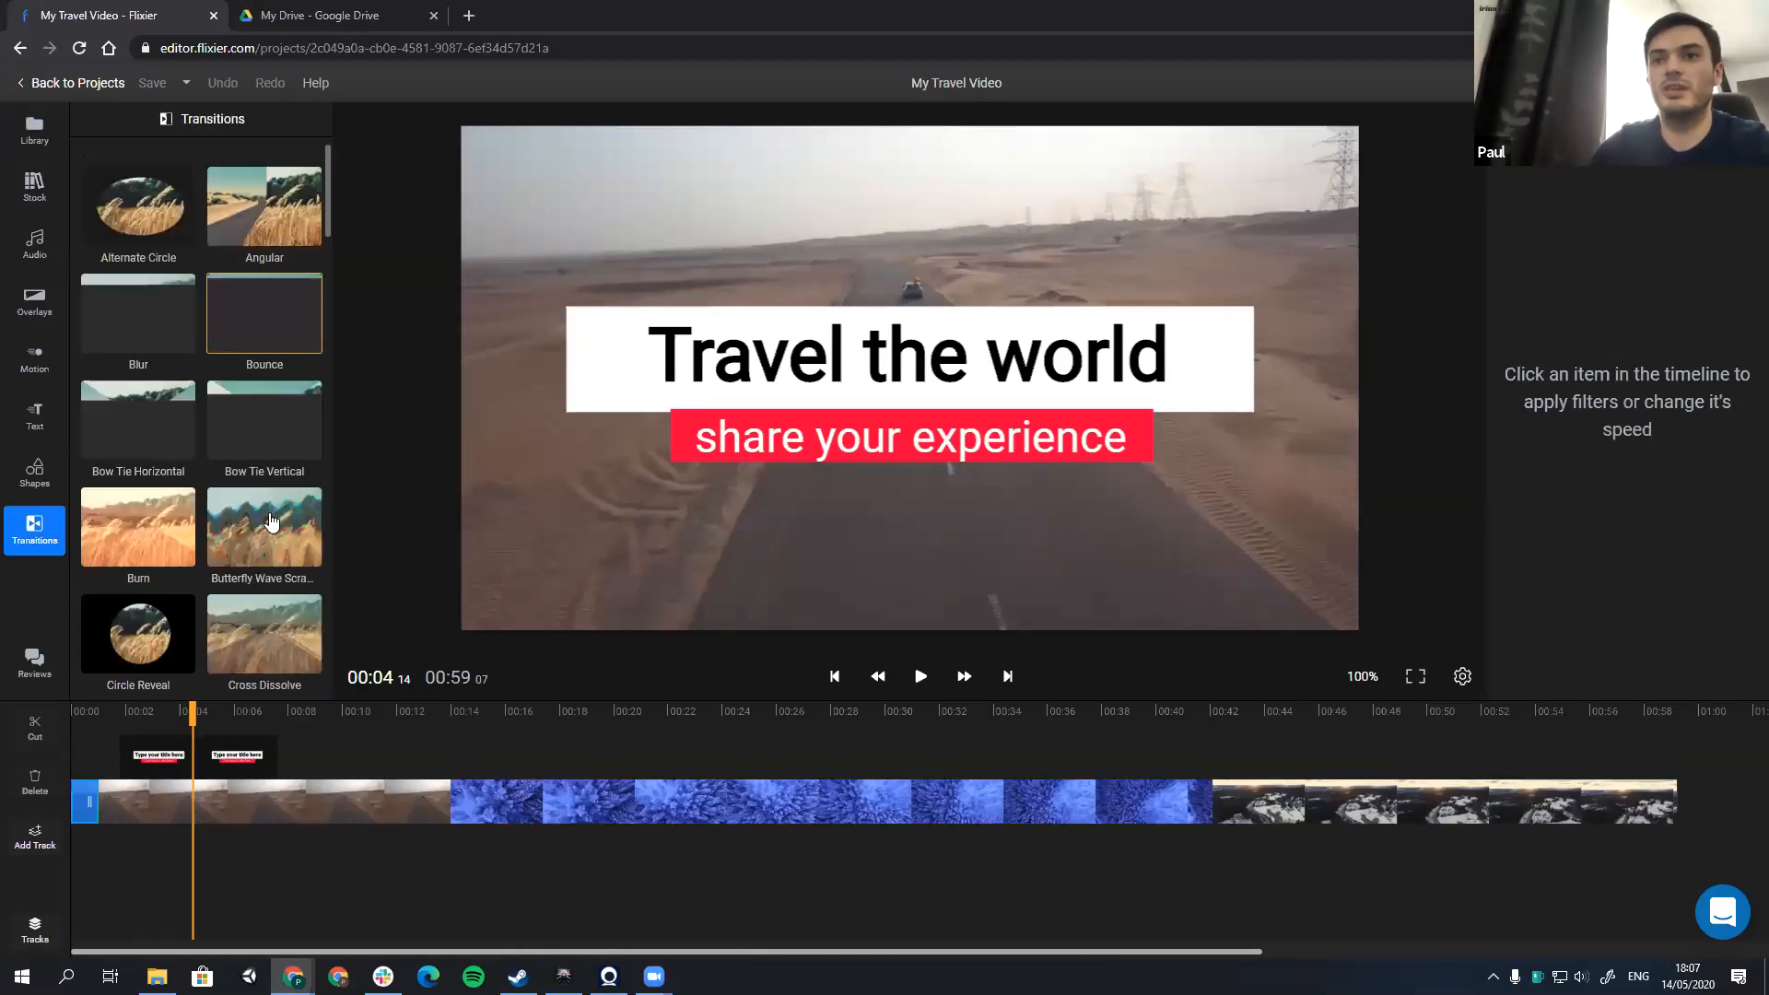
# Step: Add the Grid Flip transition to the end of the desert road clip
pyautogui.scroll(-4, 267, 497)
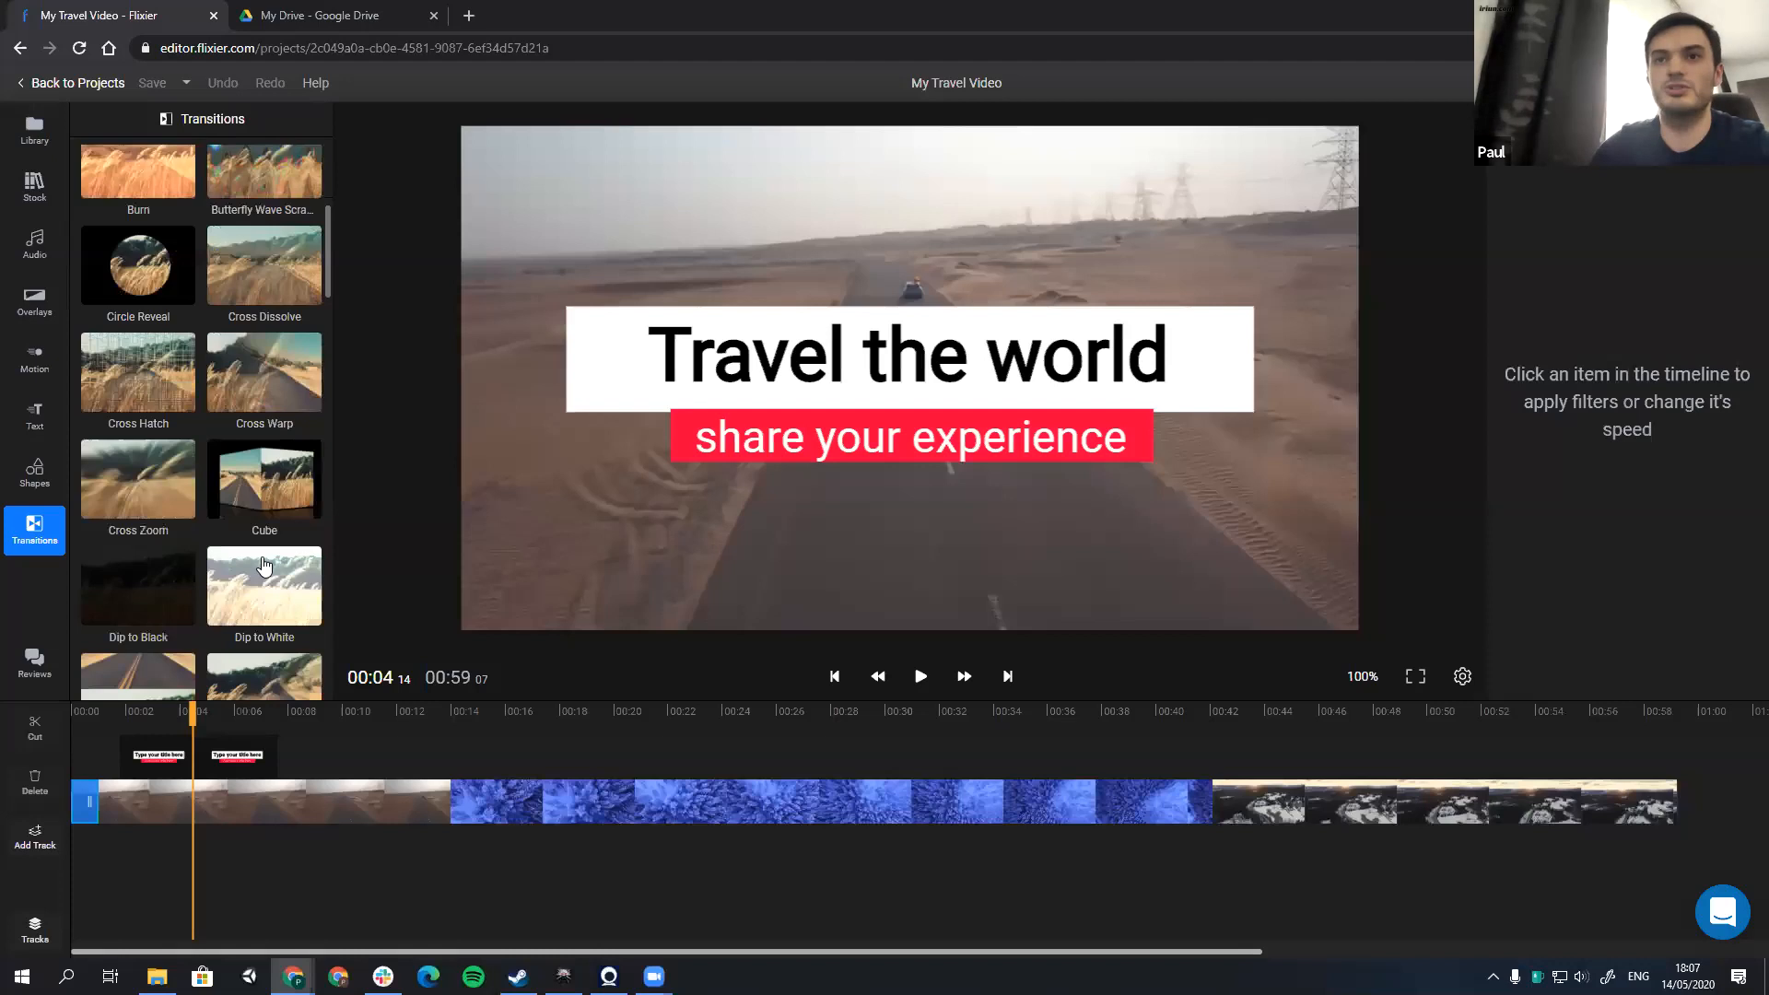
pyautogui.scroll(-4, 264, 479)
pyautogui.scroll(2, 270, 424)
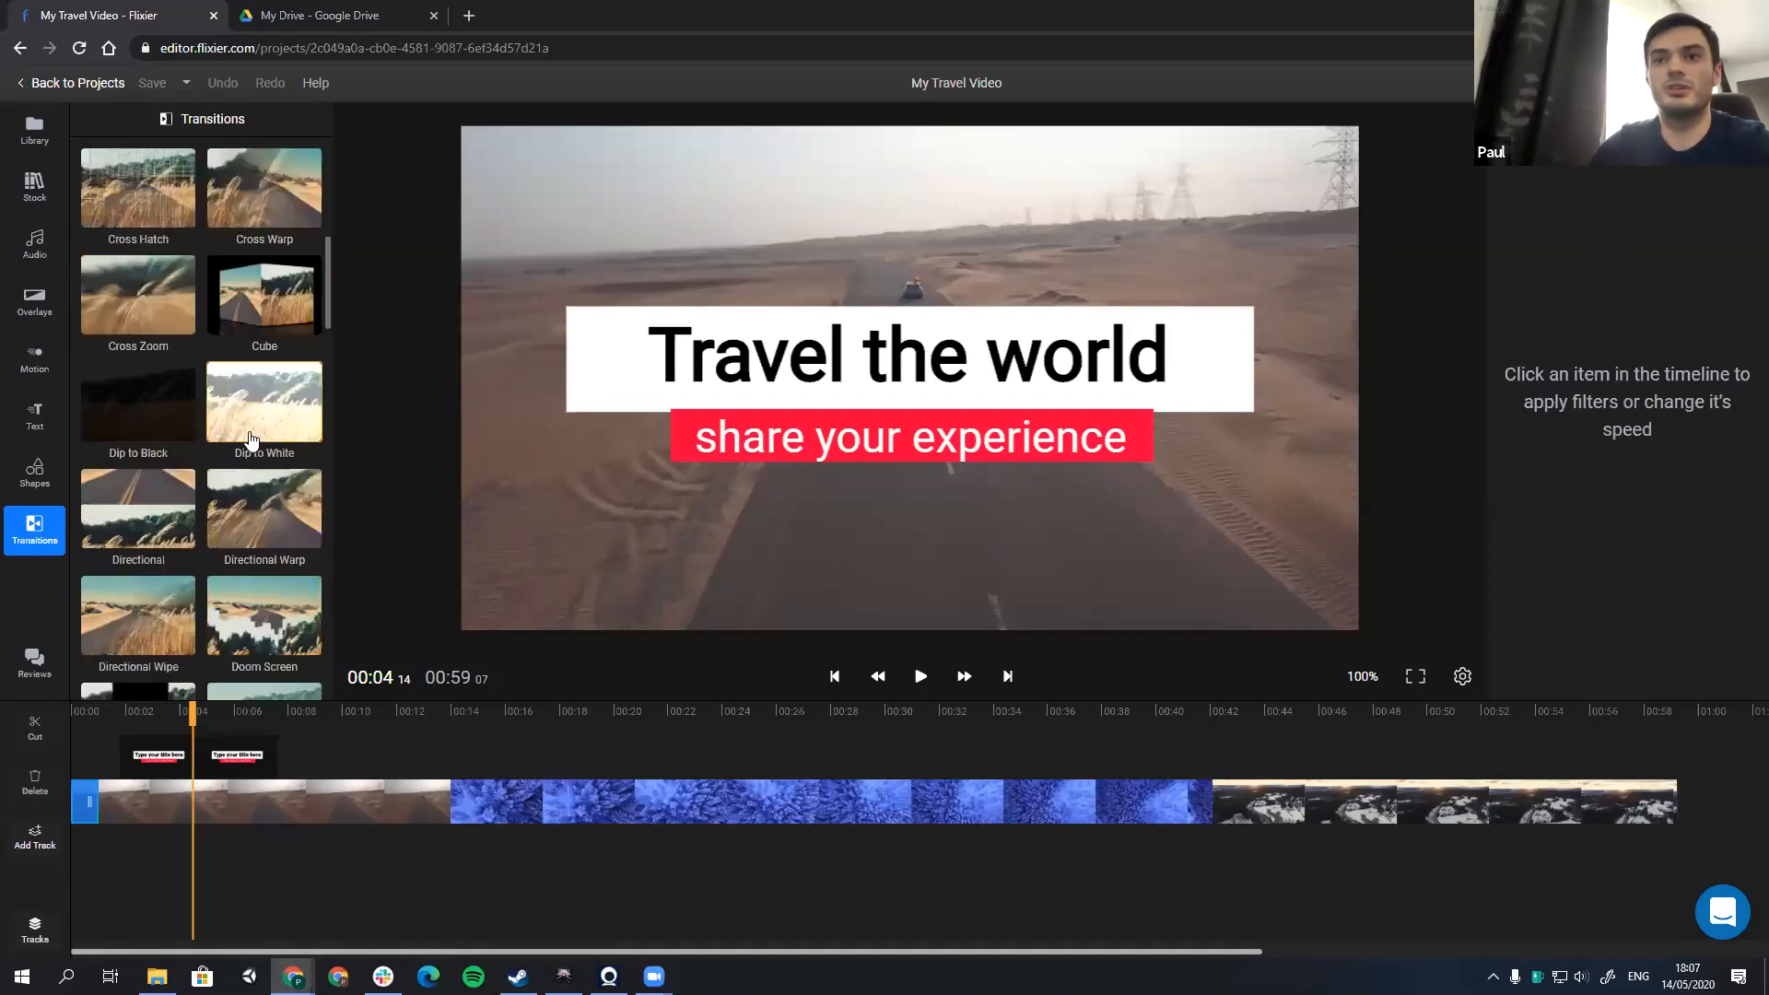
pyautogui.scroll(-4, 268, 557)
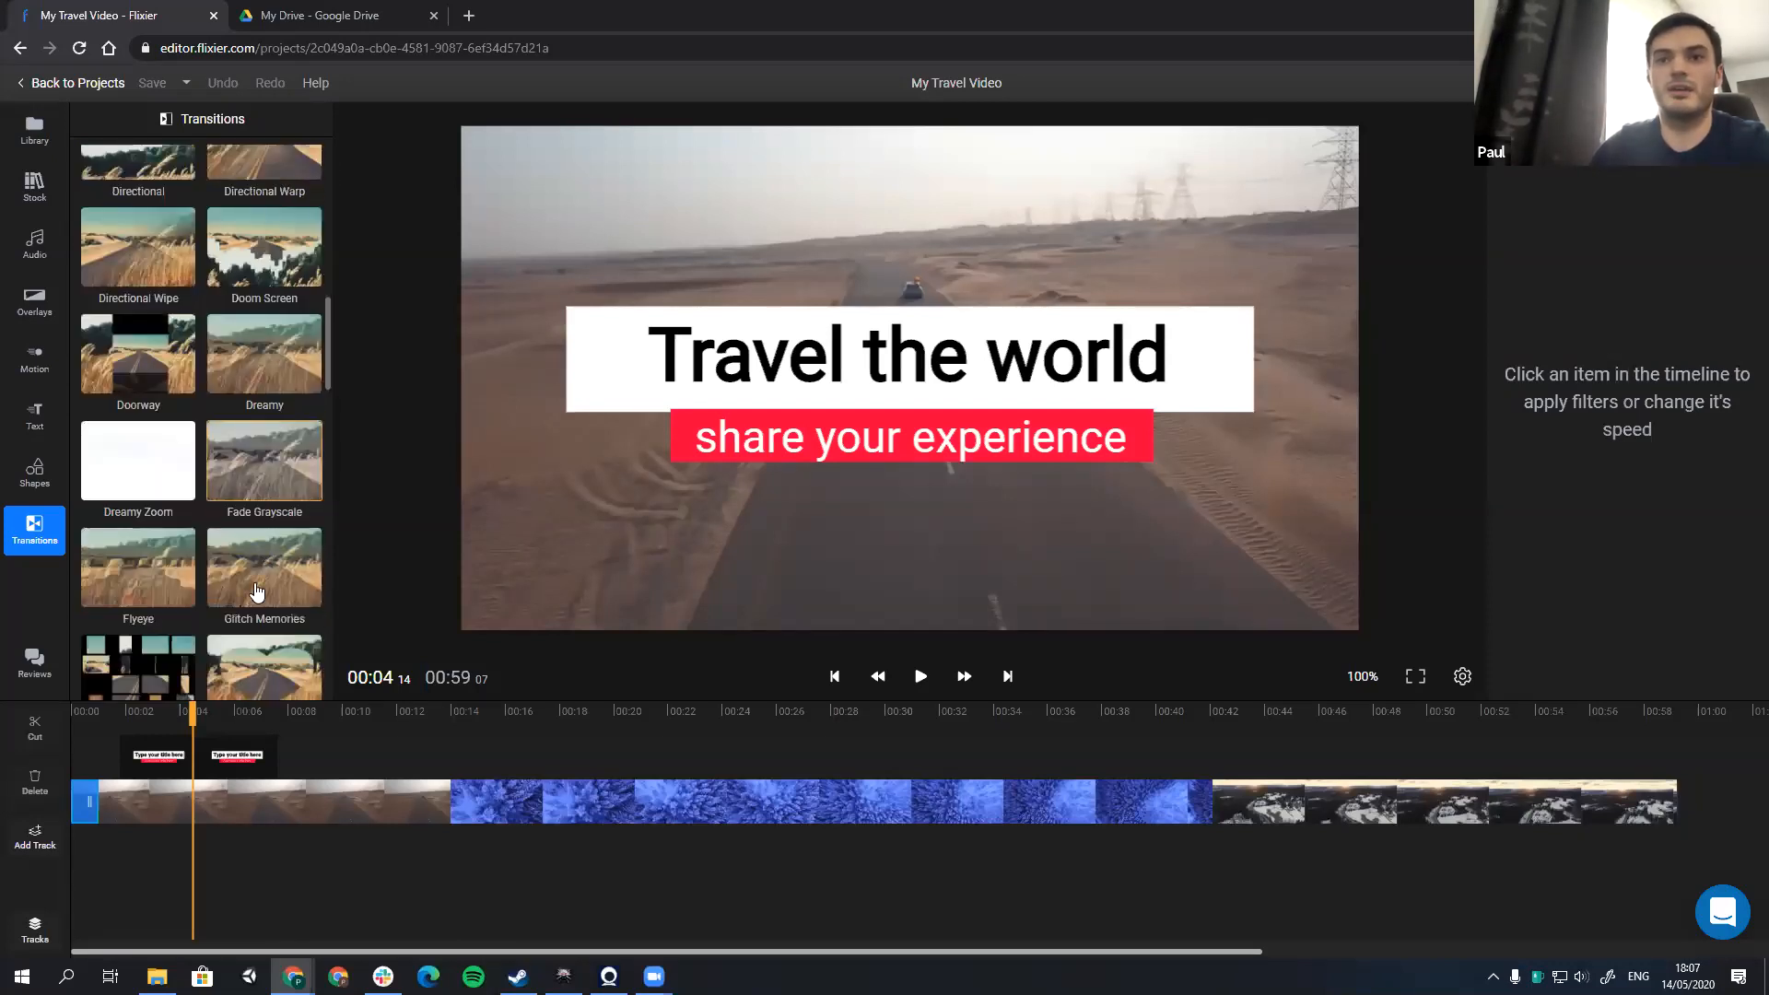
pyautogui.scroll(-2, 258, 589)
pyautogui.moveTo(161, 502); pyautogui.dragTo(414, 807)
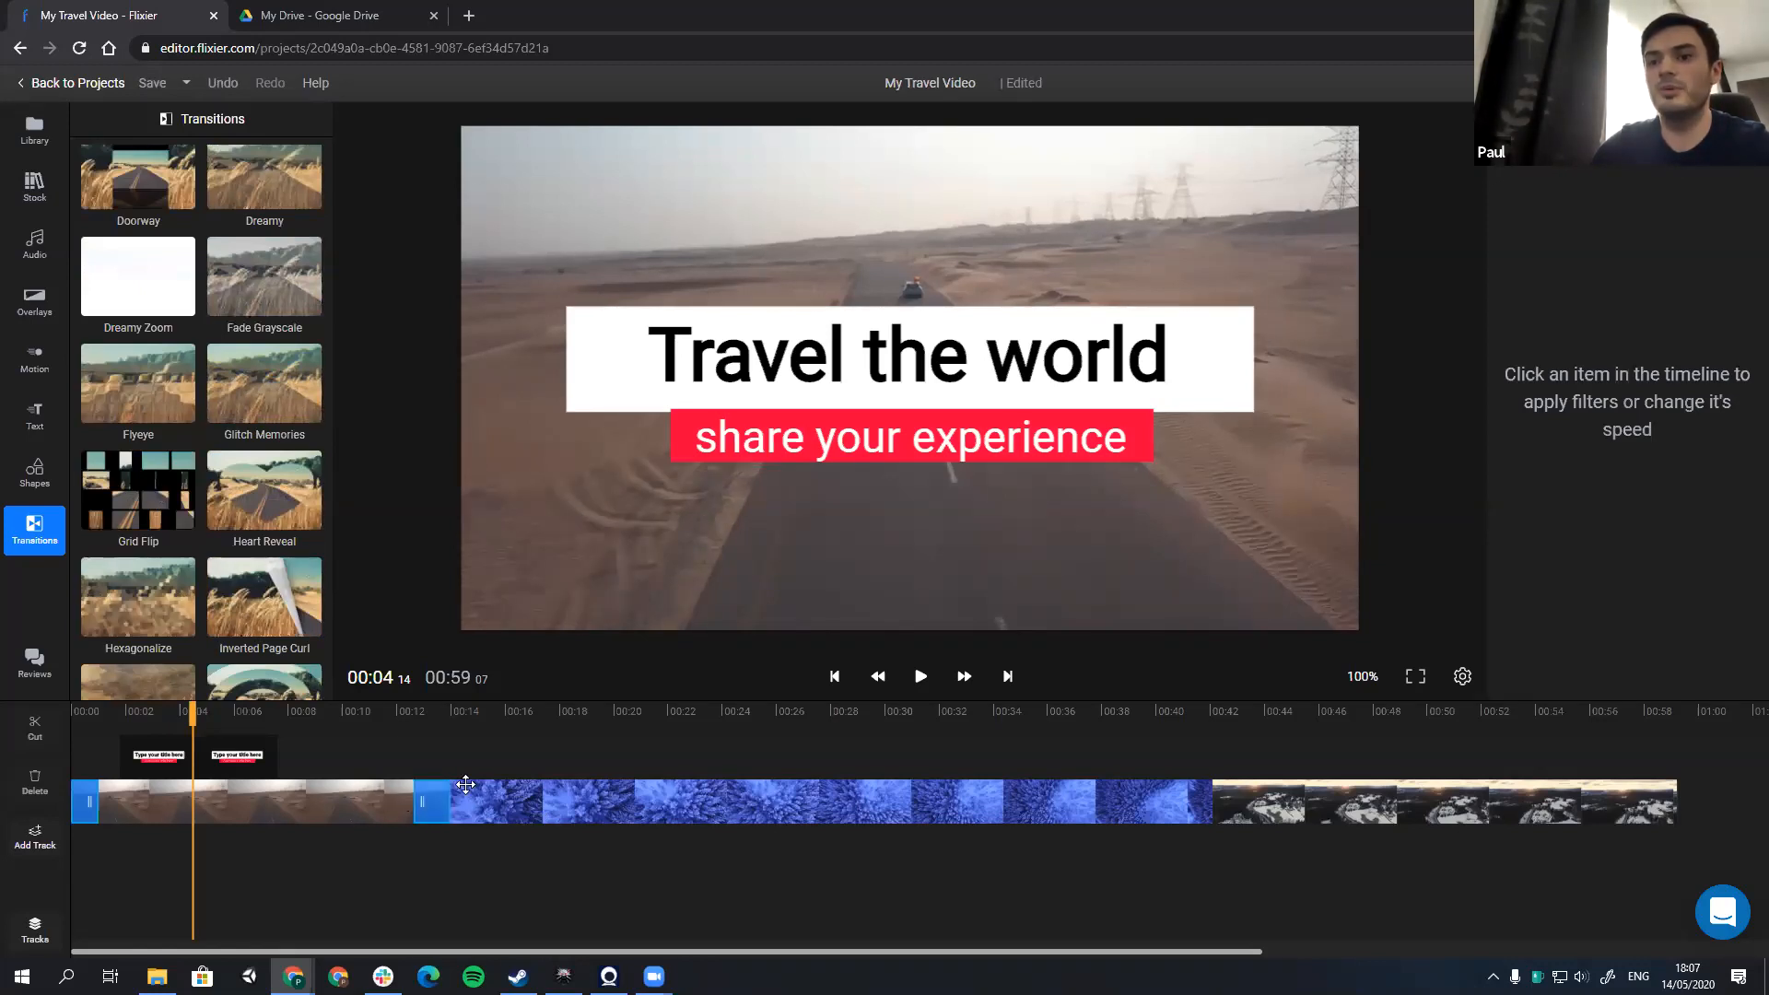
# Step: Move the blue forest clip earlier to overlap the Grid Flip transition, and close the gap before the Road view clip
pyautogui.moveTo(464, 786); pyautogui.dragTo(385, 799)
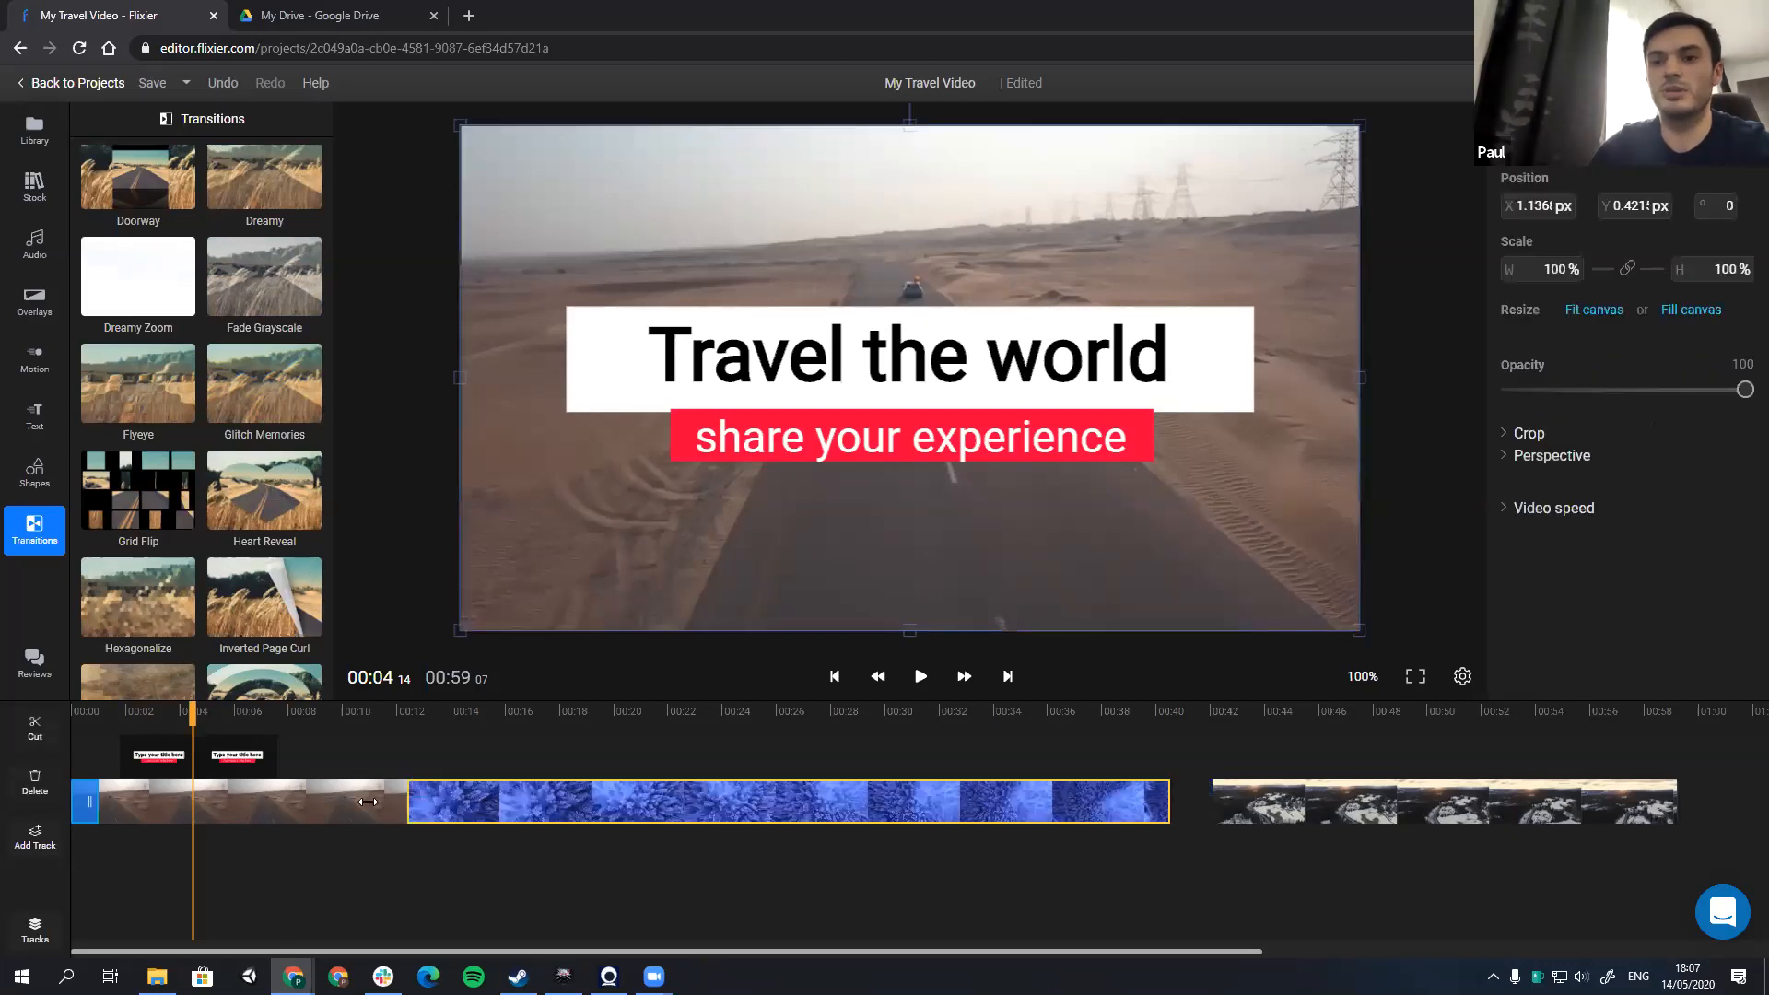
pyautogui.rightClick(382, 803)
pyautogui.rightClick(345, 808)
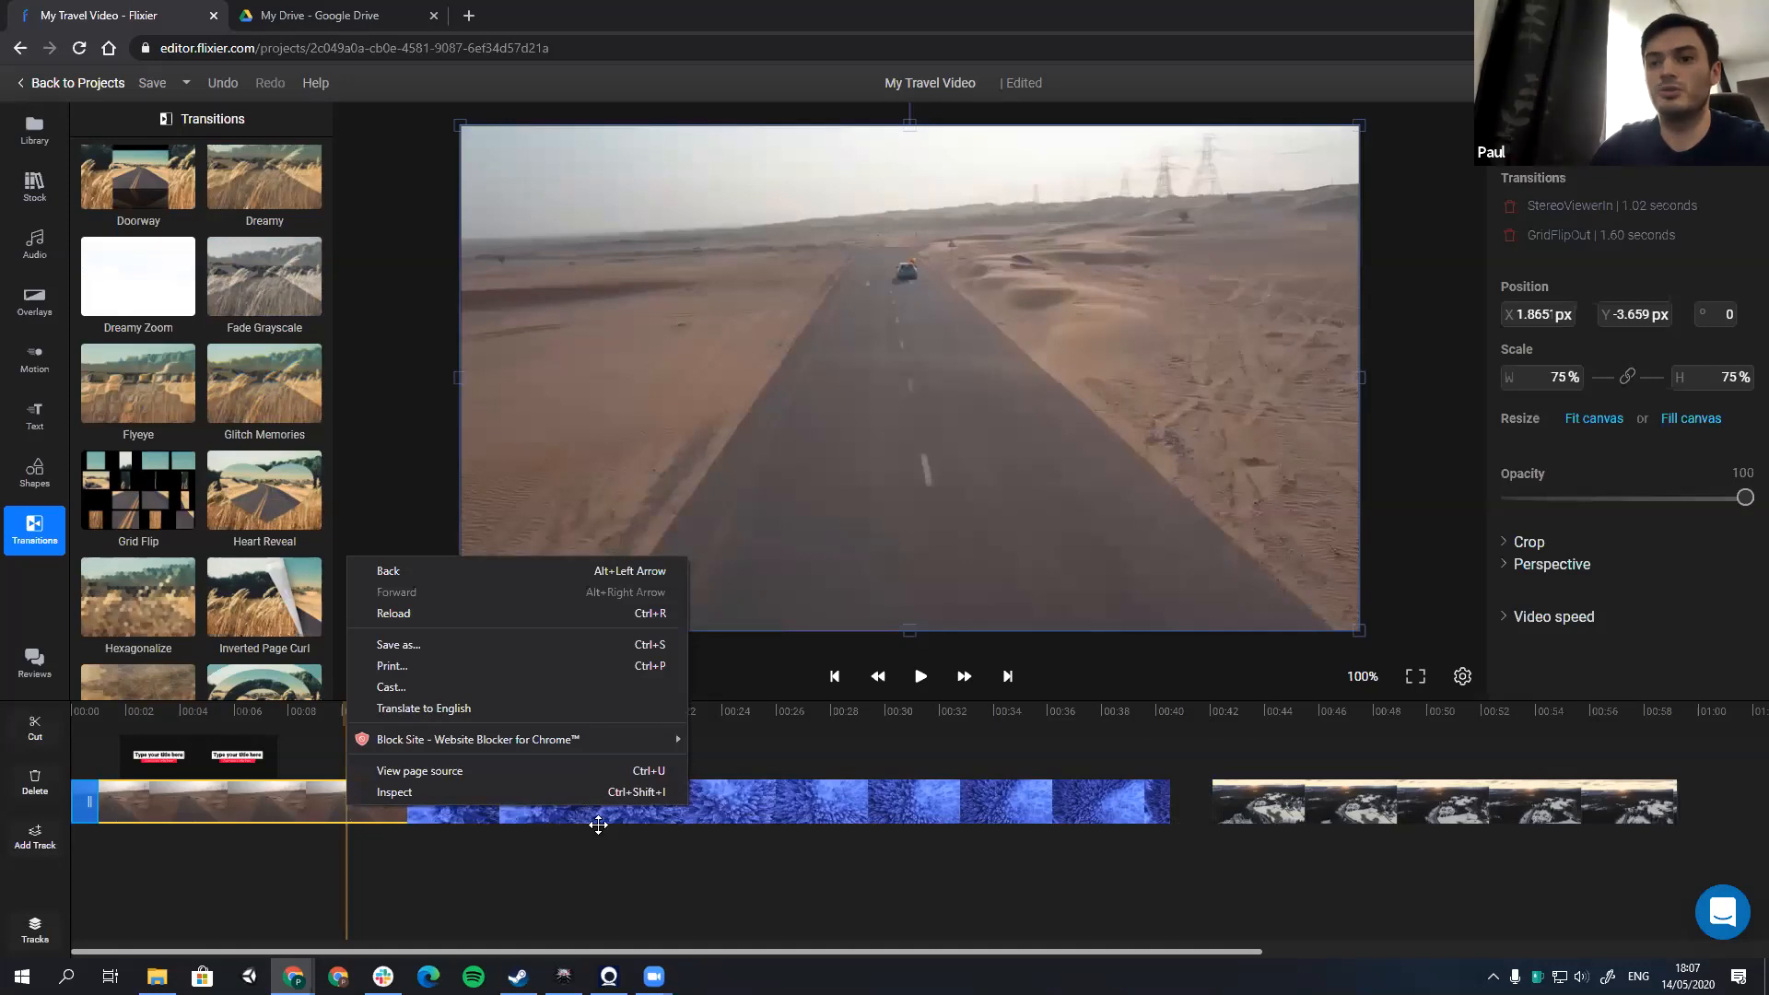
pyautogui.click(598, 824)
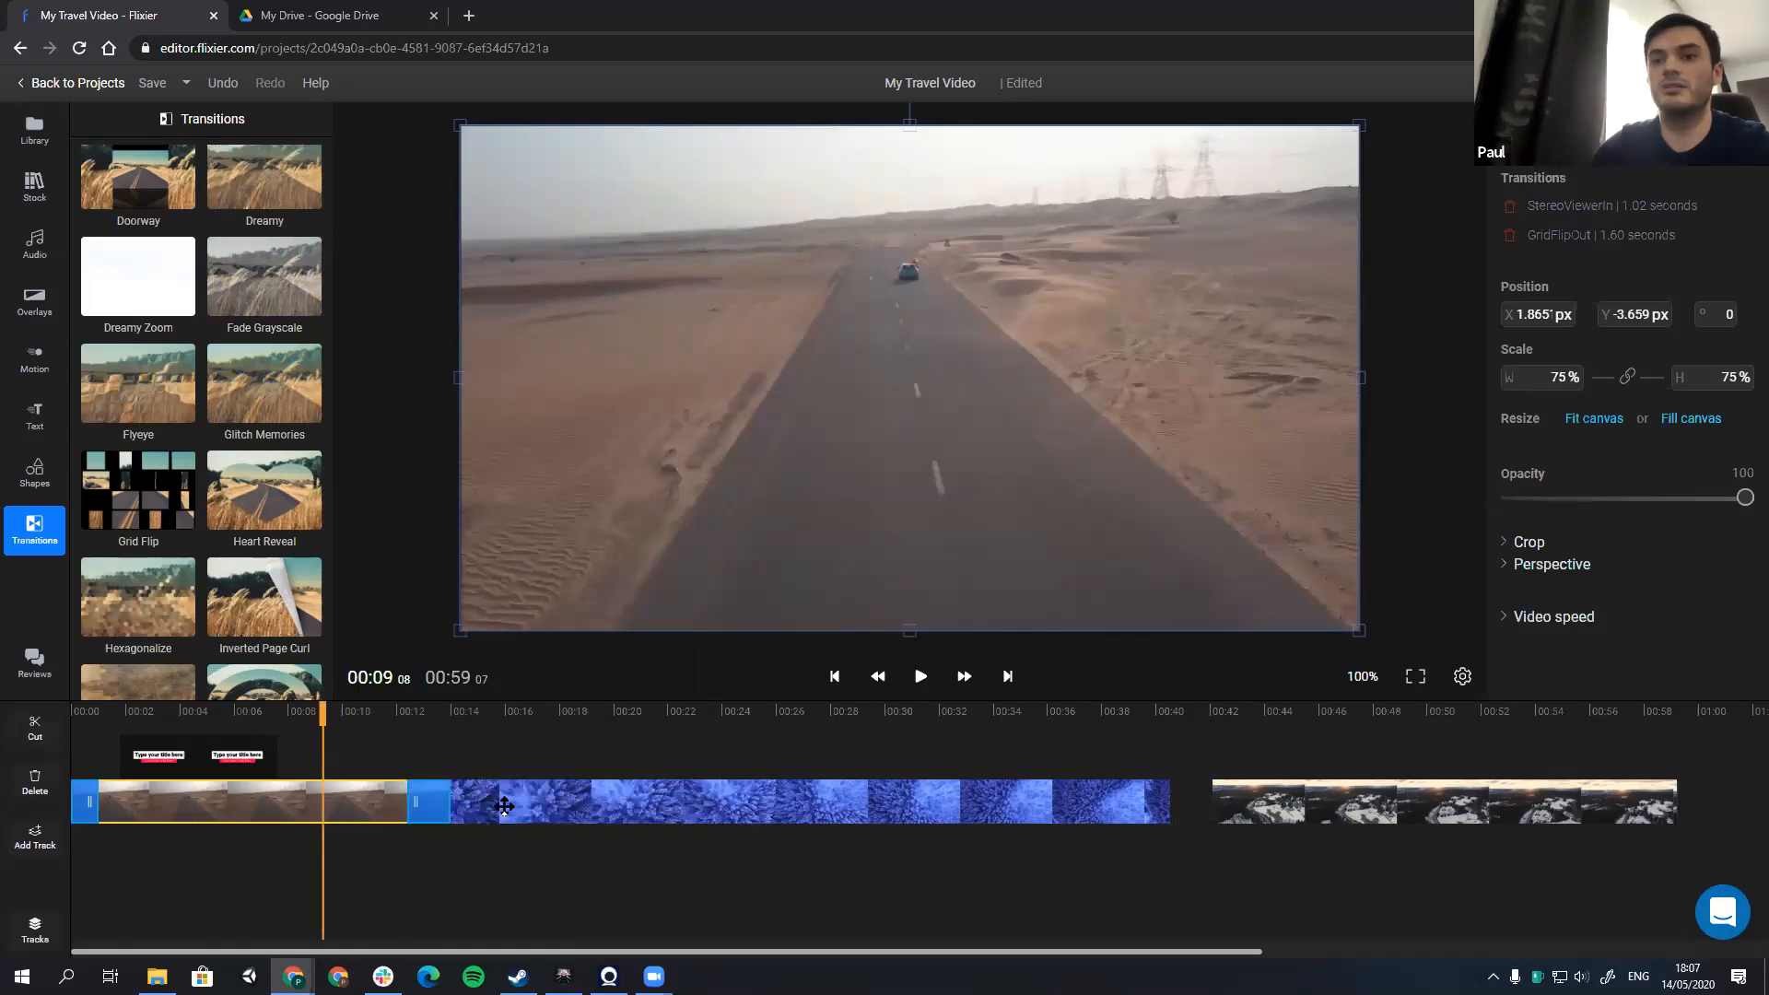
pyautogui.press('space')
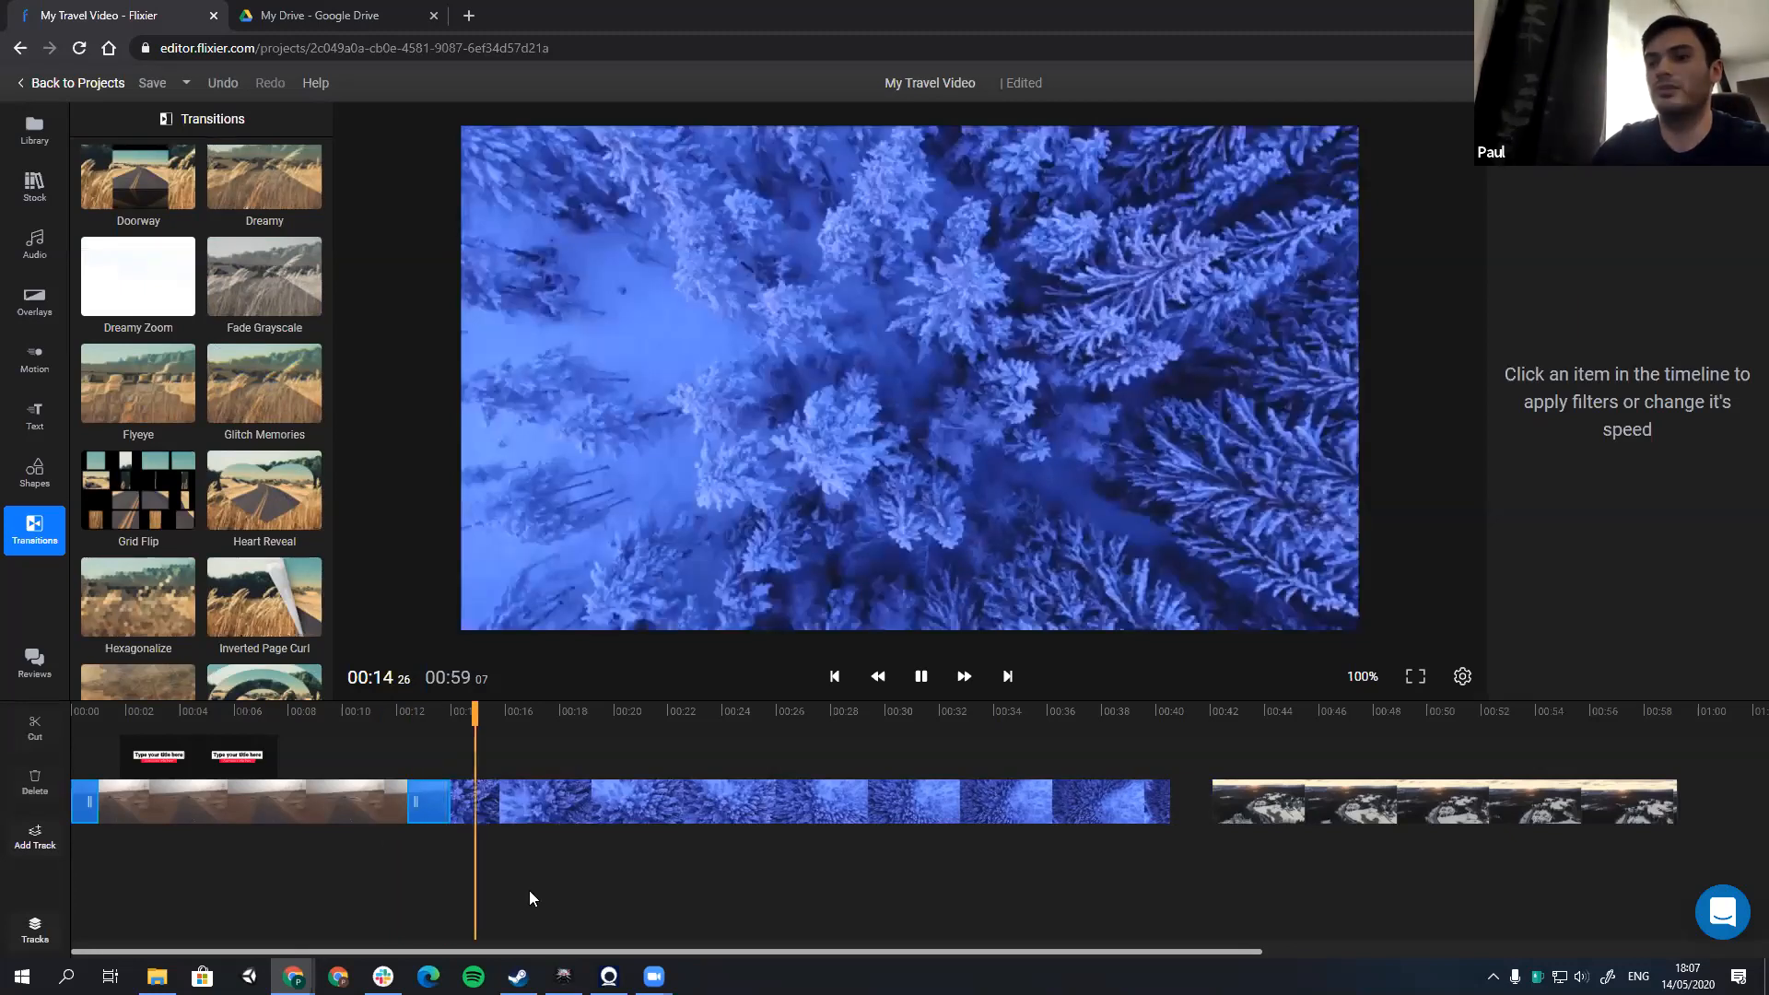
pyautogui.moveTo(1281, 816); pyautogui.dragTo(1238, 816)
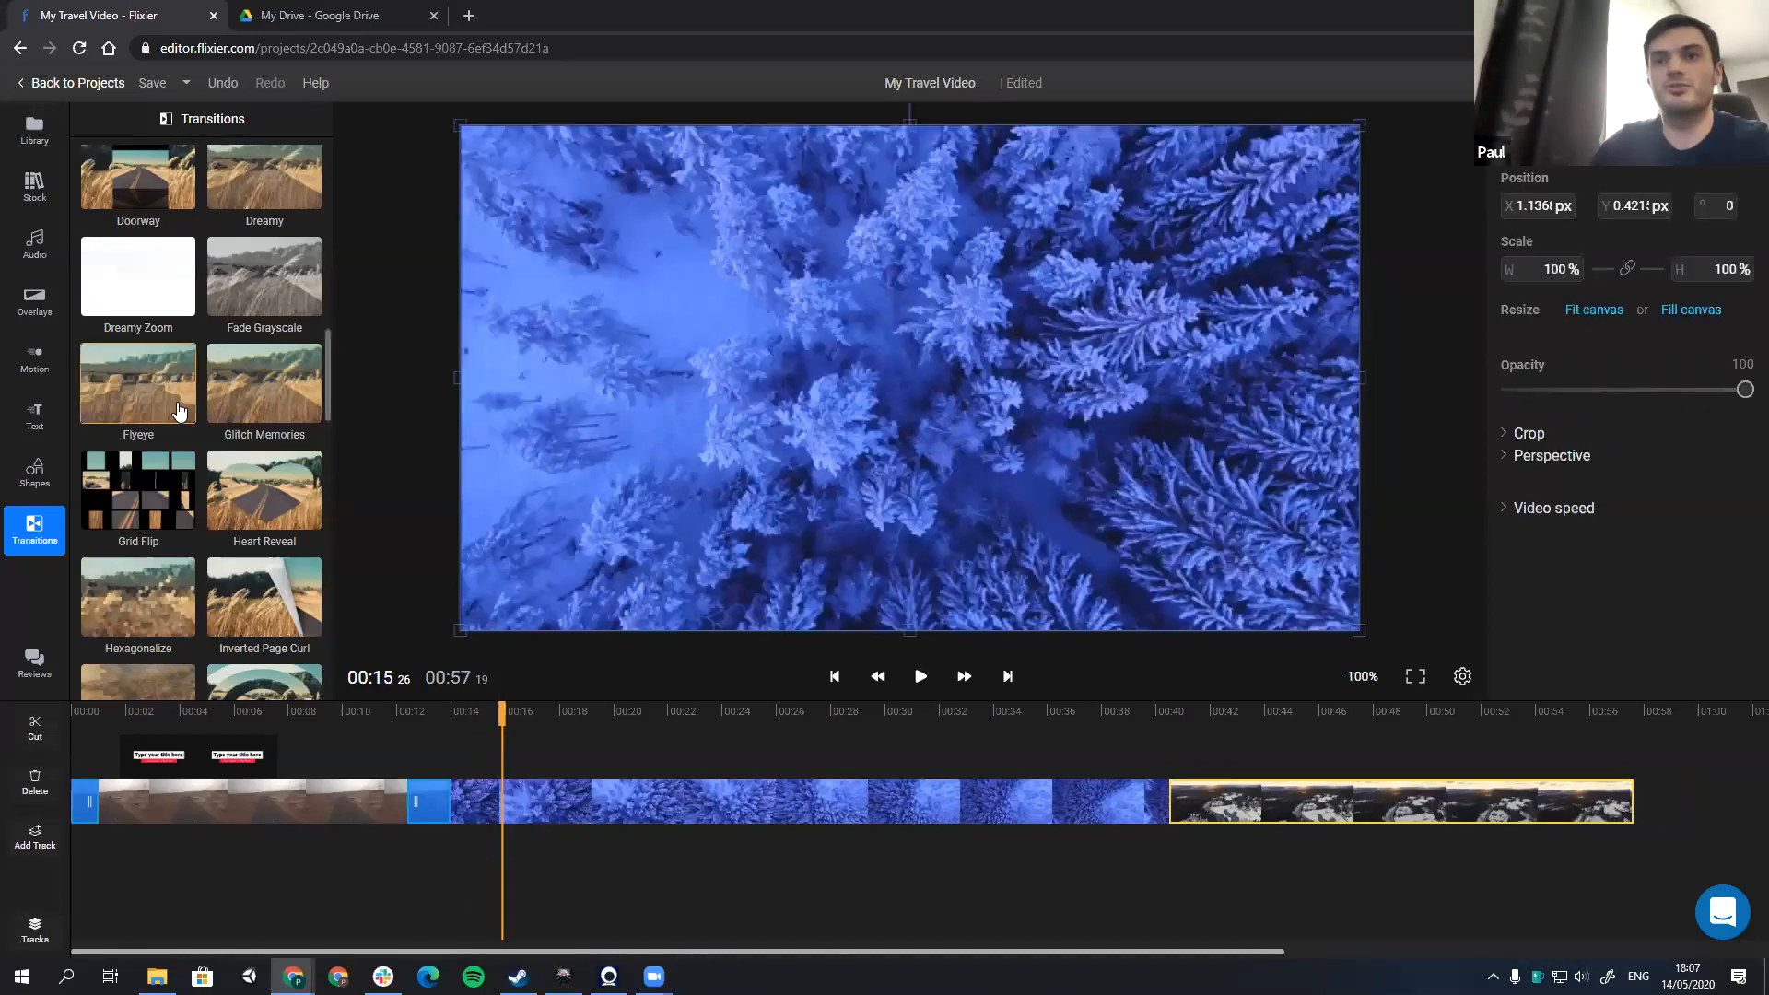
# Step: Place the Chevron Left overlay above the cut between the forest and Road view clips, starting at about 39.6 seconds, and play it
pyautogui.scroll(-10, 180, 412)
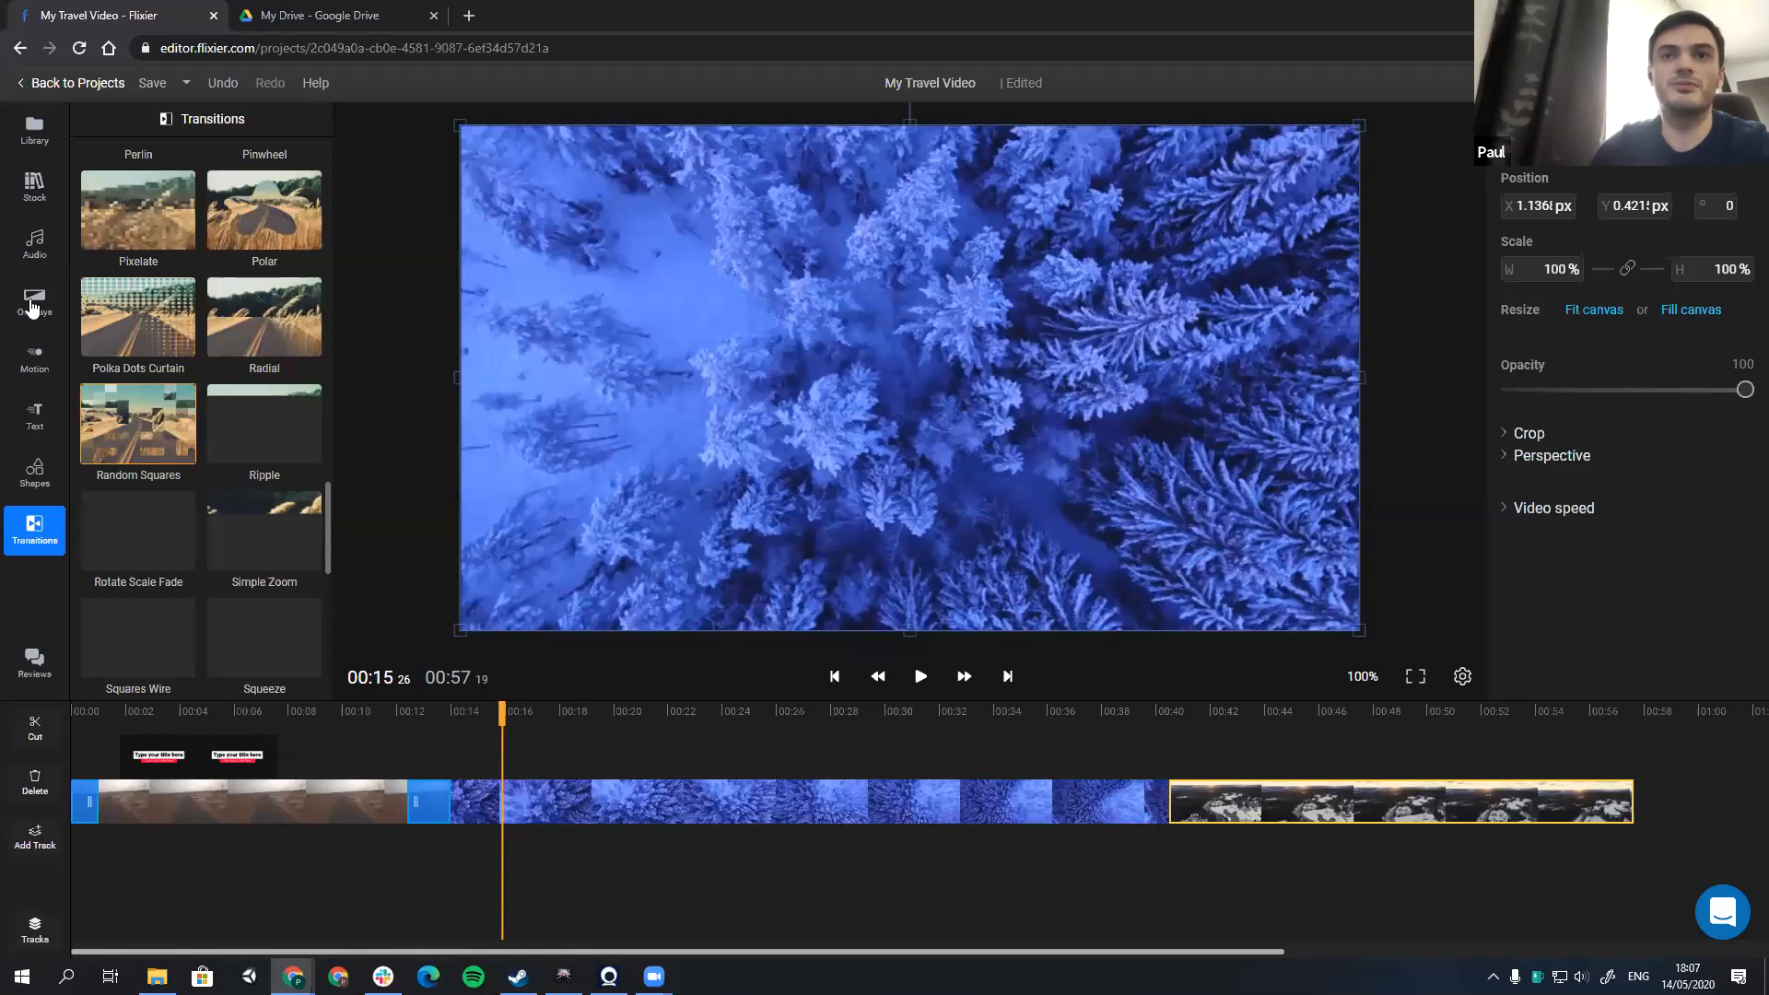
pyautogui.click(35, 357)
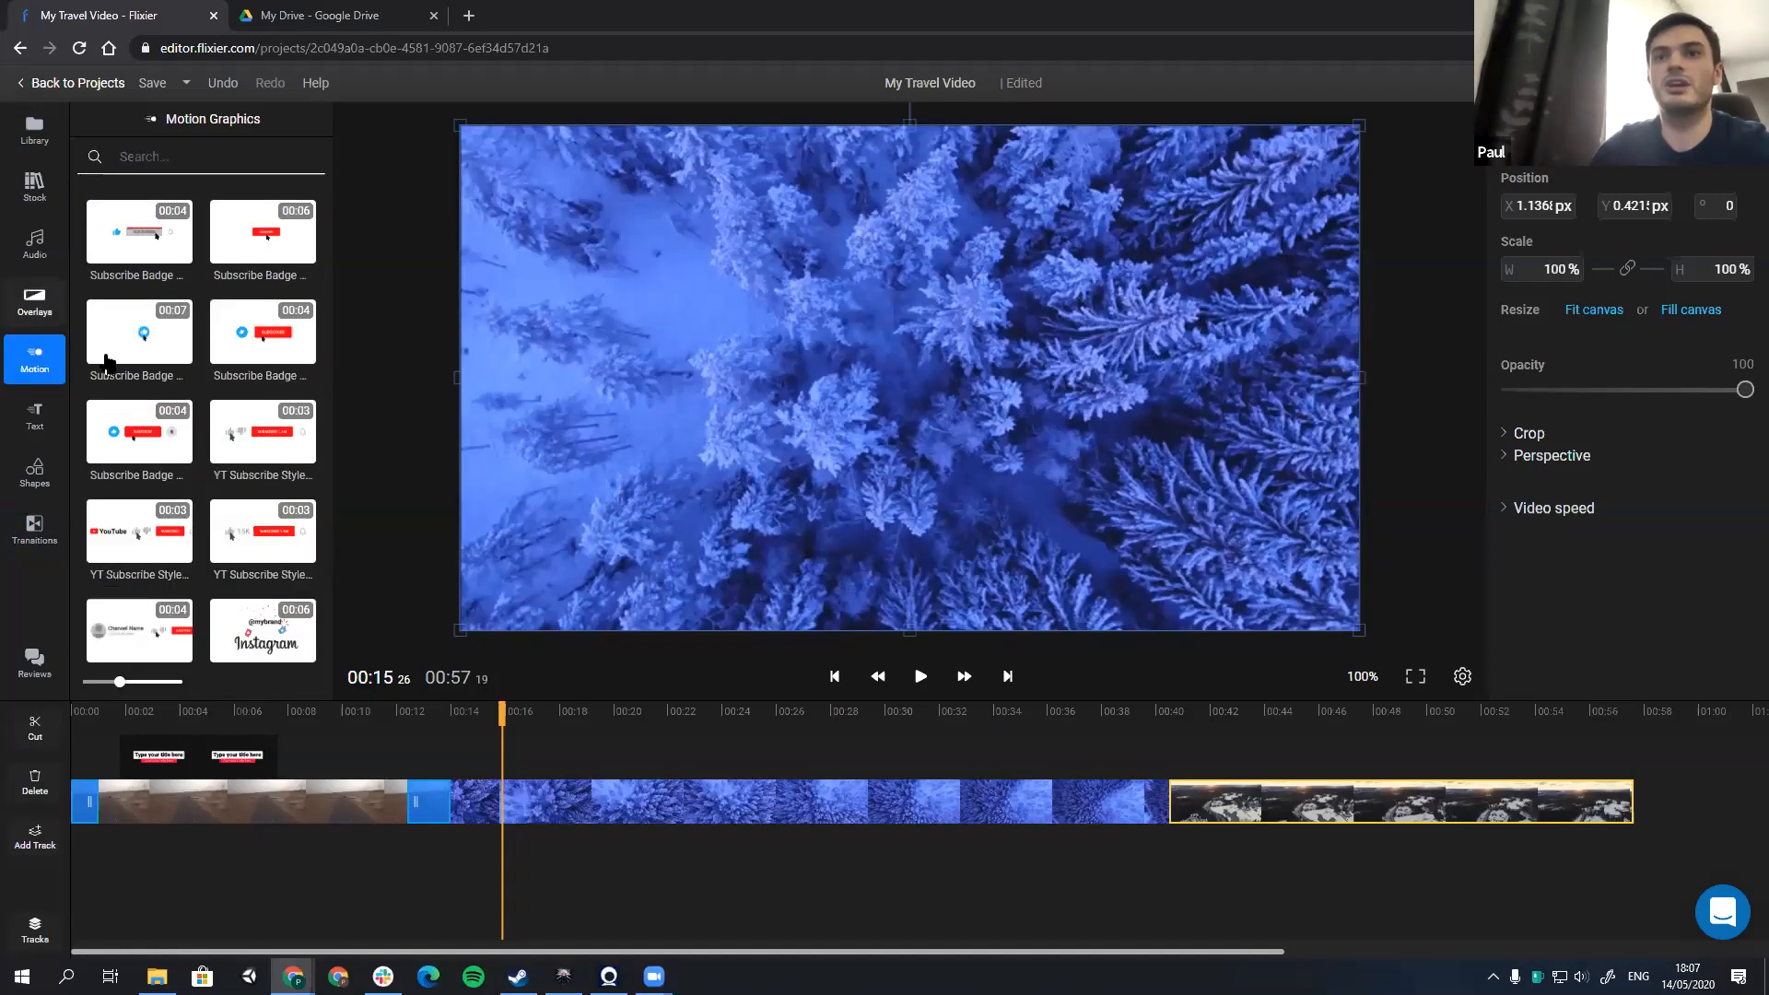
pyautogui.click(35, 301)
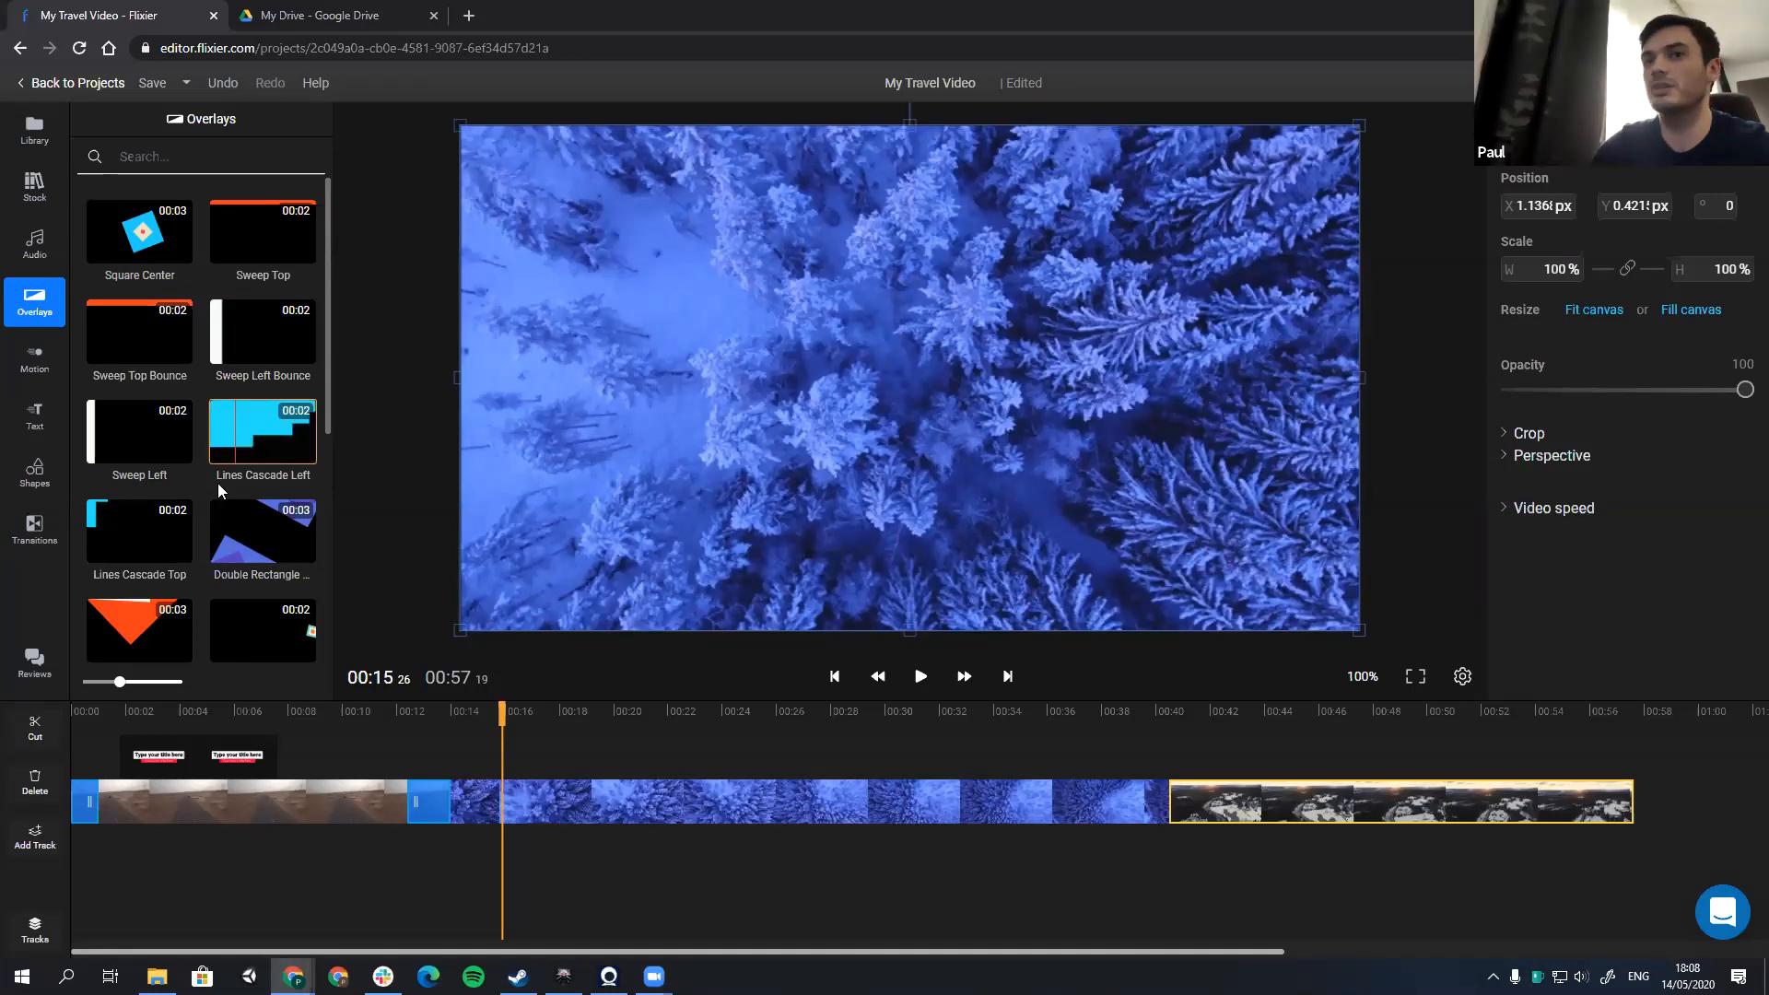
pyautogui.scroll(-1, 234, 360)
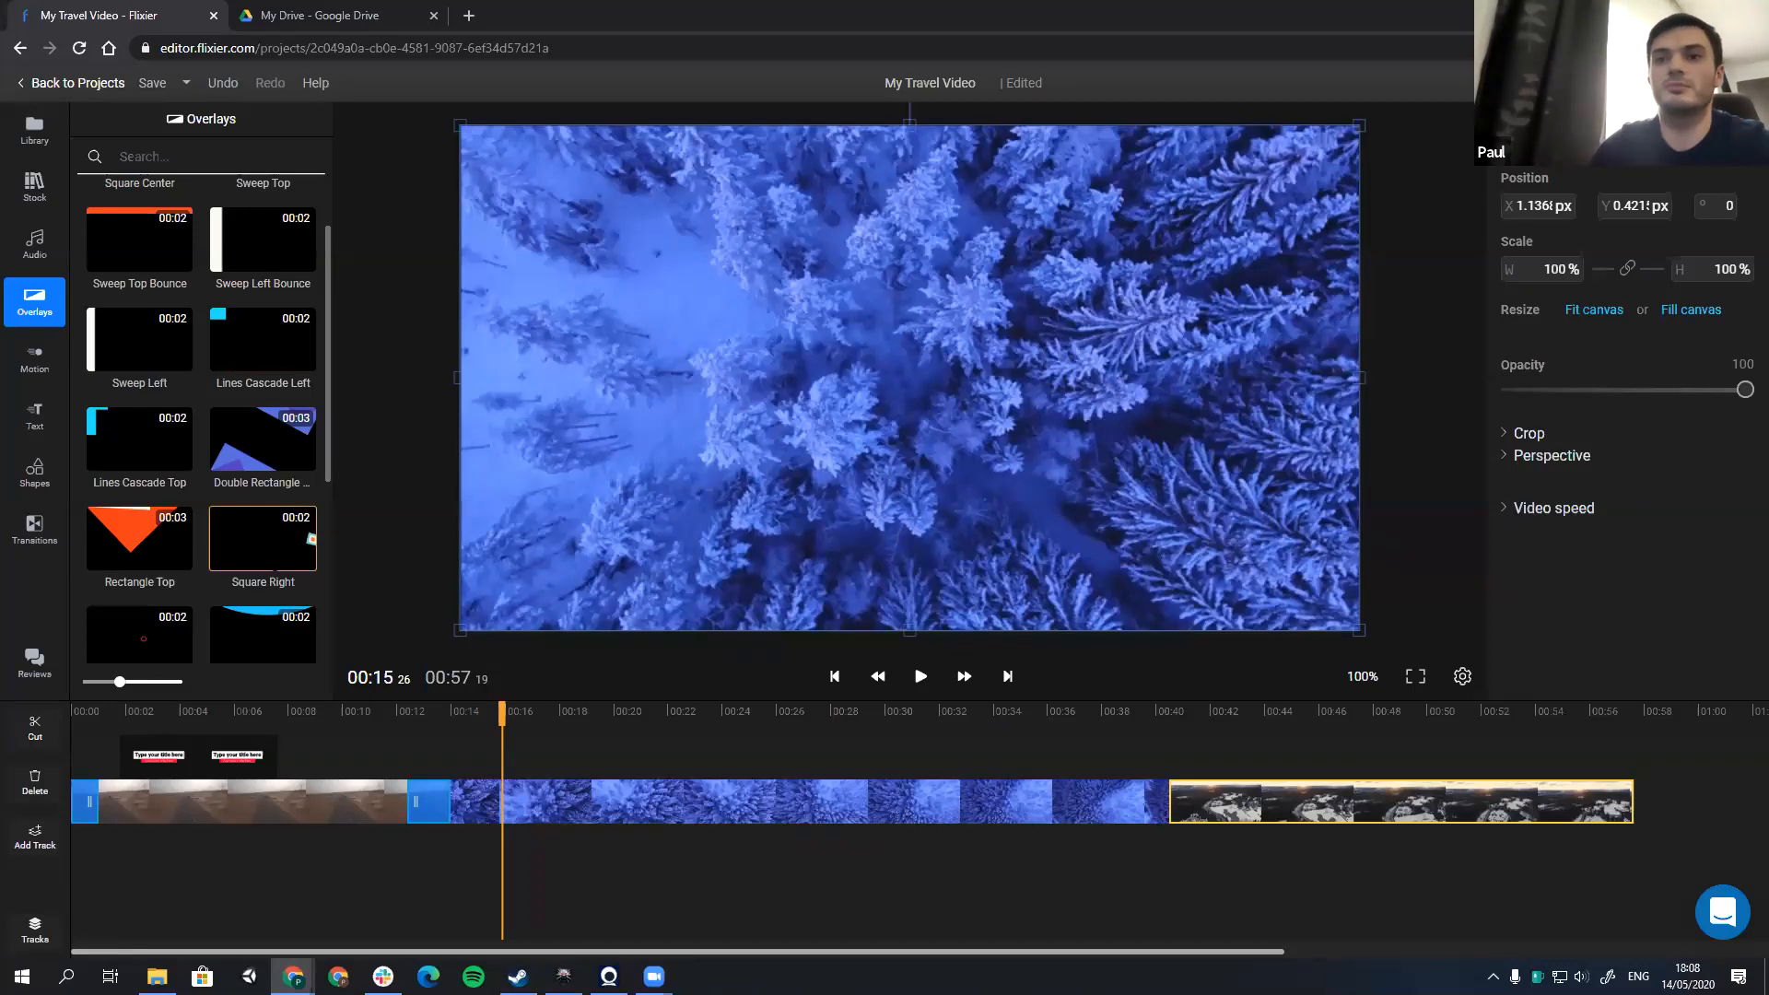
pyautogui.scroll(-1, 273, 556)
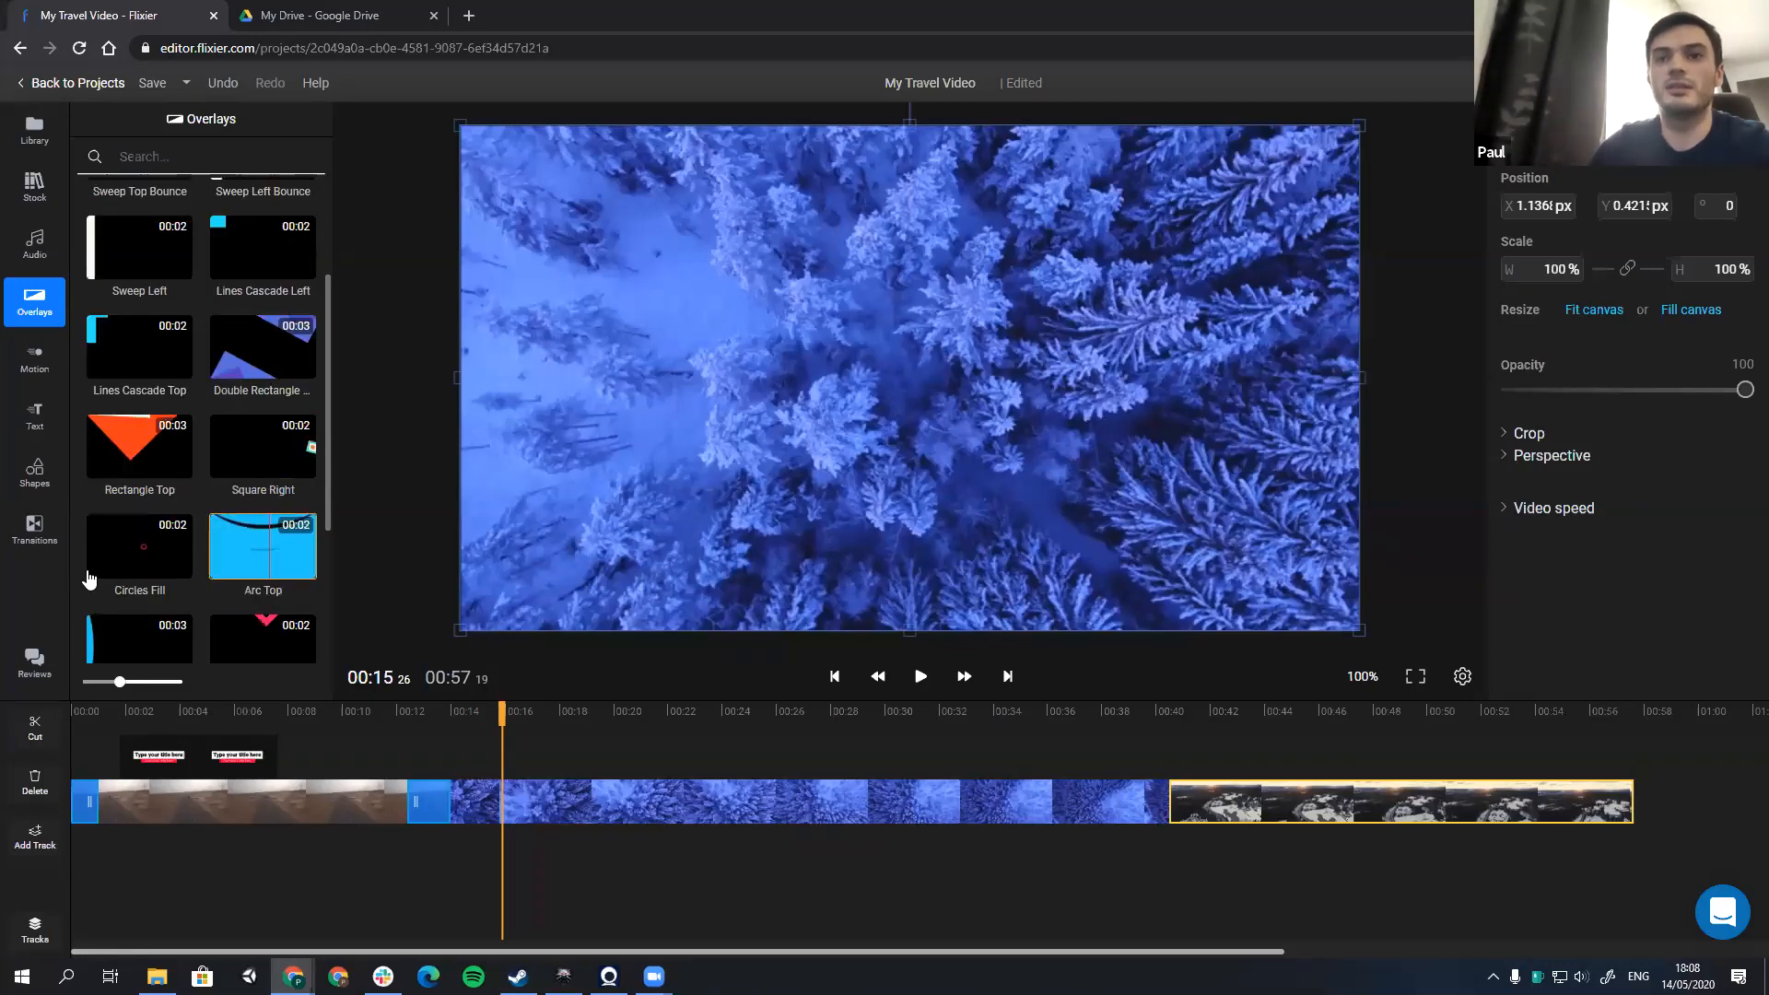
pyautogui.scroll(-2, 89, 578)
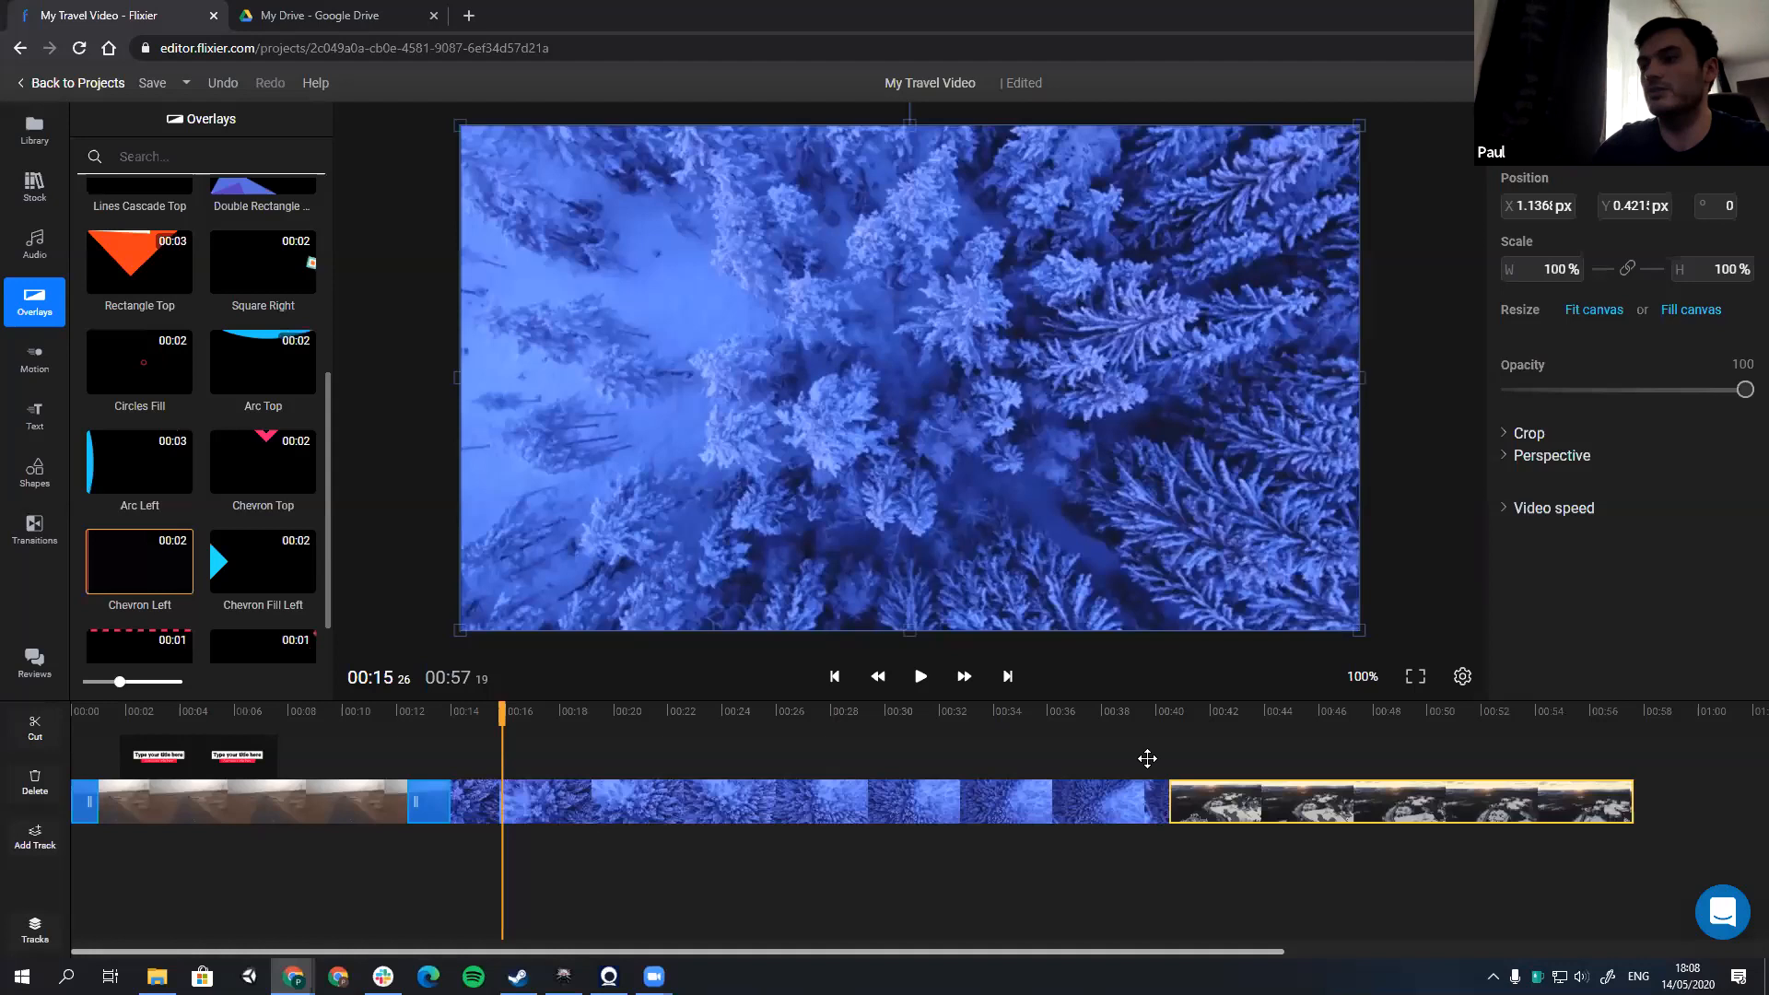
pyautogui.moveTo(1147, 758); pyautogui.dragTo(1147, 757)
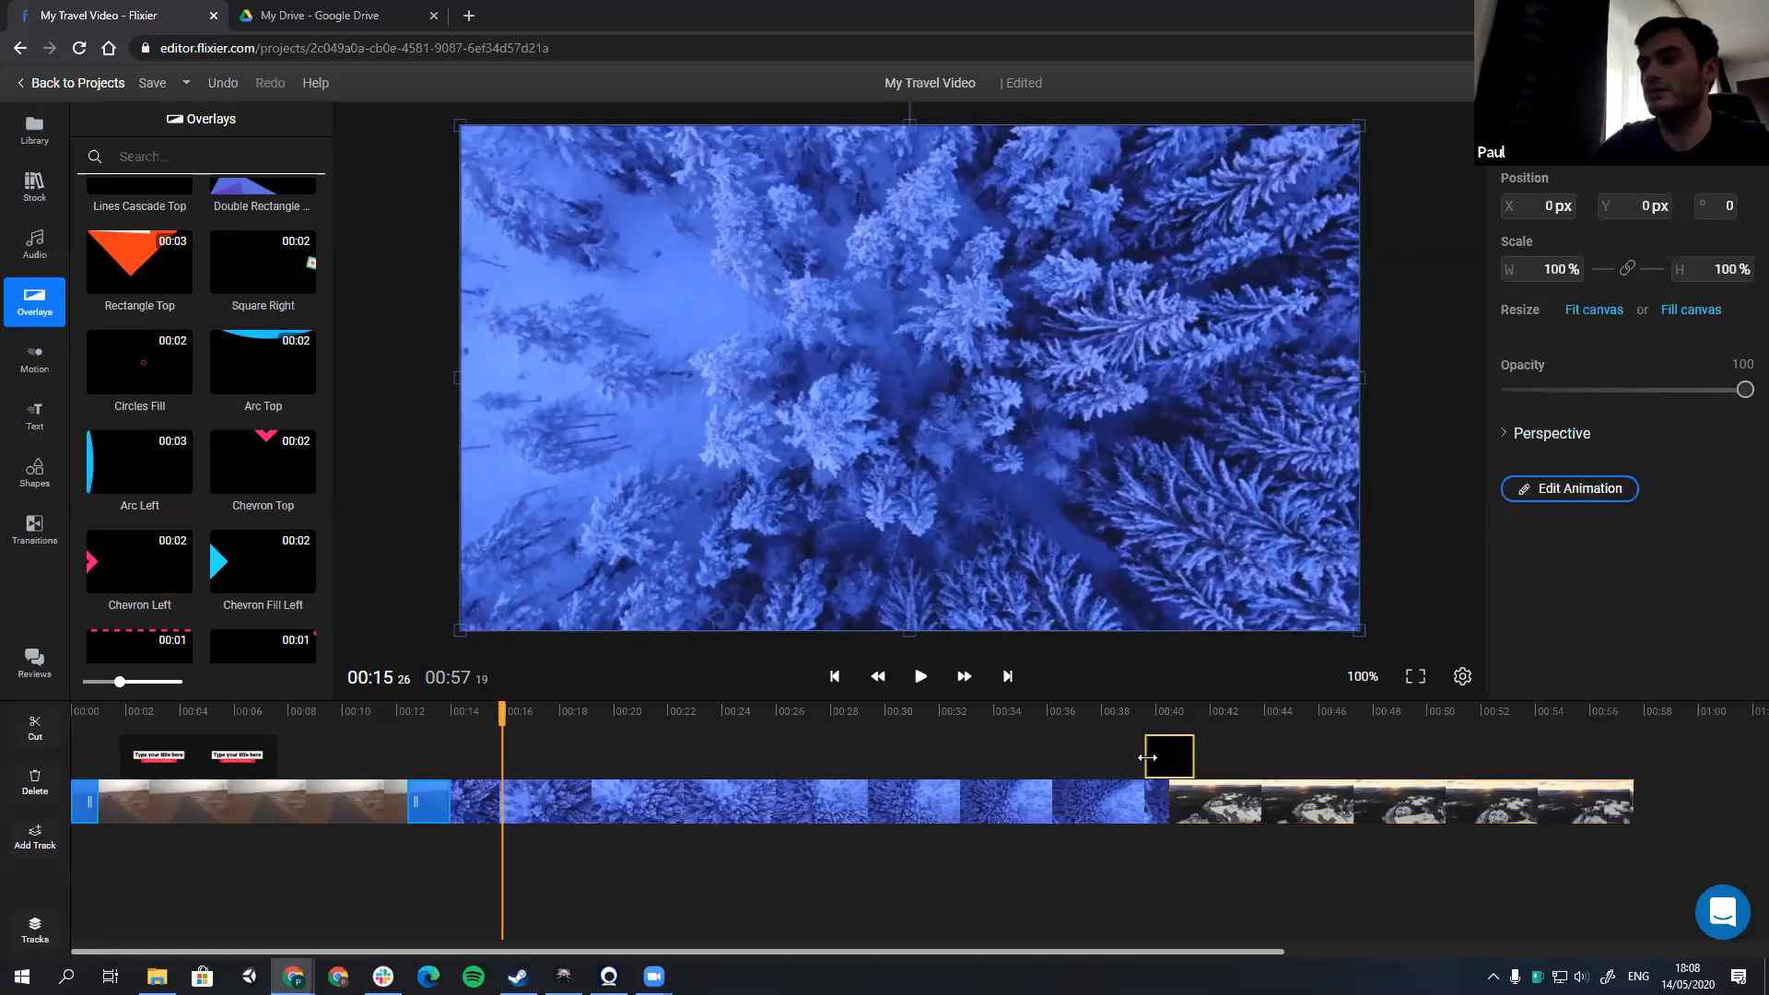
pyautogui.click(1121, 718)
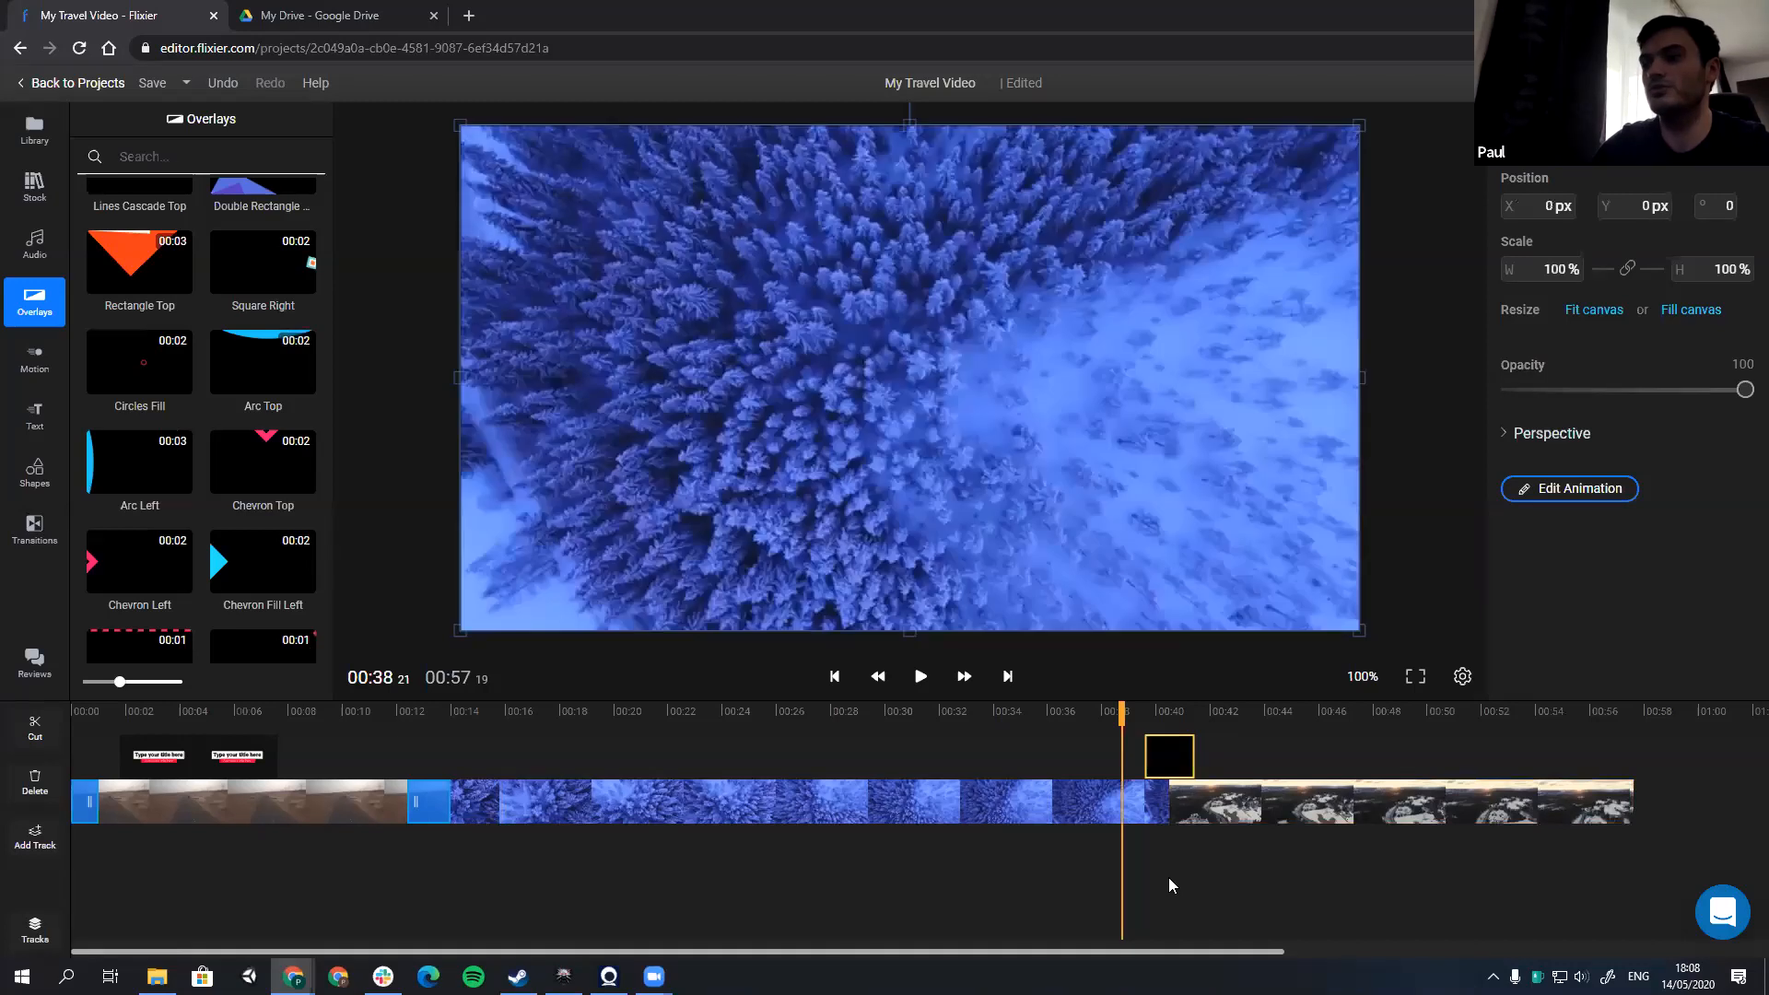
pyautogui.press('space')
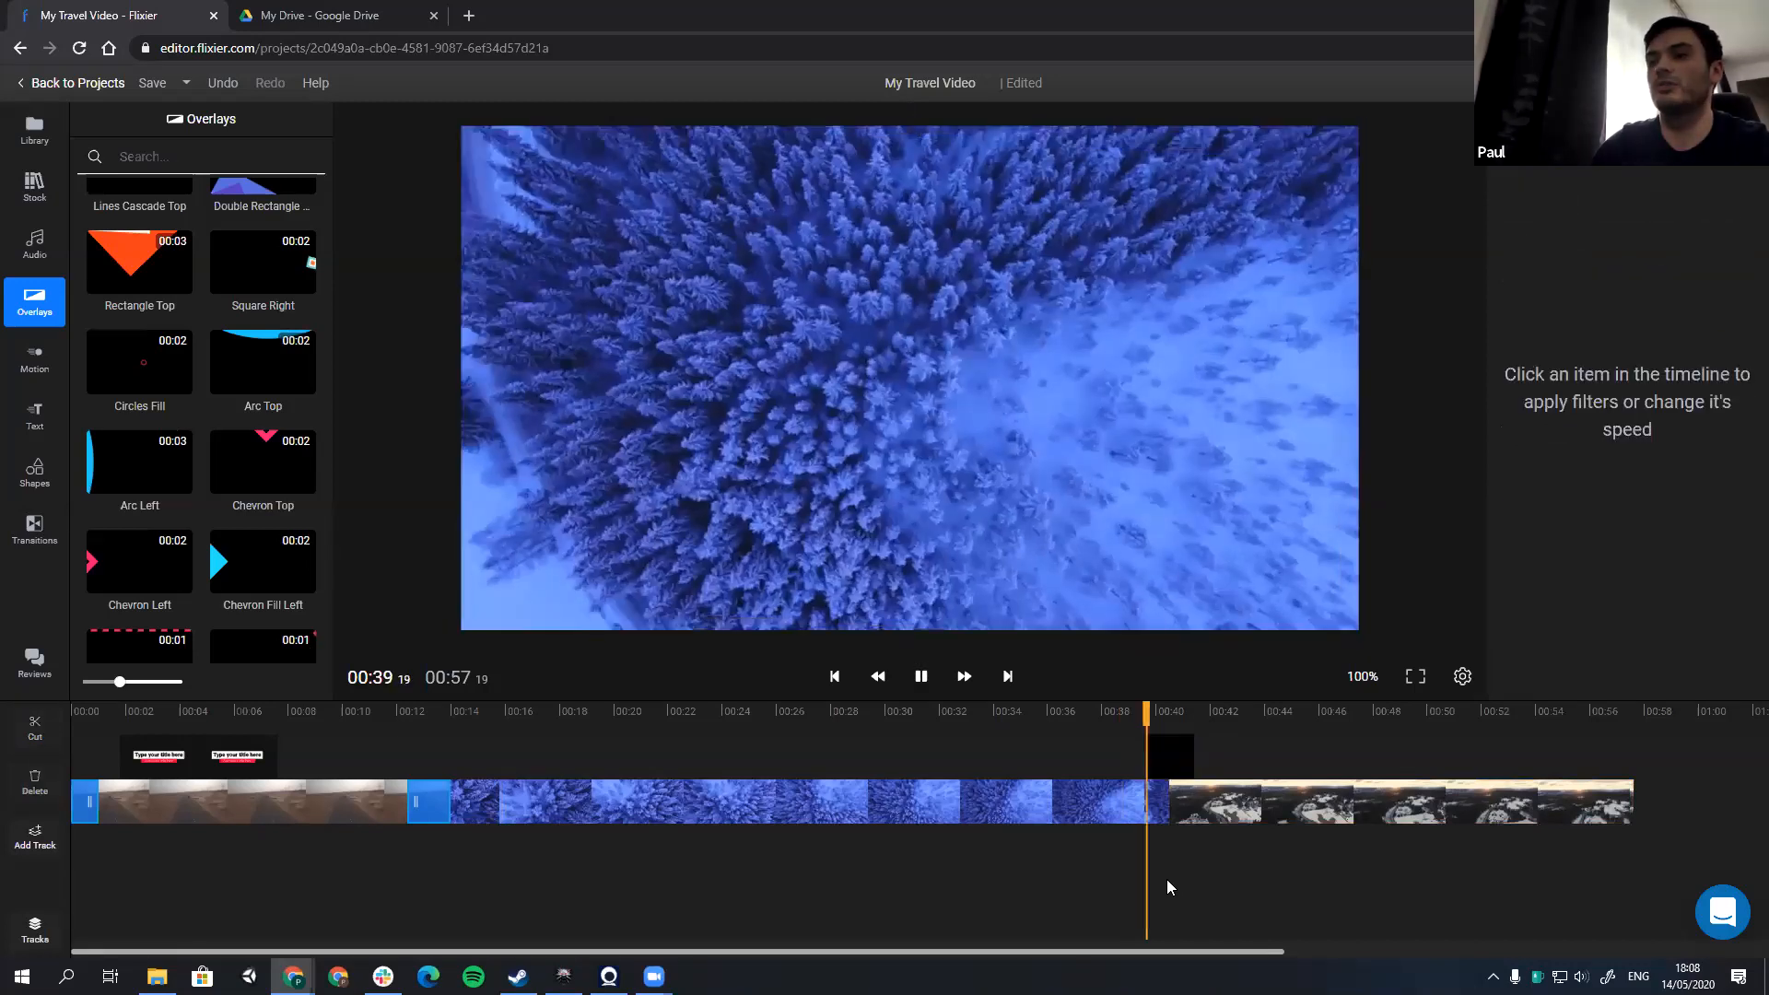
# Step: Edit the Chevron Left overlay's animation and recolor its chevron shapes purple, #9013FE
pyautogui.click(1171, 752)
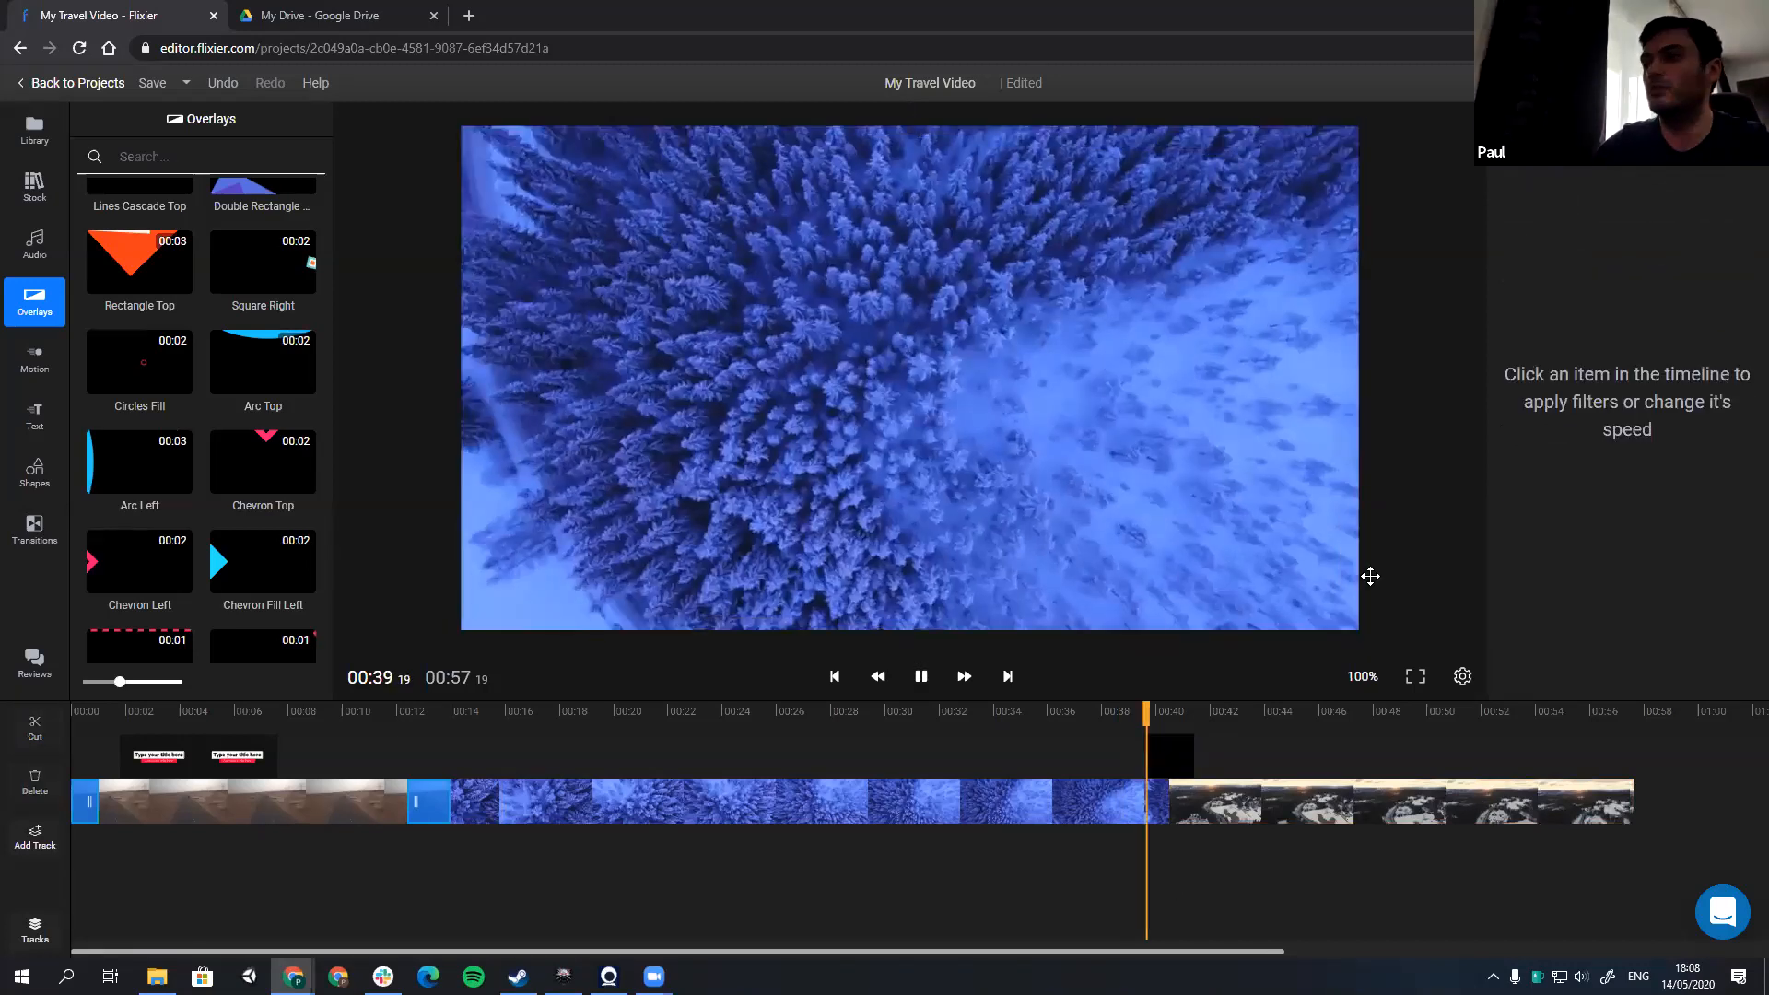
pyautogui.click(1529, 489)
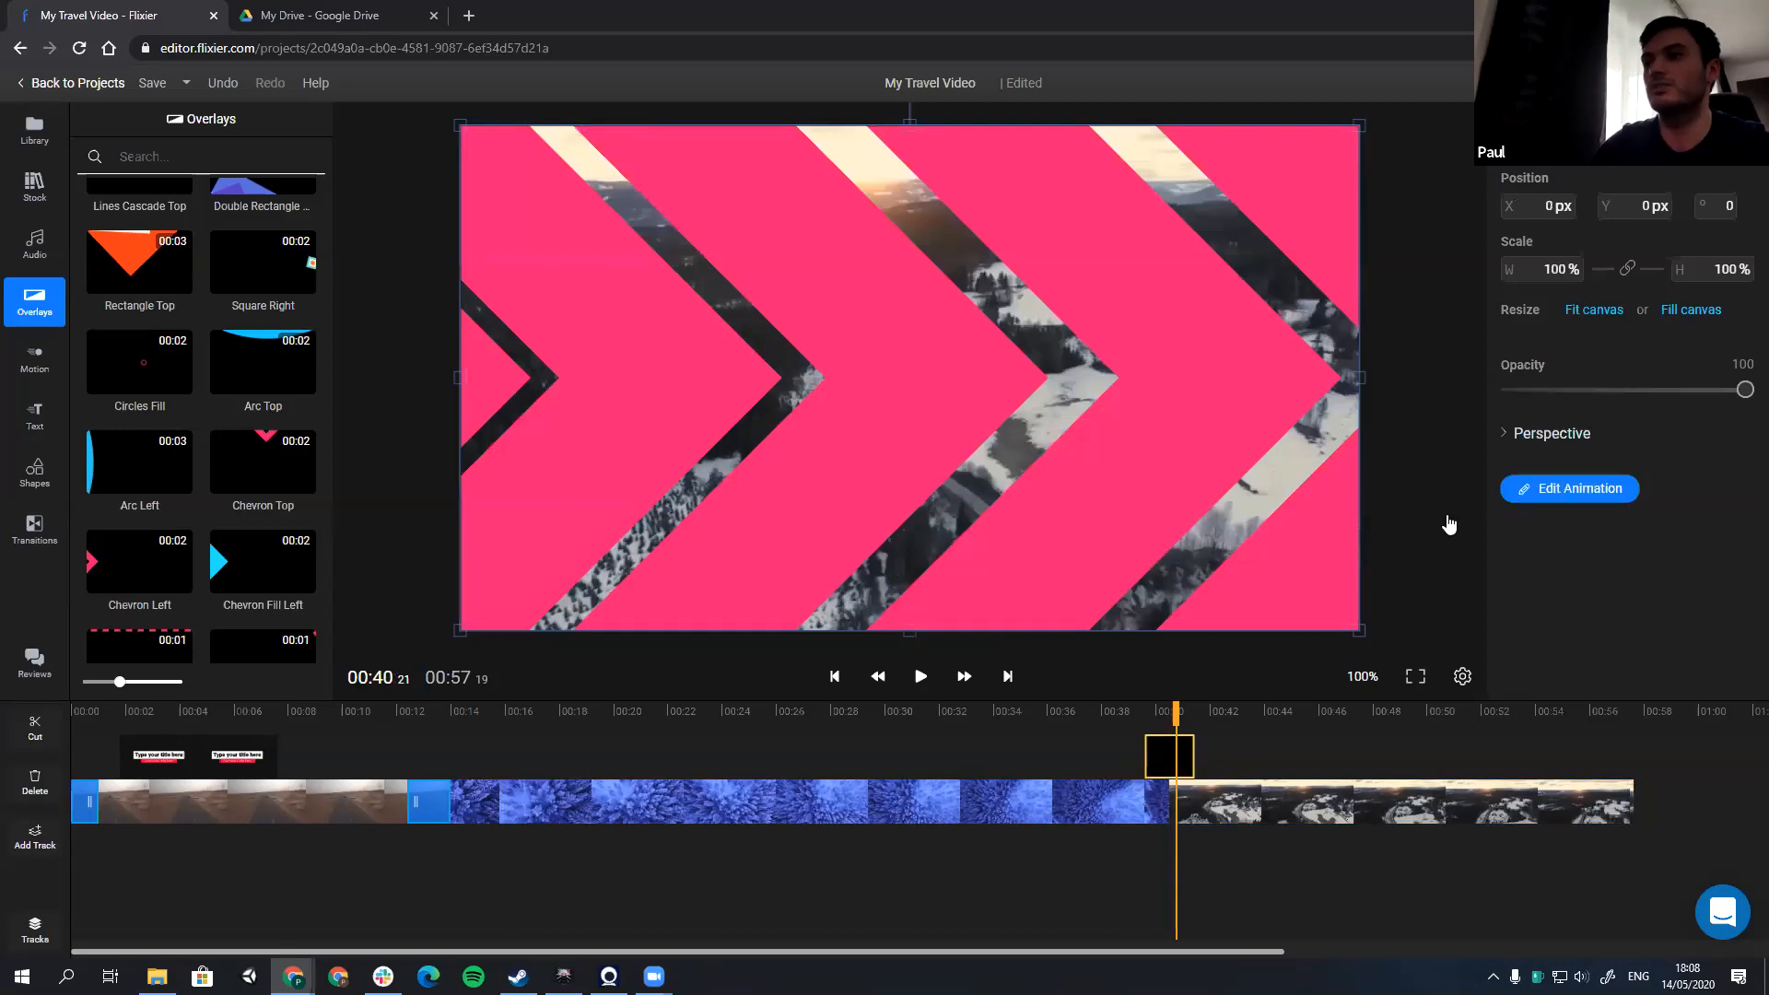
pyautogui.click(844, 268)
pyautogui.click(1454, 582)
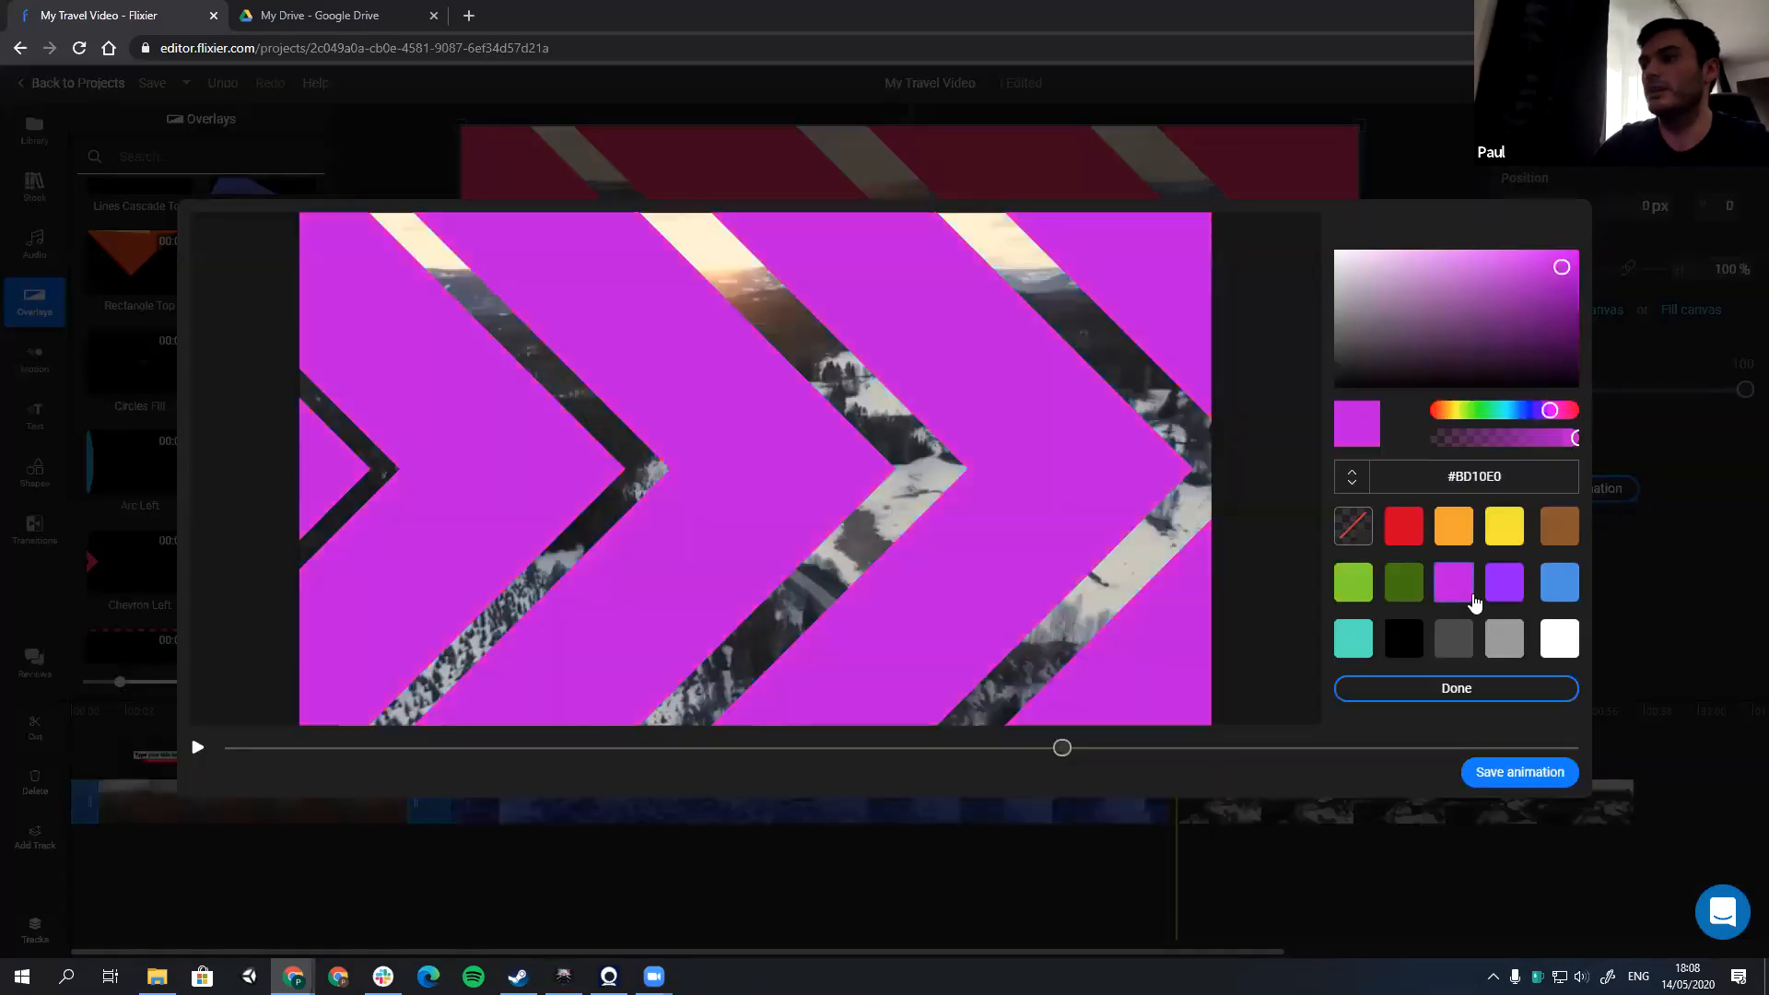
pyautogui.click(1505, 582)
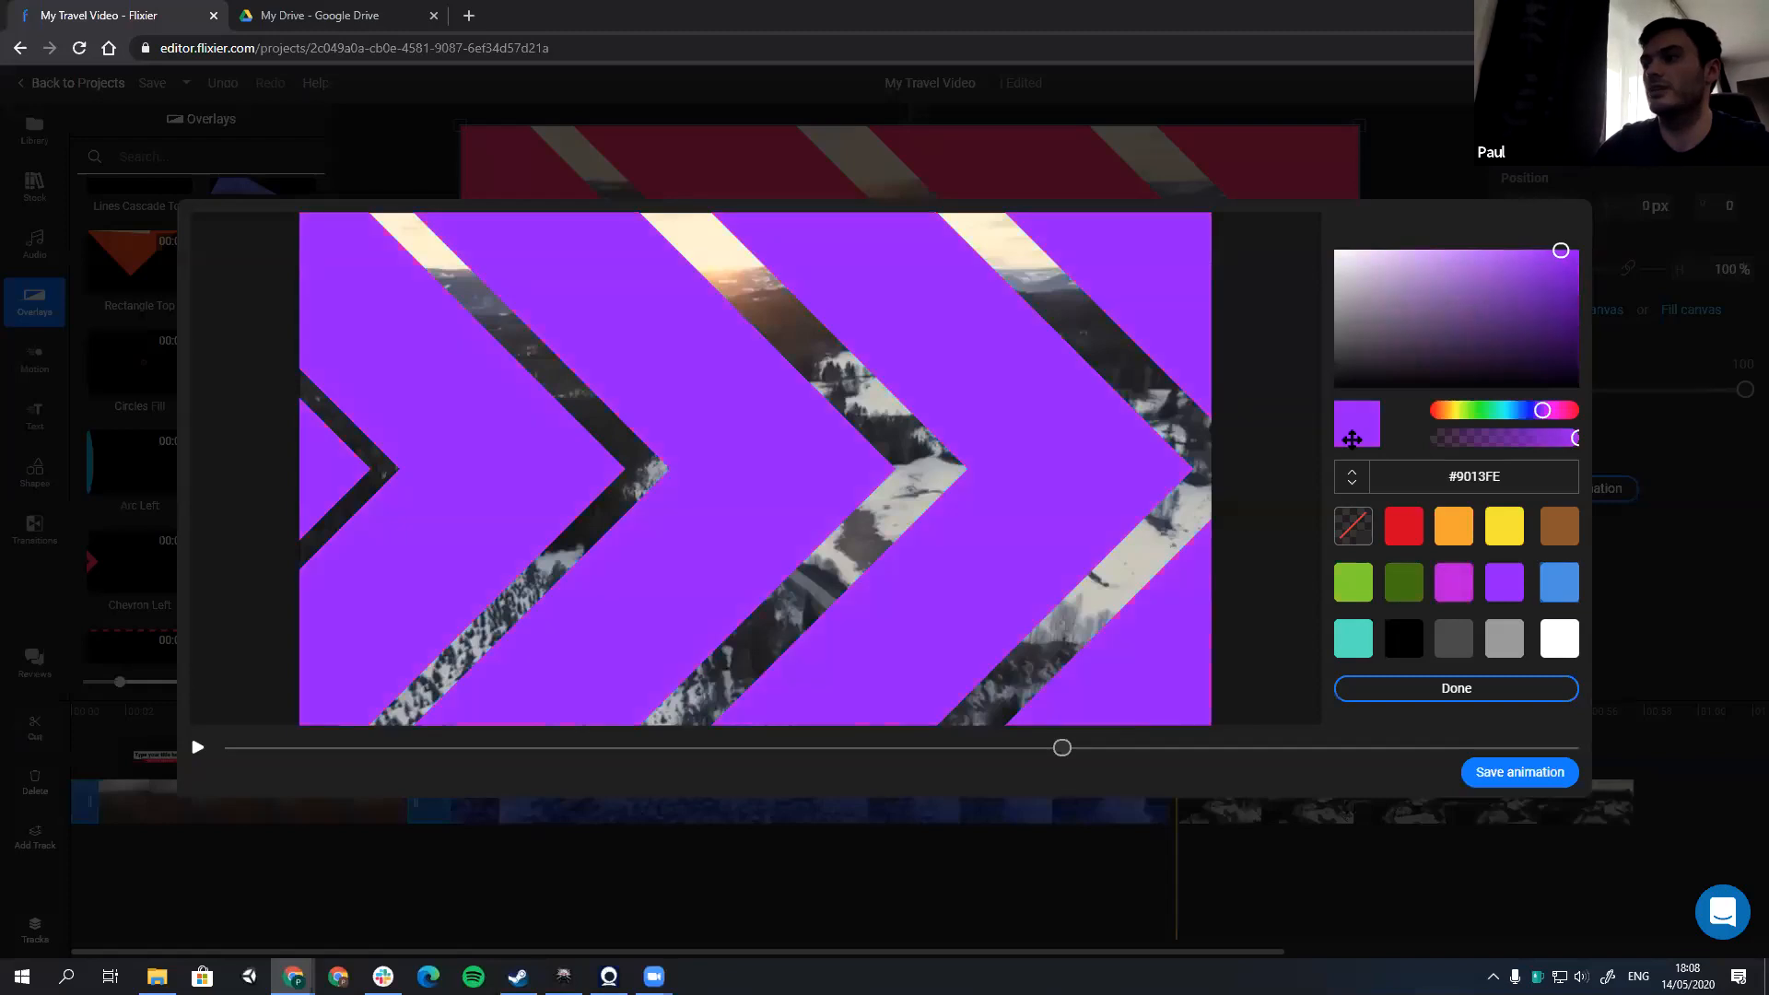
pyautogui.click(1454, 648)
pyautogui.click(1465, 591)
pyautogui.click(1504, 594)
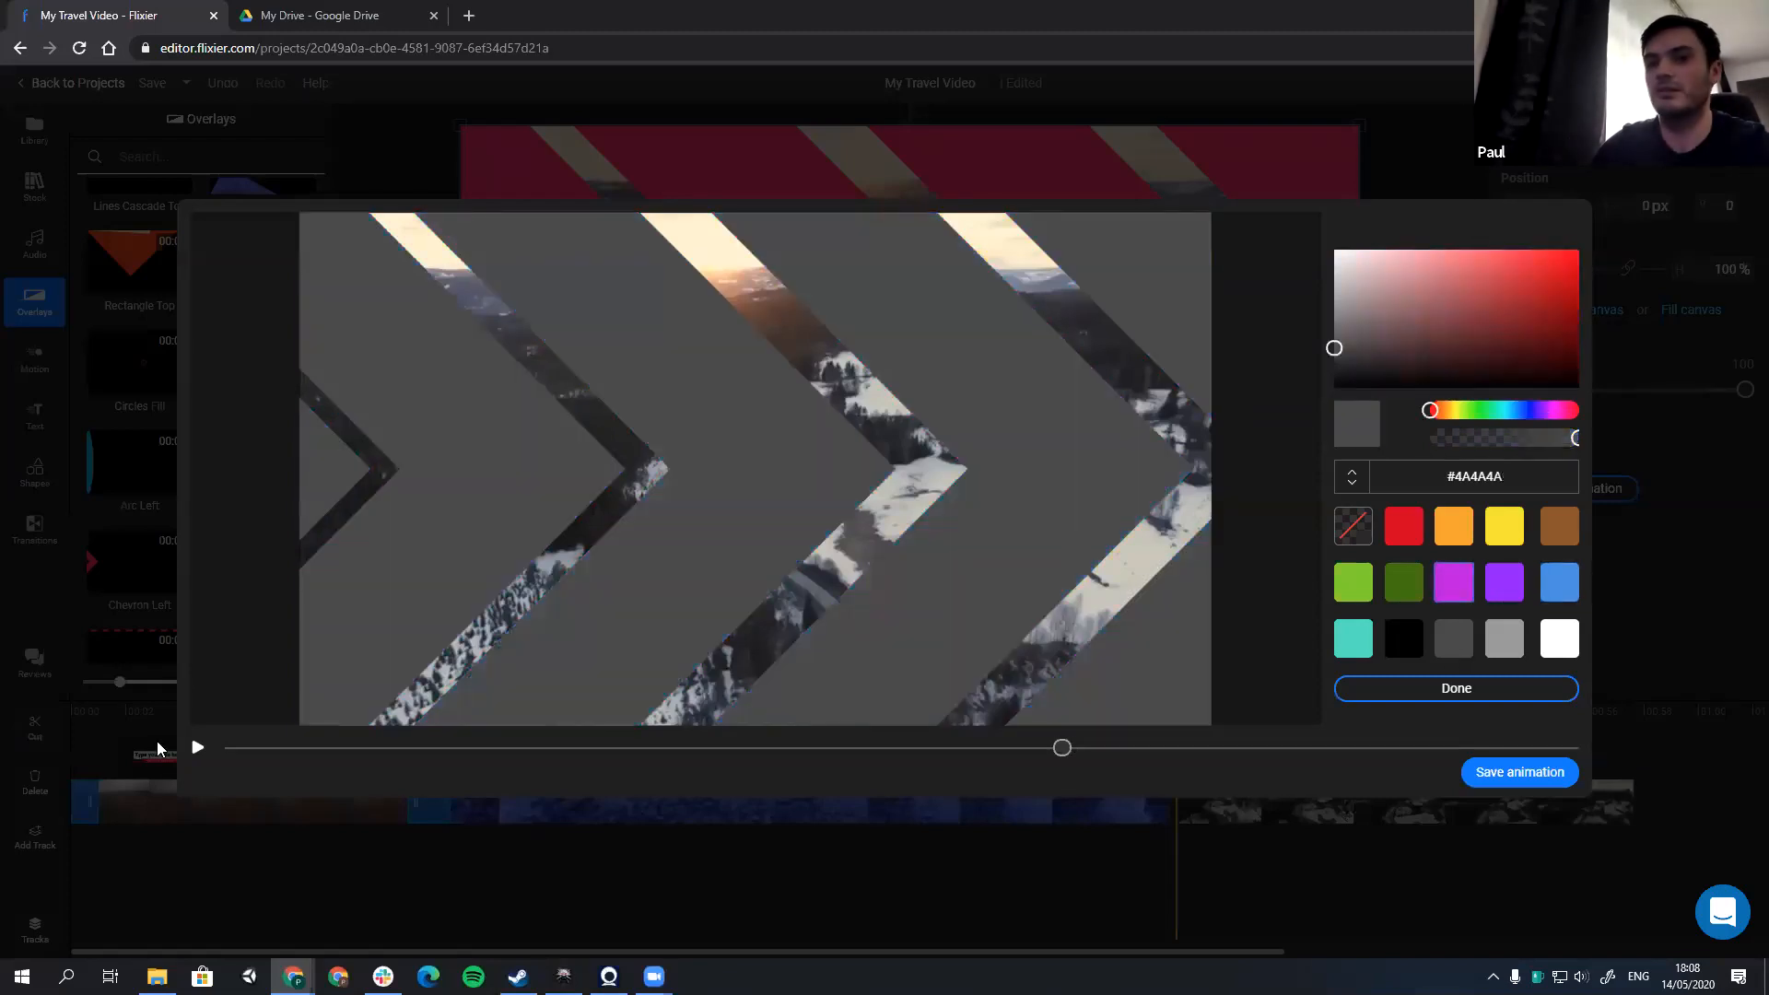
# Step: Preview the recolored chevron animation, close its editor and play the cut between the forest and Road view clips
pyautogui.click(197, 750)
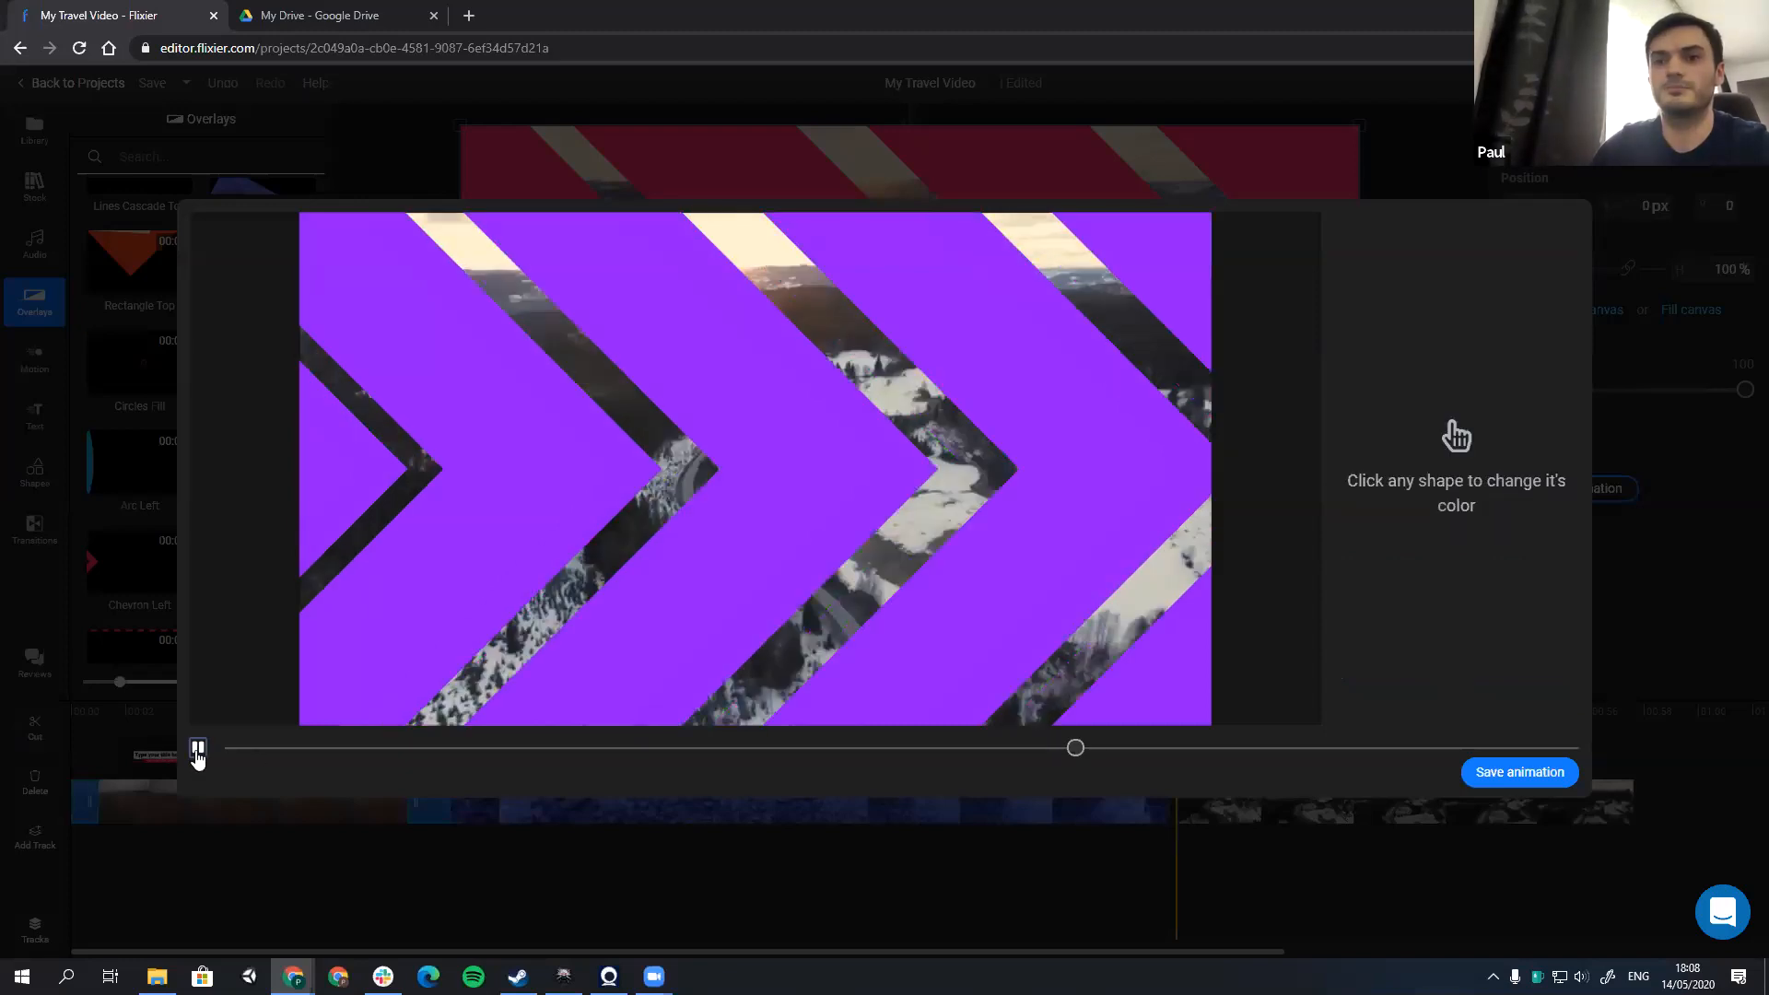
pyautogui.click(197, 751)
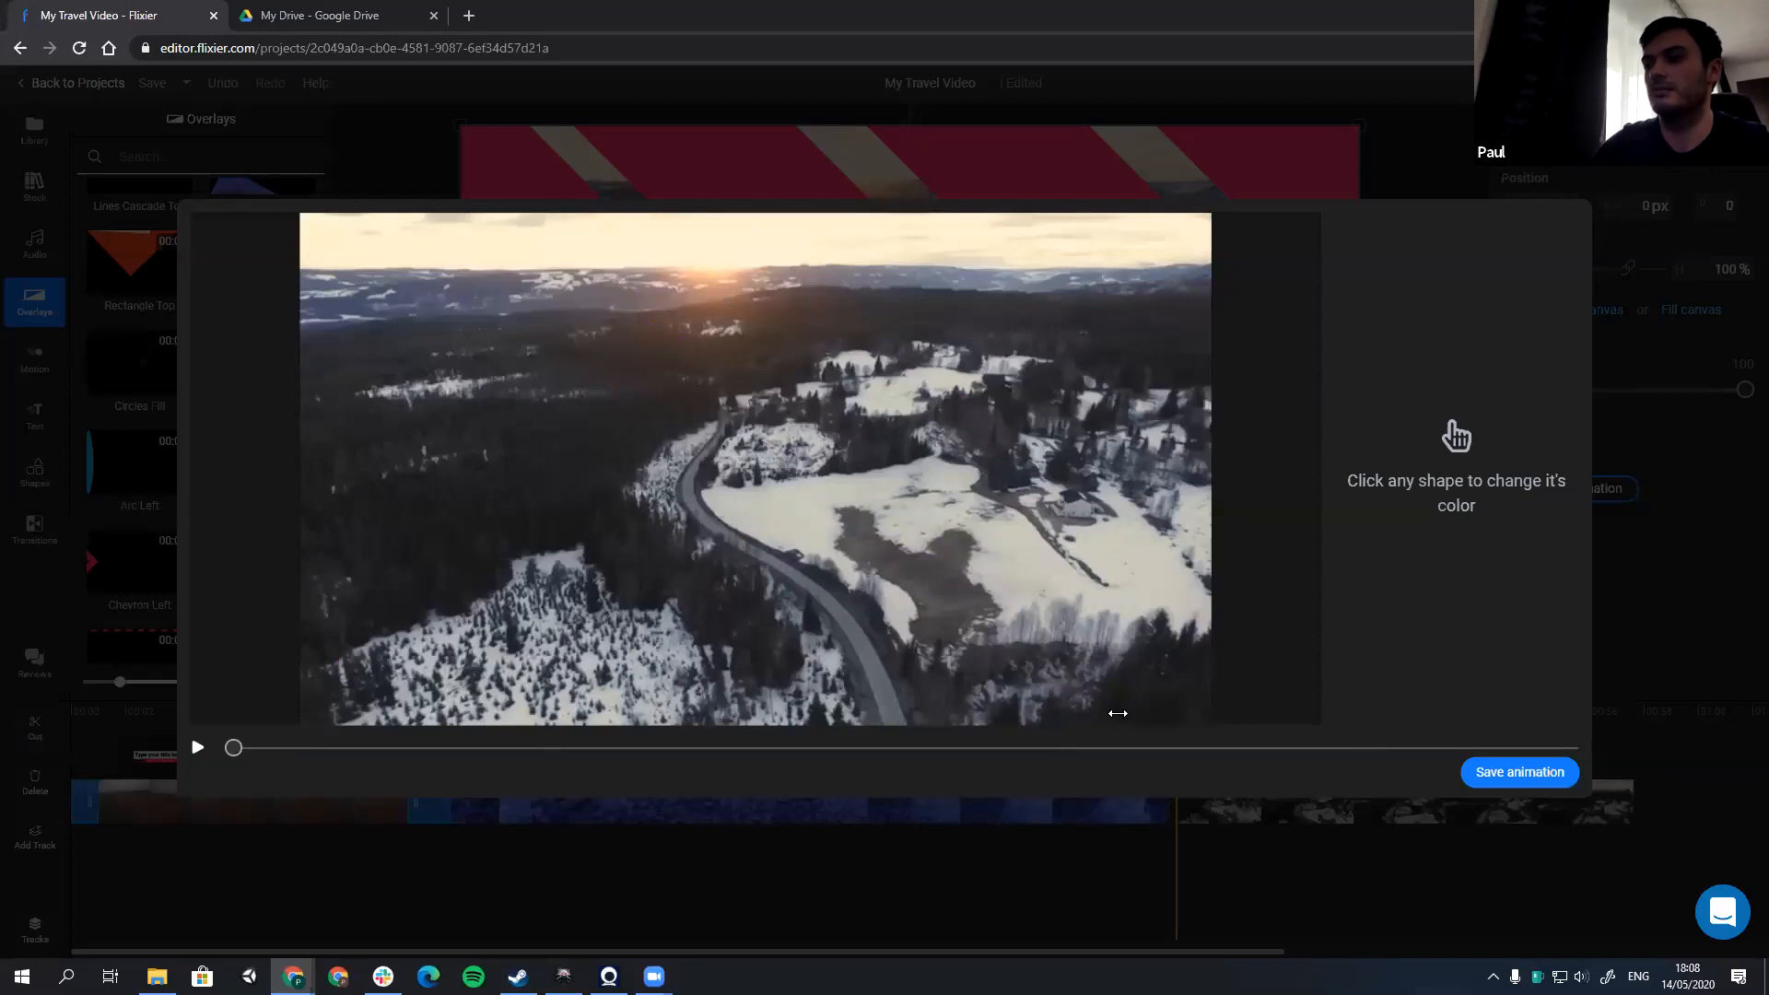
pyautogui.click(1116, 883)
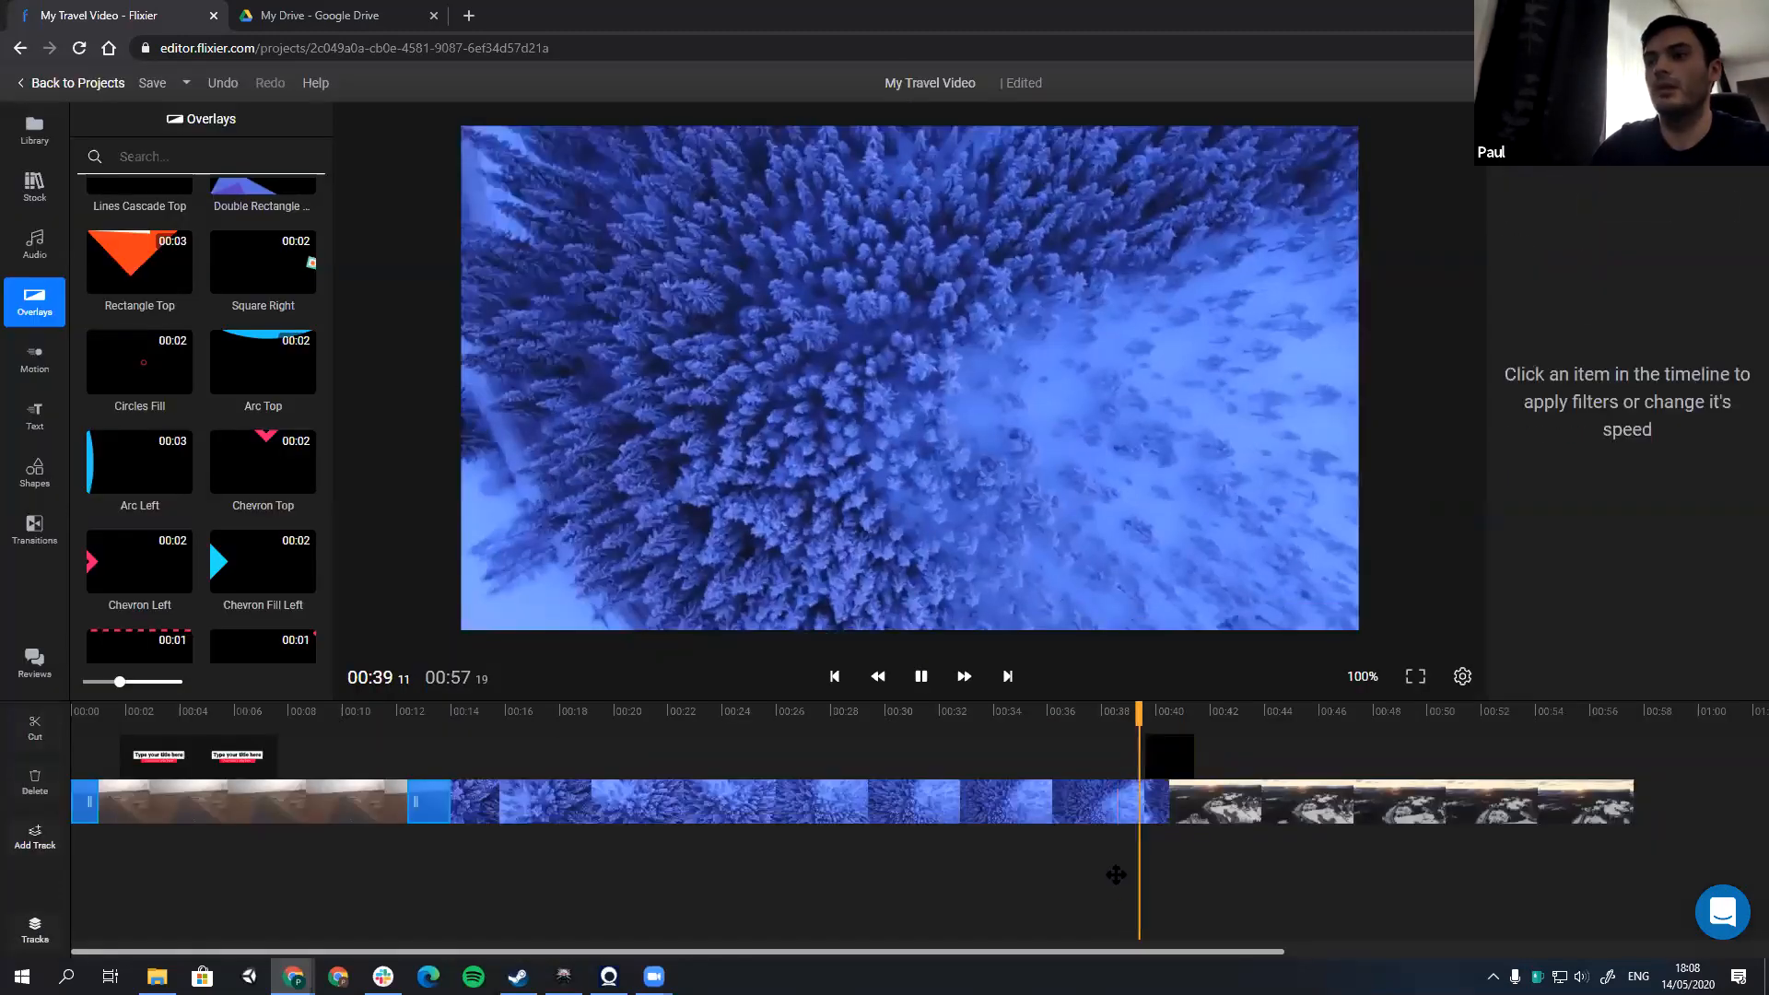
pyautogui.press('space')
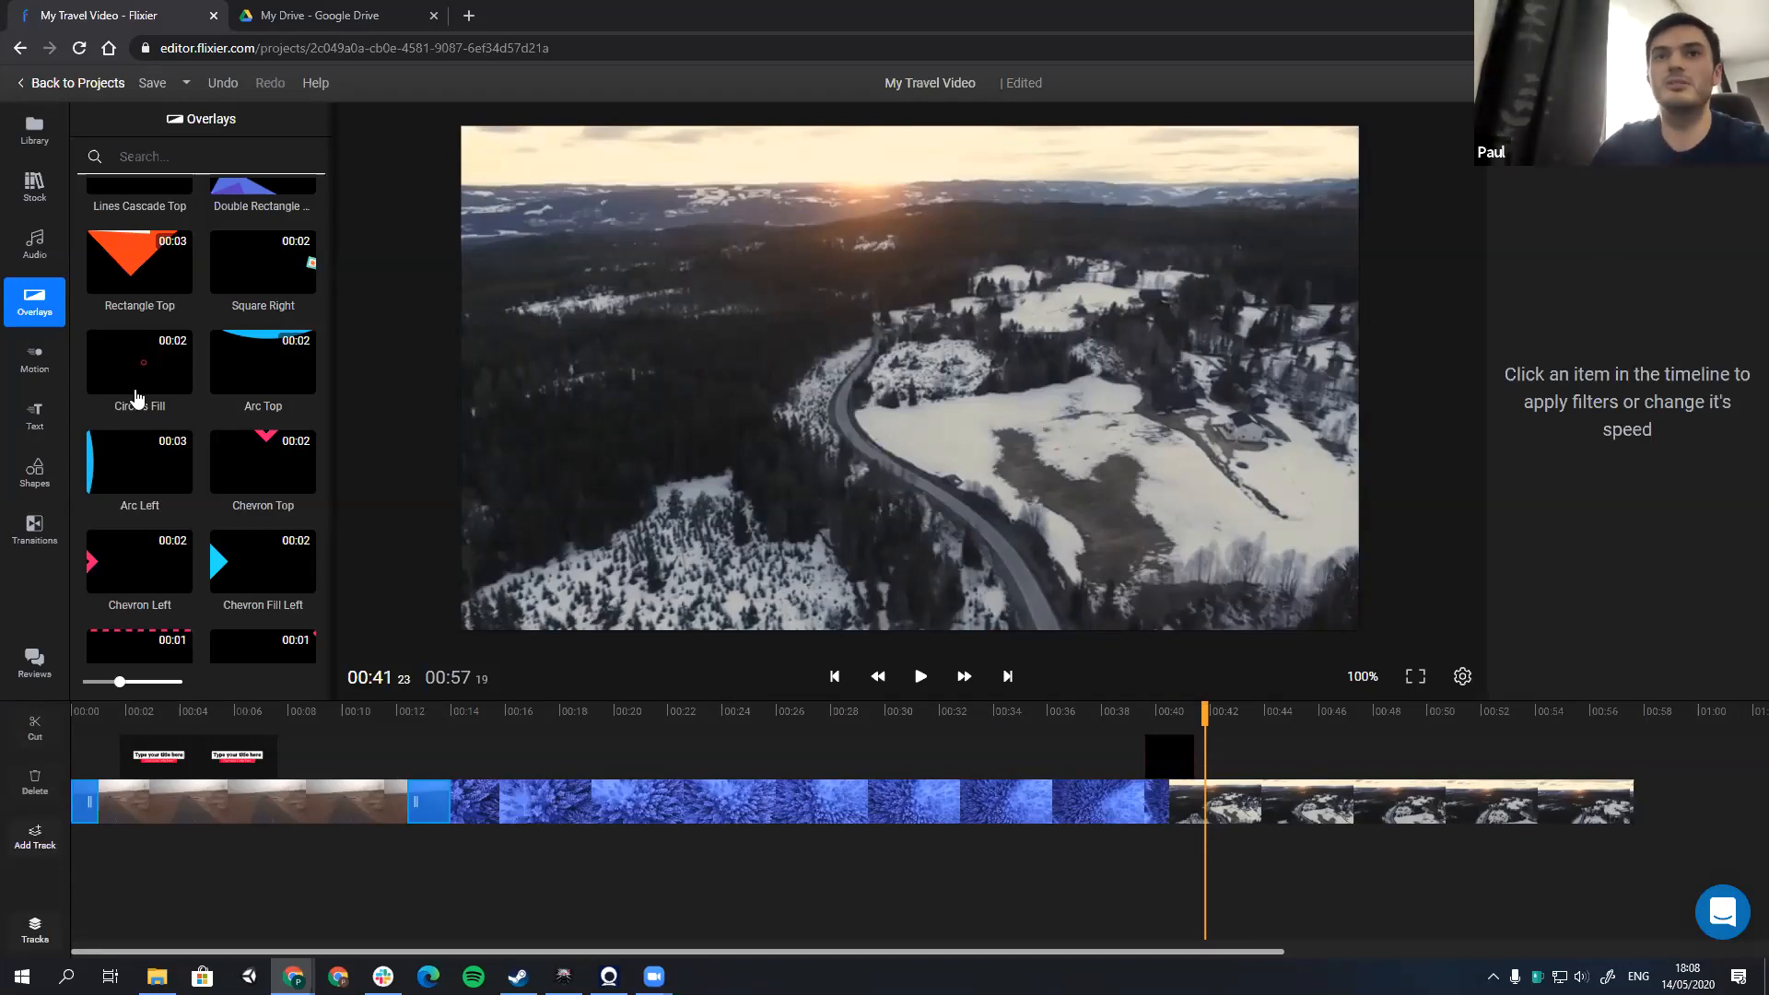
# Step: Add the Road view clip and the Aerial Shot forest clip from the library at 00:15:18, stacked on separate tracks above the main video
pyautogui.click(43, 140)
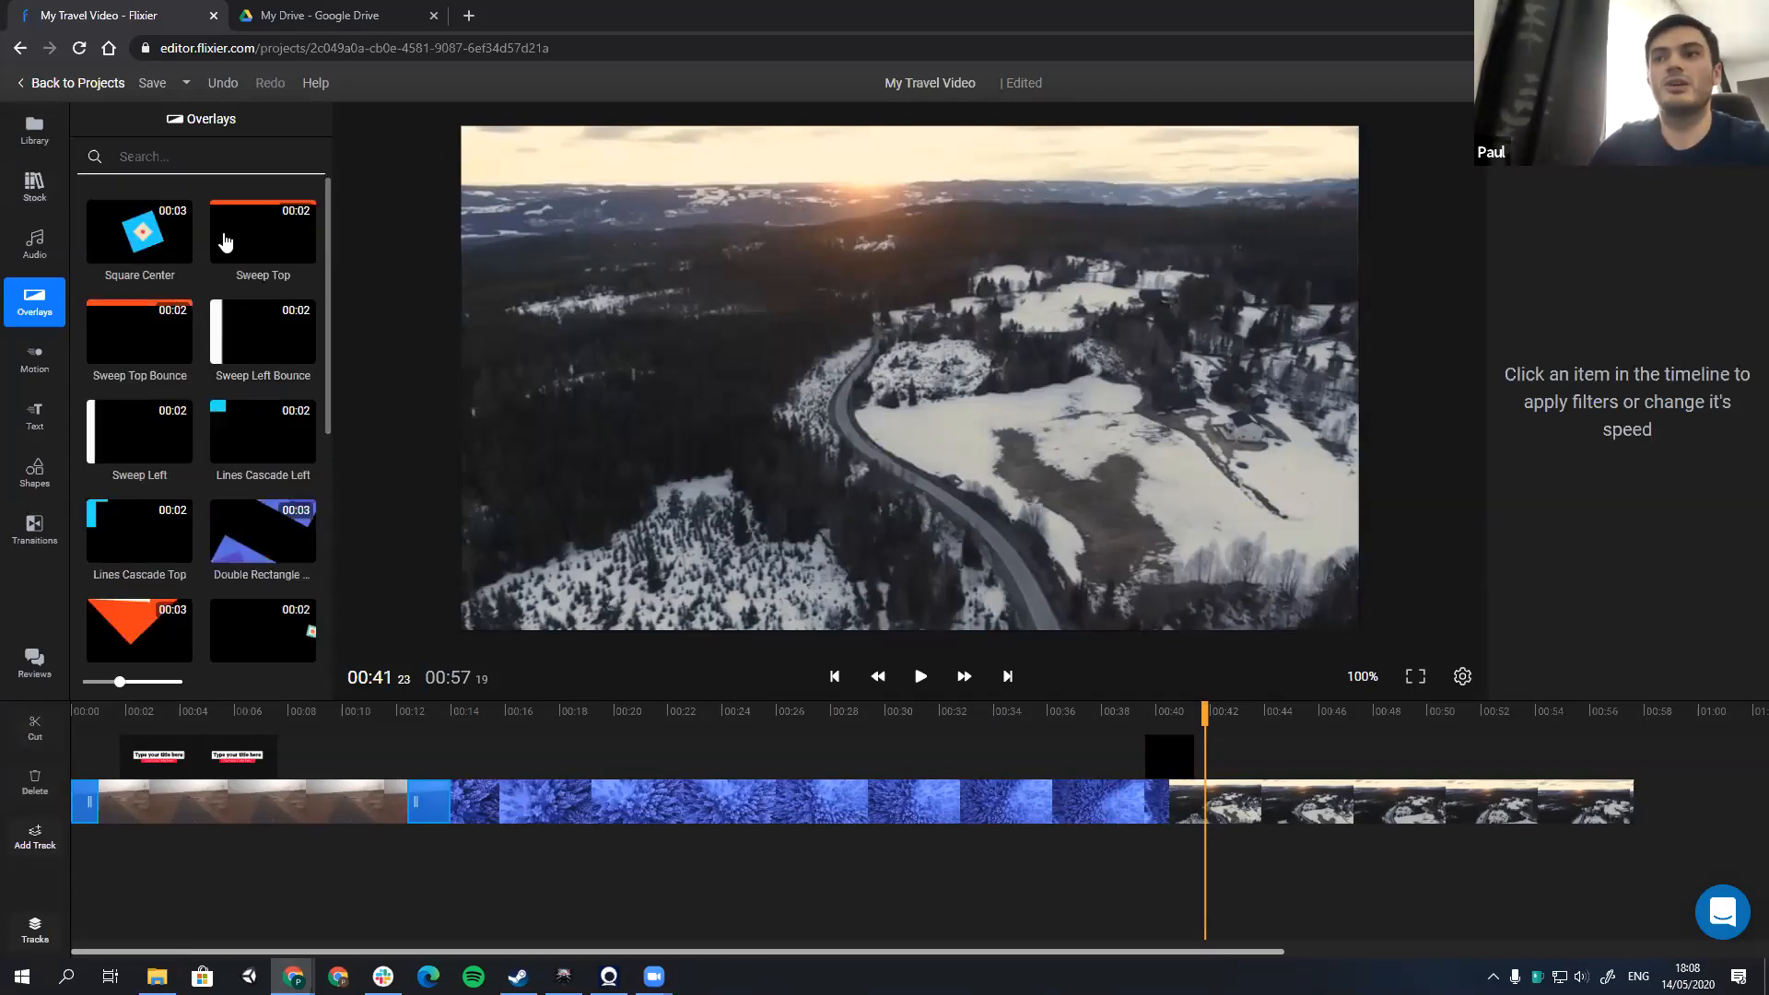
pyautogui.click(506, 711)
pyautogui.moveTo(508, 736); pyautogui.dragTo(495, 738)
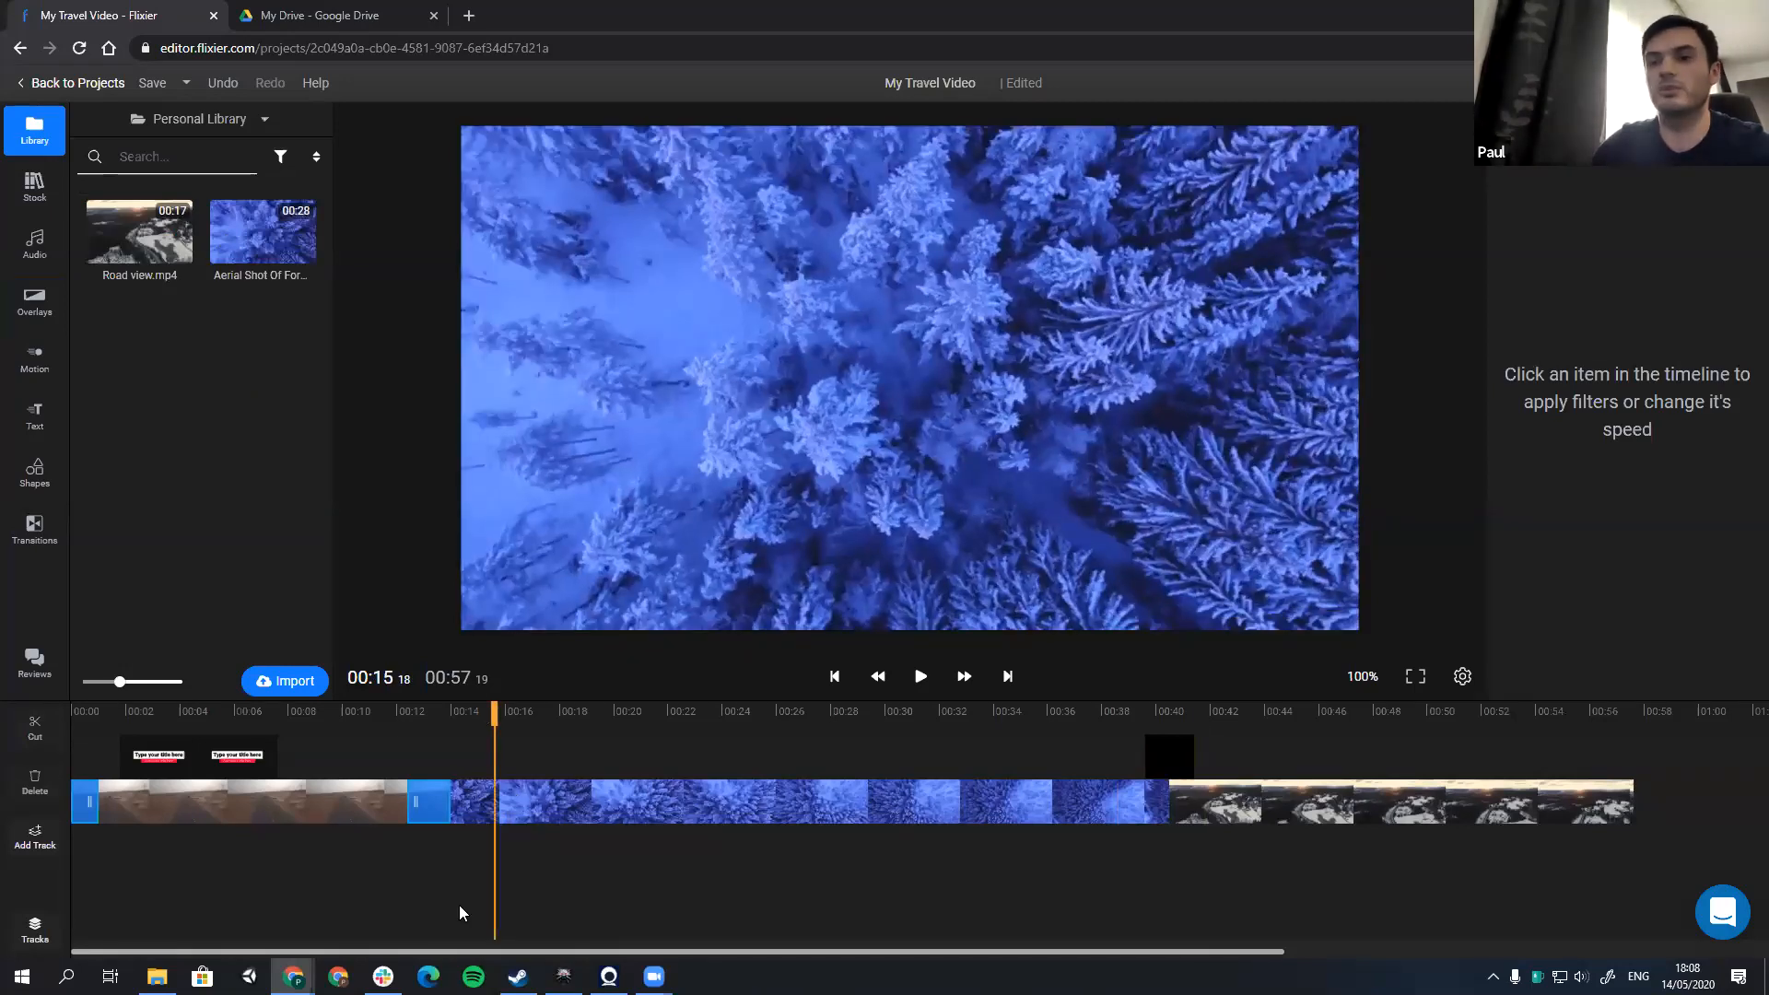
pyautogui.moveTo(147, 264); pyautogui.dragTo(527, 783)
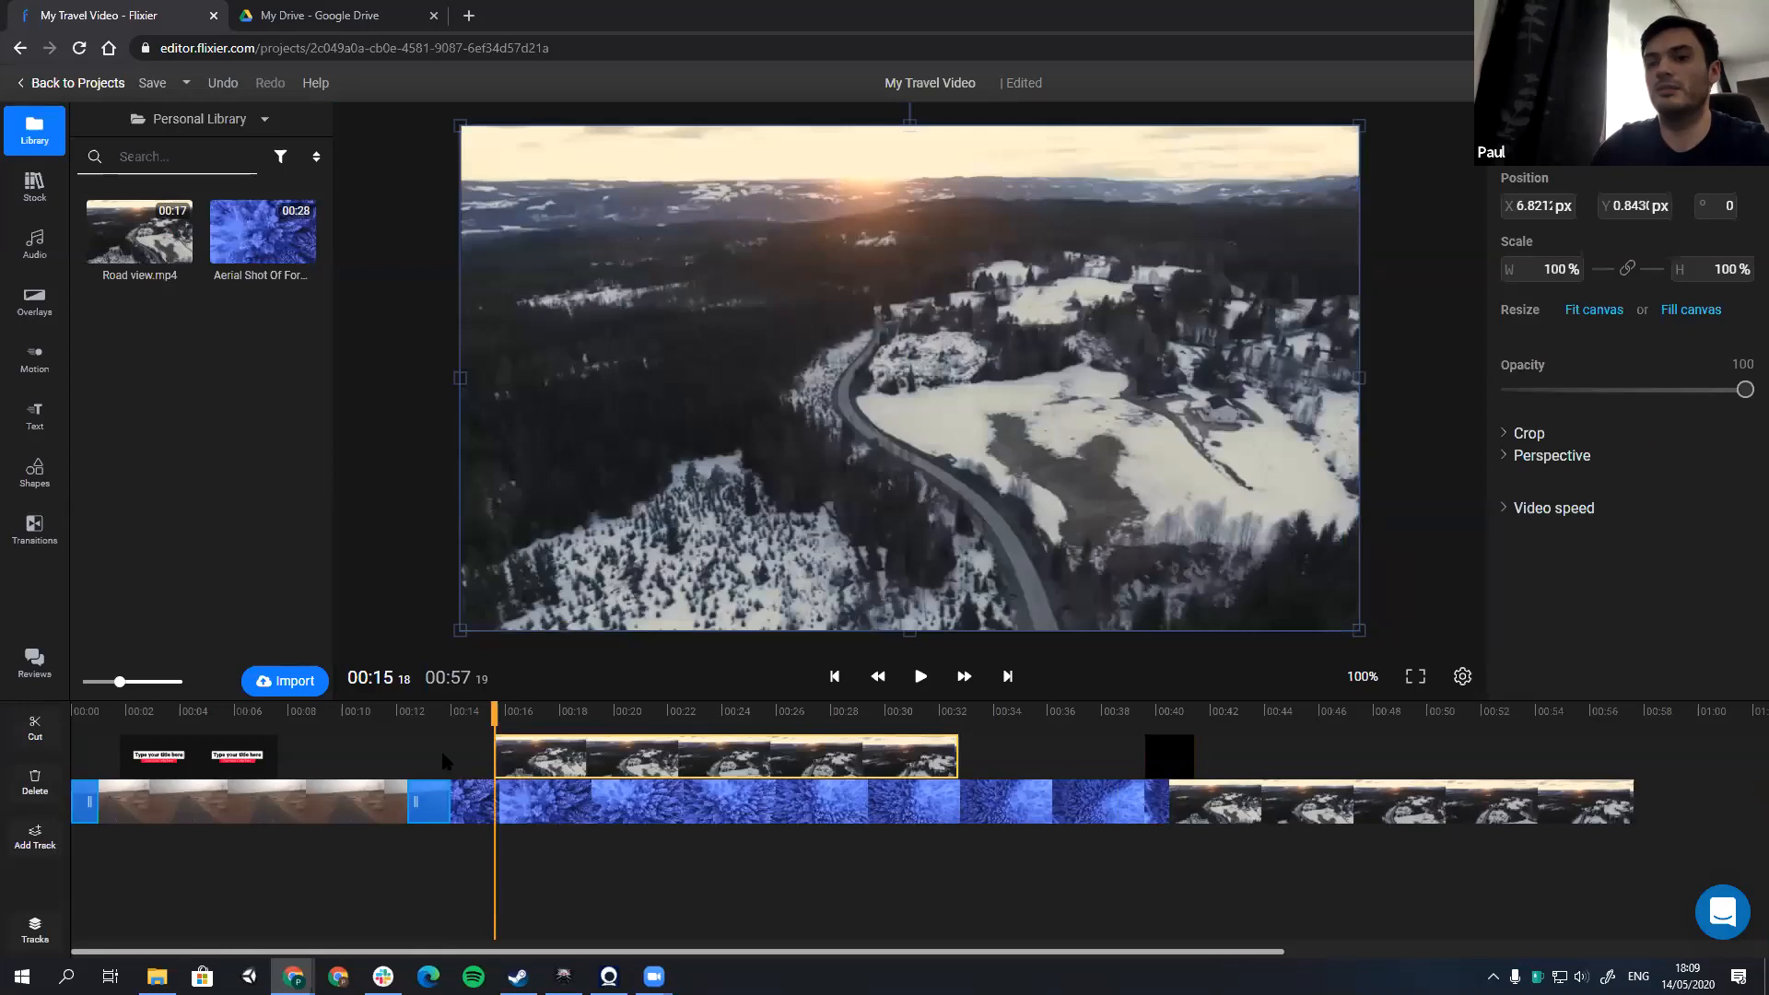
pyautogui.moveTo(263, 238); pyautogui.dragTo(898, 376)
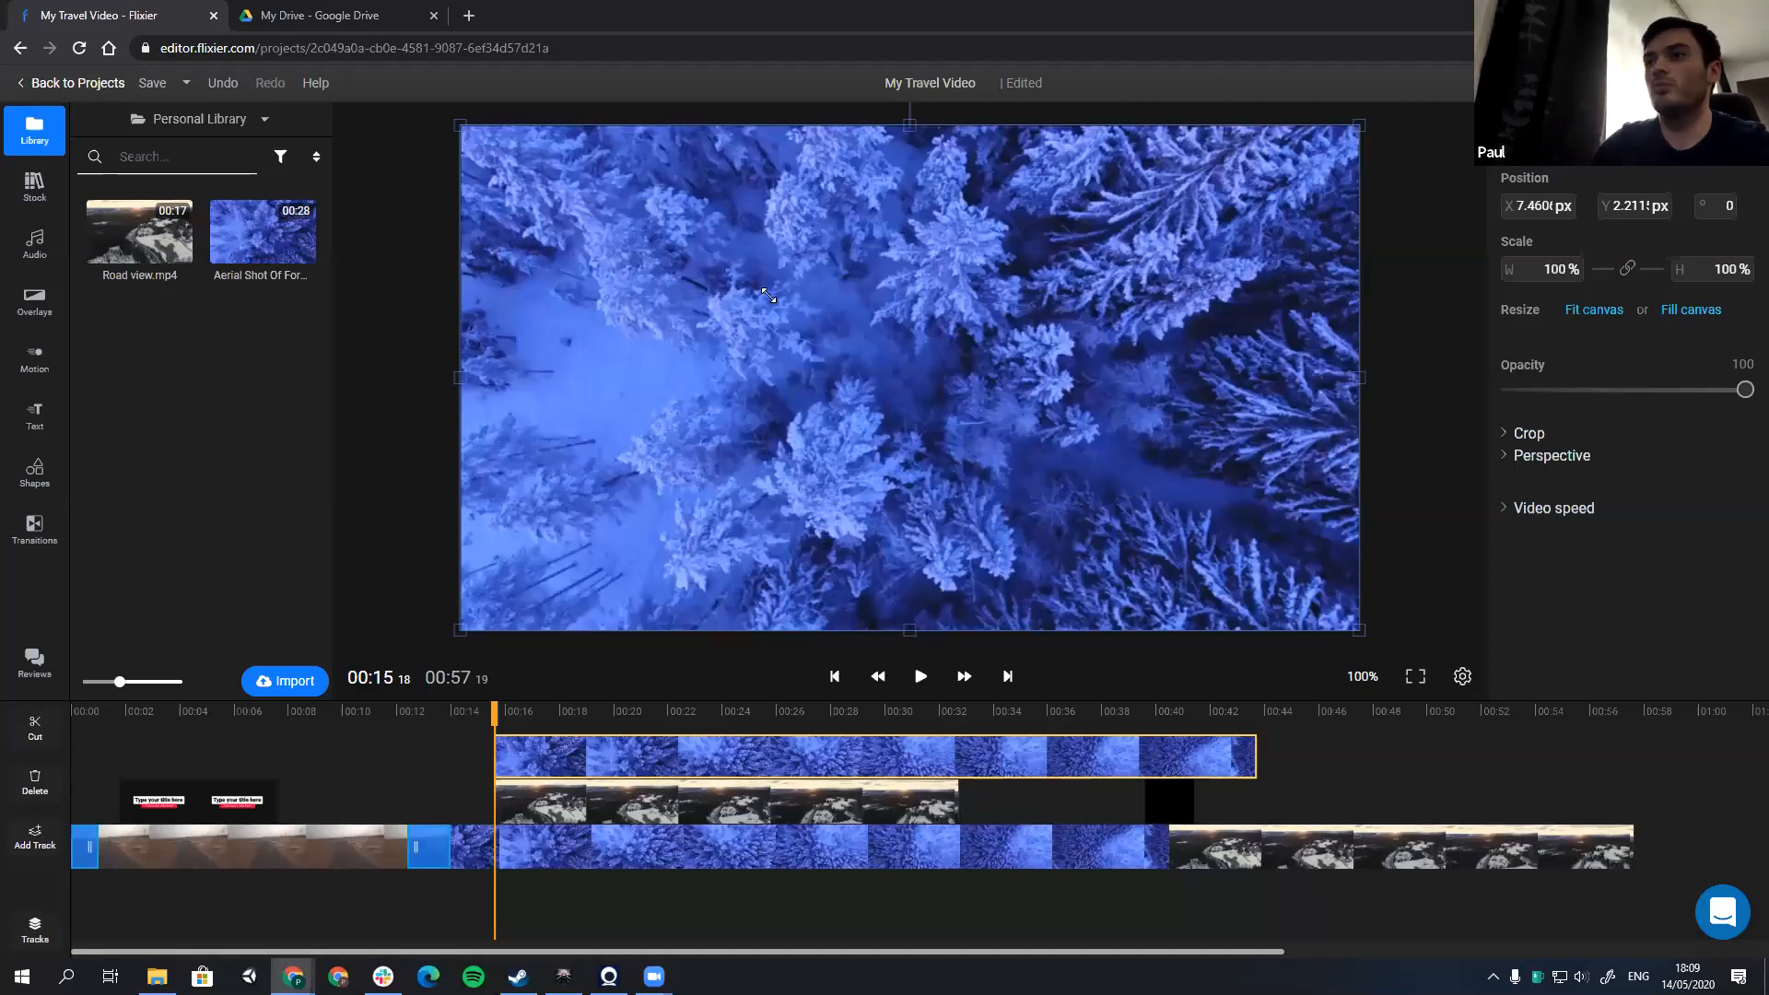
# Step: Scale the two stacked clips to 49.8%, placing the forest in the frame's lower-right quarter and Road view in the lower-left quarter
pyautogui.moveTo(877, 422); pyautogui.dragTo(910, 378)
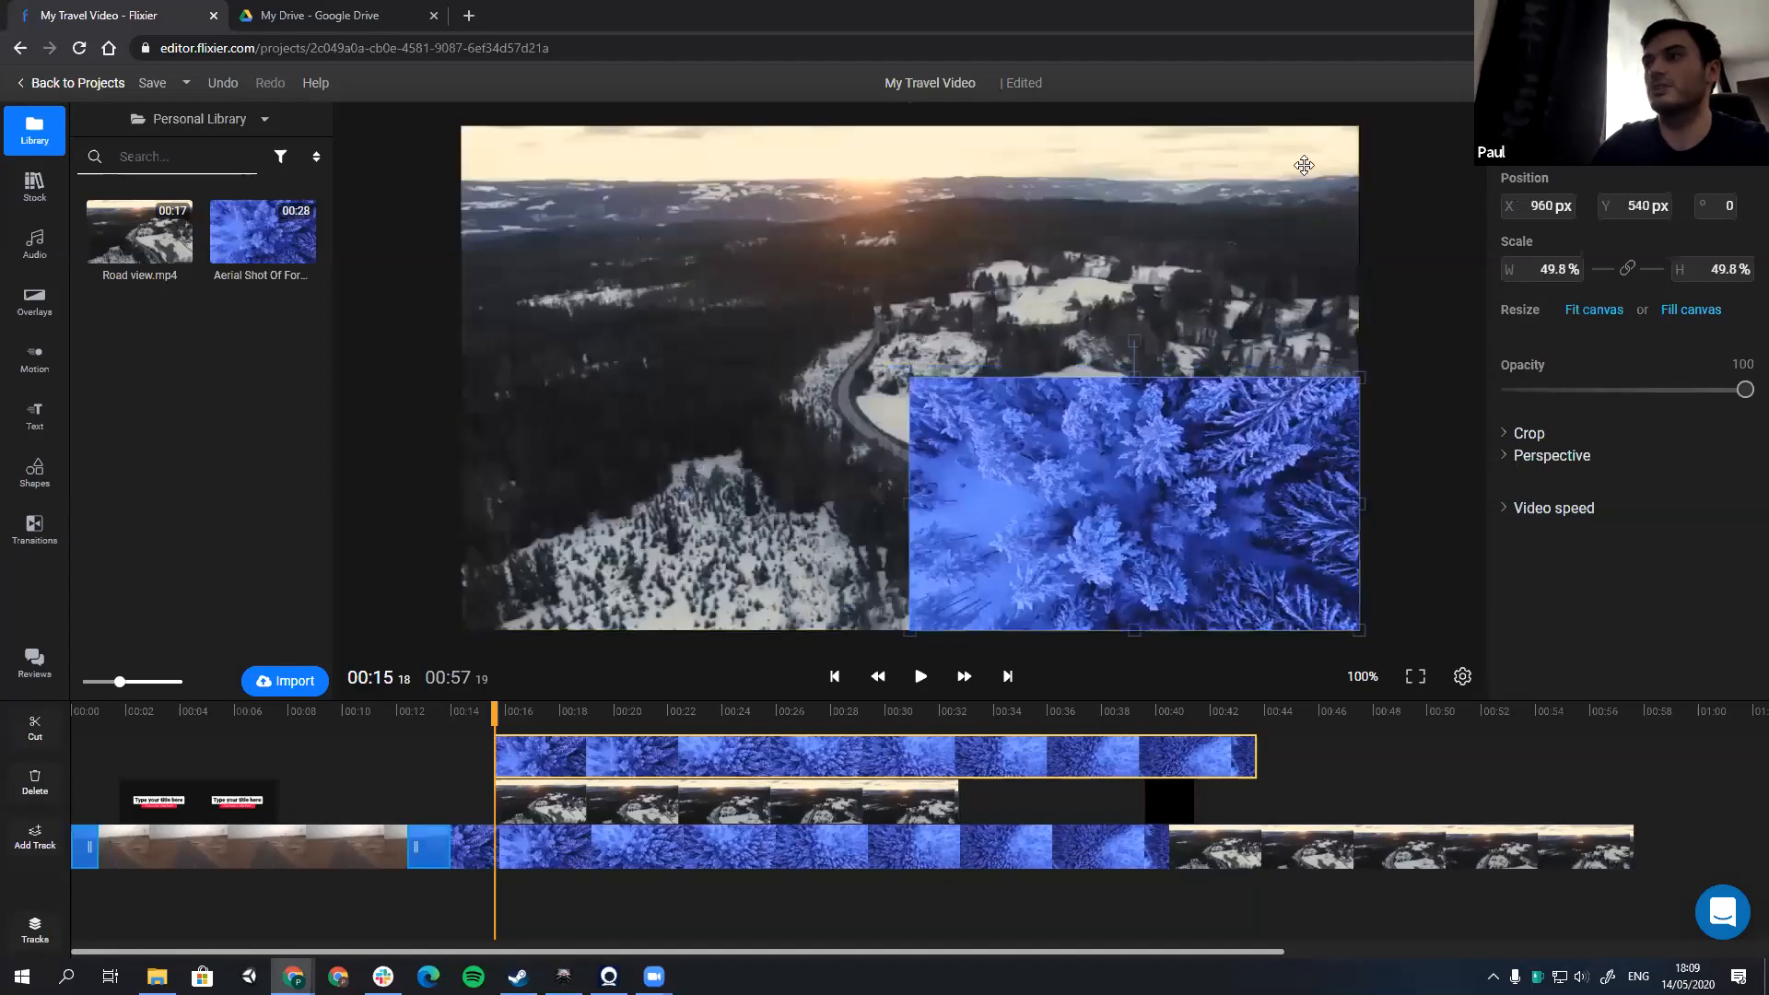
pyautogui.click(1350, 129)
pyautogui.moveTo(1358, 126); pyautogui.dragTo(910, 377)
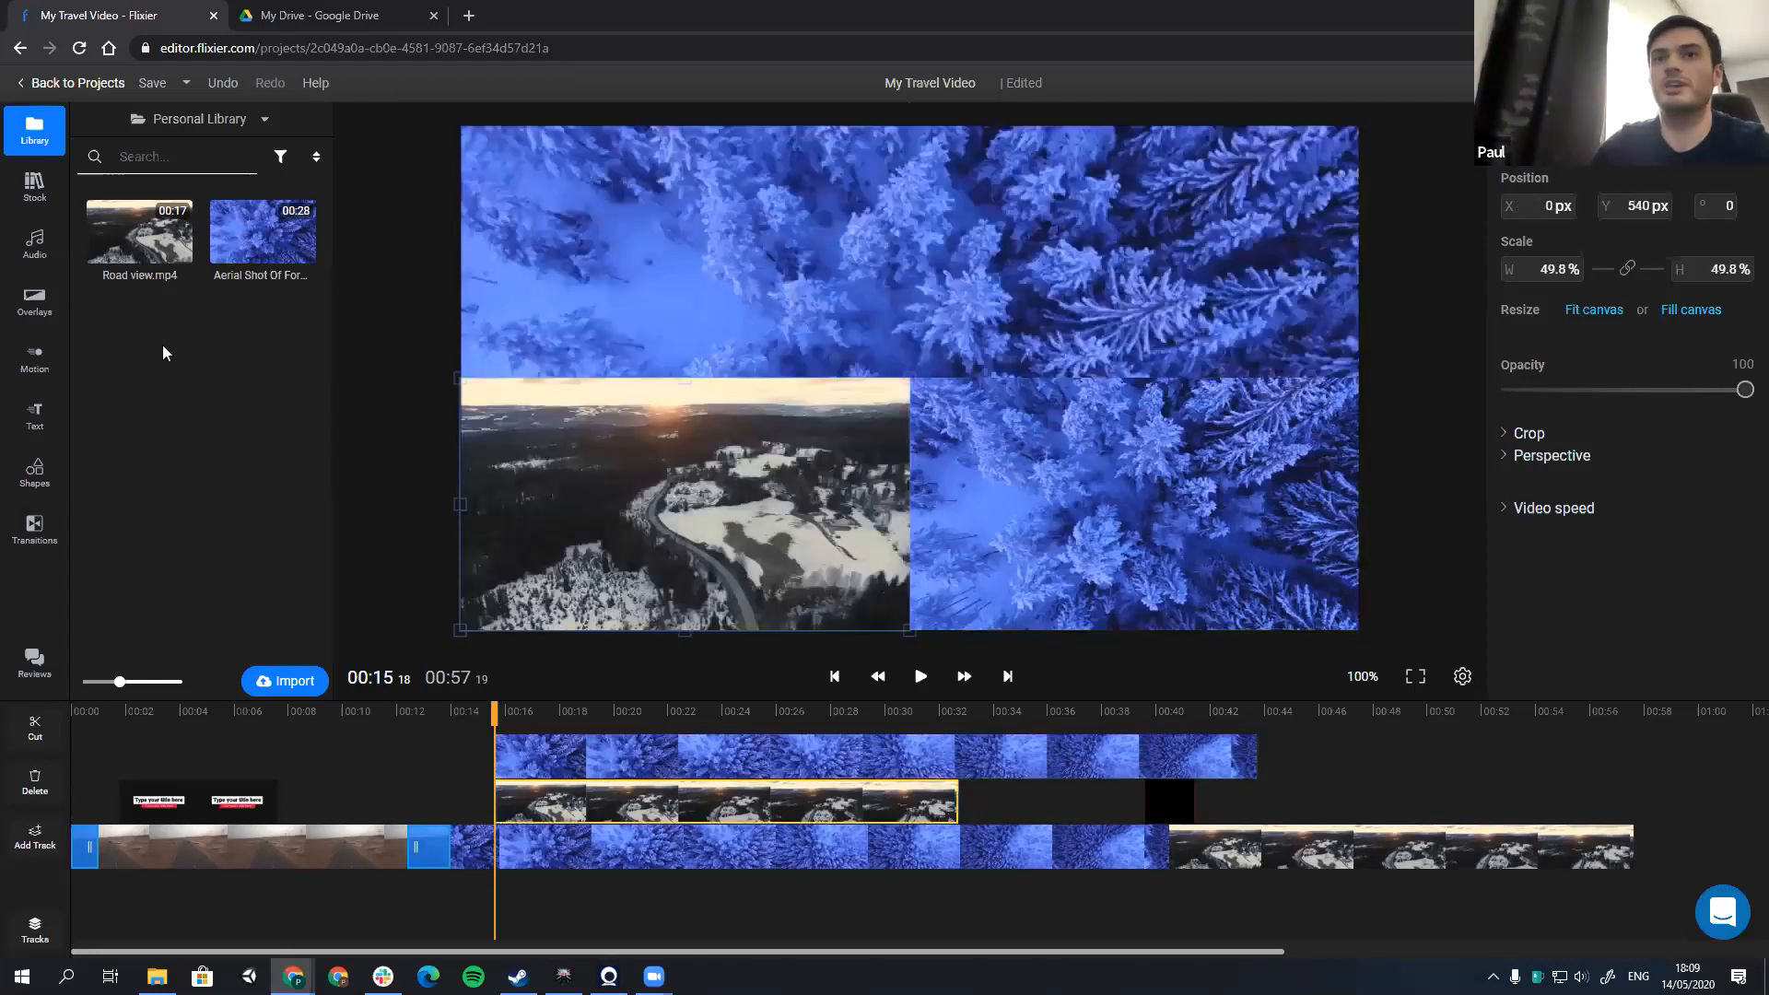
# Step: Search the Pexels stock library for "nature" and add the one-minute sandy beach clip on a new track at 00:15:18
pyautogui.click(34, 188)
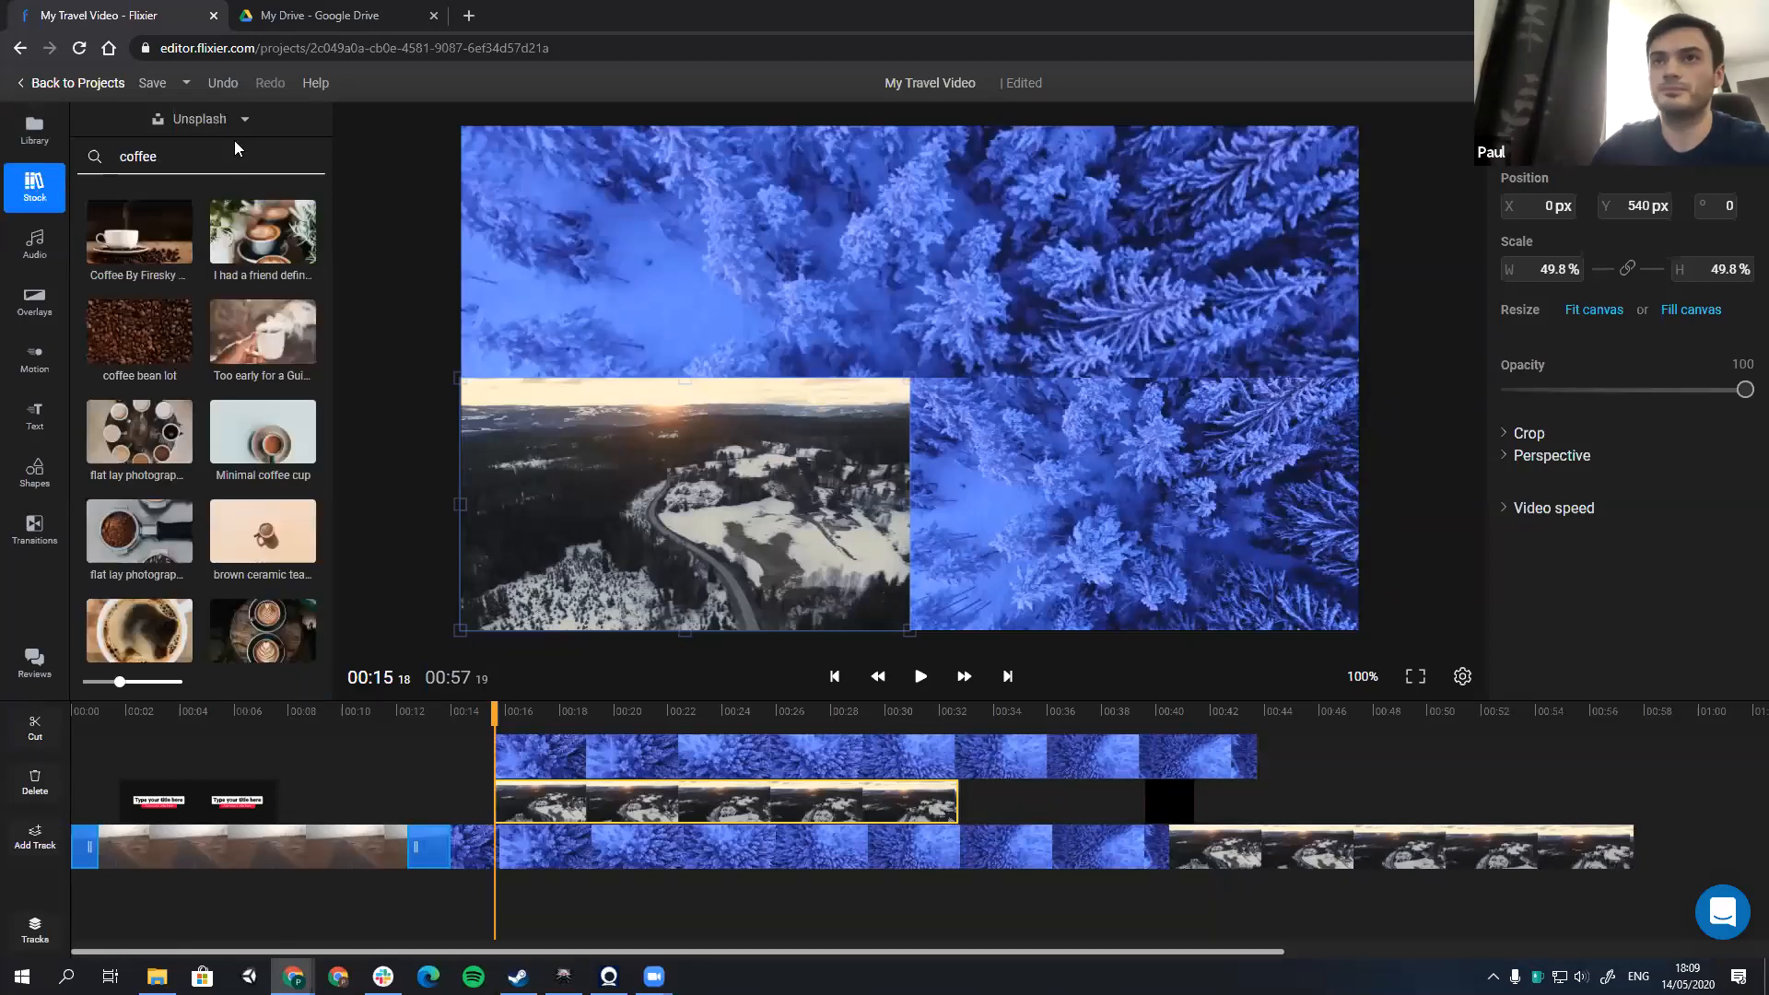
pyautogui.click(221, 121)
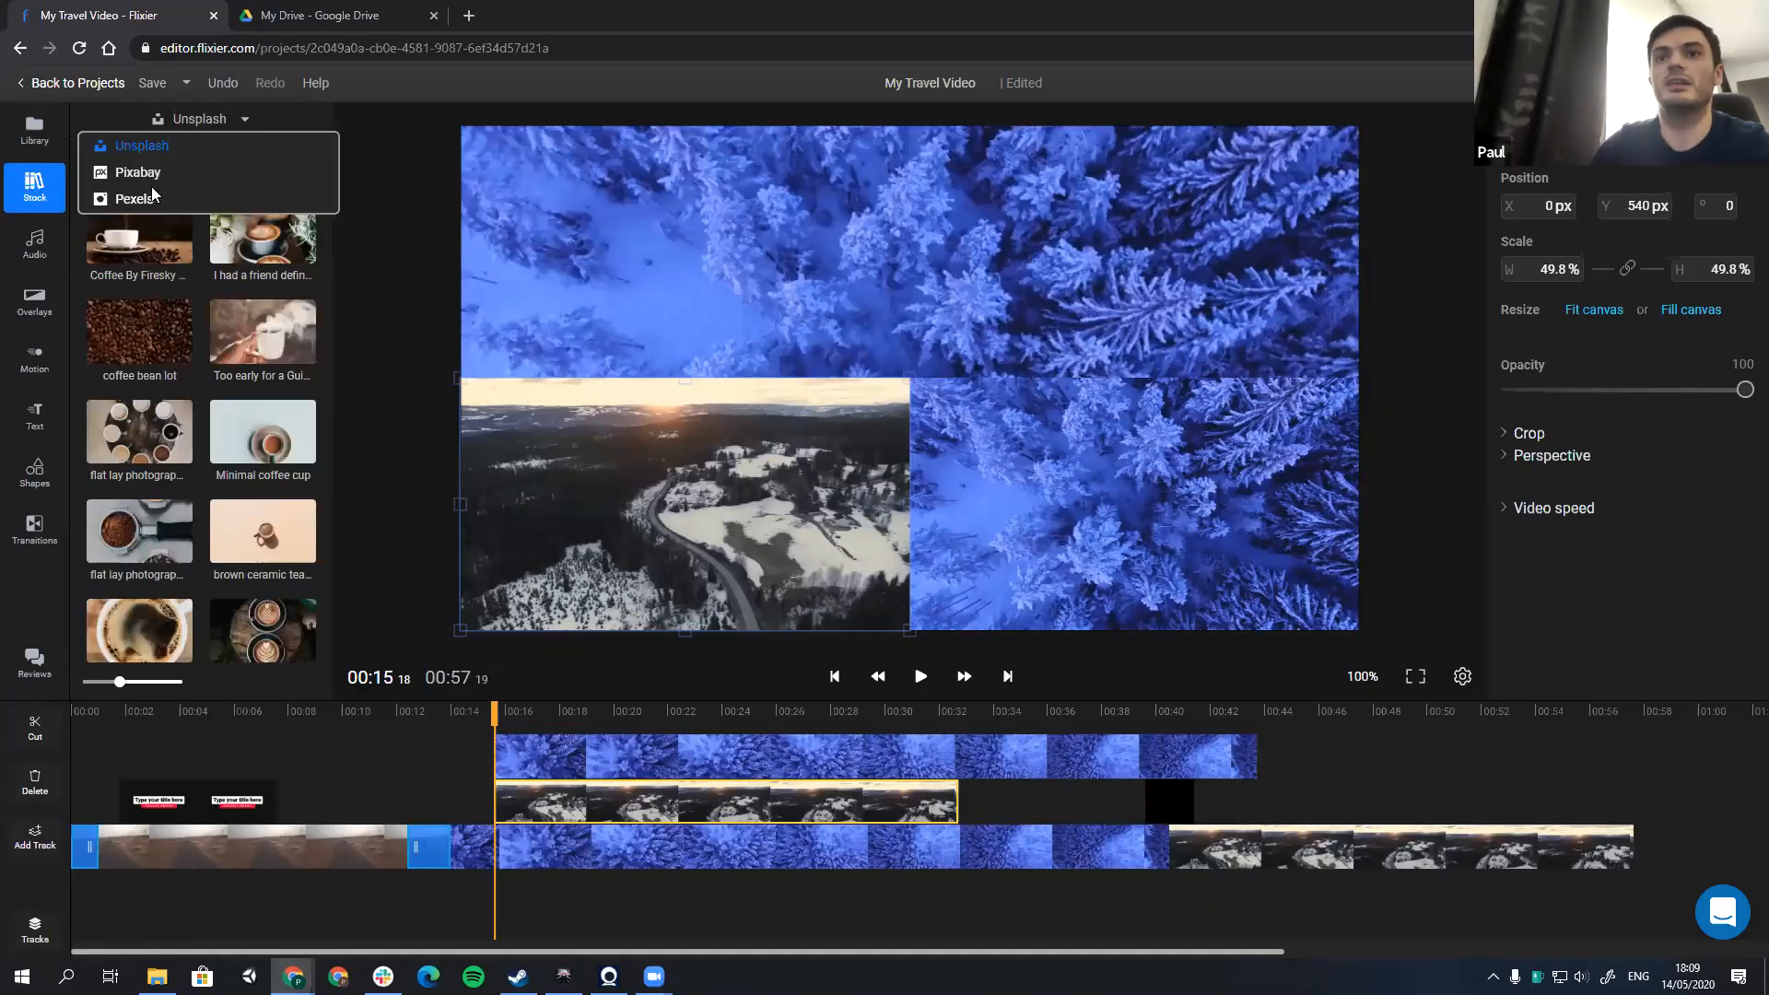
pyautogui.click(134, 199)
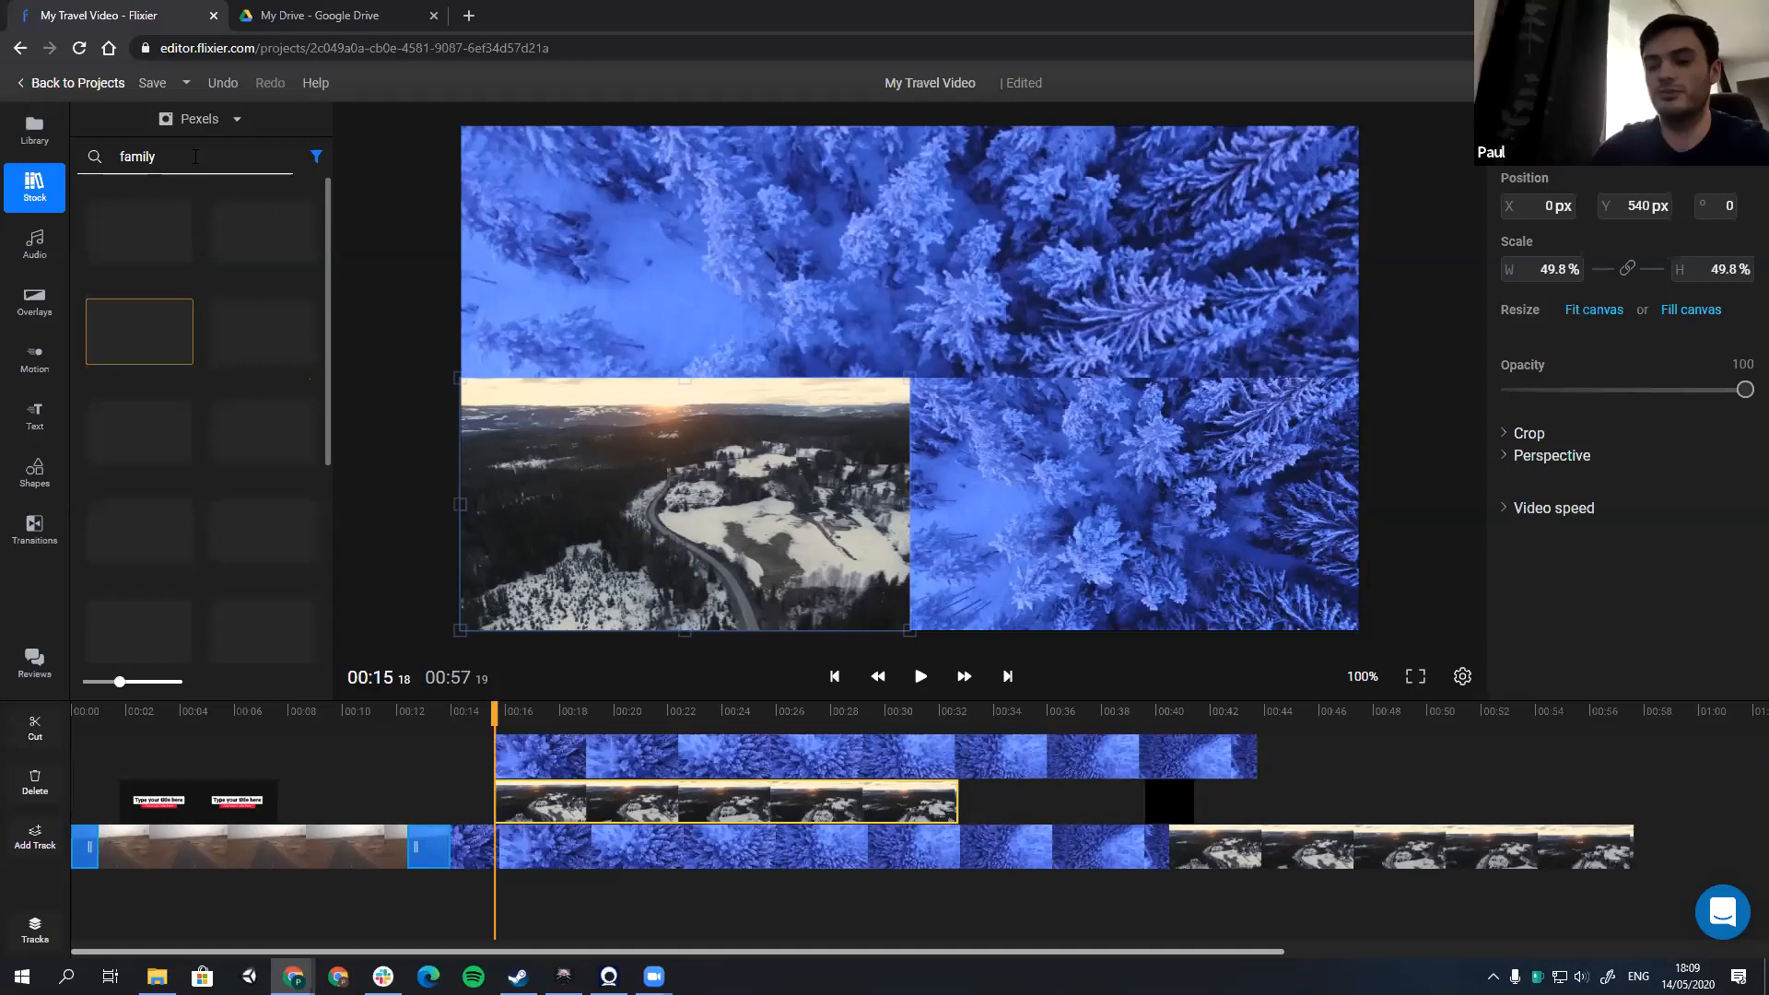
pyautogui.click(195, 156)
pyautogui.write('nature')
pyautogui.press('Return')
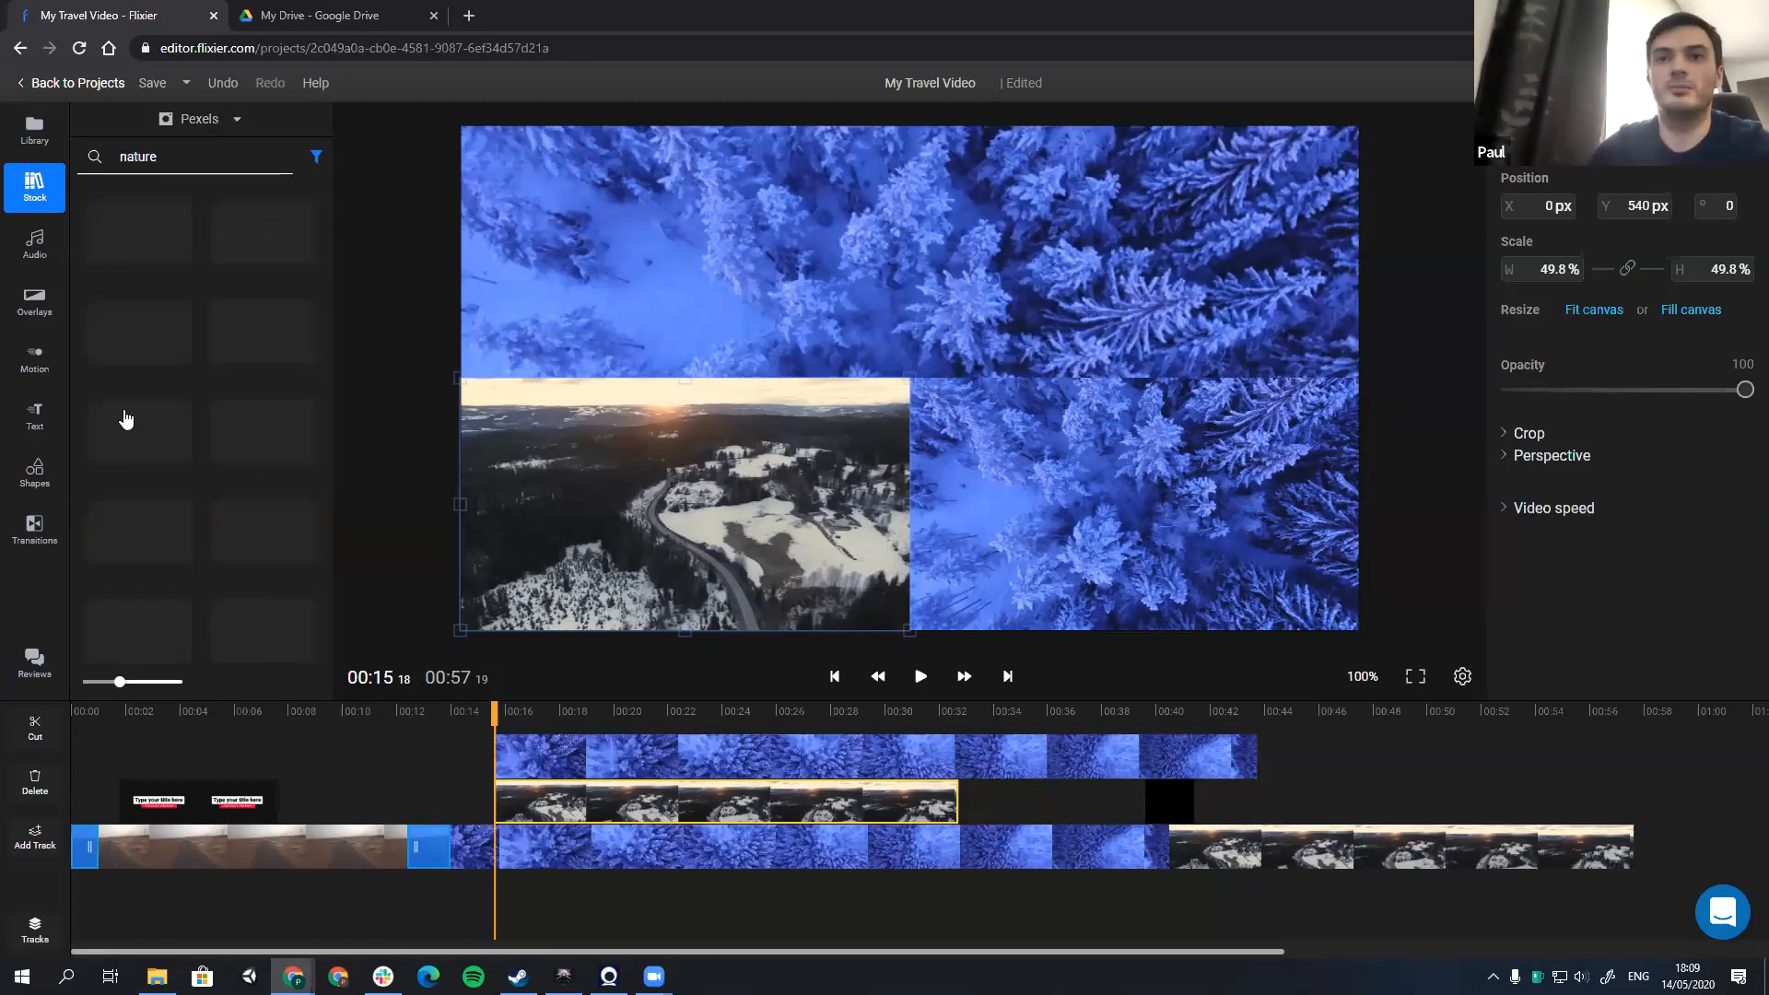
pyautogui.scroll(-2, 127, 418)
pyautogui.moveTo(126, 421); pyautogui.dragTo(469, 157)
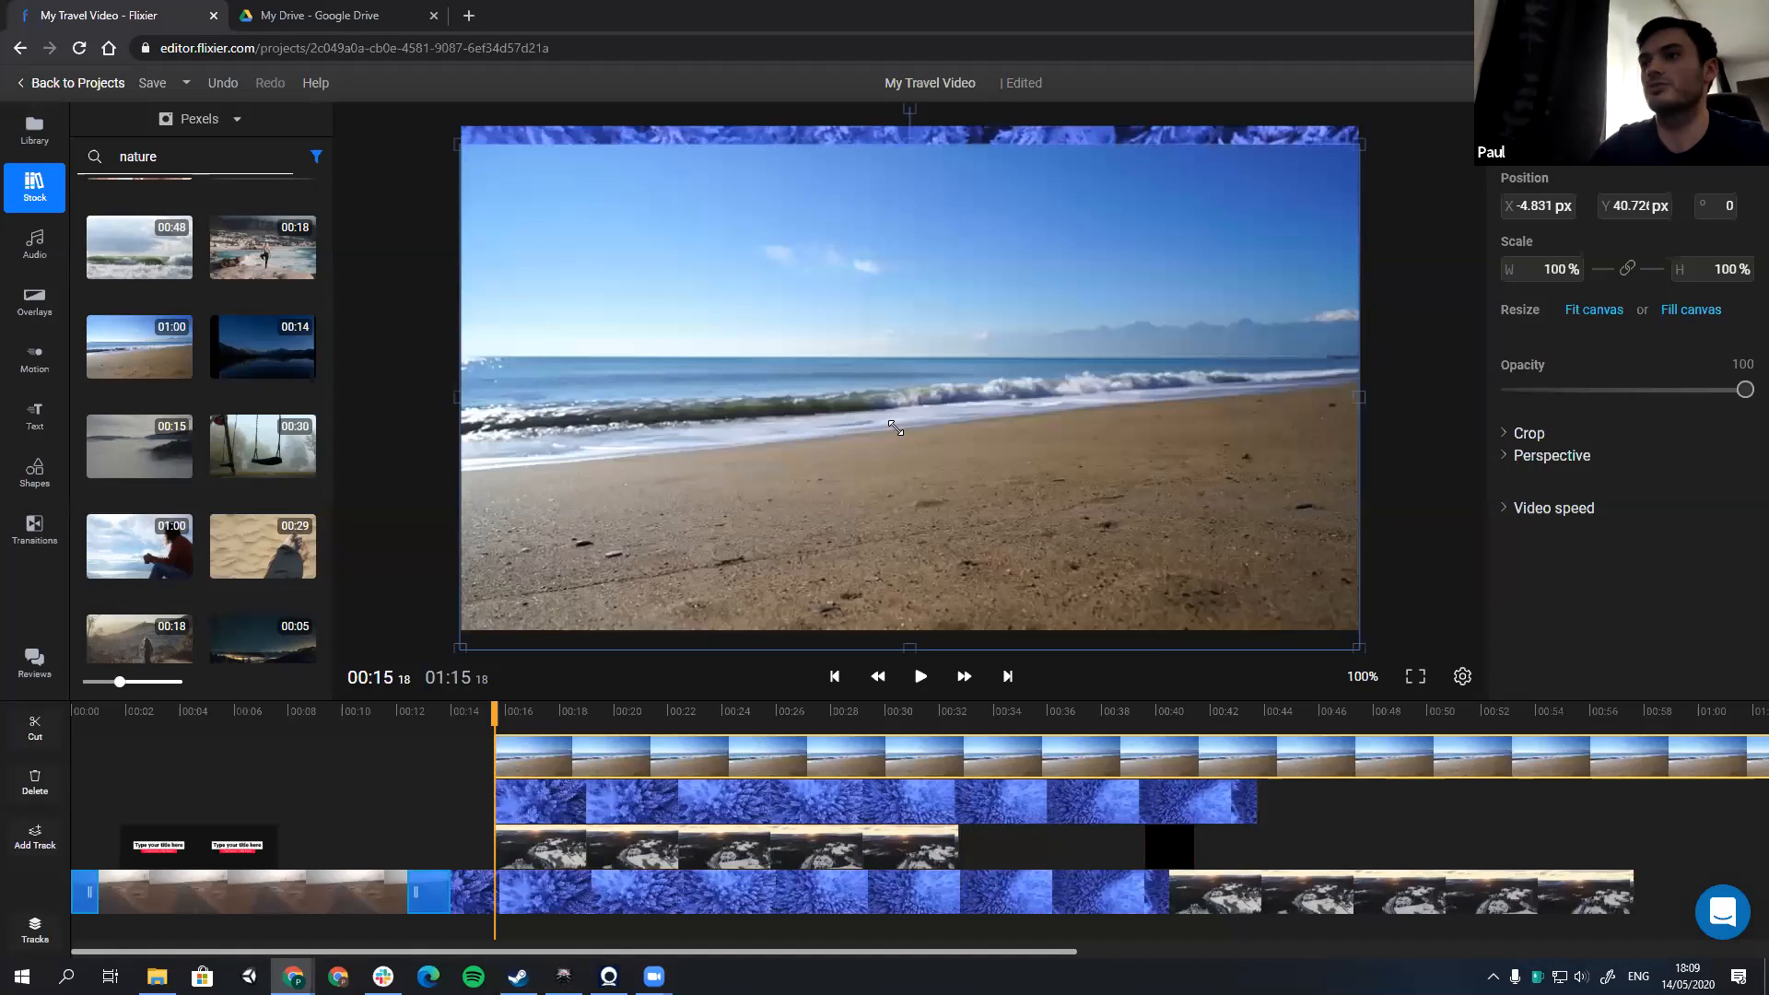
# Step: Scale the beach clip to 50%, fit it into the frame's upper-right quarter and play the four-way split screen
pyautogui.moveTo(896, 428); pyautogui.dragTo(882, 417)
pyautogui.moveTo(1096, 414); pyautogui.dragTo(1149, 301)
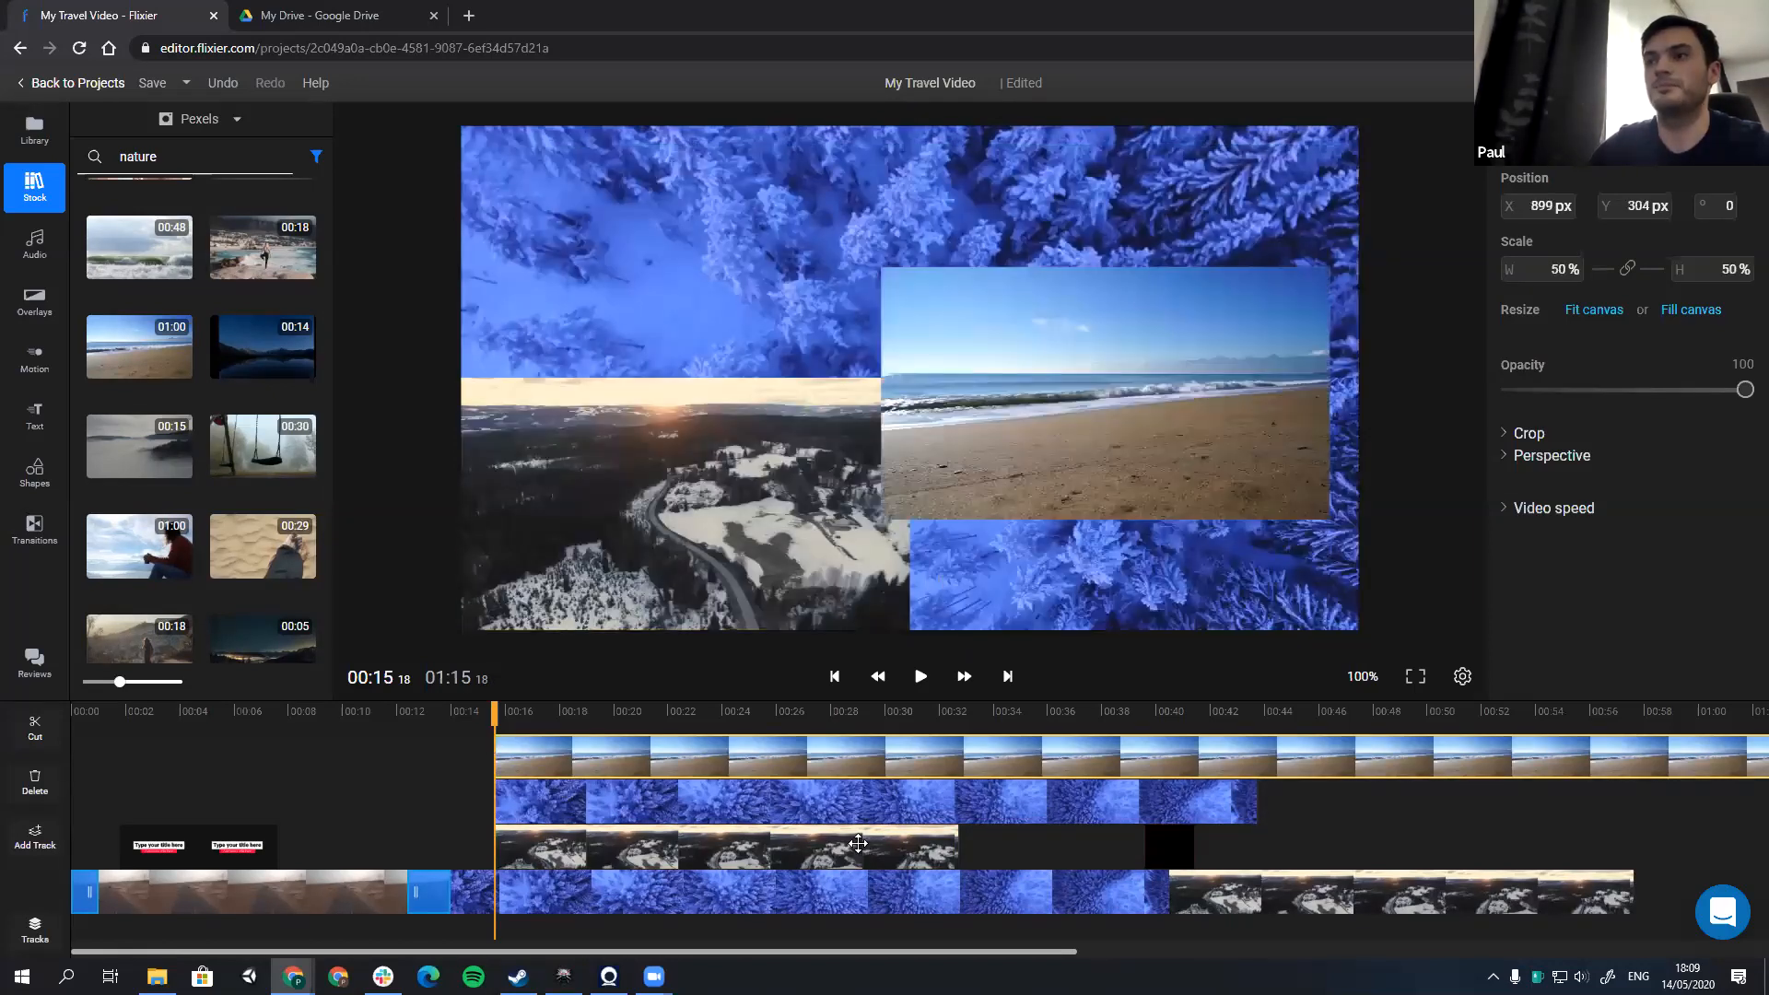
pyautogui.press('space')
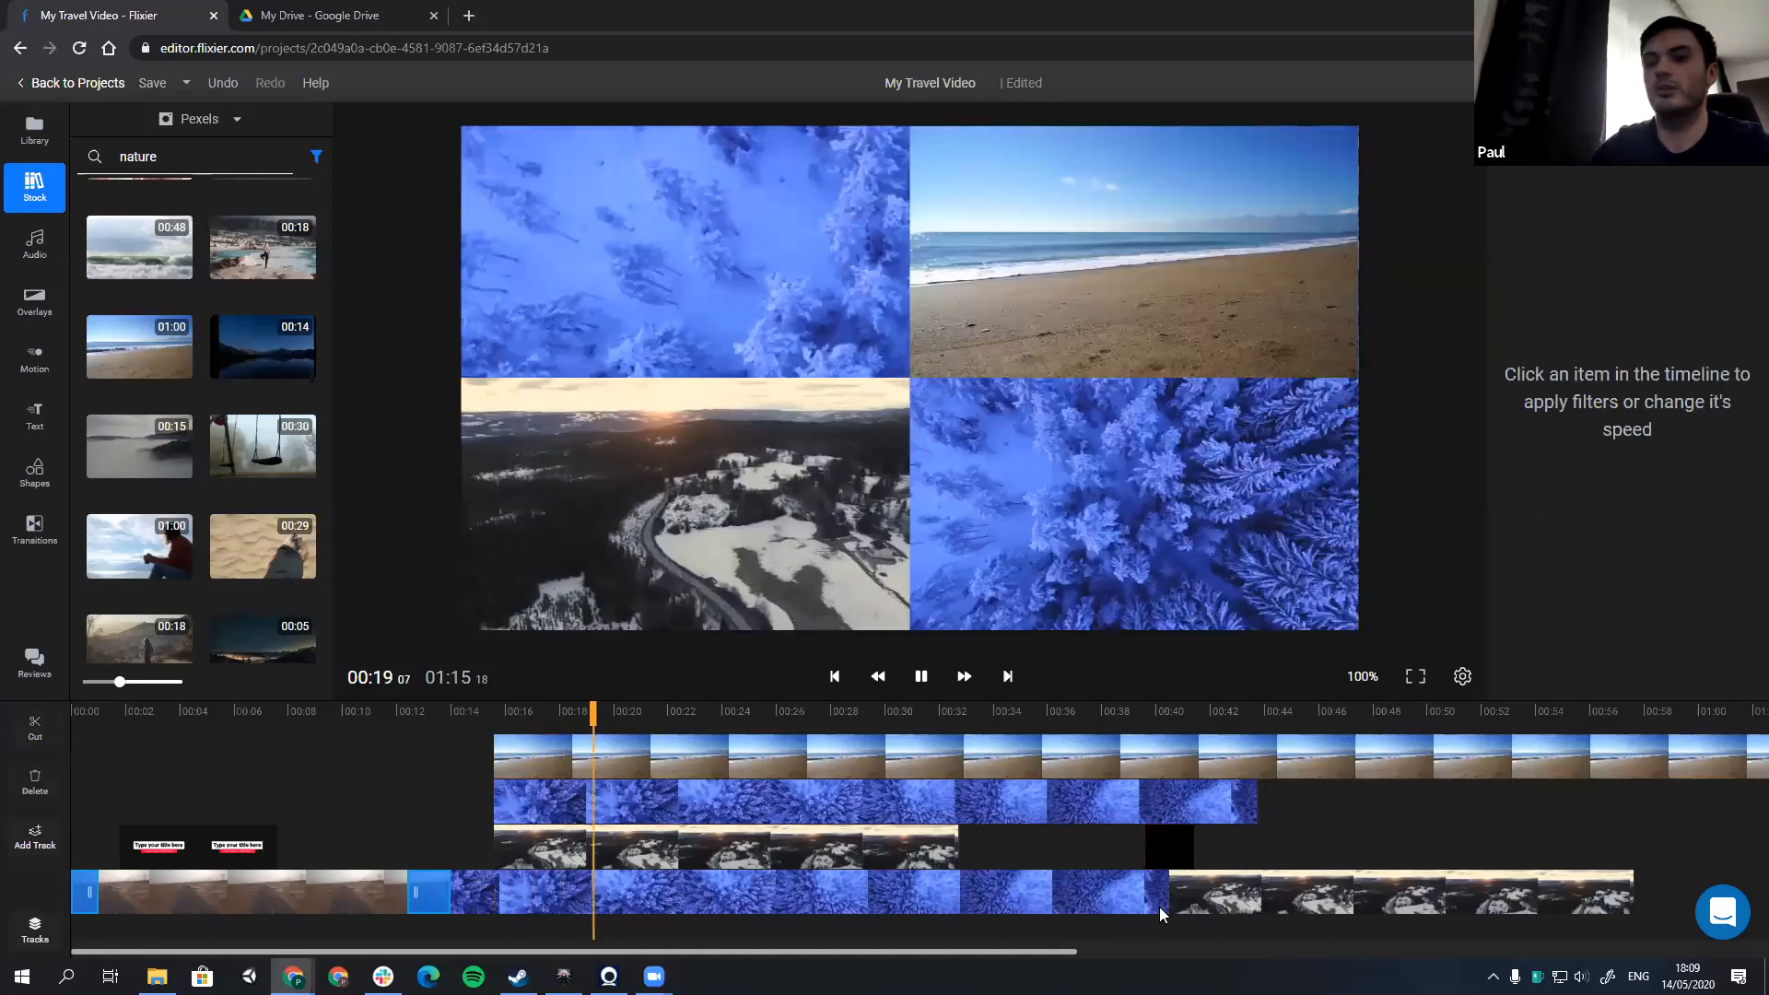
pyautogui.press('space')
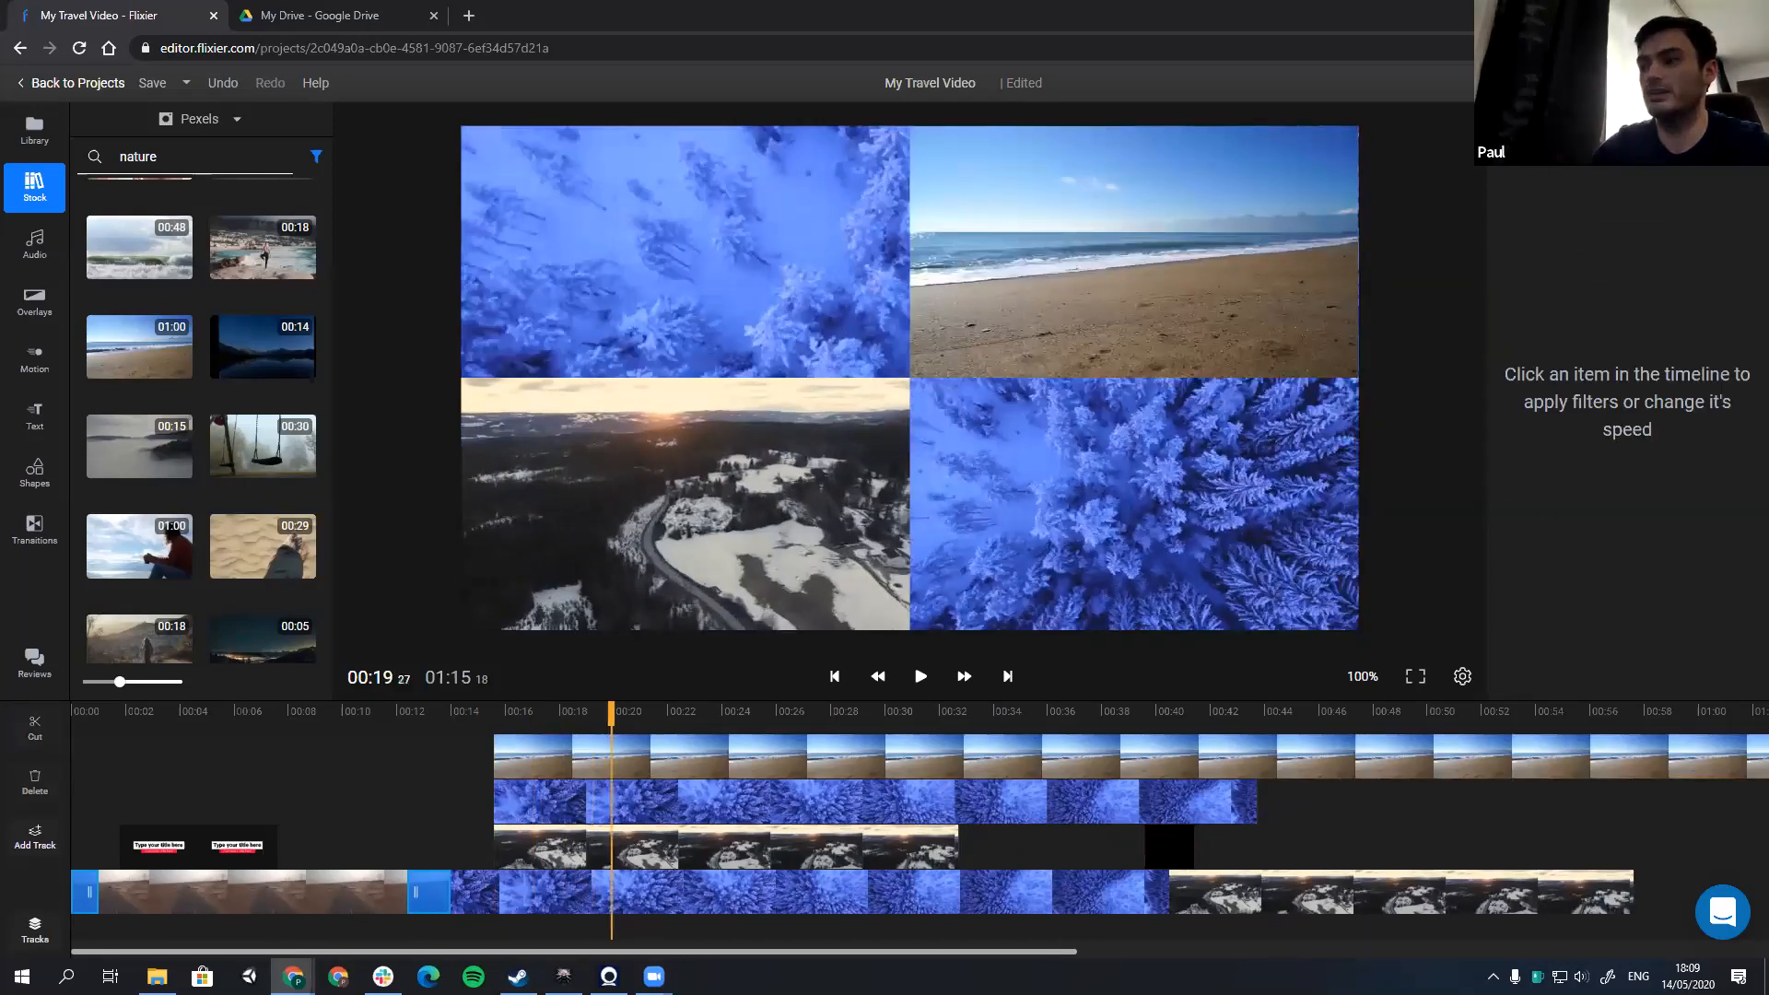
# Step: Trim the end of the beach clip and move it later so that its end lines up with the stacked Road view clip's end
pyautogui.hscroll(5, 1535, 792)
pyautogui.hscroll(1, 1535, 792)
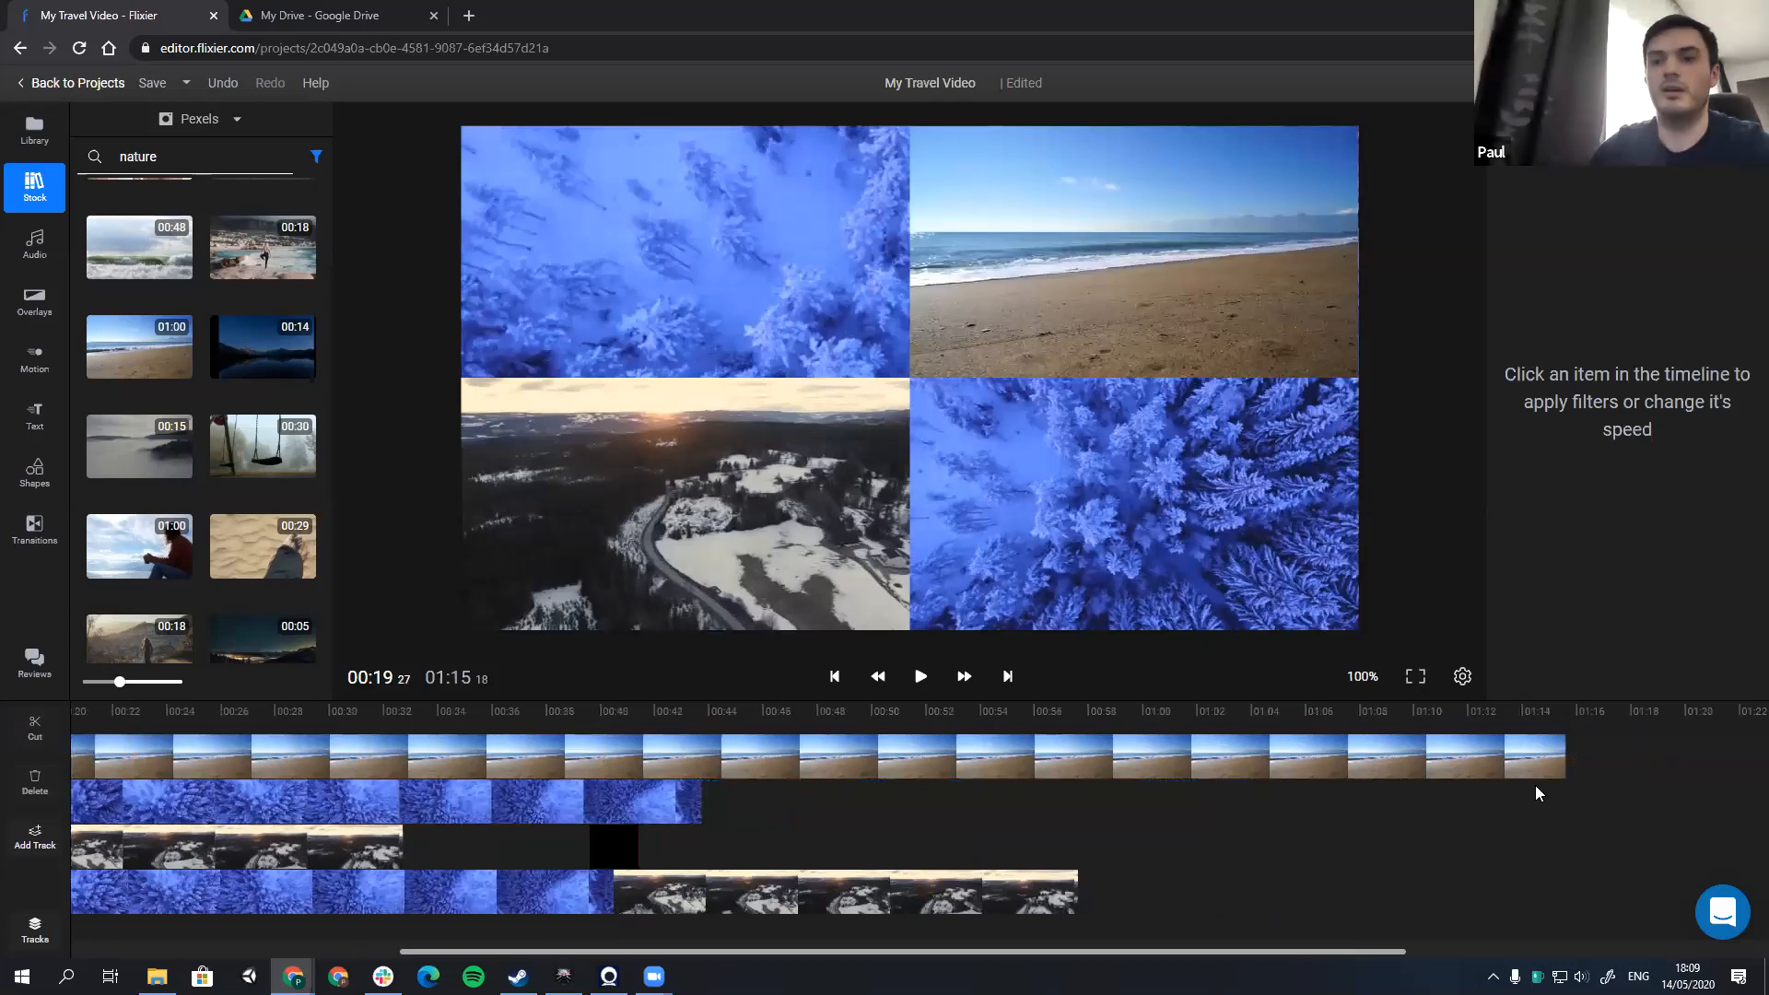
pyautogui.moveTo(1563, 756); pyautogui.dragTo(454, 757)
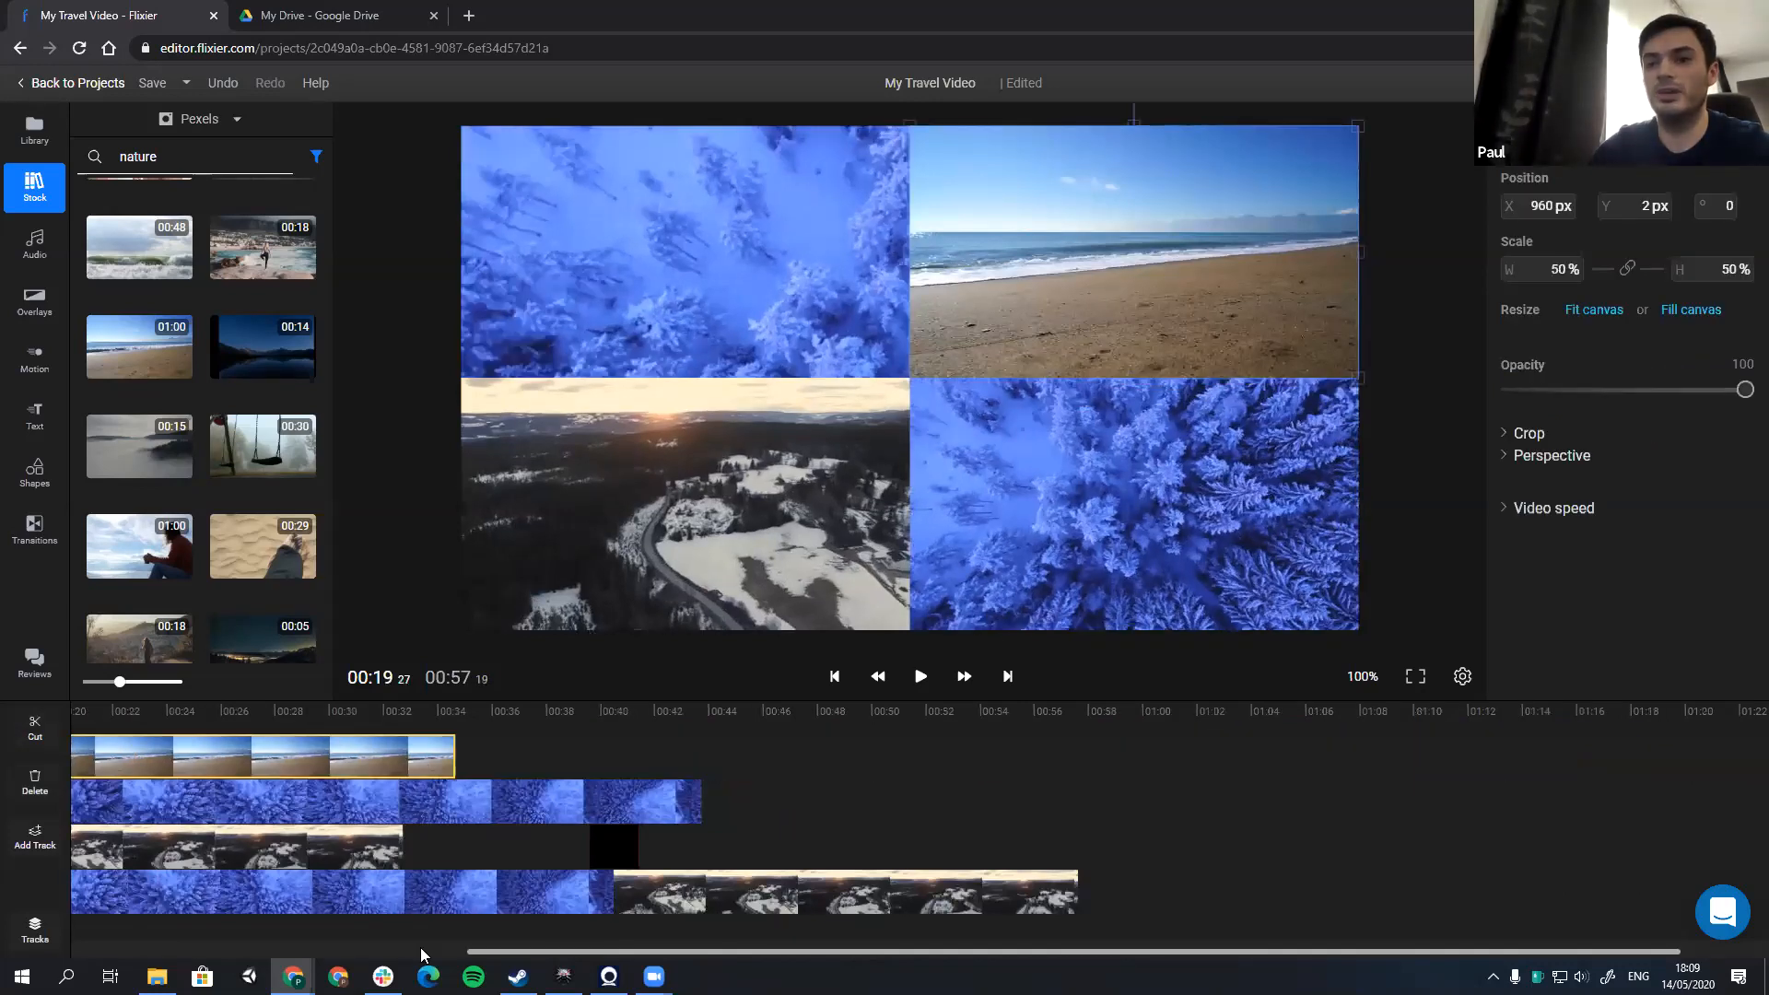
pyautogui.moveTo(420, 955); pyautogui.dragTo(282, 954)
pyautogui.moveTo(819, 763); pyautogui.dragTo(702, 766)
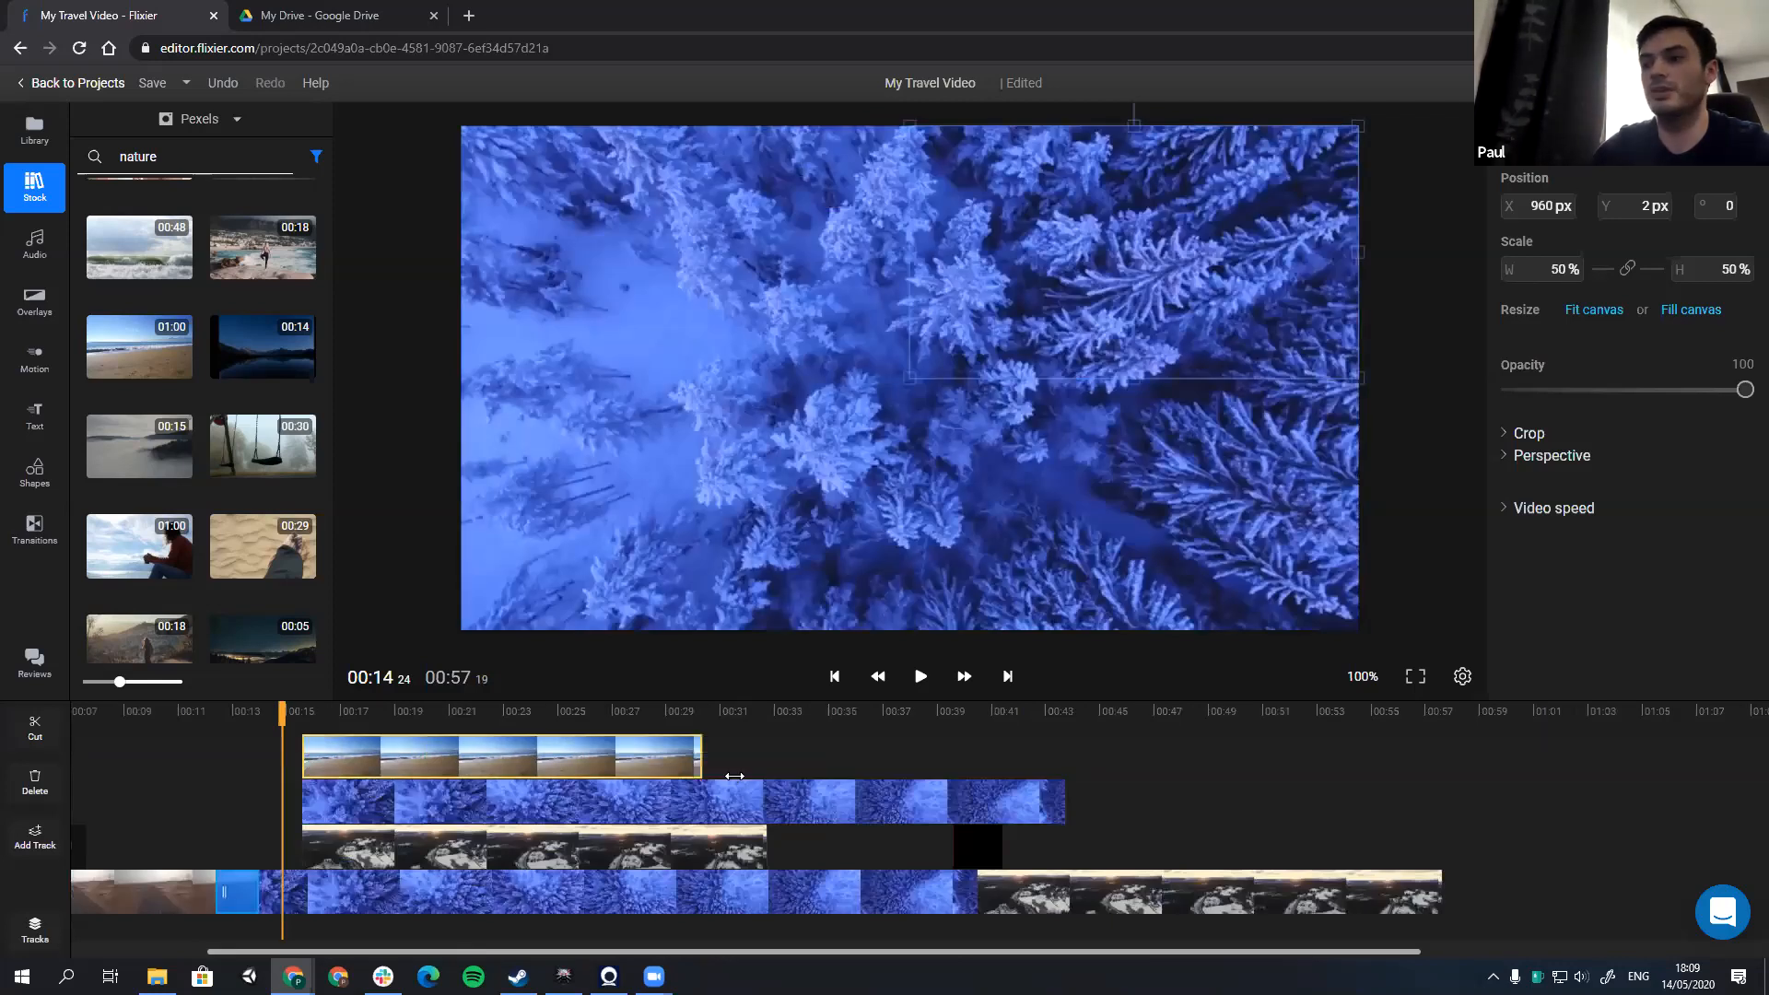
pyautogui.moveTo(401, 741); pyautogui.dragTo(466, 727)
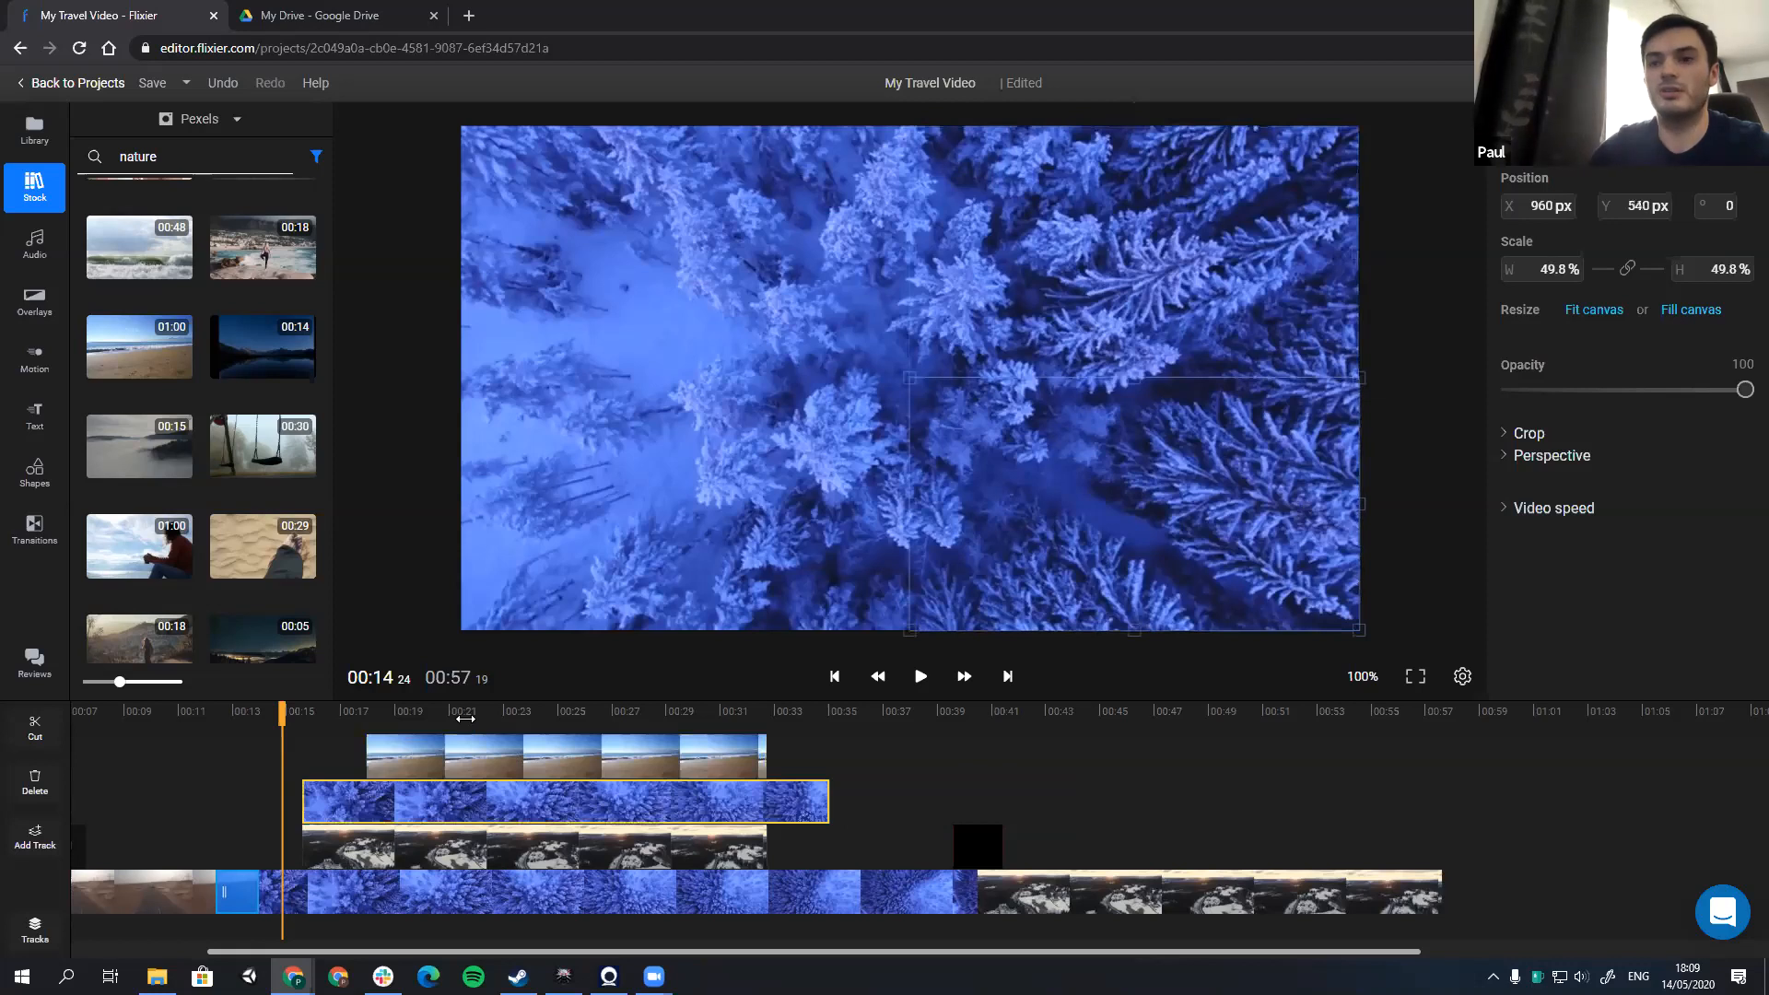
# Step: Trim the stacked forest clip to end at about 35 seconds and scrub through the start of the split-screen section
pyautogui.click(463, 717)
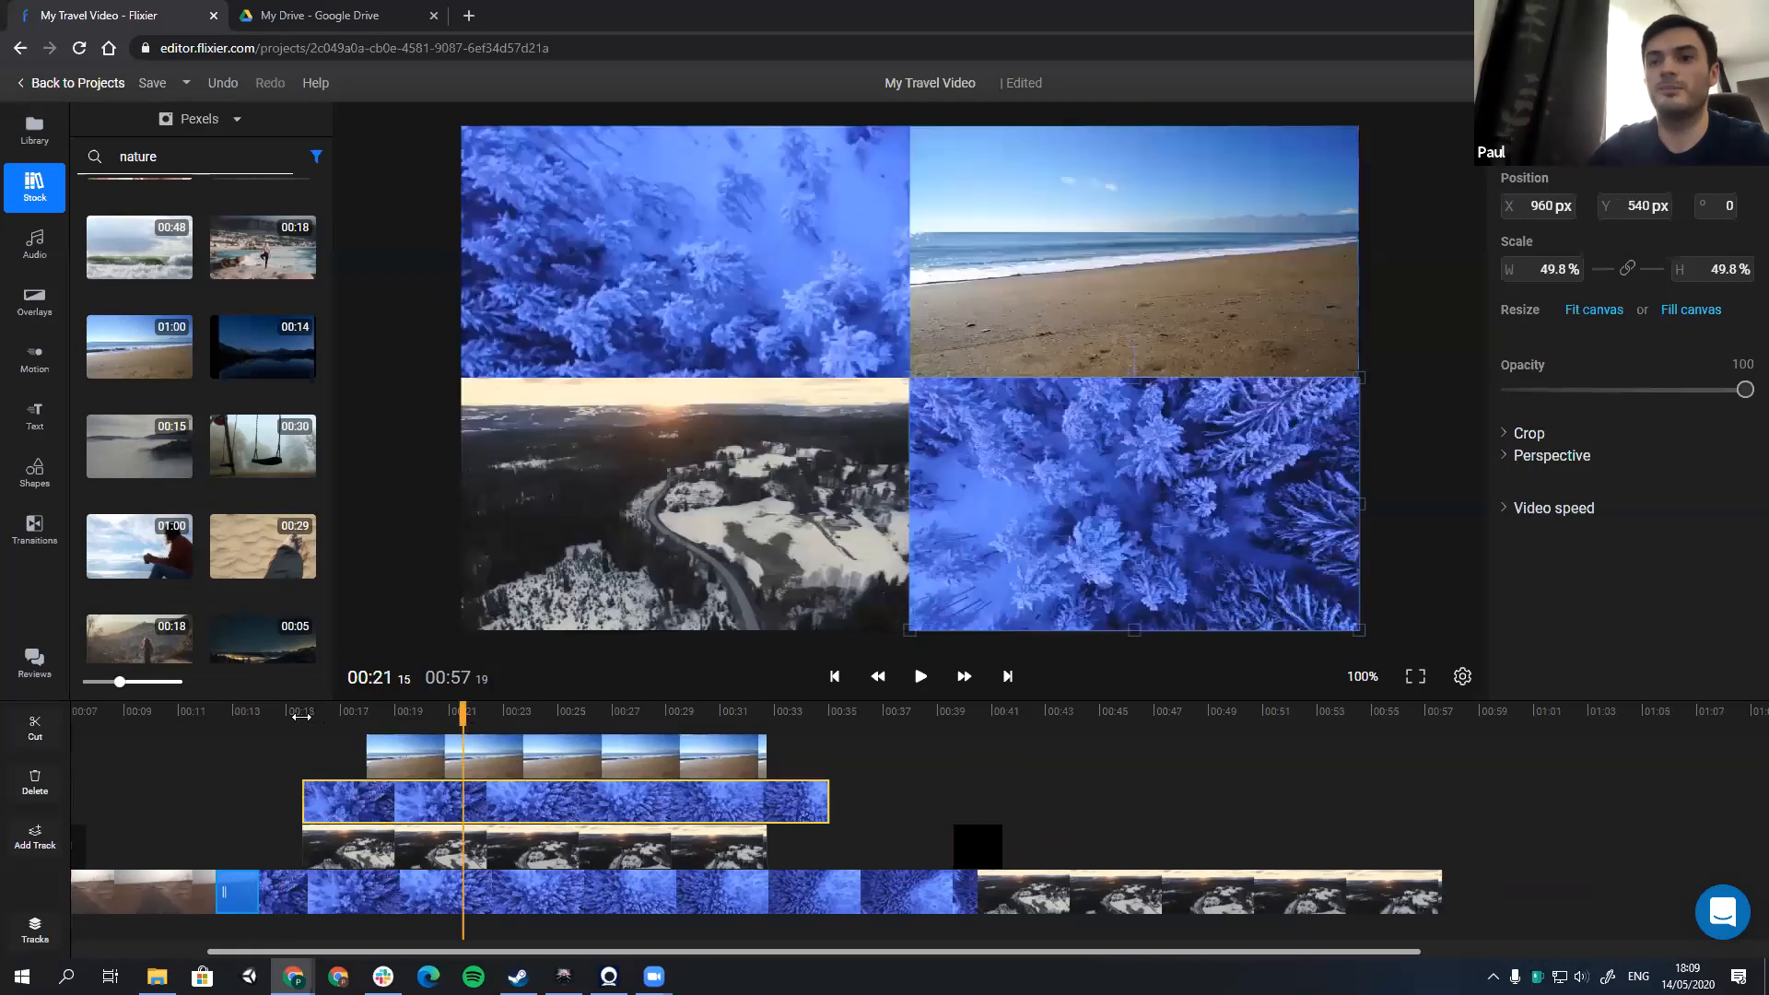
pyautogui.click(321, 716)
pyautogui.click(387, 717)
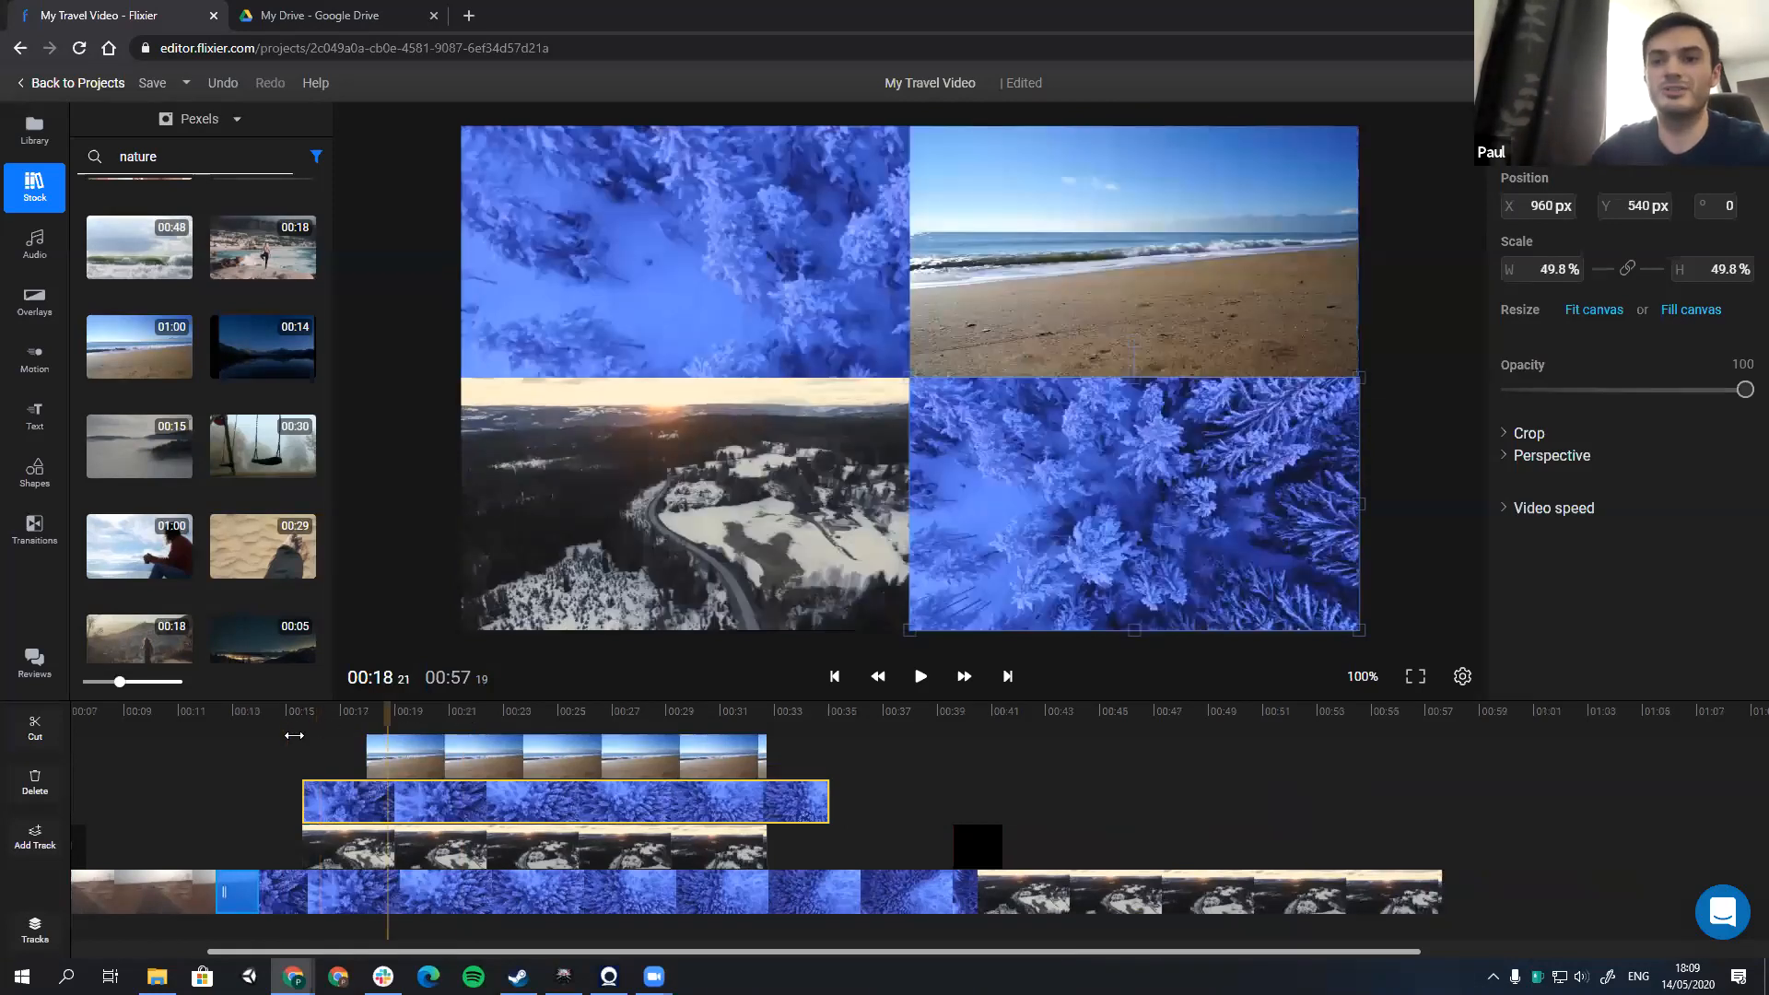
pyautogui.click(294, 715)
pyautogui.click(381, 717)
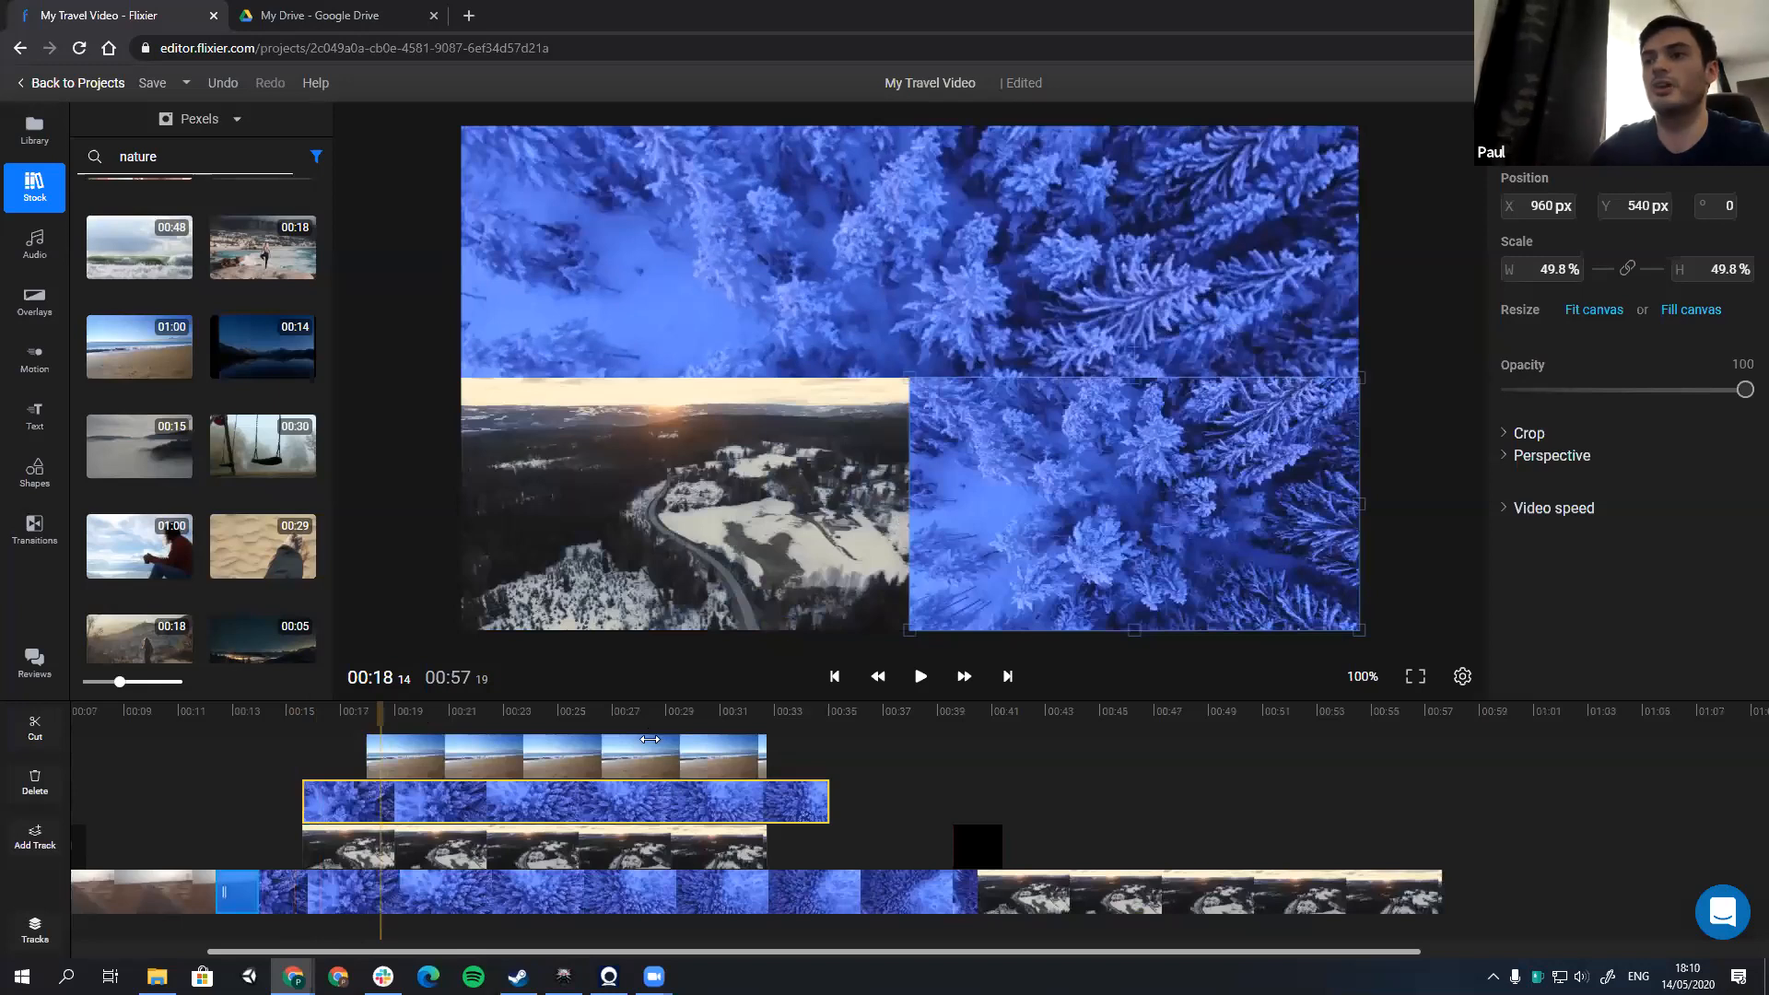
# Step: Cut the stacked forest clip at 00:23:05 and separate its parts, moving the first part earlier and the second part later
pyautogui.moveTo(380, 717); pyautogui.dragTo(509, 865)
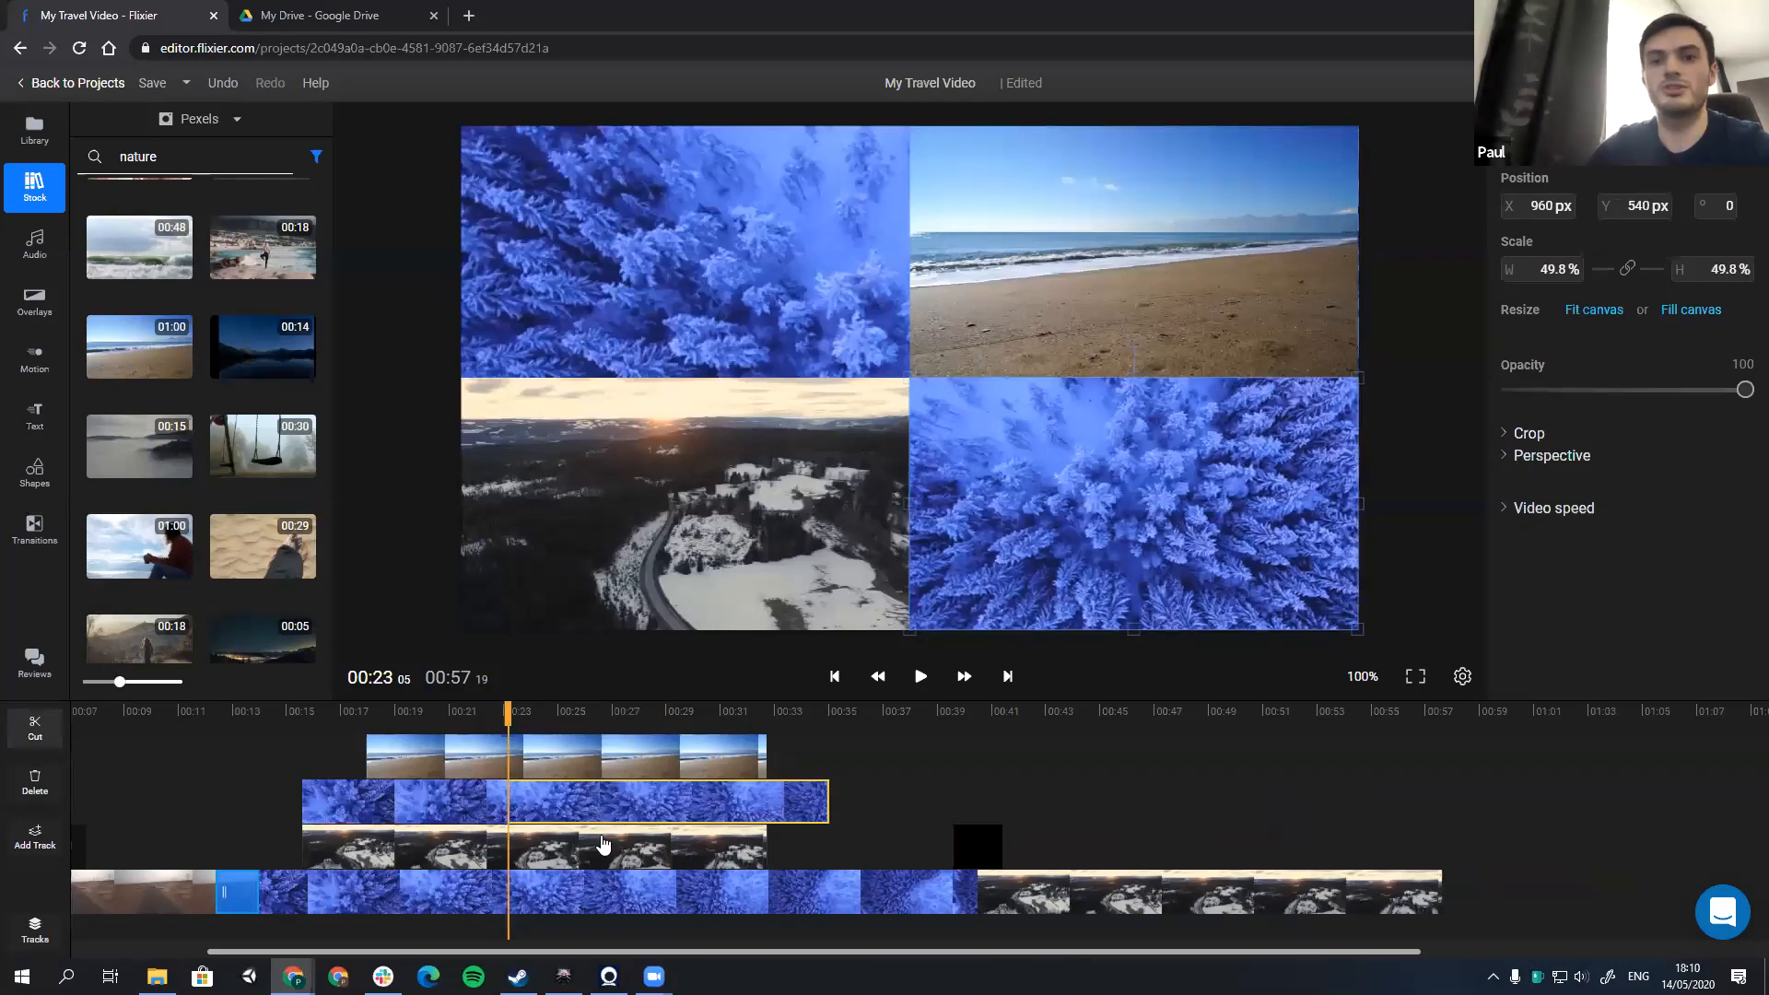
pyautogui.moveTo(565, 801); pyautogui.dragTo(656, 801)
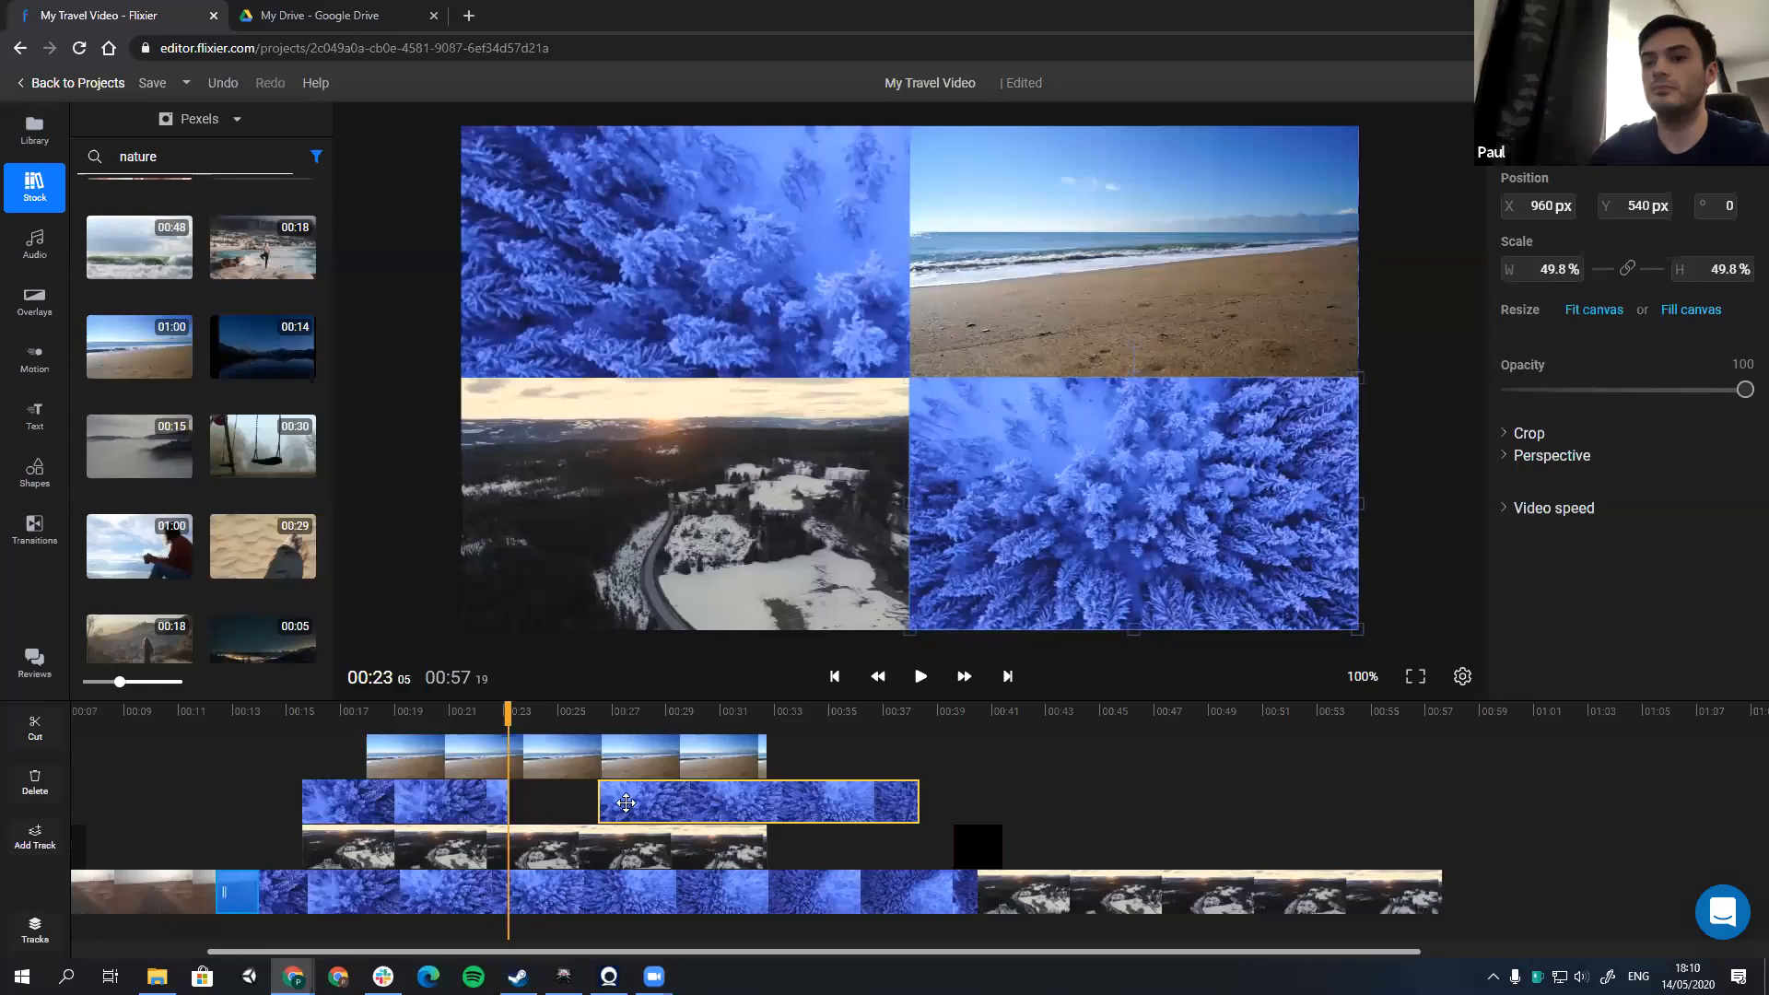
pyautogui.moveTo(448, 802); pyautogui.dragTo(404, 802)
pyautogui.moveTo(626, 803); pyautogui.dragTo(450, 789)
# Step: Ripple delete the gap between the two forest clip parts and move the playhead back to 00:13:06
pyautogui.rightClick(541, 816)
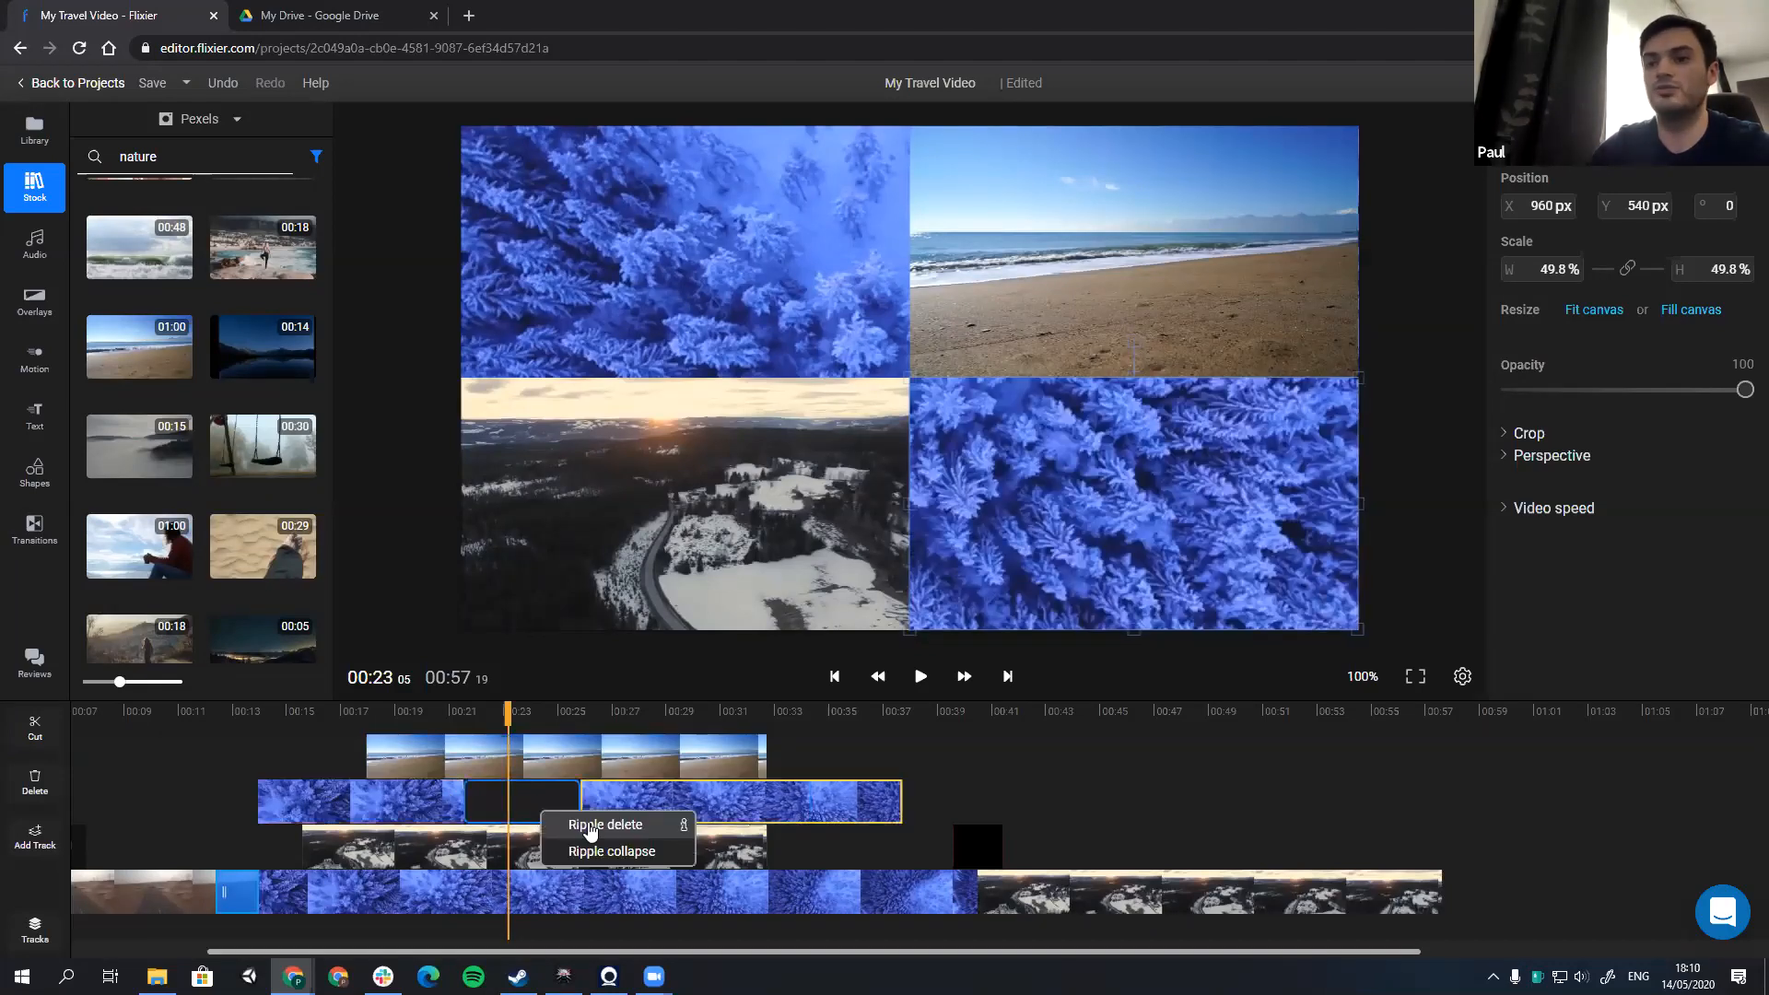
pyautogui.click(587, 823)
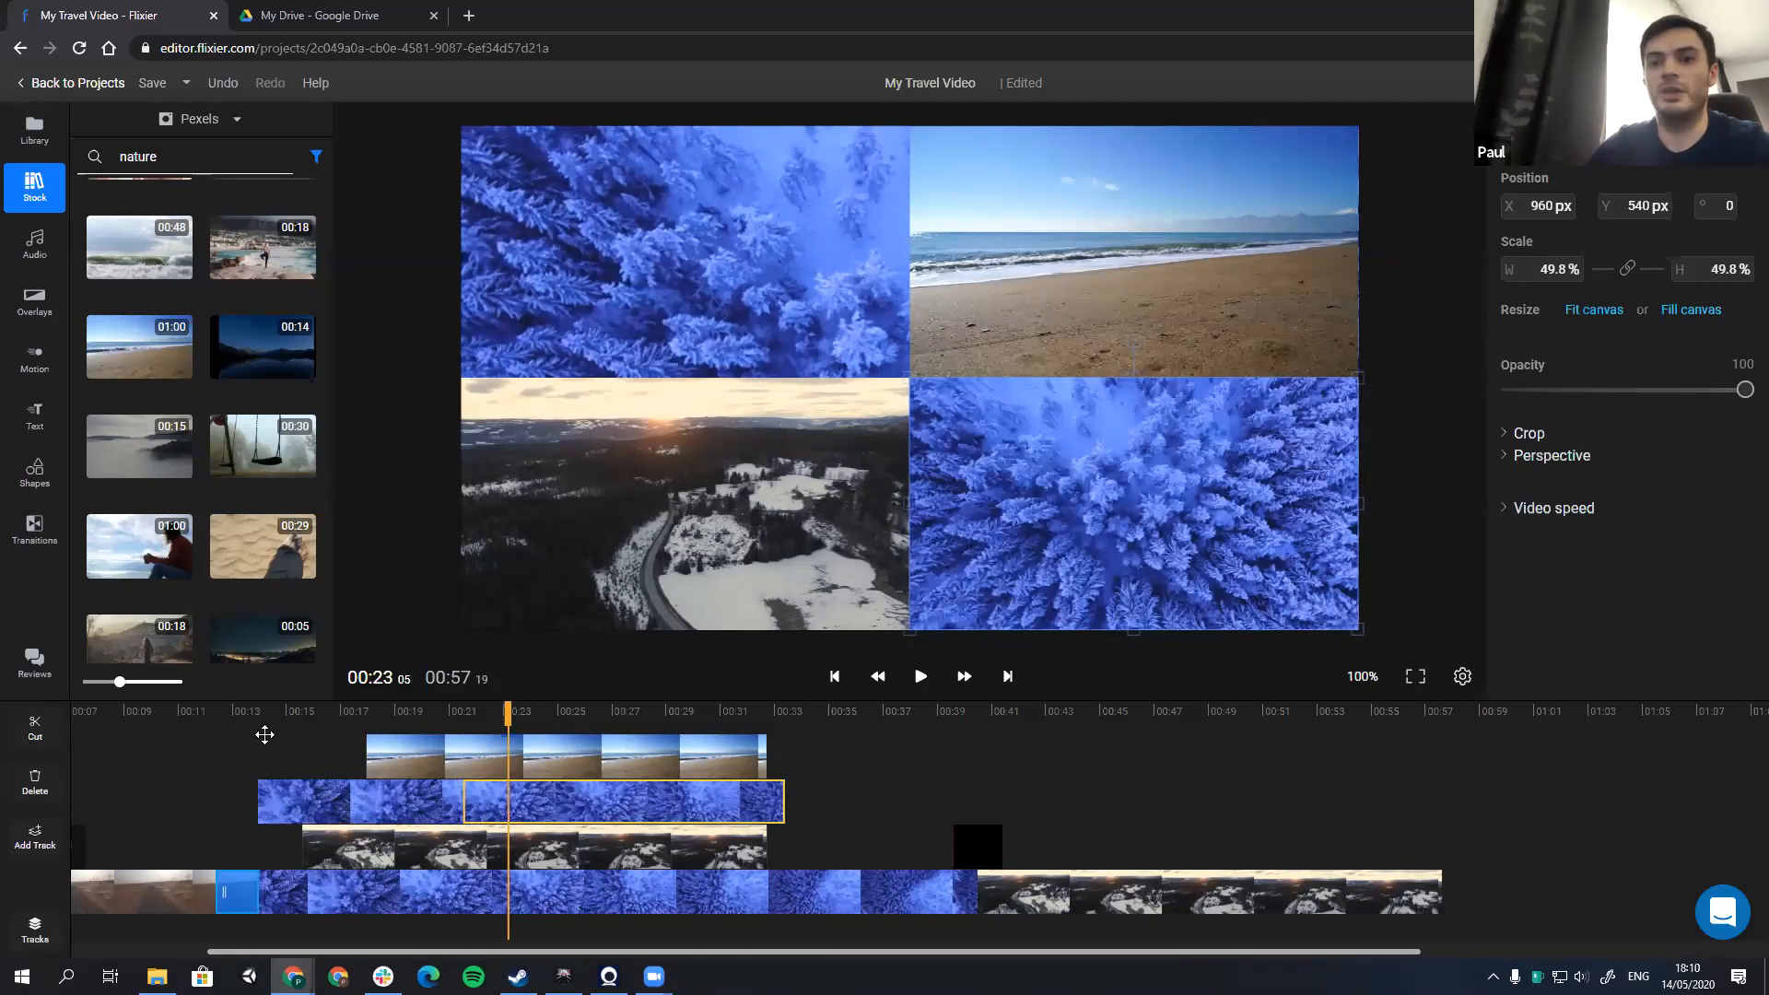
pyautogui.click(239, 712)
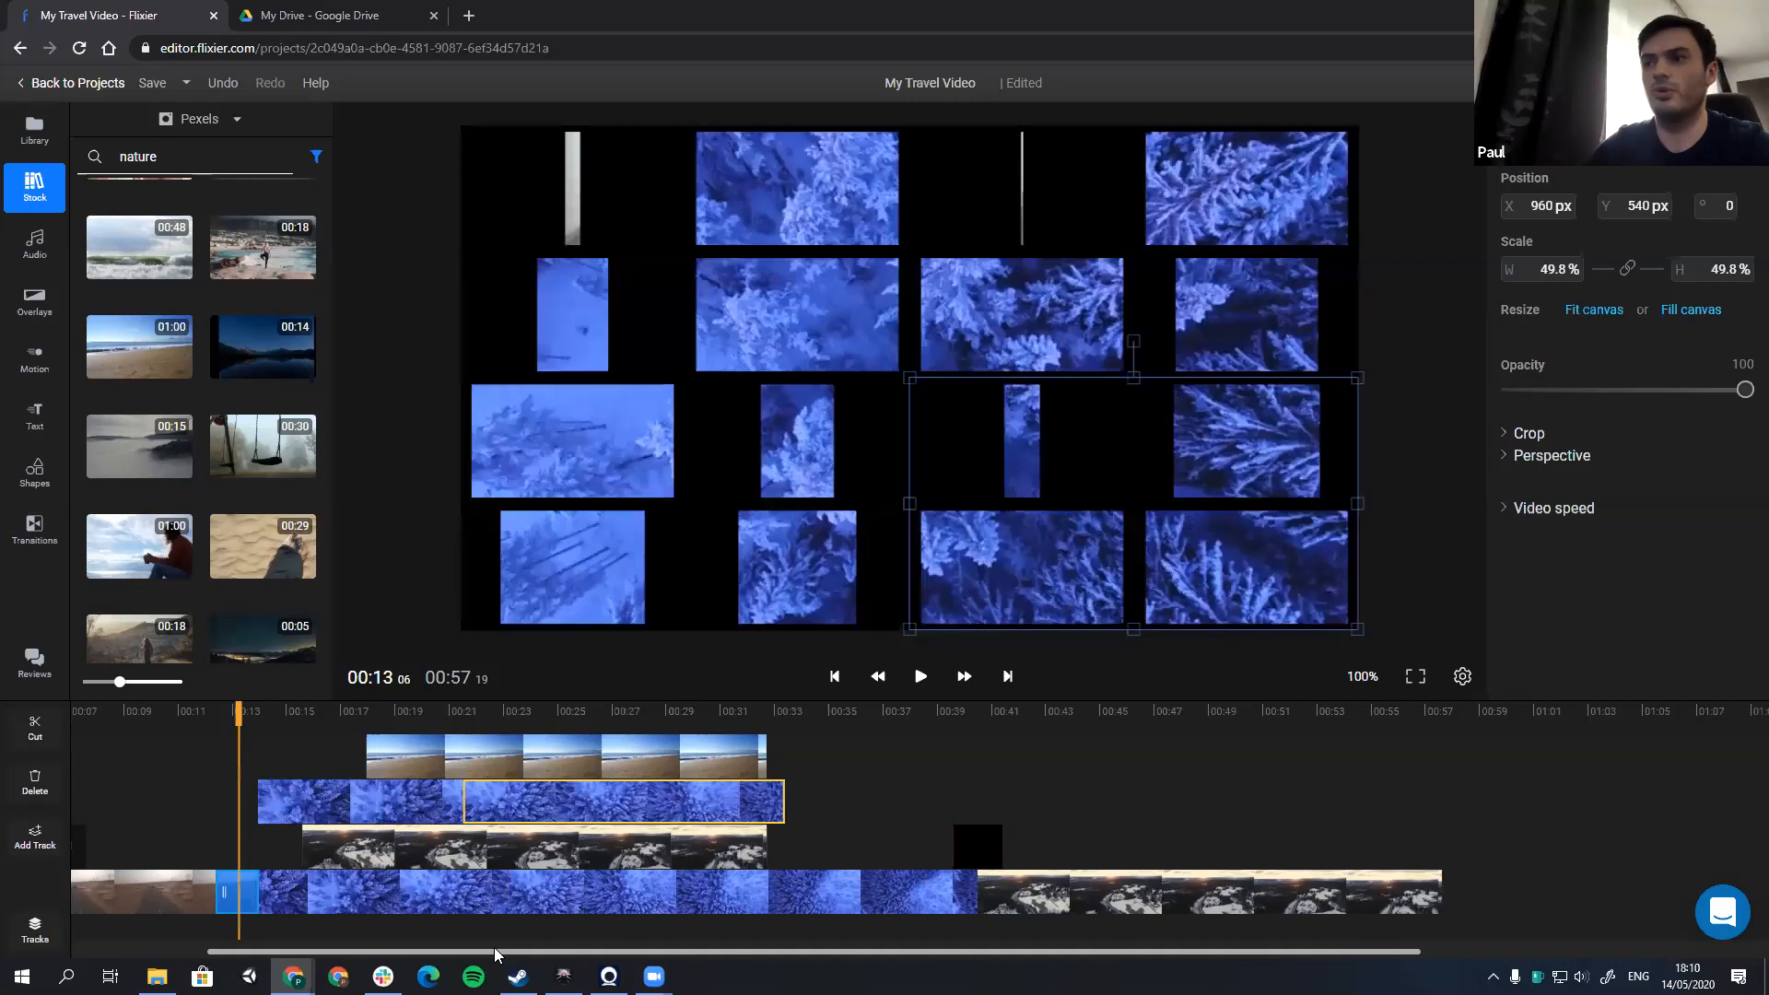
# Step: Trim the start of the stacked forest clip to line up with the stacked Road view clip and play the split screen's opening
pyautogui.press('space')
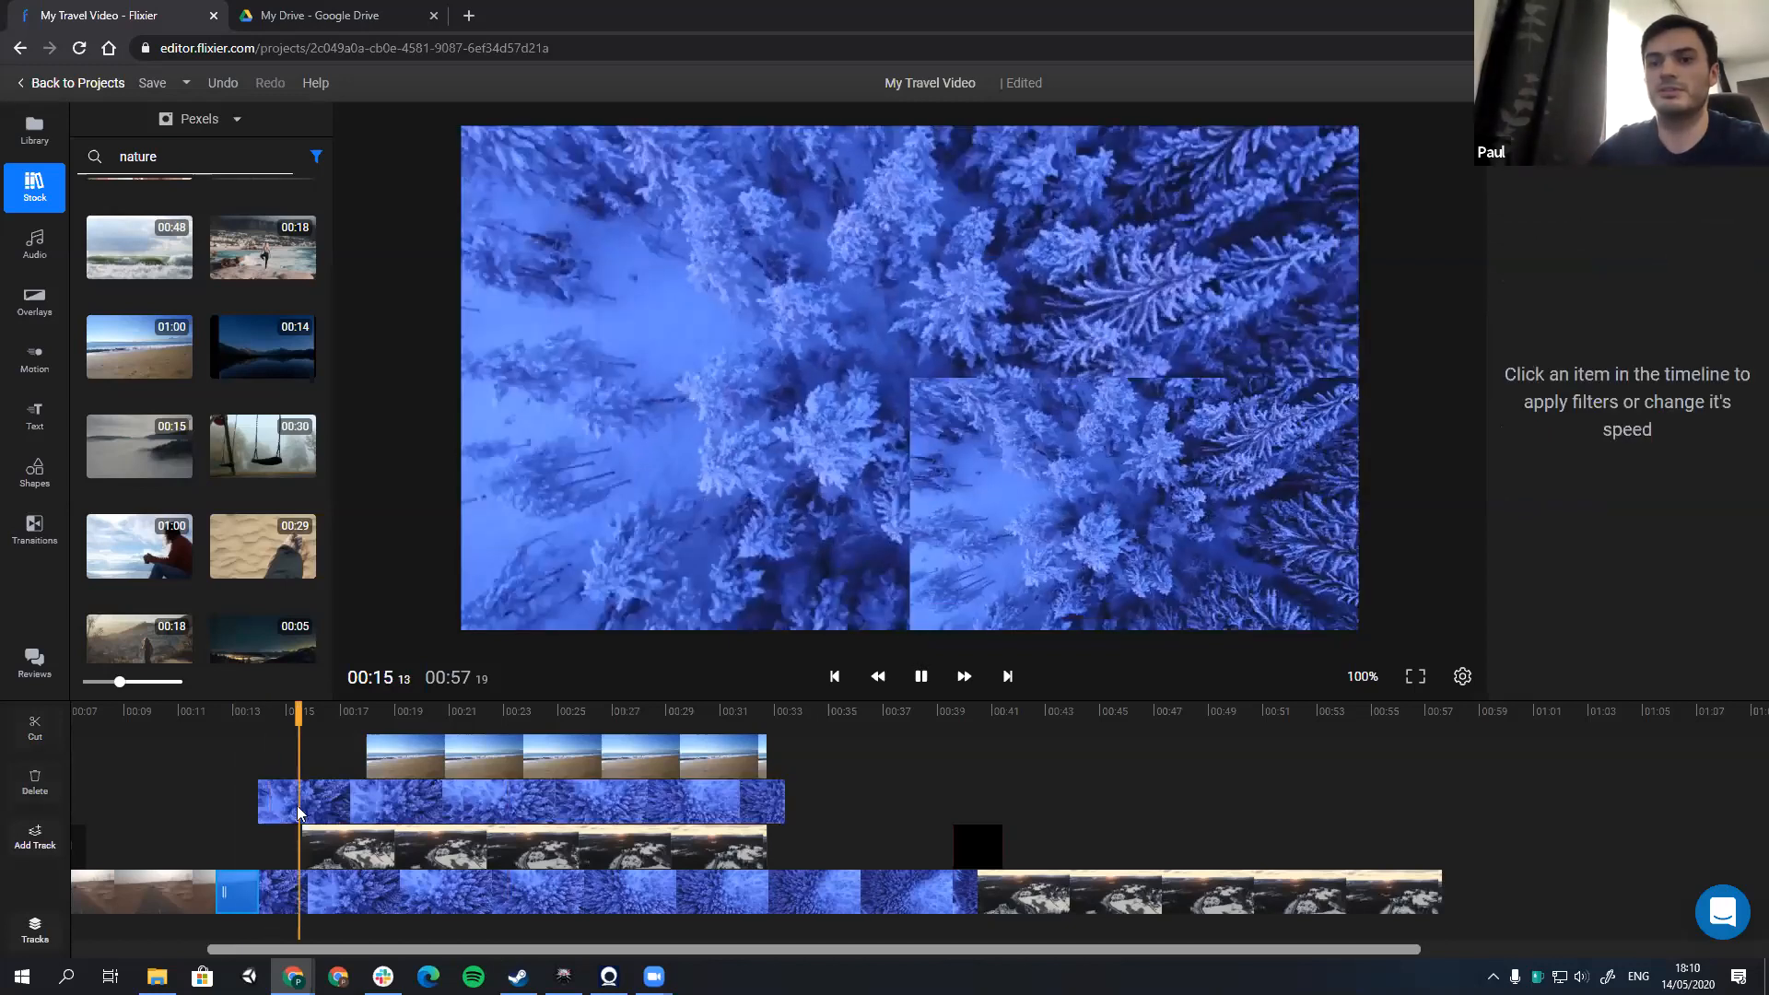
pyautogui.press('space')
pyautogui.moveTo(297, 805); pyautogui.dragTo(338, 809)
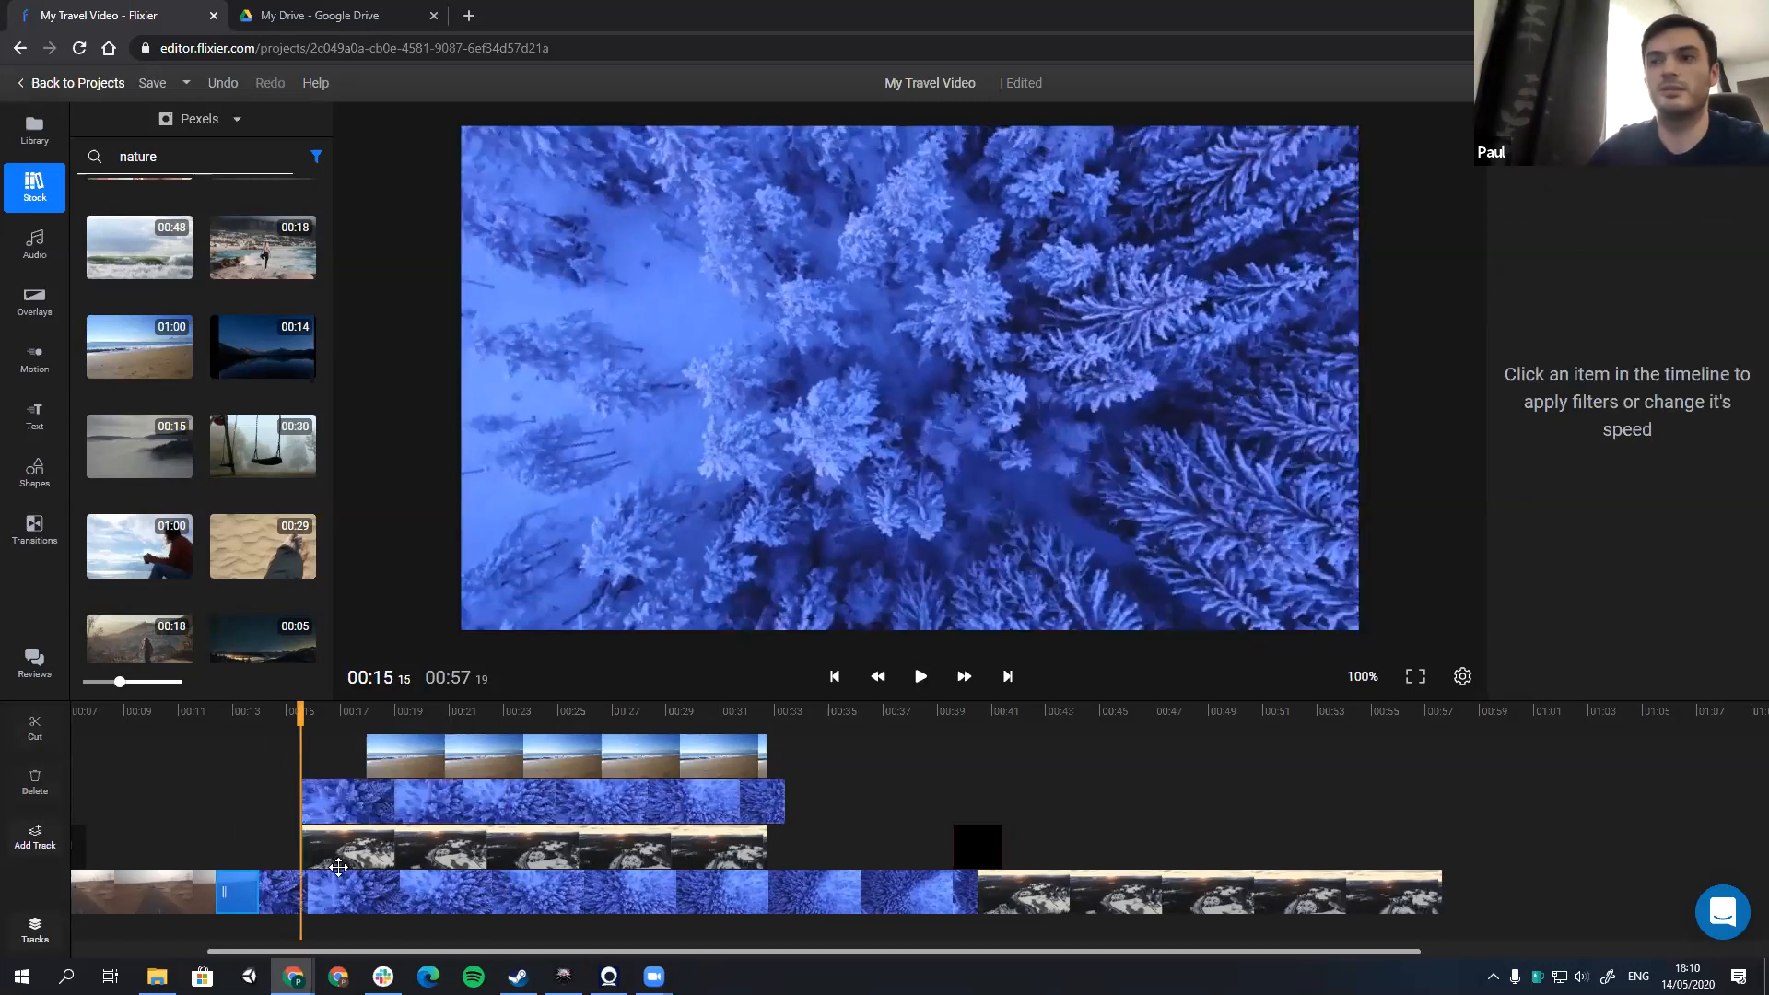
pyautogui.click(339, 866)
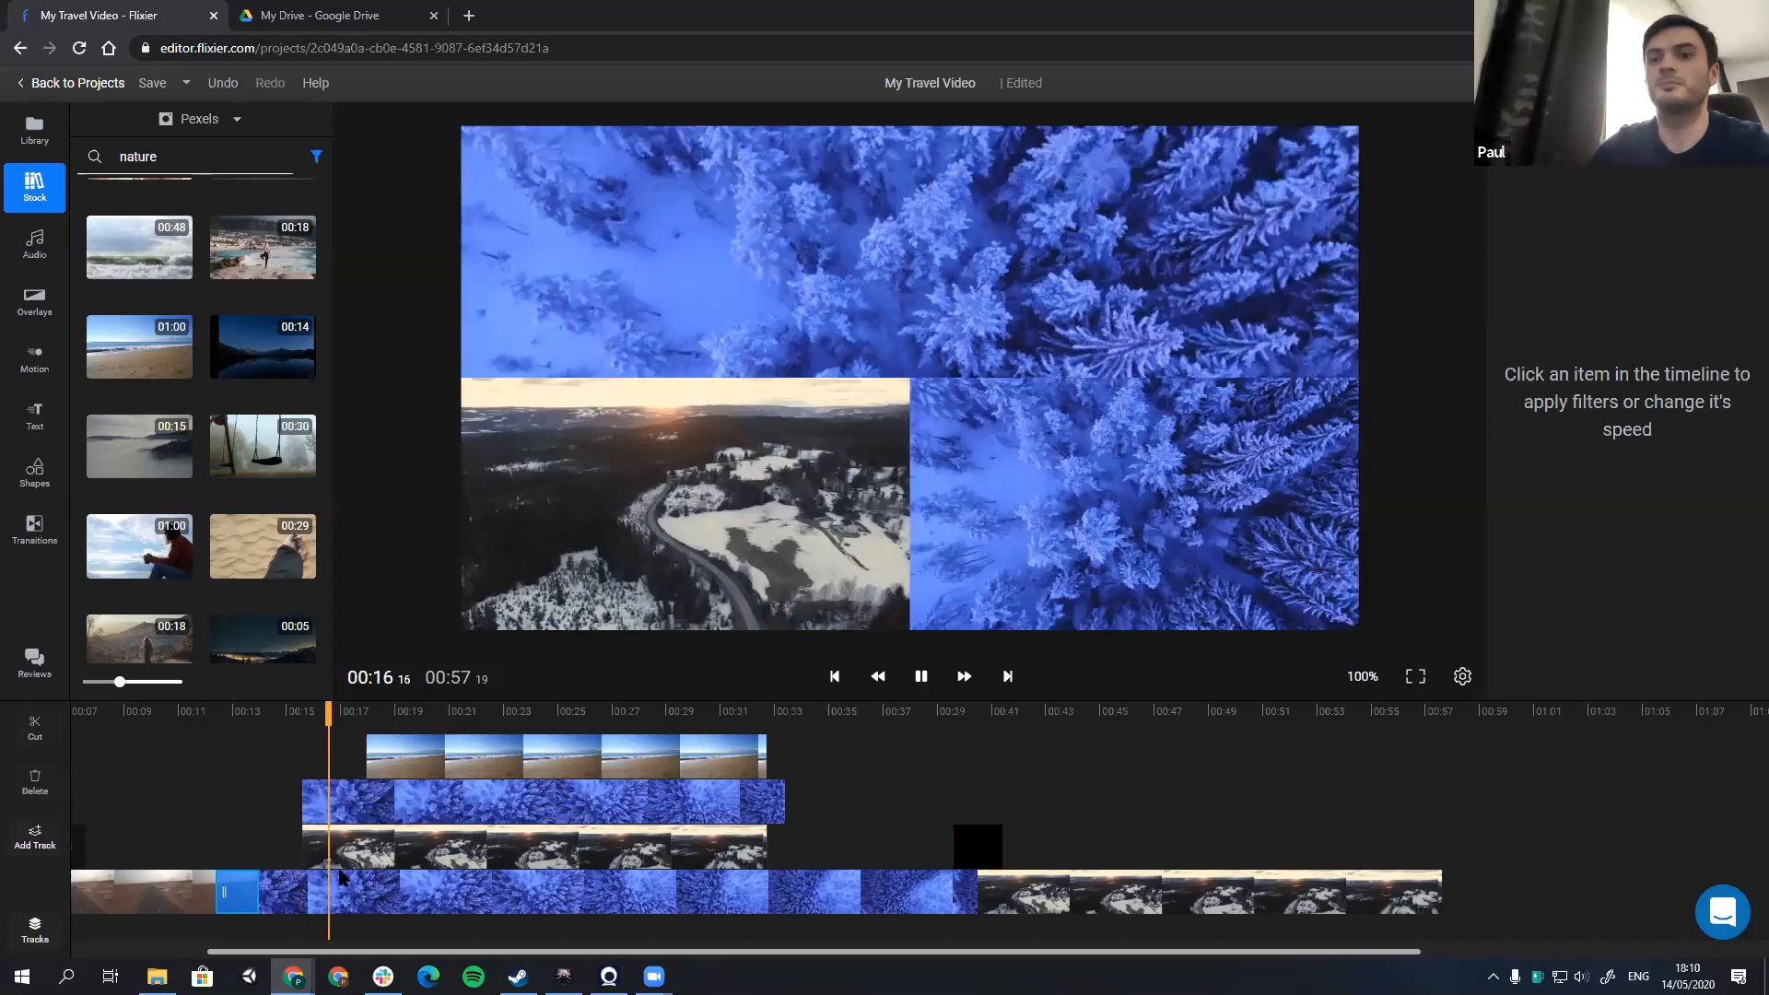
pyautogui.click(283, 714)
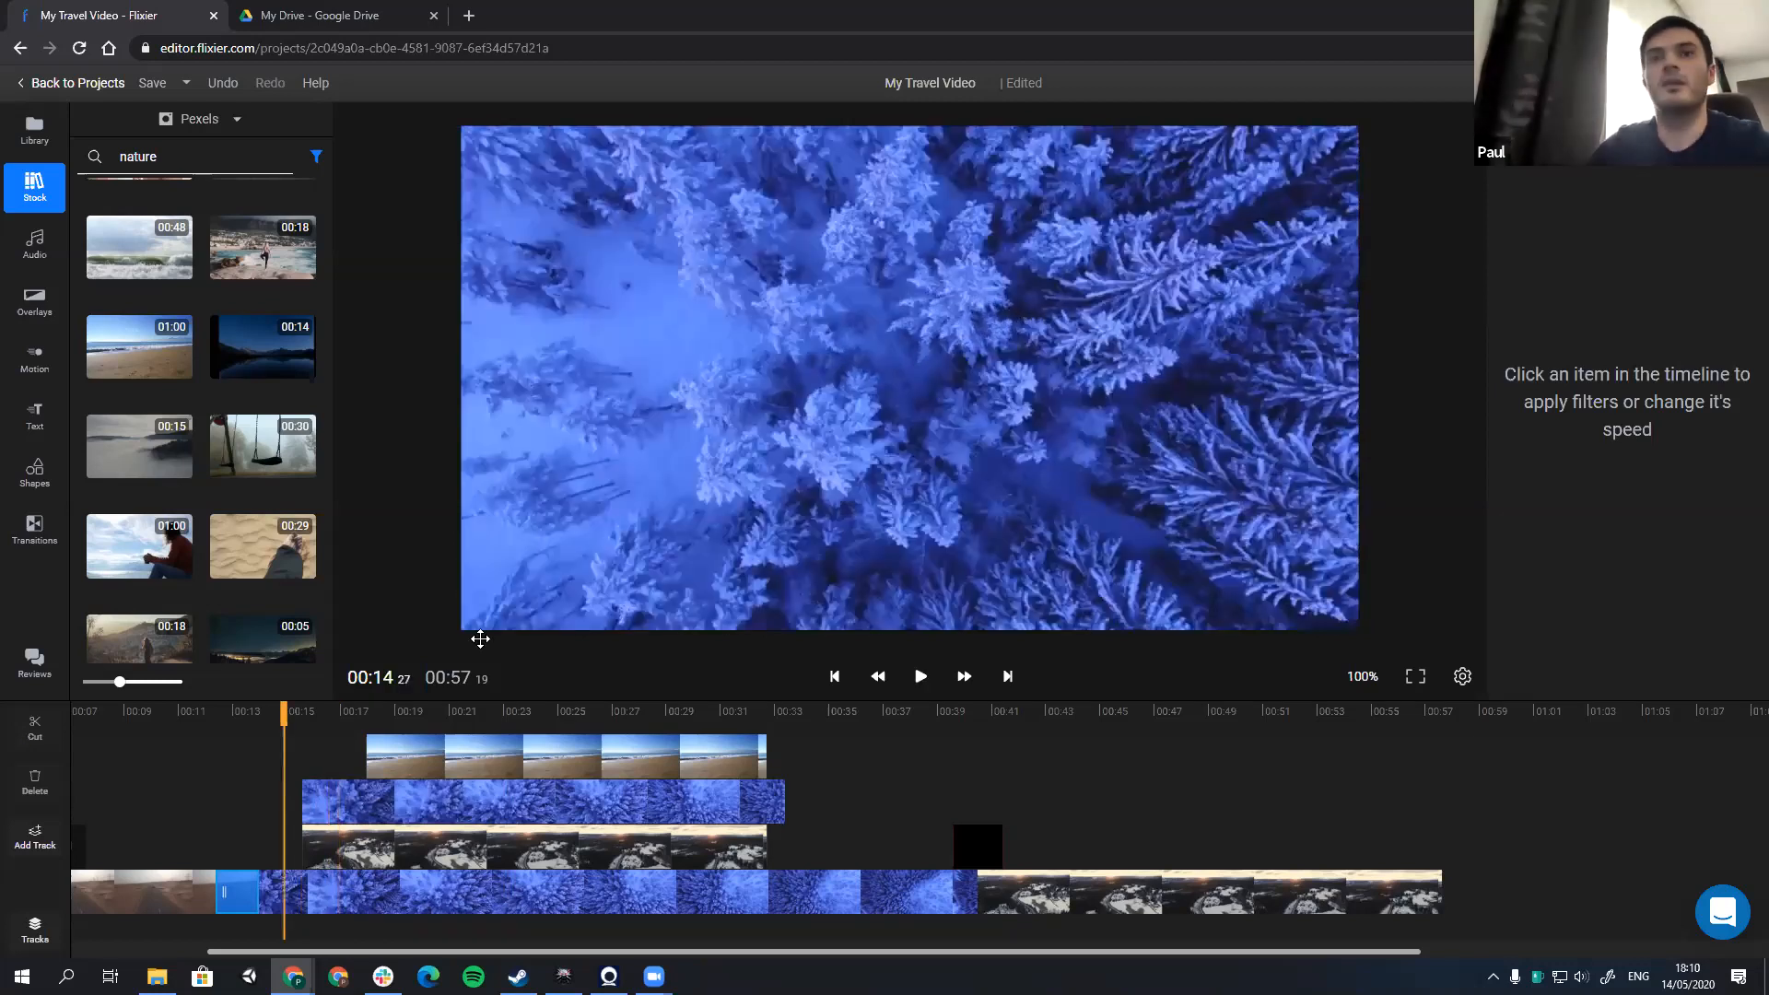
# Step: Look over the media library's import sources, including the YouTube URL option, and leave the import dialog
pyautogui.click(41, 144)
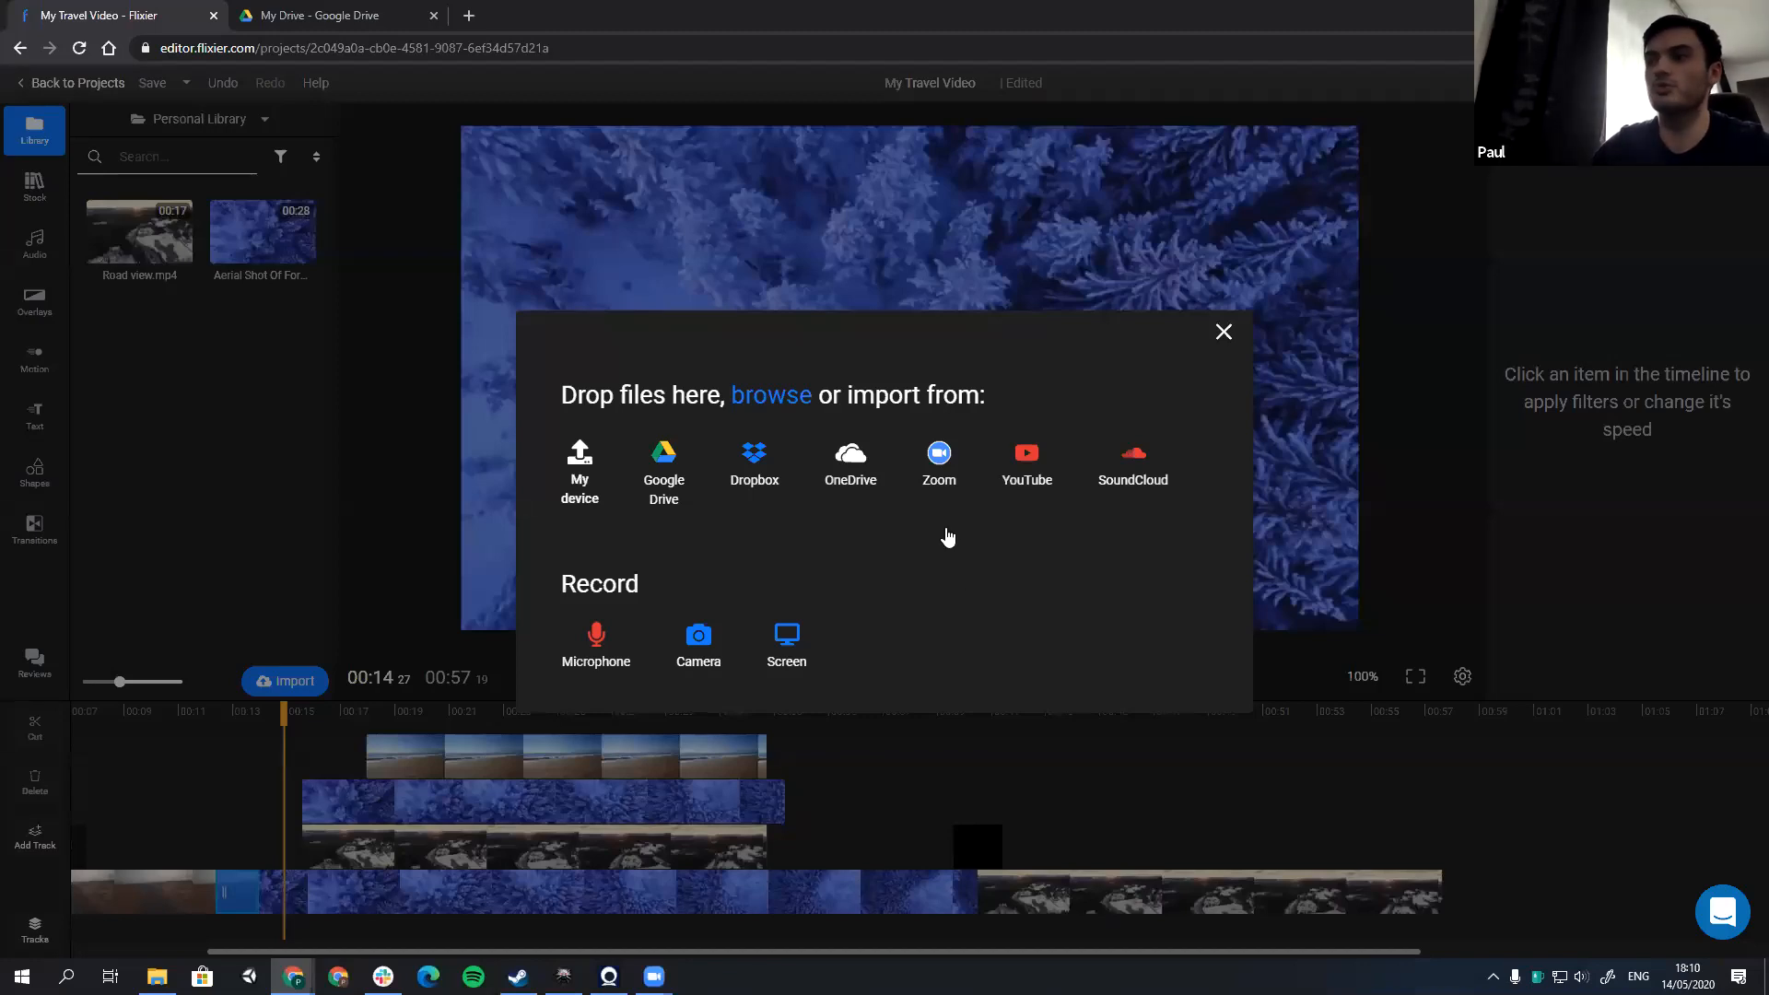
pyautogui.click(1030, 477)
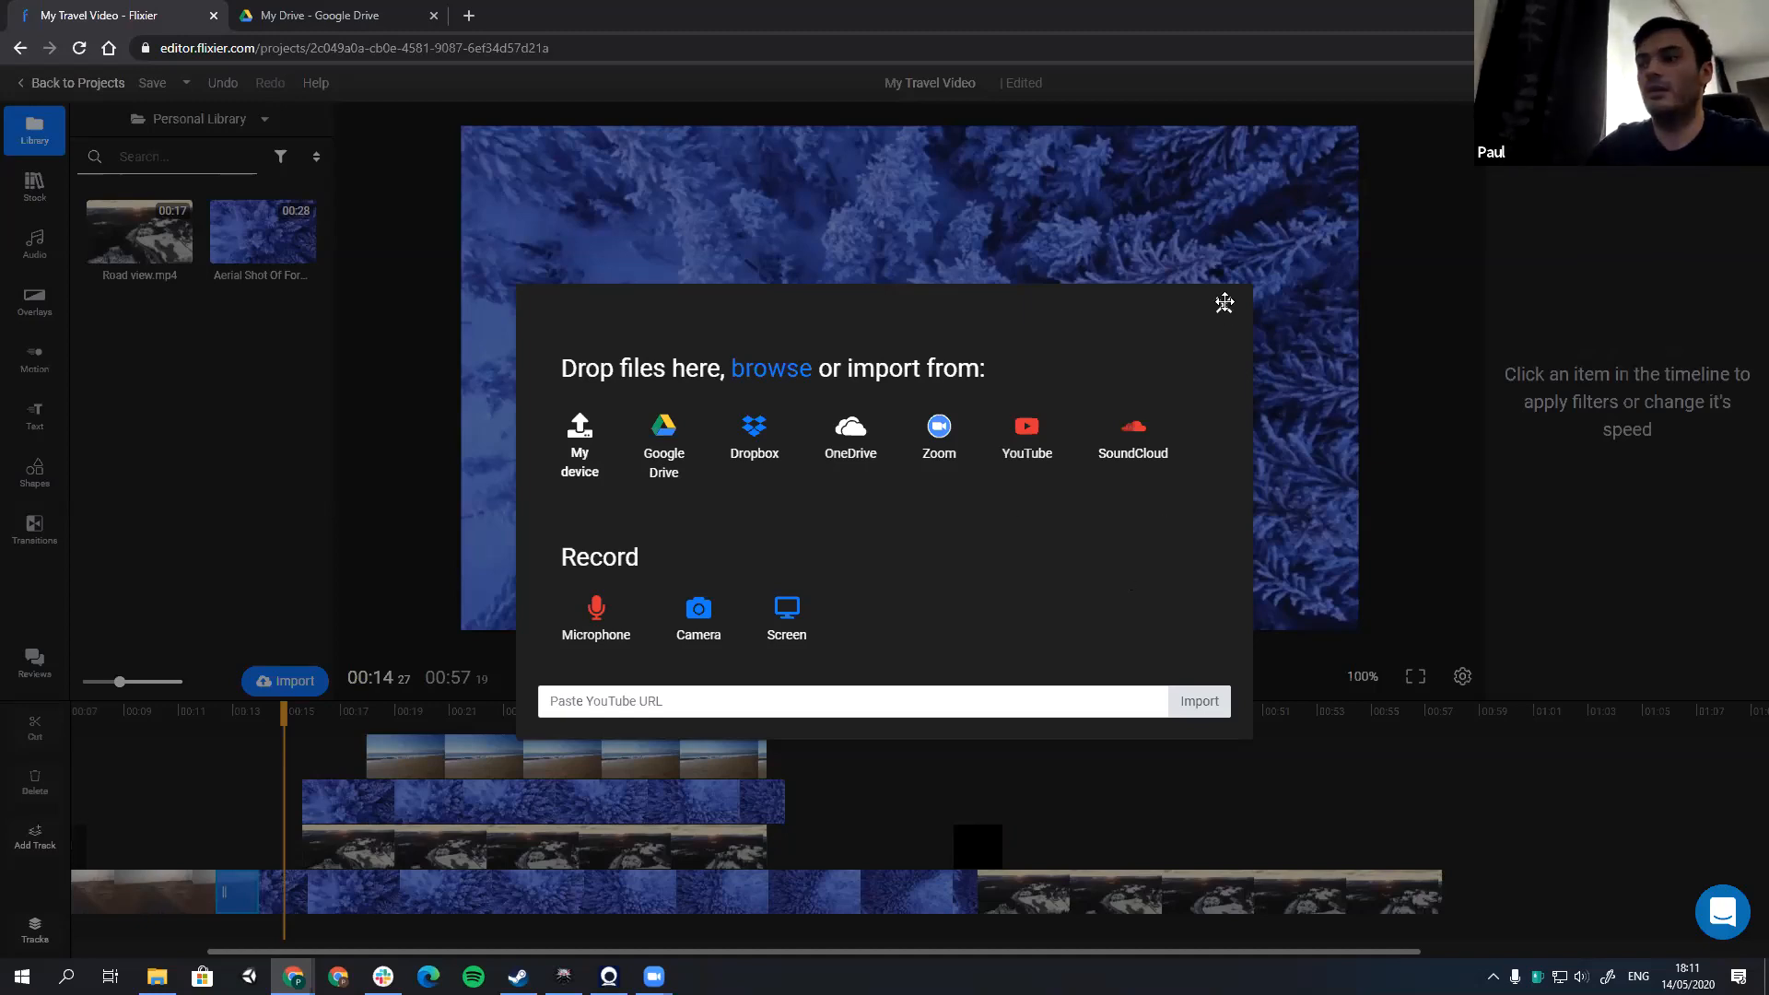
pyautogui.click(201, 500)
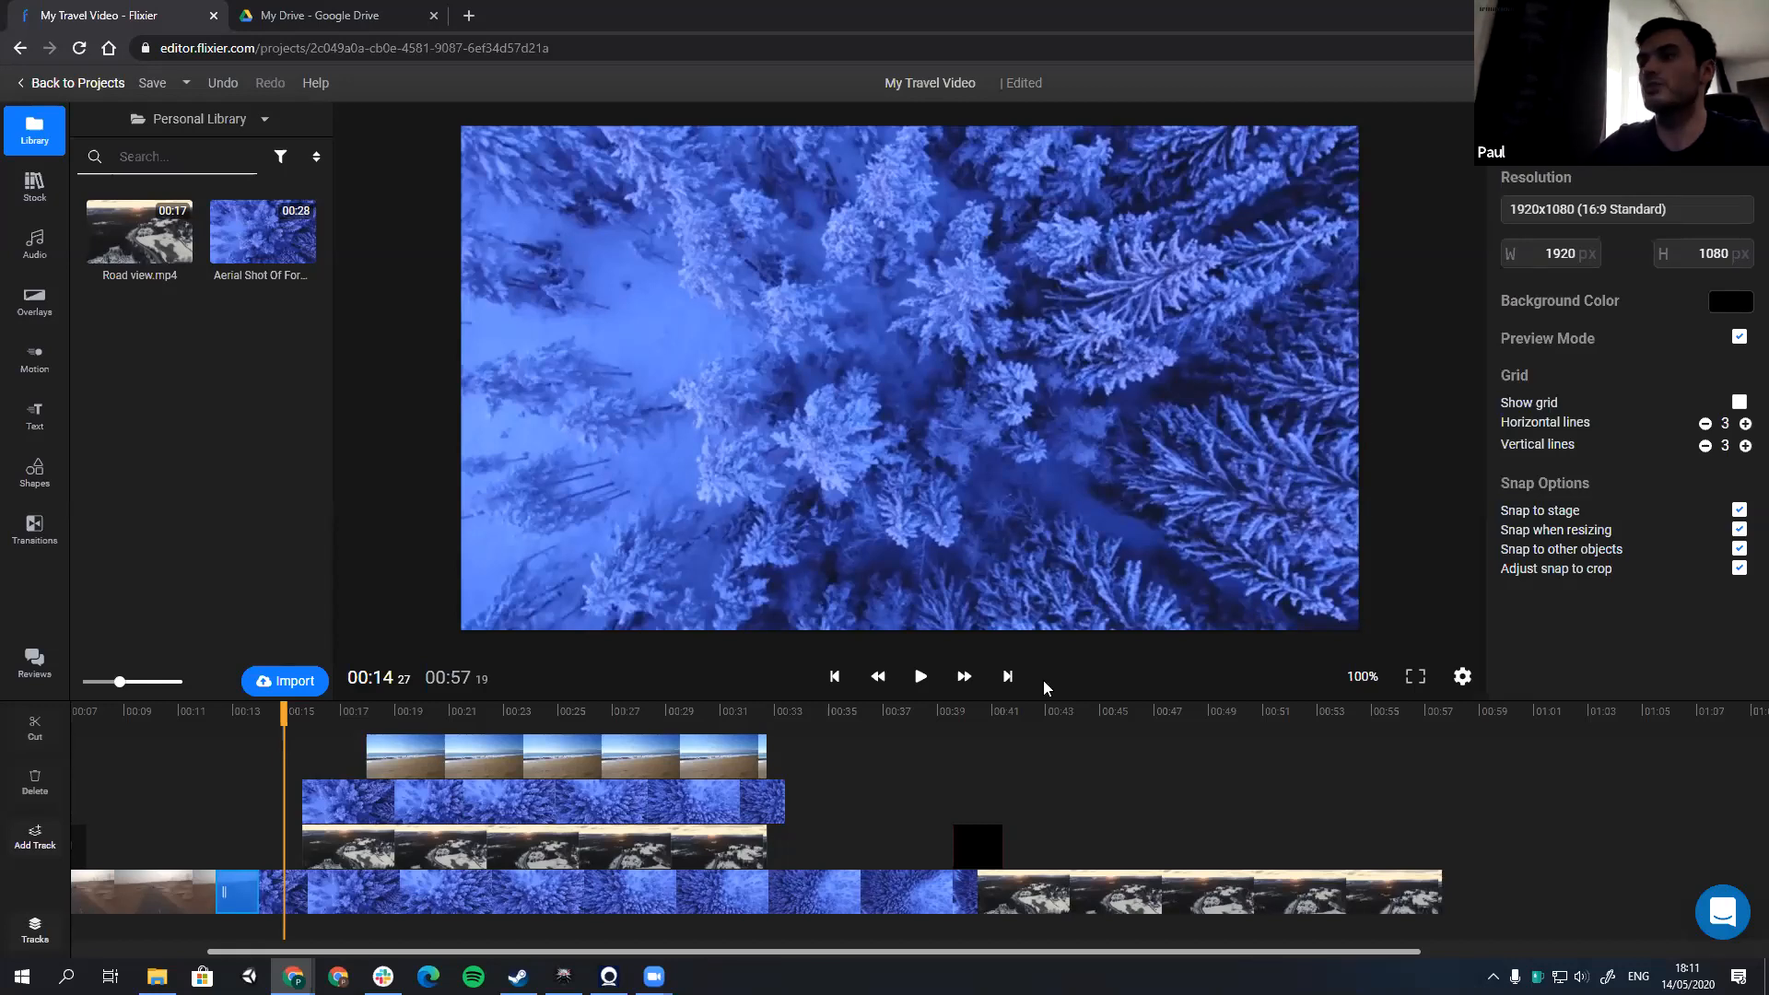
# Step: Try #886B6B as the canvas background color on the empty frame past the video's end and set it back to #000000
pyautogui.click(1451, 716)
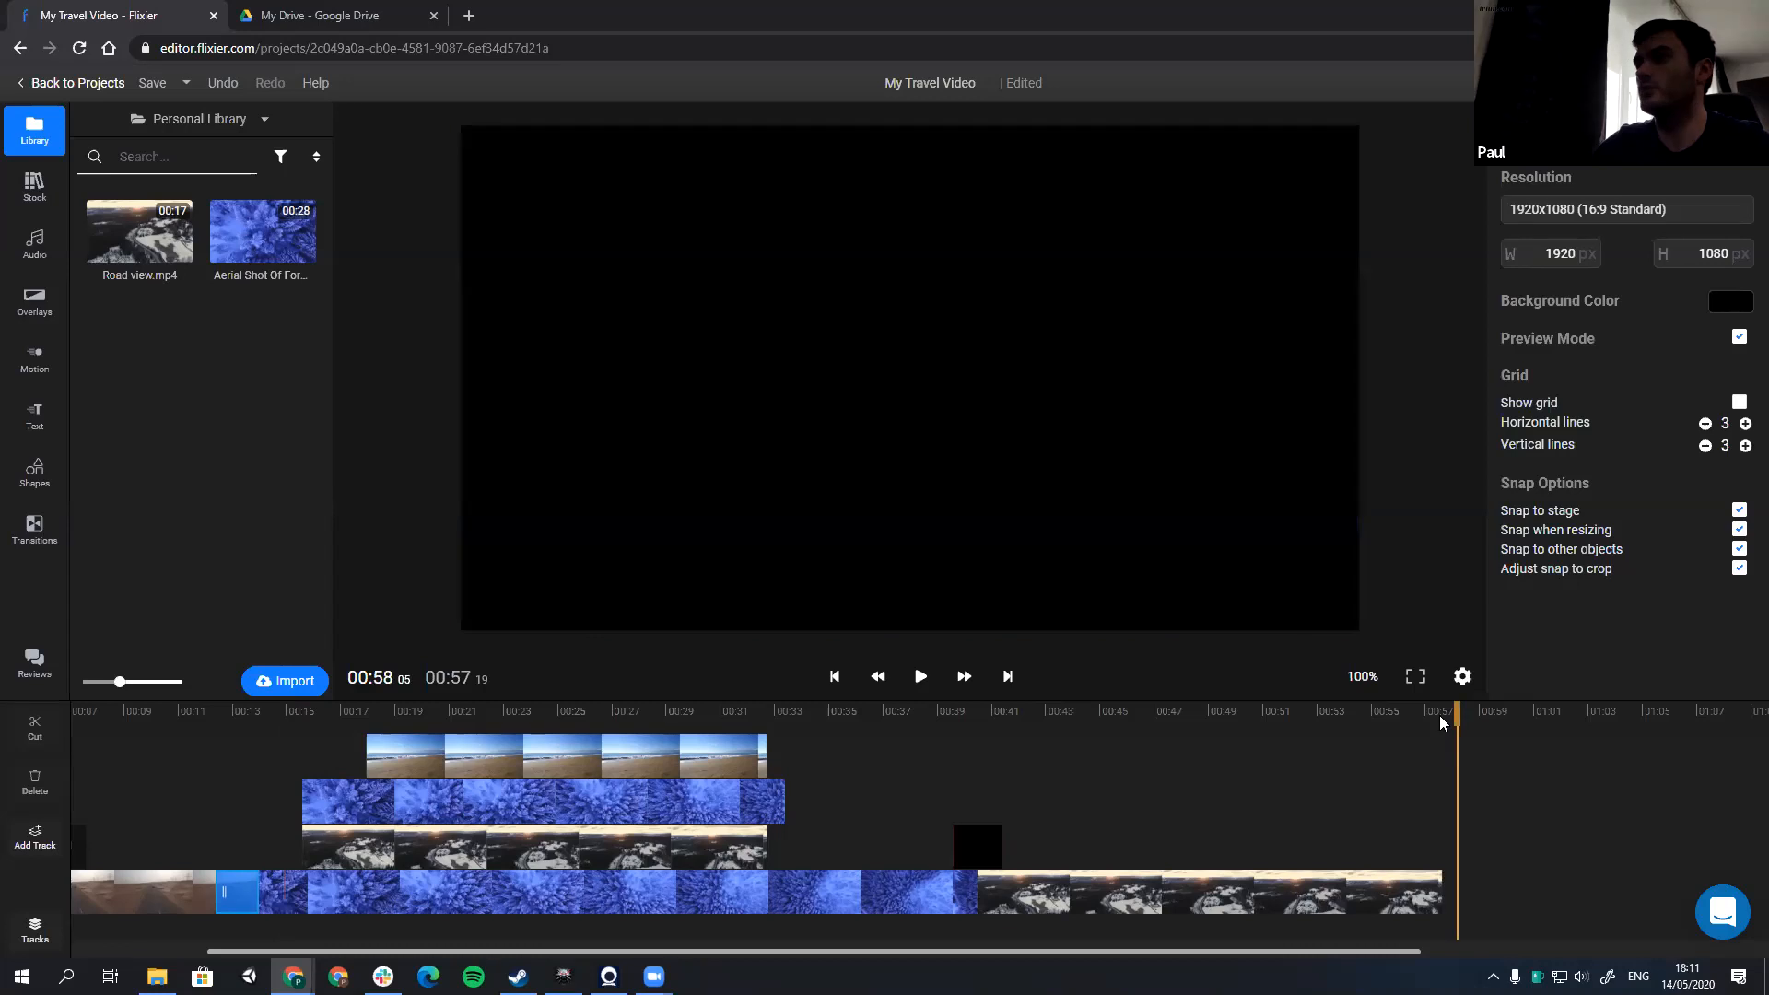
pyautogui.click(1714, 305)
pyautogui.click(1600, 236)
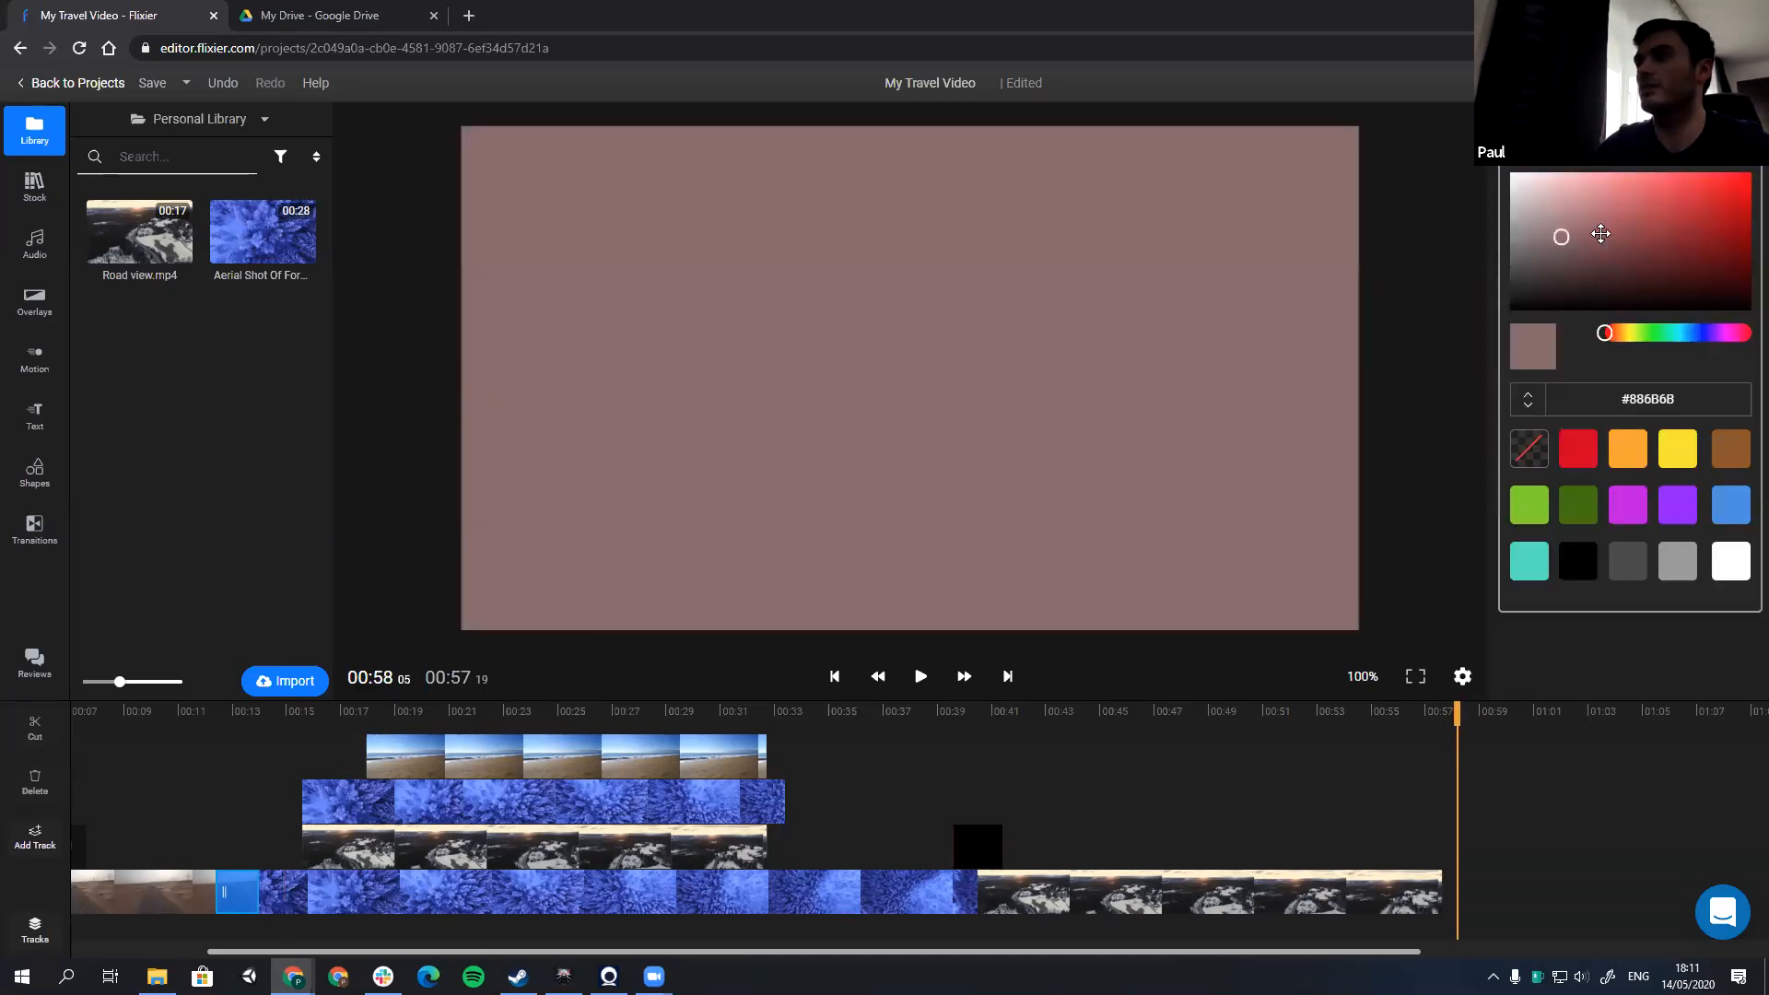
pyautogui.click(1510, 310)
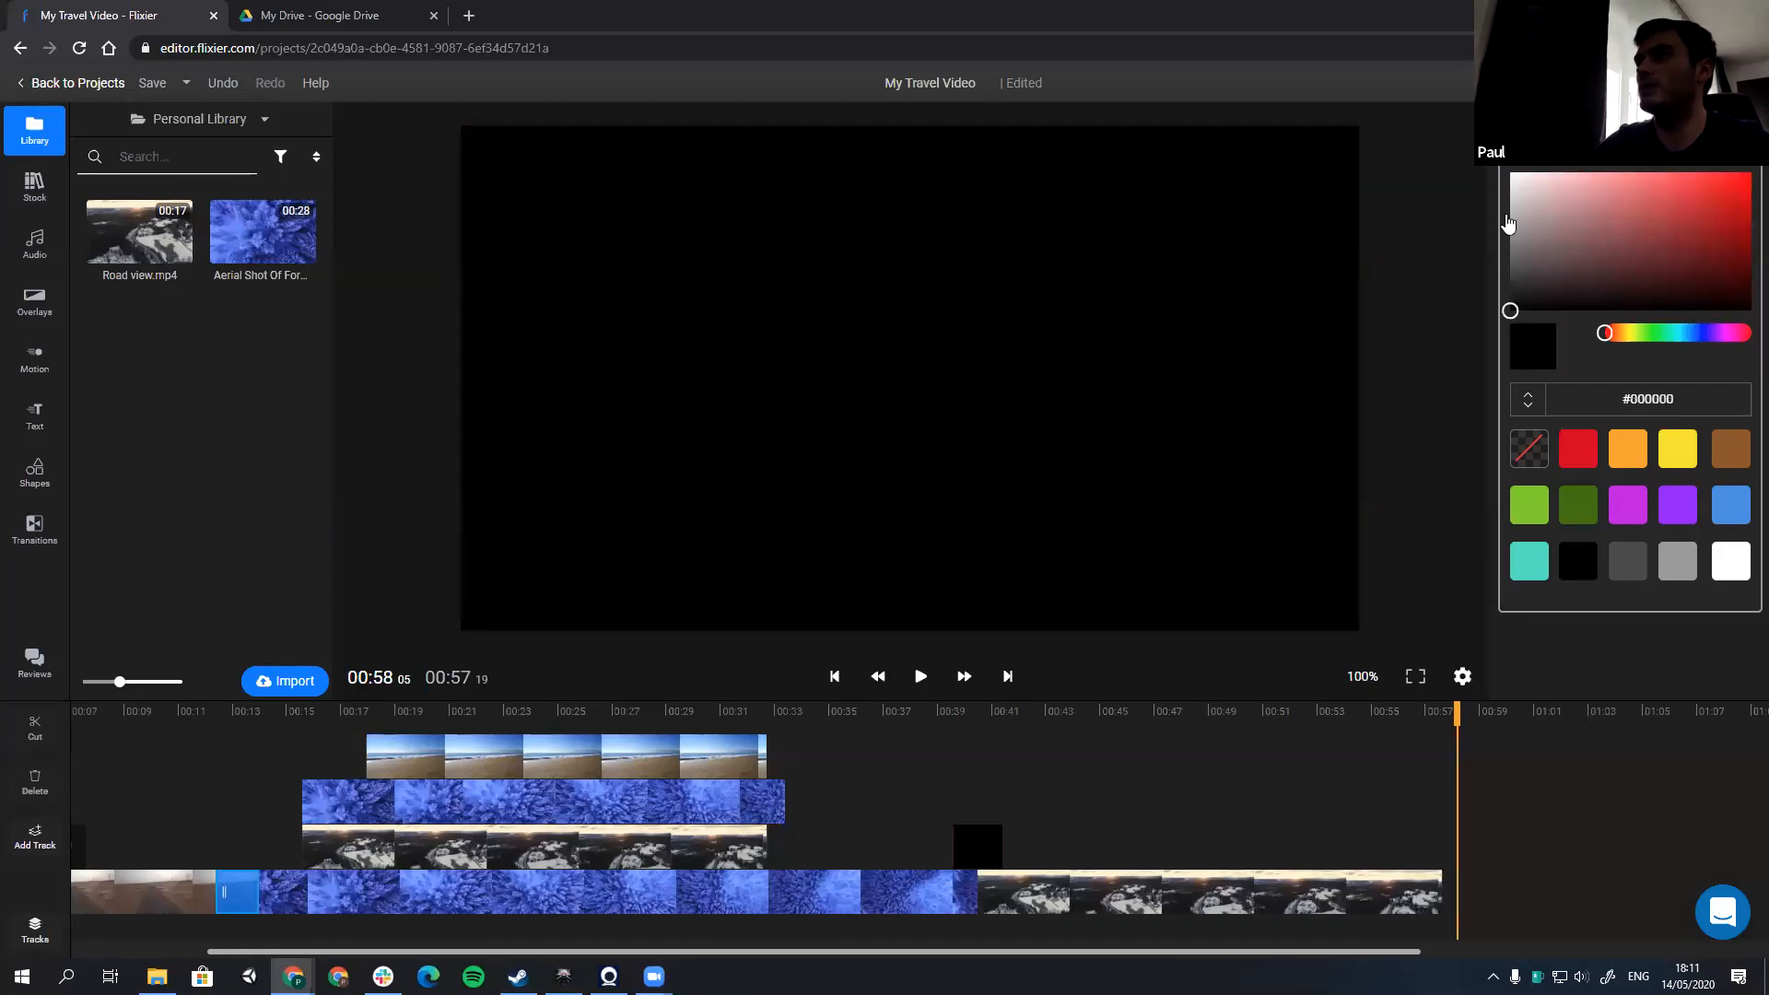
pyautogui.click(1567, 213)
# Step: Try the 1080x1080 square and 1080x1920 vertical resolutions on the split screen, return to 1920x1080 (16:9 Standard) and play briefly
pyautogui.click(672, 730)
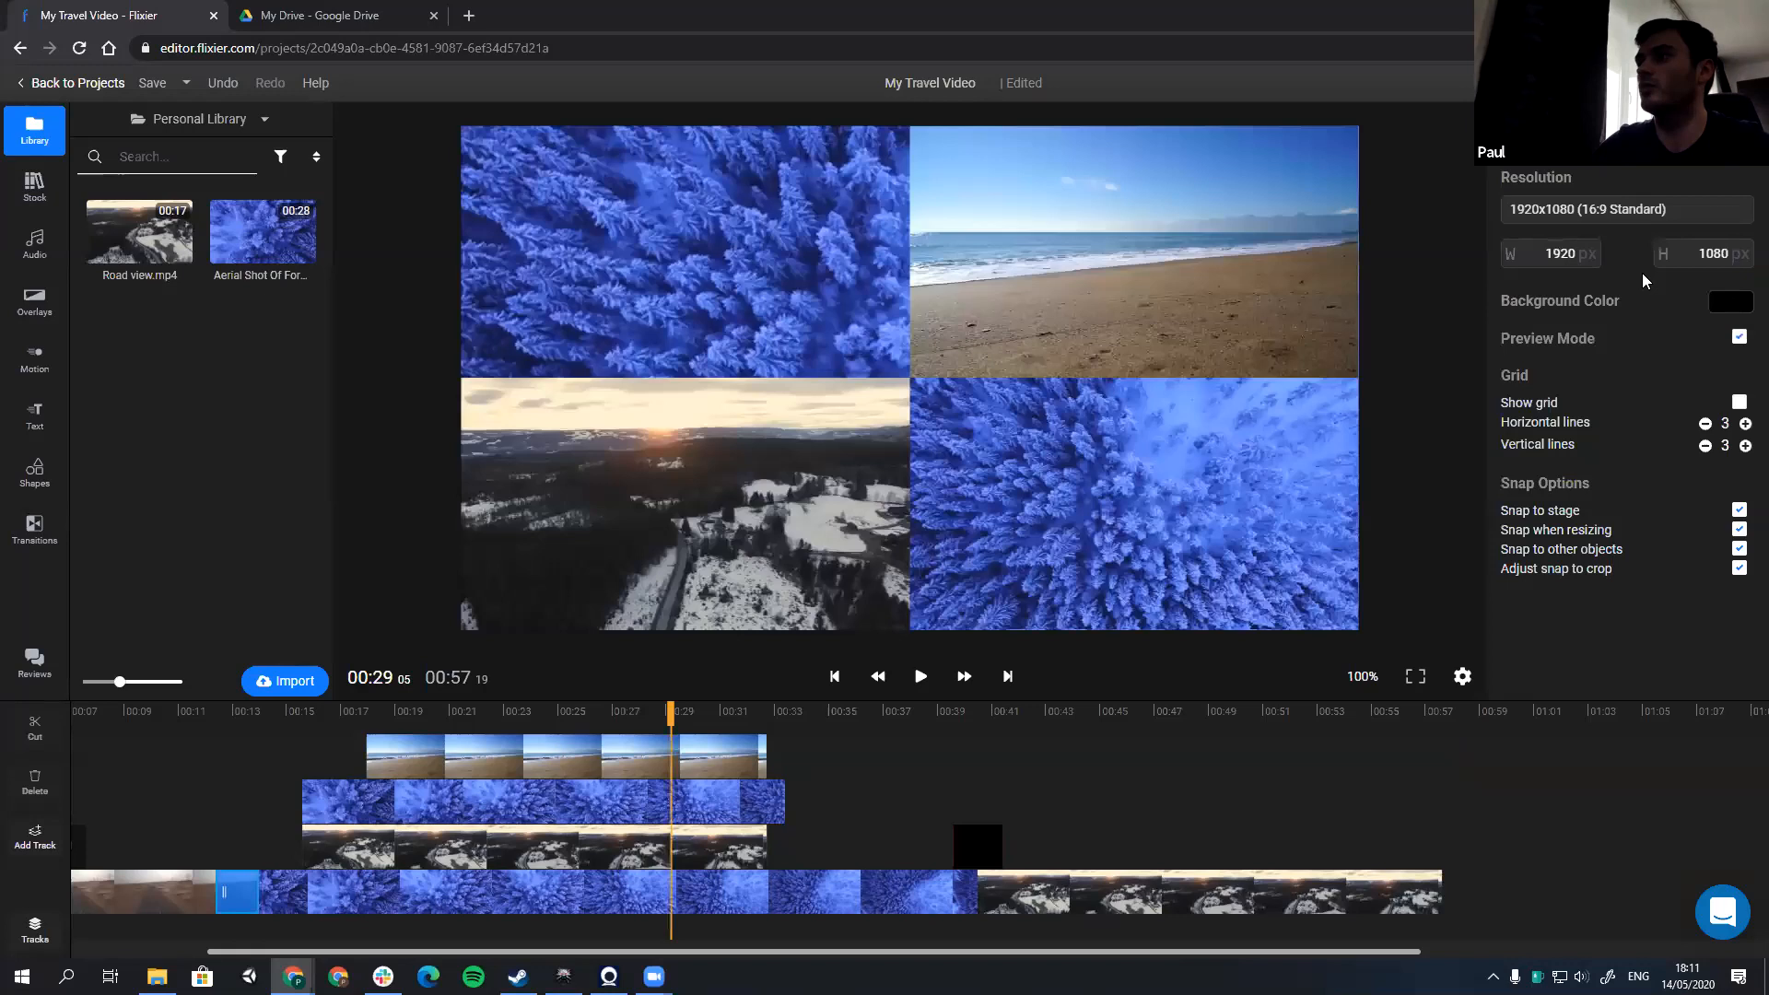
pyautogui.click(1606, 290)
pyautogui.click(1563, 223)
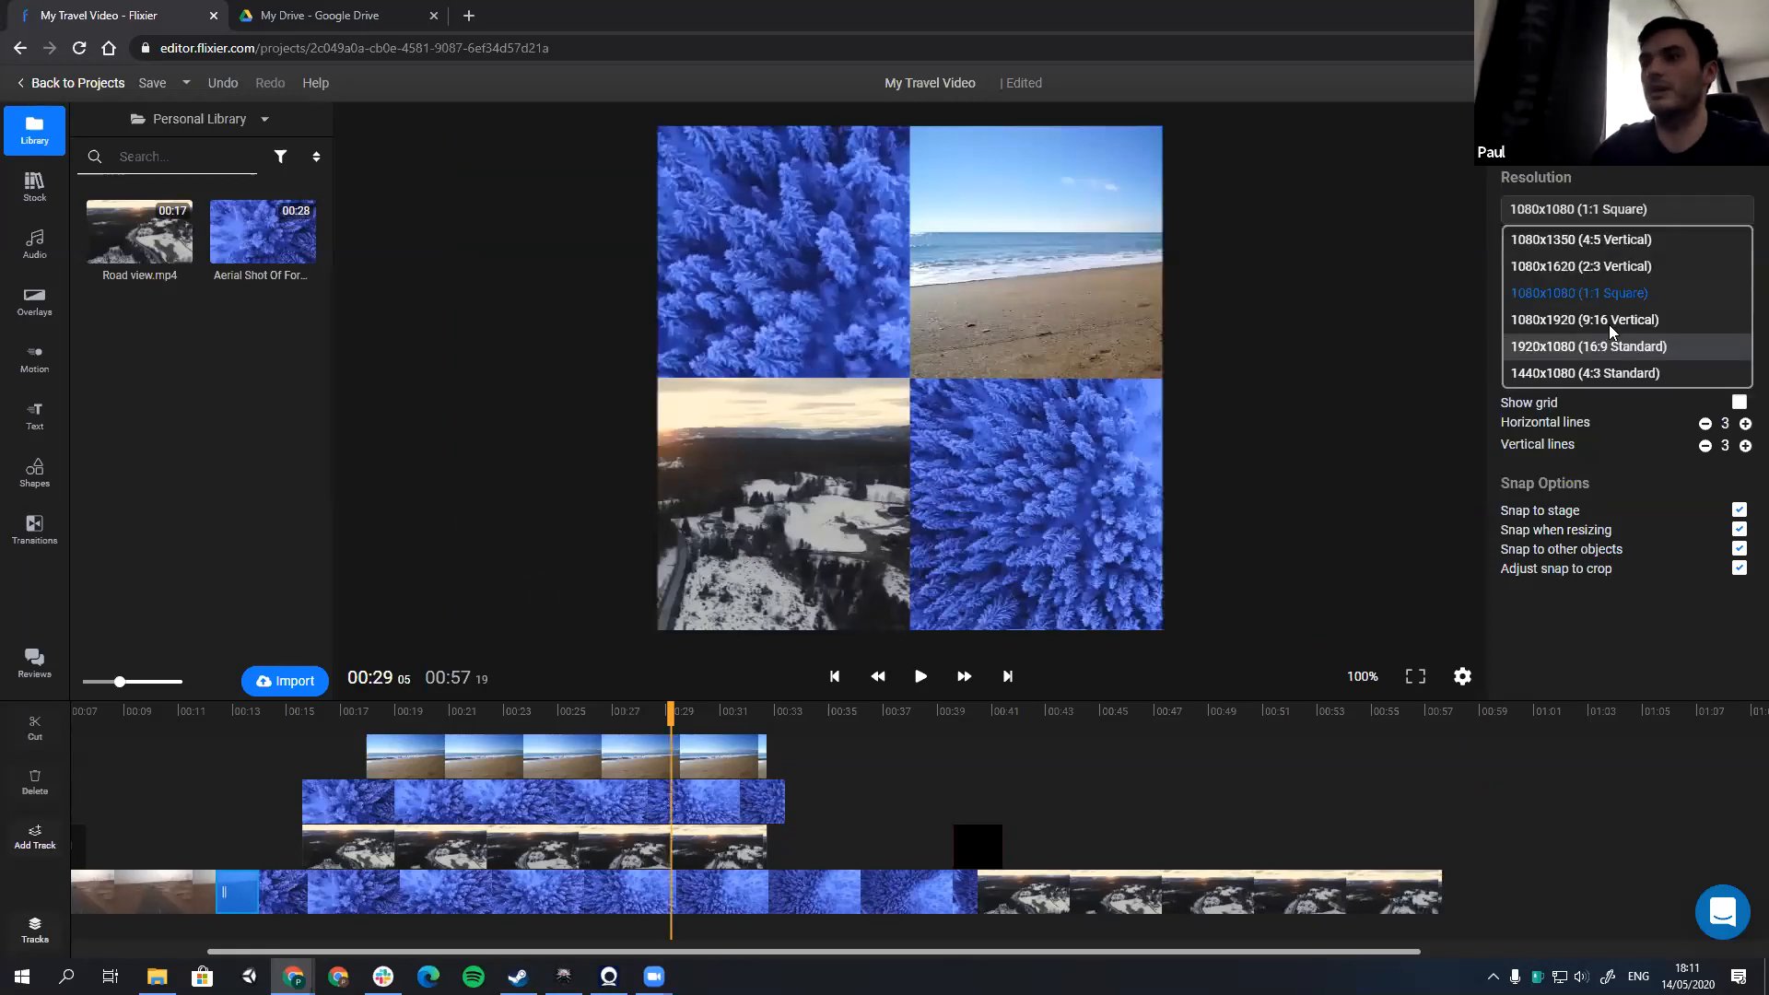
pyautogui.click(1608, 321)
pyautogui.click(1584, 211)
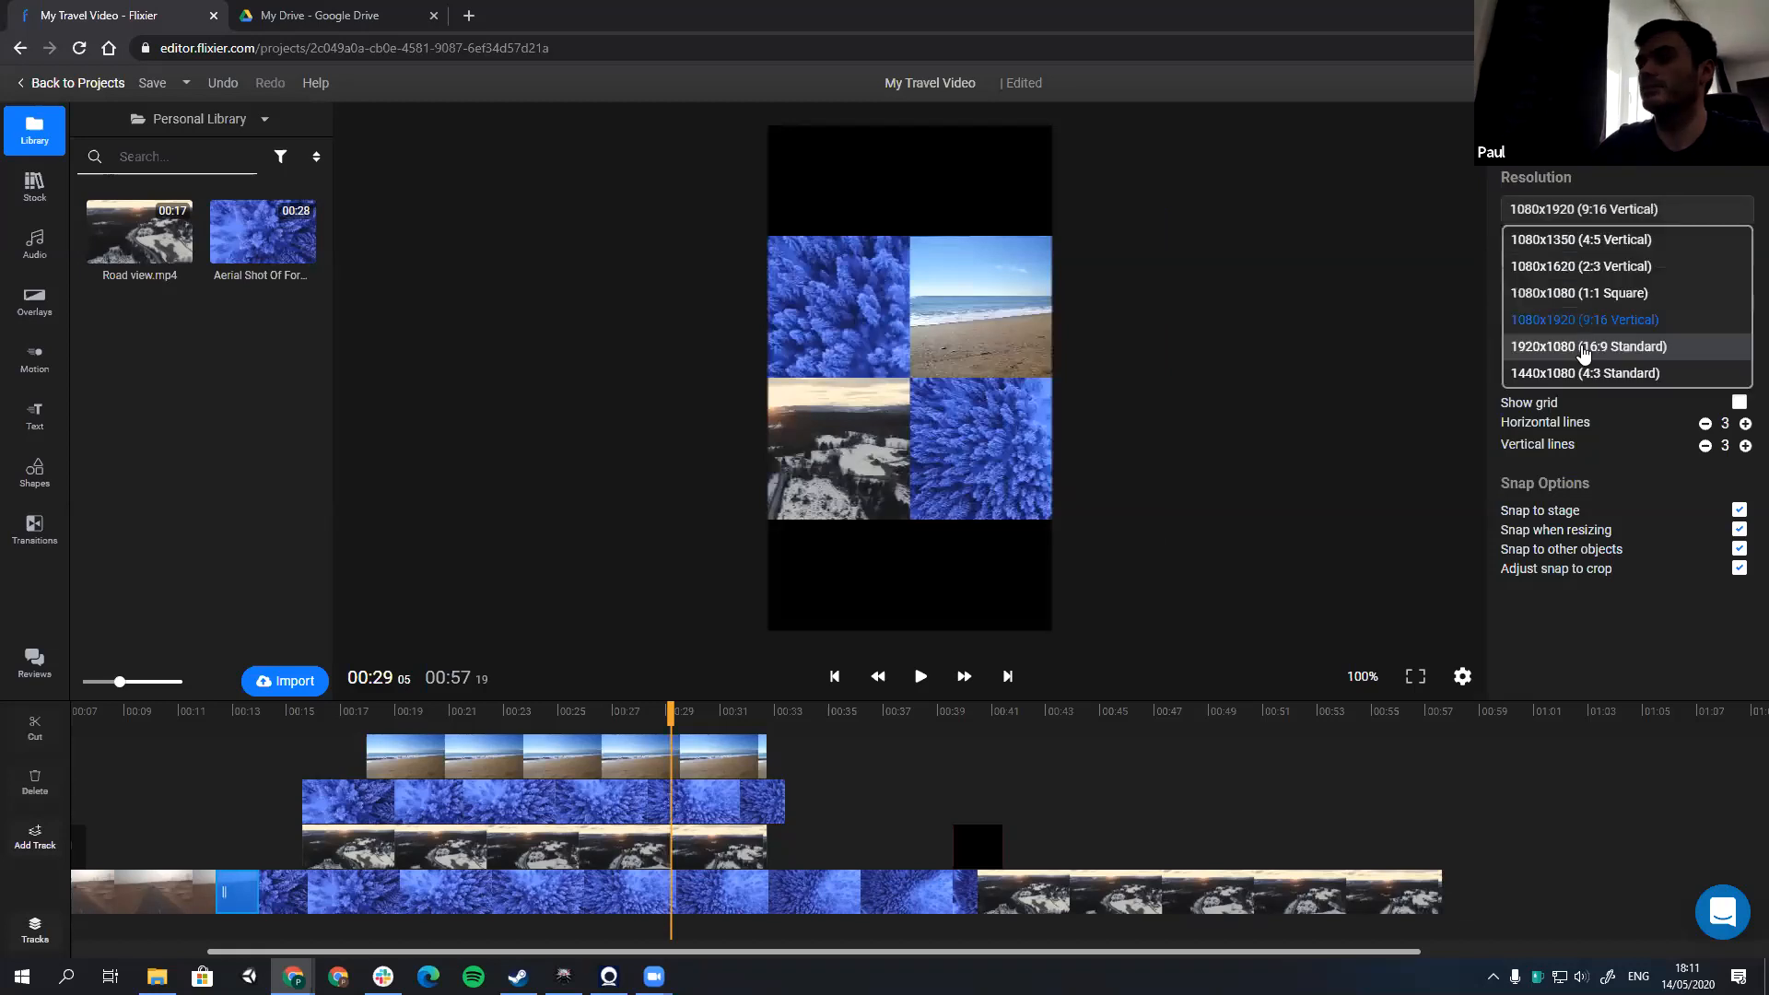
pyautogui.click(1581, 347)
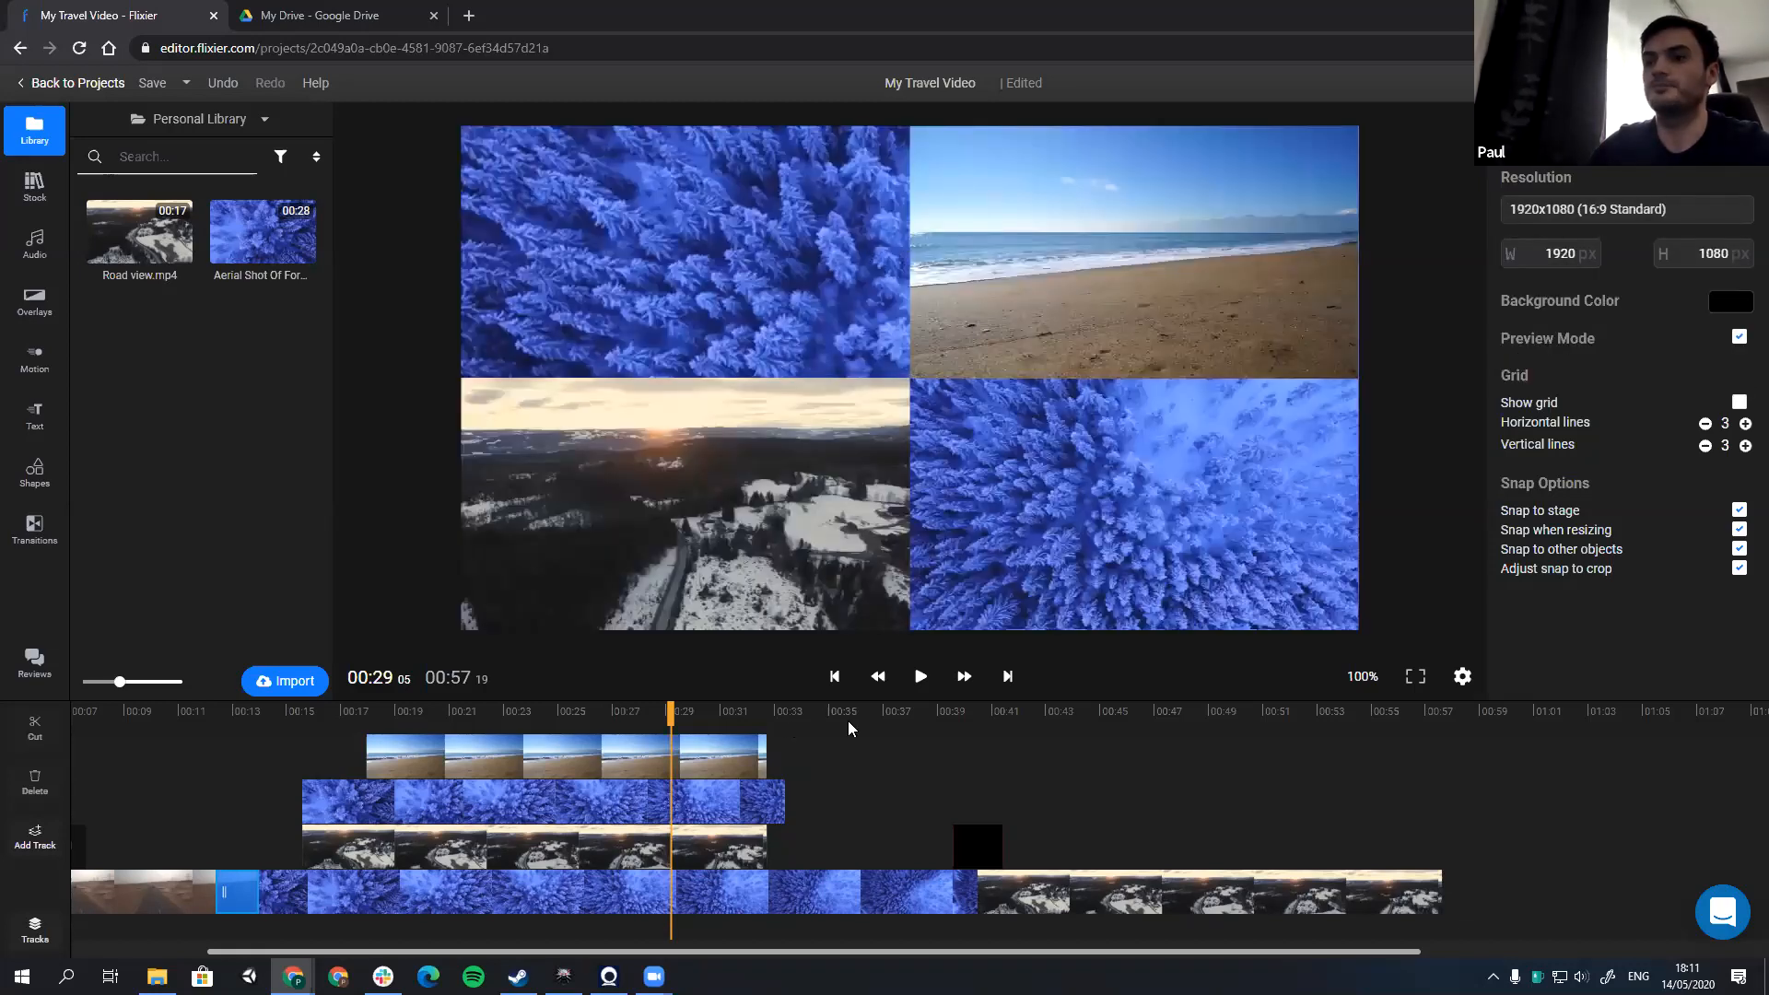
pyautogui.press('space')
pyautogui.press('space')
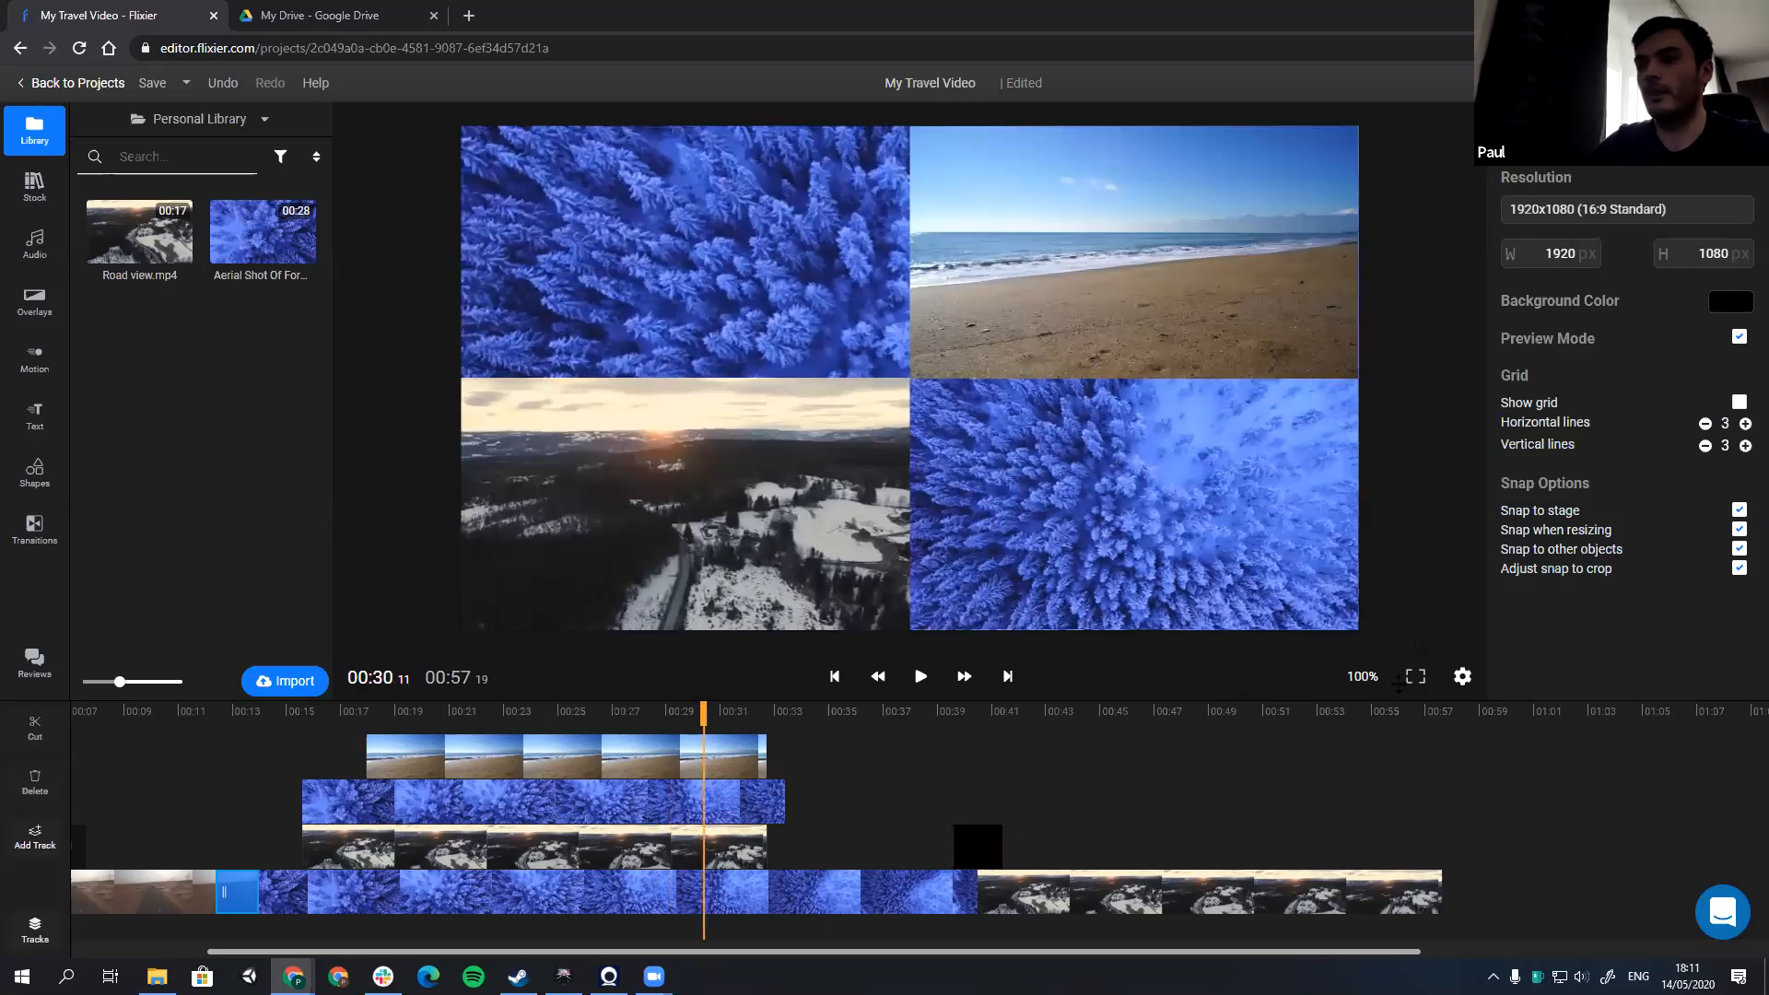
# Step: Add the Subscribe Badge motion graphic with like and bell icons above the last Road view clip at 00:55:06
pyautogui.click(1377, 891)
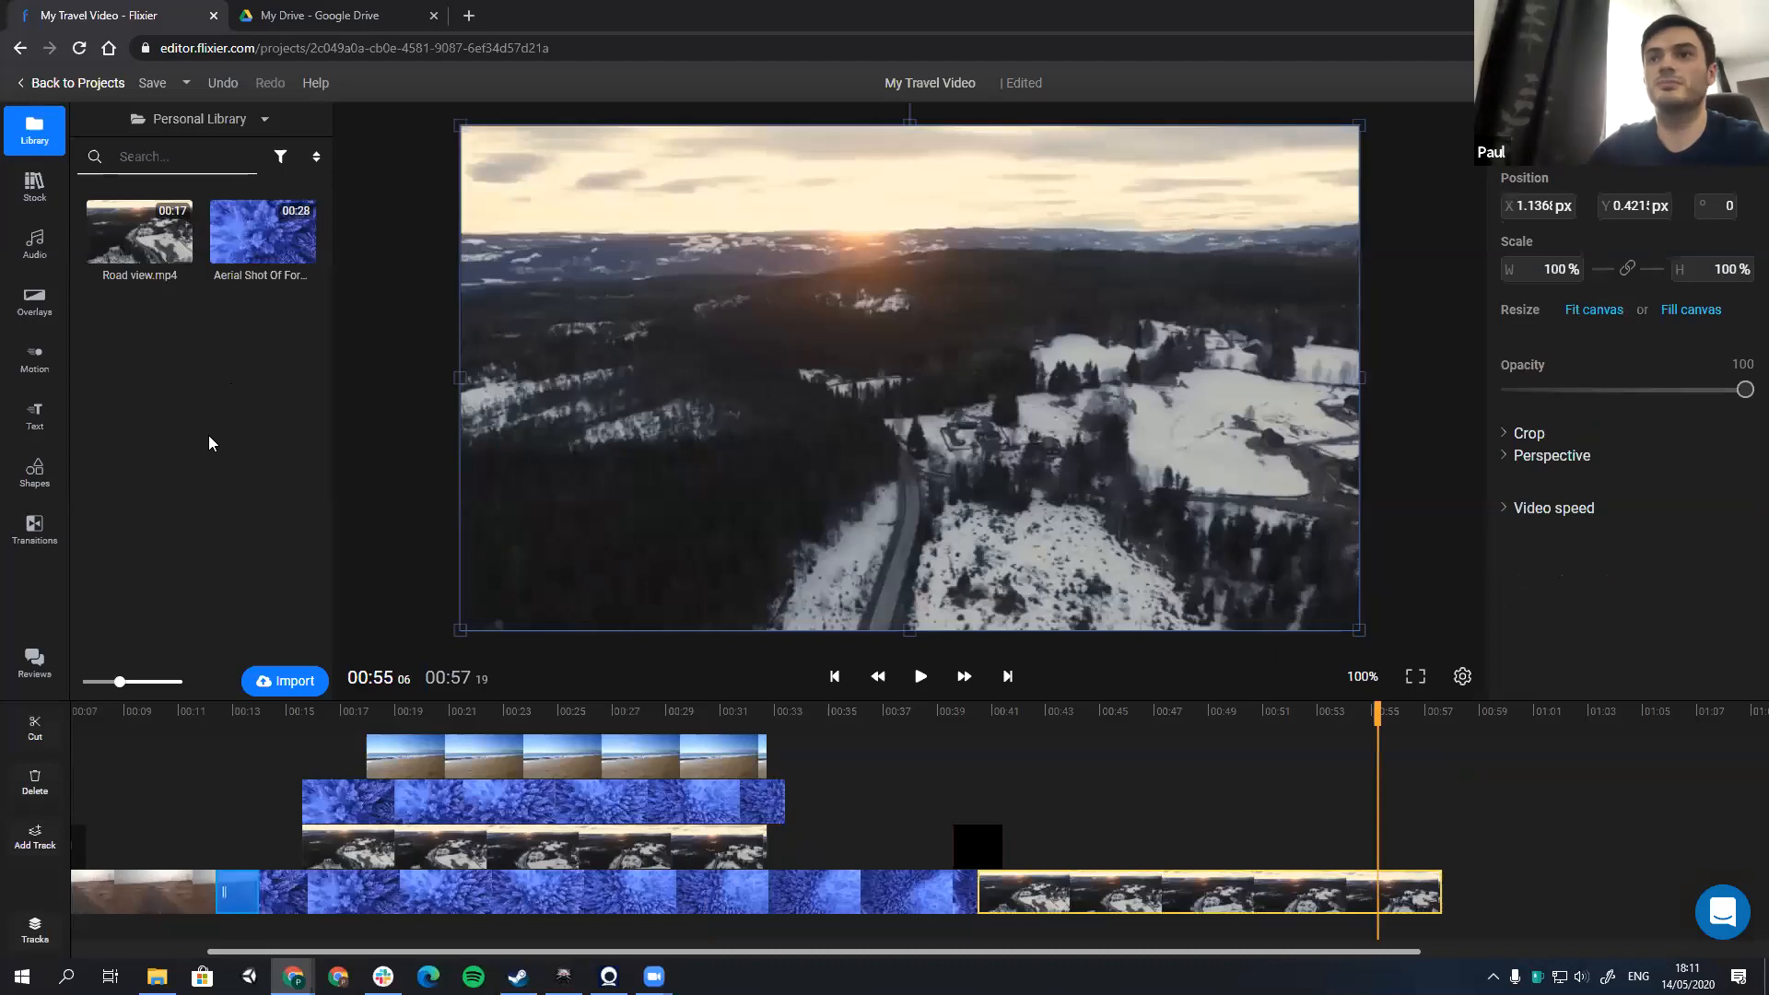
pyautogui.click(378, 471)
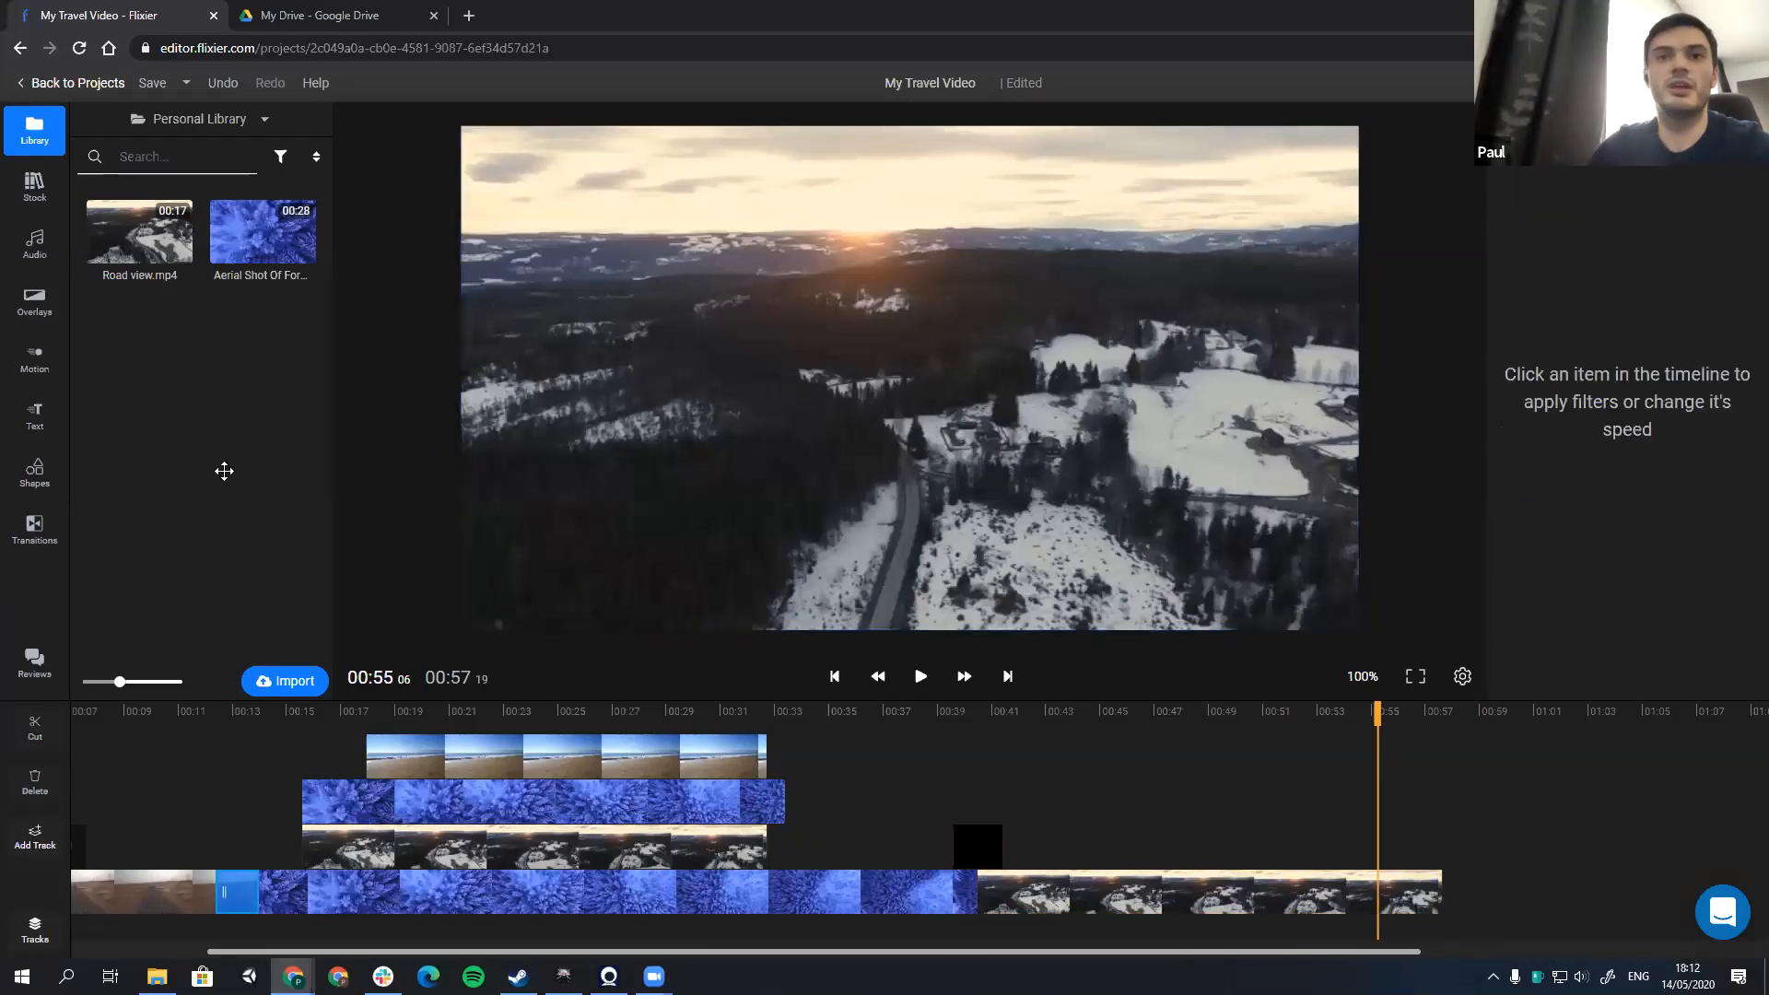
pyautogui.click(37, 428)
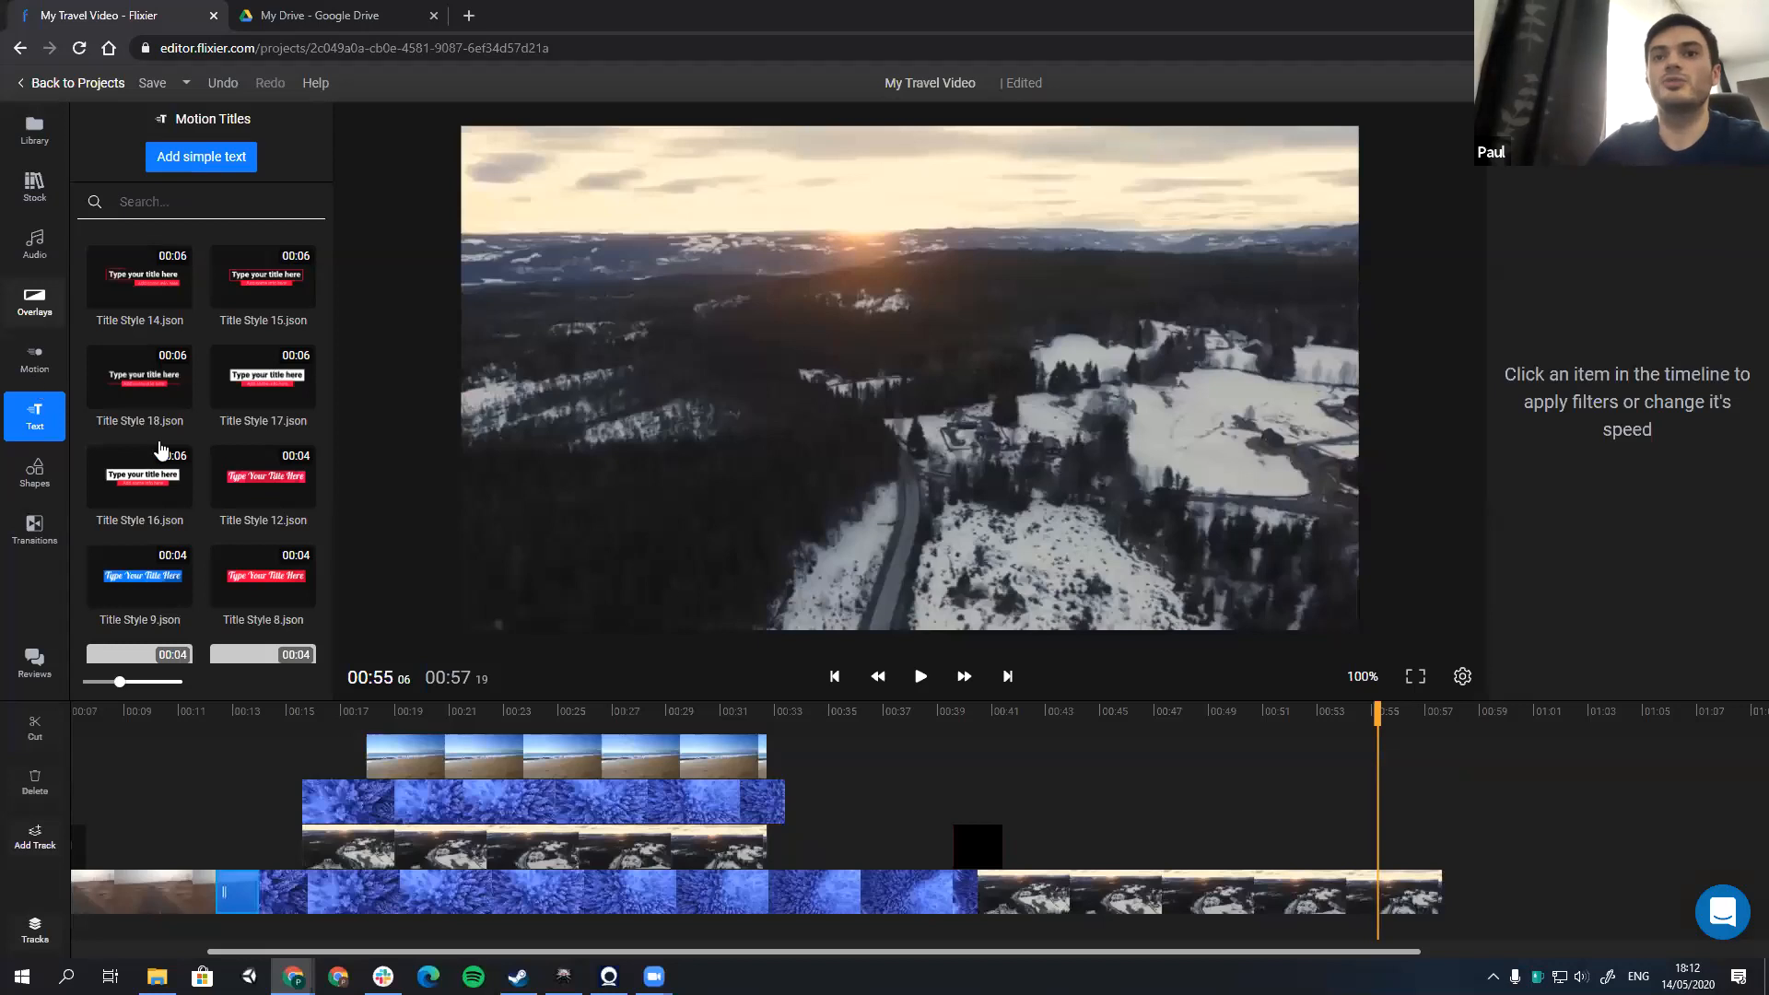
pyautogui.click(37, 362)
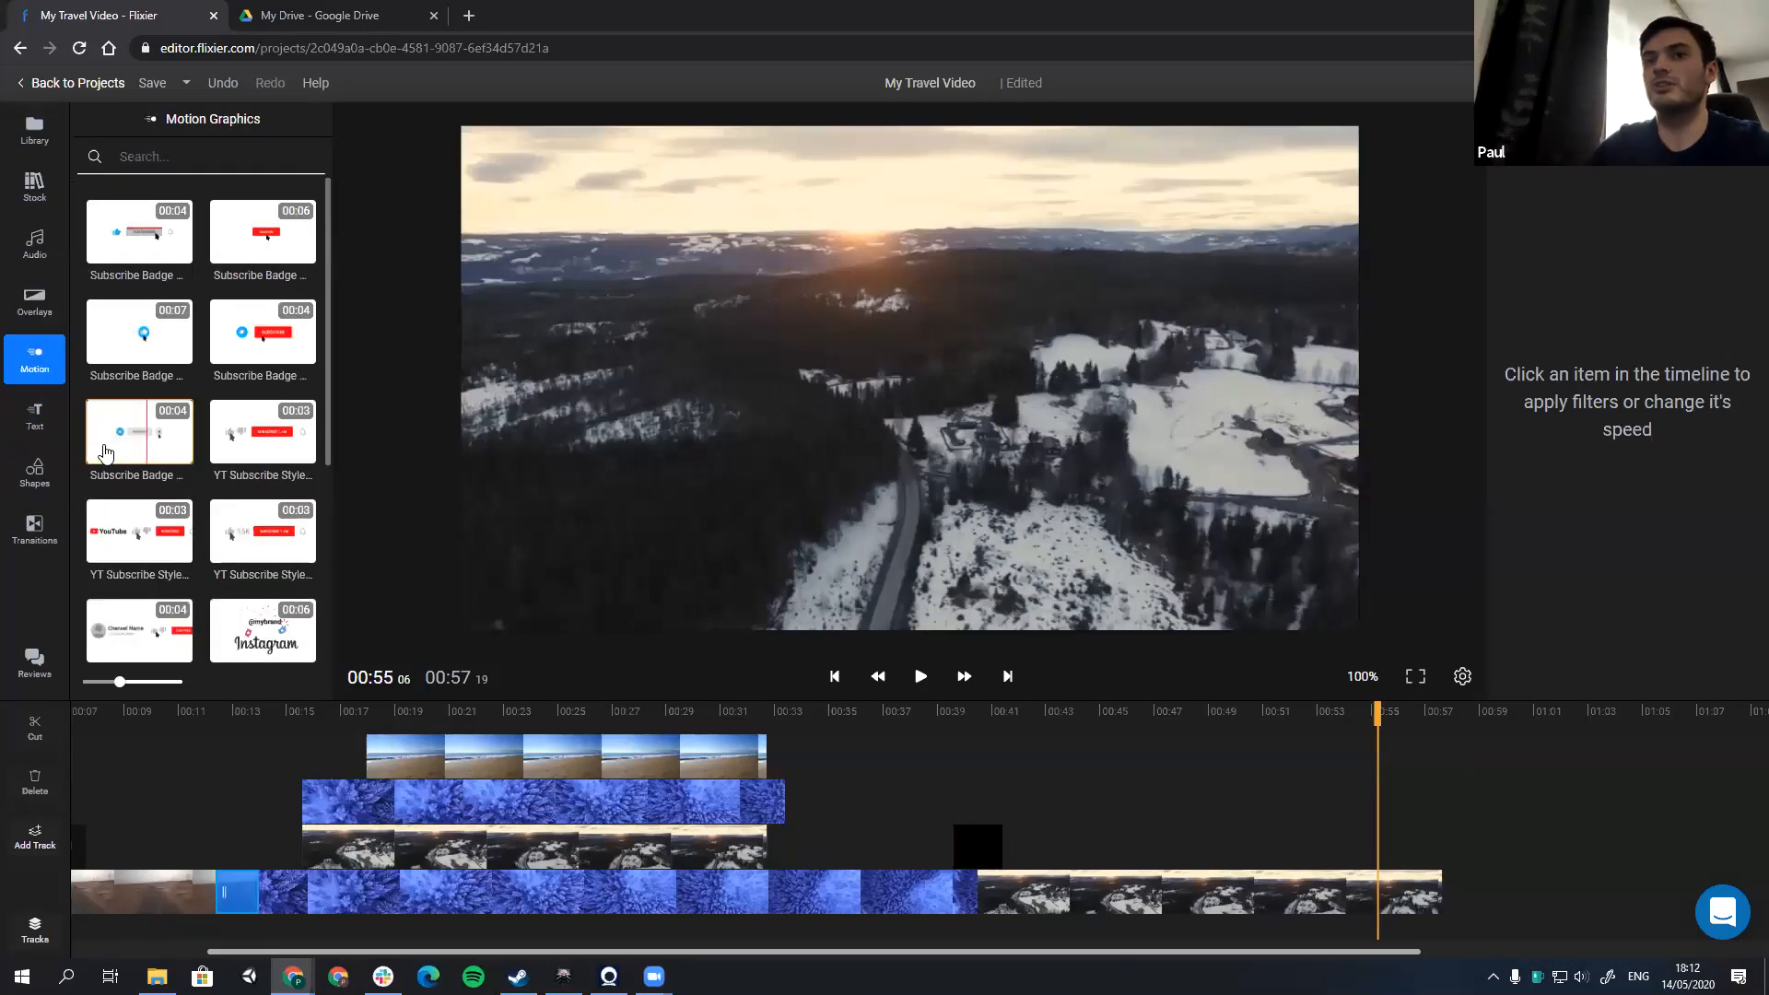
pyautogui.moveTo(135, 443); pyautogui.dragTo(1193, 600)
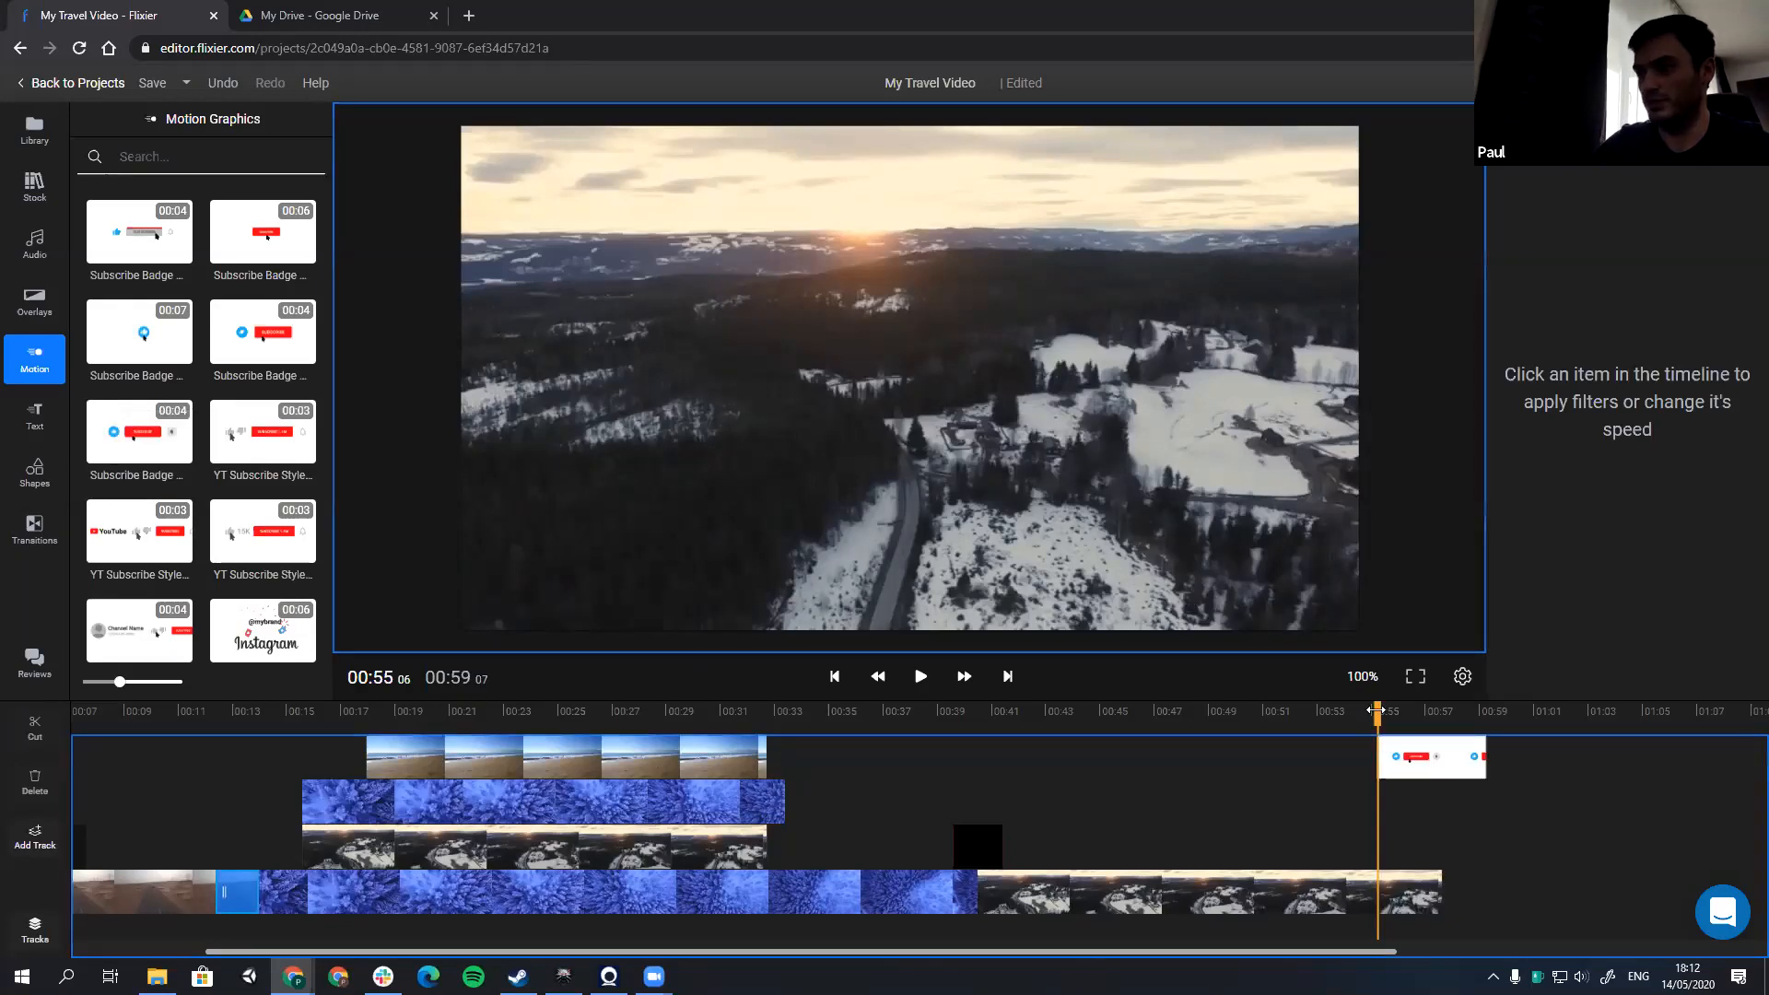
# Step: Move the subscribe badge earlier to start at about 00:52 over the last Road view clip and preview its animation
pyautogui.click(1275, 717)
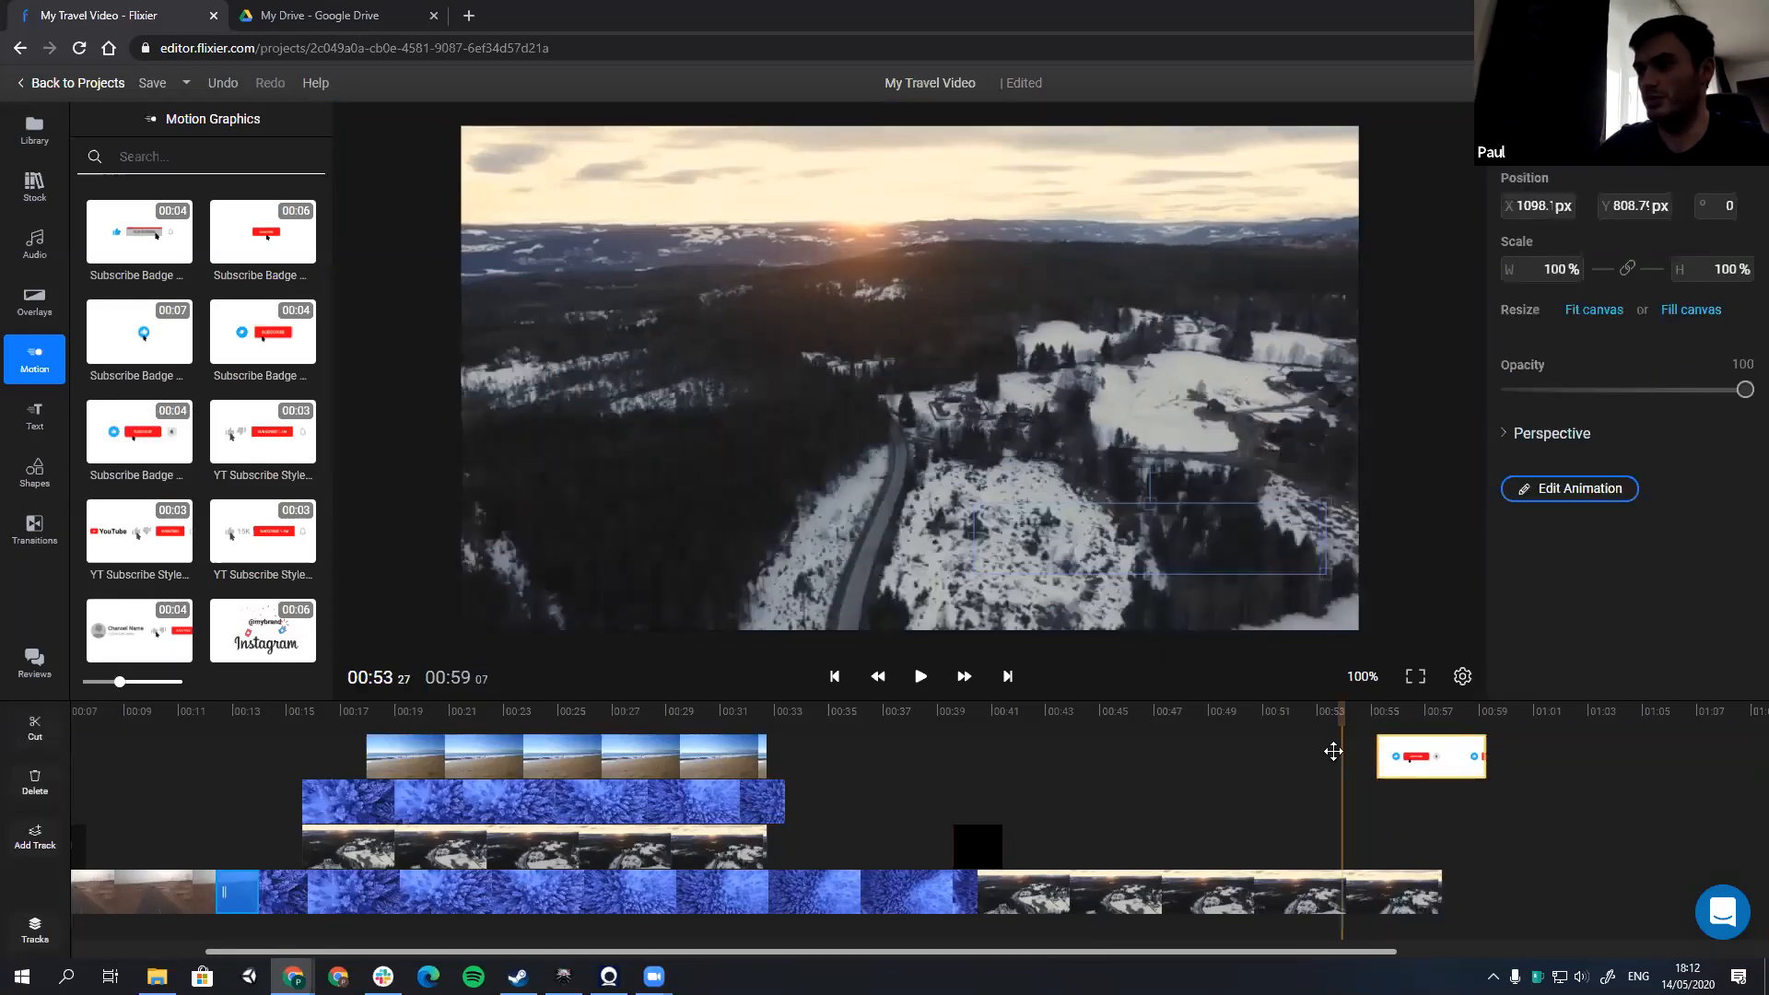
pyautogui.moveTo(1419, 758); pyautogui.dragTo(1339, 760)
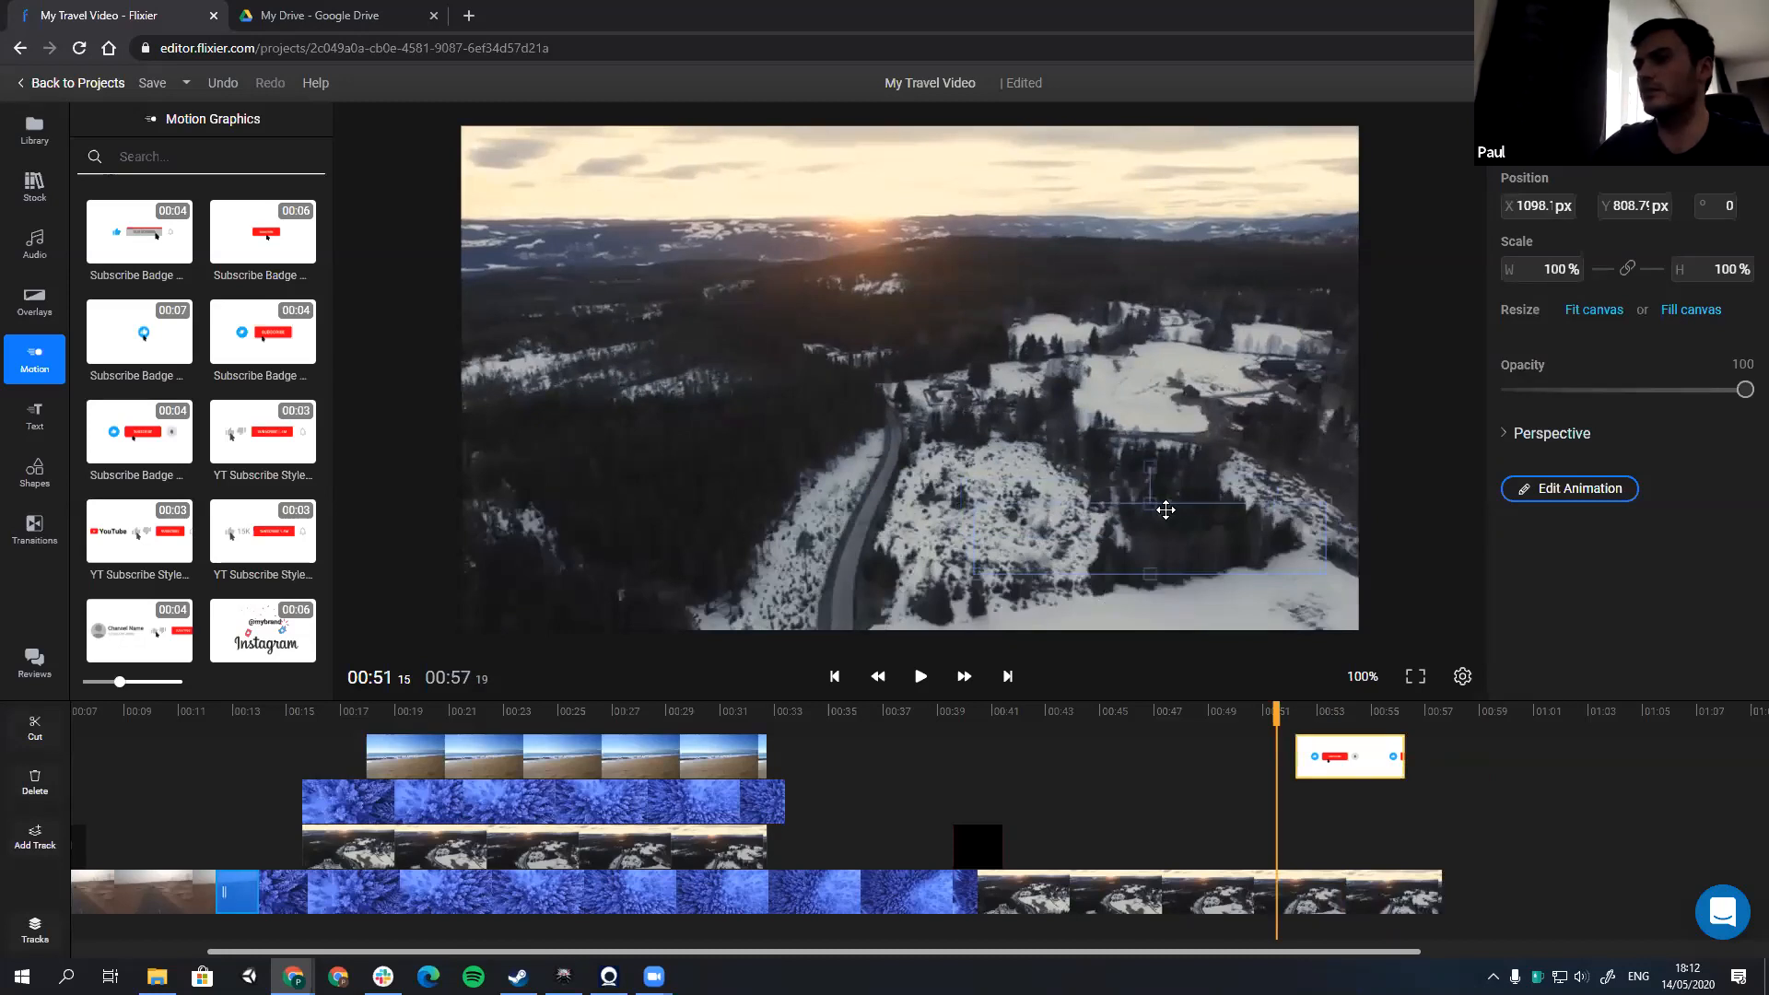
pyautogui.press('space')
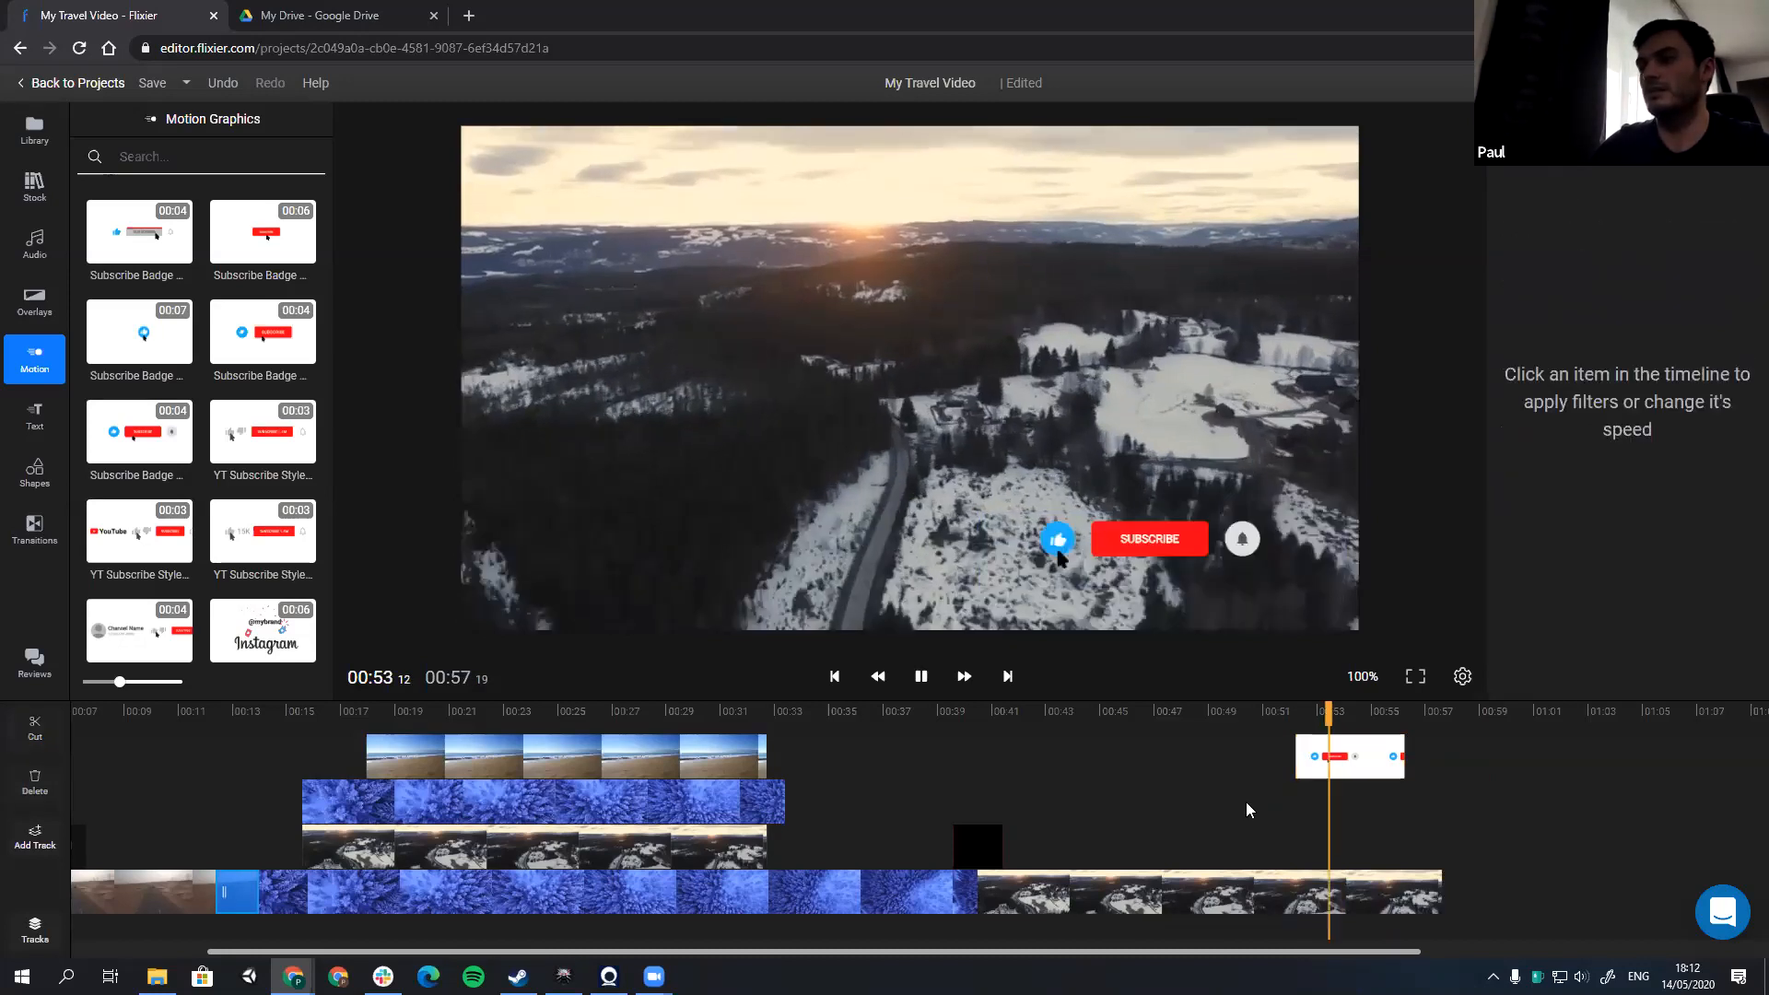
pyautogui.press('space')
# Step: Enlarge the subscribe badge to about 220% across the lower part of the frame and play its animation
pyautogui.click(1056, 536)
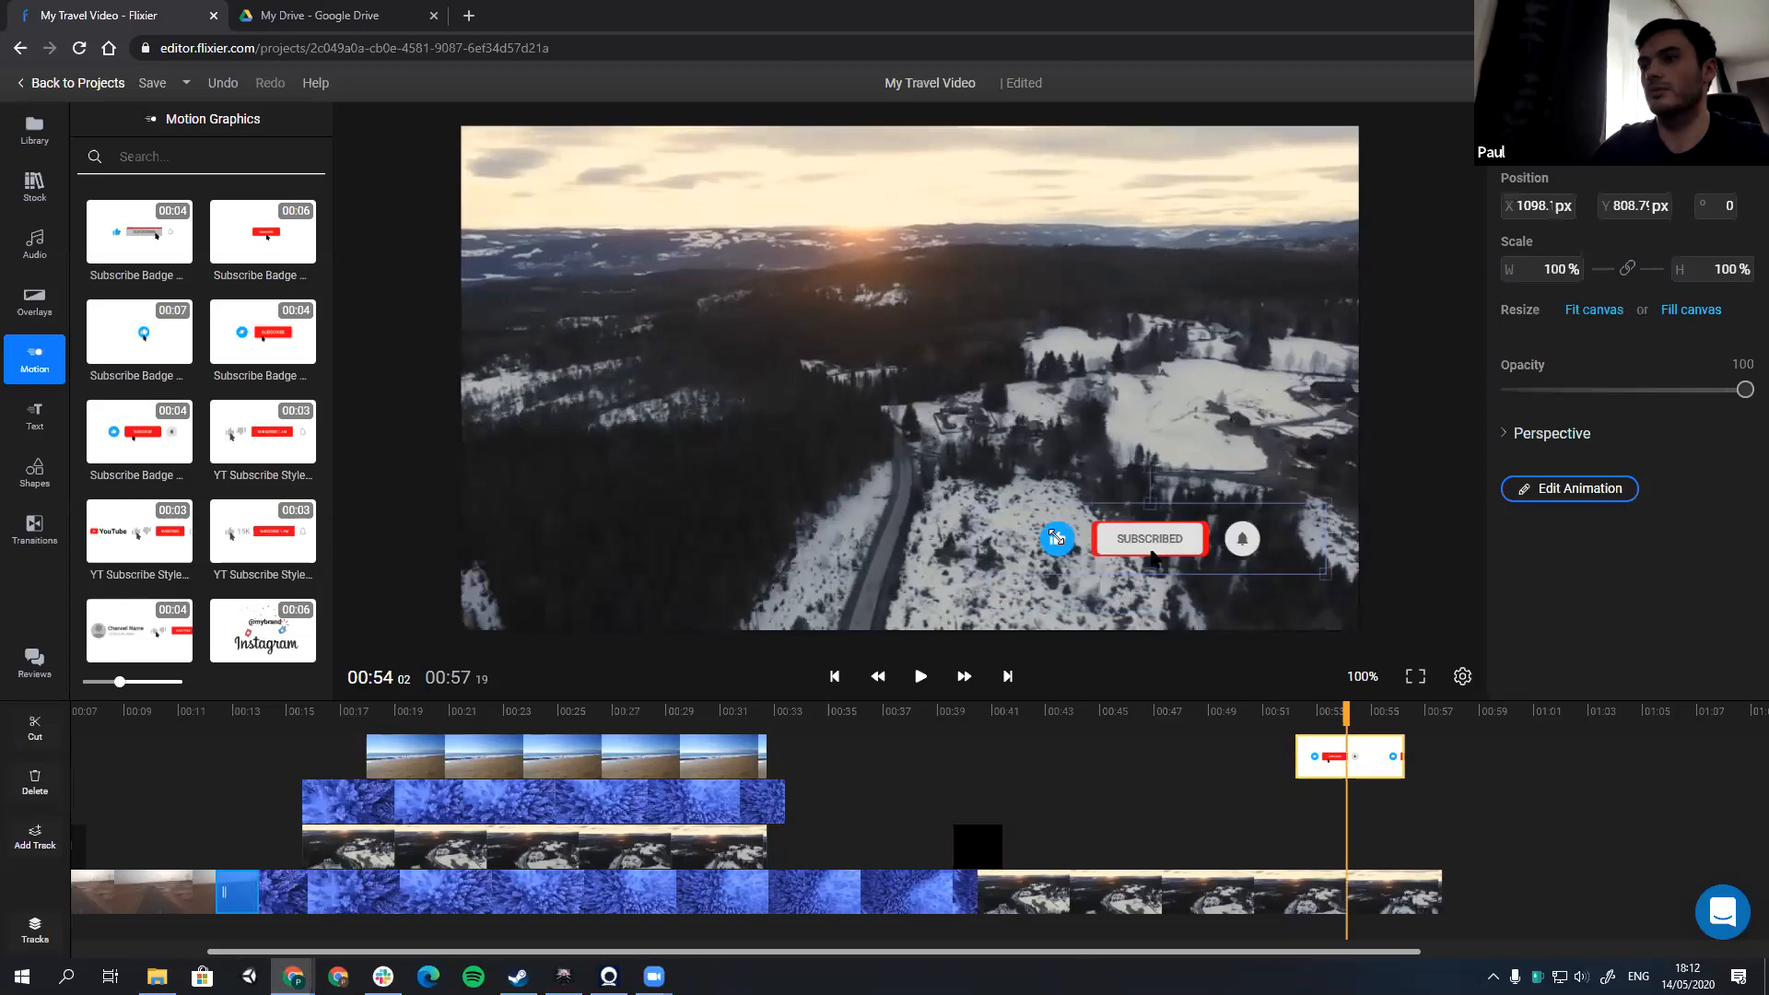
pyautogui.moveTo(561, 381); pyautogui.dragTo(561, 383)
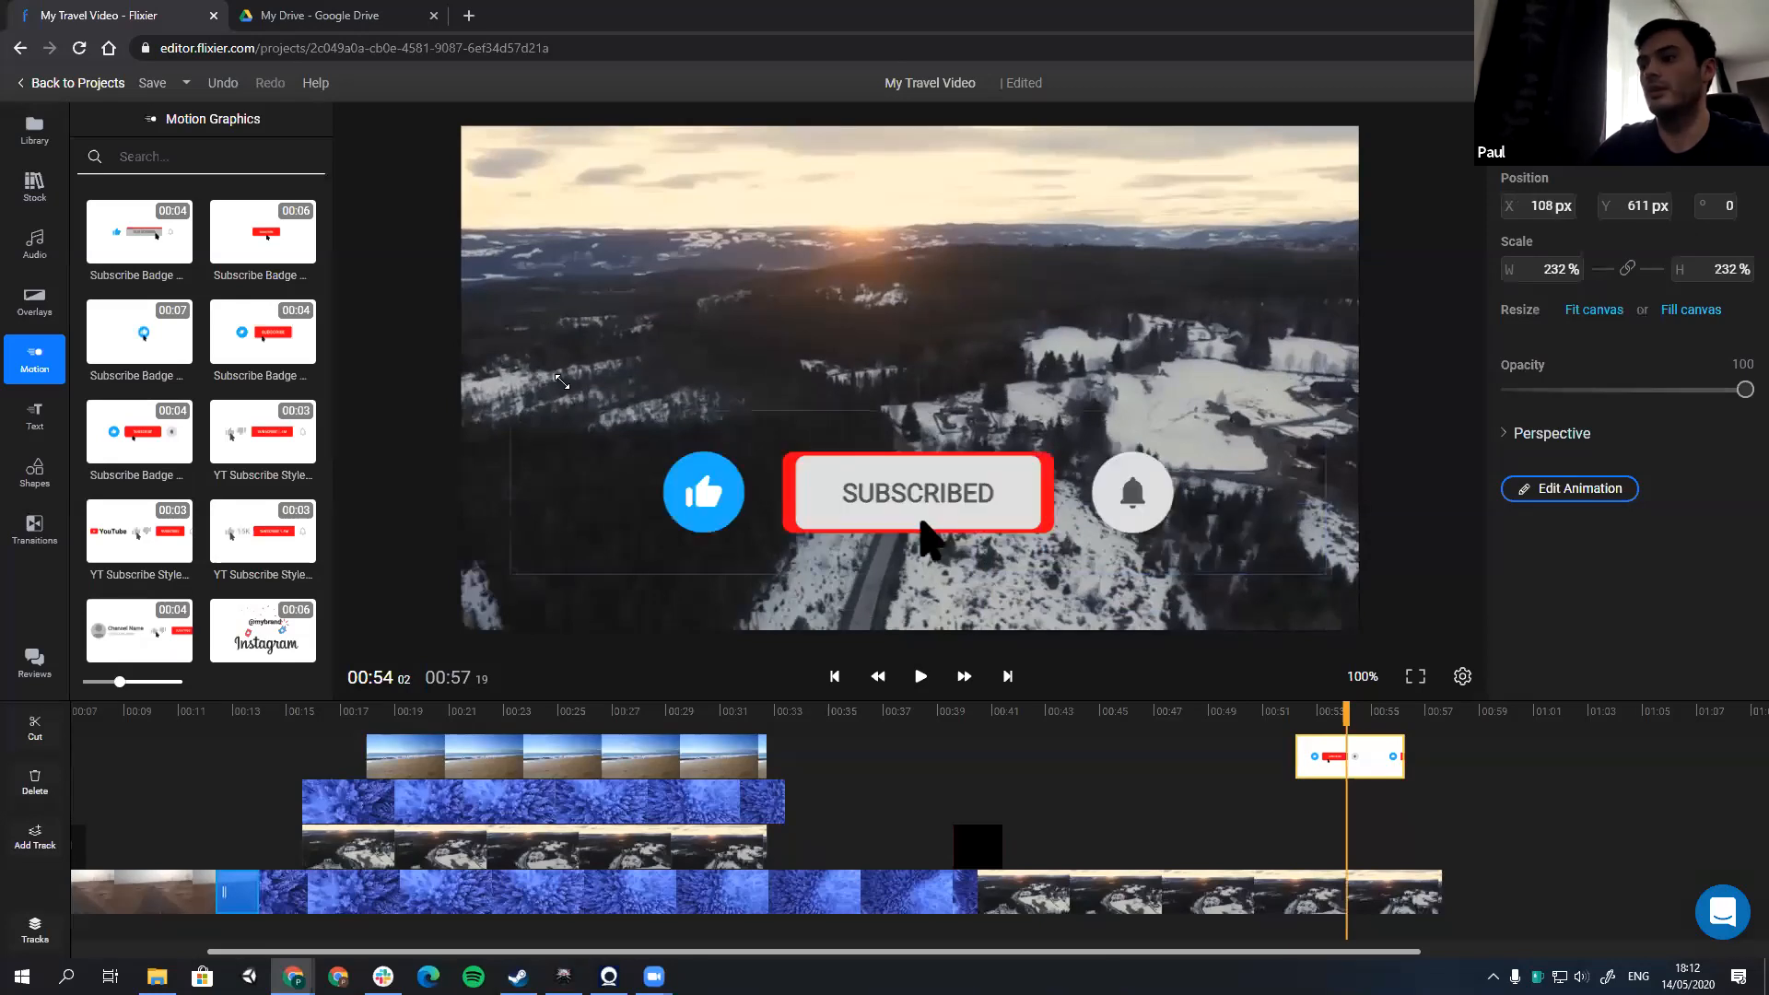
pyautogui.click(1296, 874)
pyautogui.press('space')
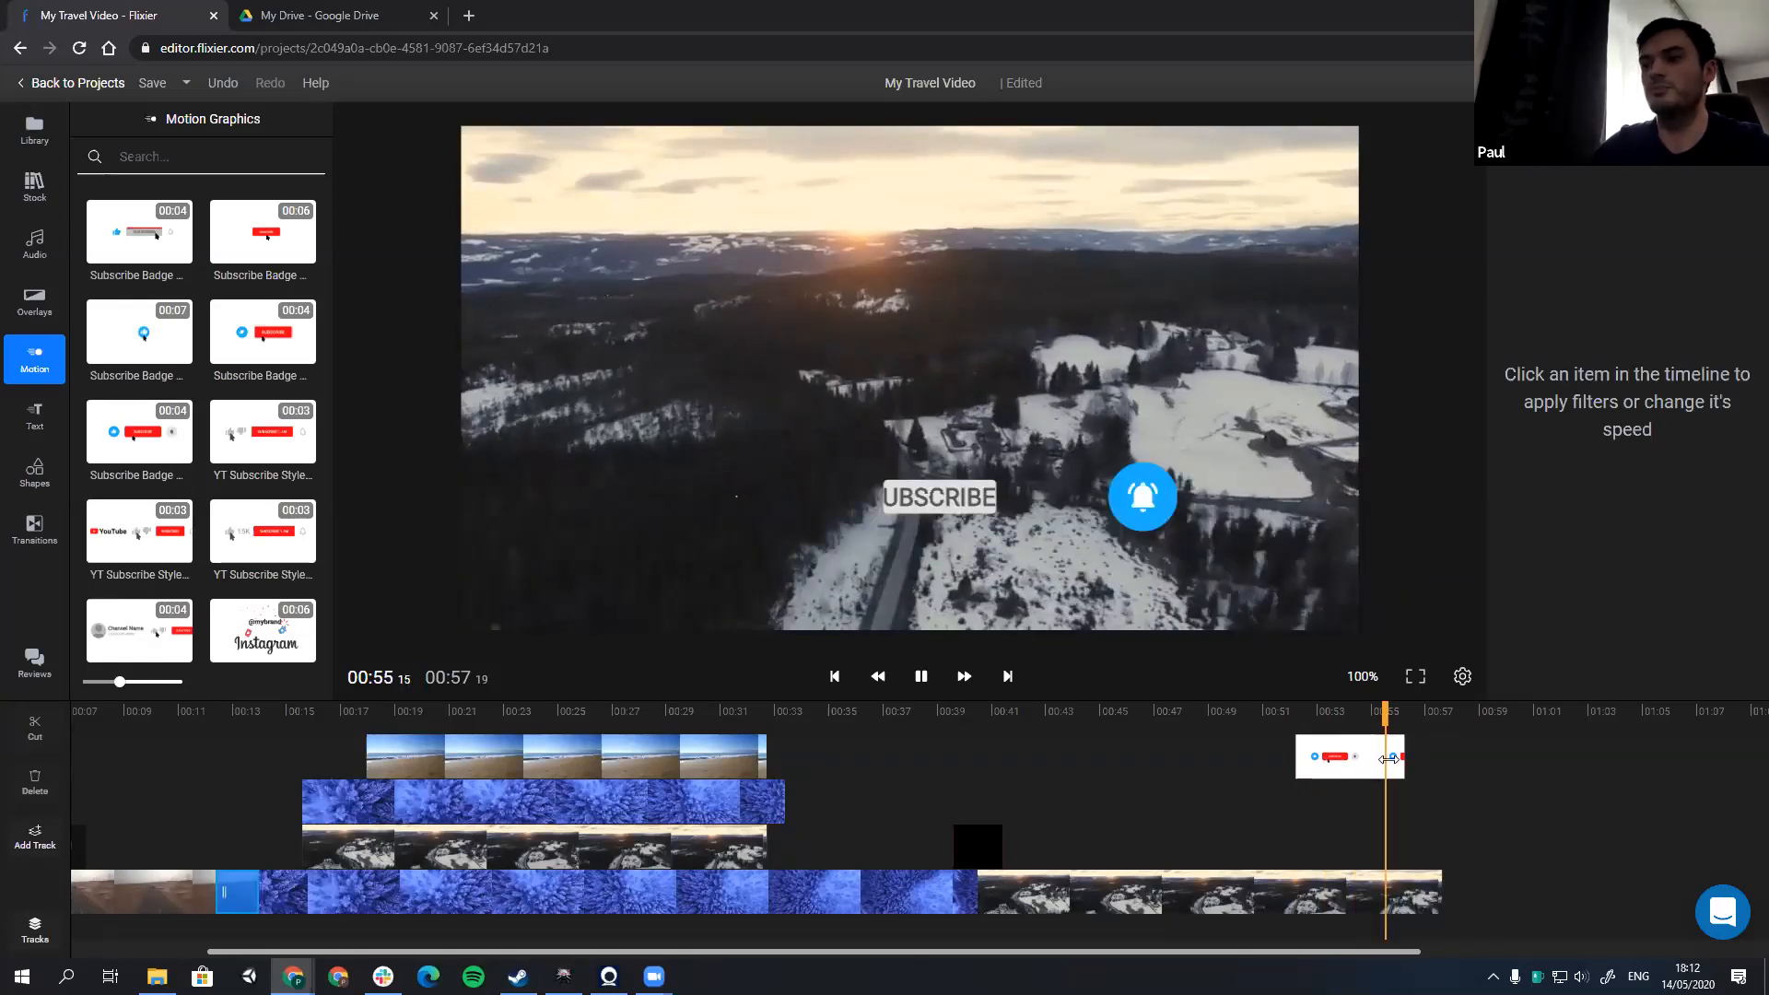
# Step: Delete the subscribe badge, the stacked beach clip and both parts of the stacked forest clip from the timeline
pyautogui.click(1388, 757)
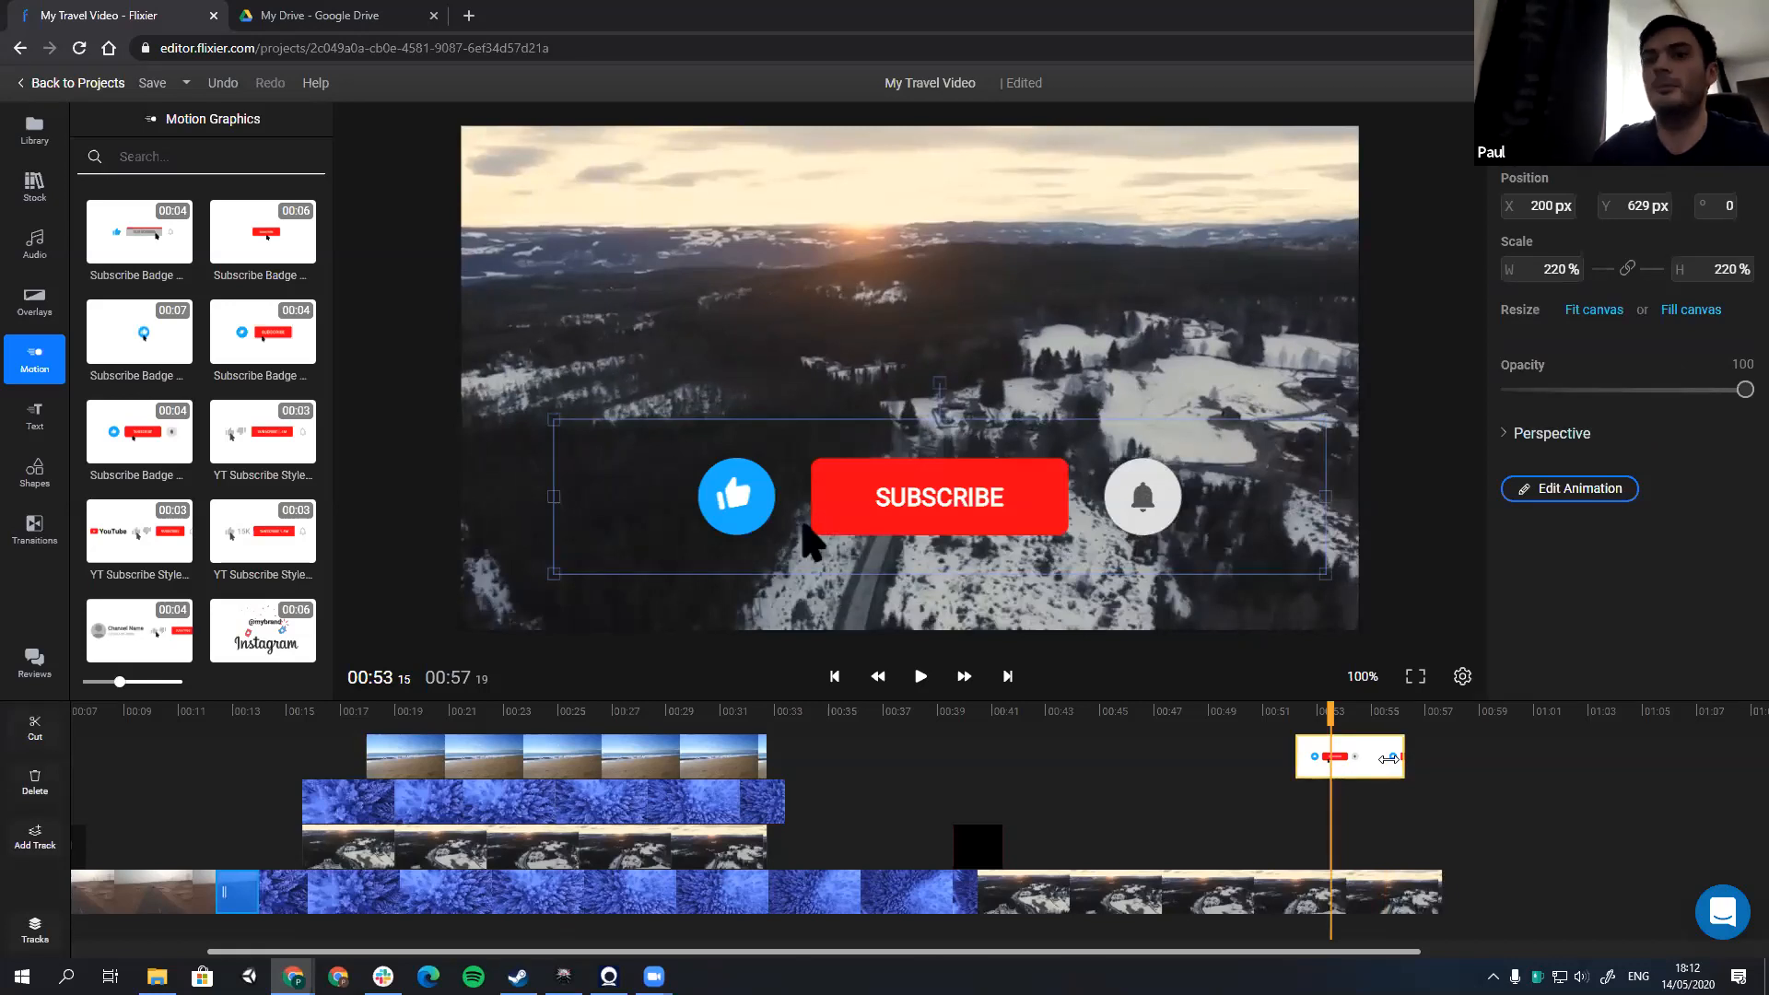
pyautogui.press('Delete')
pyautogui.click(560, 750)
pyautogui.press('Delete')
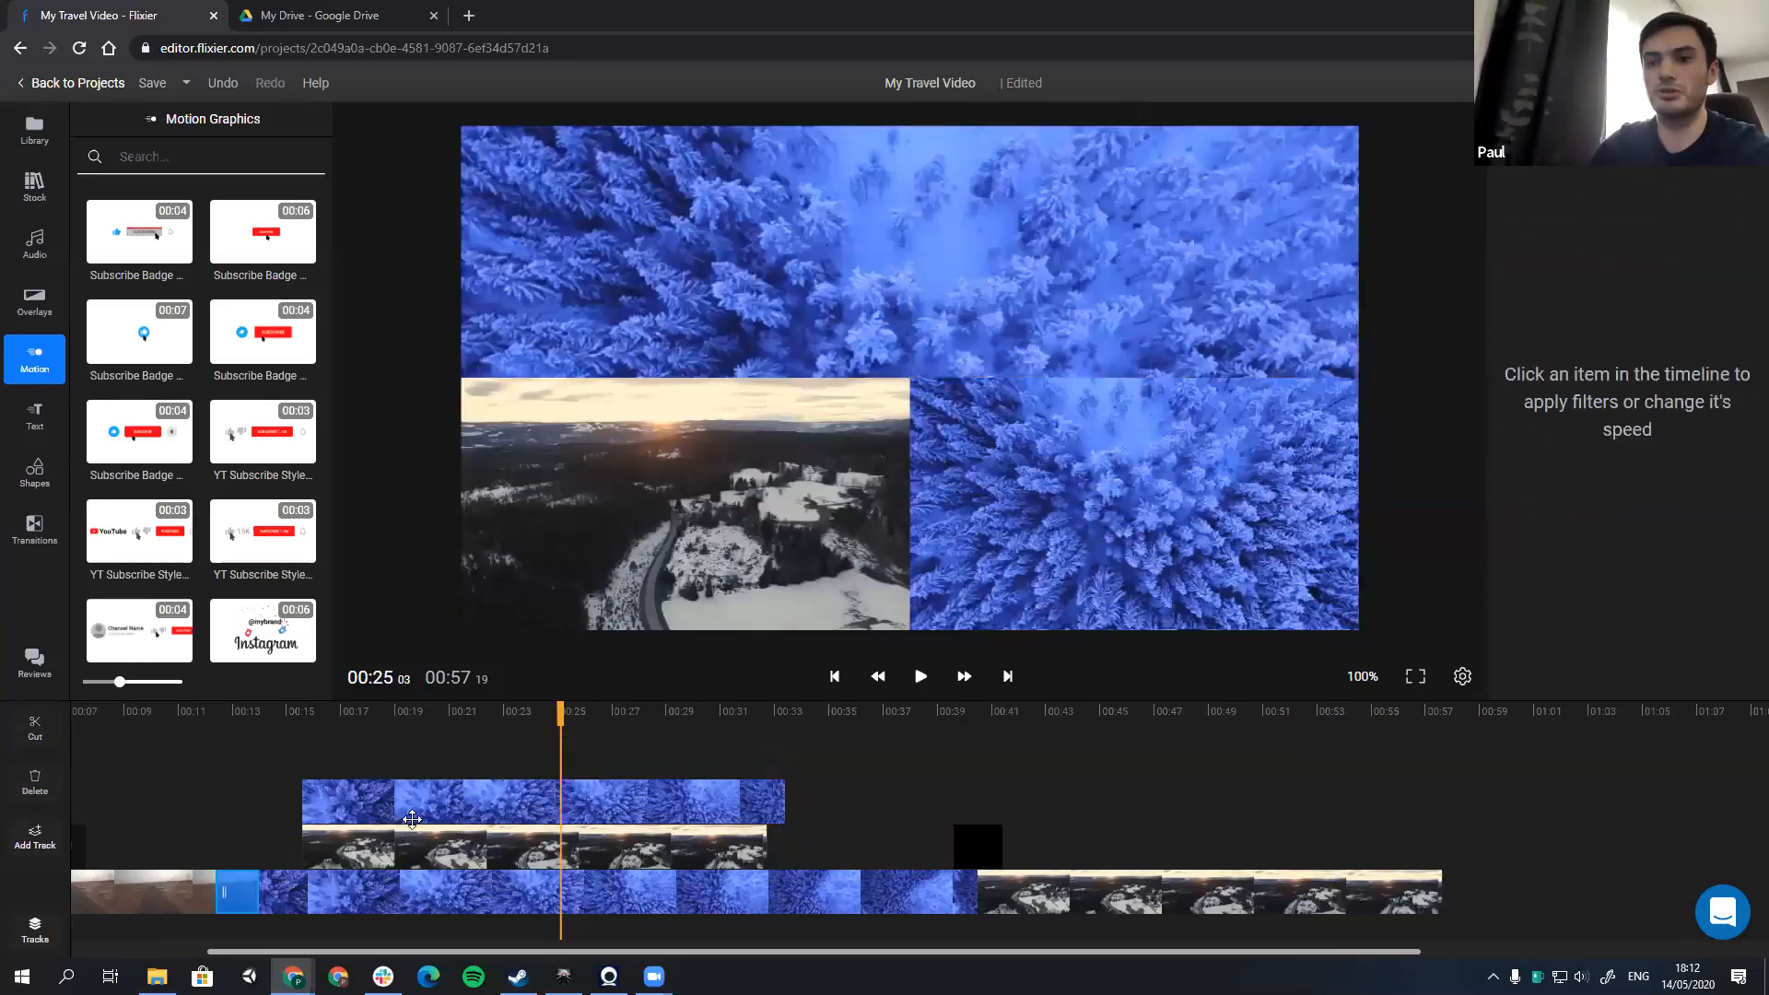
pyautogui.click(517, 804)
pyautogui.press('Delete')
pyautogui.click(412, 819)
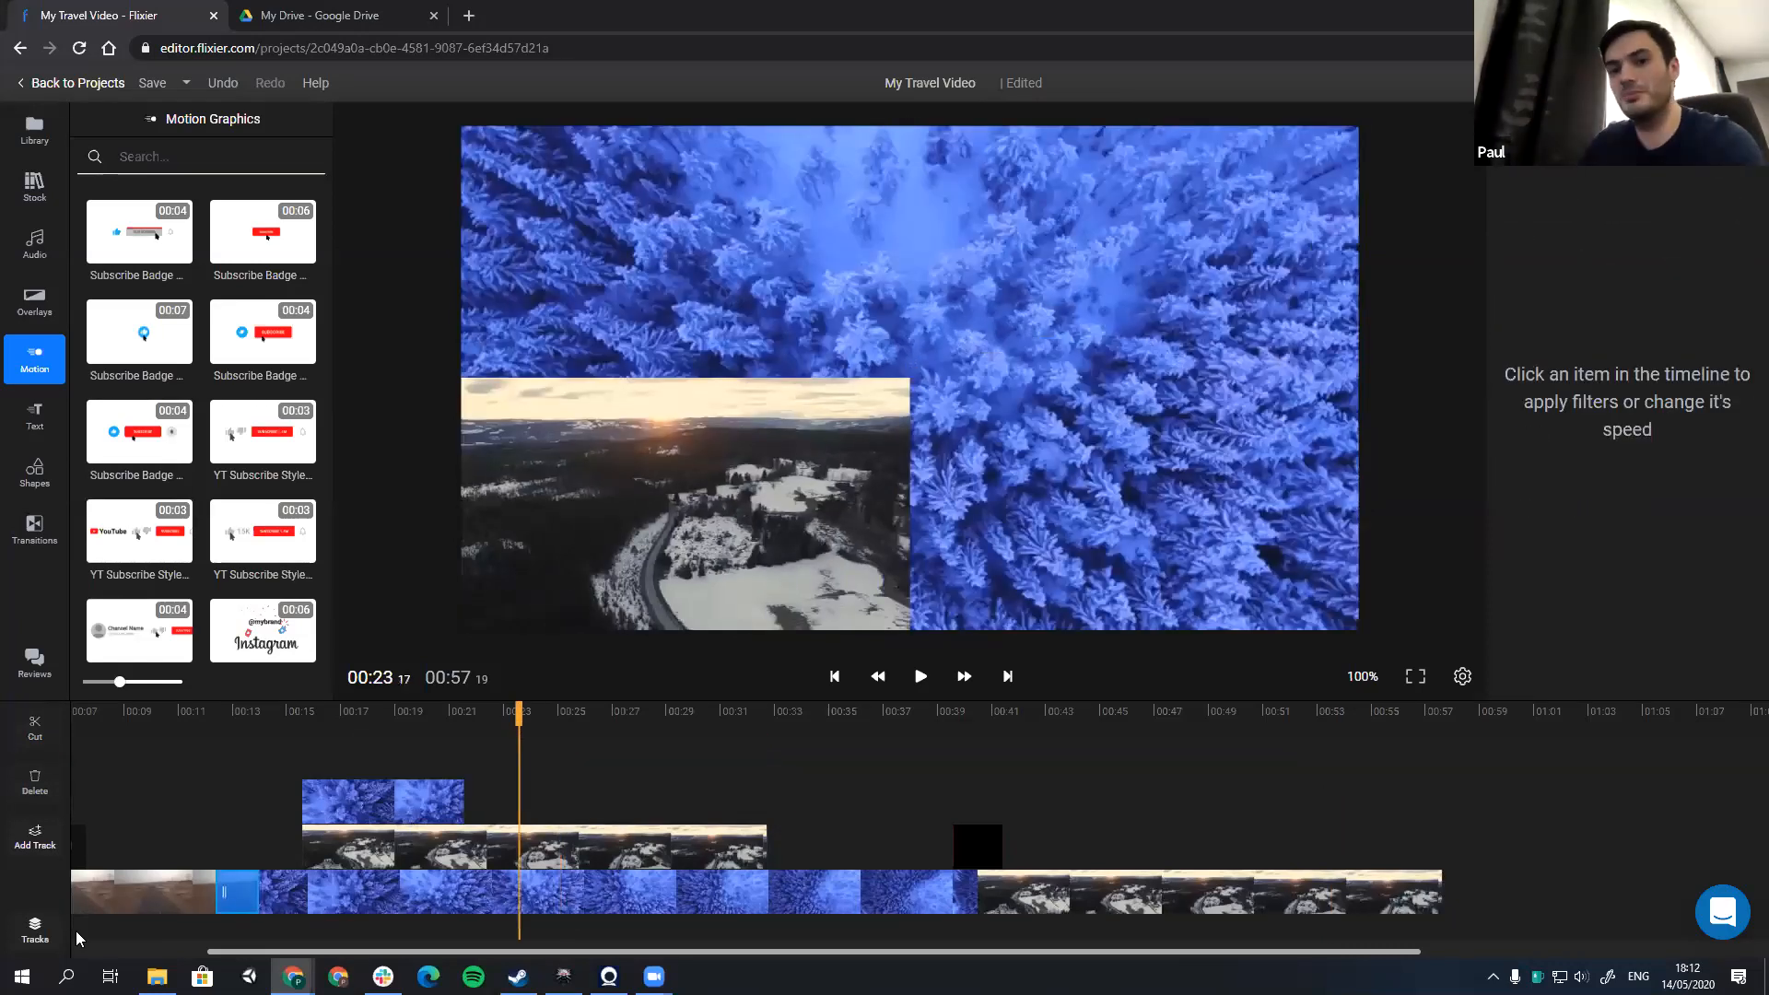
pyautogui.press('Delete')
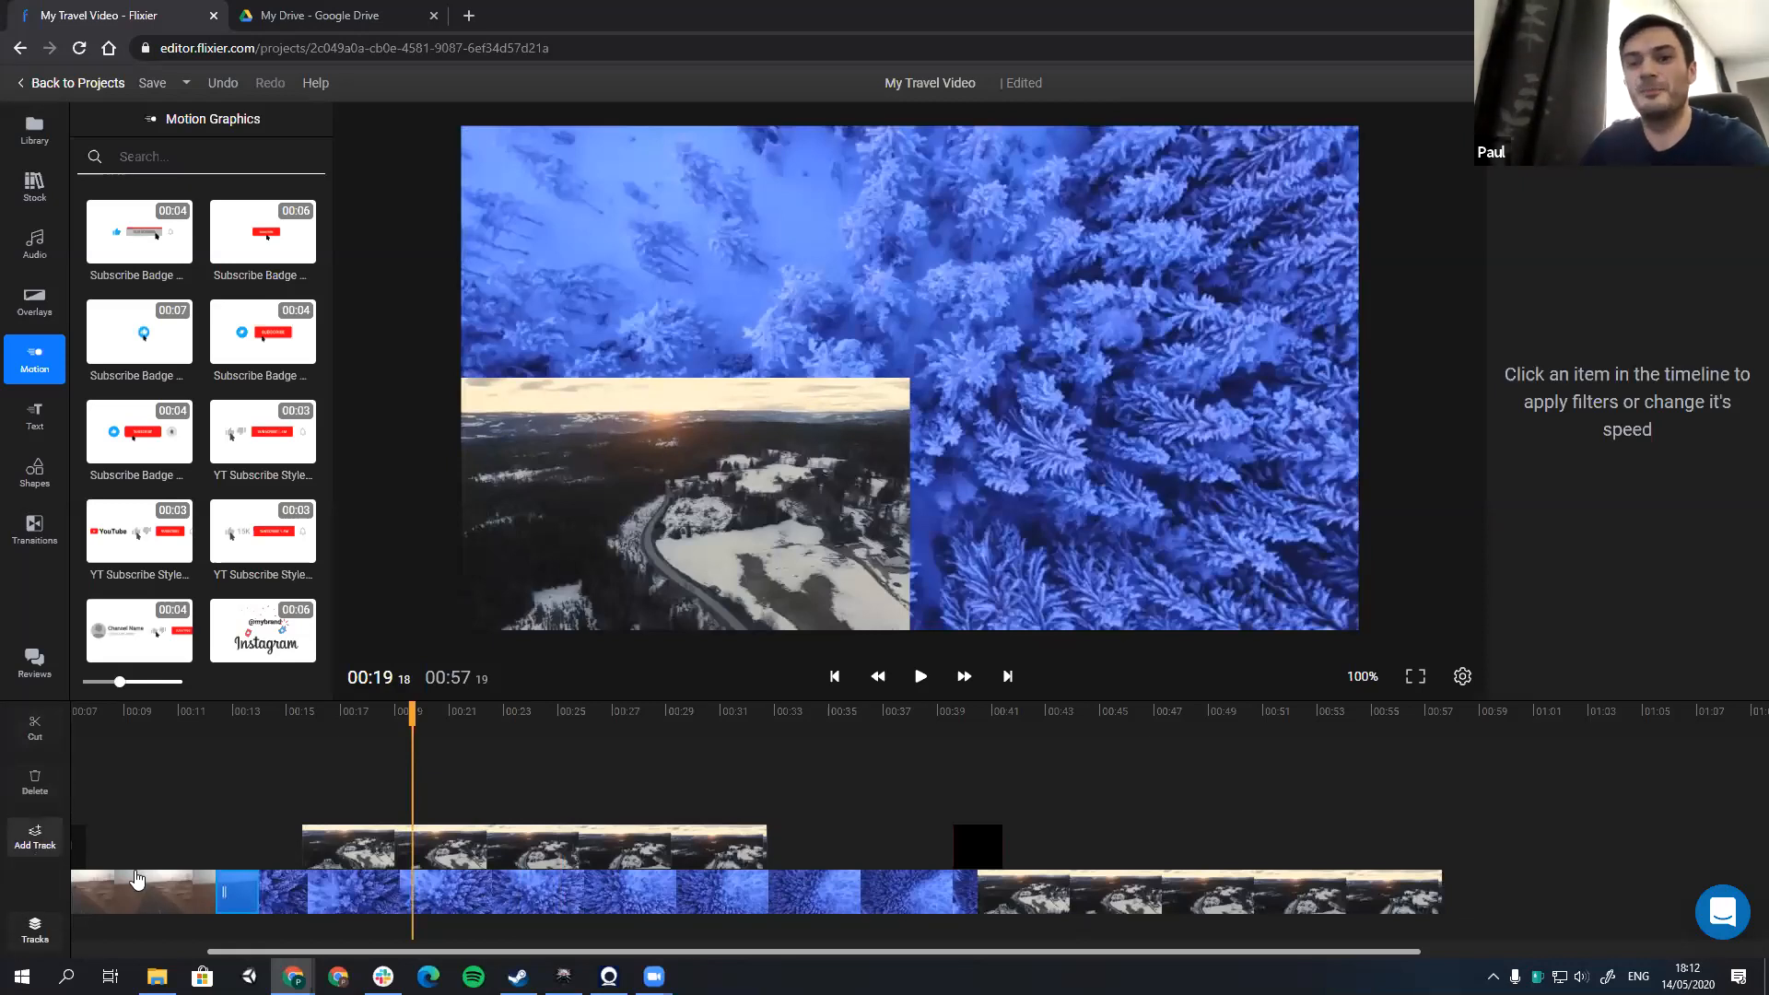
# Step: Try the stacked Road view clip centered at X 480 px, Y 270 px, and remove it before playing the timeline
pyautogui.scroll(-1, 134, 870)
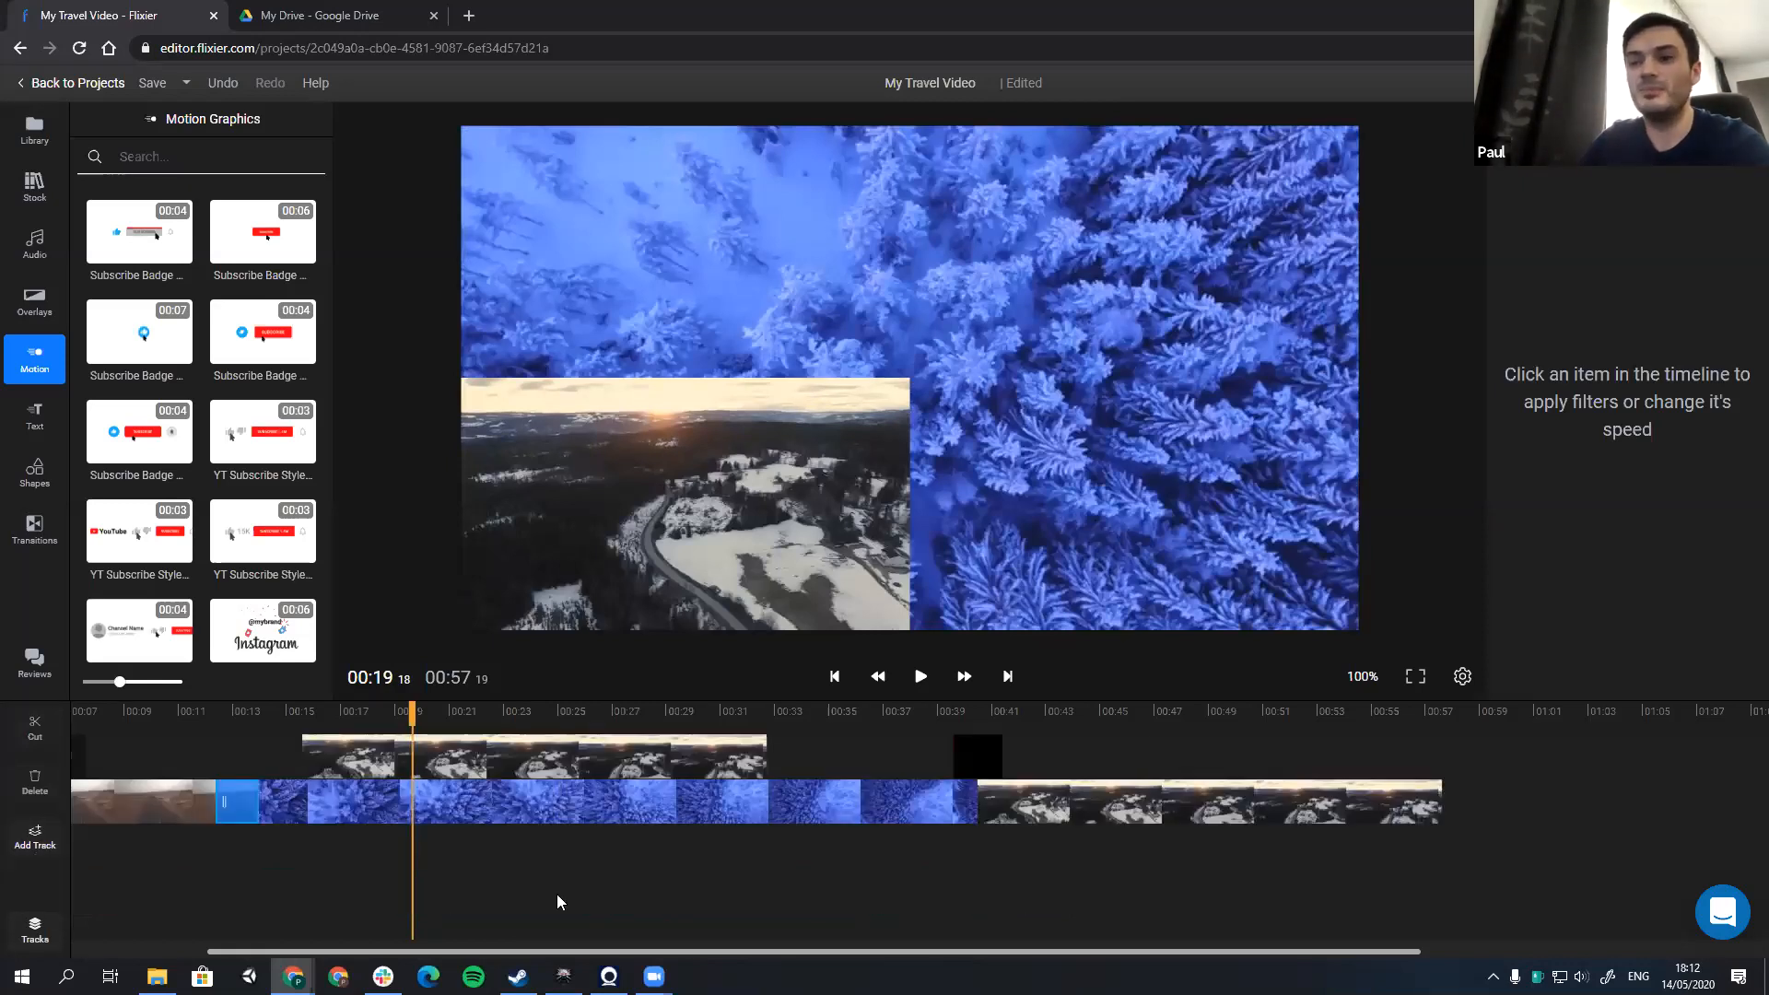
pyautogui.click(562, 730)
pyautogui.moveTo(563, 724); pyautogui.dragTo(761, 743)
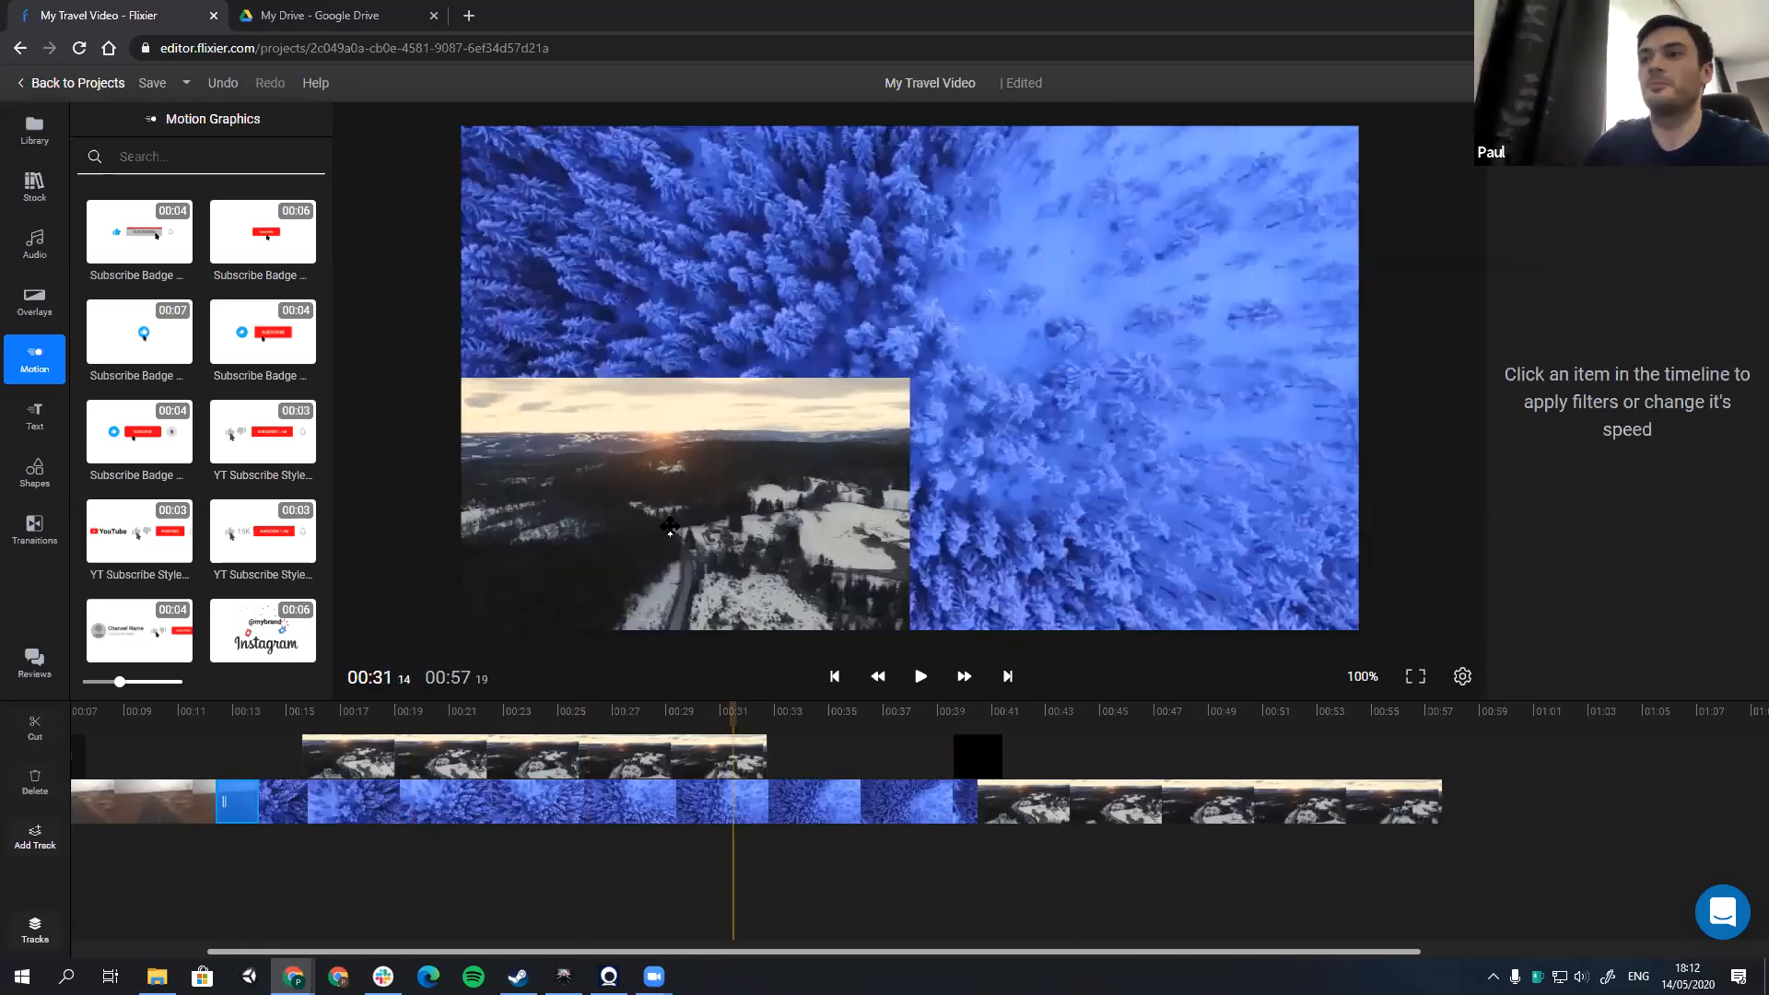
pyautogui.moveTo(857, 411); pyautogui.dragTo(809, 450)
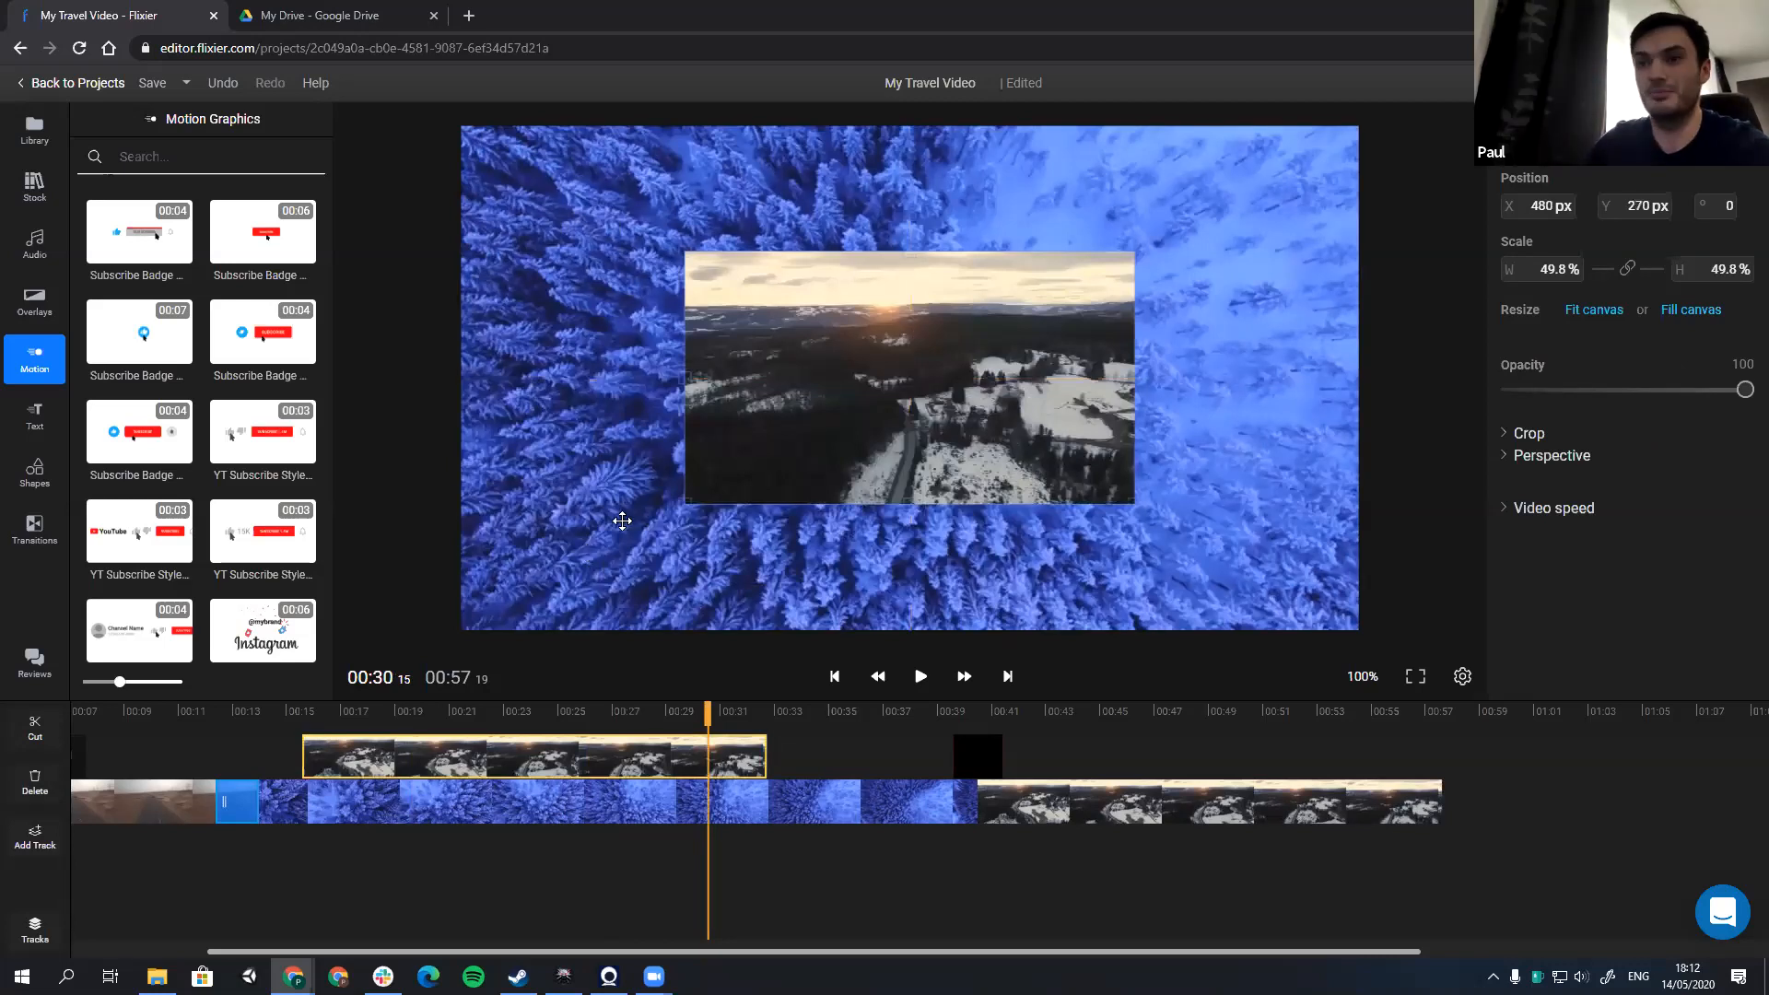
pyautogui.hotkey('ctrl', 'z')
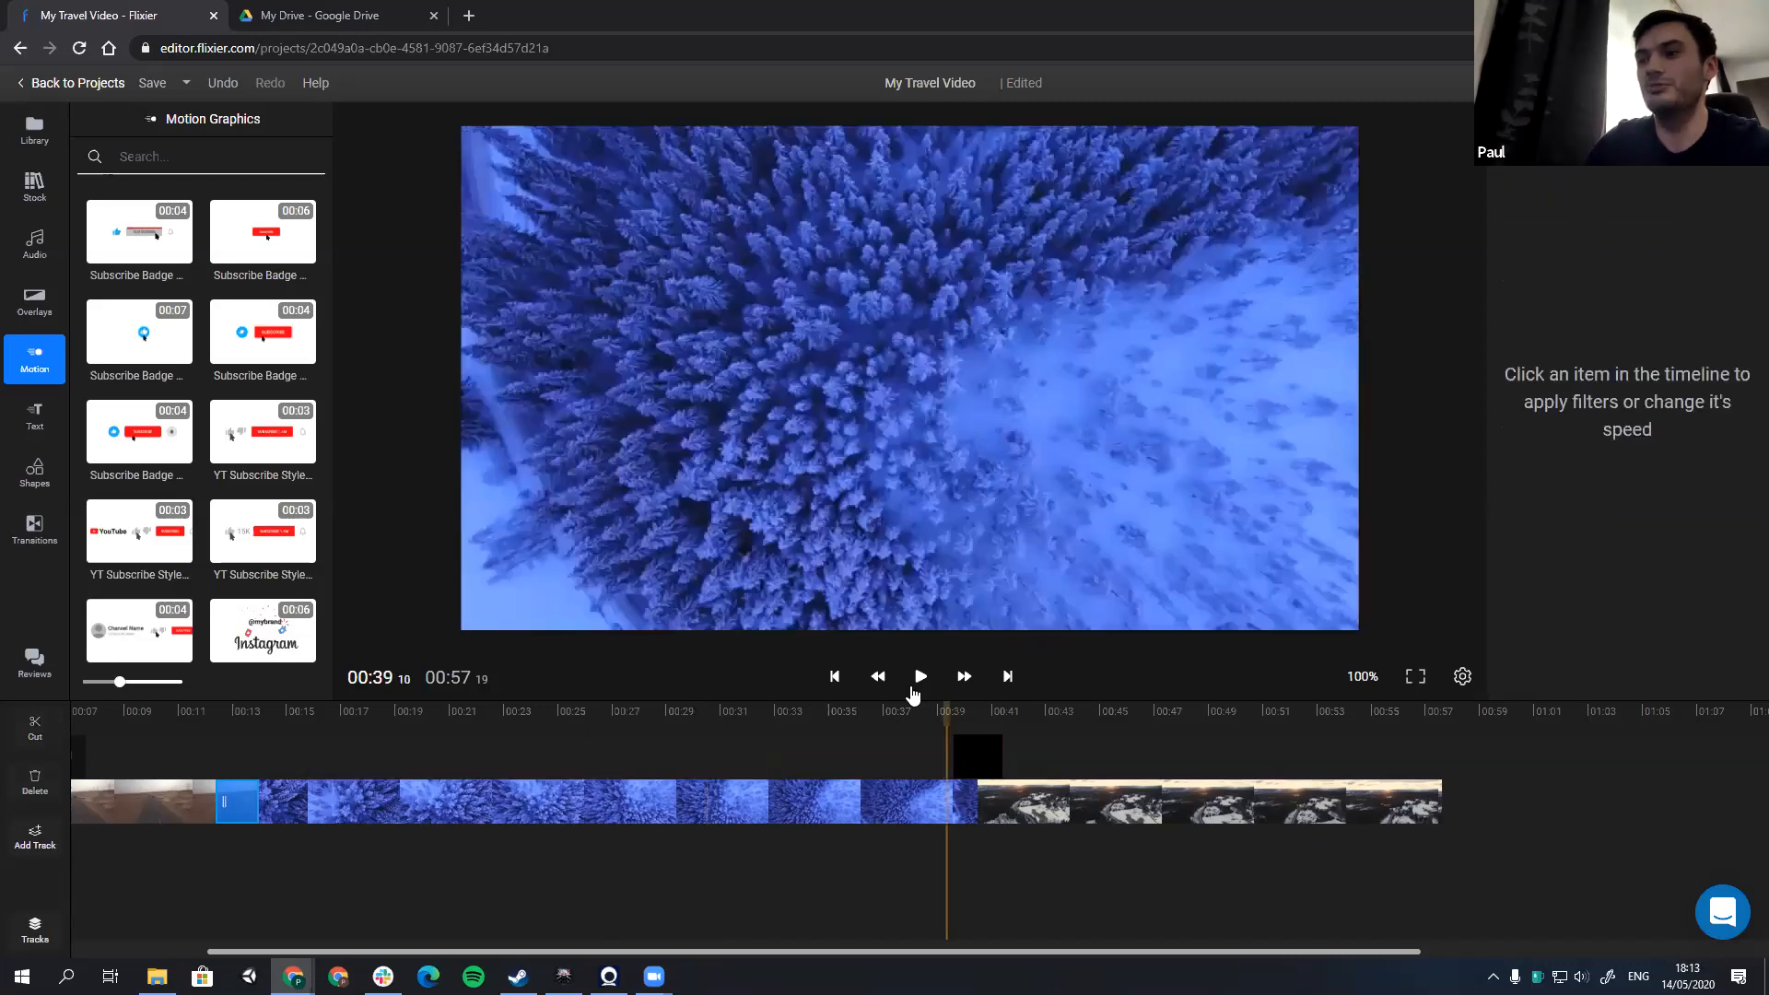
pyautogui.click(920, 676)
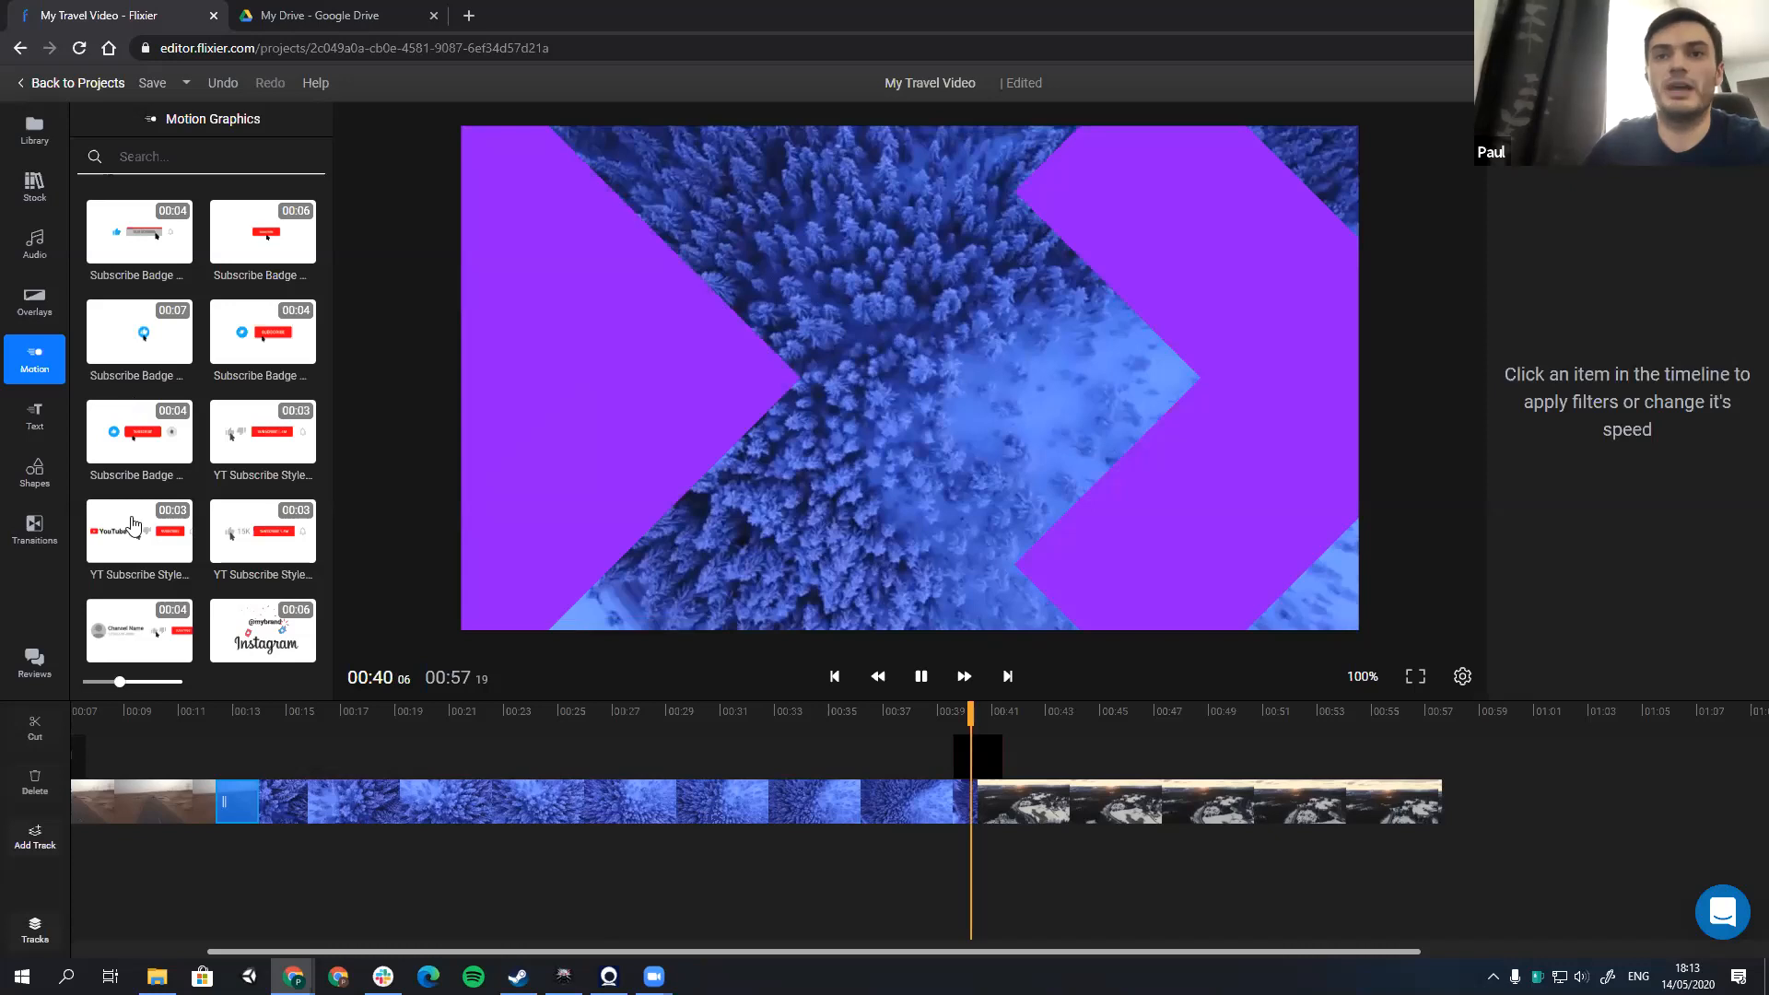
# Step: Stop playback and add the YT Subscribe Style graphic with like and subscriber counts at about 00:27 above the blue forest clip
pyautogui.press('space')
pyautogui.moveTo(133, 529); pyautogui.dragTo(179, 470)
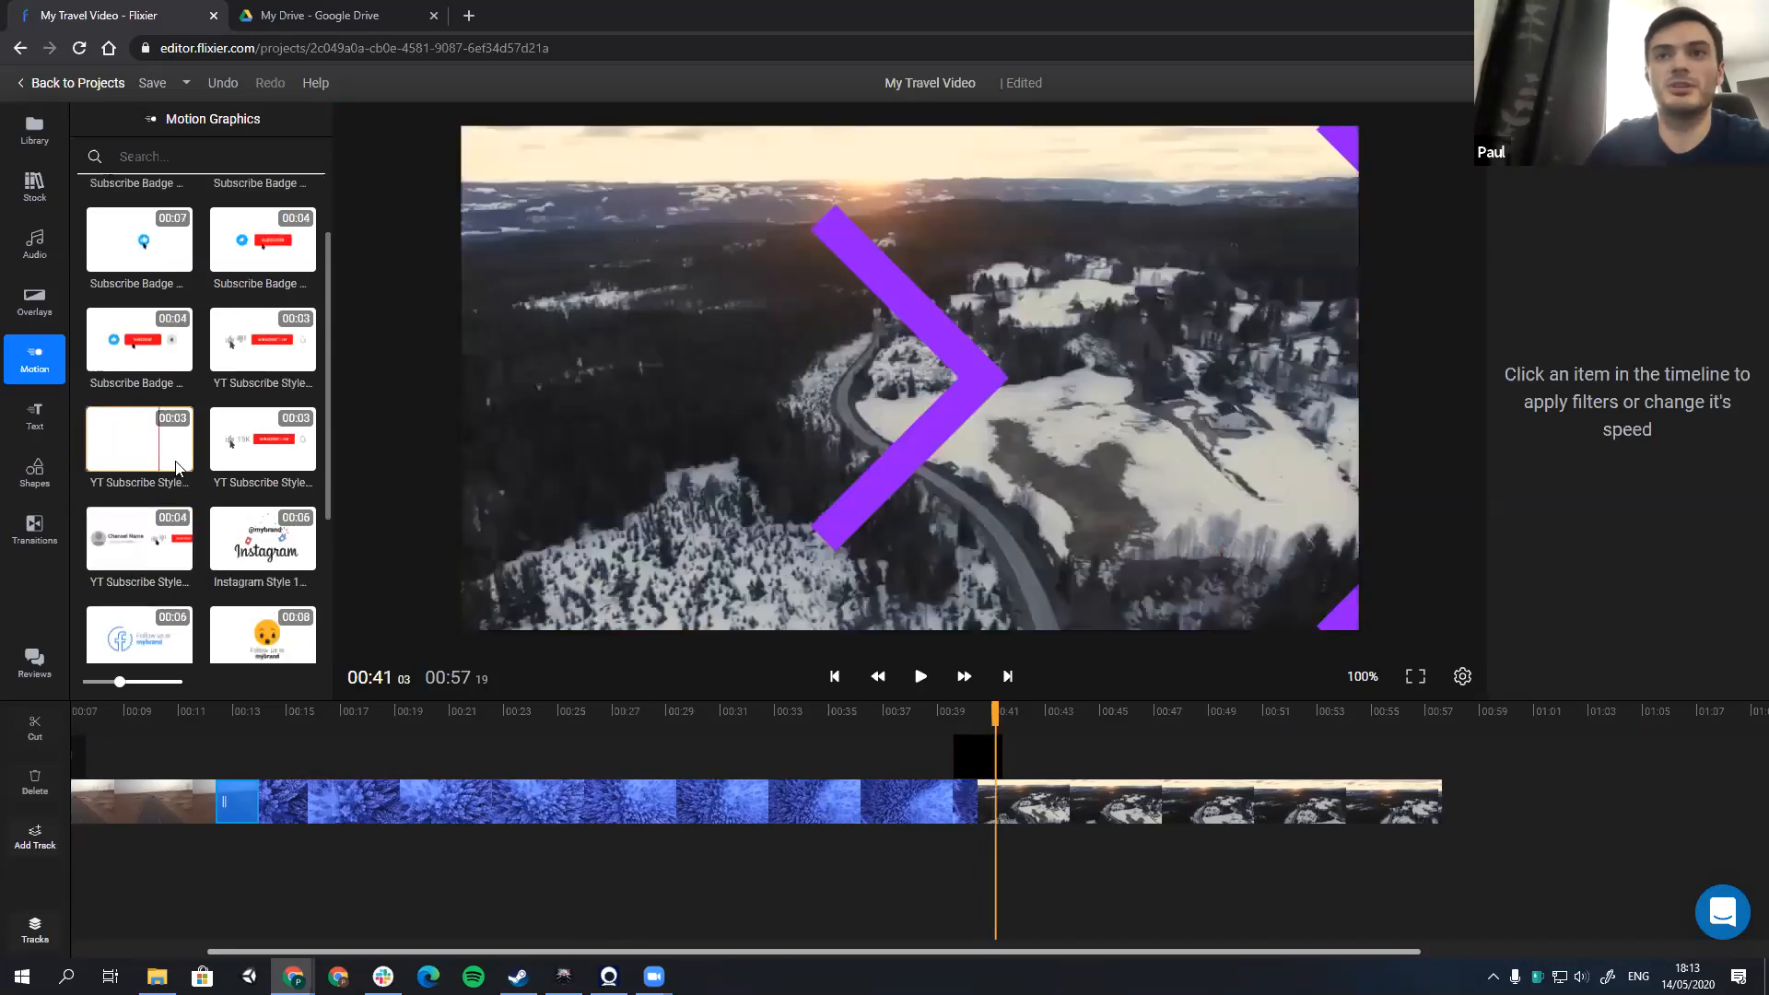
pyautogui.scroll(-2, 247, 359)
pyautogui.moveTo(284, 363); pyautogui.dragTo(628, 763)
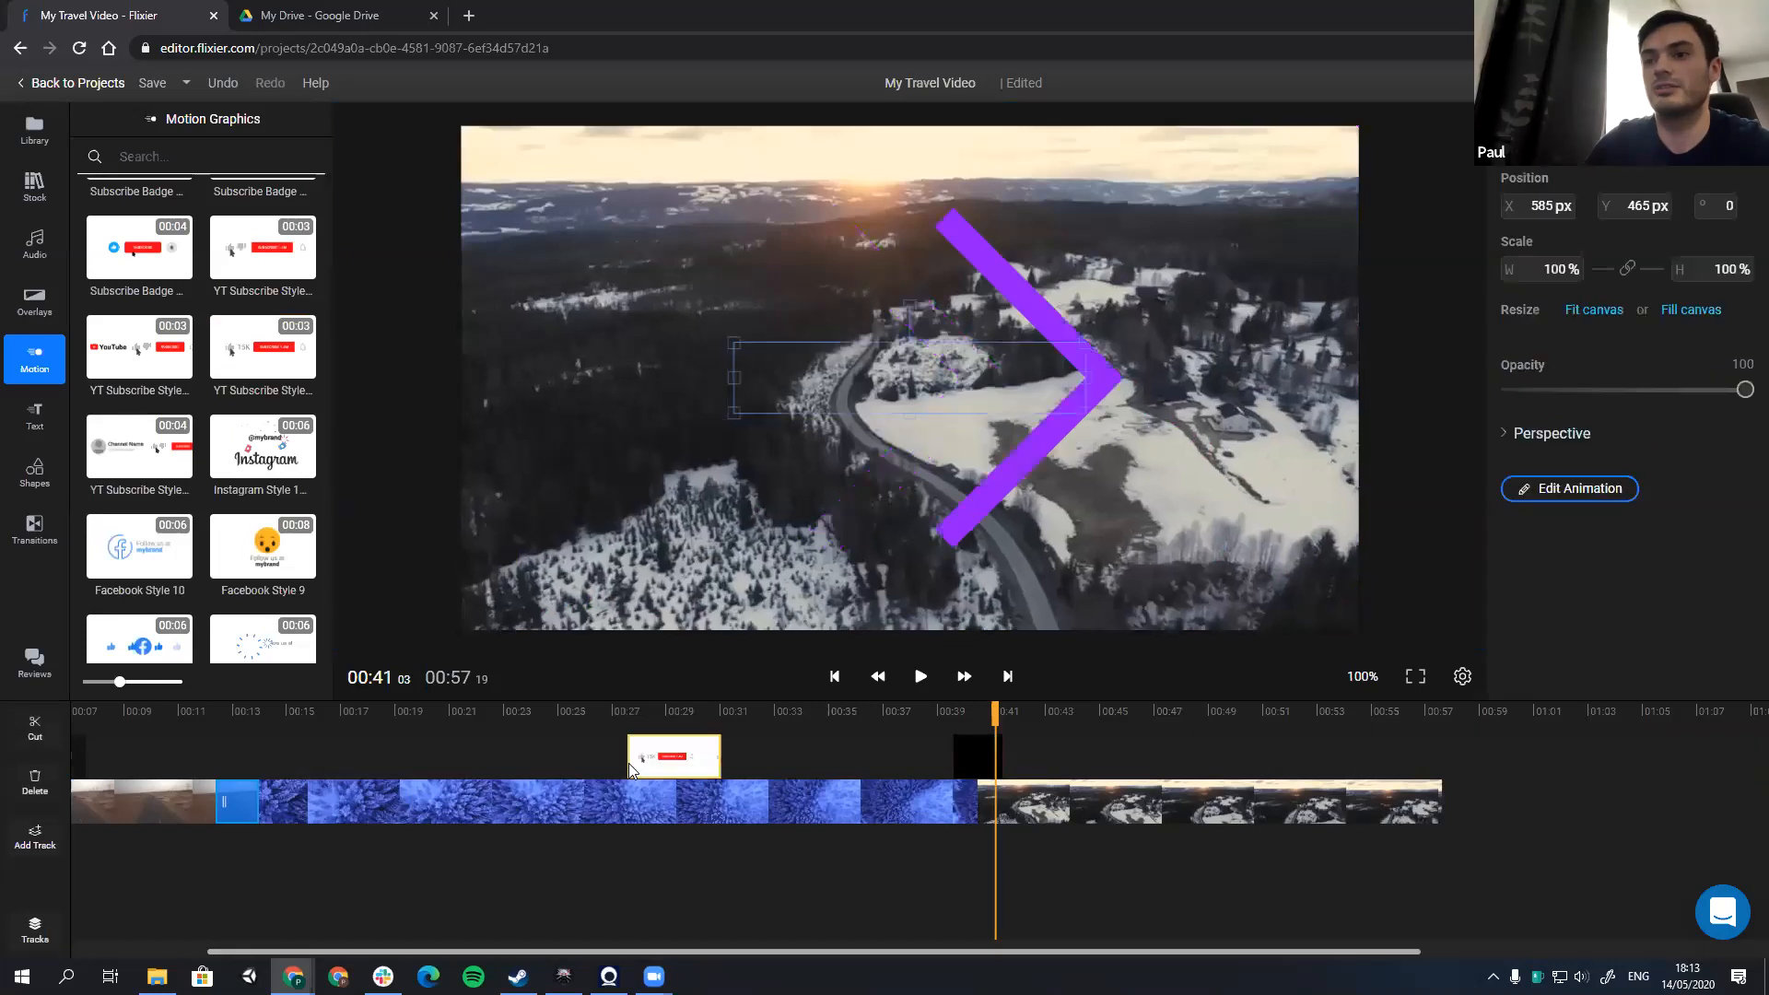
# Step: Enlarge the subscribe graphic to about 220% at X 100 px, Y 465 px over the forest clip
pyautogui.click(633, 714)
pyautogui.moveTo(794, 393); pyautogui.dragTo(619, 507)
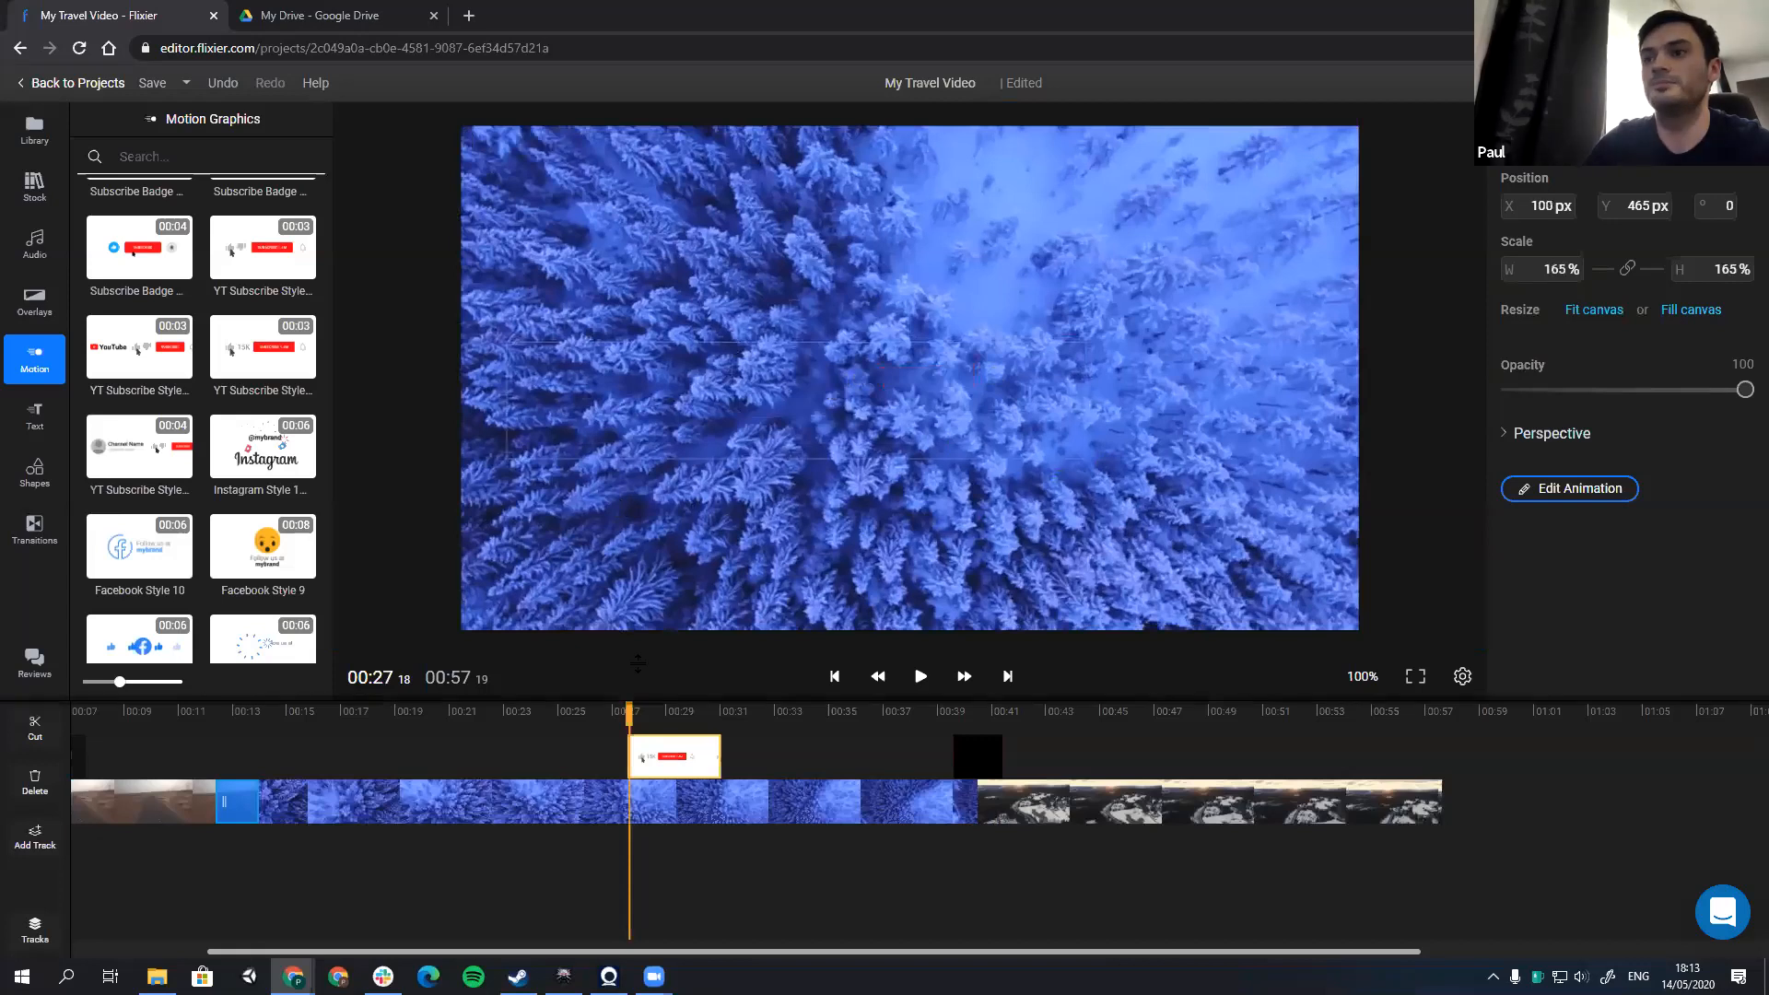
pyautogui.click(671, 709)
pyautogui.moveTo(977, 445); pyautogui.dragTo(1135, 508)
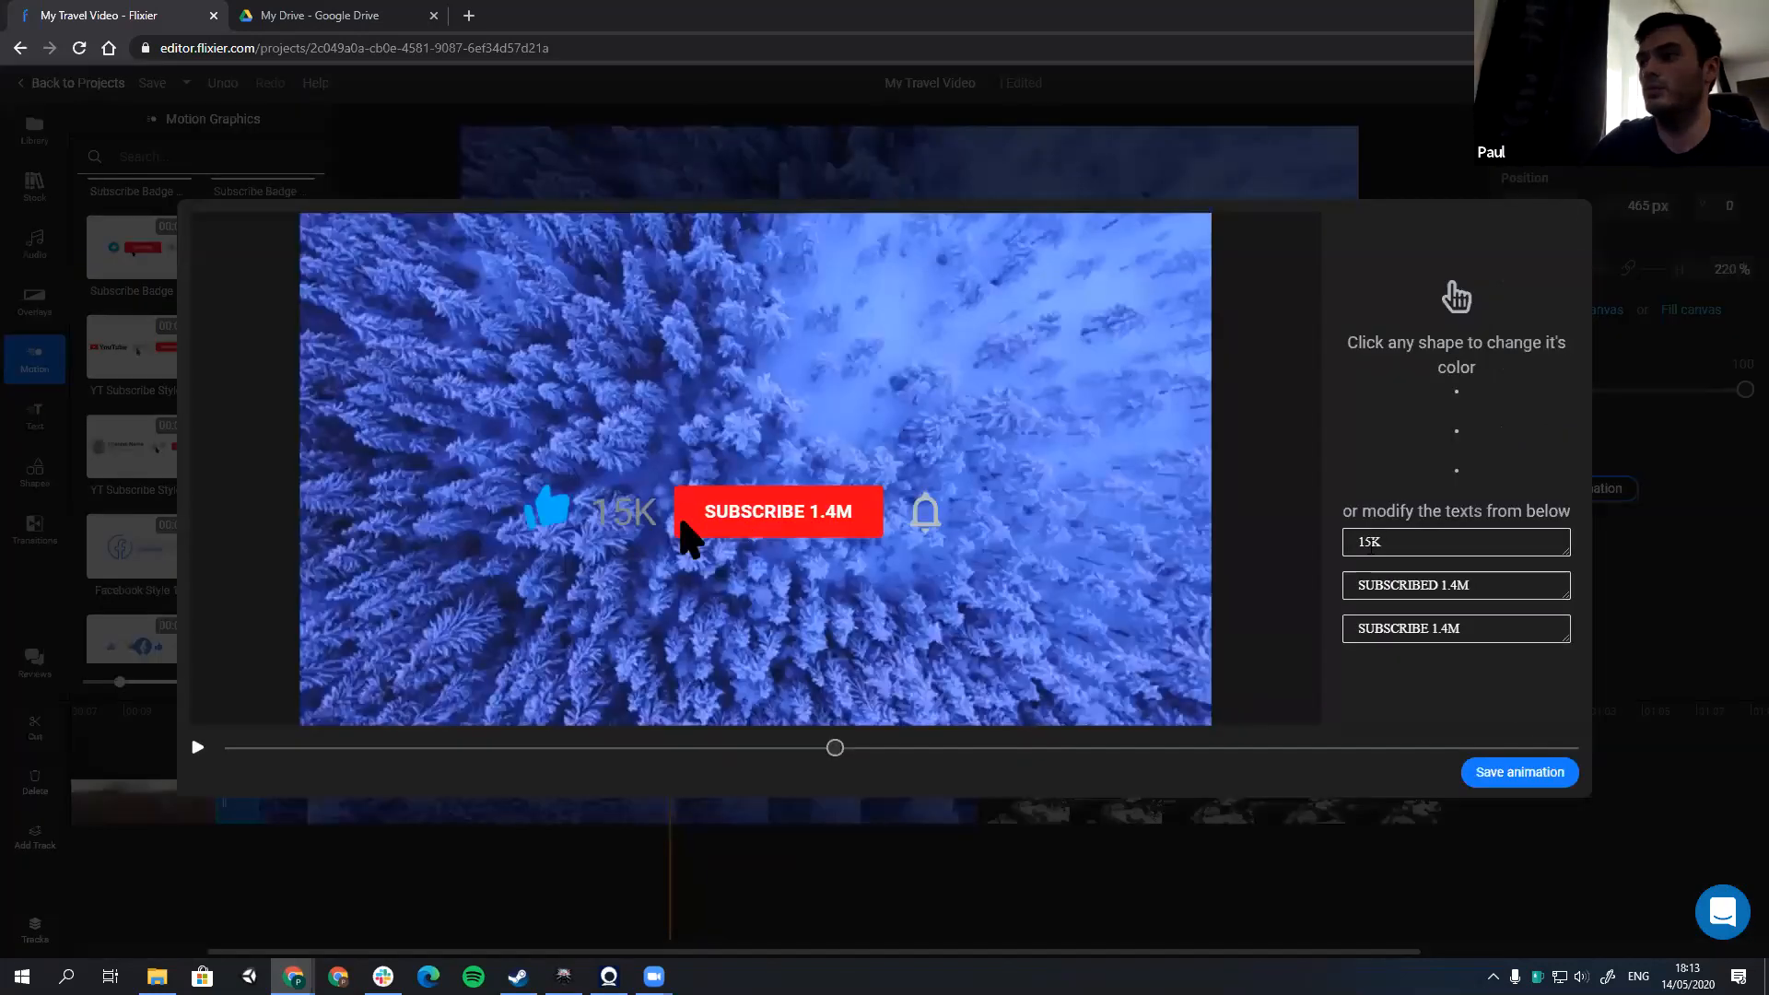
# Step: Change the like count text in the subscribe graphic's animation to 1K
pyautogui.click(1372, 541)
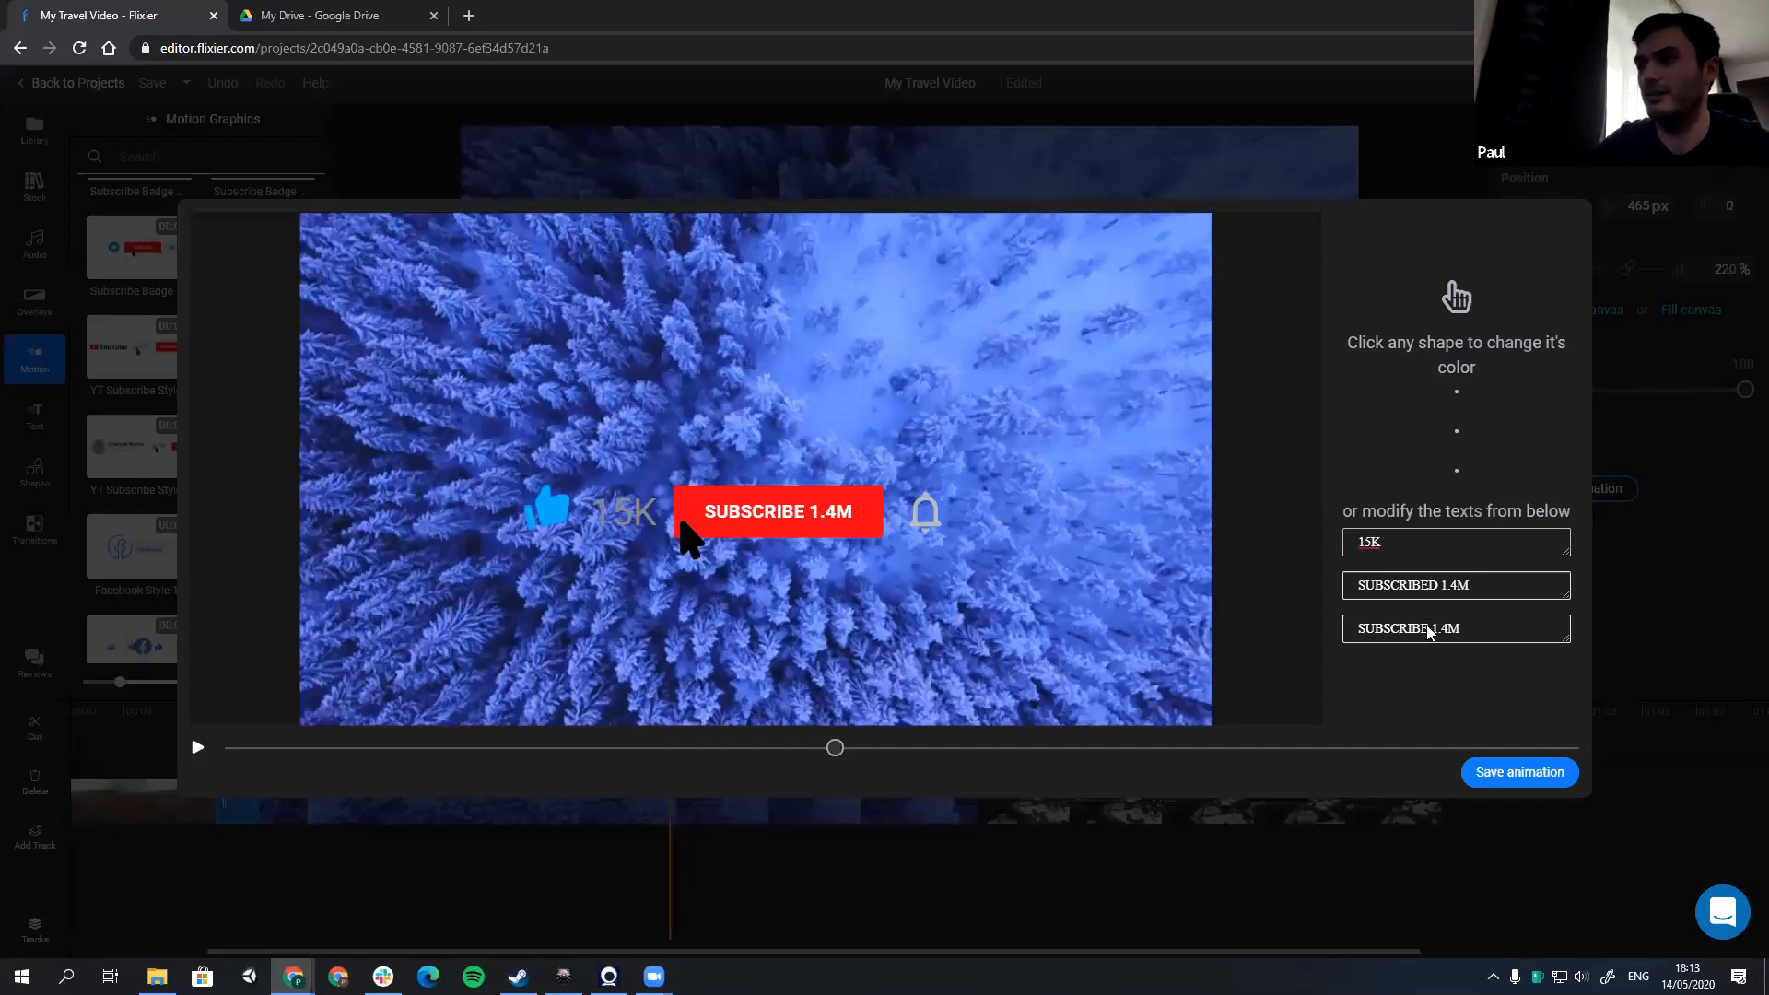
pyautogui.press('BackSpace')
pyautogui.press('BackSpace')
pyautogui.write('1')
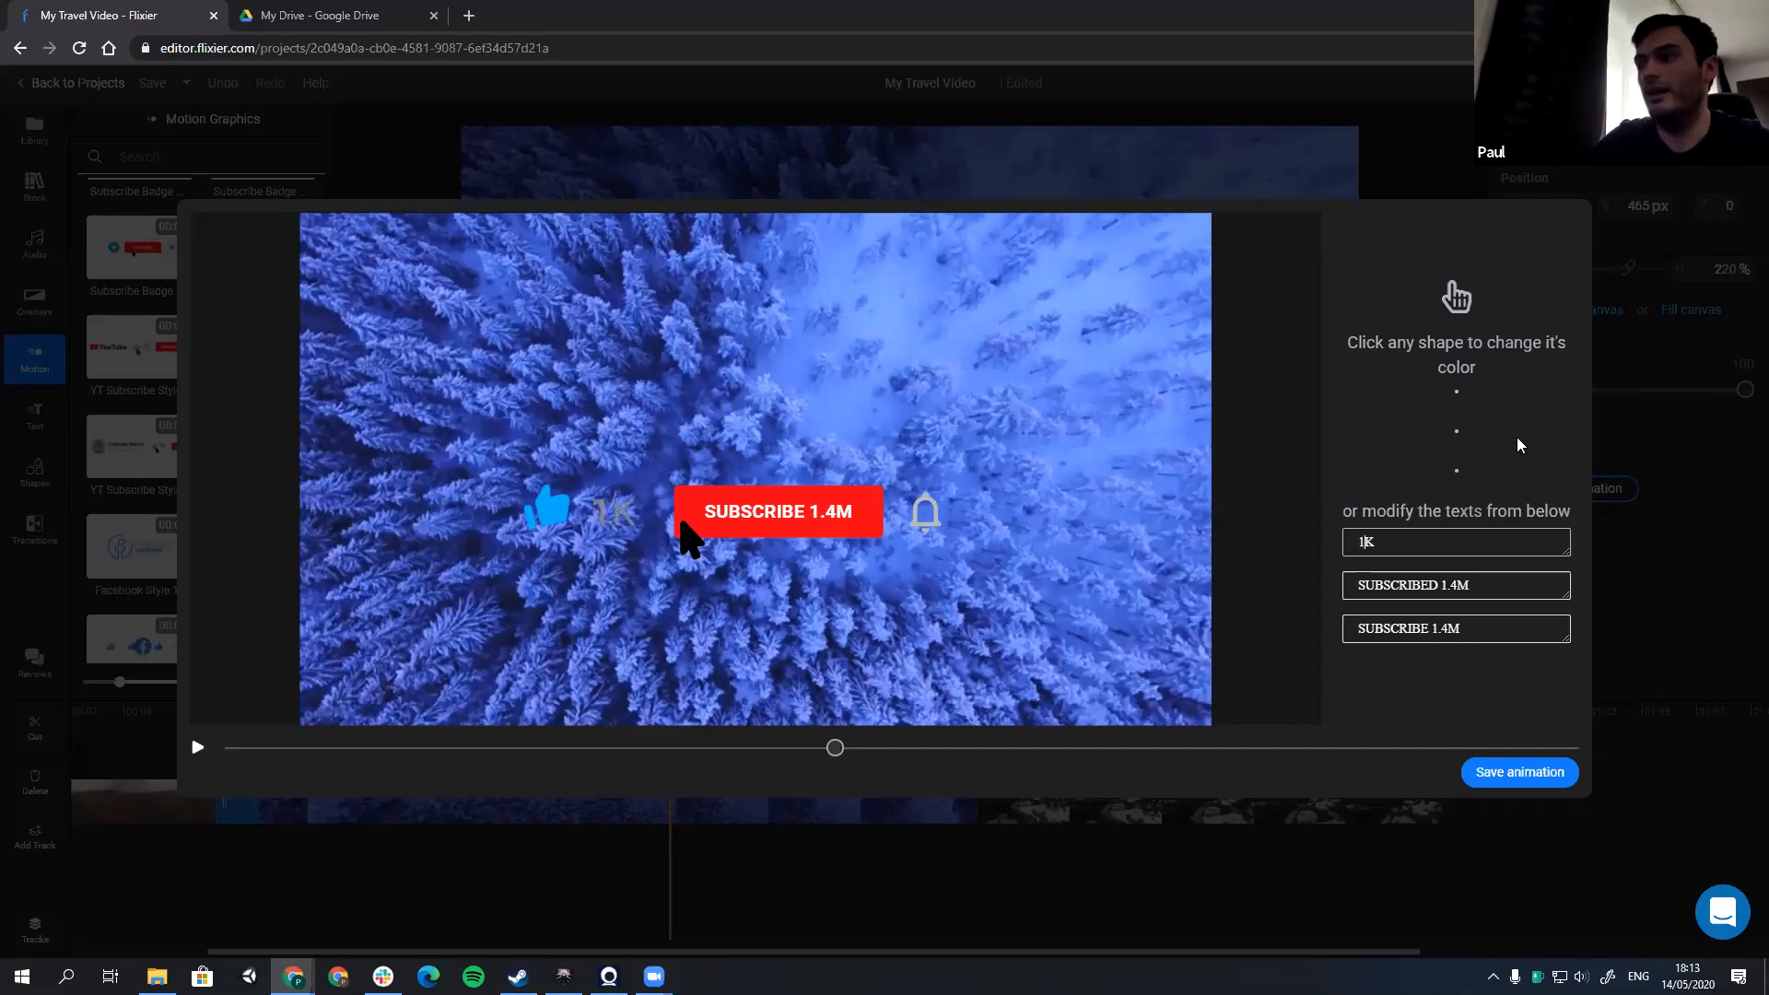
# Step: Set the other two animation texts to SUBSCRIBED 1K and SUBSCRIBE 1K, and return to the timeline
pyautogui.moveTo(1441, 584)
pyautogui.mouseDown()
pyautogui.moveTo(1492, 577)
pyautogui.moveTo(1457, 573)
pyautogui.mouseUp()
pyautogui.hotkey('shift', 'Left')
pyautogui.hotkey('shift', 'Left')
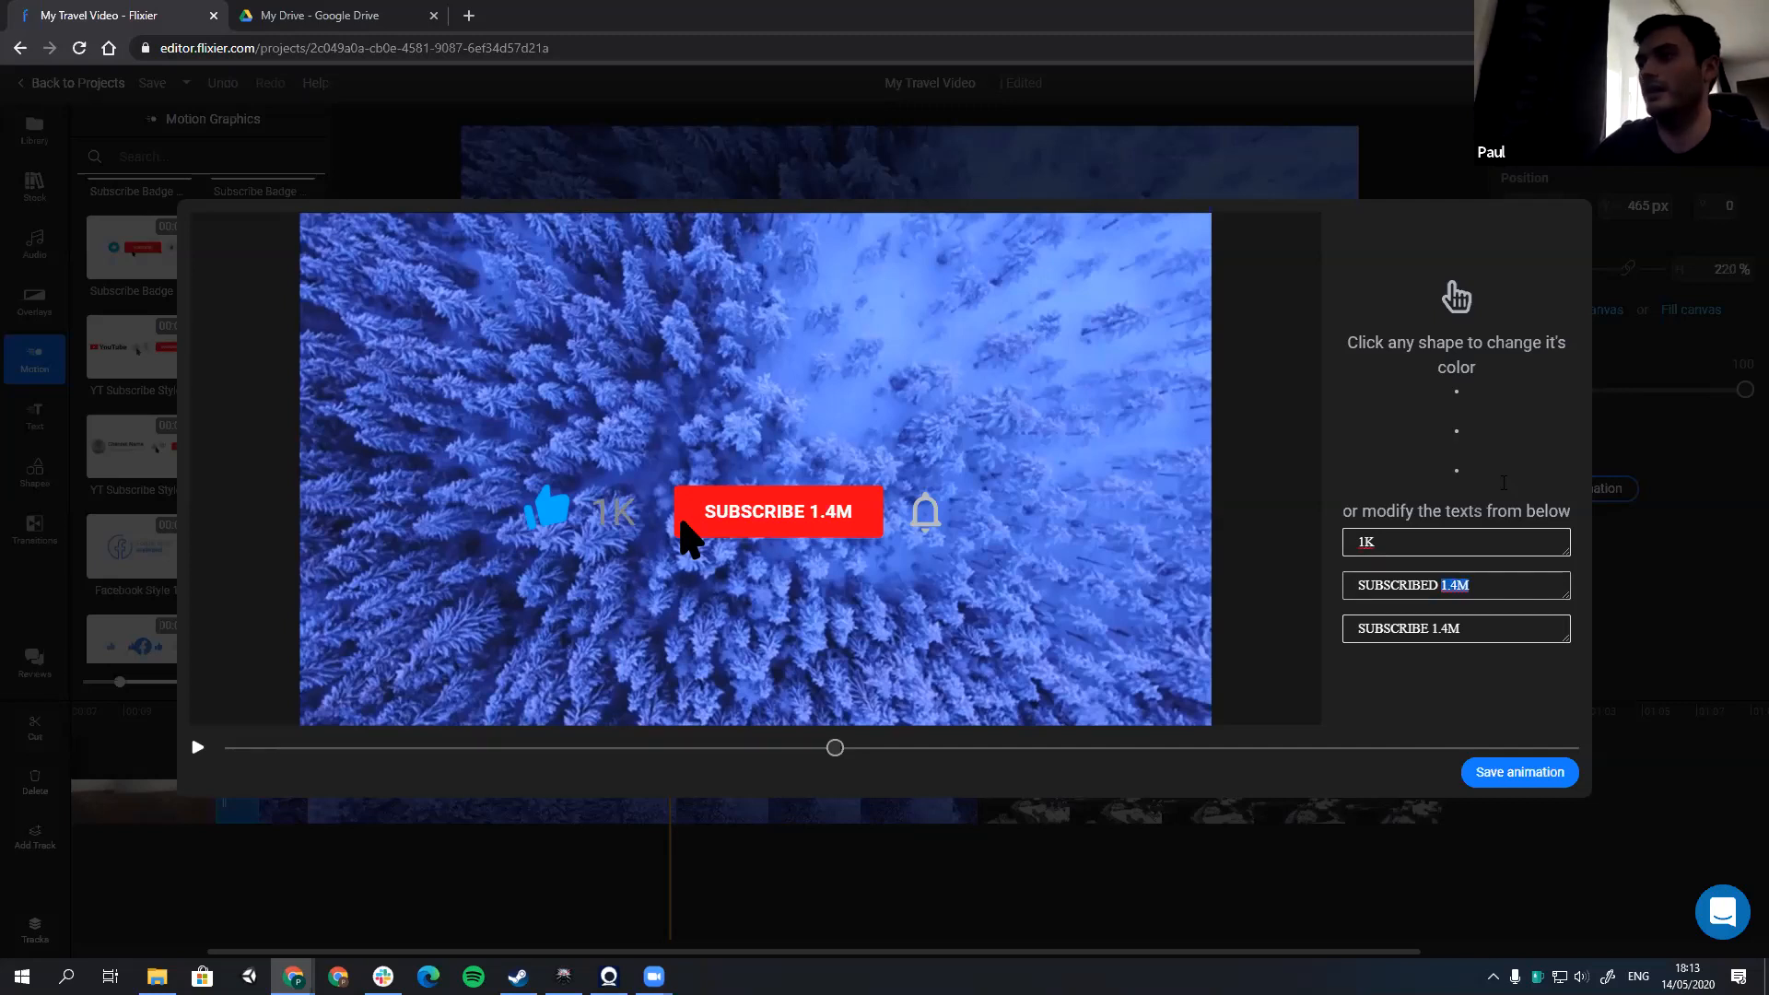
pyautogui.write('1k')
pyautogui.click(1466, 628)
pyautogui.press('BackSpace')
pyautogui.press('BackSpace')
pyautogui.press('BackSpace')
pyautogui.write('K')
pyautogui.click(1464, 585)
pyautogui.press('BackSpace')
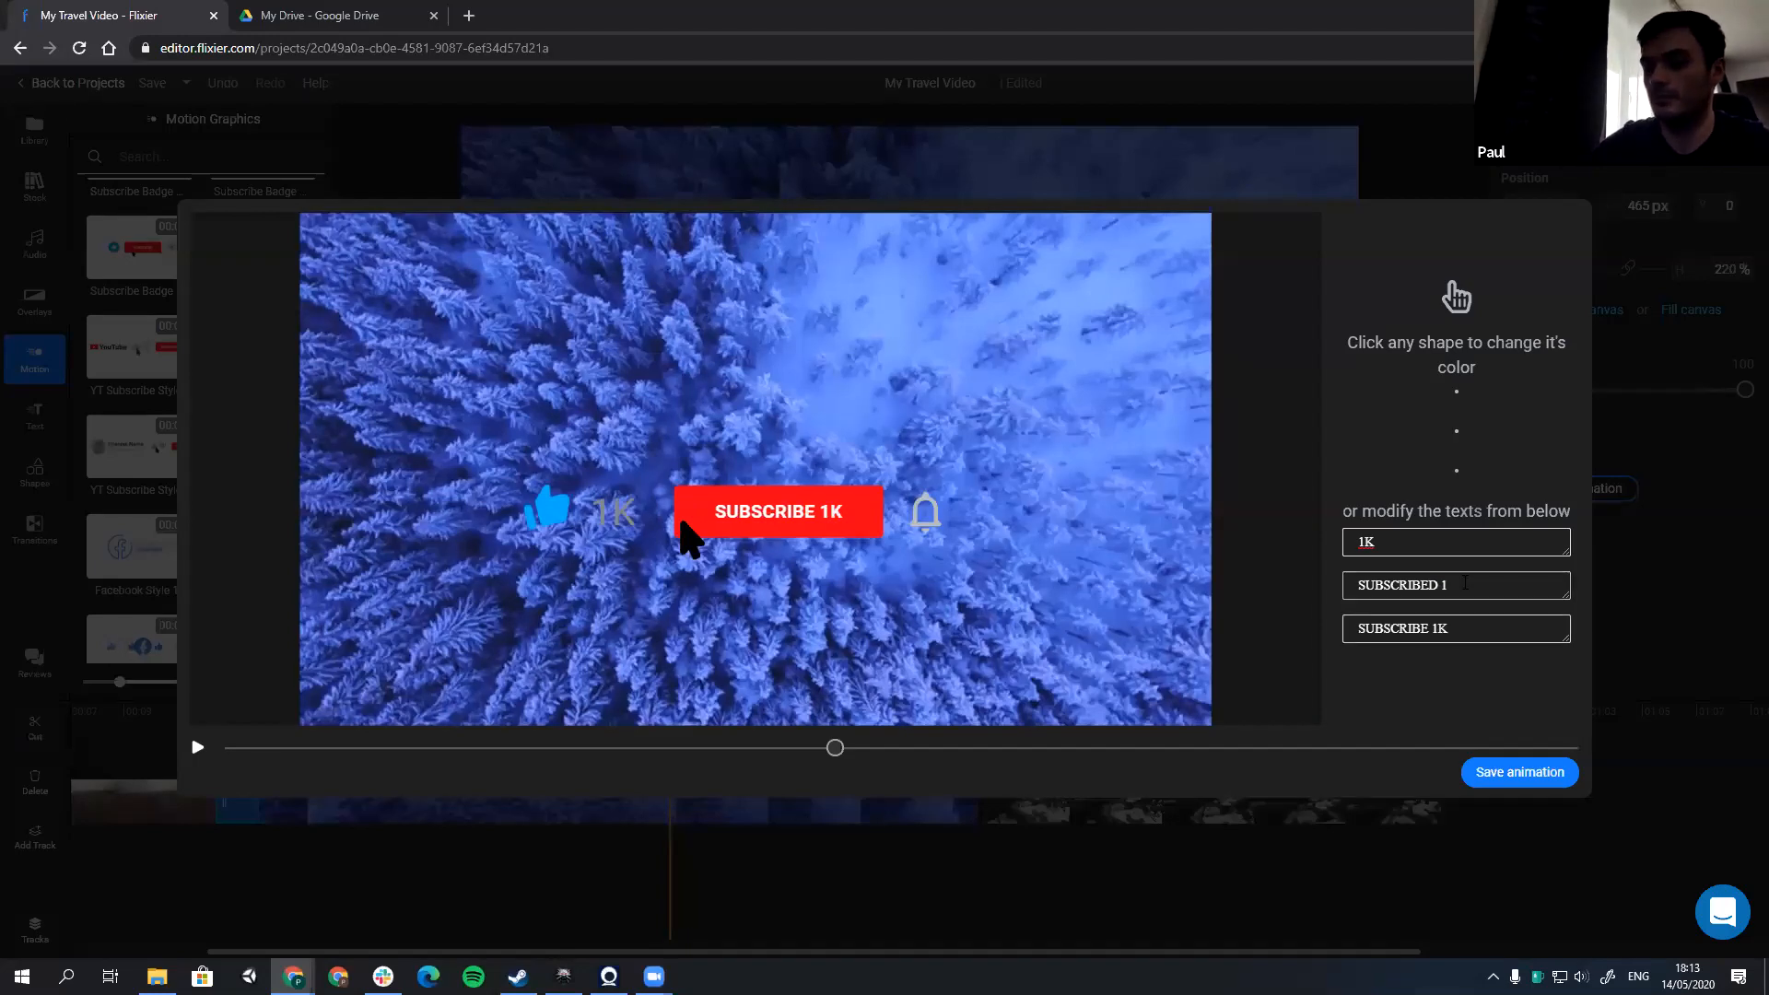
pyautogui.write('K')
pyautogui.press('Escape')
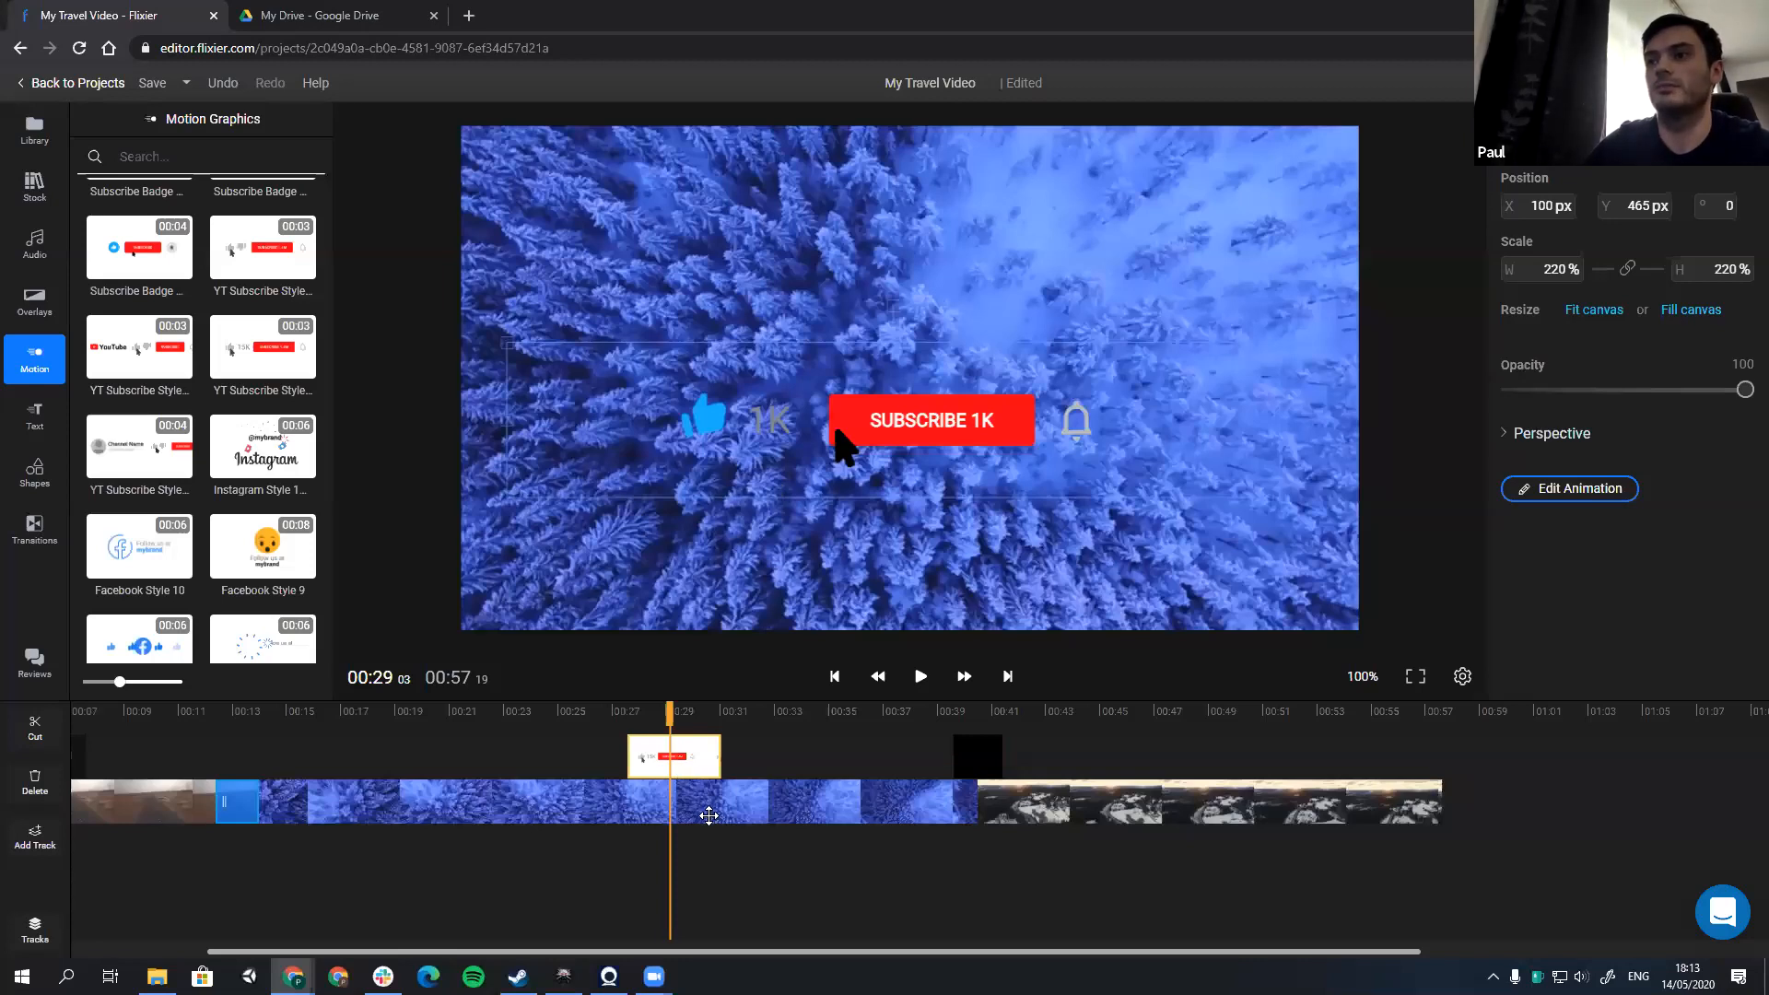
# Step: Play the customized subscribe animation and browse the Facebook and Instagram motion graphics
pyautogui.click(623, 855)
pyautogui.press('space')
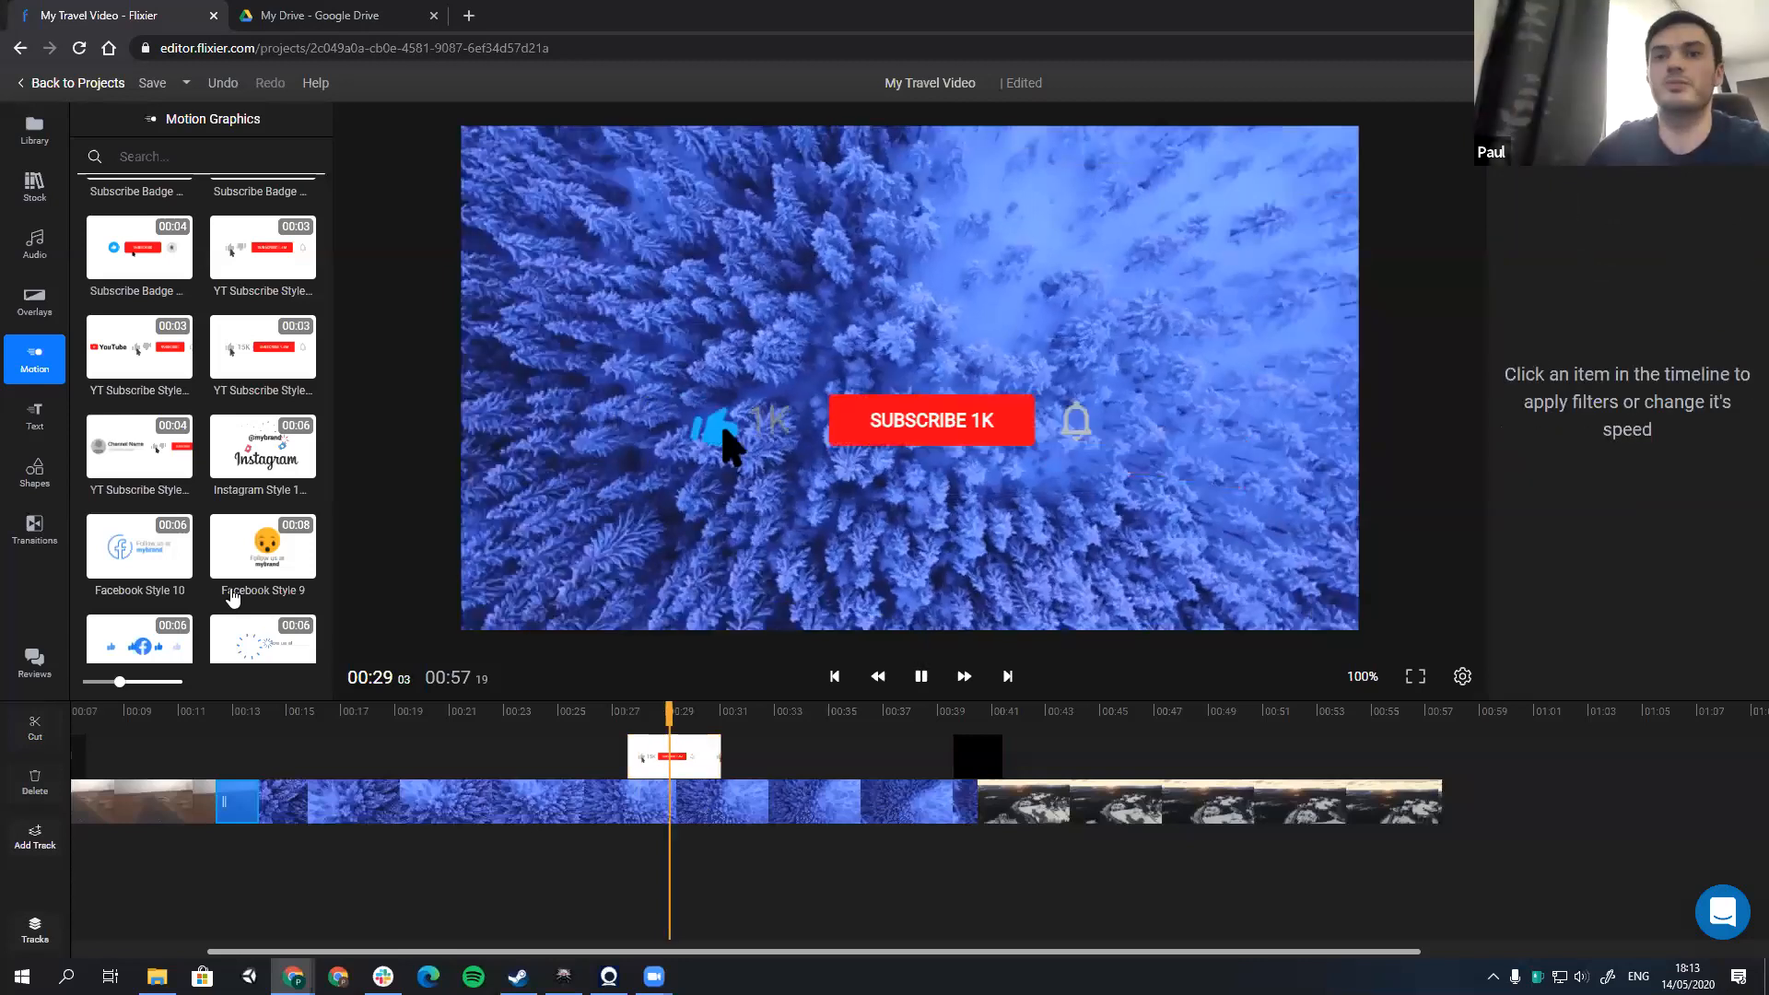
pyautogui.press('space')
pyautogui.scroll(-6, 143, 498)
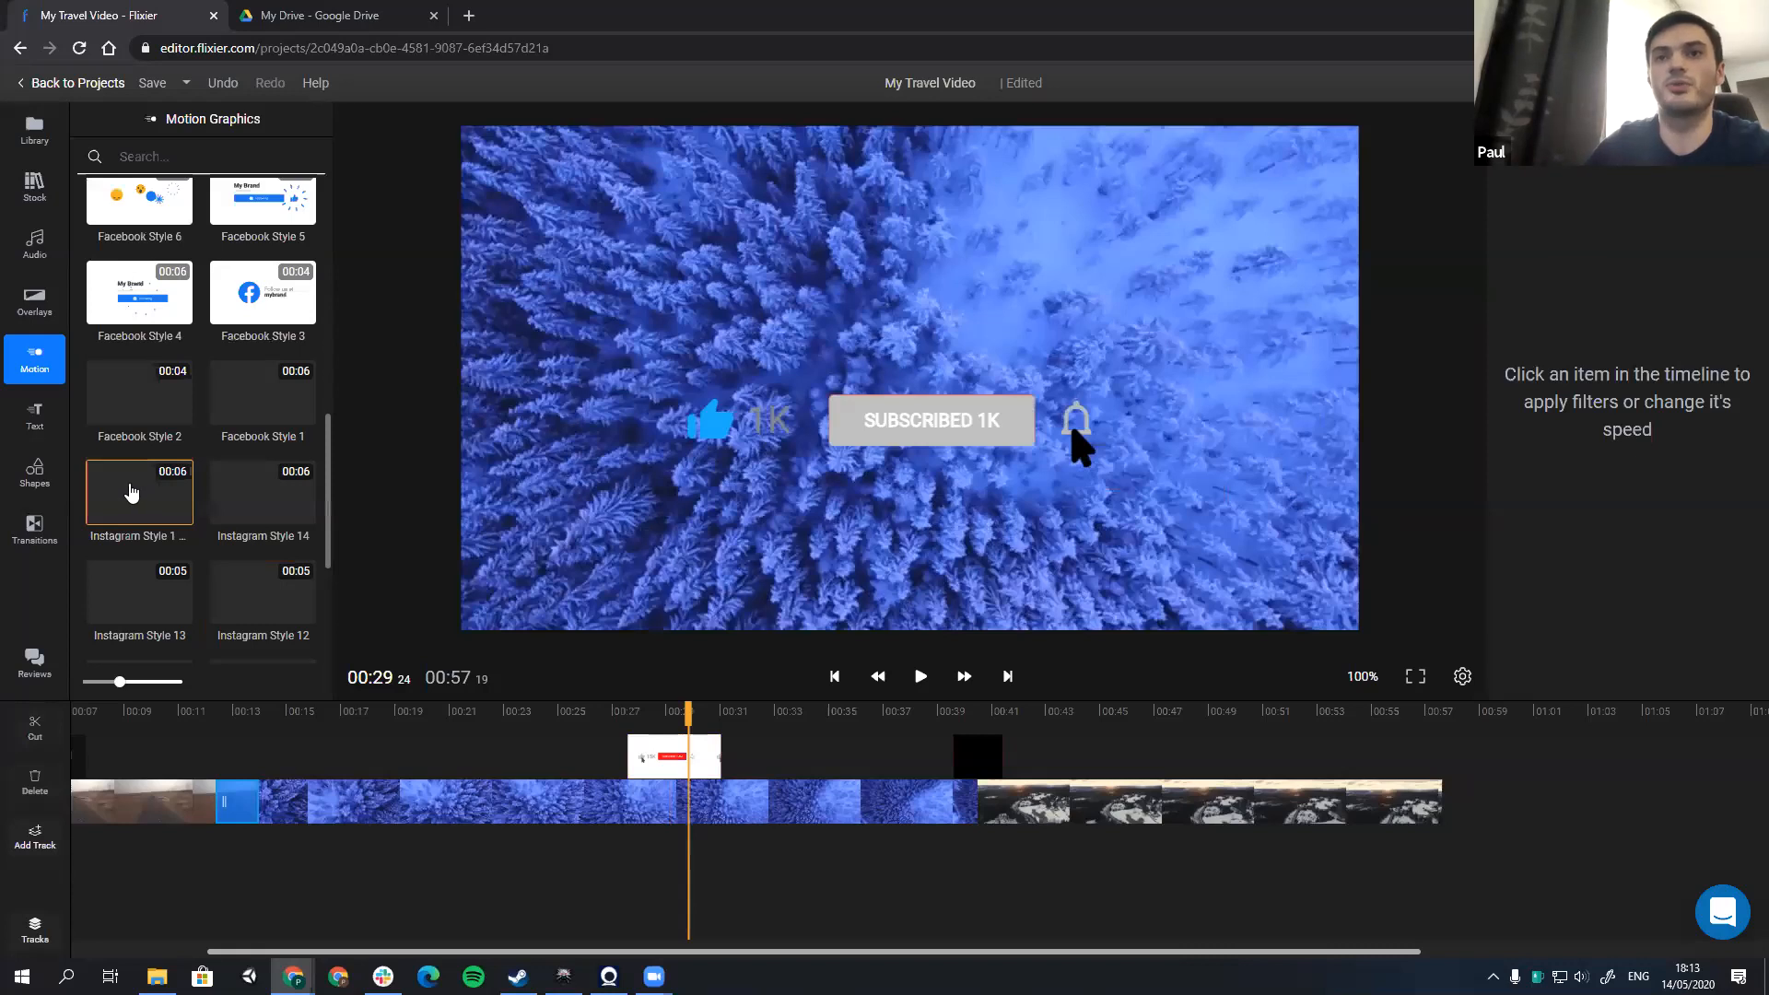
pyautogui.scroll(-2, 131, 492)
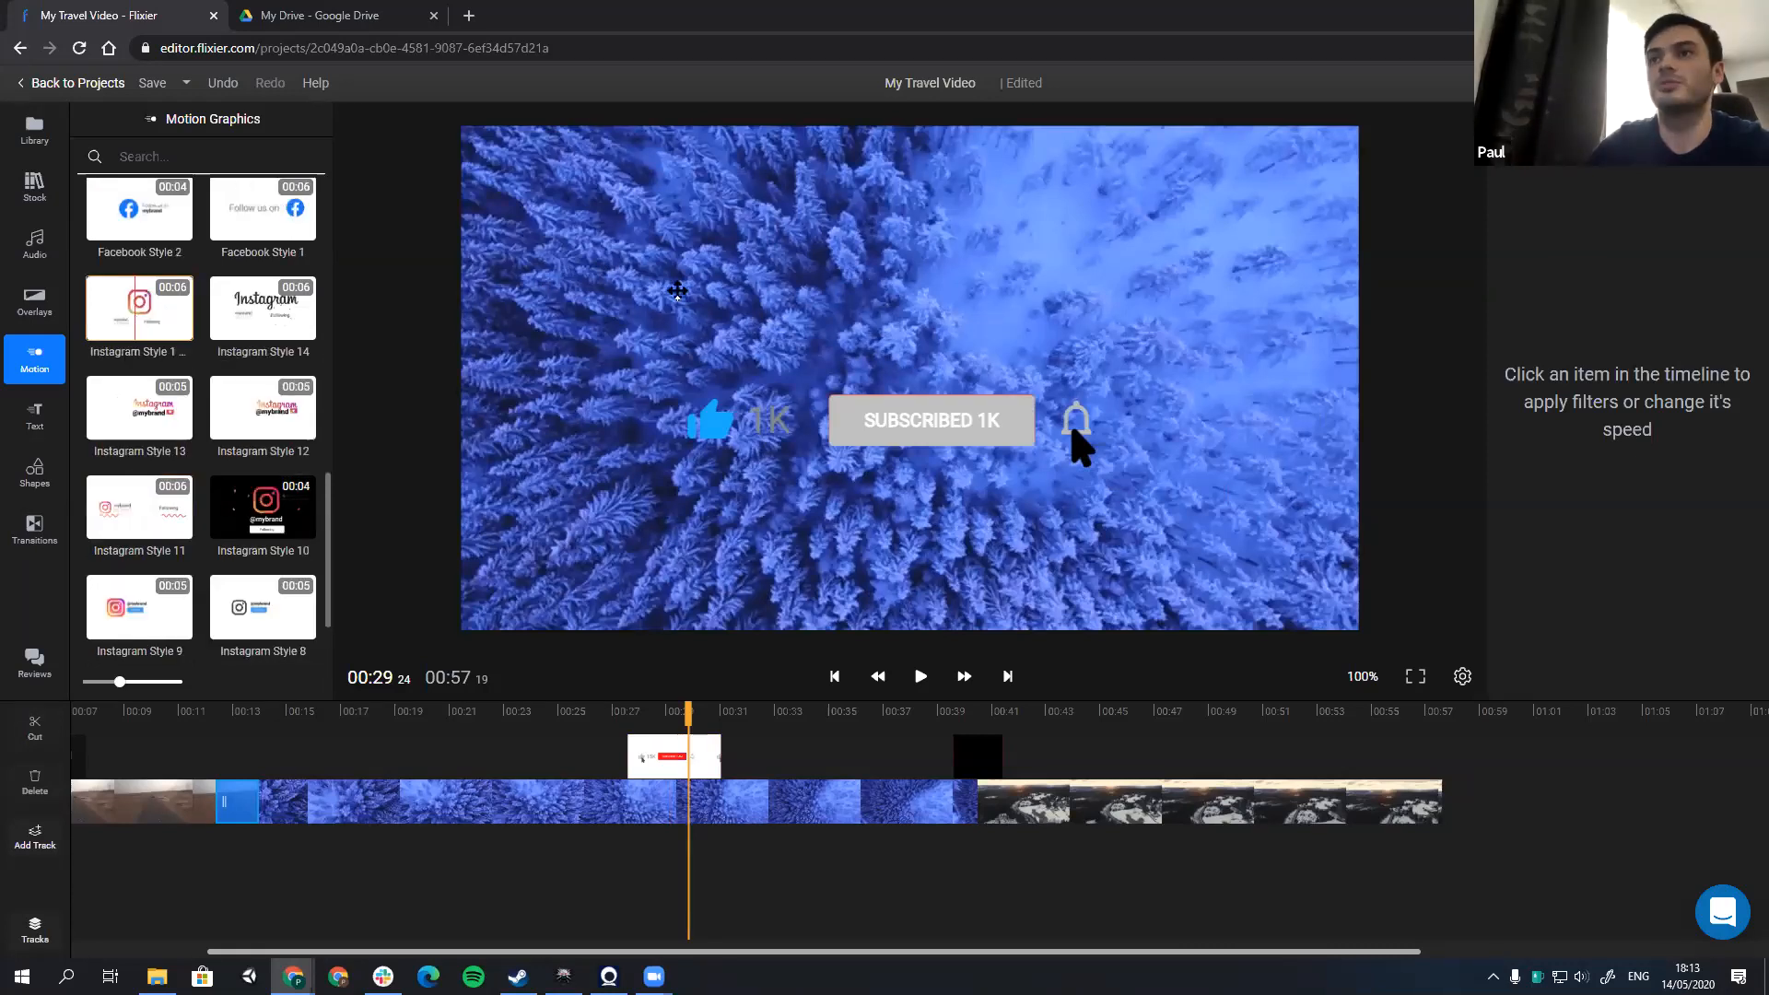
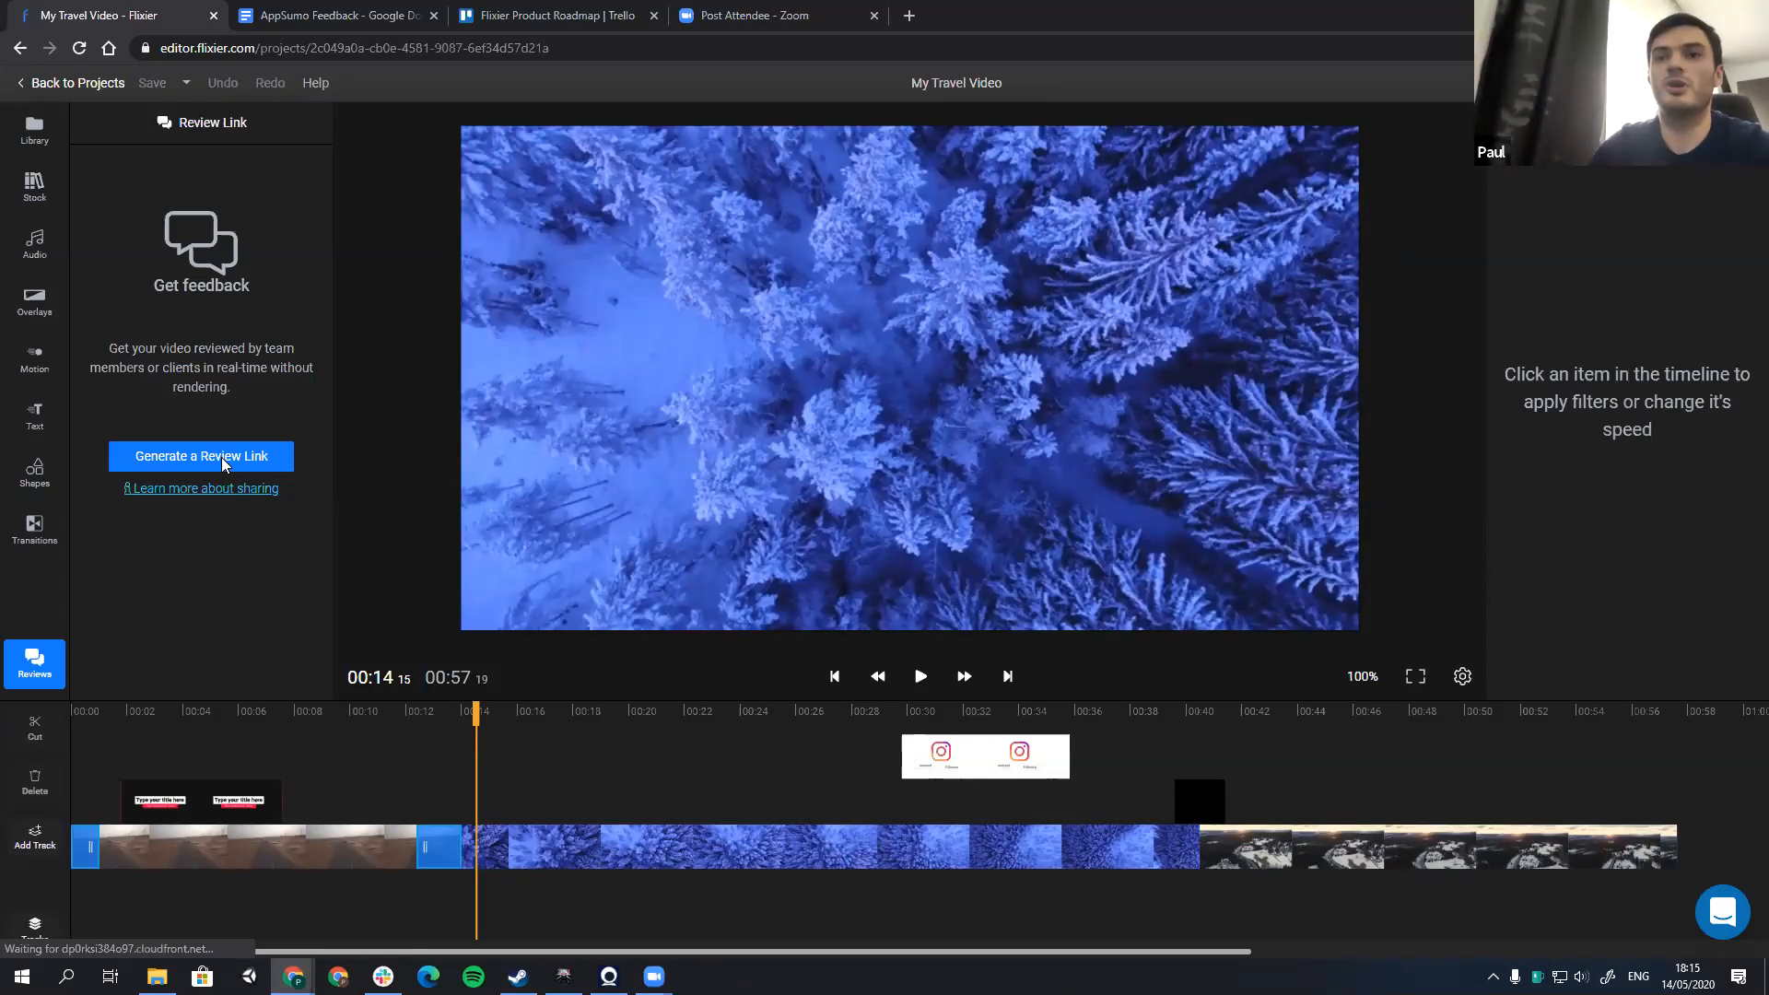
# Step: Generate a public review link with no expiration date for the project and copy its URL
pyautogui.click(205, 448)
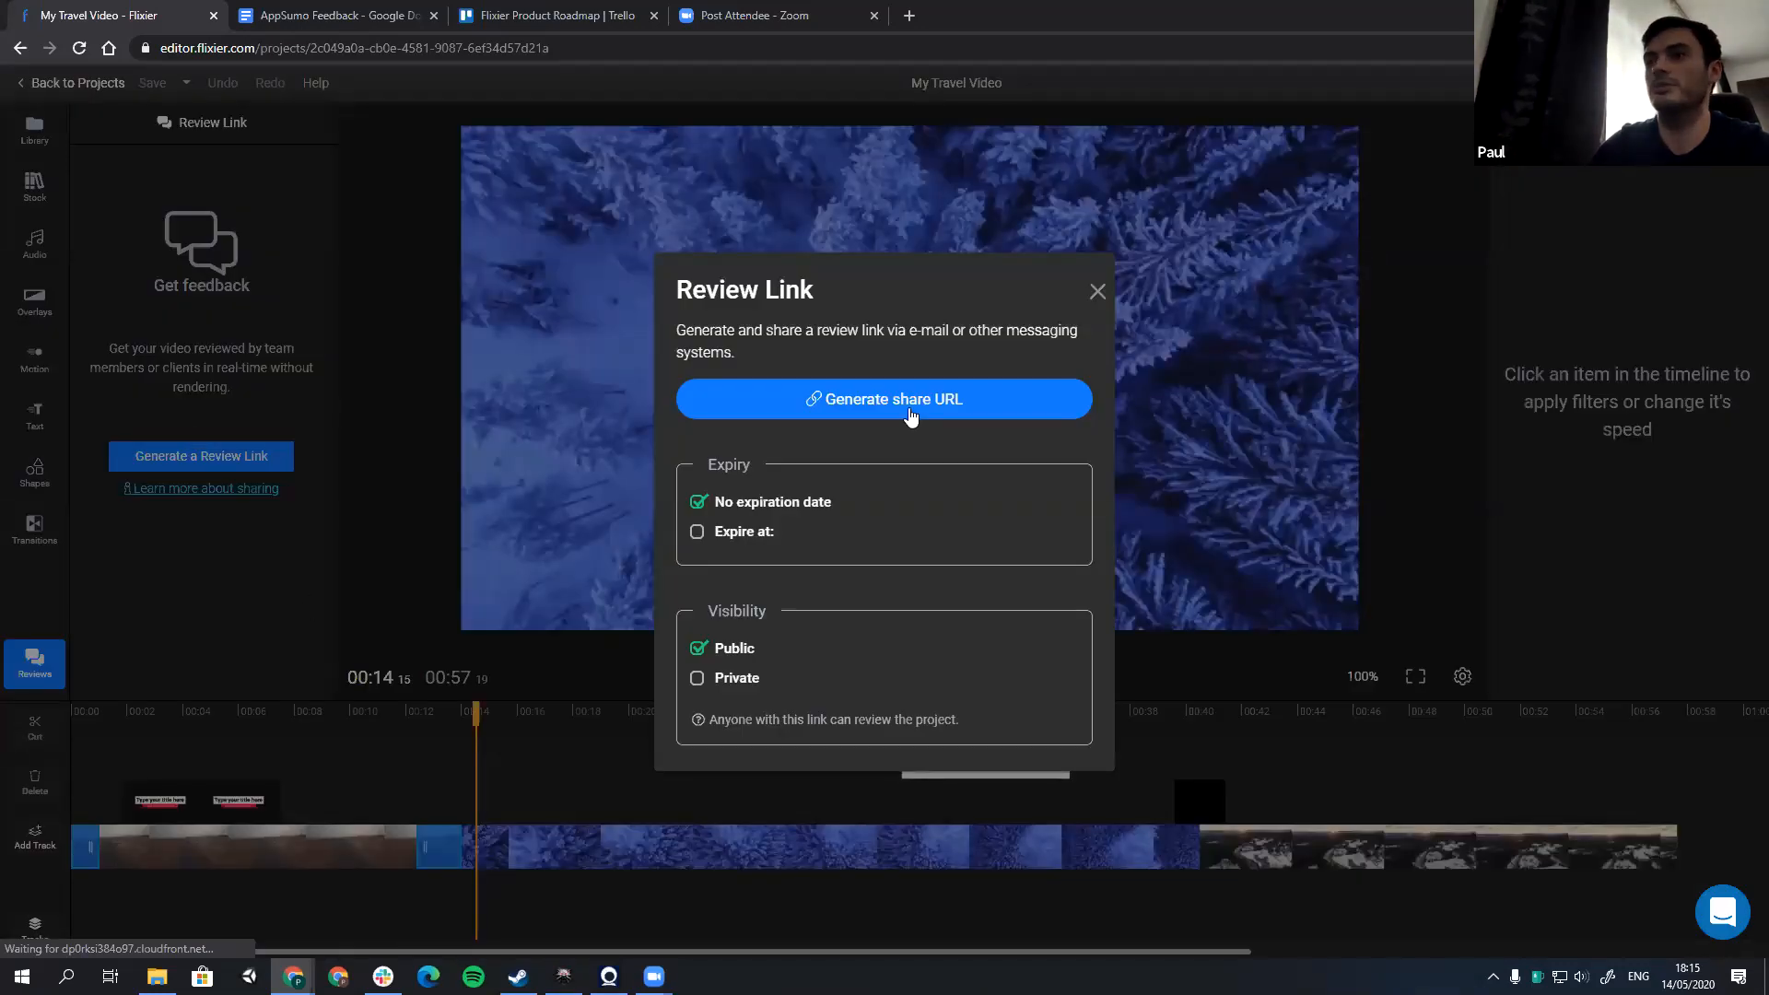
pyautogui.click(868, 407)
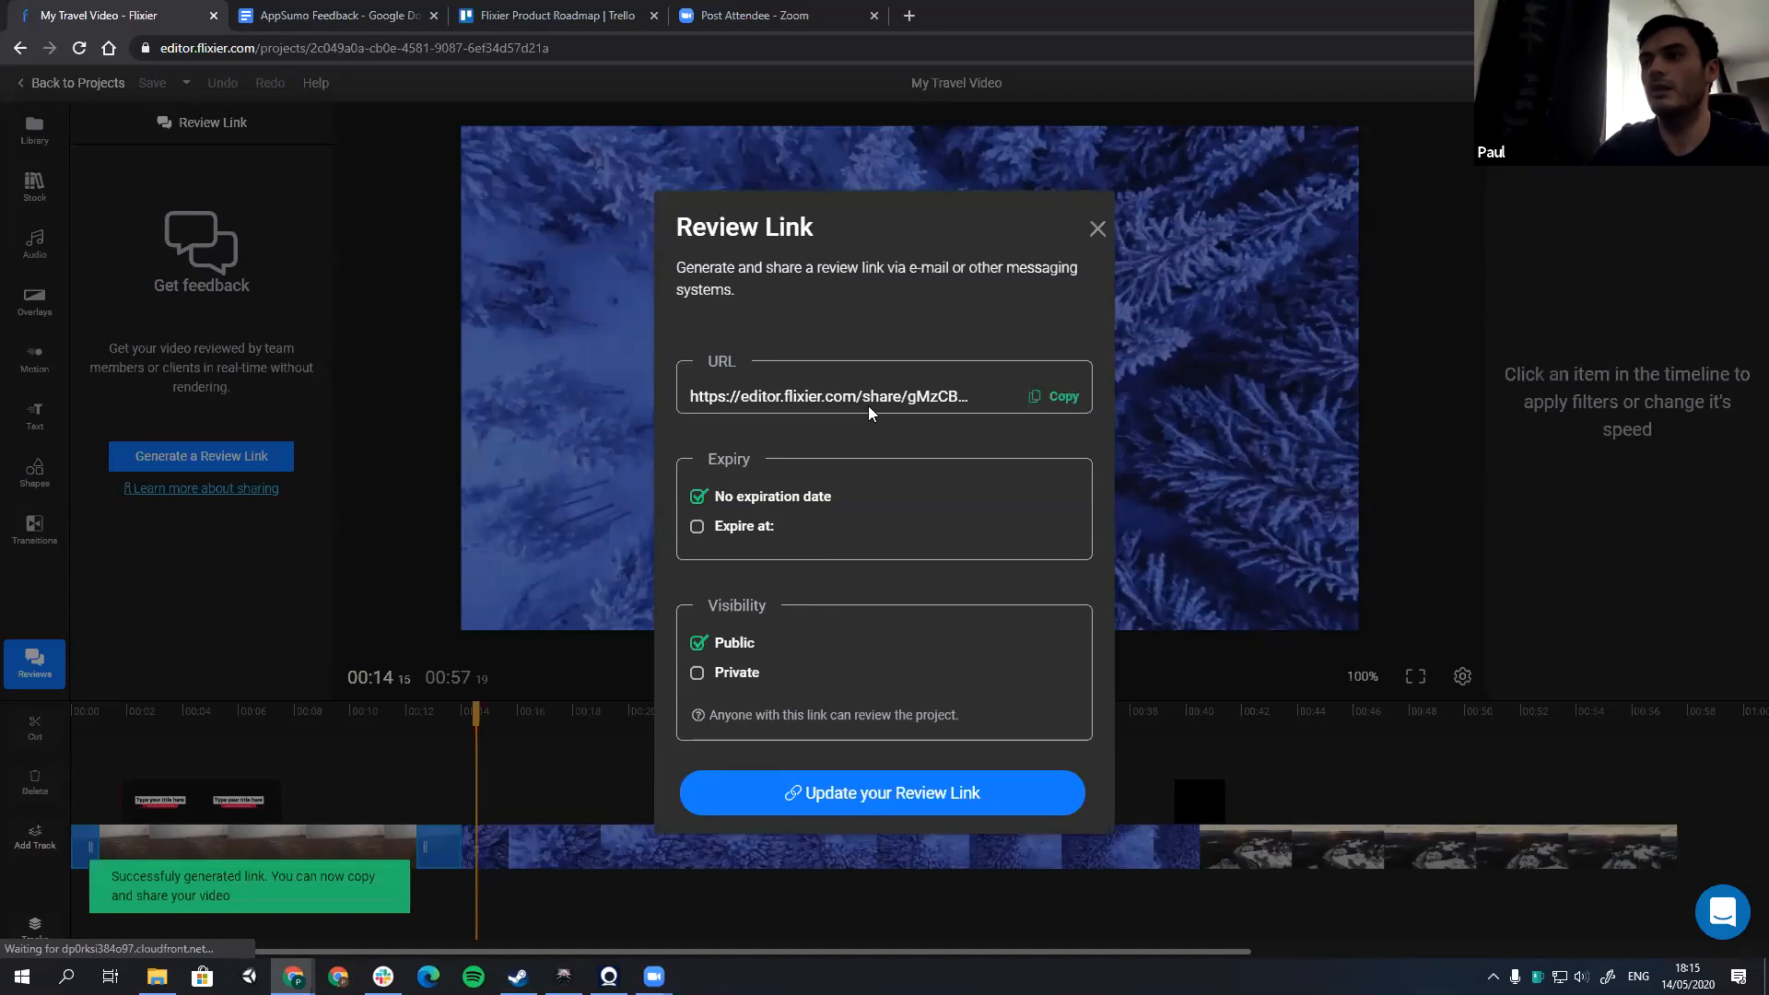
pyautogui.click(1057, 398)
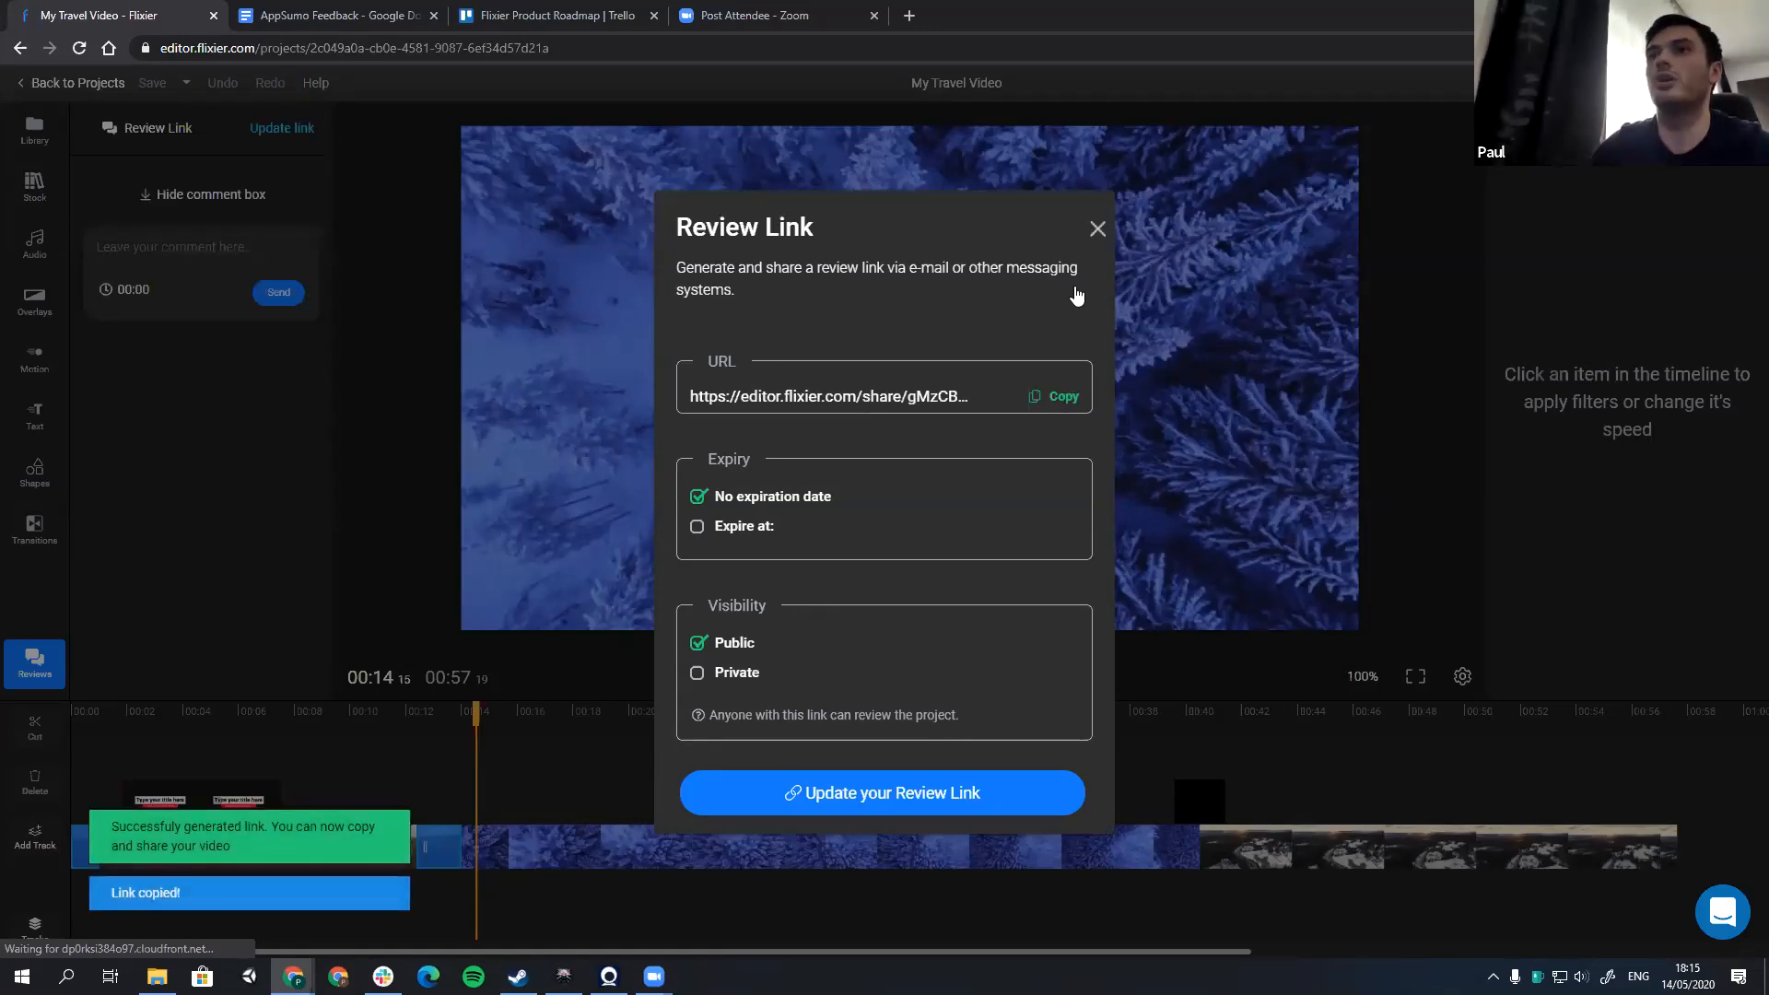
pyautogui.click(1097, 230)
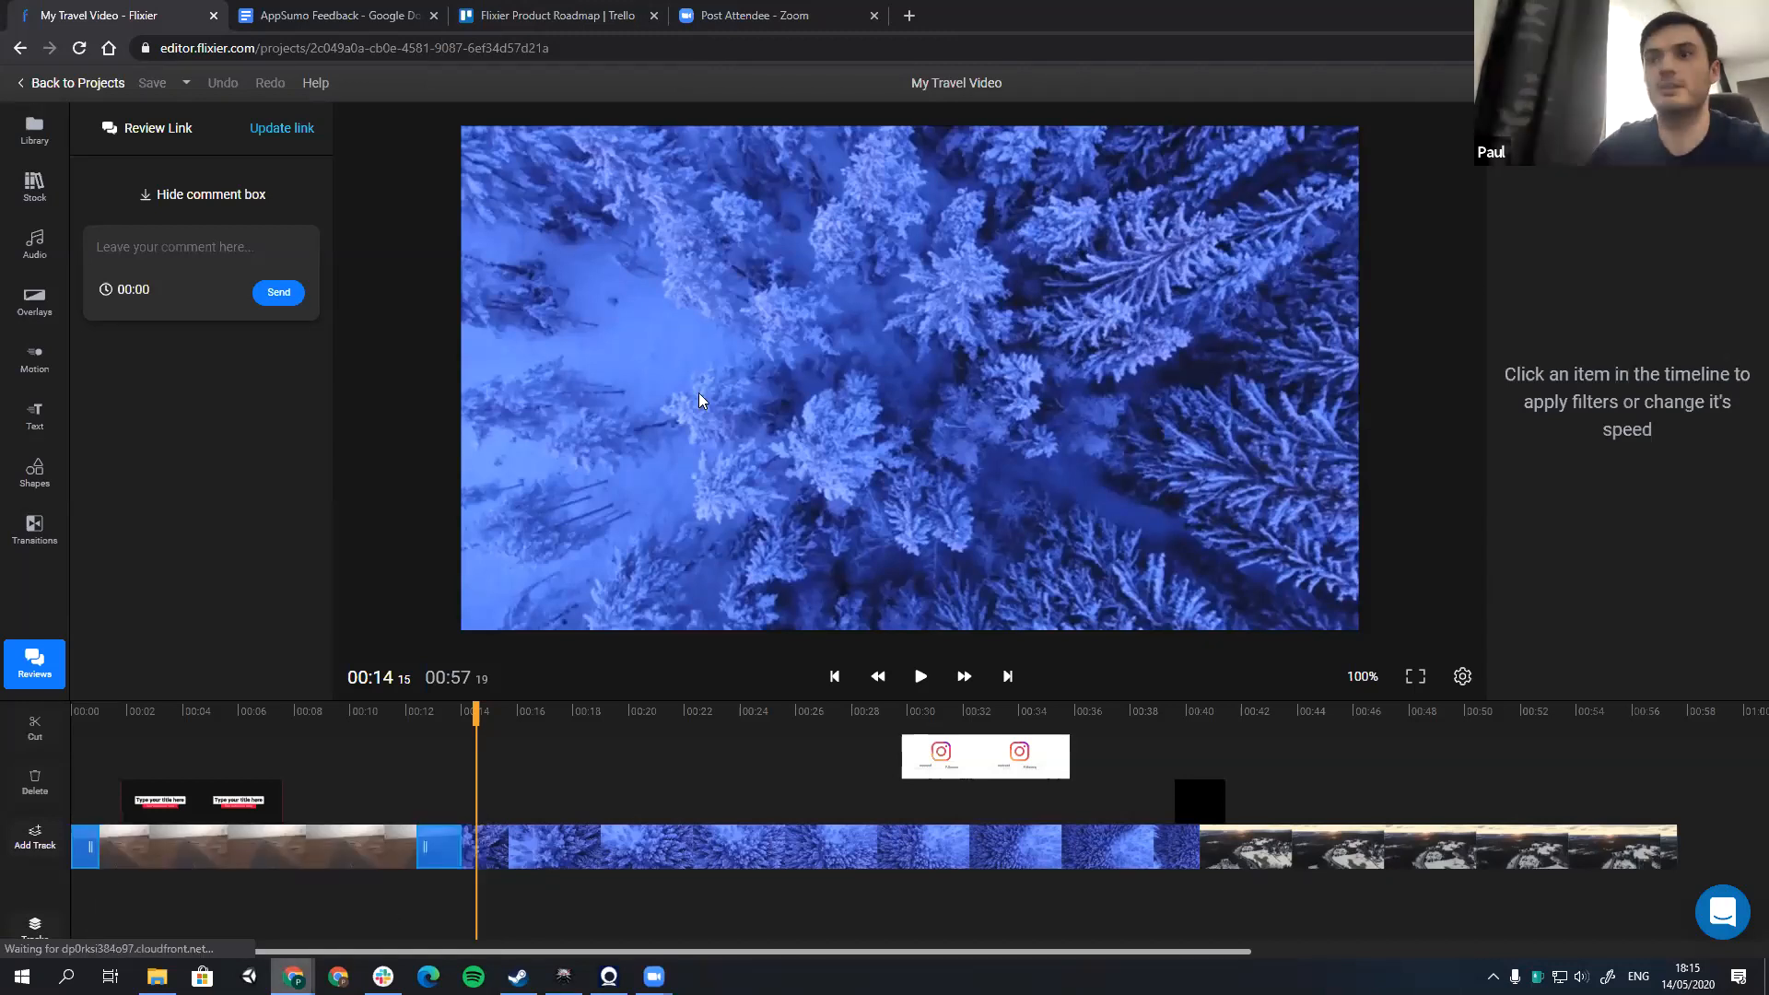
# Step: Switch to the shared review page and play the travel video's opening up to about 00:04
pyautogui.hotkey('alt', 'Tab')
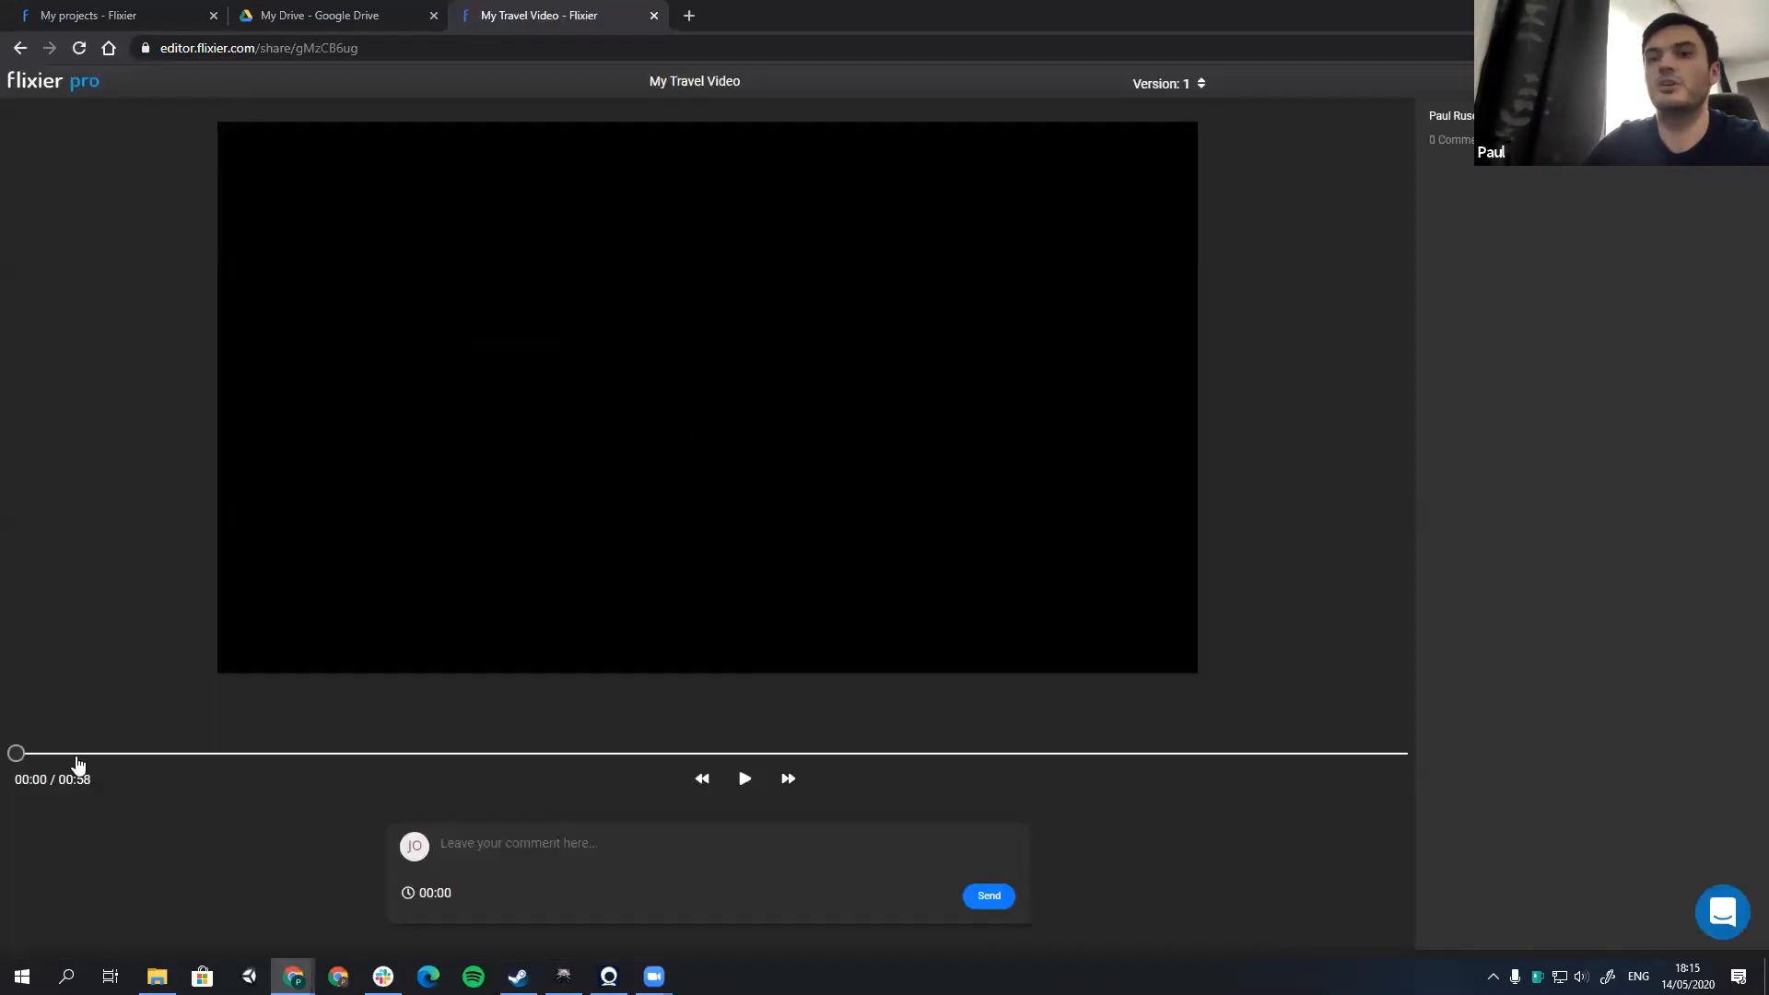
pyautogui.click(77, 757)
pyautogui.click(33, 755)
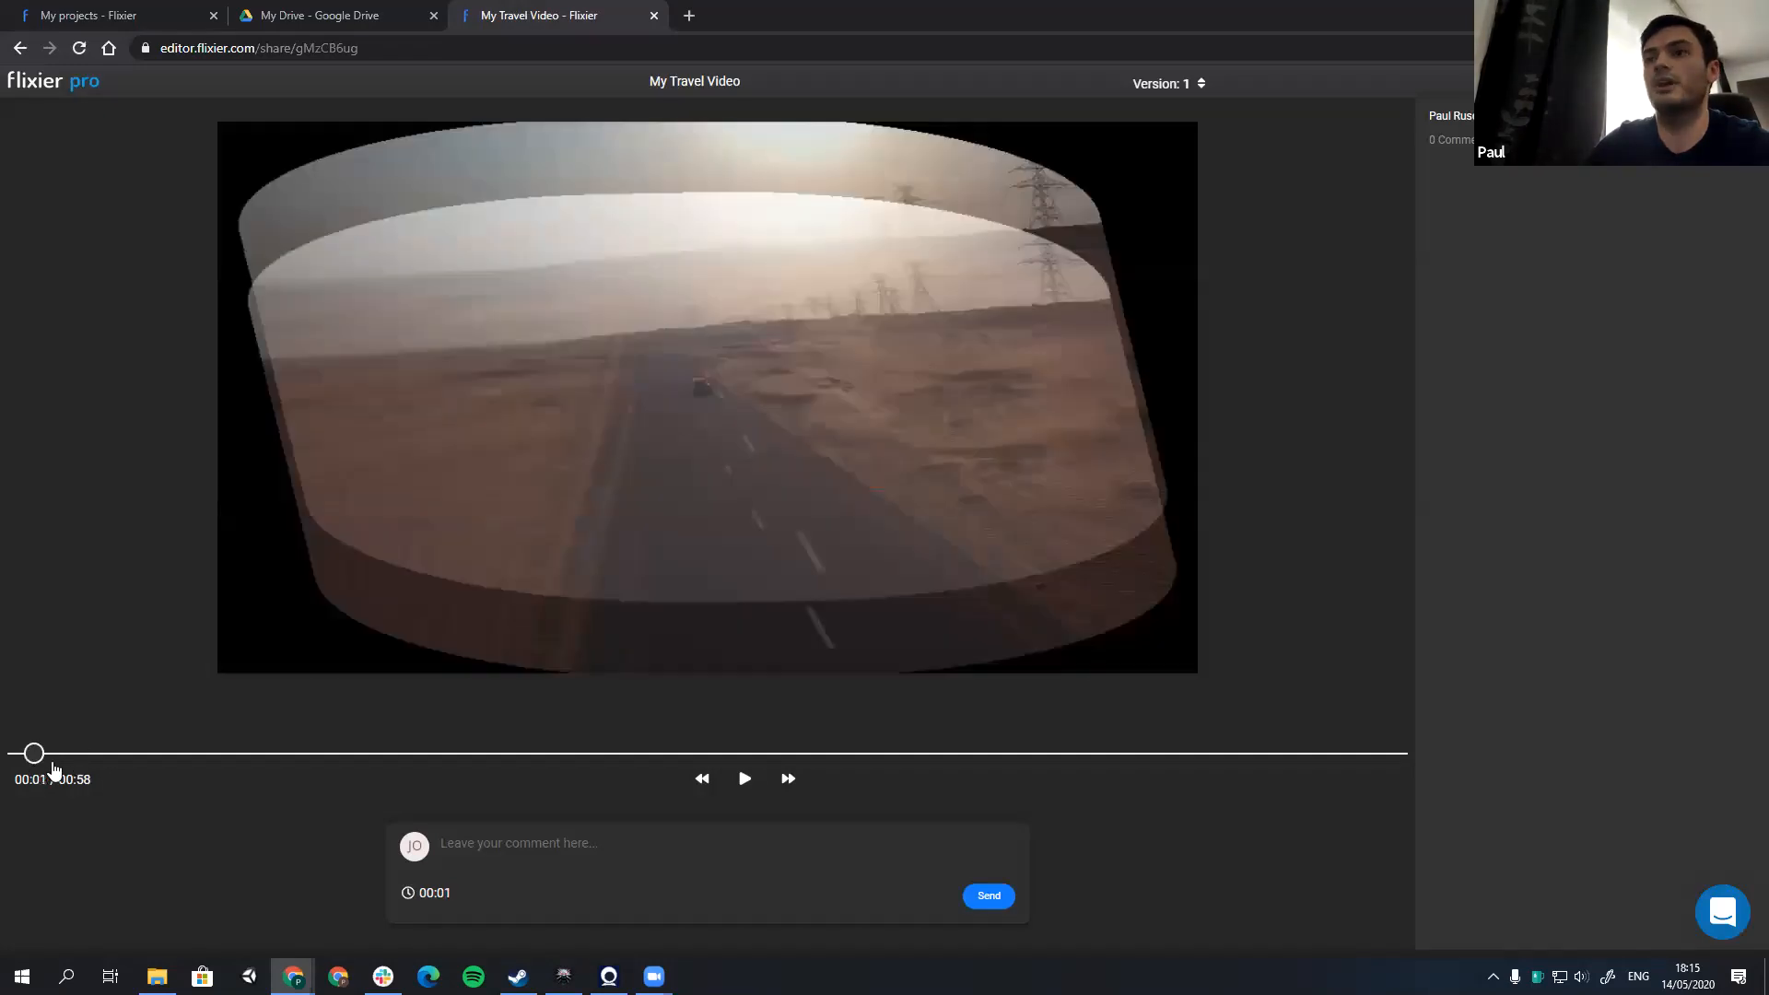
pyautogui.click(23, 765)
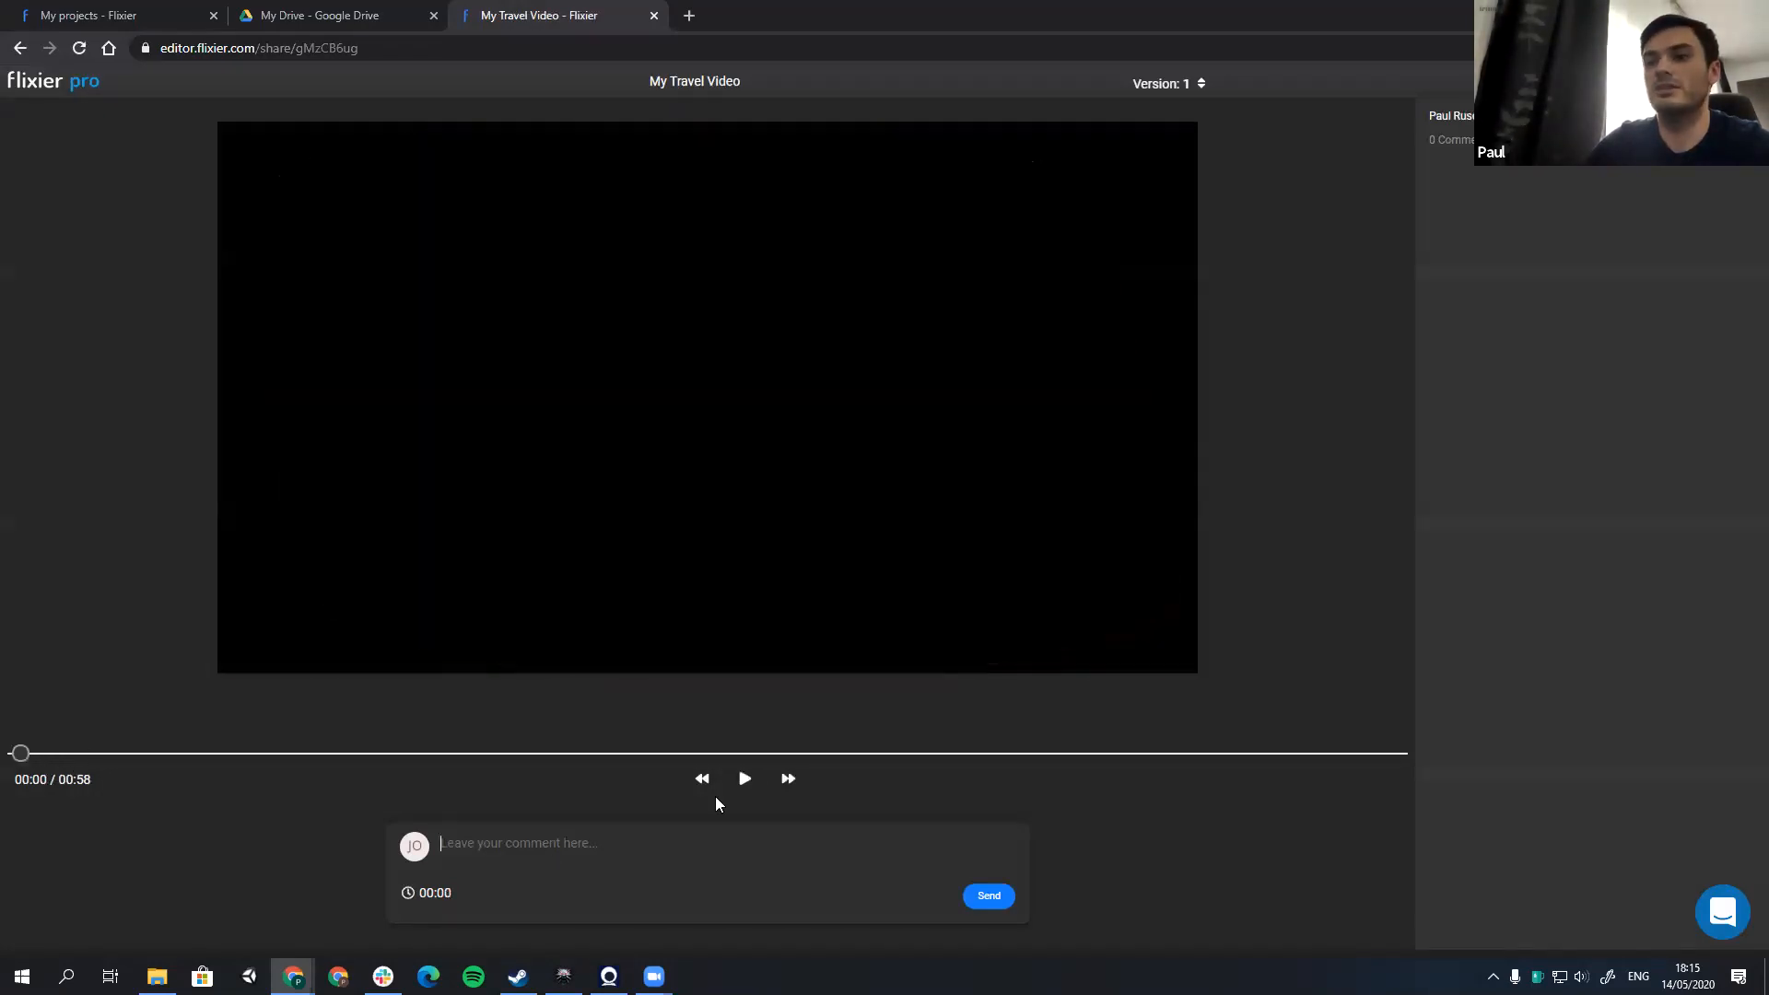
pyautogui.click(745, 780)
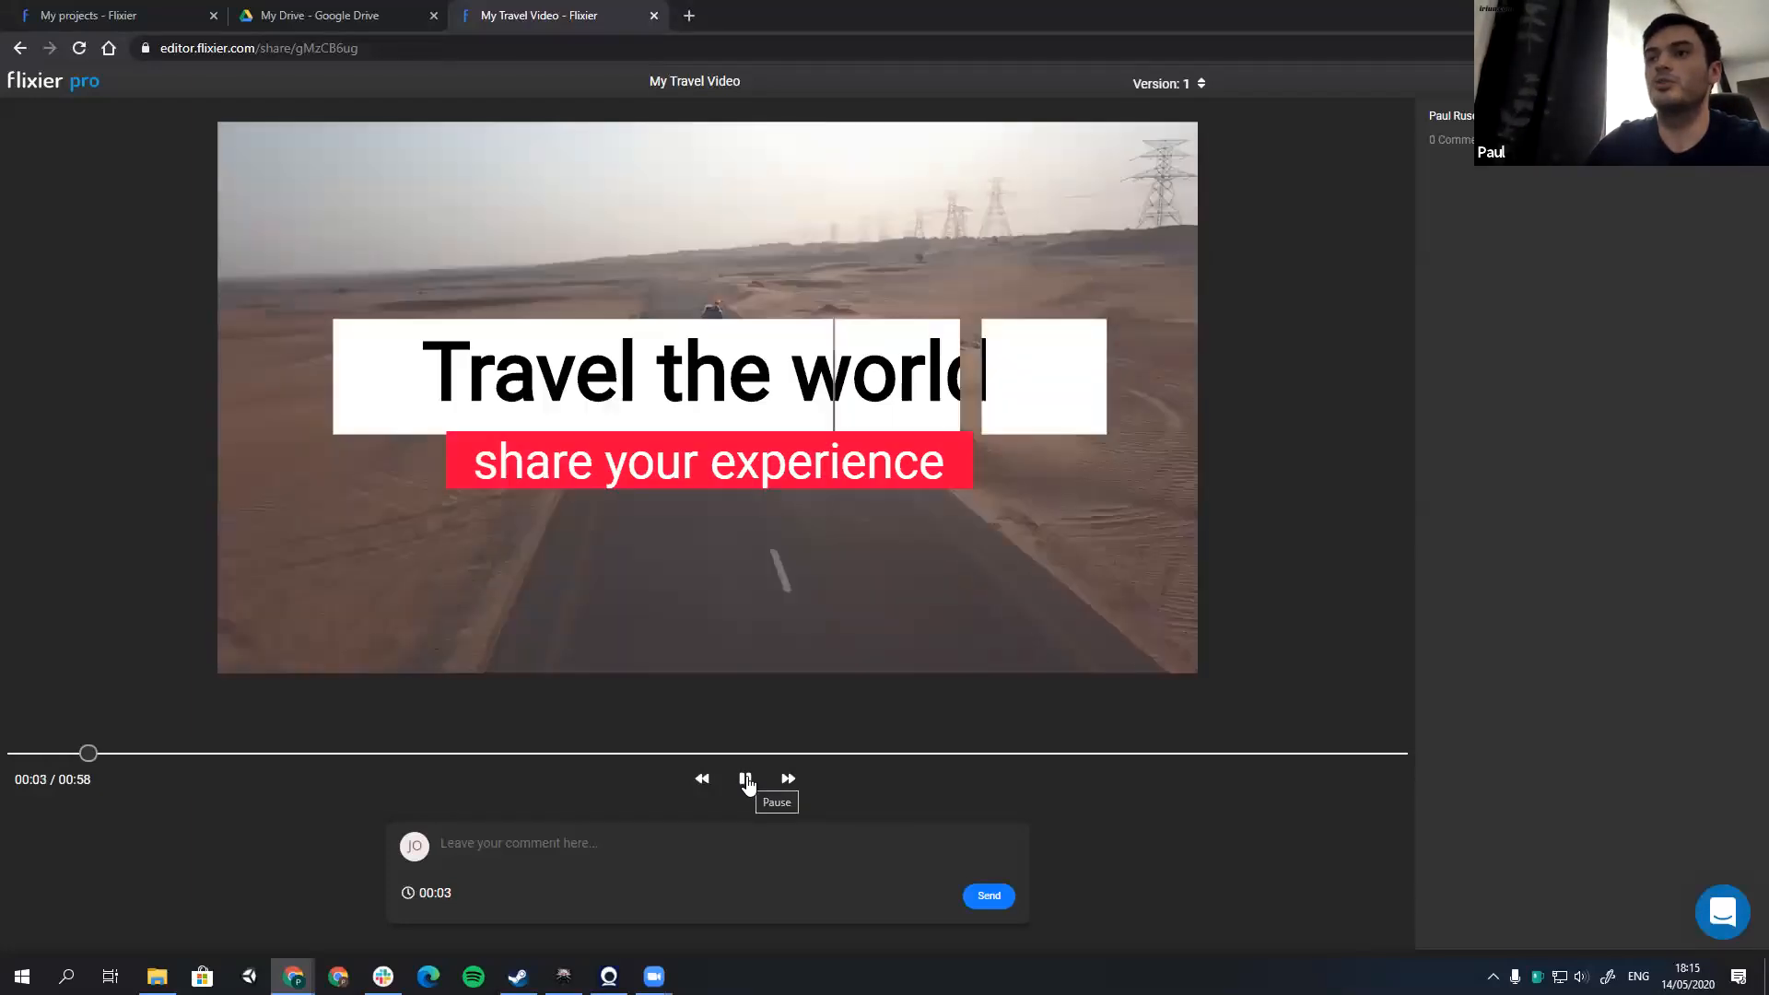
pyautogui.click(746, 783)
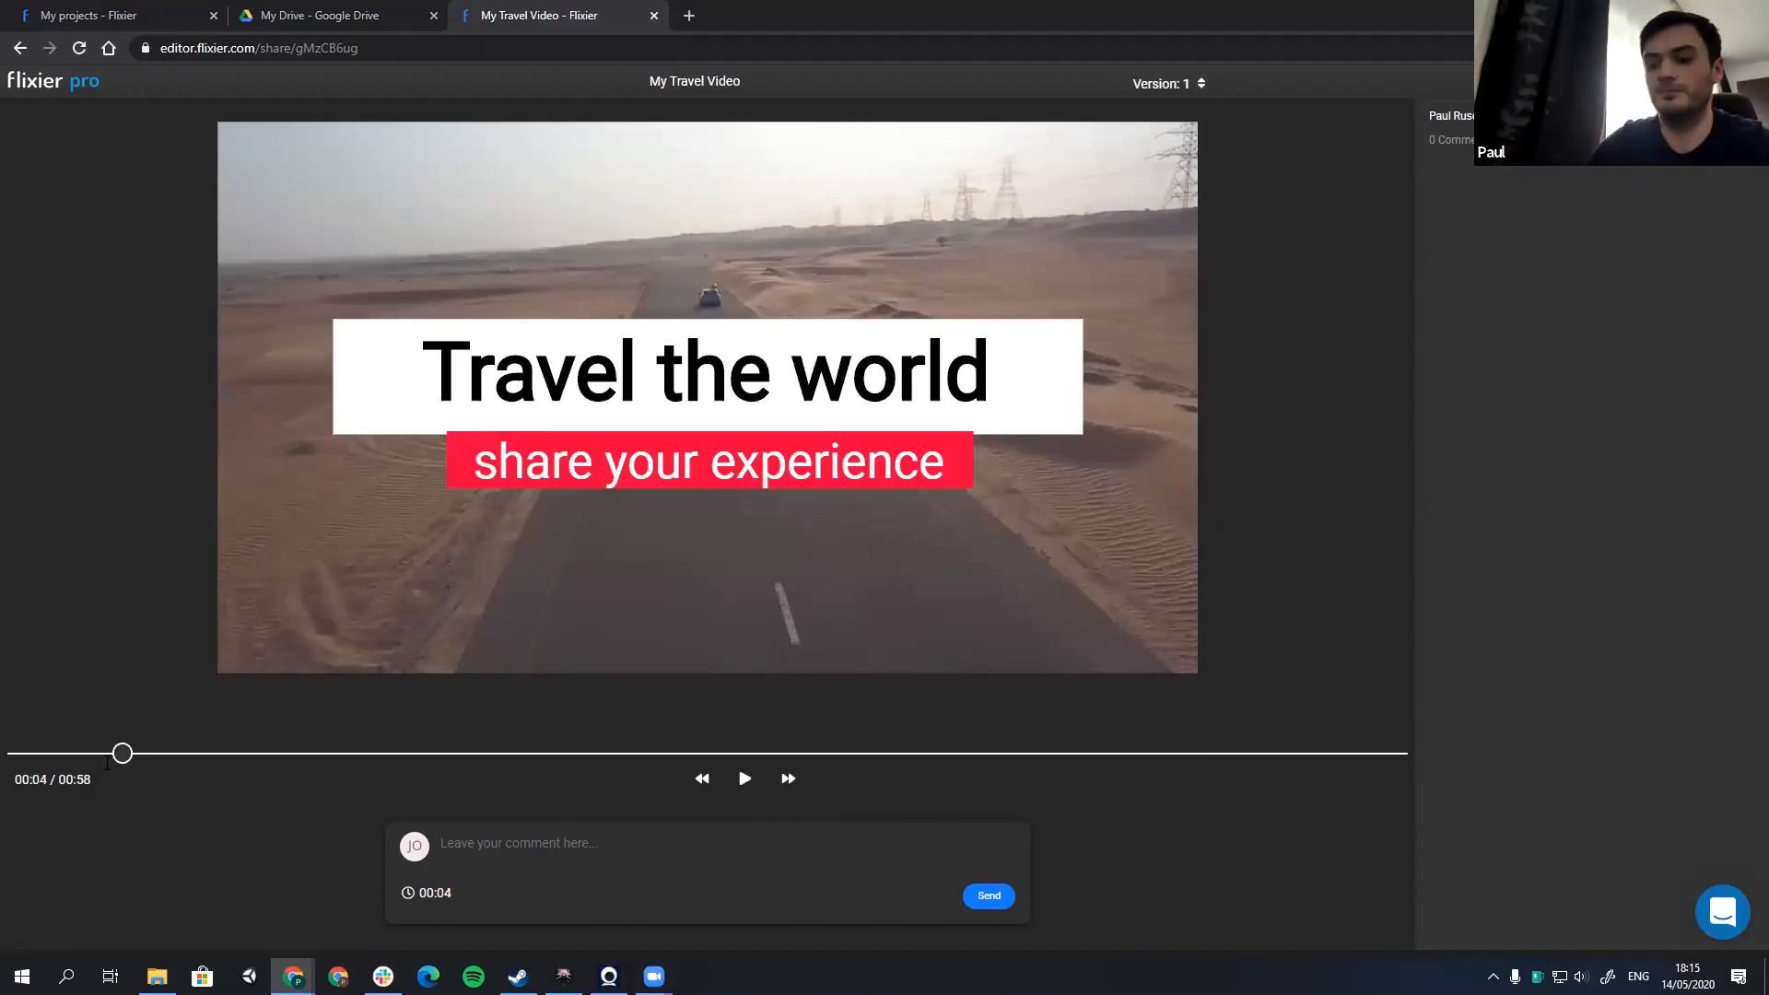
# Step: Put the editor and review page side by side and post the comment "This transition is too edgy, let's go with fade" at 00:01
pyautogui.click(591, 853)
pyautogui.write('This')
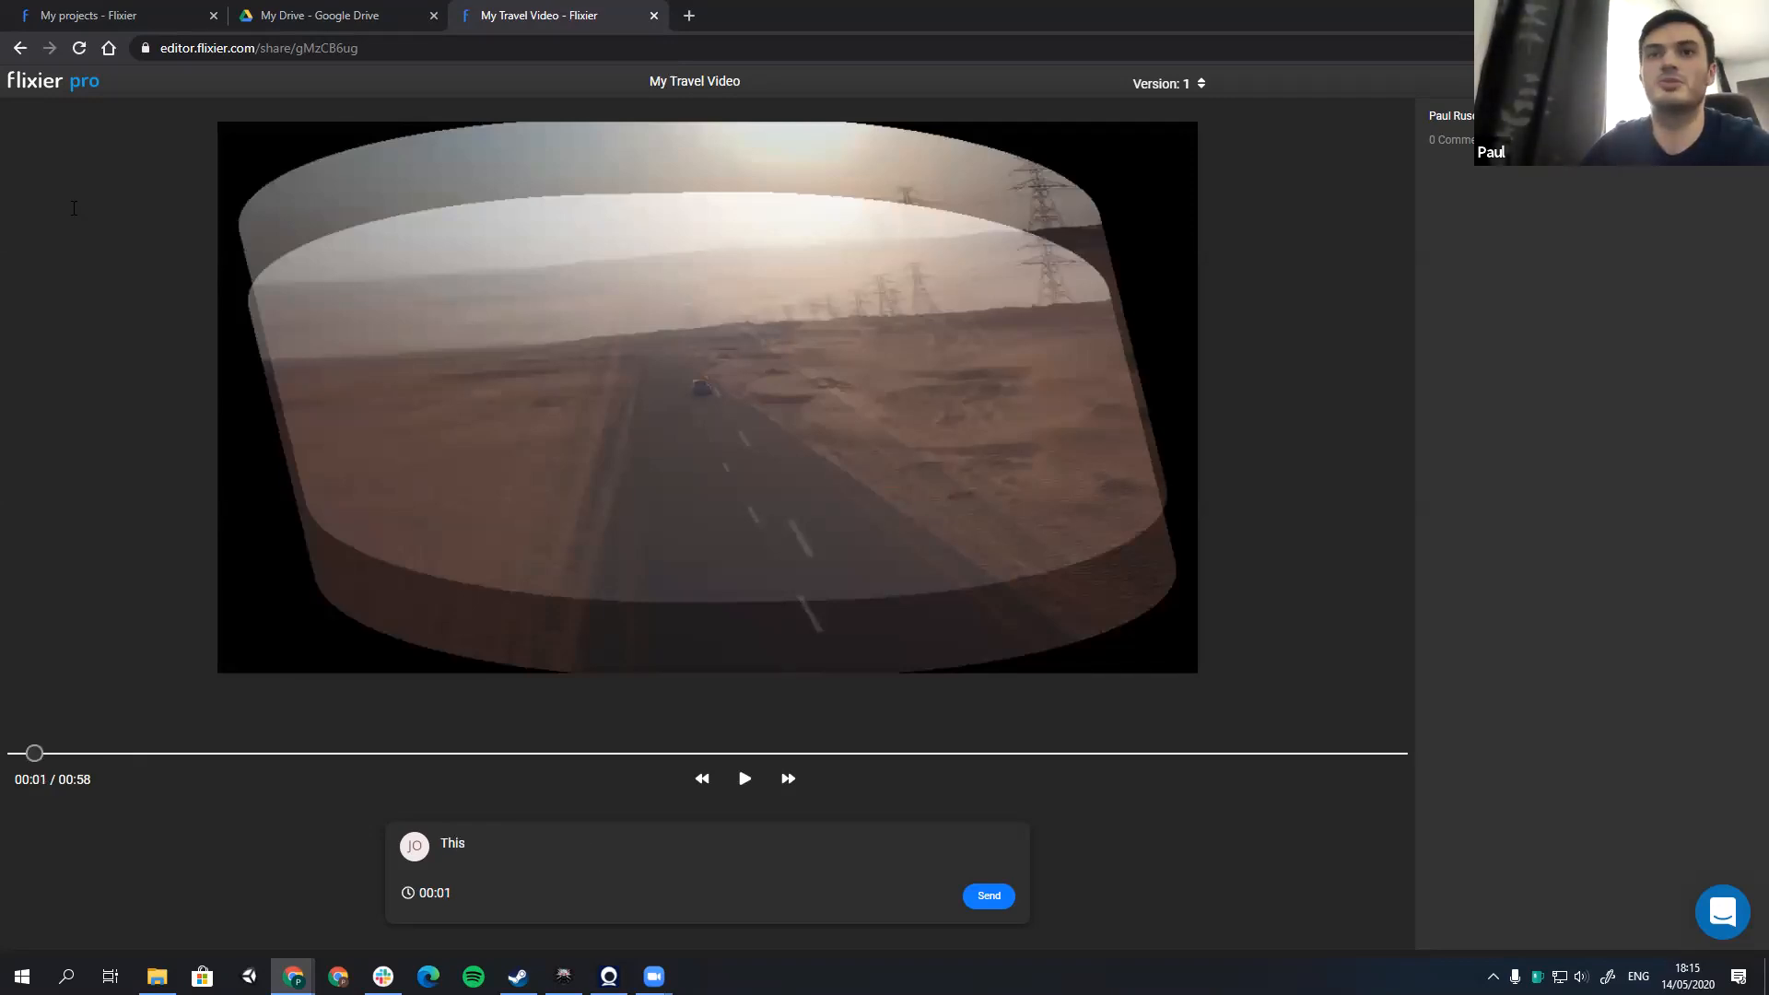
pyautogui.click(1704, 13)
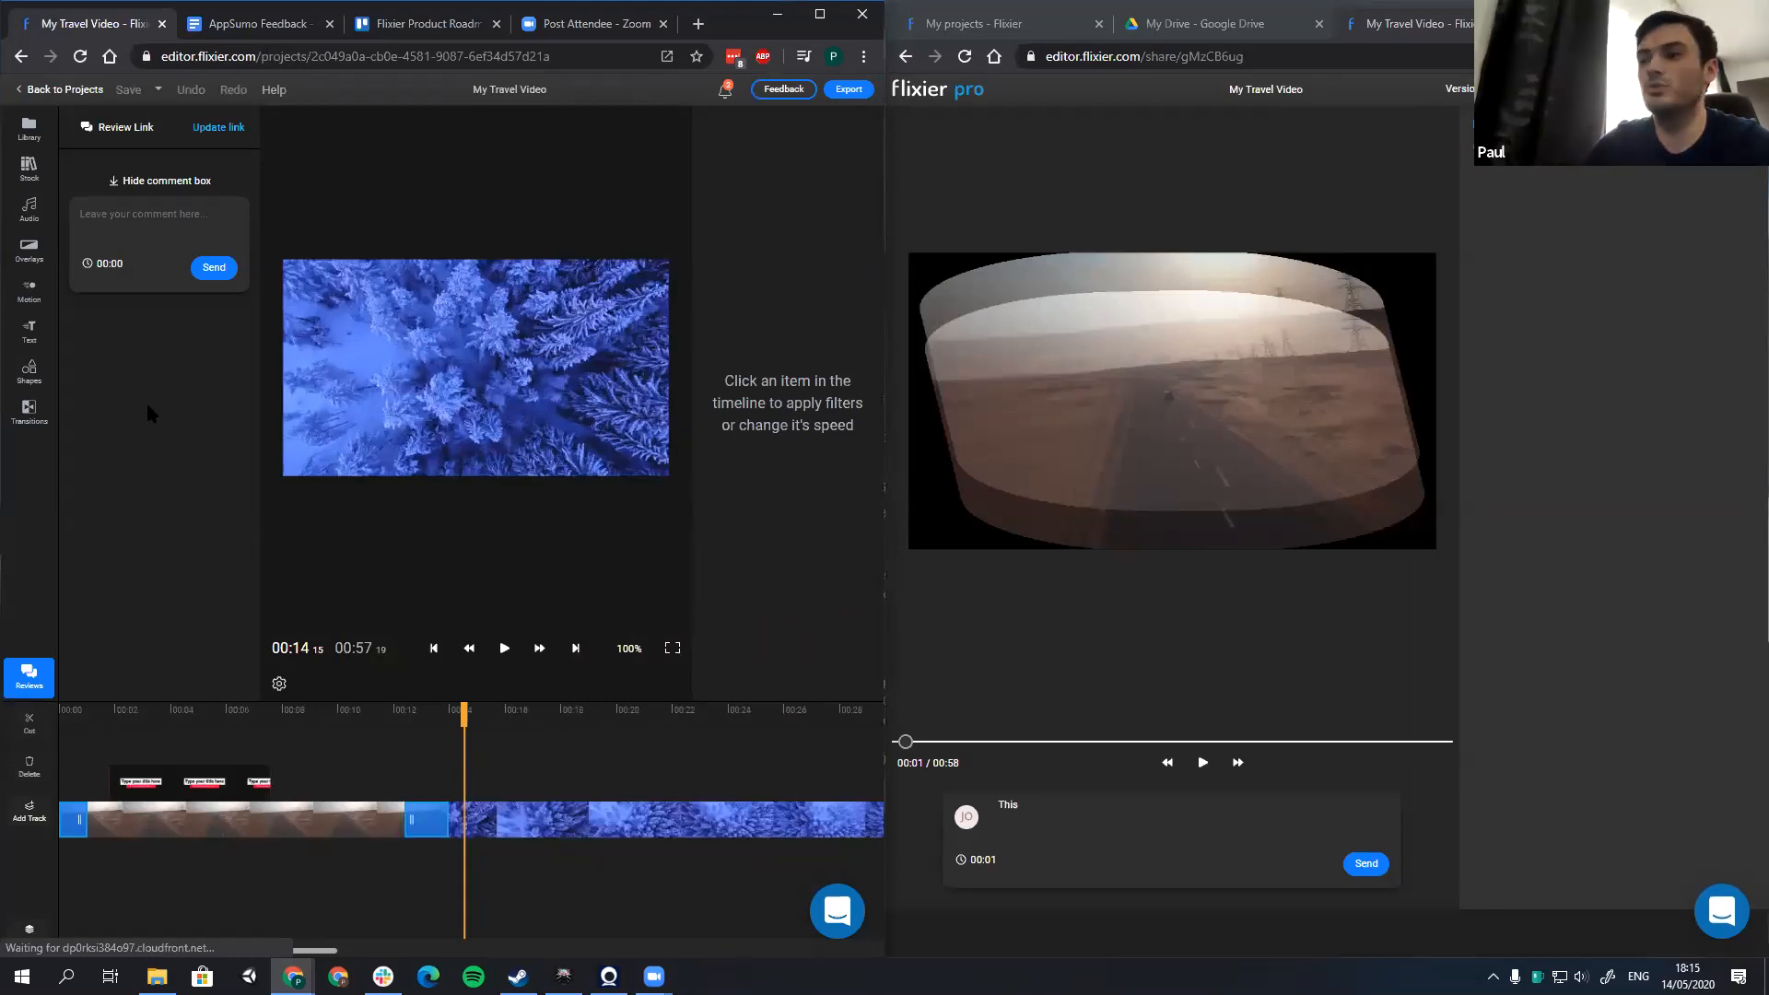
pyautogui.click(1104, 813)
pyautogui.write('This')
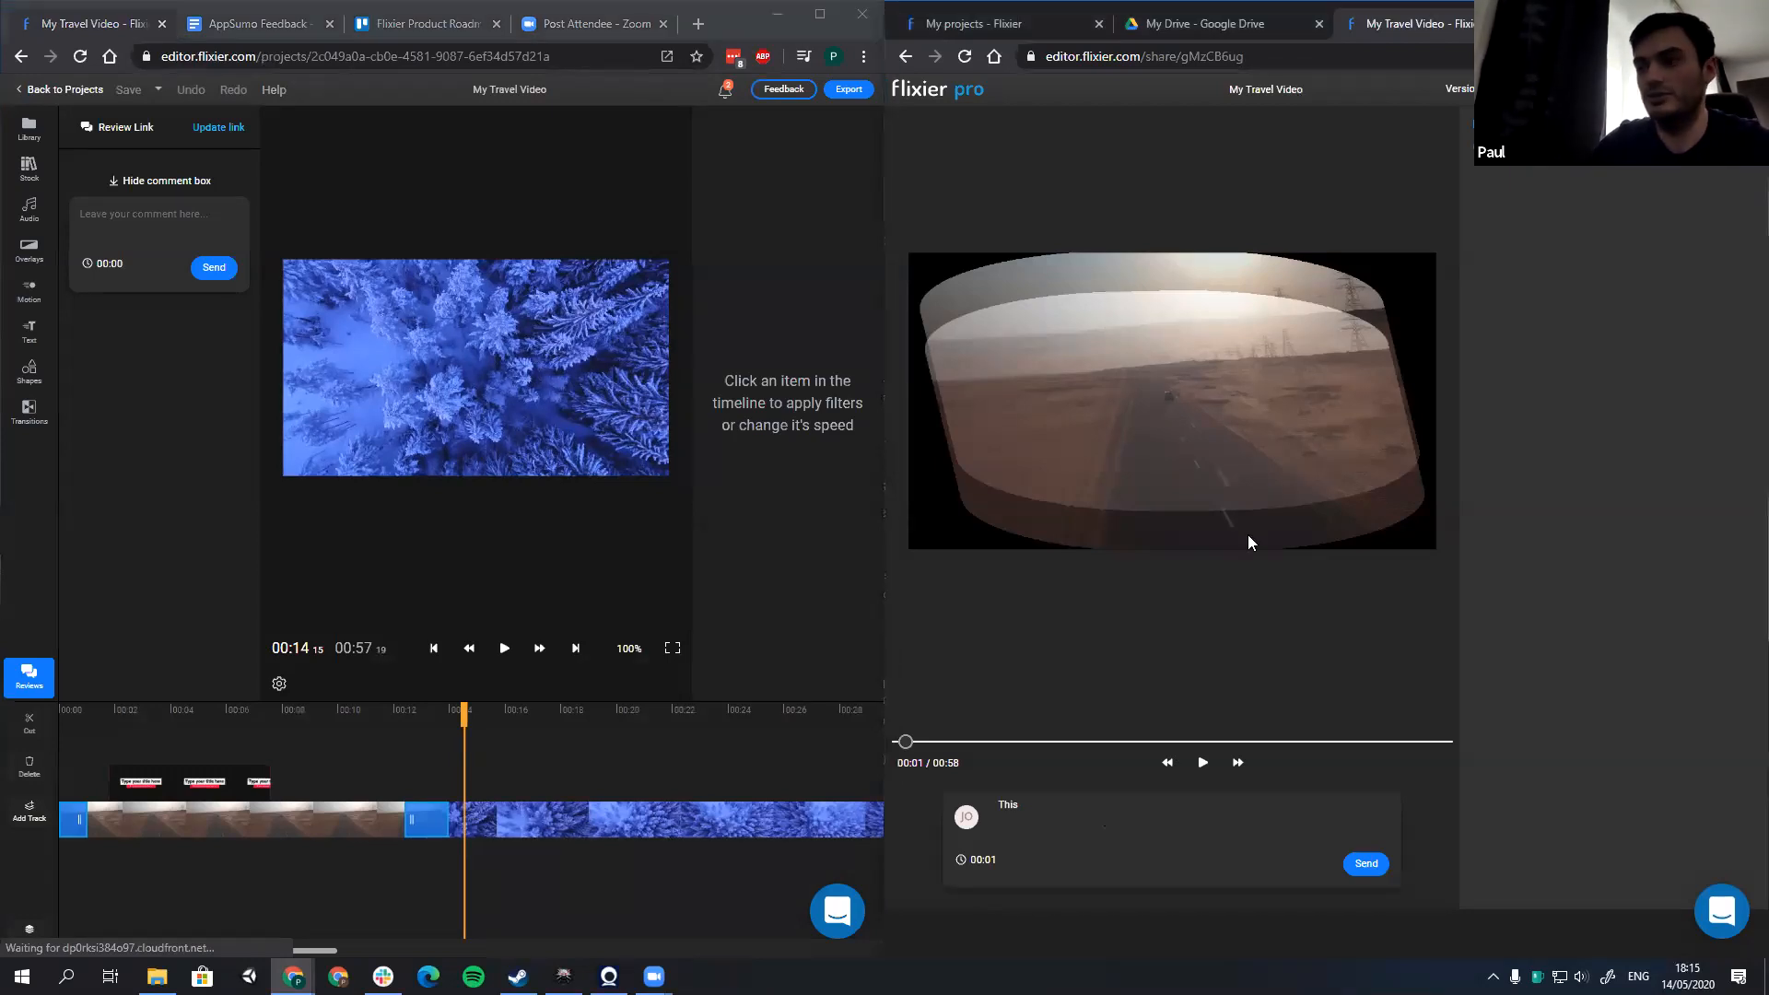
pyautogui.write(' transition ')
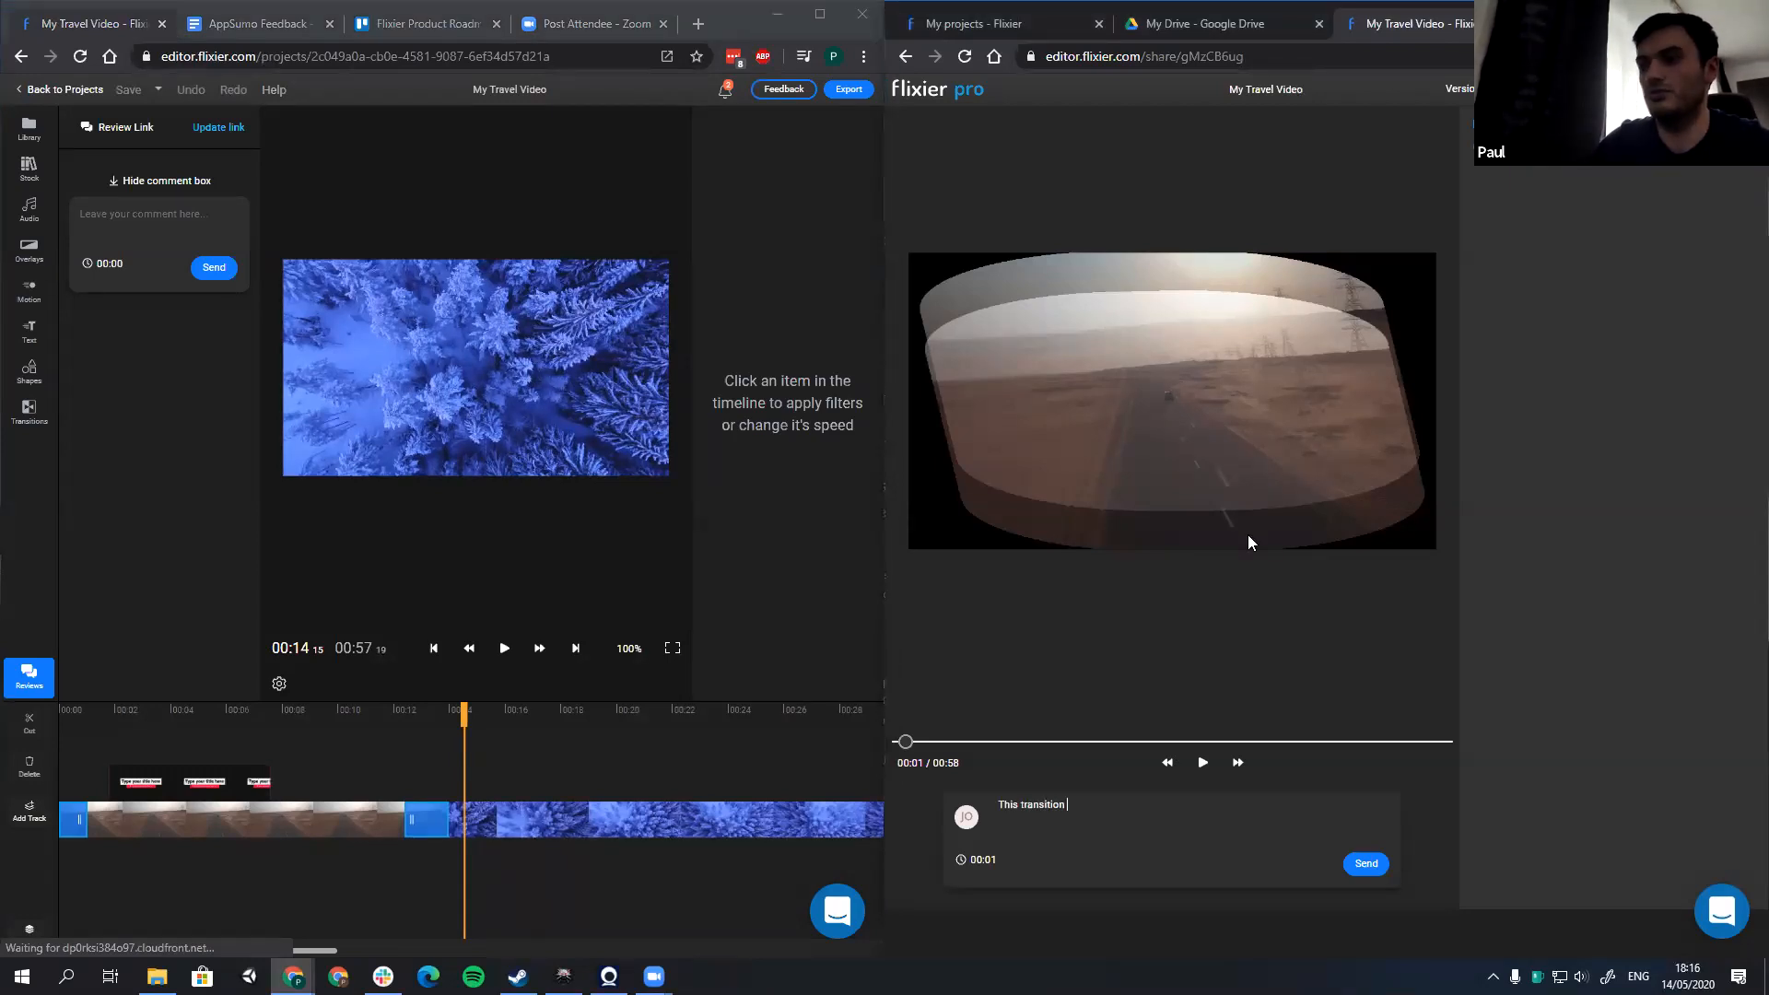
pyautogui.write('is too')
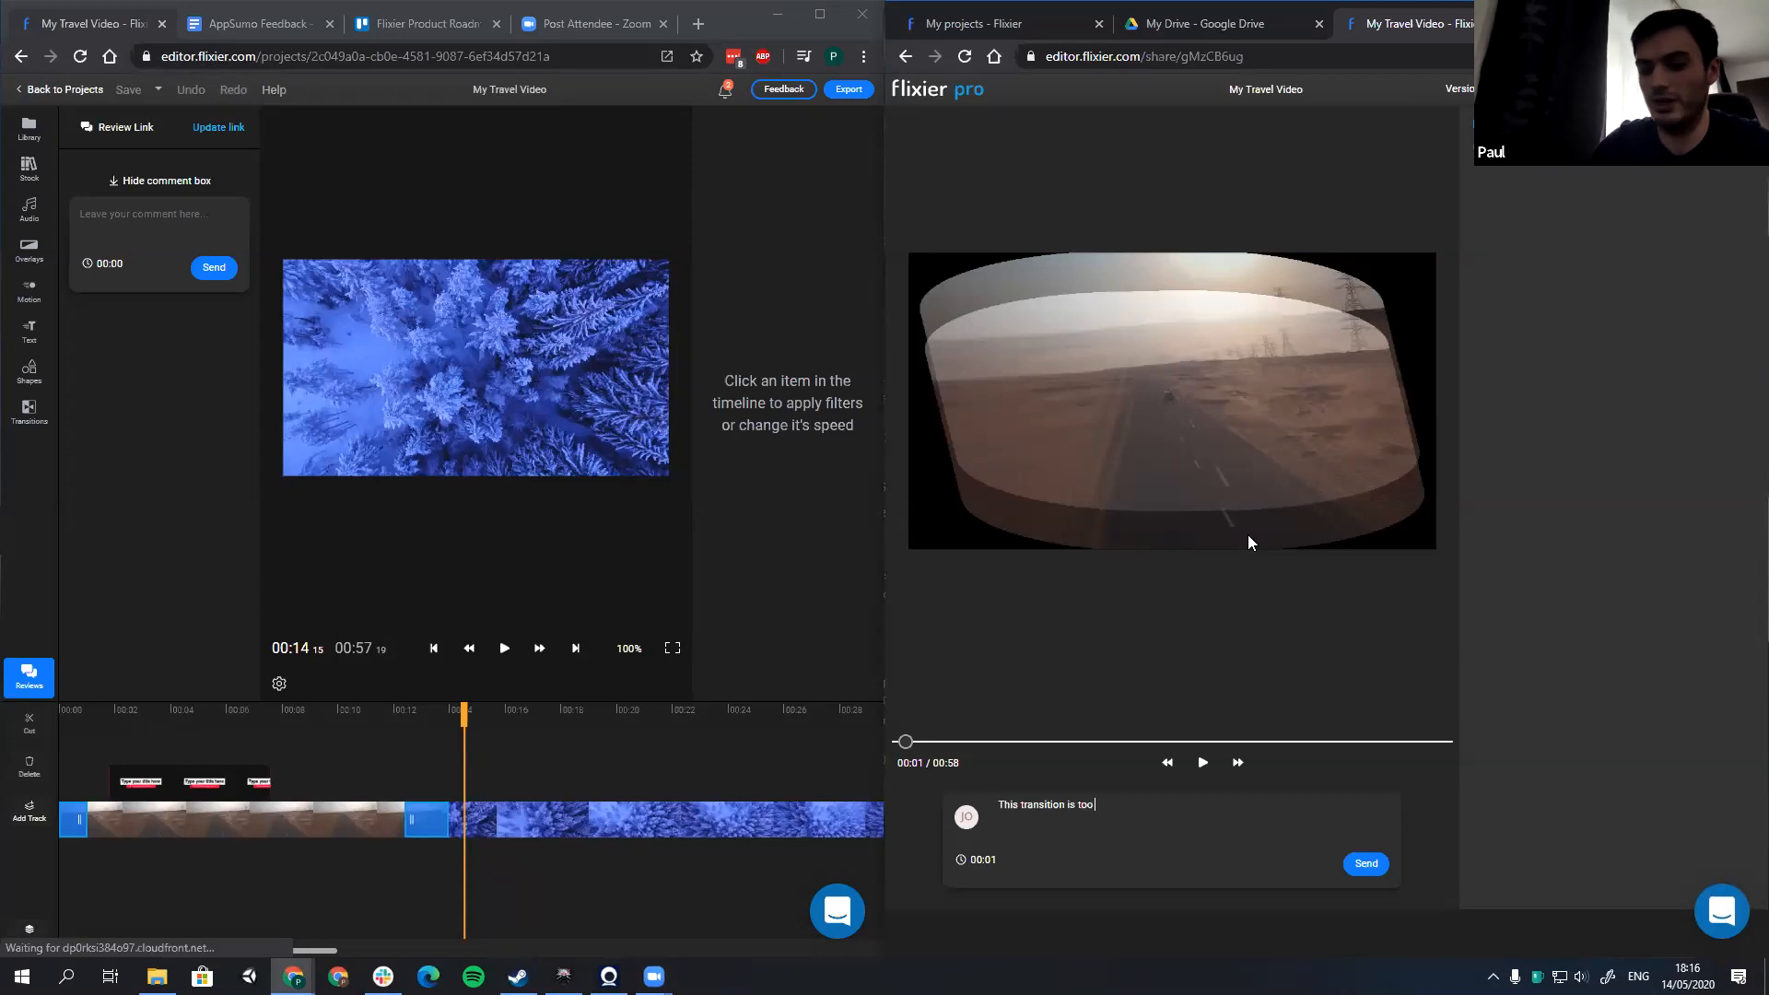
pyautogui.write(' edgy')
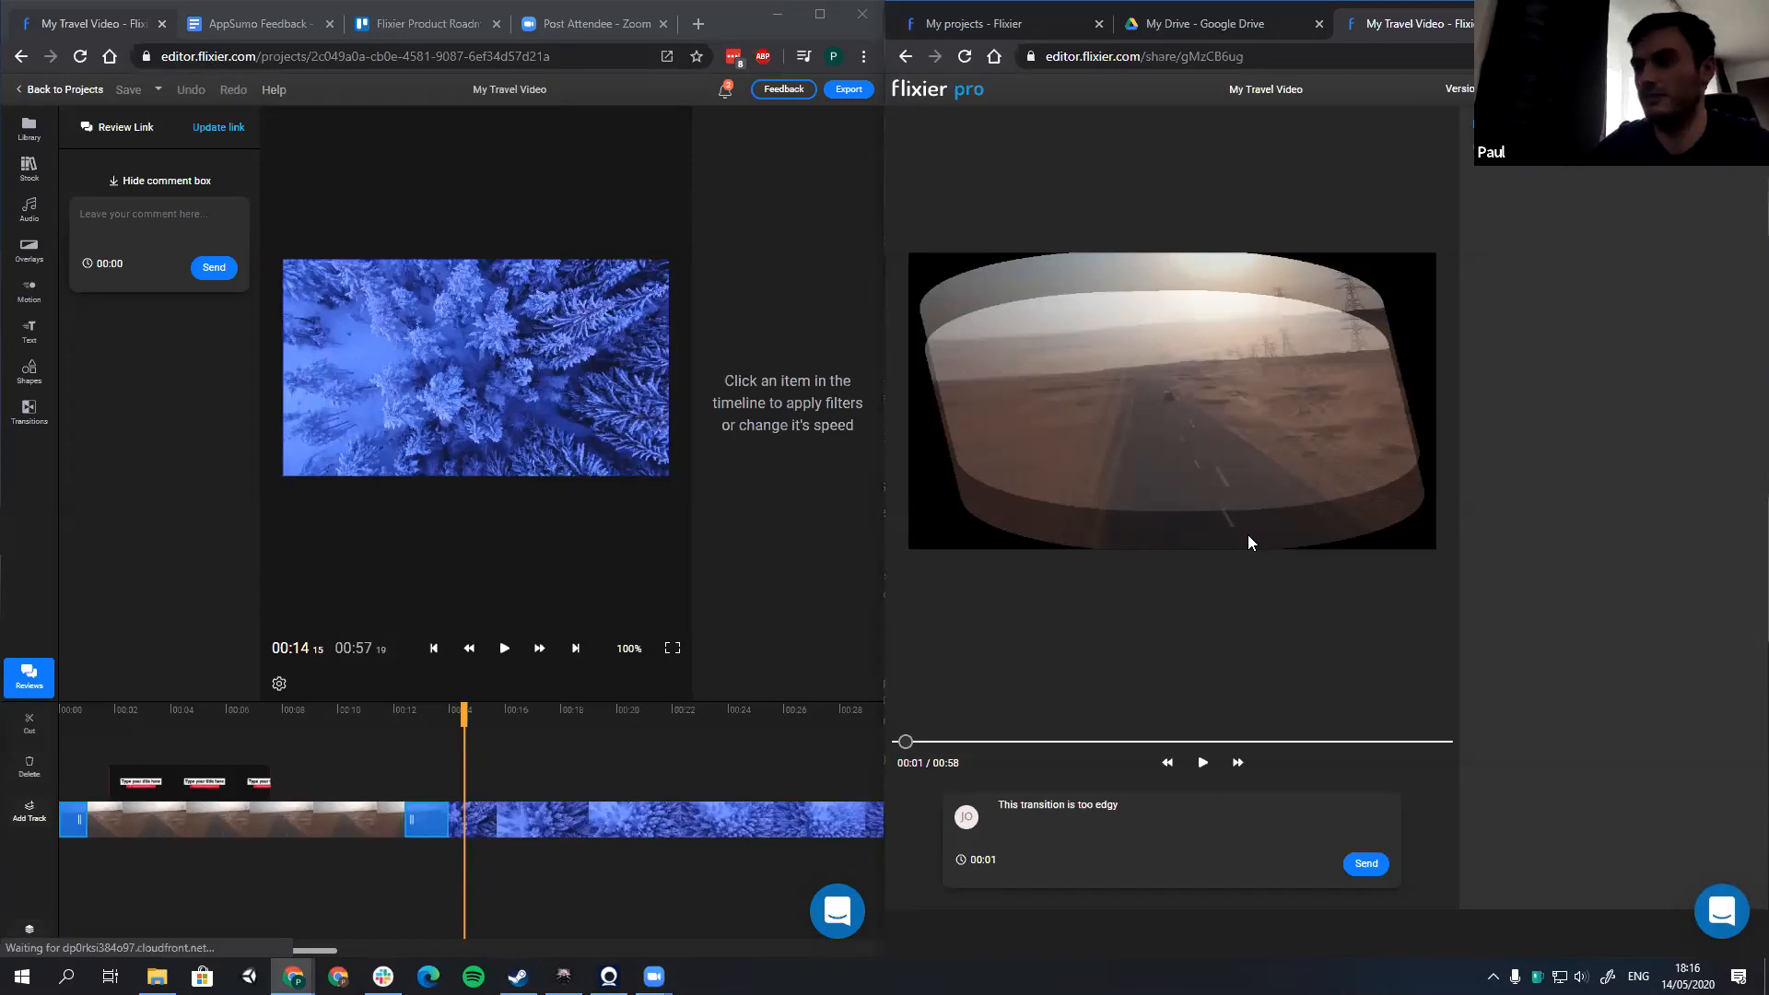
pyautogui.write(", let'")
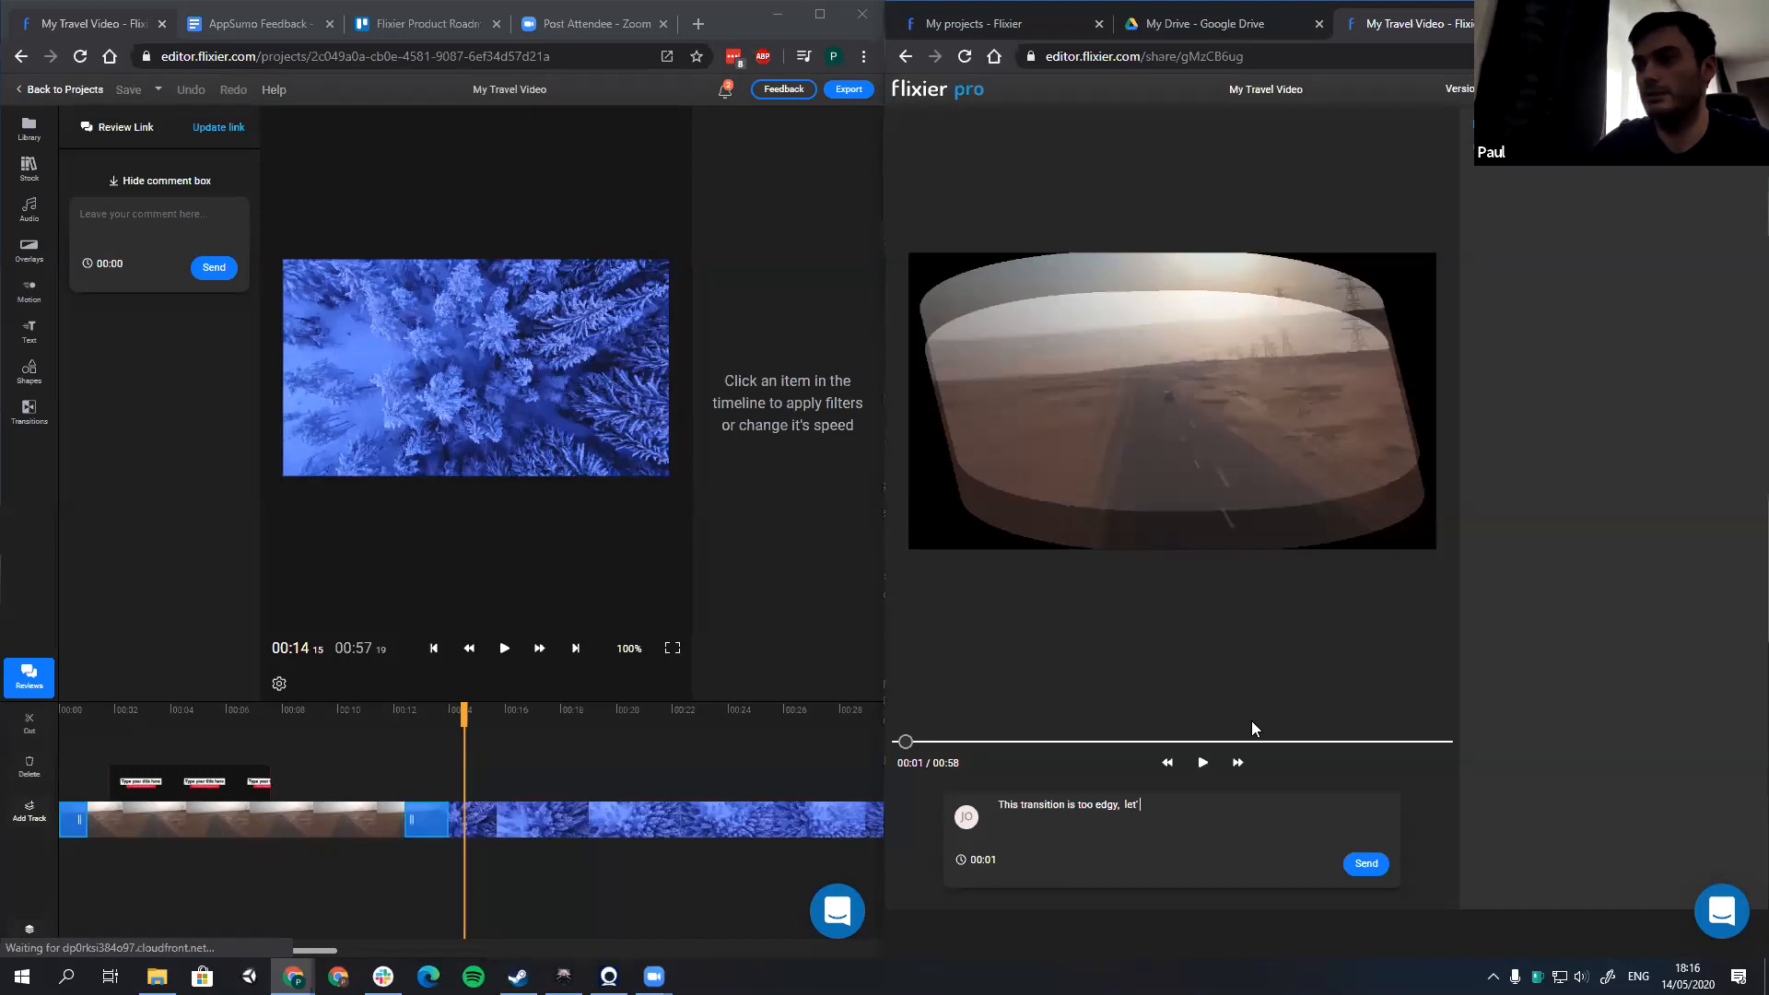
pyautogui.write('s go wit')
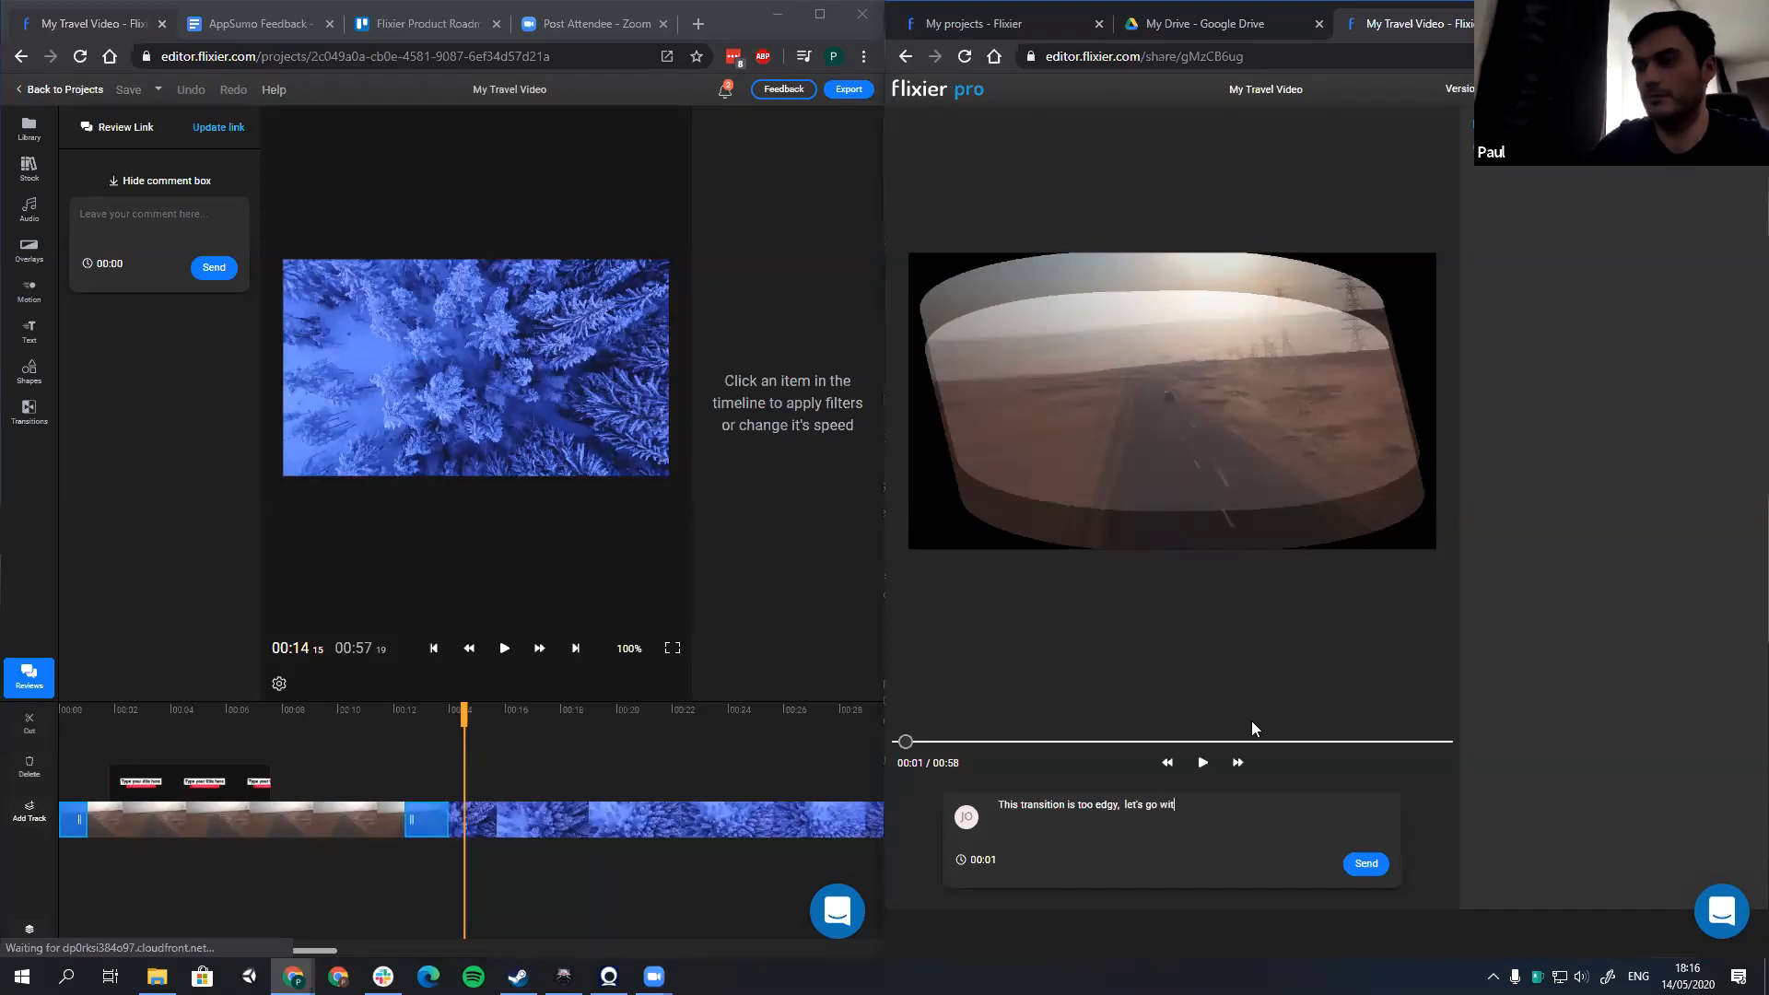
pyautogui.write('h fade')
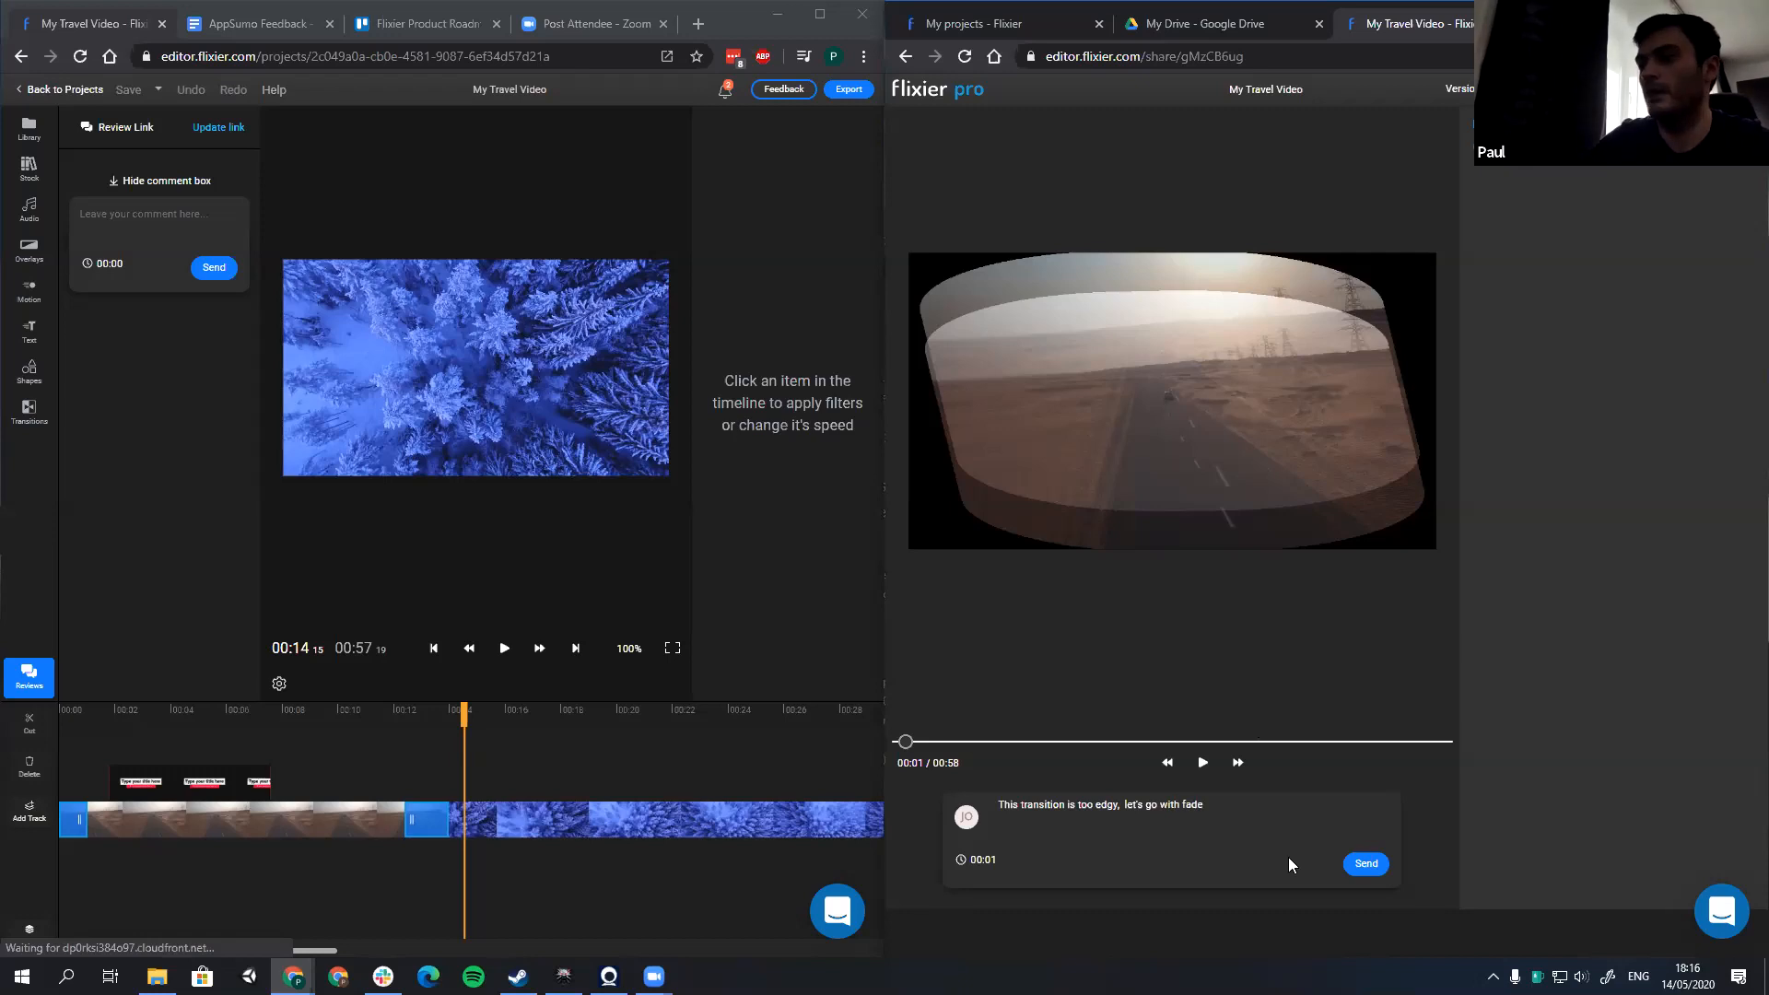
pyautogui.click(1366, 864)
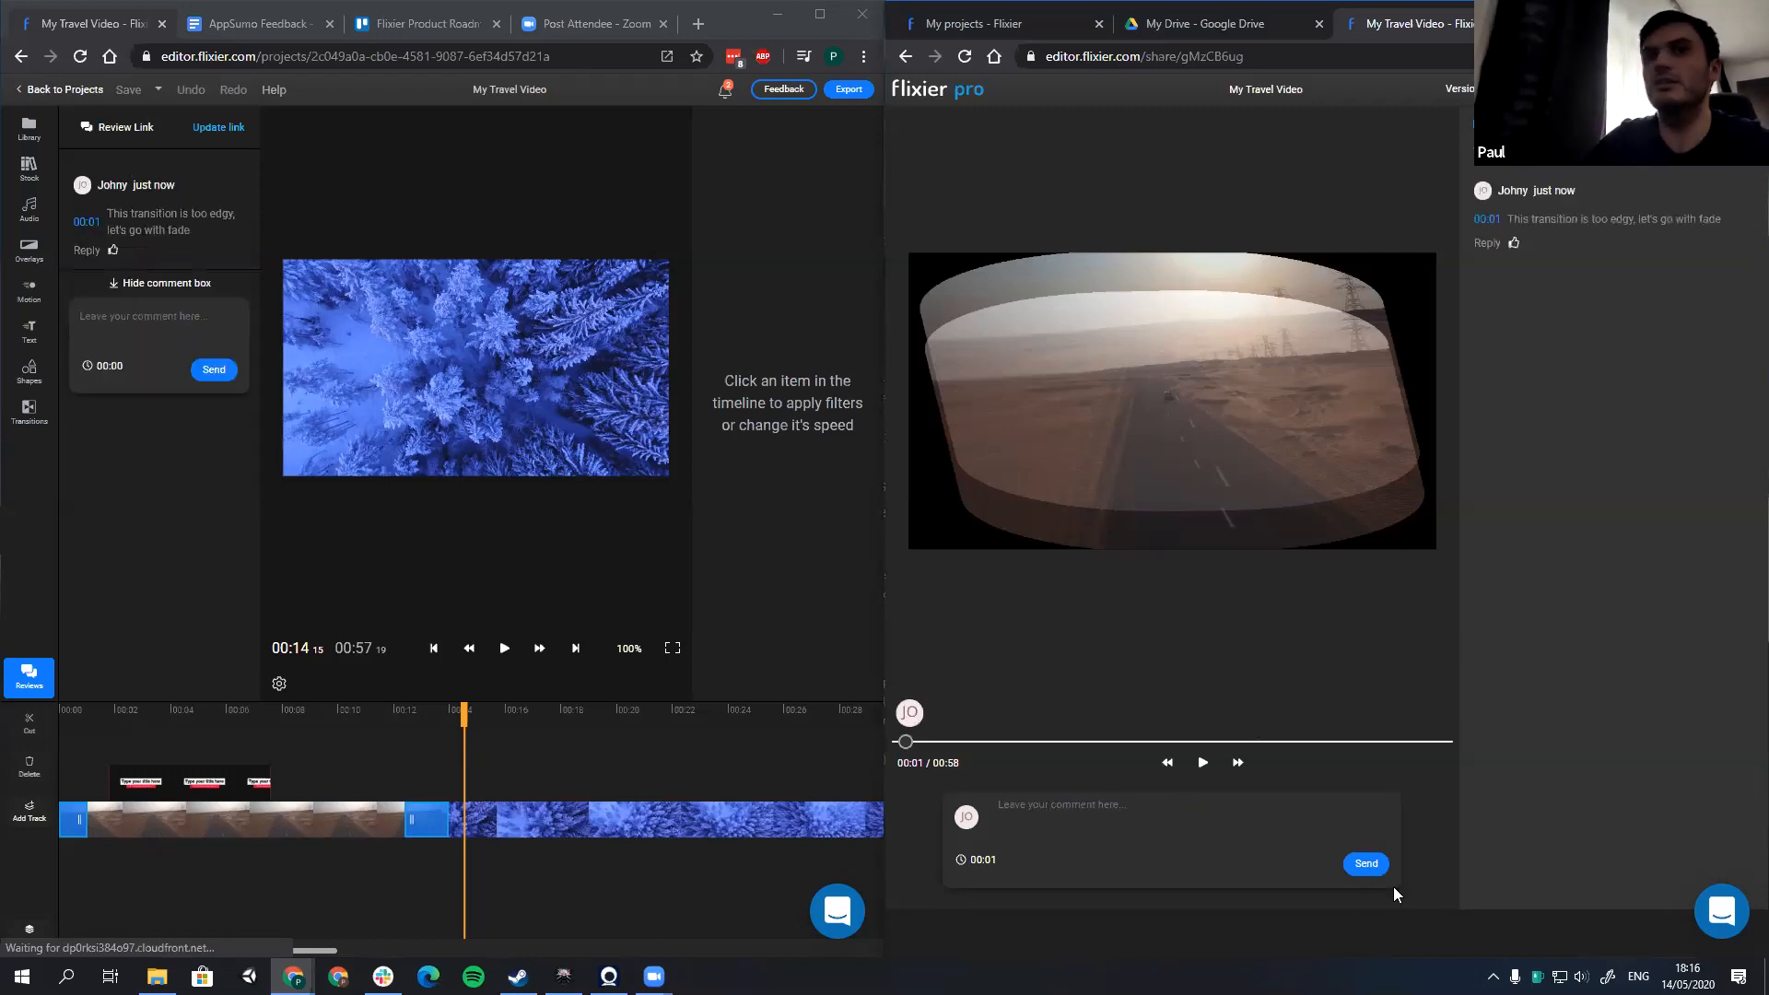
# Step: Go to the review comment's moment in the editor and remove the opening transition from the desert road clip
pyautogui.click(171, 230)
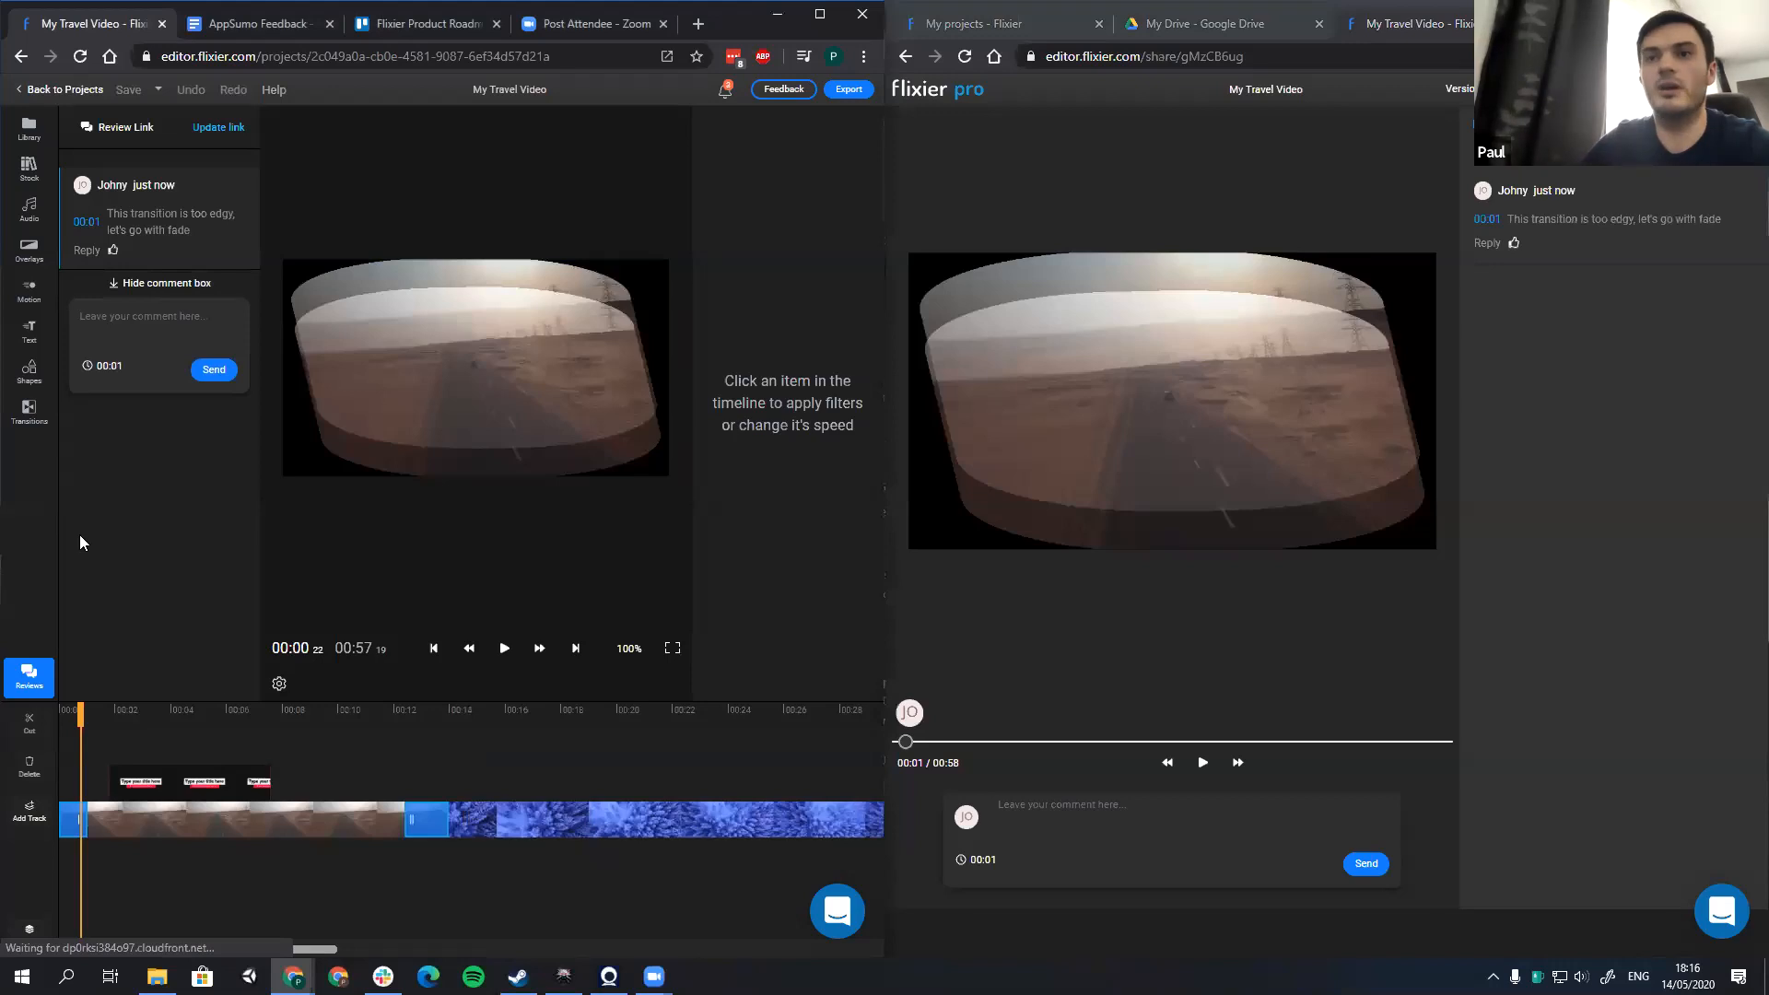
pyautogui.click(126, 834)
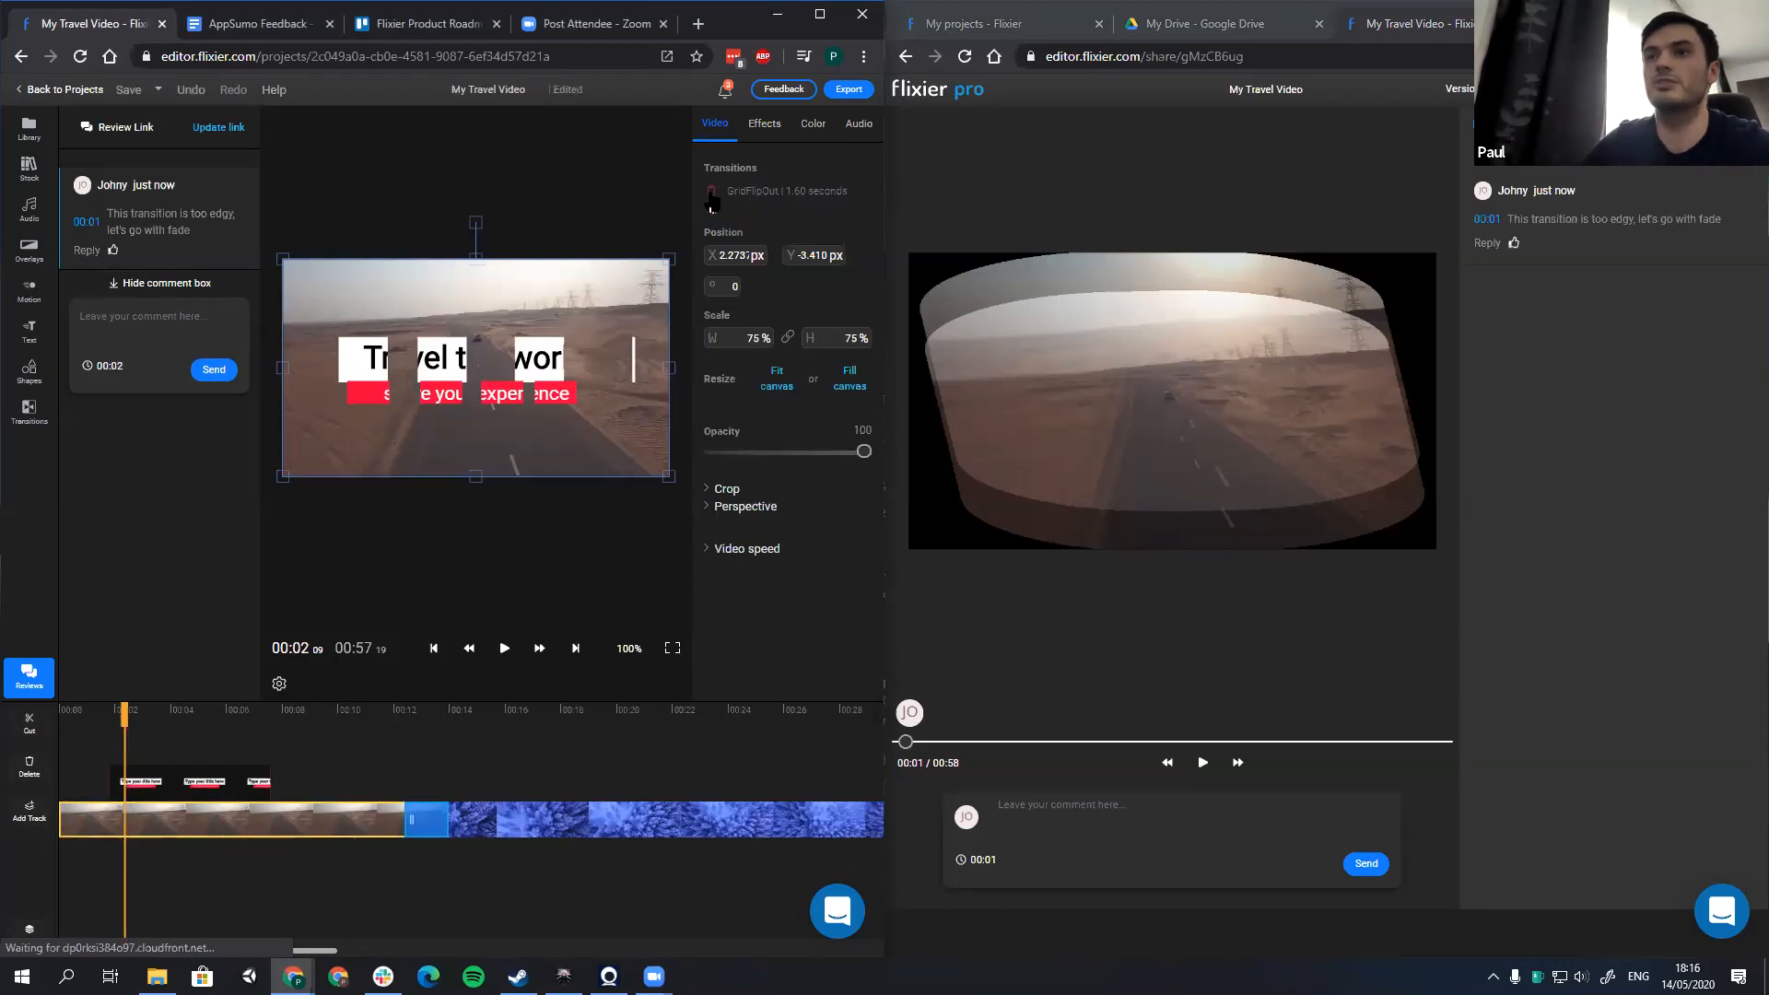
pyautogui.click(711, 191)
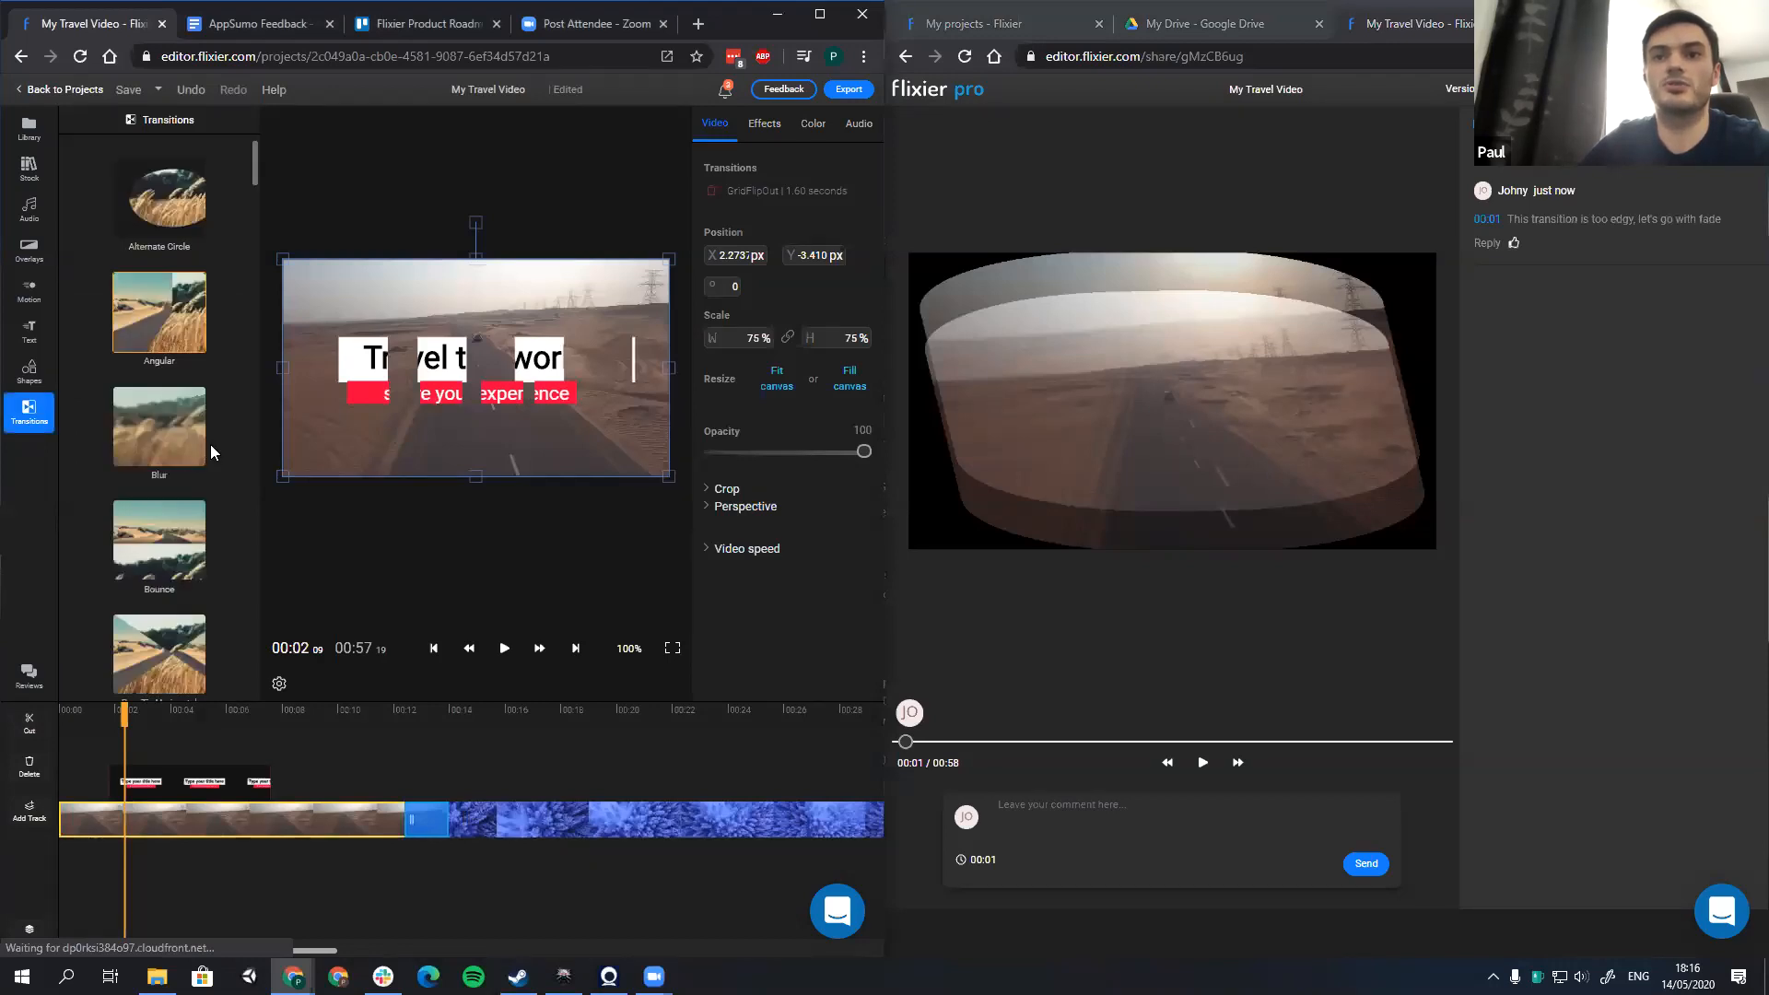
# Step: Add a fade-in transition at the start of the desert road clip and preview it from the beginning
pyautogui.scroll(-5, 180, 425)
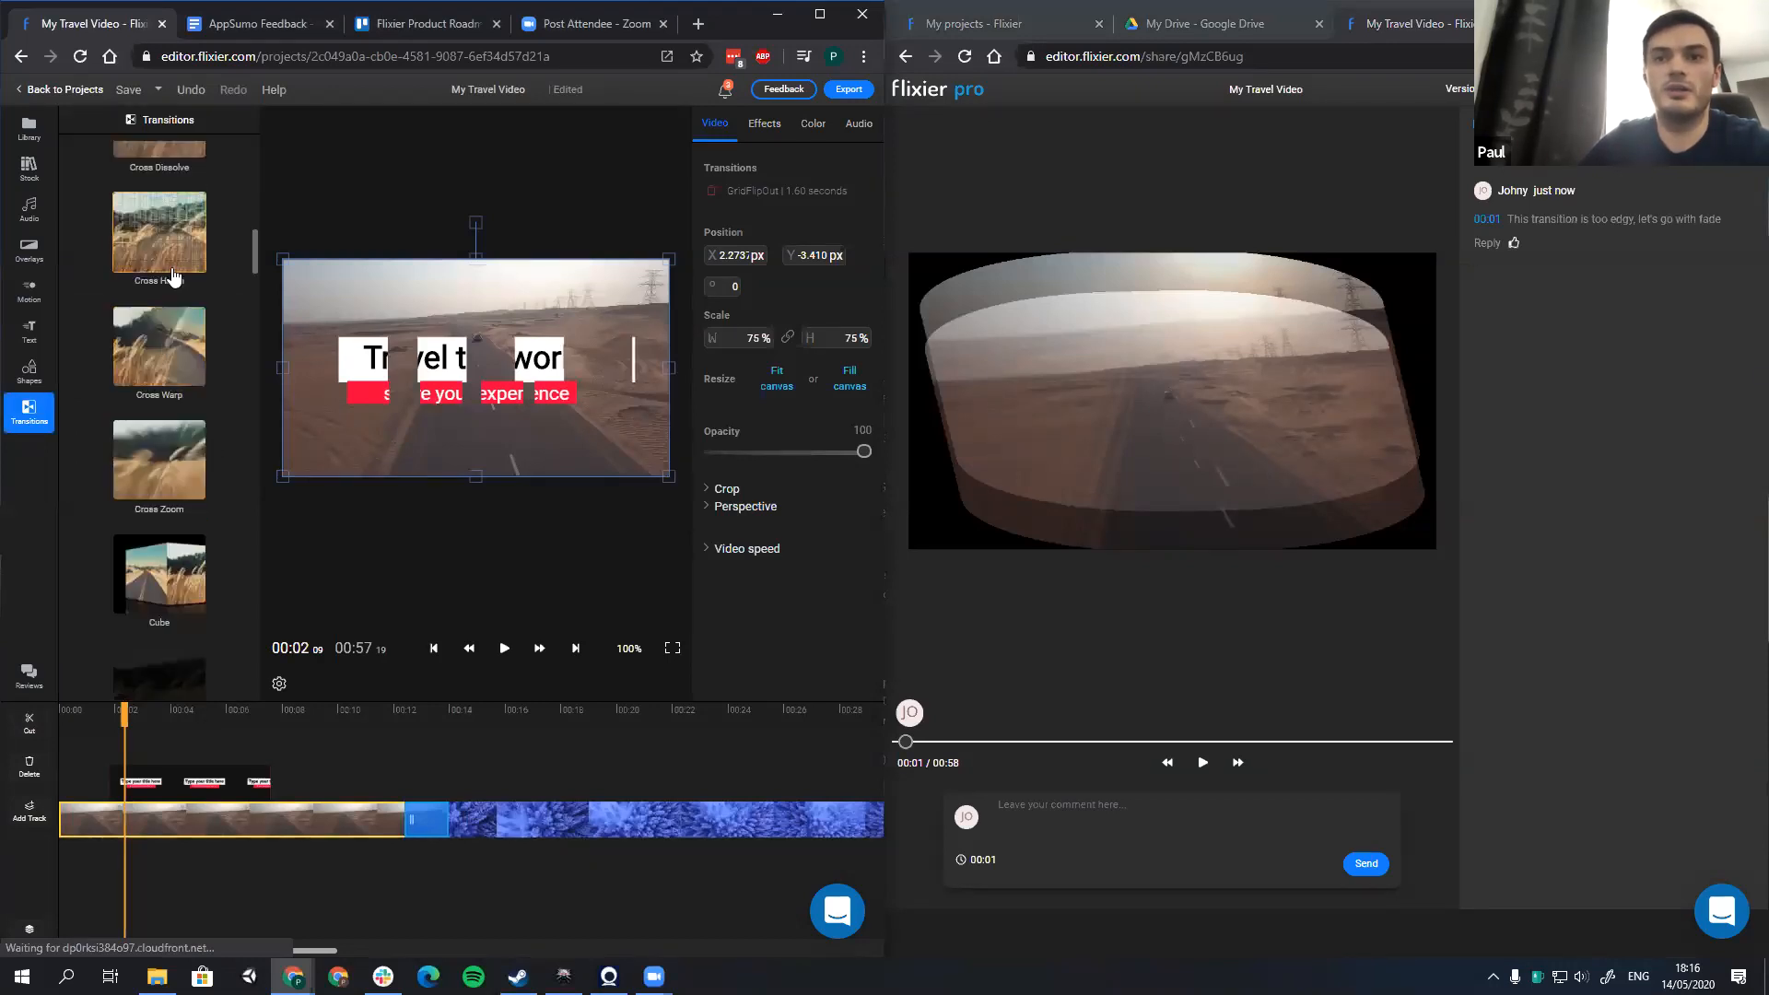
pyautogui.scroll(-2, 171, 291)
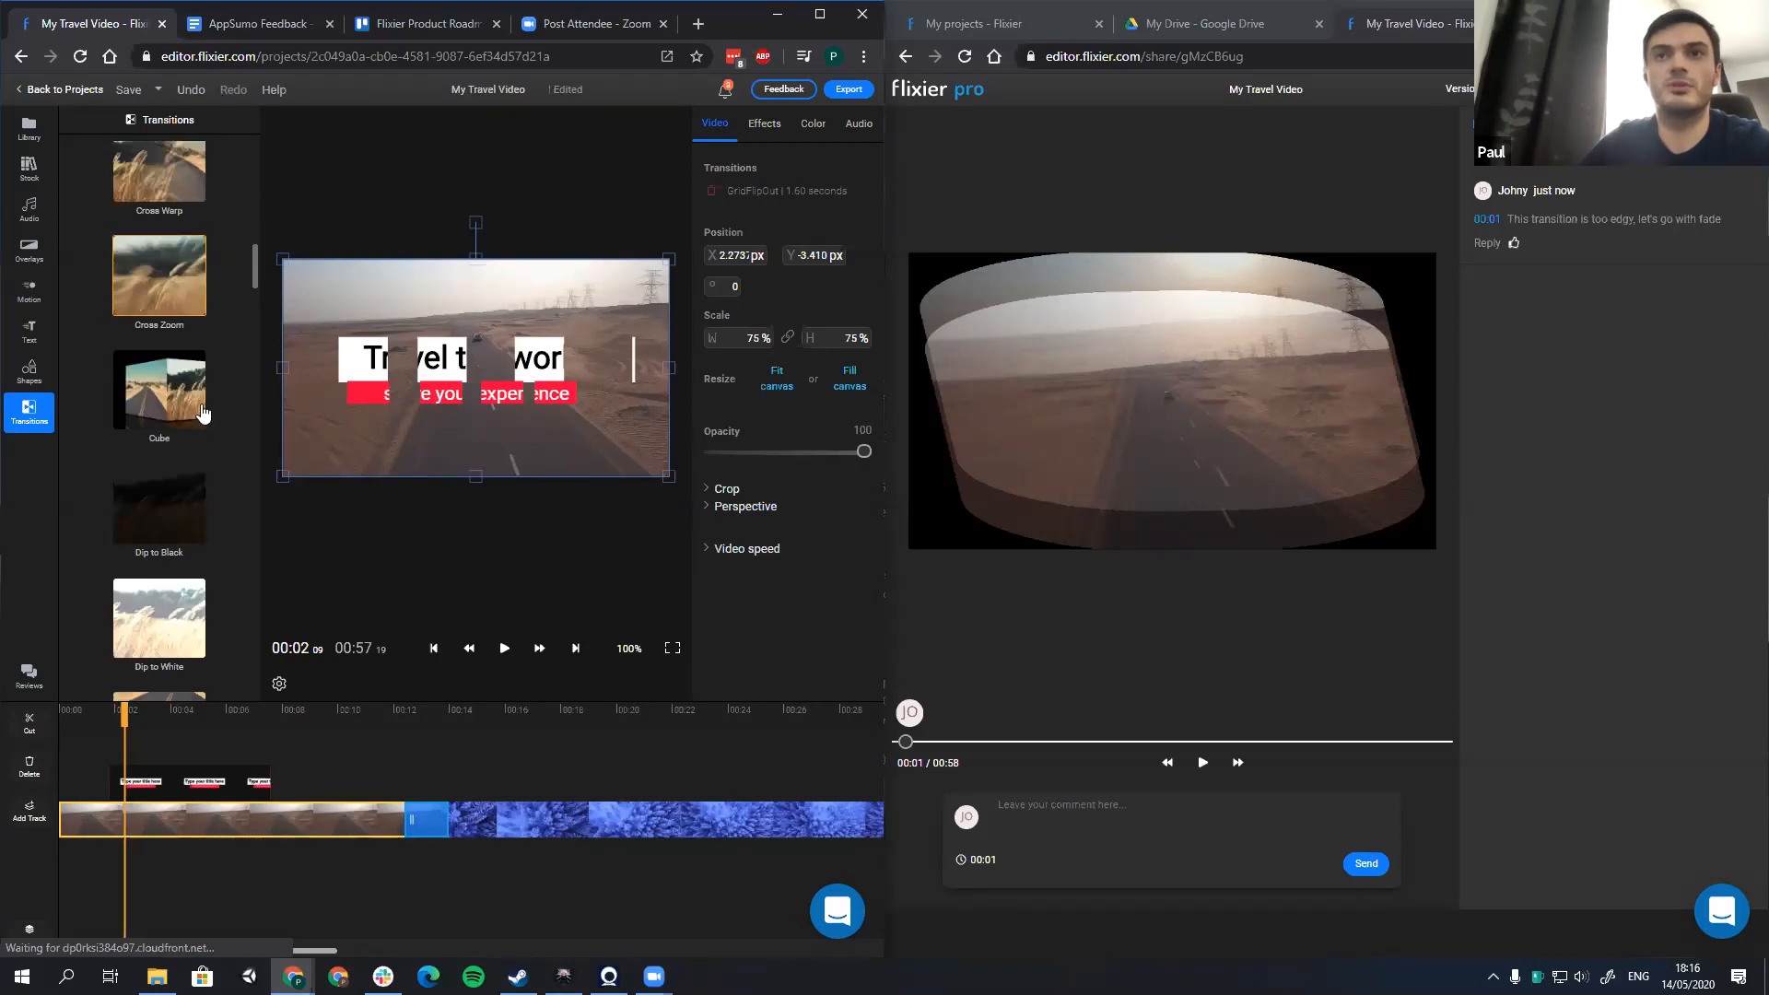
pyautogui.moveTo(146, 262); pyautogui.dragTo(73, 826)
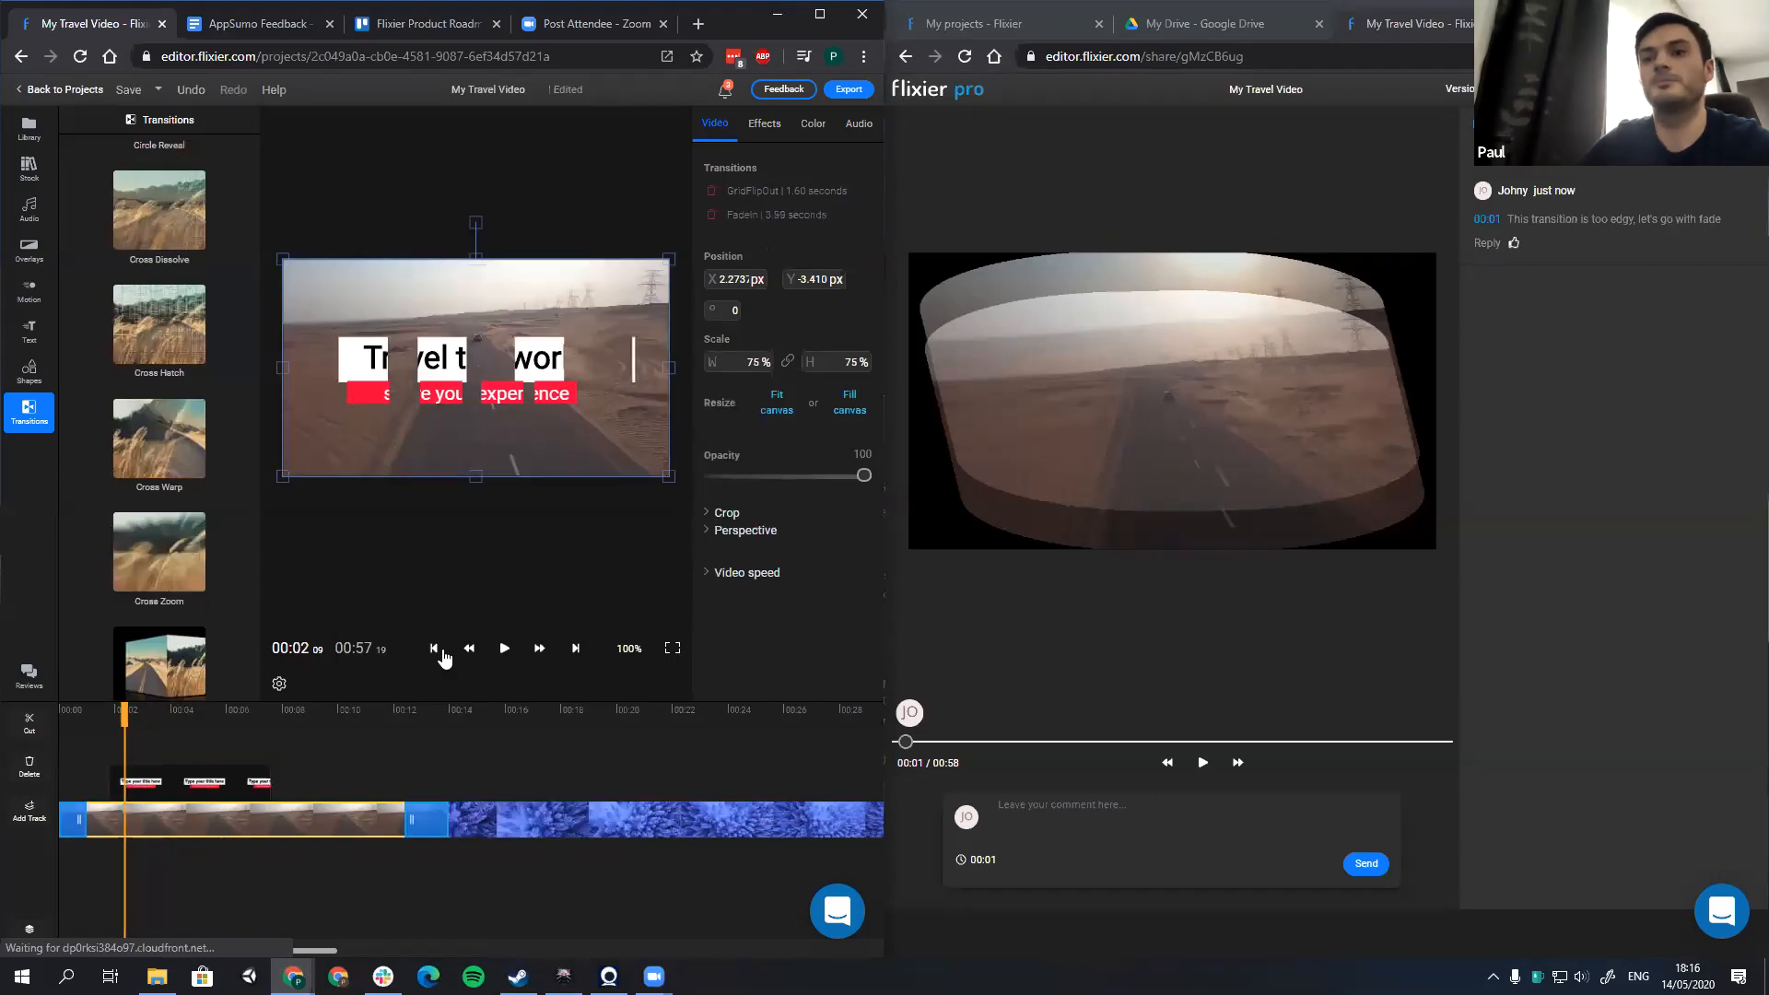
pyautogui.click(442, 650)
pyautogui.click(505, 649)
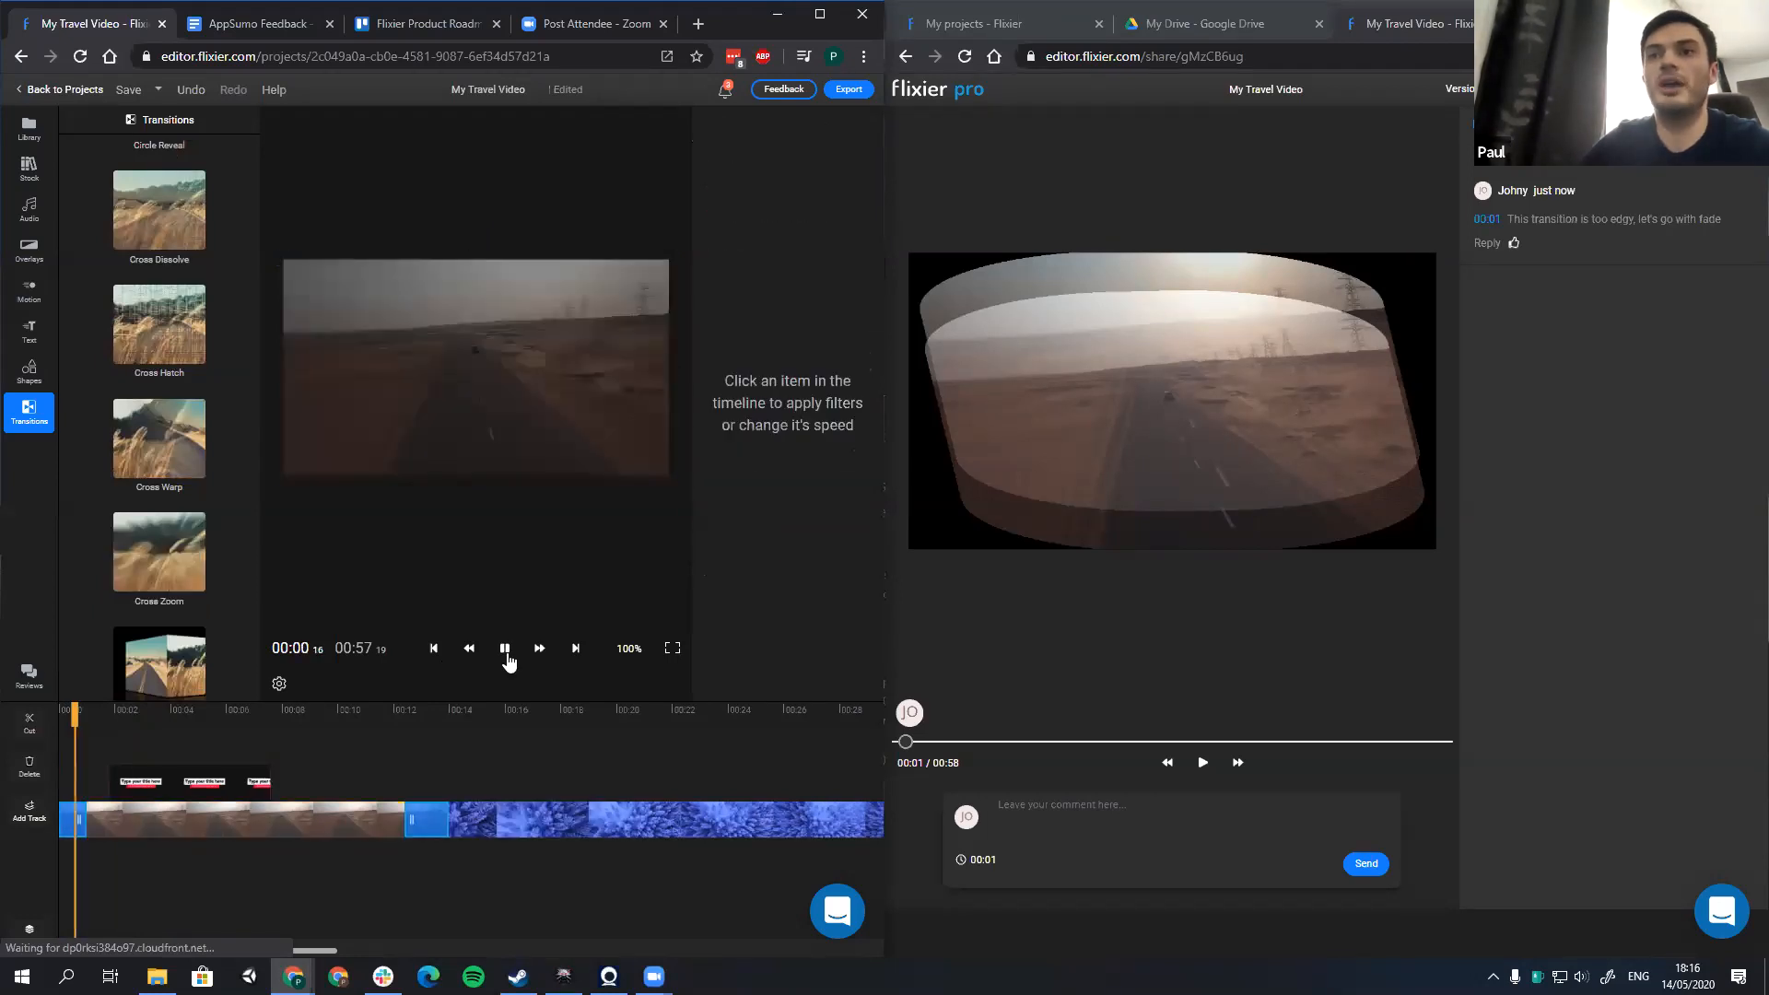
pyautogui.click(504, 650)
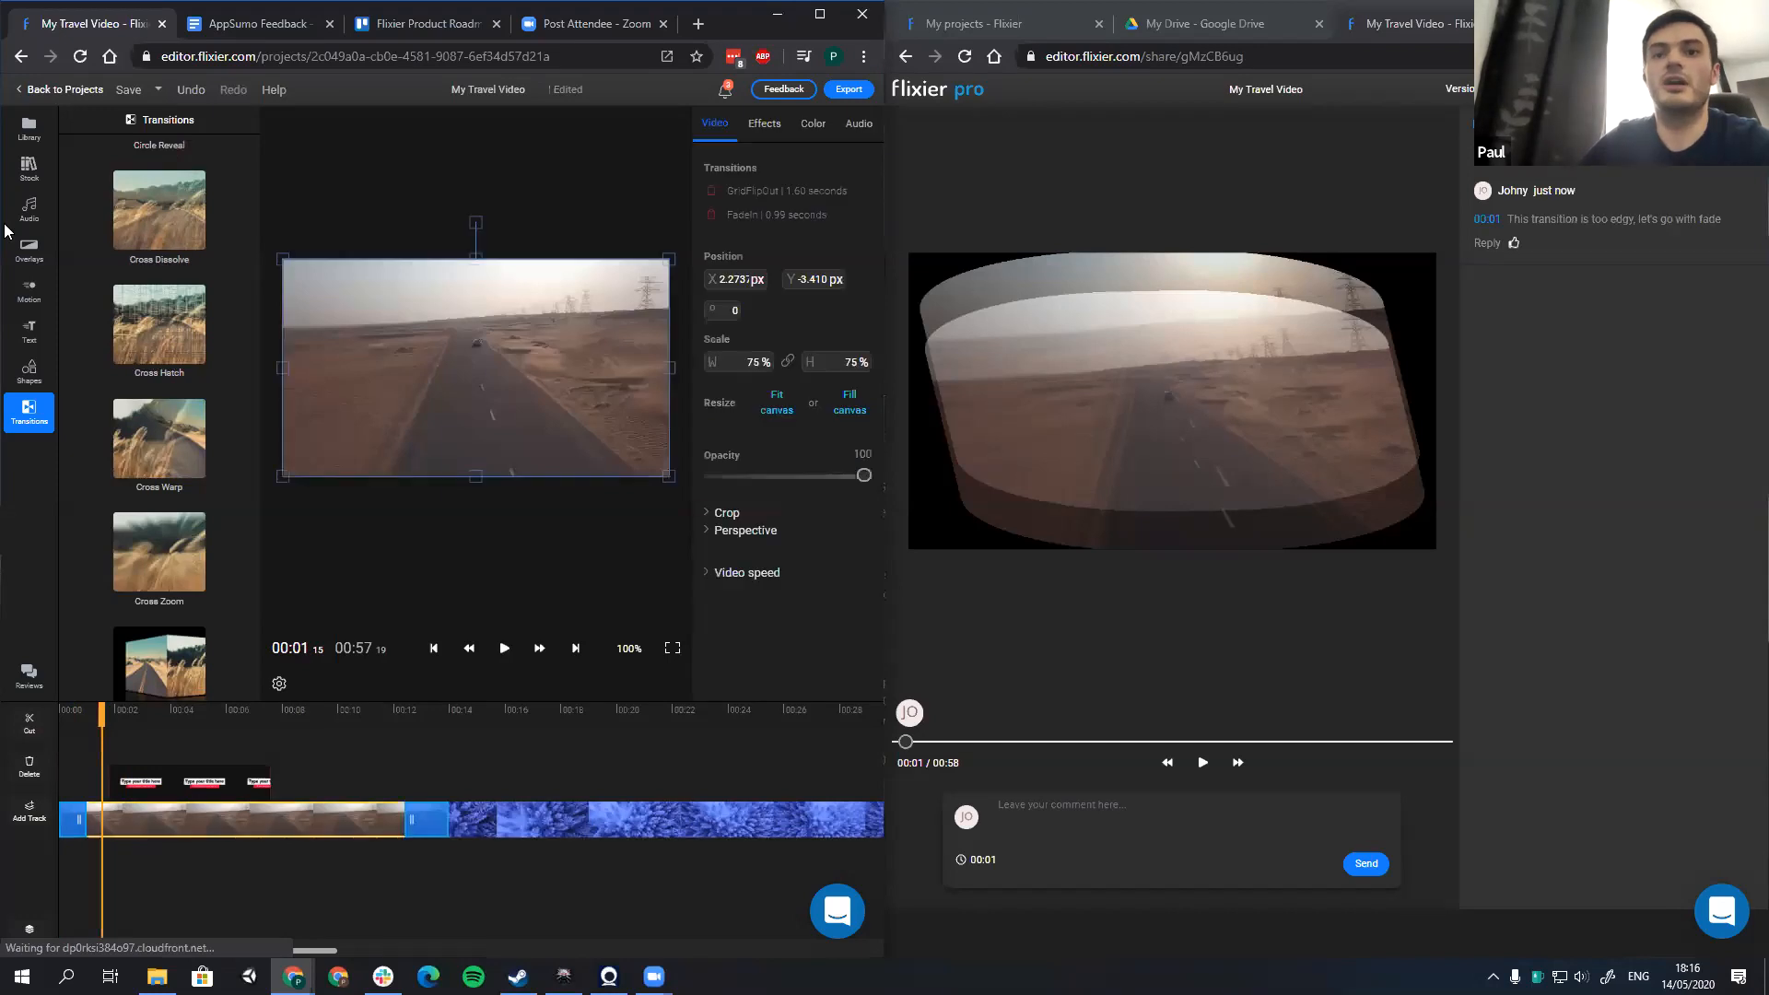
# Step: Update the project's review link and switch the review page to the newly shared version
pyautogui.click(29, 676)
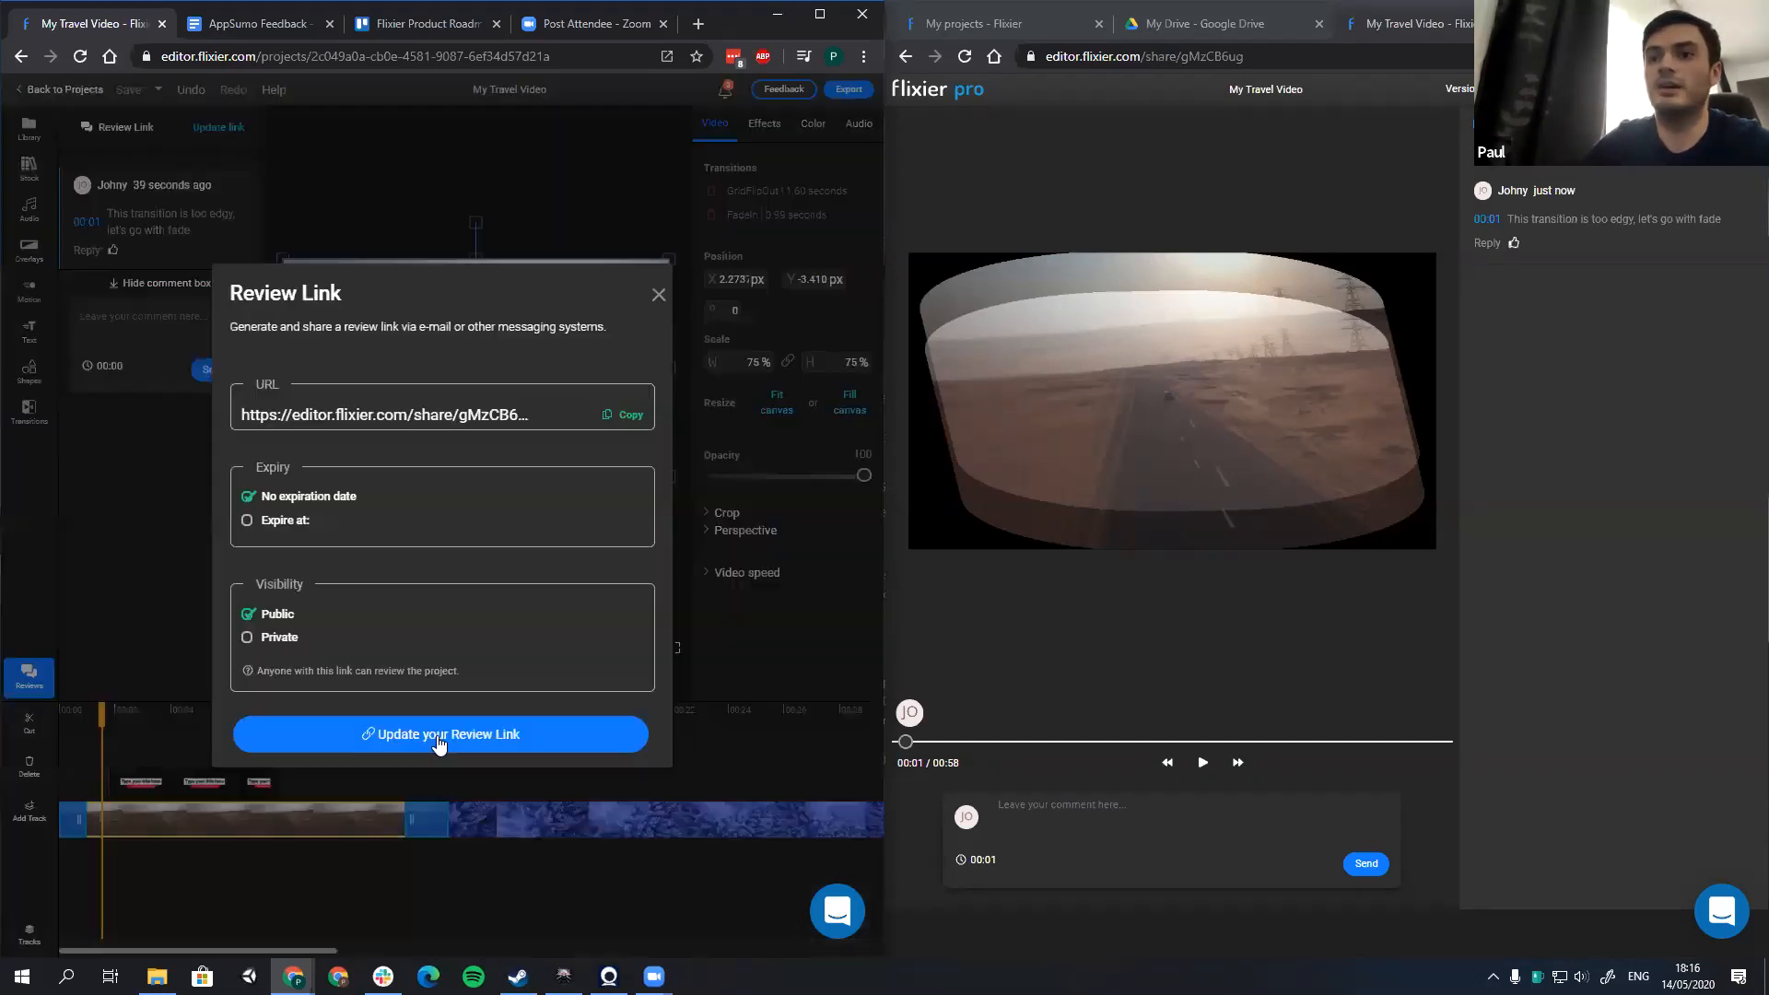
pyautogui.click(438, 741)
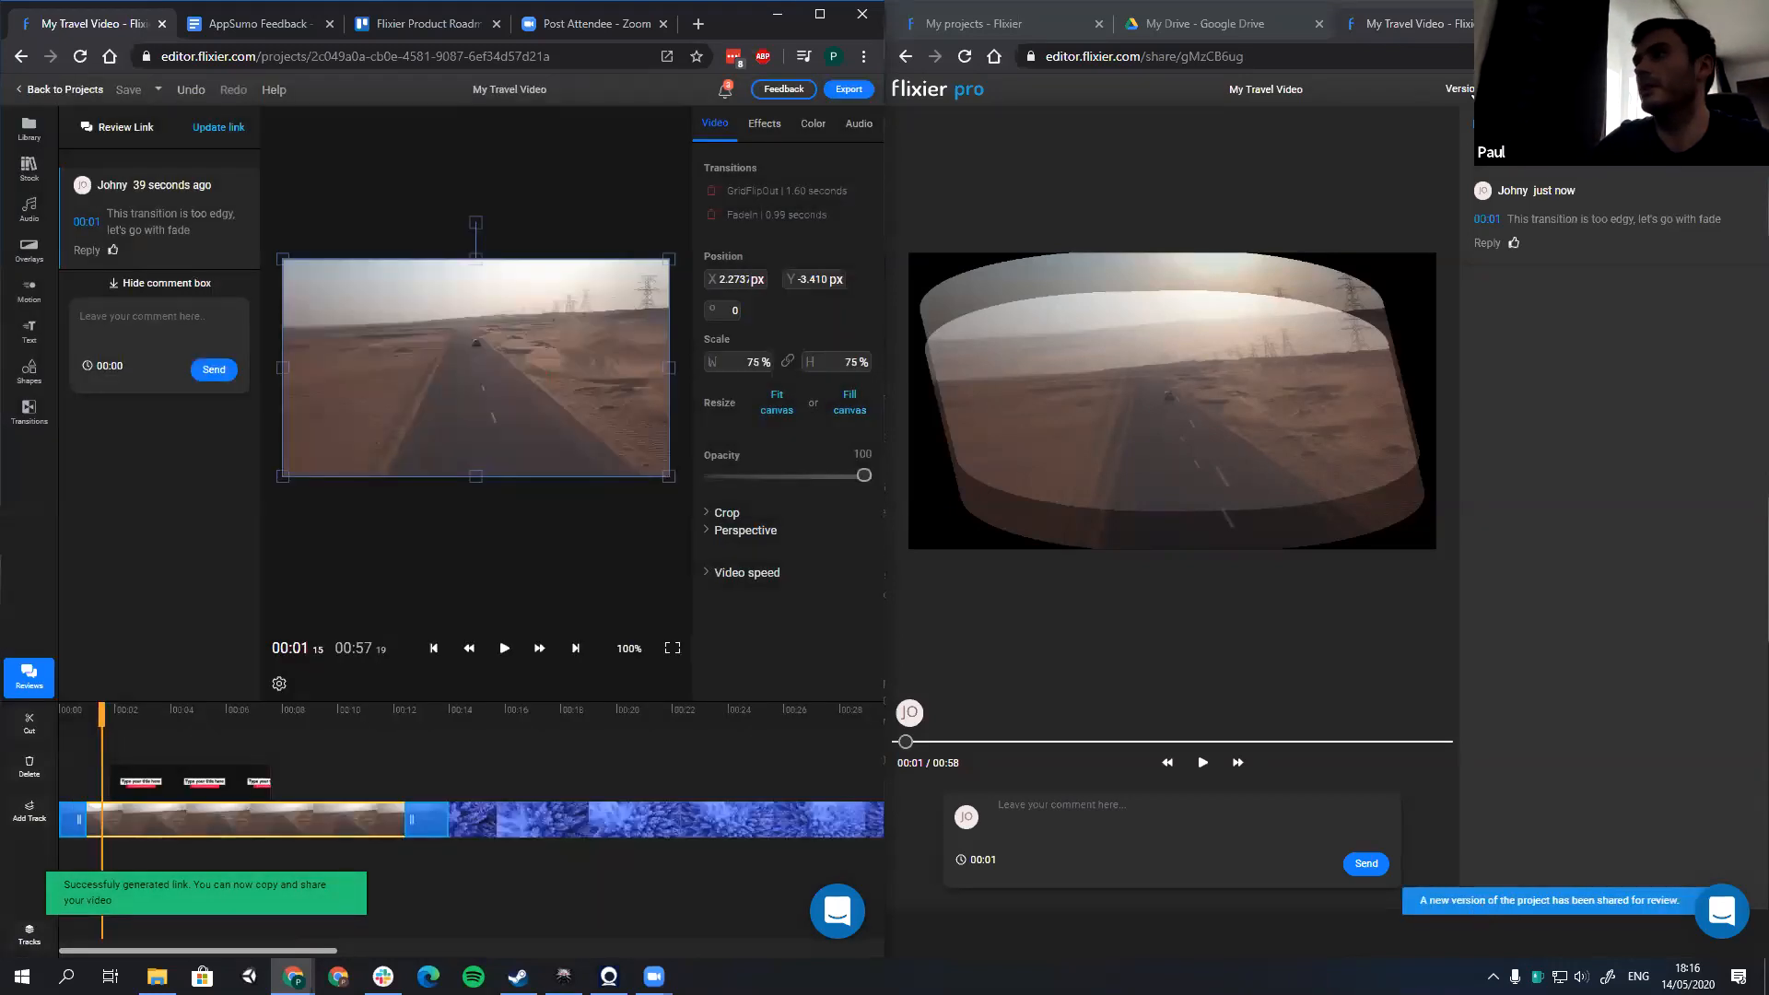
pyautogui.click(1475, 90)
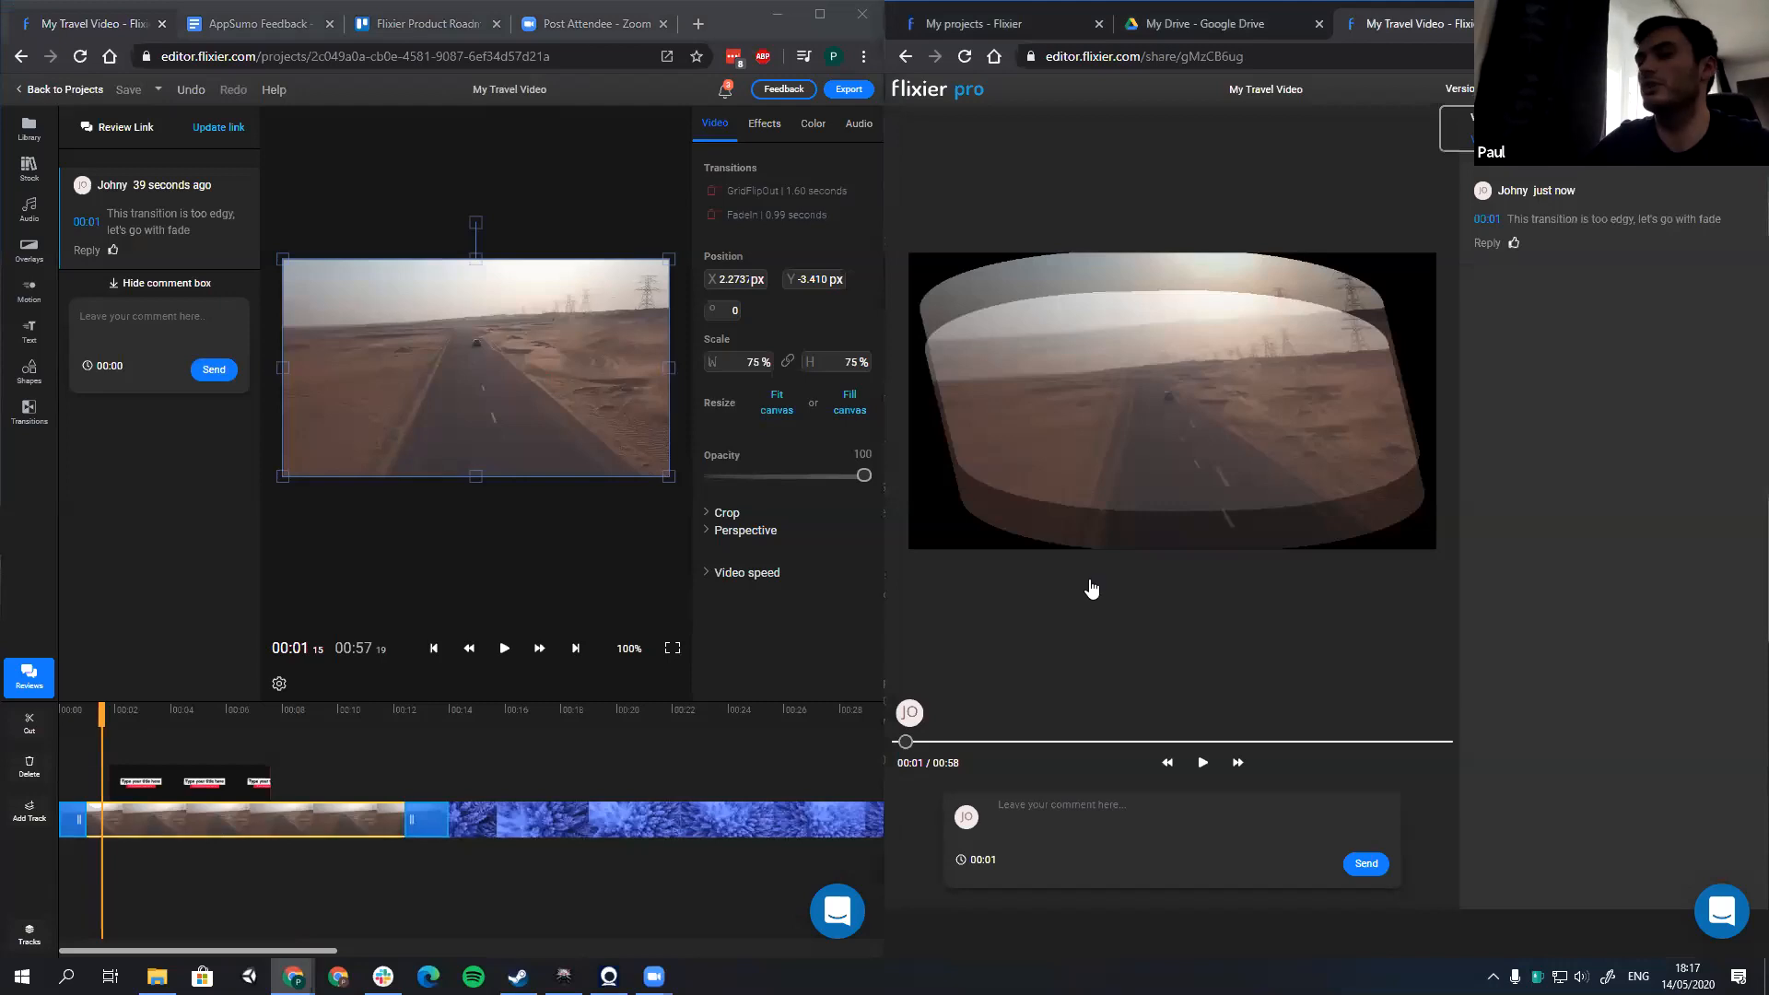
# Step: Play the new version's opening on the review page up to about 00:07 and maximize the editor window again
pyautogui.click(1202, 764)
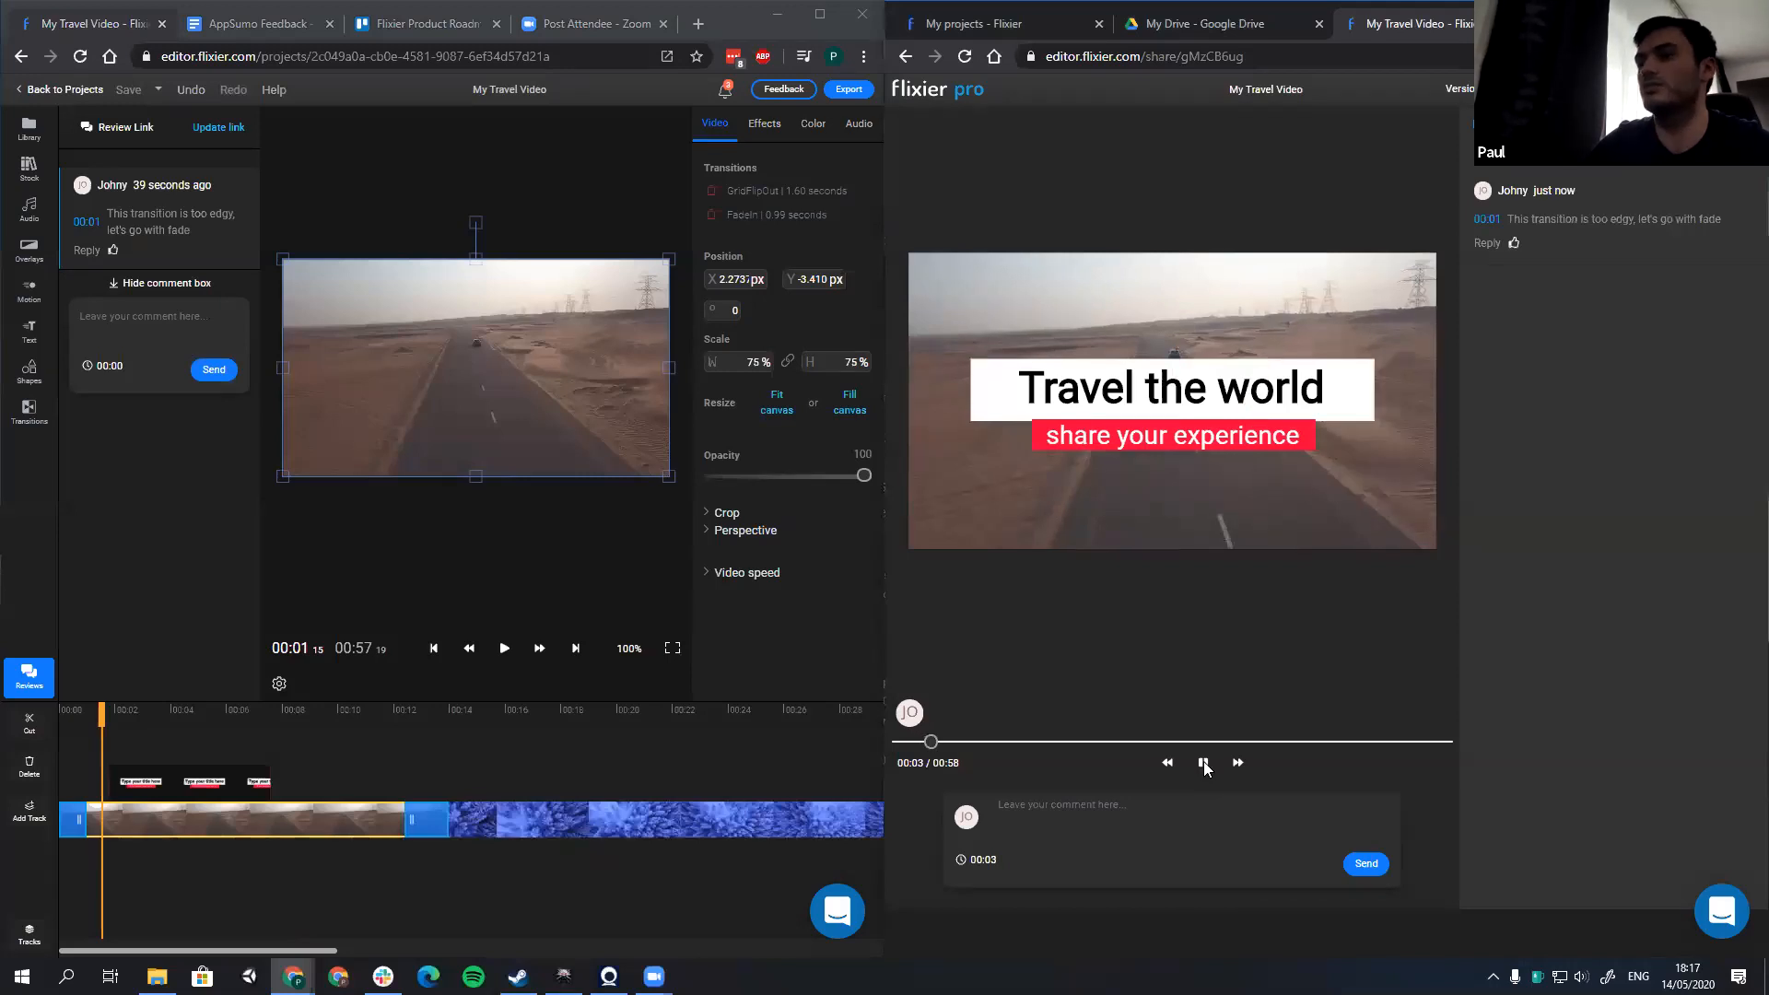
pyautogui.moveTo(930, 744); pyautogui.dragTo(907, 751)
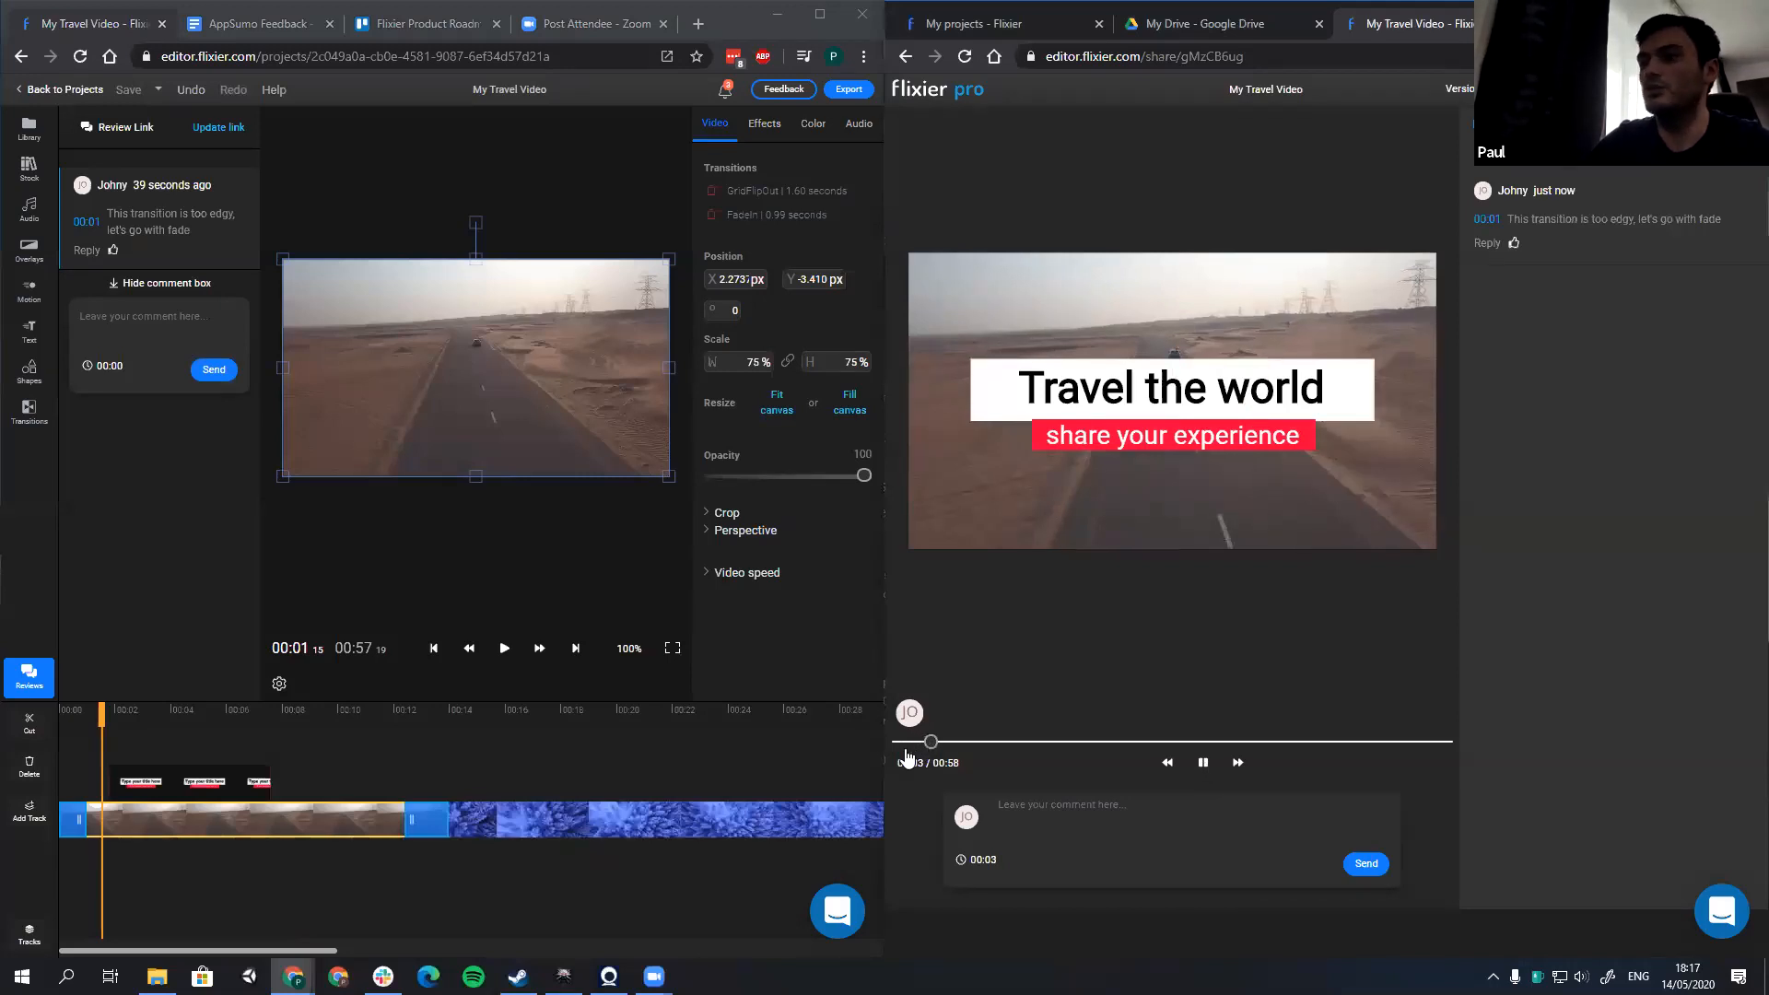
pyautogui.click(966, 748)
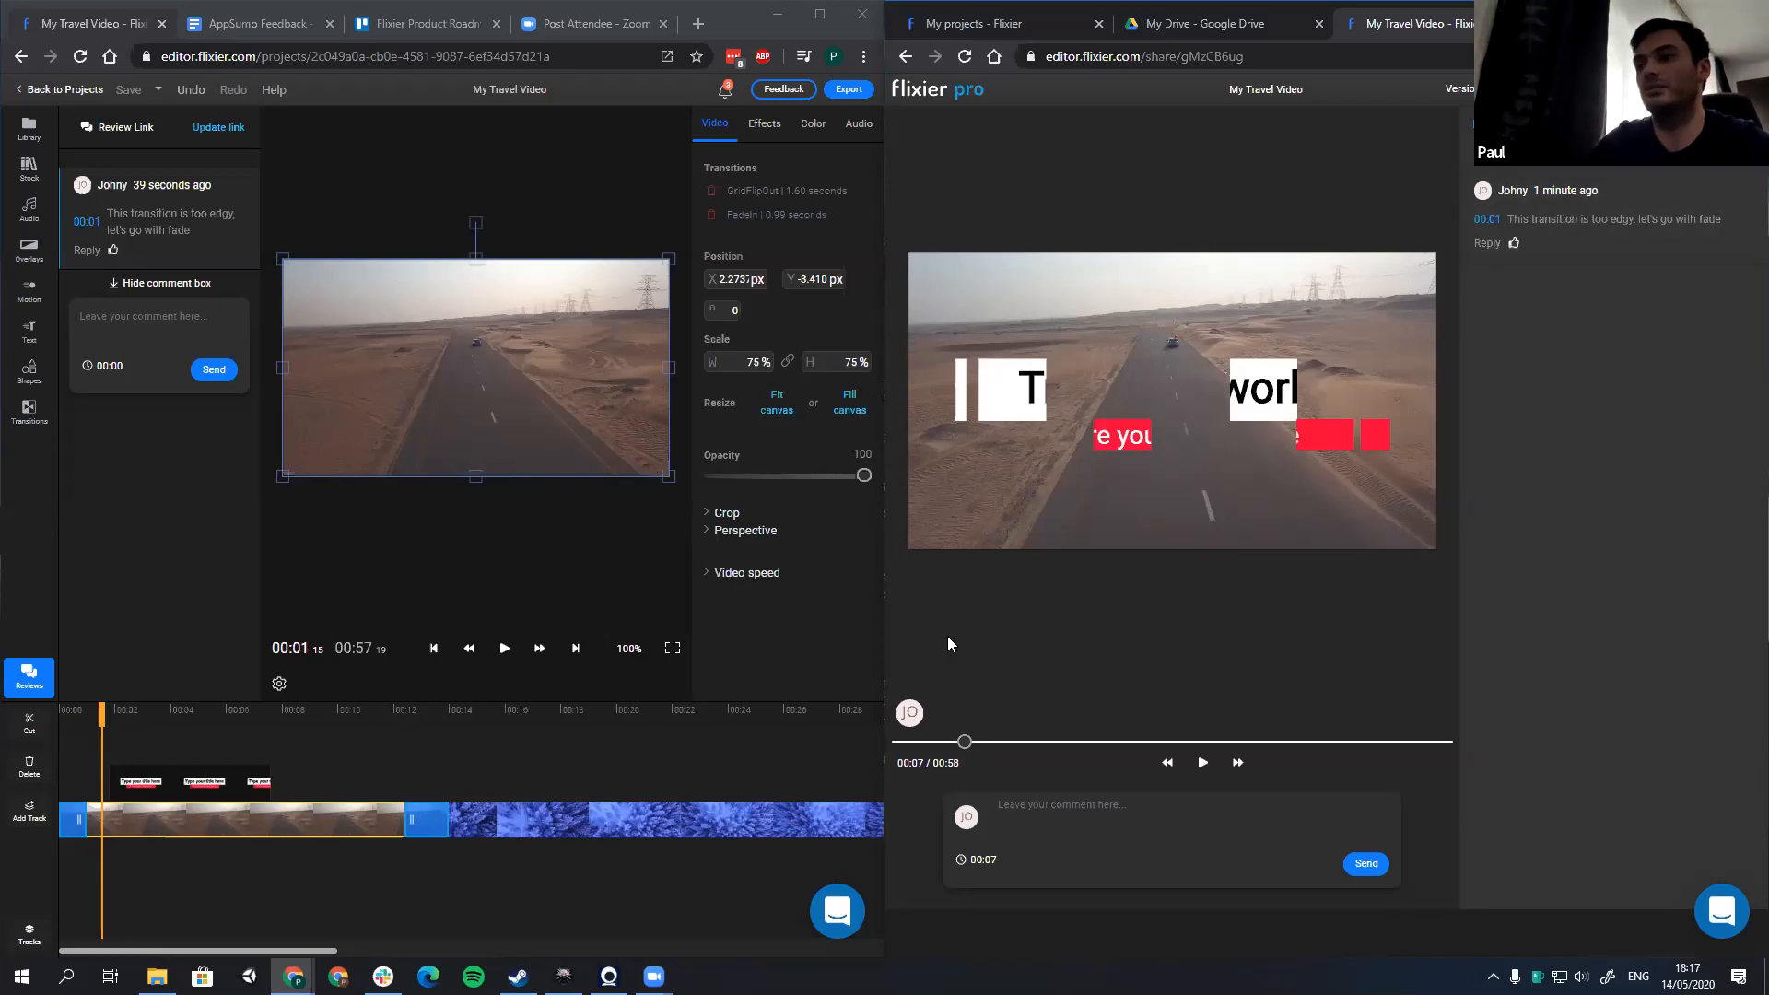
pyautogui.click(364, 11)
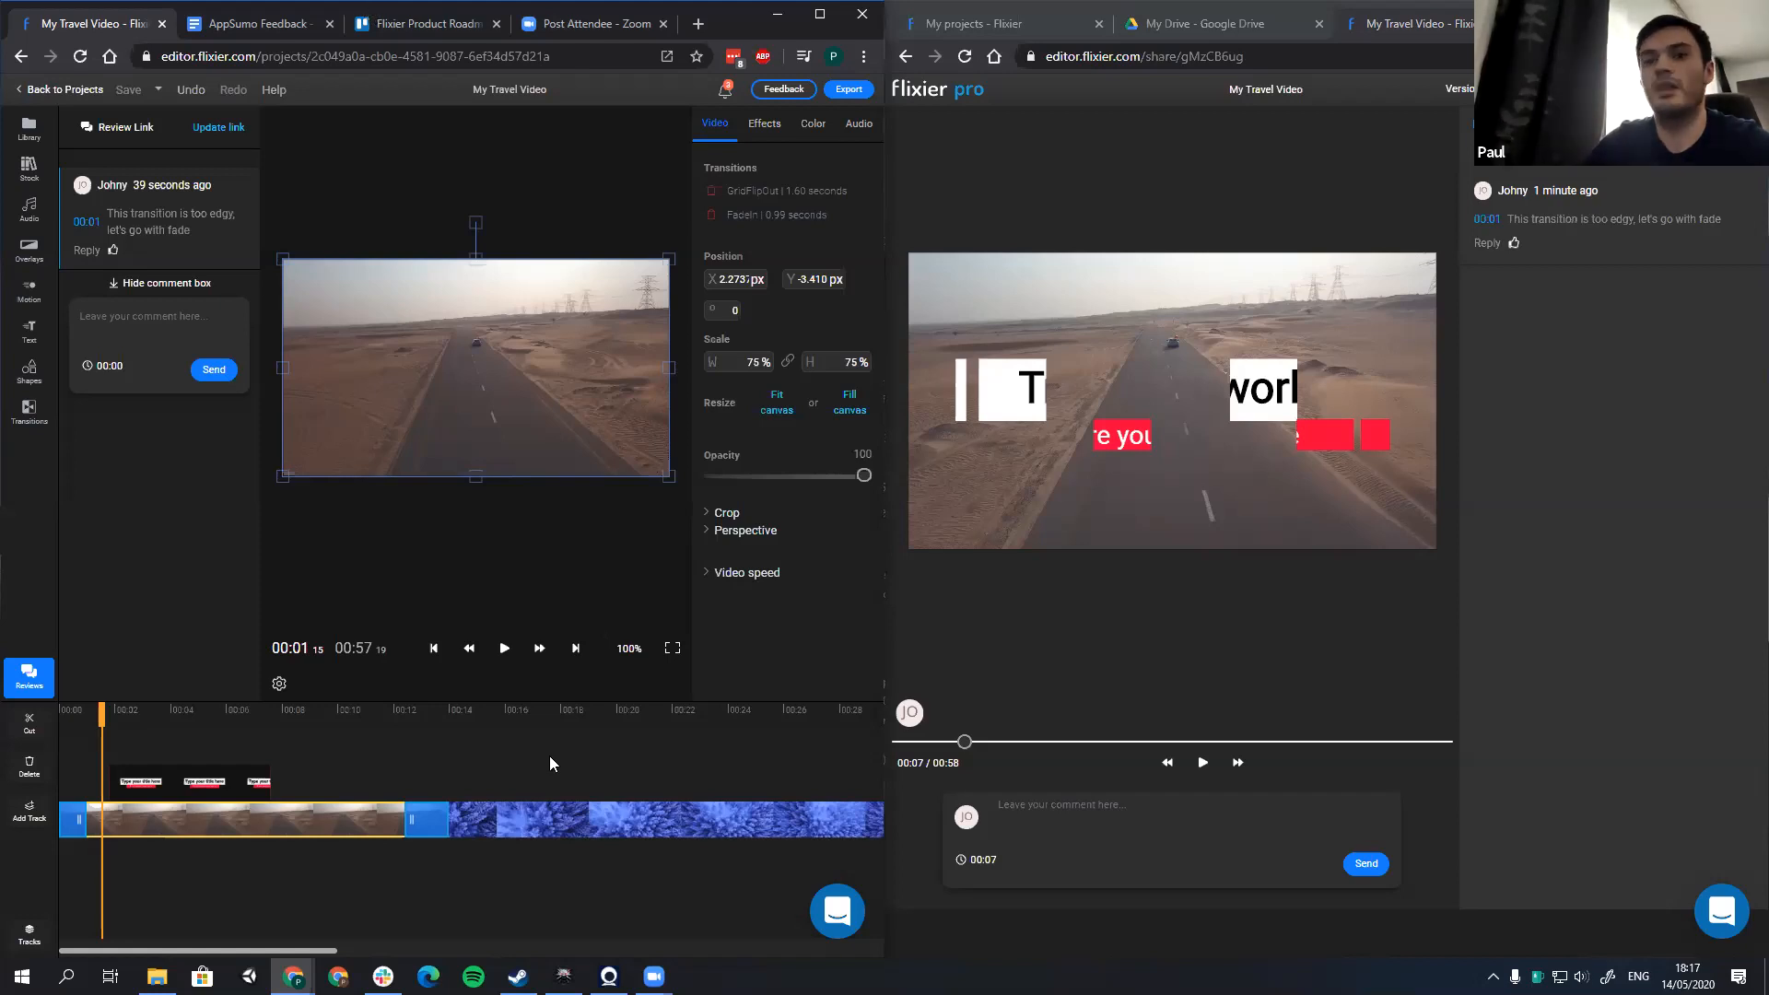
pyautogui.press('super+Up')
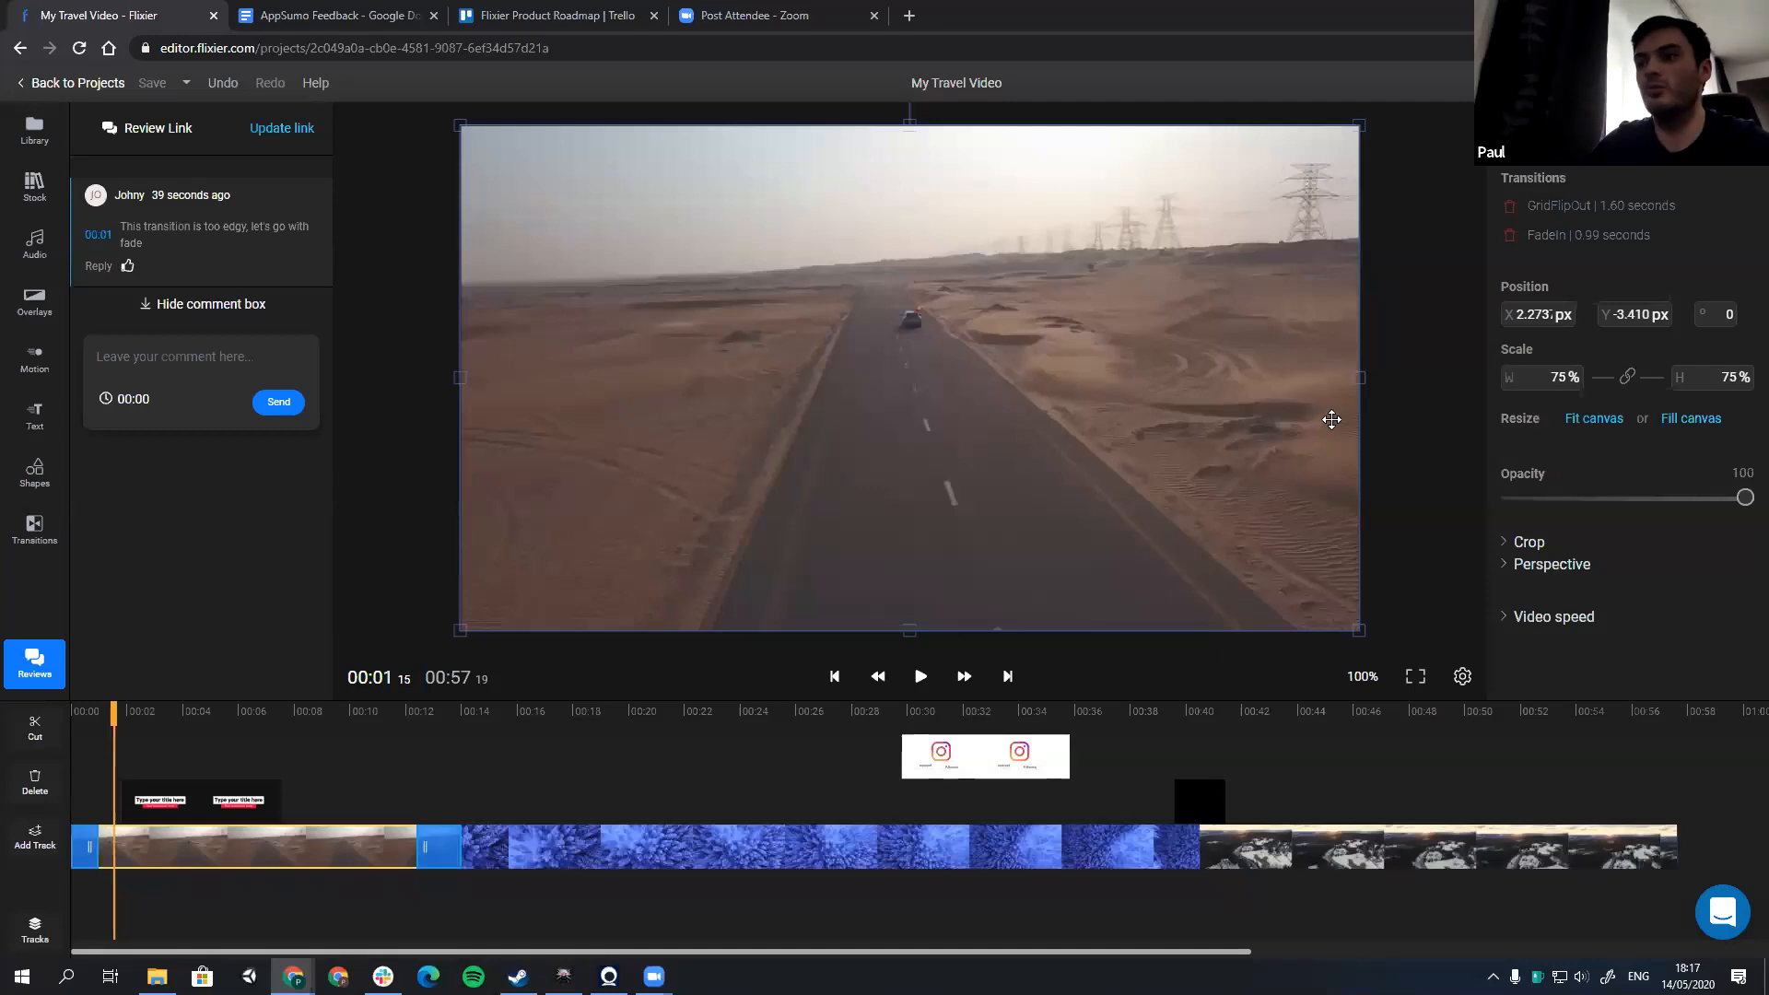
# Step: Bring the whole timeline into view and scrub within the snowy road clip to about 00:44
pyautogui.scroll(-1, 750, 816)
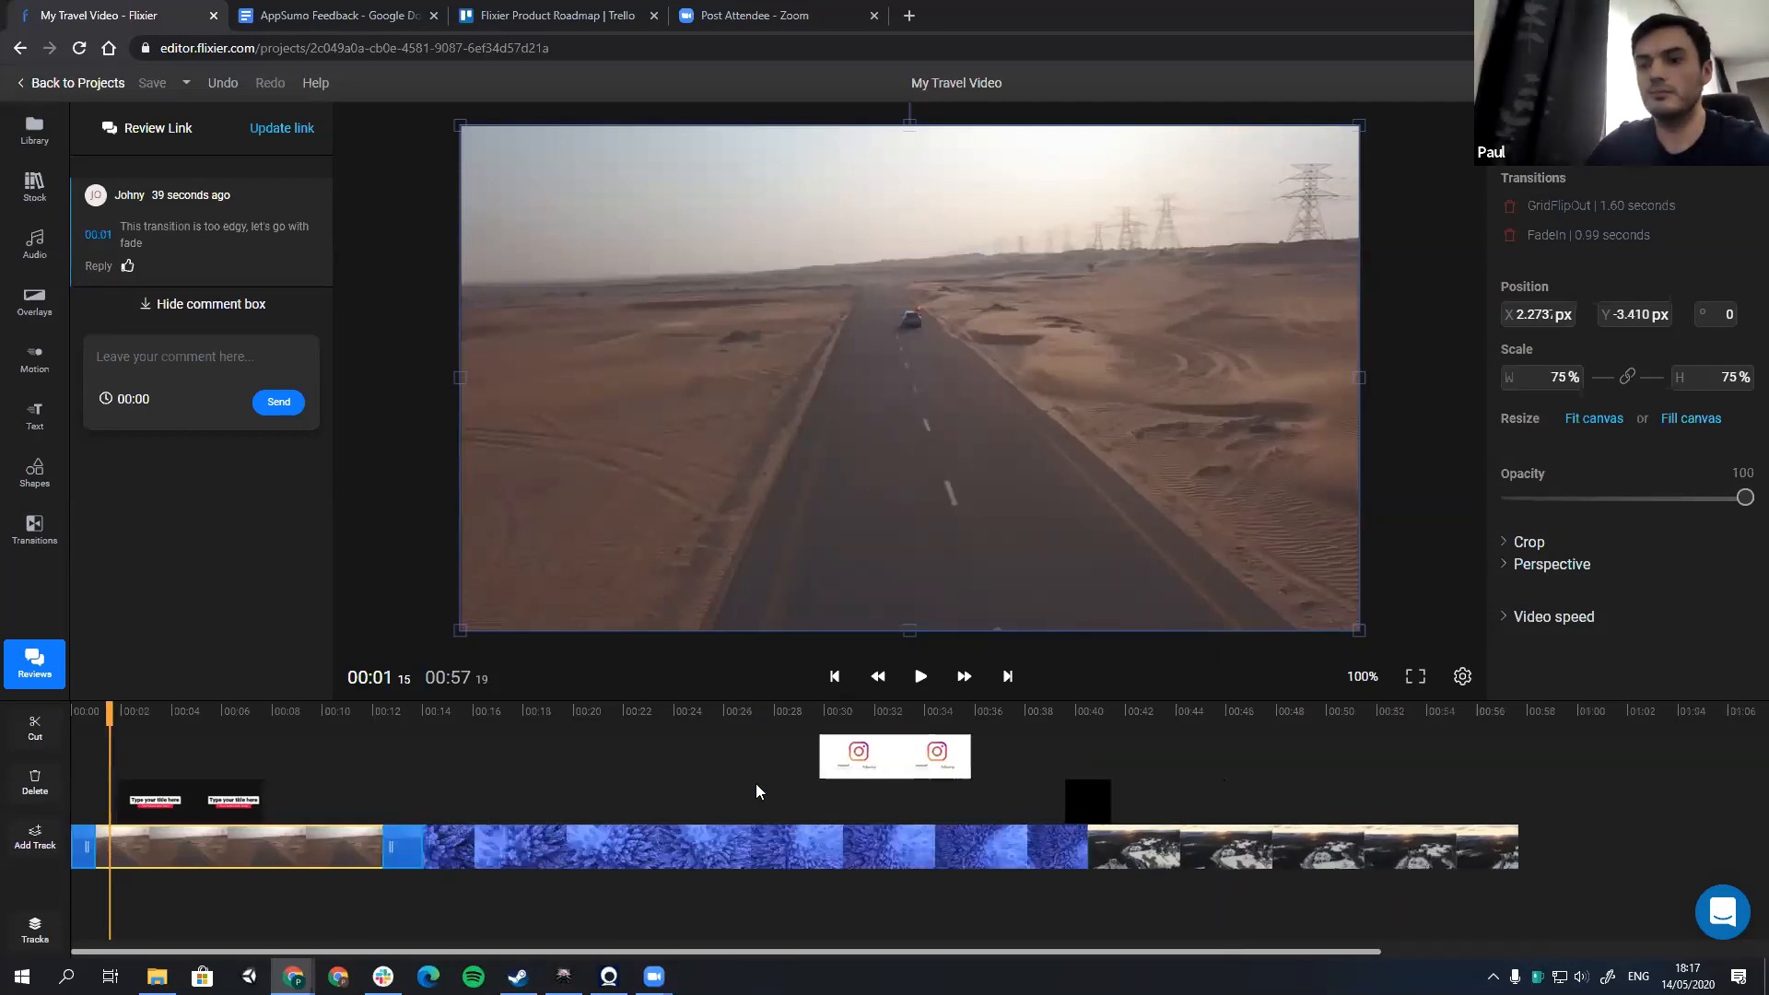
pyautogui.scroll(-3, 868, 796)
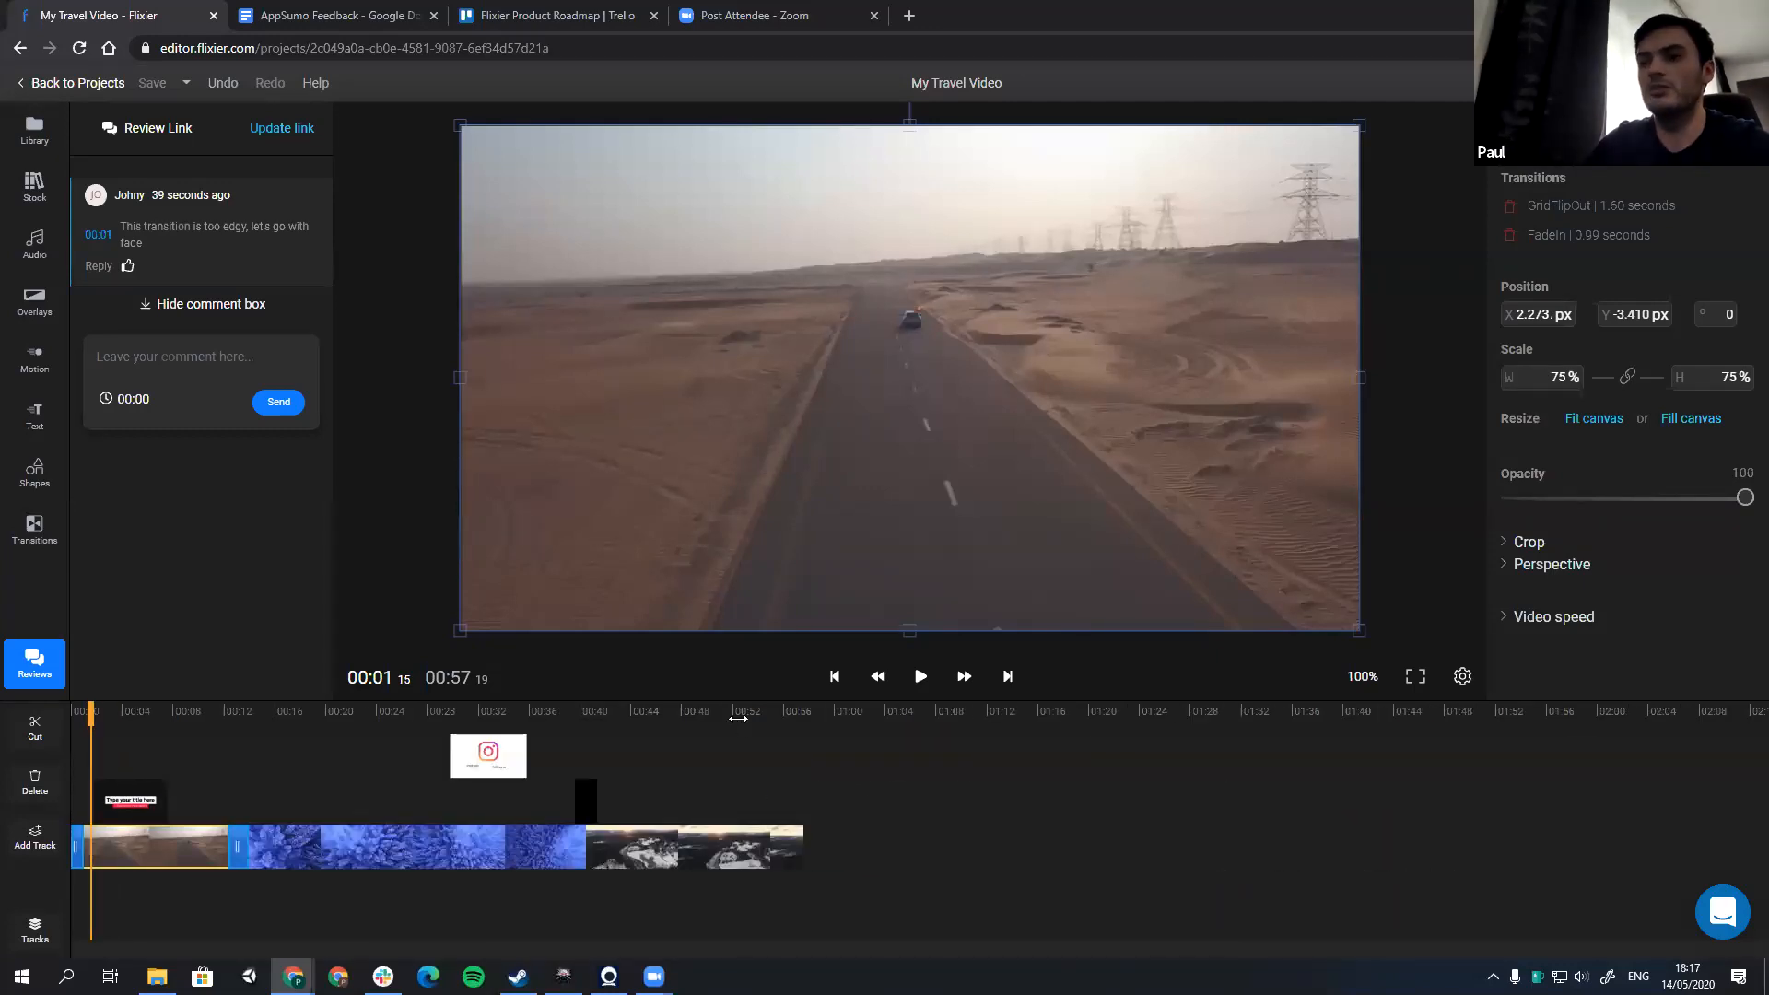
pyautogui.click(669, 724)
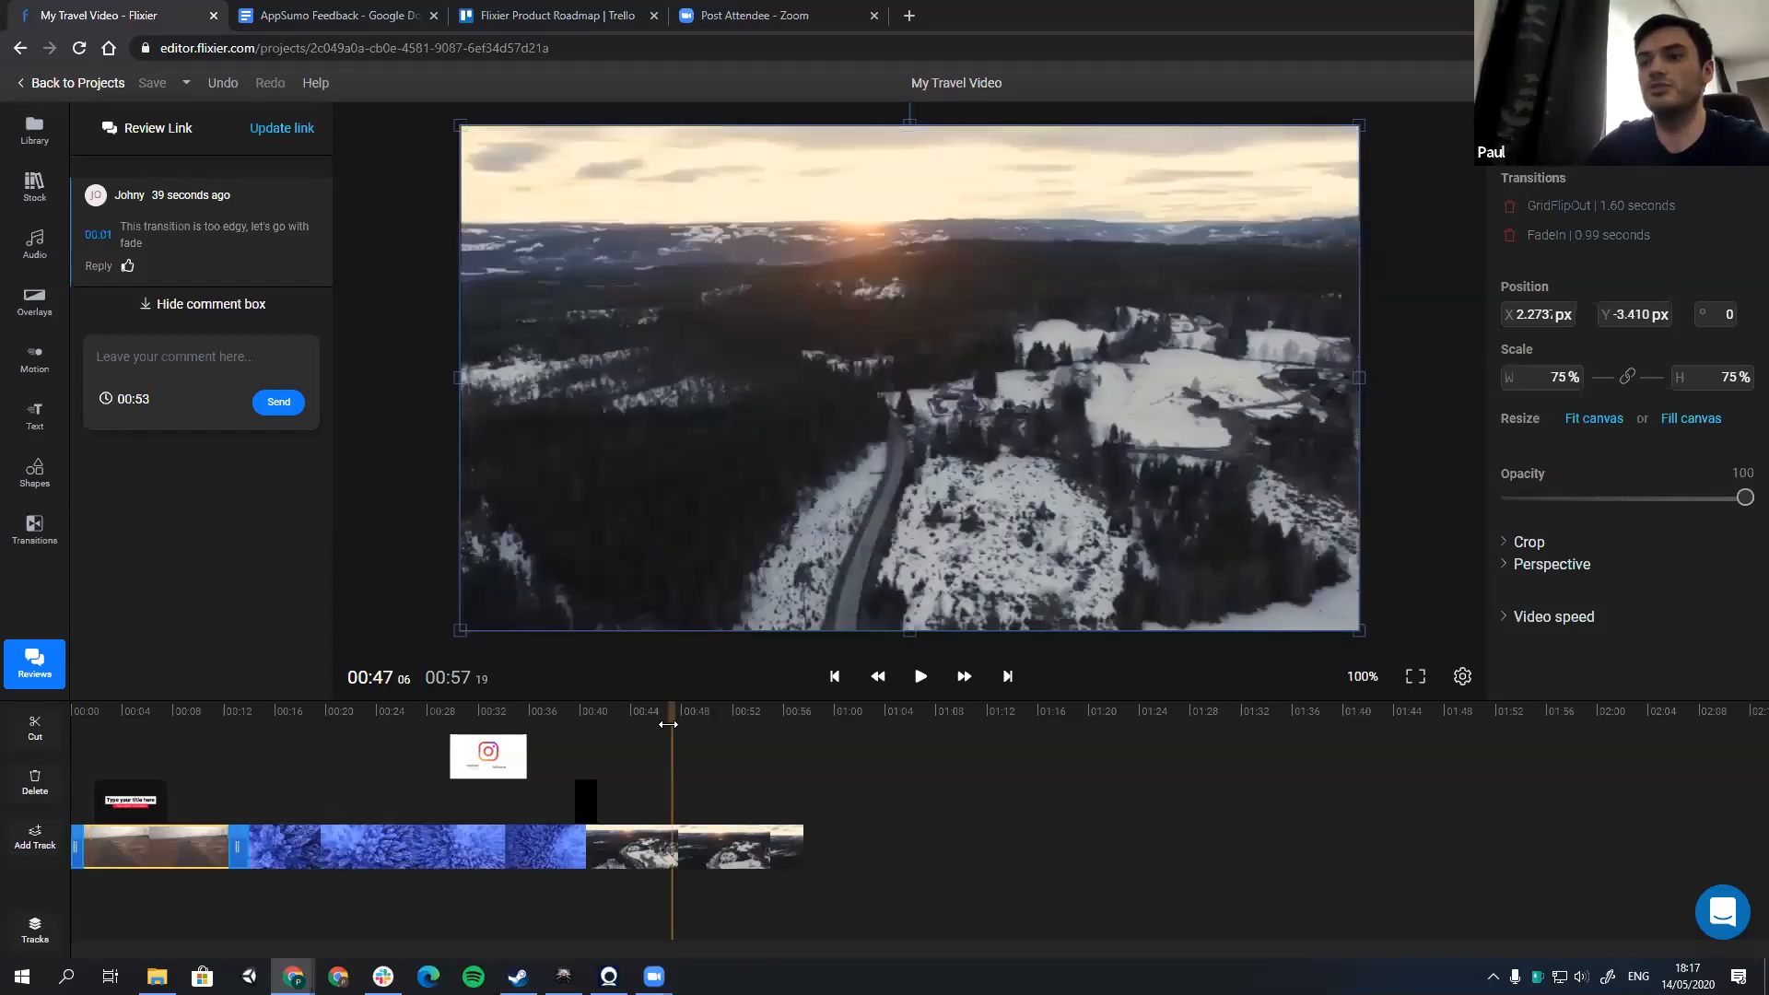
pyautogui.click(638, 714)
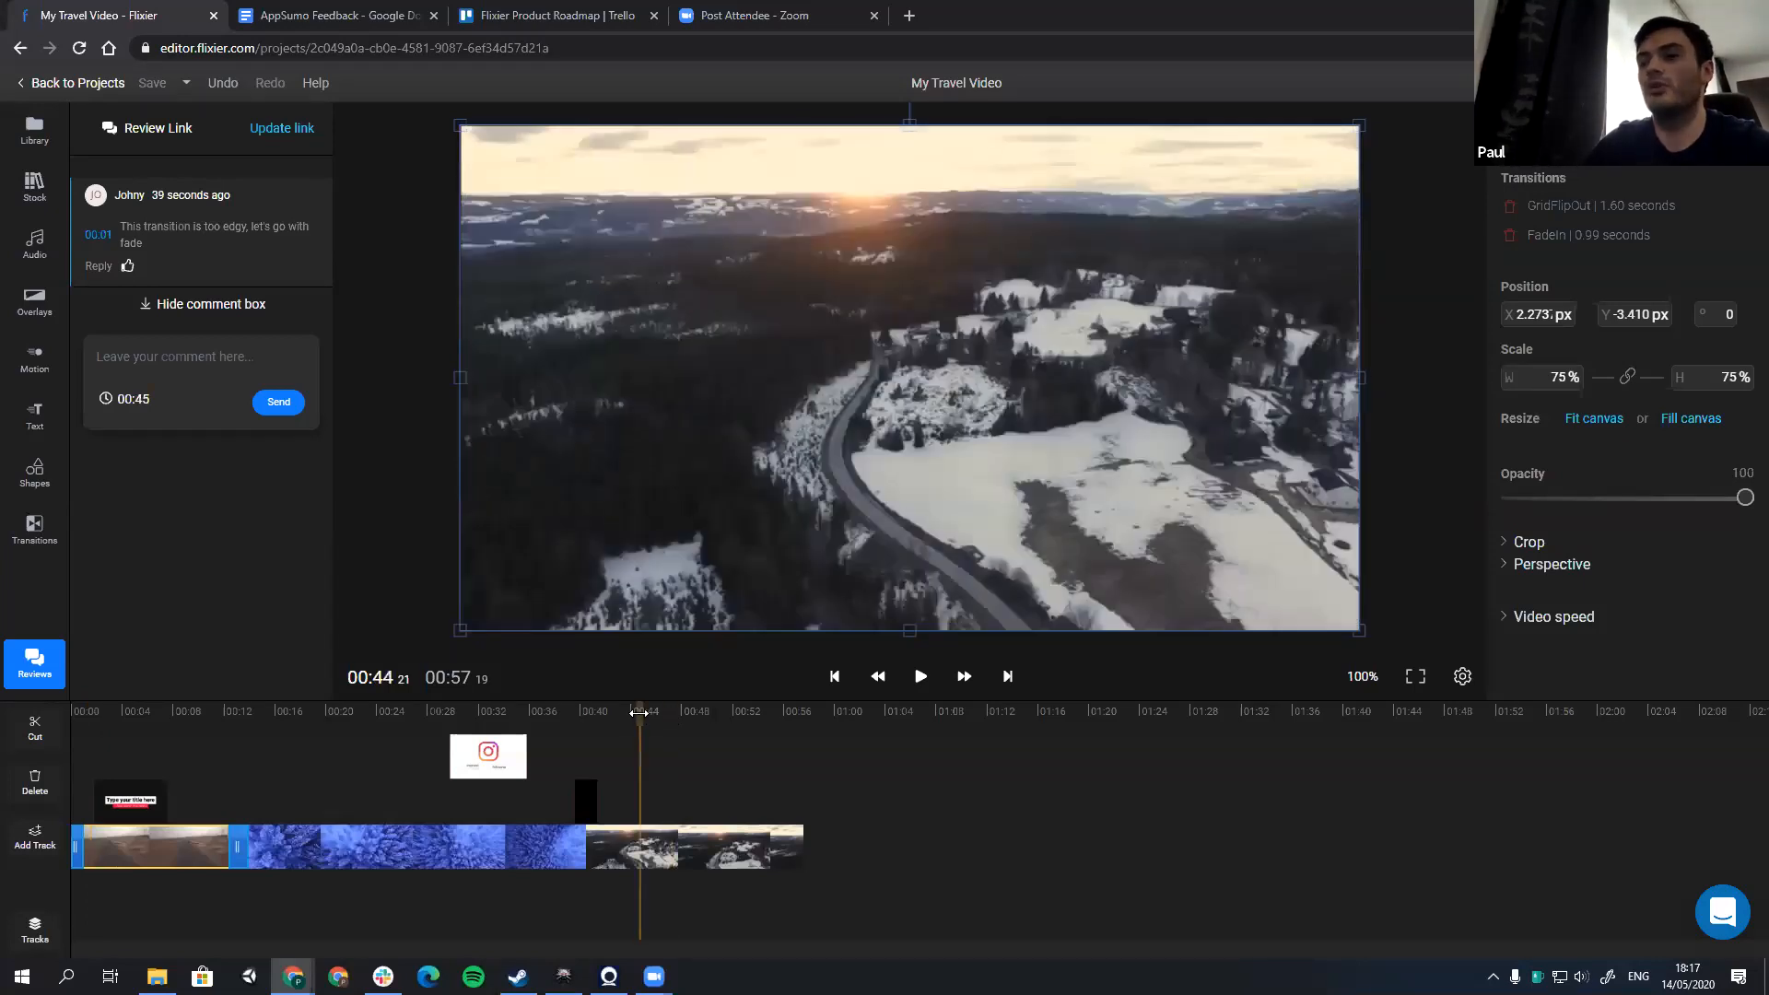
pyautogui.click(636, 713)
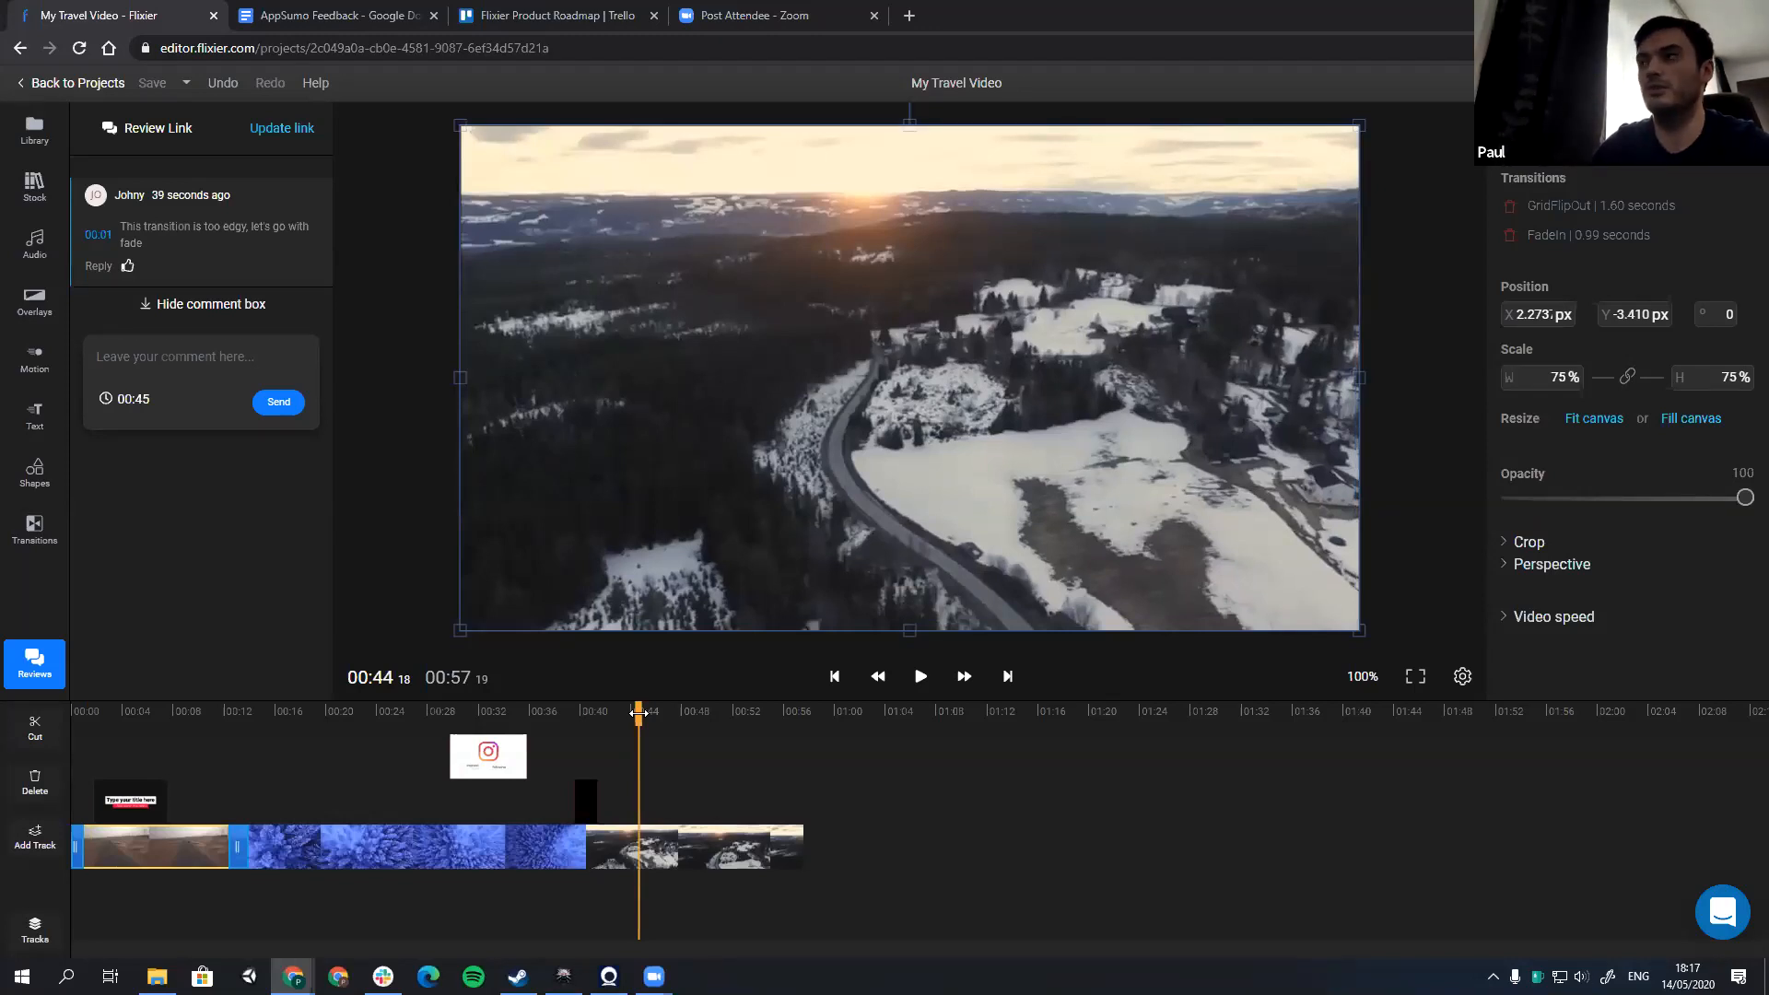
# Step: Add Buck Bunny.mp4 from the TravelVideo library folder three times in a row at the end of the main video track
pyautogui.click(35, 133)
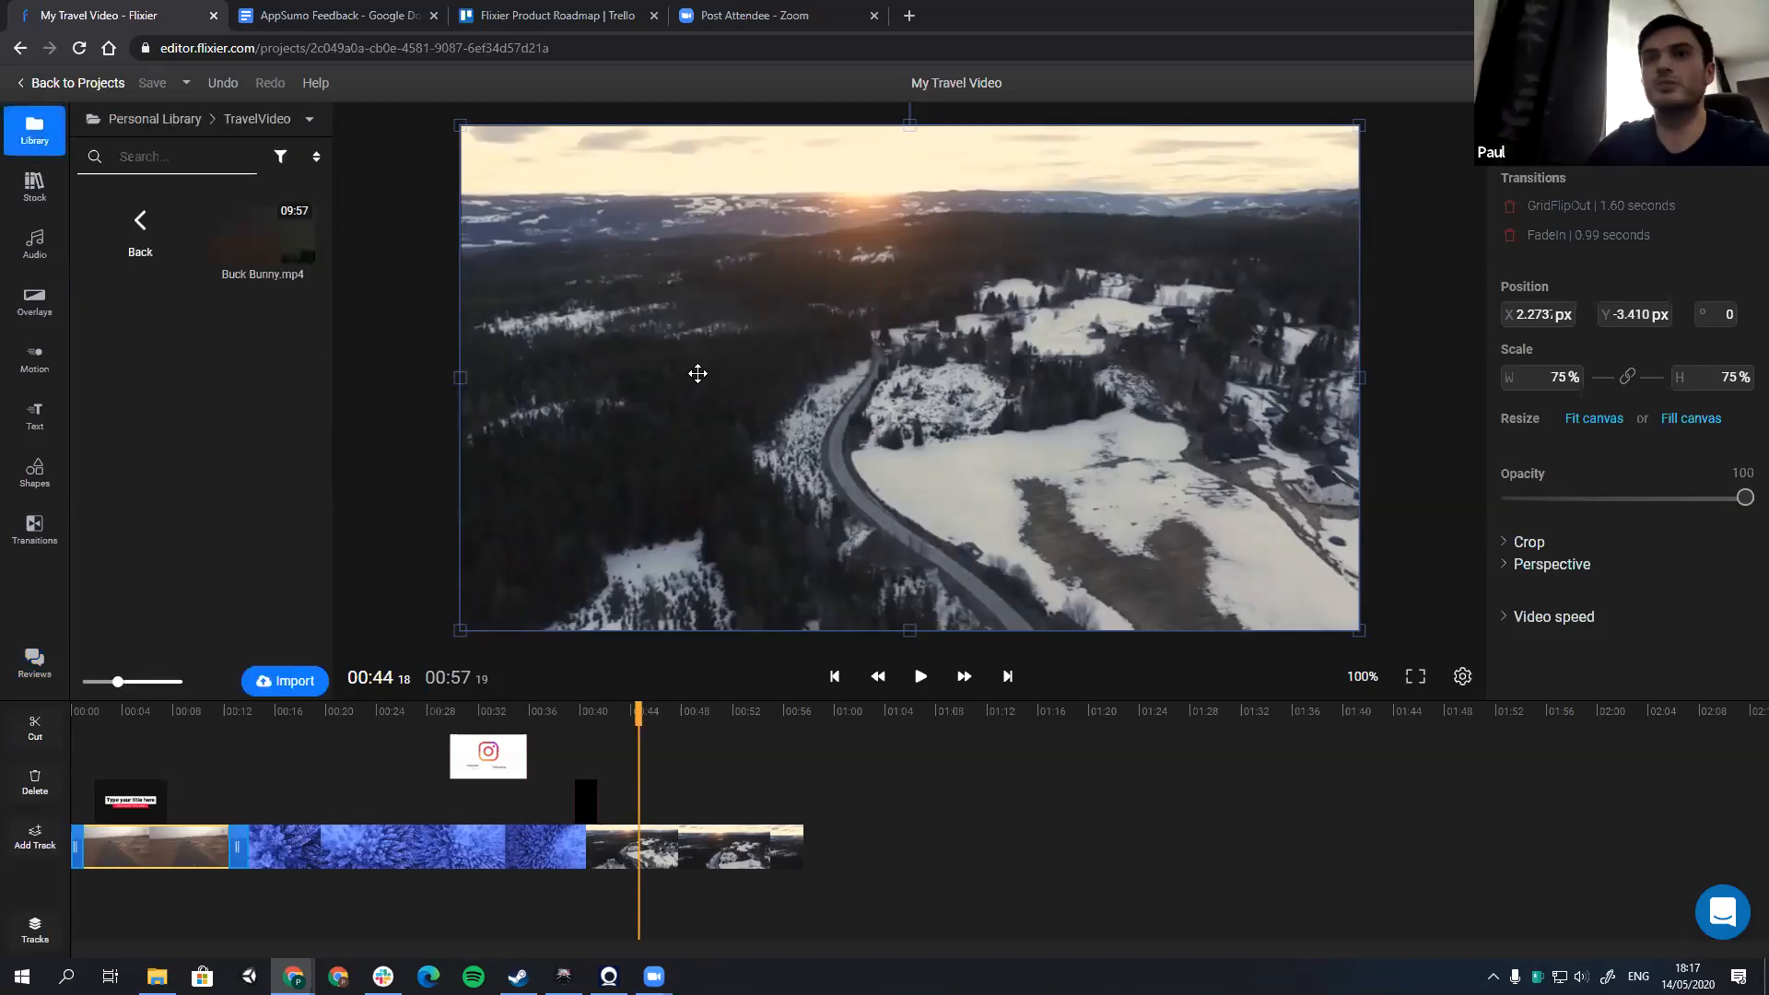
pyautogui.moveTo(235, 243); pyautogui.dragTo(820, 868)
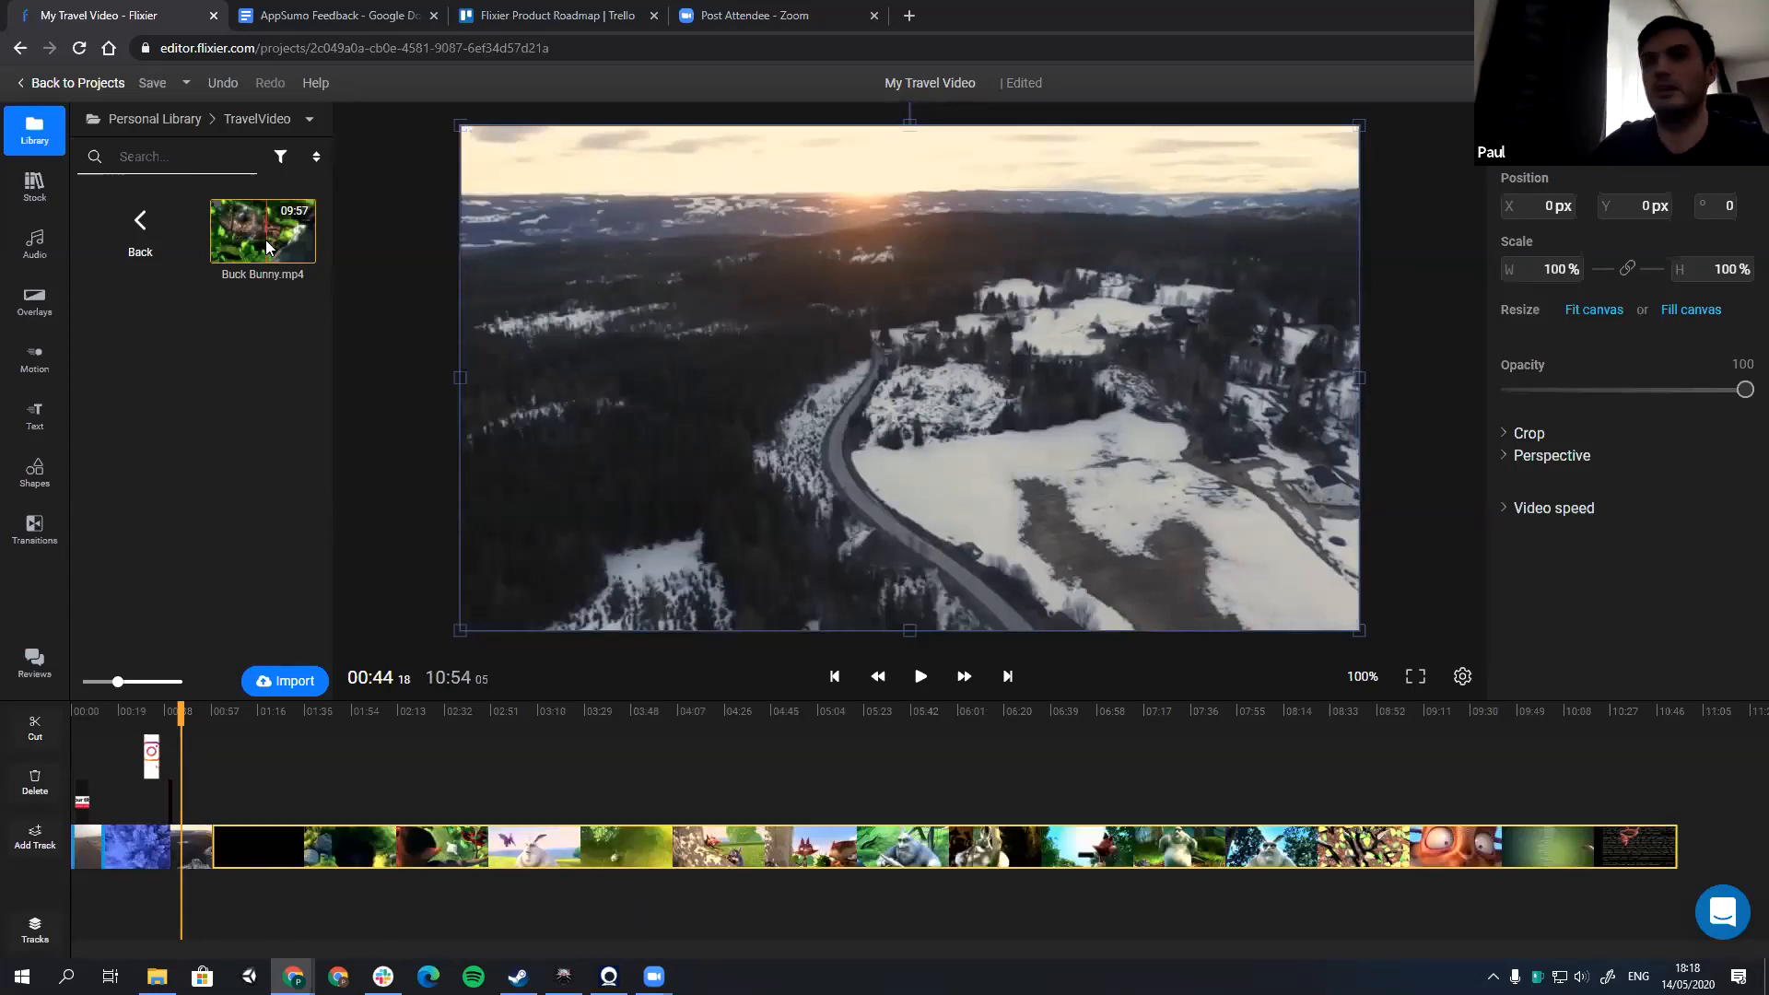
pyautogui.moveTo(265, 239); pyautogui.dragTo(1686, 847)
pyautogui.moveTo(1170, 824); pyautogui.dragTo(1172, 823)
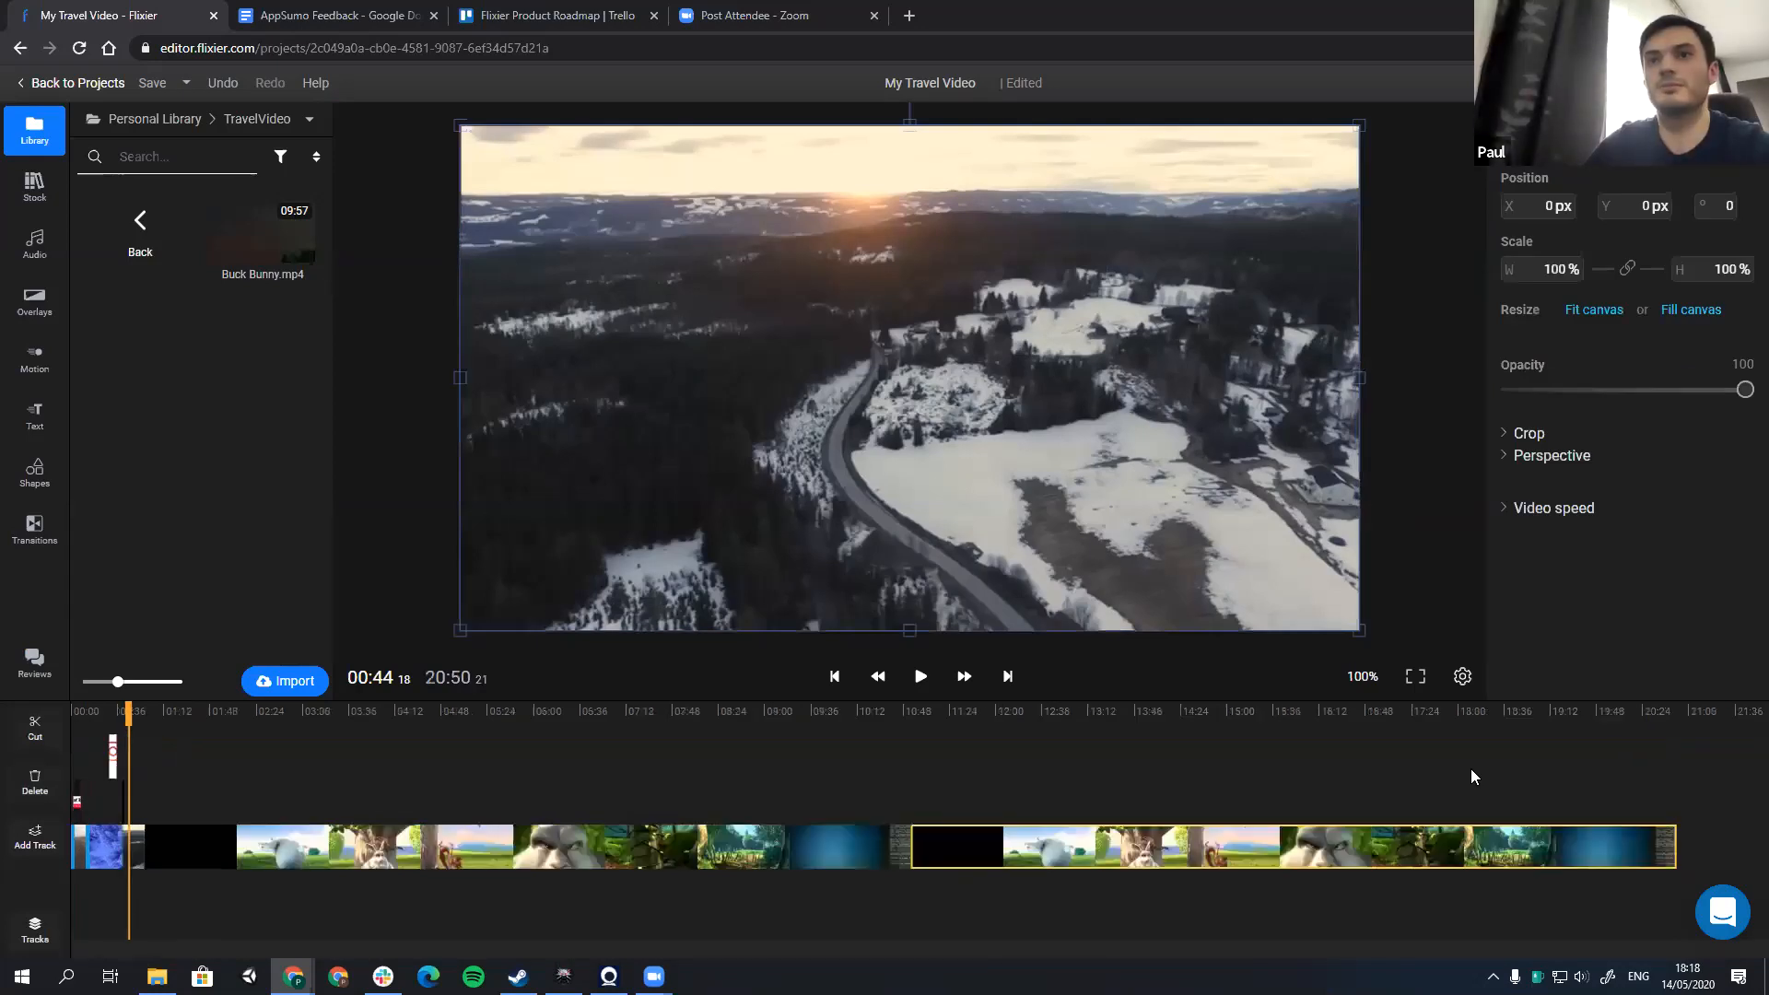
pyautogui.moveTo(1667, 844); pyautogui.dragTo(1683, 849)
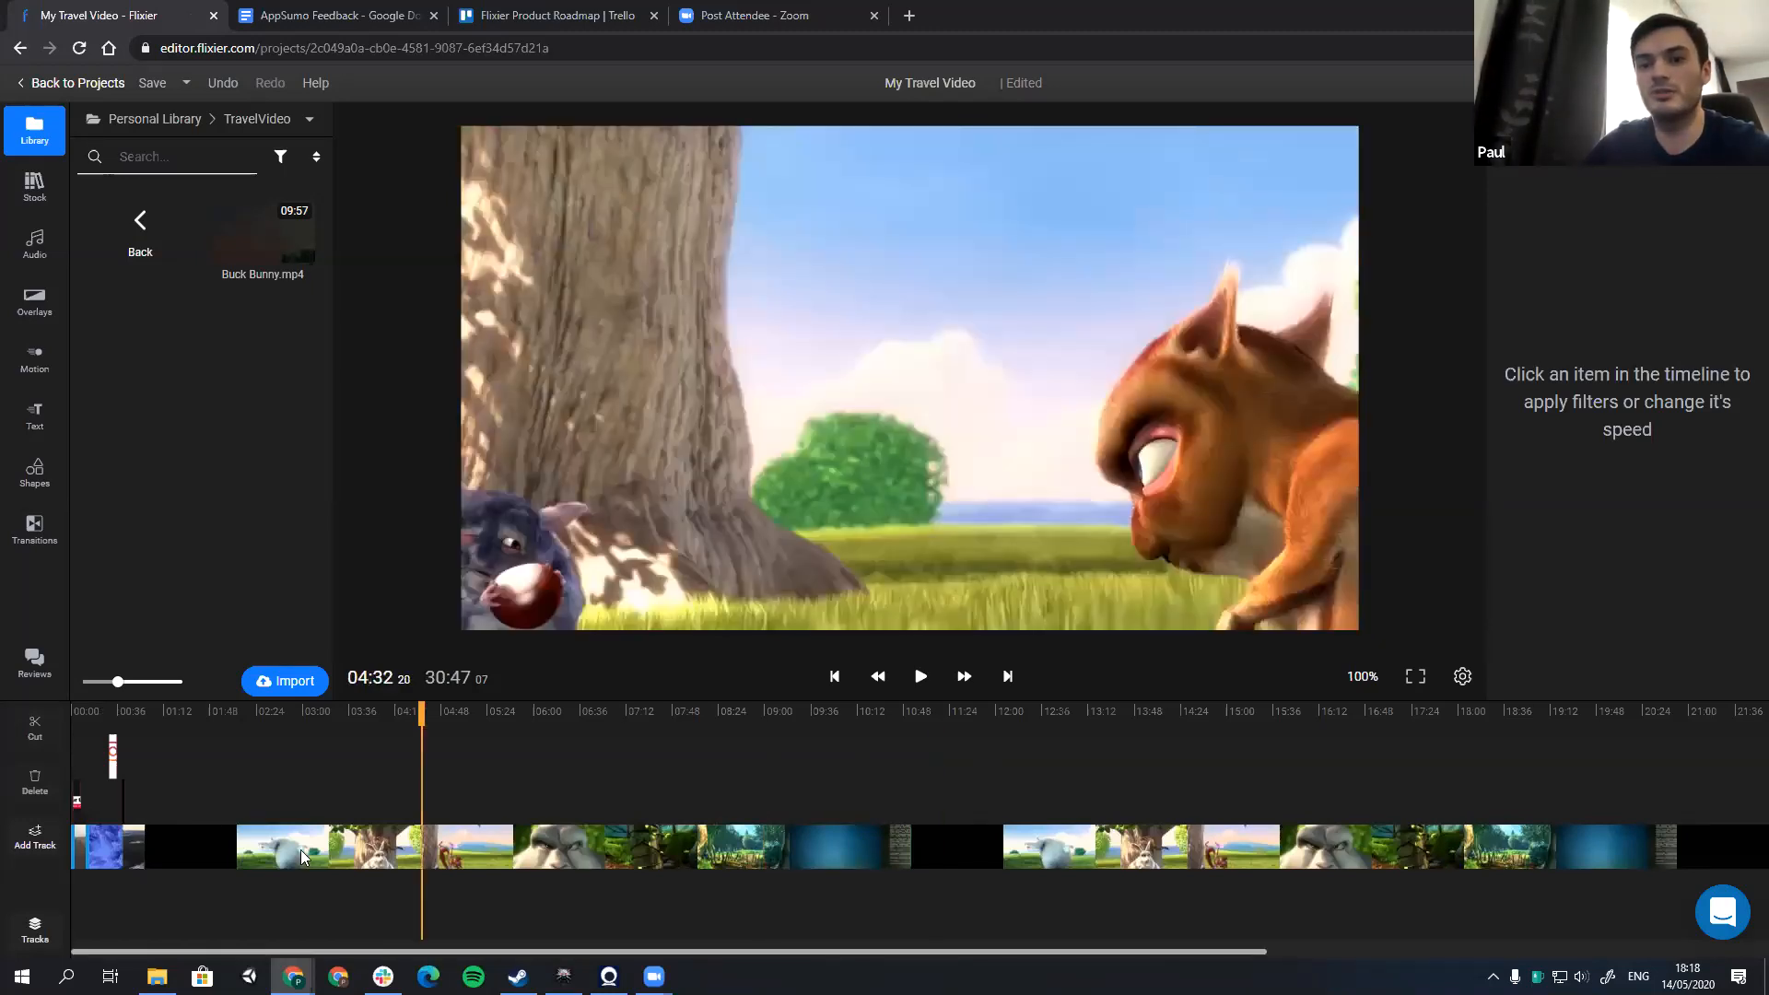
# Step: Check the start of the lengthened timeline, open the project's export settings and scrub the export preview to about 03:03
pyautogui.scroll(5, 215, 819)
pyautogui.moveTo(261, 949); pyautogui.dragTo(191, 945)
pyautogui.hscroll(-5, 802, 912)
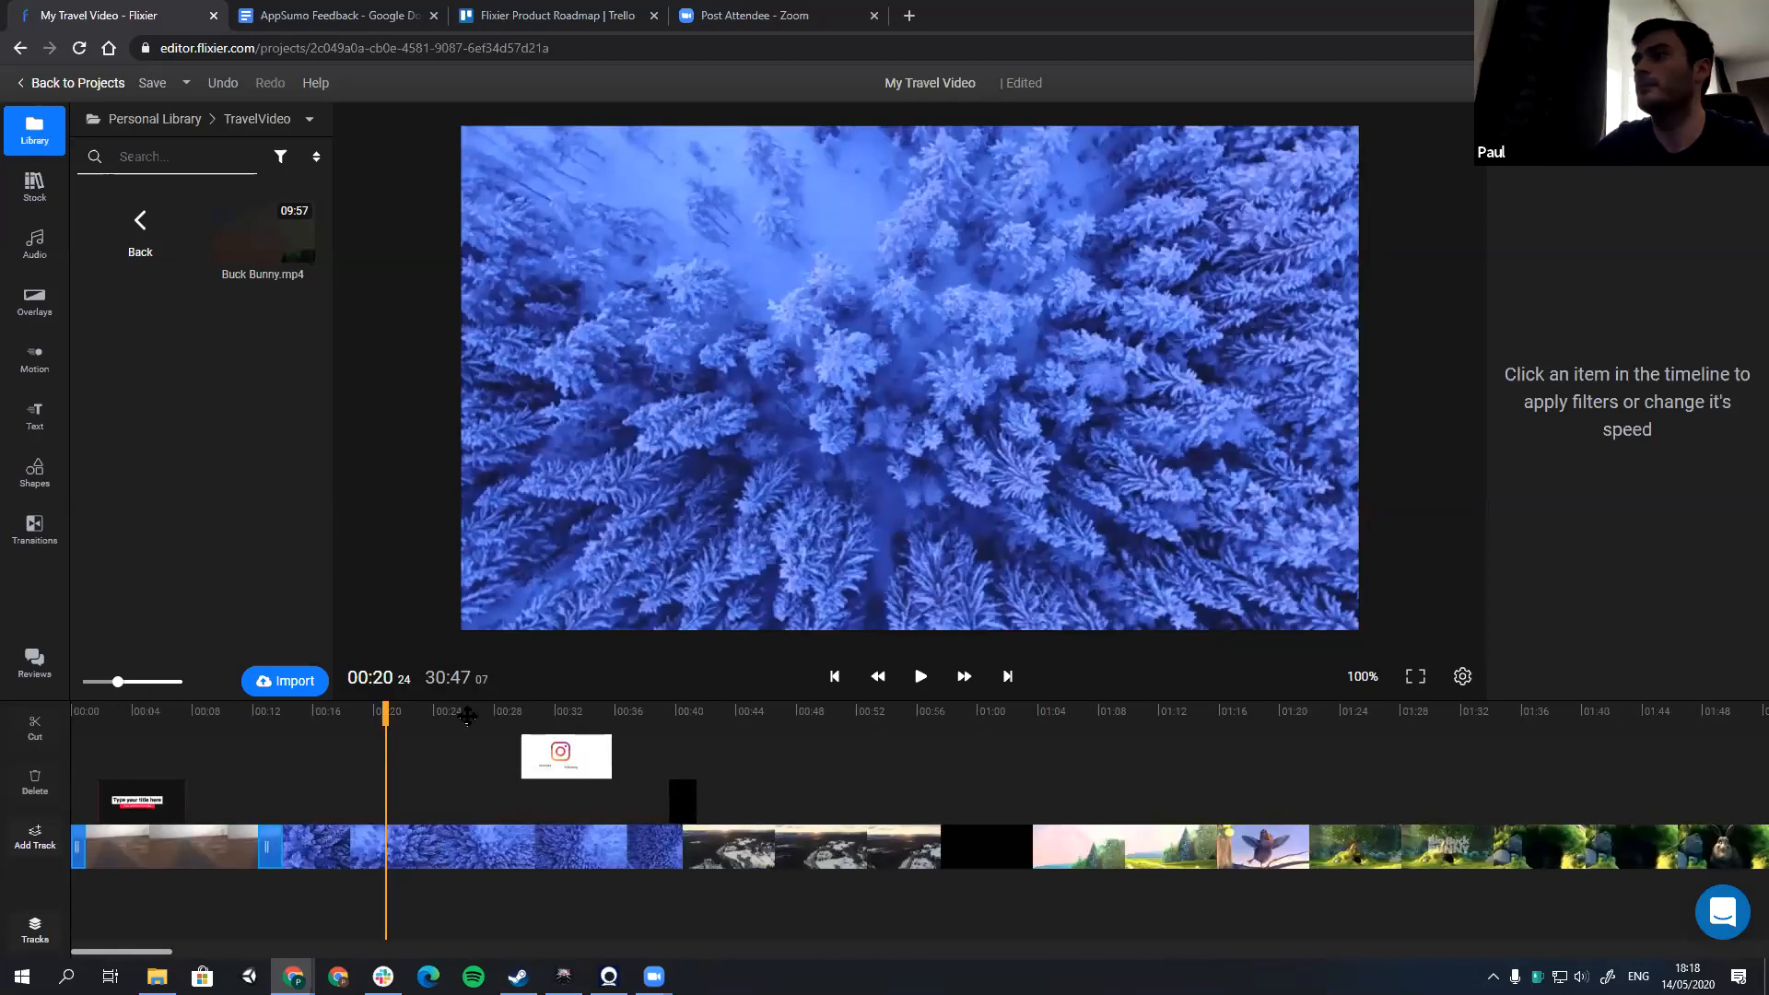
pyautogui.click(467, 715)
pyautogui.click(1715, 83)
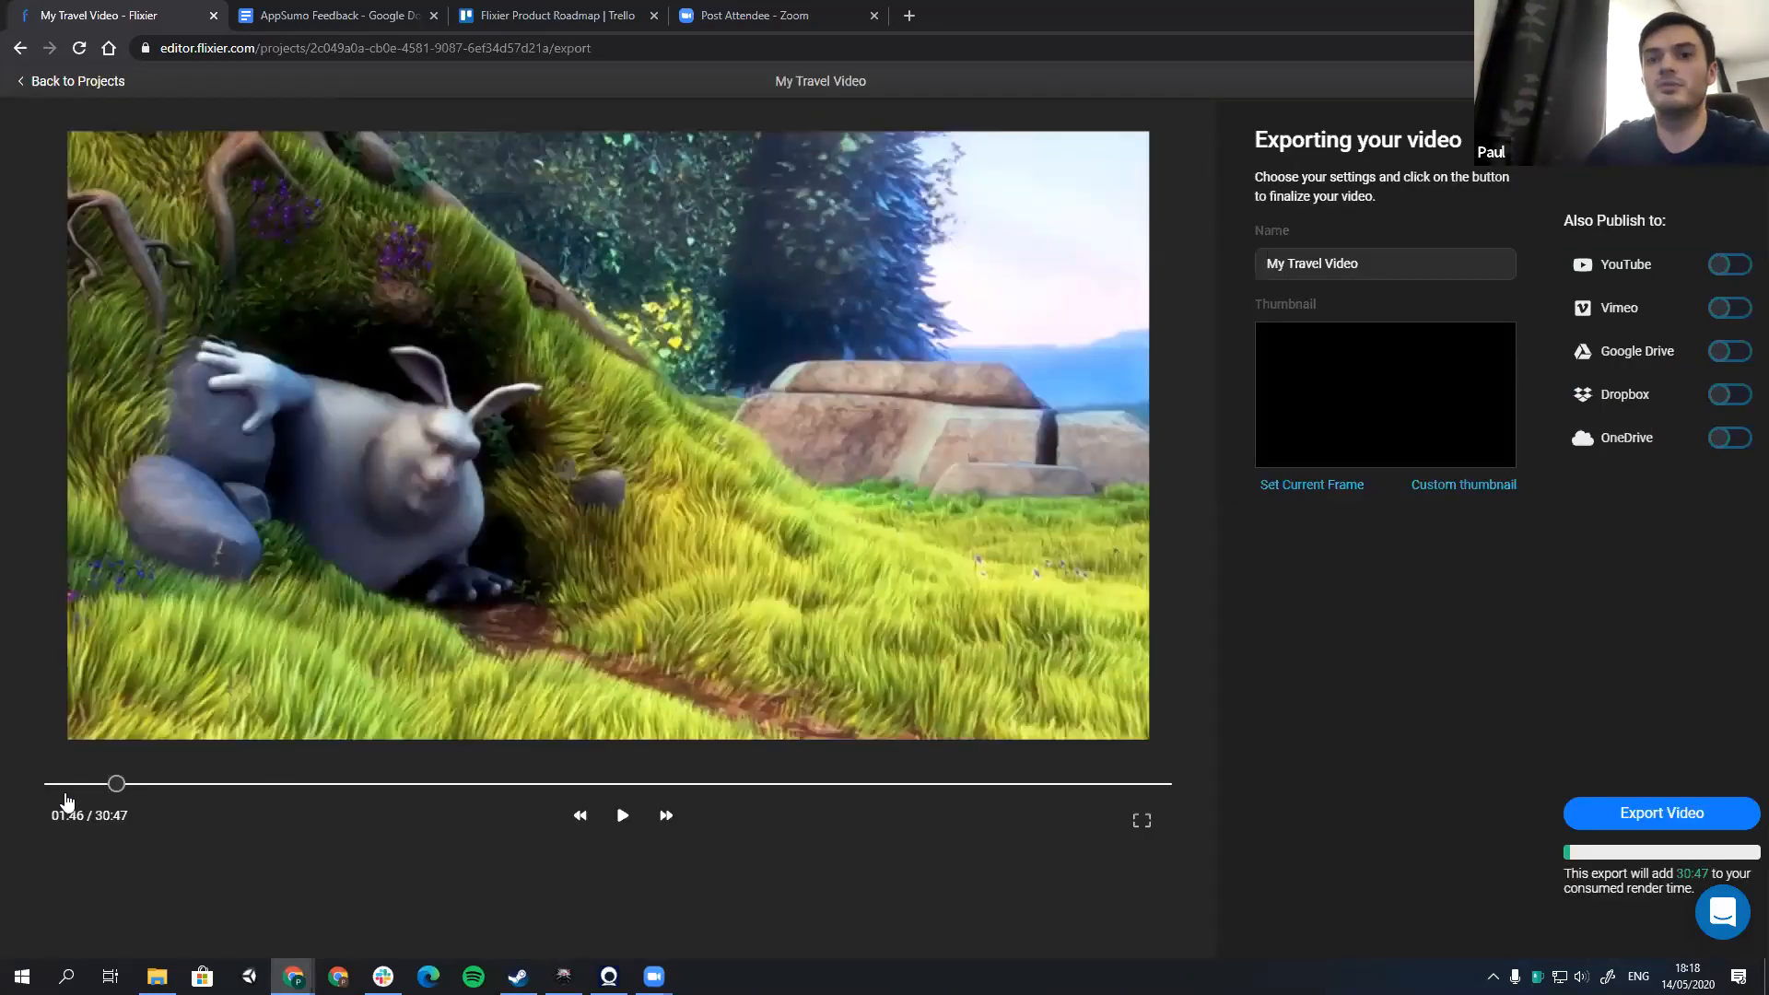
pyautogui.click(65, 794)
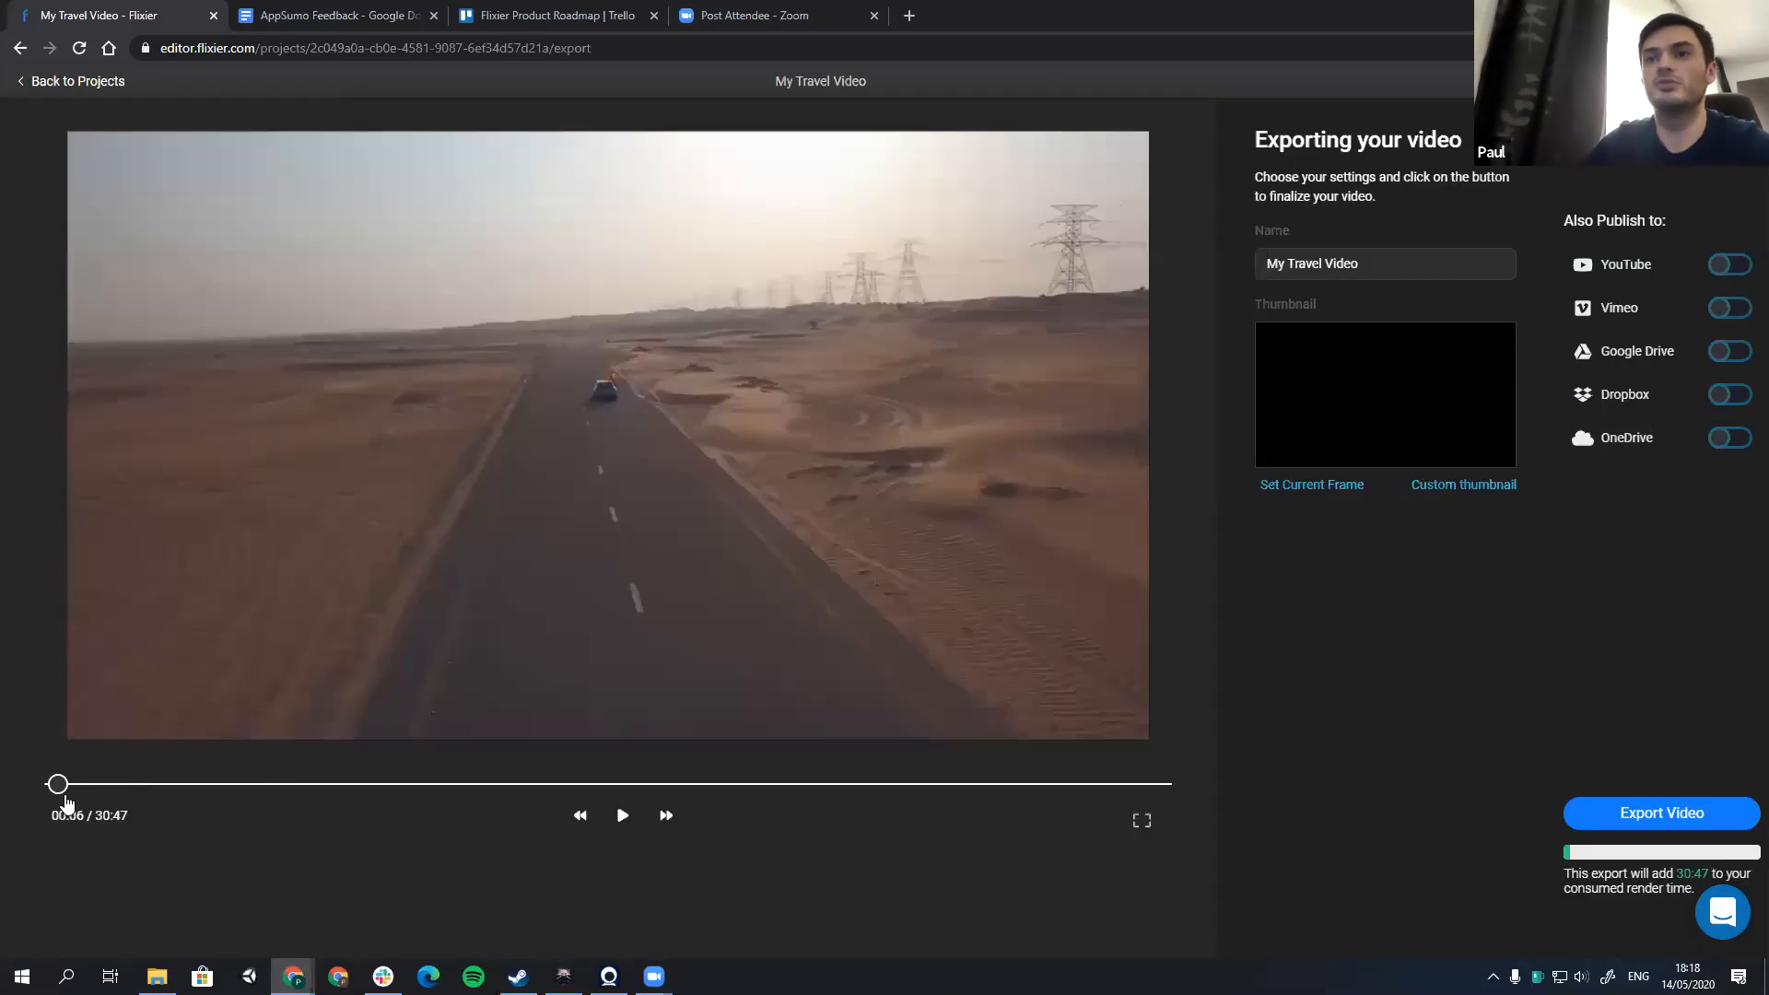
pyautogui.click(46, 794)
pyautogui.click(163, 788)
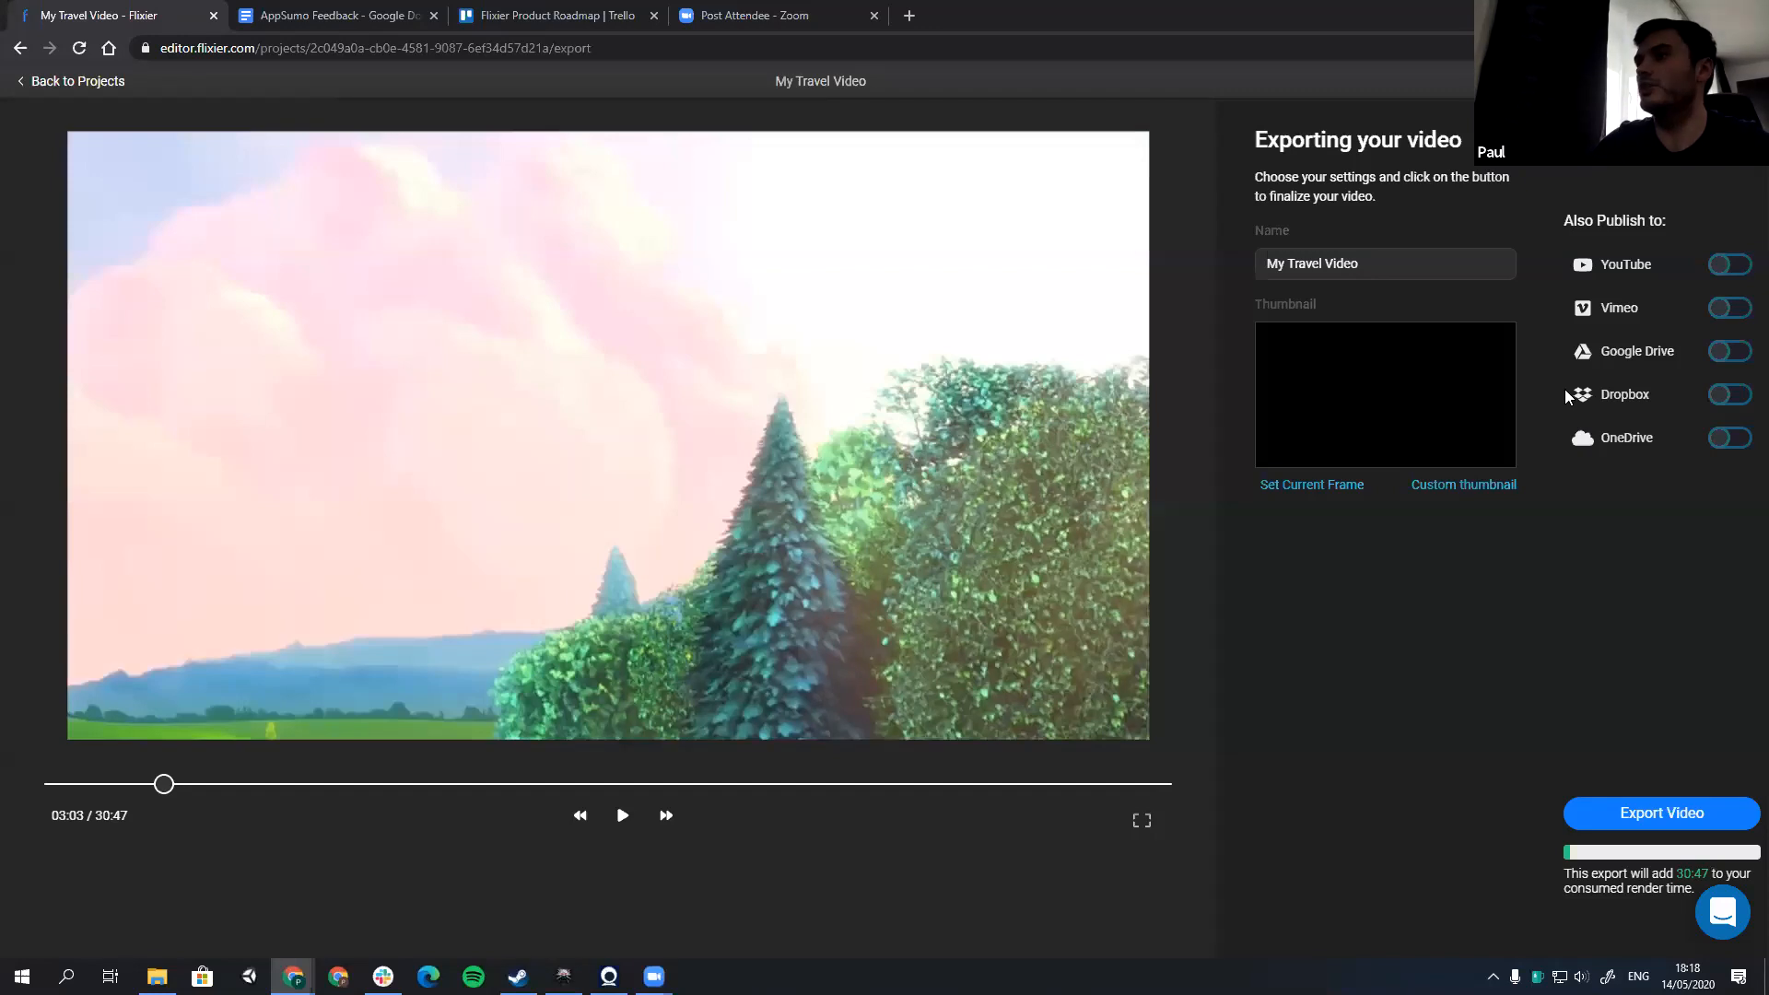
# Step: Look through the publishing destinations starting with YouTube, export My Travel Video without enabling any, and open the dashboard's exports
pyautogui.click(1637, 269)
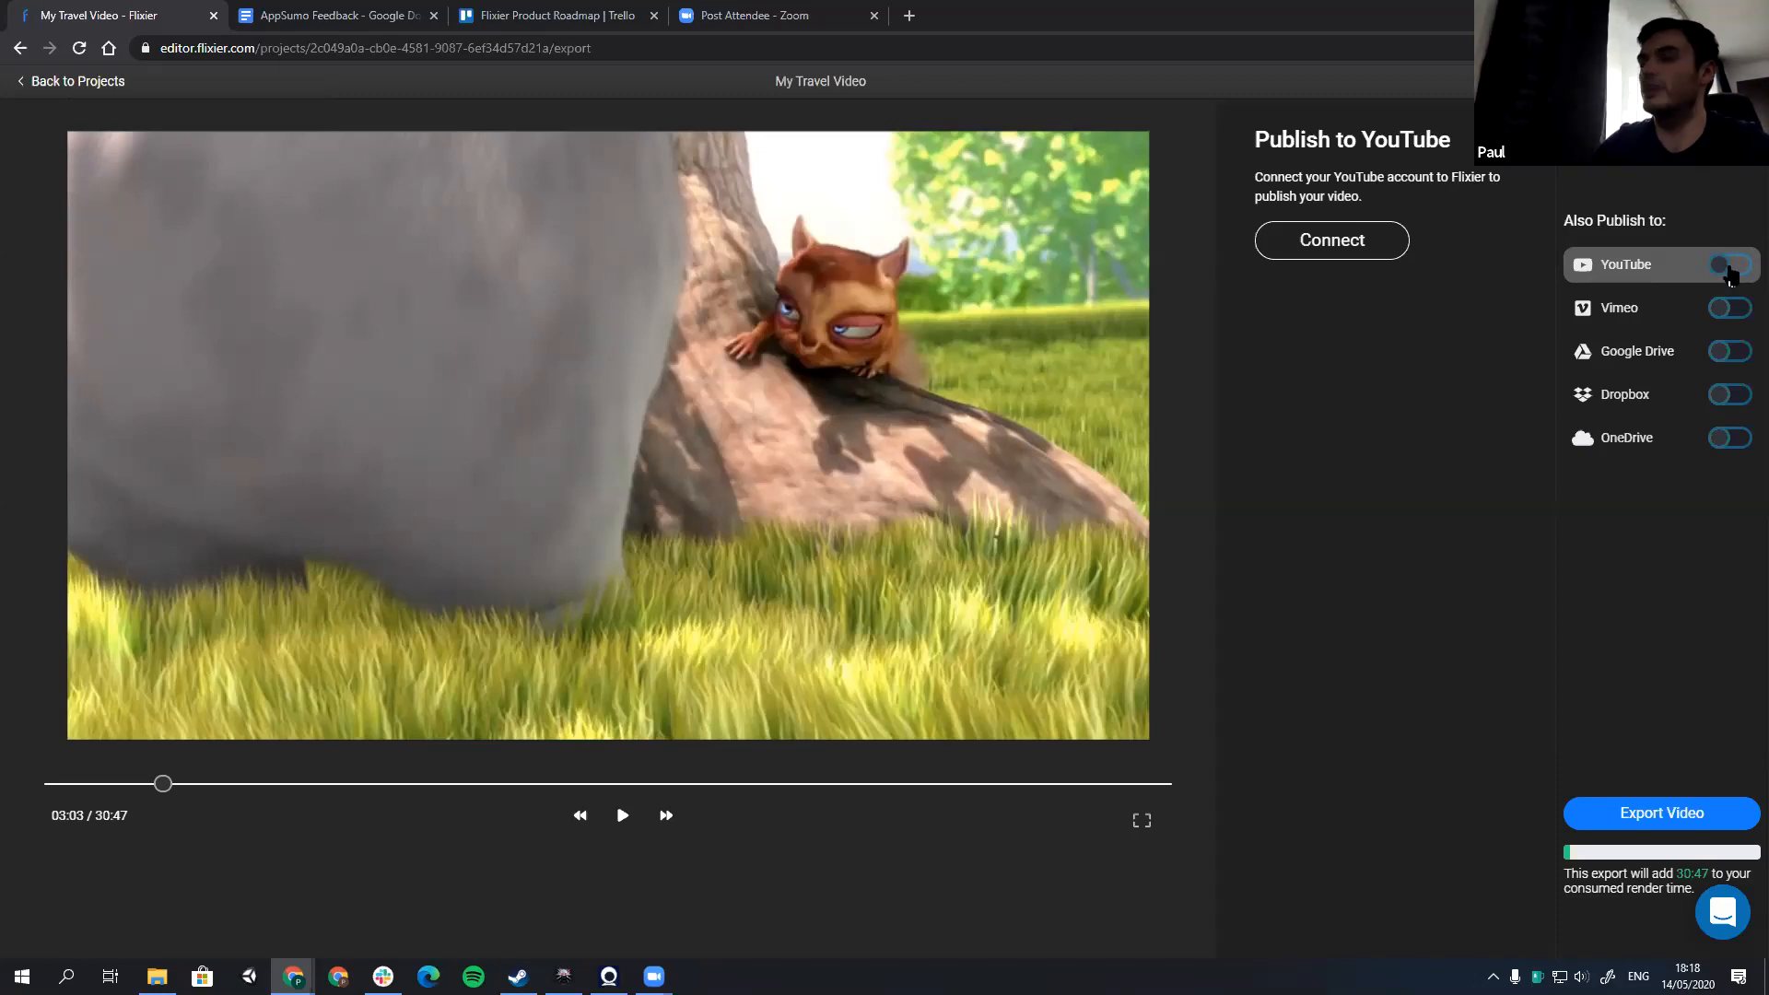
pyautogui.click(1656, 311)
pyautogui.click(1653, 337)
pyautogui.click(1648, 274)
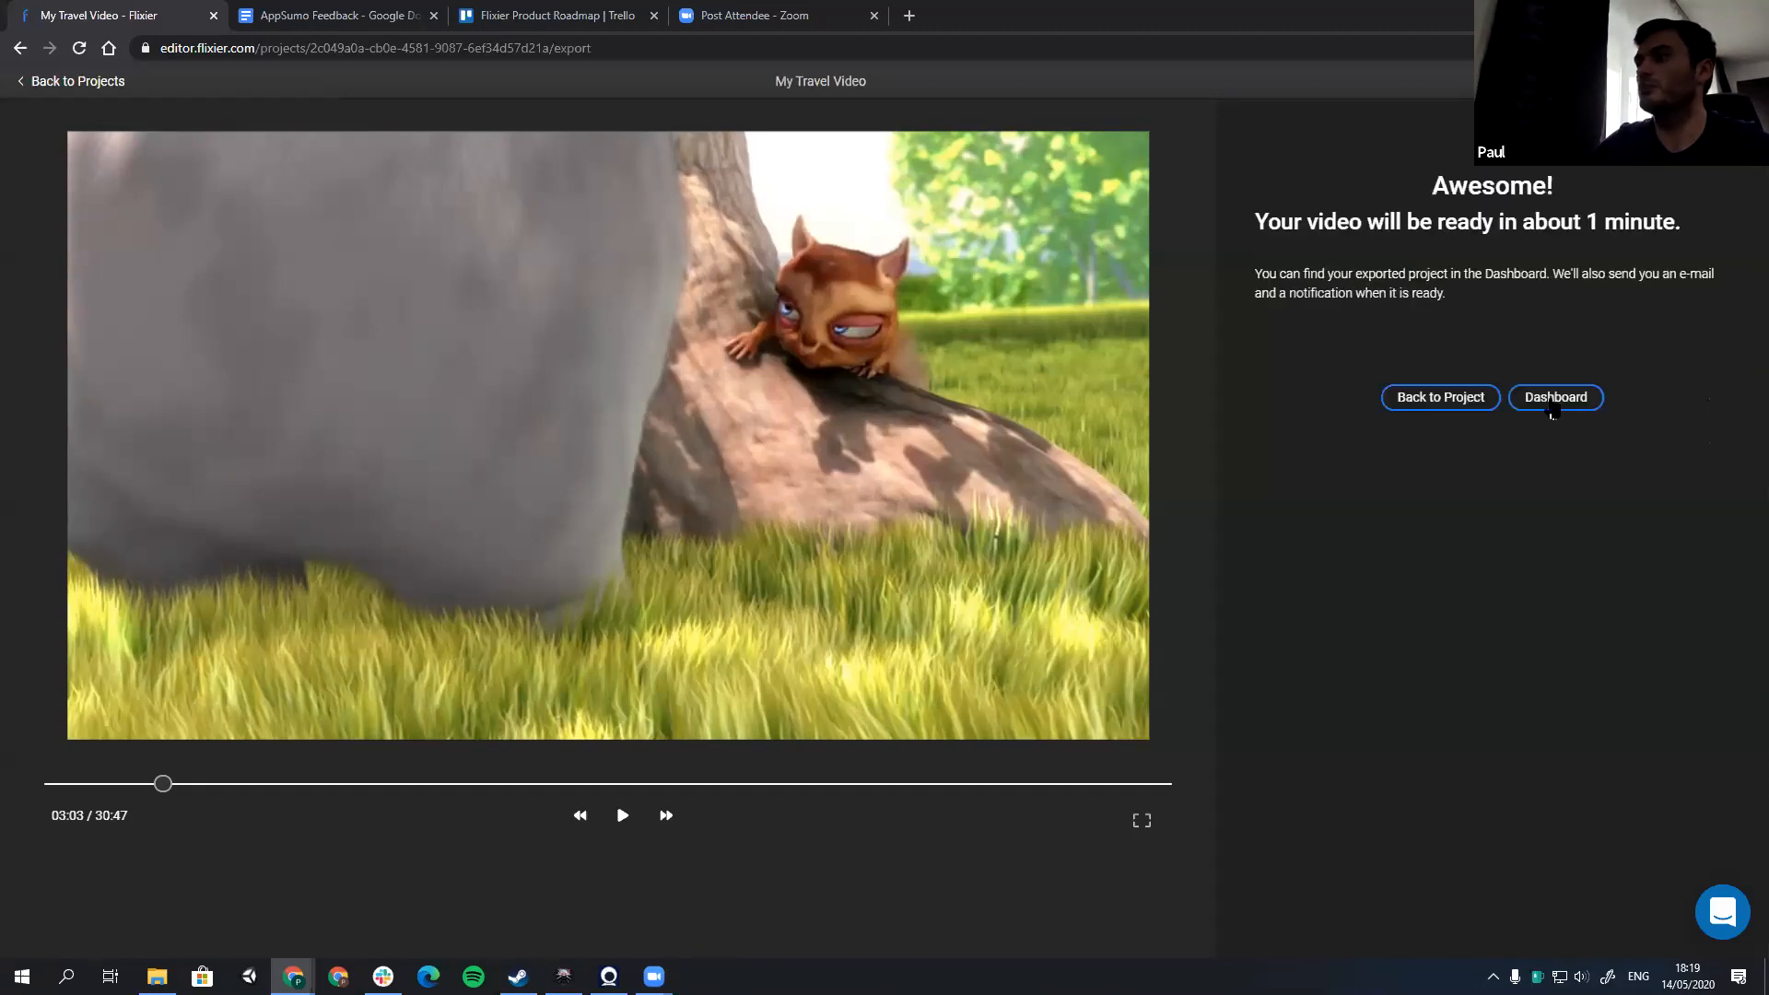
pyautogui.click(1552, 407)
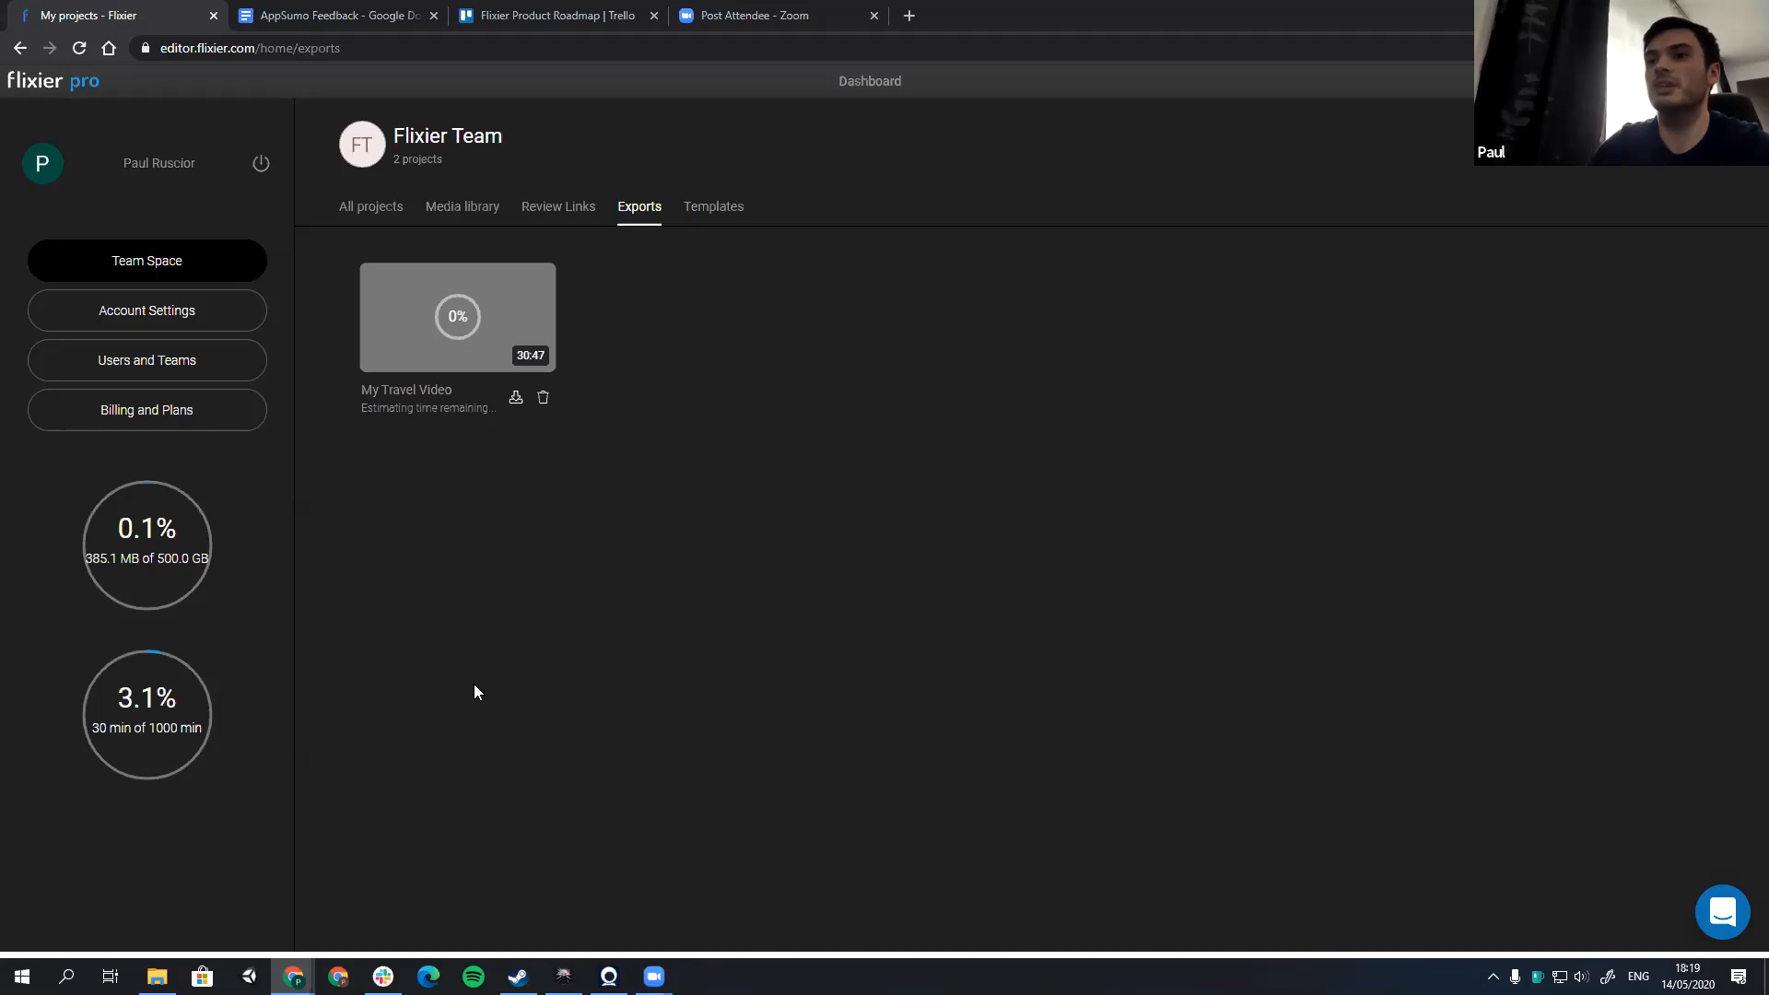
# Step: Switch to The Witcher 3 and continue the saved game while the export runs, and return to the Flixier exports list
pyautogui.moveTo(1275, 17); pyautogui.dragTo(1274, 110)
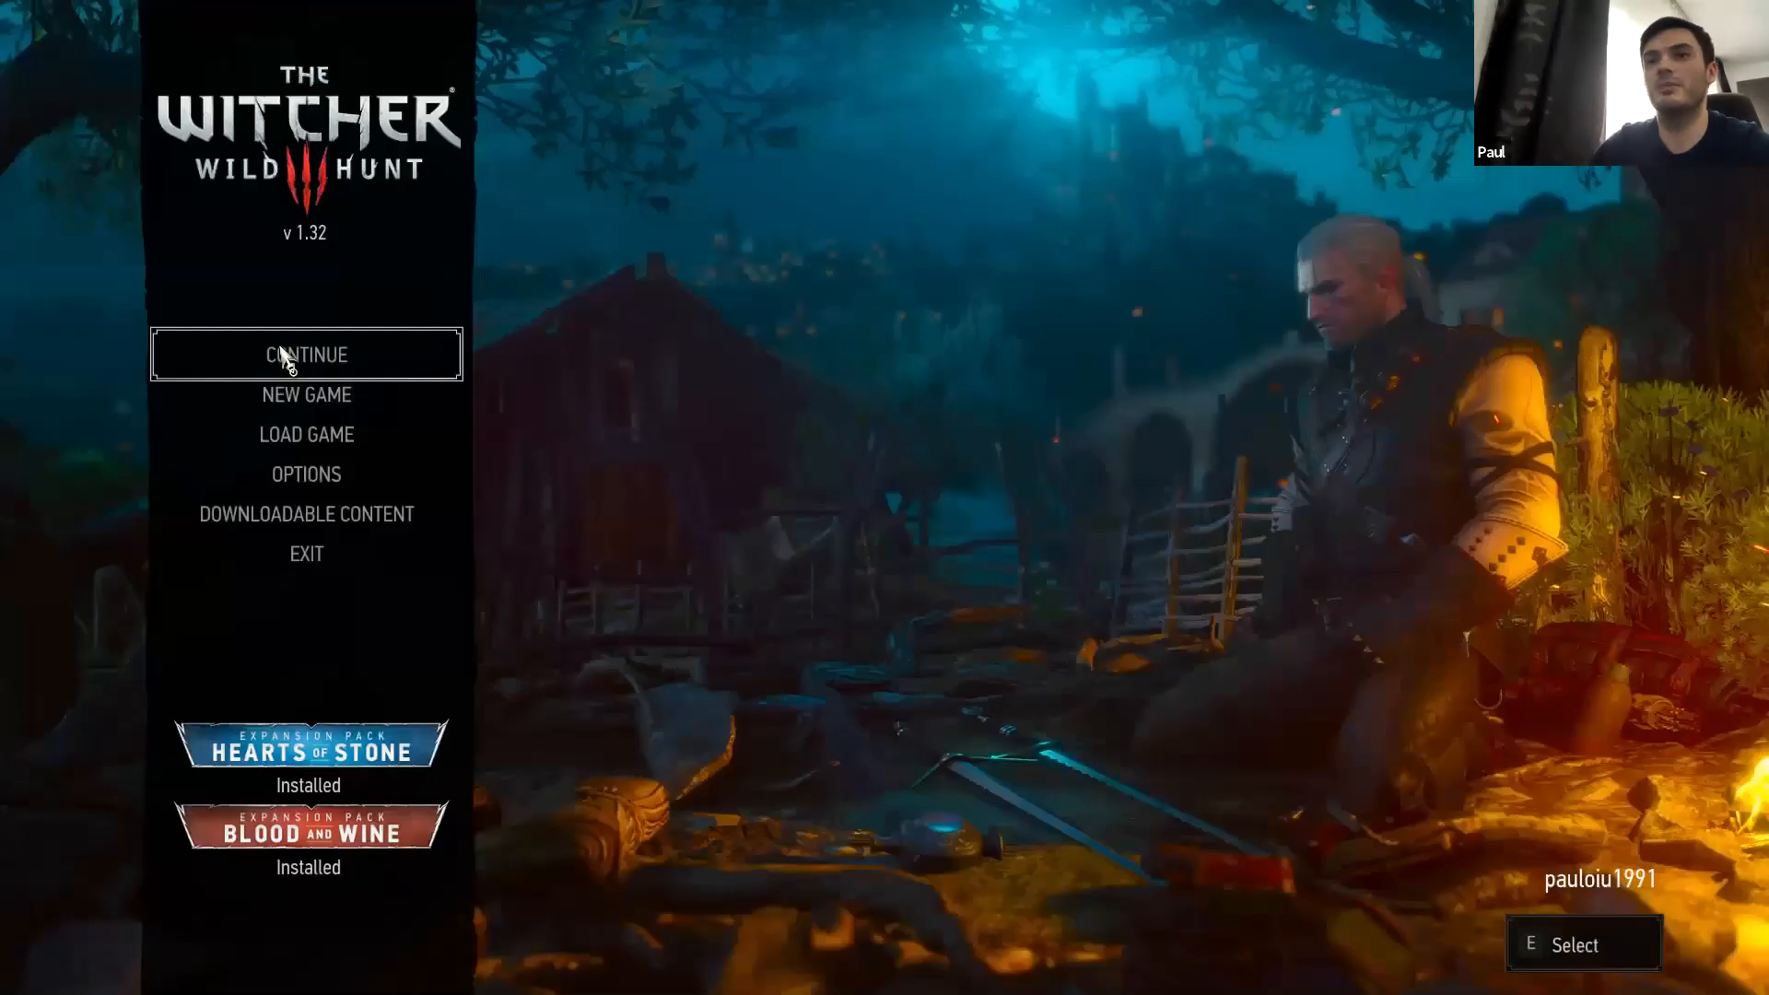
pyautogui.click(364, 364)
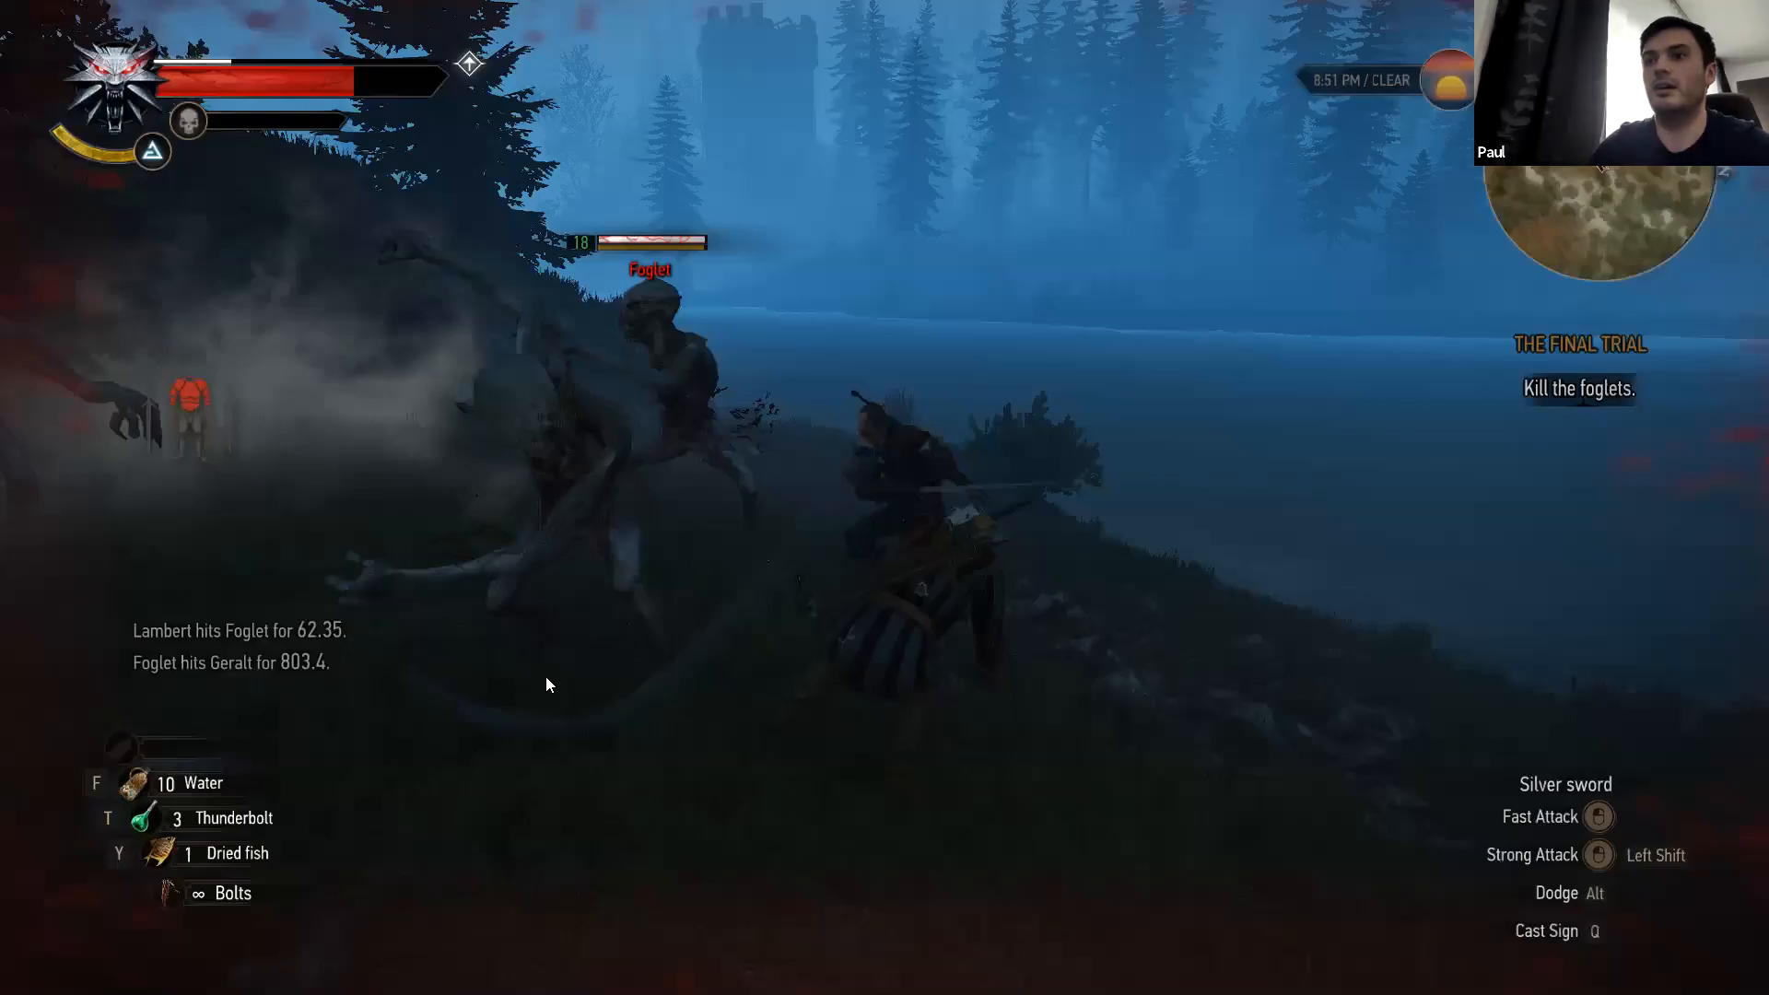
pyautogui.hotkey('alt', 'Tab')
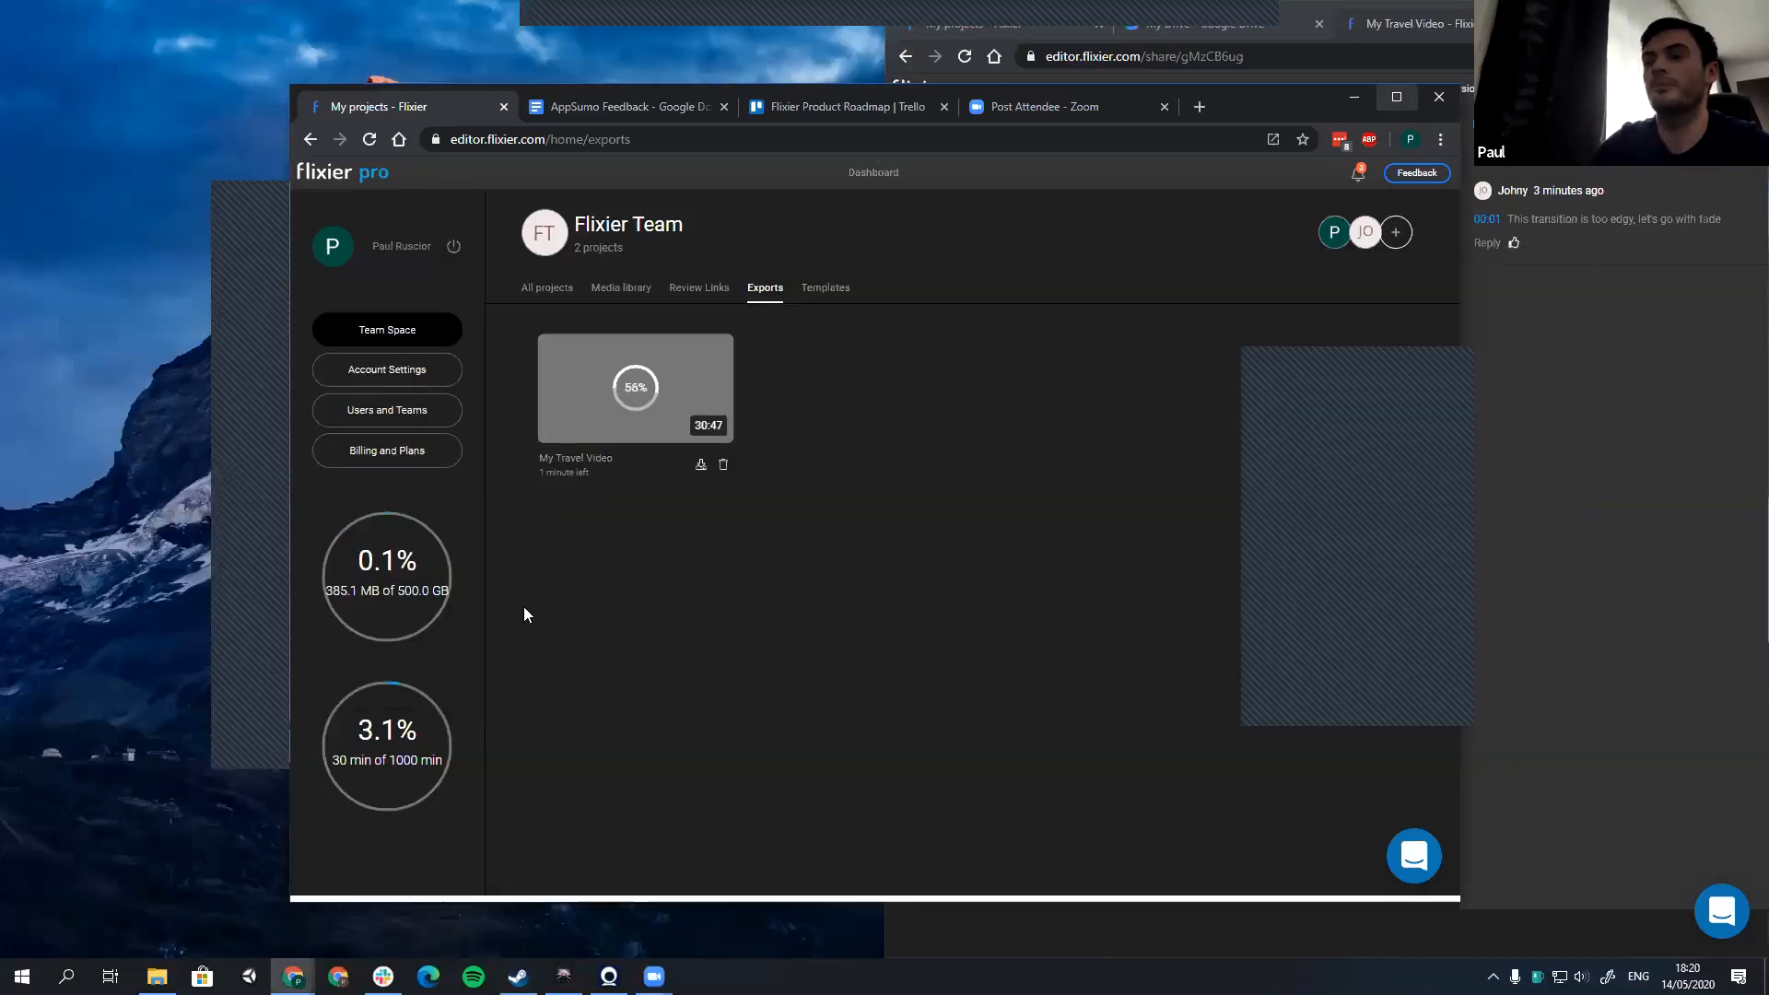
pyautogui.press('super+Up')
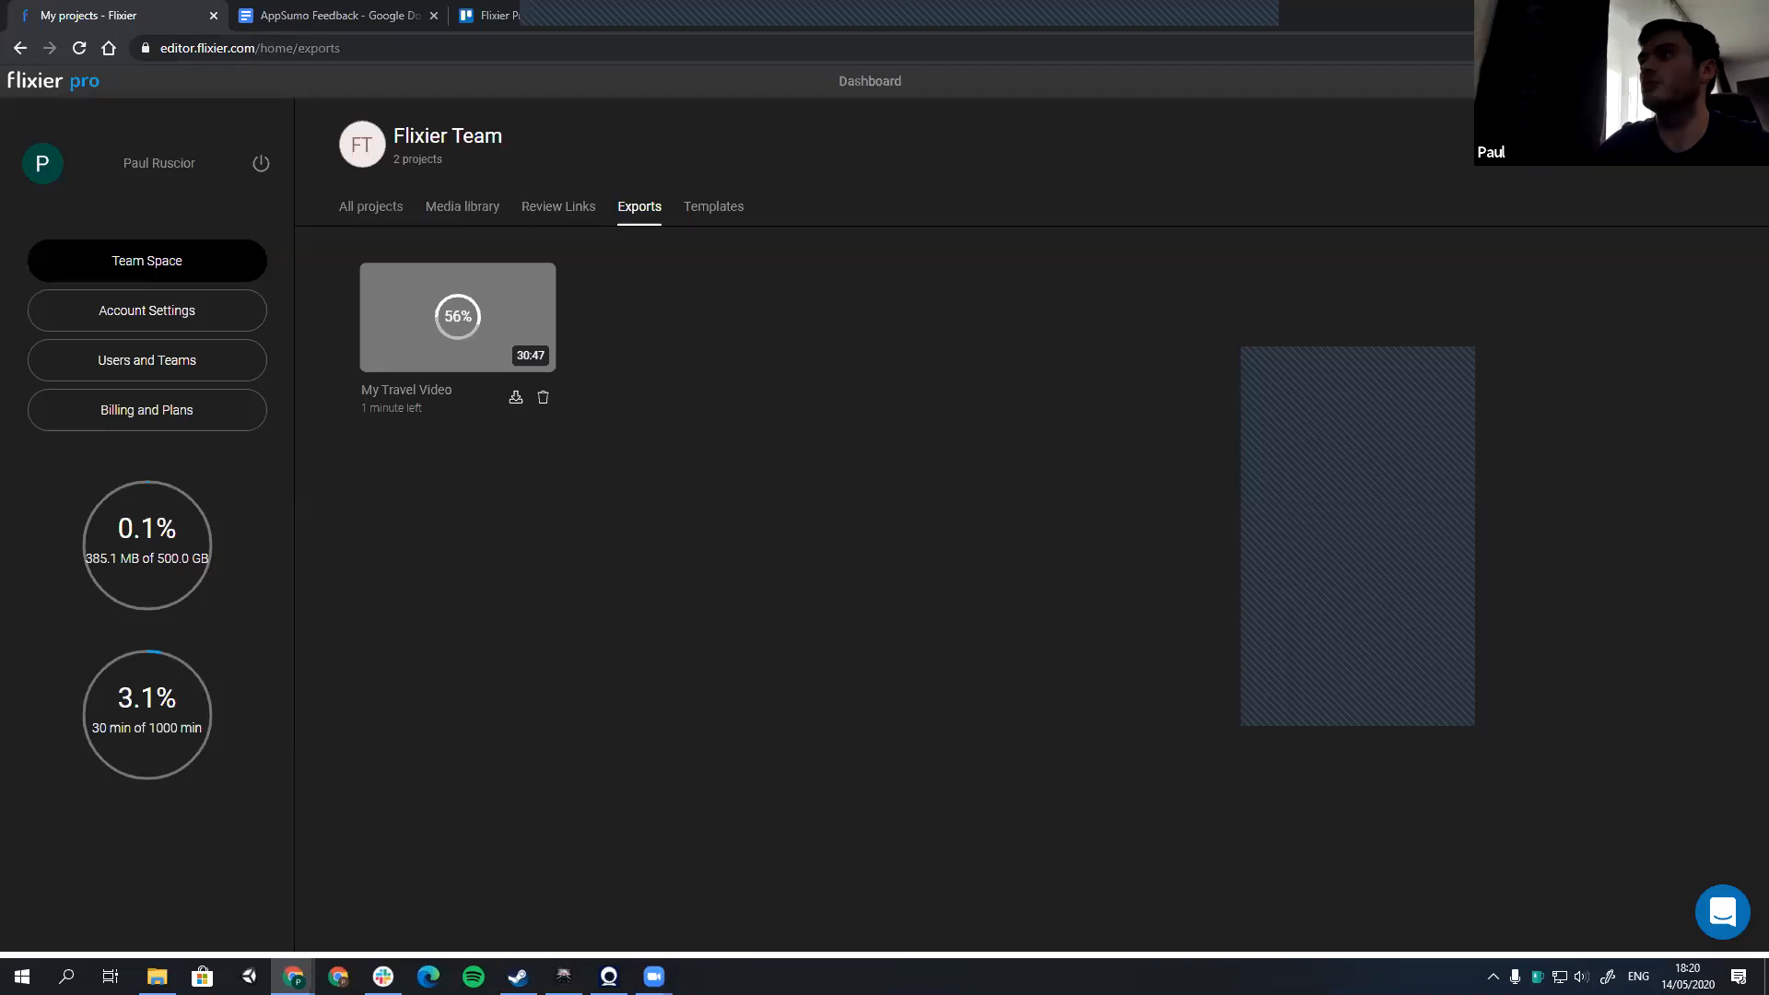
# Step: Open engadget.com in a new browser tab and maximize the browser window
pyautogui.press('super+Down')
pyautogui.hotkey('ctrl', 't')
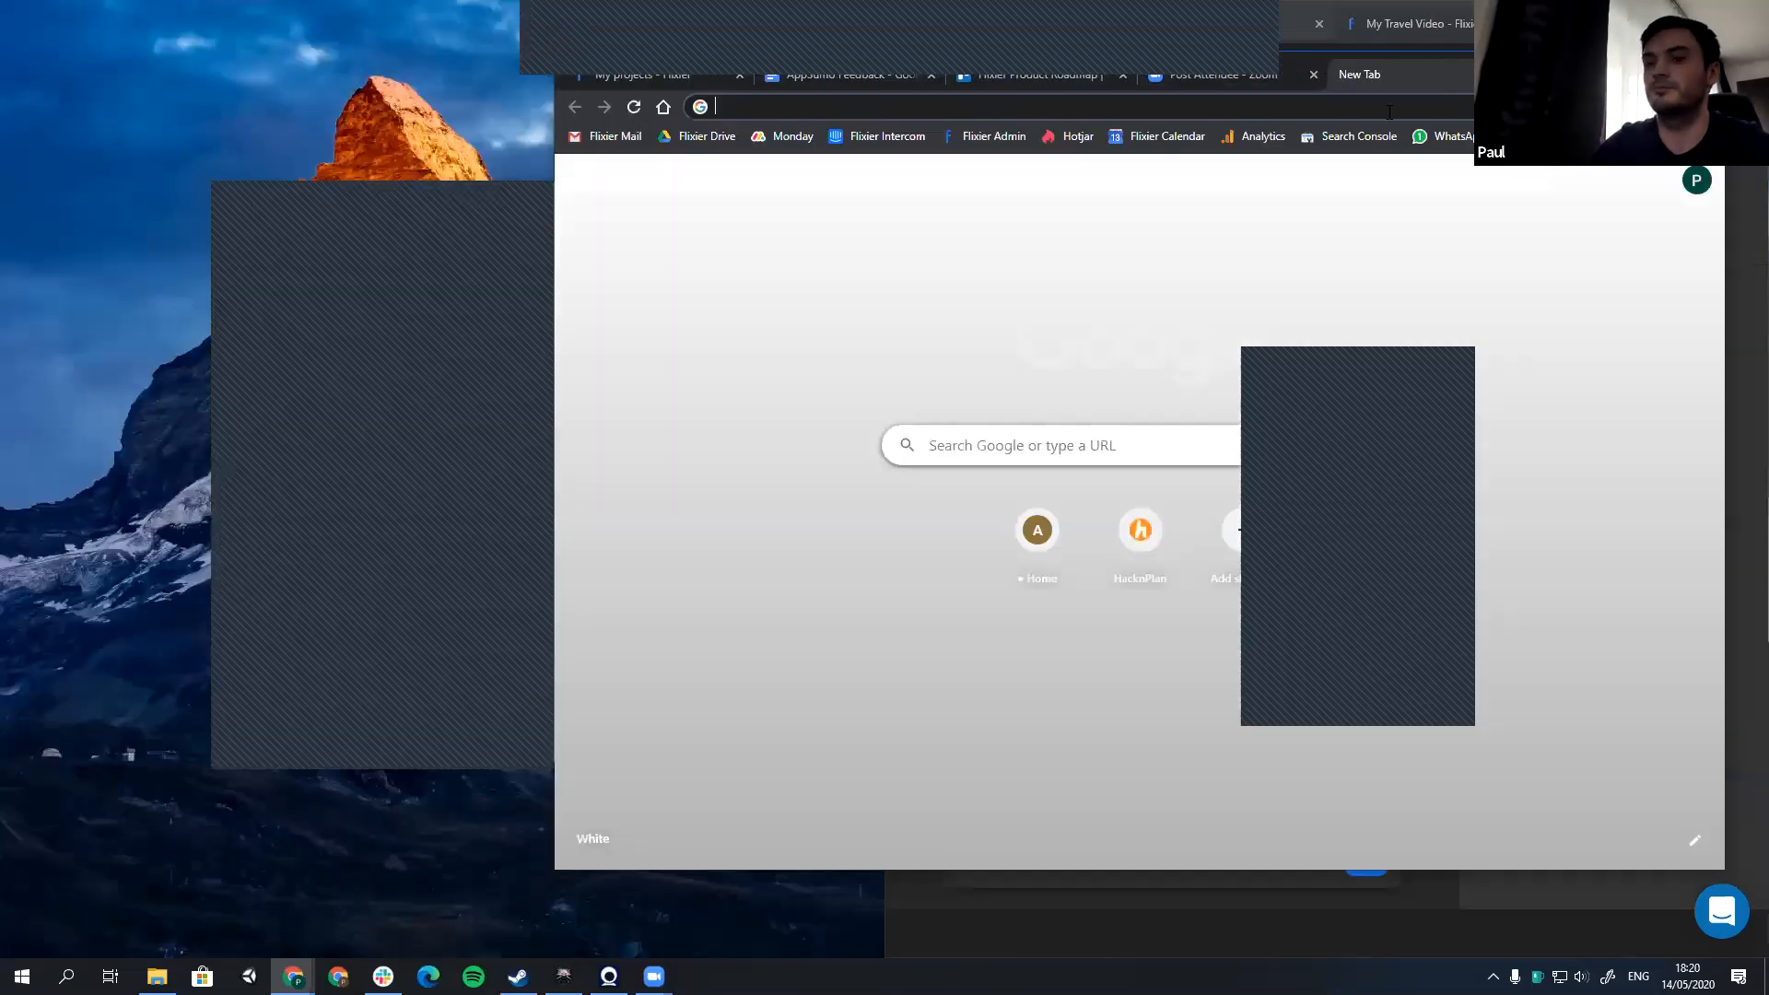
pyautogui.write('engadget.com')
pyautogui.press('Return')
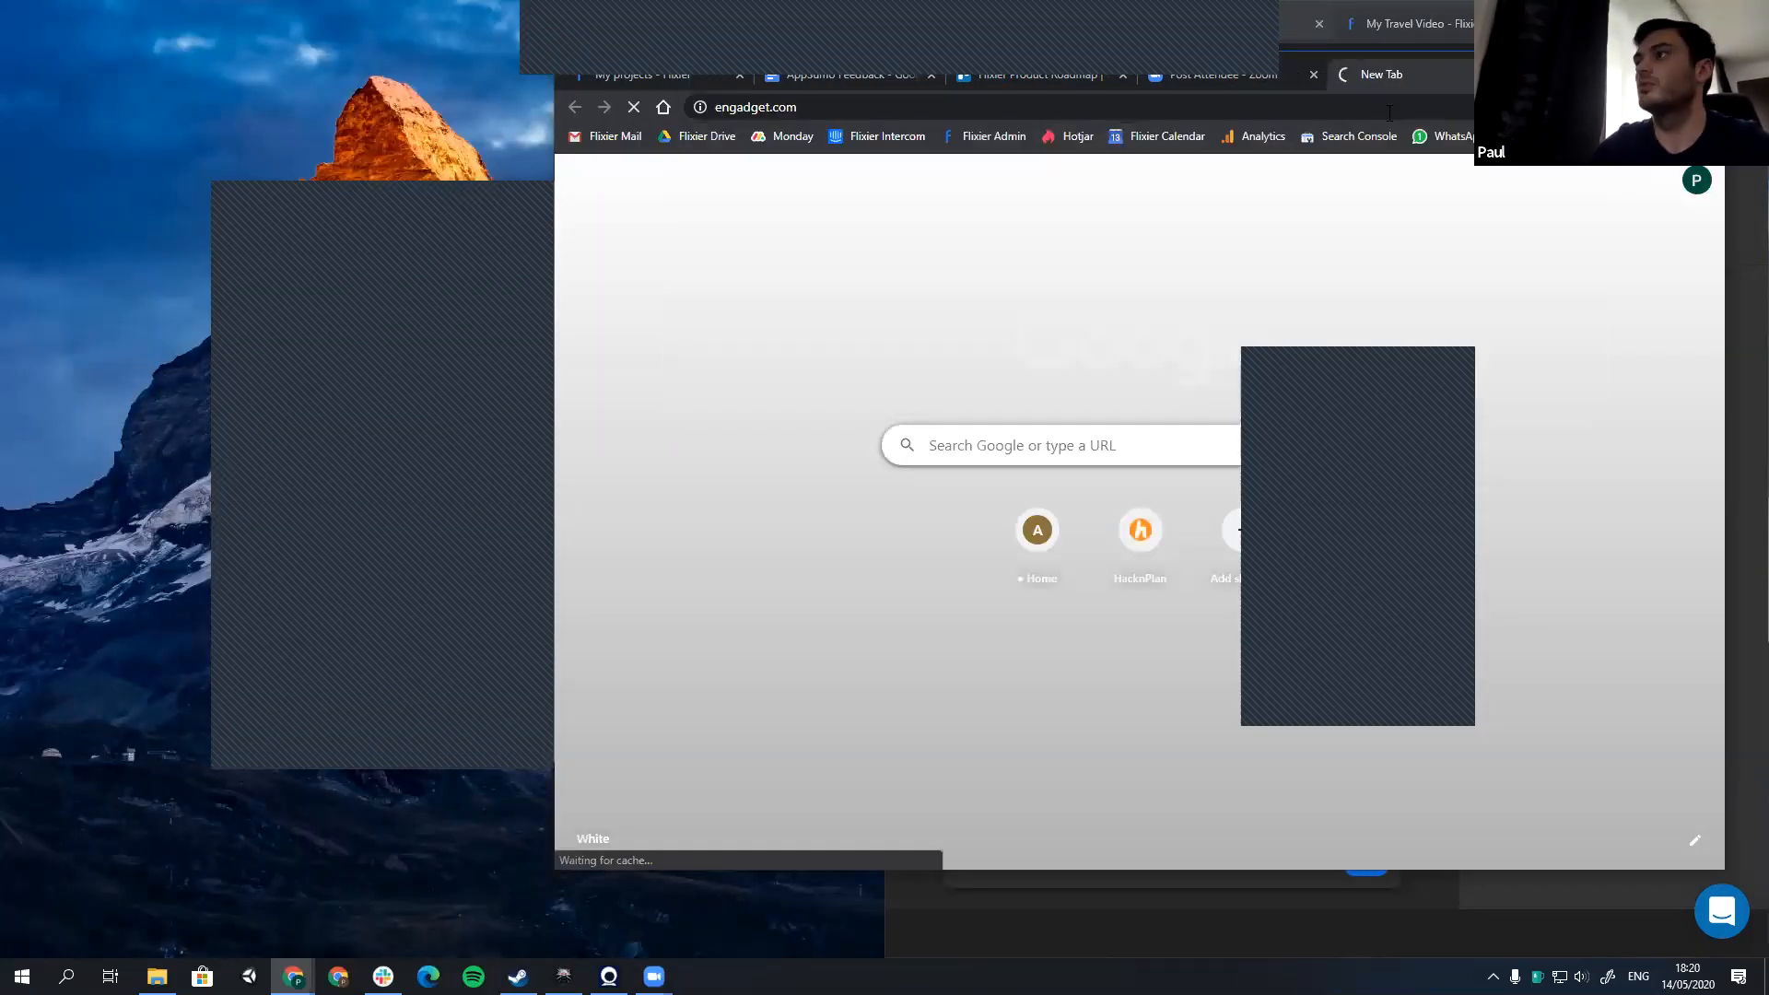
pyautogui.press('super+Up')
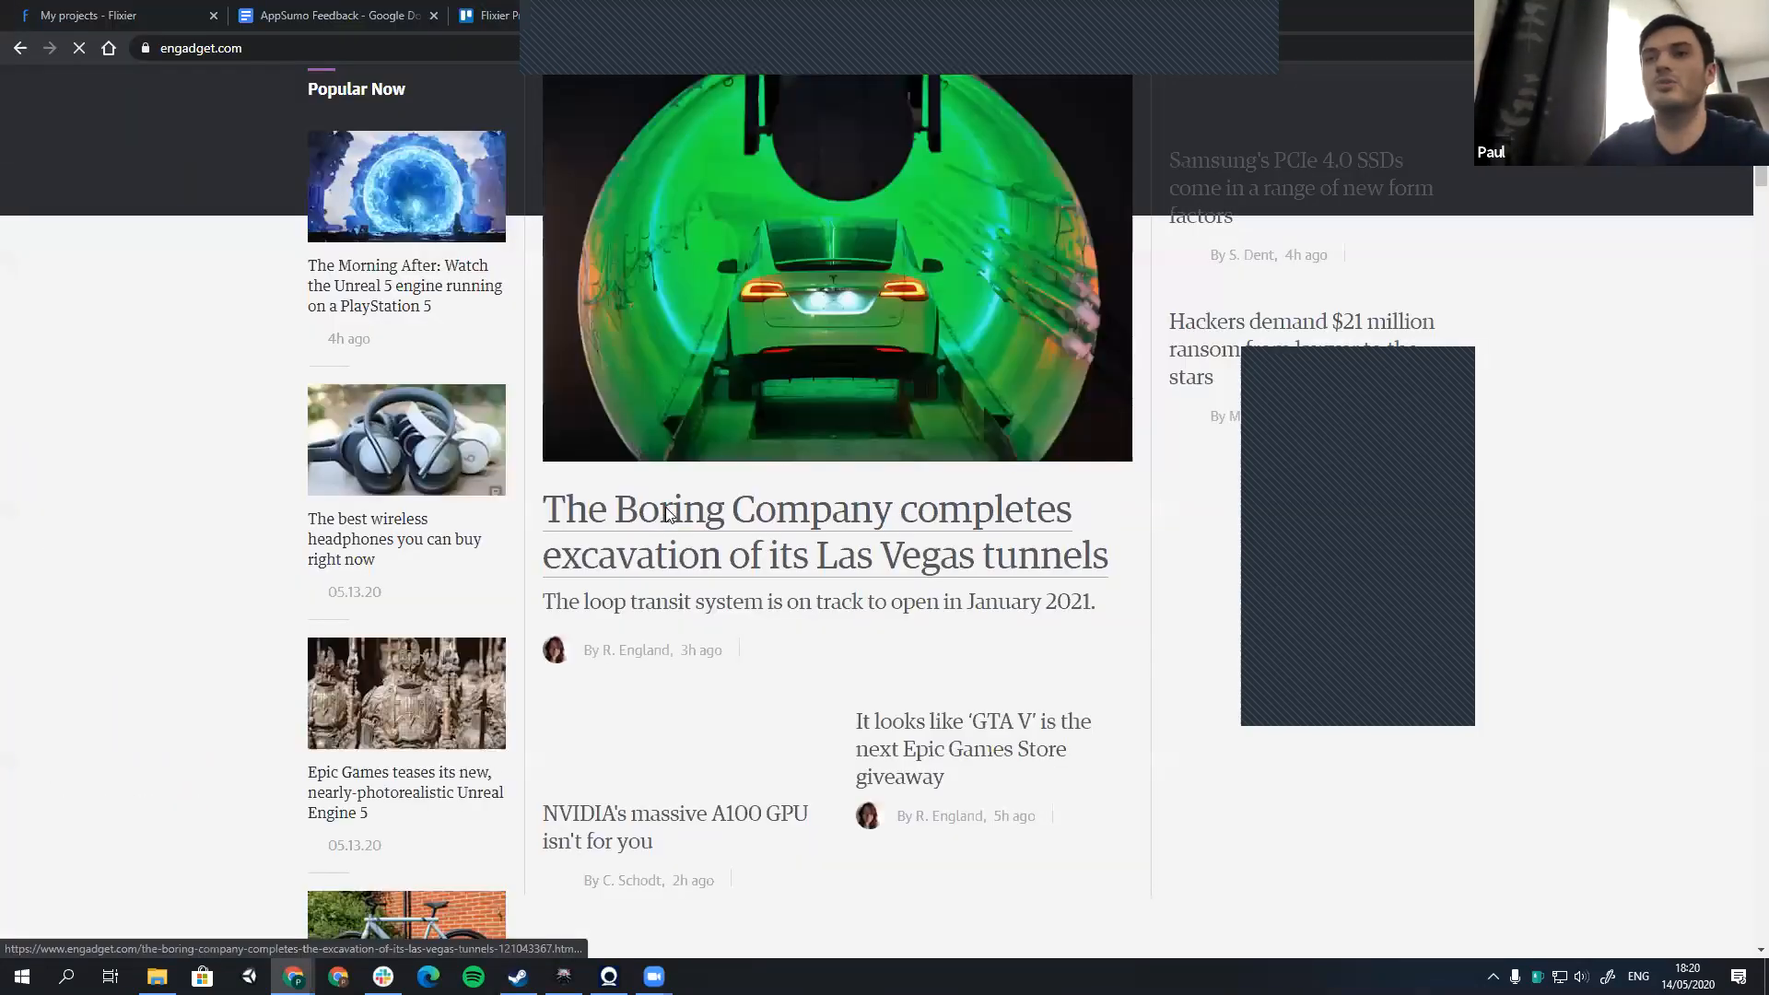
# Step: Return to the Flixier dashboard, reopen the My Travel Video project and delete the first Buck Bunny clip
pyautogui.hotkey('ctrl', 'Tab')
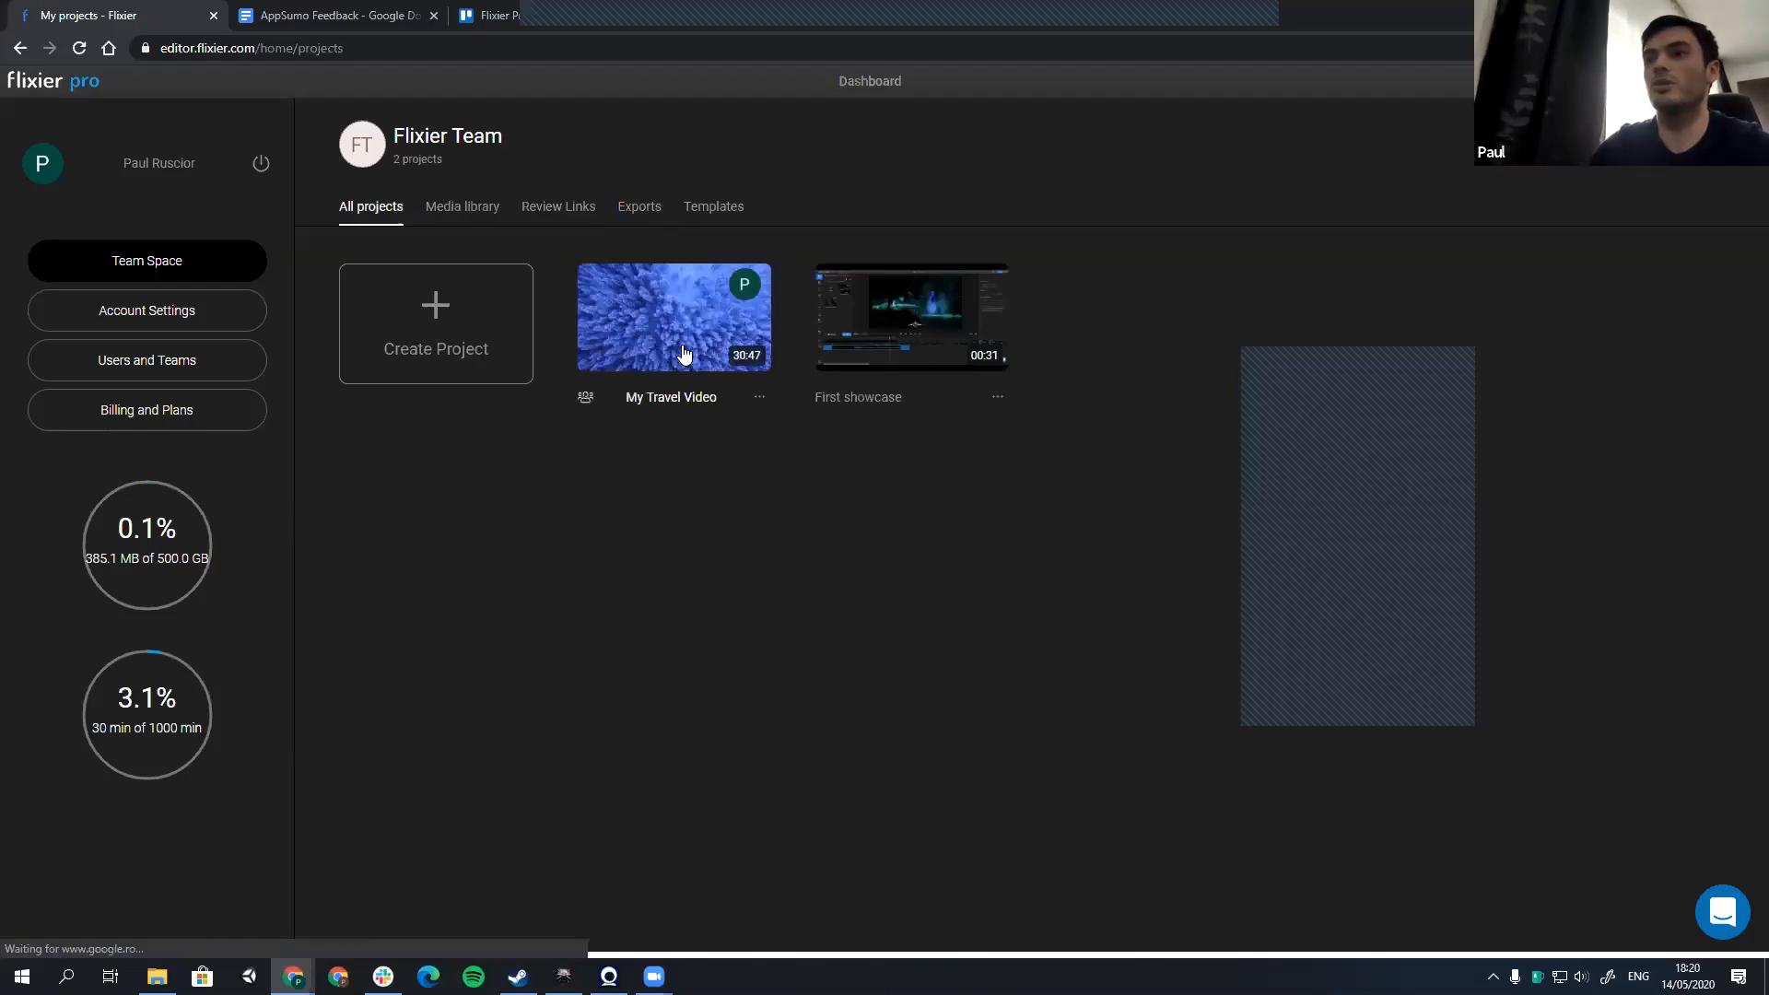
pyautogui.click(683, 354)
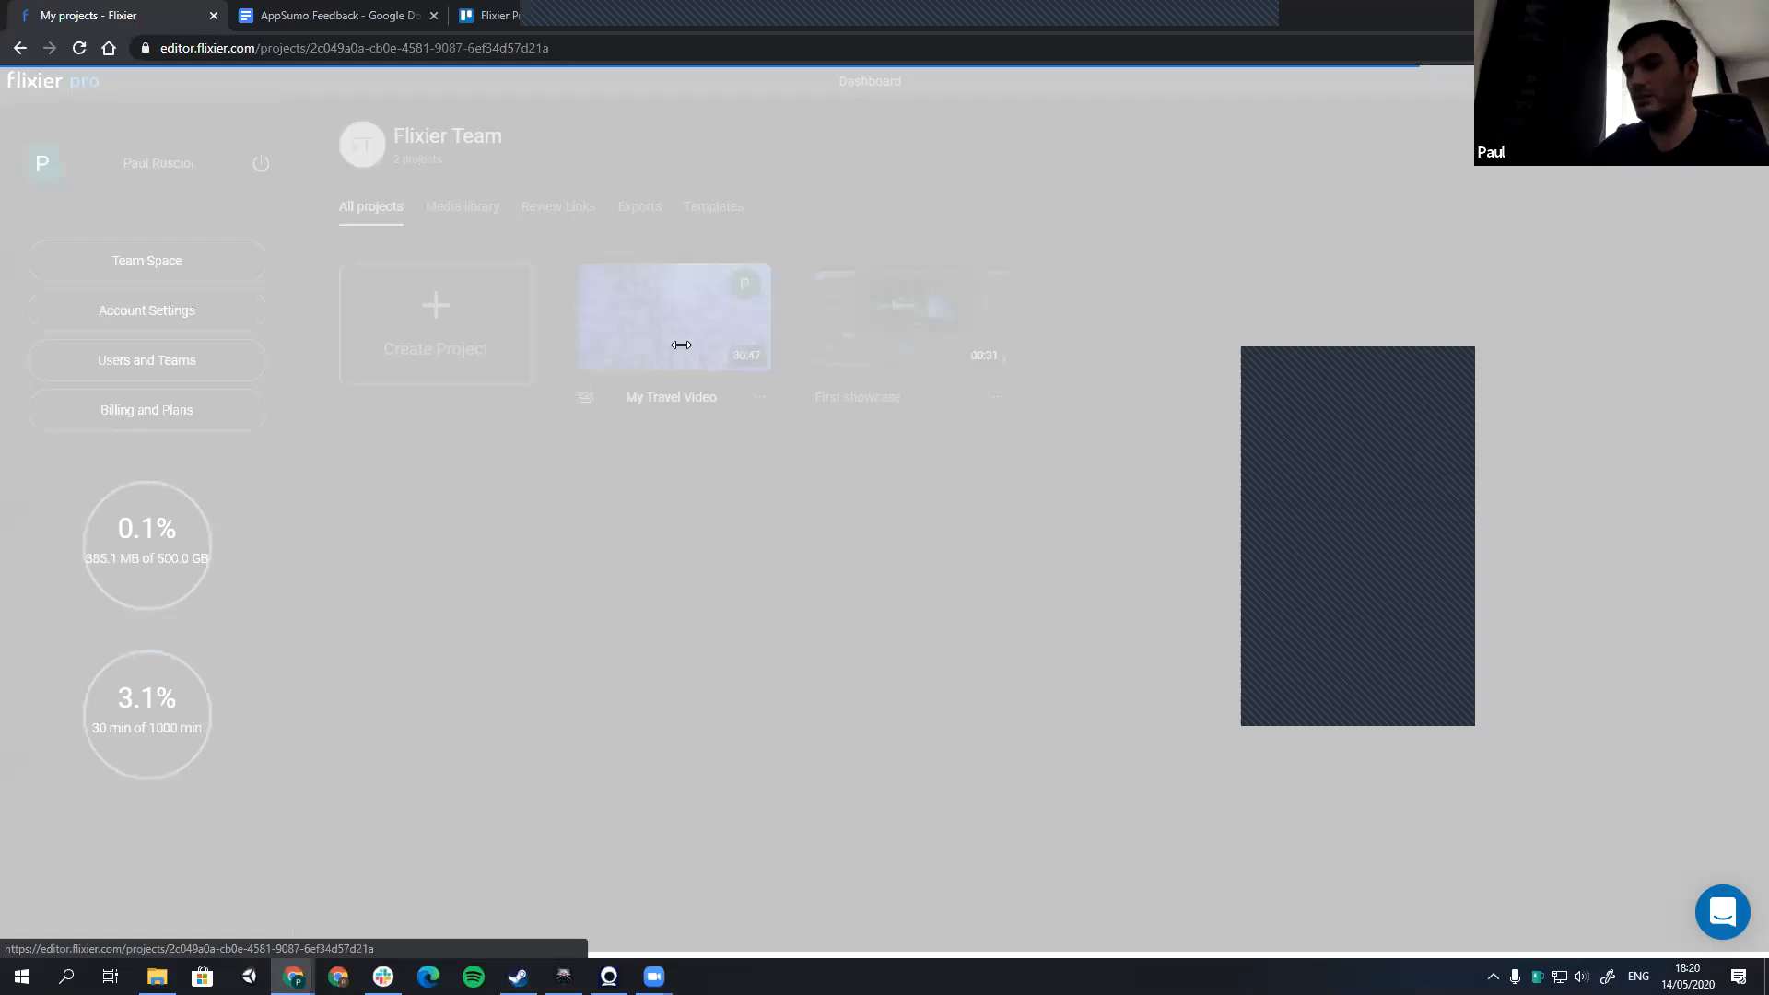
pyautogui.press('Delete')
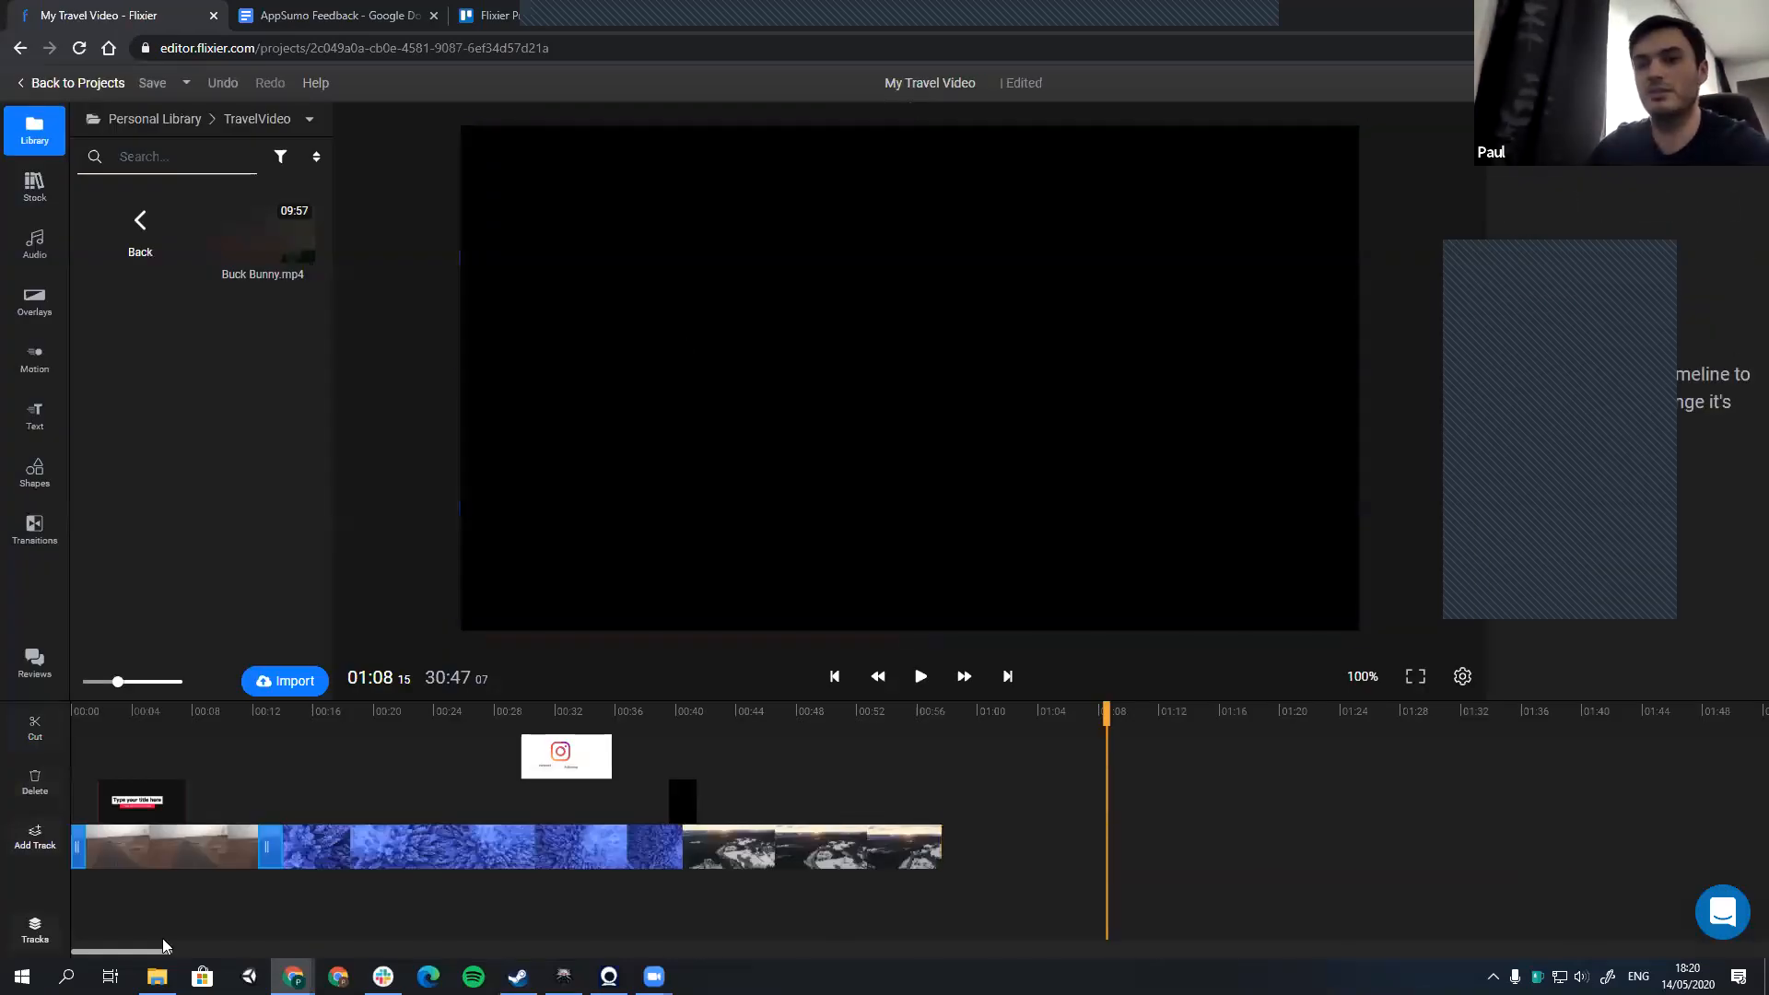
# Step: Delete the two remaining Buck Bunny clips from the timeline and export the shortened My Travel Video
pyautogui.scroll(-1, 480, 888)
pyautogui.middleClick(480, 888)
pyautogui.scroll(-10, 480, 888)
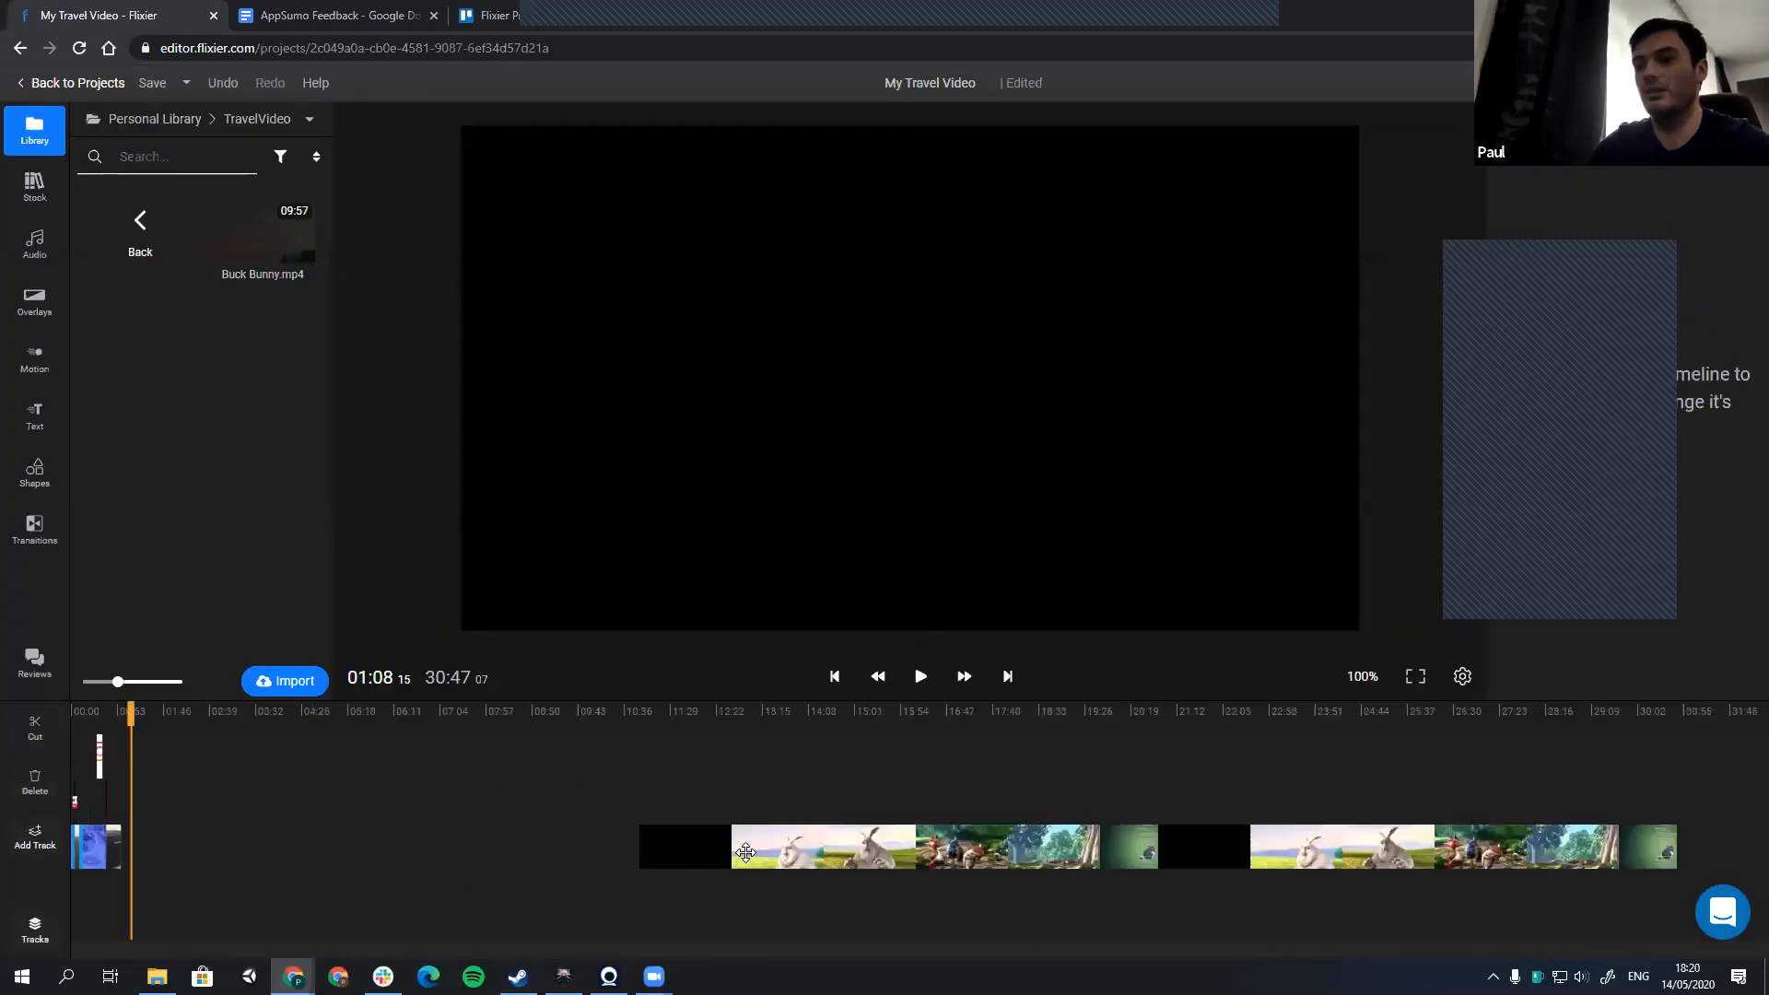
pyautogui.click(746, 864)
pyautogui.press('Delete')
pyautogui.click(1209, 856)
pyautogui.press('Delete')
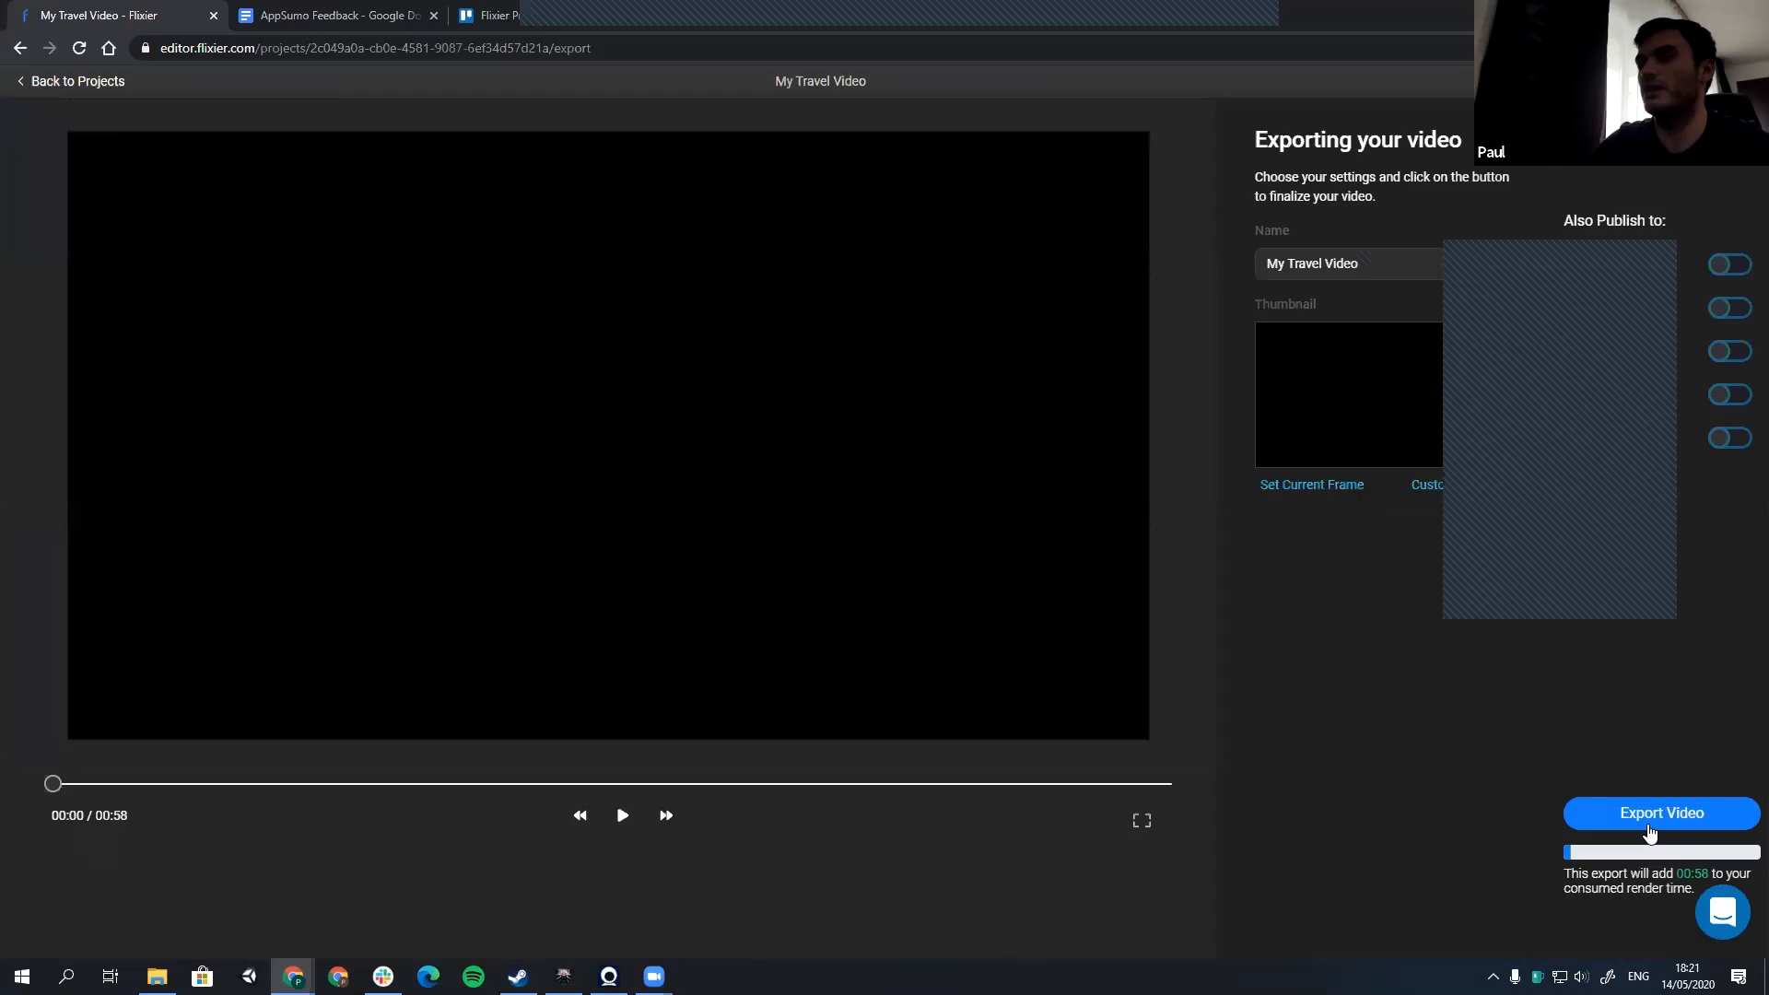
pyautogui.click(1647, 825)
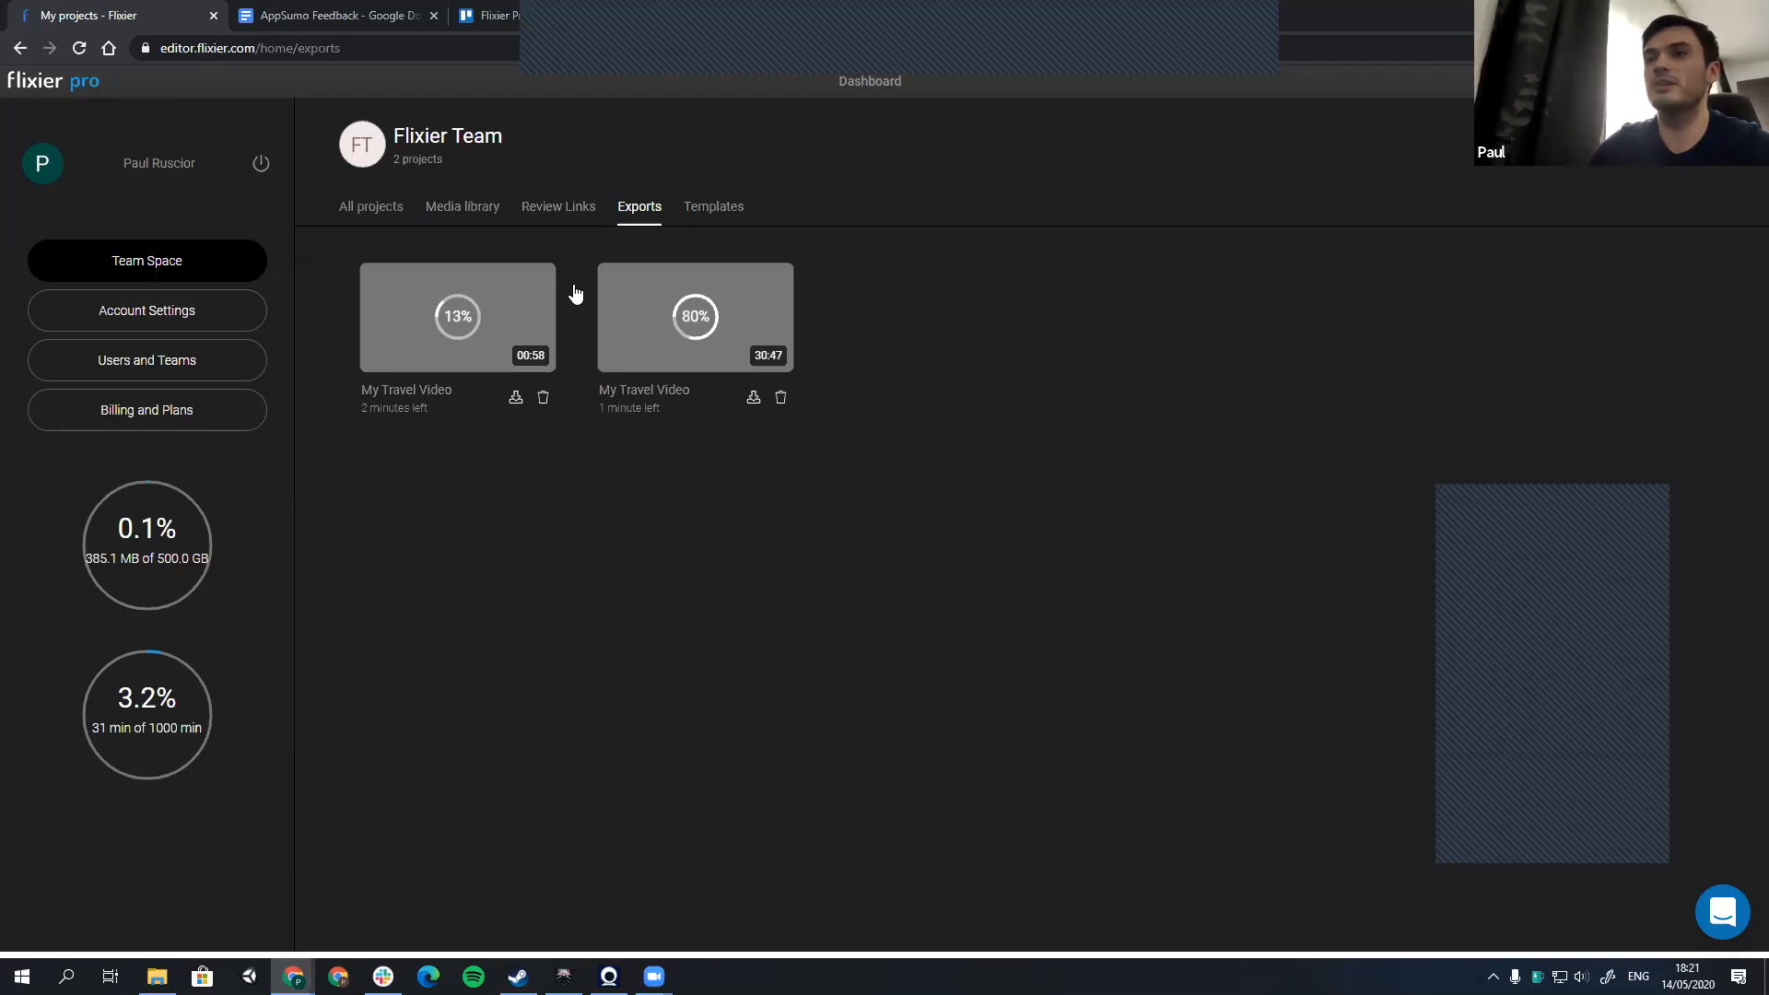
# Step: Show the team's review links and inspect the available options for the My Travel Video link
pyautogui.click(562, 208)
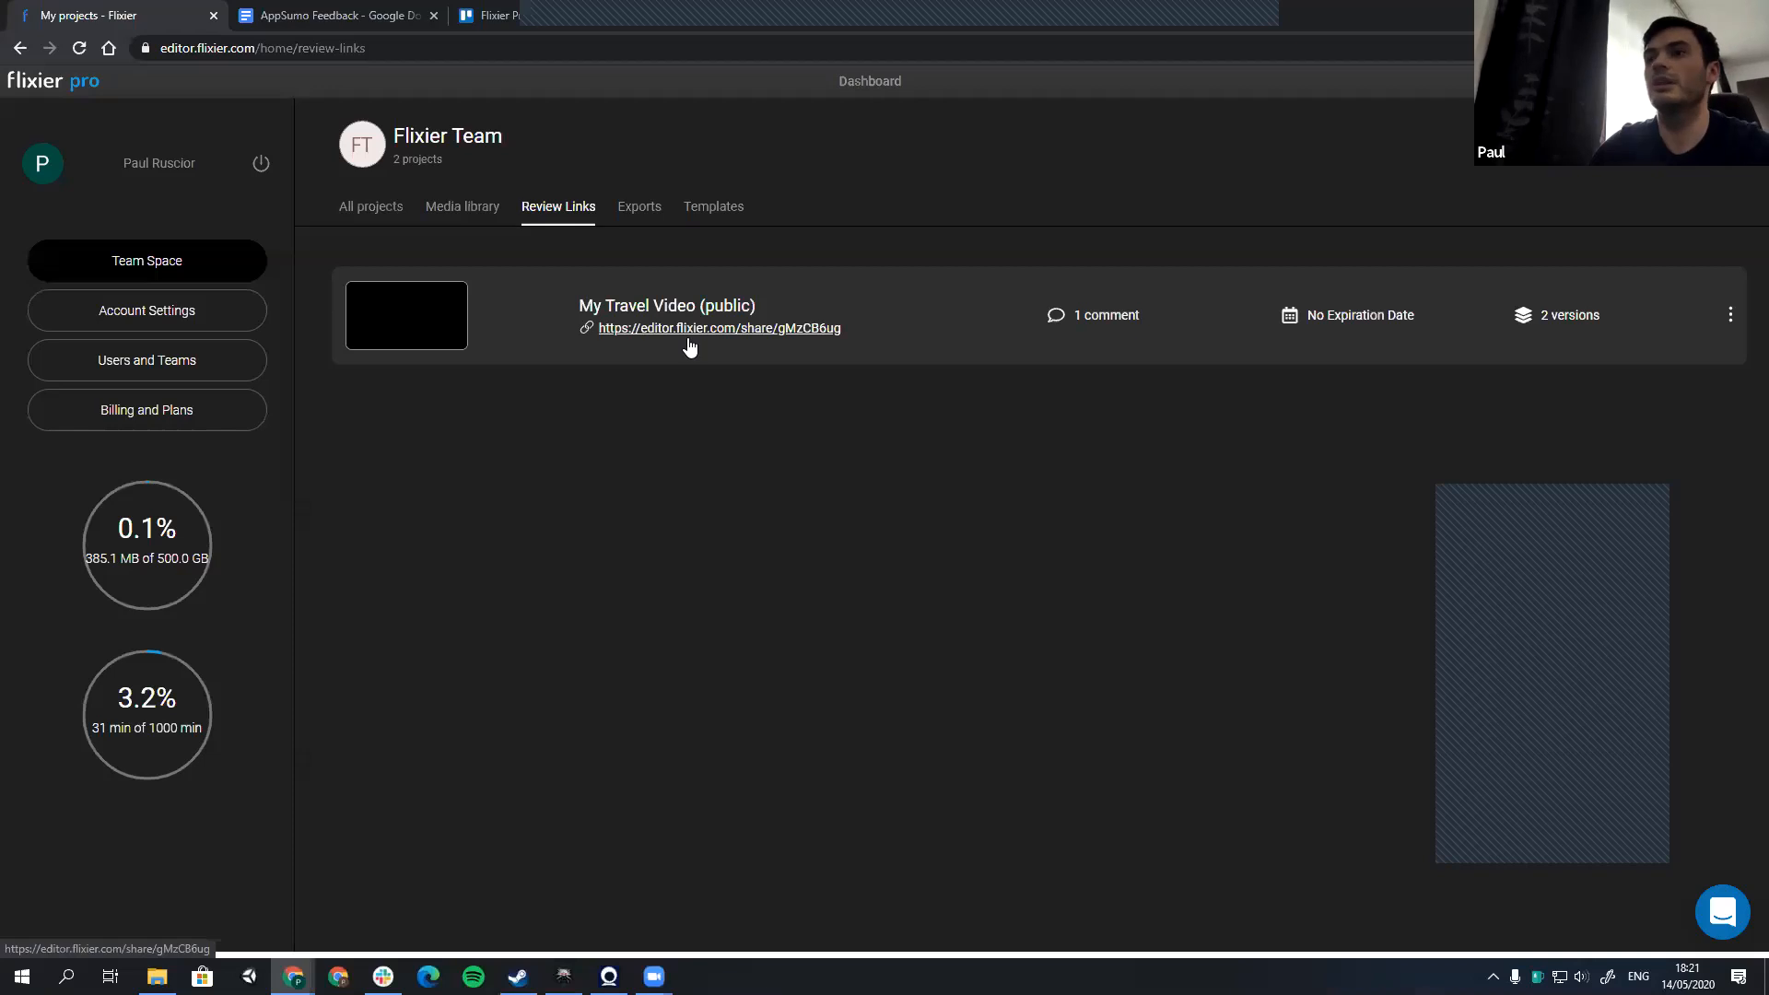
pyautogui.click(1730, 314)
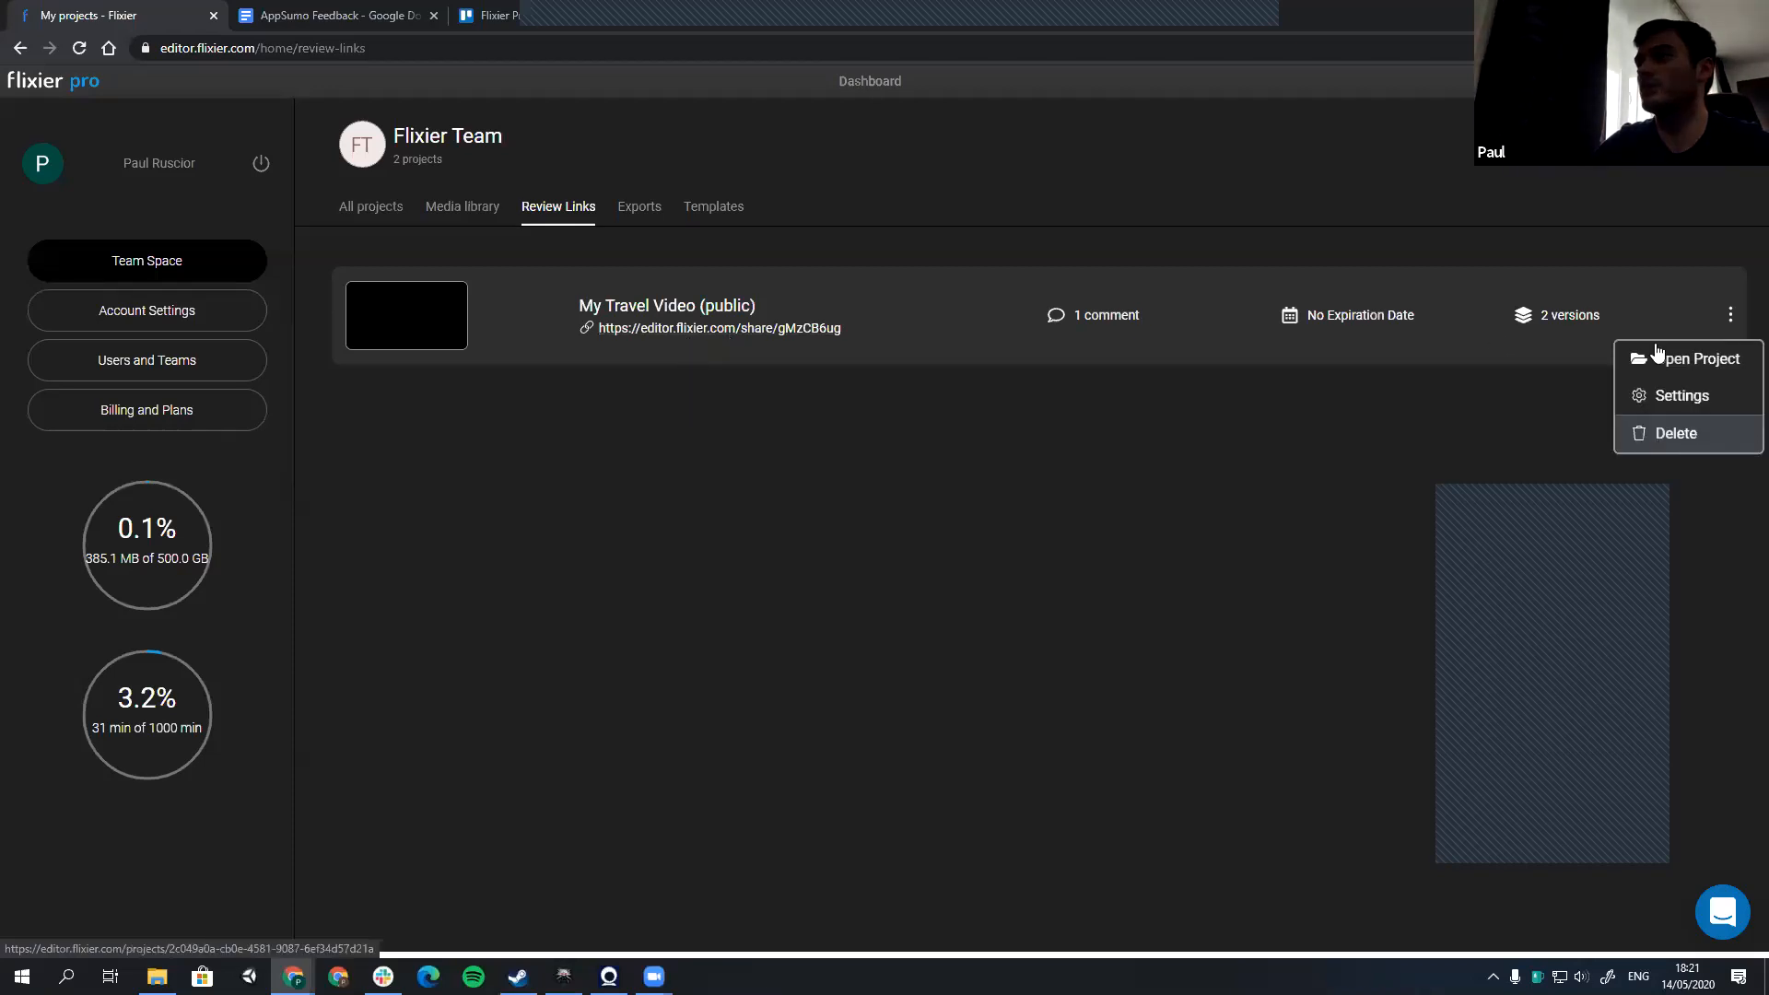
pyautogui.click(1730, 317)
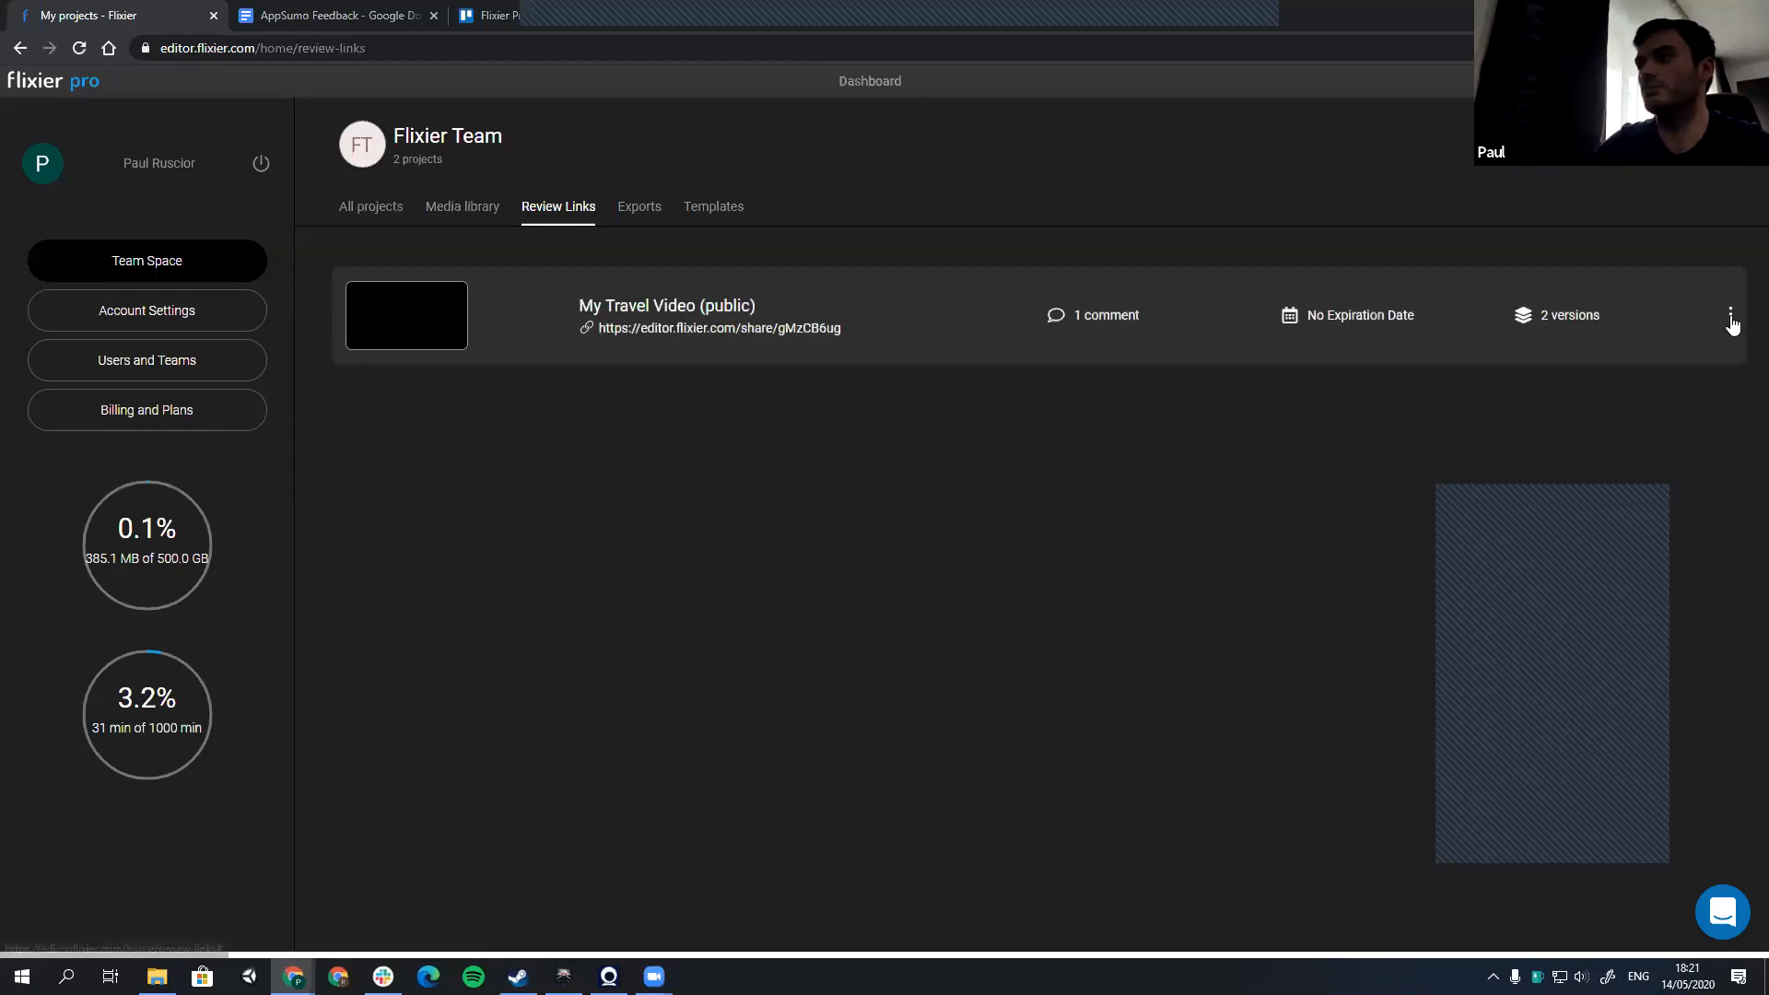
pyautogui.click(1730, 318)
pyautogui.click(610, 441)
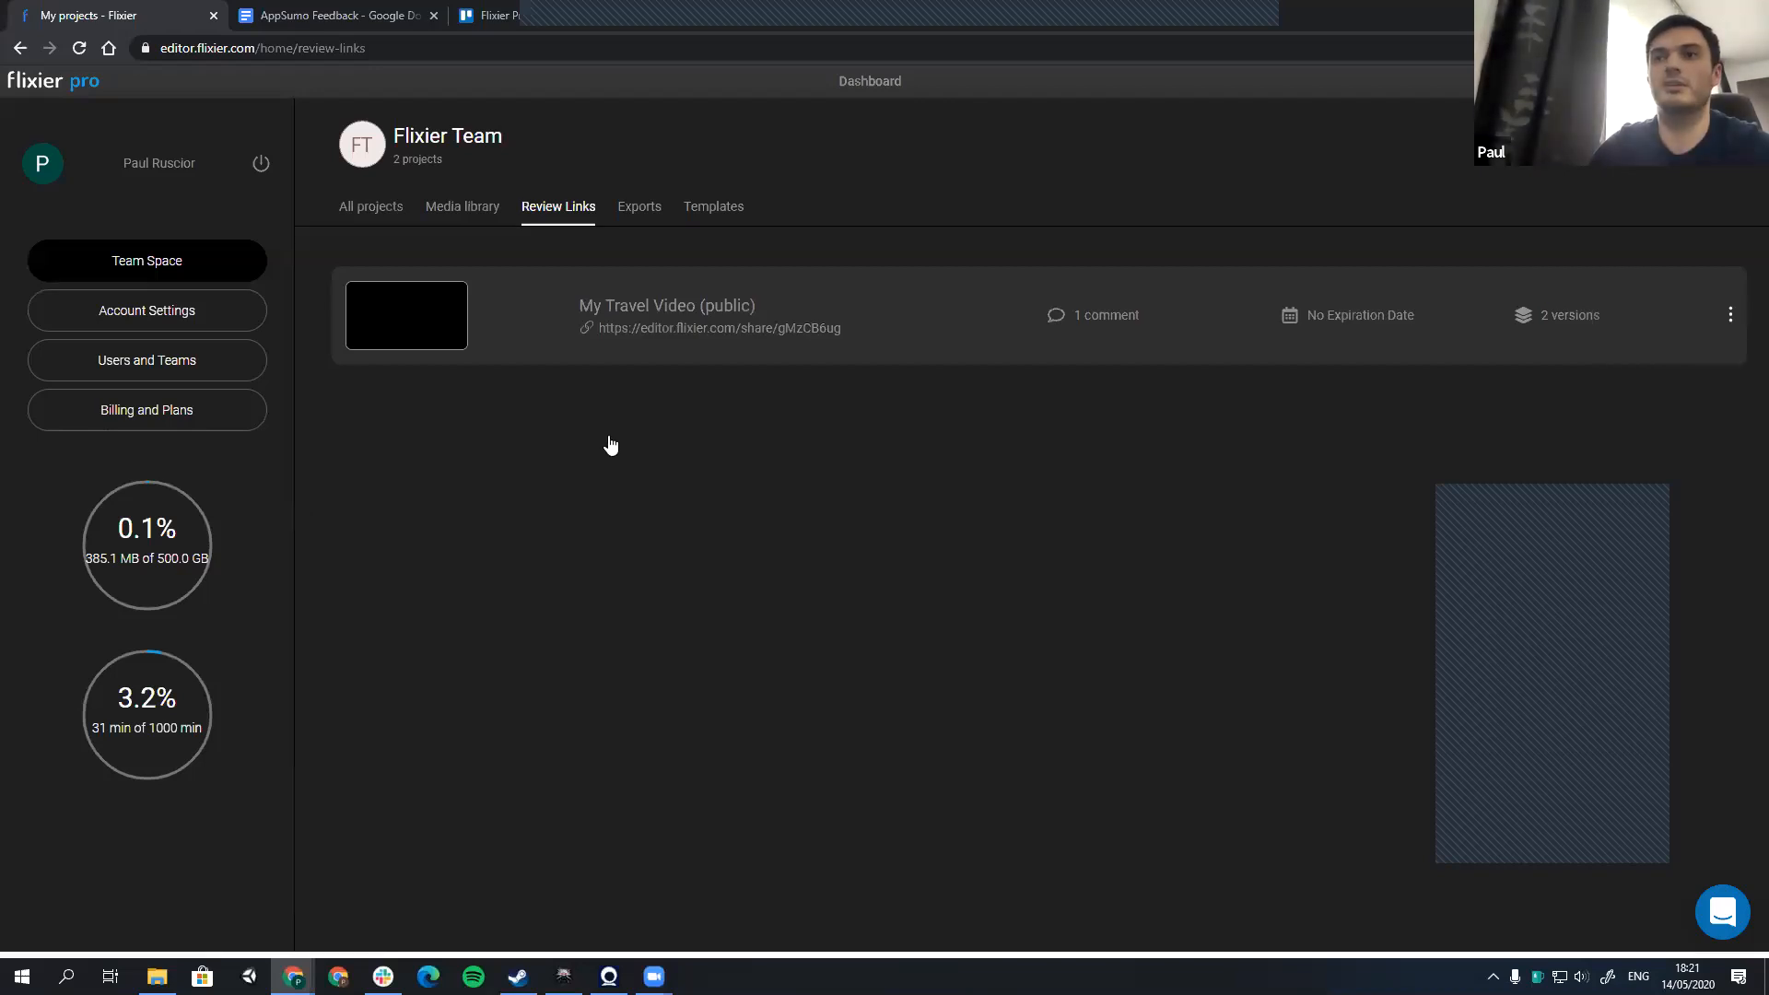
# Step: Open the team's media library, view the Team Library and return to the Personal Library
pyautogui.click(462, 208)
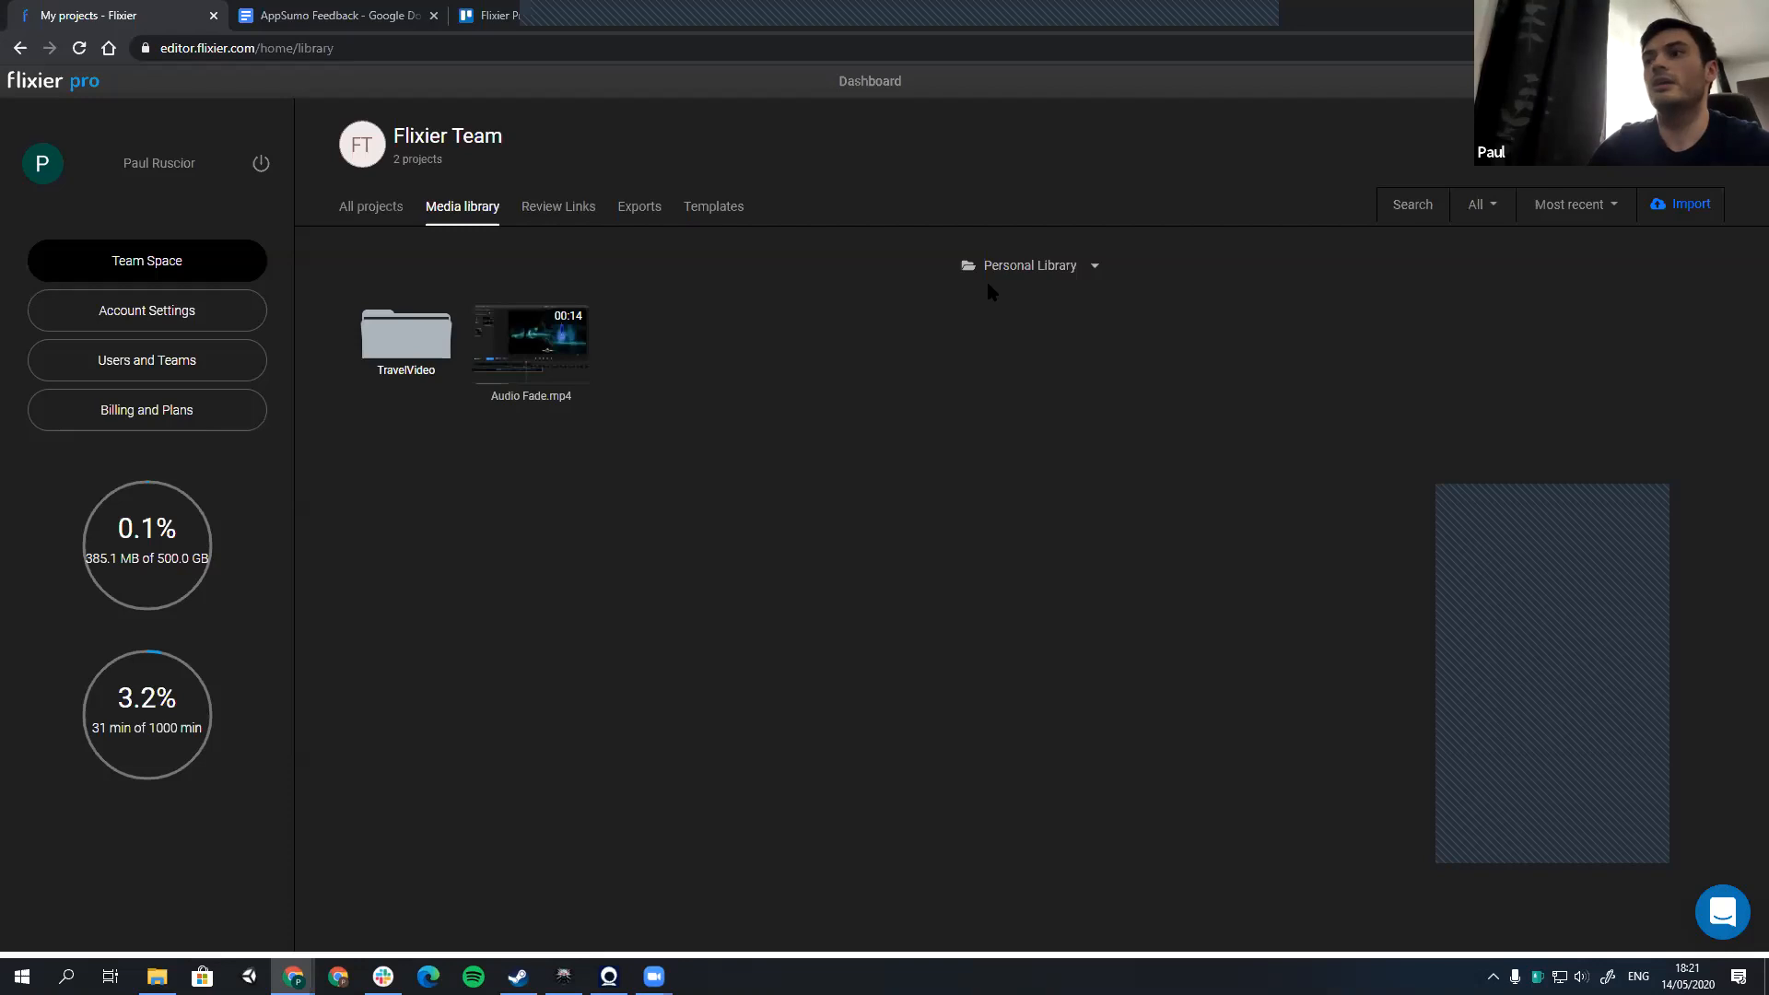
pyautogui.click(1083, 269)
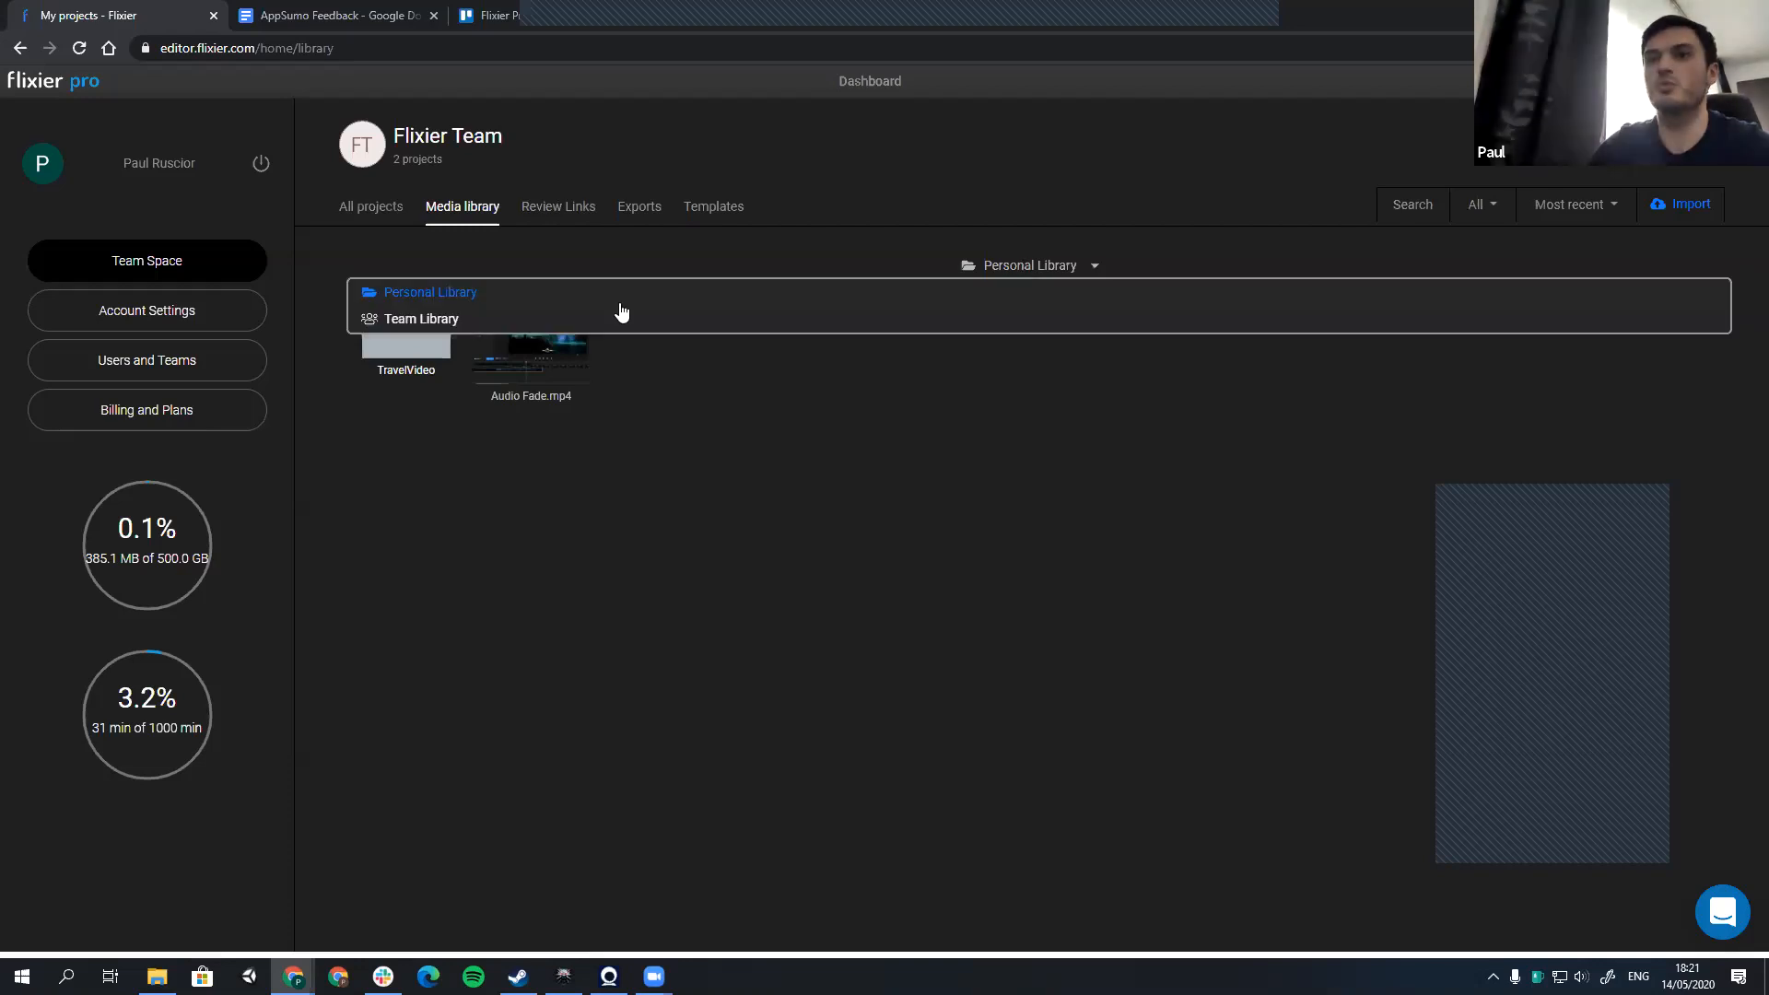
pyautogui.click(402, 319)
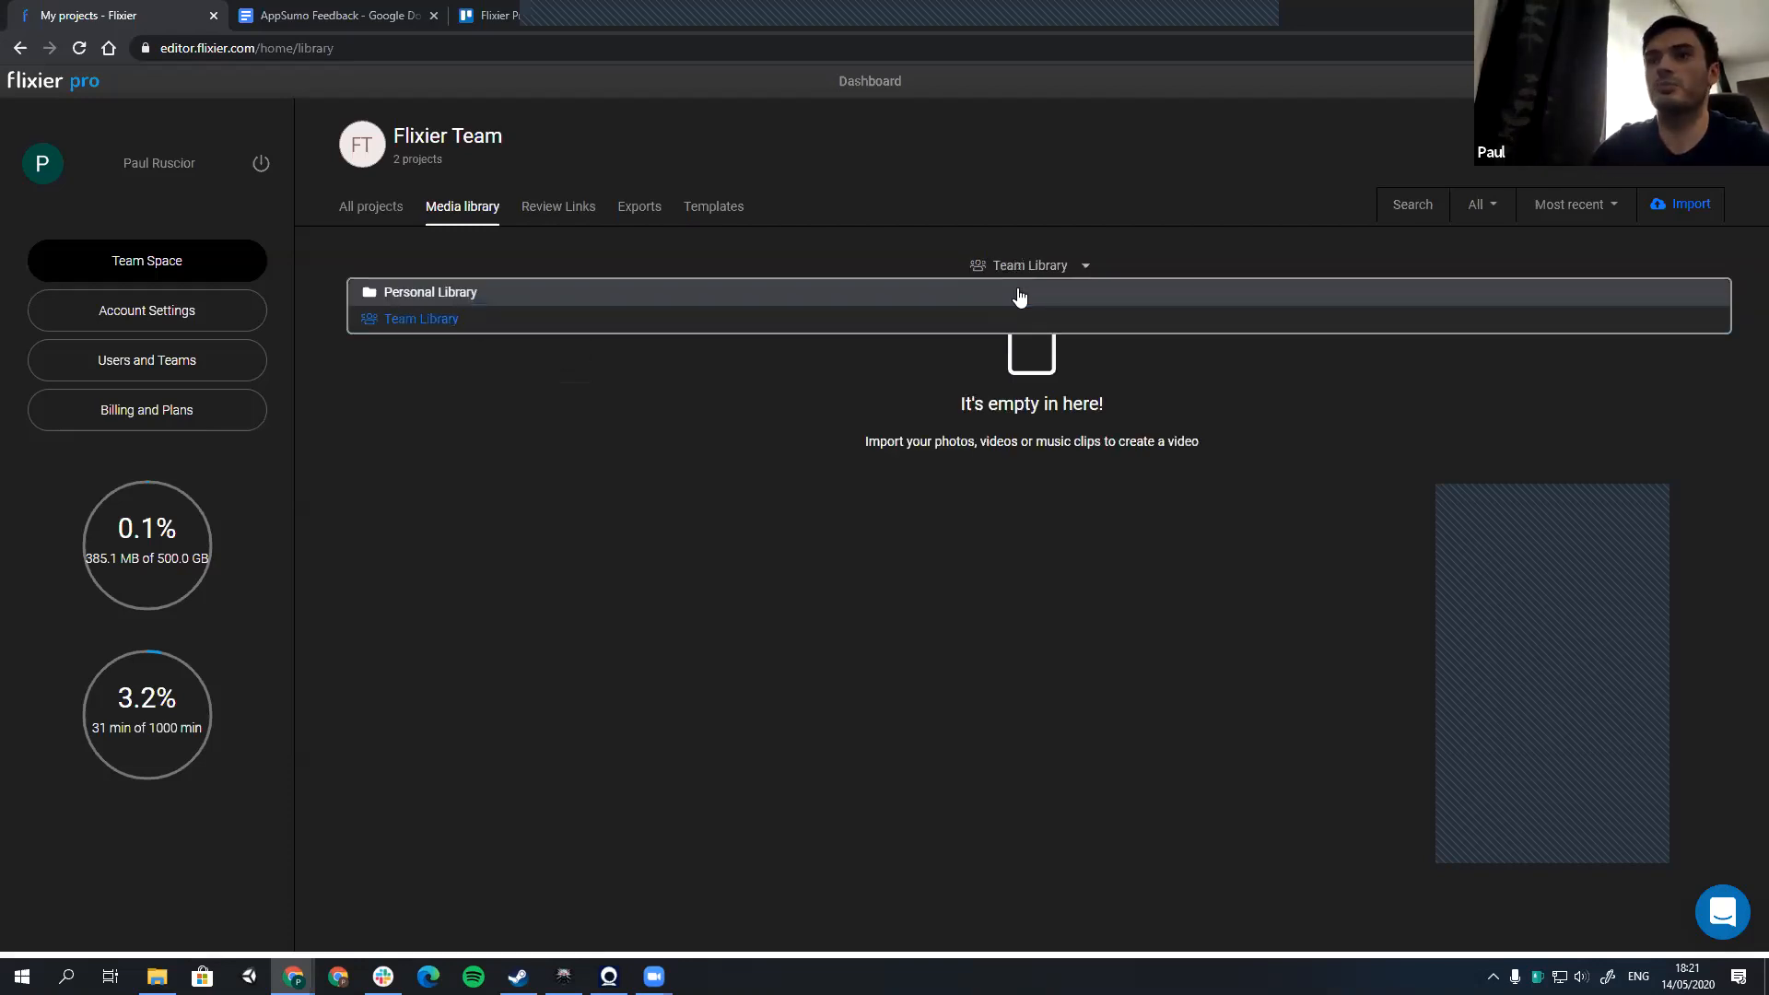
pyautogui.click(763, 291)
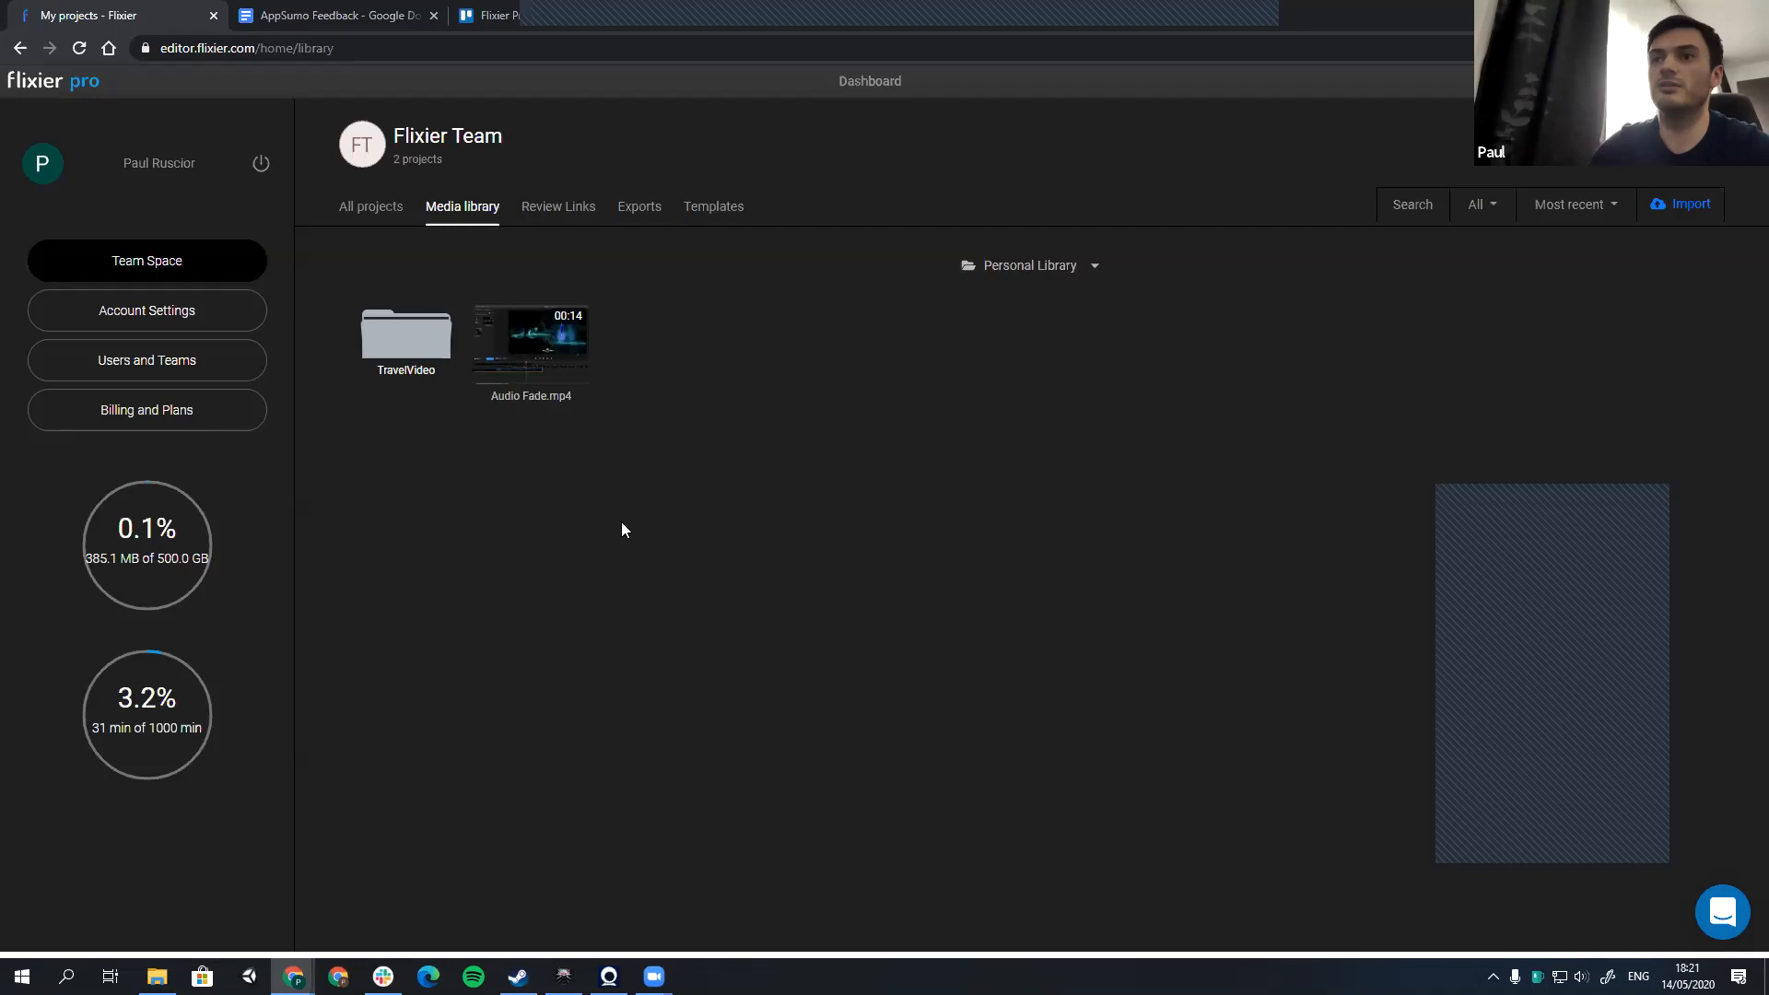
# Step: Share Audio Fade.mp4 from the Personal Library with the team and show it in the Team Library
pyautogui.rightClick(541, 365)
pyautogui.click(625, 432)
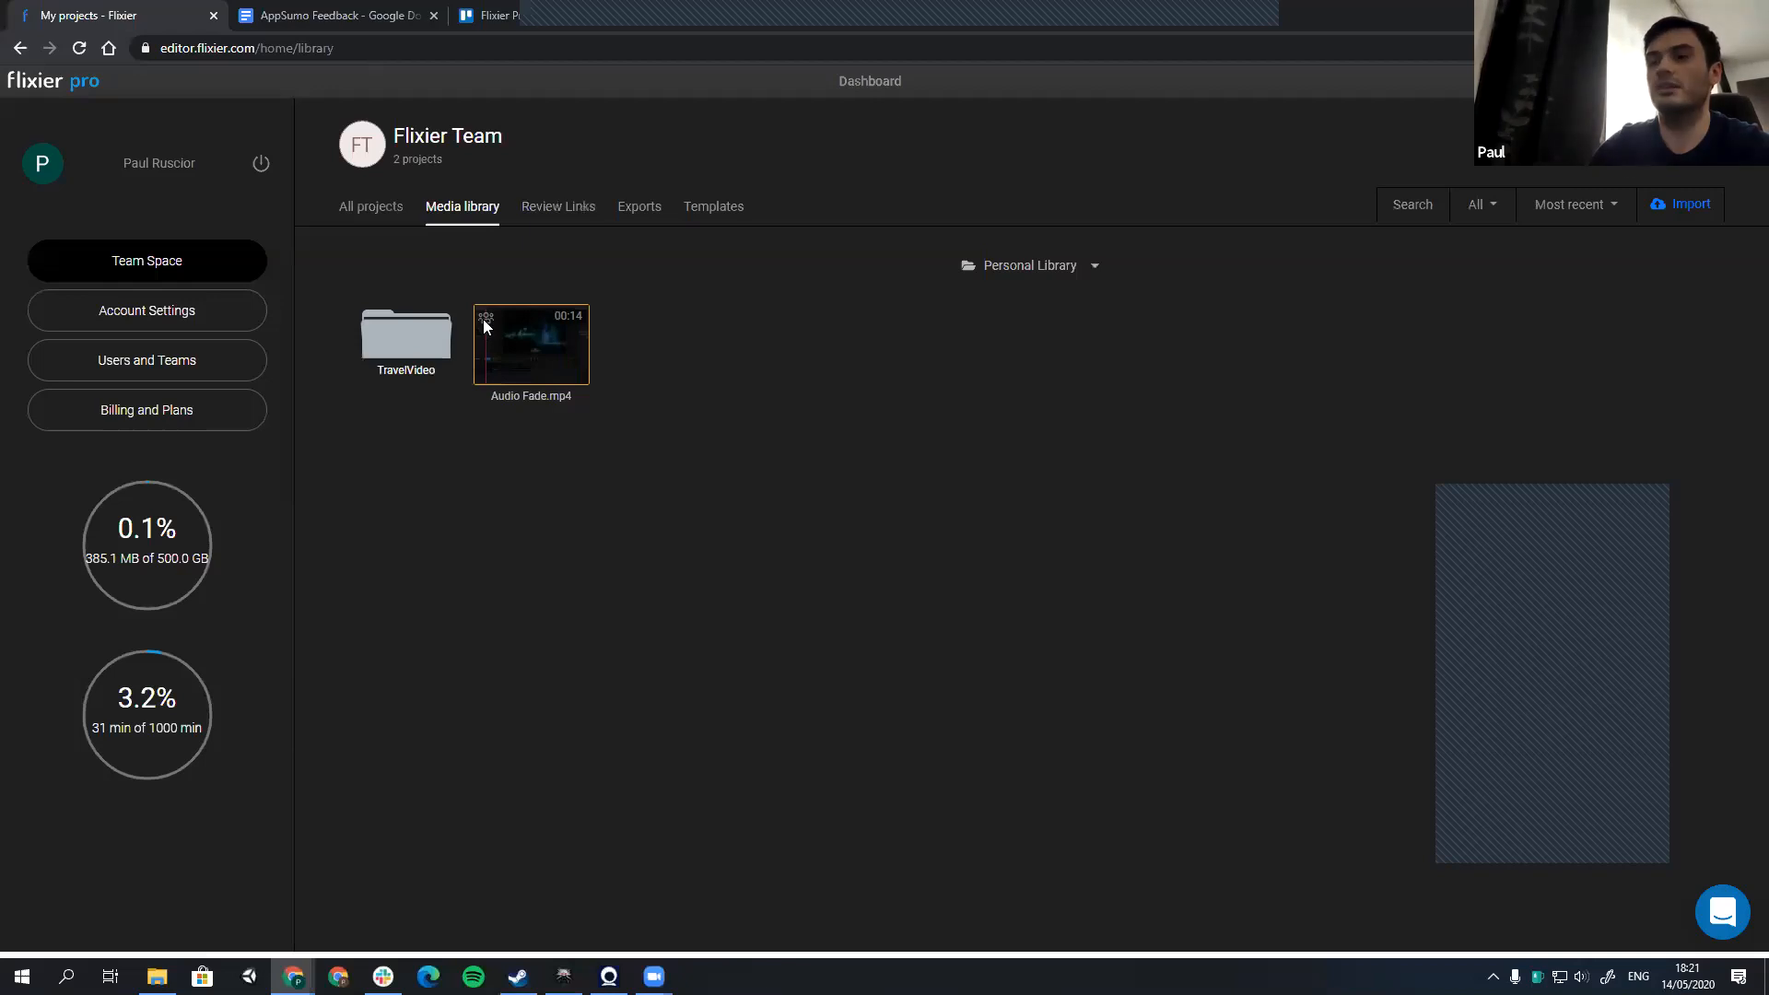
pyautogui.click(1056, 274)
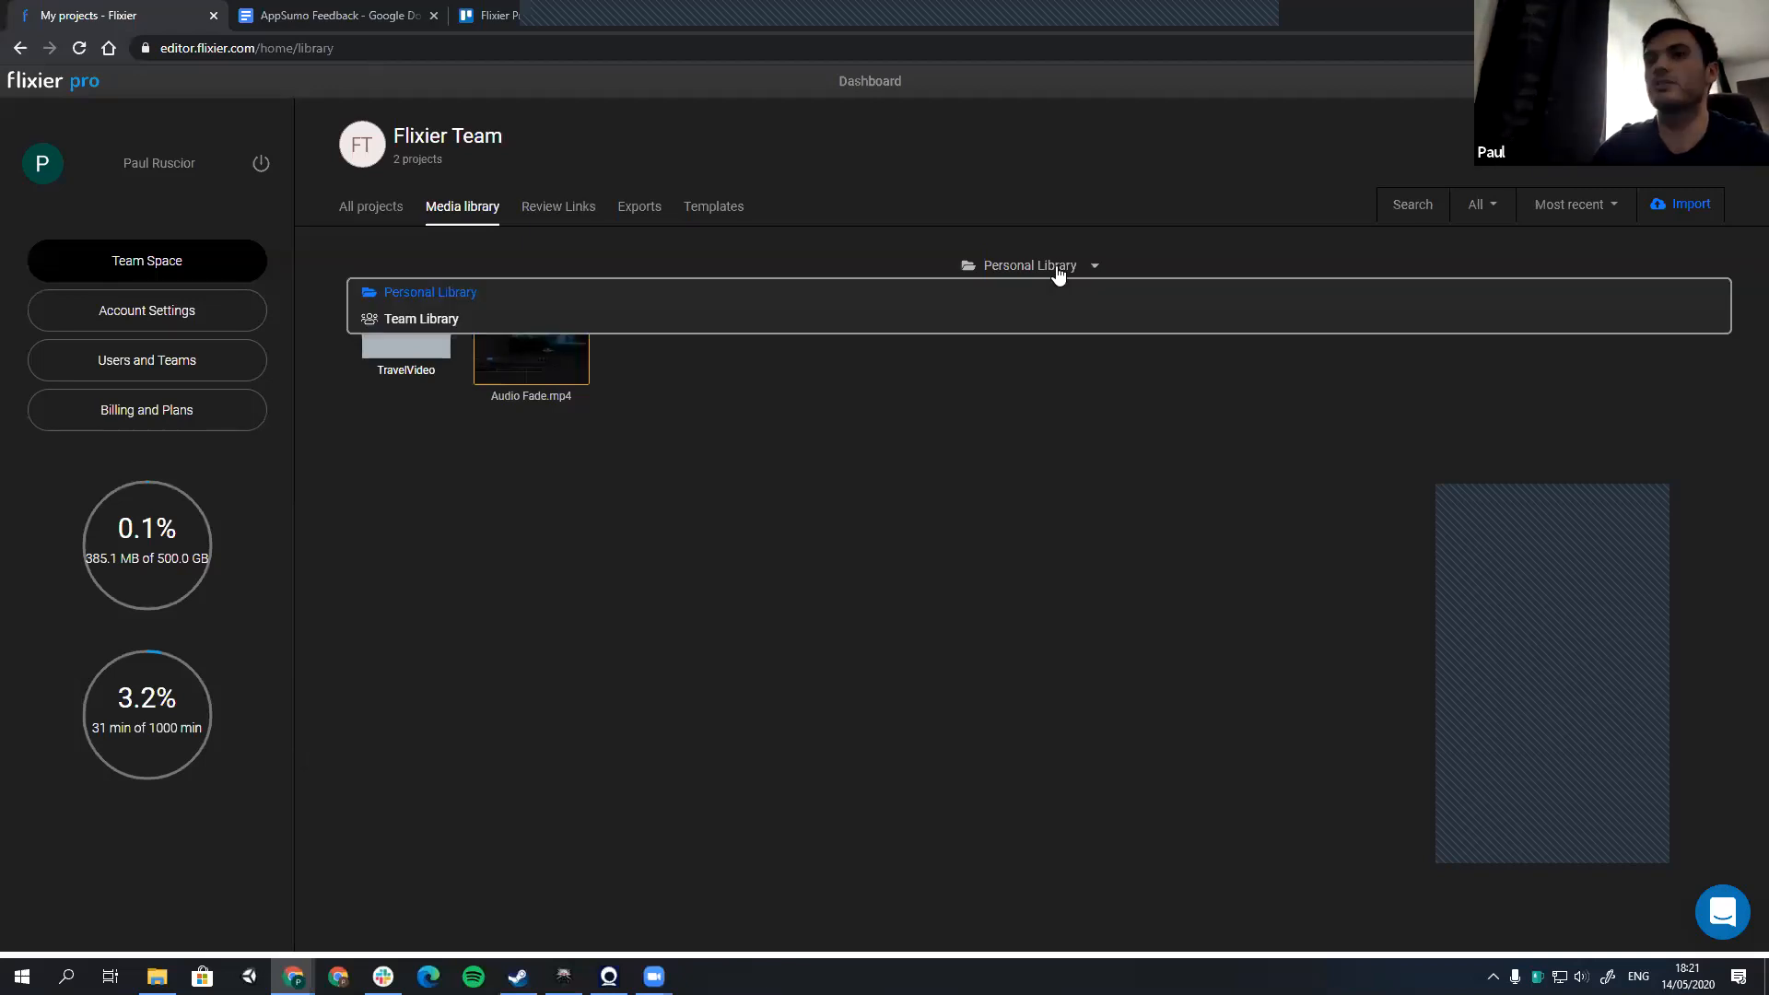
pyautogui.click(419, 318)
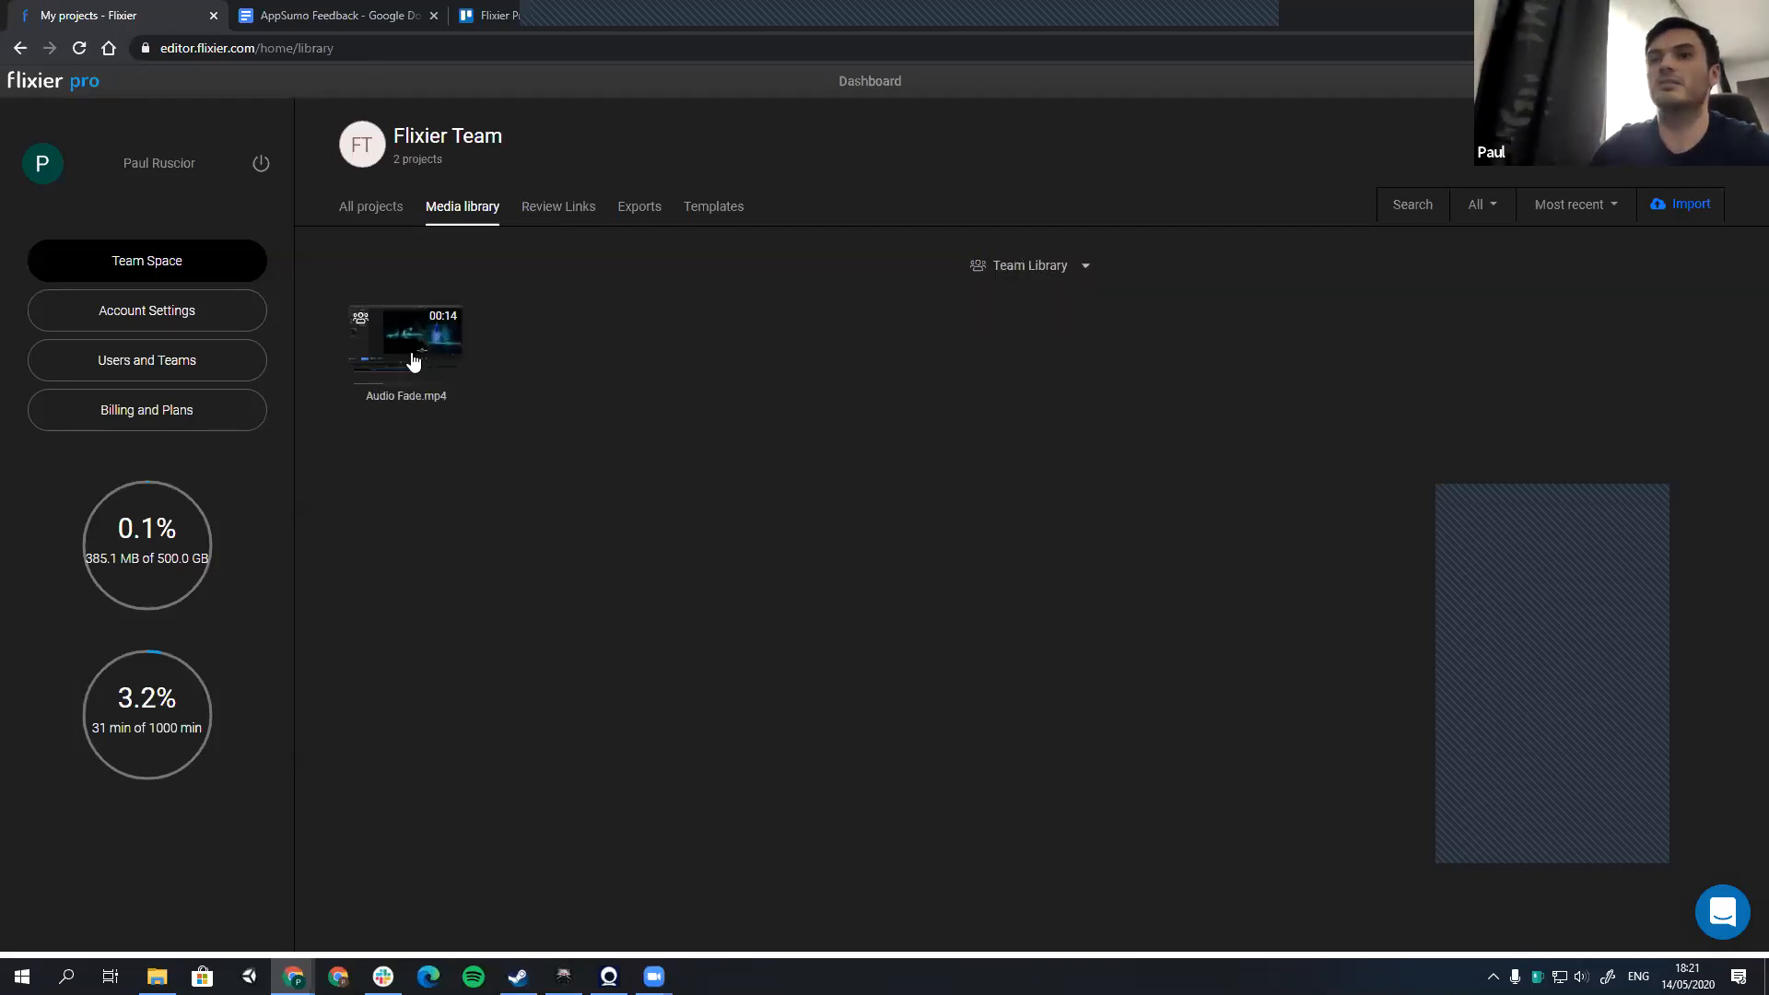
# Step: Stop sharing Audio Fade.mp4 from the Personal Library, check the Team Library and return to the Personal Library
pyautogui.click(1032, 268)
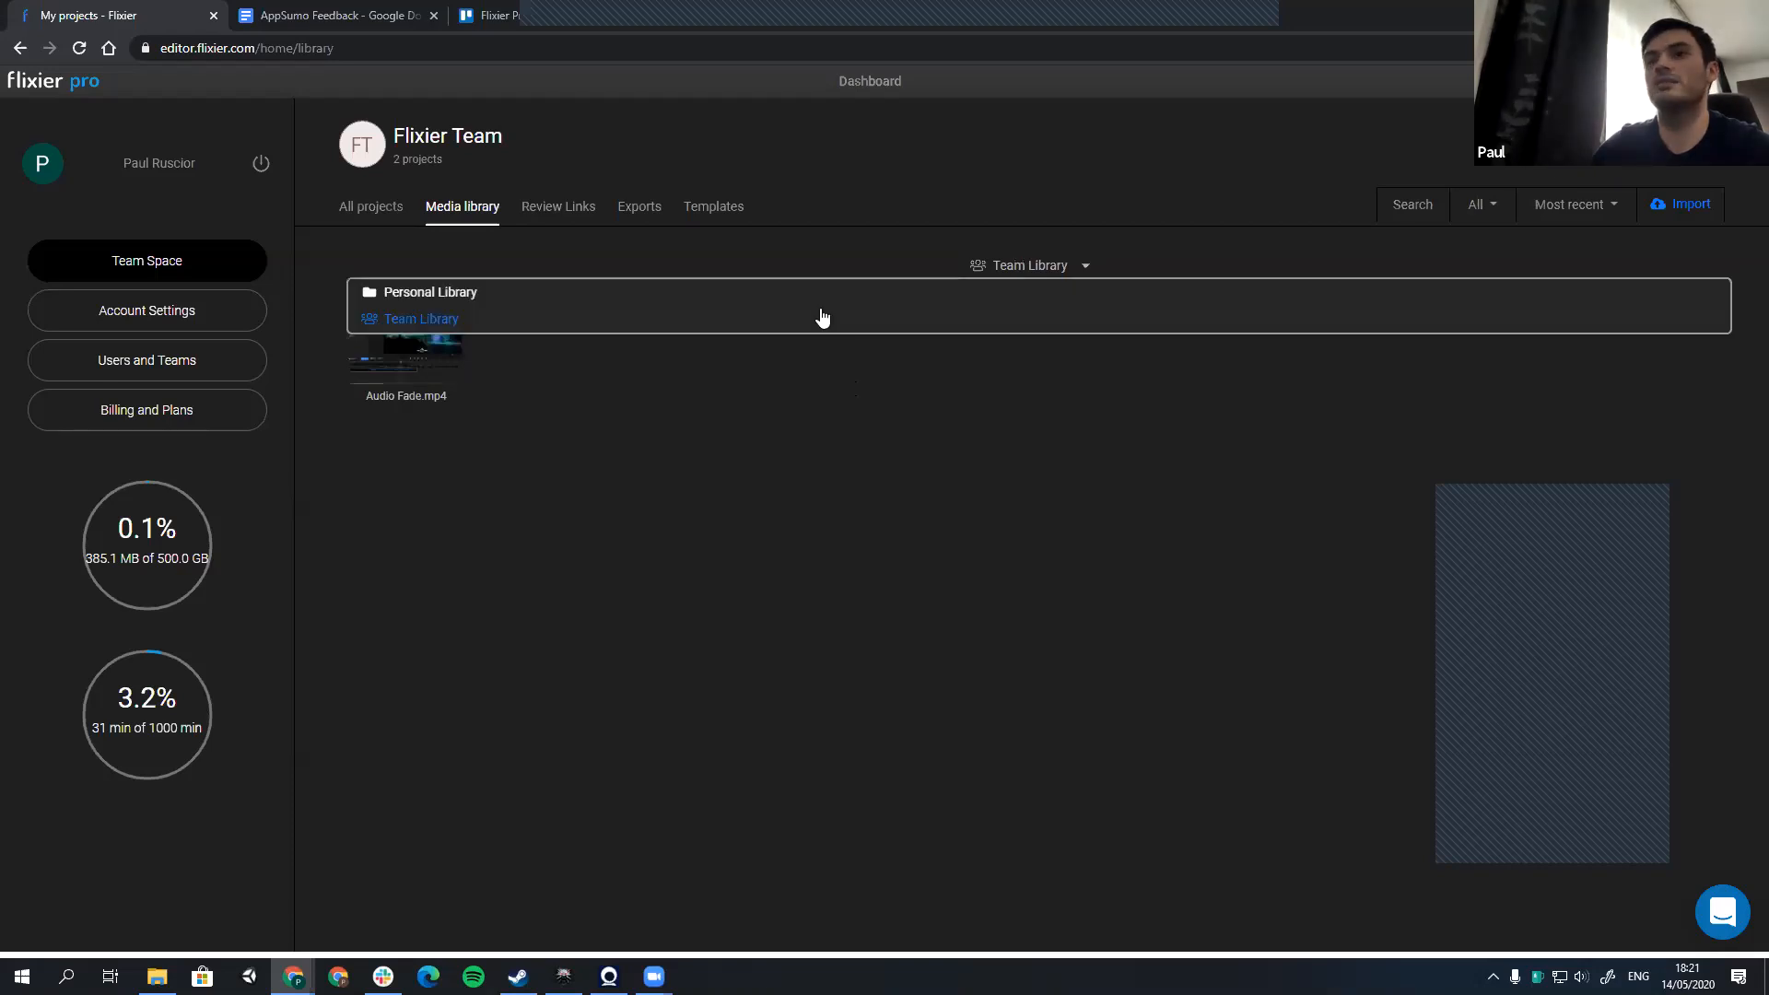
pyautogui.click(555, 297)
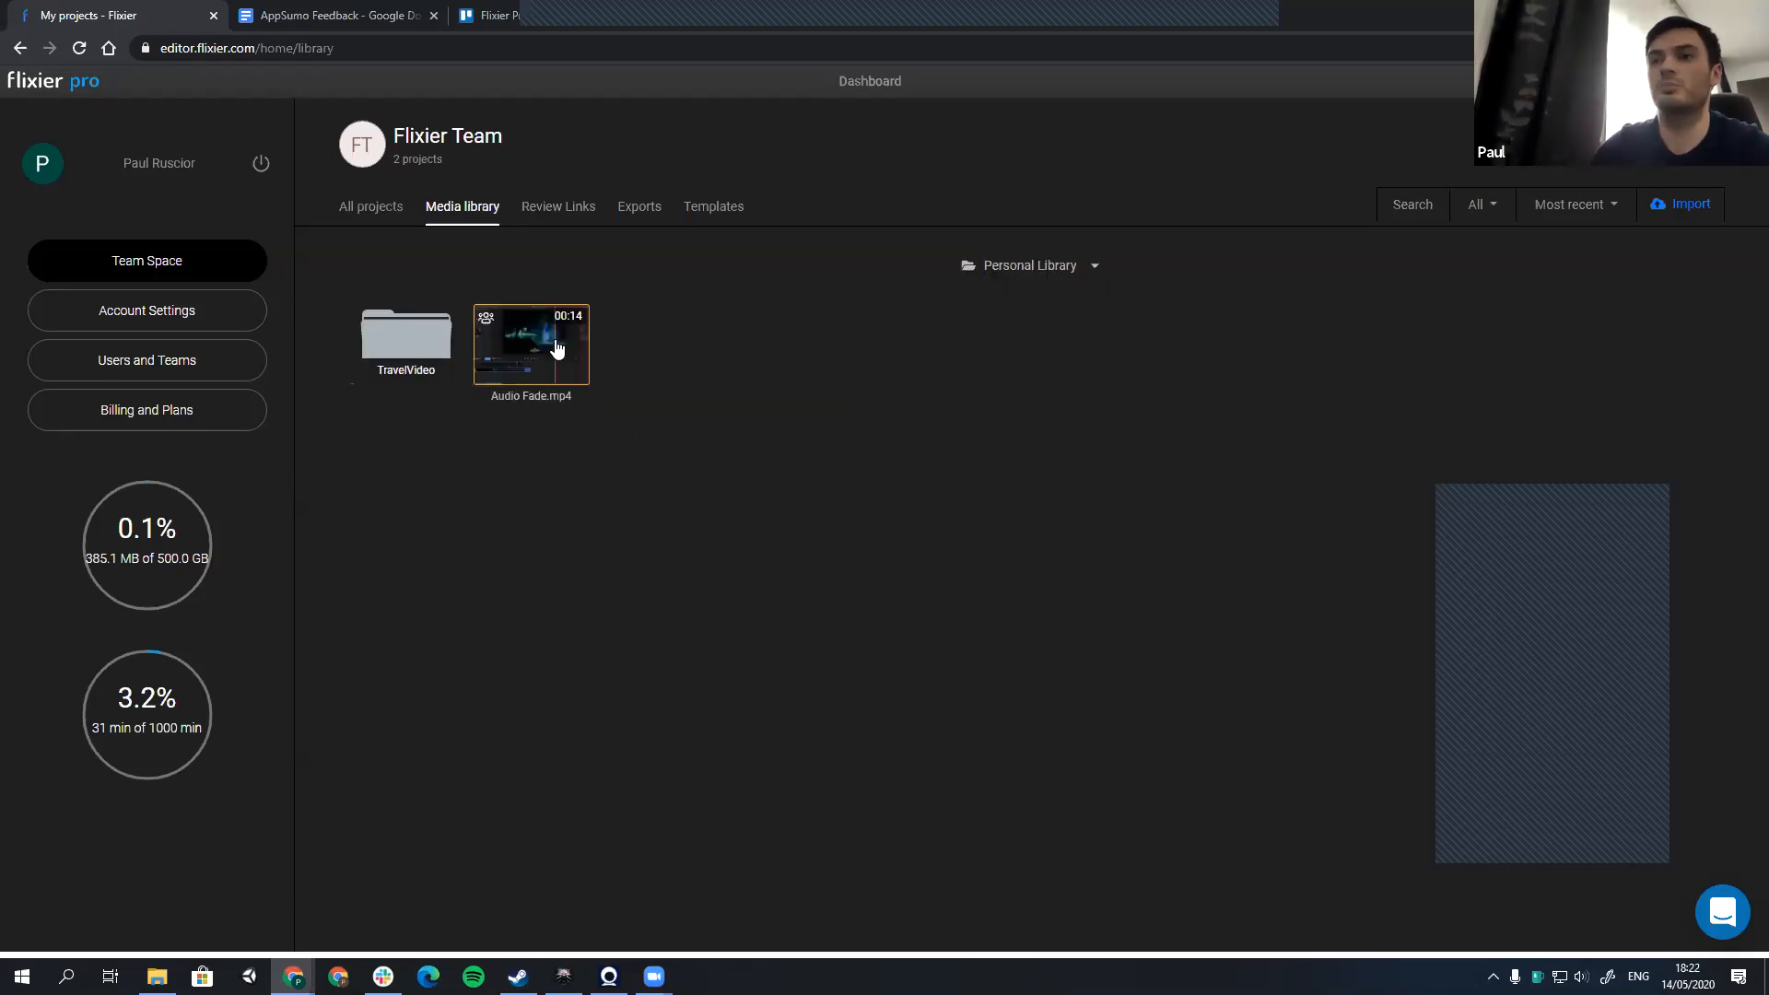
pyautogui.click(1004, 267)
pyautogui.click(1311, 327)
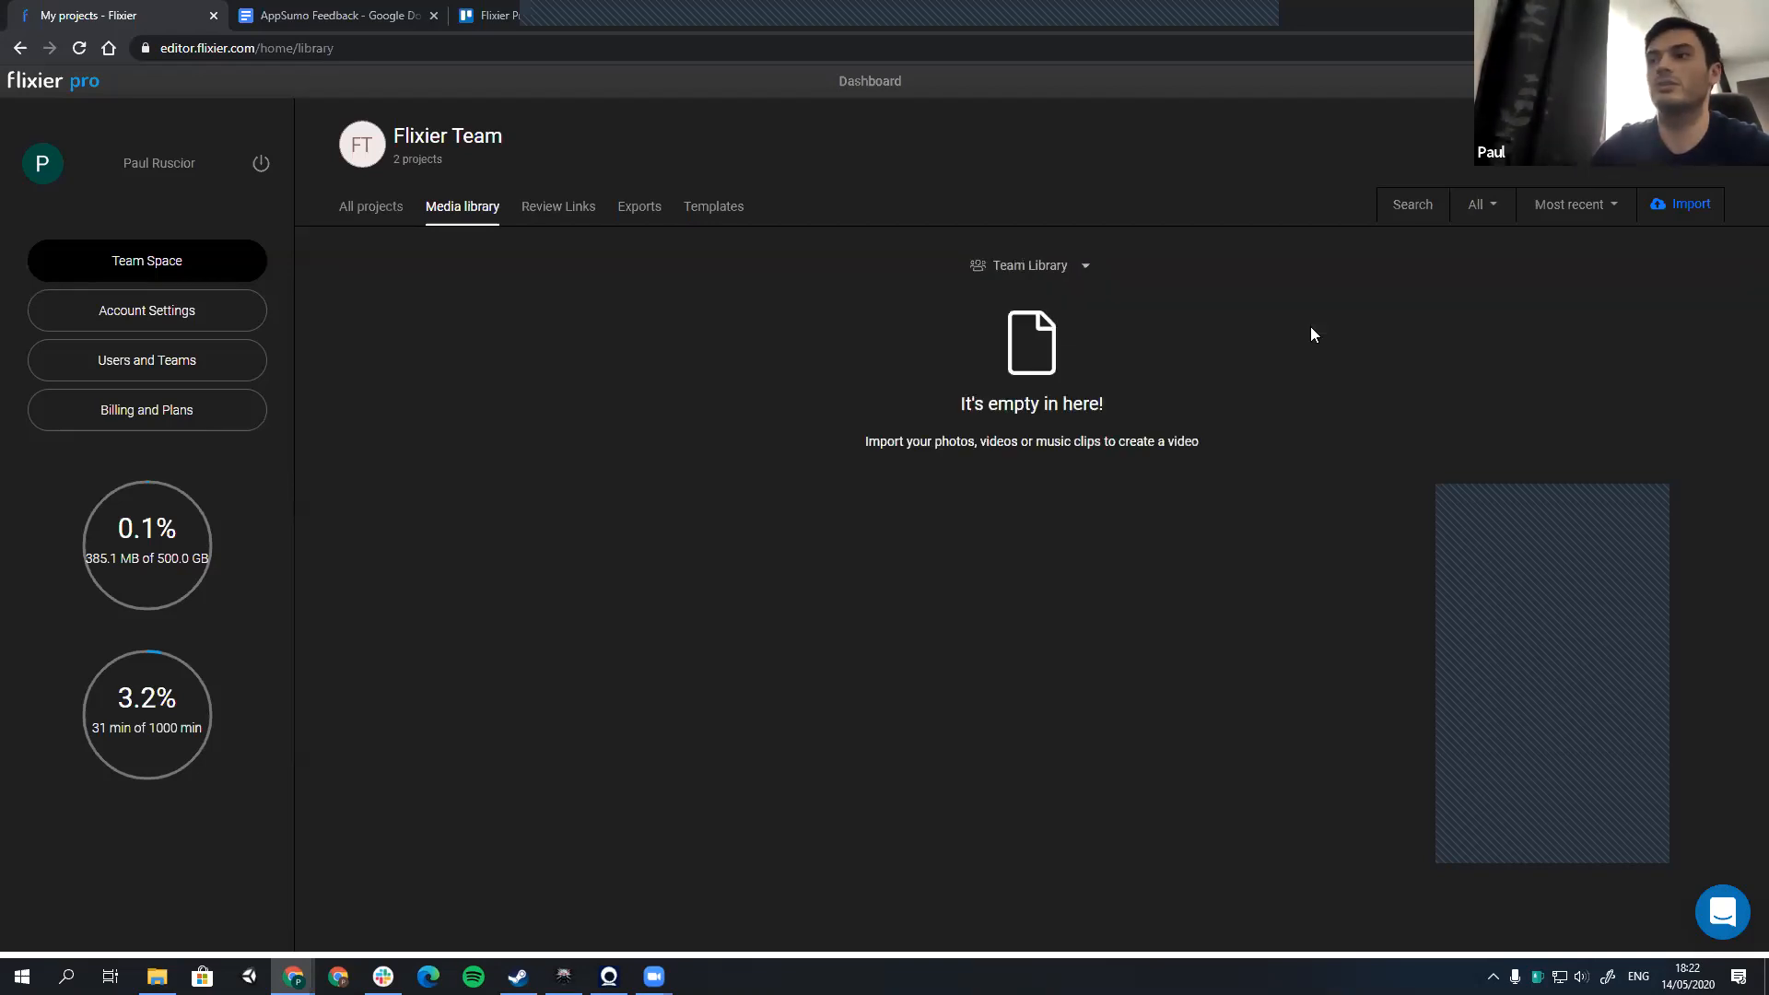
pyautogui.click(1049, 270)
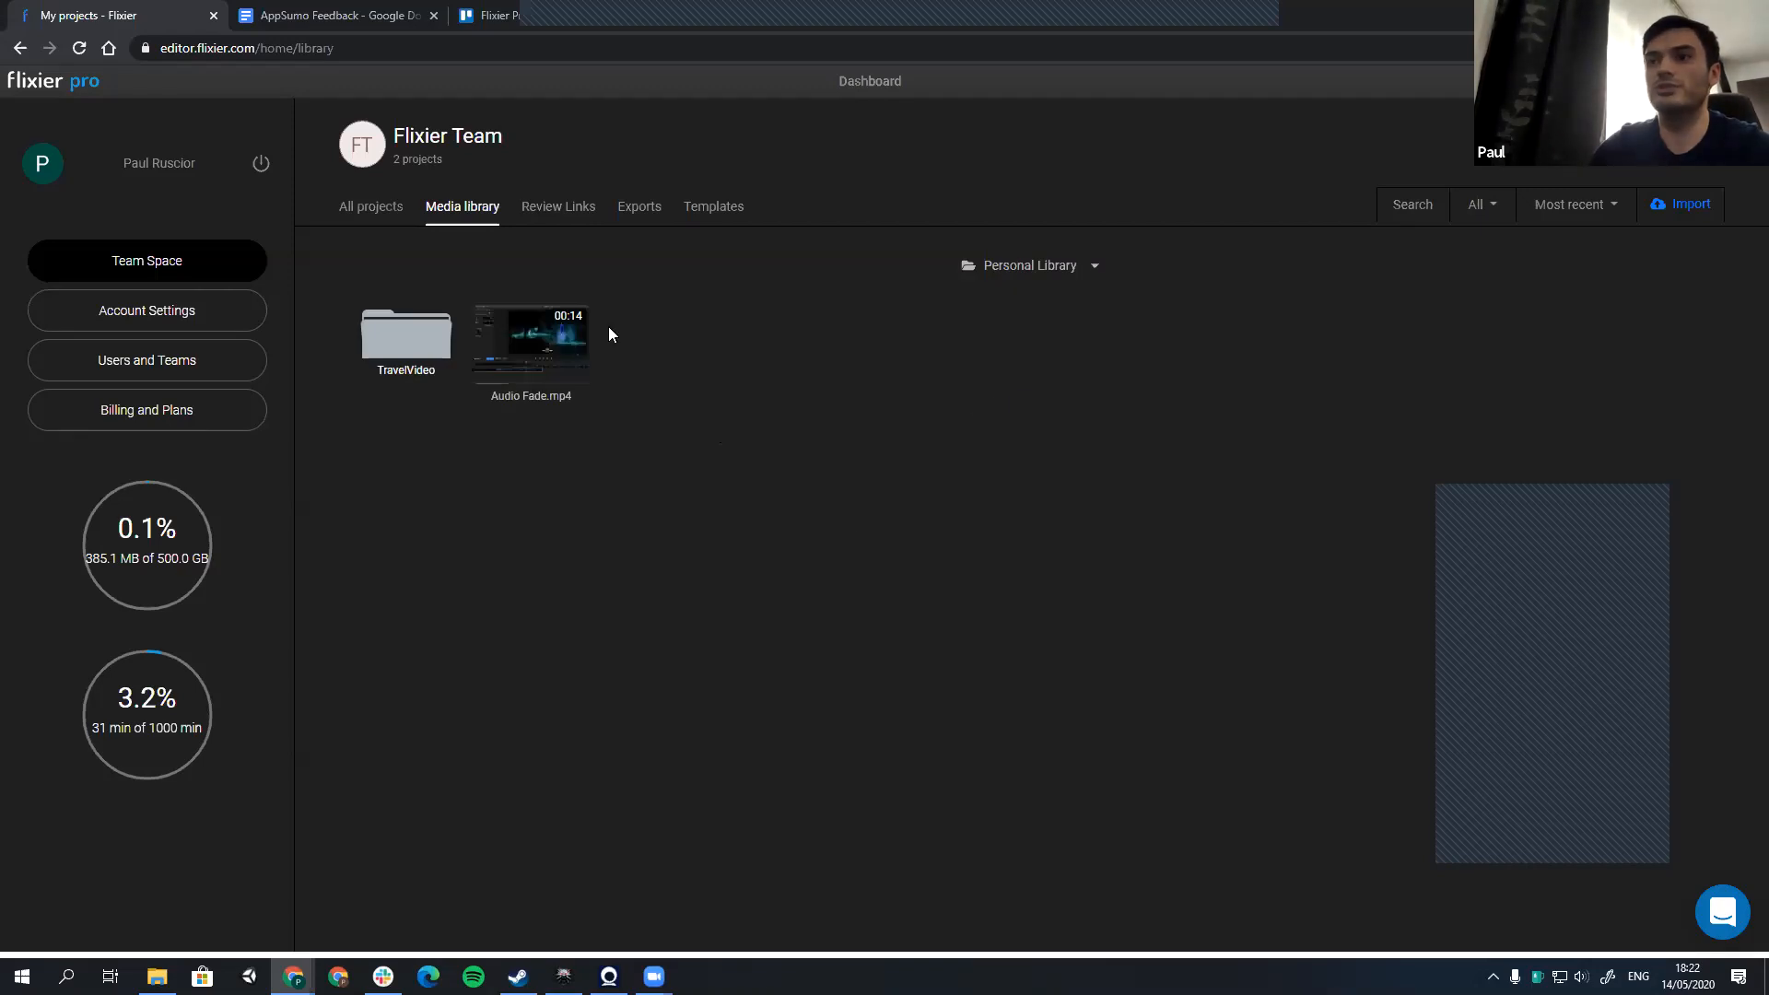
# Step: Create a new folder named Example in the Personal Library
pyautogui.click(611, 334)
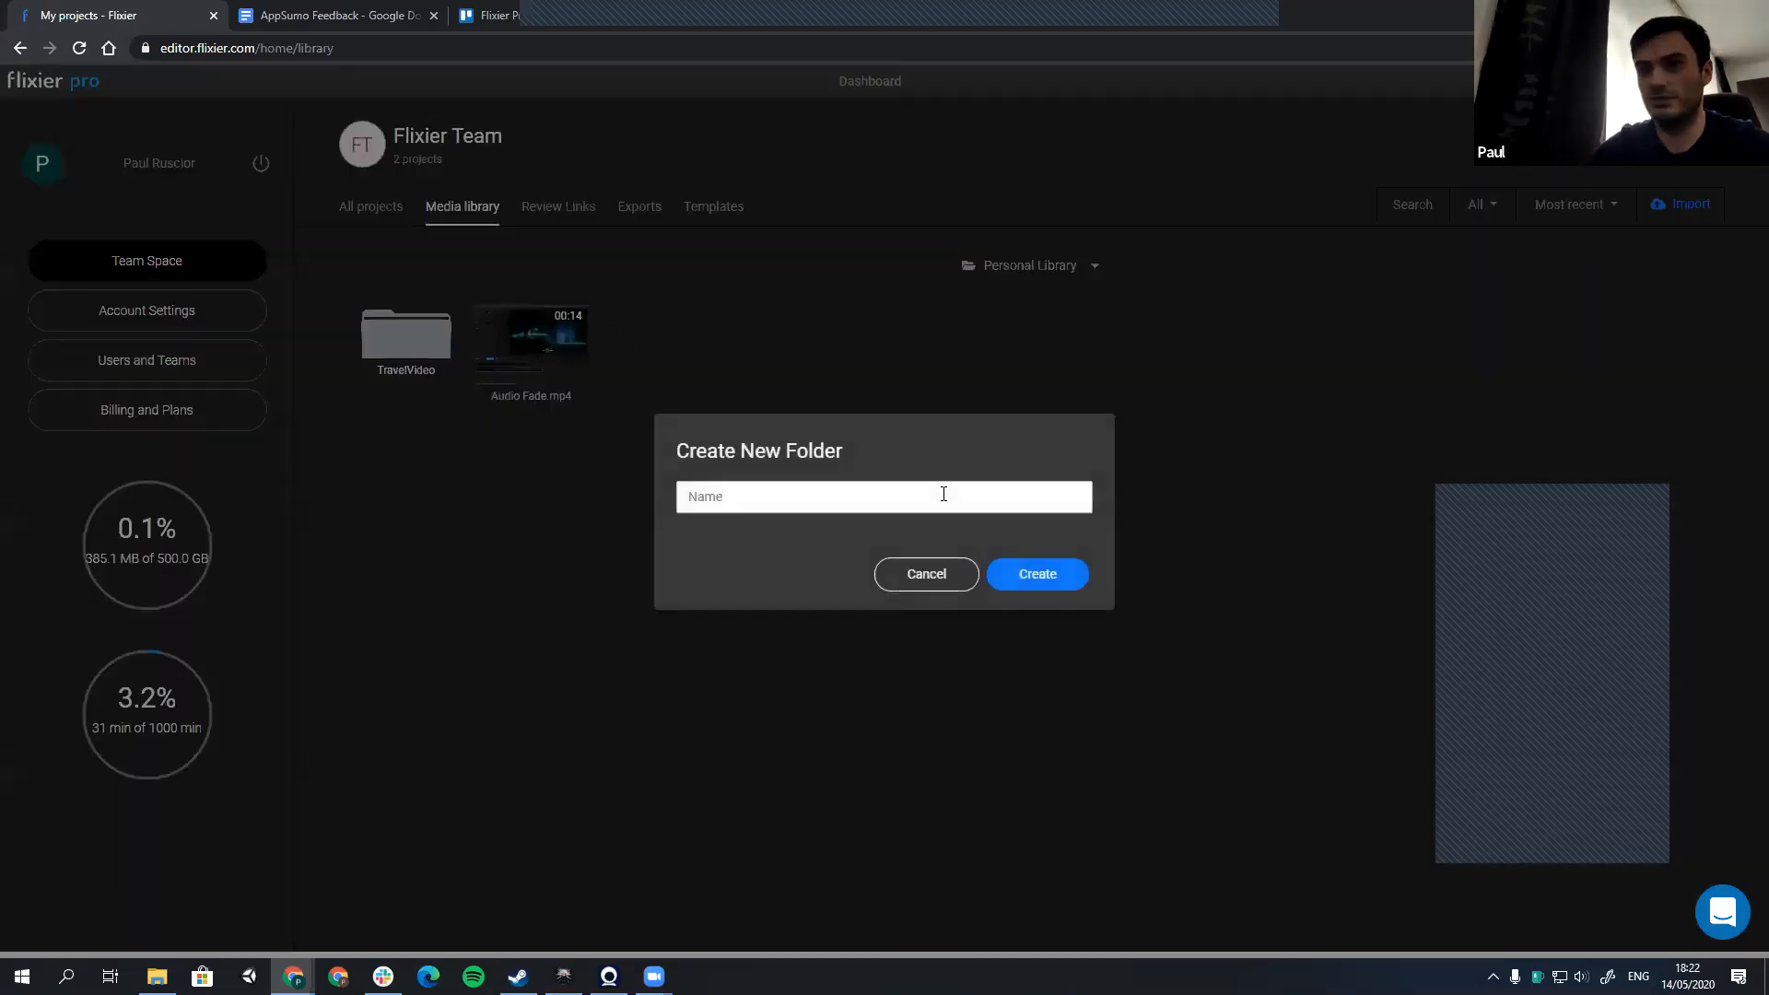
pyautogui.press('Return')
pyautogui.write('Exampl')
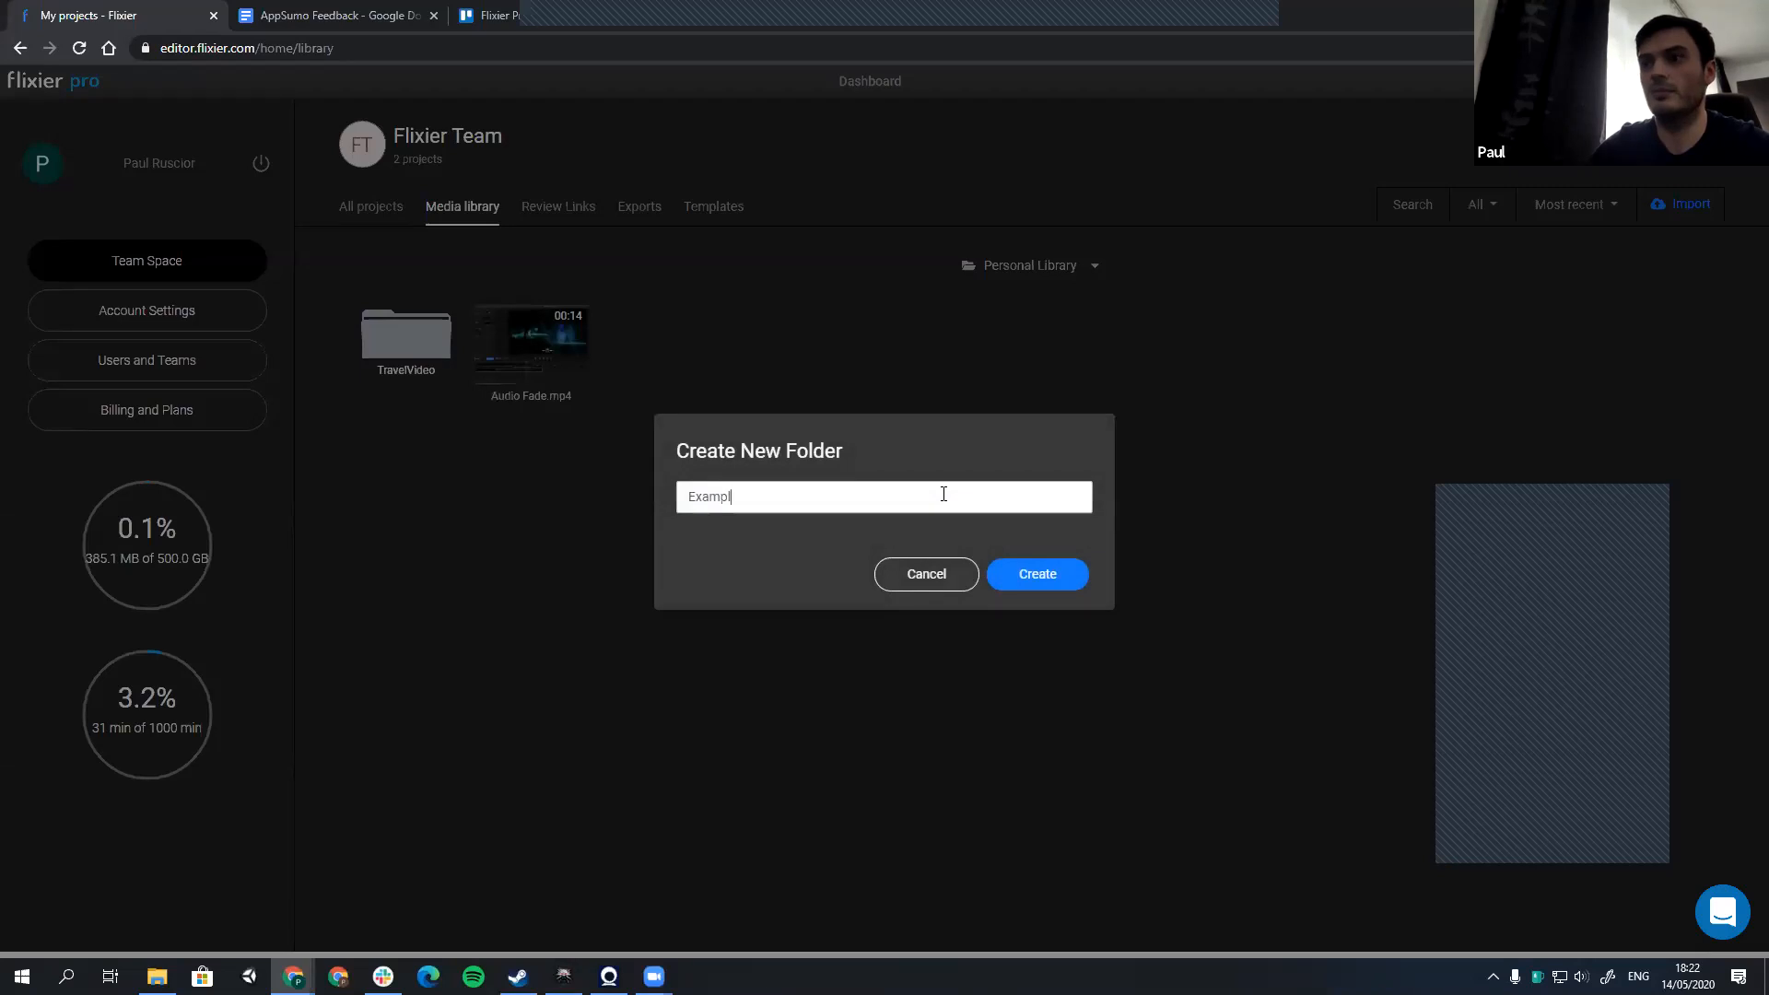
pyautogui.write('e')
pyautogui.press('Return')
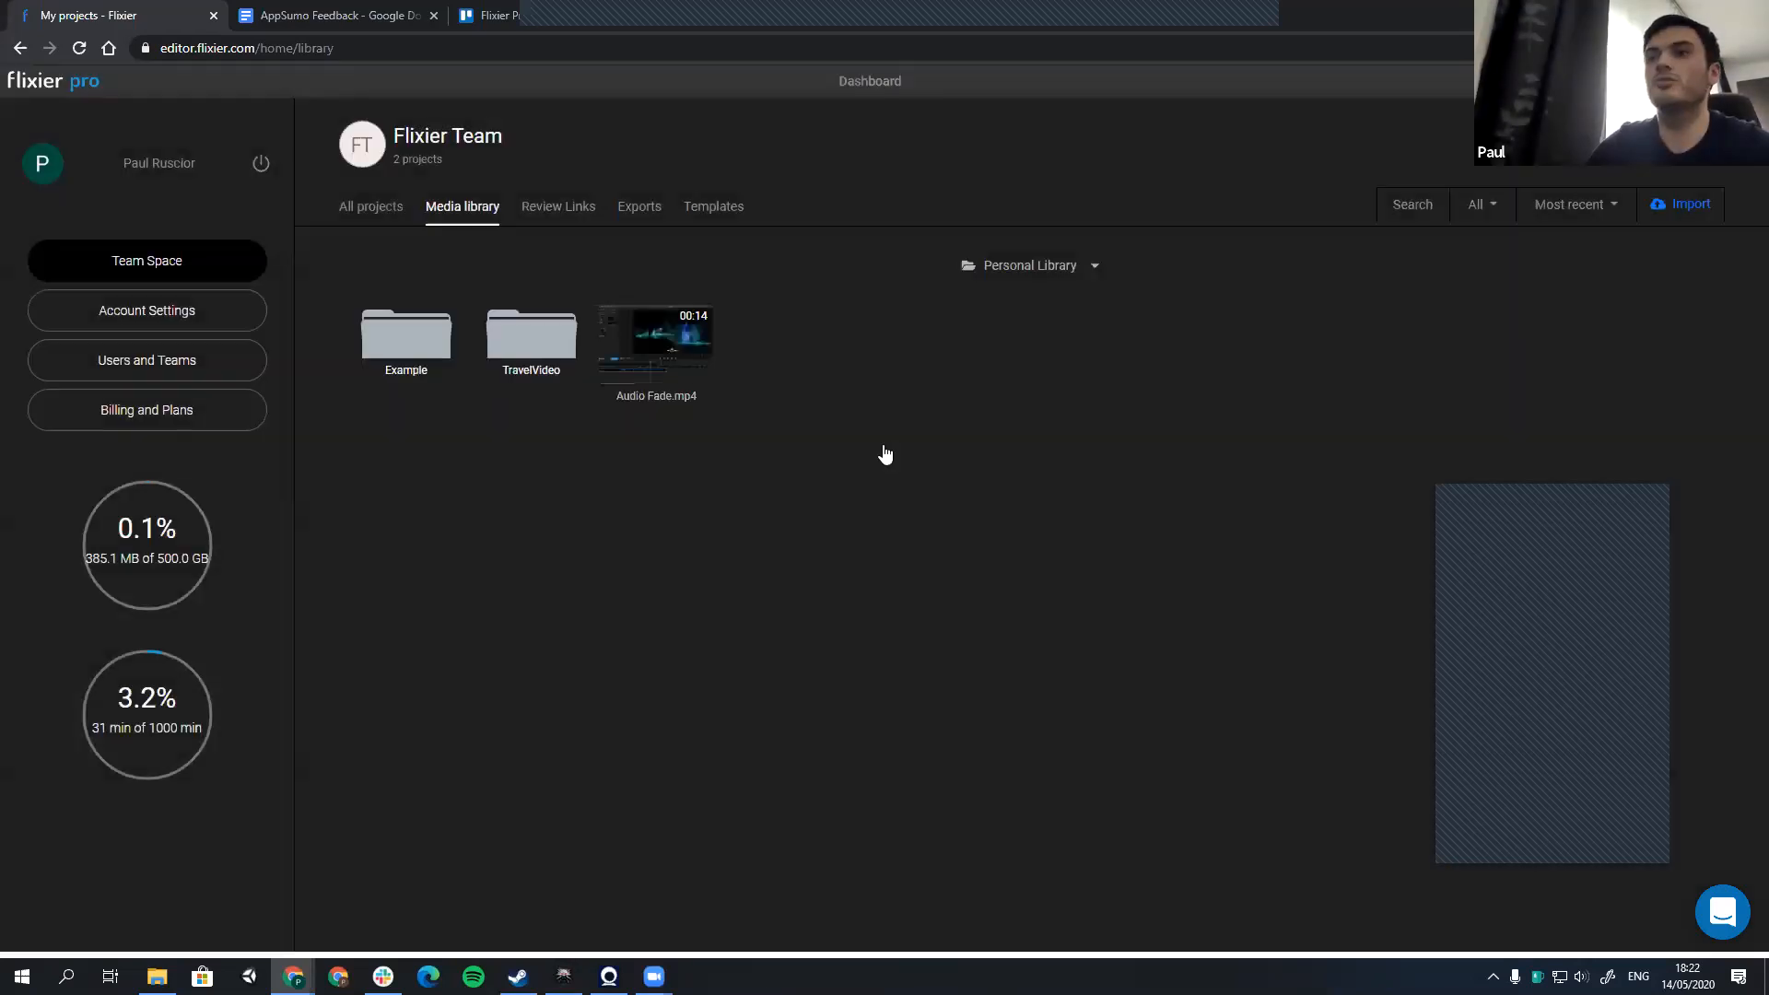
# Step: Move Audio Fade.mp4 into the Example folder
pyautogui.rightClick(645, 357)
pyautogui.click(714, 394)
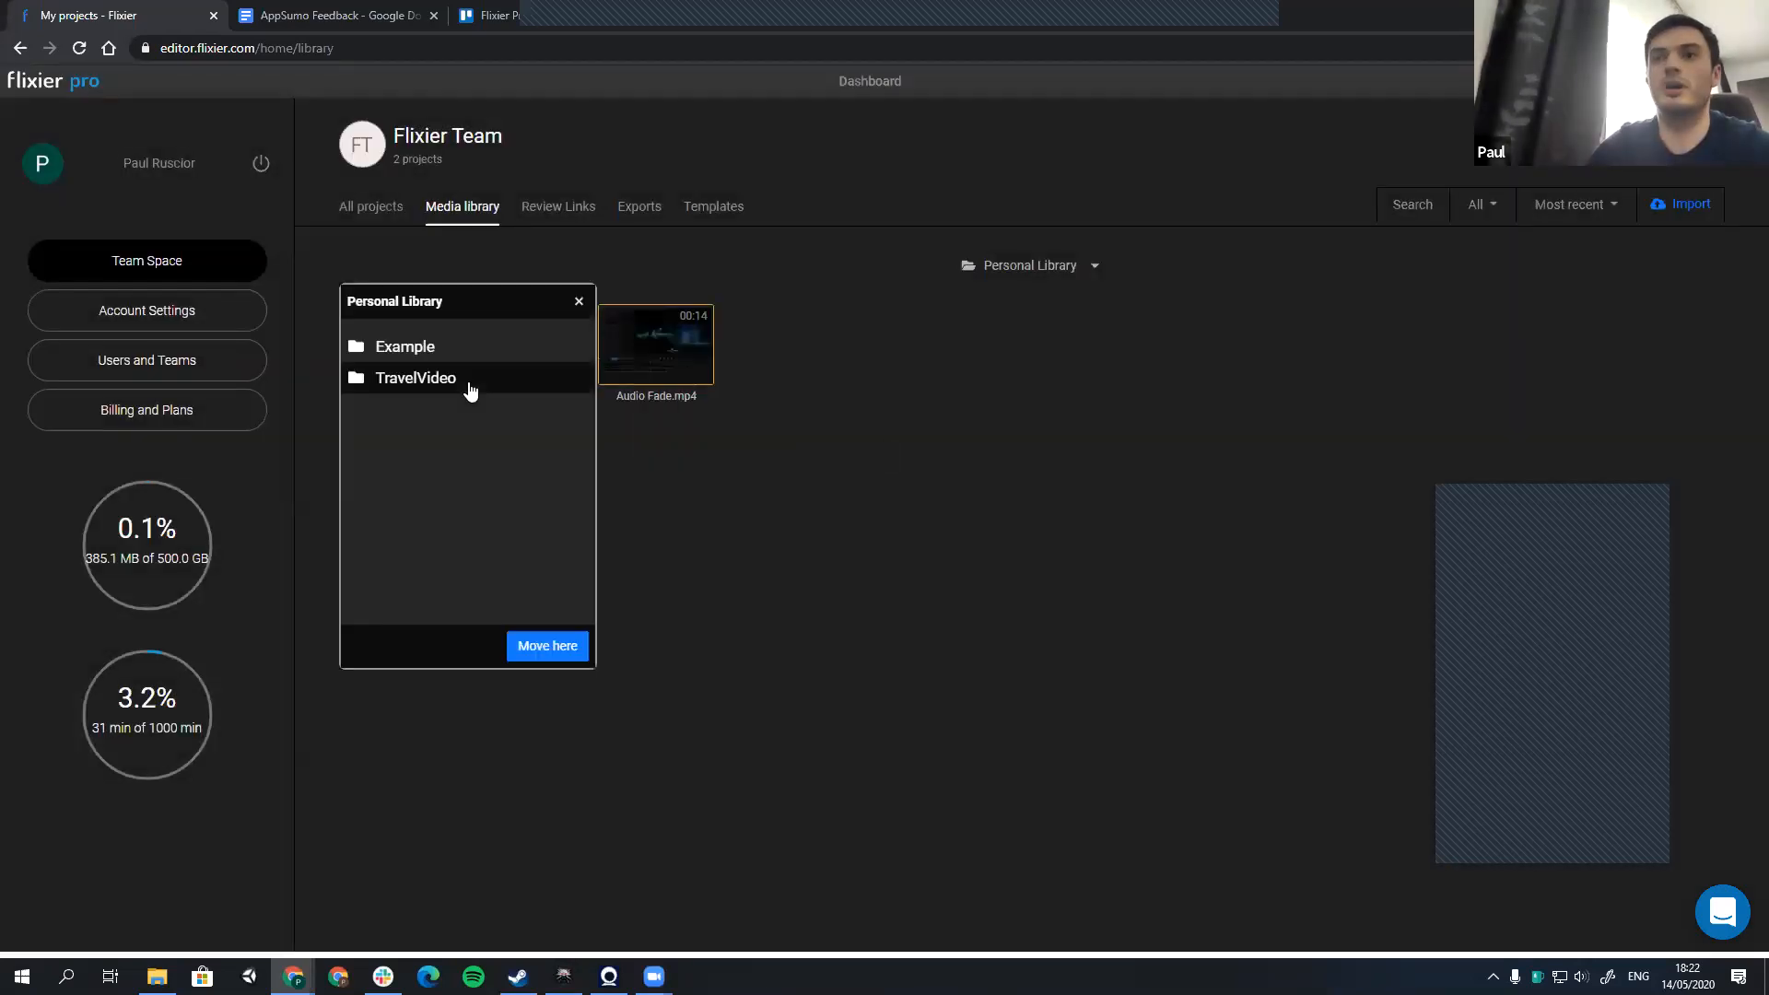
pyautogui.click(436, 354)
pyautogui.click(547, 650)
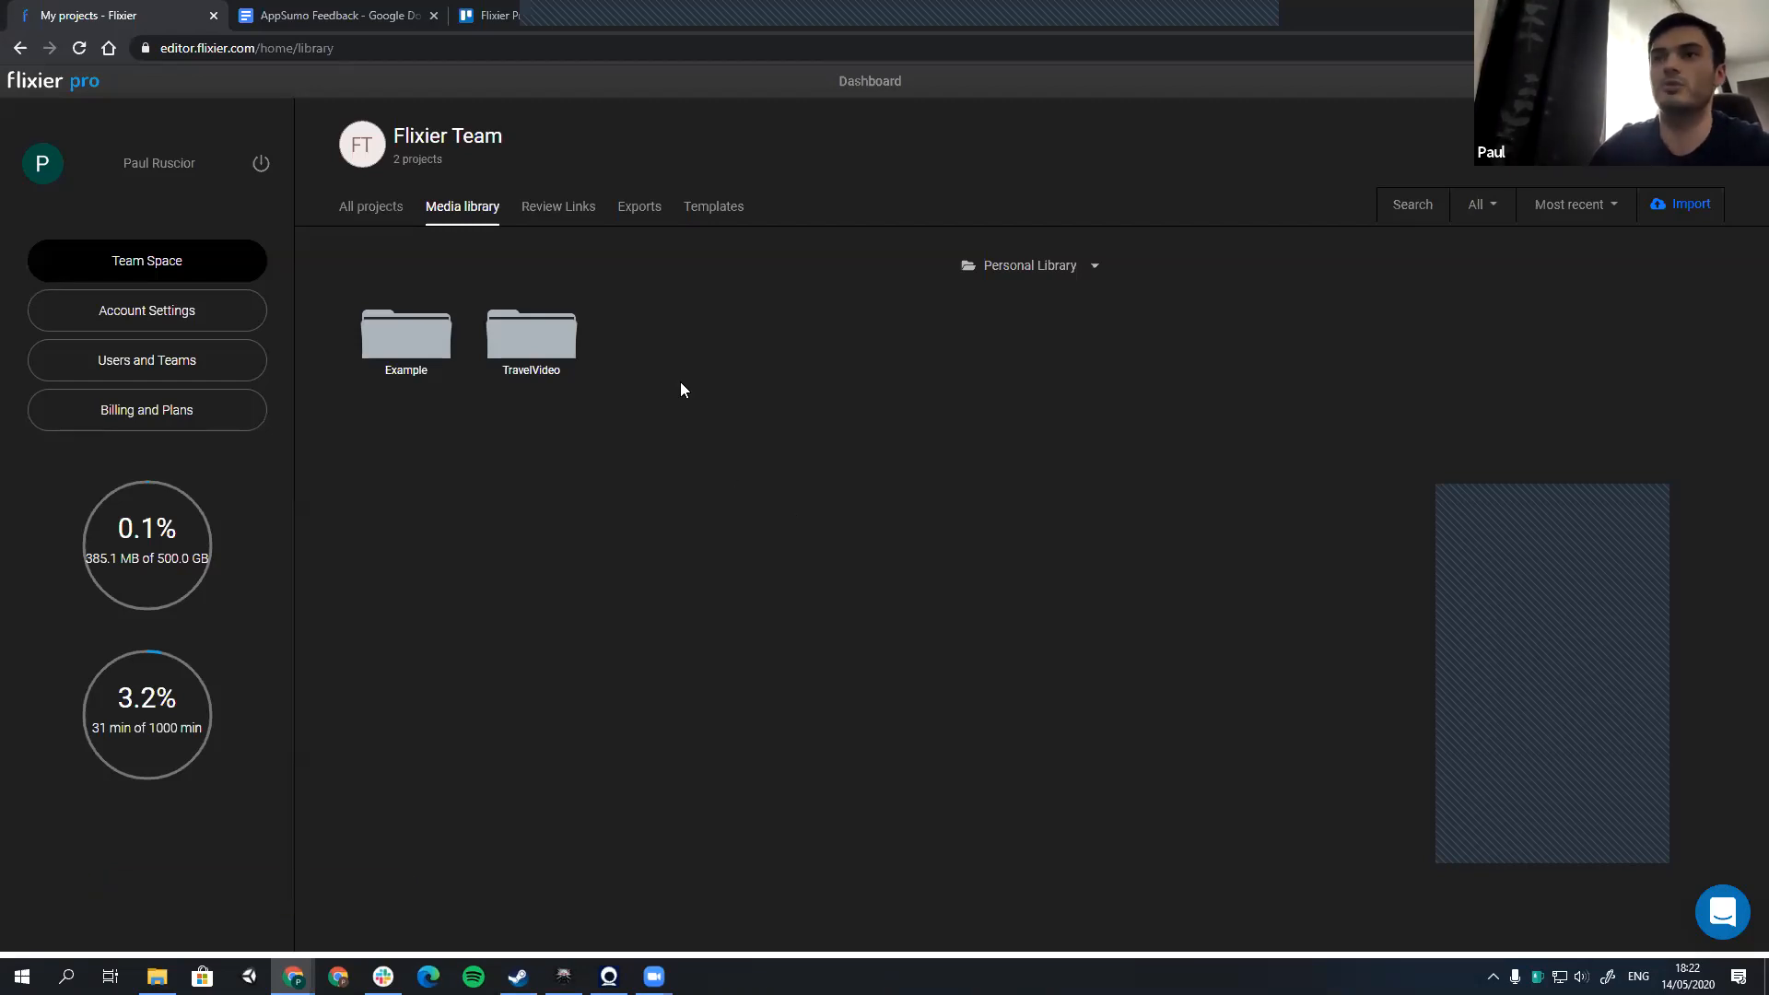
# Step: Check the progress of the My Travel Video exports, switching briefly to The Witcher 3 and back to Flixier
pyautogui.click(637, 208)
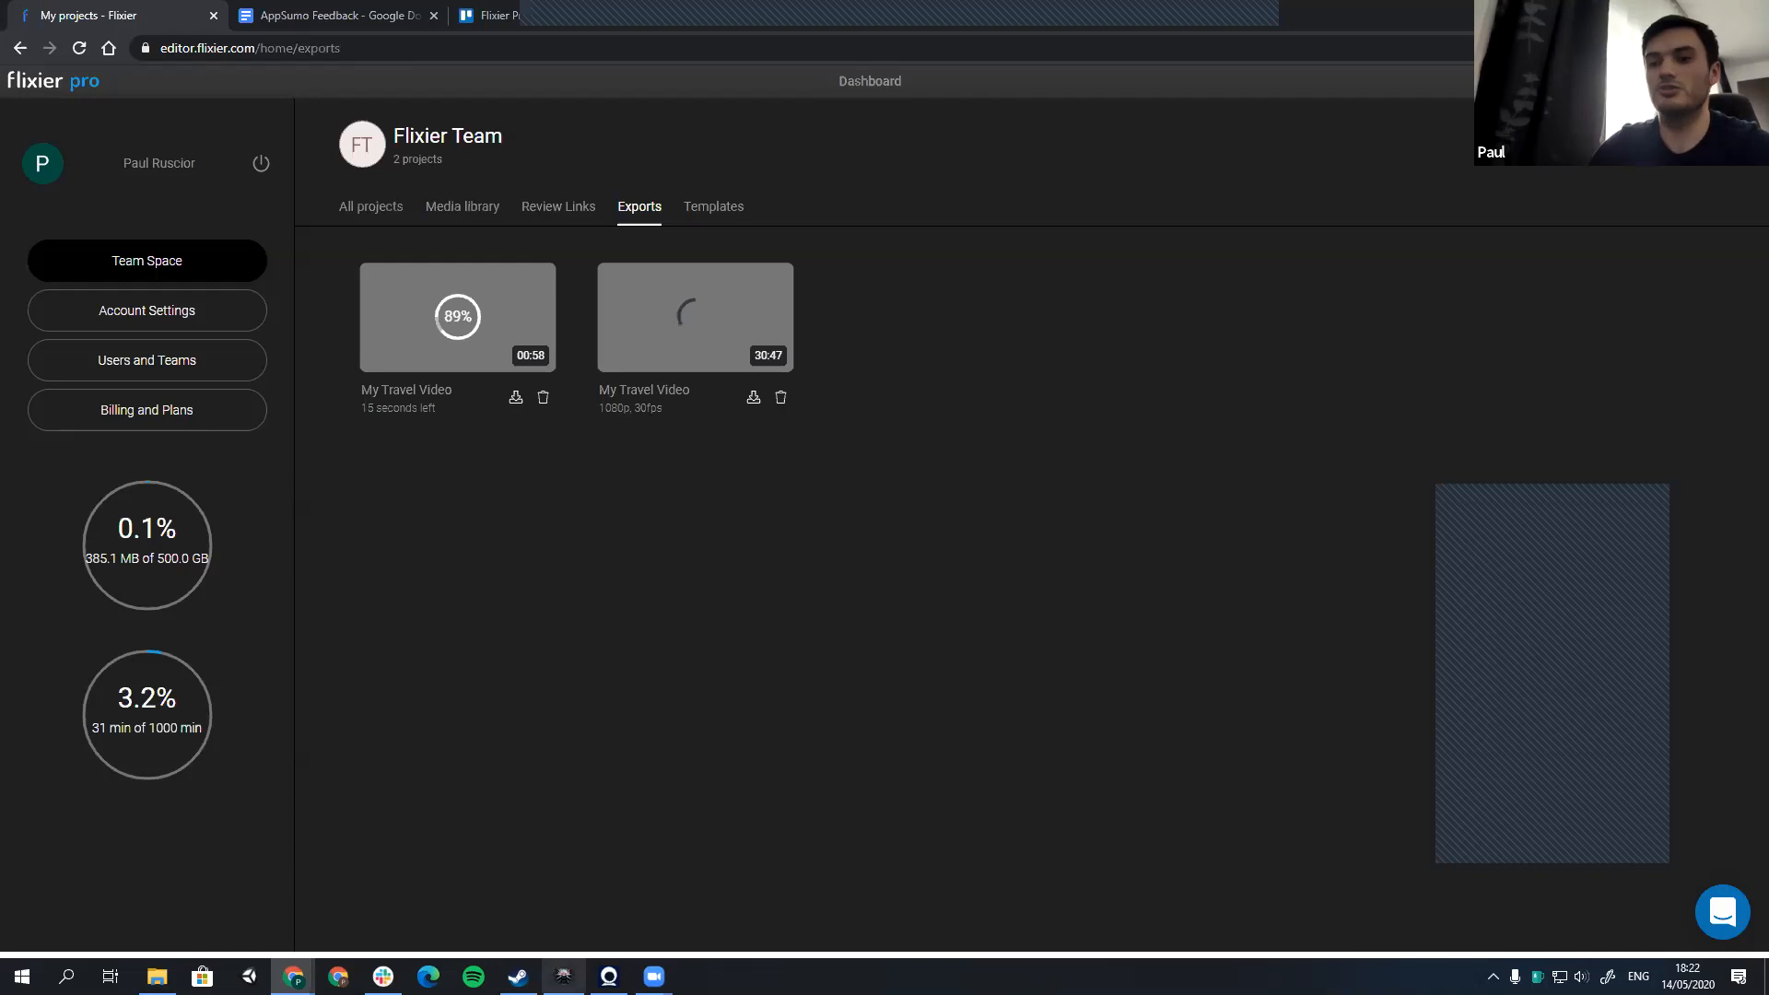
pyautogui.moveTo(562, 975)
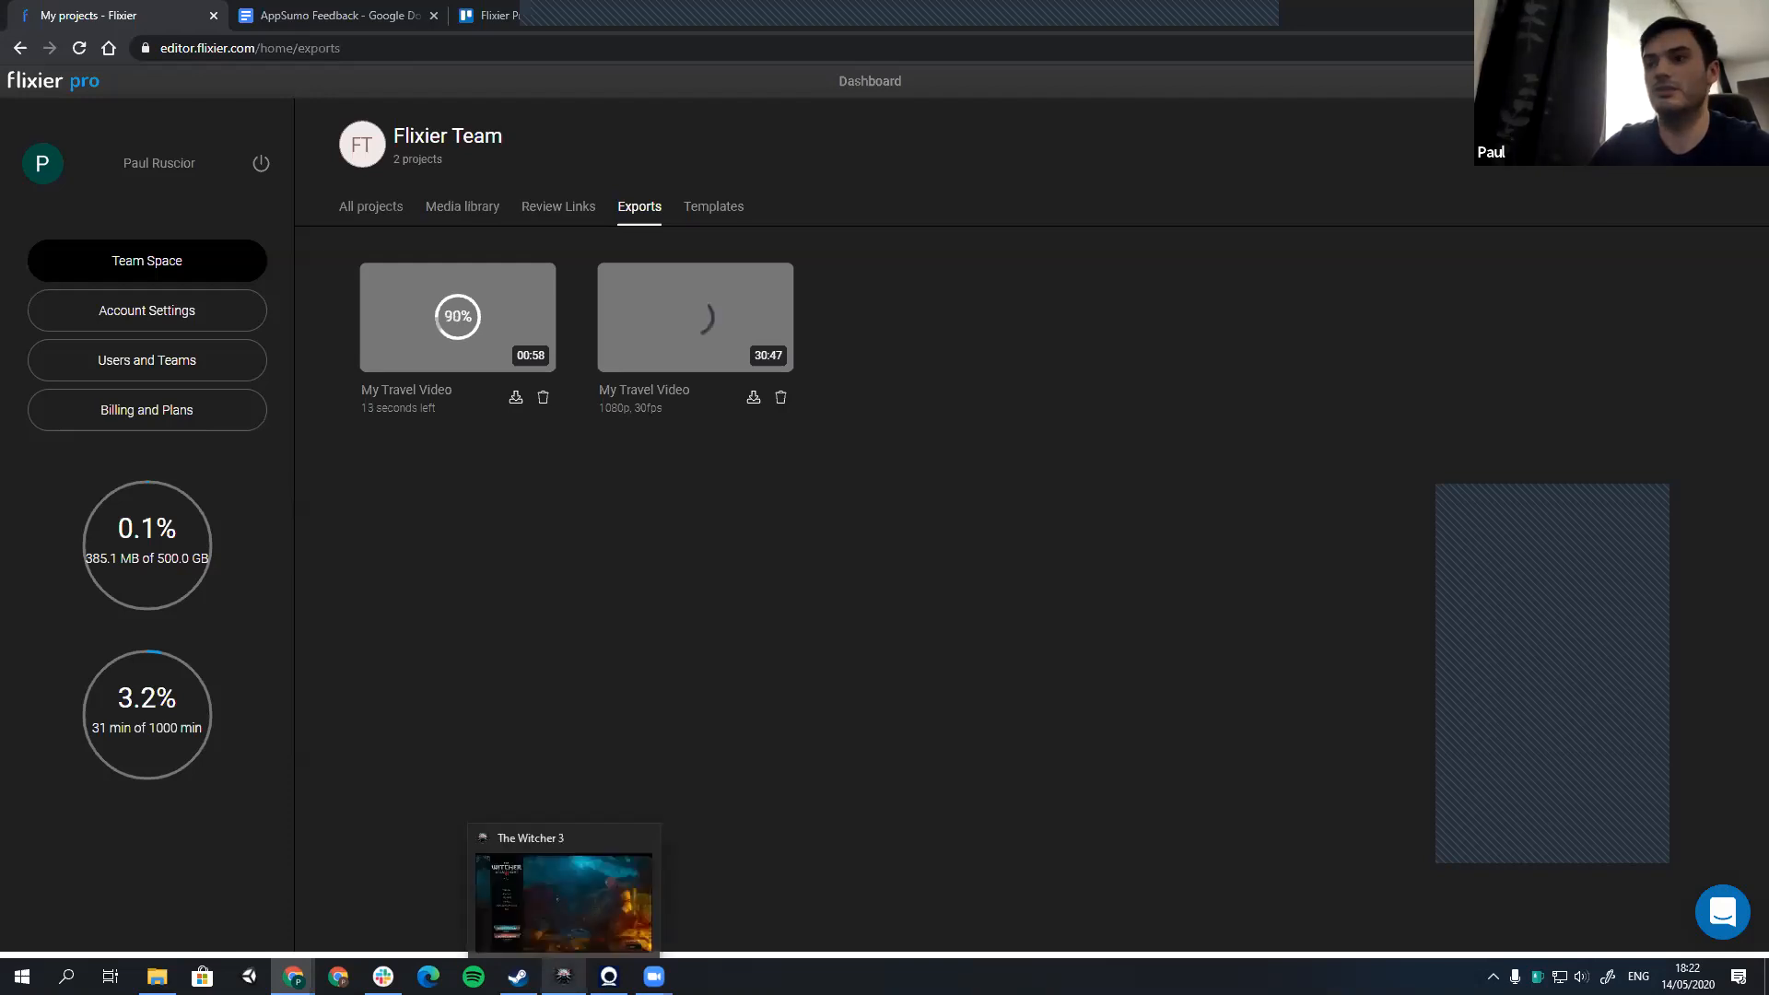
pyautogui.click(564, 919)
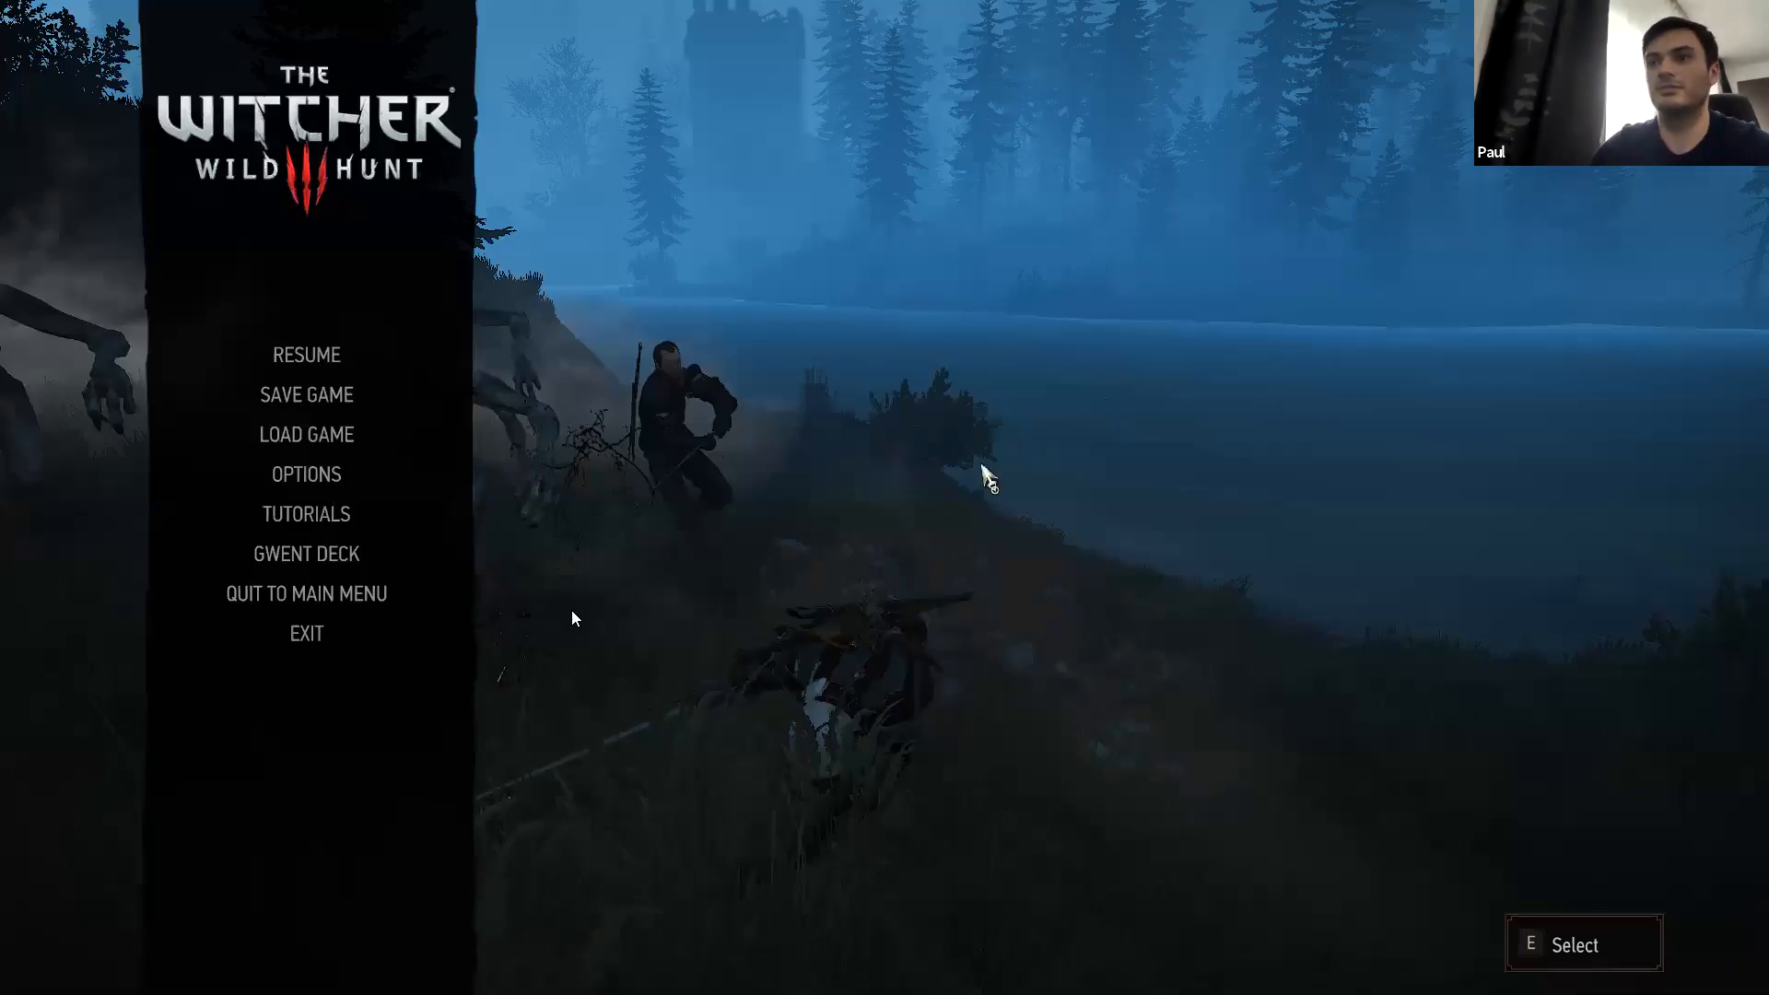
pyautogui.hotkey('alt', 'Tab')
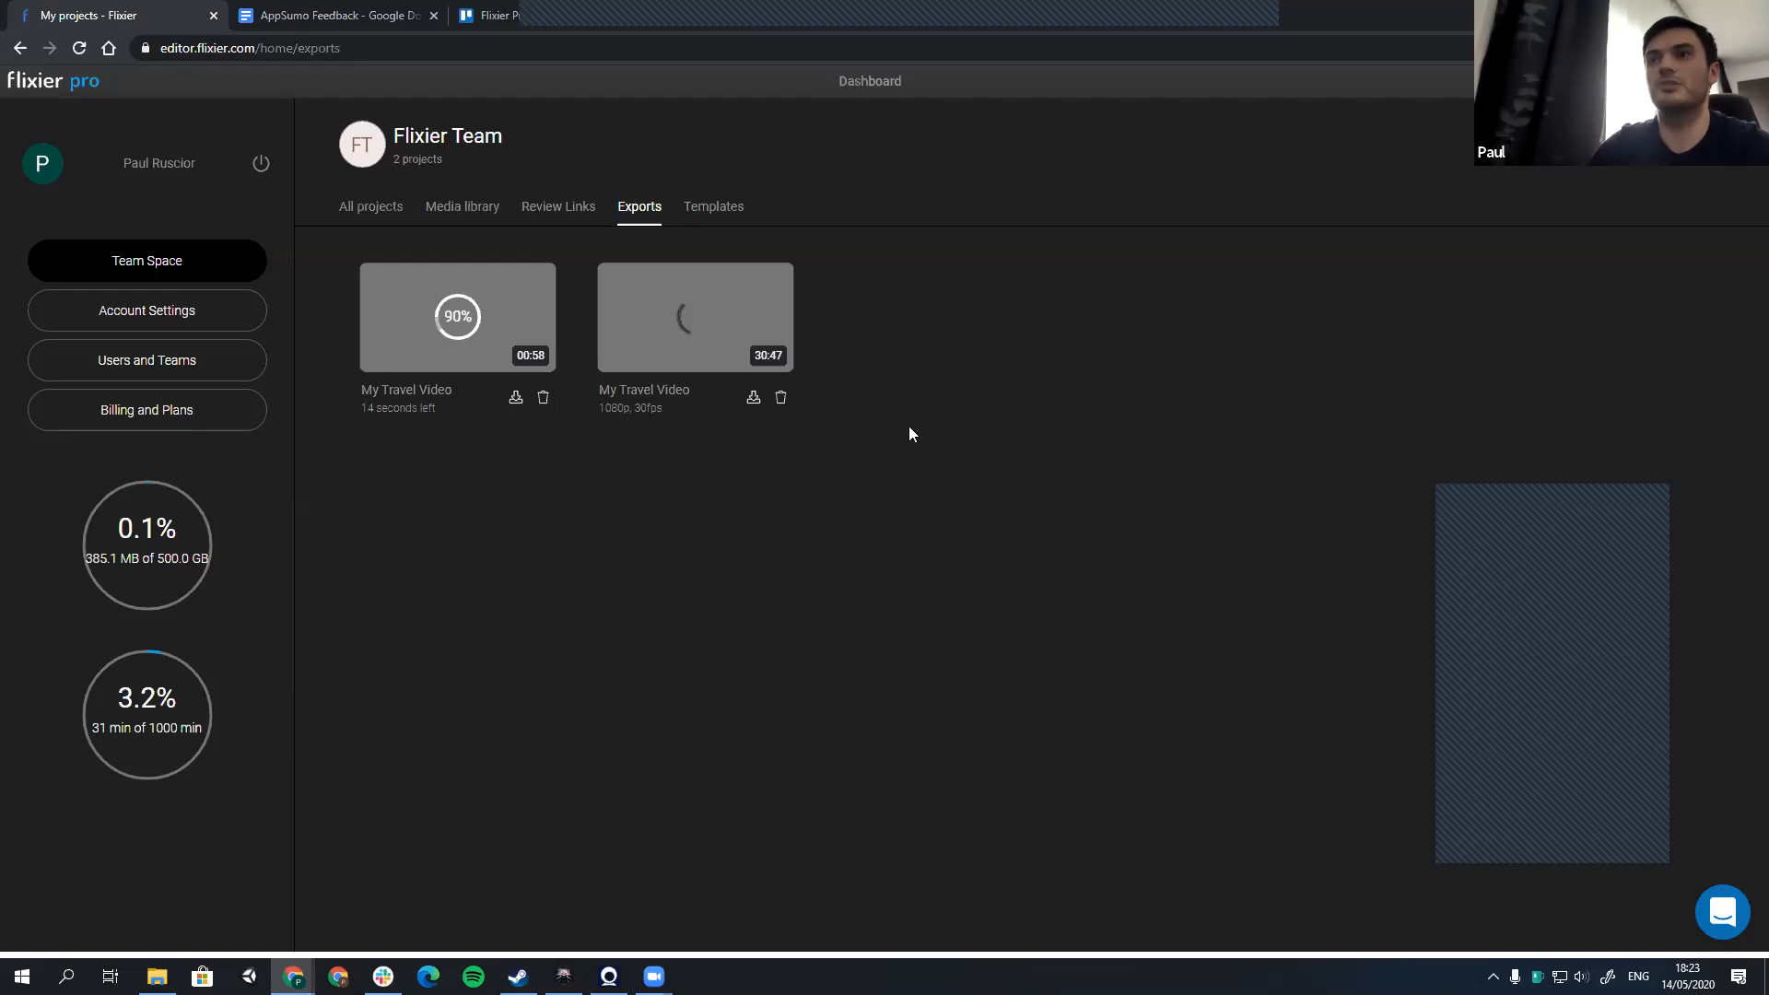
# Step: View the video templates and preview a late part of the 30:47 My Travel Video export
pyautogui.click(707, 209)
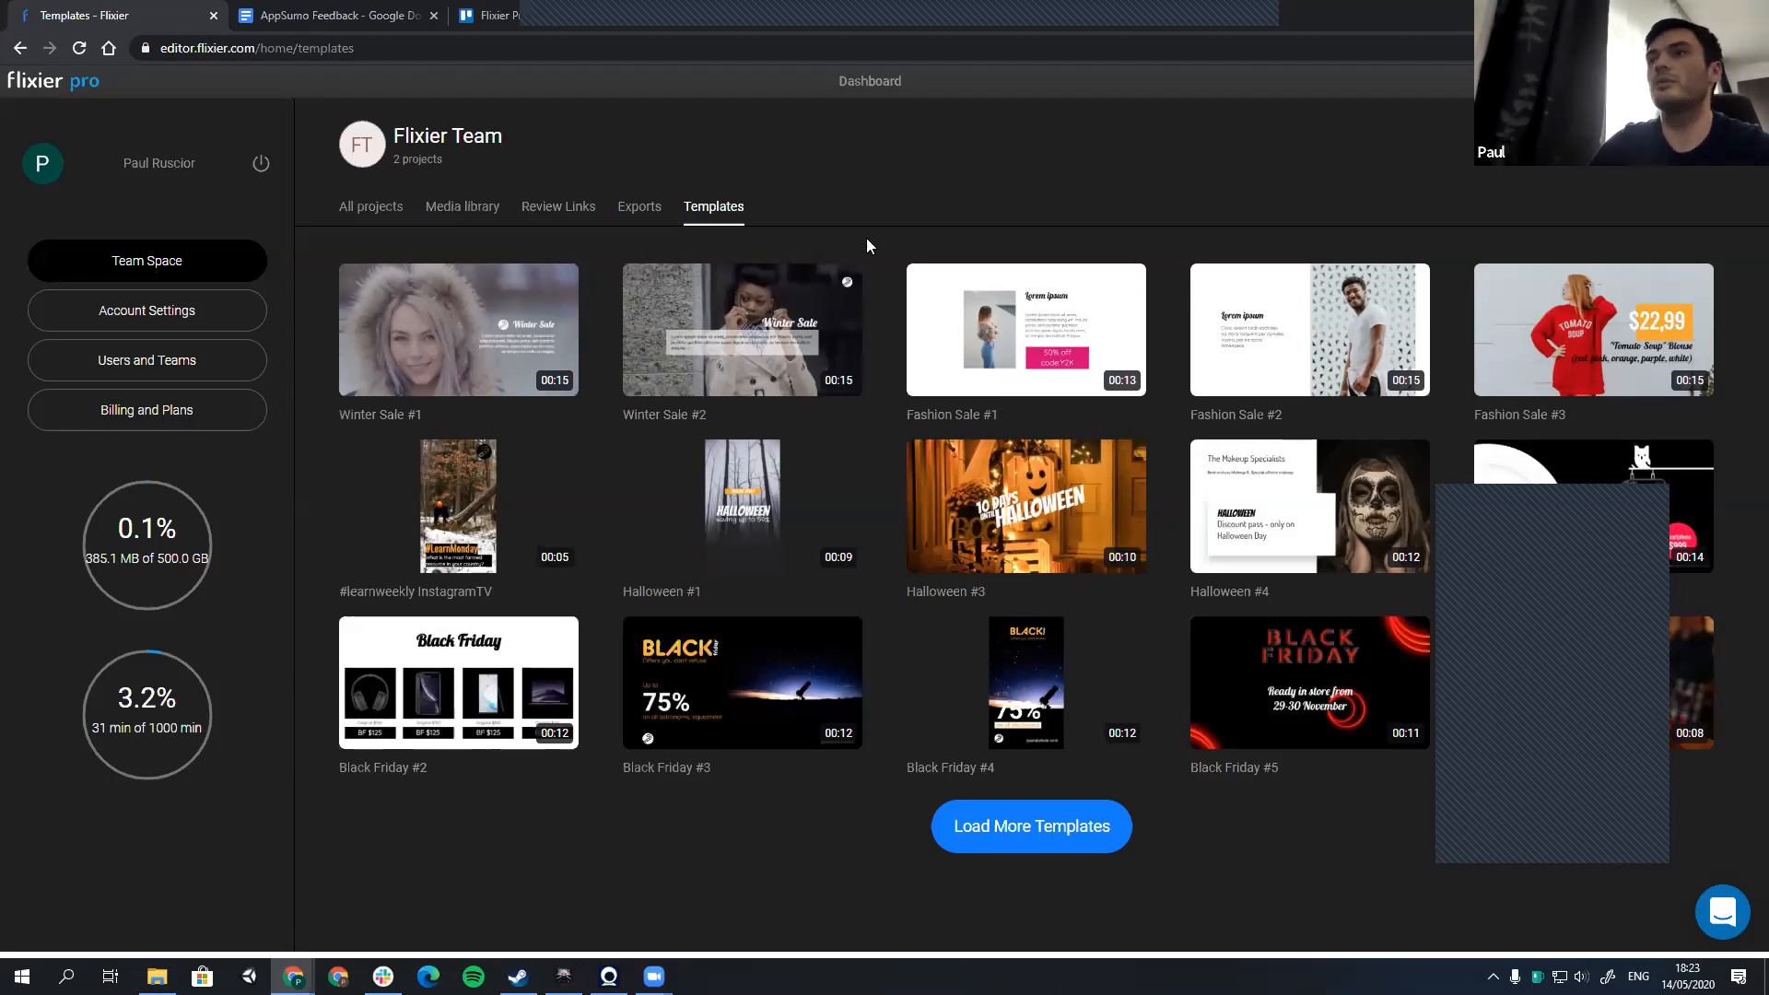
pyautogui.click(652, 215)
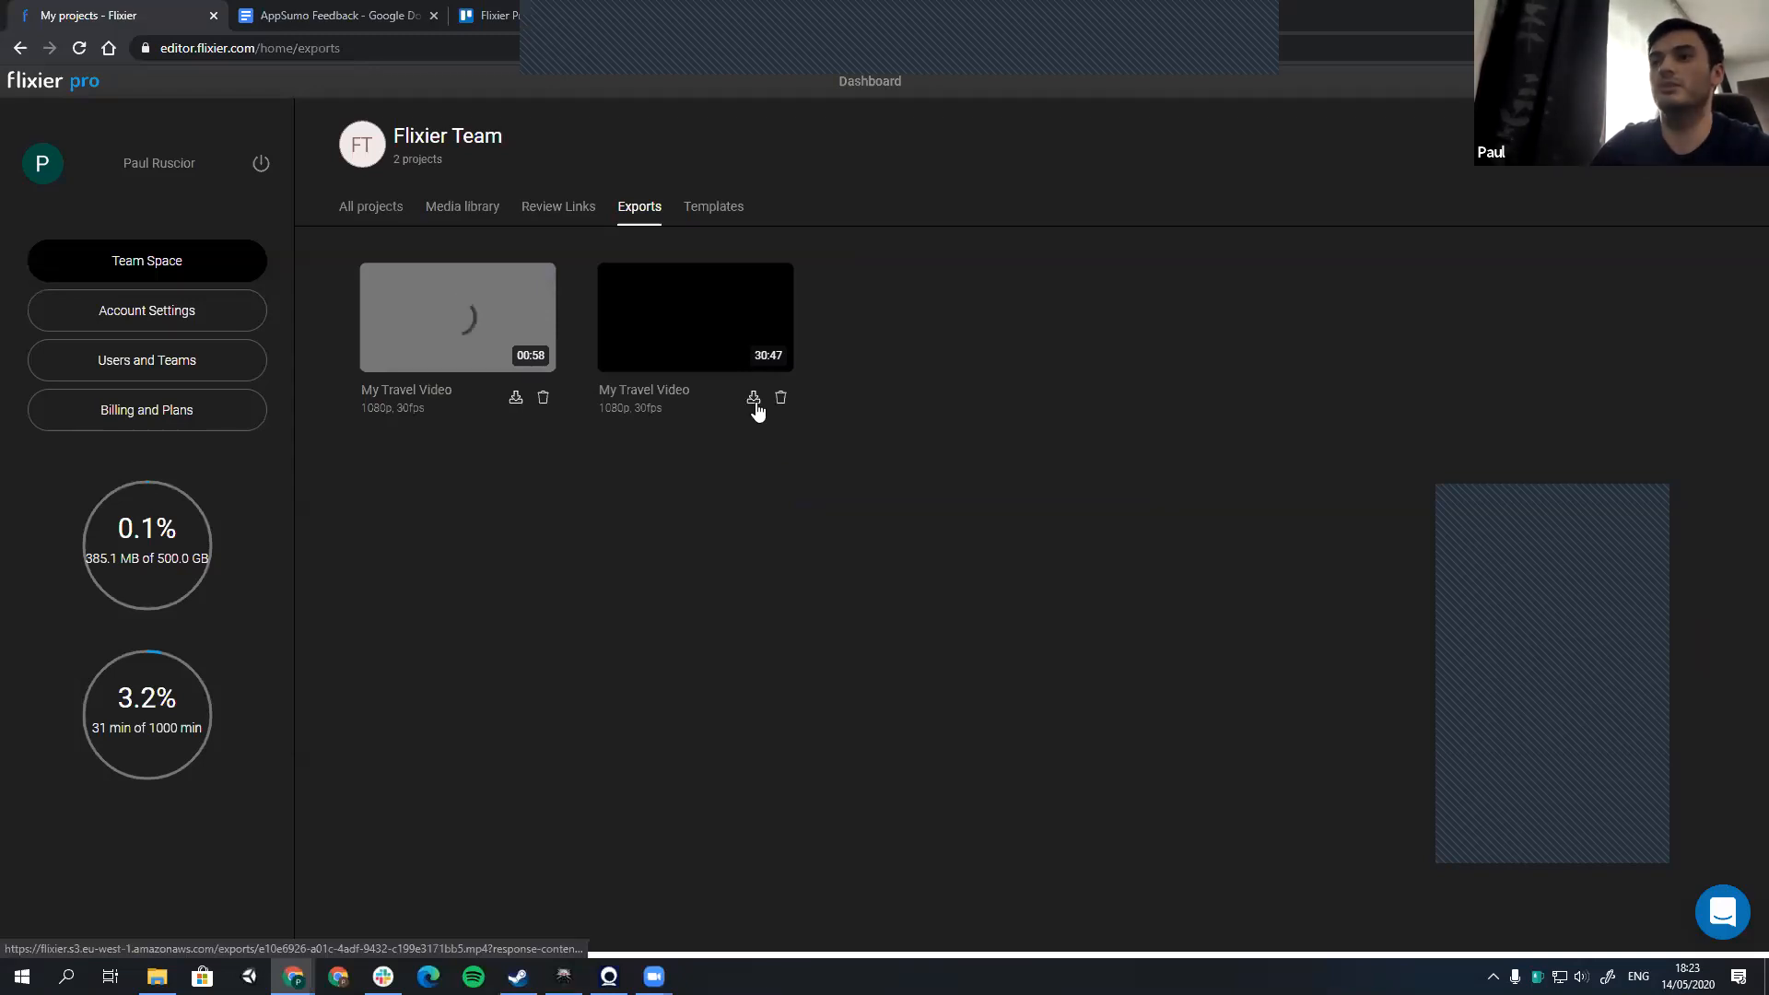
pyautogui.click(724, 355)
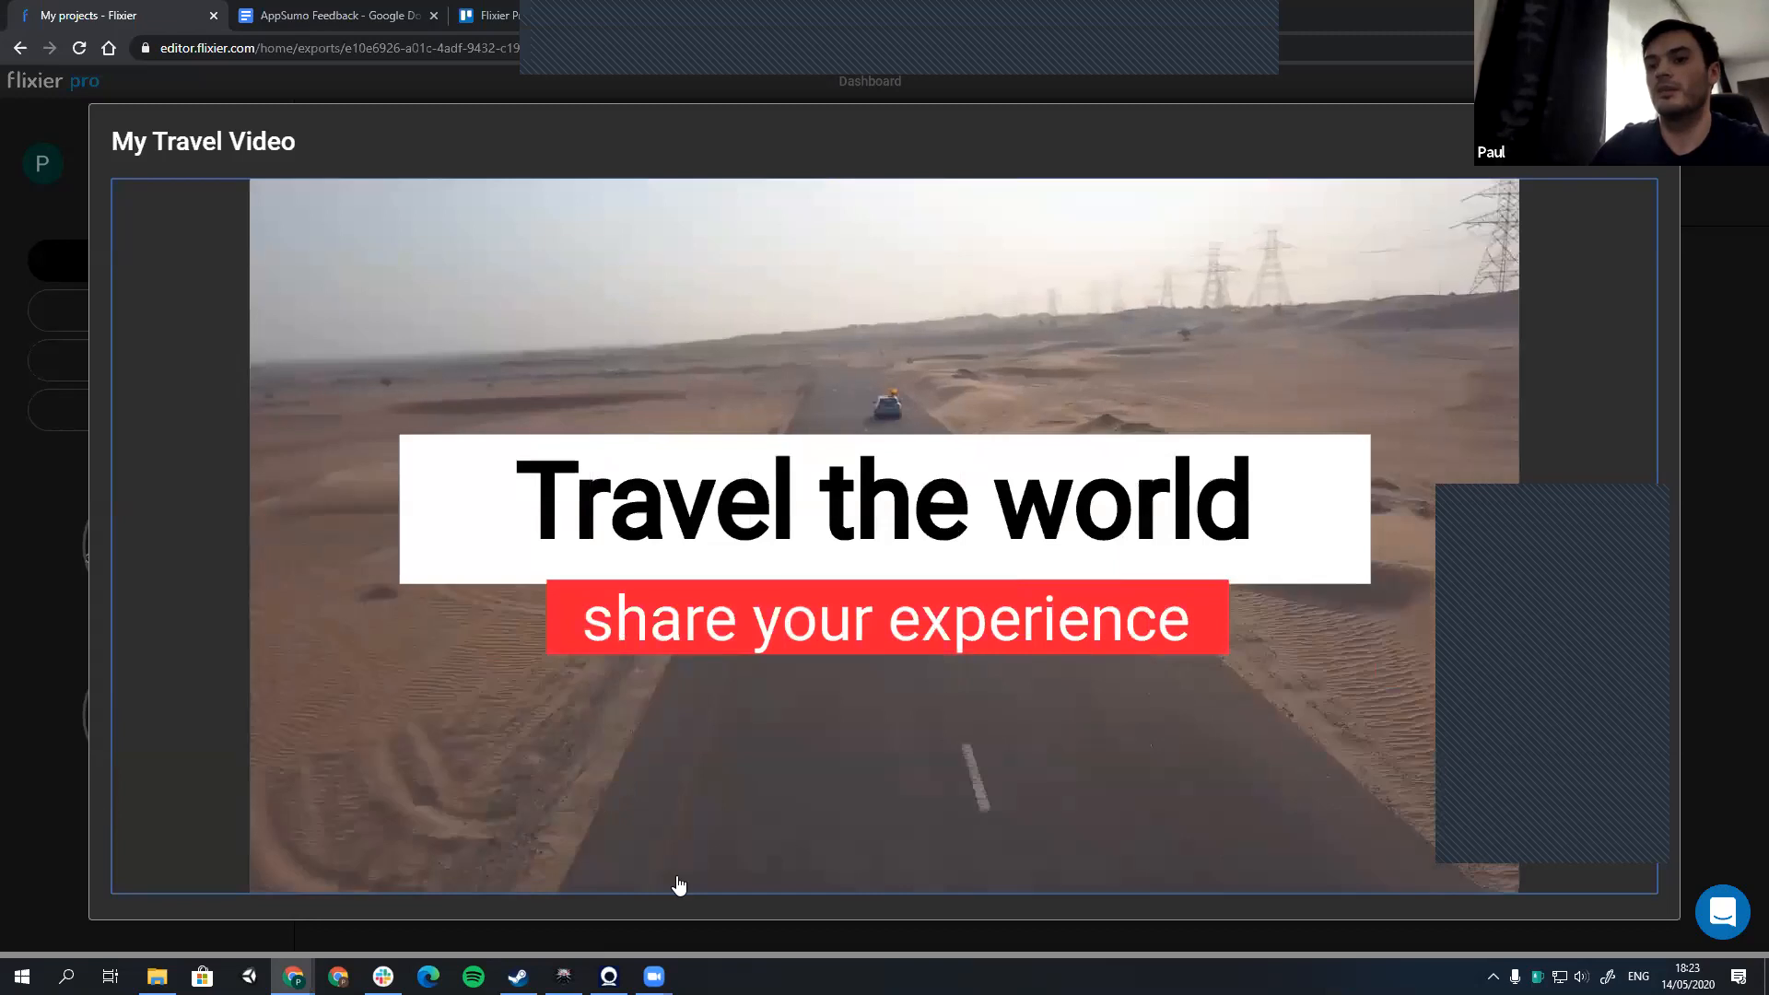
pyautogui.click(860, 880)
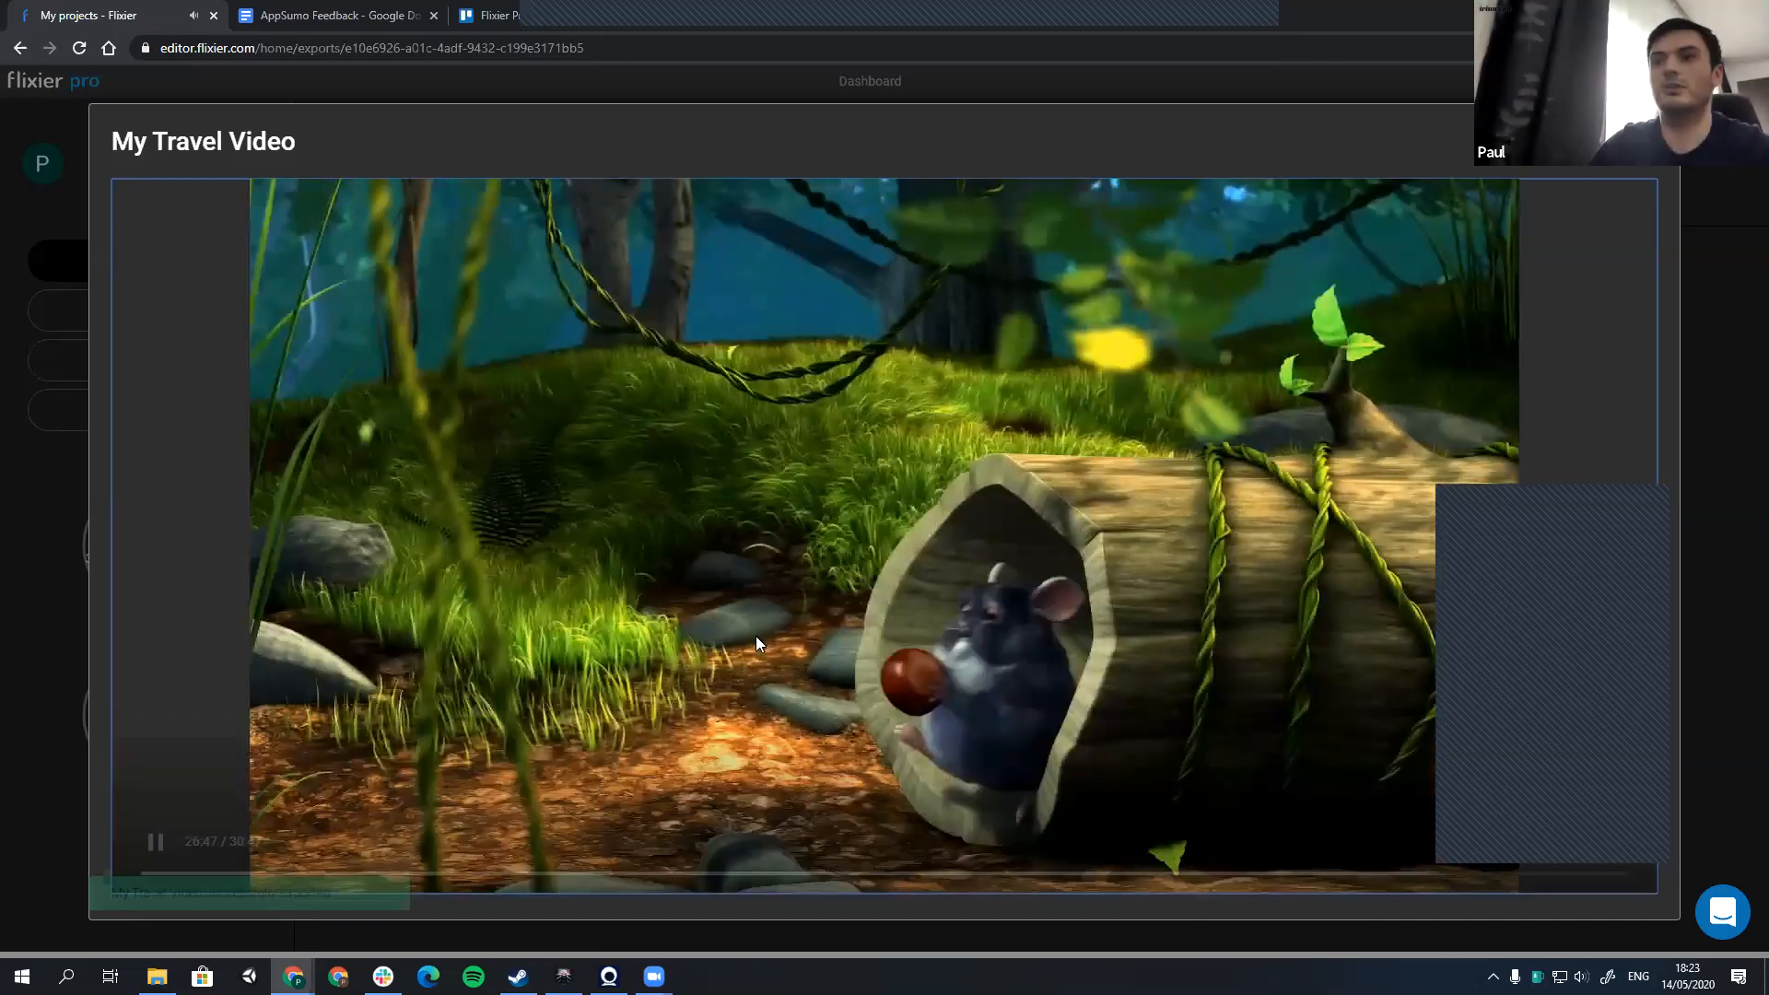
pyautogui.press('Escape')
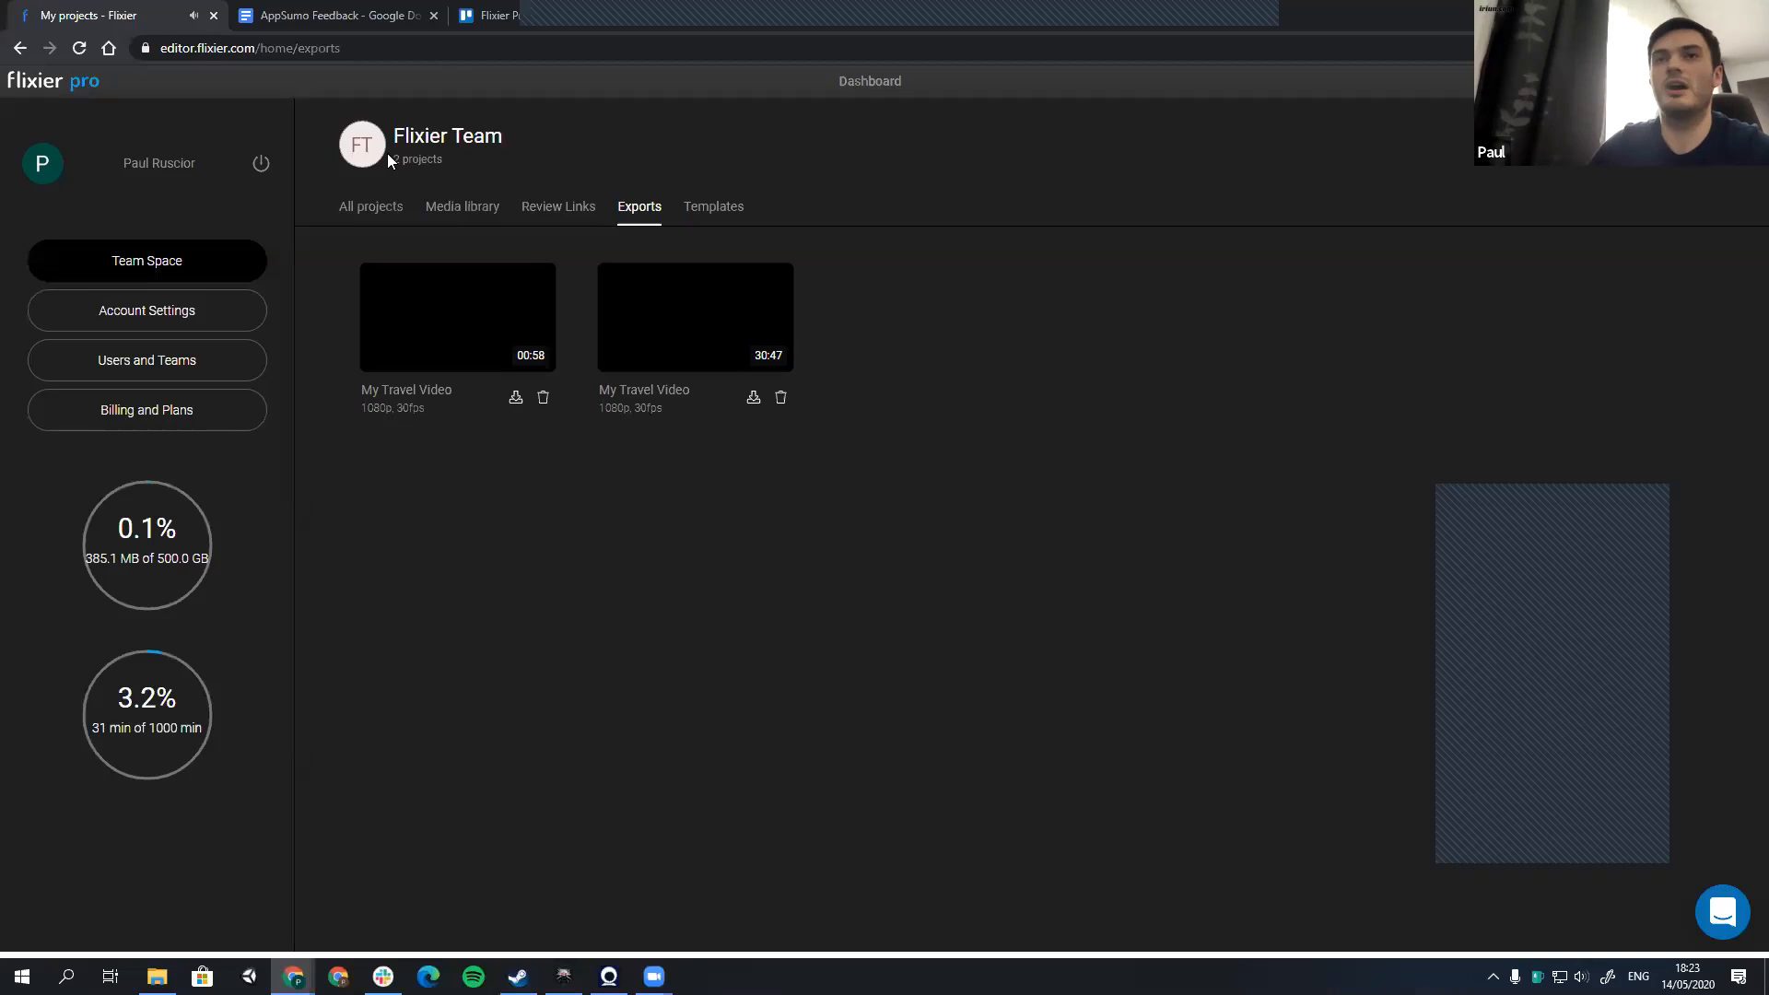
# Step: Download the 00:58 export of My Travel Video as My Travel Video.mp4
pyautogui.click(516, 396)
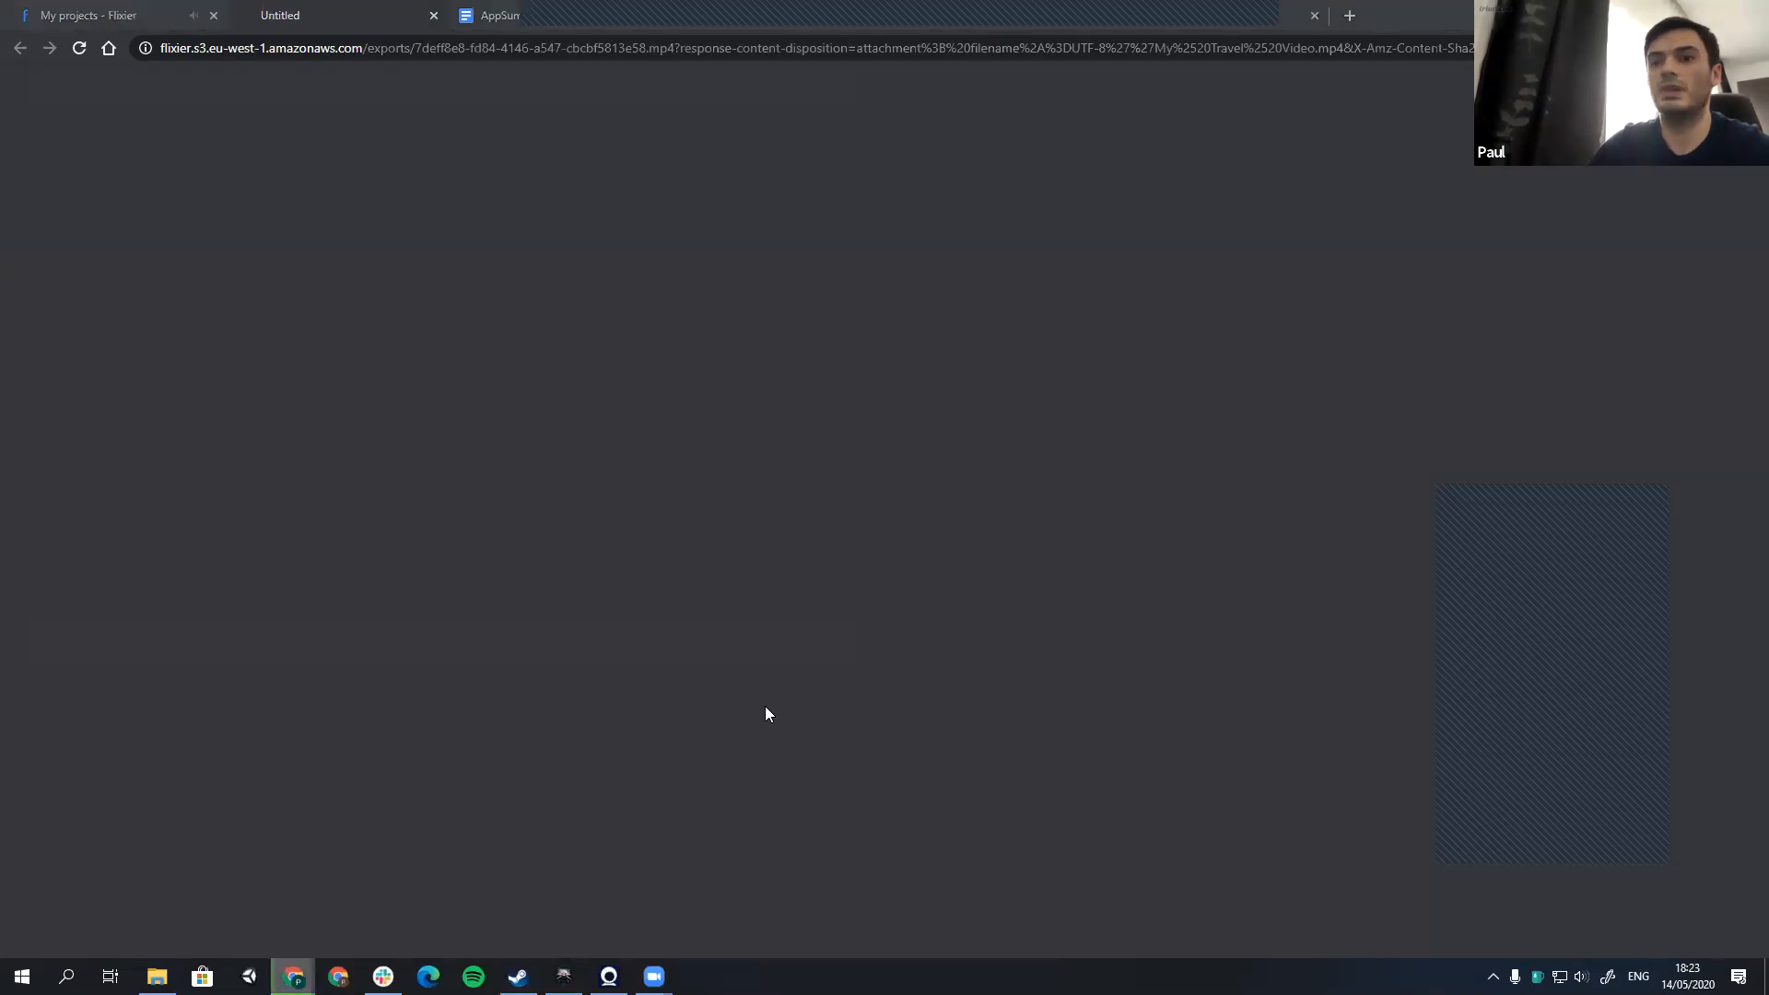
pyautogui.press('Return')
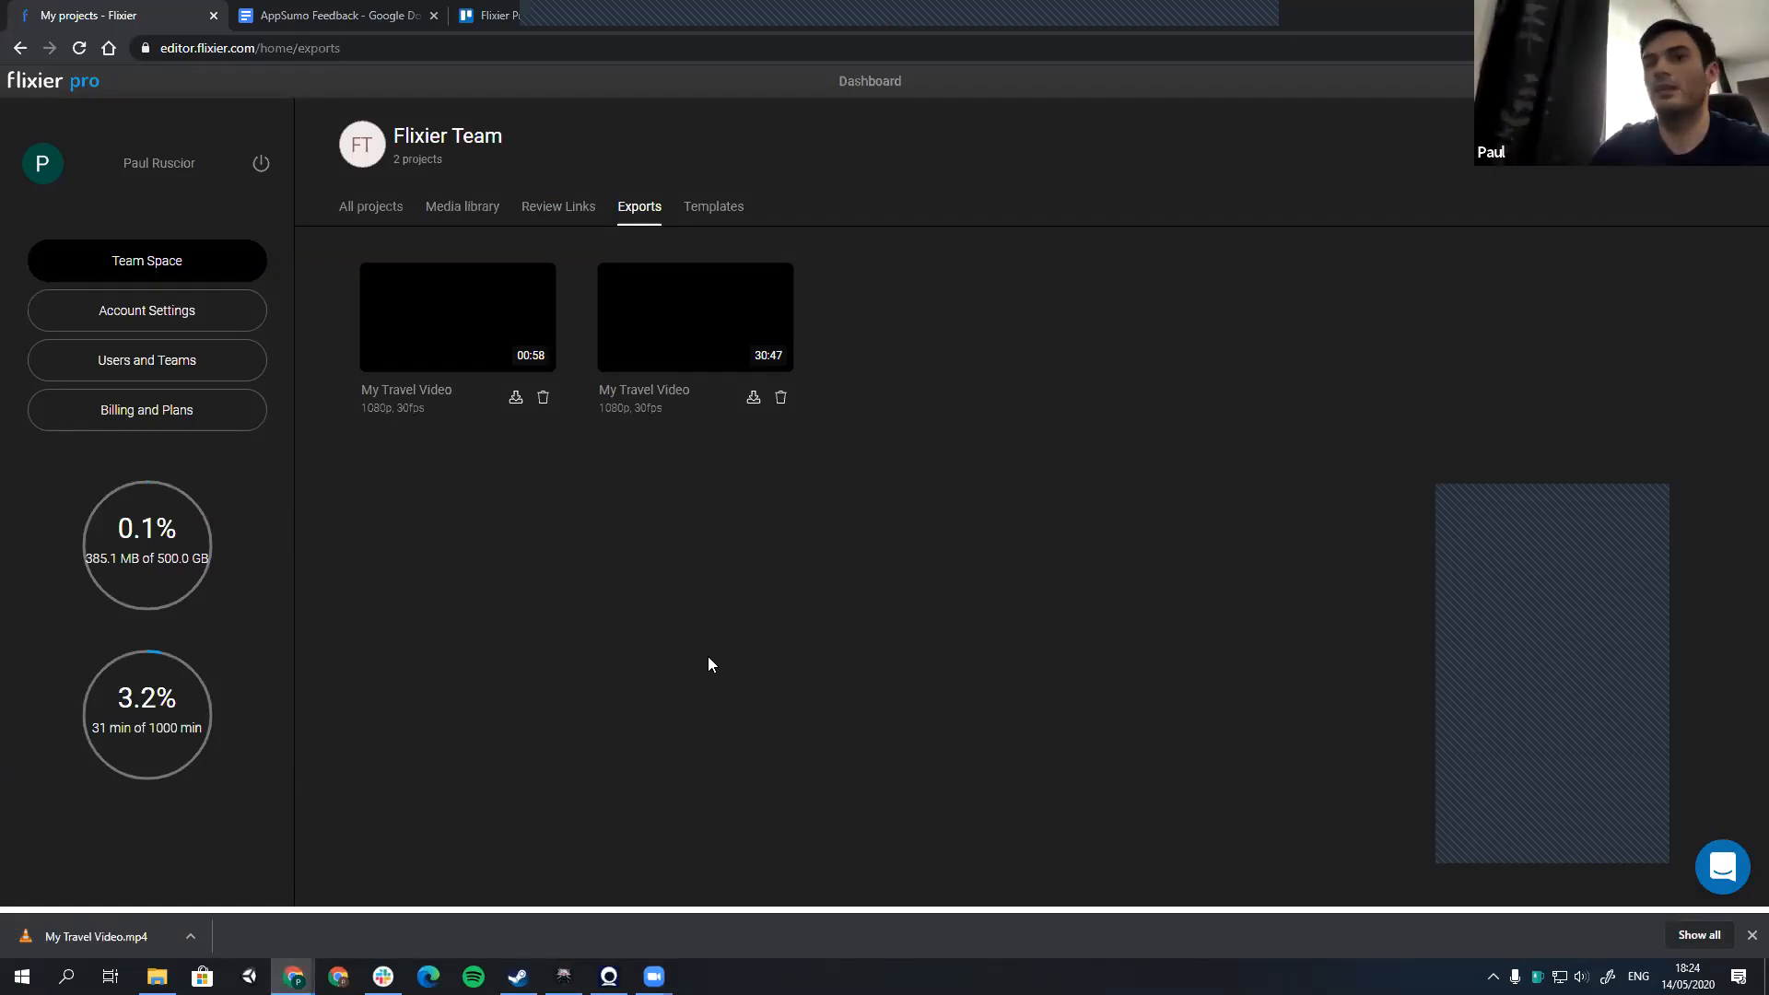
# Step: Reopen the My Travel Video project and move the playhead to about 18 seconds on the timeline
pyautogui.click(377, 212)
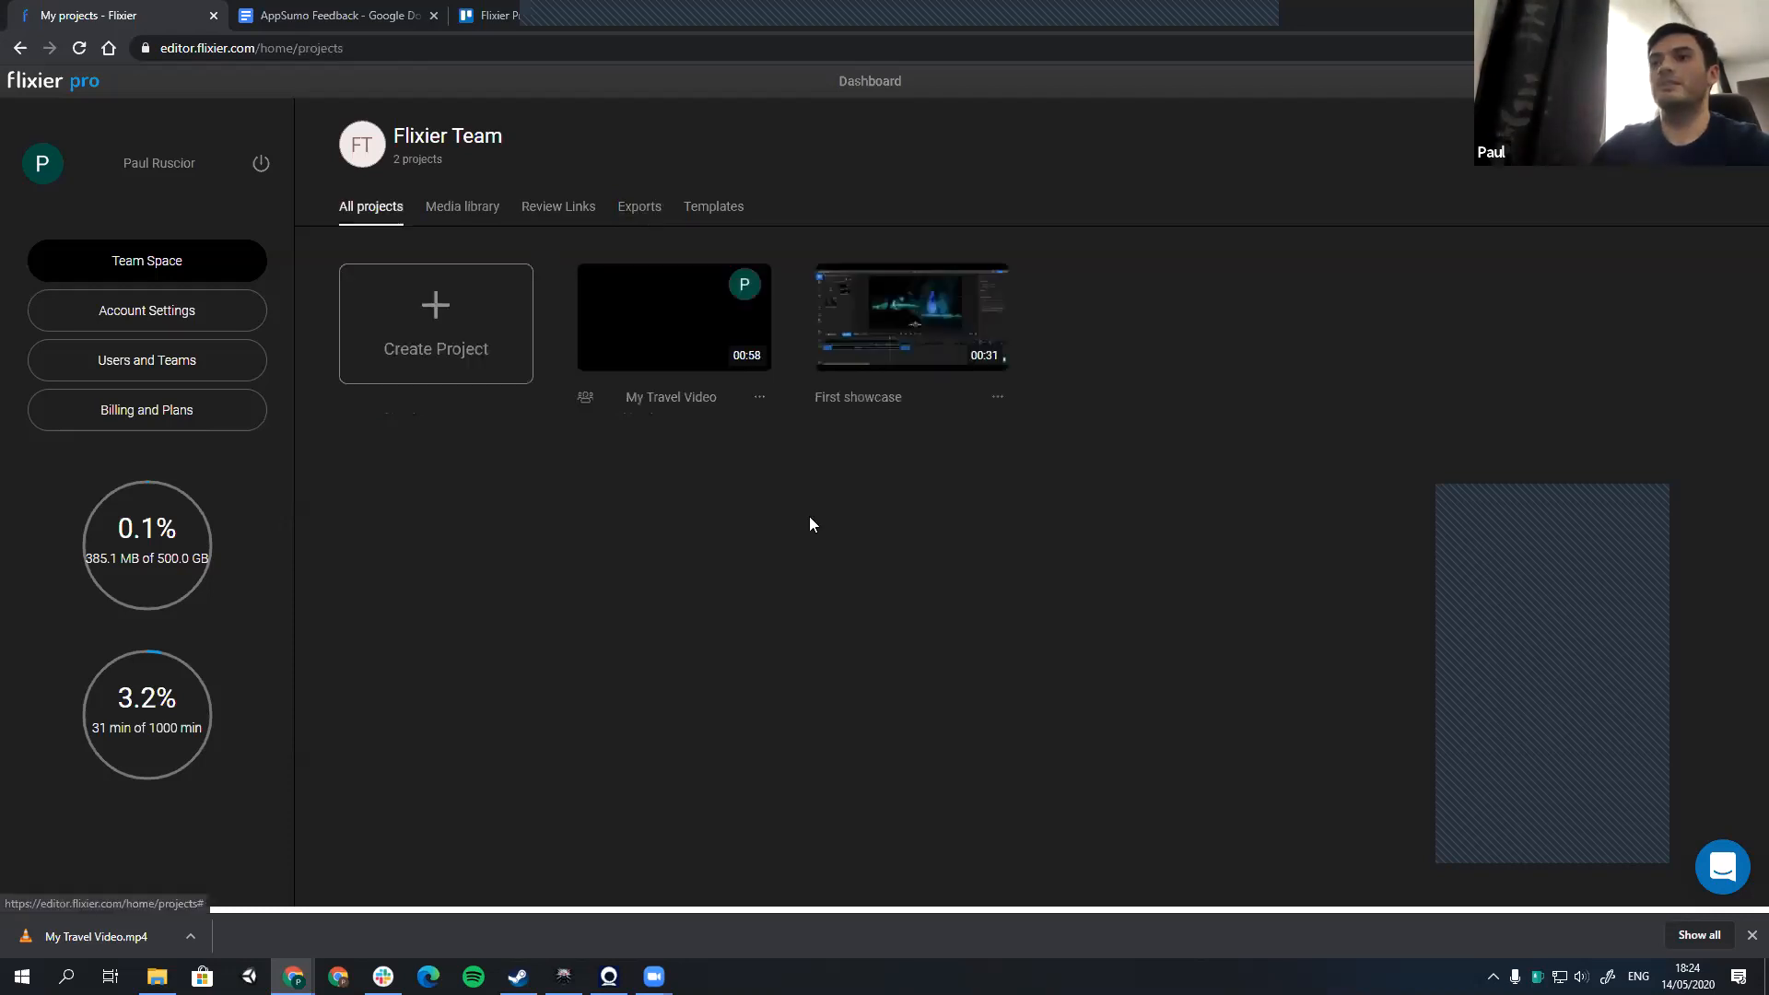
pyautogui.click(596, 305)
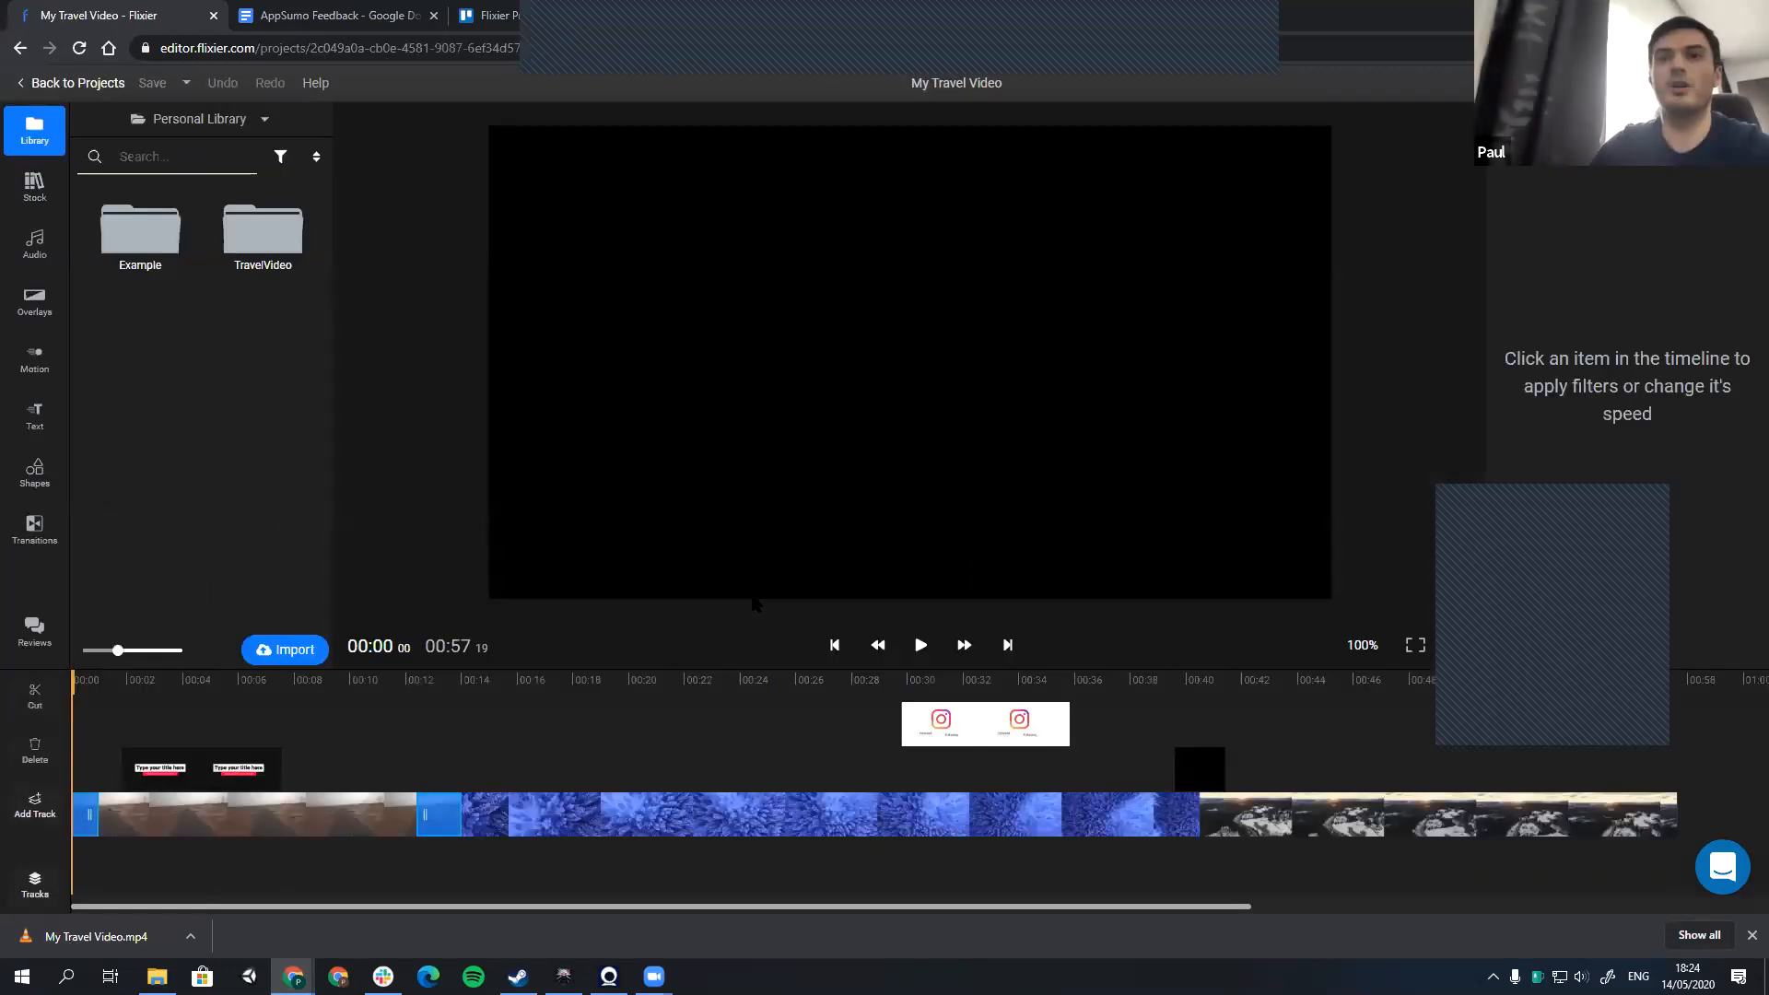
pyautogui.moveTo(542, 682); pyautogui.dragTo(588, 681)
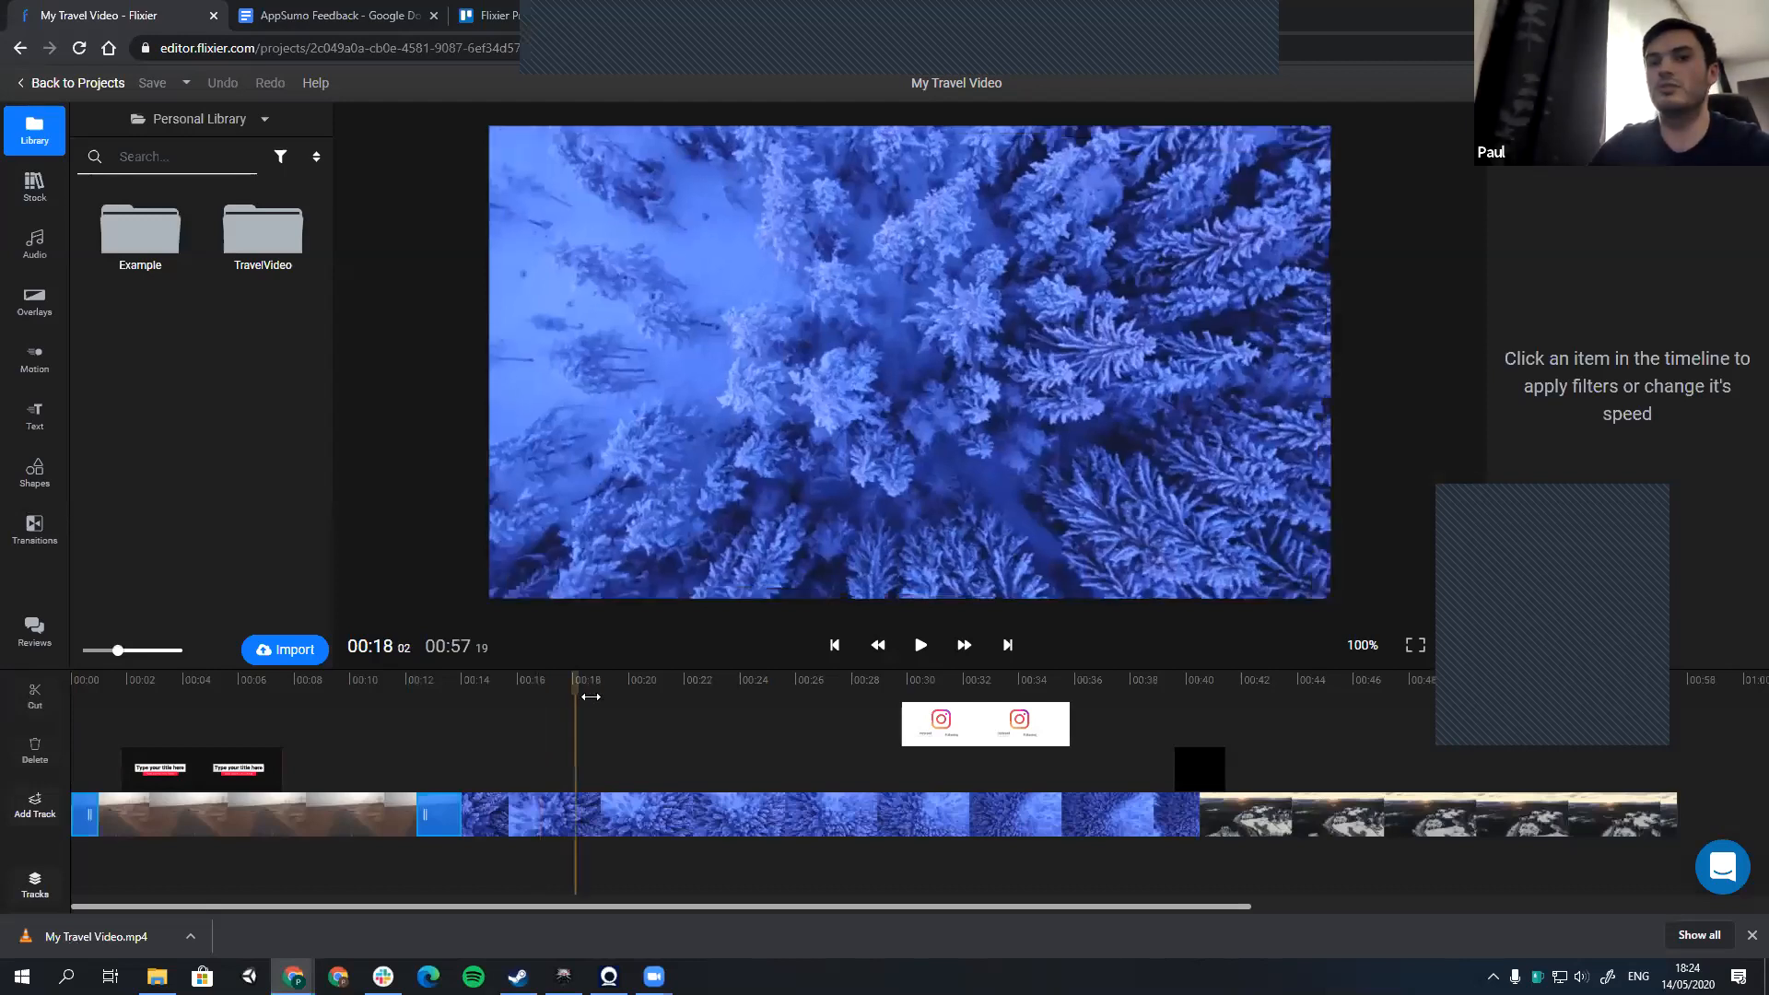
pyautogui.click(590, 698)
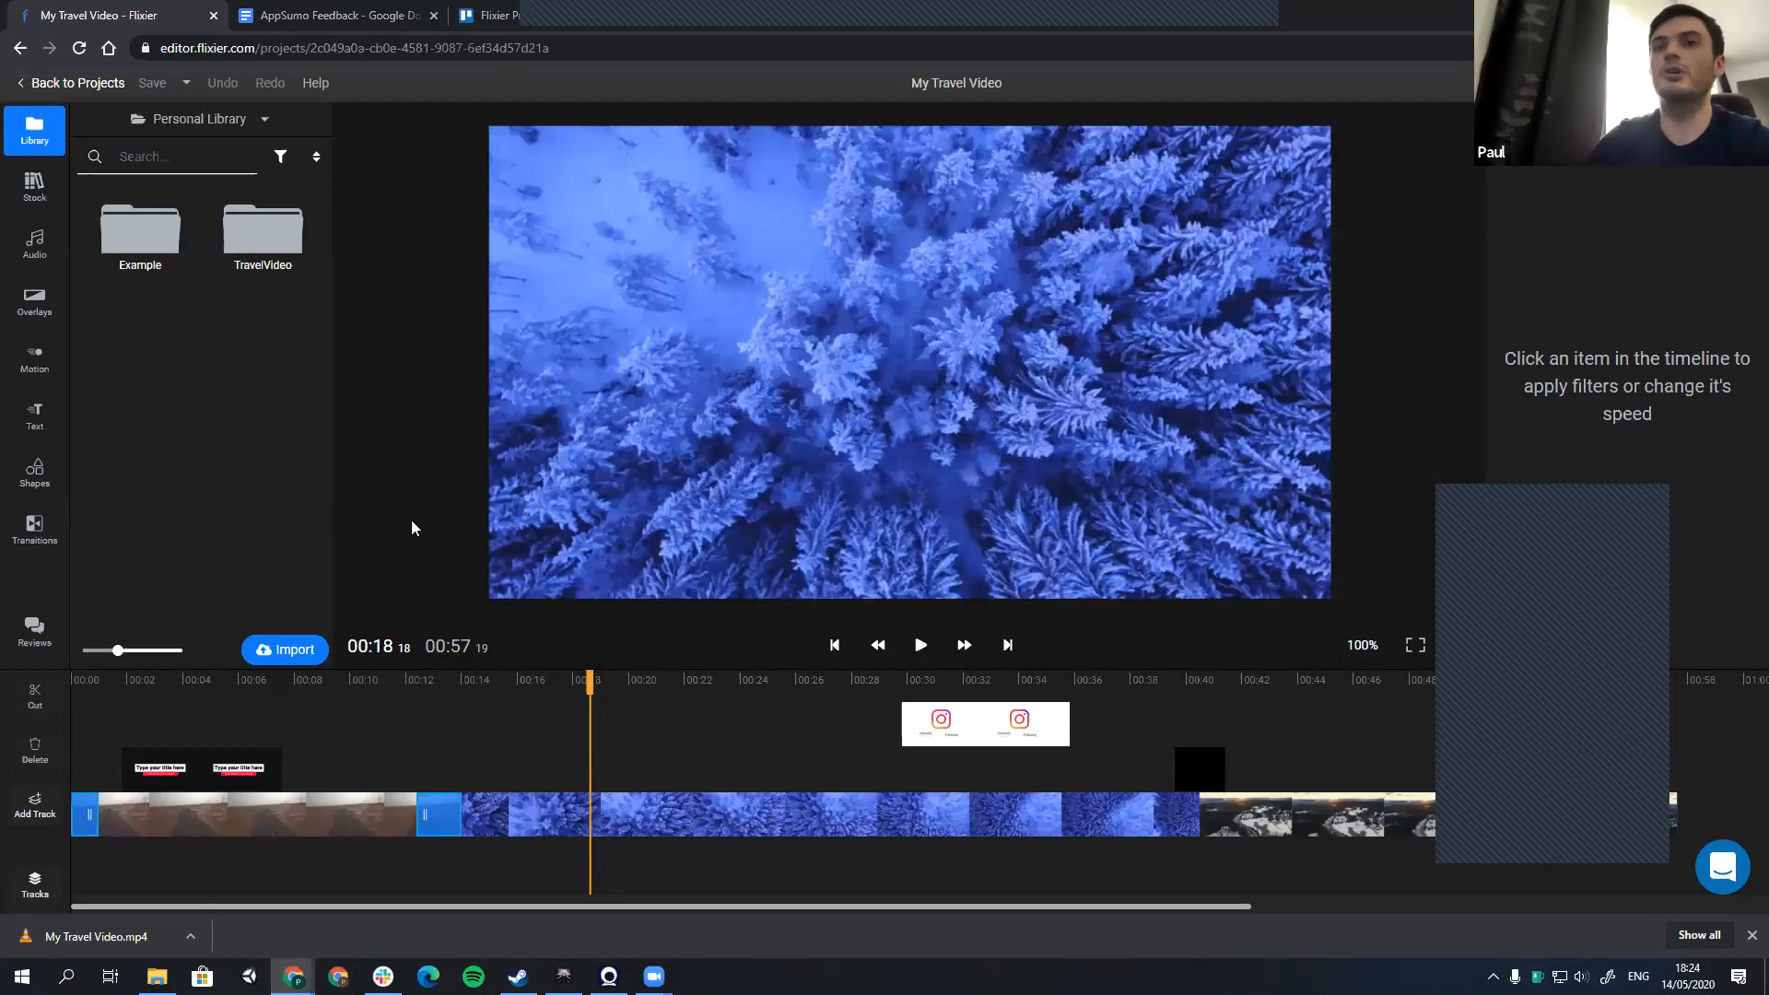
# Step: Review the user ideas on the feedback page linked from the Trello product roadmap and in the AppSumo Feedback document
pyautogui.click(471, 16)
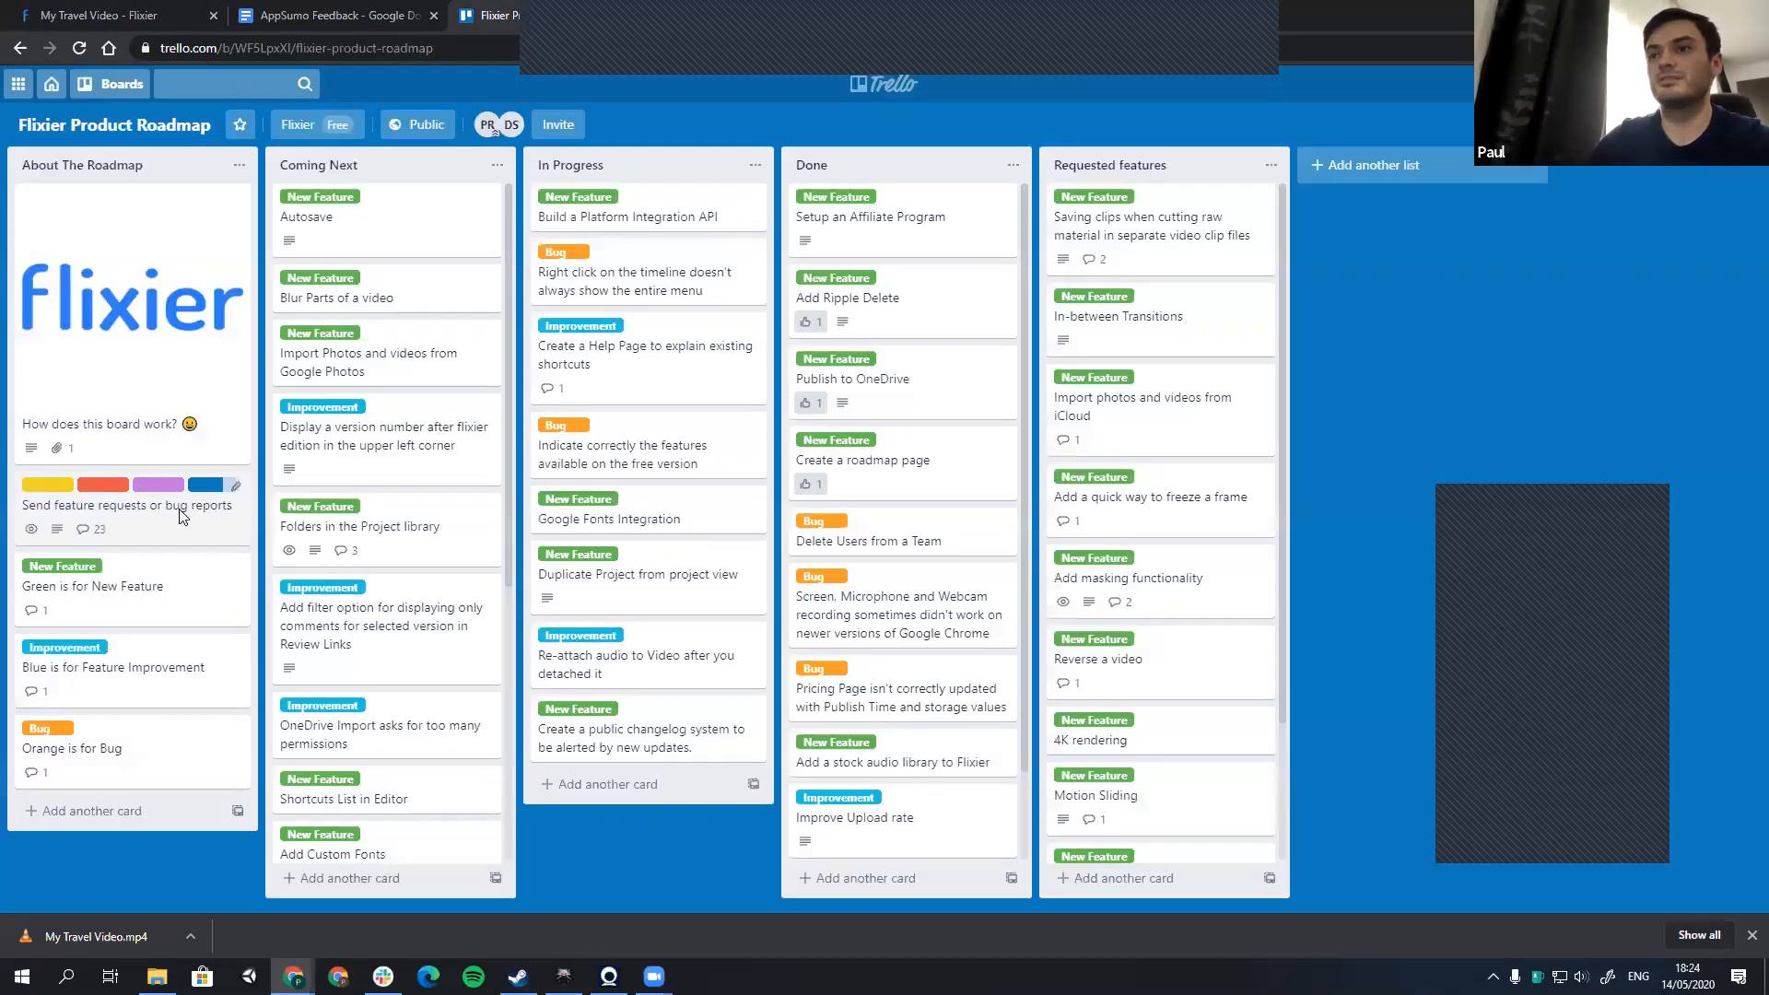
pyautogui.click(181, 513)
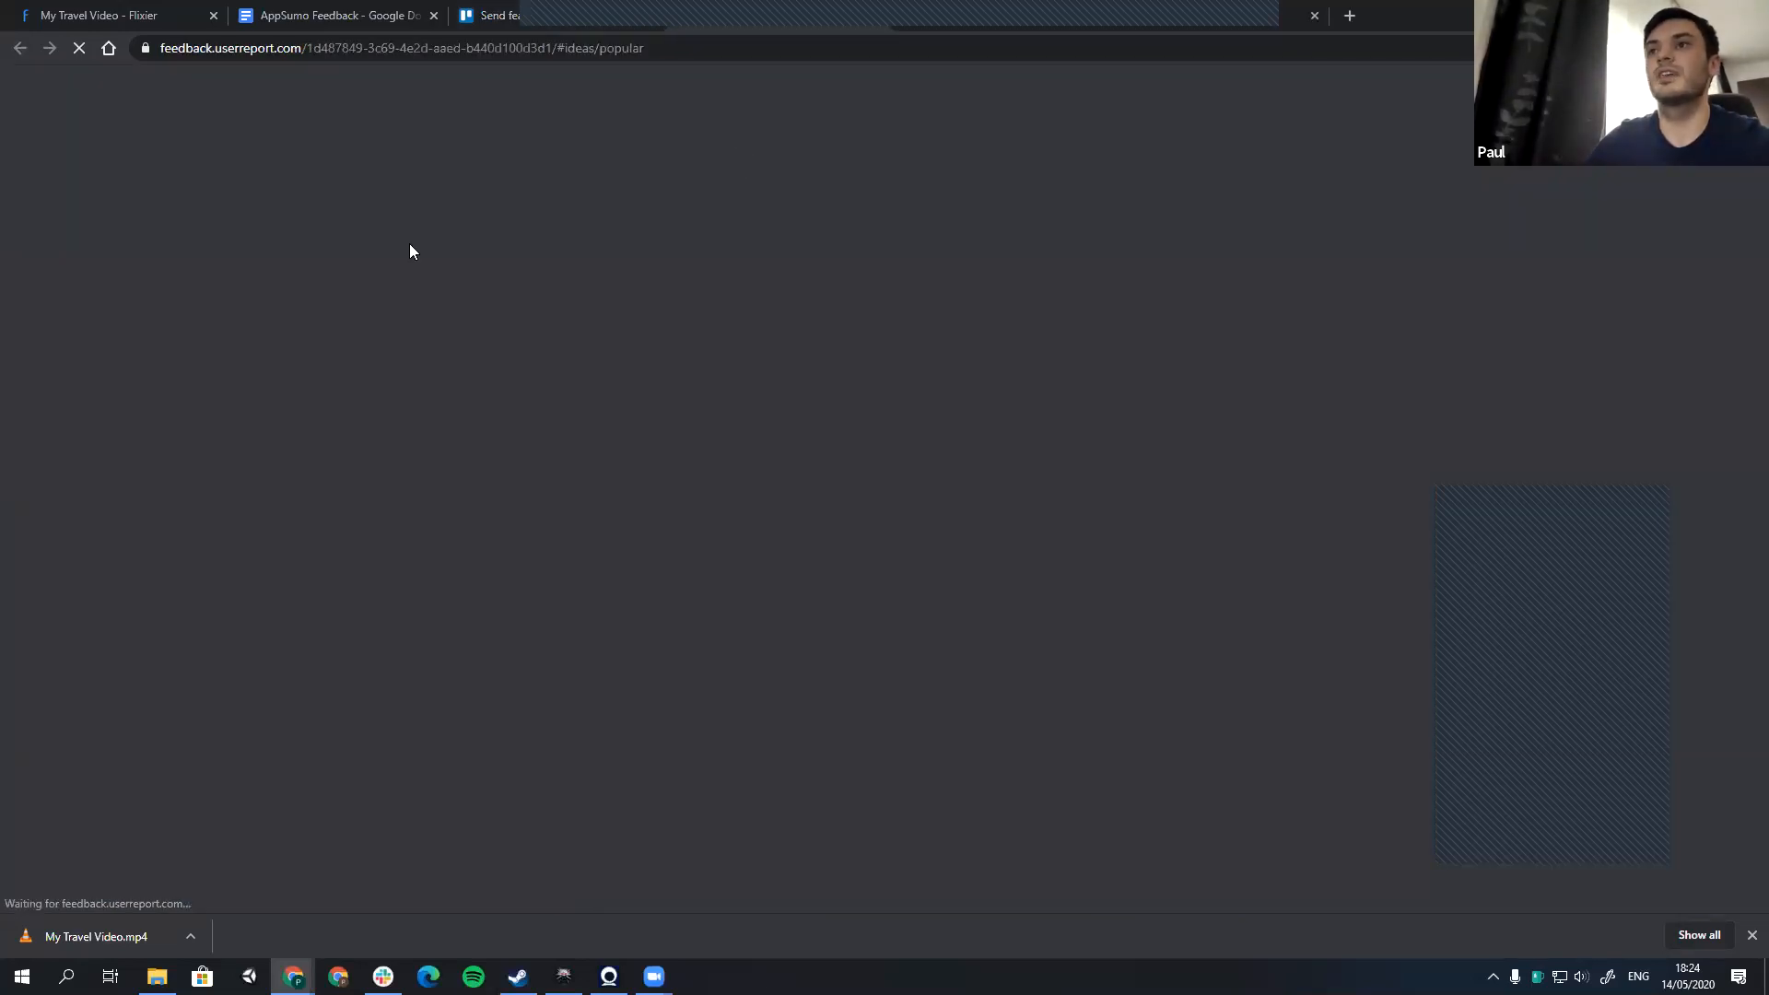
pyautogui.scroll(-2, 684, 332)
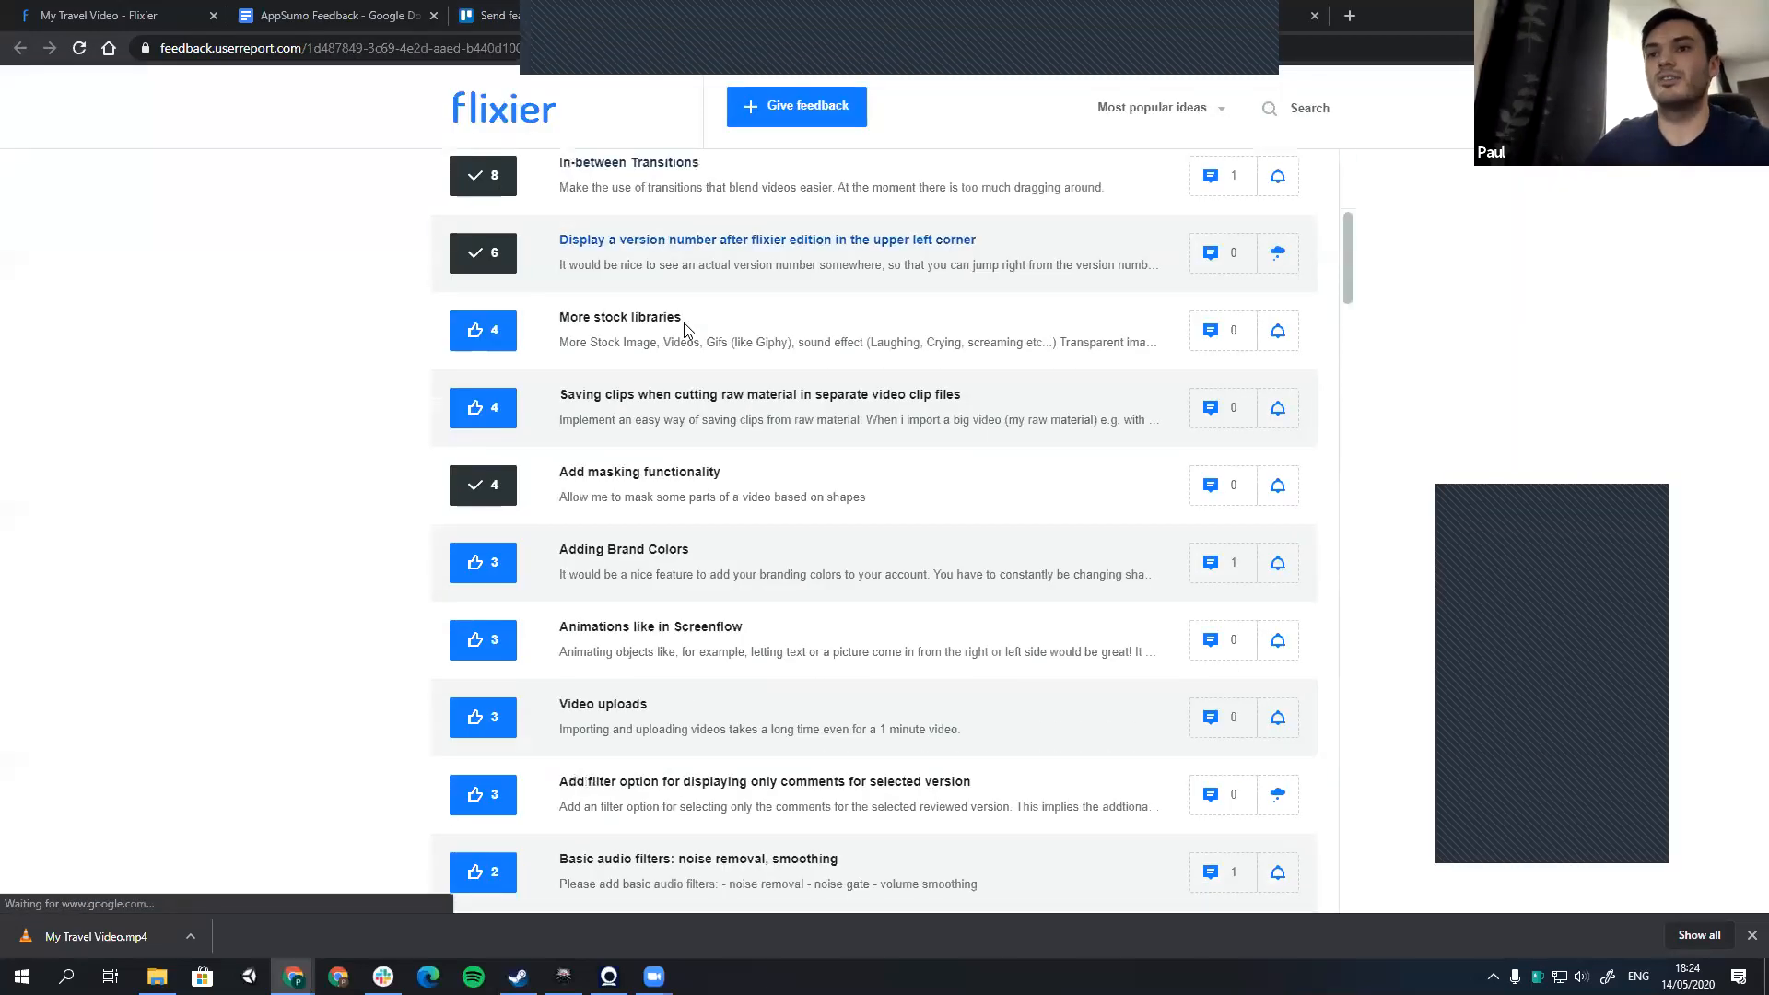
pyautogui.click(338, 12)
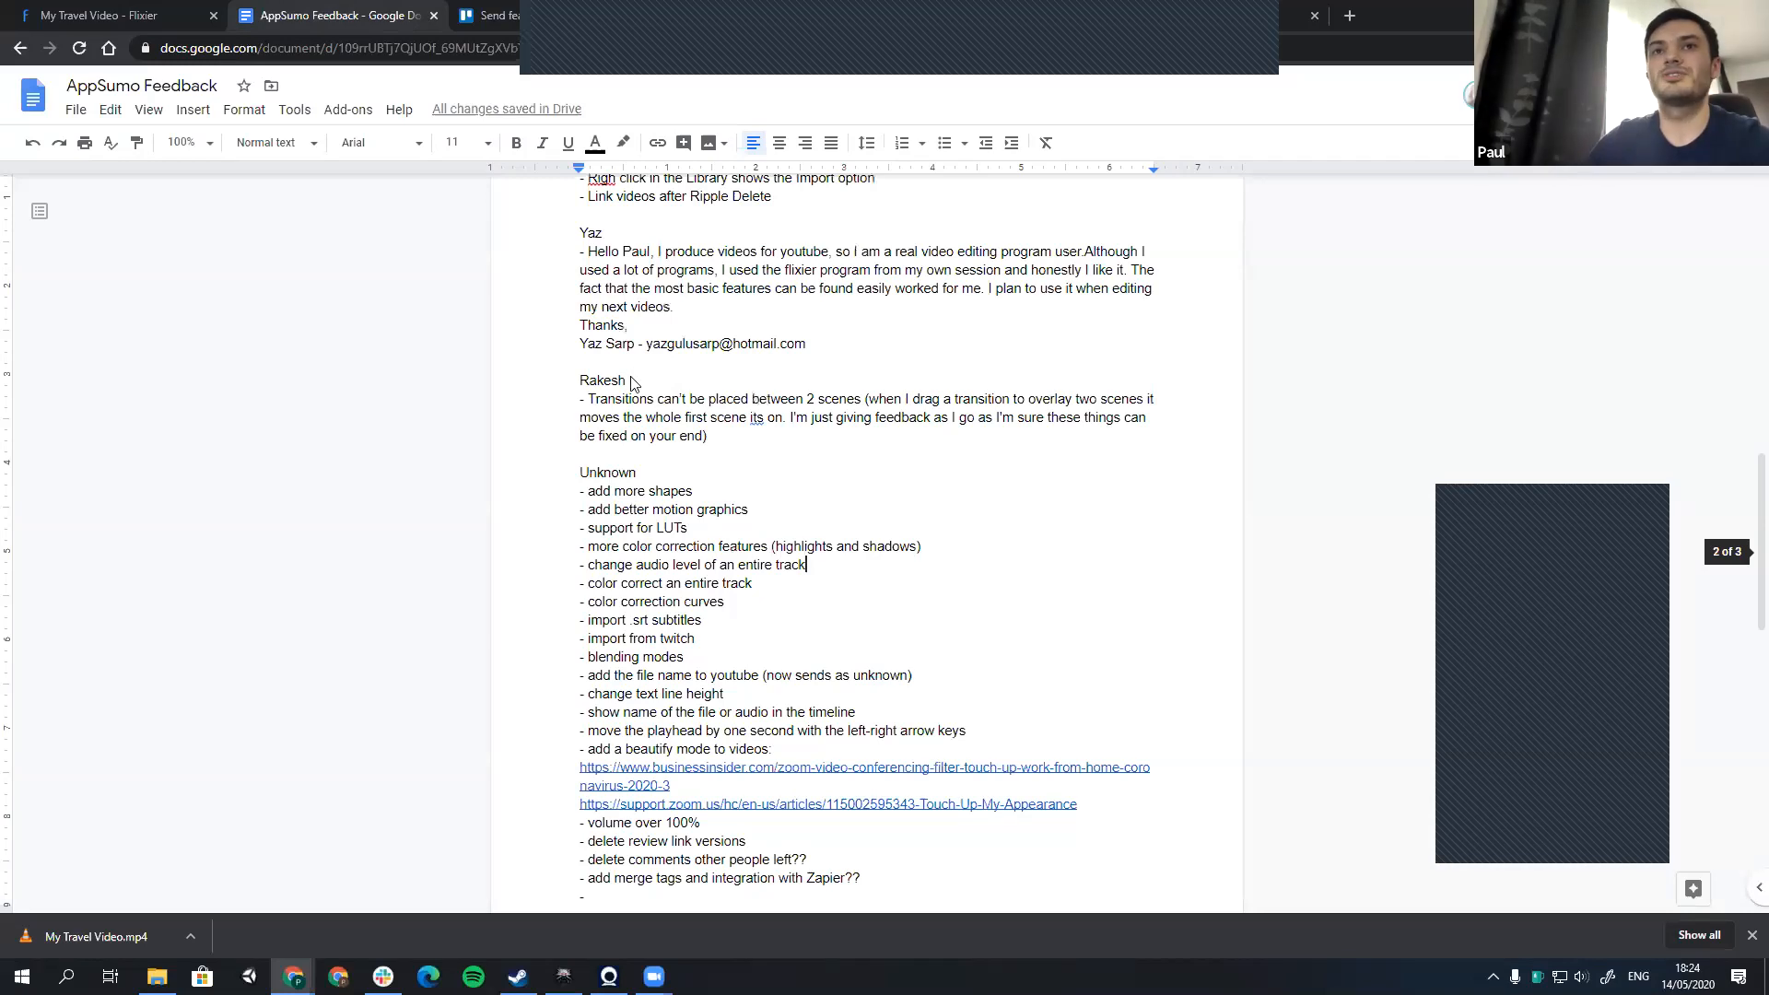
# Step: Return to the My Travel Video project and view the available media import and recording sources
pyautogui.scroll(4, 632, 379)
pyautogui.hotkey('ctrl', 'shift', 'Tab')
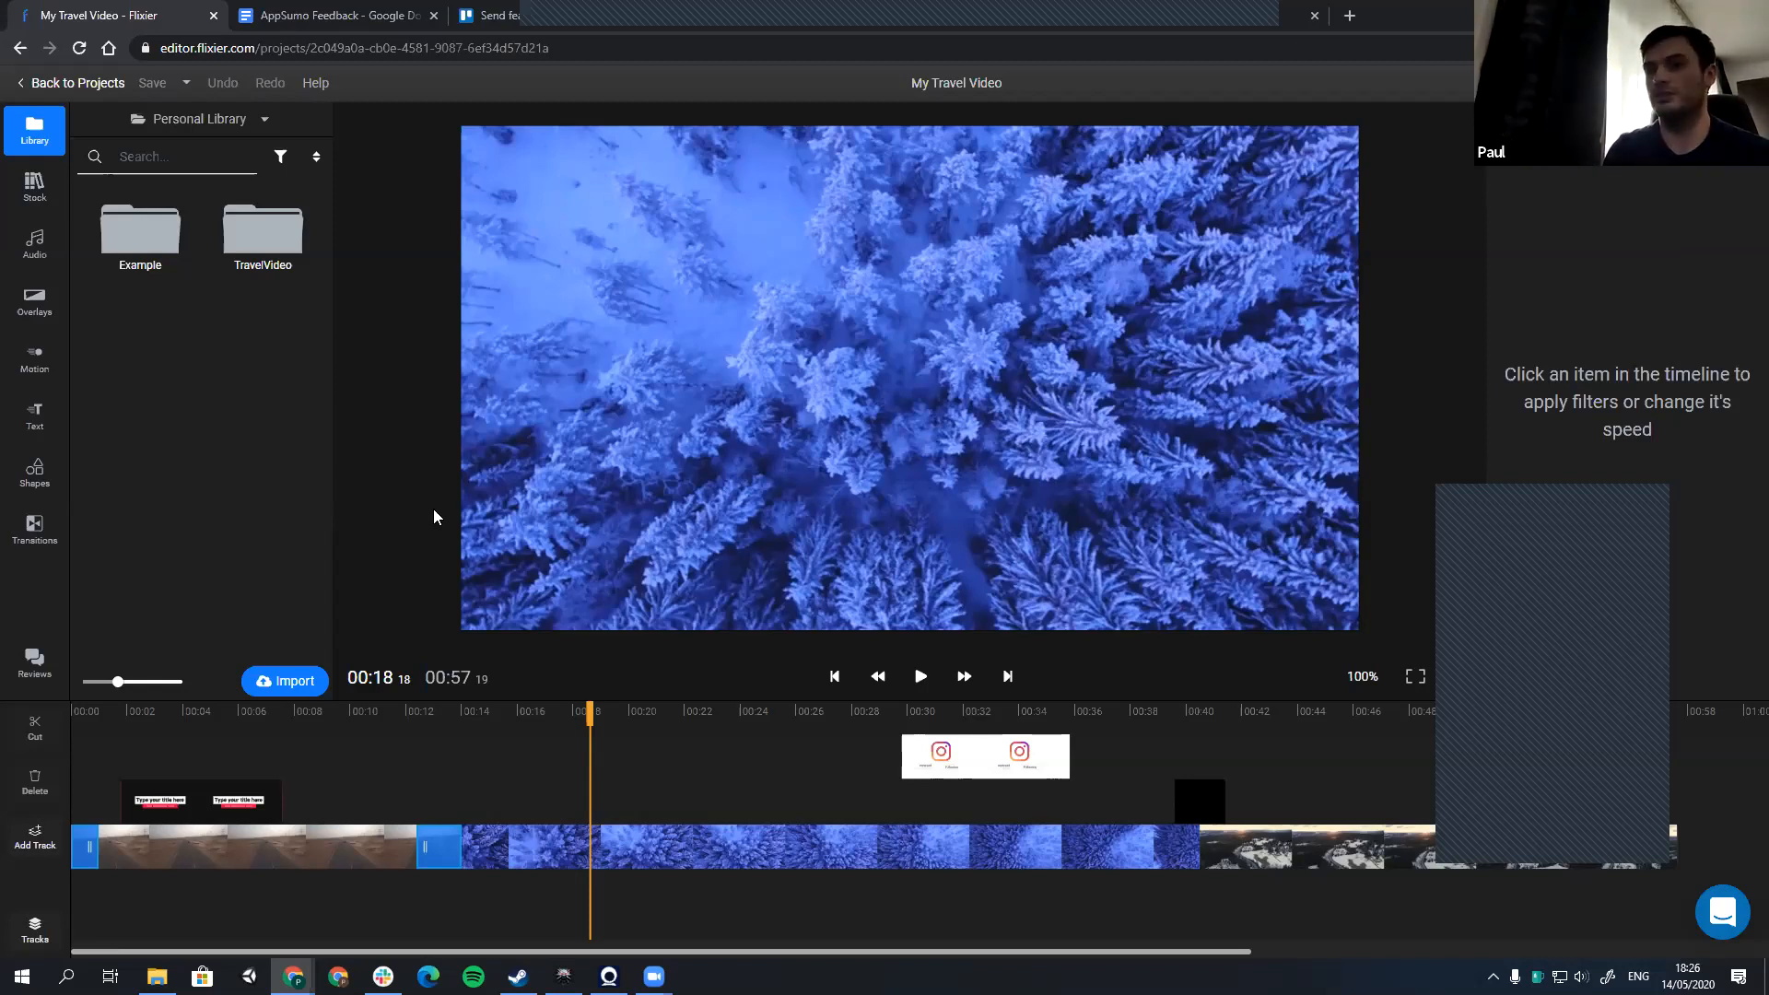
pyautogui.click(293, 681)
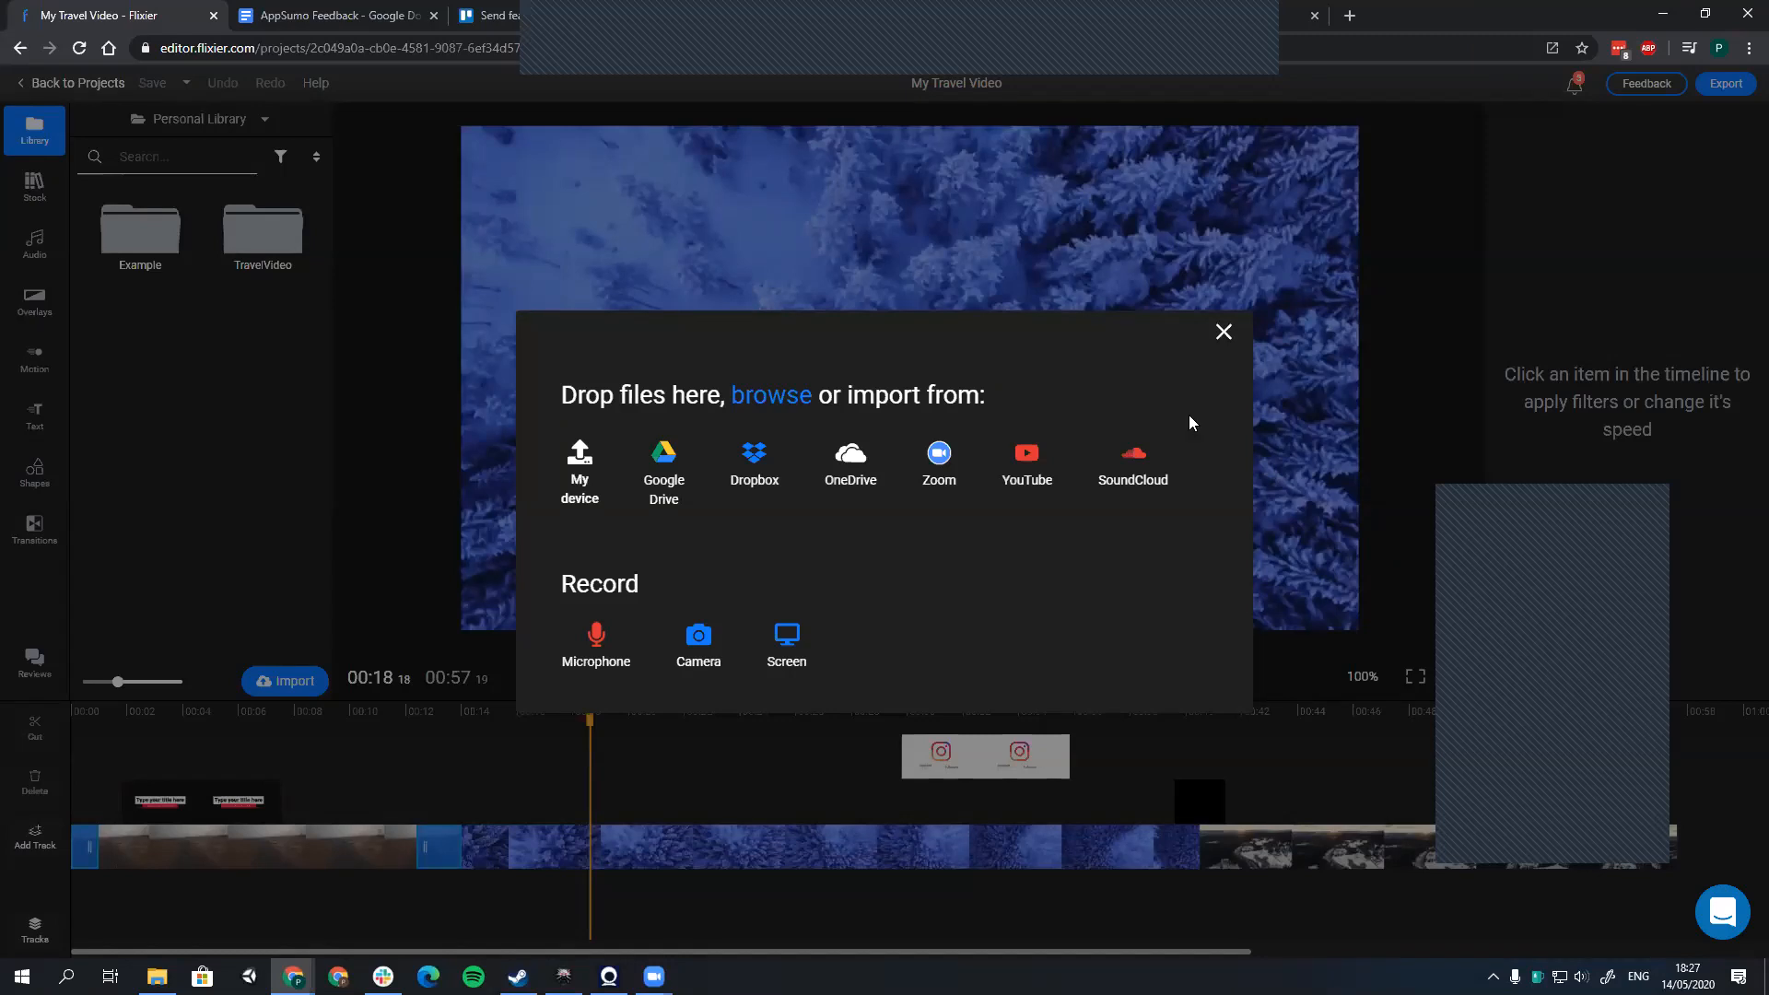
pyautogui.press('Escape')
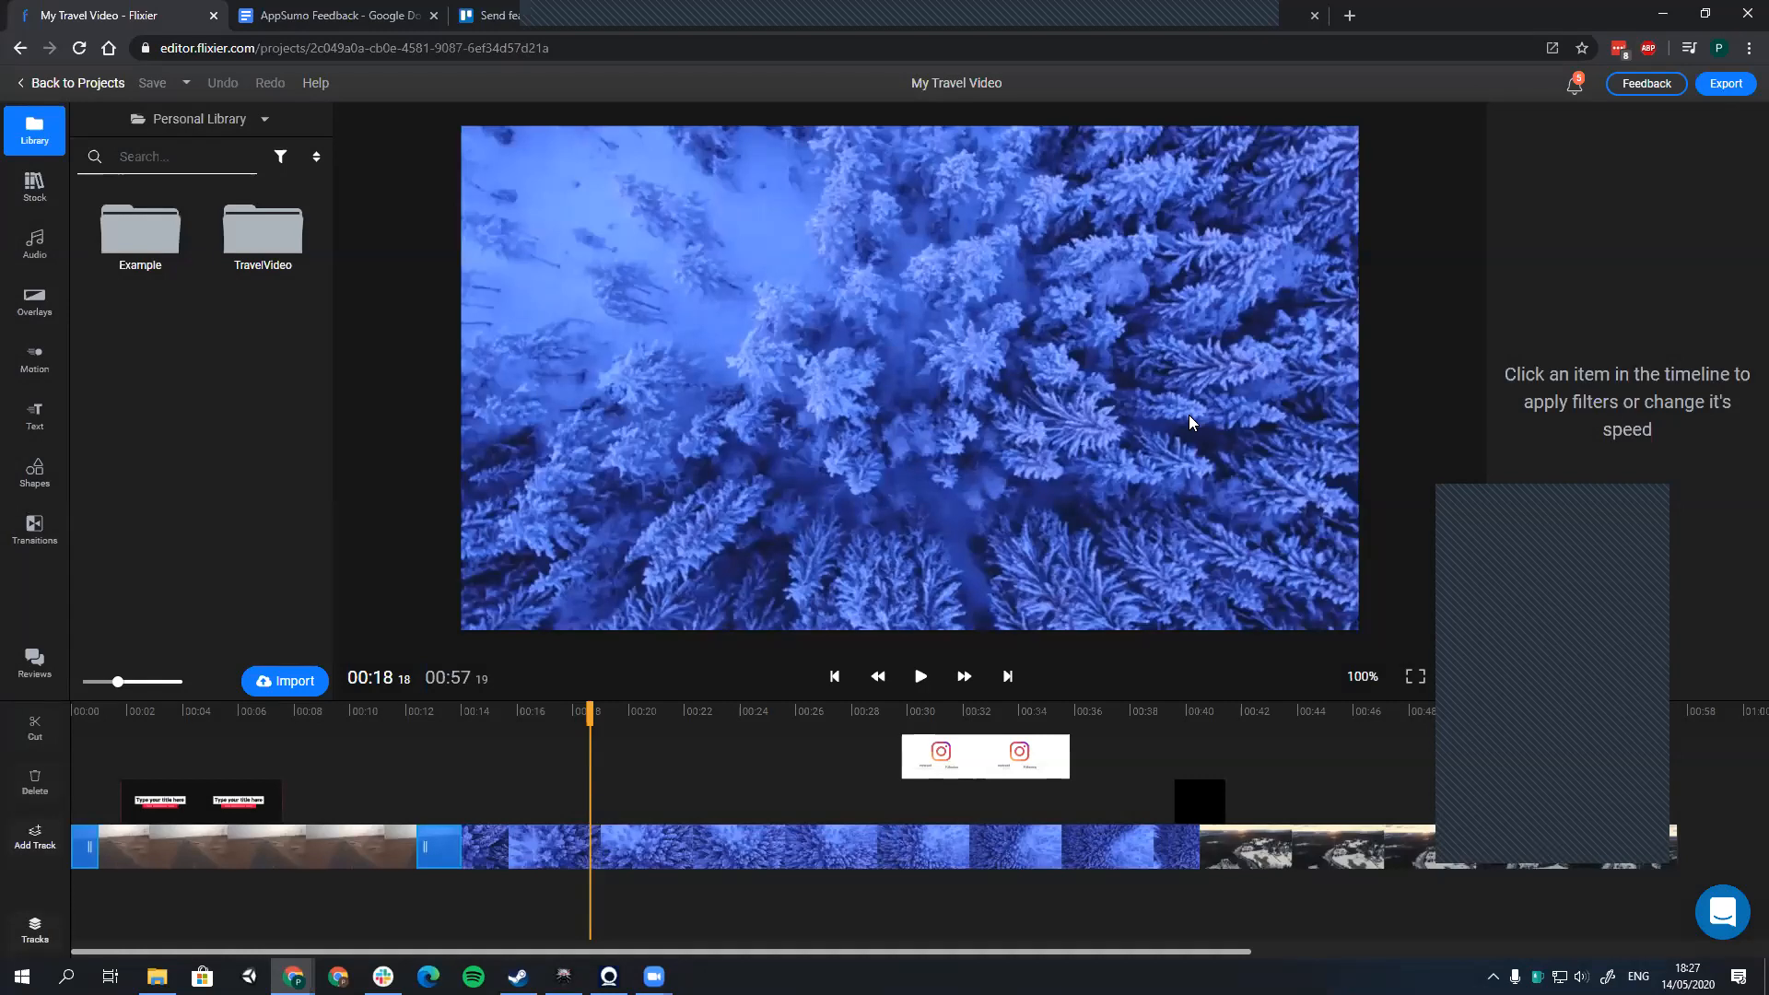
# Step: Select the blue forest clip on the timeline and view the support chat widget
pyautogui.click(513, 849)
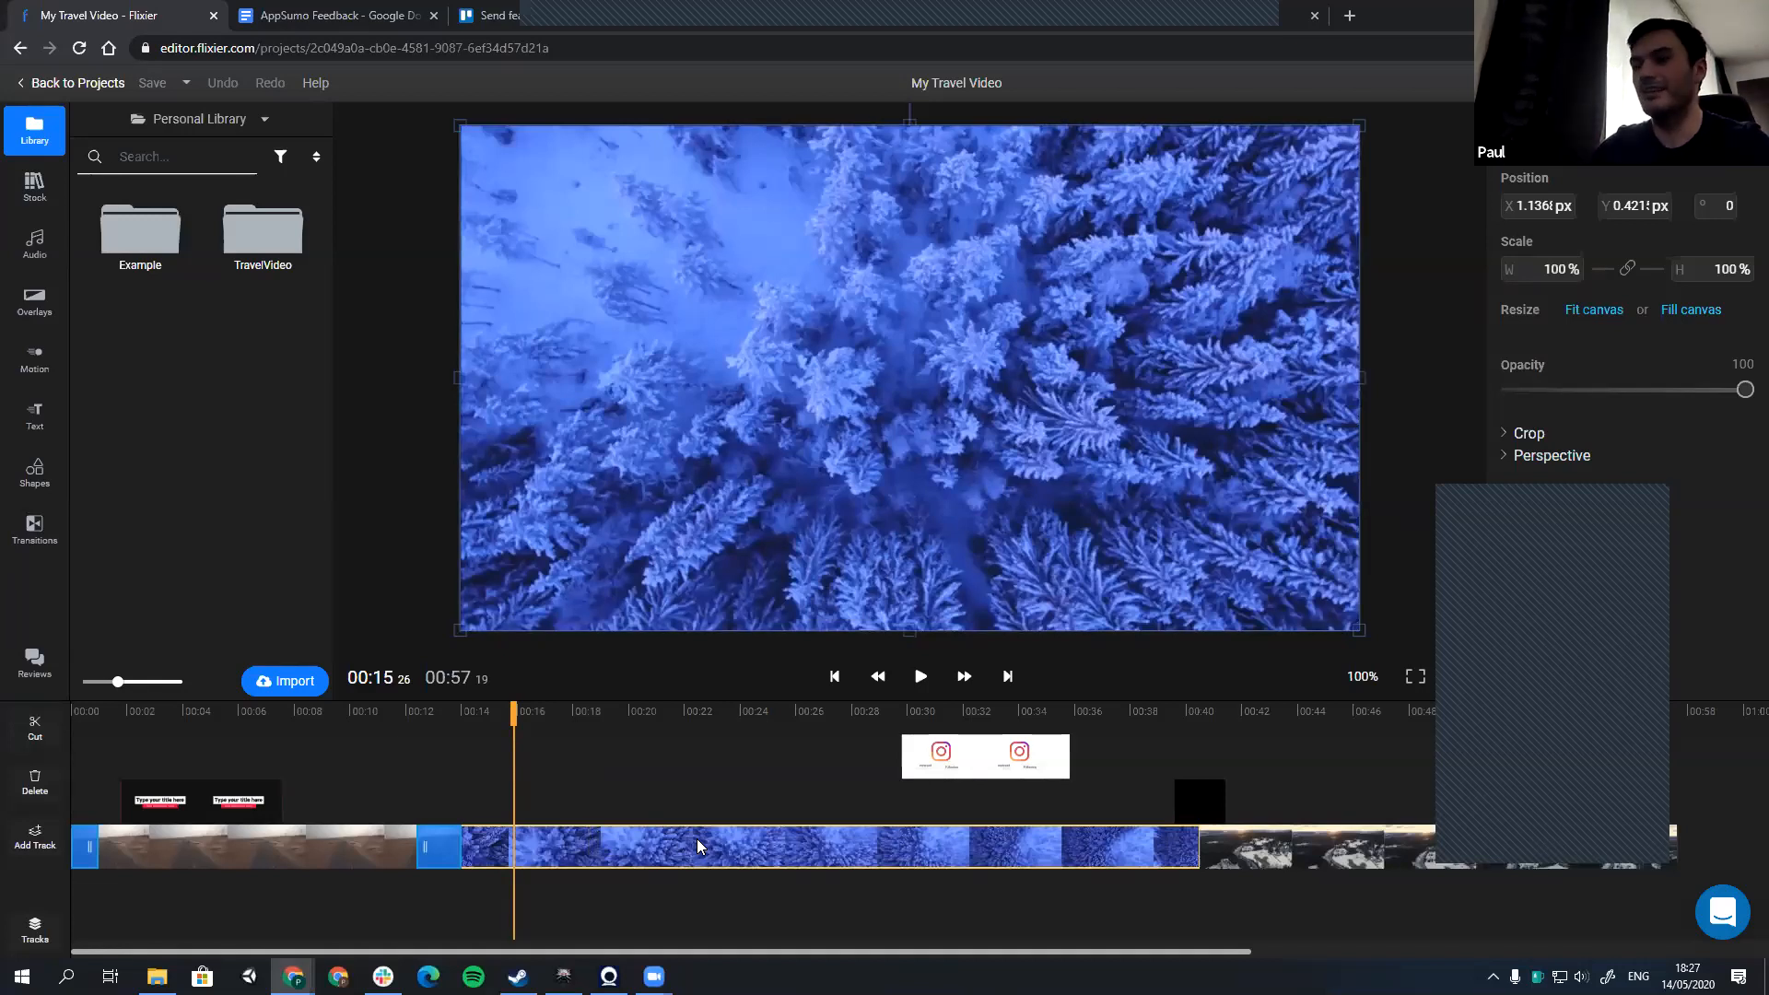
pyautogui.click(390, 569)
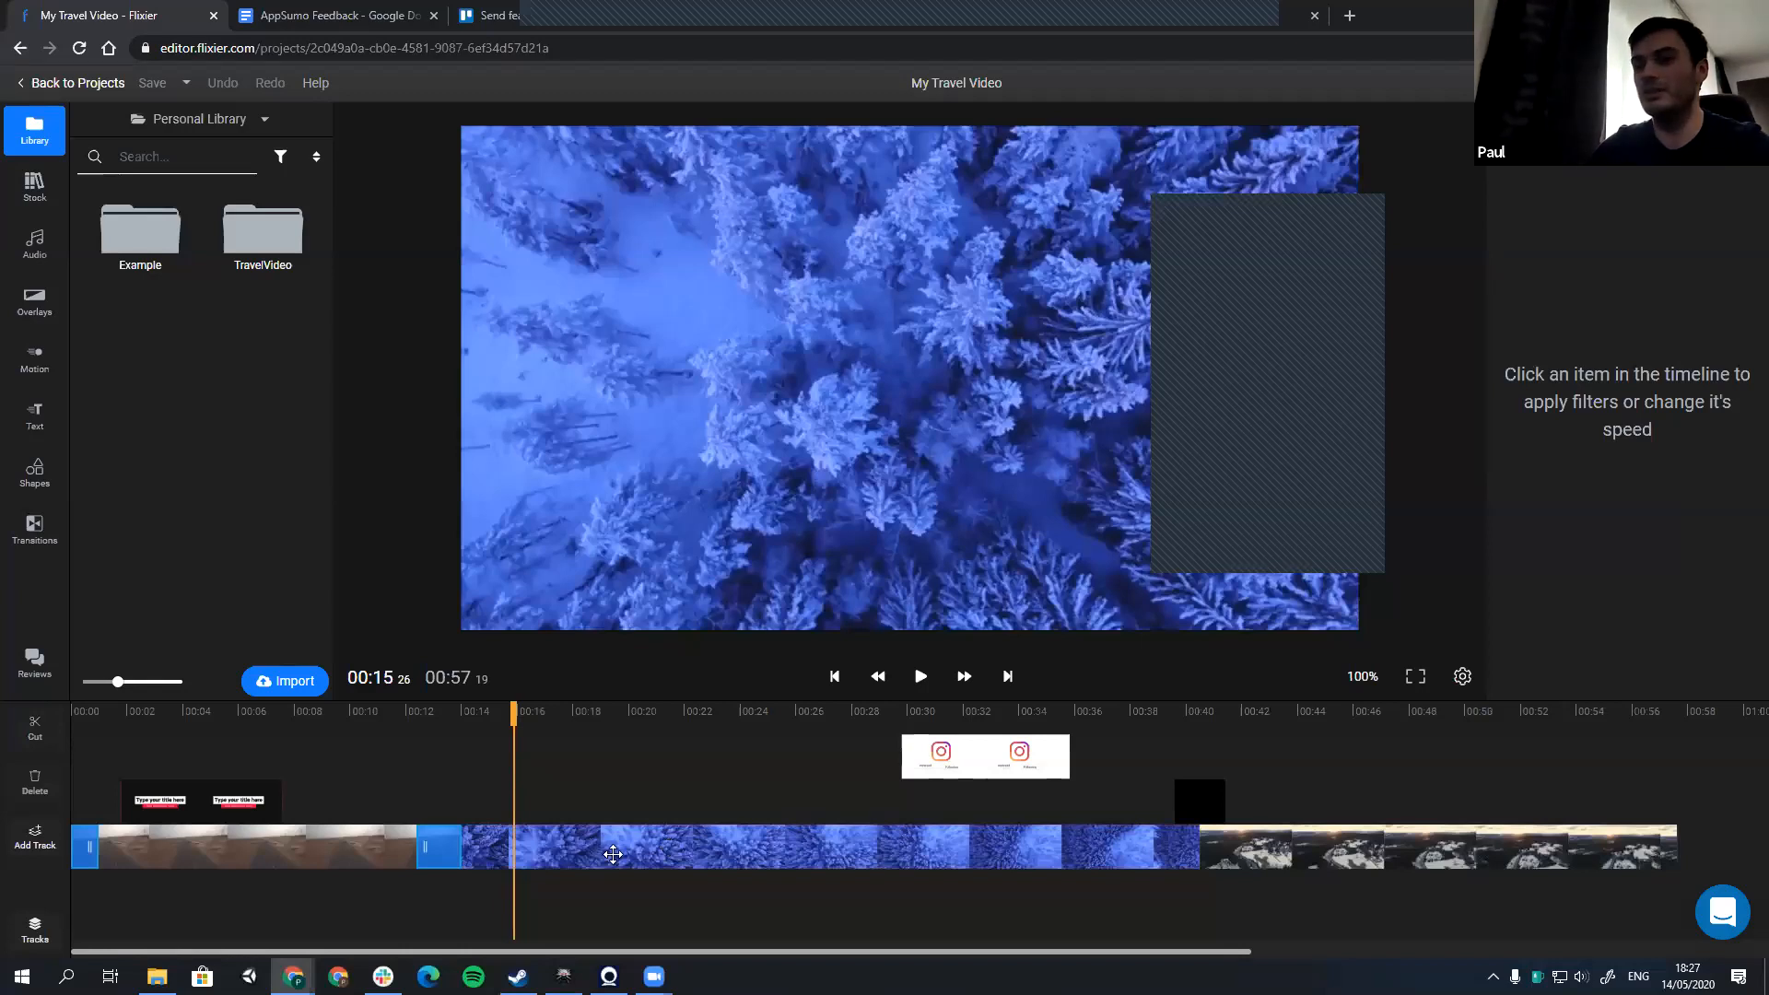
pyautogui.click(540, 835)
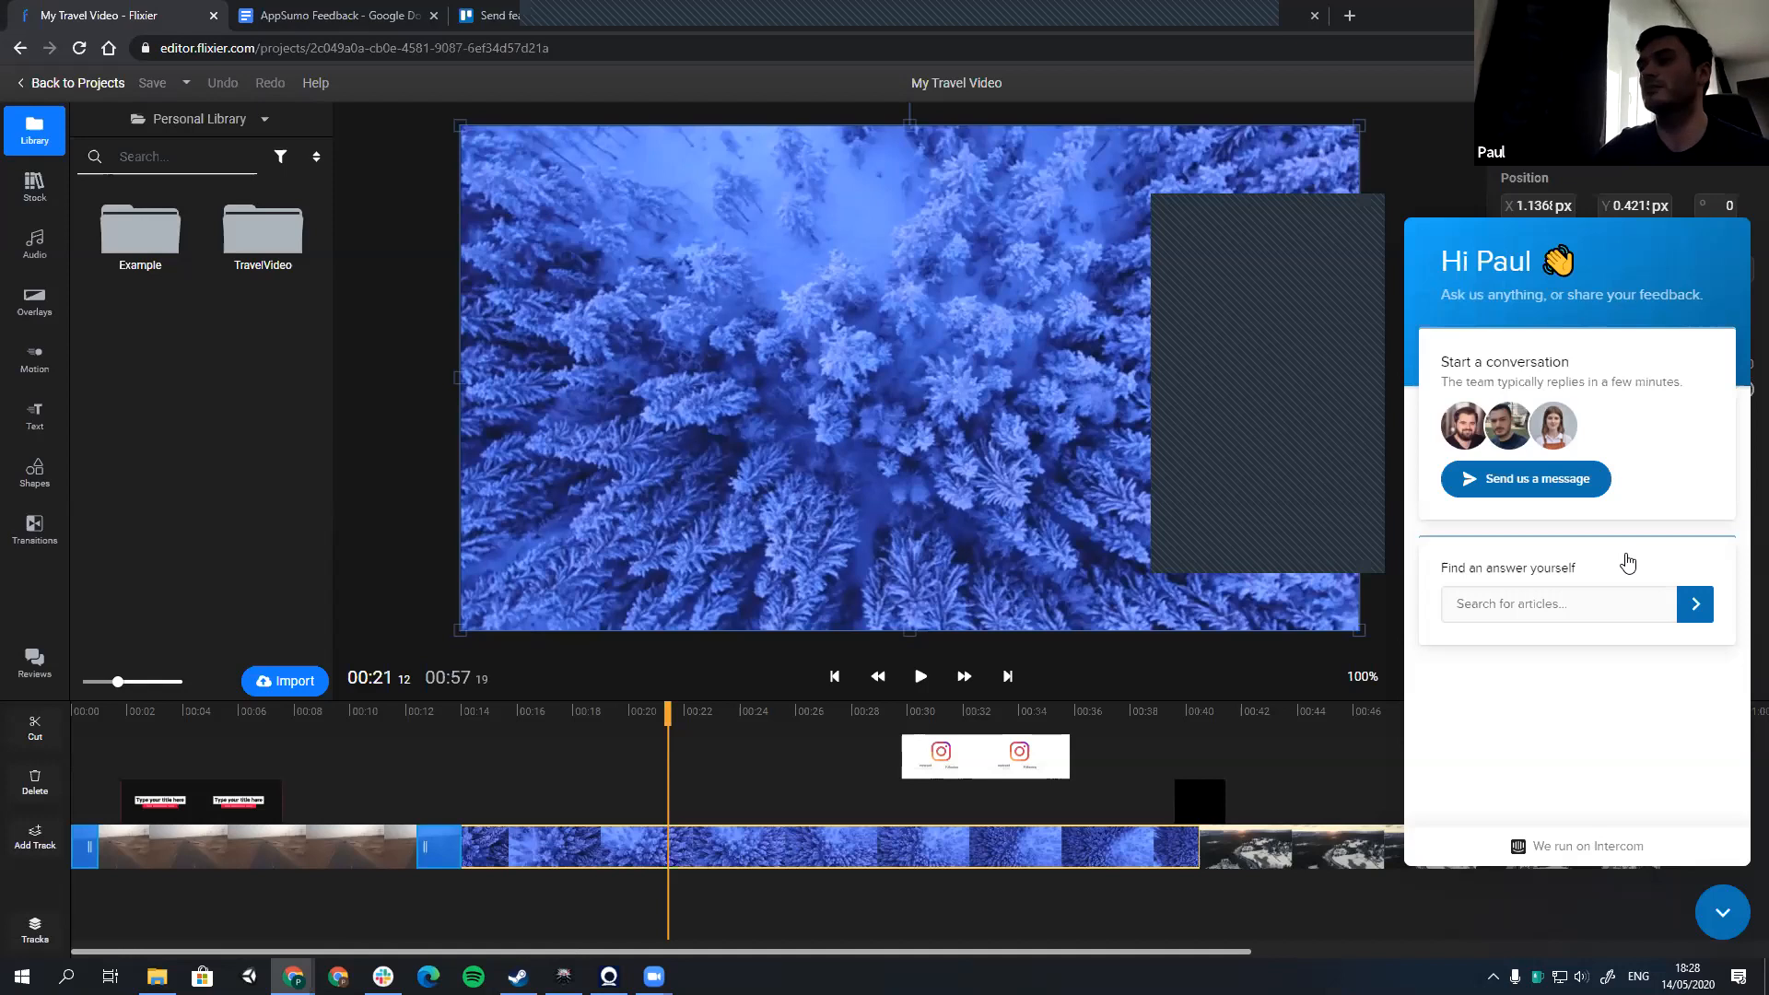
pyautogui.click(1283, 791)
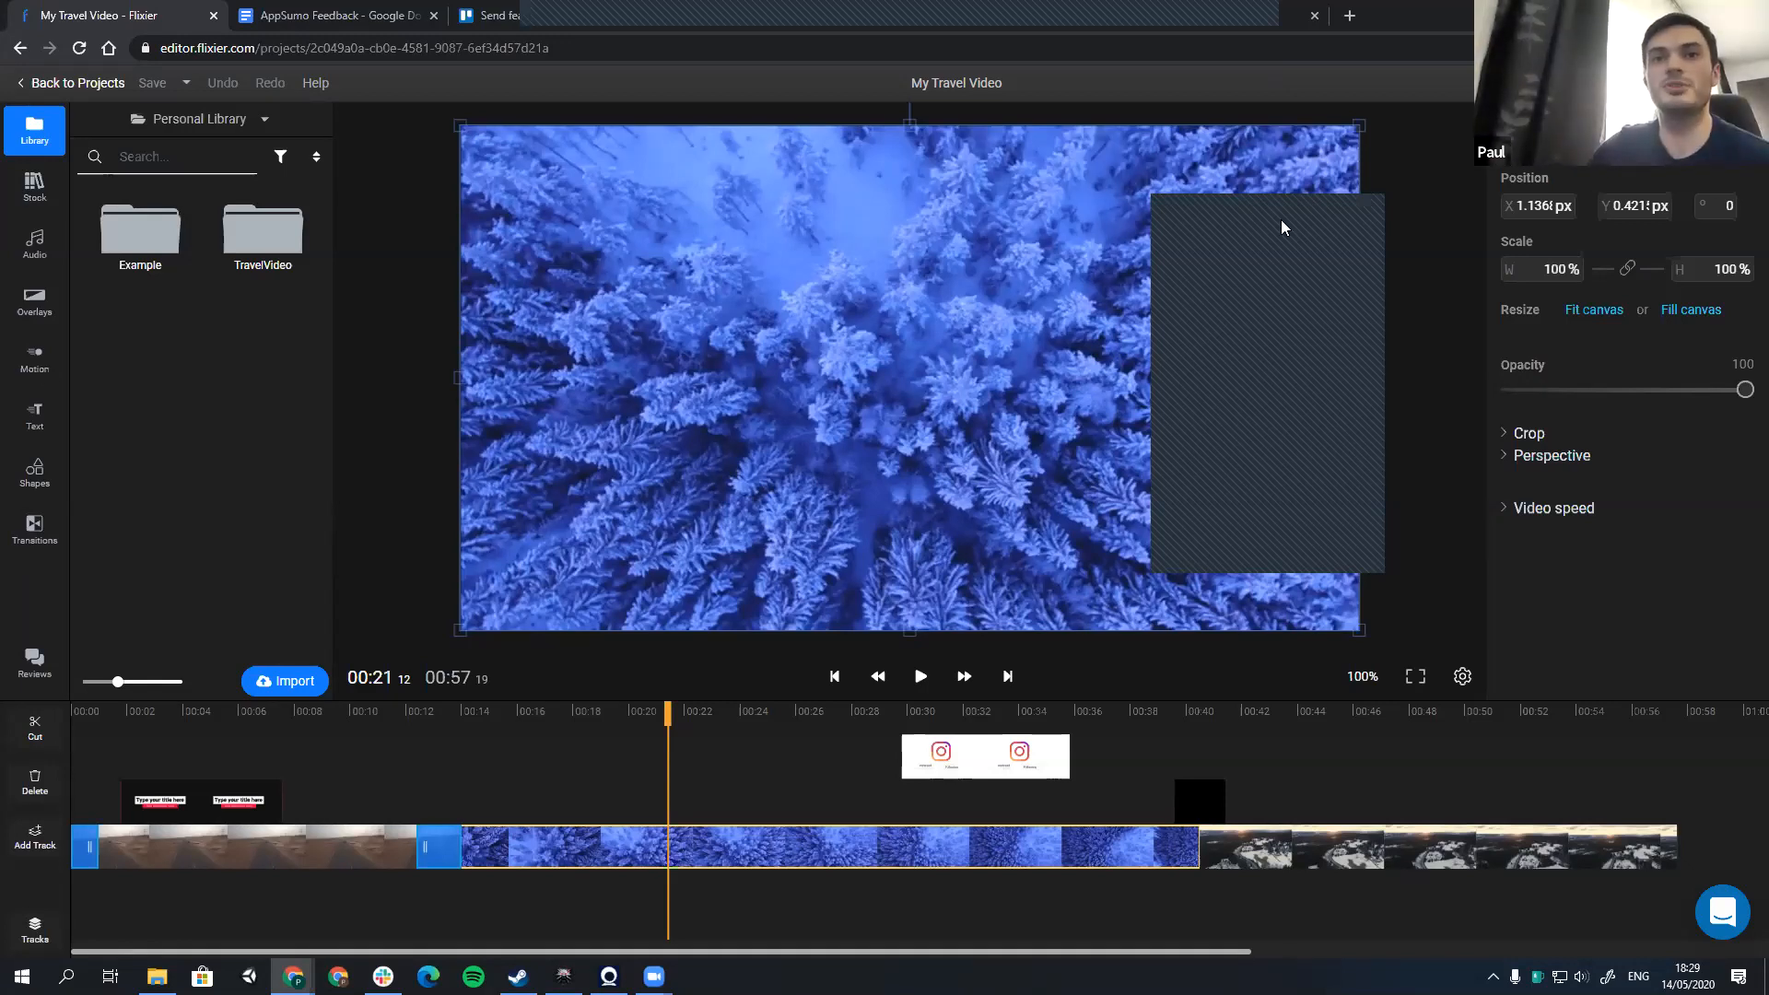
# Step: Browse the motion graphics library from the subscribe badges to the Facebook styles
pyautogui.click(44, 368)
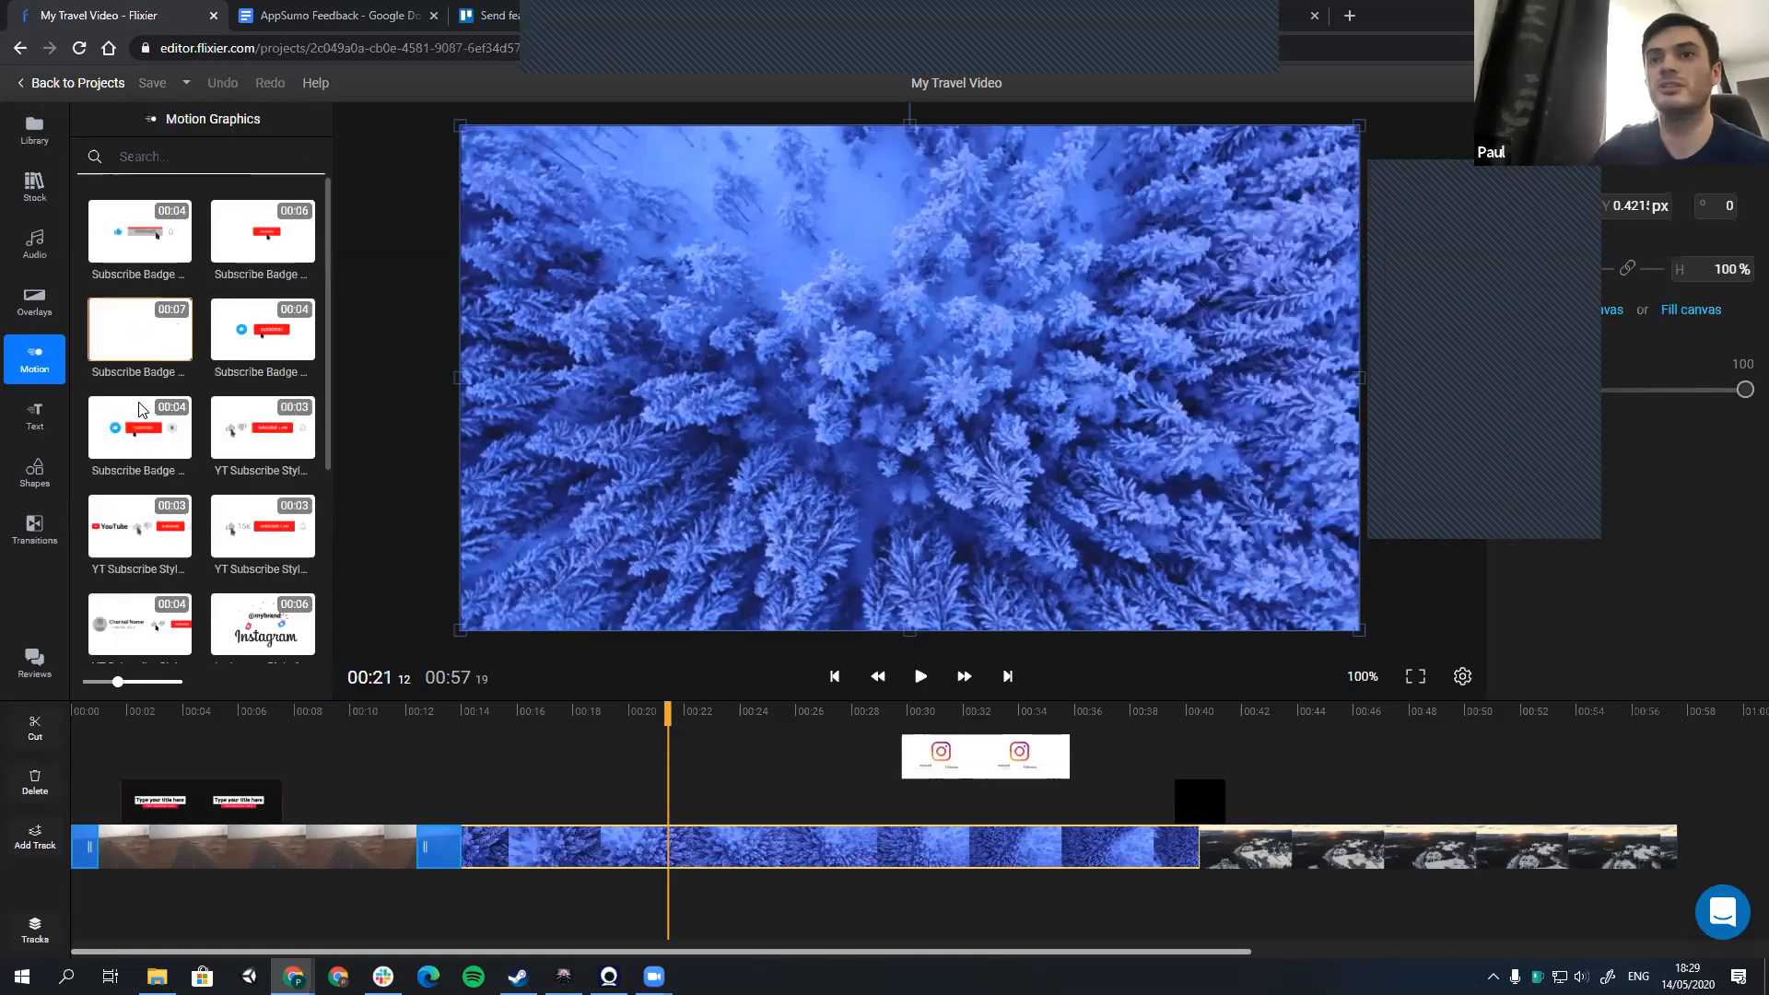
pyautogui.scroll(-2, 202, 412)
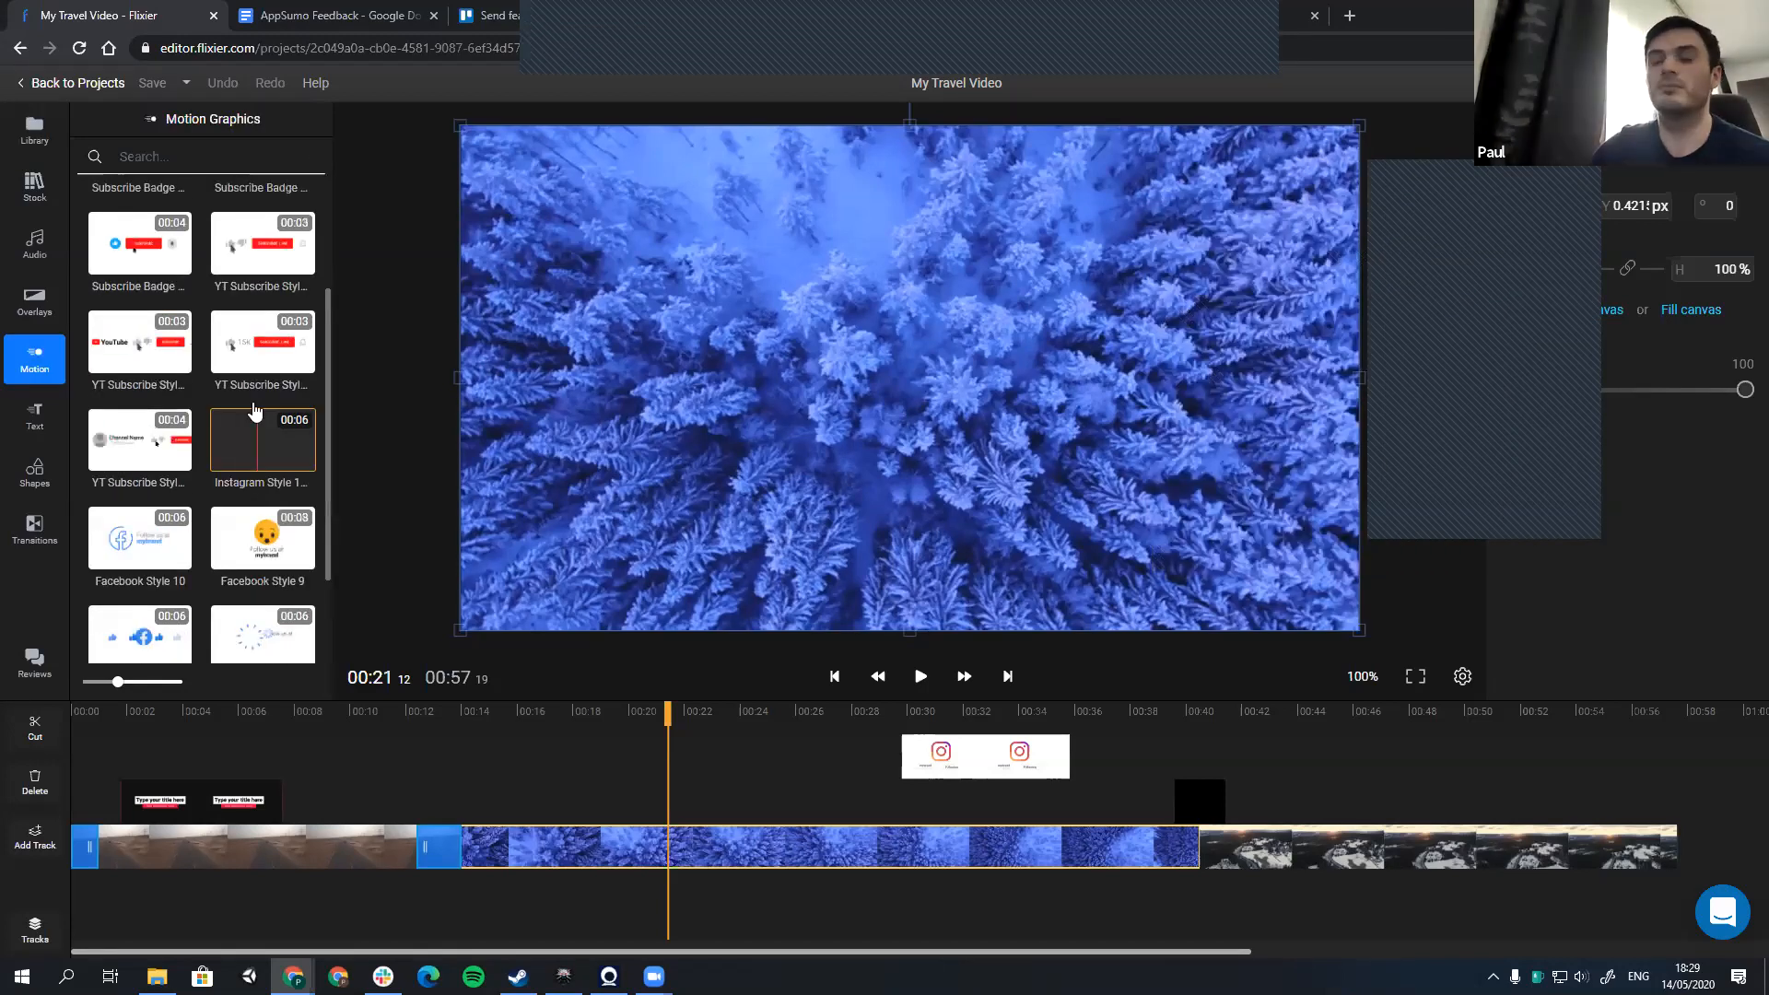
pyautogui.scroll(1, 256, 433)
pyautogui.scroll(1, 257, 467)
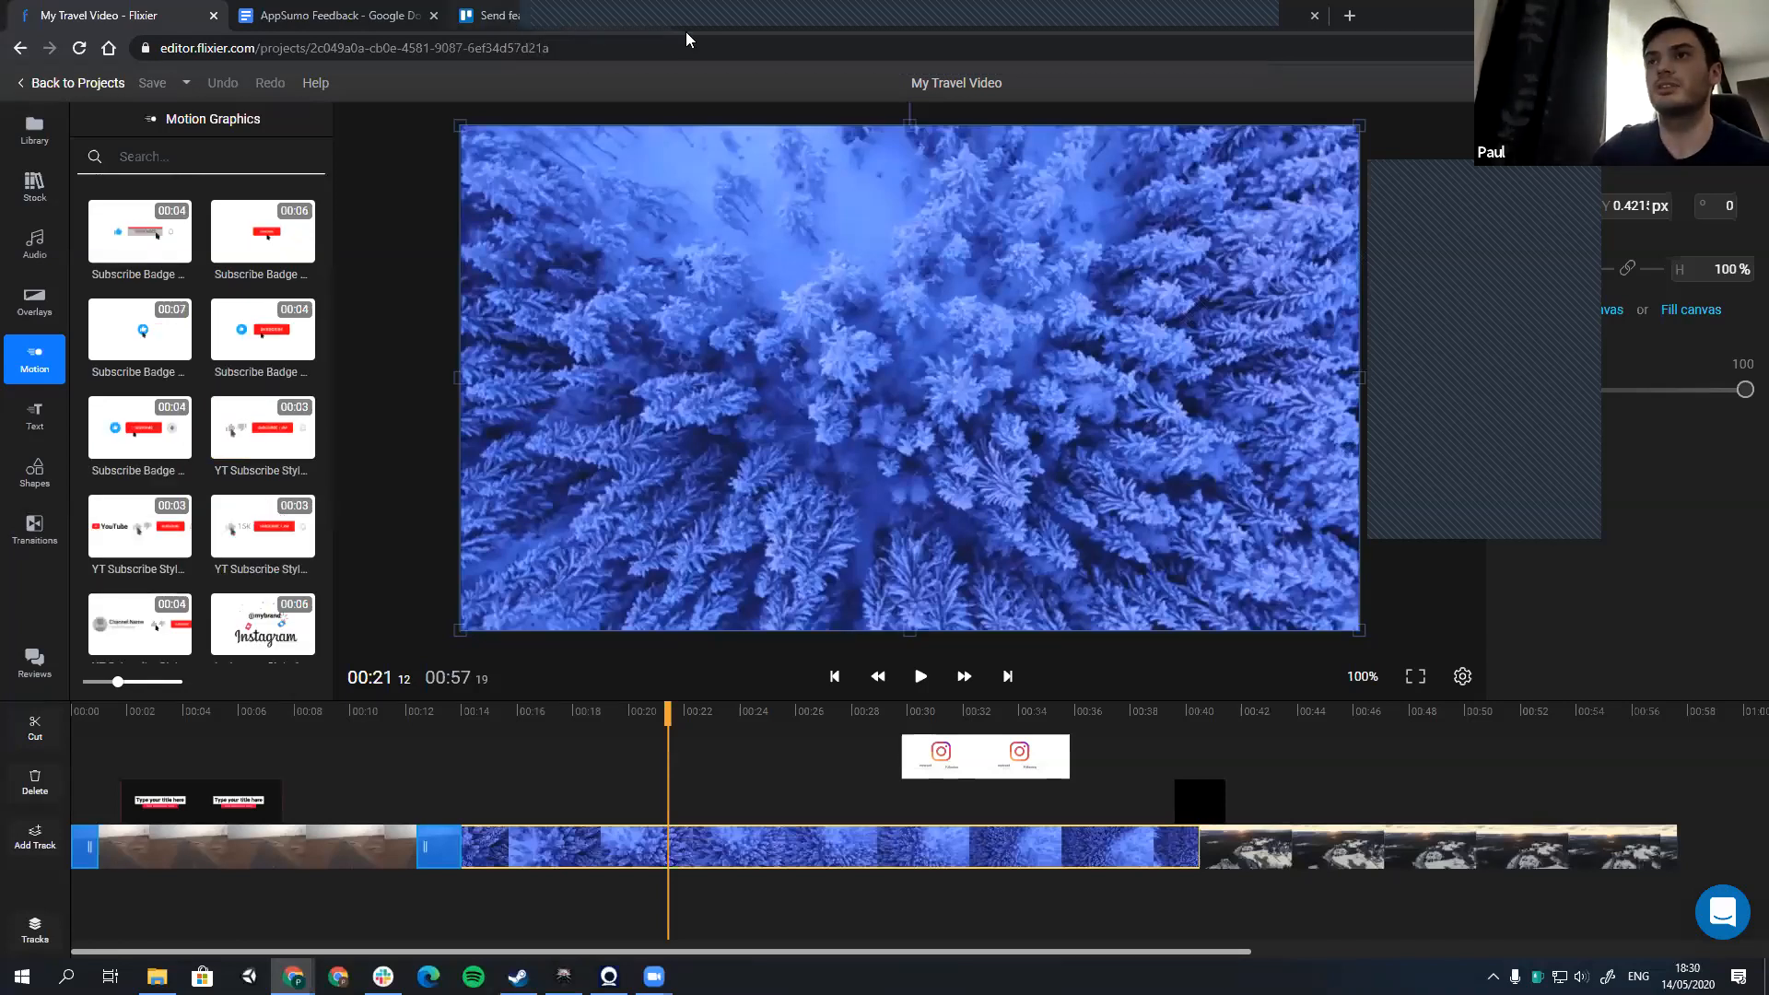
# Step: View the most popular ideas on the Flixier feedback page and return to the project with no clip selected
pyautogui.click(560, 18)
pyautogui.click(755, 18)
pyautogui.click(134, 19)
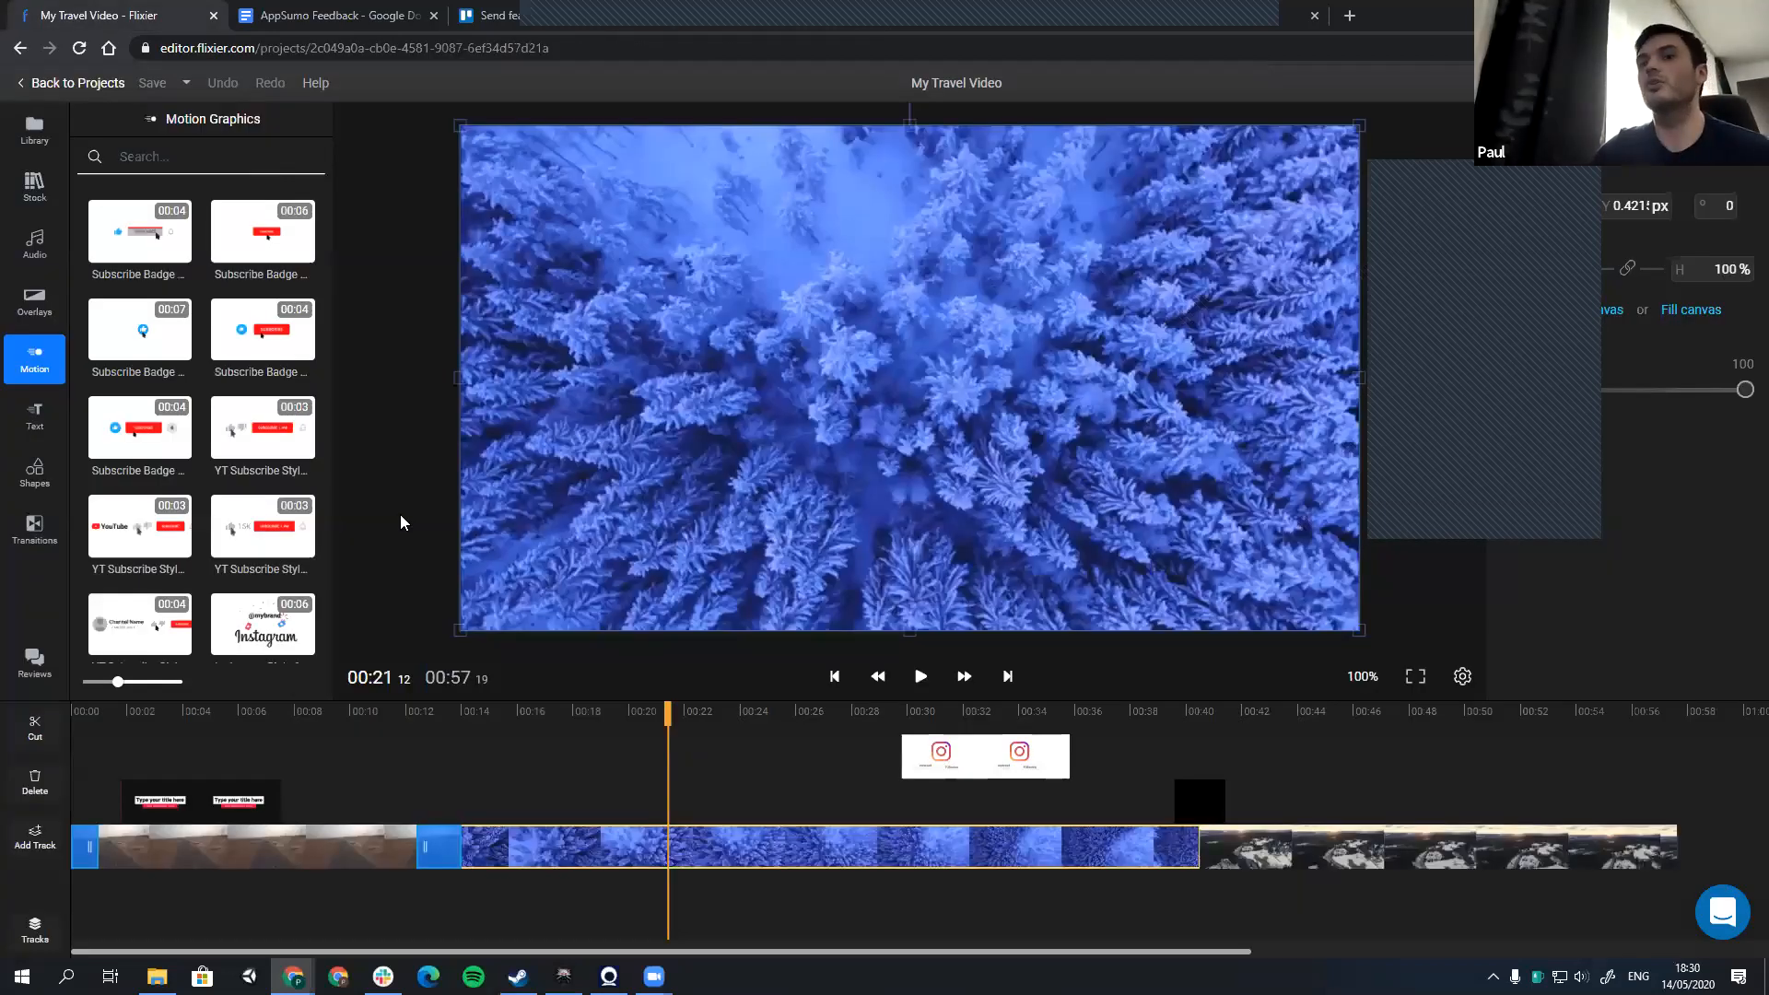
pyautogui.click(401, 522)
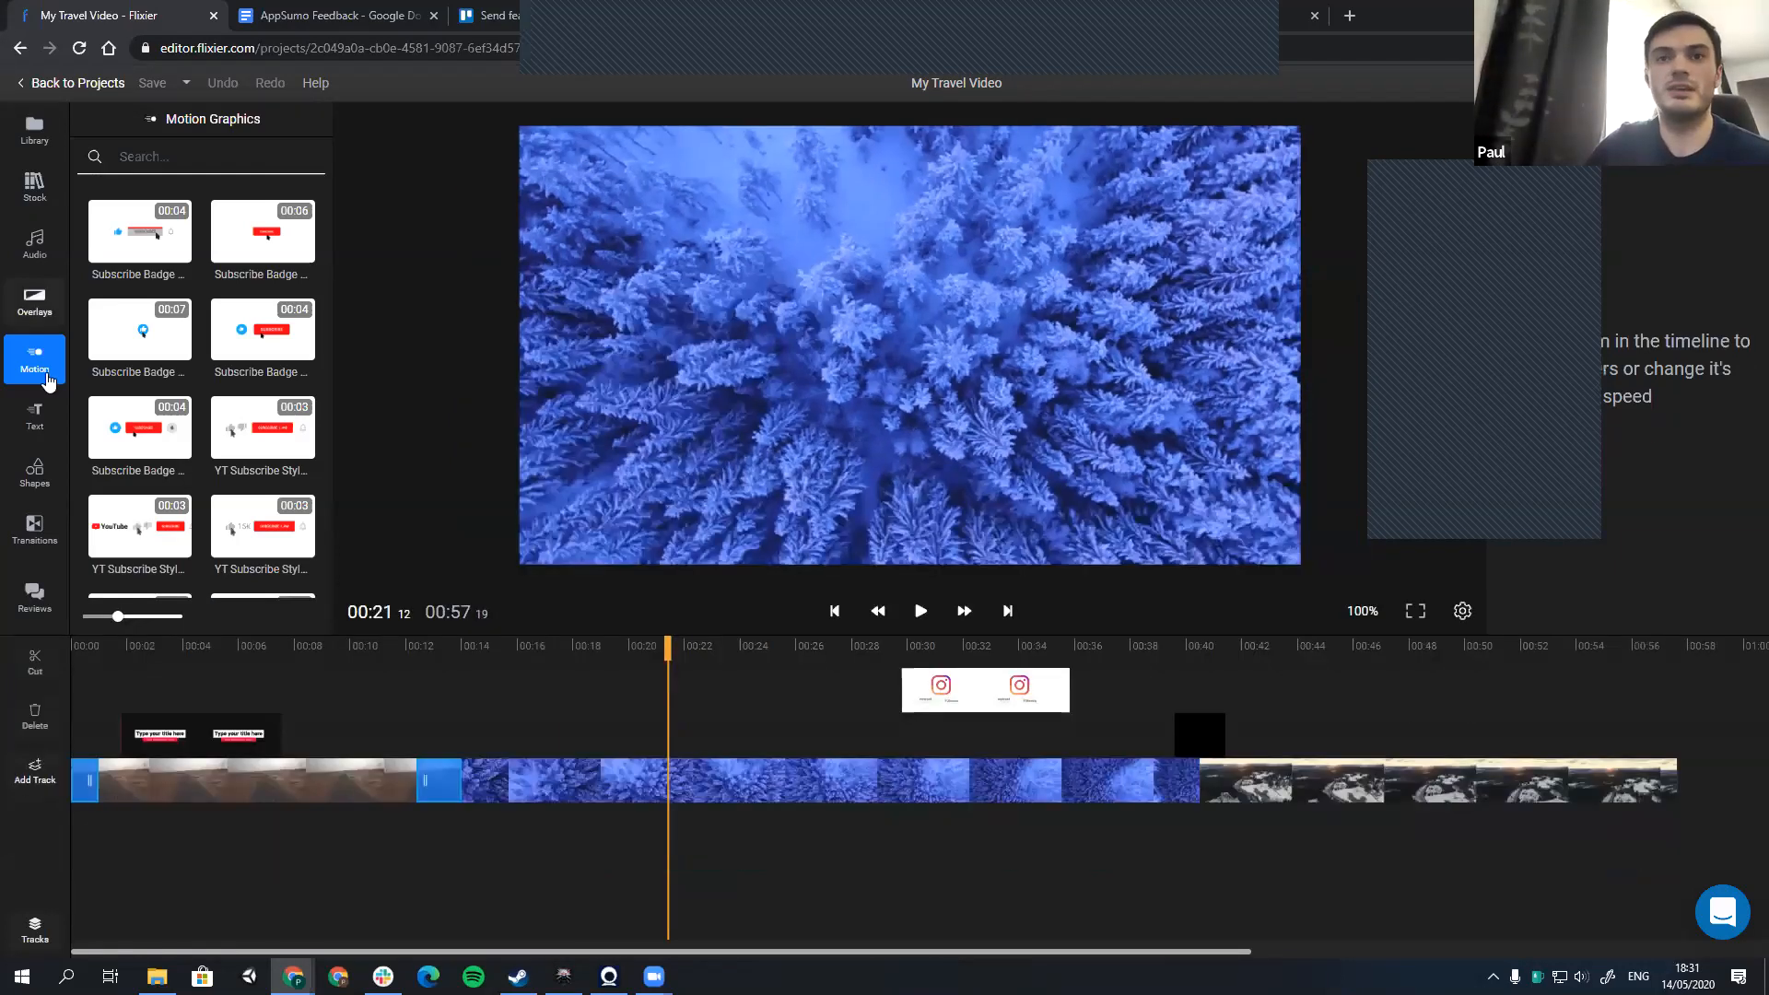
# Step: Add an octagon shape at 00:21, scale it to about 59%, and place it in the frame's lower-right corner
pyautogui.click(46, 425)
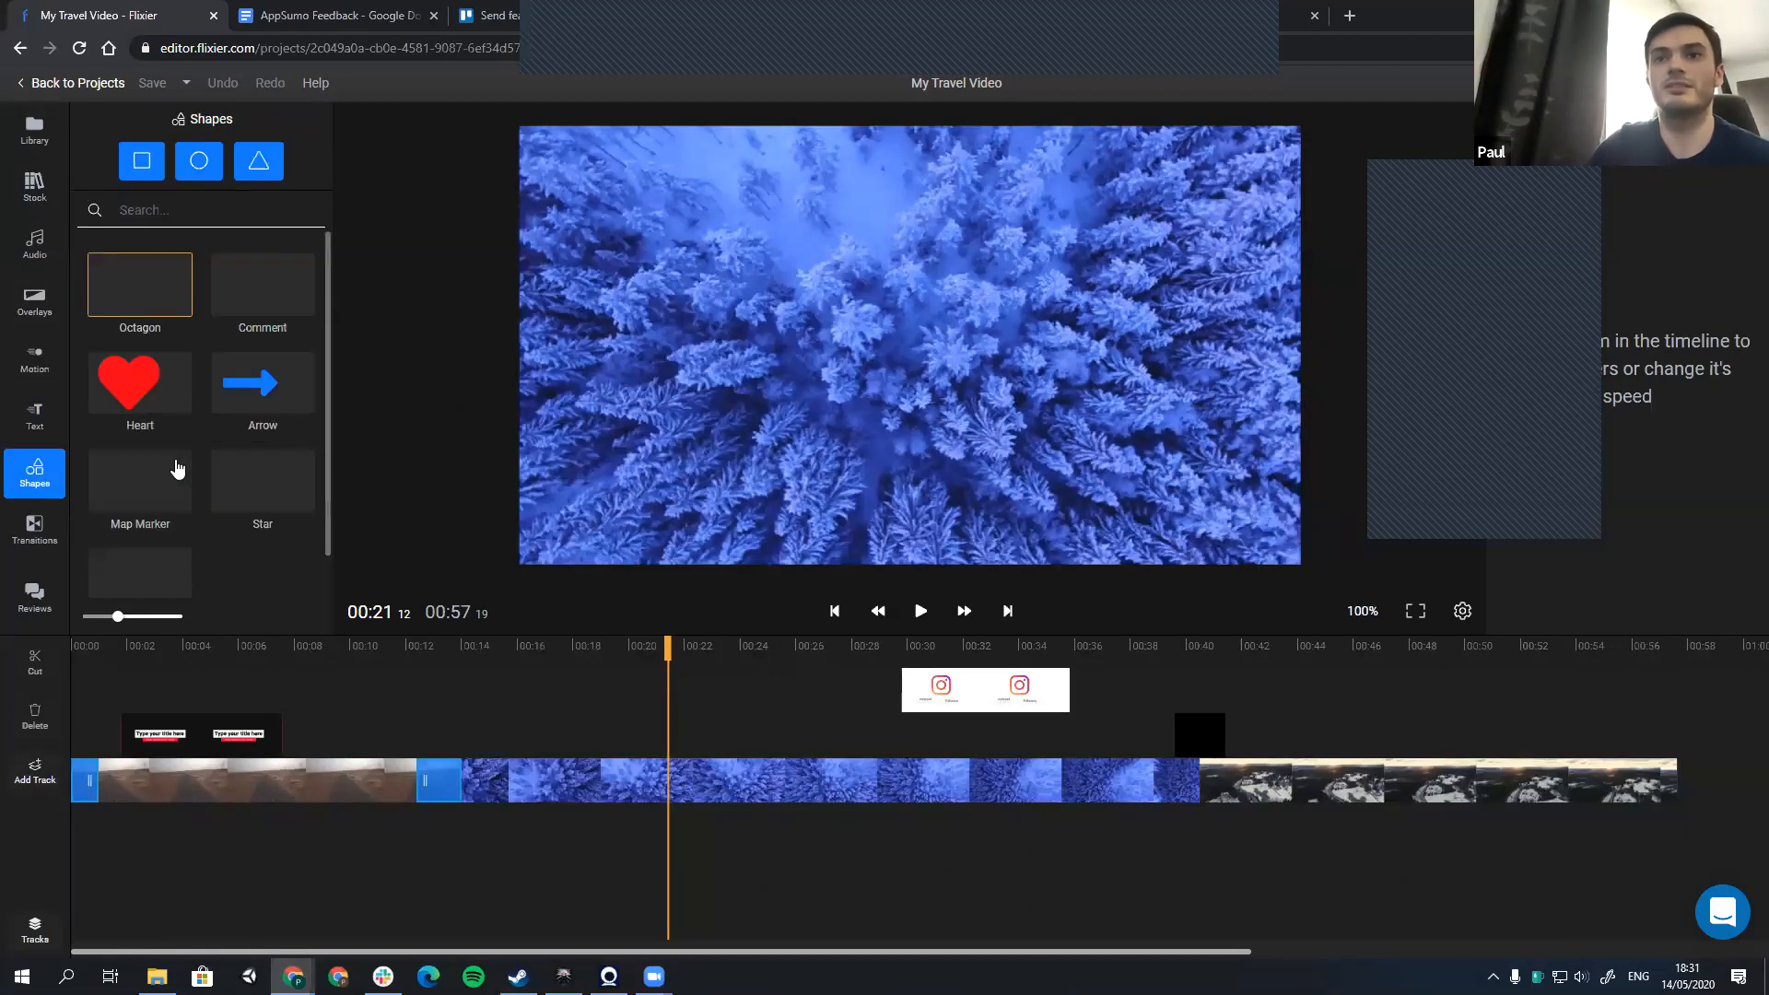
pyautogui.moveTo(138, 285); pyautogui.dragTo(1093, 387)
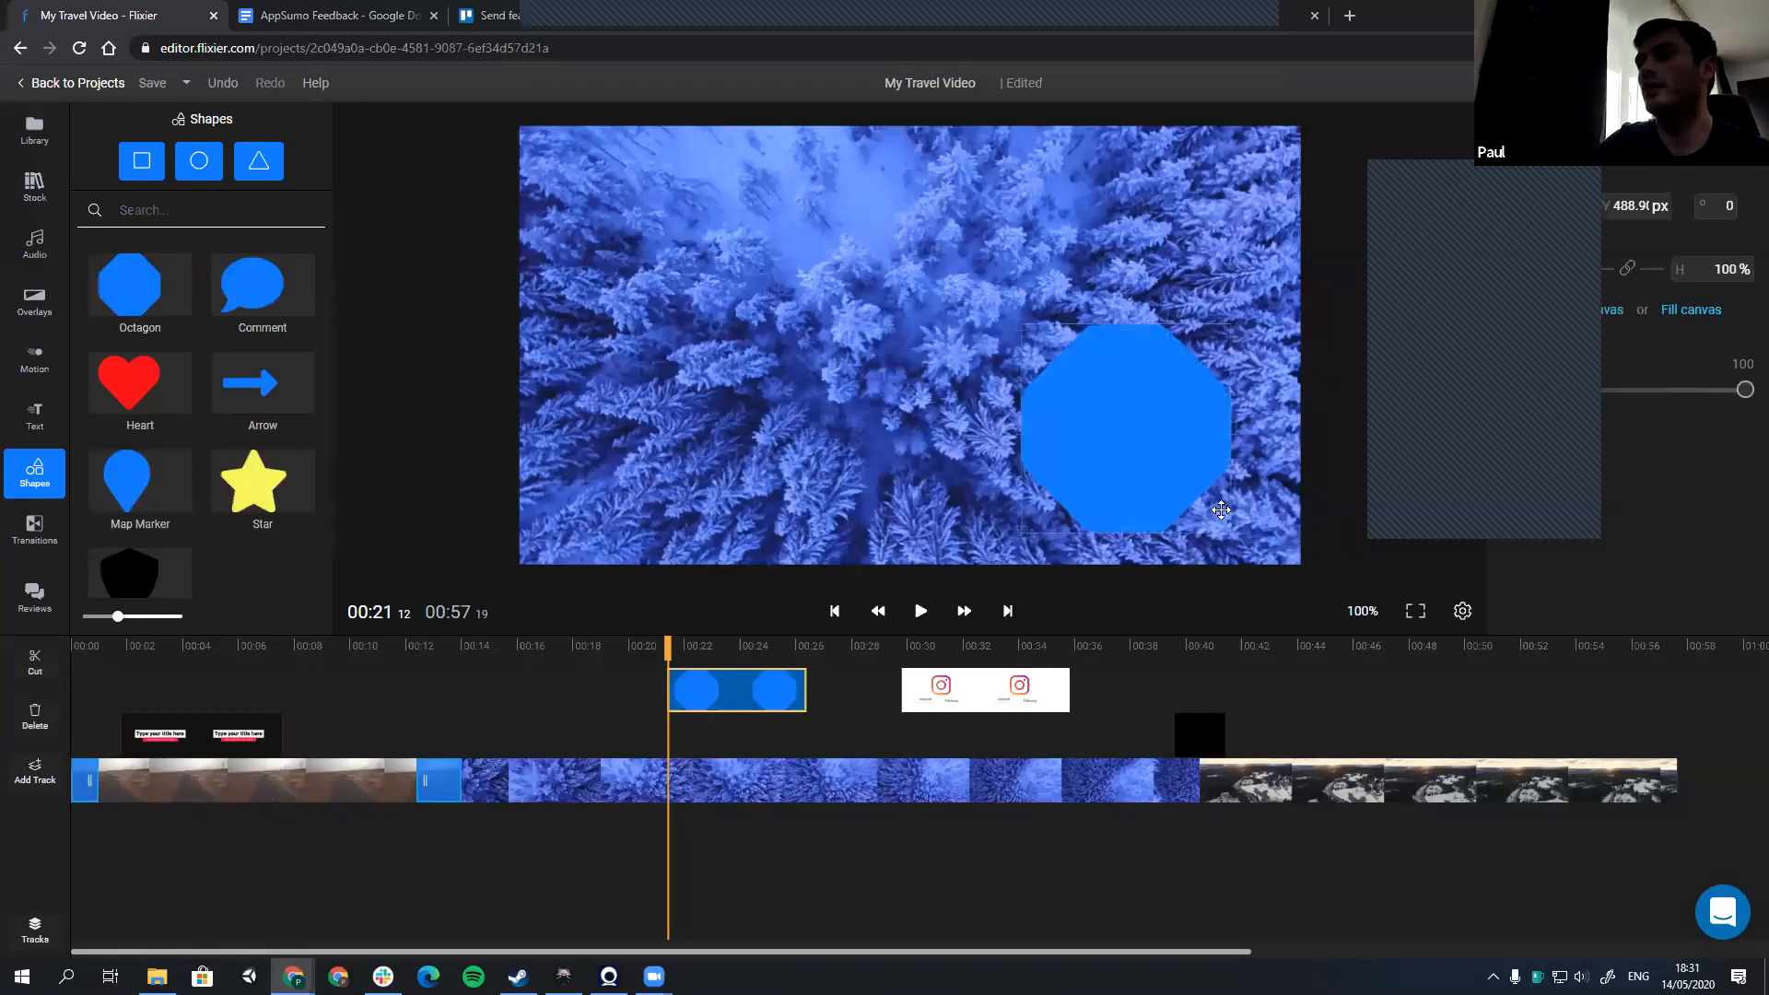
pyautogui.moveTo(1230, 532); pyautogui.dragTo(1143, 446)
pyautogui.moveTo(1072, 400); pyautogui.dragTo(1212, 501)
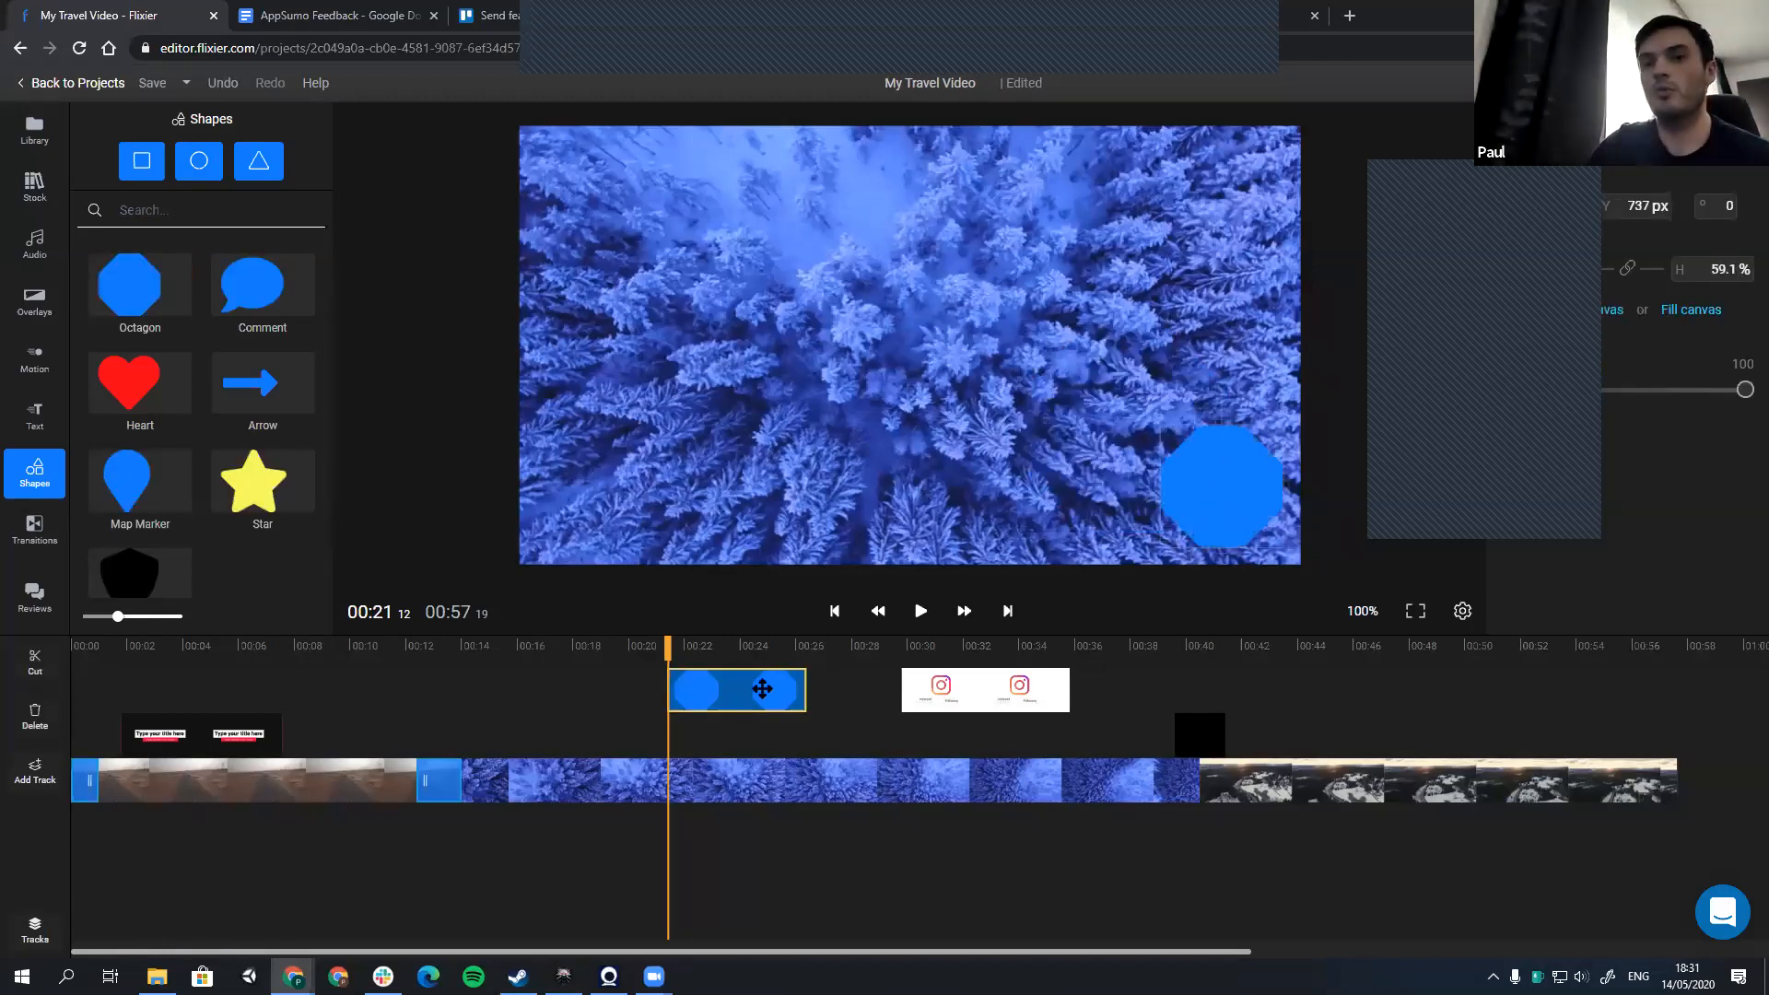
# Step: Add a new track and move the octagon clip on the timeline so it starts at about 12 seconds
pyautogui.click(35, 772)
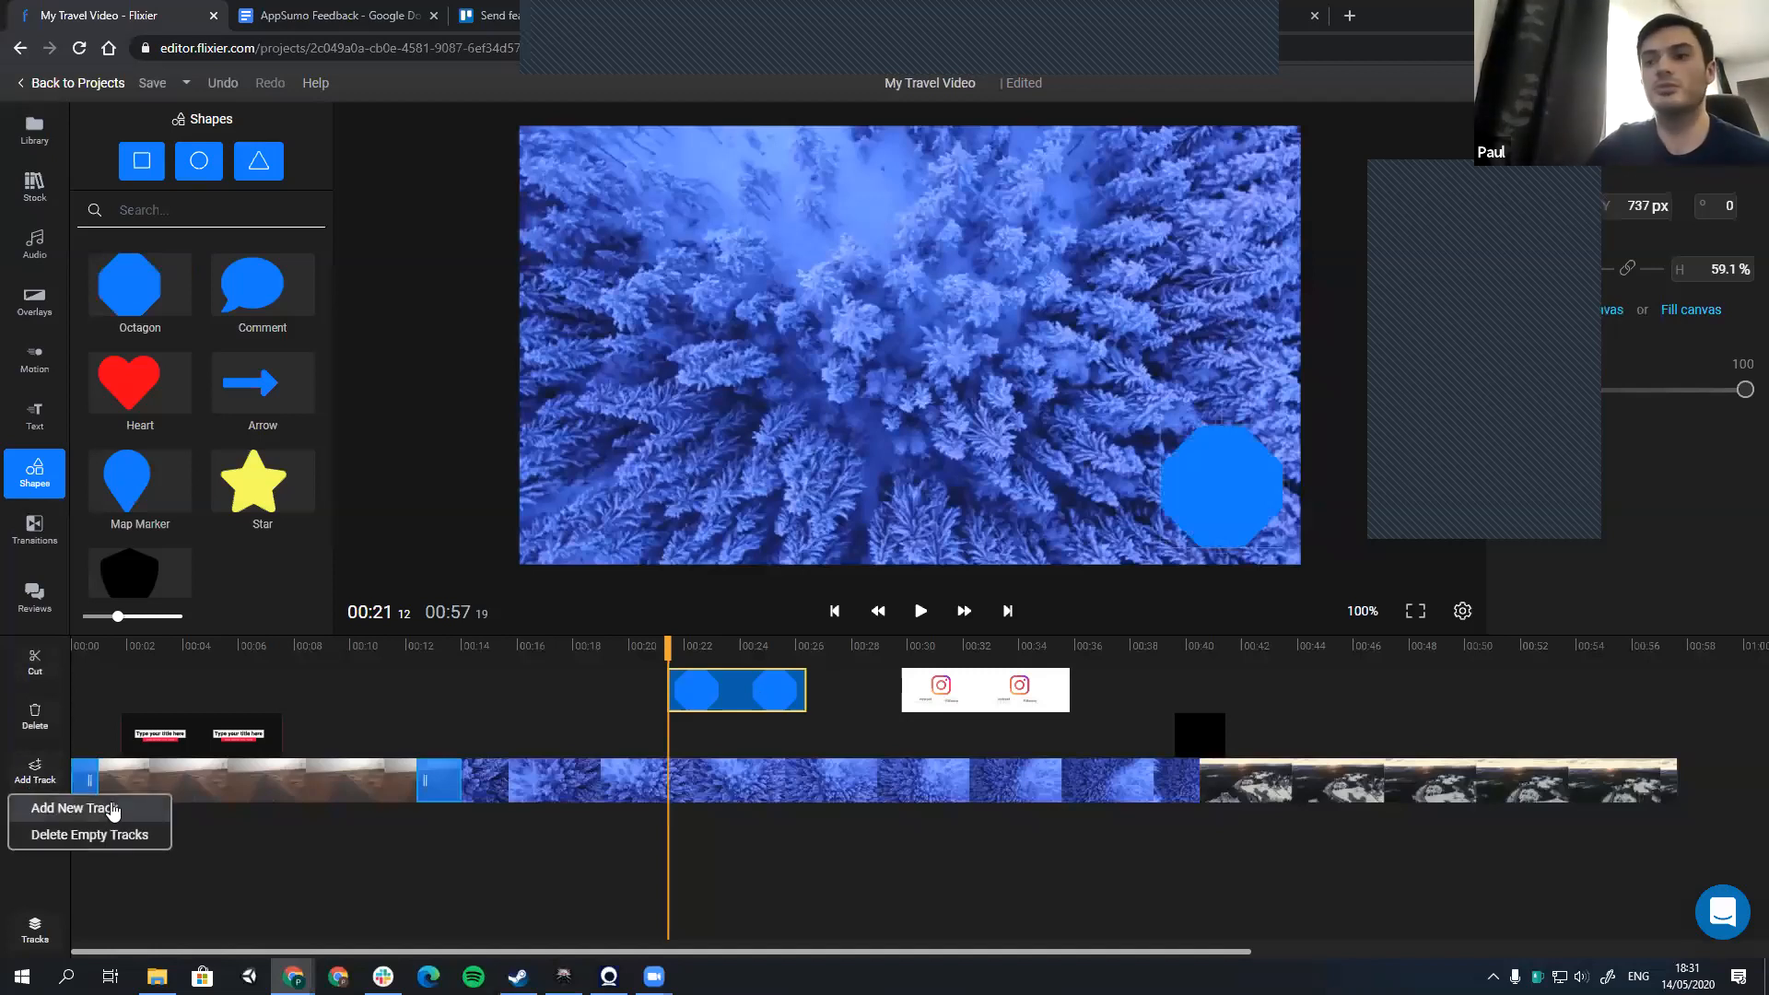
pyautogui.click(110, 808)
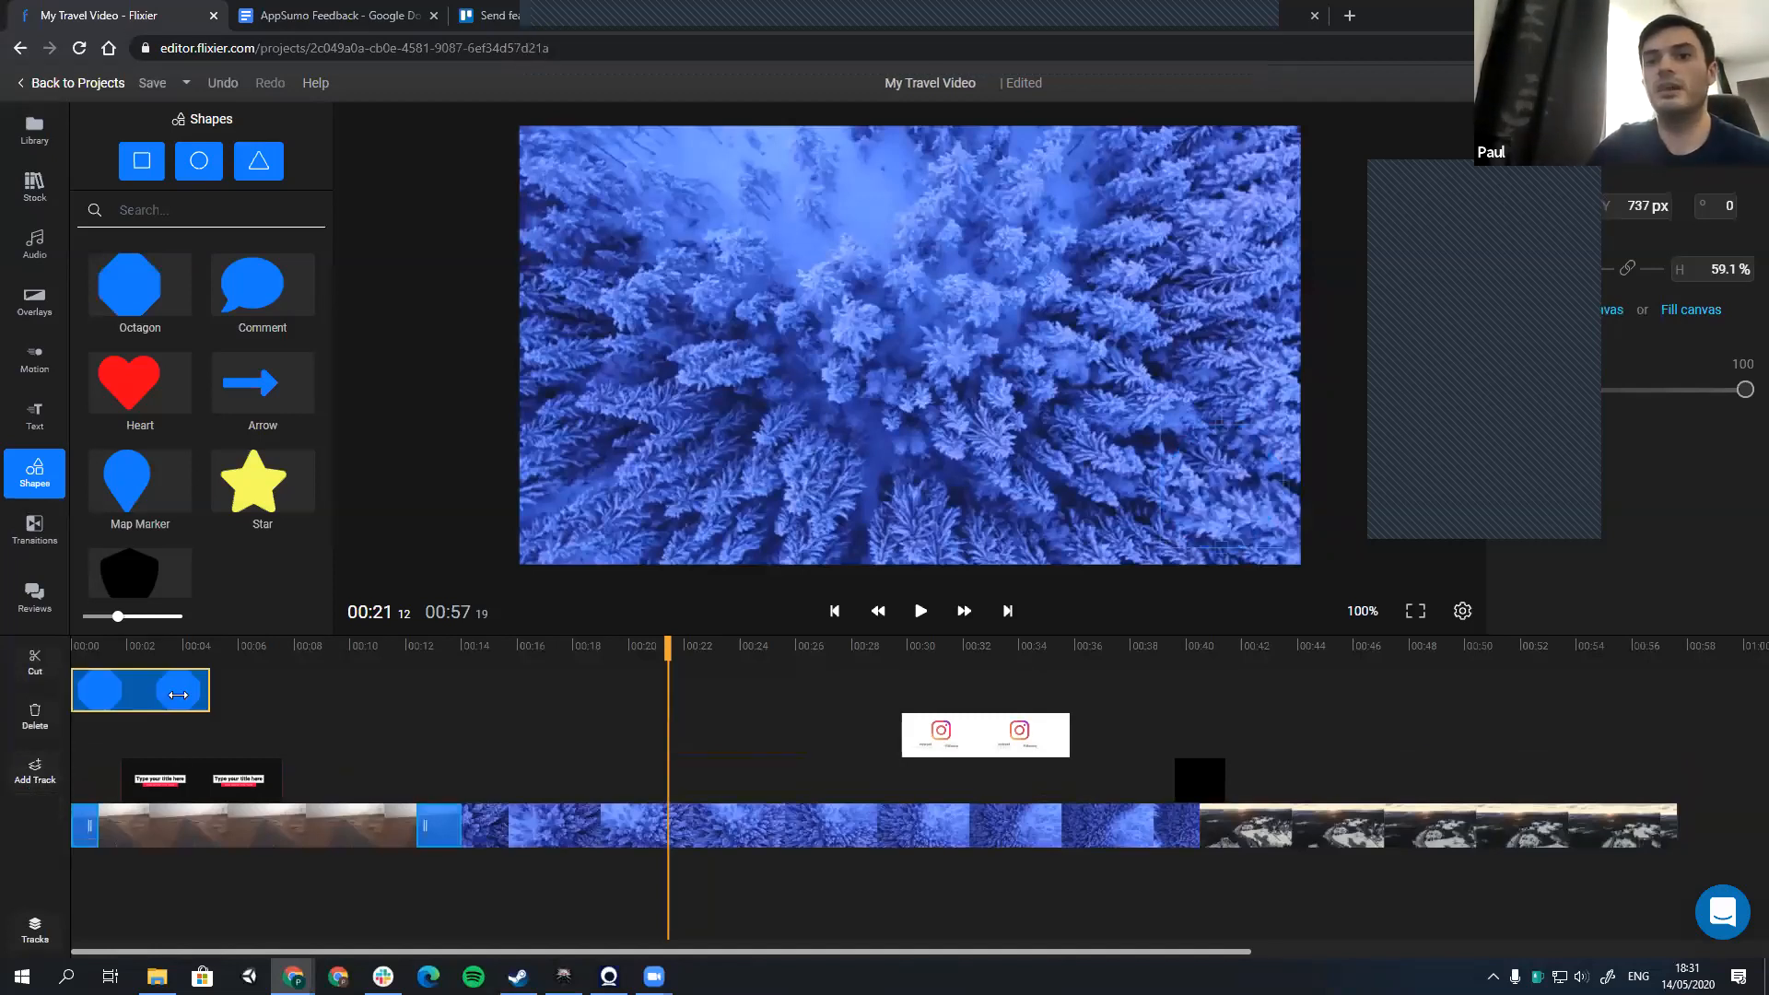
pyautogui.click(366, 692)
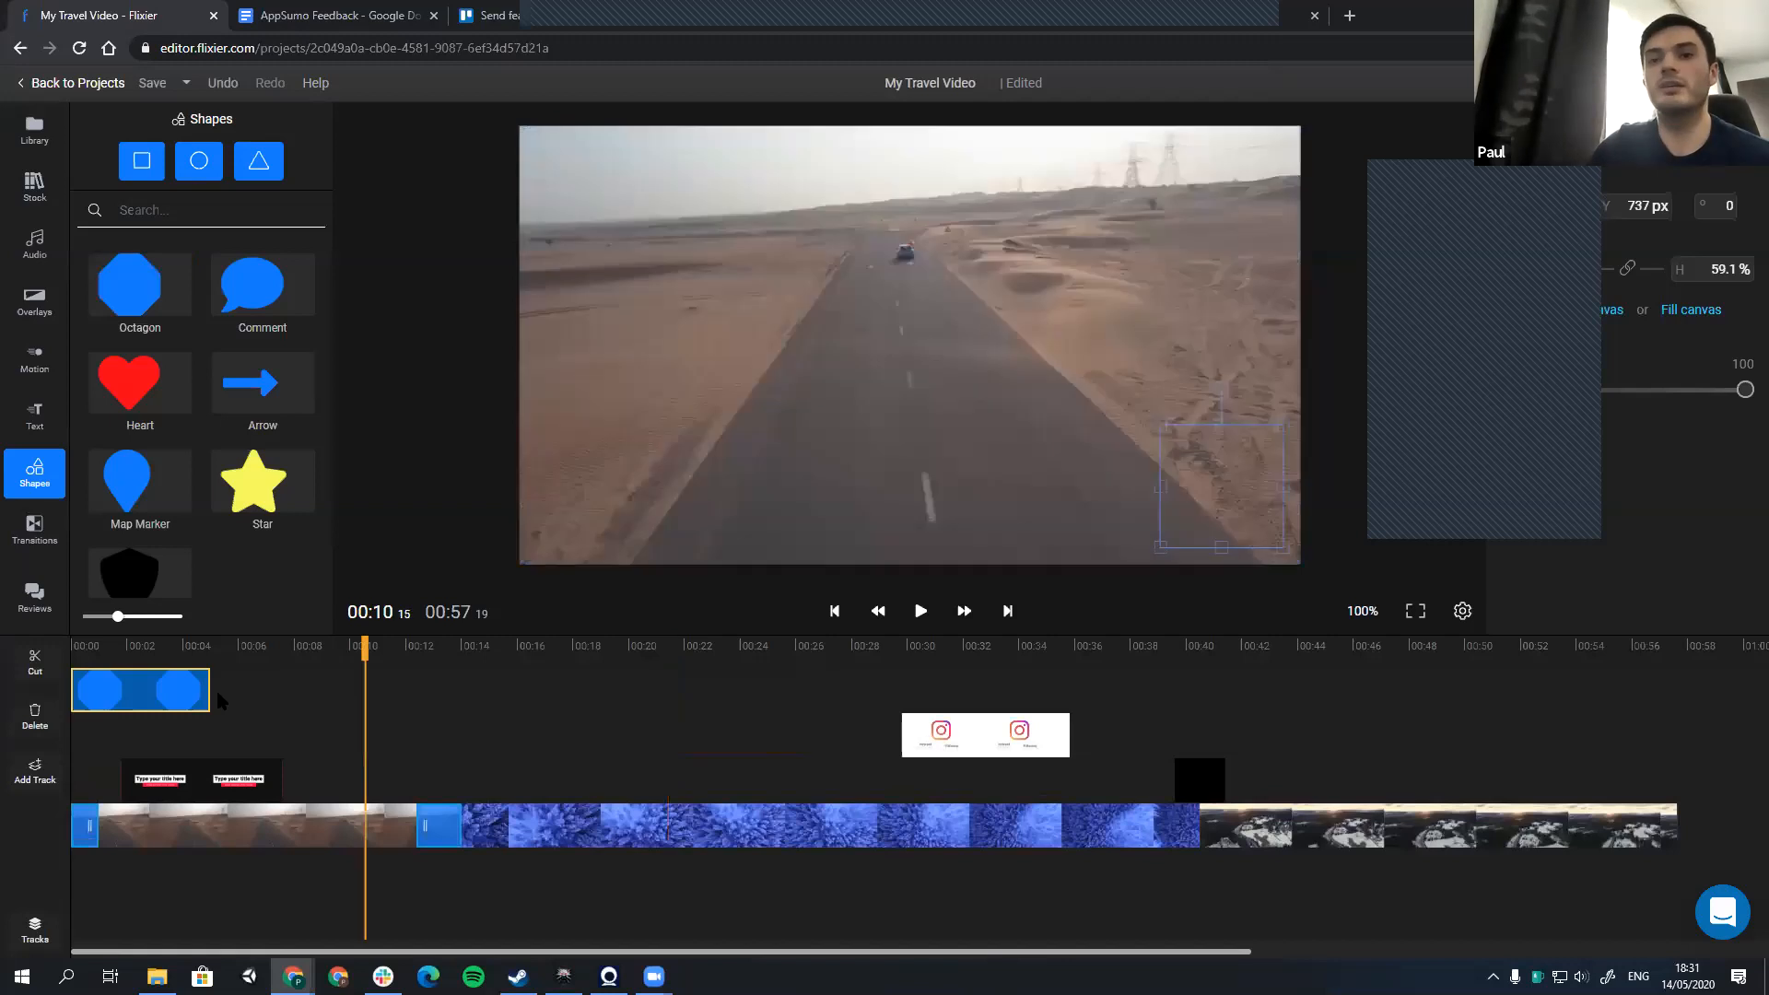
pyautogui.moveTo(200, 696); pyautogui.dragTo(487, 695)
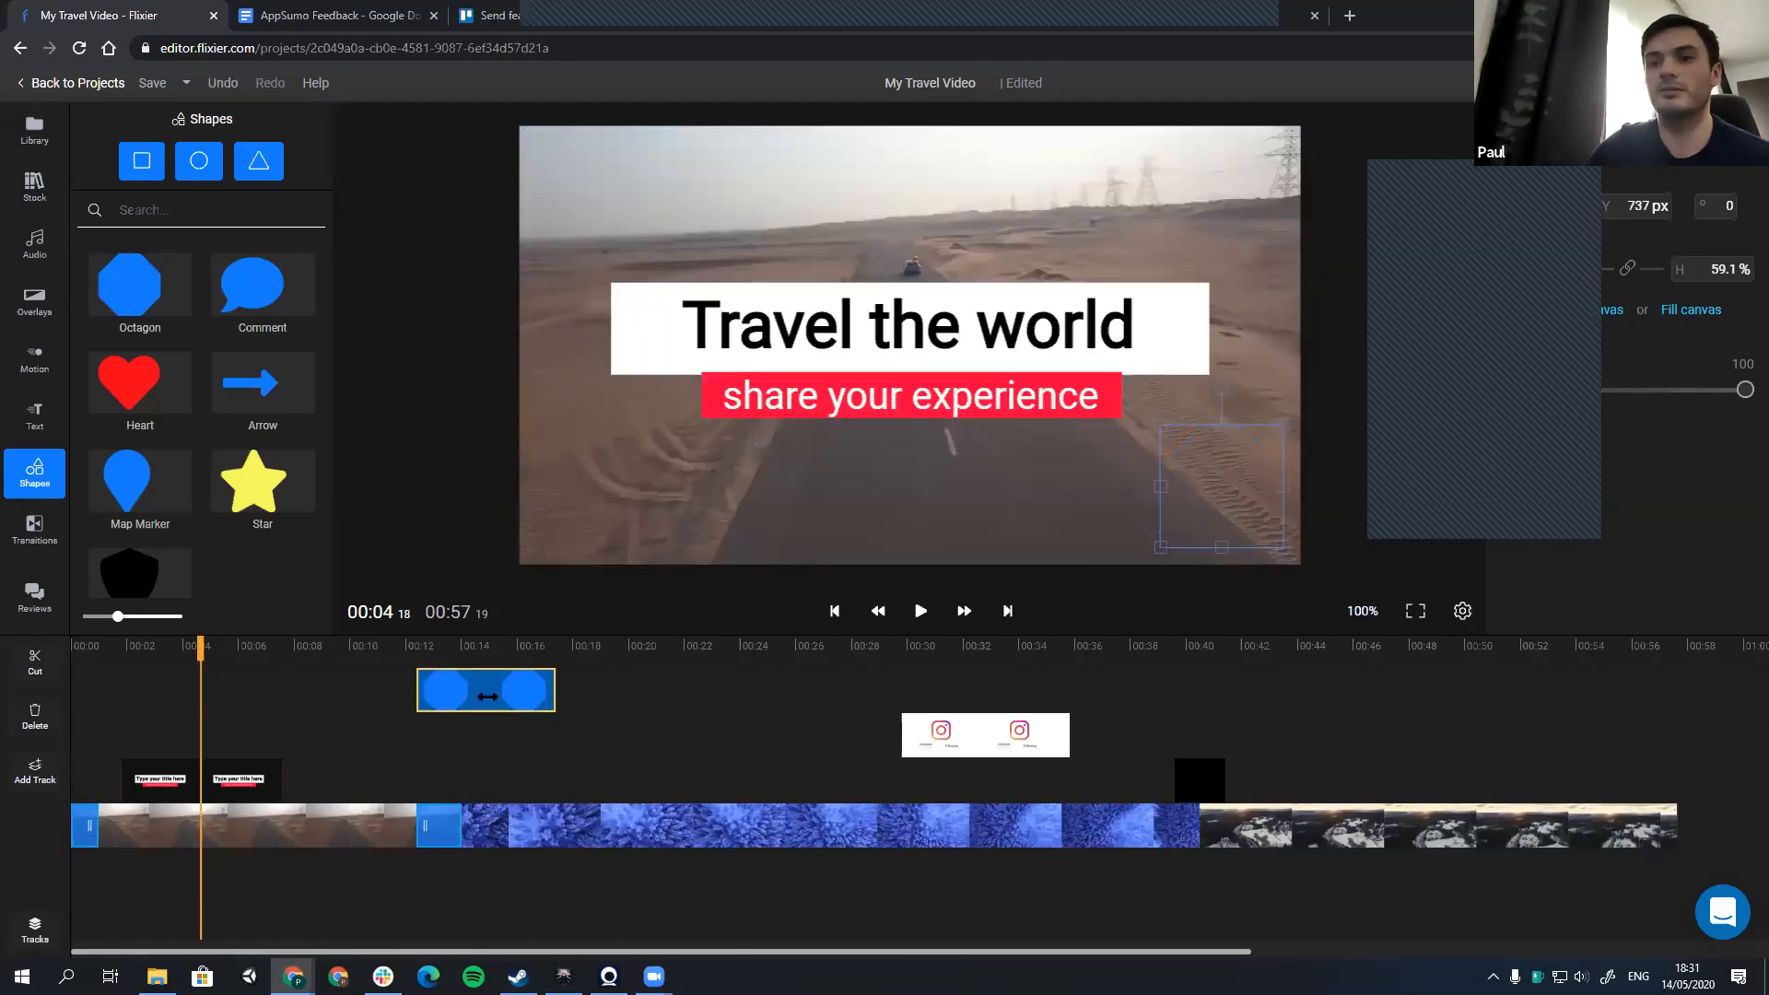
pyautogui.click(487, 697)
pyautogui.click(411, 697)
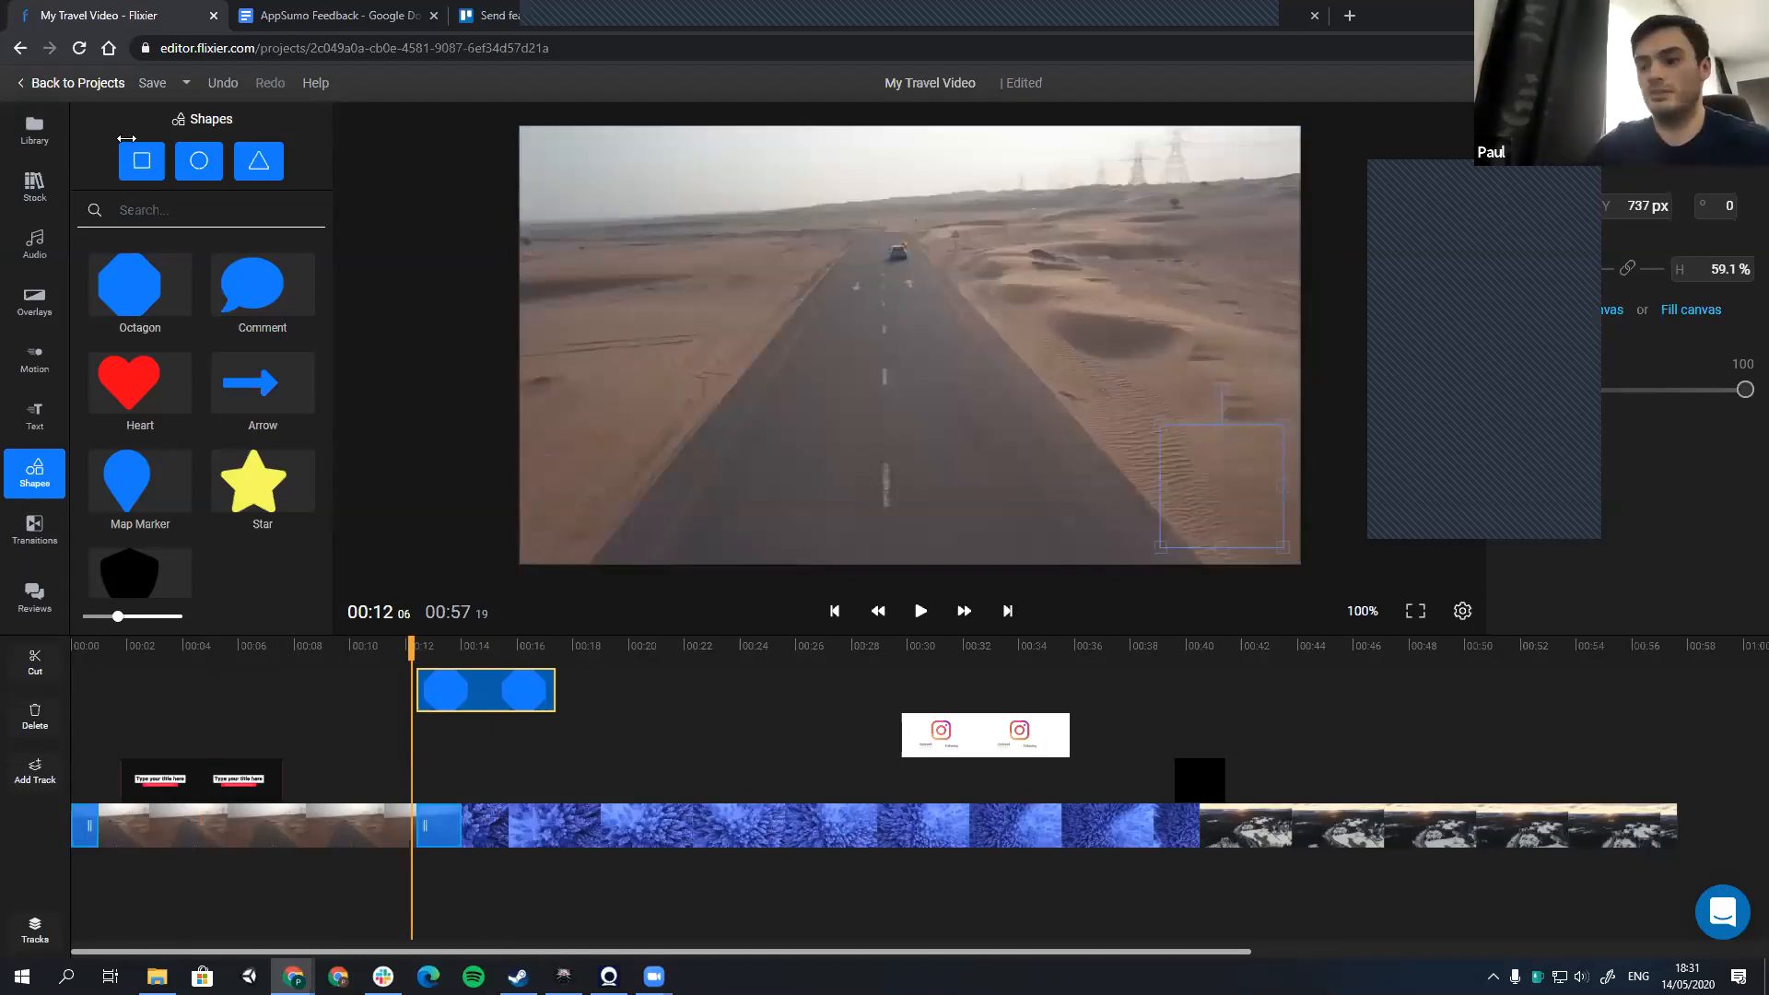
# Step: Replace the octagon with a square shape and extend its clip over the full length of the video
pyautogui.press('Delete')
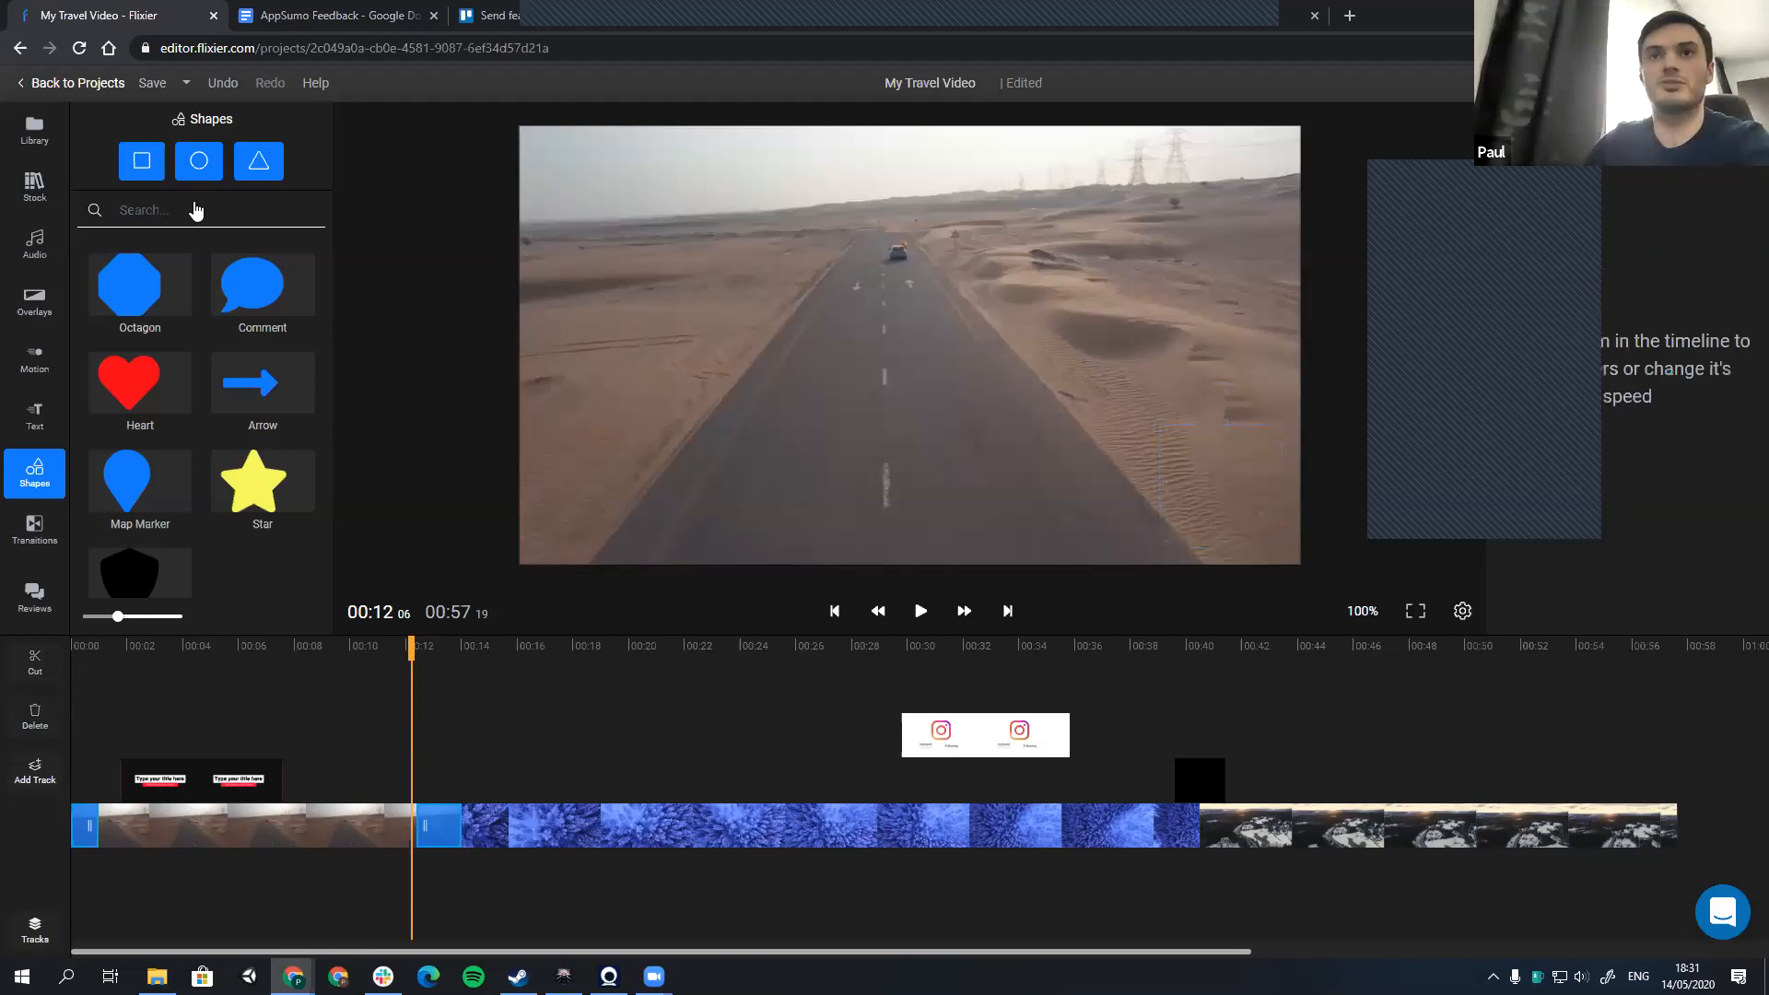
pyautogui.click(142, 160)
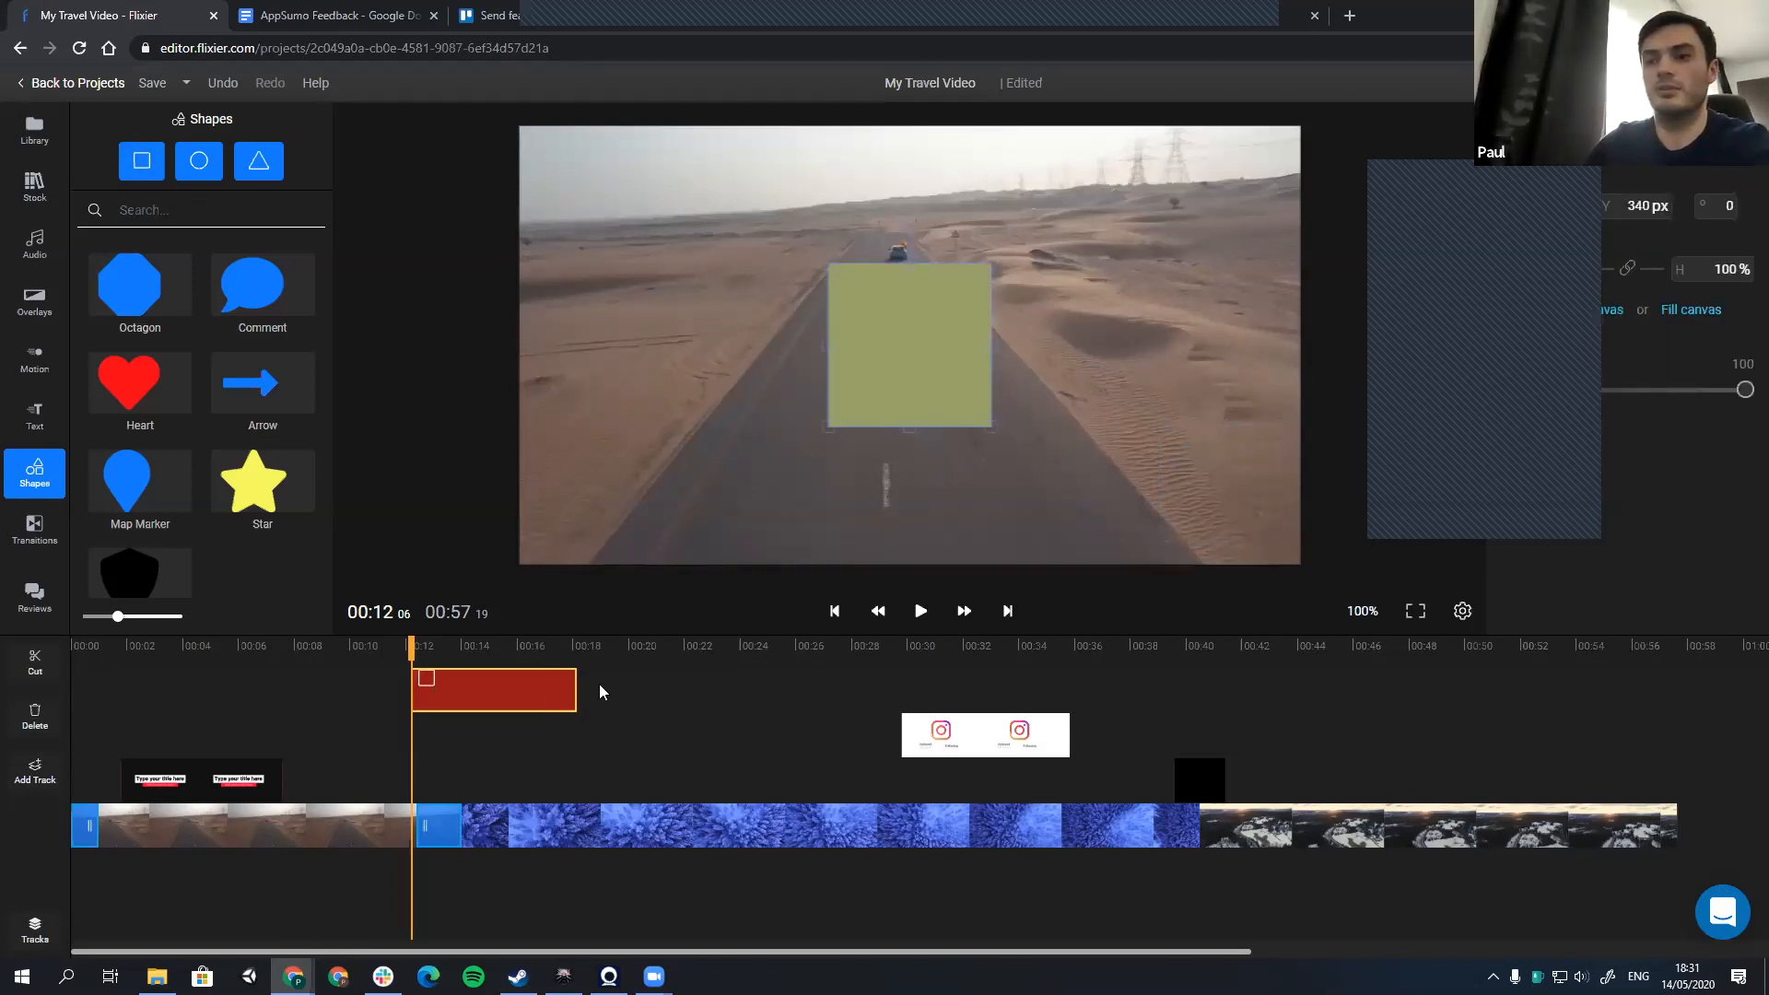
pyautogui.moveTo(1340, 694); pyautogui.dragTo(1672, 690)
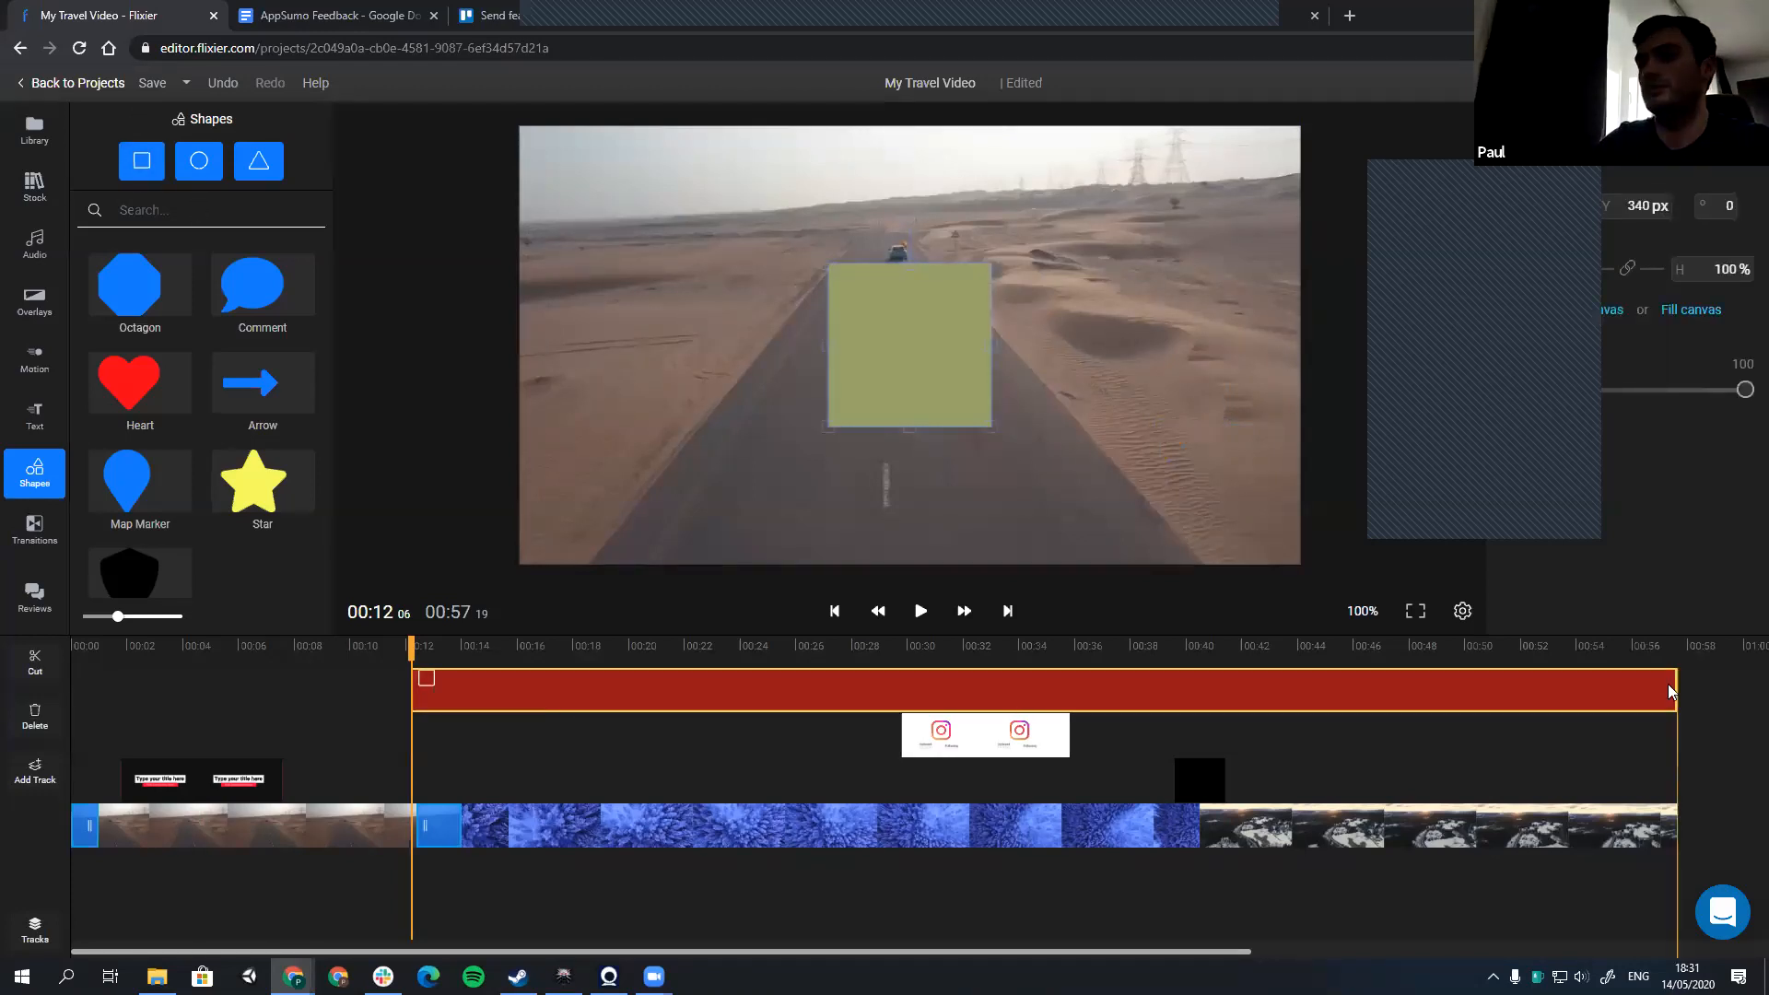
pyautogui.moveTo(412, 687); pyautogui.dragTo(93, 689)
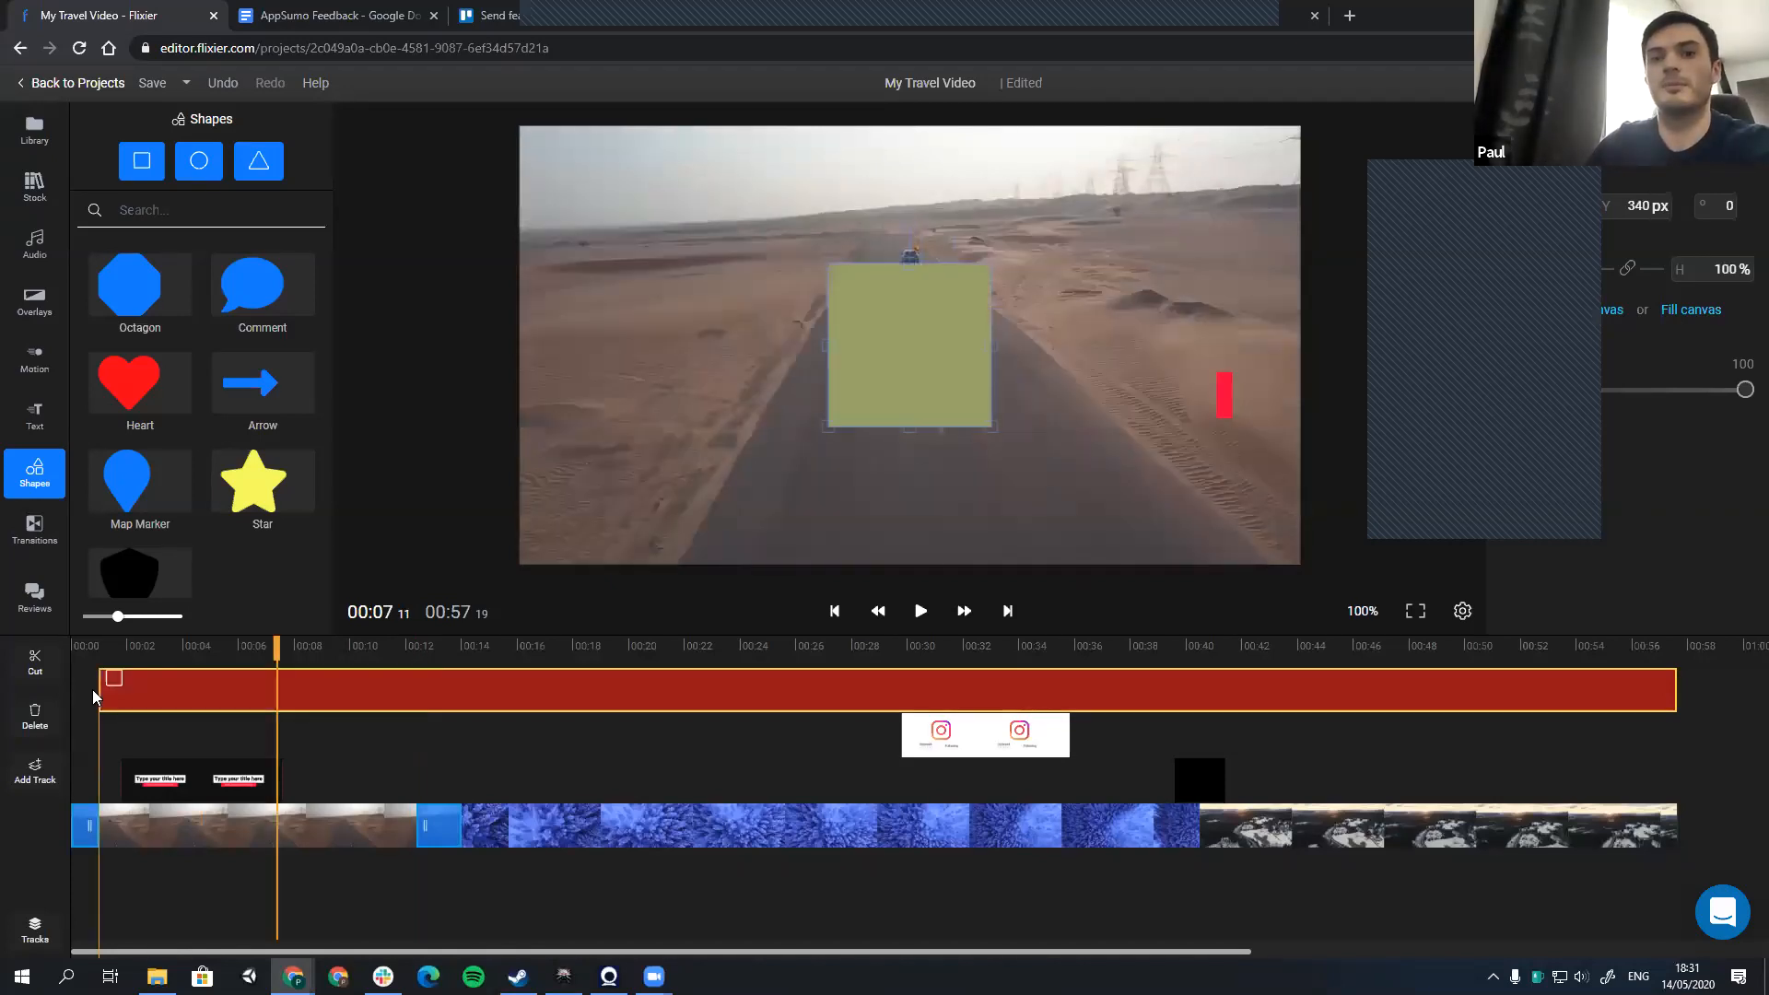
# Step: Scale the square to about 43% in the frame's lower-right corner and preview it from about 7 seconds
pyautogui.moveTo(981, 417); pyautogui.dragTo(1044, 451)
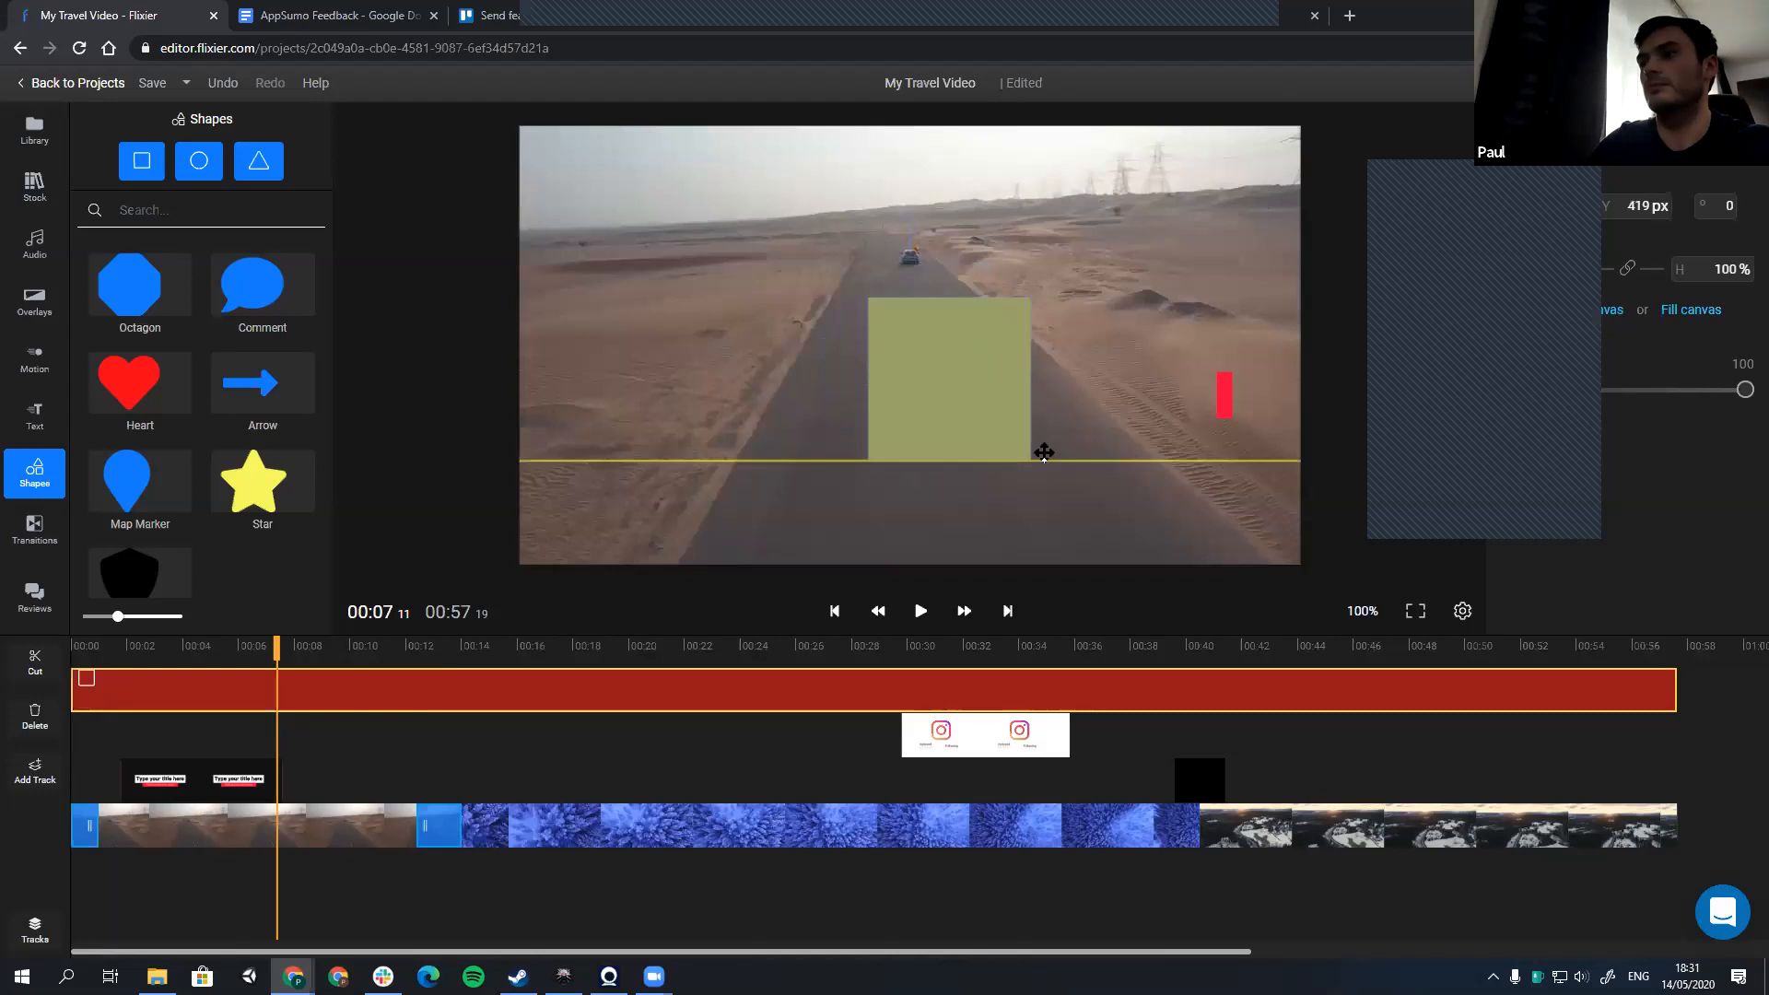
pyautogui.moveTo(1042, 451); pyautogui.dragTo(1189, 509)
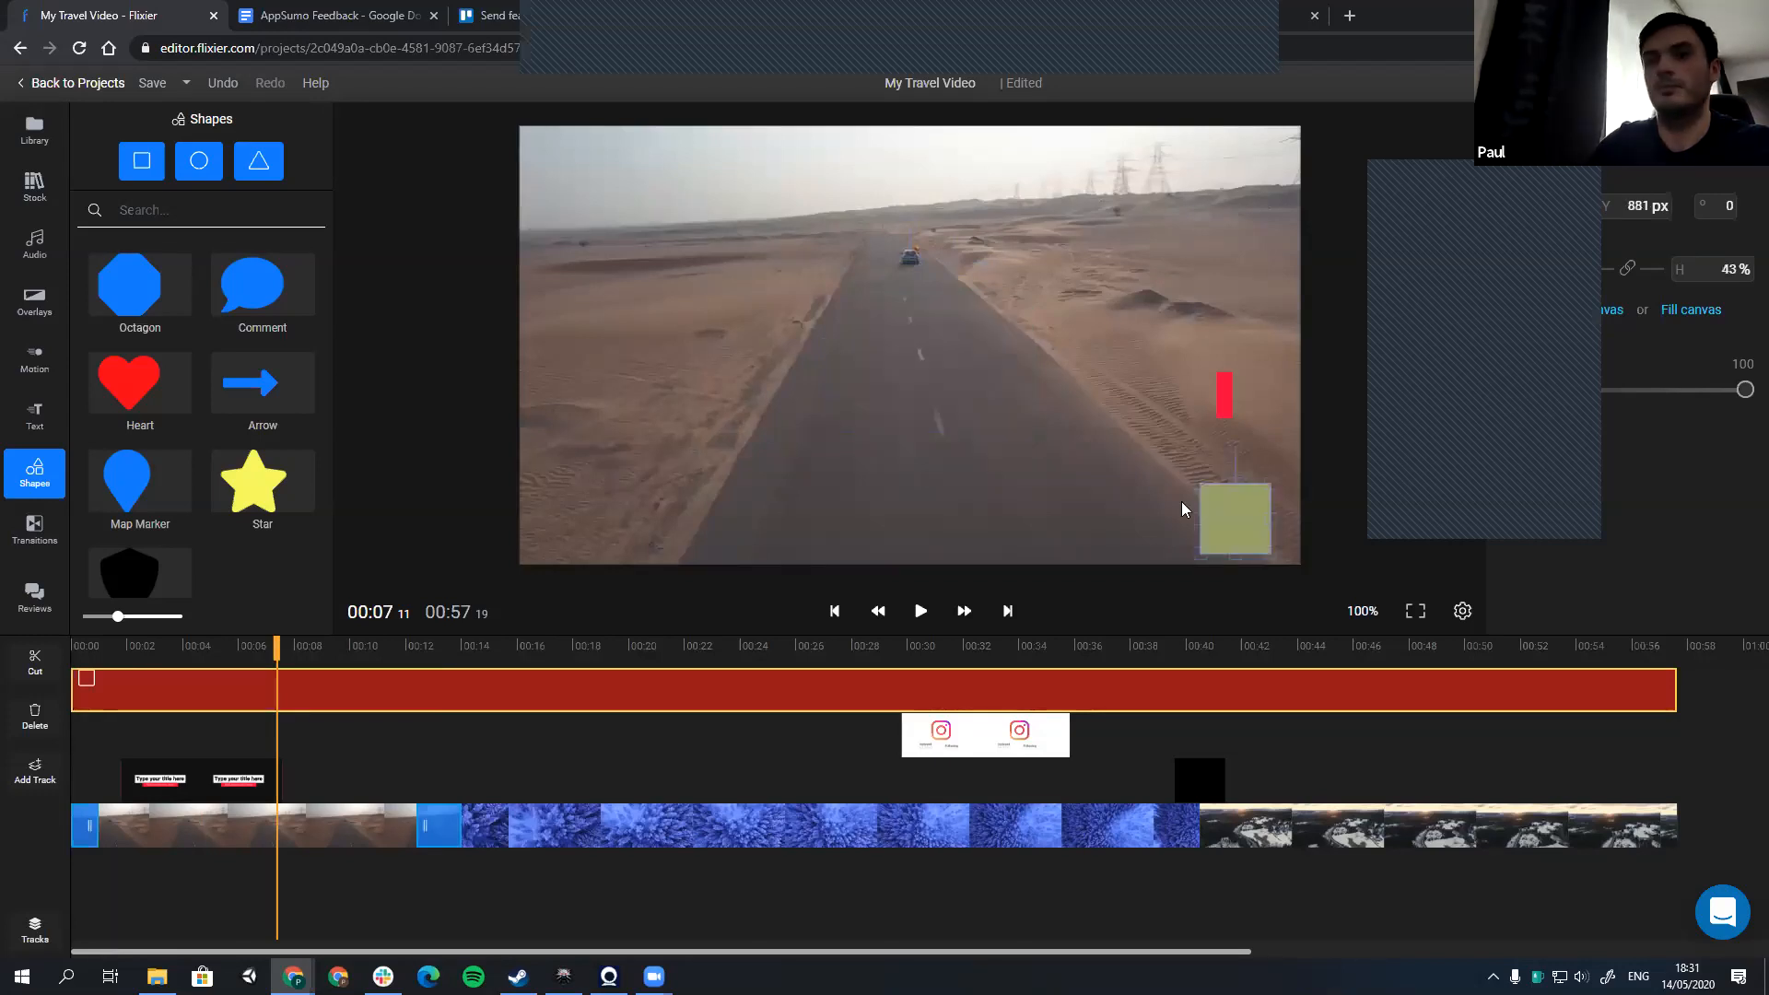
pyautogui.click(795, 748)
pyautogui.press('space')
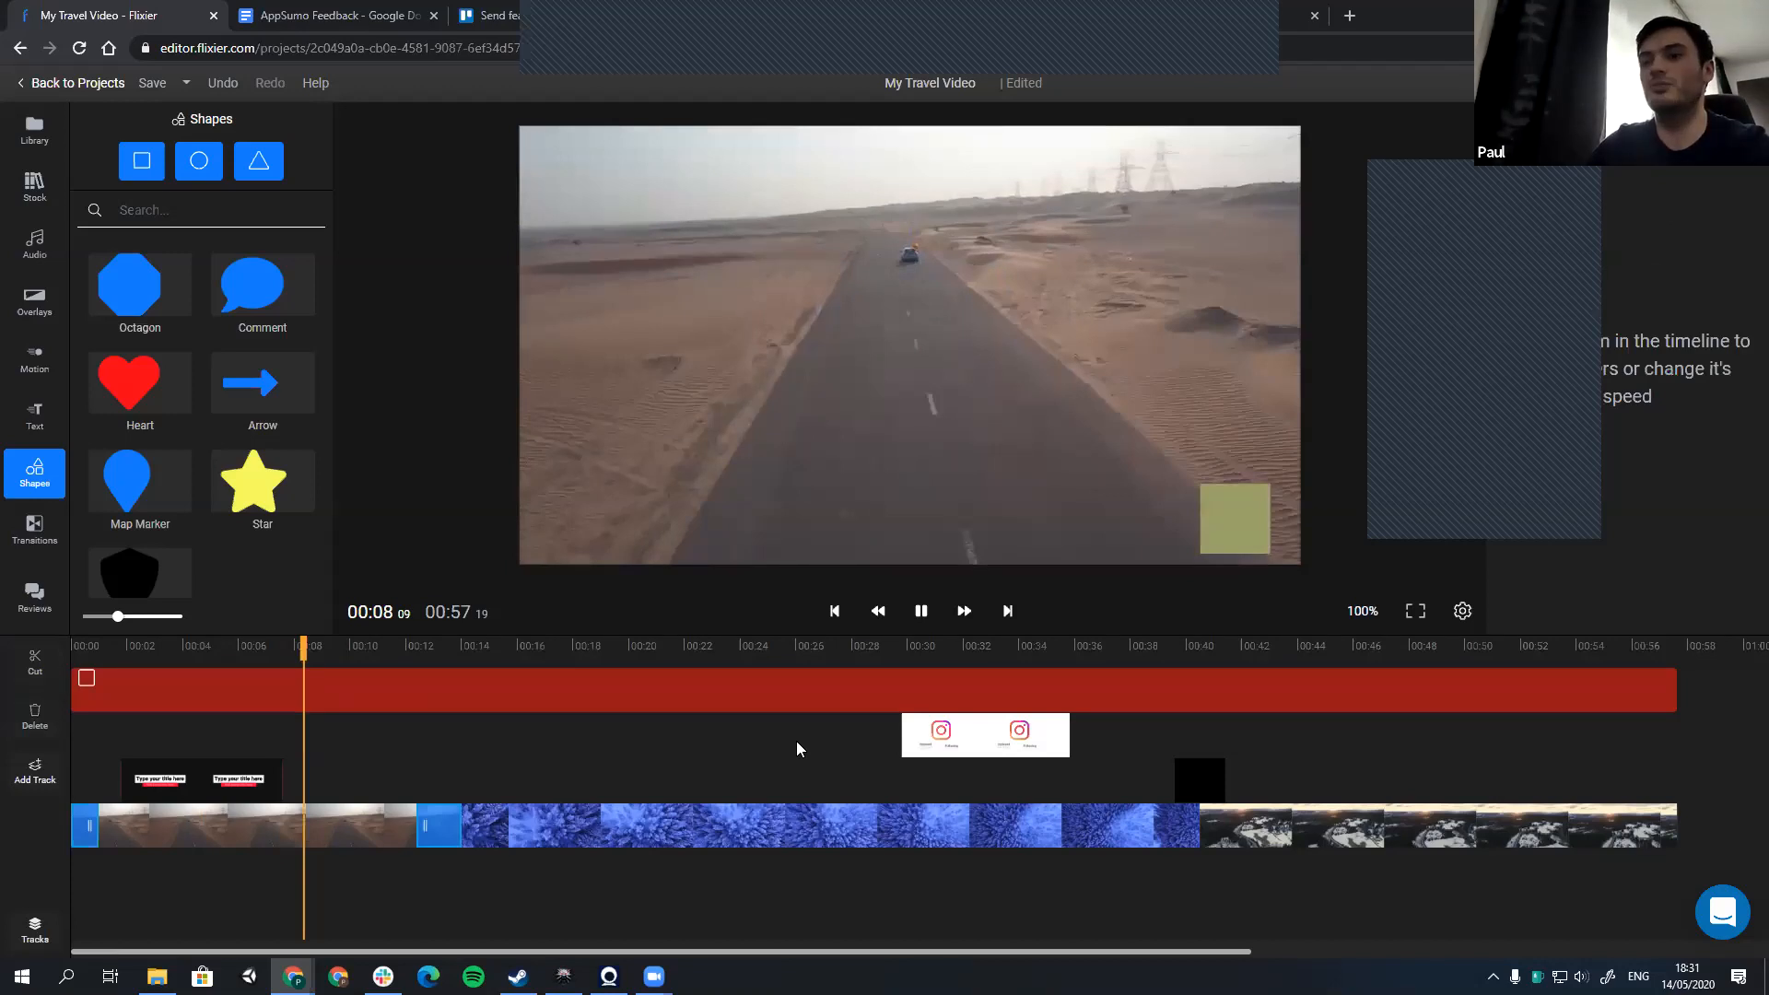
pyautogui.click(920, 612)
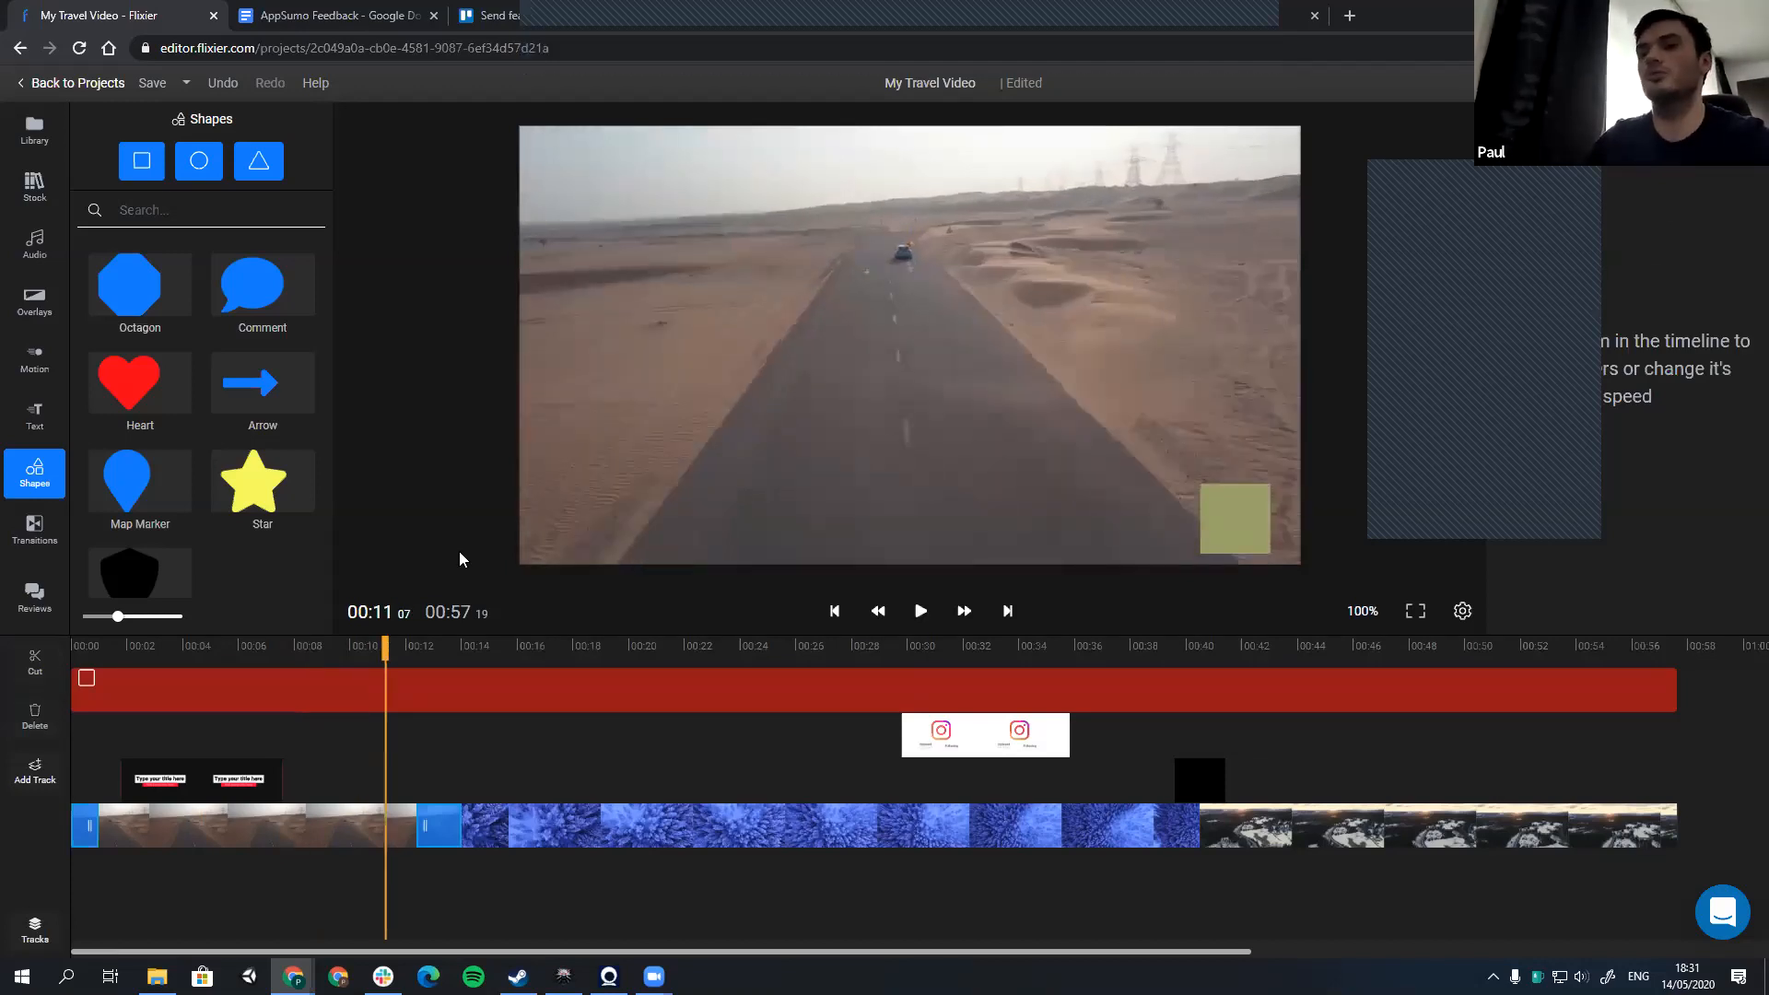
pyautogui.press('space')
pyautogui.press('space')
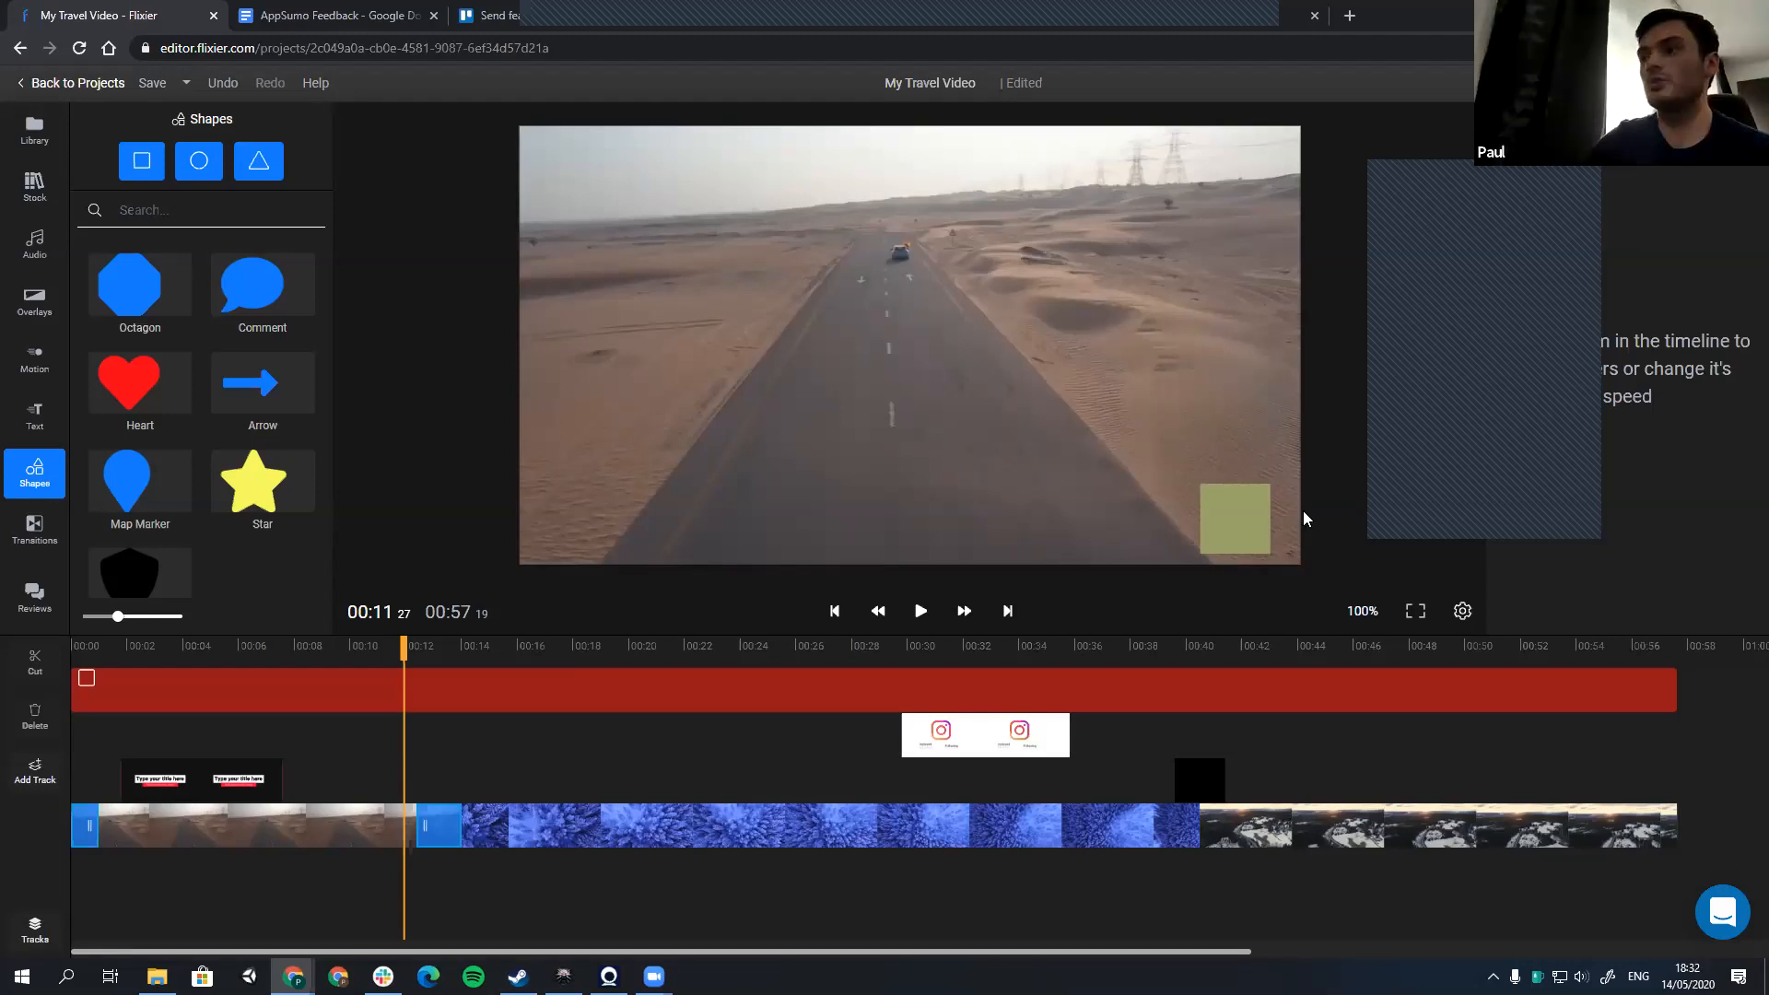
# Step: Delete the full-length square and add a new square in the frame's lower-left area, starting at about 12 seconds
pyautogui.click(1245, 518)
pyautogui.press('Delete')
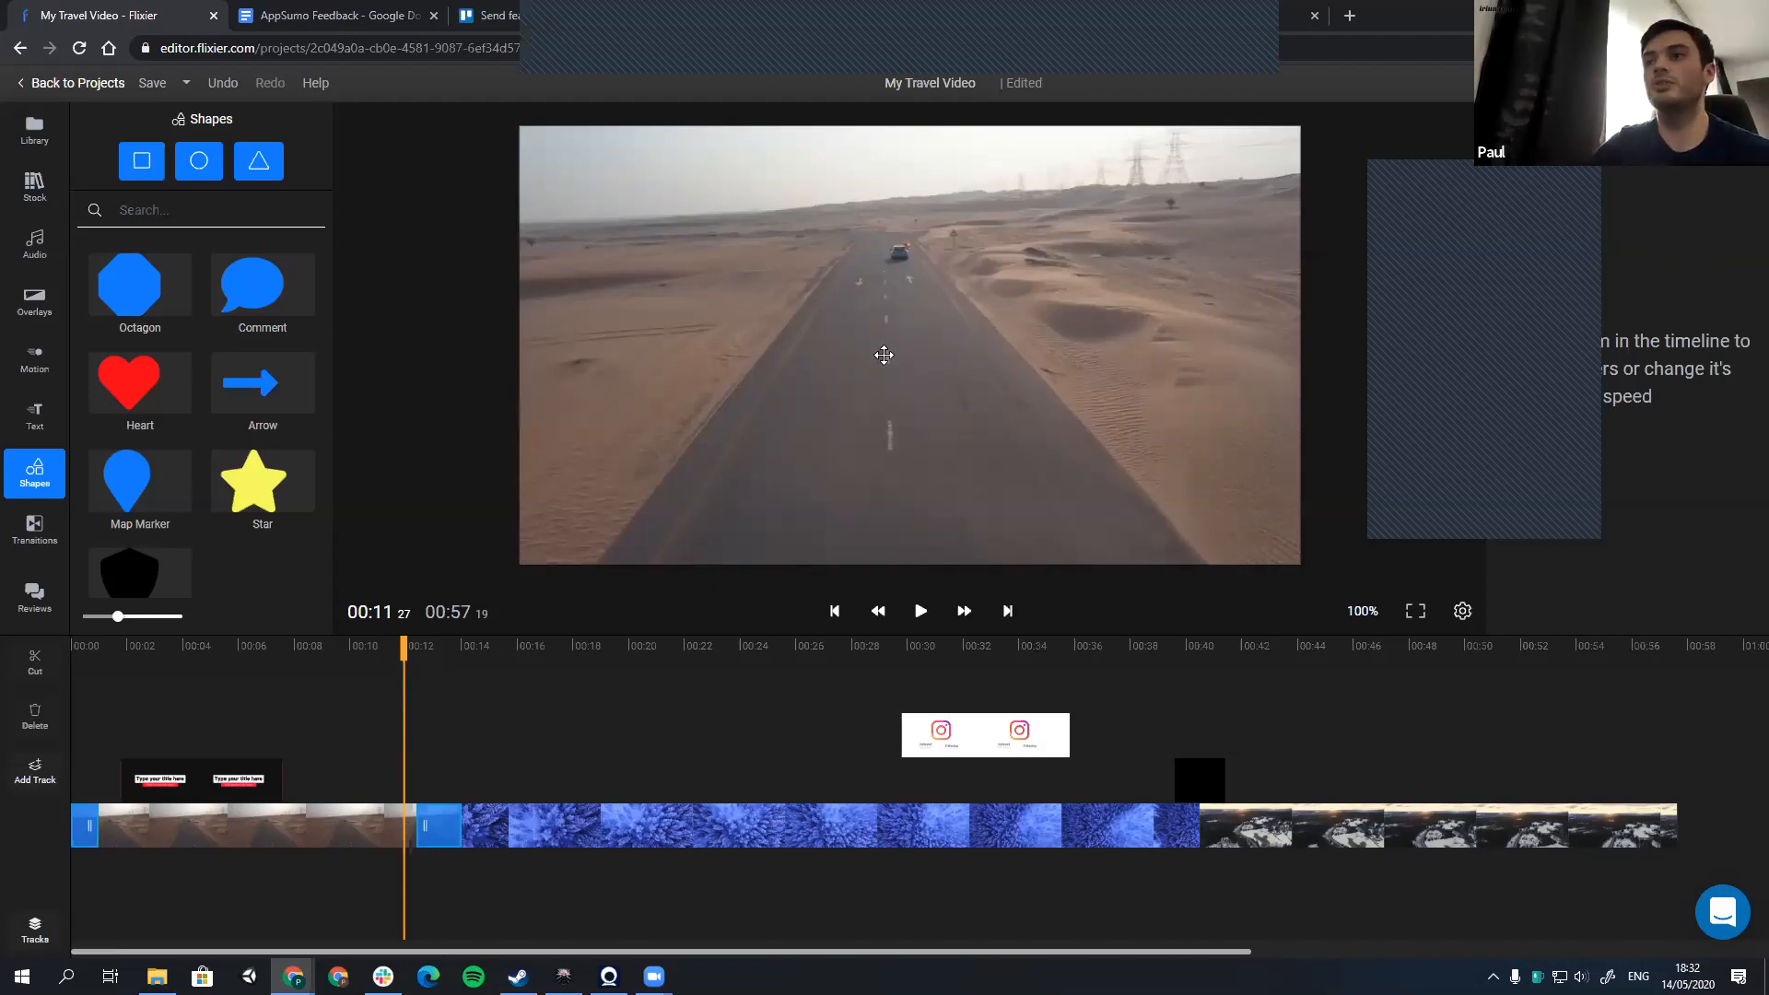
pyautogui.moveTo(884, 355); pyautogui.dragTo(662, 443)
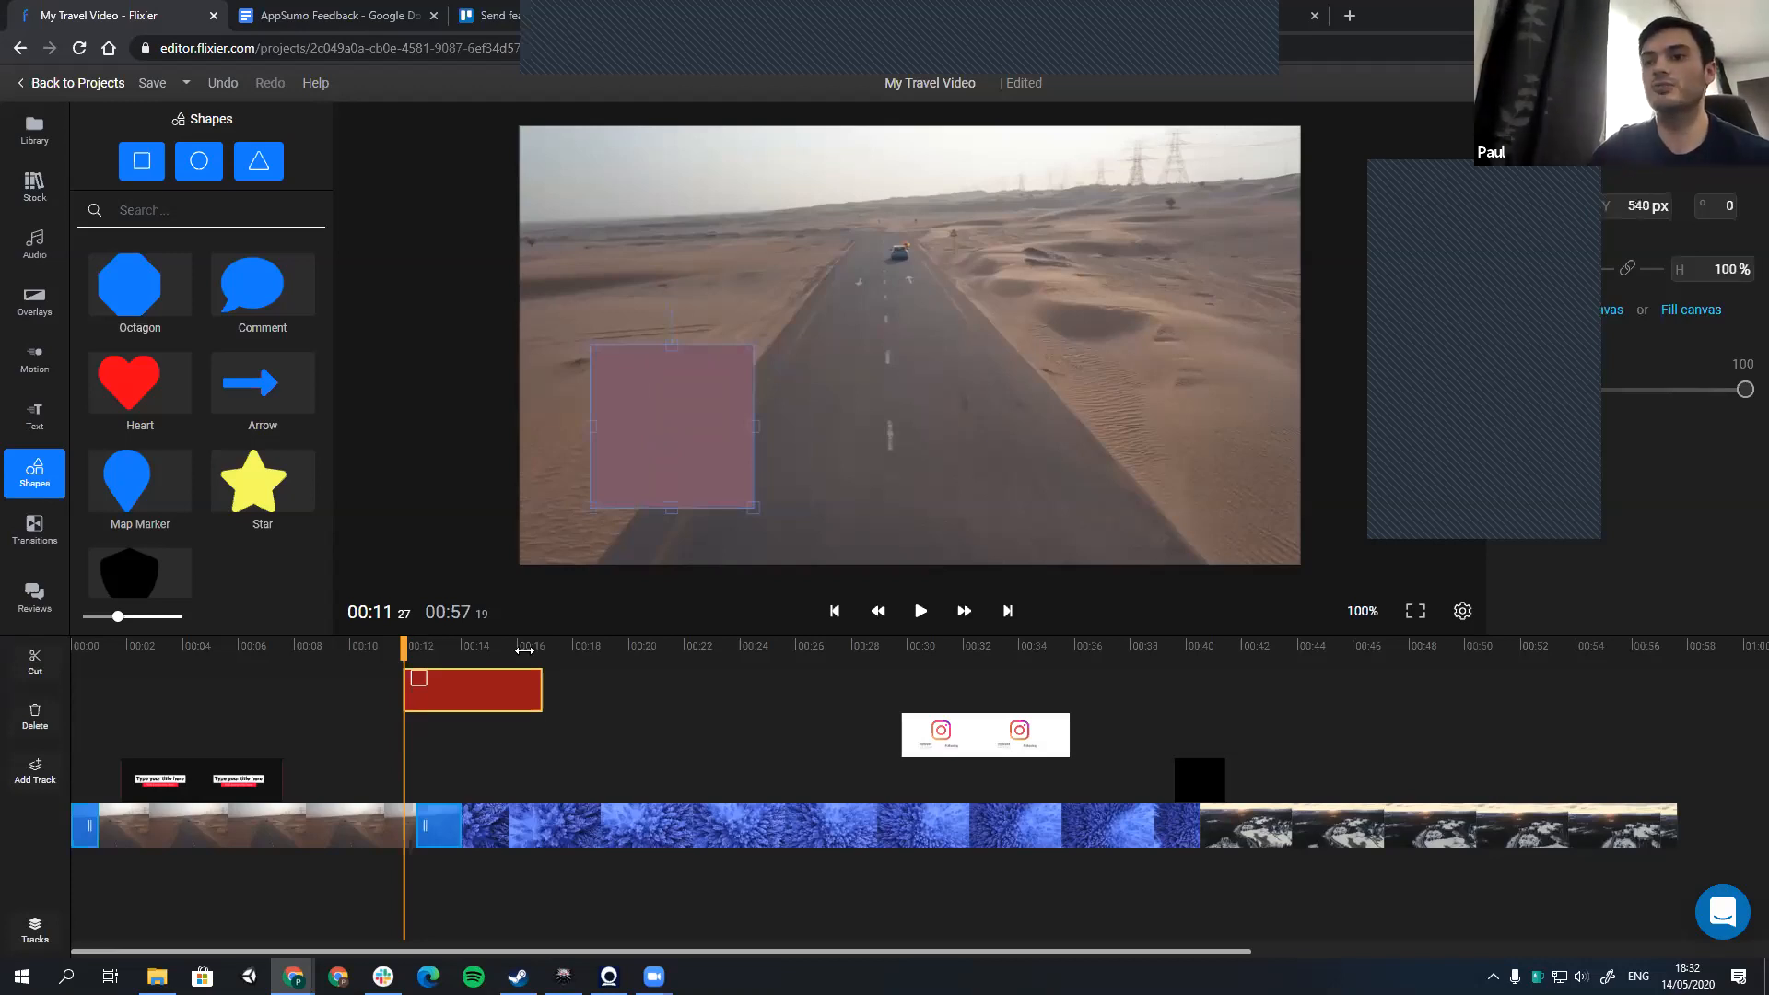
# Step: Shift the square's clip to start at about 15 seconds and reposition the square in the frame's upper-right area at Y 140 px
pyautogui.click(514, 652)
pyautogui.click(537, 652)
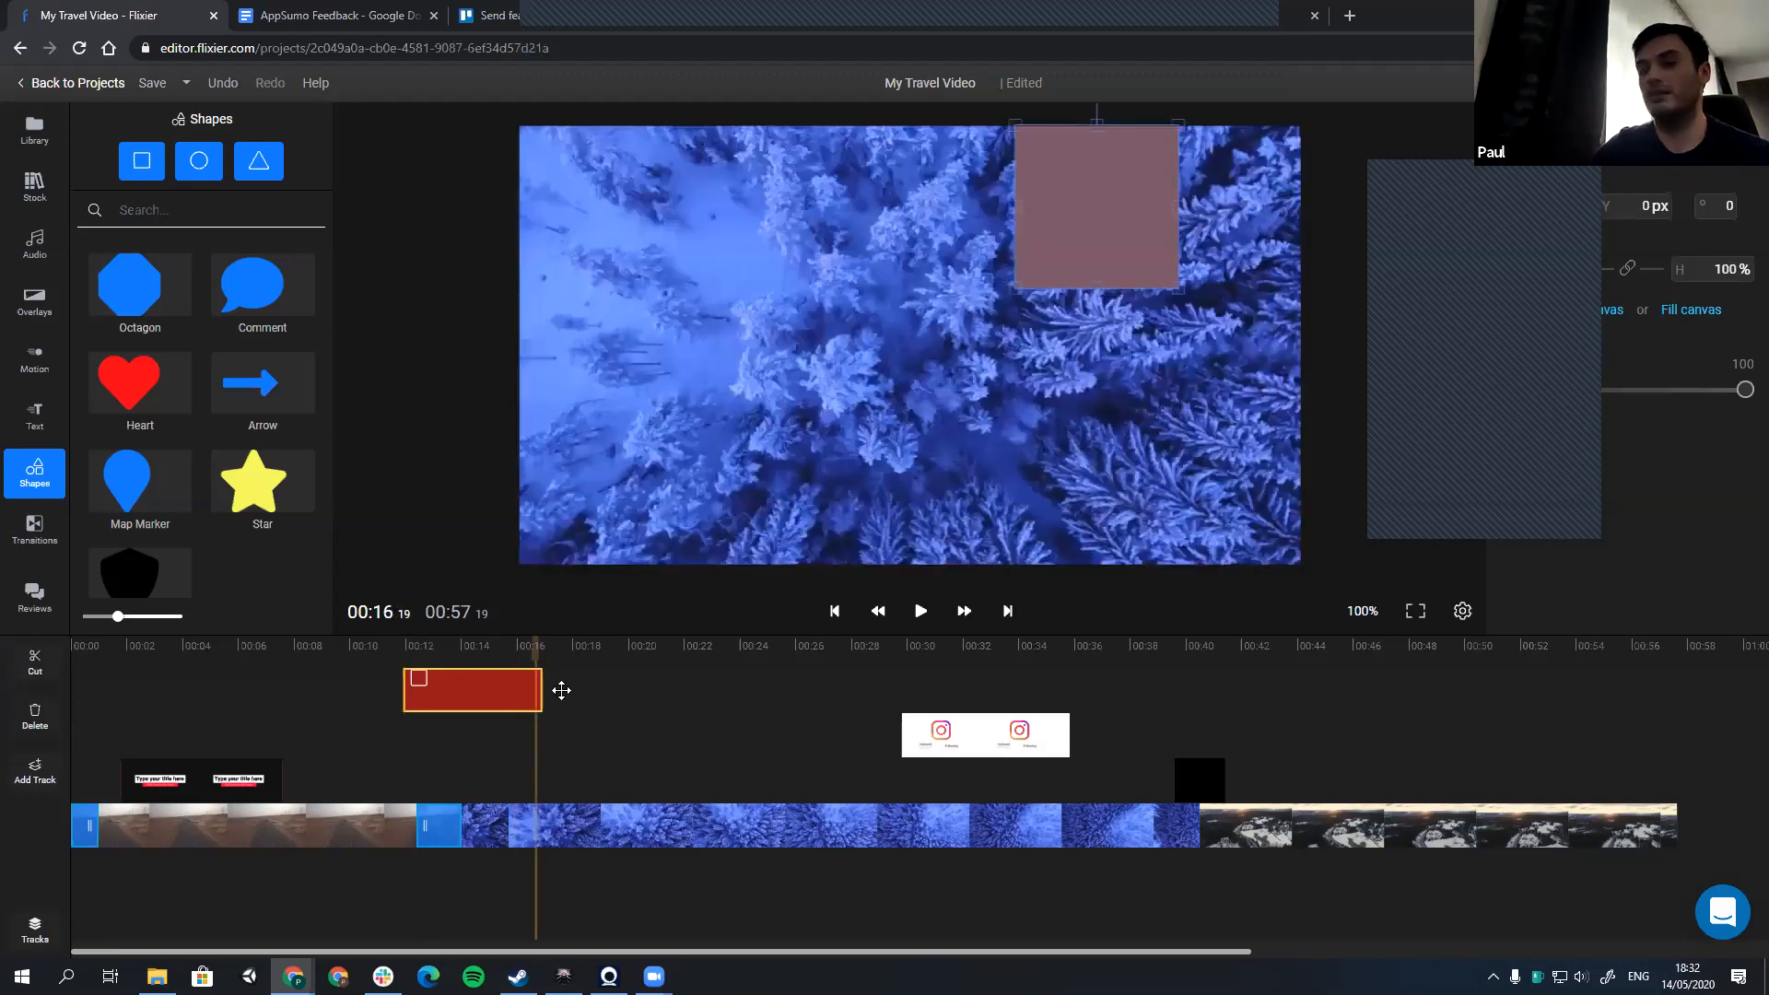
pyautogui.moveTo(561, 690); pyautogui.dragTo(561, 690)
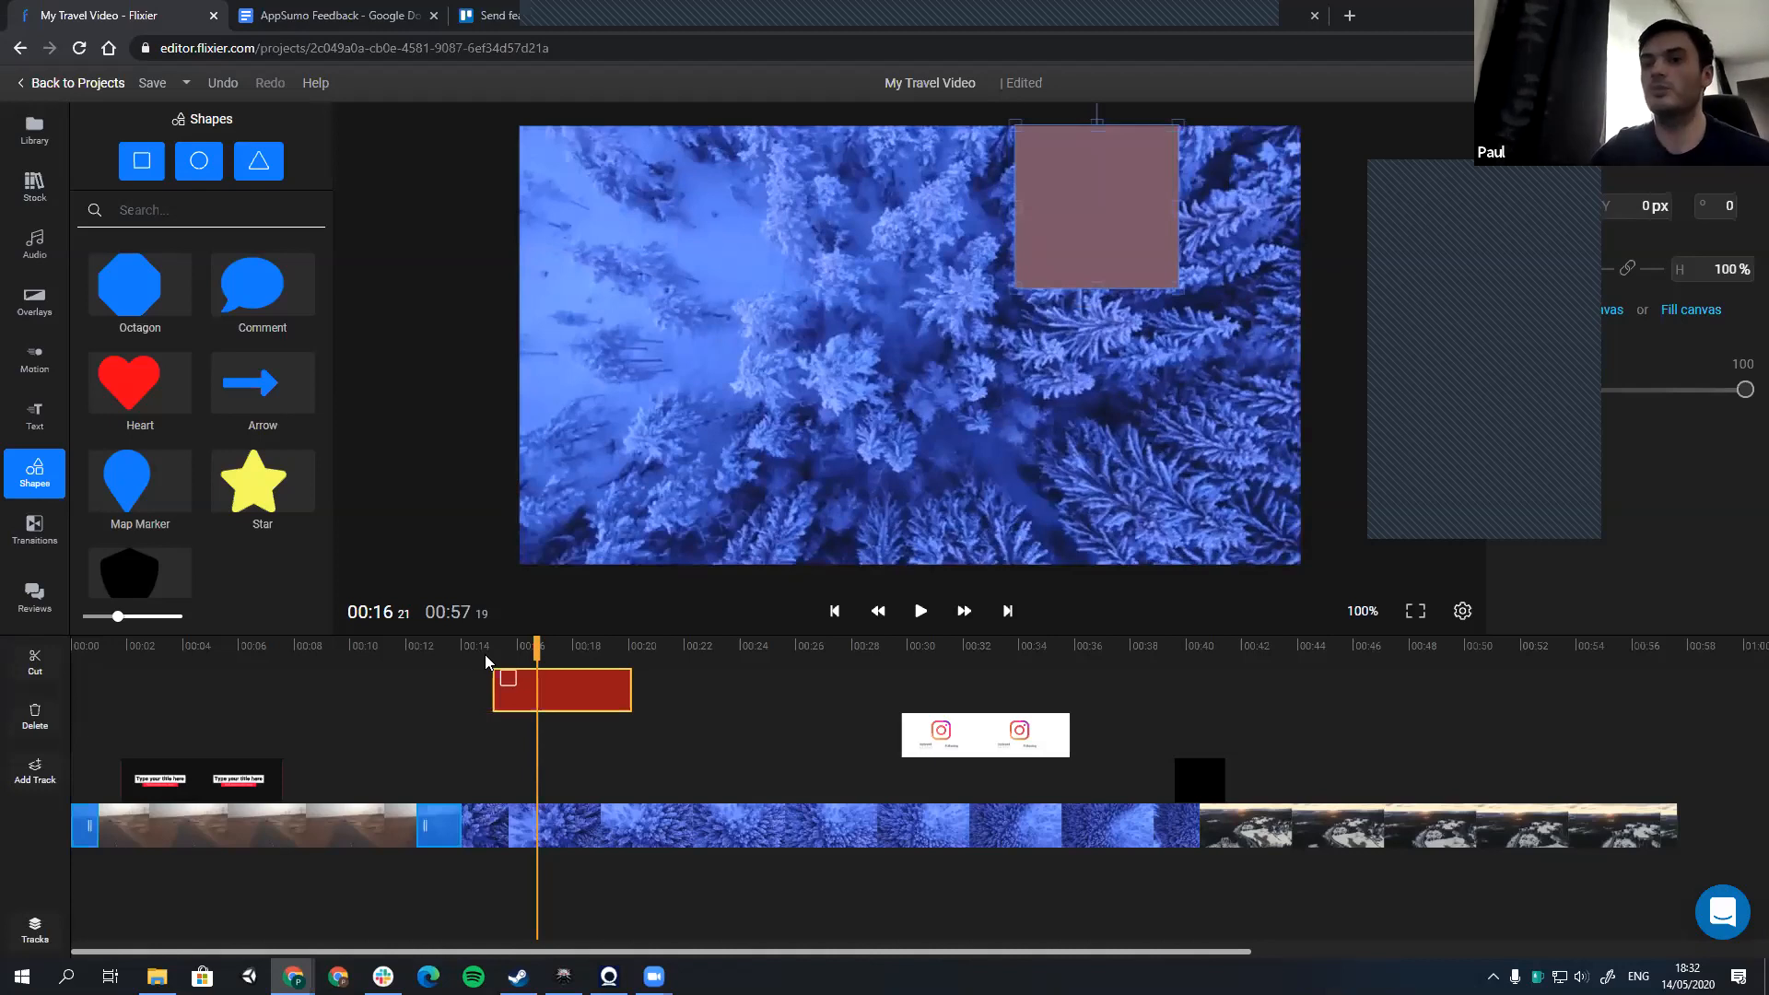
pyautogui.click(514, 651)
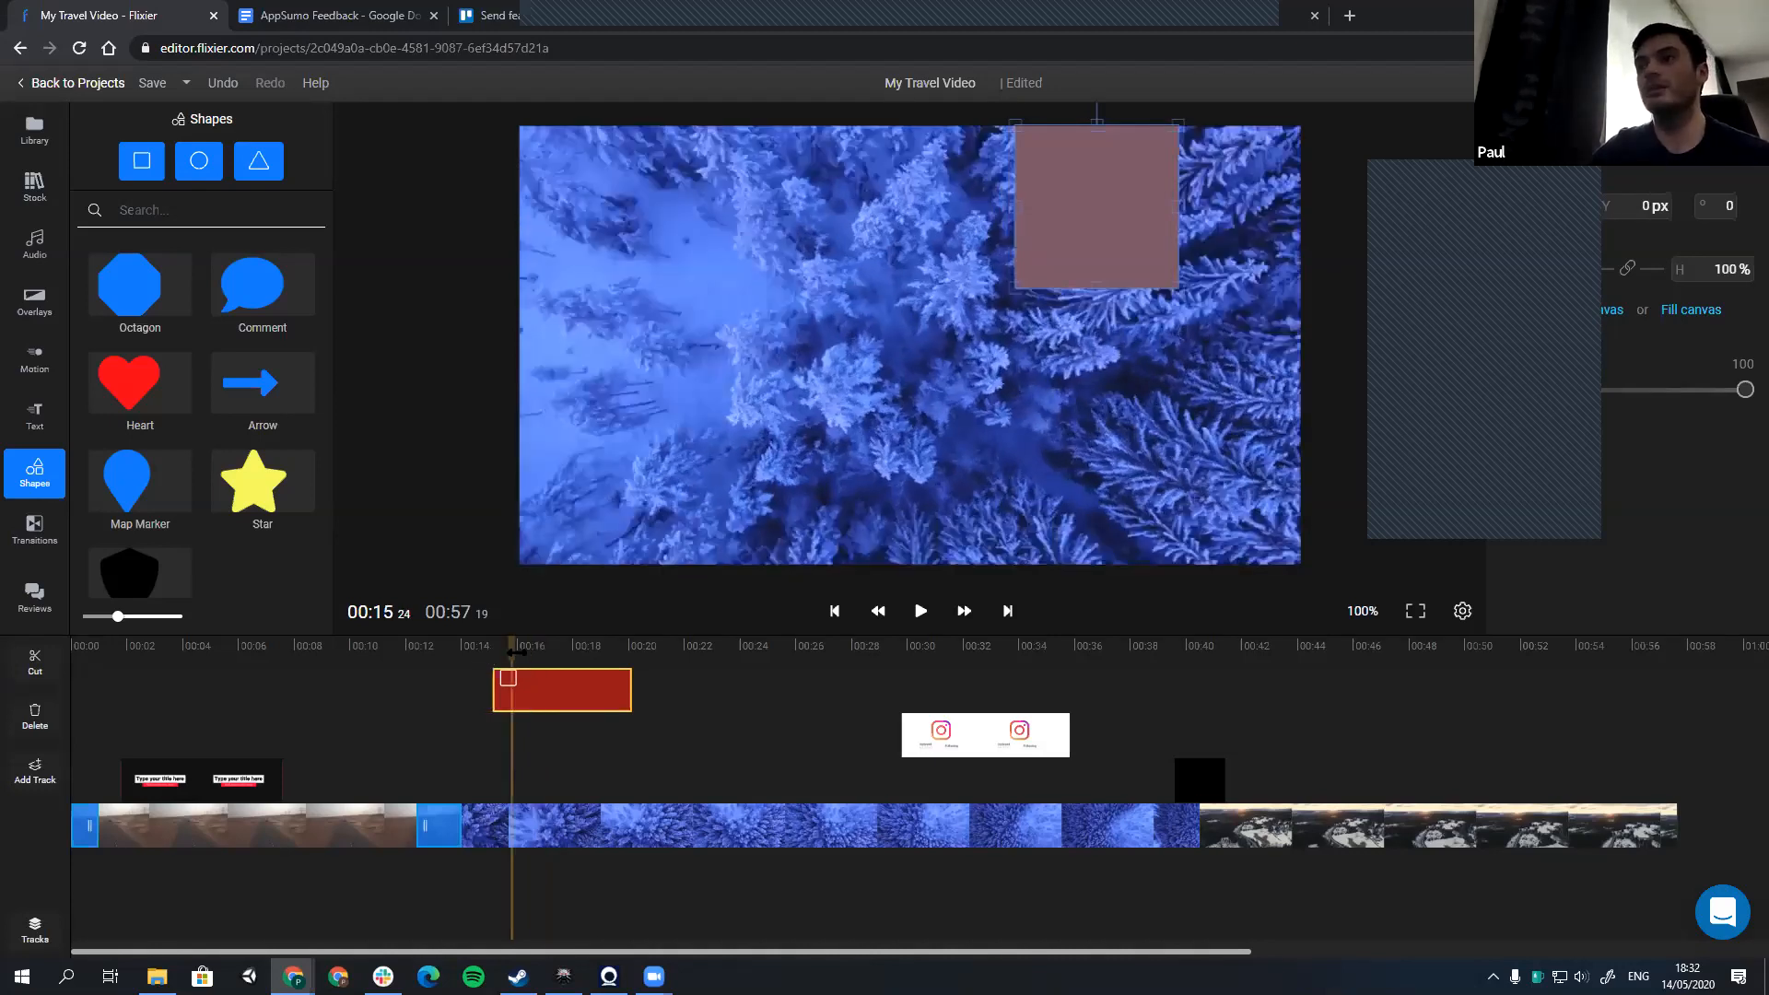
pyautogui.click(519, 652)
pyautogui.moveTo(1130, 264); pyautogui.dragTo(1165, 263)
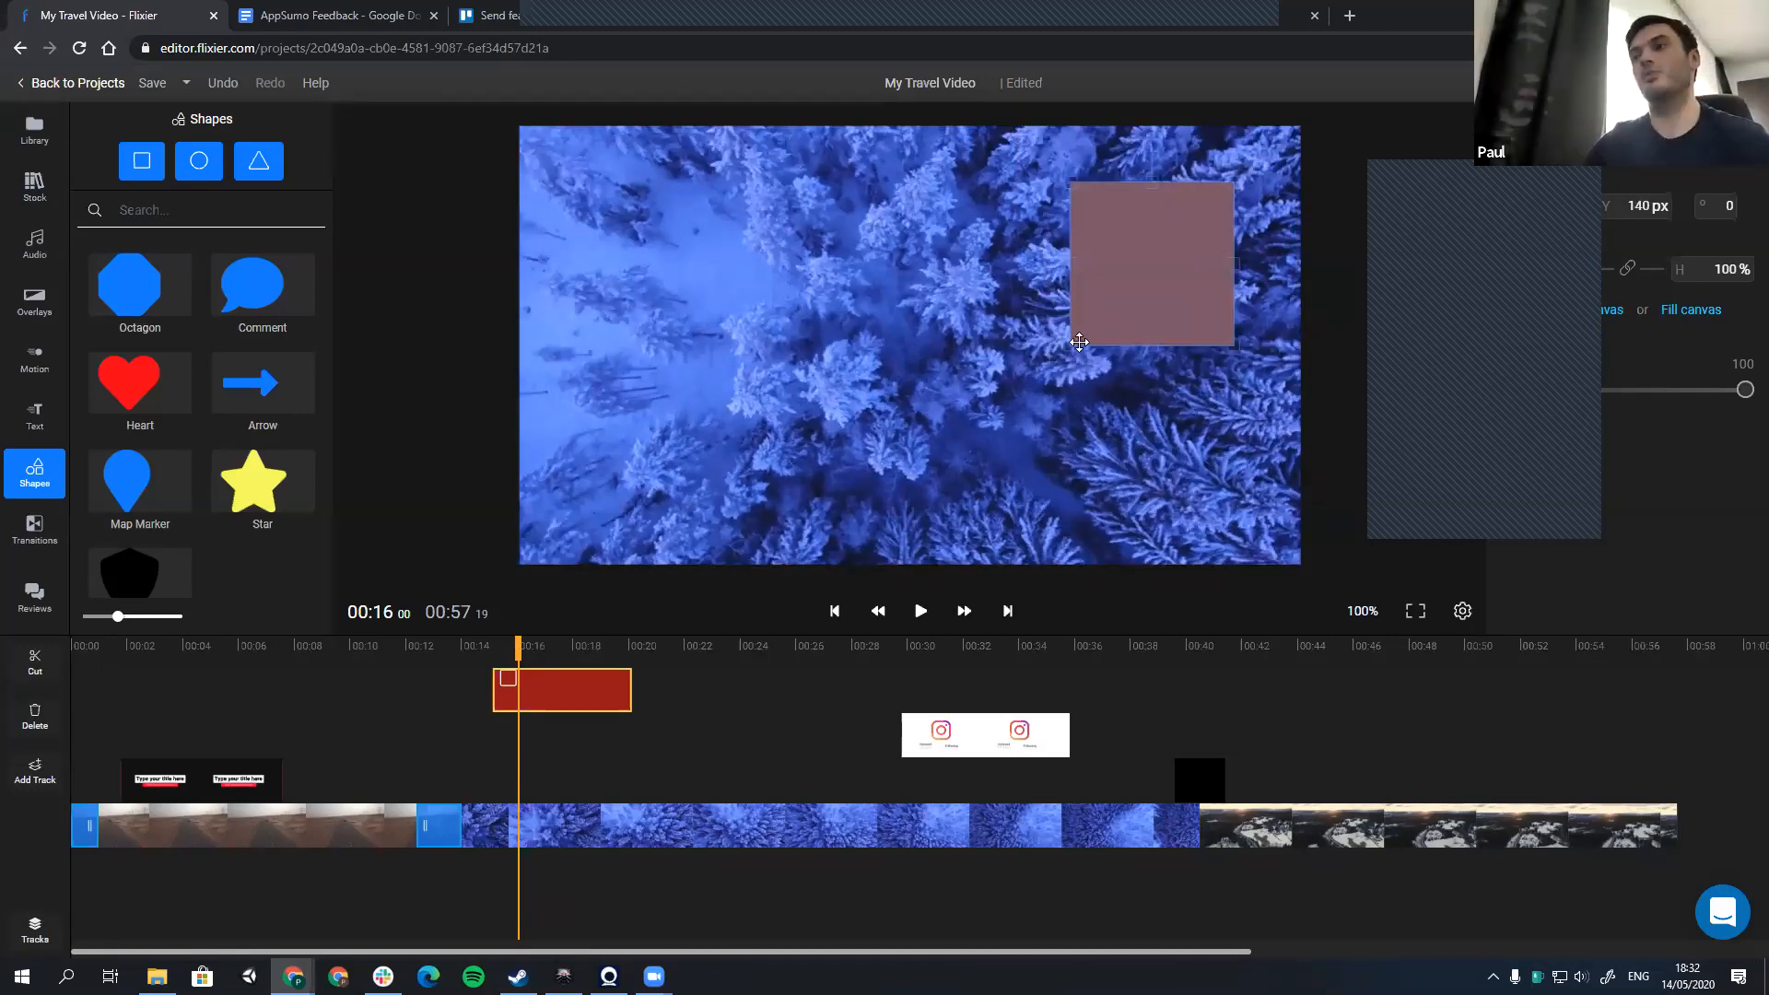
# Step: Scale the square to 70% and preview the frames around its clip's start at about 15 seconds
pyautogui.moveTo(1083, 344); pyautogui.dragTo(1164, 248)
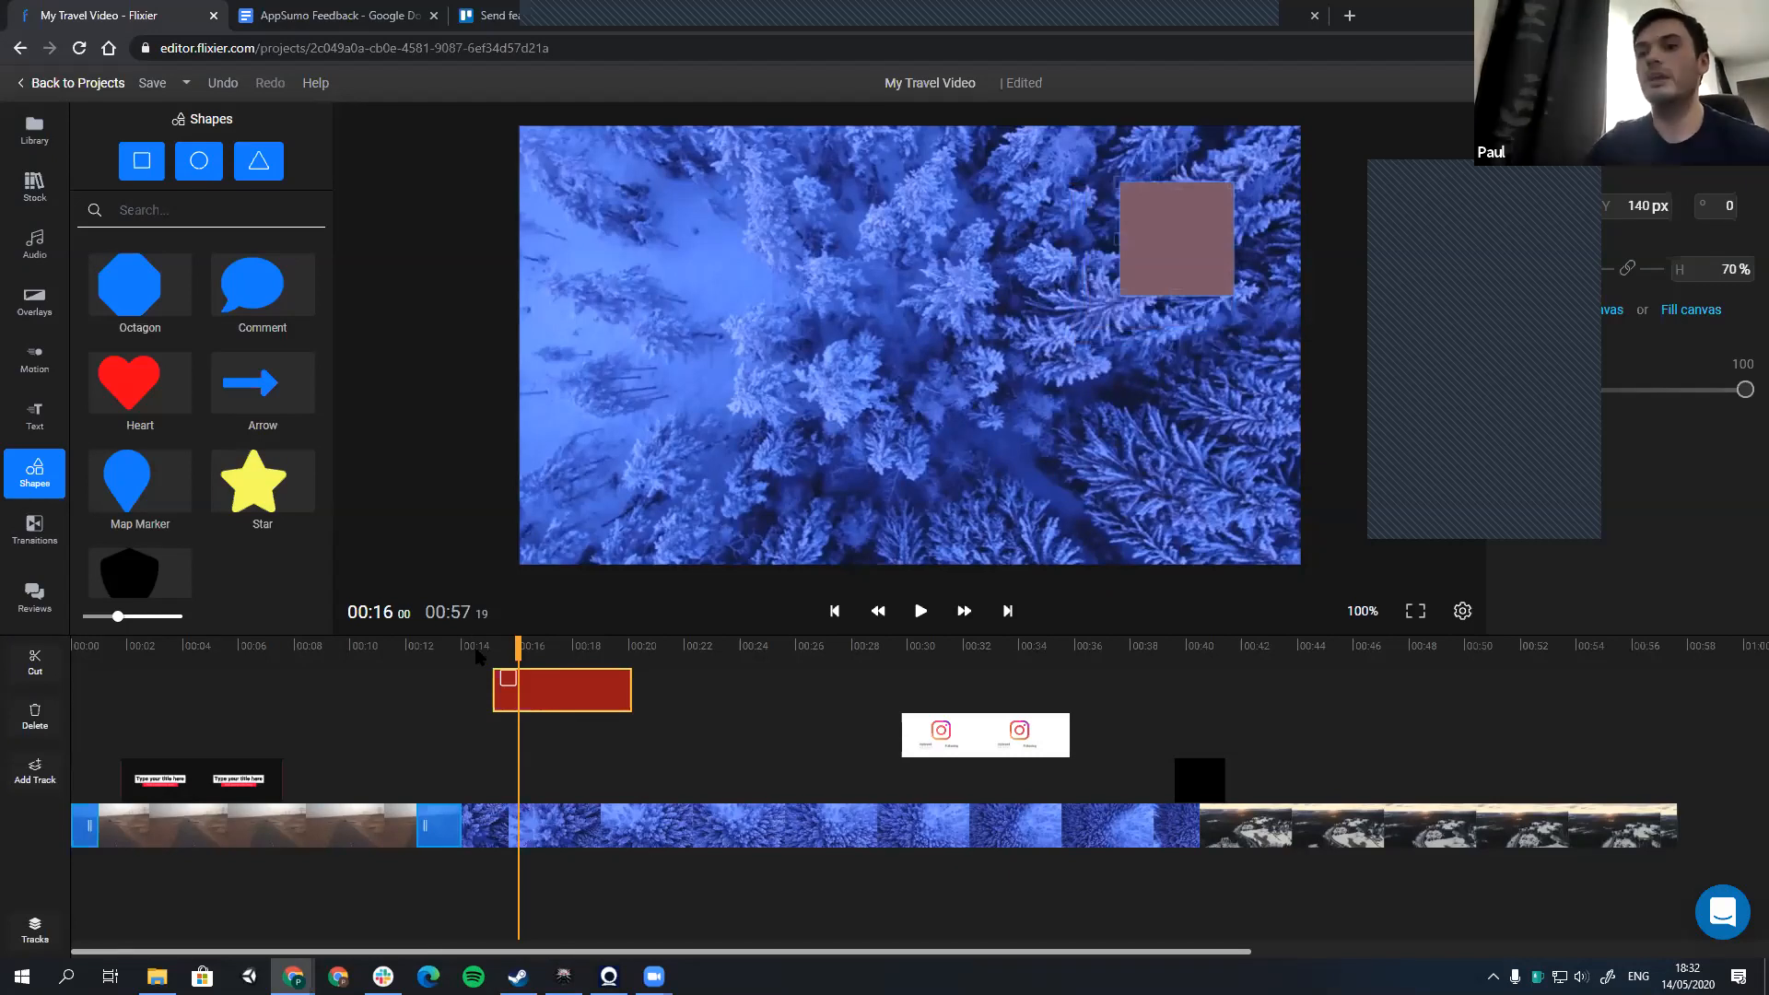
pyautogui.click(495, 655)
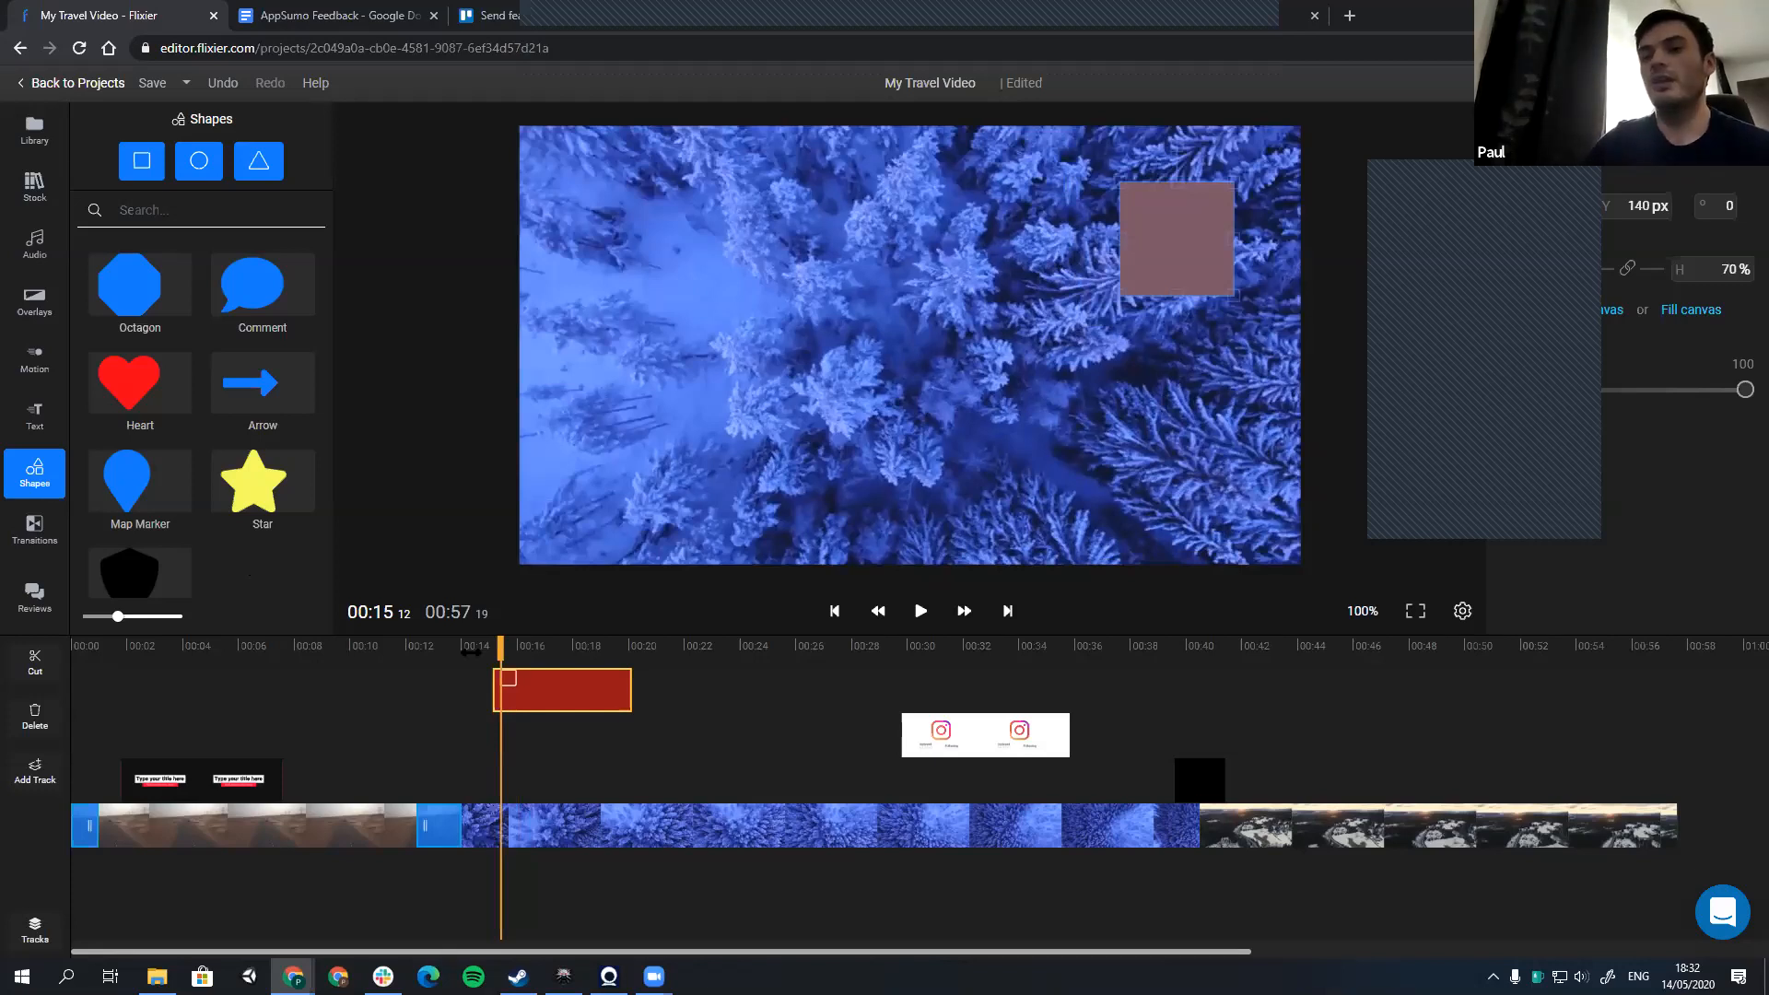
pyautogui.click(513, 655)
pyautogui.click(488, 658)
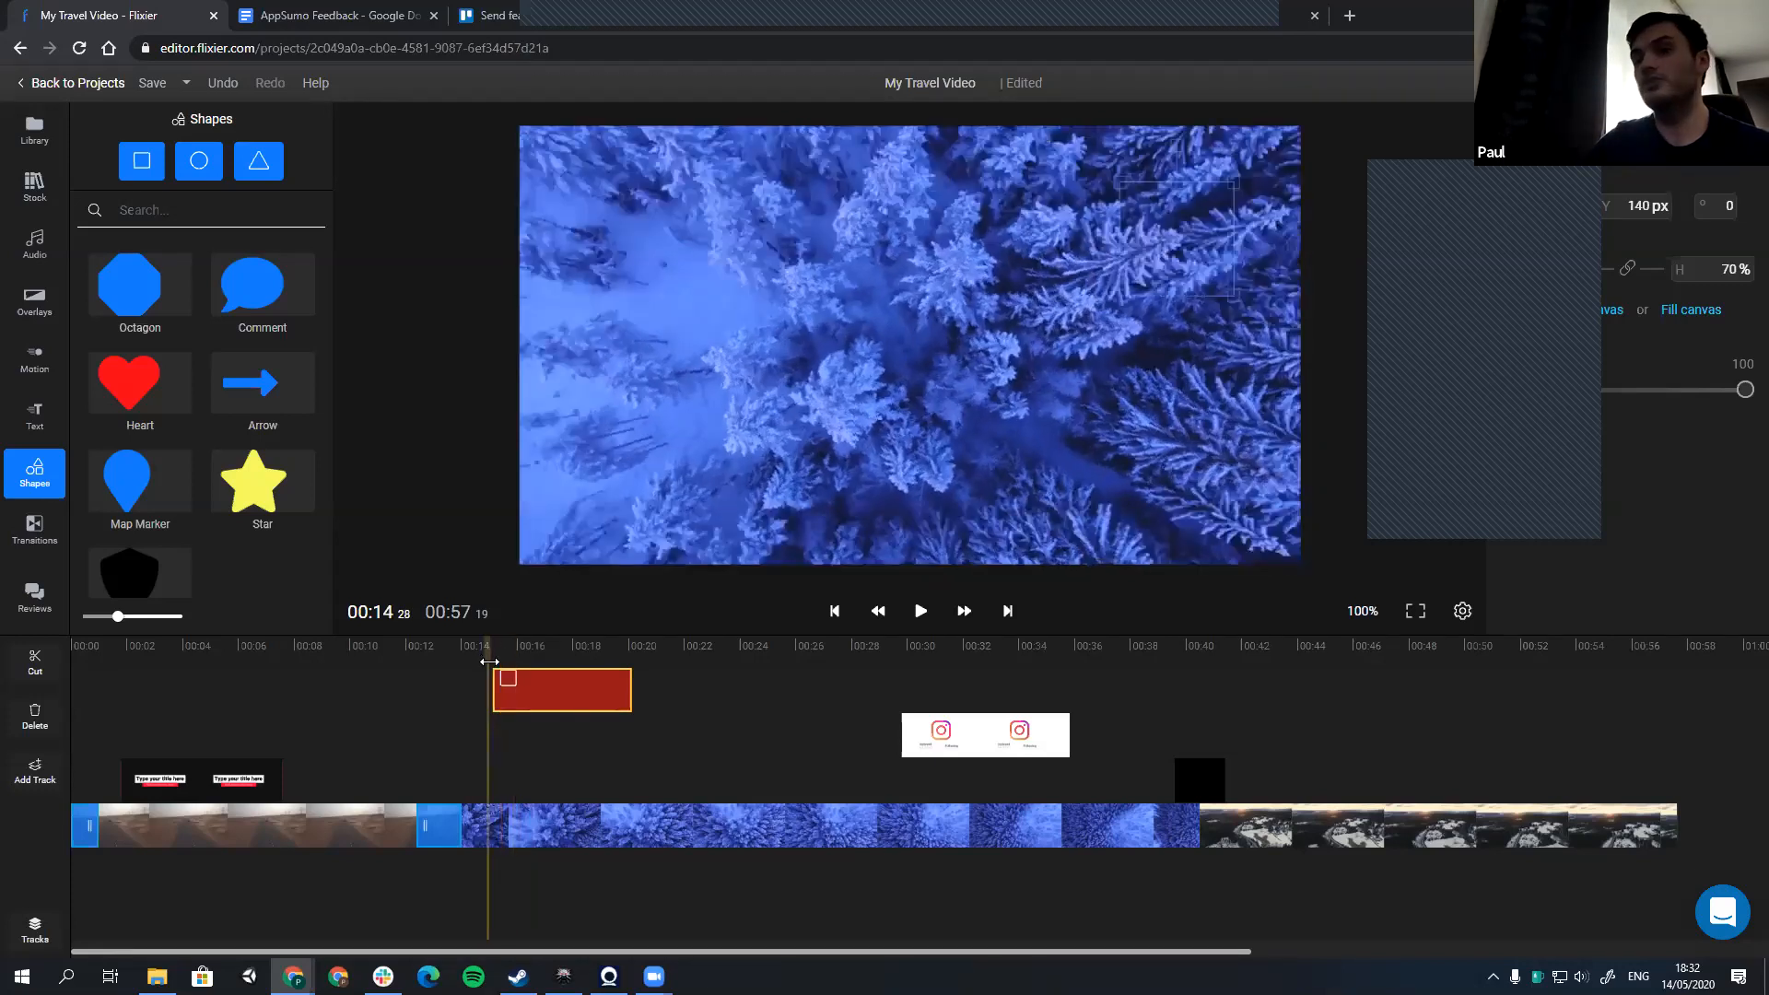
pyautogui.click(491, 657)
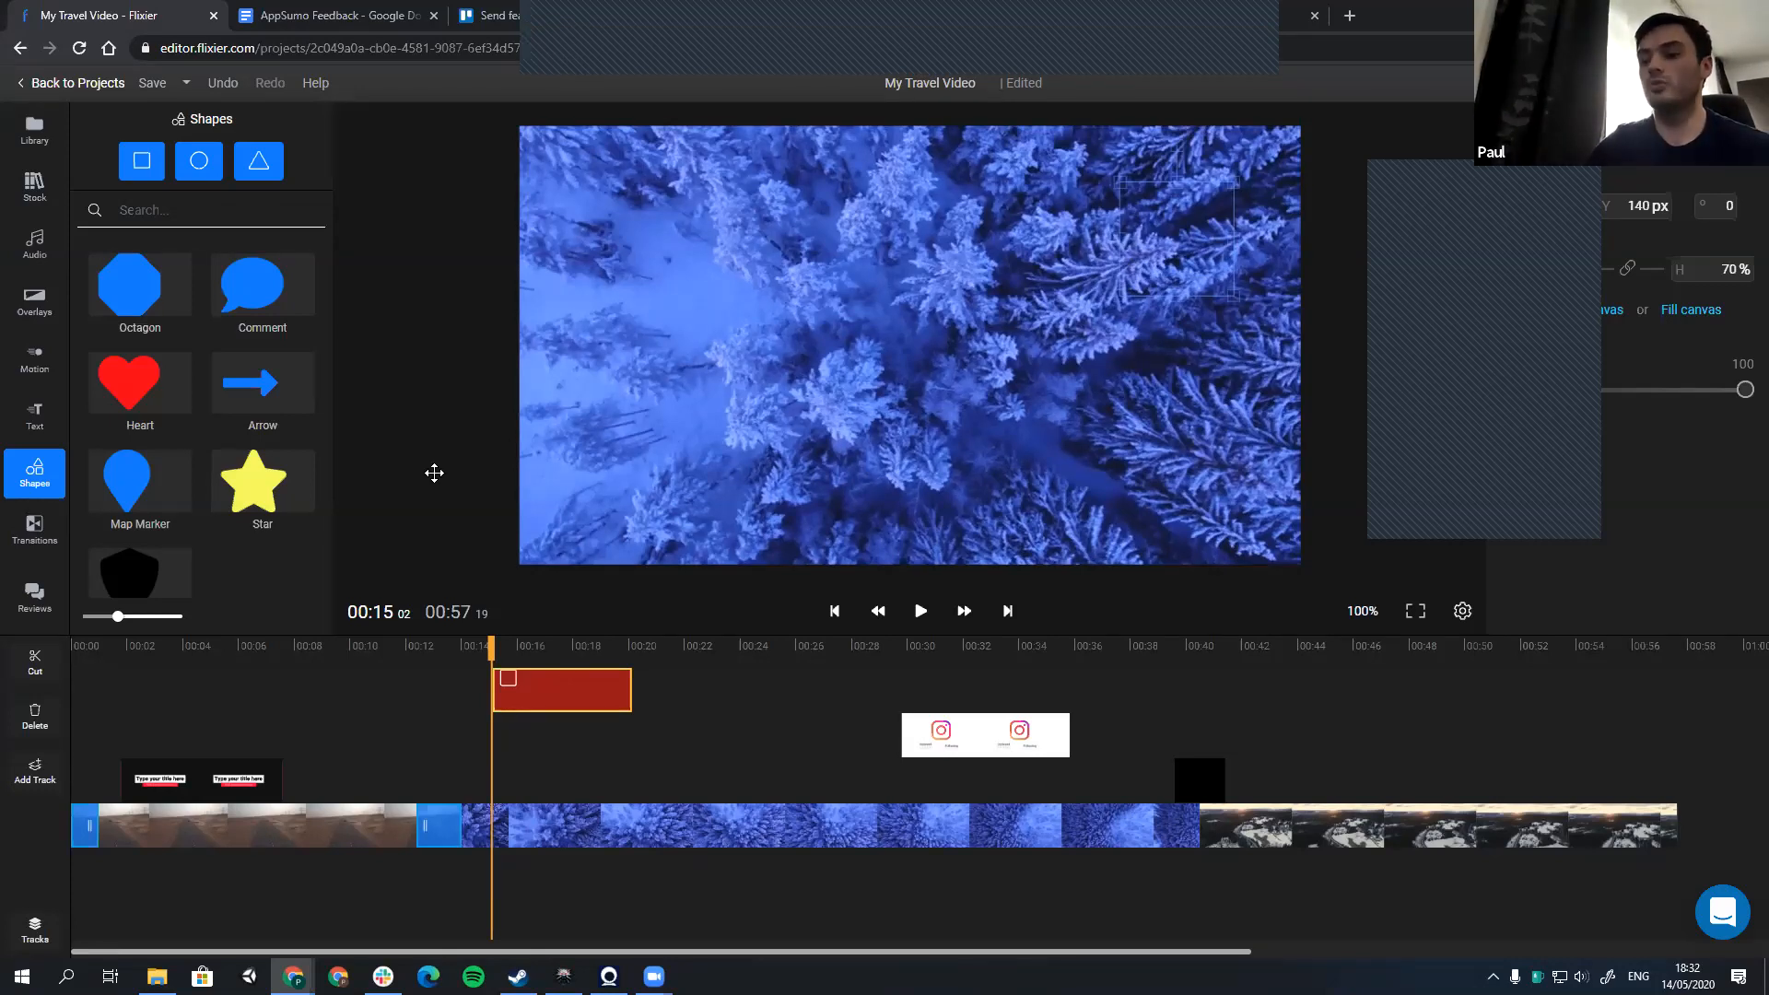
# Step: Replace the square with a Map Marker shape at about 15 seconds and move the marker below and left of centre, to Y 413 px
pyautogui.press('Delete')
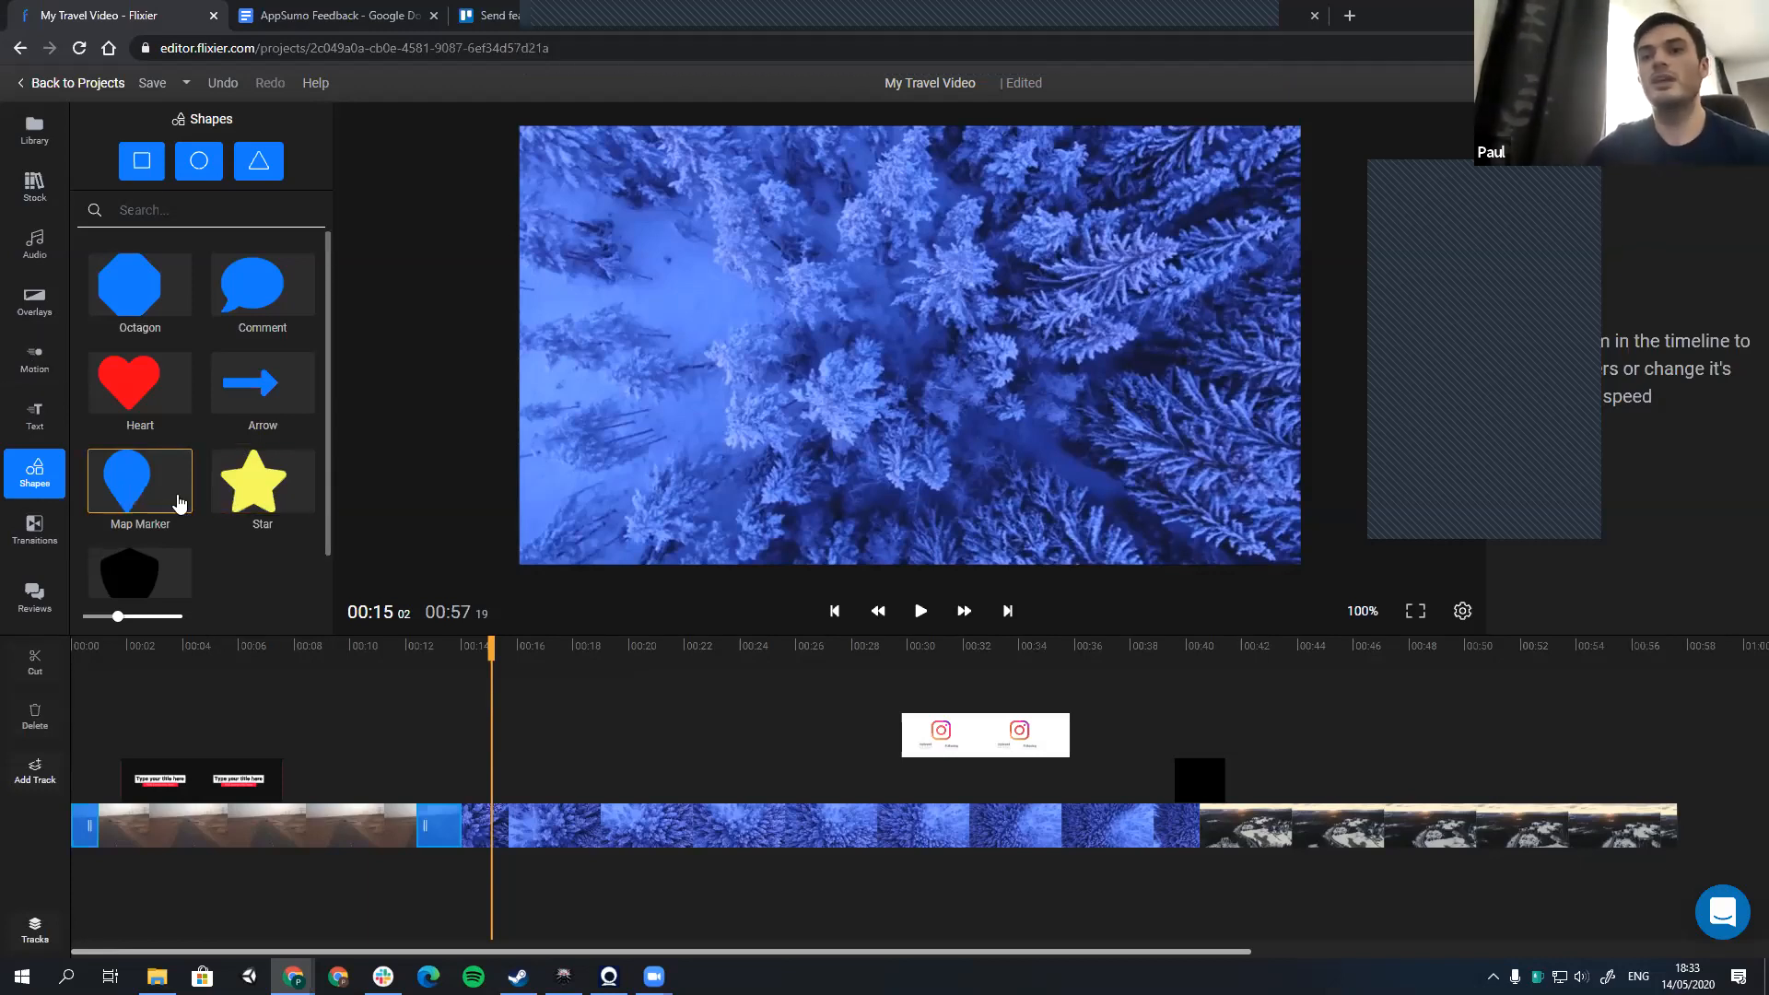
pyautogui.moveTo(180, 502); pyautogui.dragTo(521, 712)
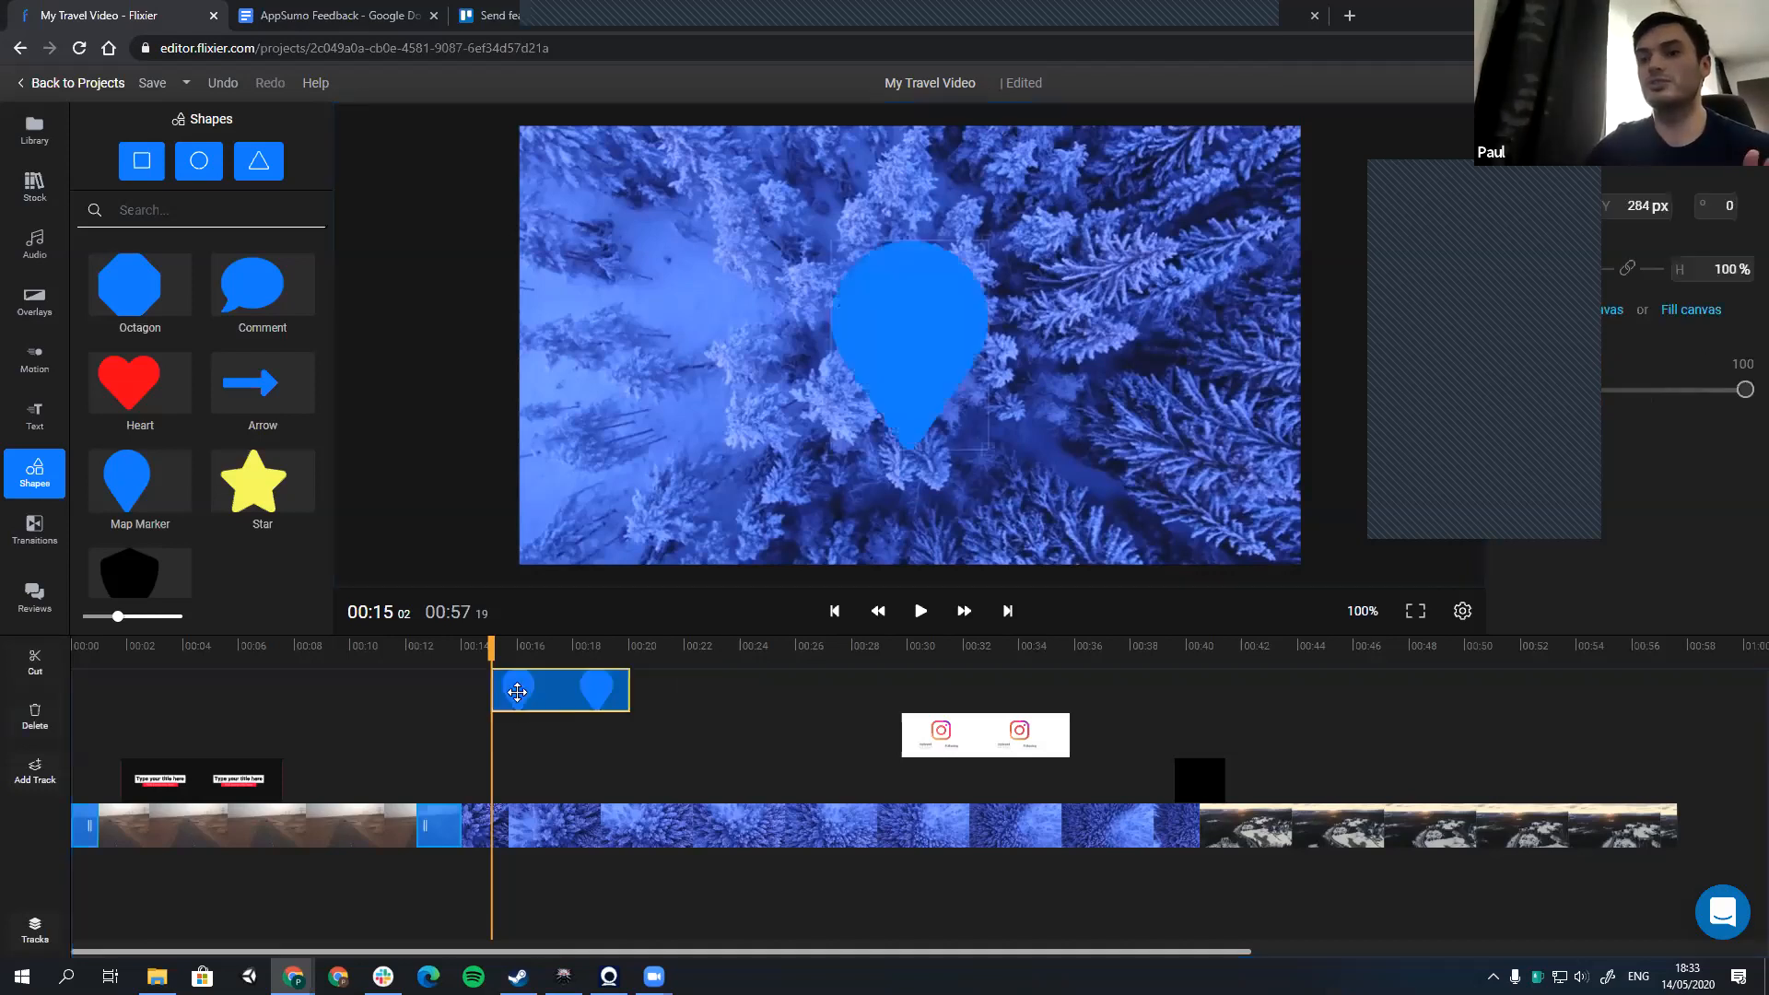
pyautogui.click(480, 650)
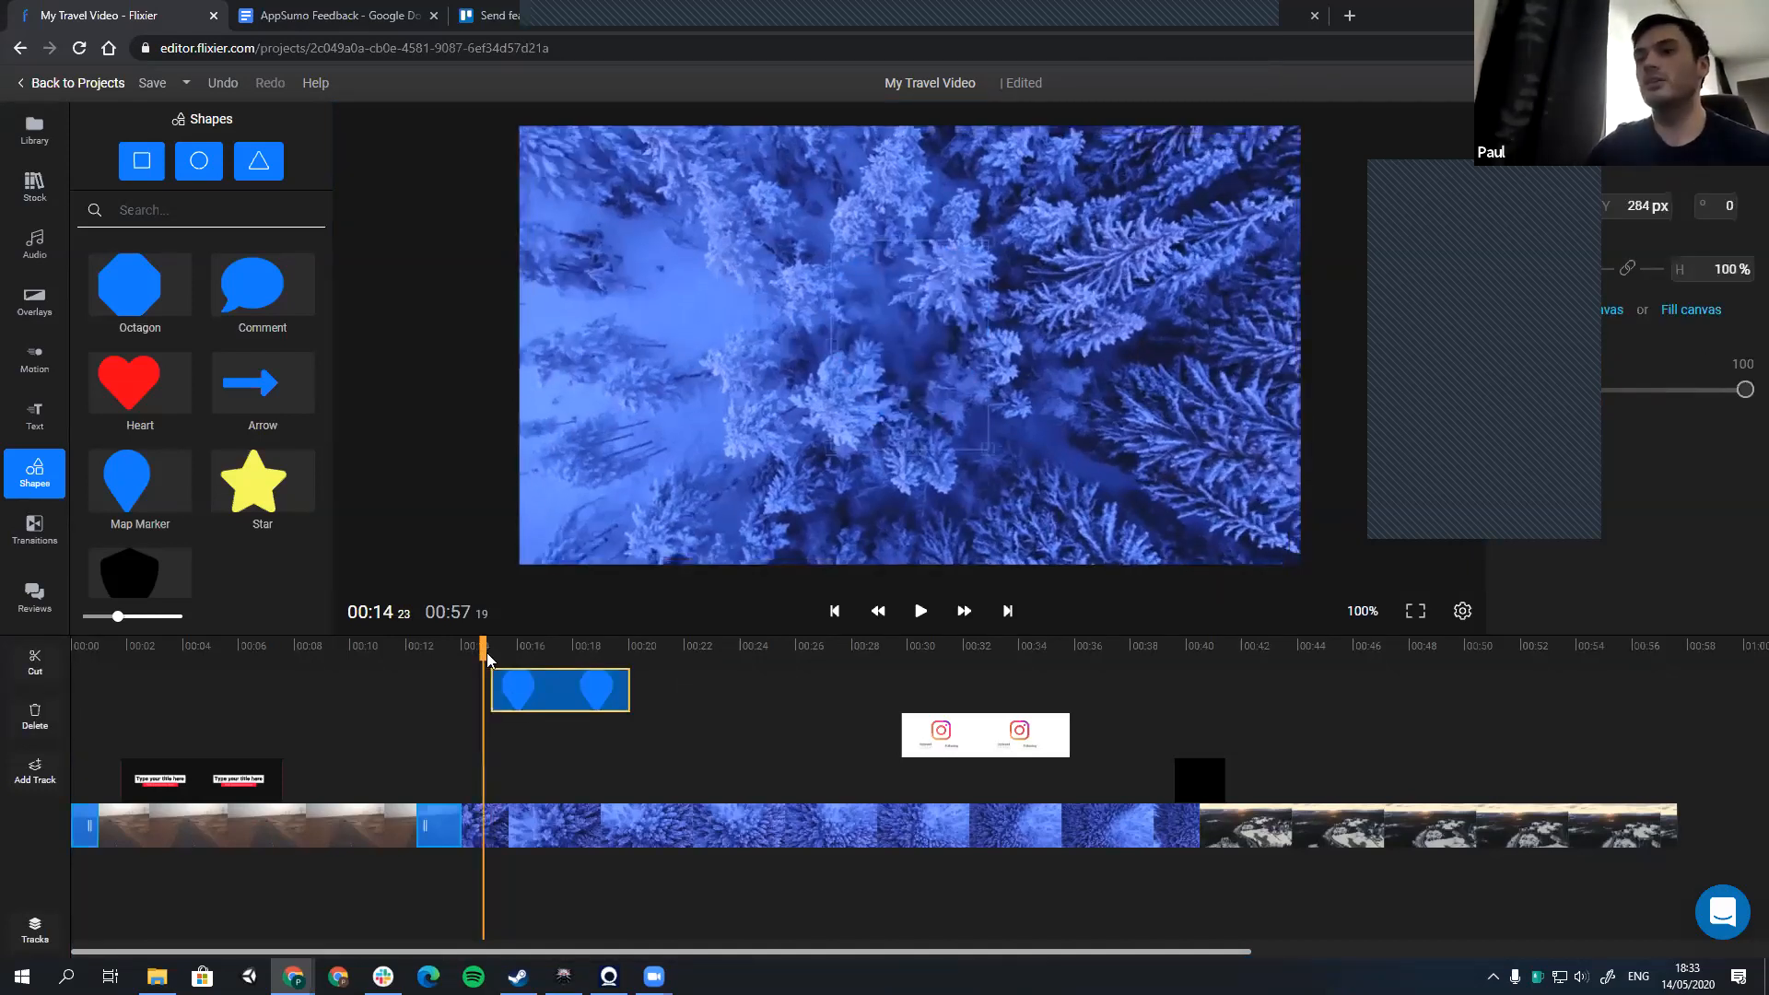
pyautogui.click(519, 642)
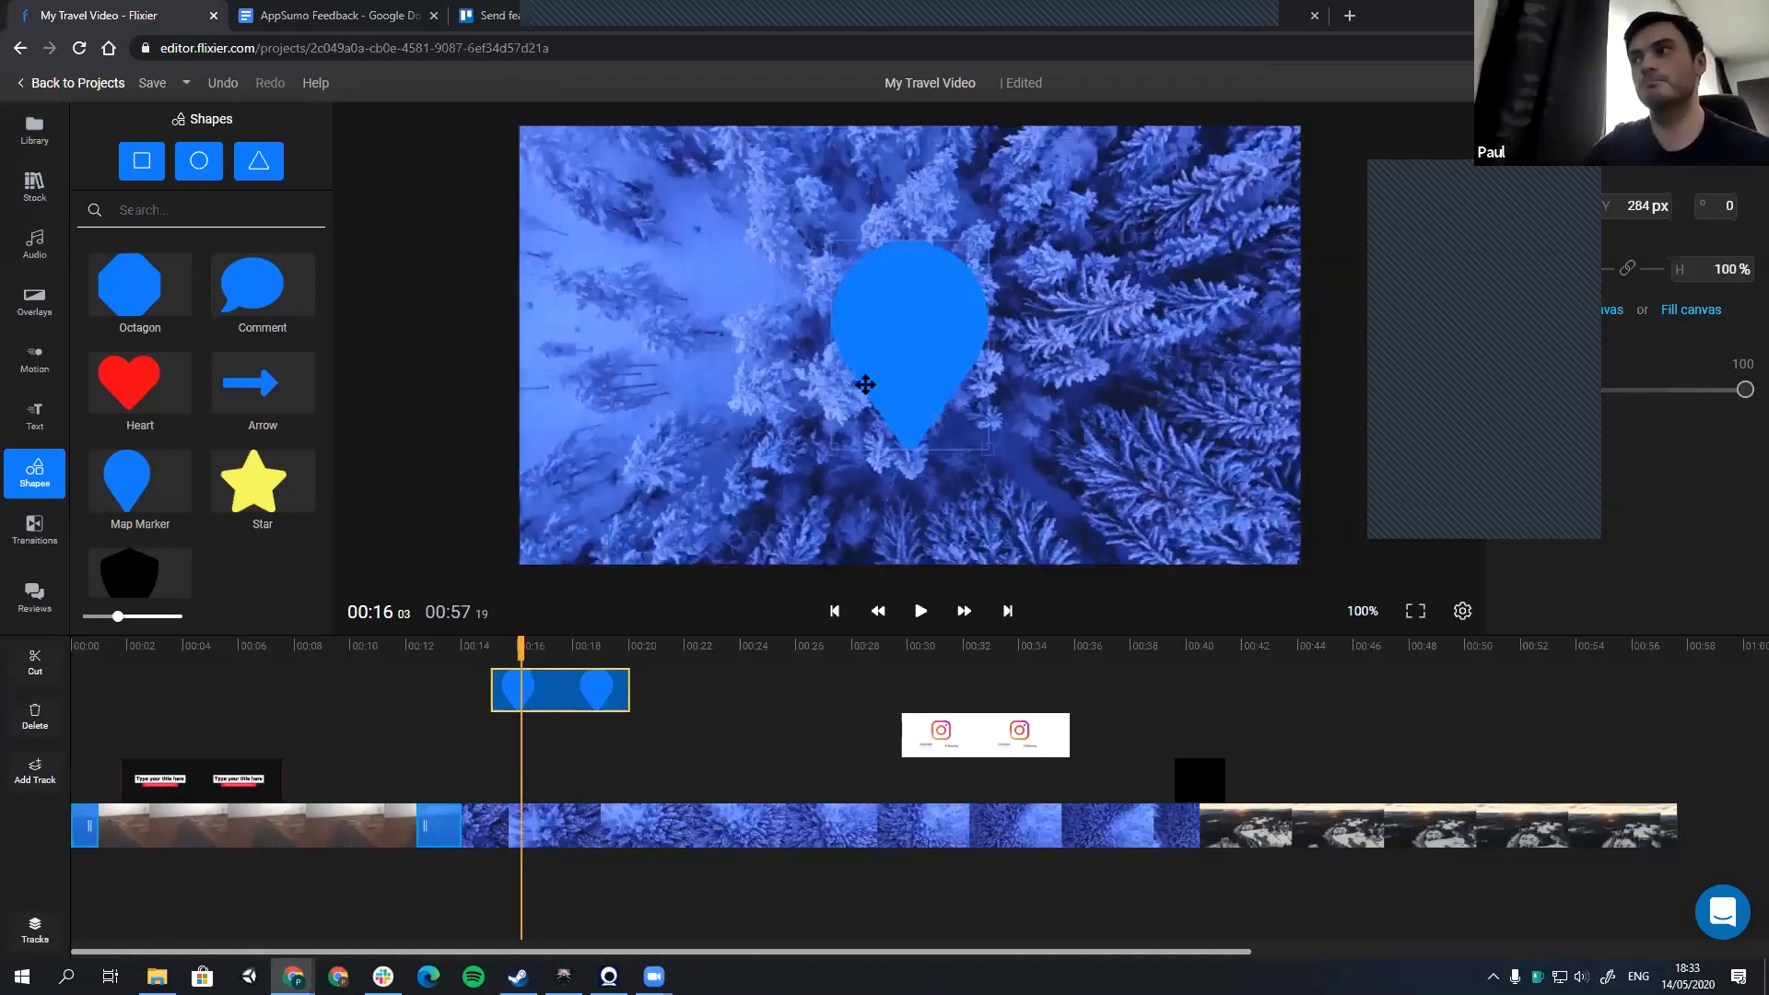
pyautogui.moveTo(860, 383); pyautogui.dragTo(790, 415)
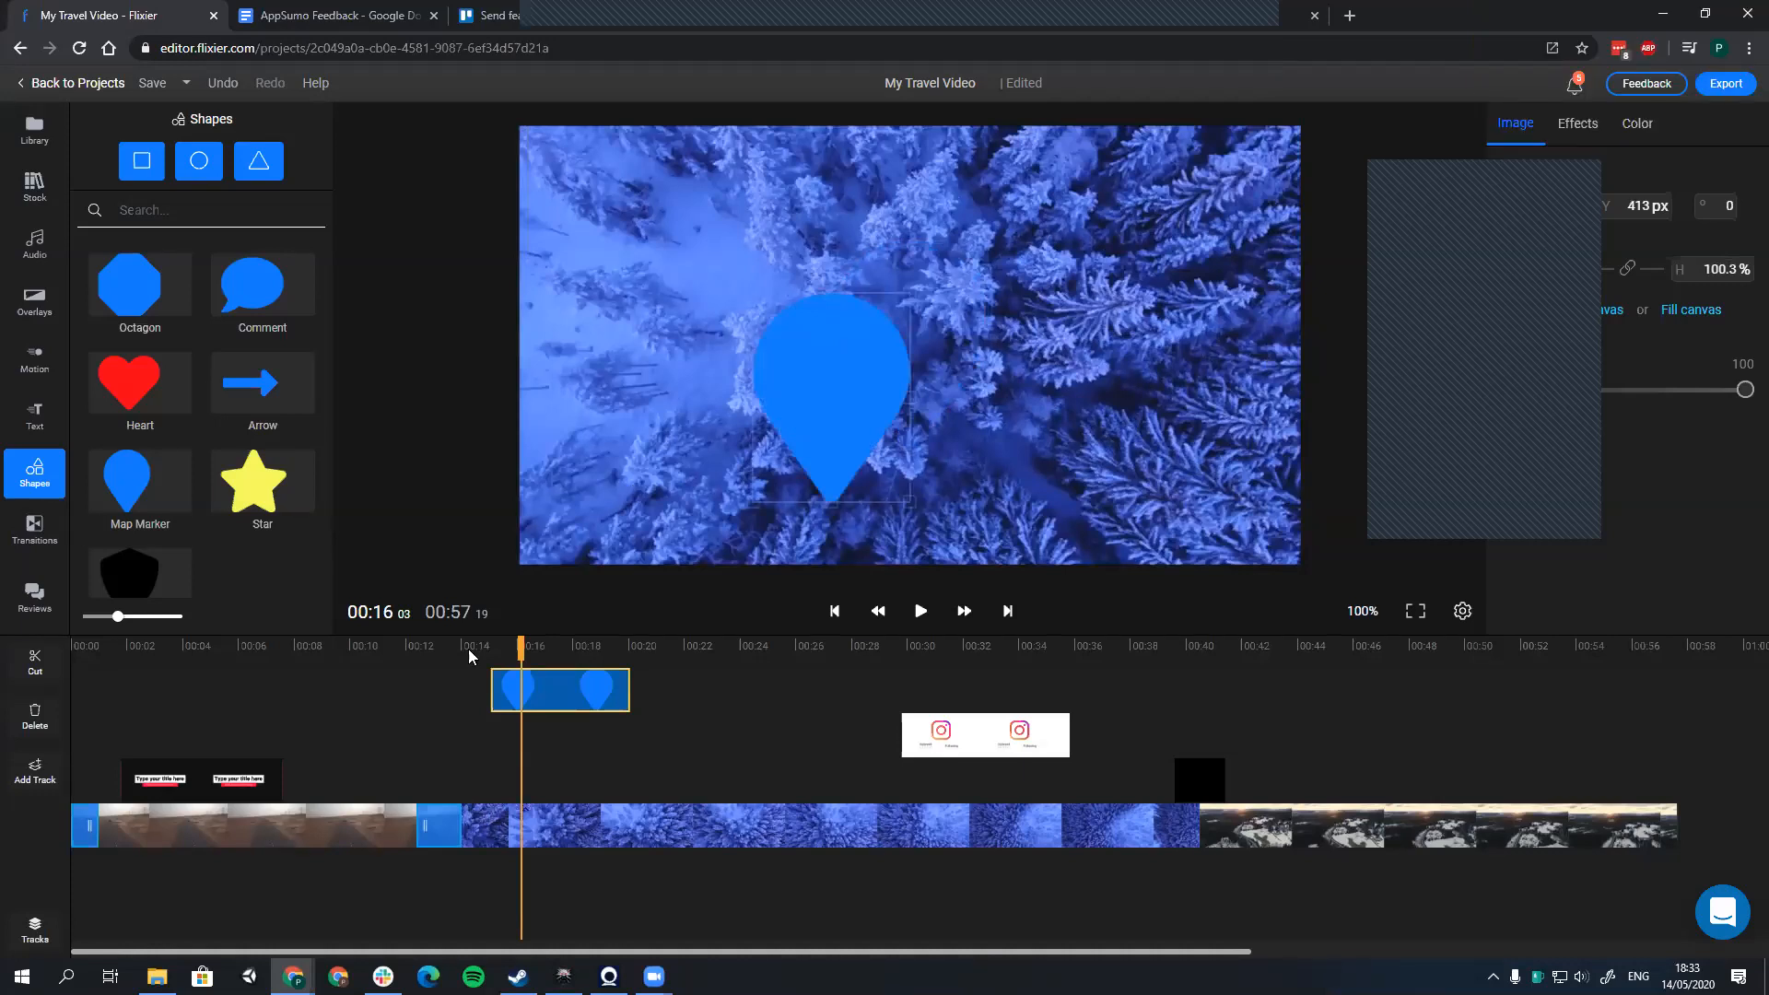
# Step: Delete the map marker and reopen the My Travel Video project from the projects dashboard
pyautogui.press('Delete')
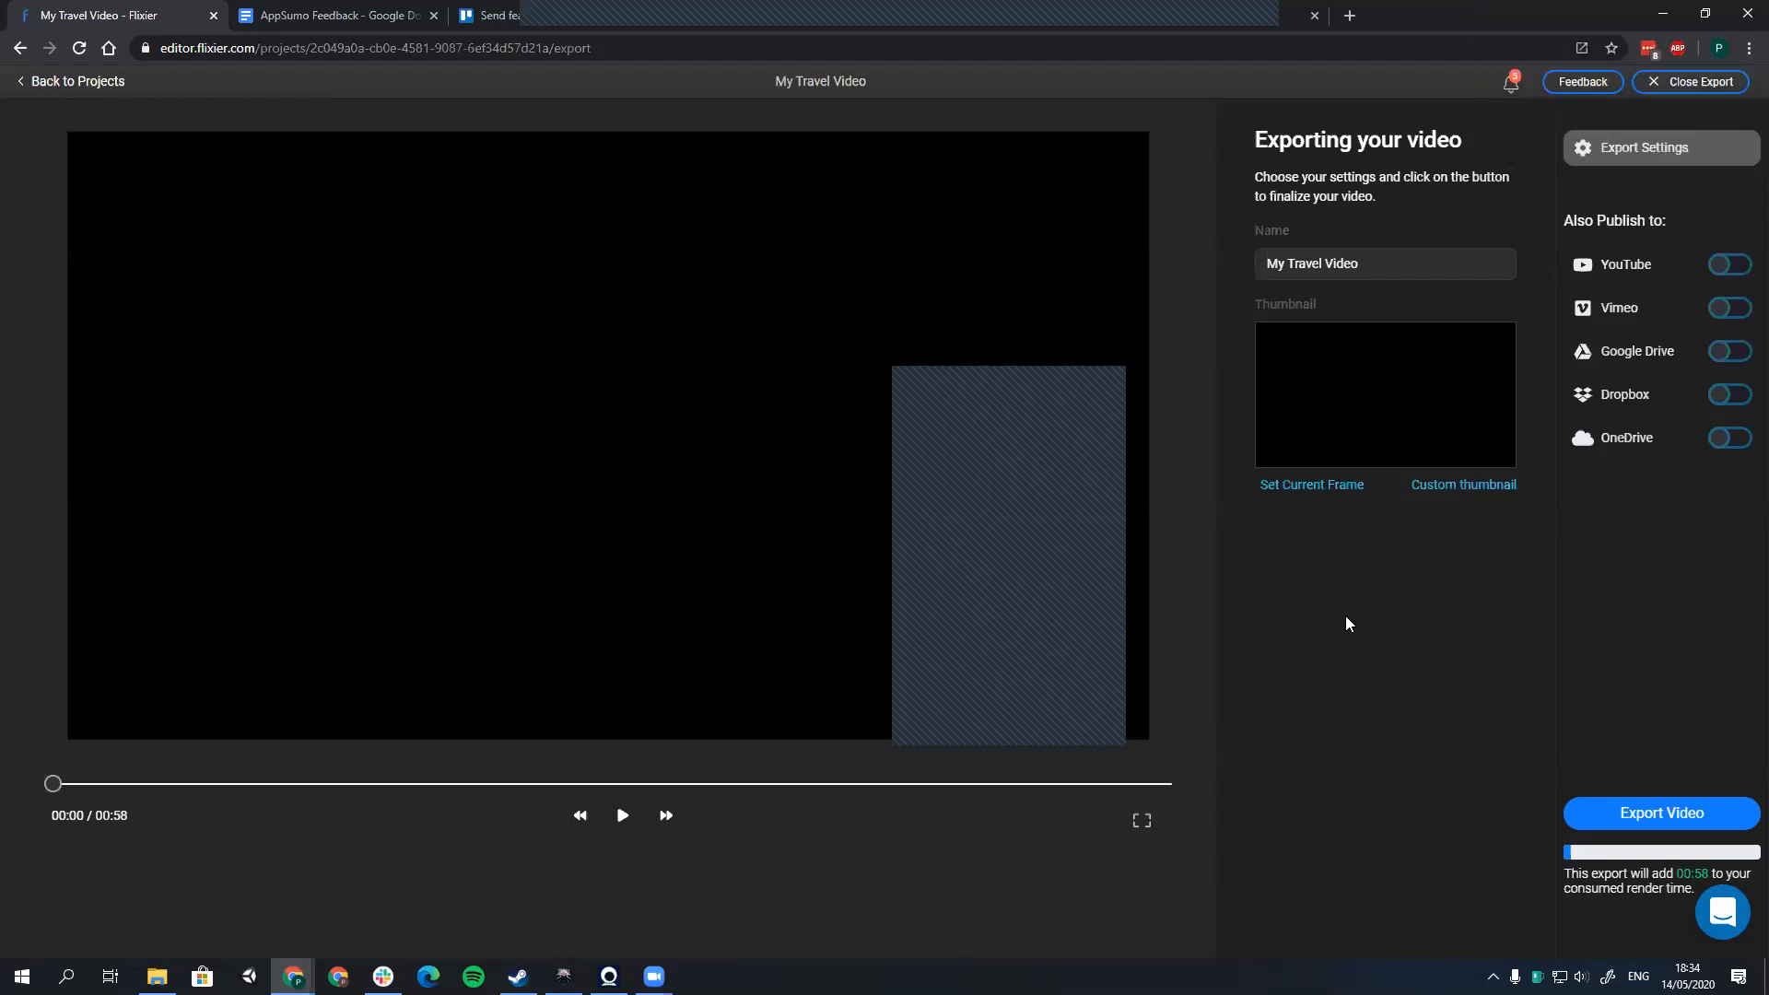
pyautogui.click(71, 90)
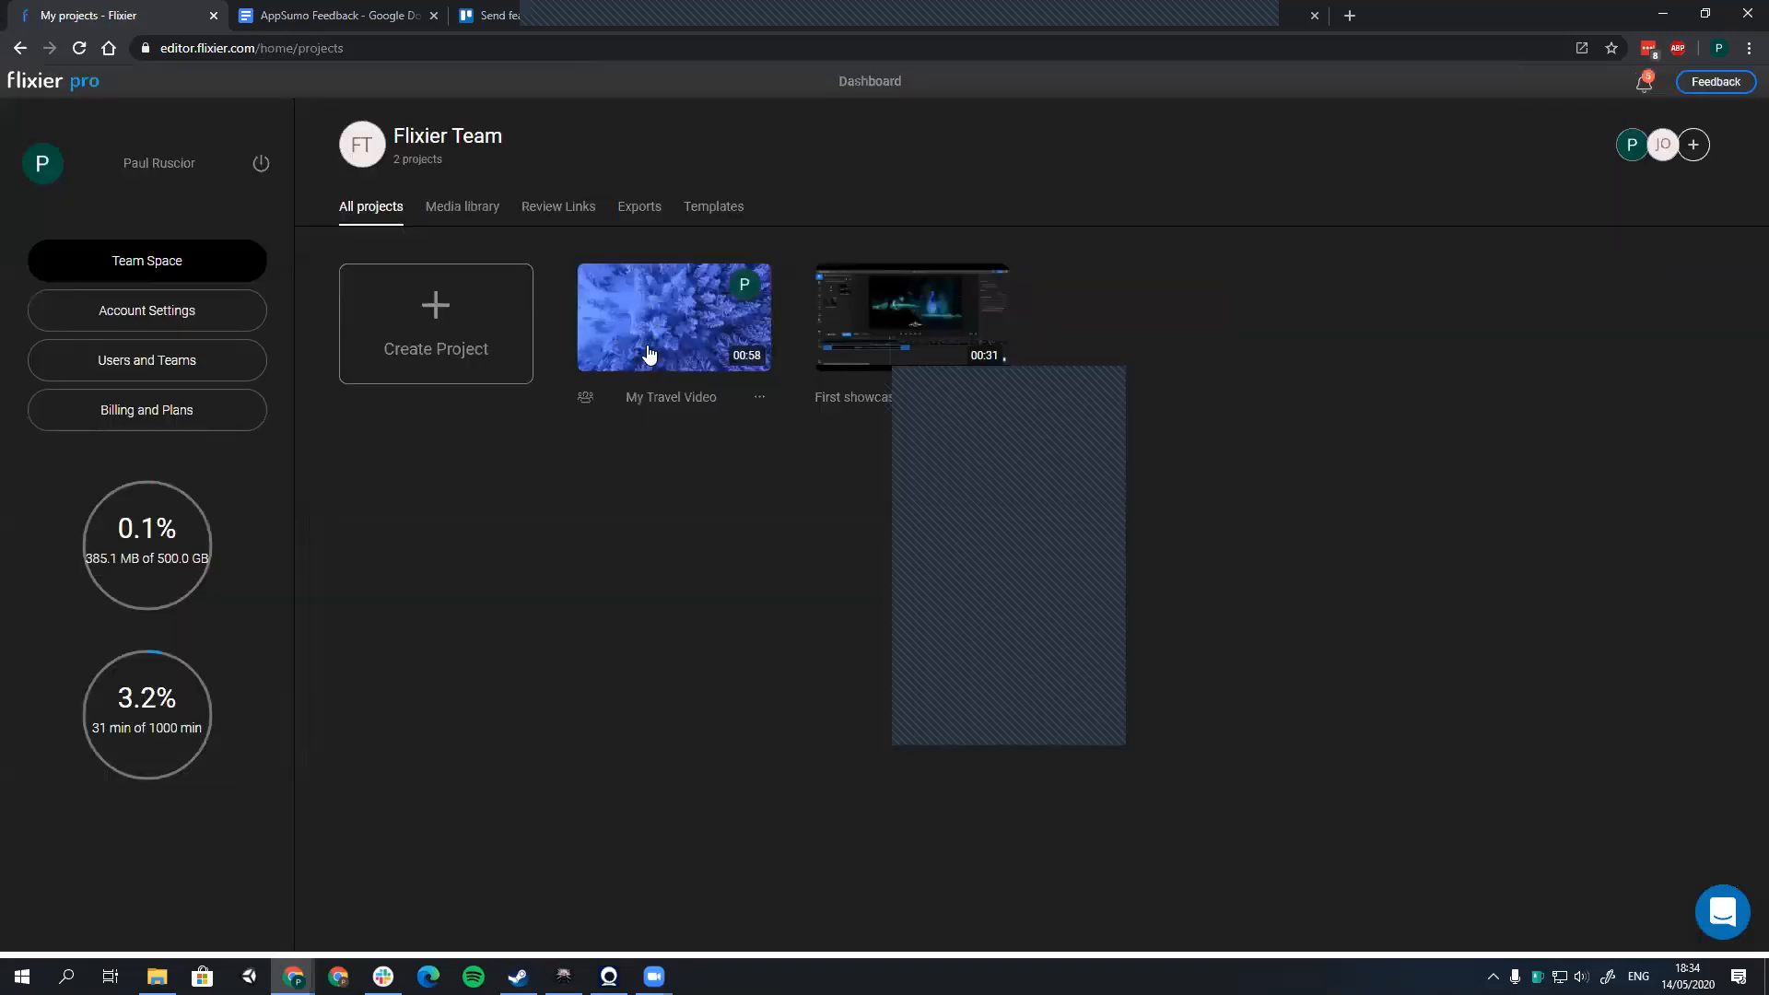
pyautogui.click(648, 356)
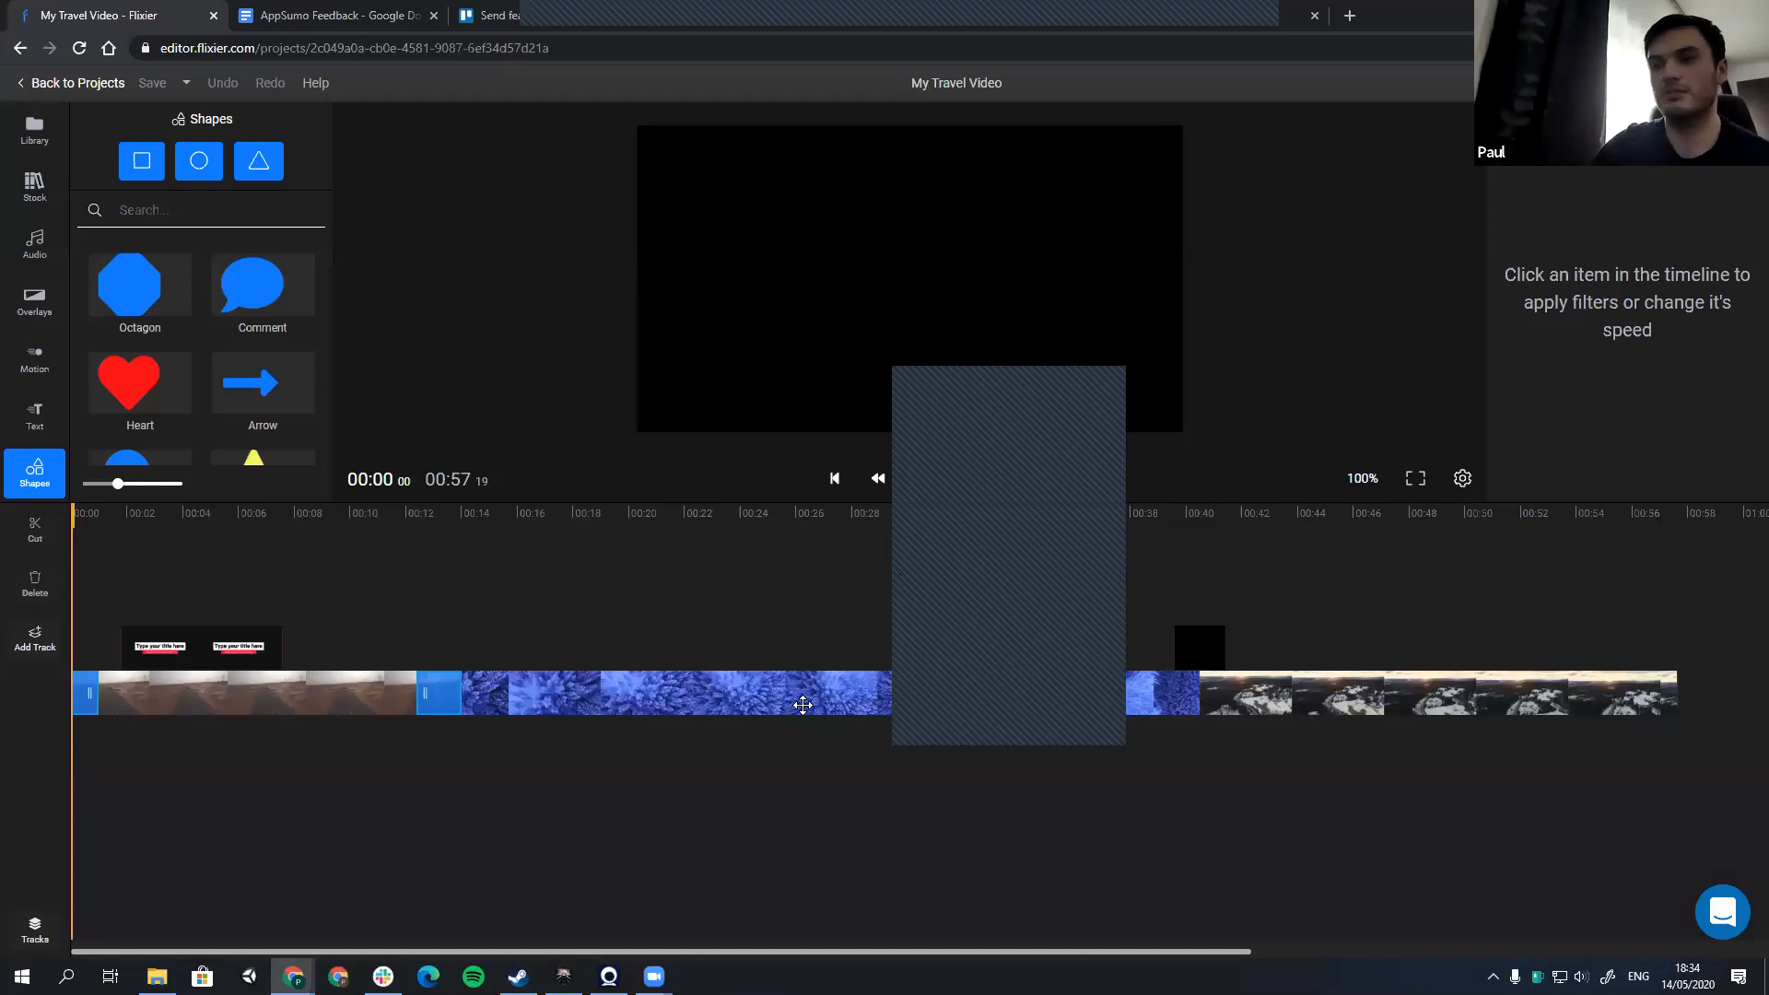
# Step: Detach the audio from the forest clip and the desert road clip, and delete the forest clip's detached audio
pyautogui.click(743, 698)
pyautogui.rightClick(762, 723)
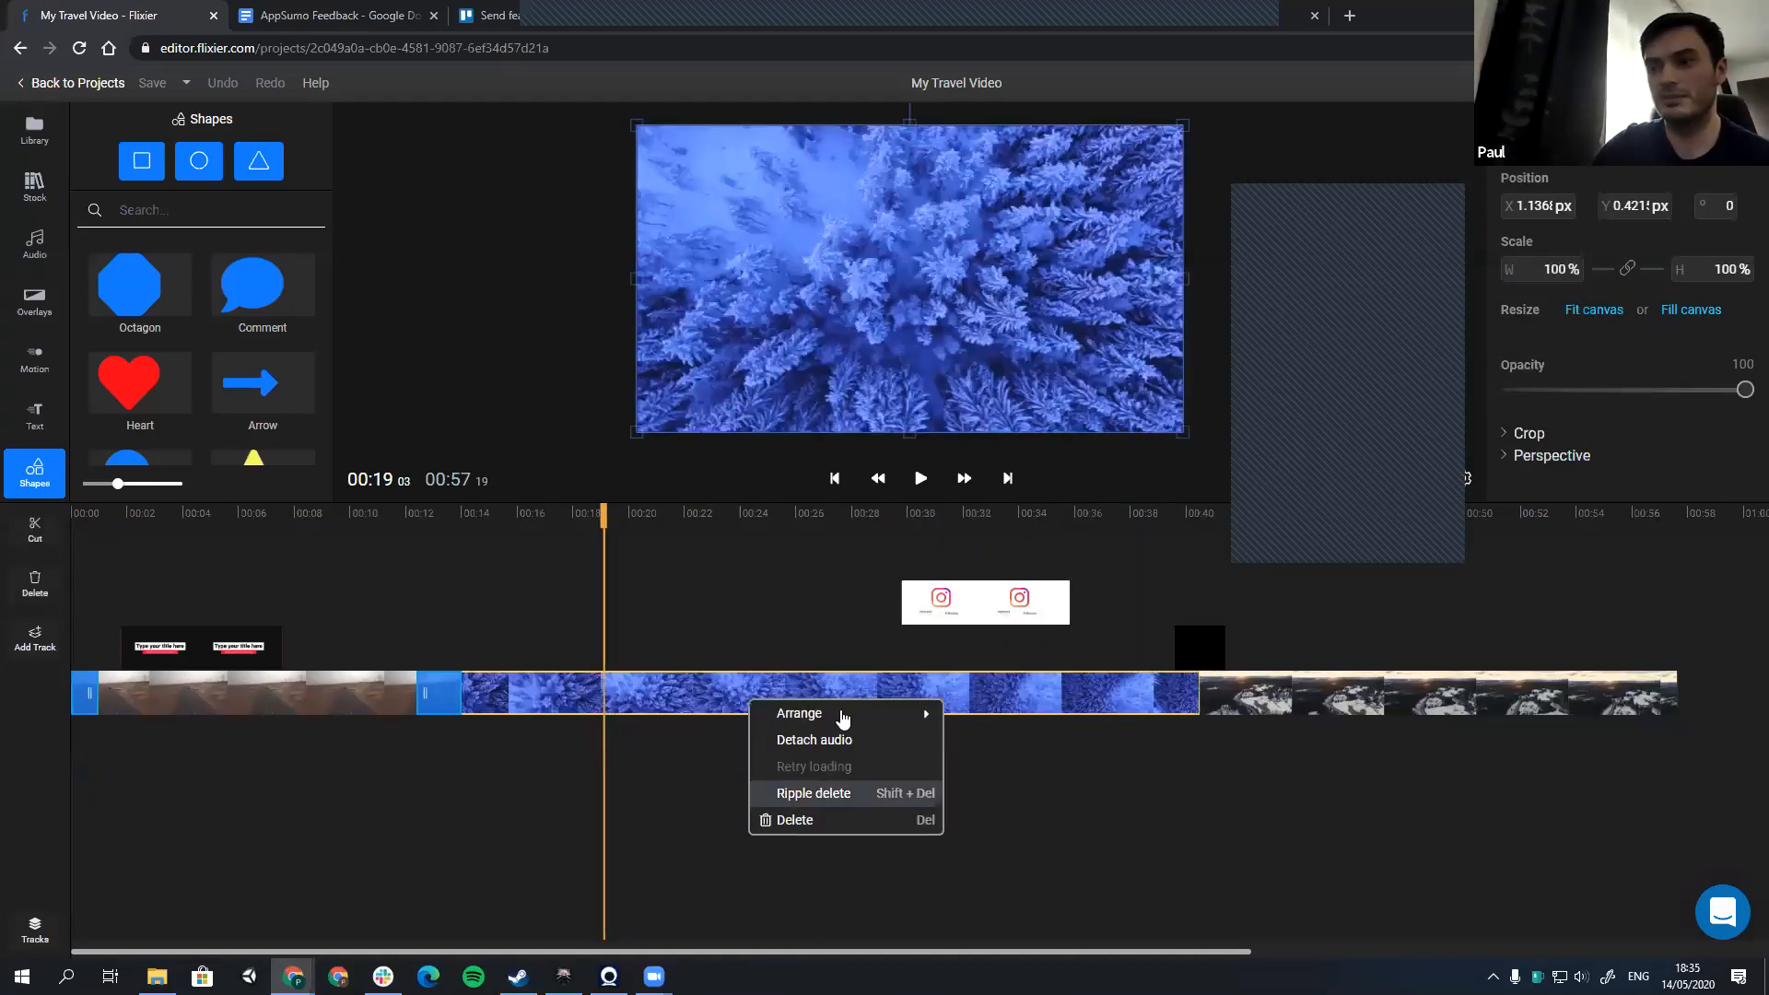
pyautogui.click(714, 749)
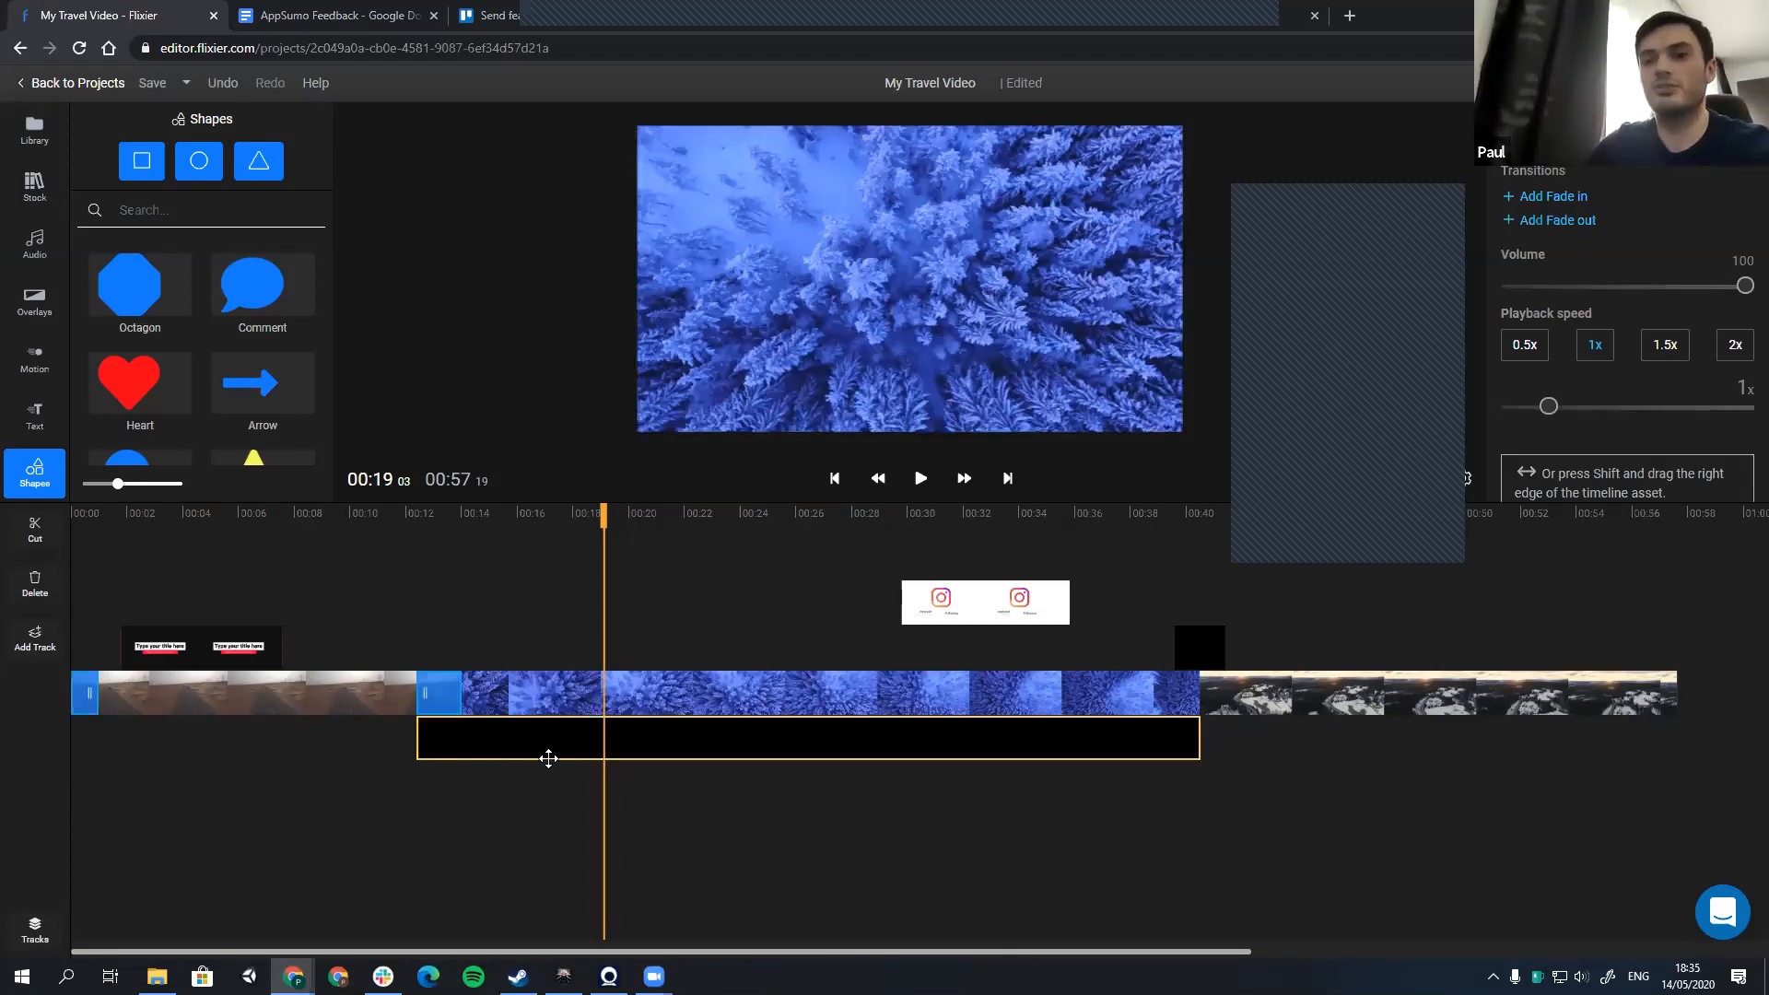
pyautogui.rightClick(316, 692)
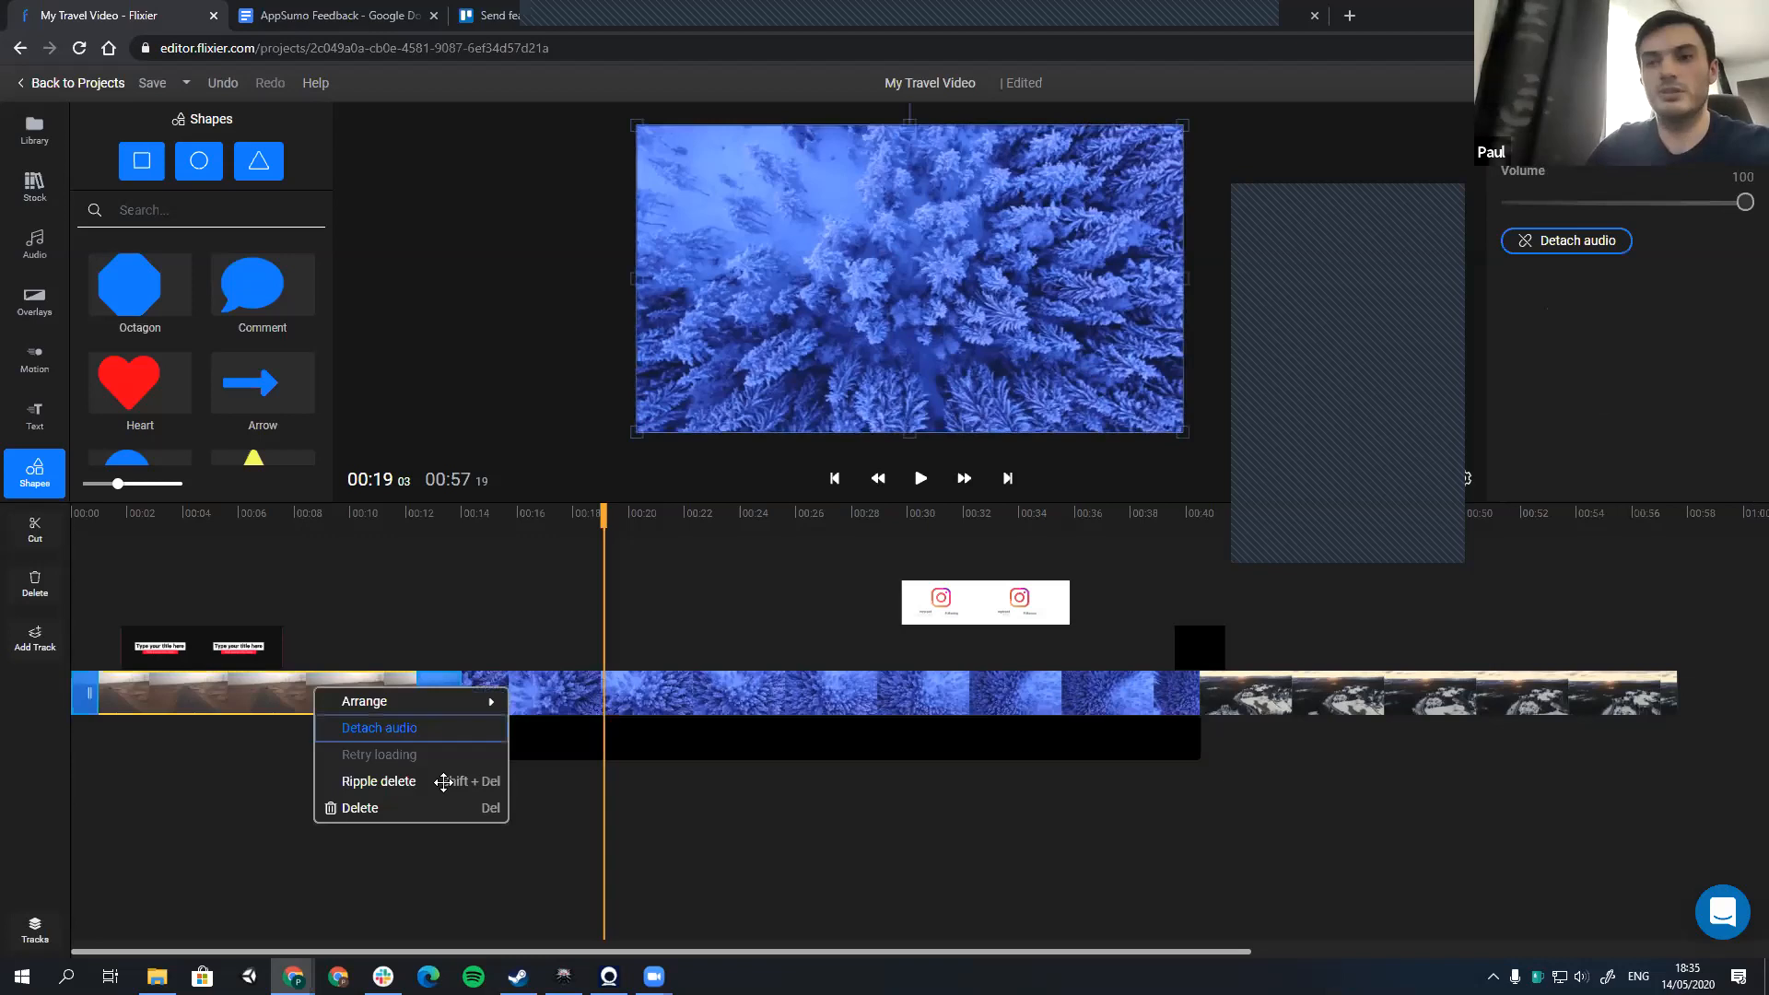
pyautogui.click(423, 725)
pyautogui.moveTo(538, 771); pyautogui.dragTo(515, 745)
pyautogui.press('Delete')
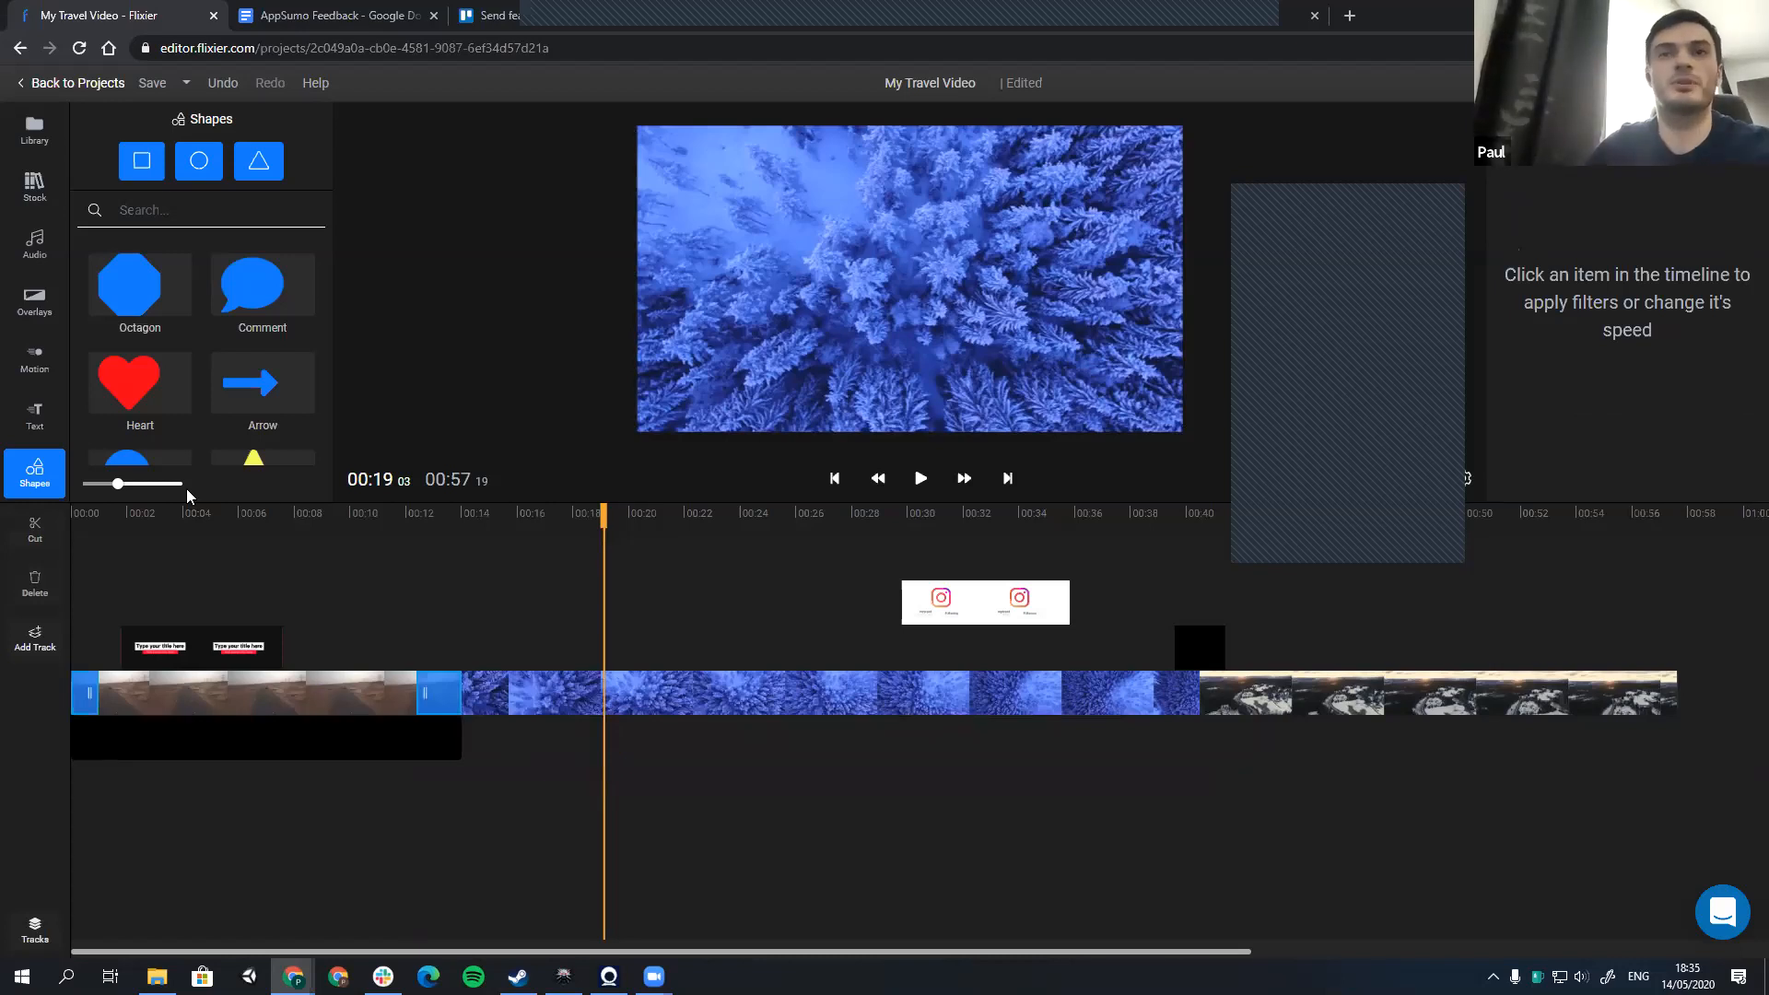
# Step: Browse the music and stock libraries, add the Someday track beneath the forest clip at about 14 seconds, and delete it
pyautogui.click(30, 263)
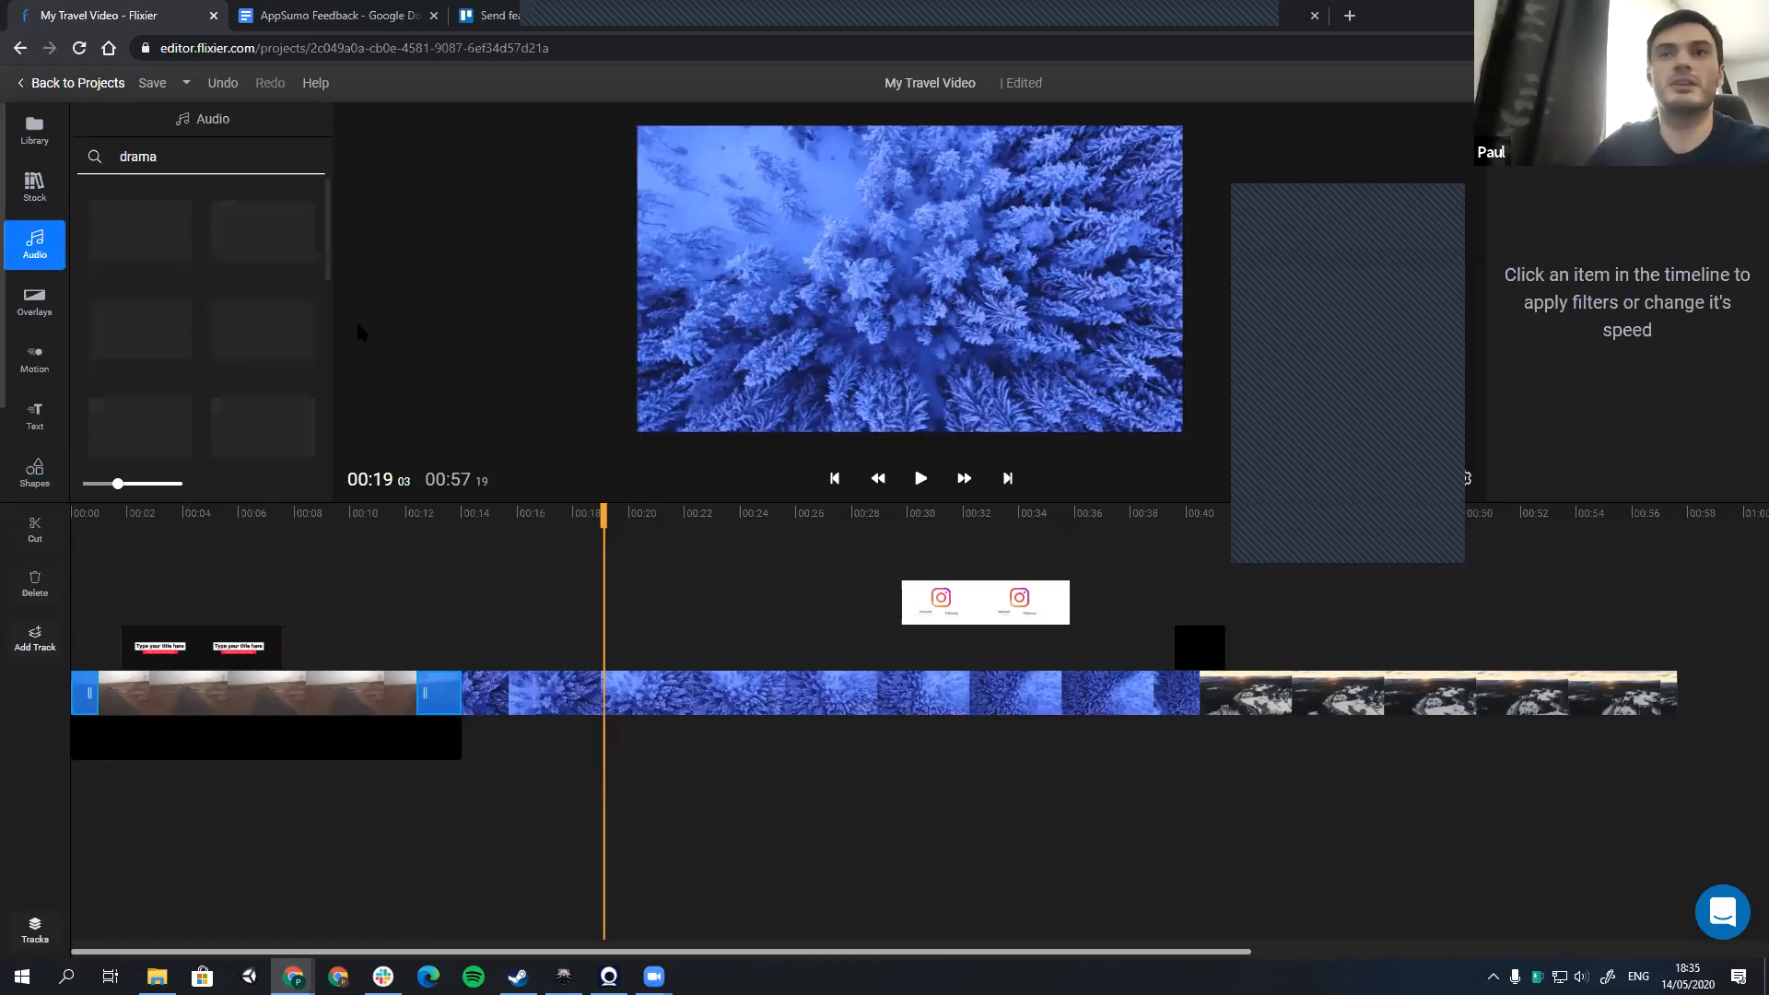
pyautogui.scroll(-2, 263, 331)
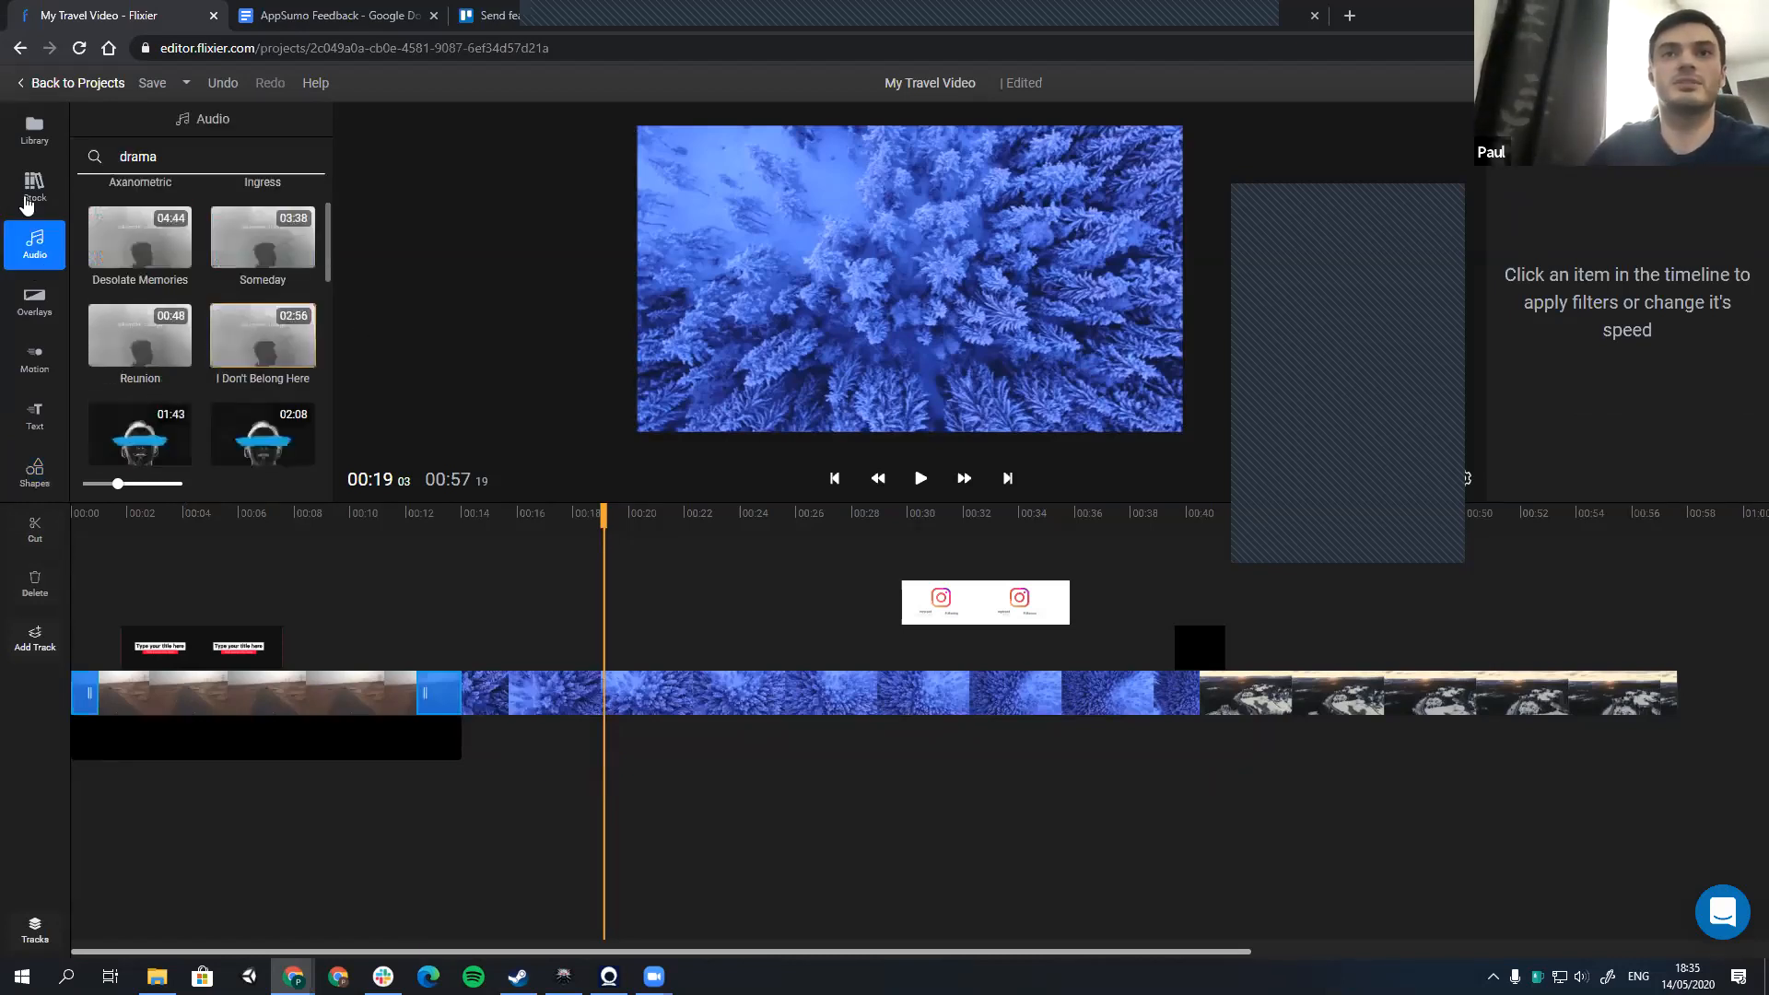
pyautogui.click(34, 187)
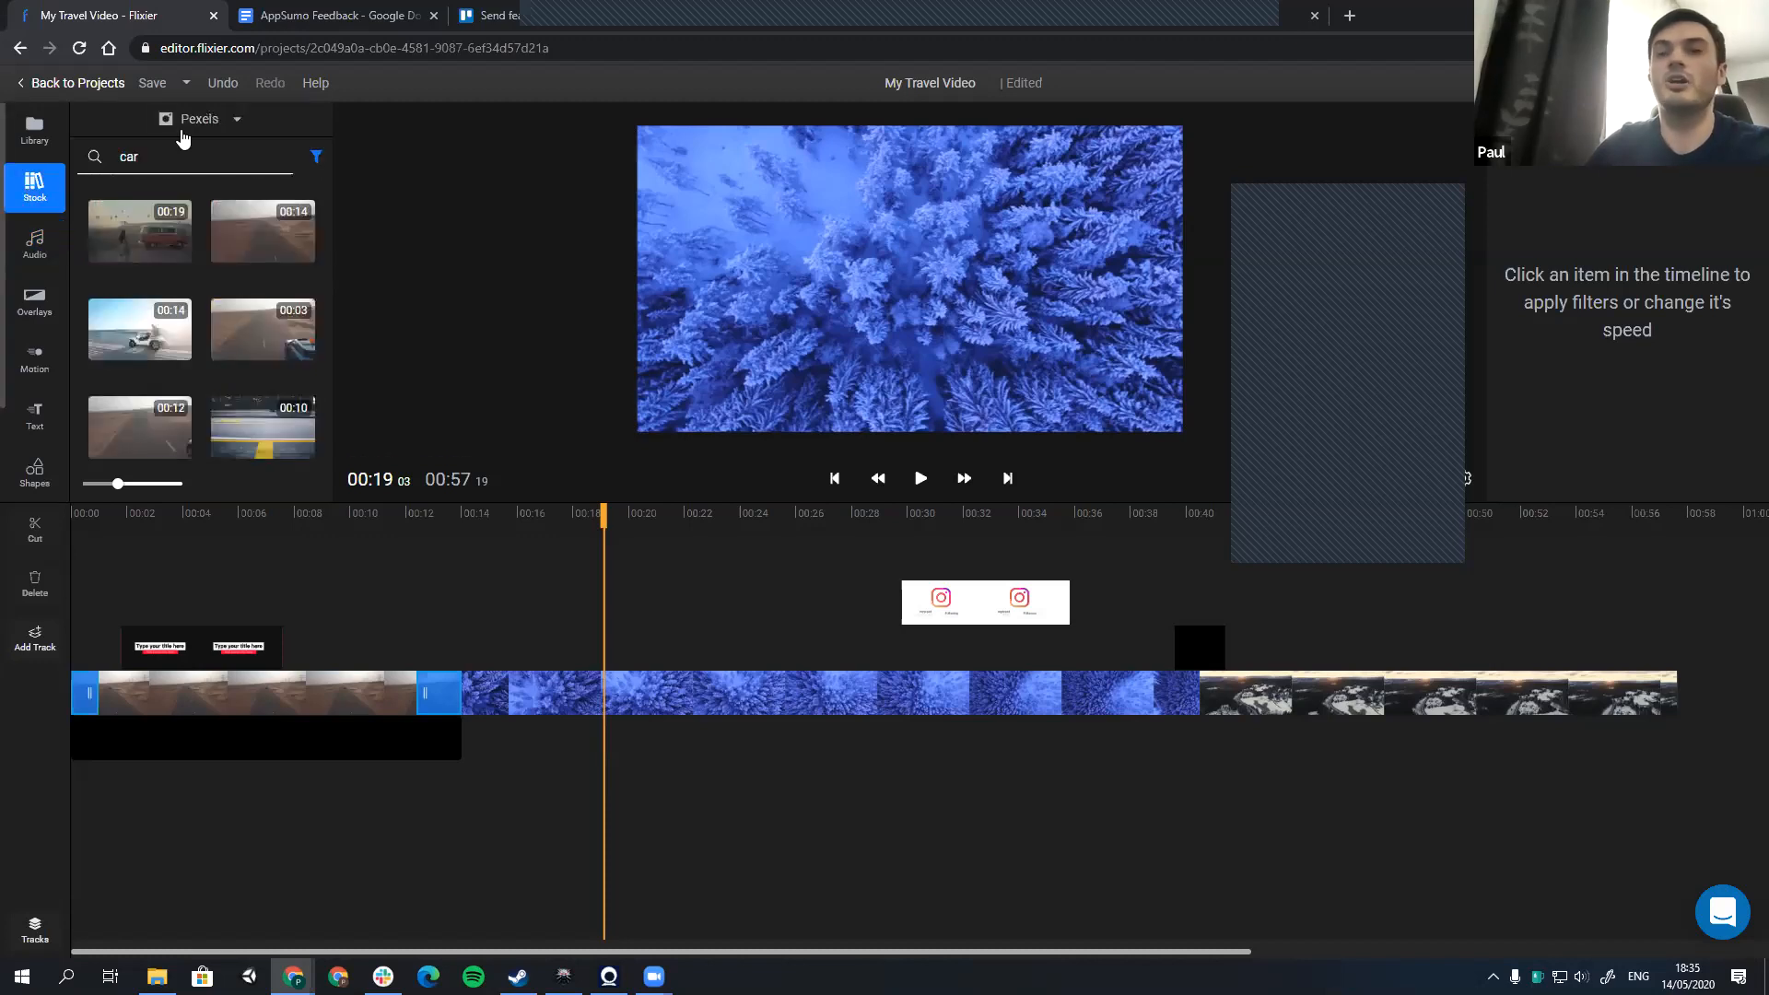
pyautogui.click(35, 245)
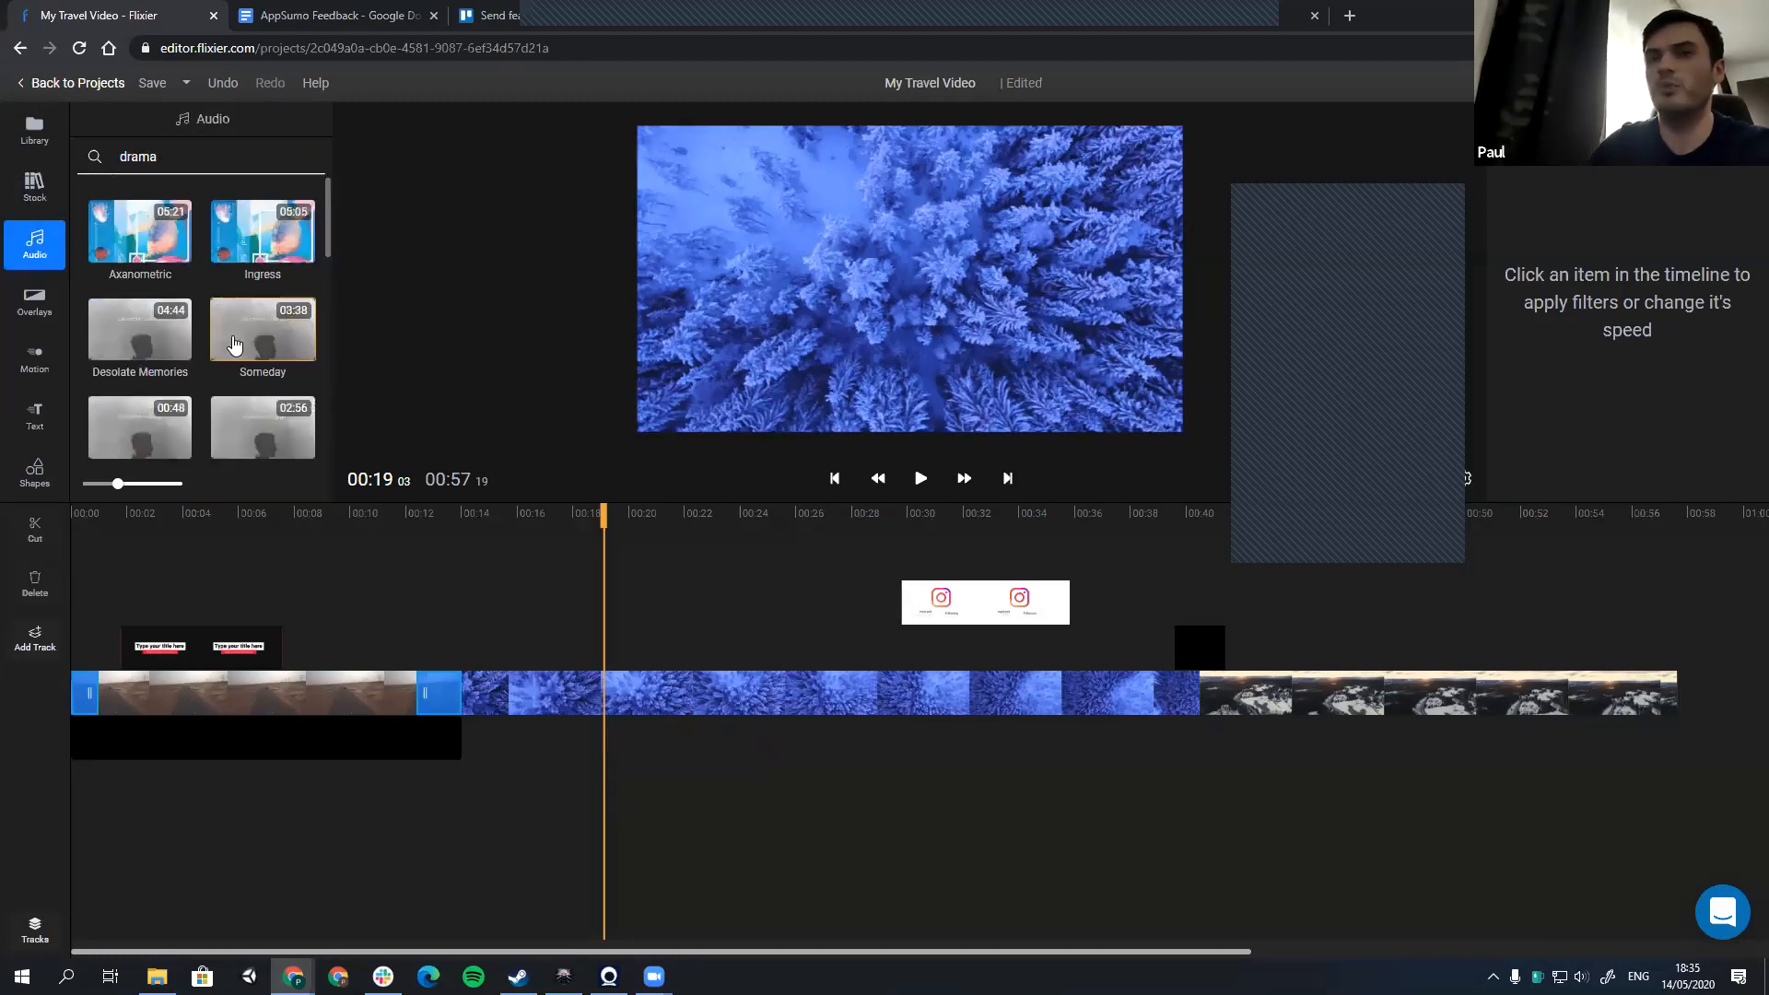
pyautogui.moveTo(286, 337); pyautogui.dragTo(485, 738)
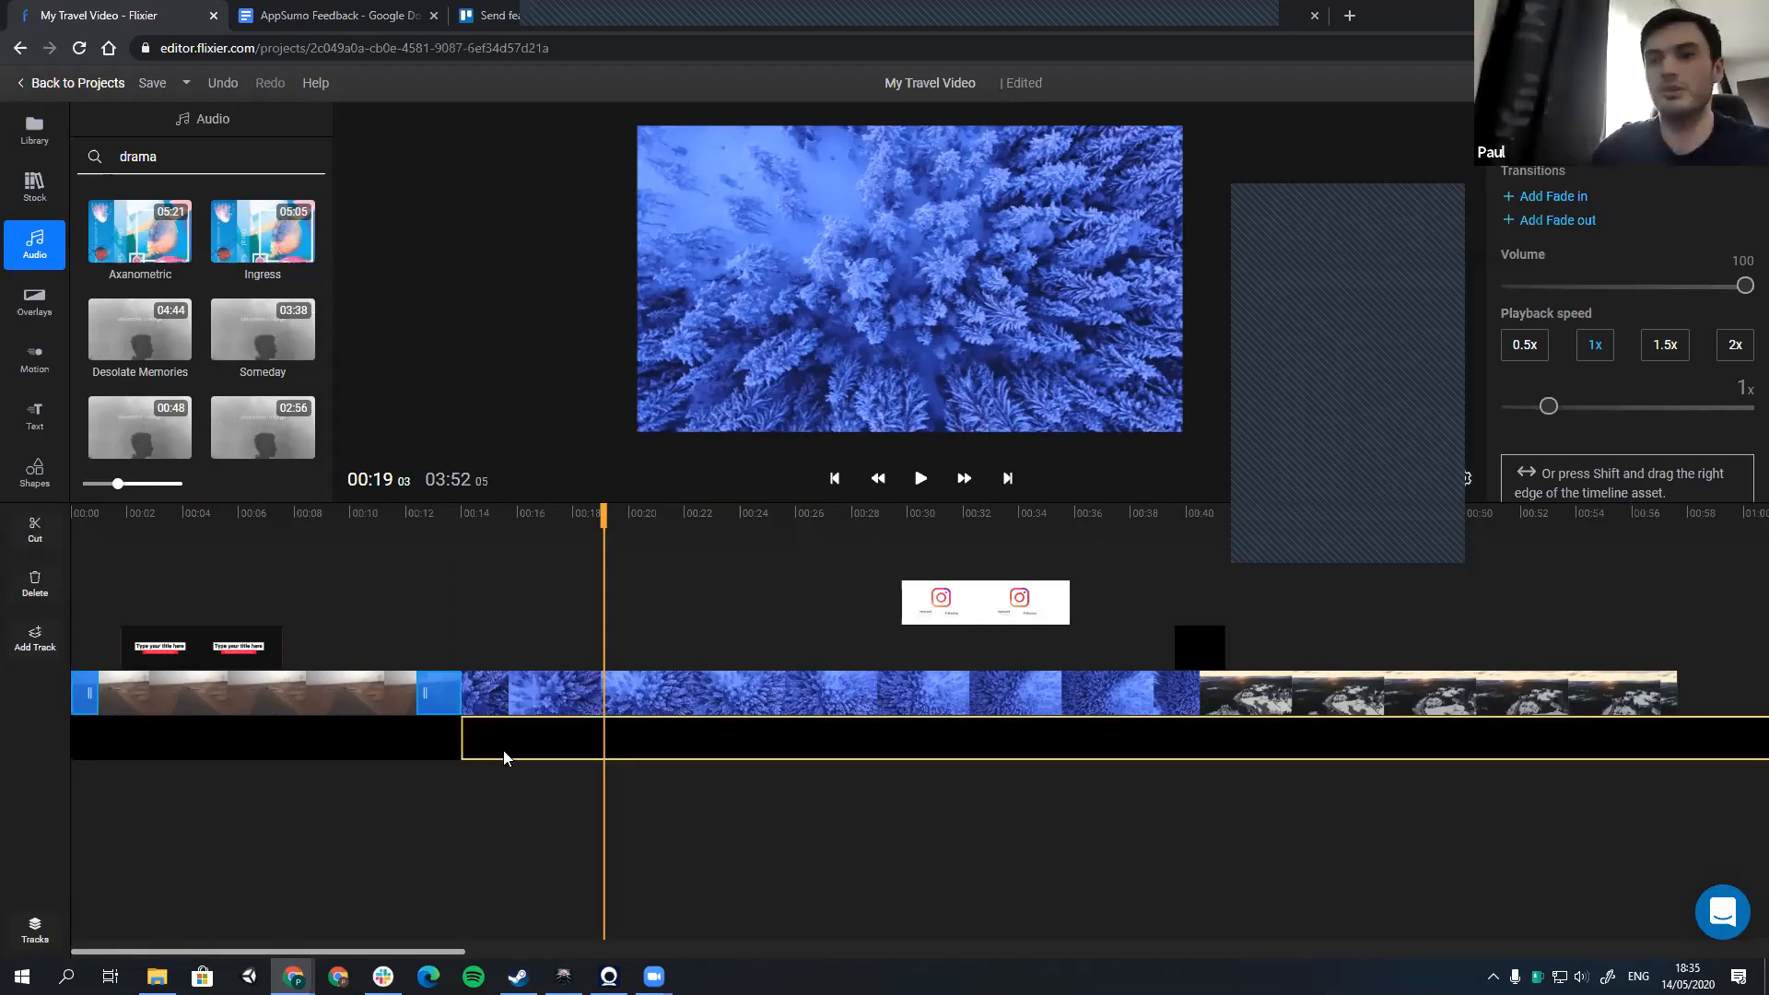
pyautogui.press('Delete')
# Step: Place the 19-second van clip from Pexels above the other tracks at about 4 seconds, preview it, and delete it
pyautogui.click(34, 131)
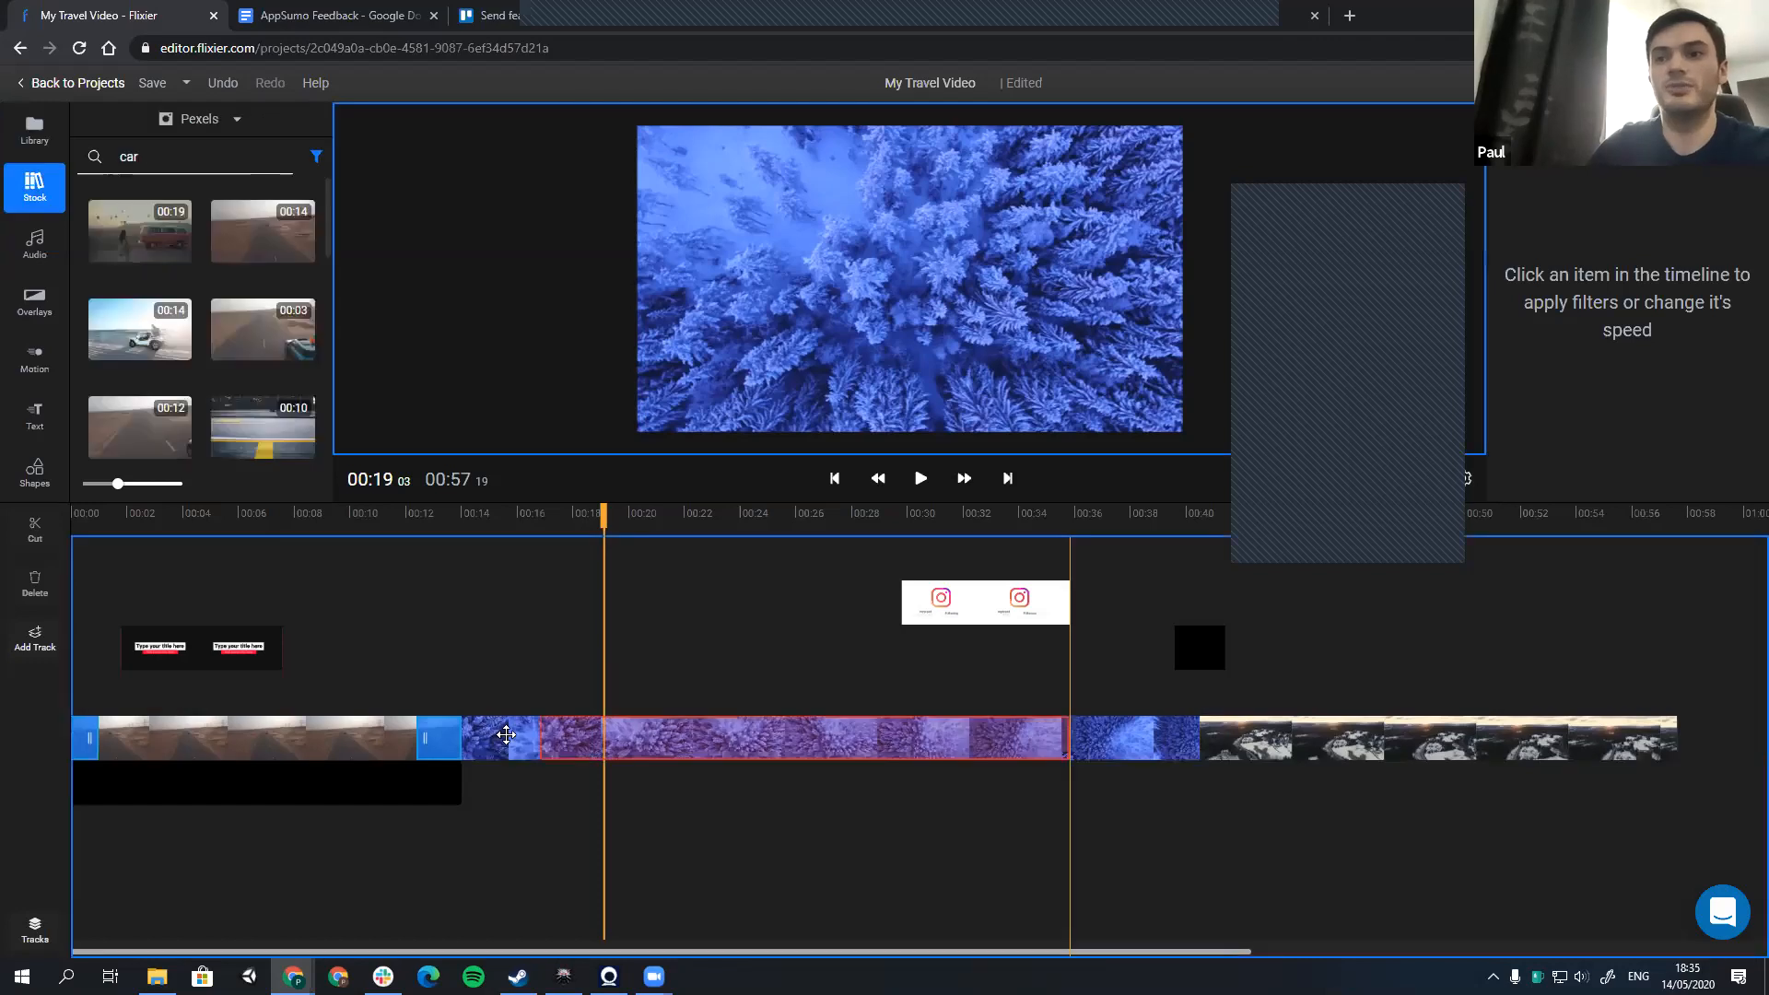
pyautogui.moveTo(140, 232); pyautogui.dragTo(189, 556)
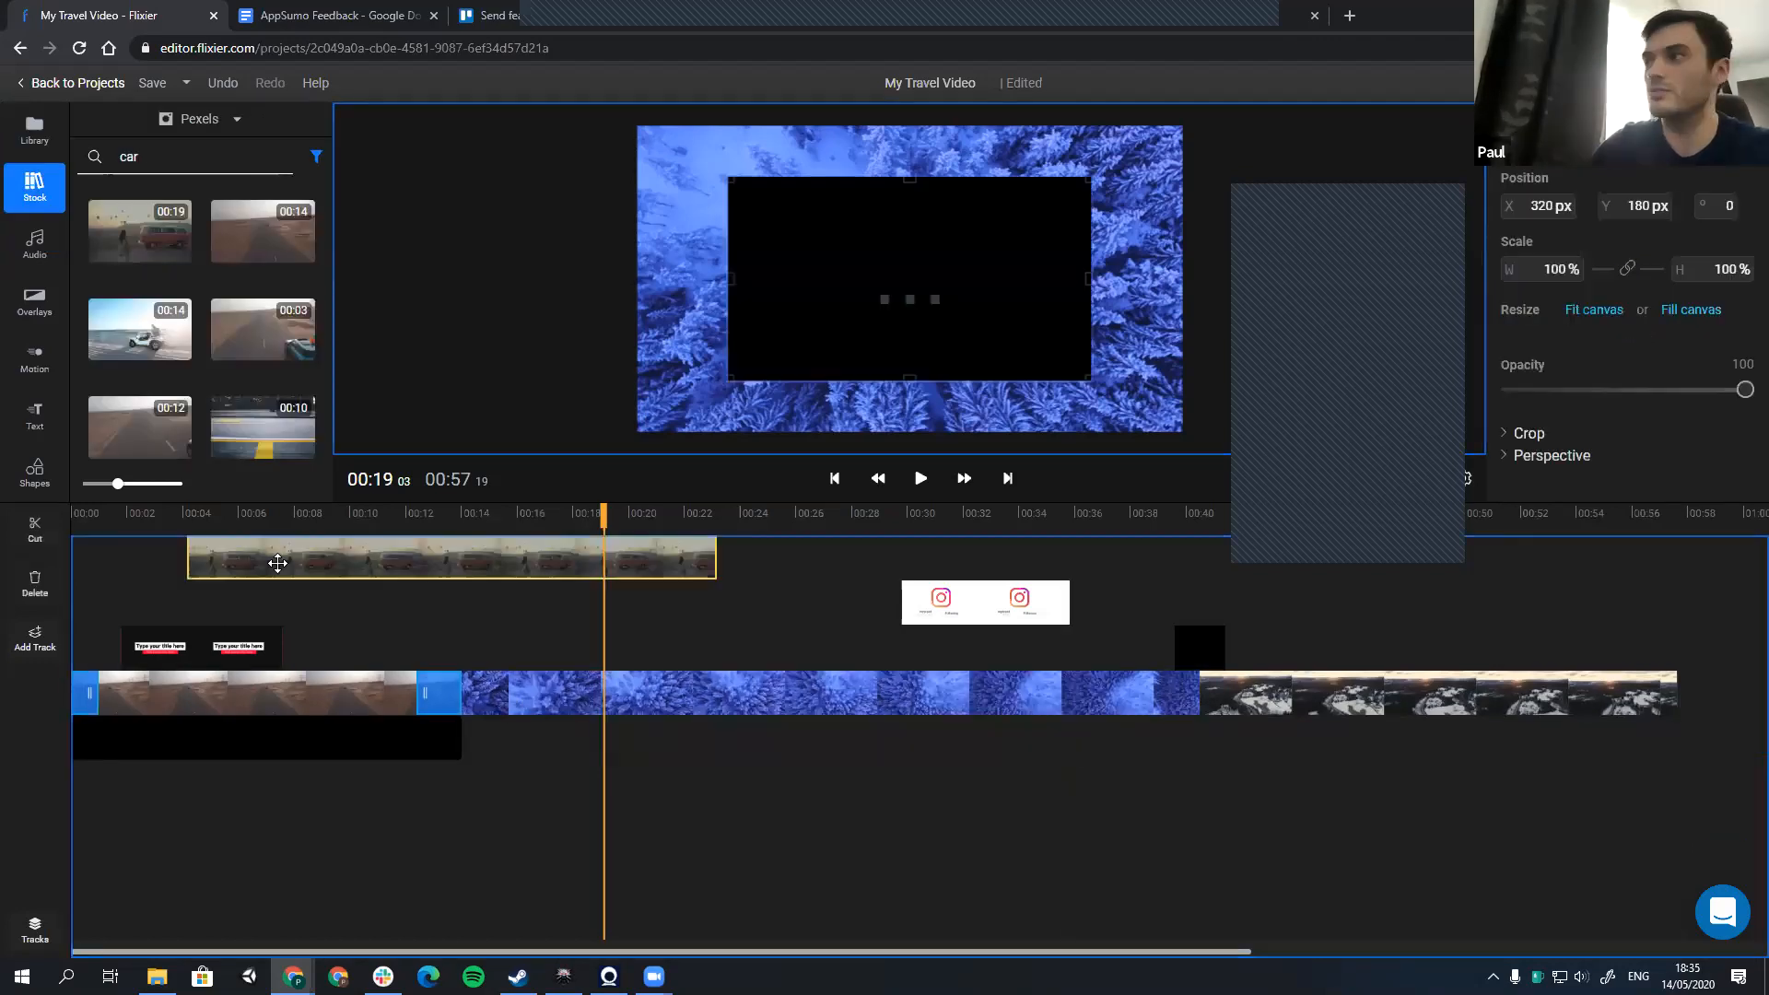
pyautogui.rightClick(278, 563)
pyautogui.click(236, 592)
pyautogui.click(284, 569)
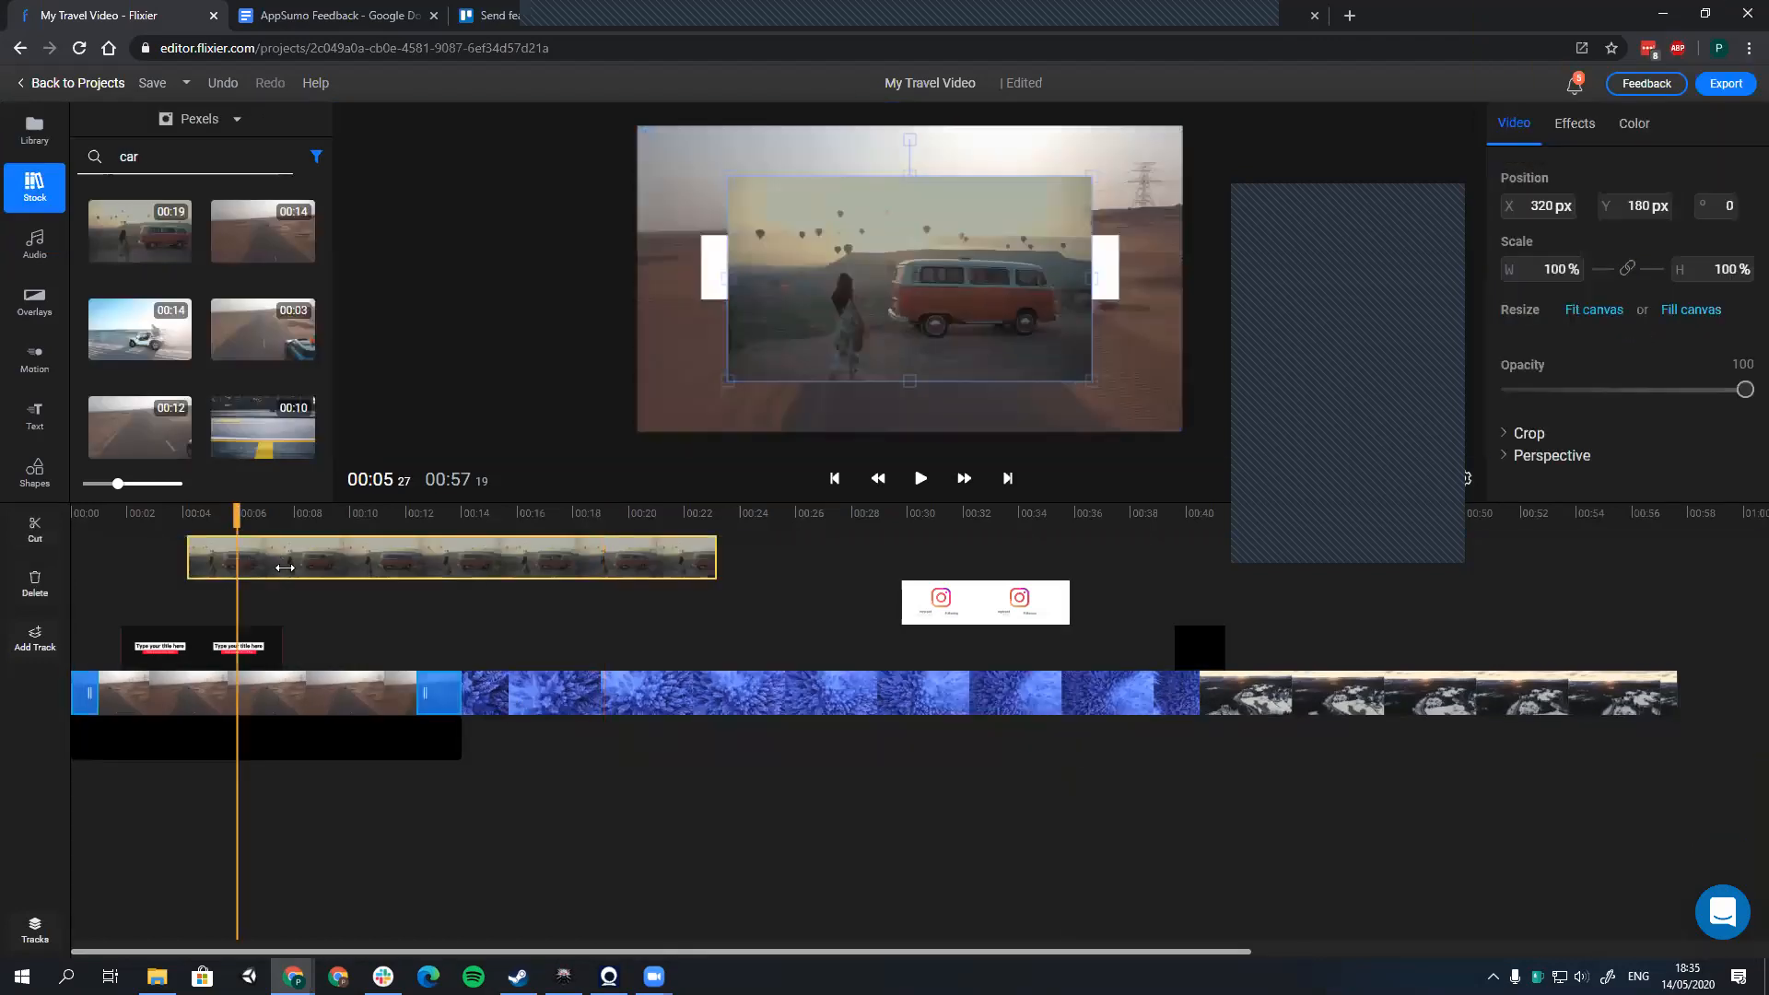
pyautogui.press('Delete')
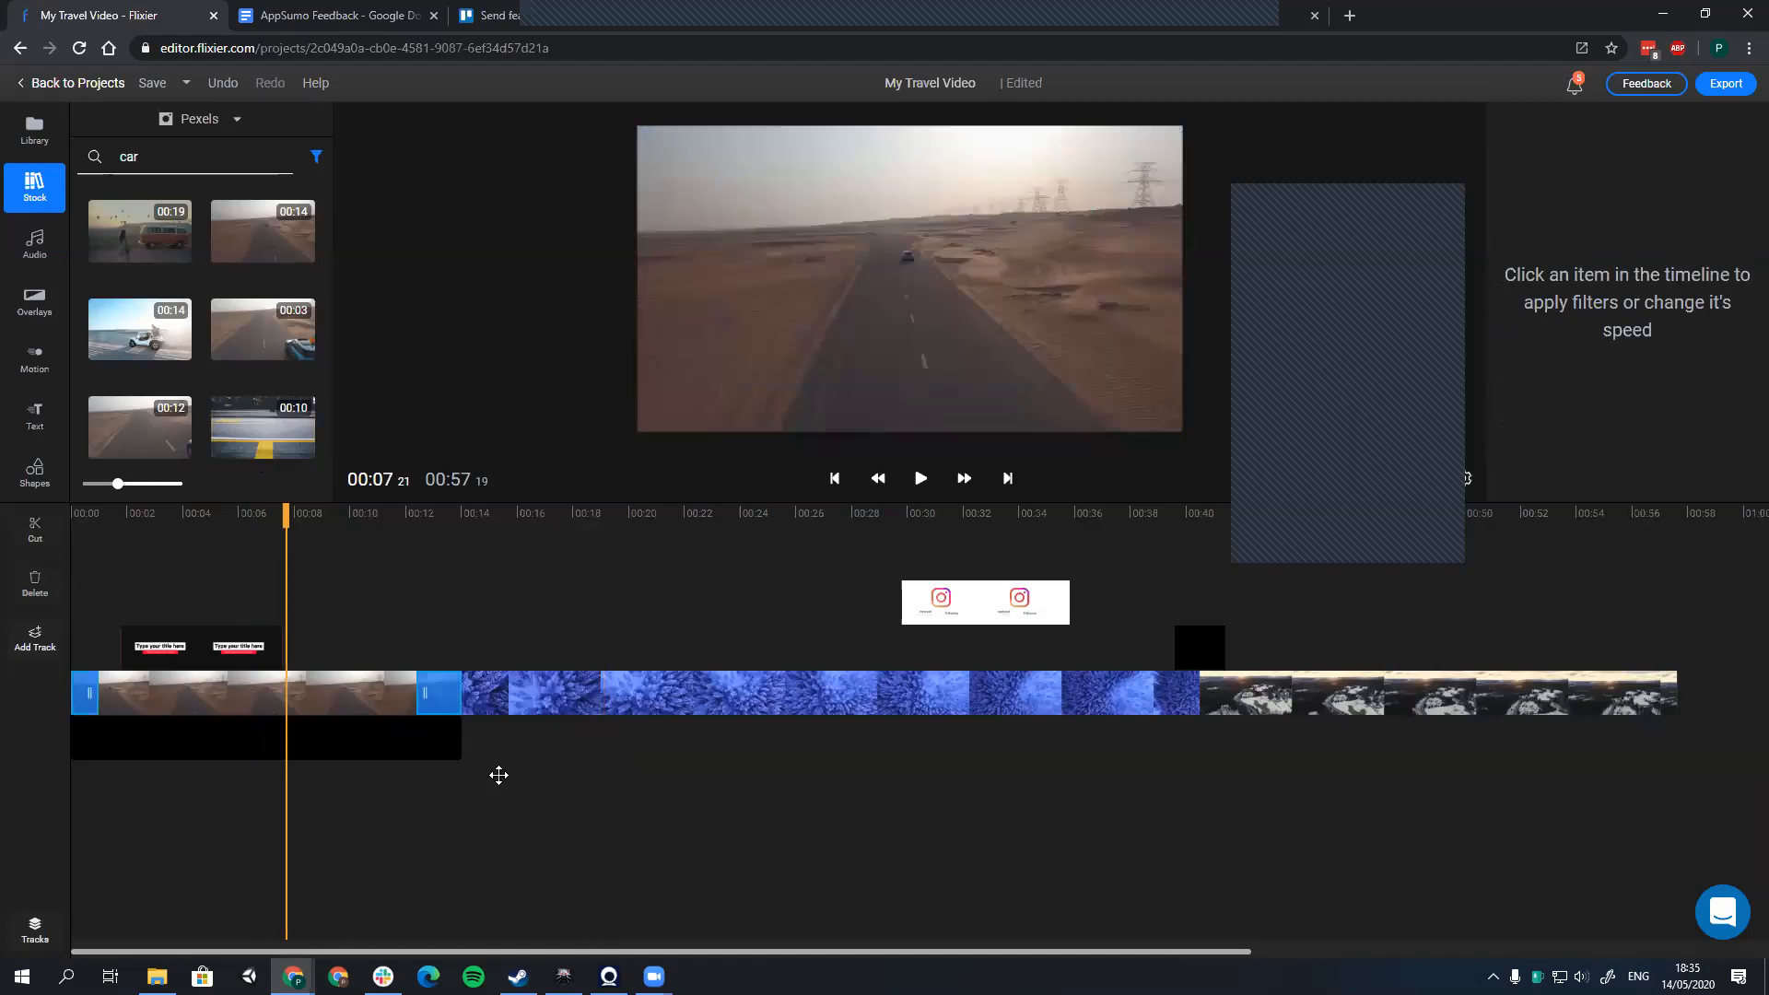
# Step: Check the forest clip's audio detachment option and preview the frame at about 15 seconds
pyautogui.rightClick(532, 708)
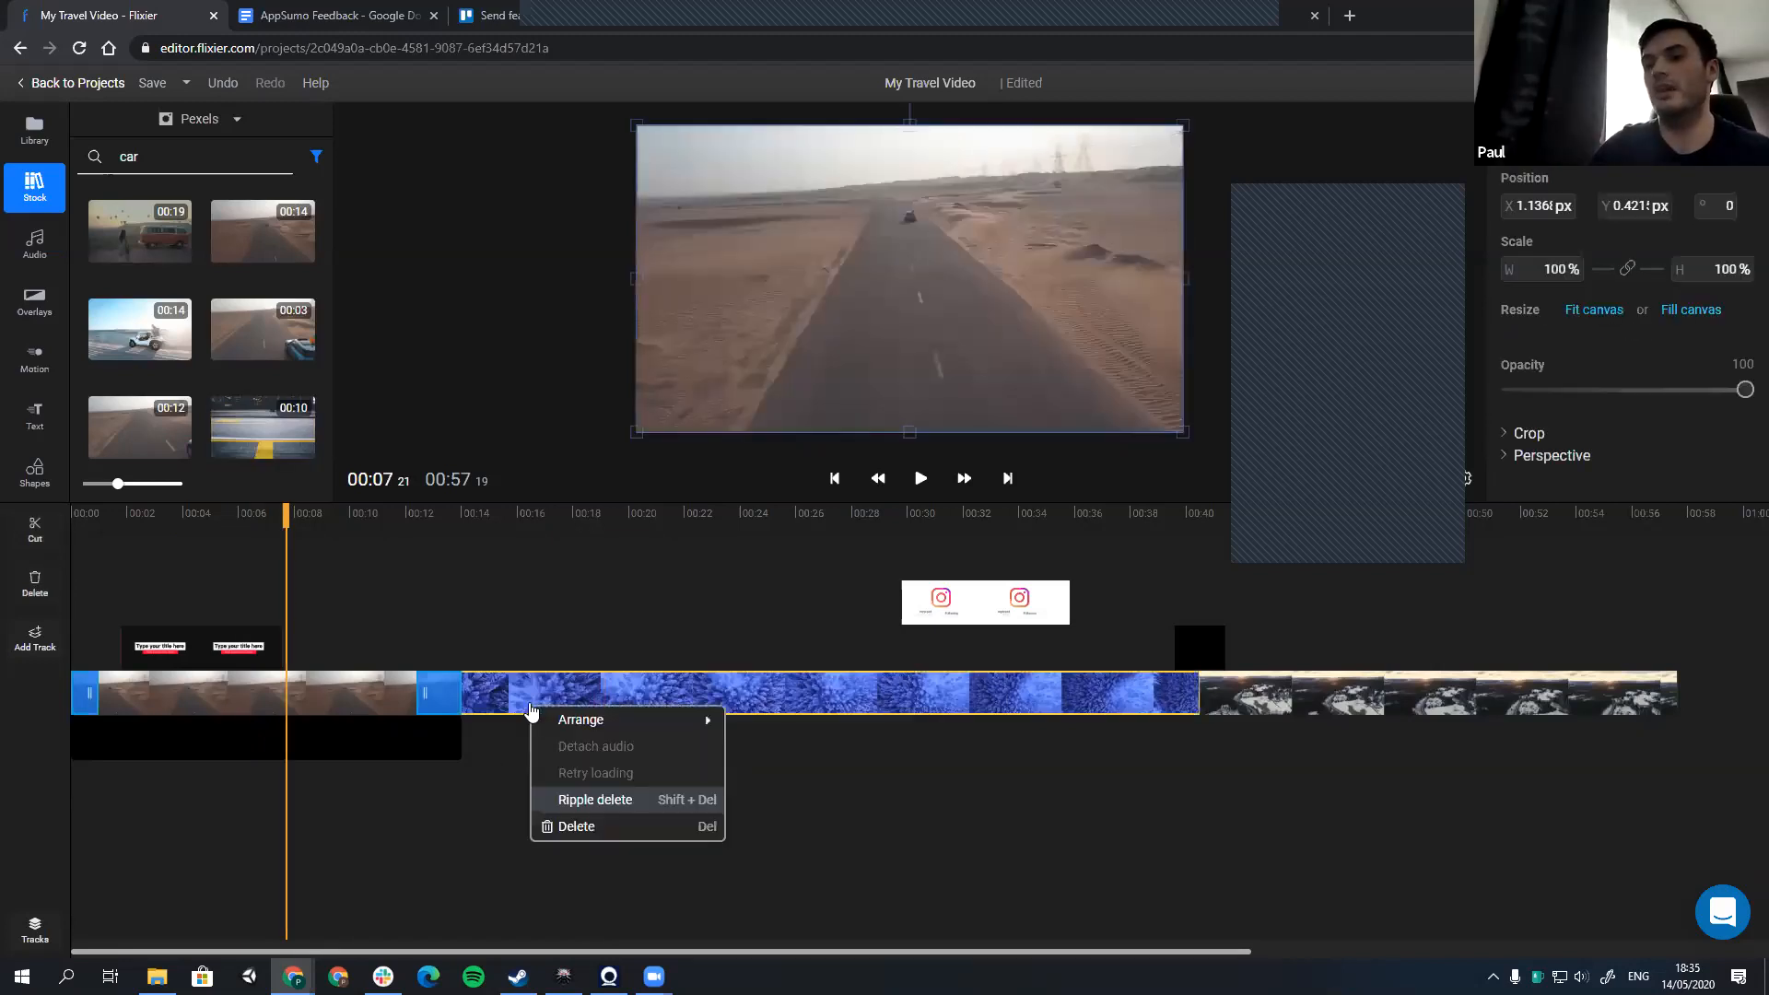
pyautogui.click(558, 765)
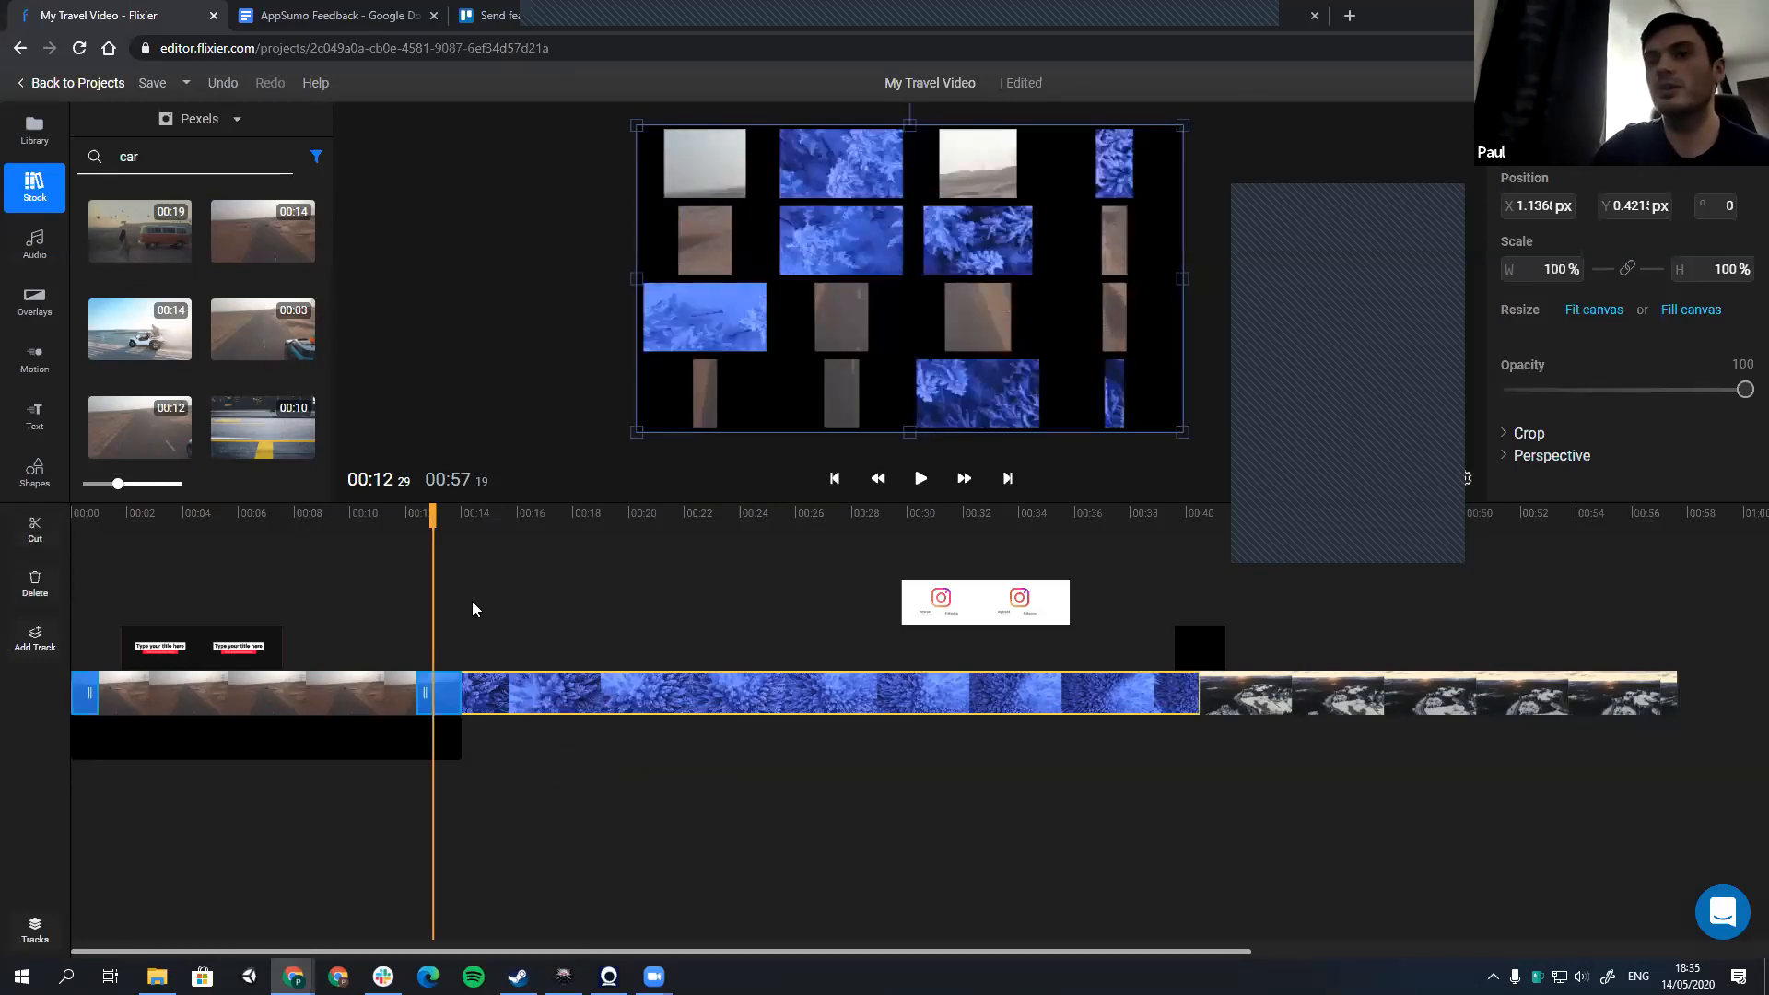
pyautogui.click(498, 520)
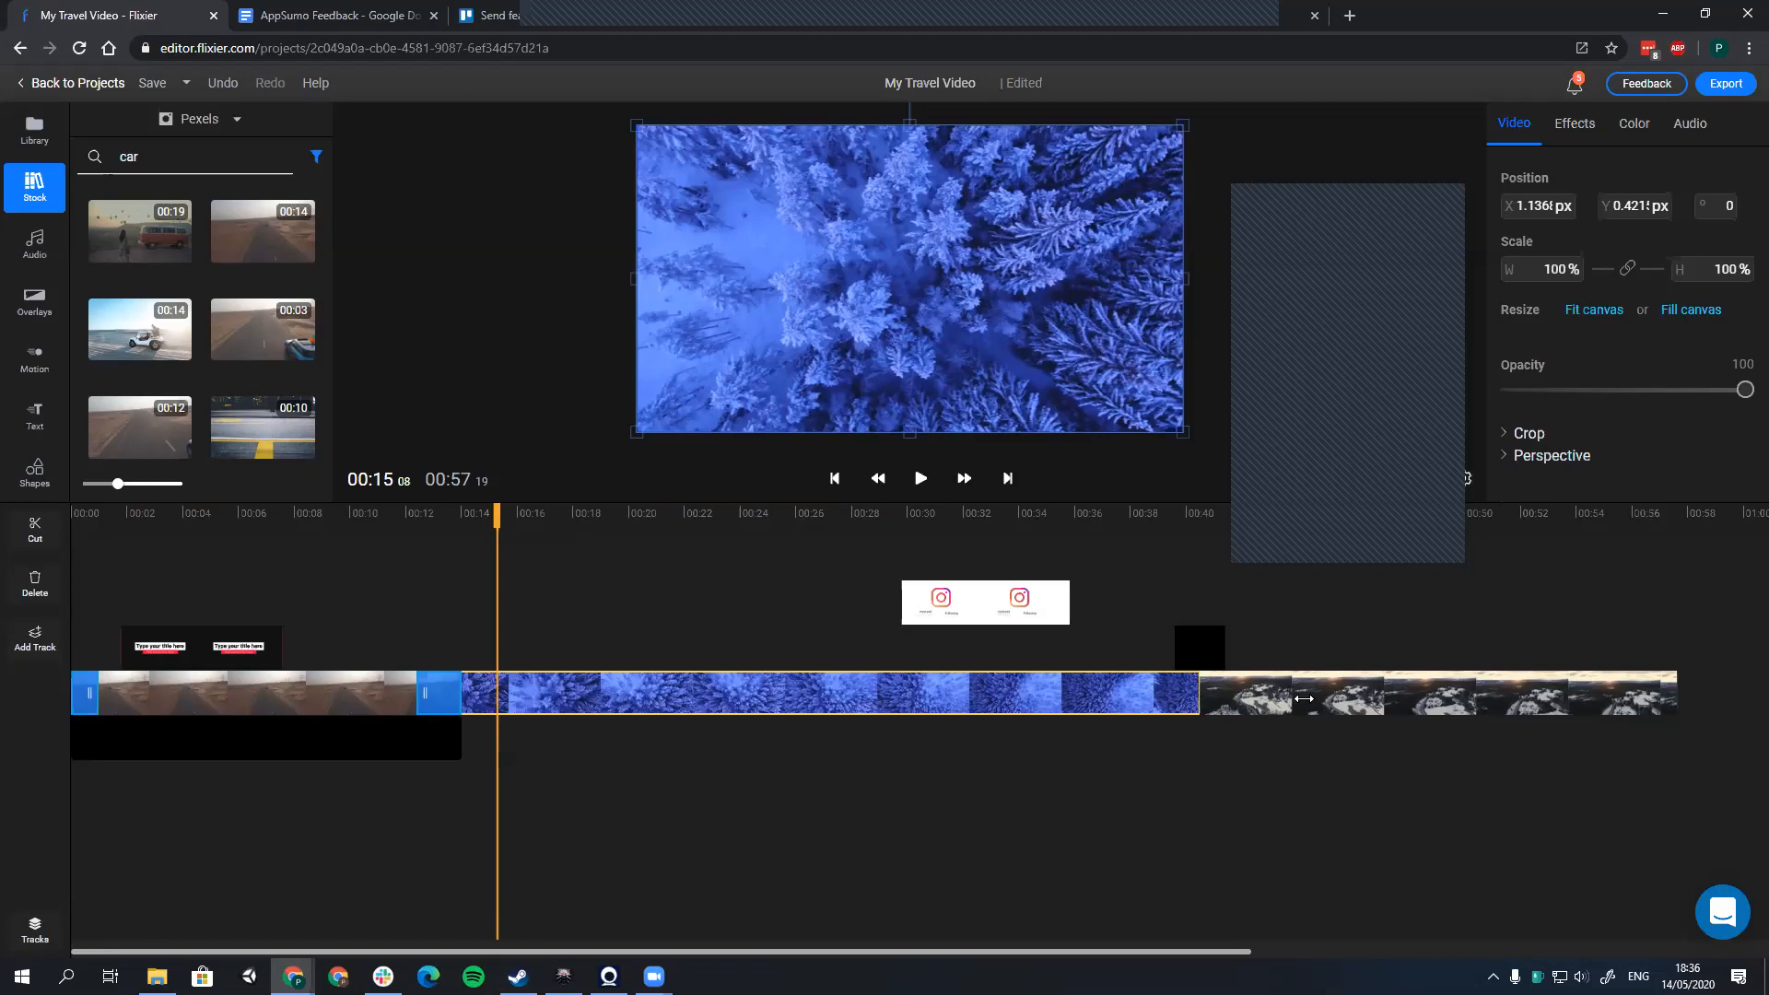
# Step: Trim the end of the final snowy landscape clip so the video ends at about 53 seconds
pyautogui.click(1305, 696)
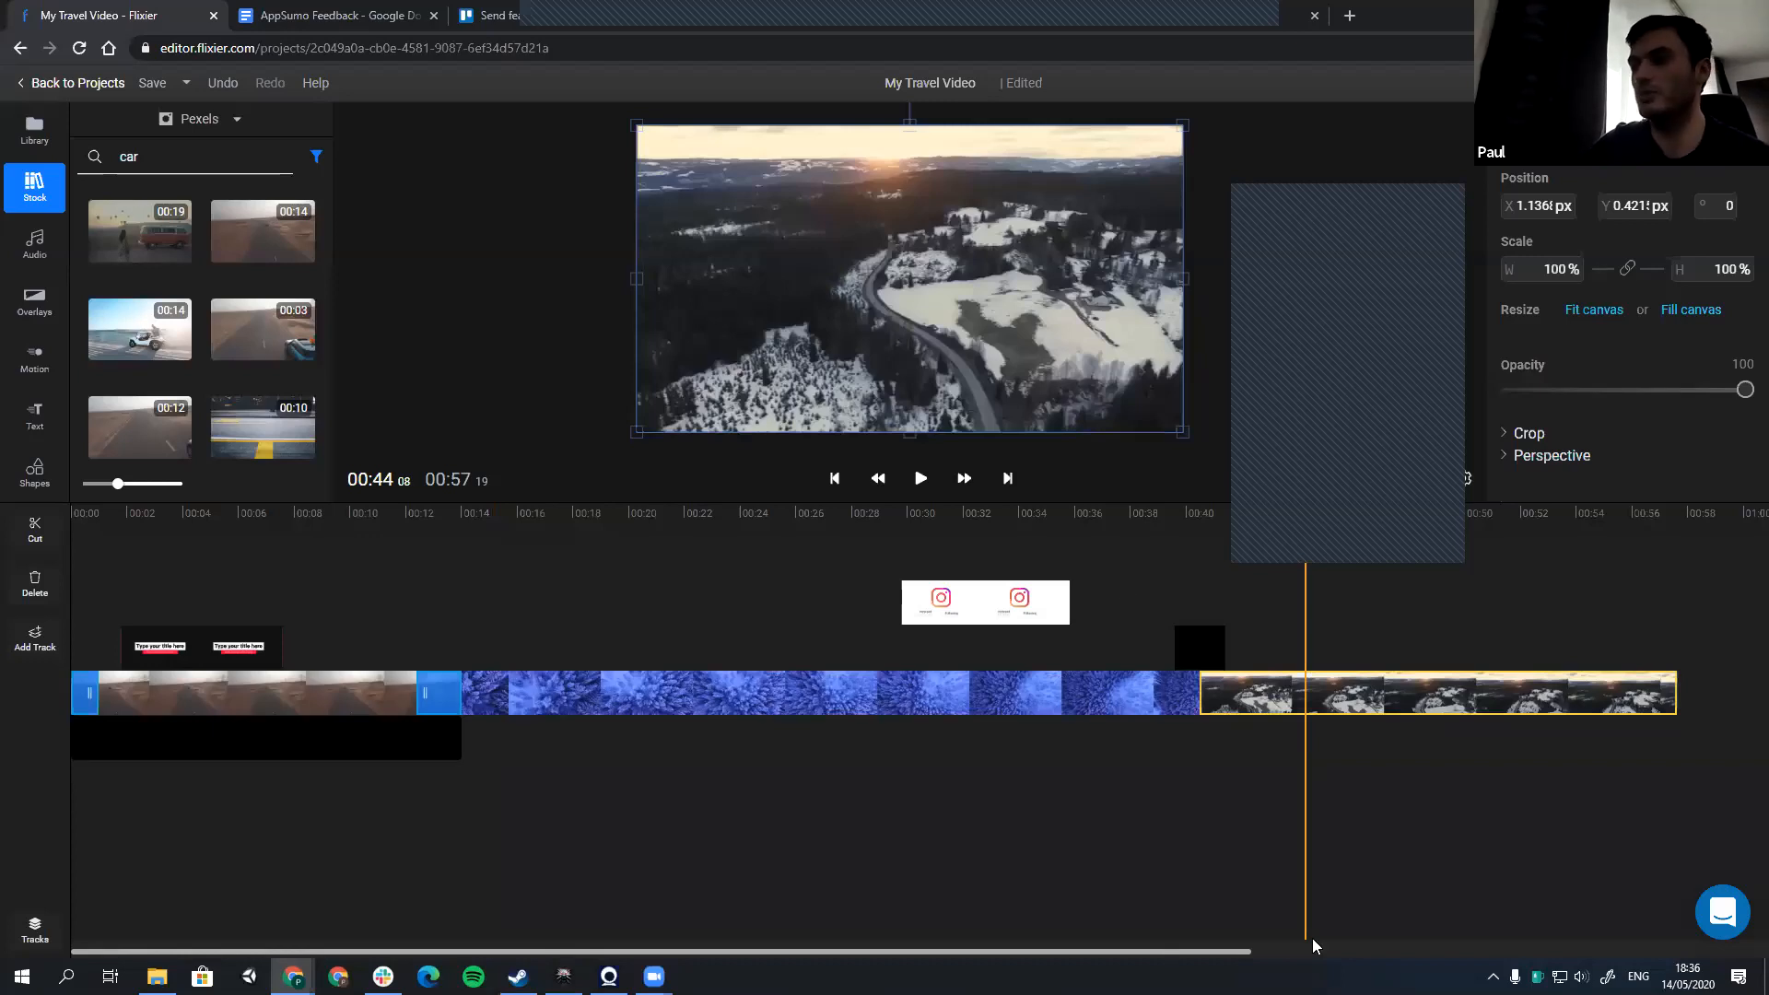
pyautogui.moveTo(1130, 950); pyautogui.dragTo(1314, 947)
pyautogui.click(1352, 698)
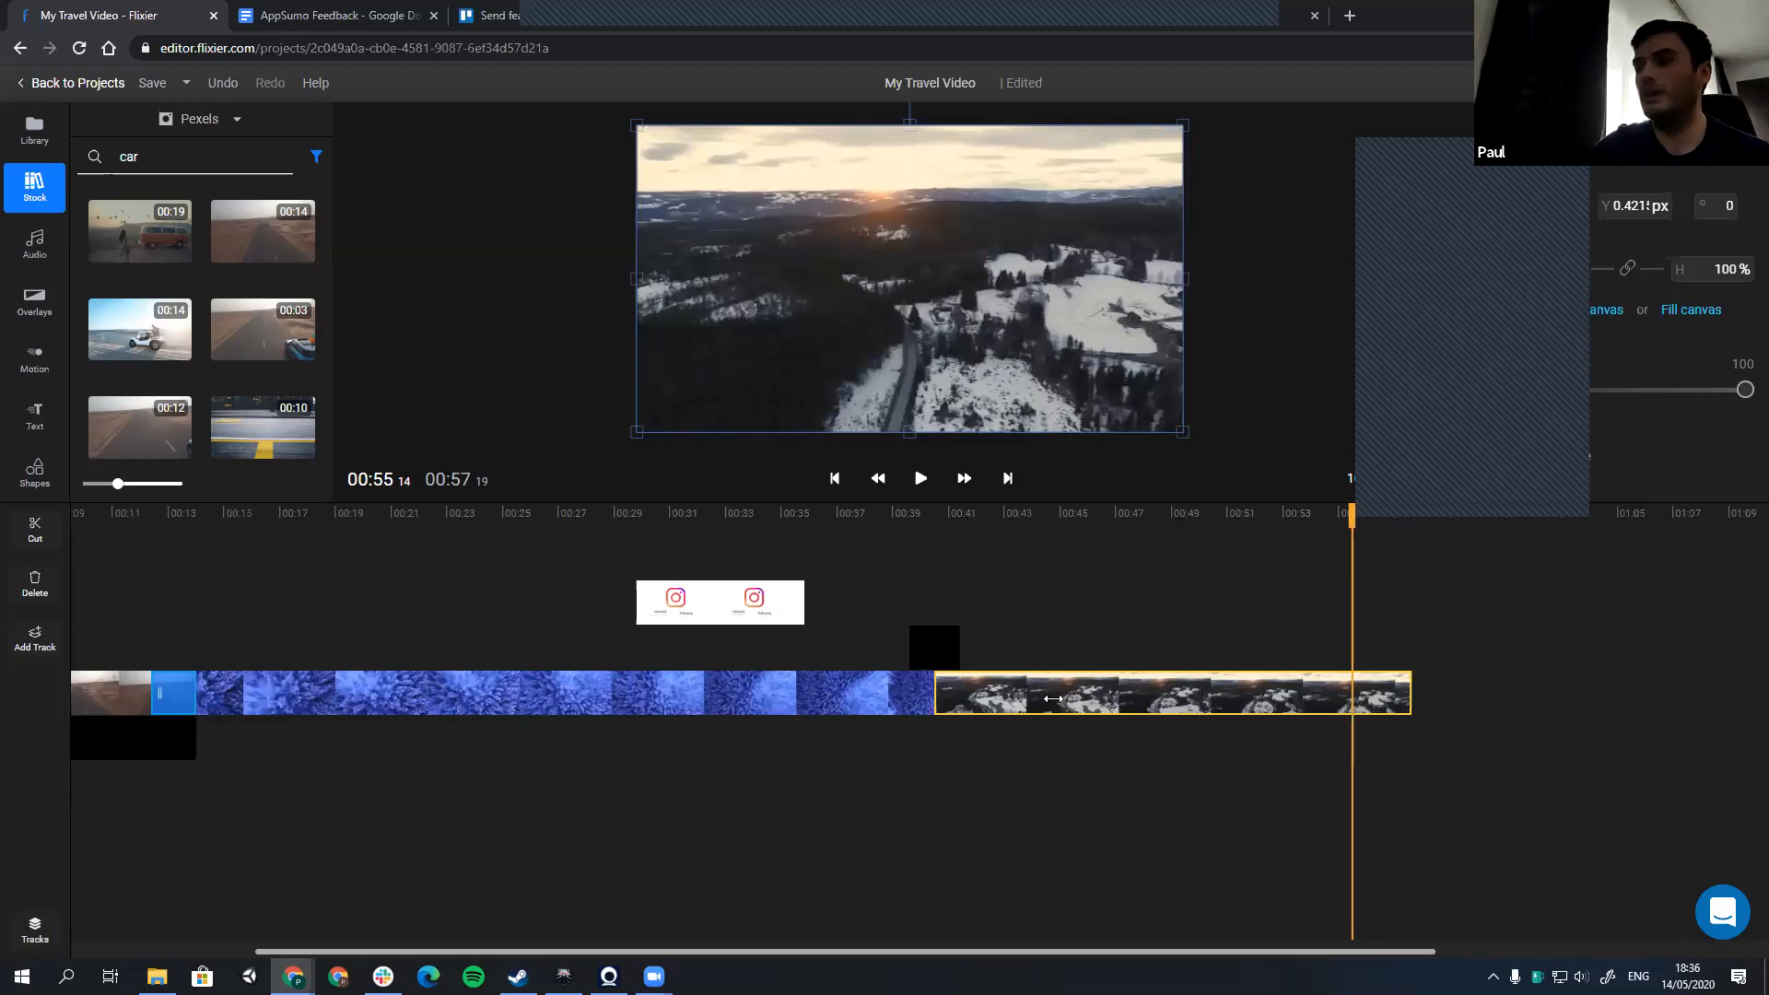
pyautogui.moveTo(1407, 699)
pyautogui.mouseDown()
pyautogui.moveTo(1312, 709)
pyautogui.moveTo(1378, 700)
pyautogui.mouseUp()
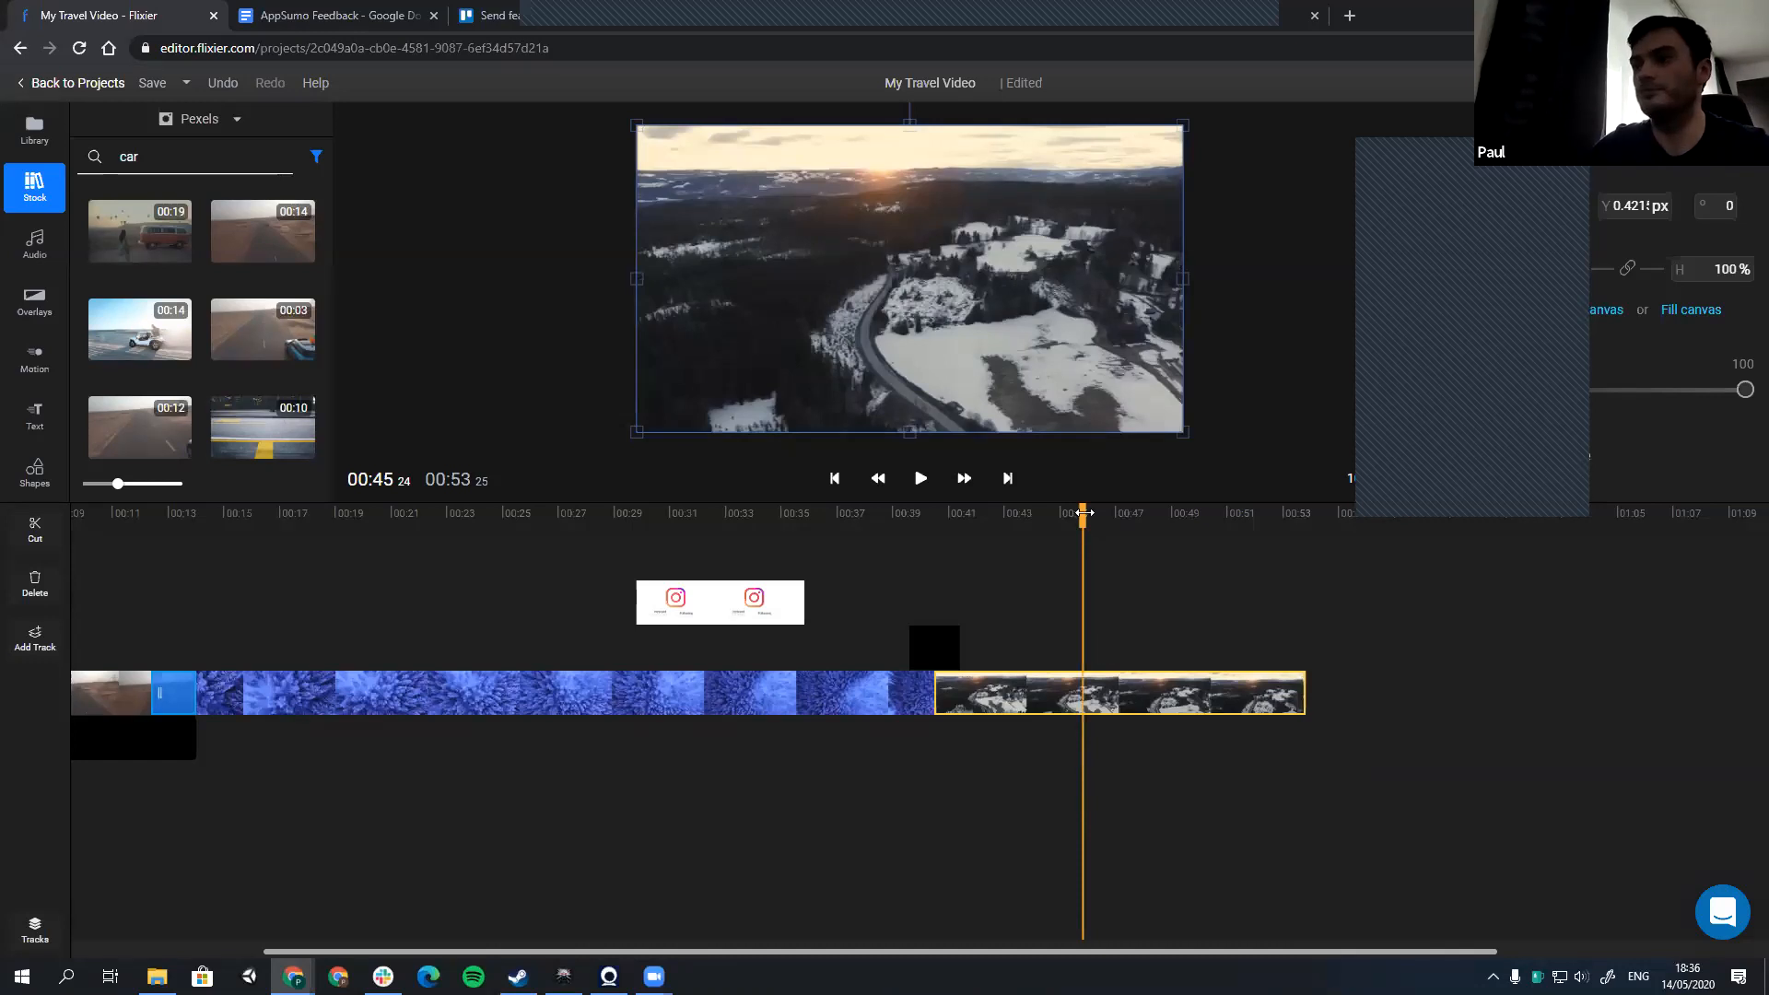
# Step: Split the final snowy landscape clip at about 44 and 47 seconds, and select the segment between the two cuts
pyautogui.click(1053, 529)
pyautogui.click(1055, 531)
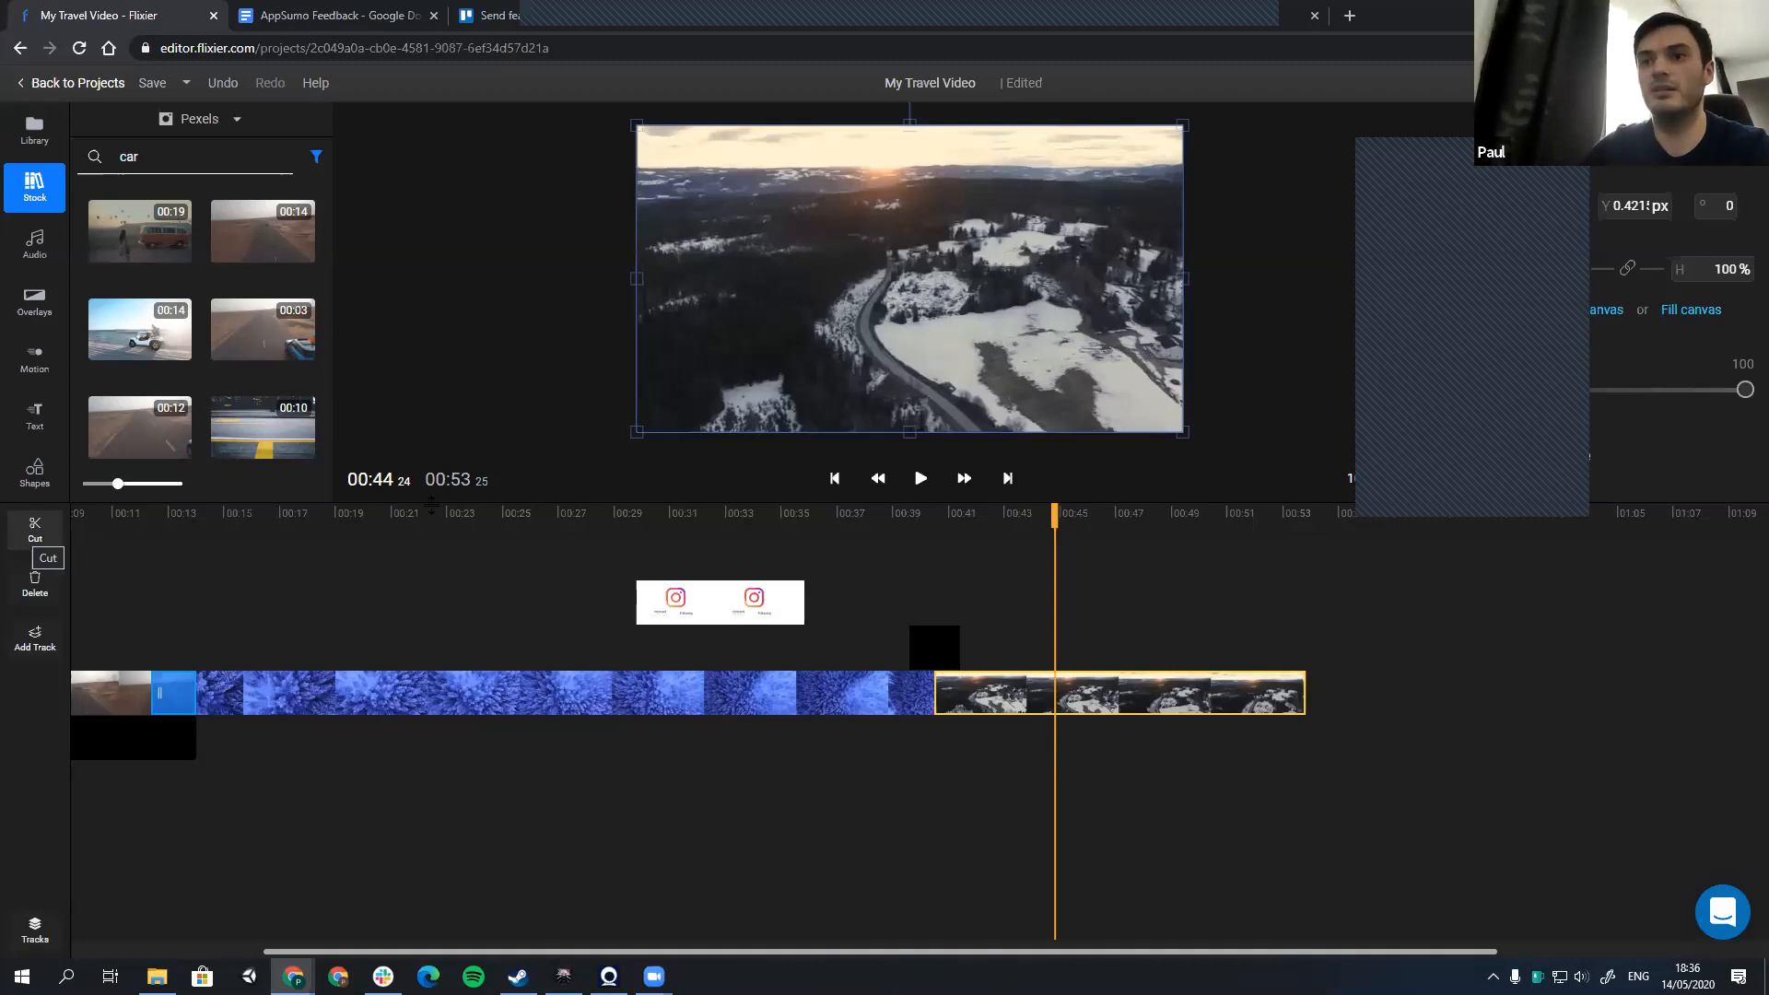
pyautogui.moveTo(41, 503); pyautogui.dragTo(42, 473)
pyautogui.click(43, 515)
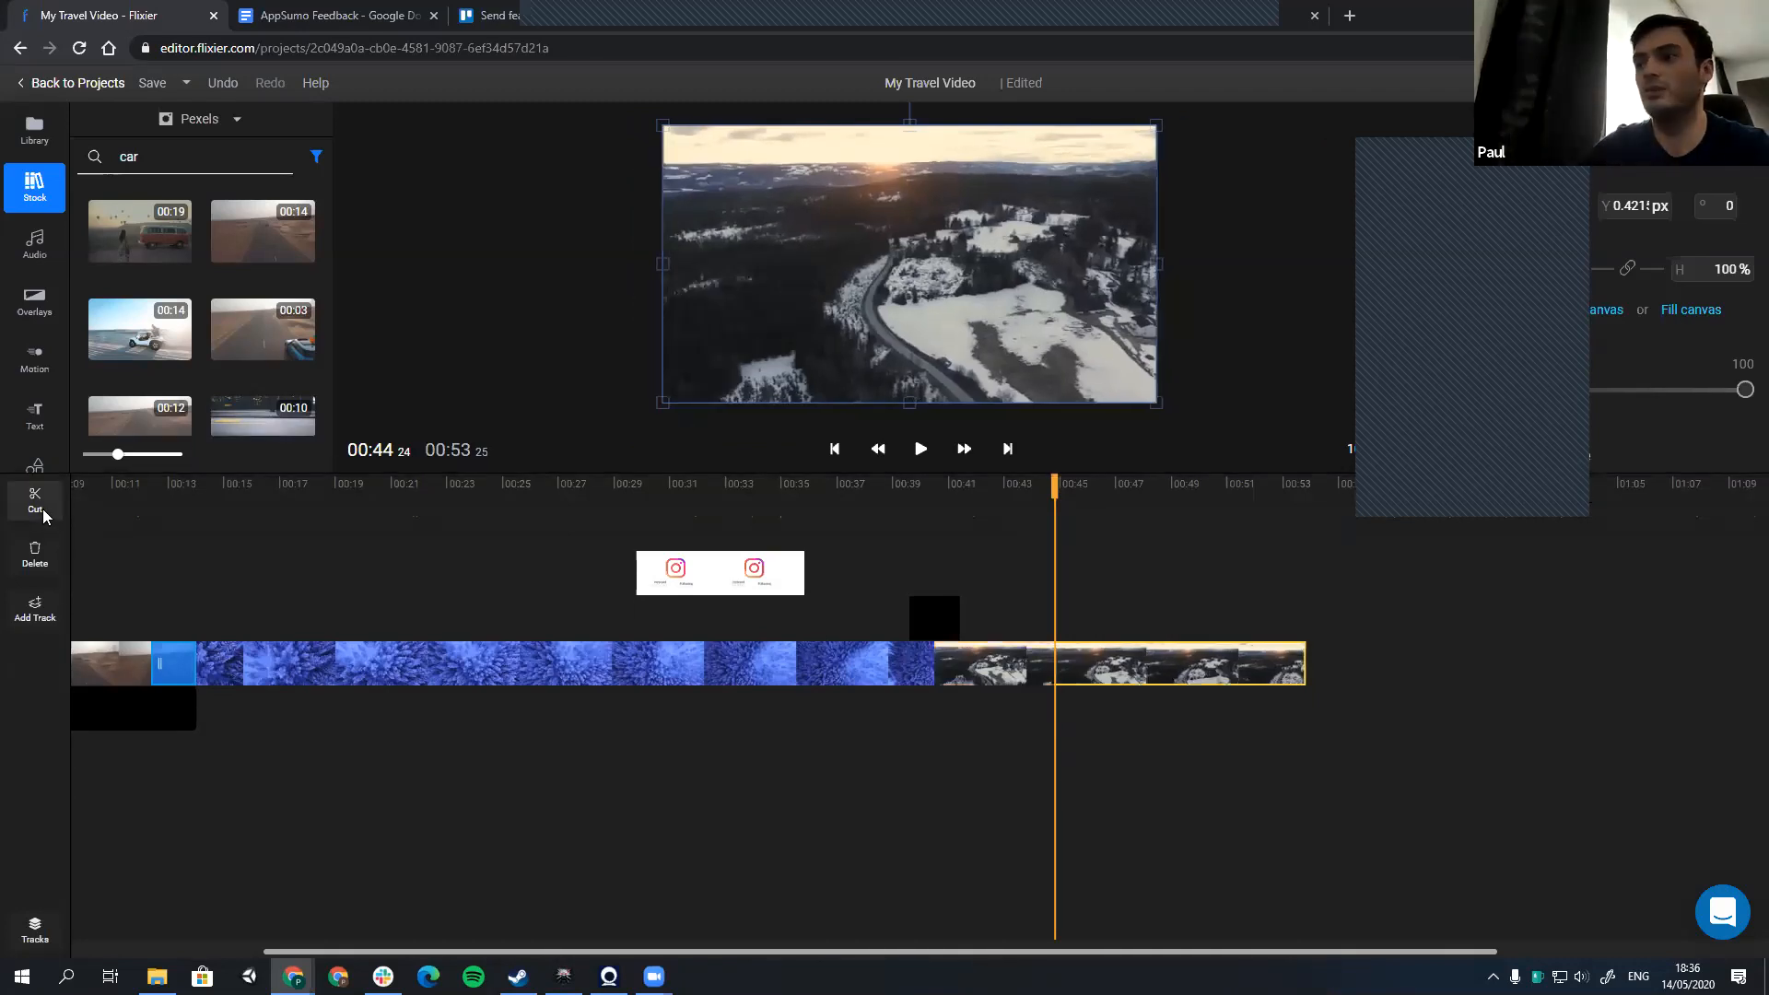
pyautogui.click(1123, 565)
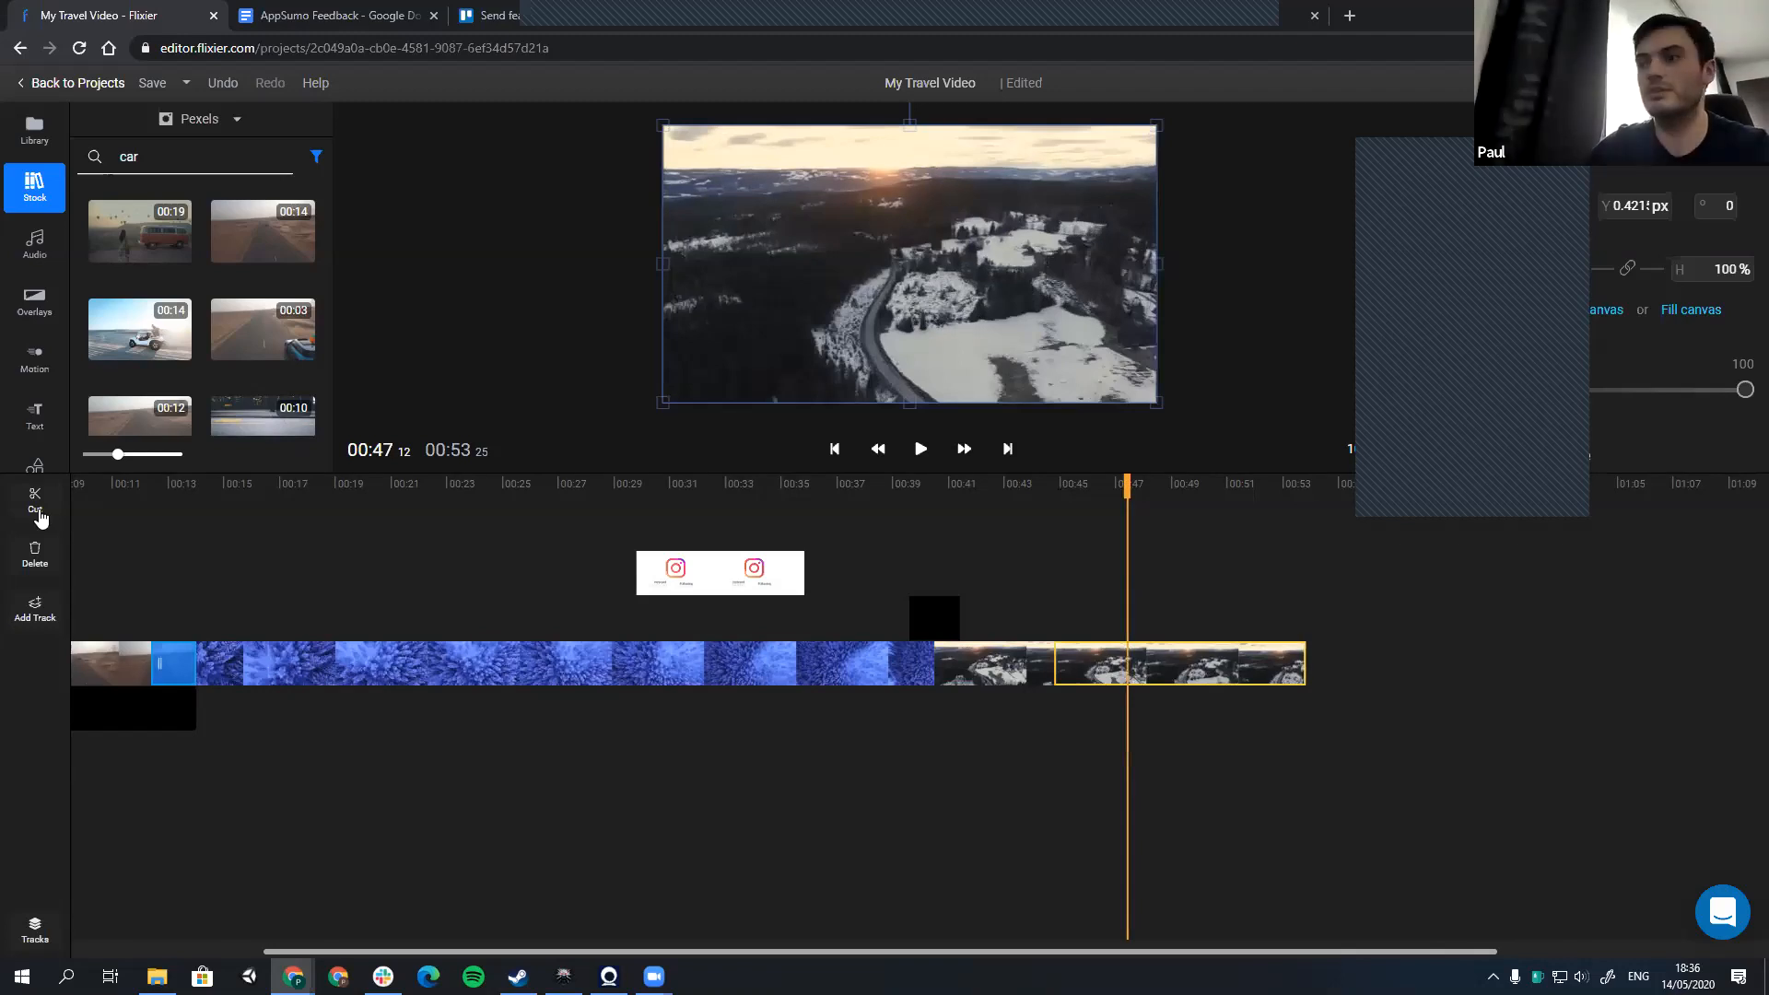
pyautogui.press('c')
pyautogui.click(1077, 670)
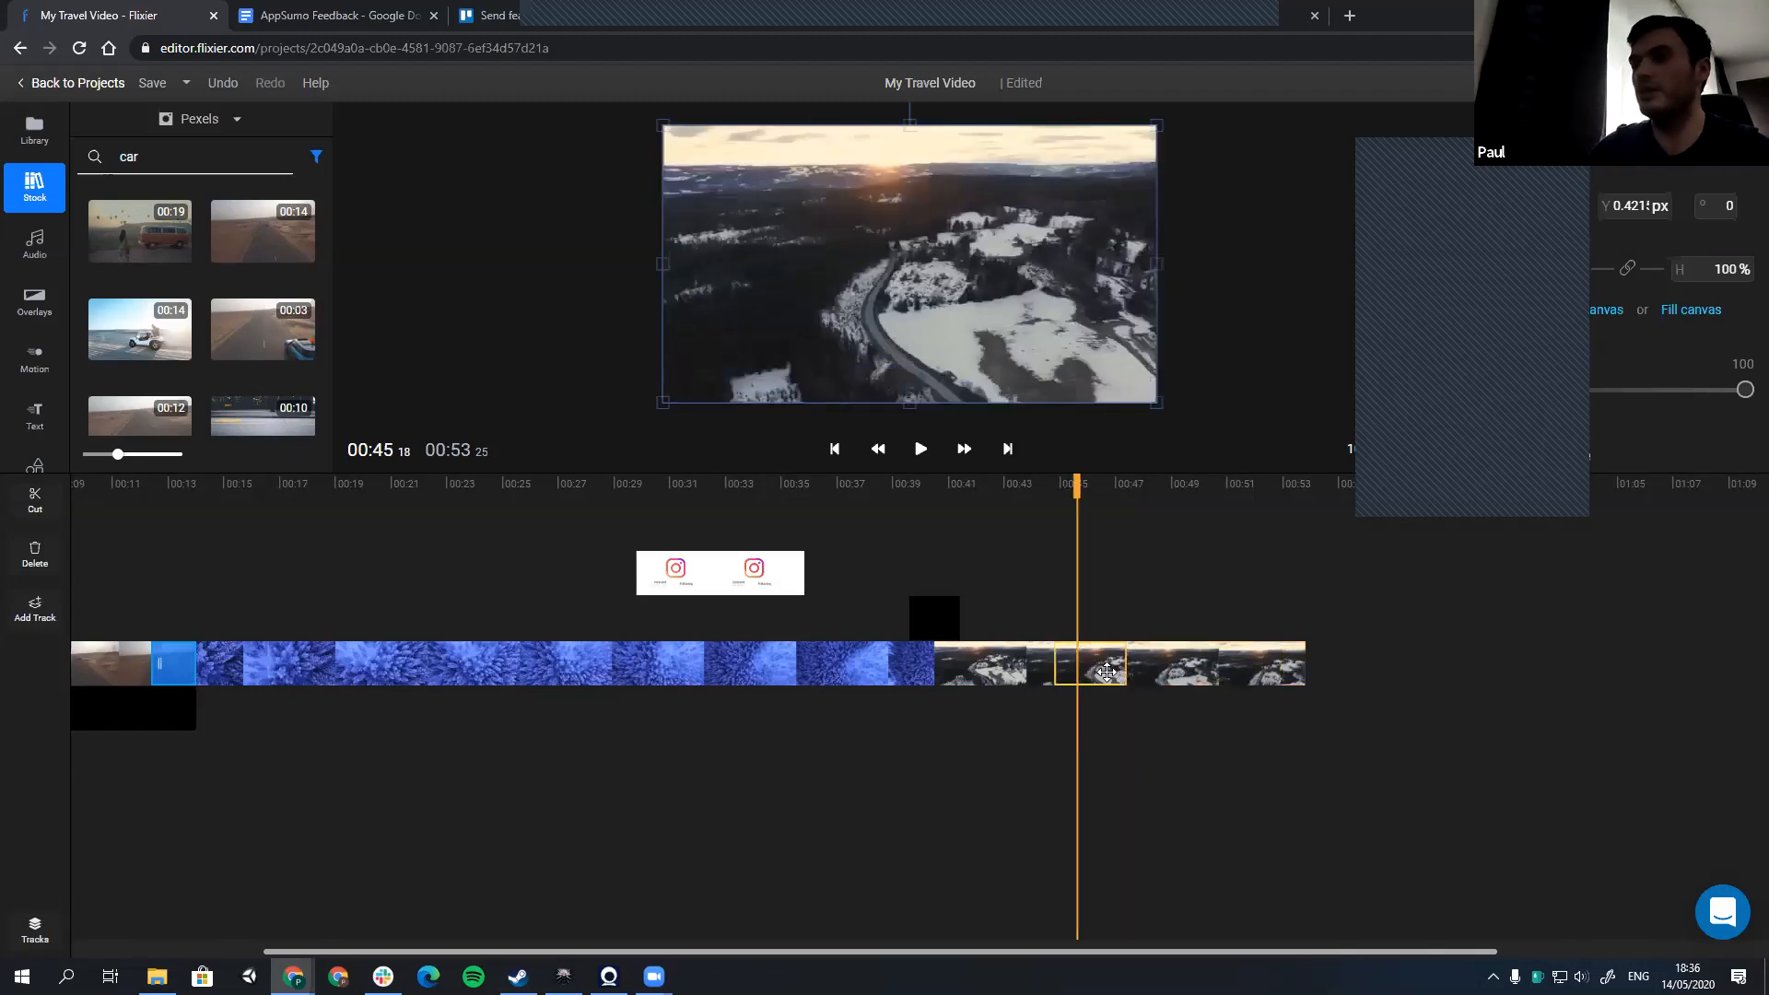
# Step: Delete the snowy landscape segment between the two cuts, restore it, and remove it again with Ripple delete to close the gap
pyautogui.press('Delete')
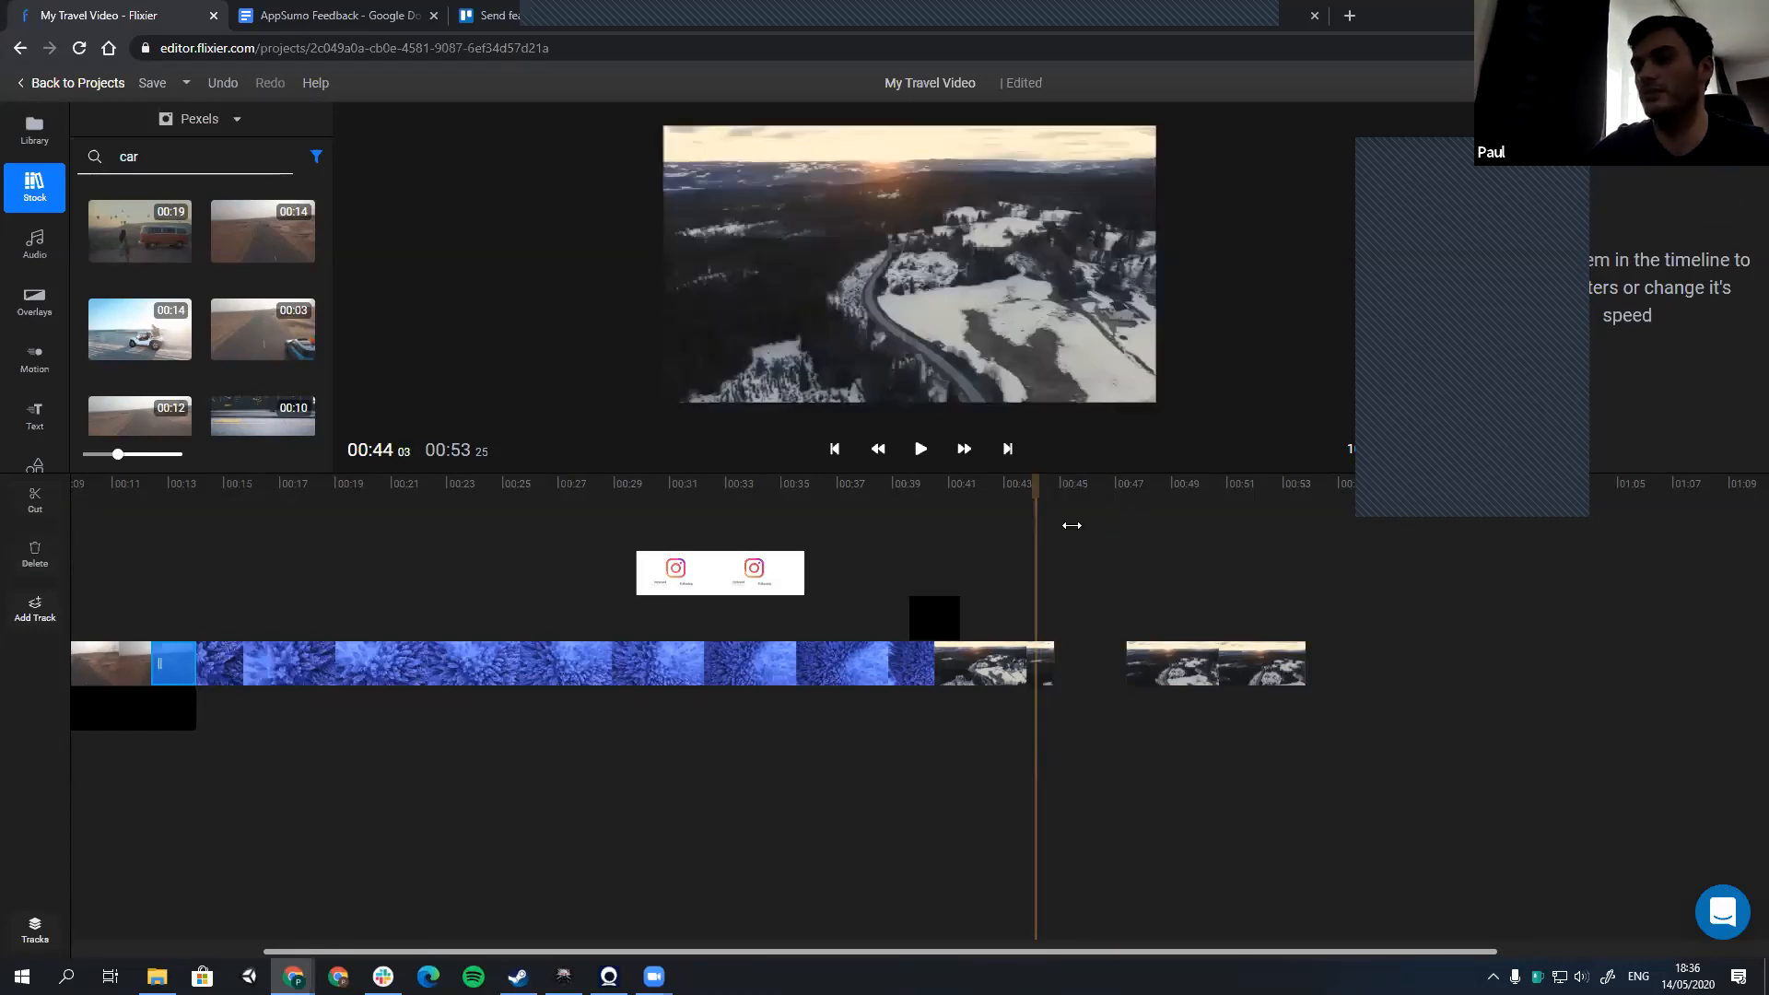
pyautogui.hotkey('ctrl', 'z')
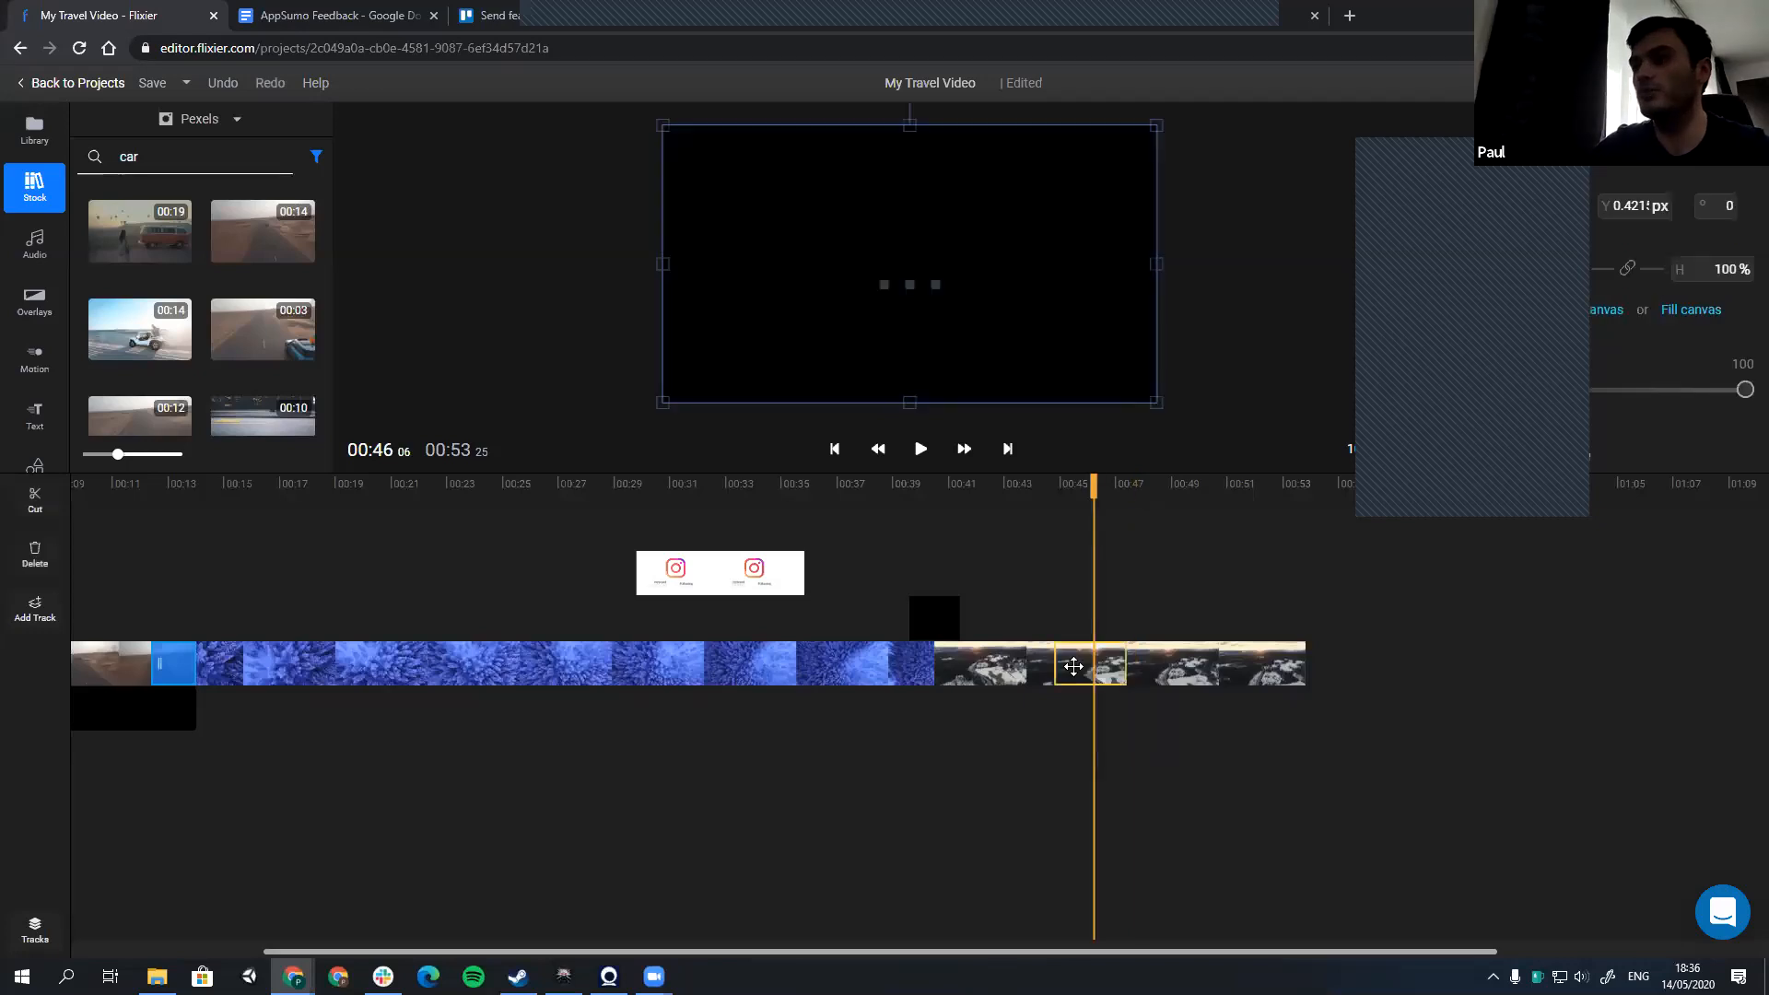
pyautogui.rightClick(1074, 669)
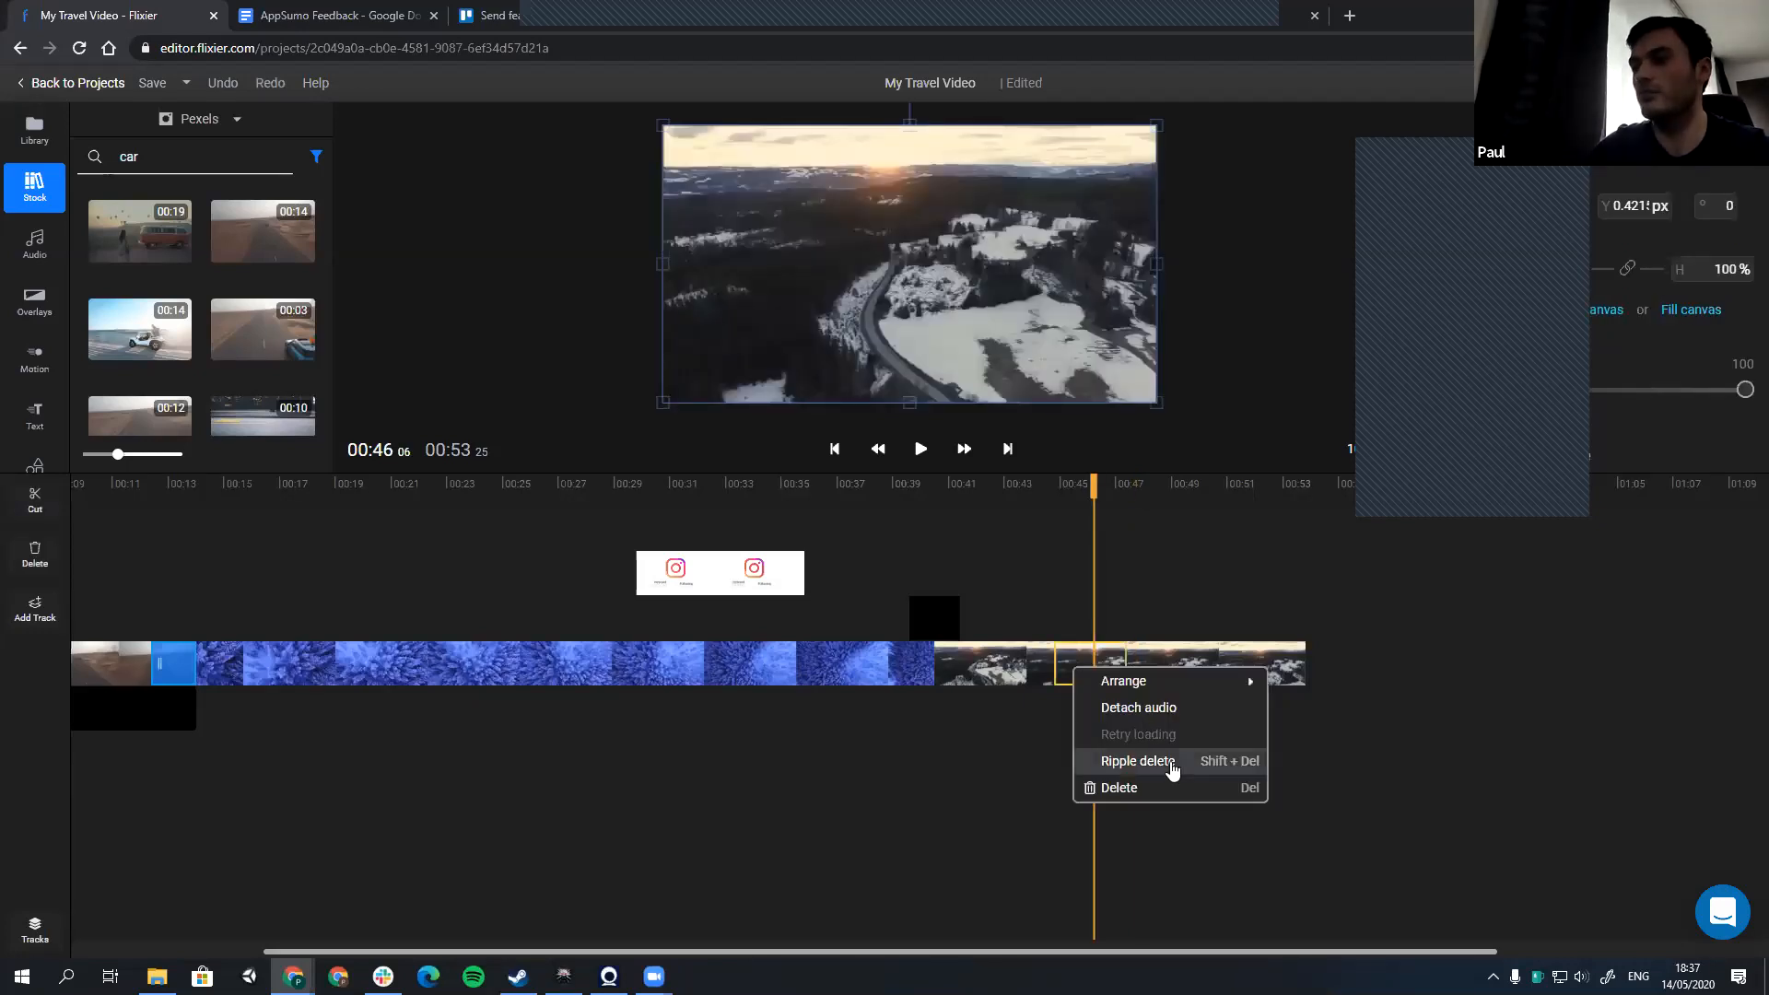
pyautogui.click(1228, 768)
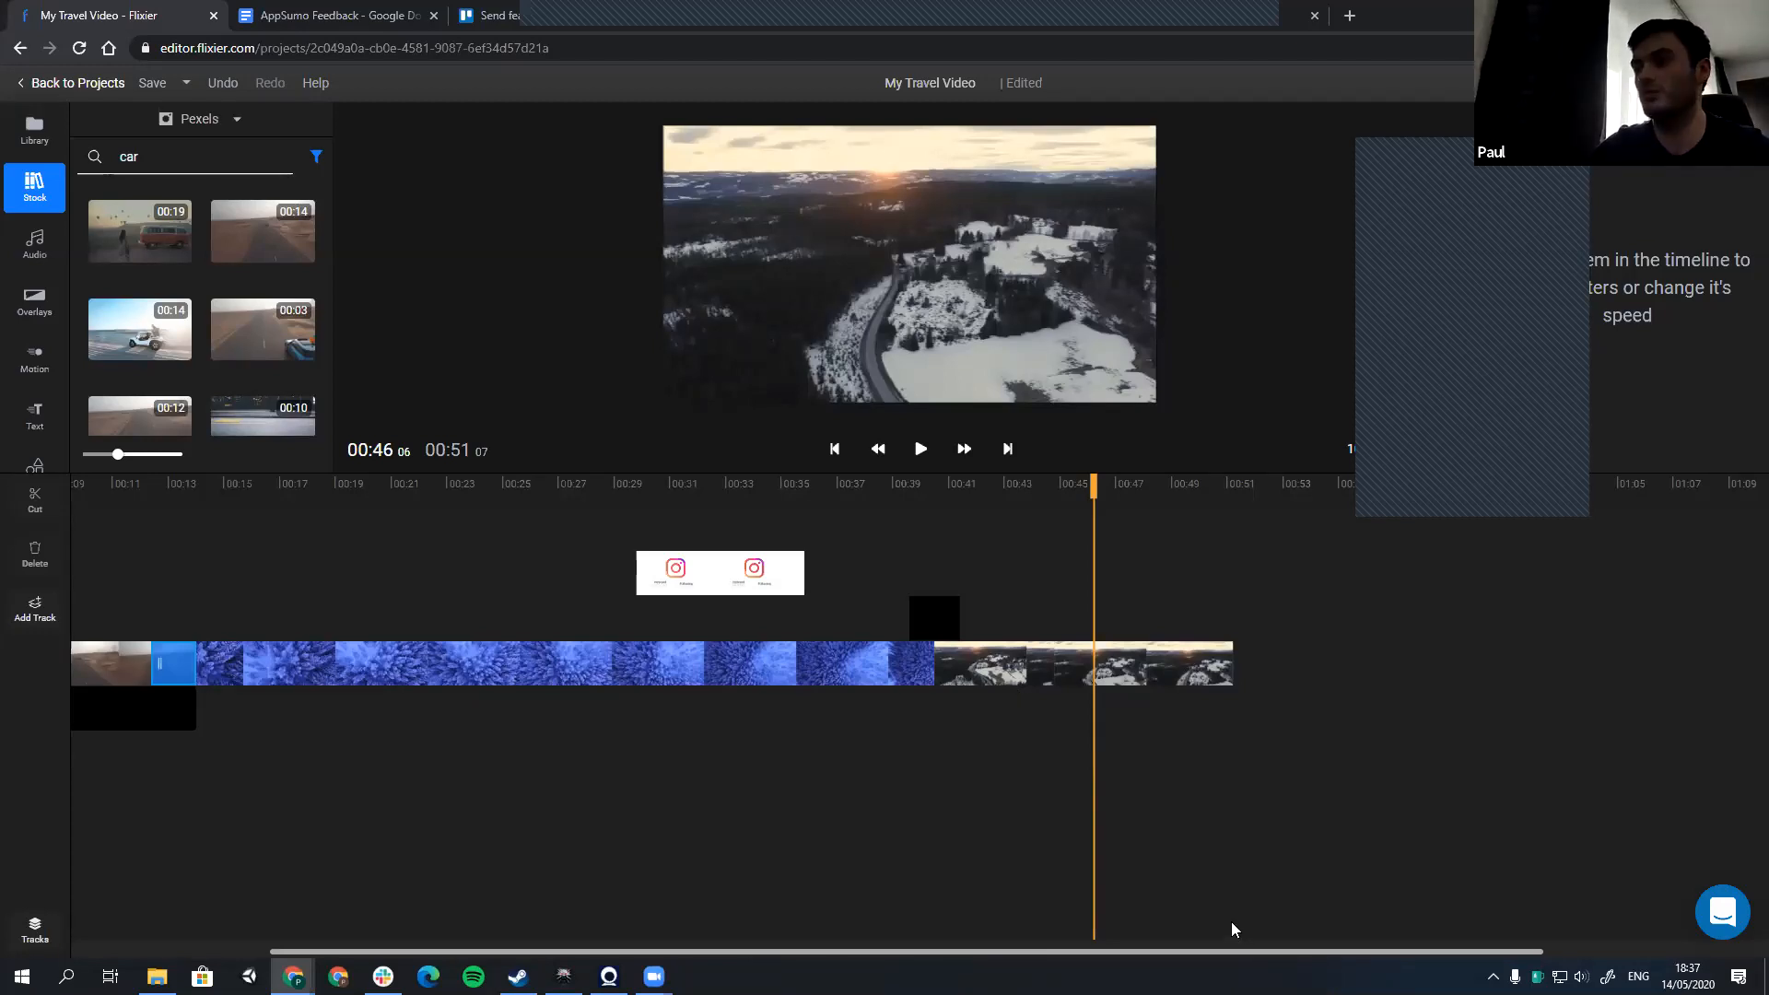
# Step: Undo the ripple delete, the cuts in the final snowy landscape clip, and the last trim of its end
pyautogui.click(1110, 682)
pyautogui.hotkey('ctrl', 'z')
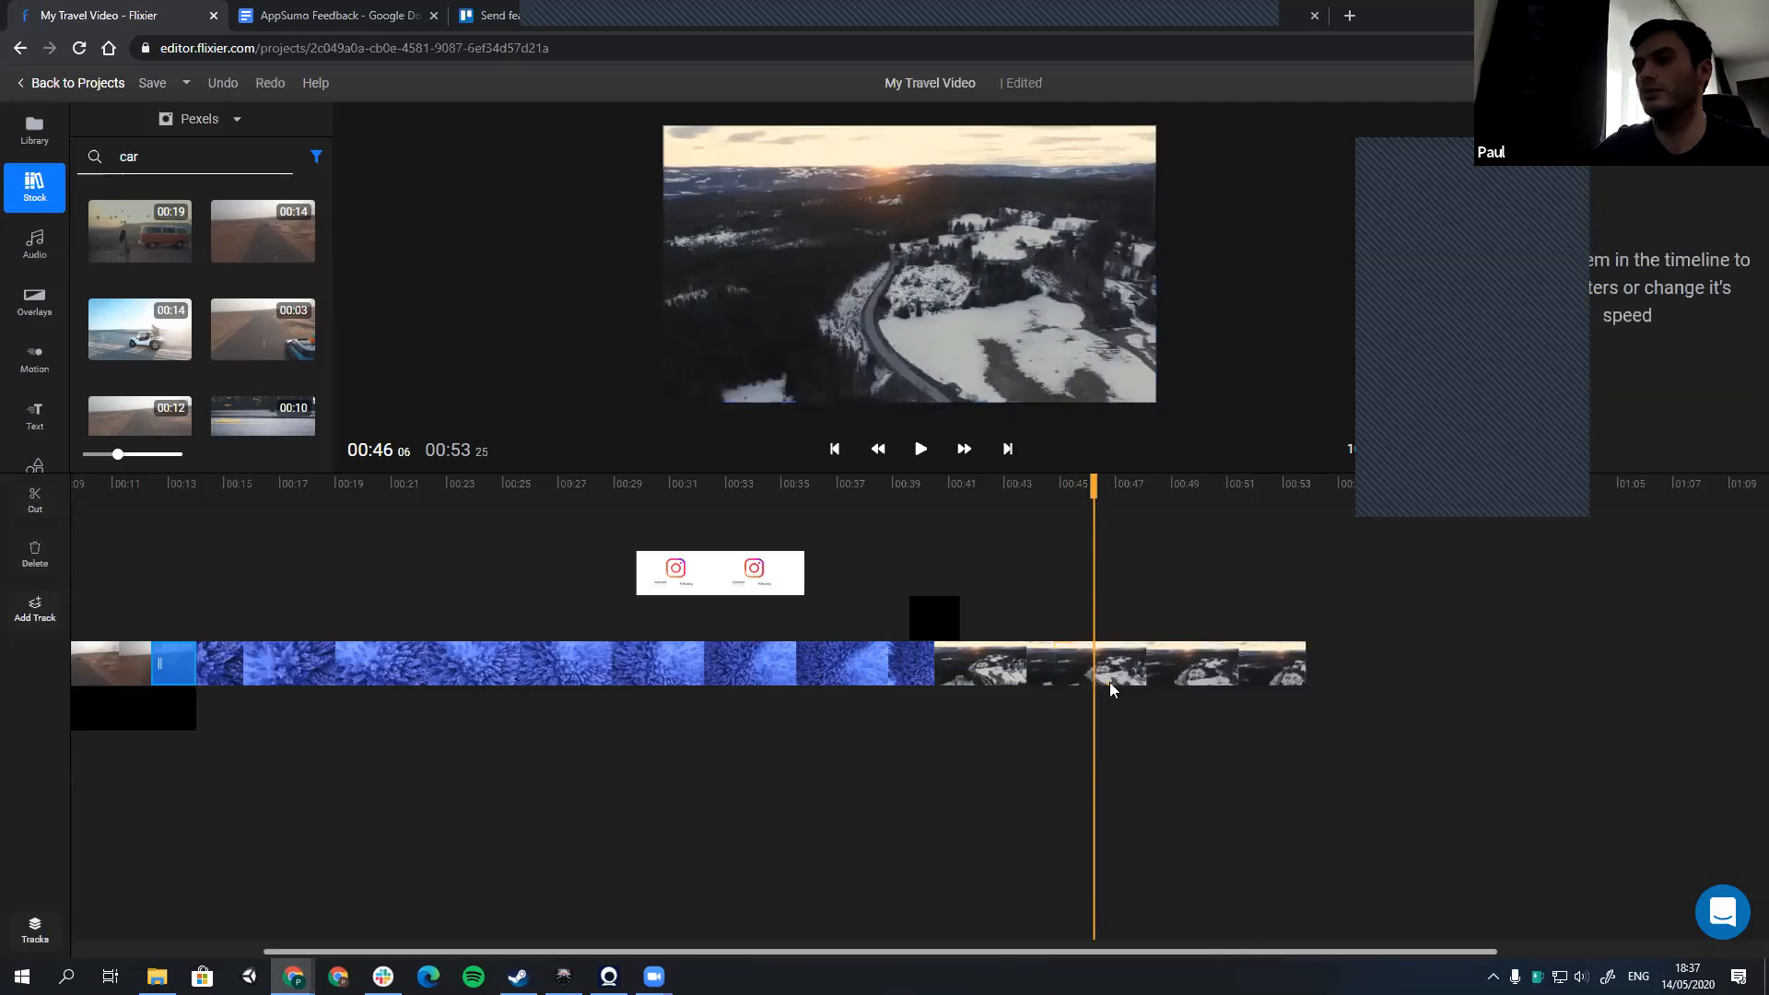
pyautogui.hotkey('ctrl', 'z')
pyautogui.hotkey('ctrl', 'z')
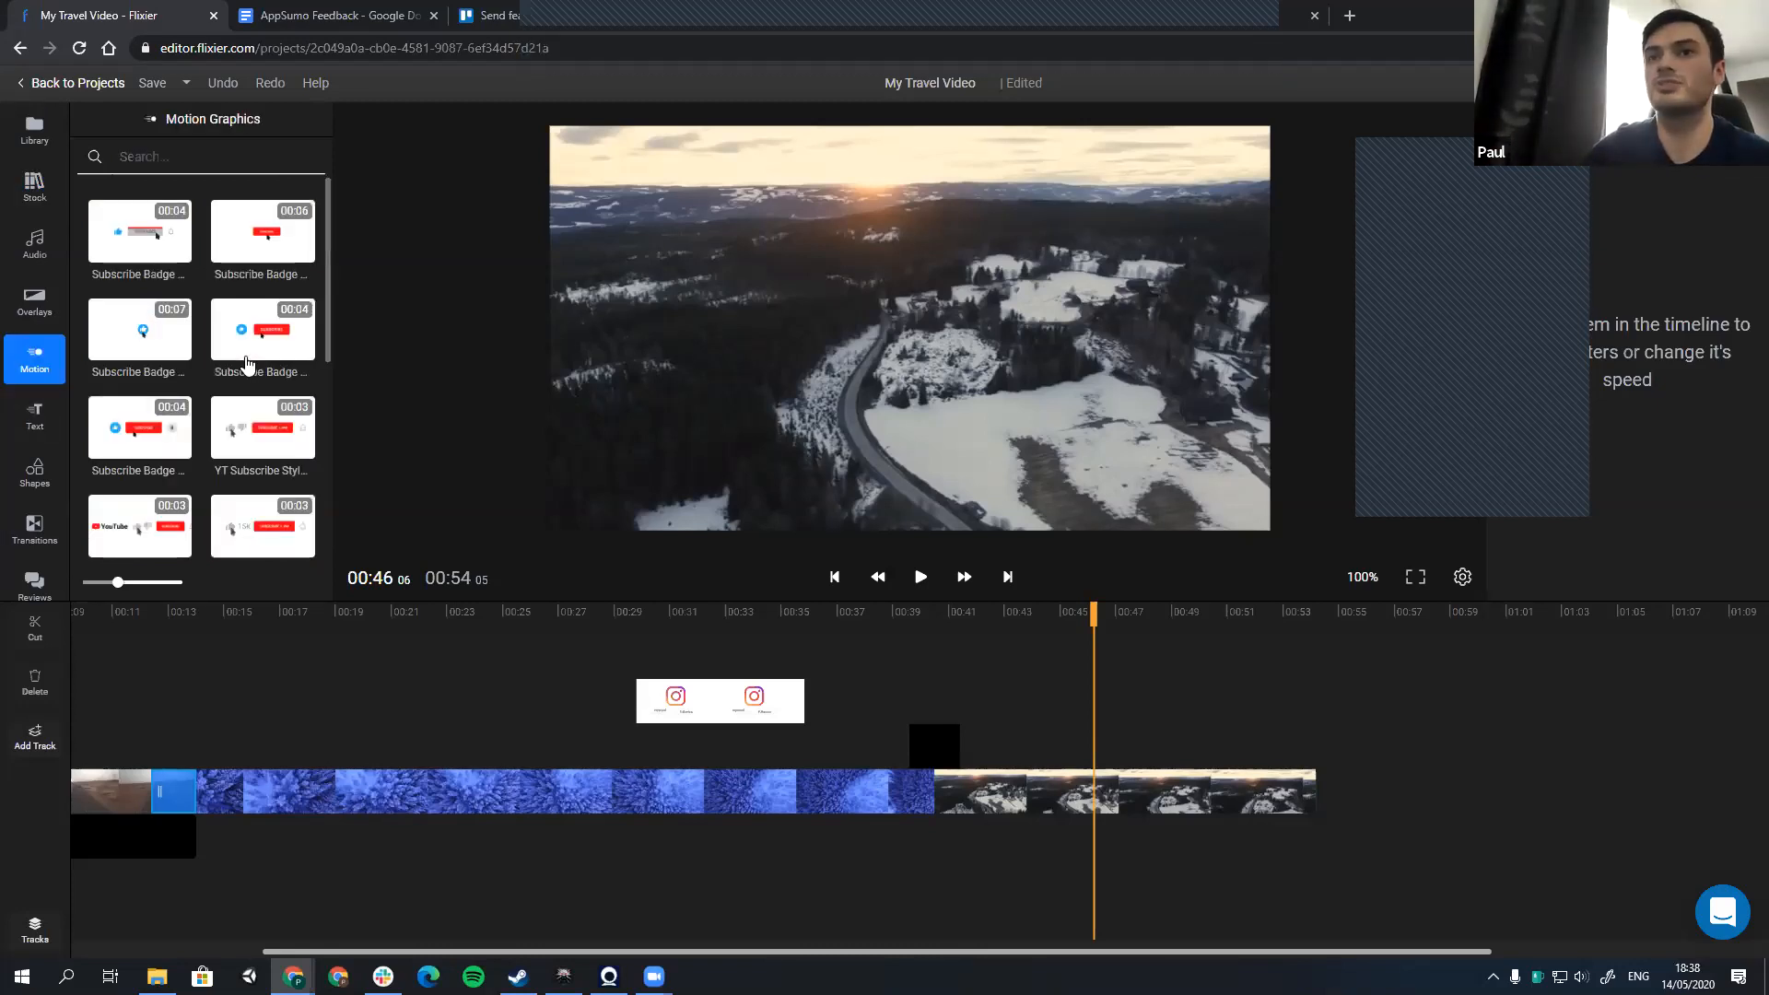
# Step: Show the motion graphics library and enlarge the preview area by reducing the timeline's height
pyautogui.click(35, 359)
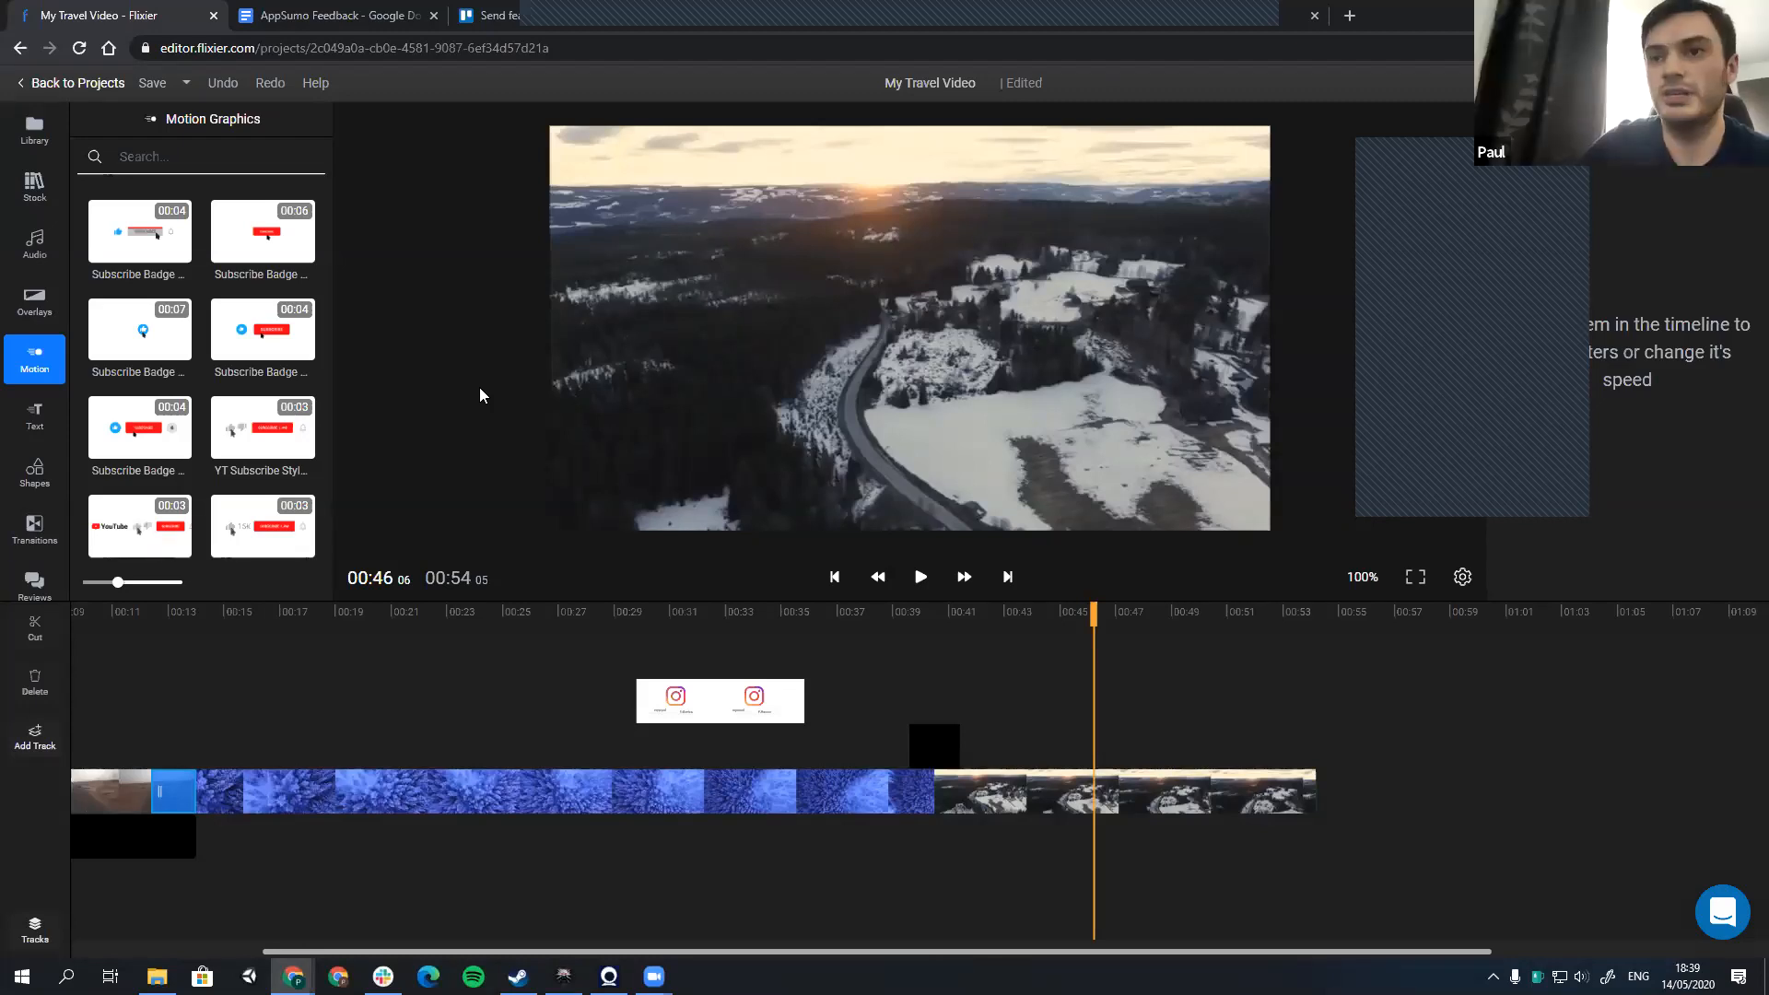
pyautogui.moveTo(476, 600); pyautogui.dragTo(475, 631)
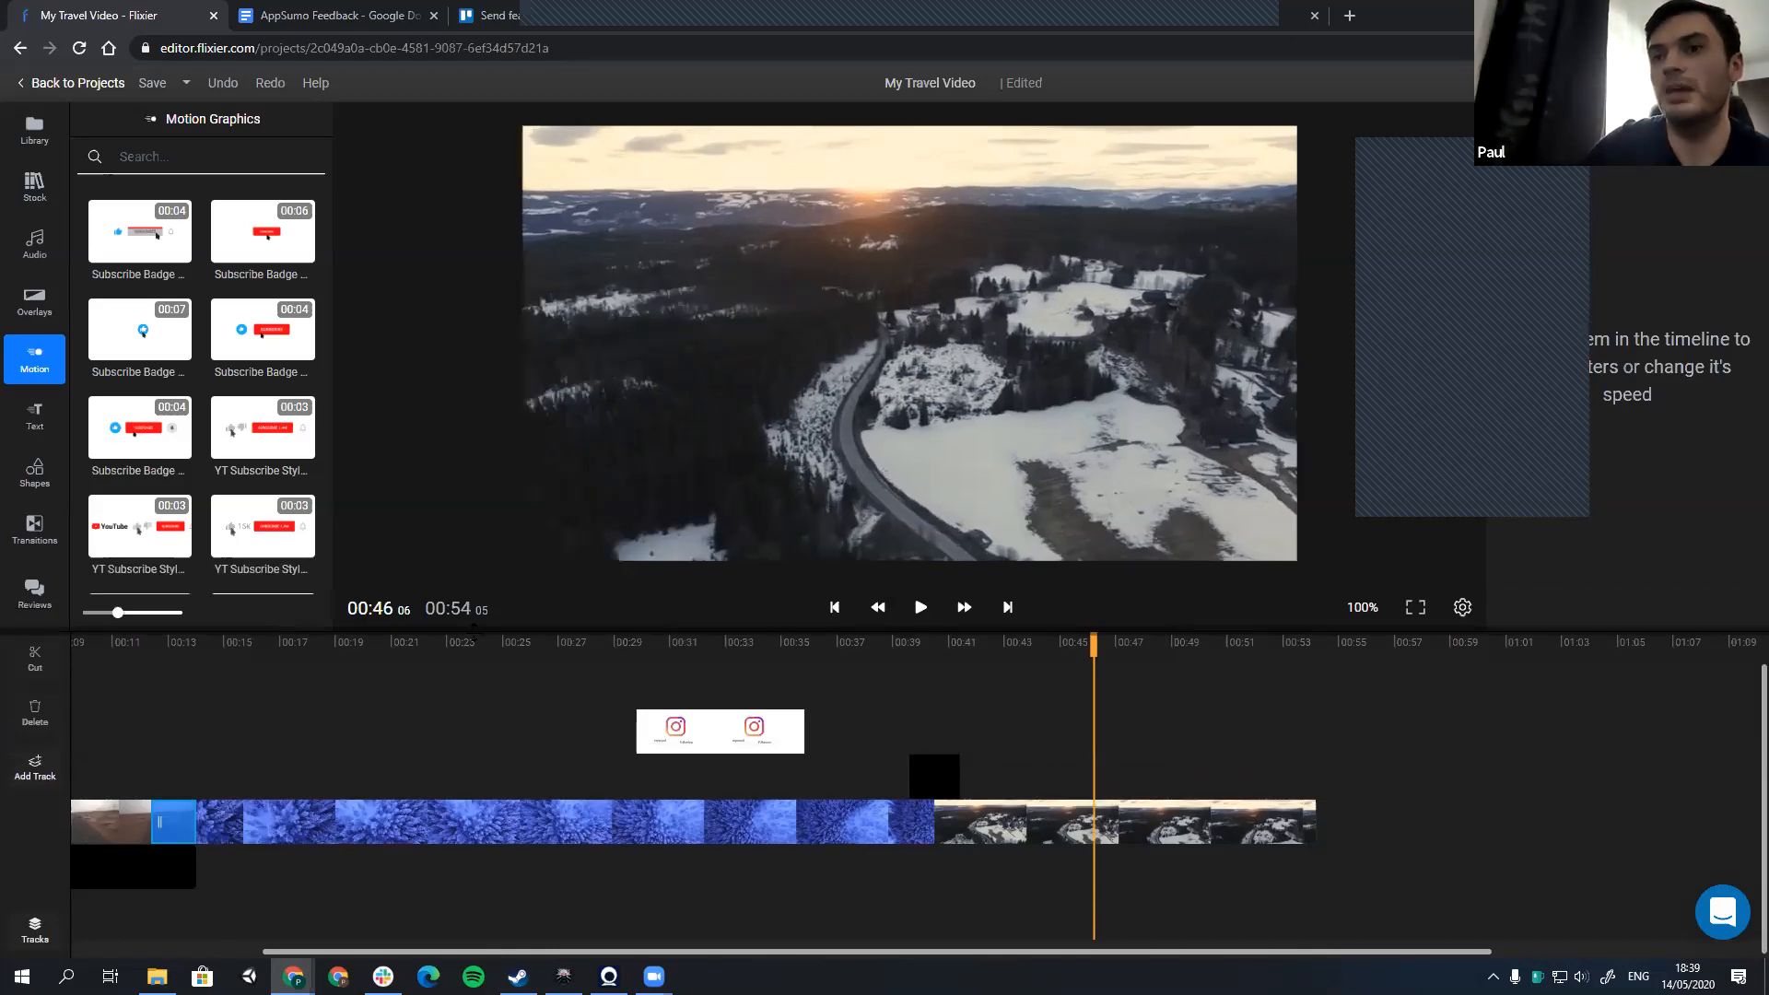
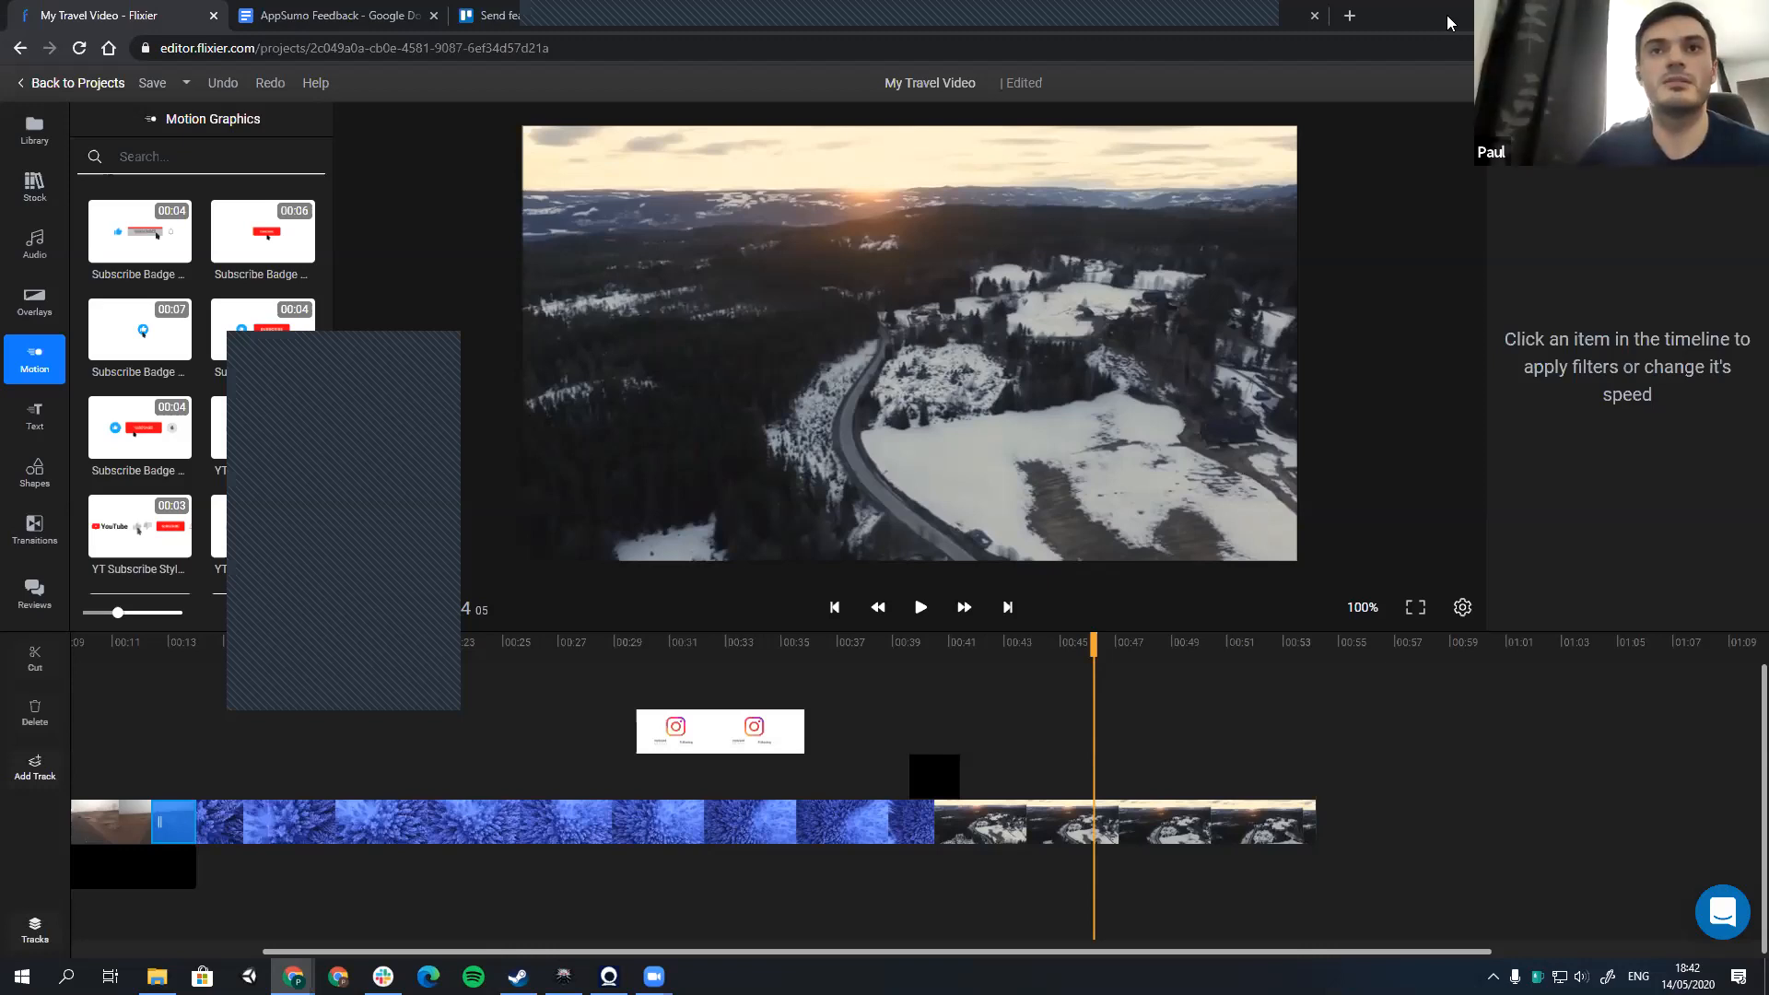
# Step: Search the Pexels stock library for "green screen" videos
pyautogui.click(34, 187)
pyautogui.click(199, 119)
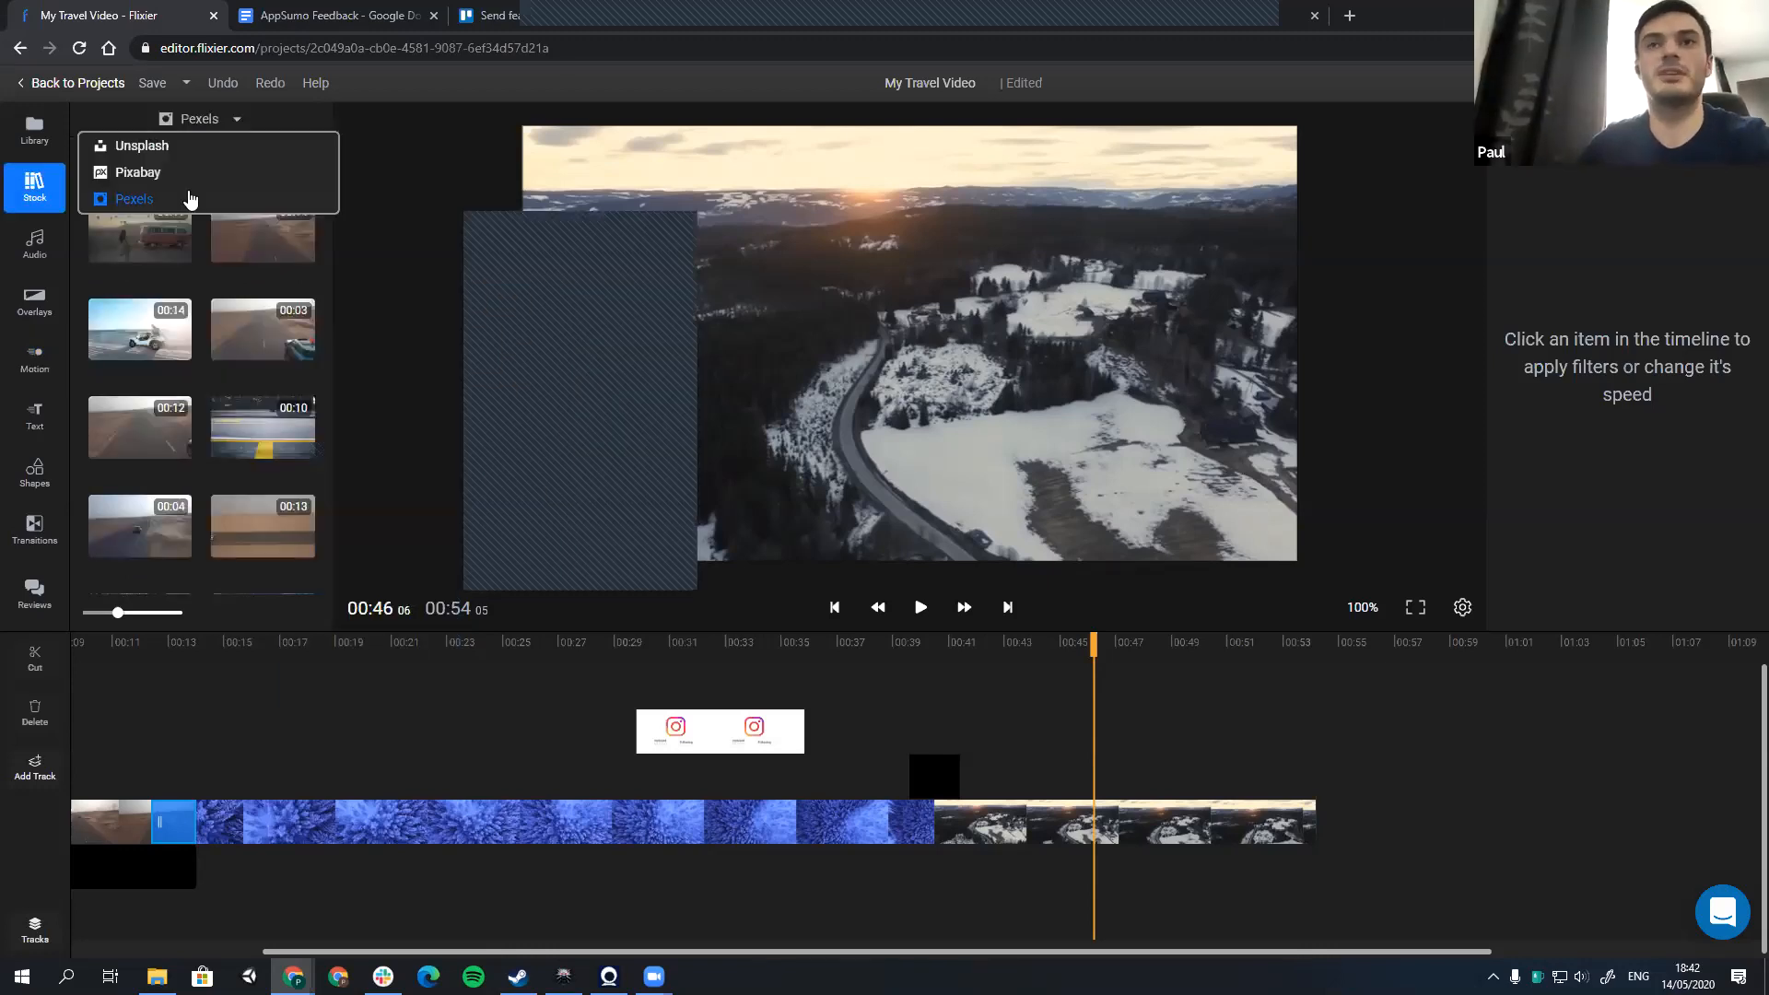
pyautogui.click(398, 267)
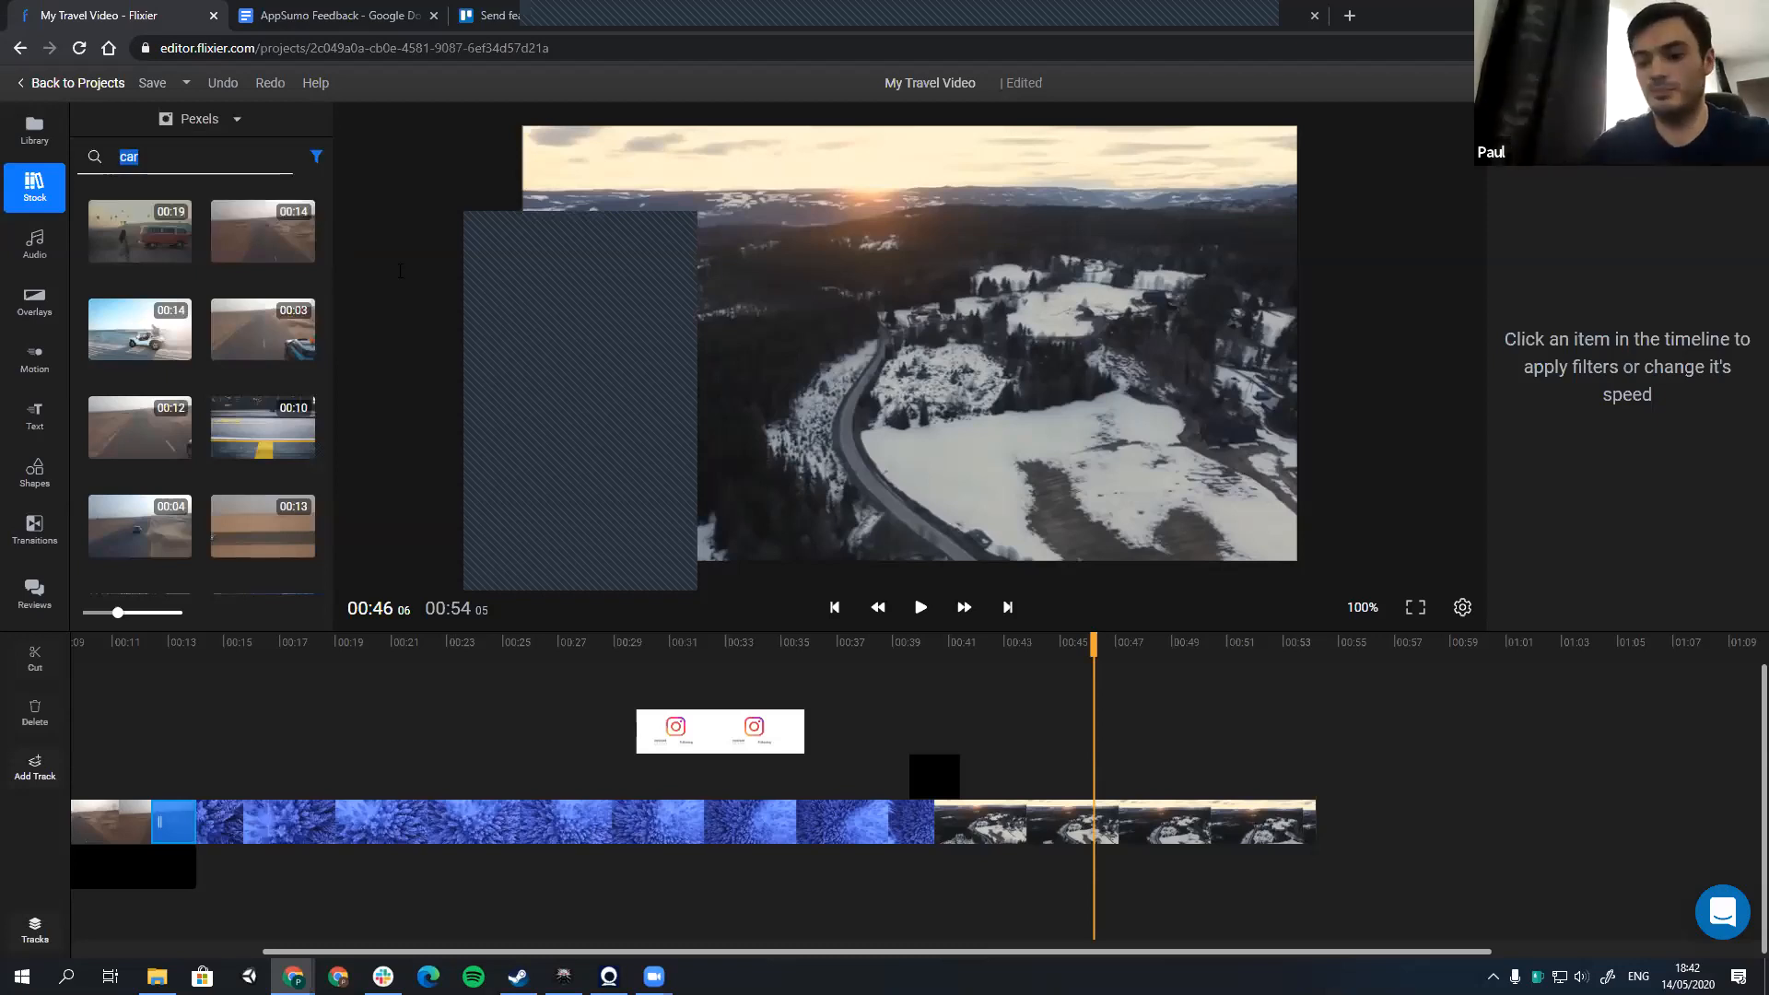
pyautogui.write('green')
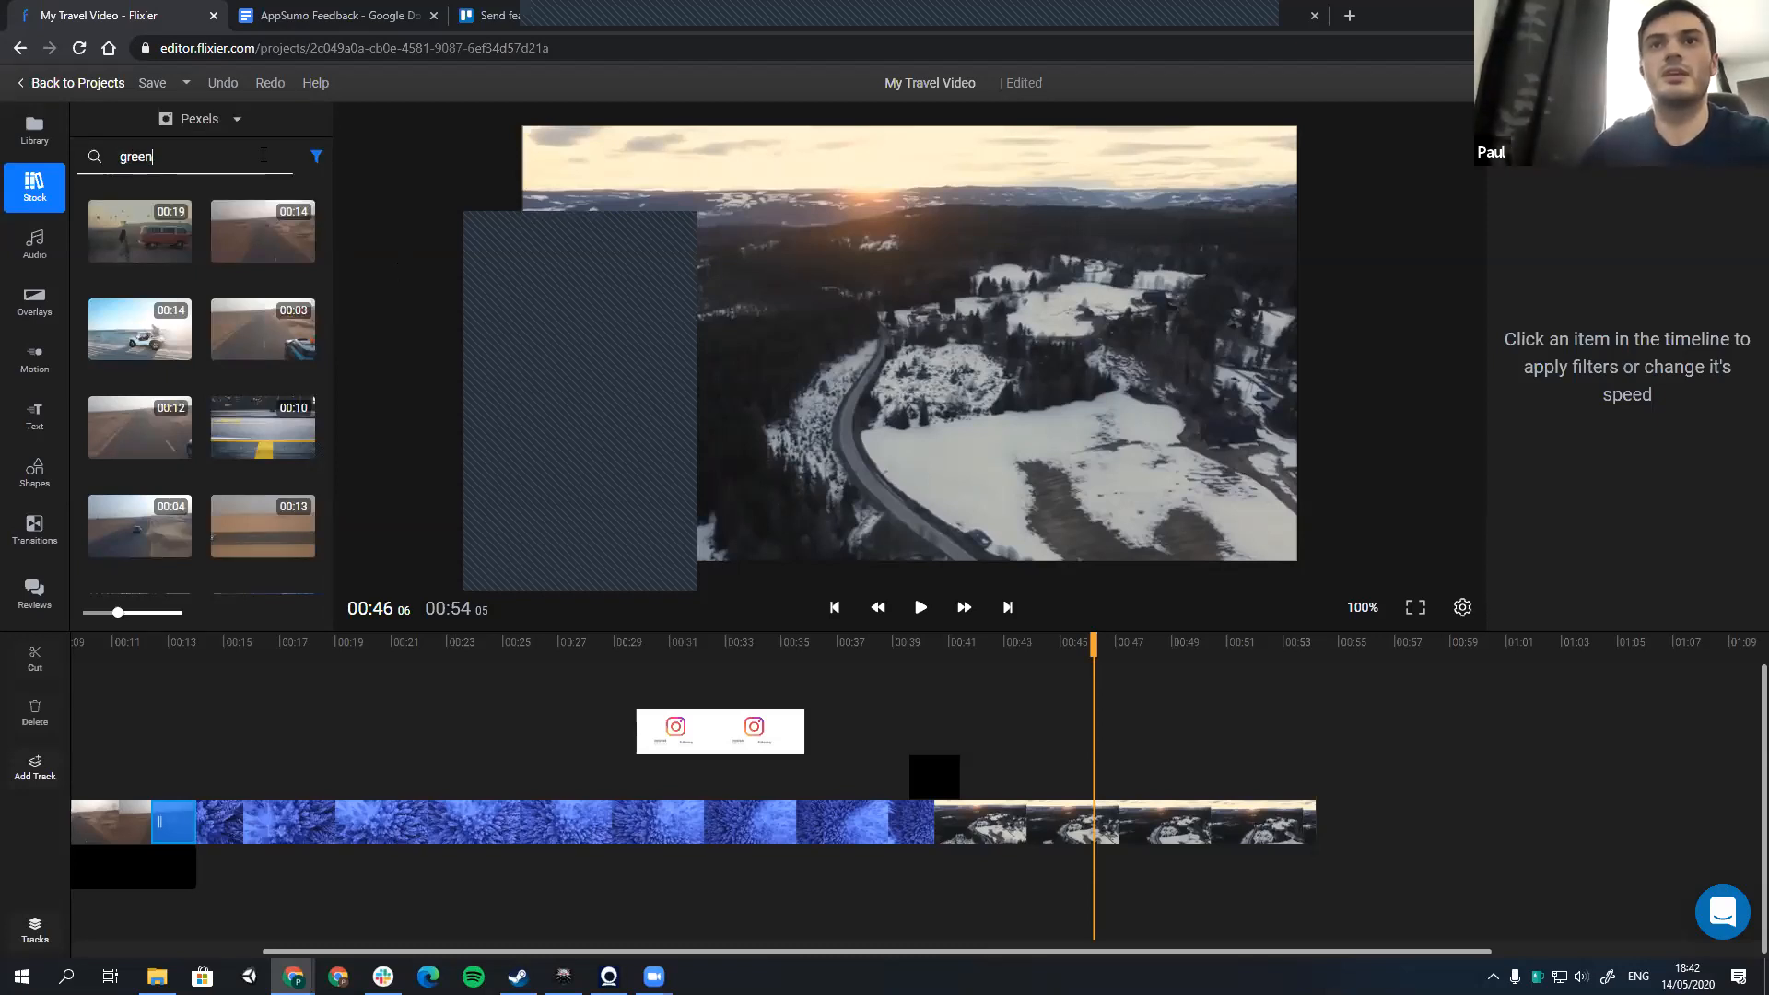
pyautogui.write('screen')
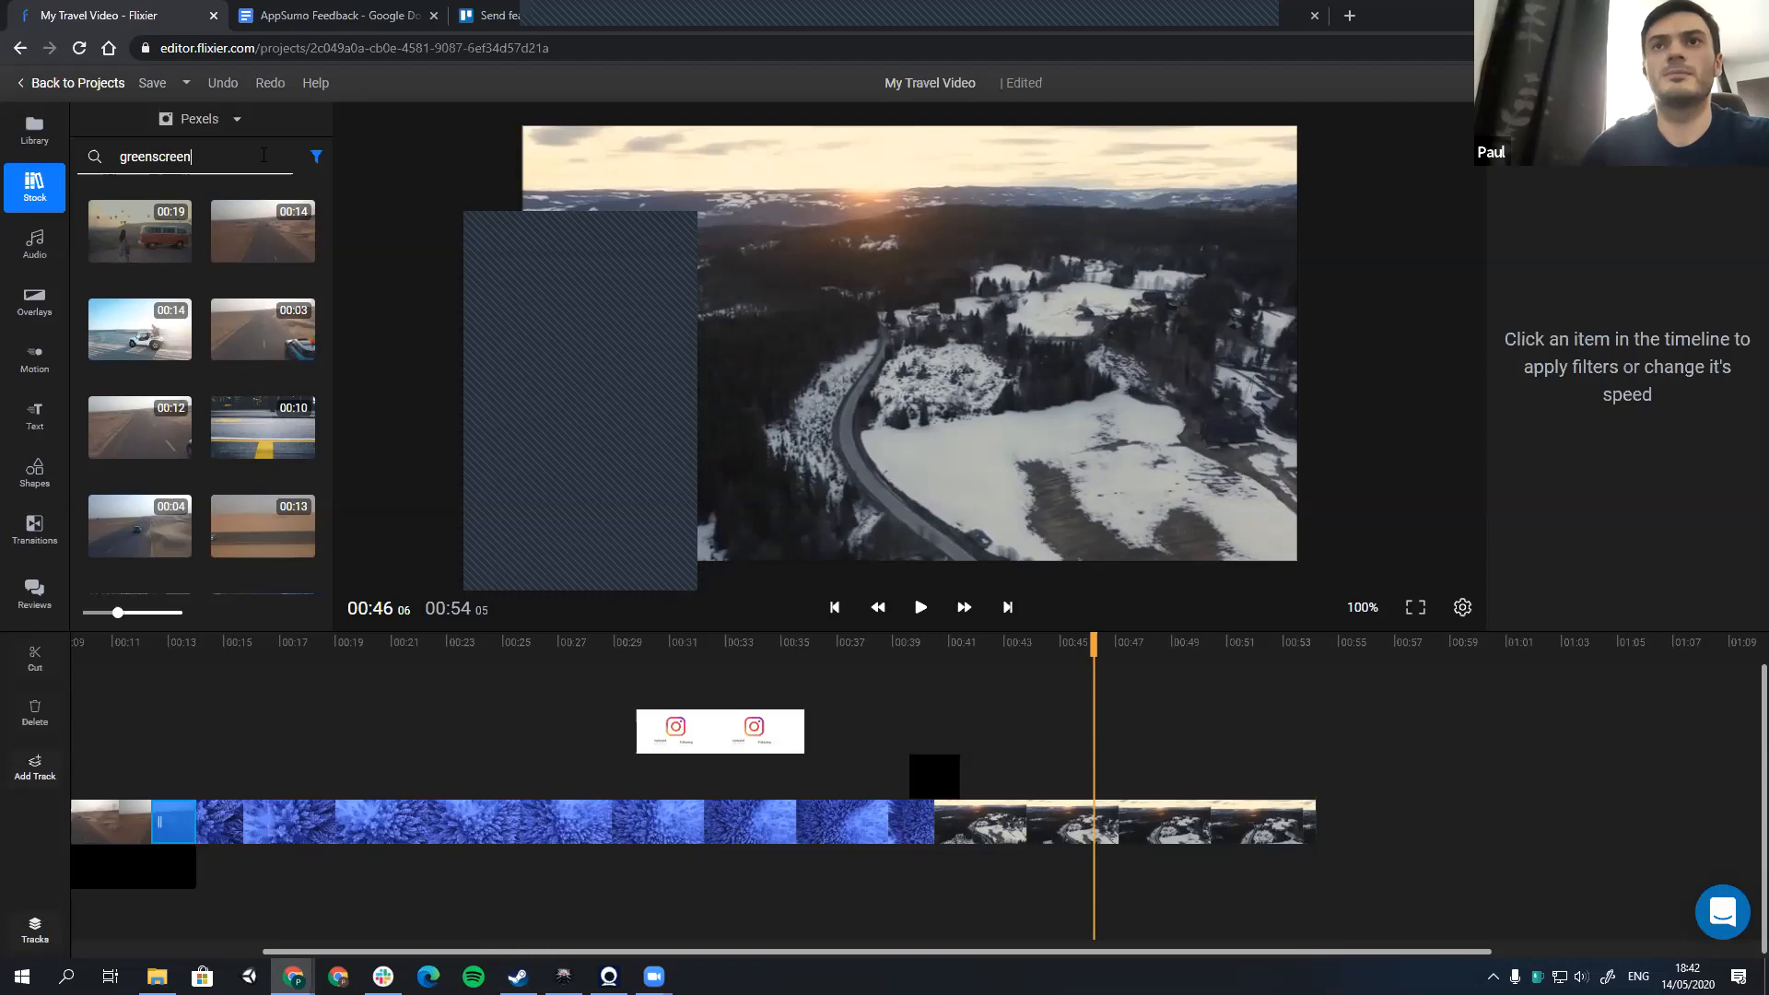
pyautogui.press('Return')
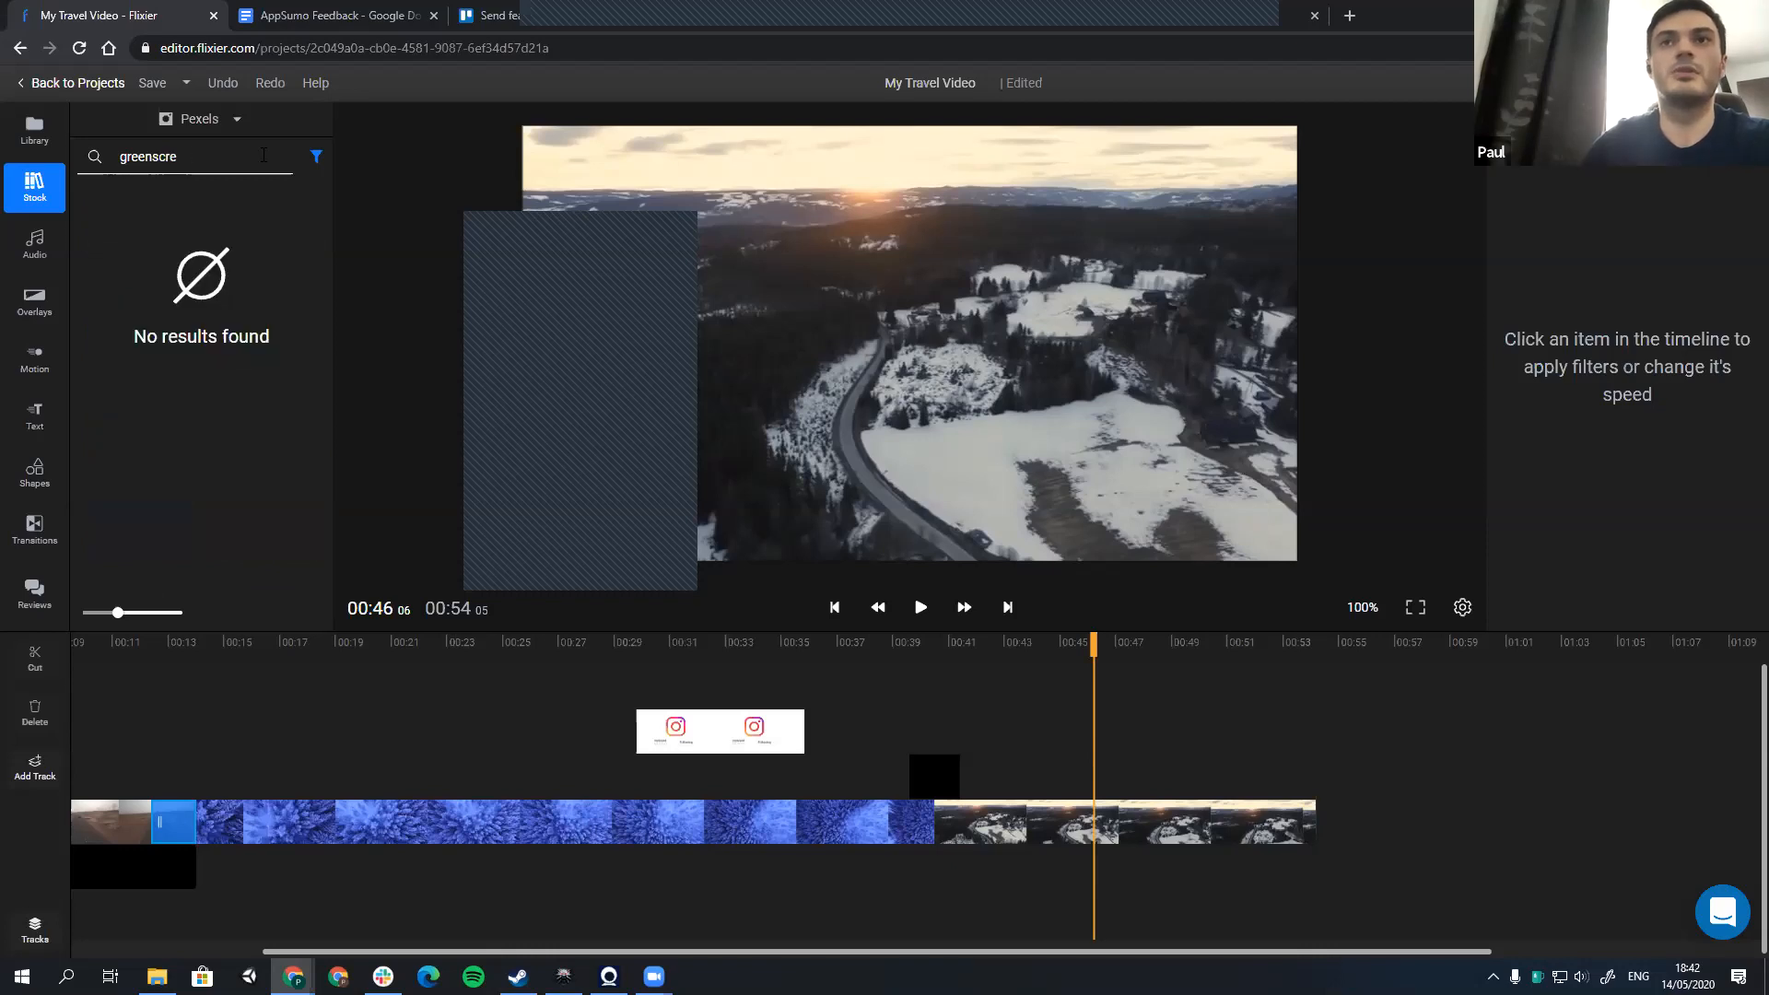
pyautogui.press('BackSpace')
pyautogui.press('BackSpace')
pyautogui.press('BackSpace')
pyautogui.press('BackSpace')
pyautogui.write('screen')
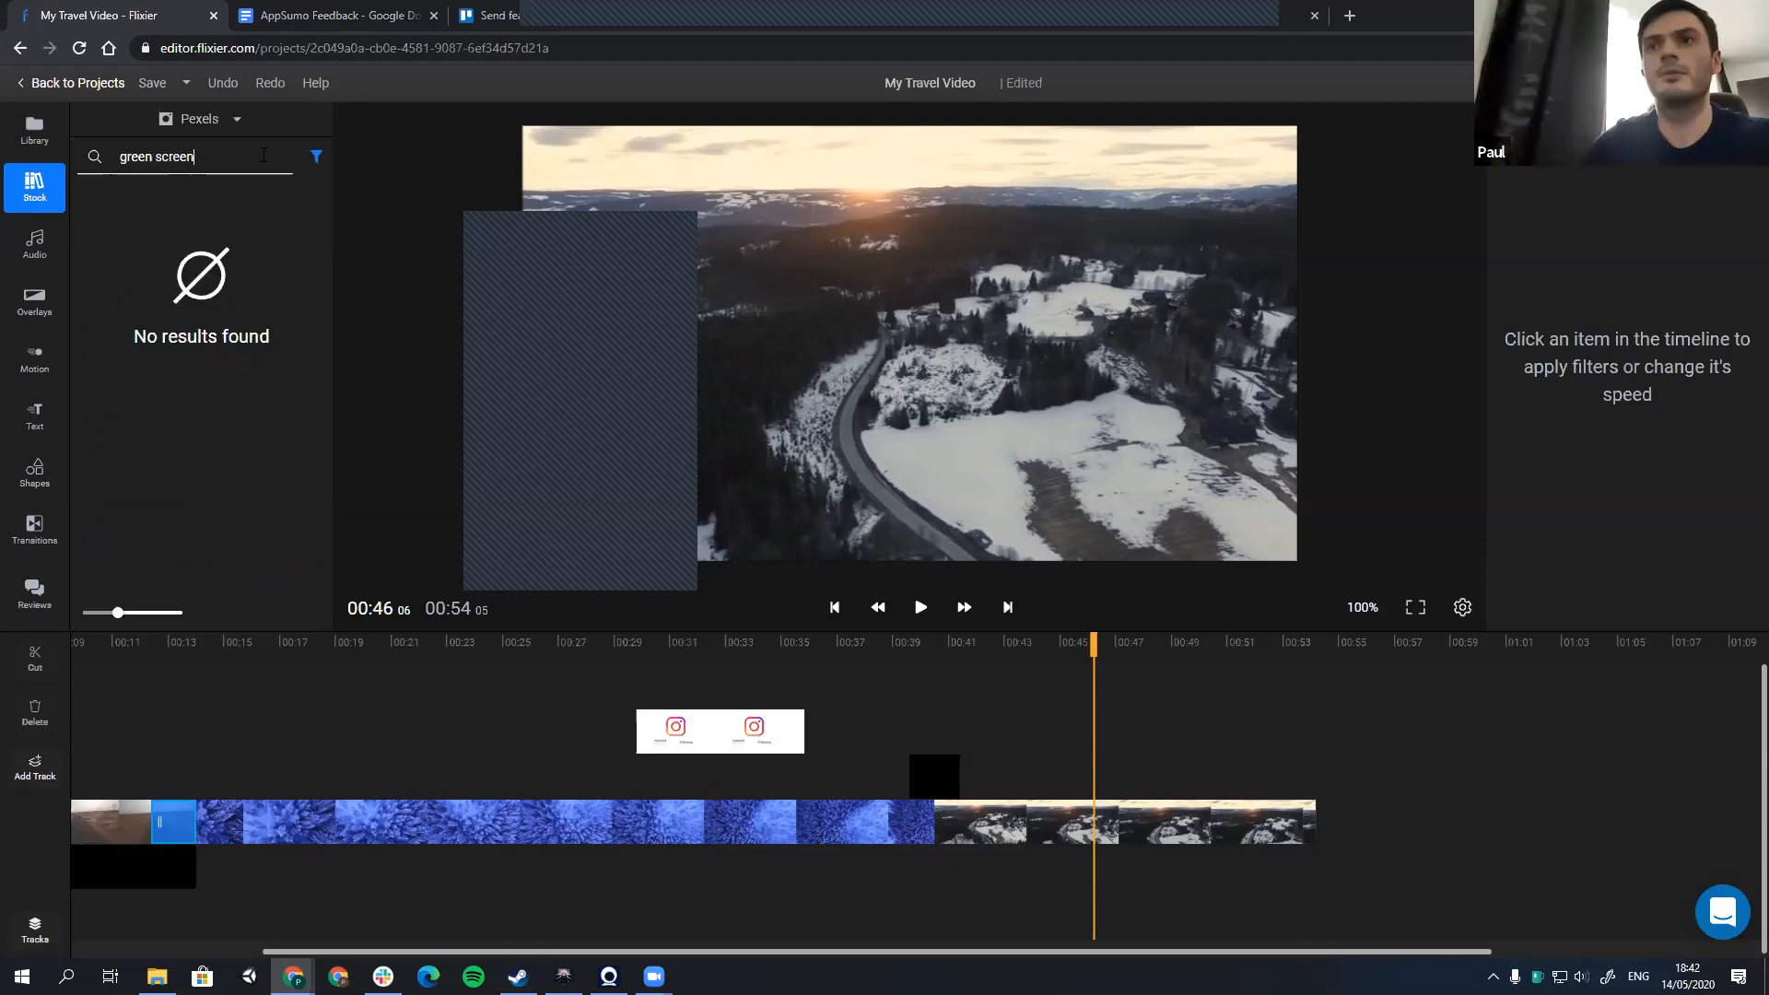
pyautogui.press('Return')
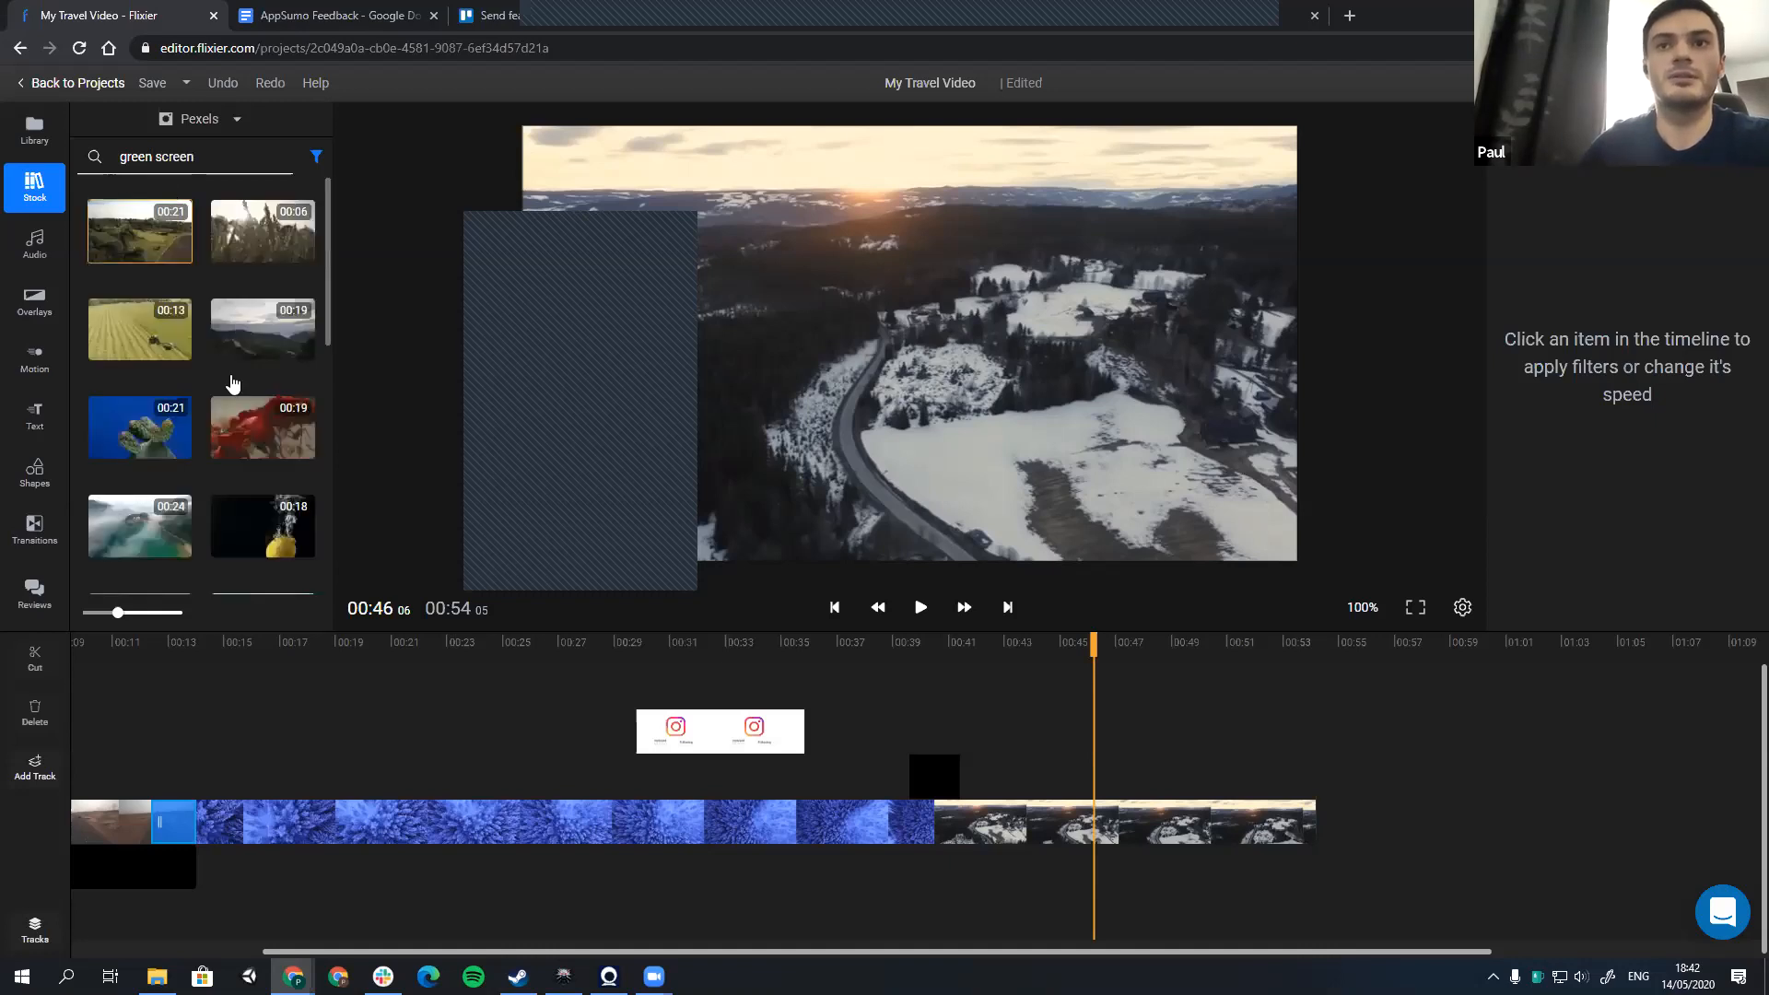
# Step: Add the 15-second clip of the blonde woman on green to a track above the snowy landscape, starting at about 41 seconds
pyautogui.scroll(-5, 231, 410)
pyautogui.scroll(-1, 232, 420)
pyautogui.moveTo(142, 405); pyautogui.dragTo(909, 347)
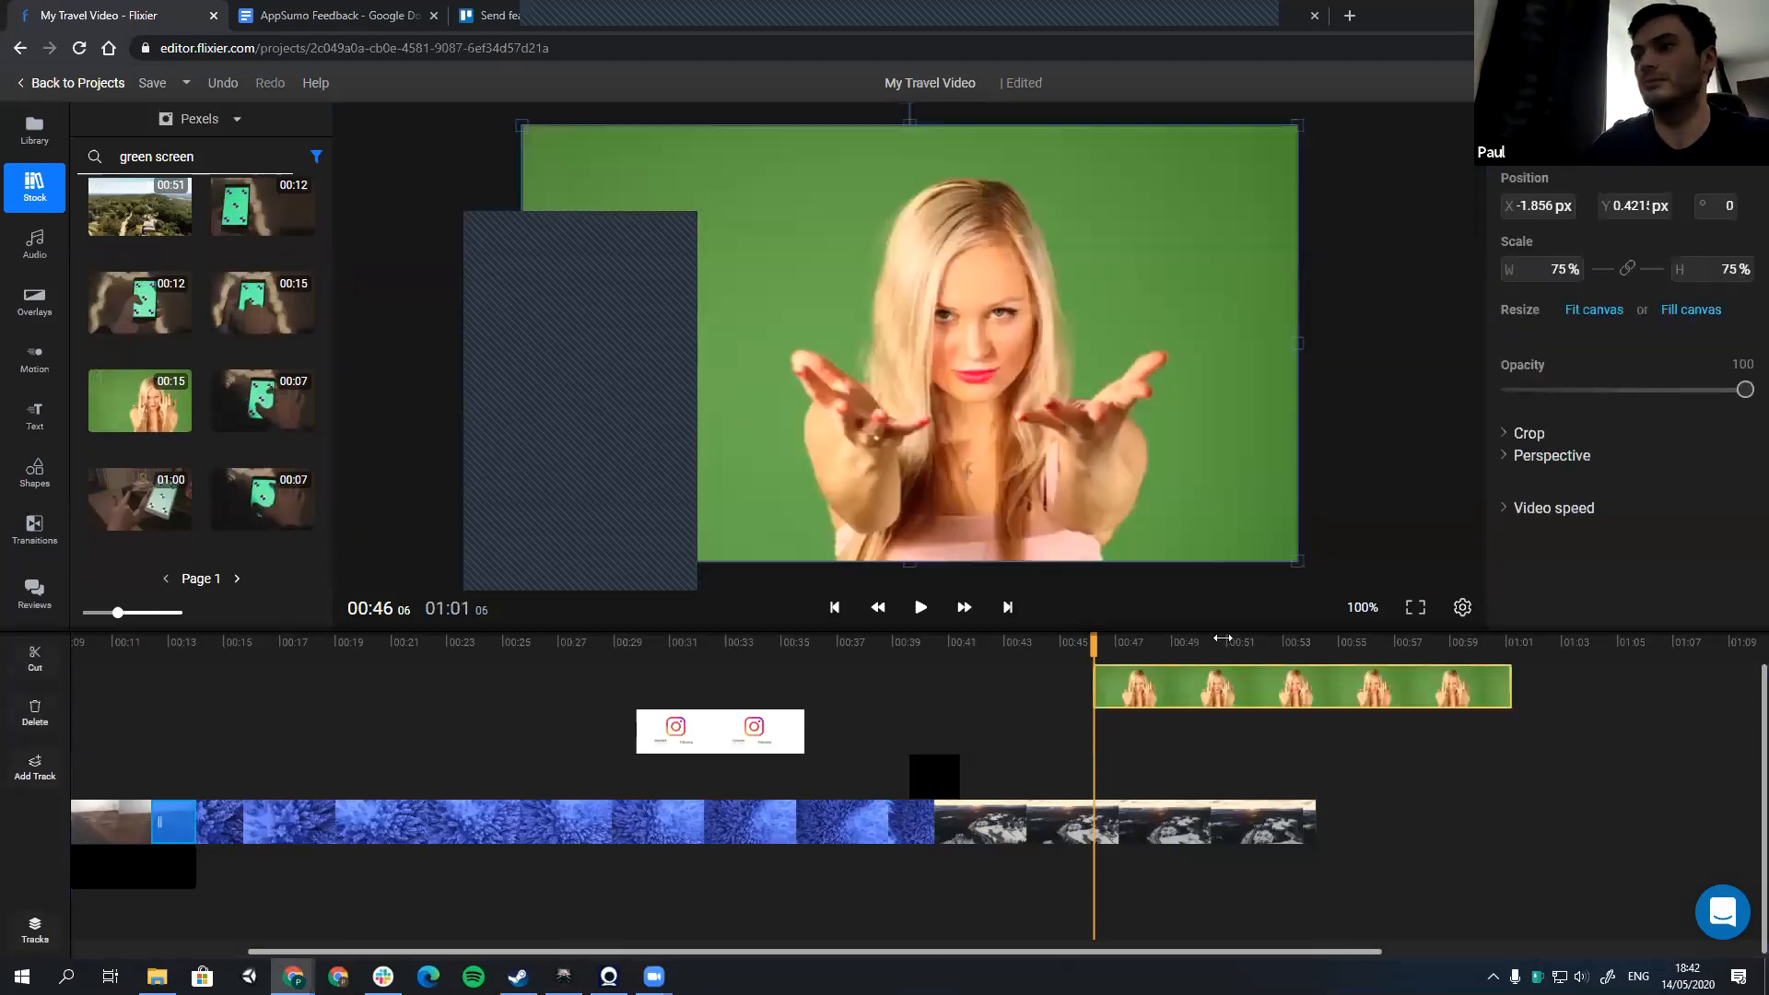
pyautogui.moveTo(1125, 643); pyautogui.dragTo(1166, 648)
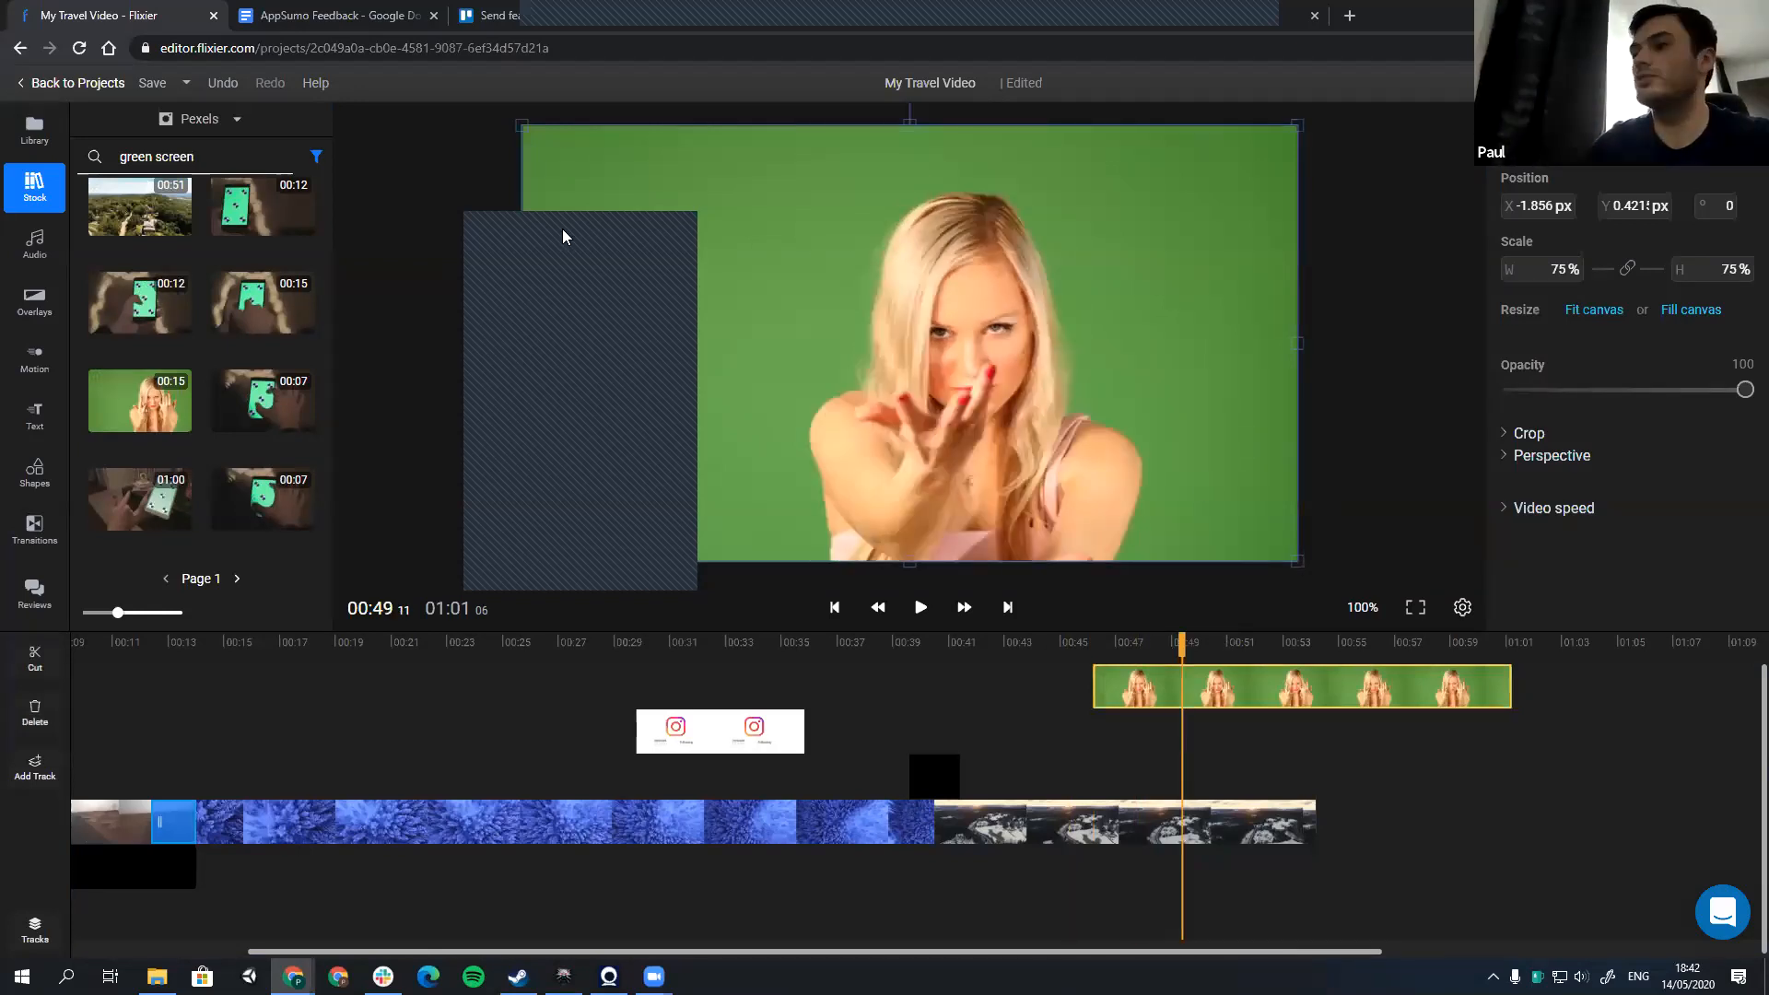
pyautogui.moveTo(1248, 678); pyautogui.dragTo(1103, 690)
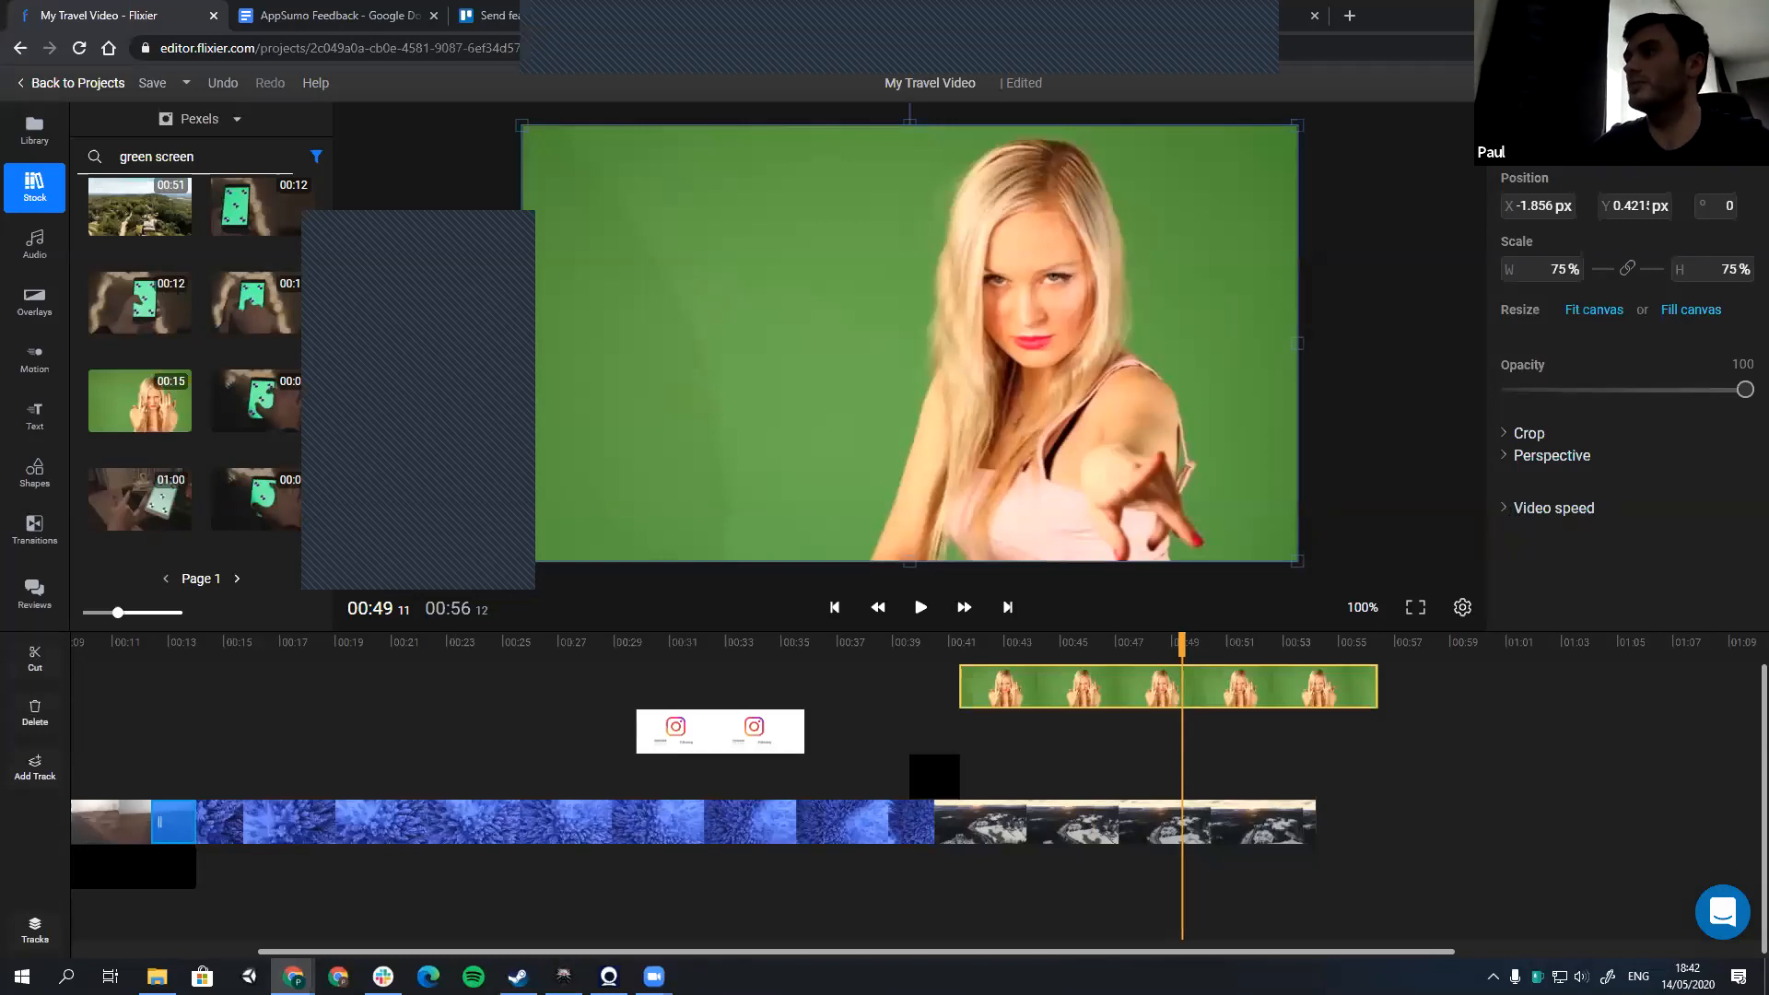
# Step: Key out the clip's green background with the sampled colour #569739 and a Green Screen amount of 20
pyautogui.scroll(-5, 1576, 470)
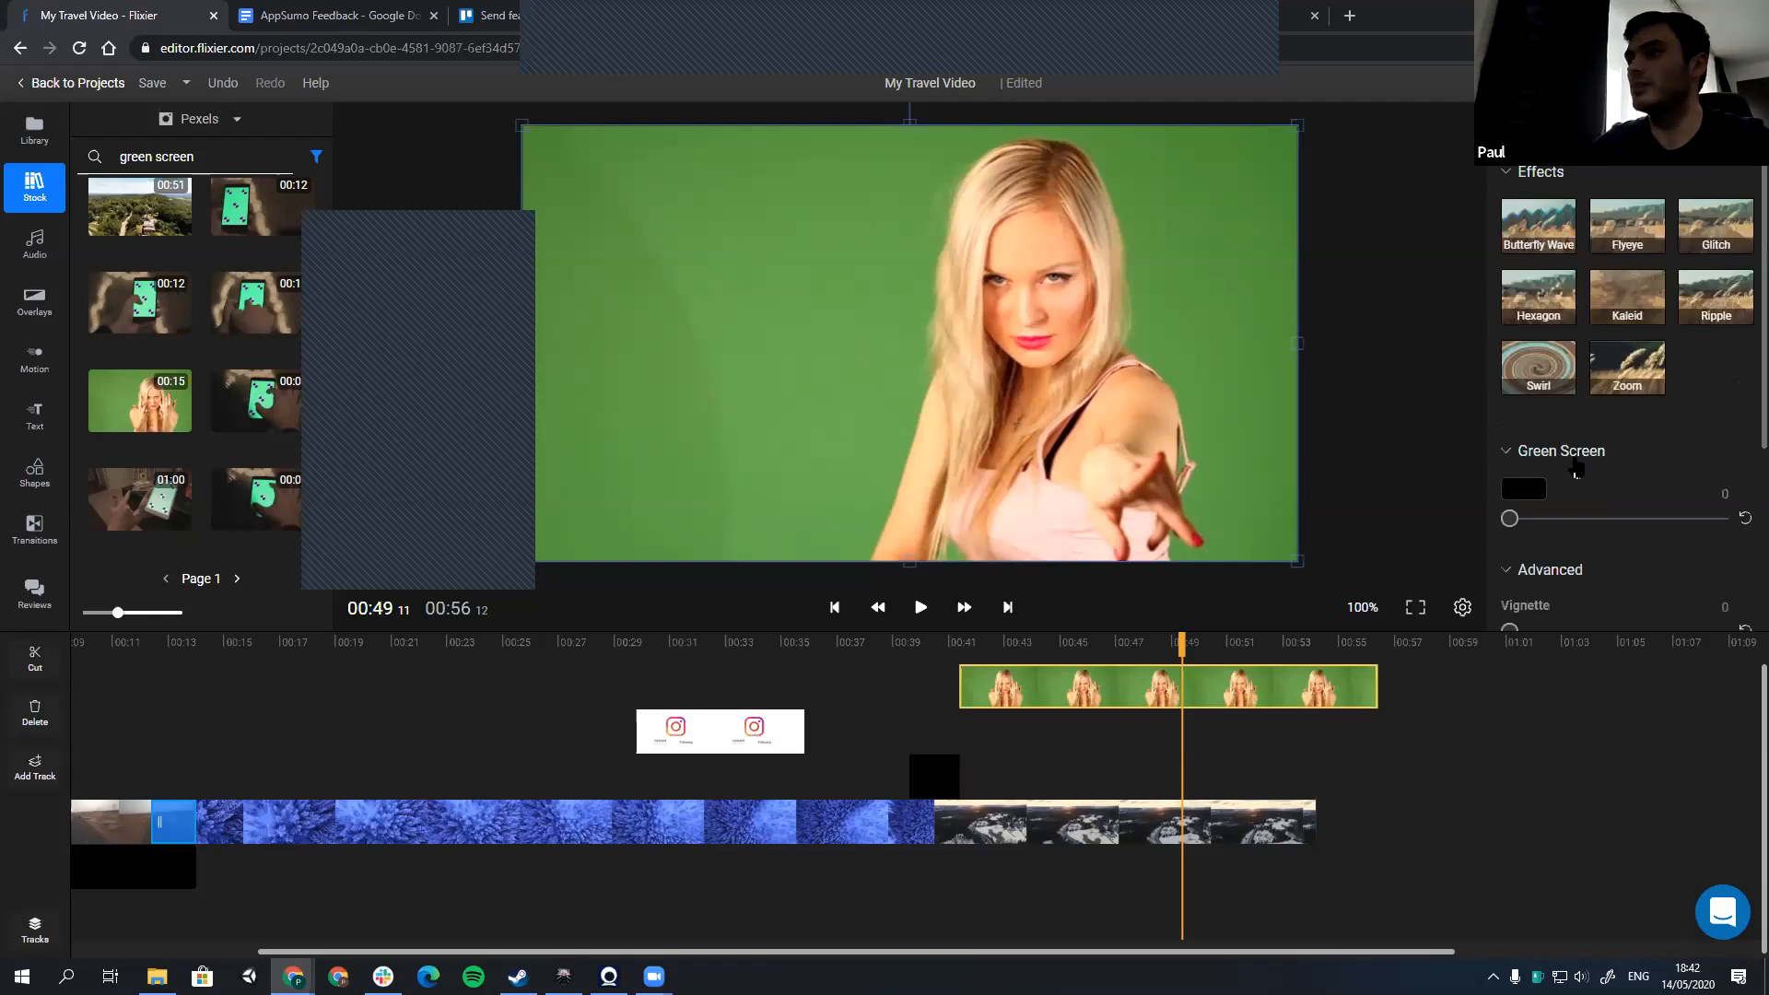
pyautogui.scroll(-1, 1576, 471)
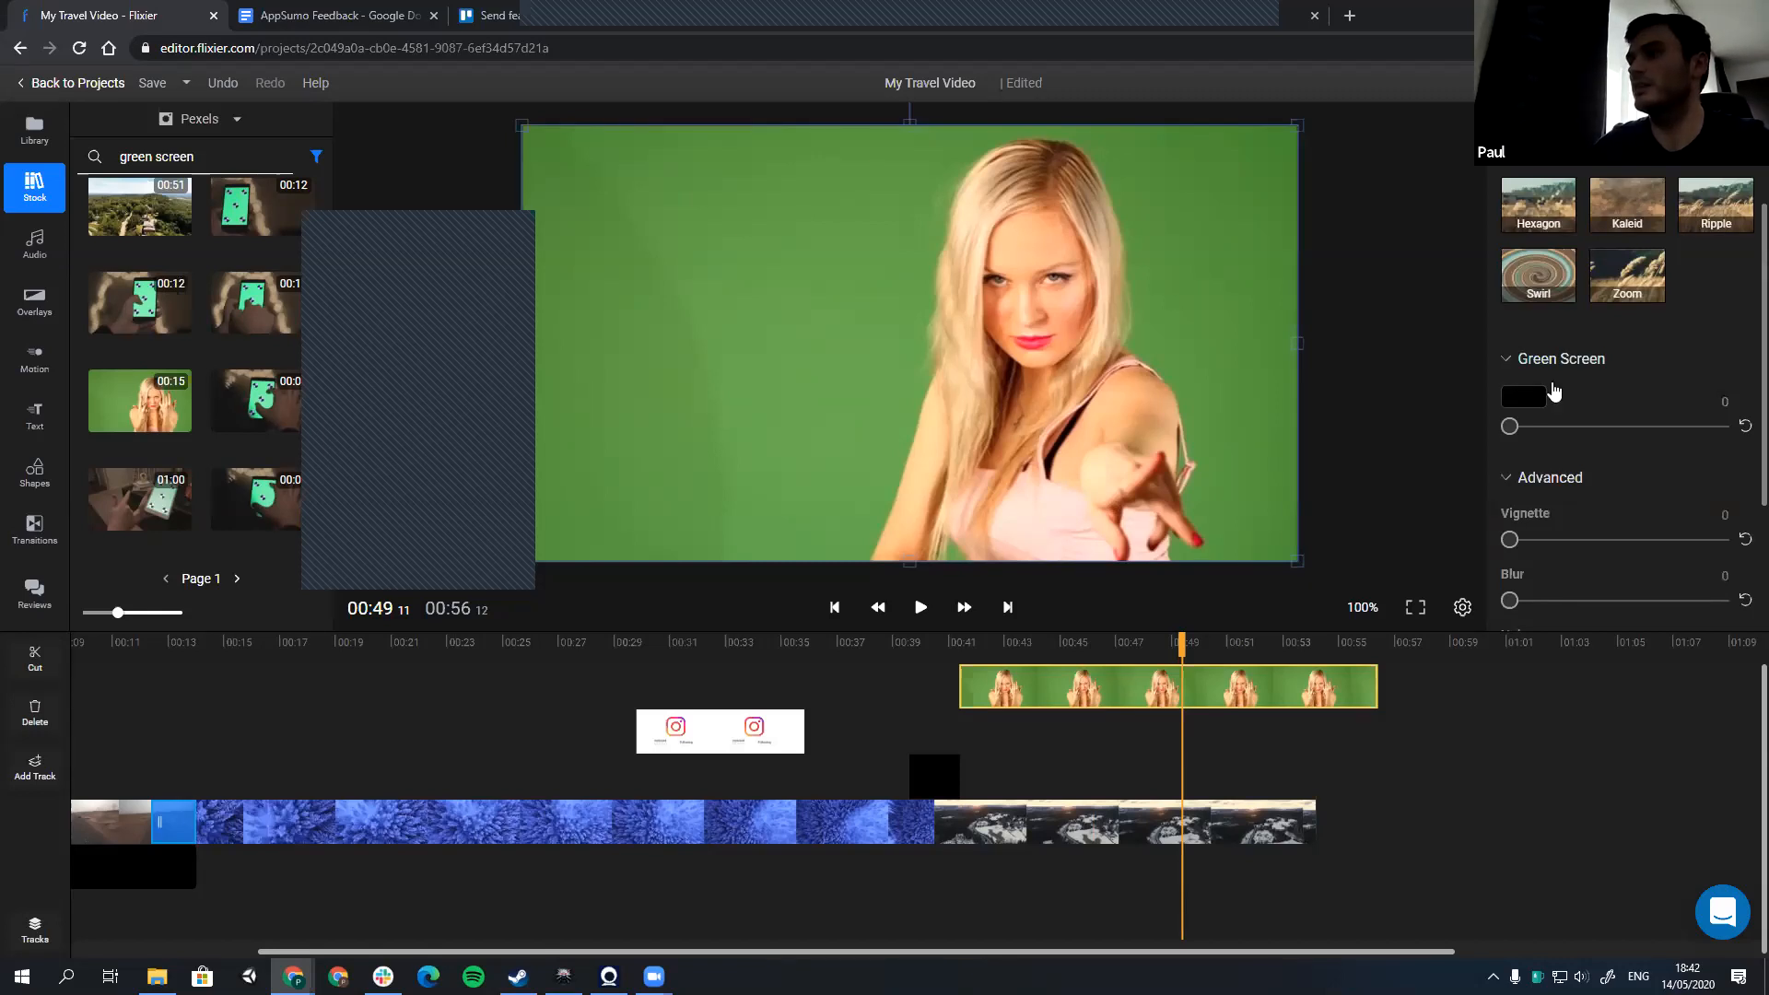
pyautogui.click(1536, 396)
pyautogui.click(1532, 348)
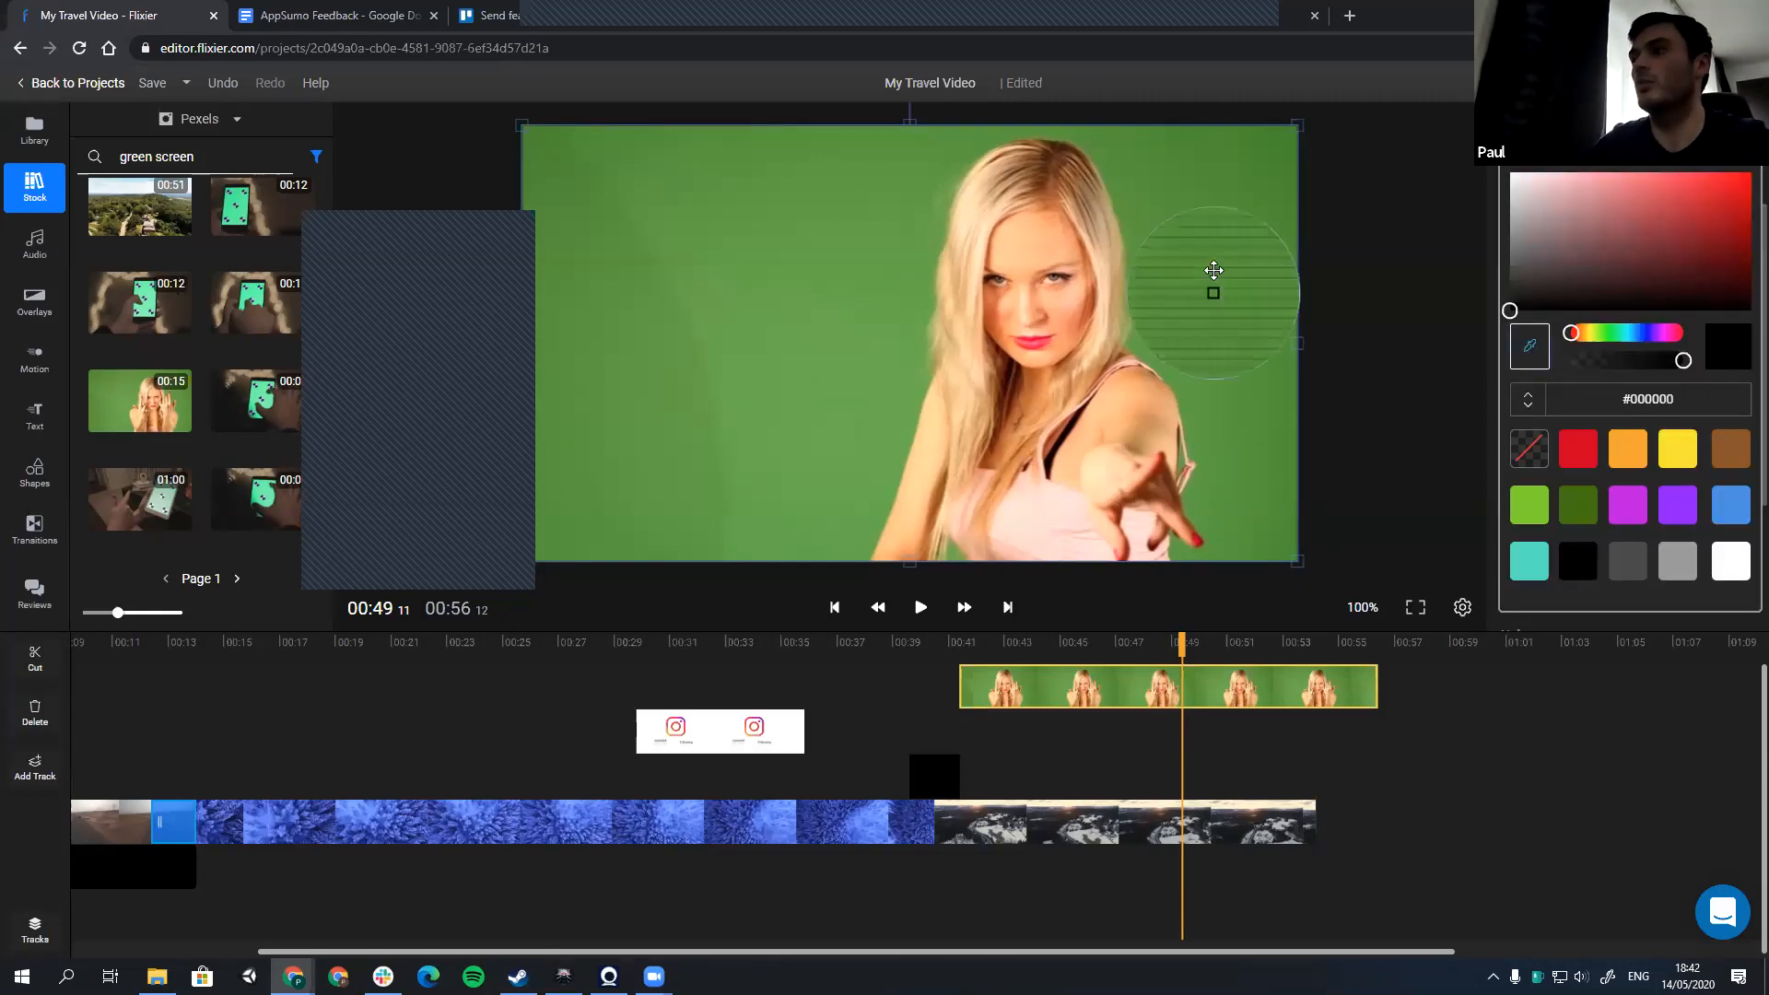
pyautogui.click(1212, 274)
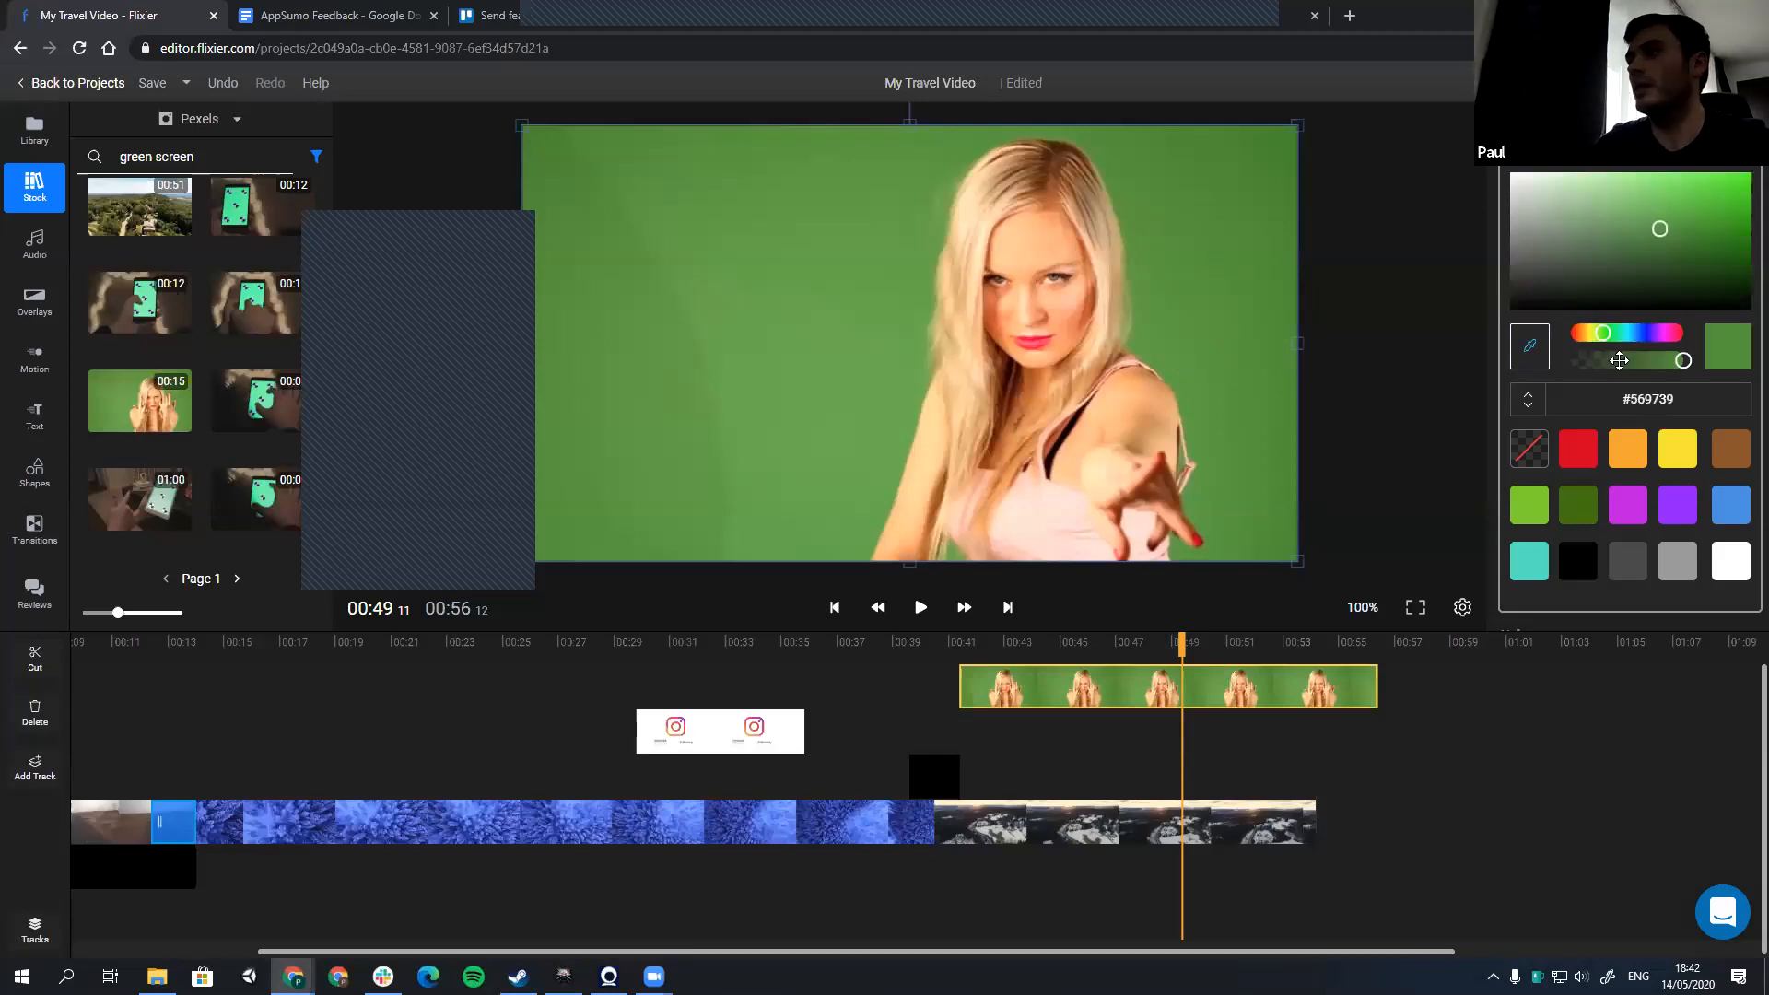
pyautogui.click(1508, 437)
pyautogui.moveTo(1527, 443); pyautogui.dragTo(1551, 451)
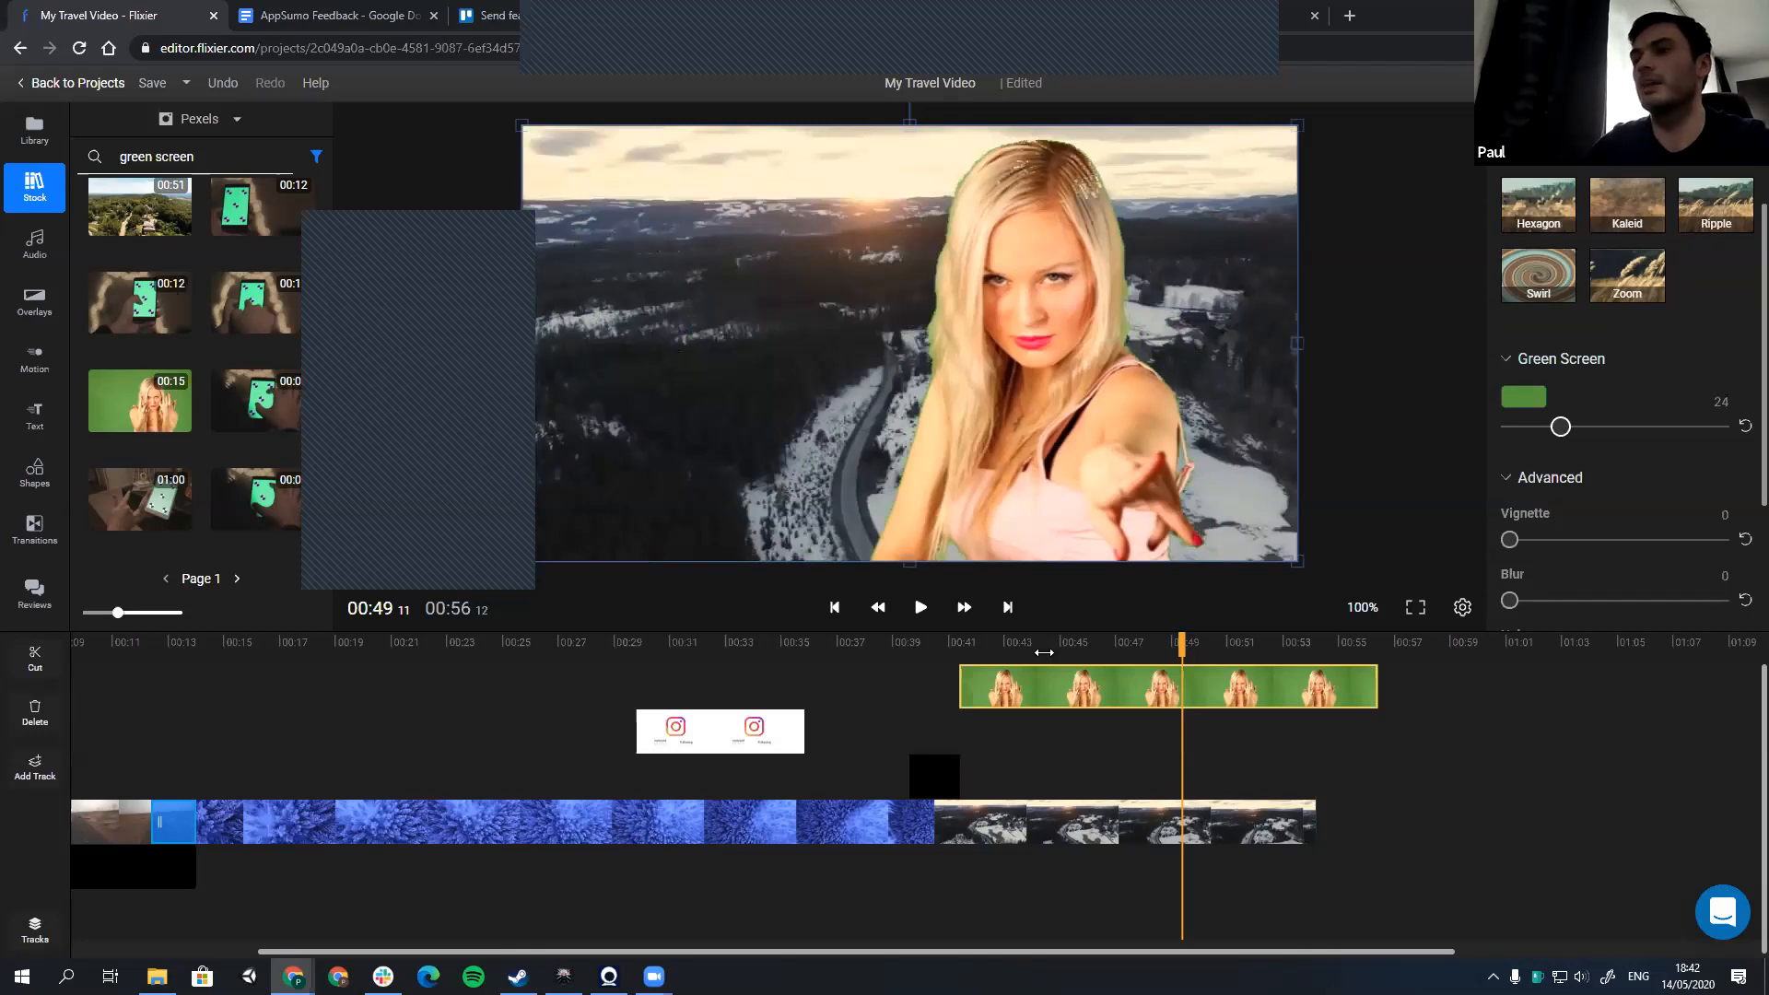
# Step: Preview the keyed clip over the landscape from about 47 seconds and delete it from the timeline
pyautogui.click(1042, 644)
pyautogui.click(1115, 653)
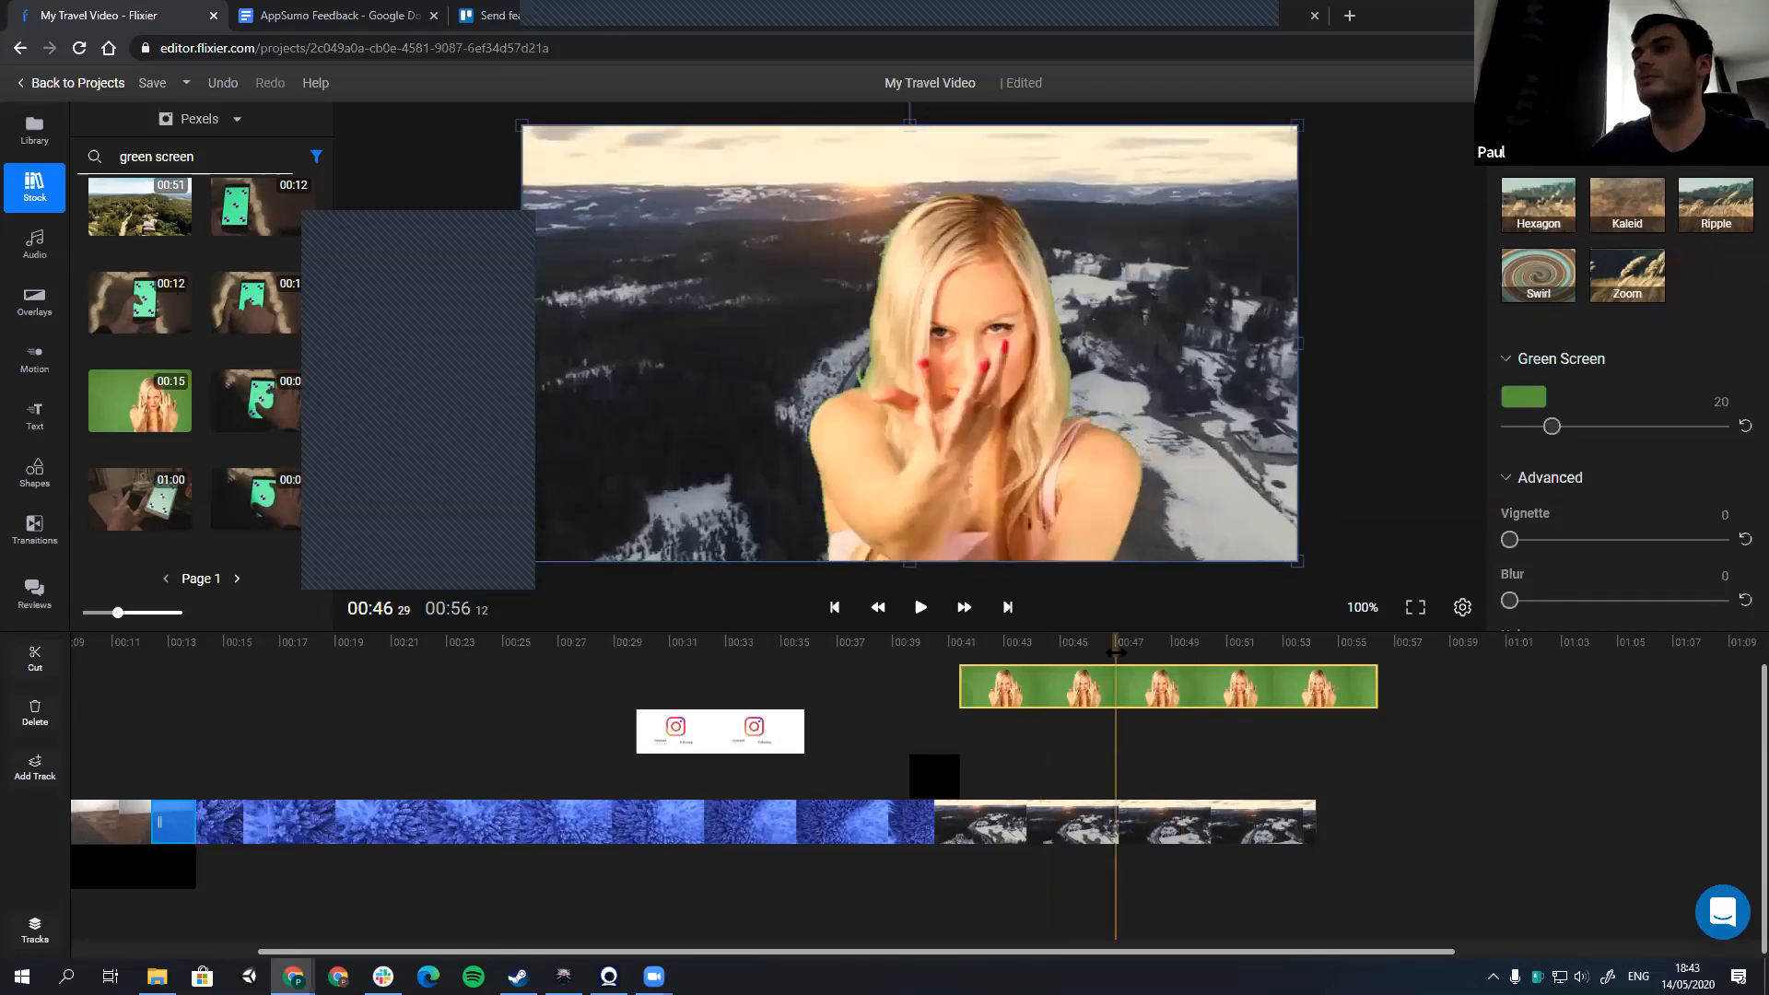
pyautogui.press('space')
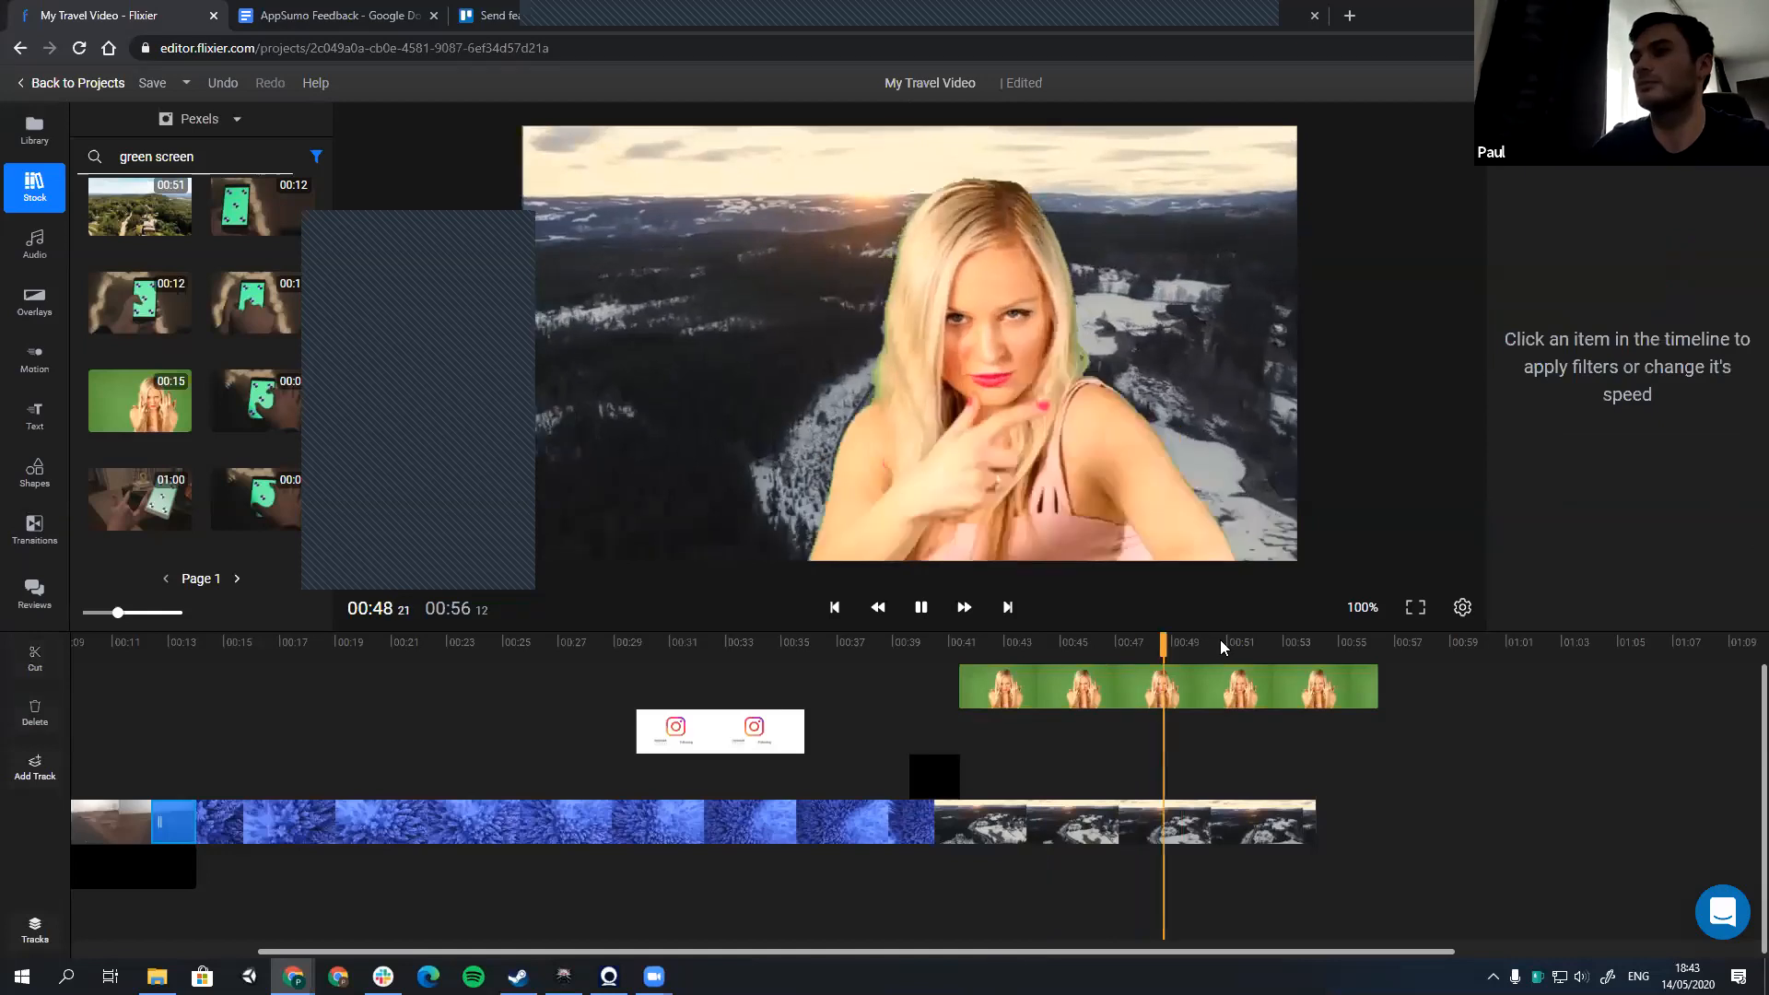
pyautogui.press('space')
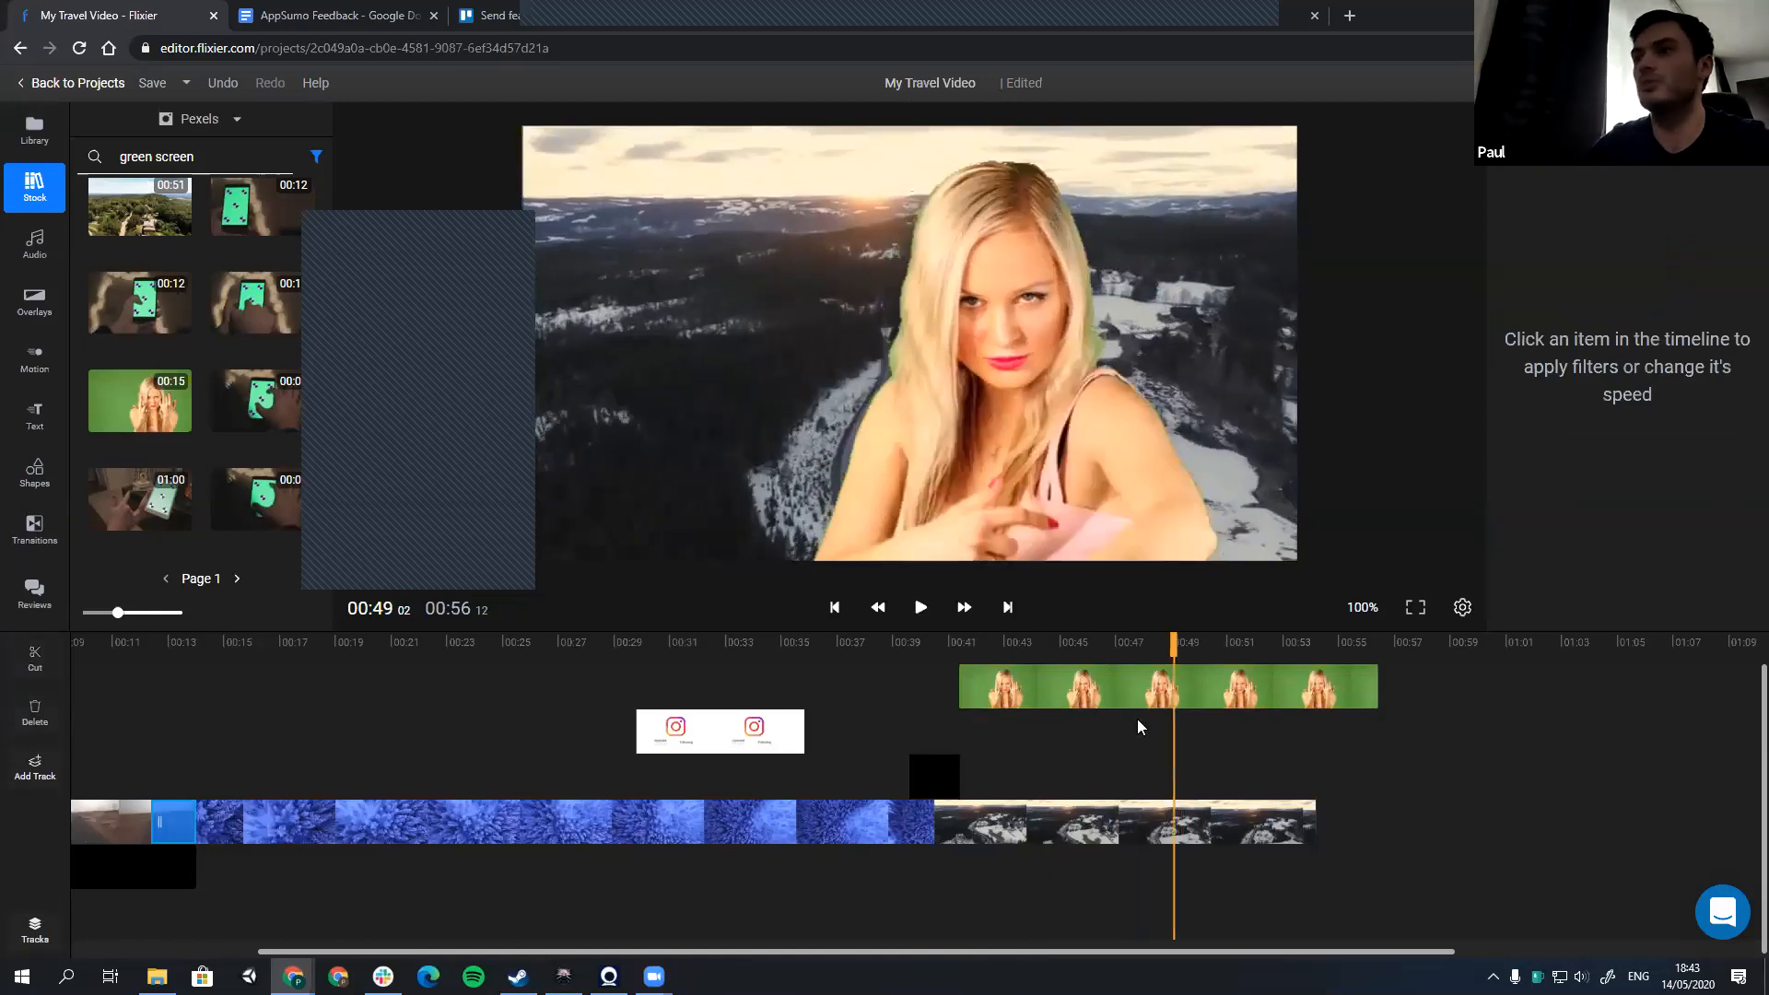
pyautogui.click(1015, 652)
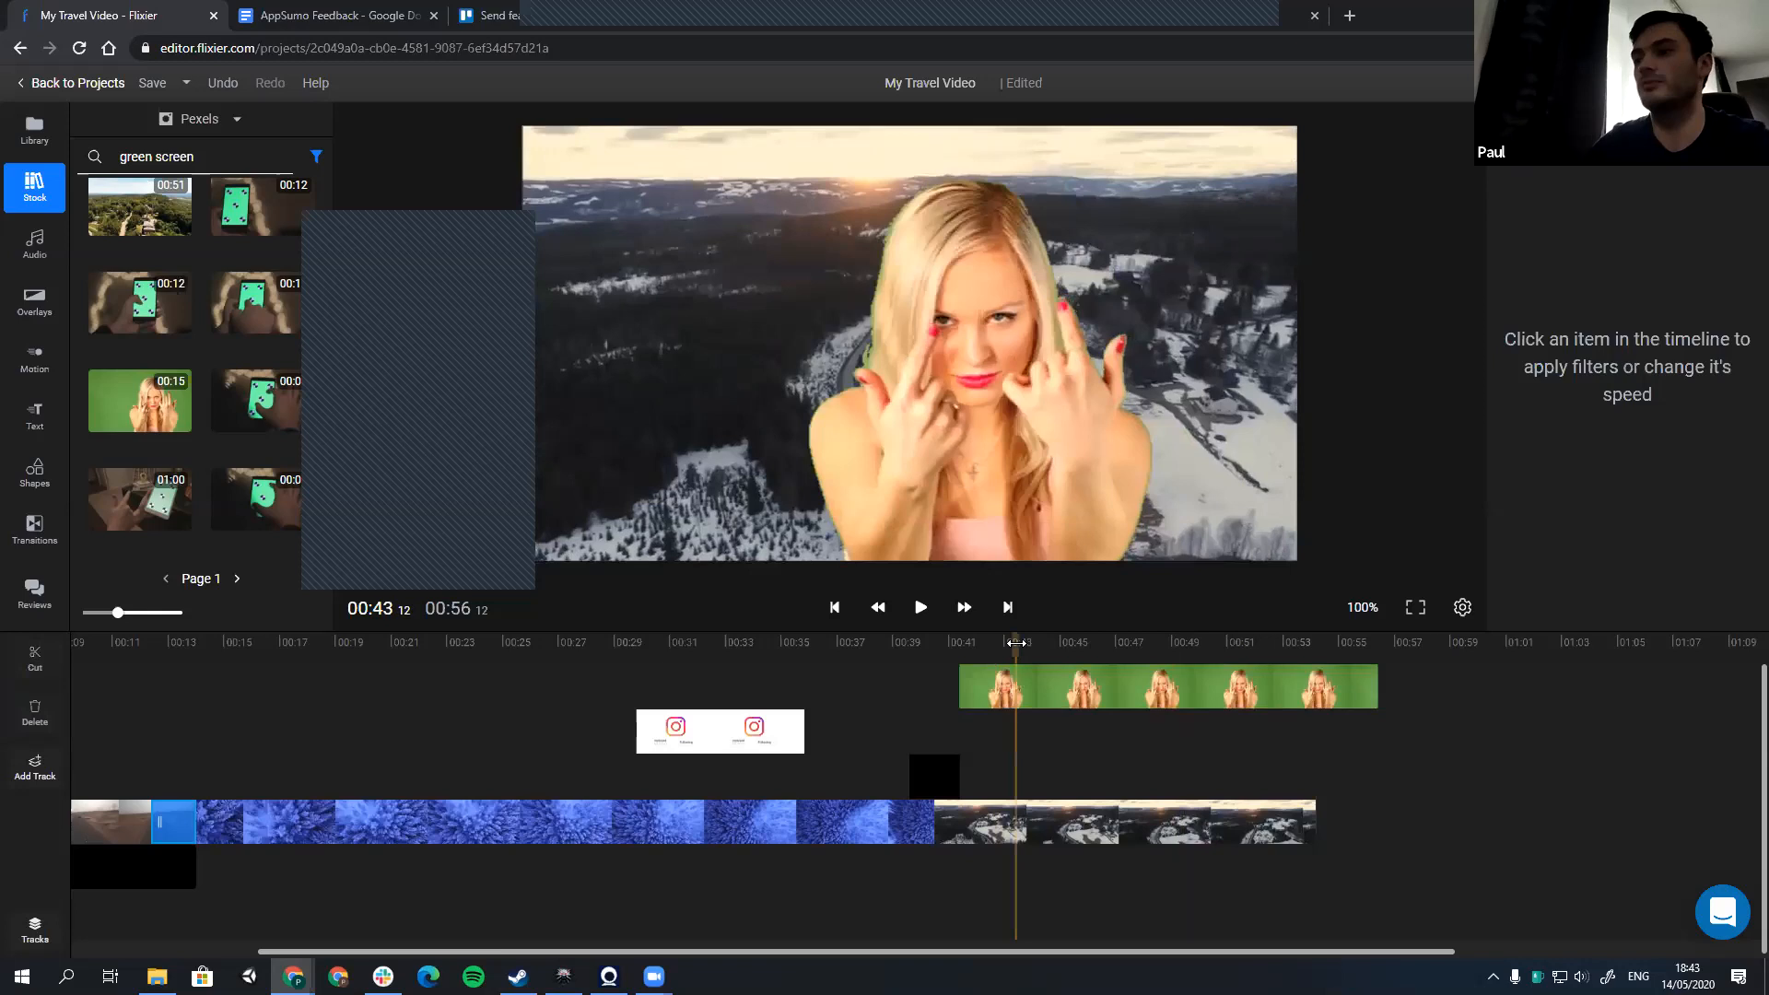
pyautogui.click(1114, 683)
pyautogui.press('Delete')
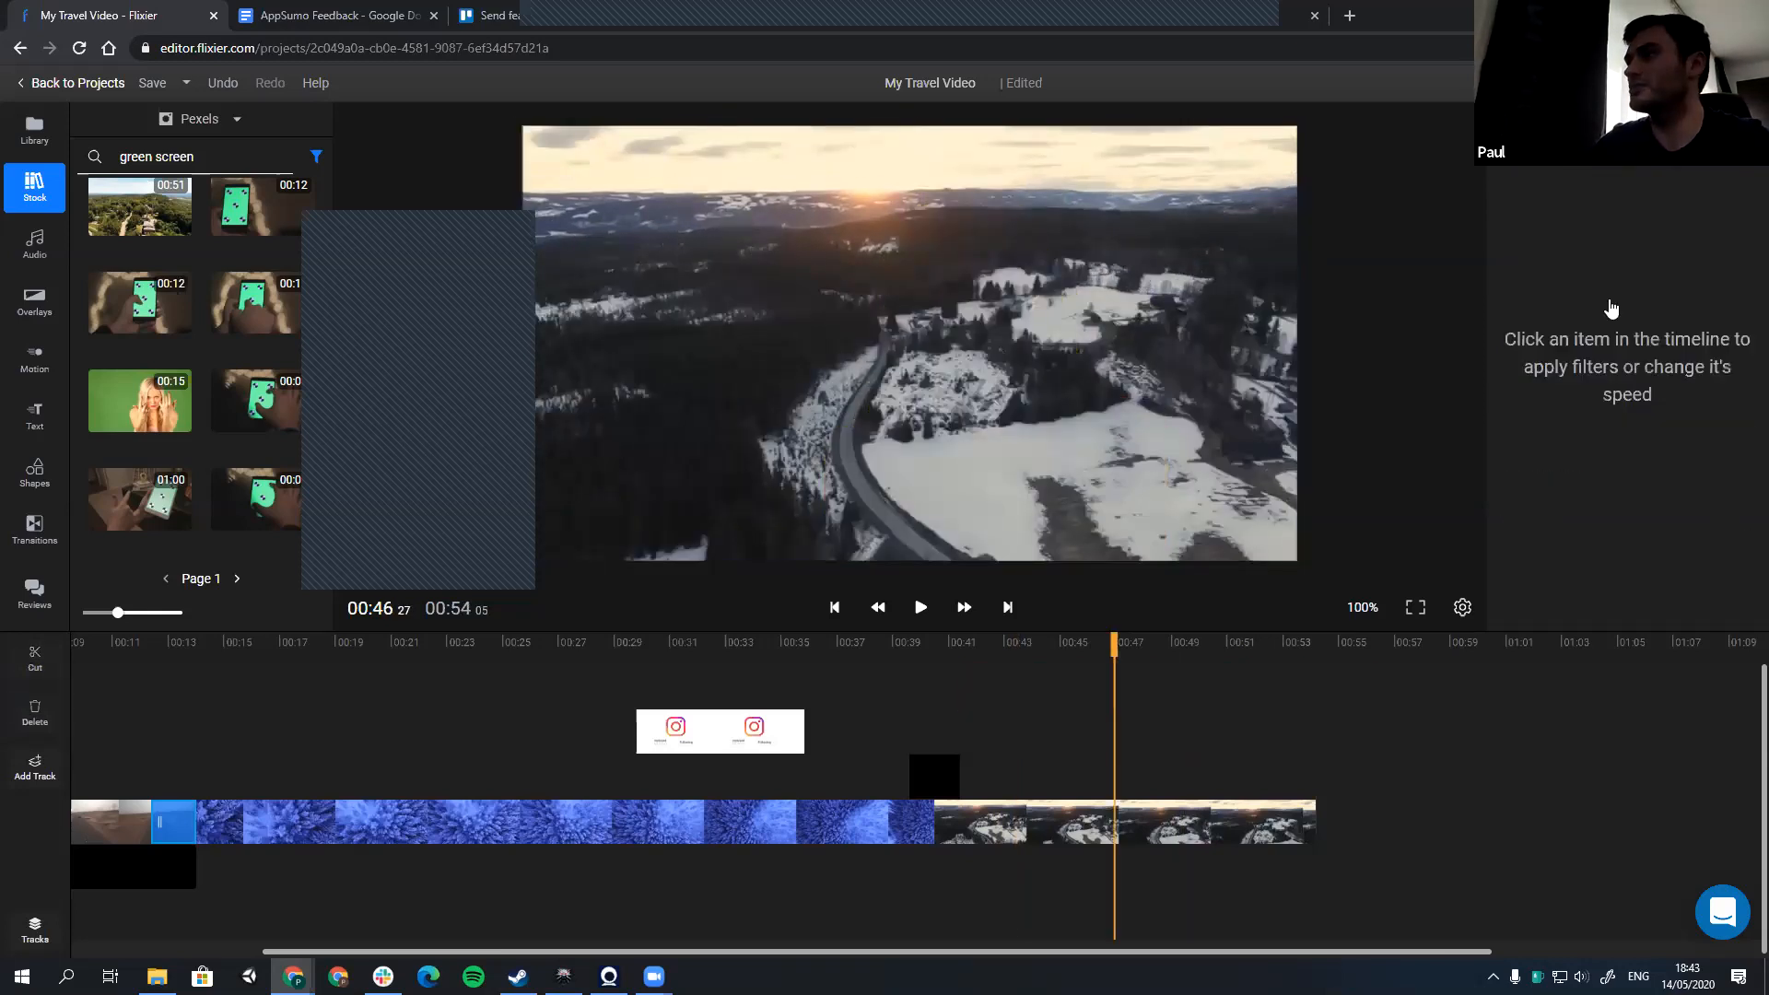
# Step: Review the blue forest clip's effects and show its colour filters with the playhead at about 25 seconds
pyautogui.click(793, 821)
pyautogui.scroll(1, 1608, 387)
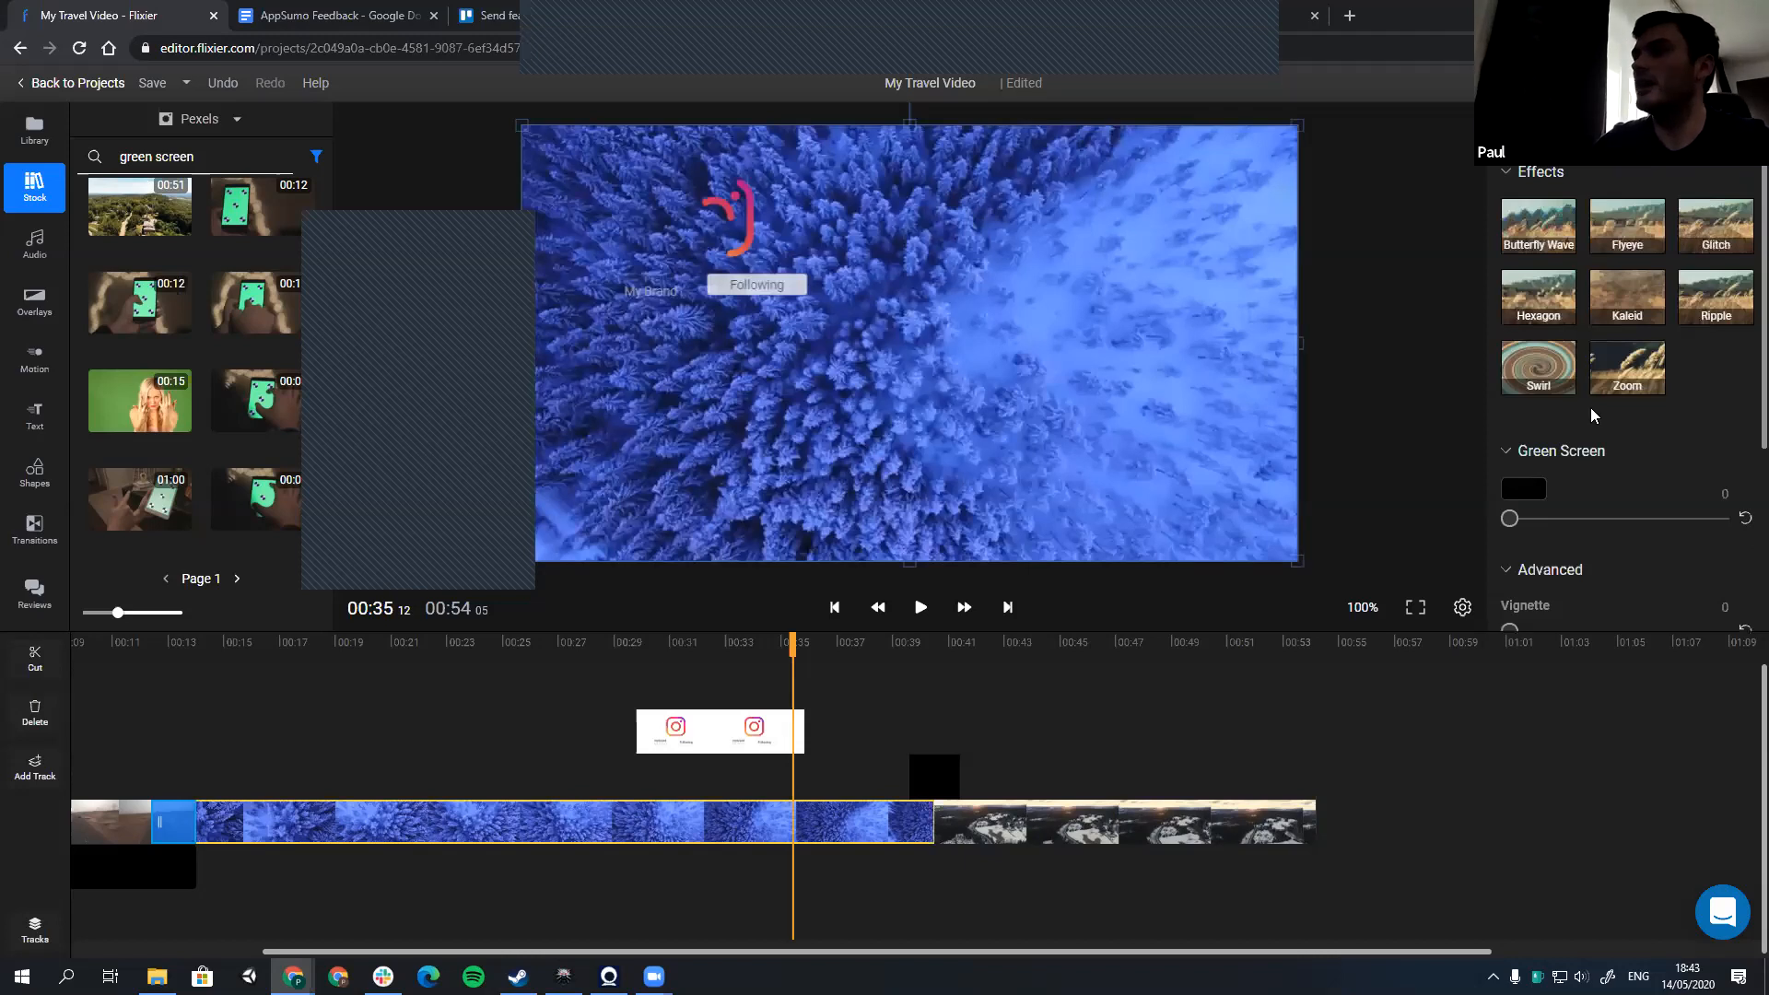
pyautogui.scroll(-1, 1592, 417)
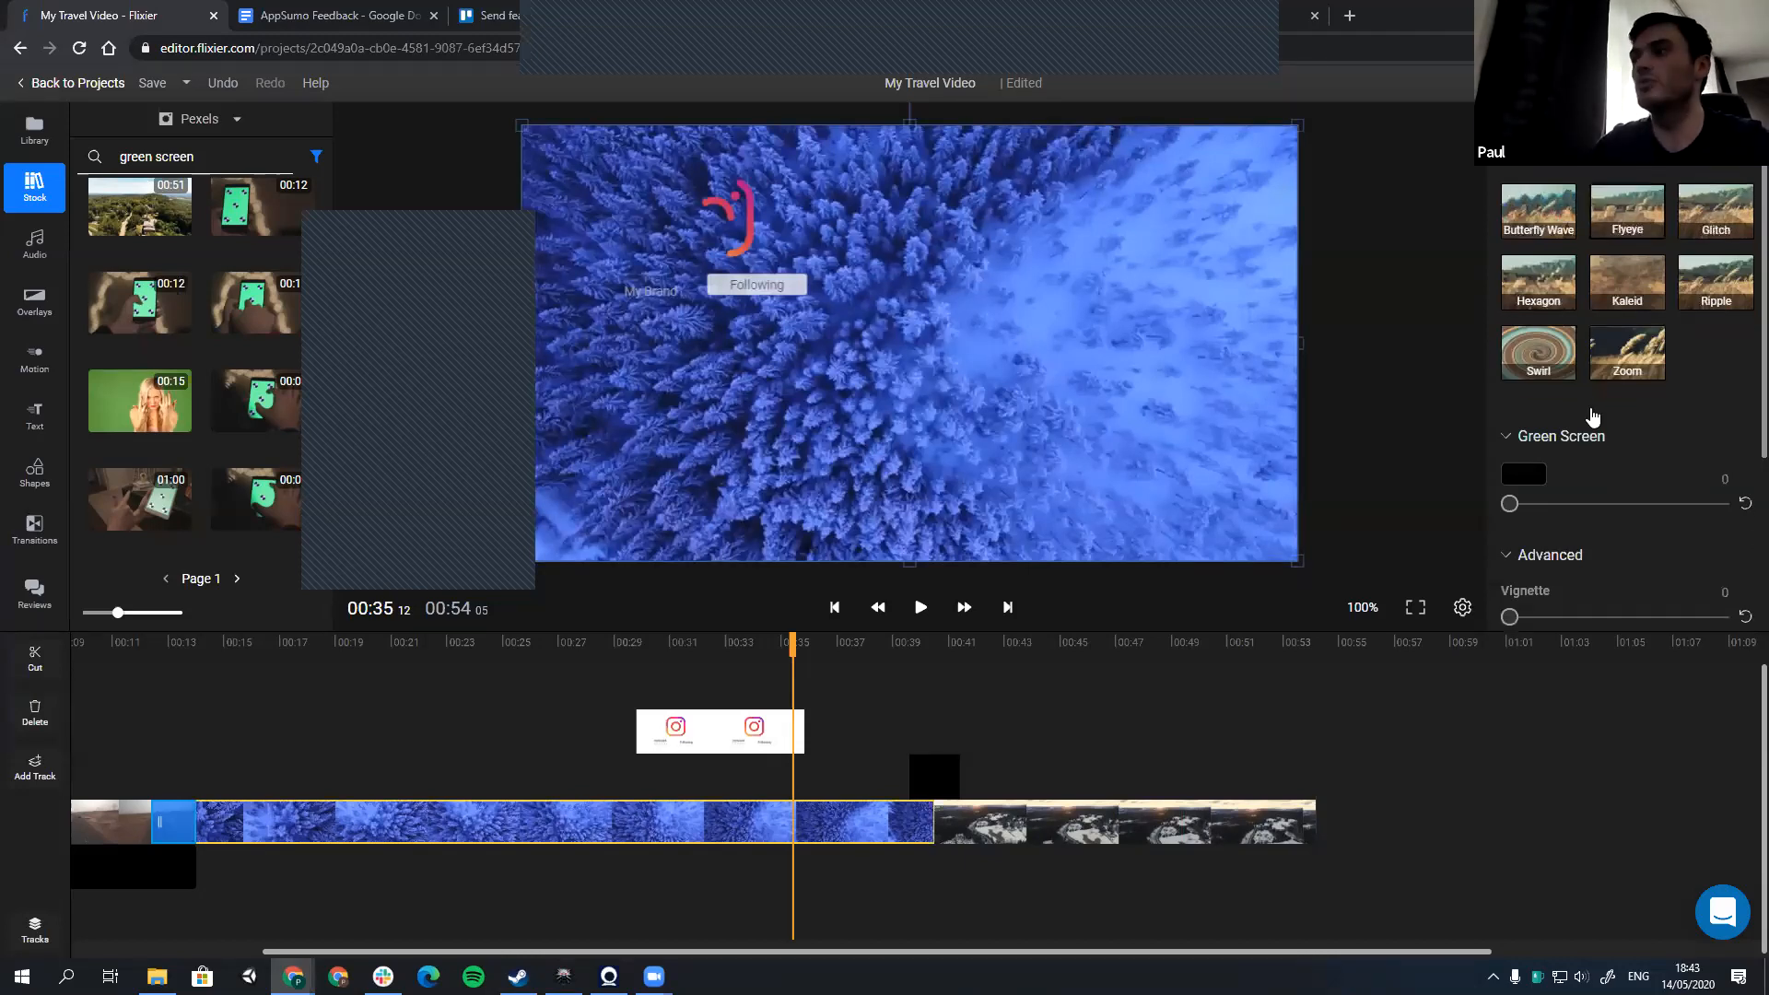
pyautogui.click(1626, 120)
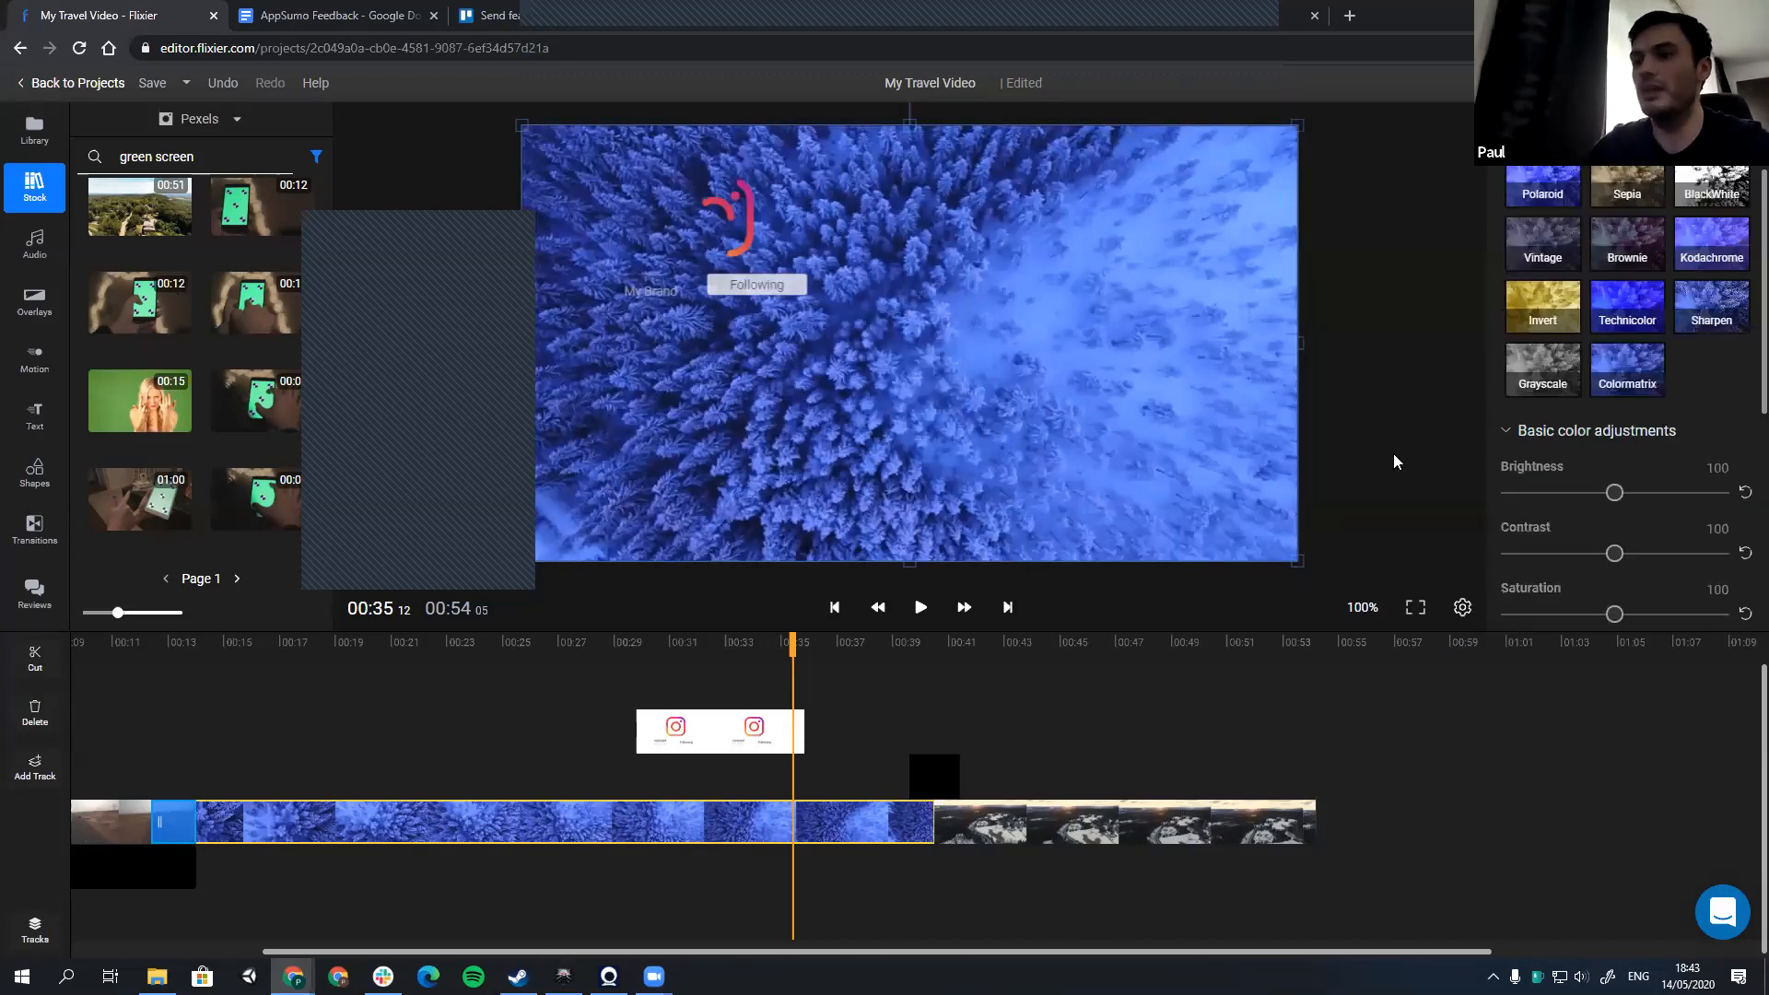
pyautogui.click(525, 663)
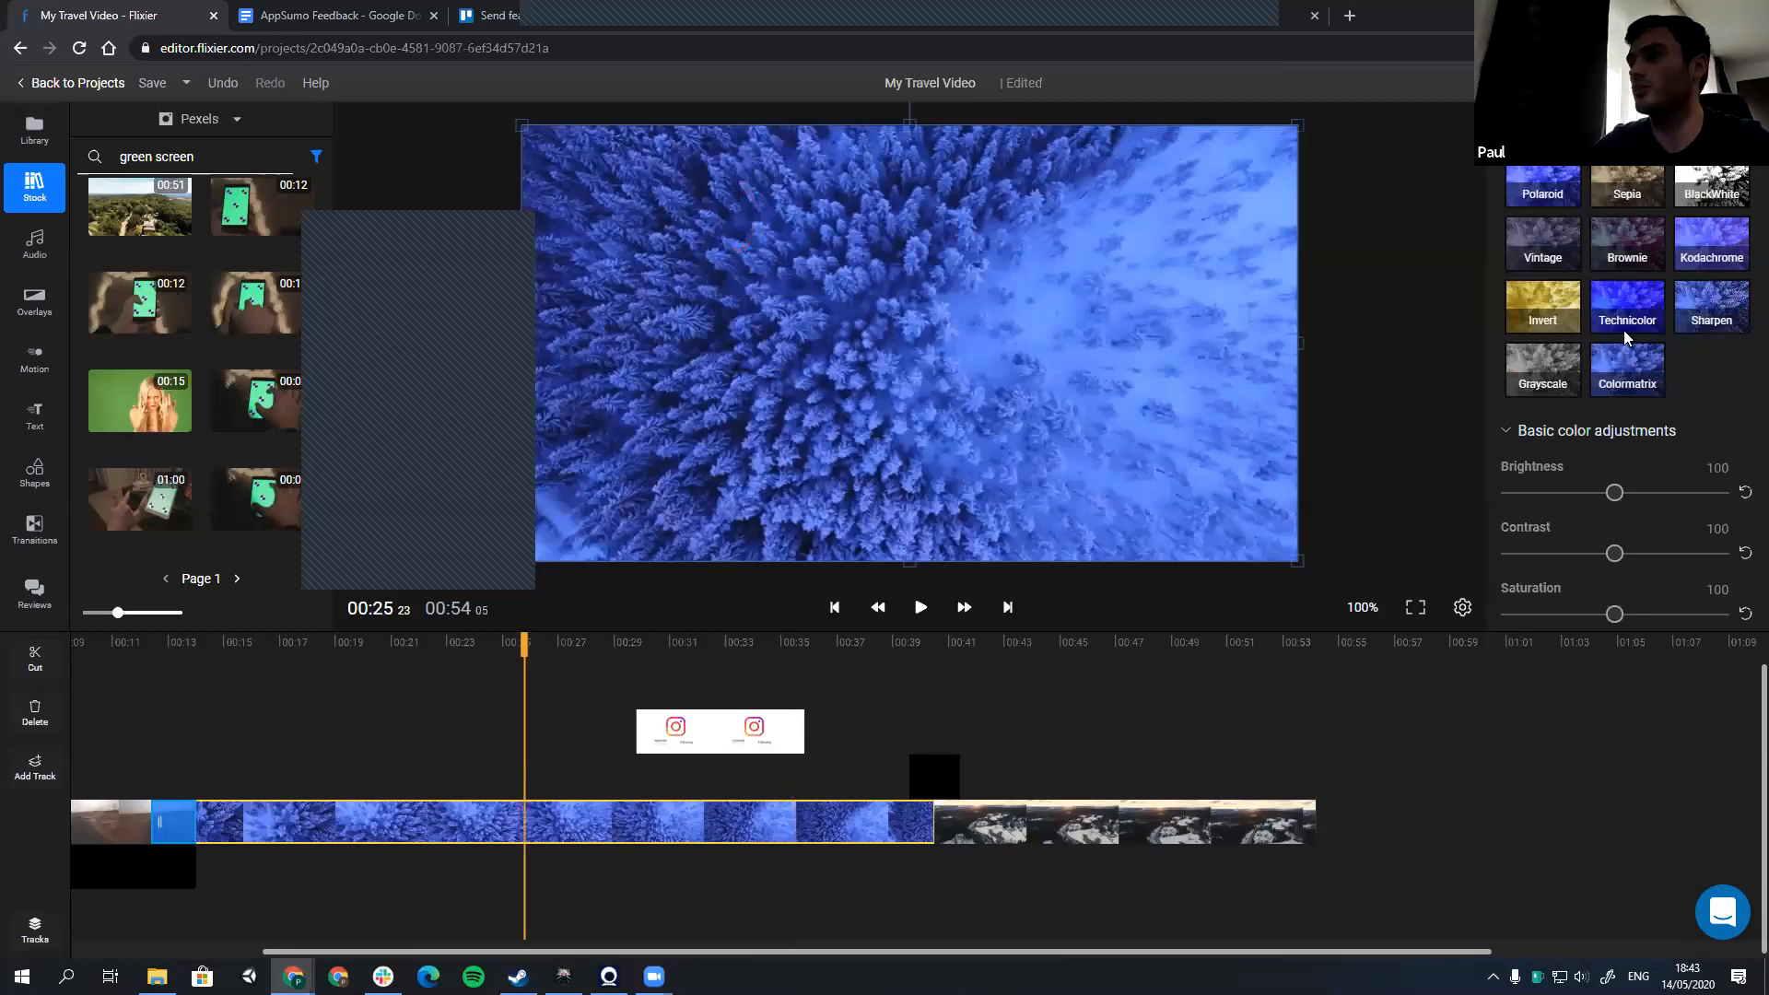
# Step: Set the blue forest clip's brightness to 98 and contrast to 107, and show its gamma and blend color settings
pyautogui.scroll(-1, 1612, 387)
pyautogui.click(1611, 399)
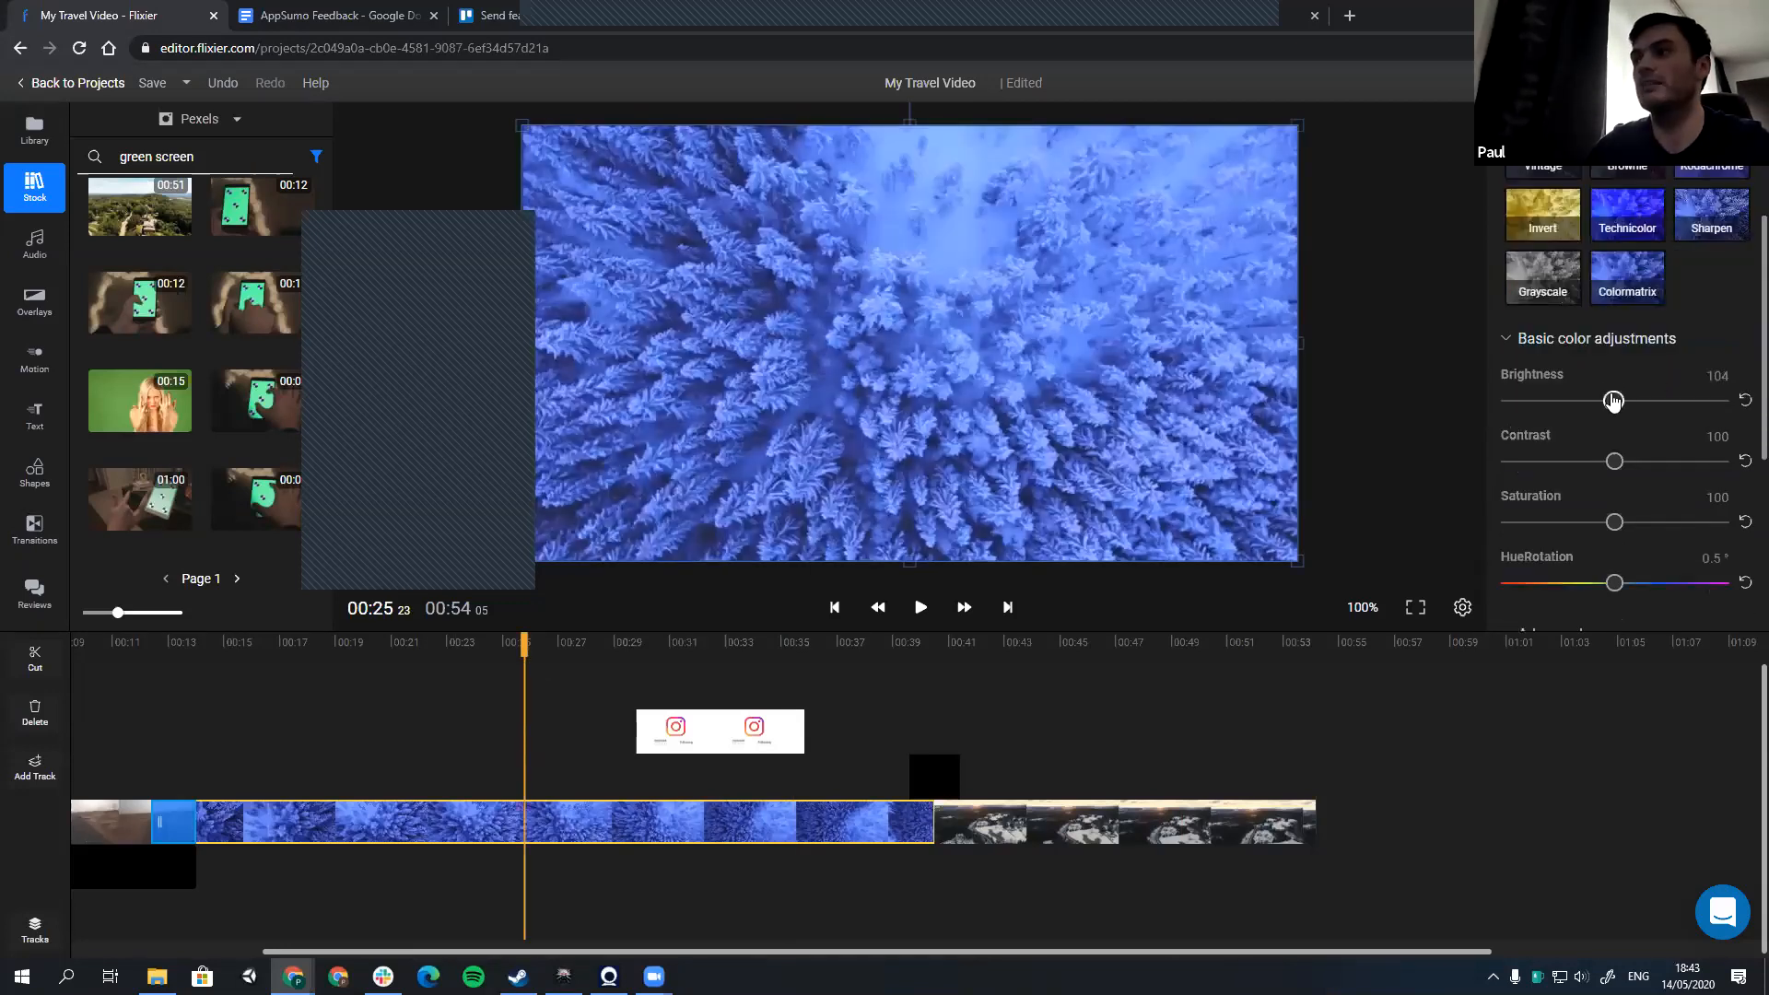
pyautogui.moveTo(1612, 400); pyautogui.dragTo(1606, 400)
pyautogui.moveTo(1612, 460); pyautogui.dragTo(1622, 461)
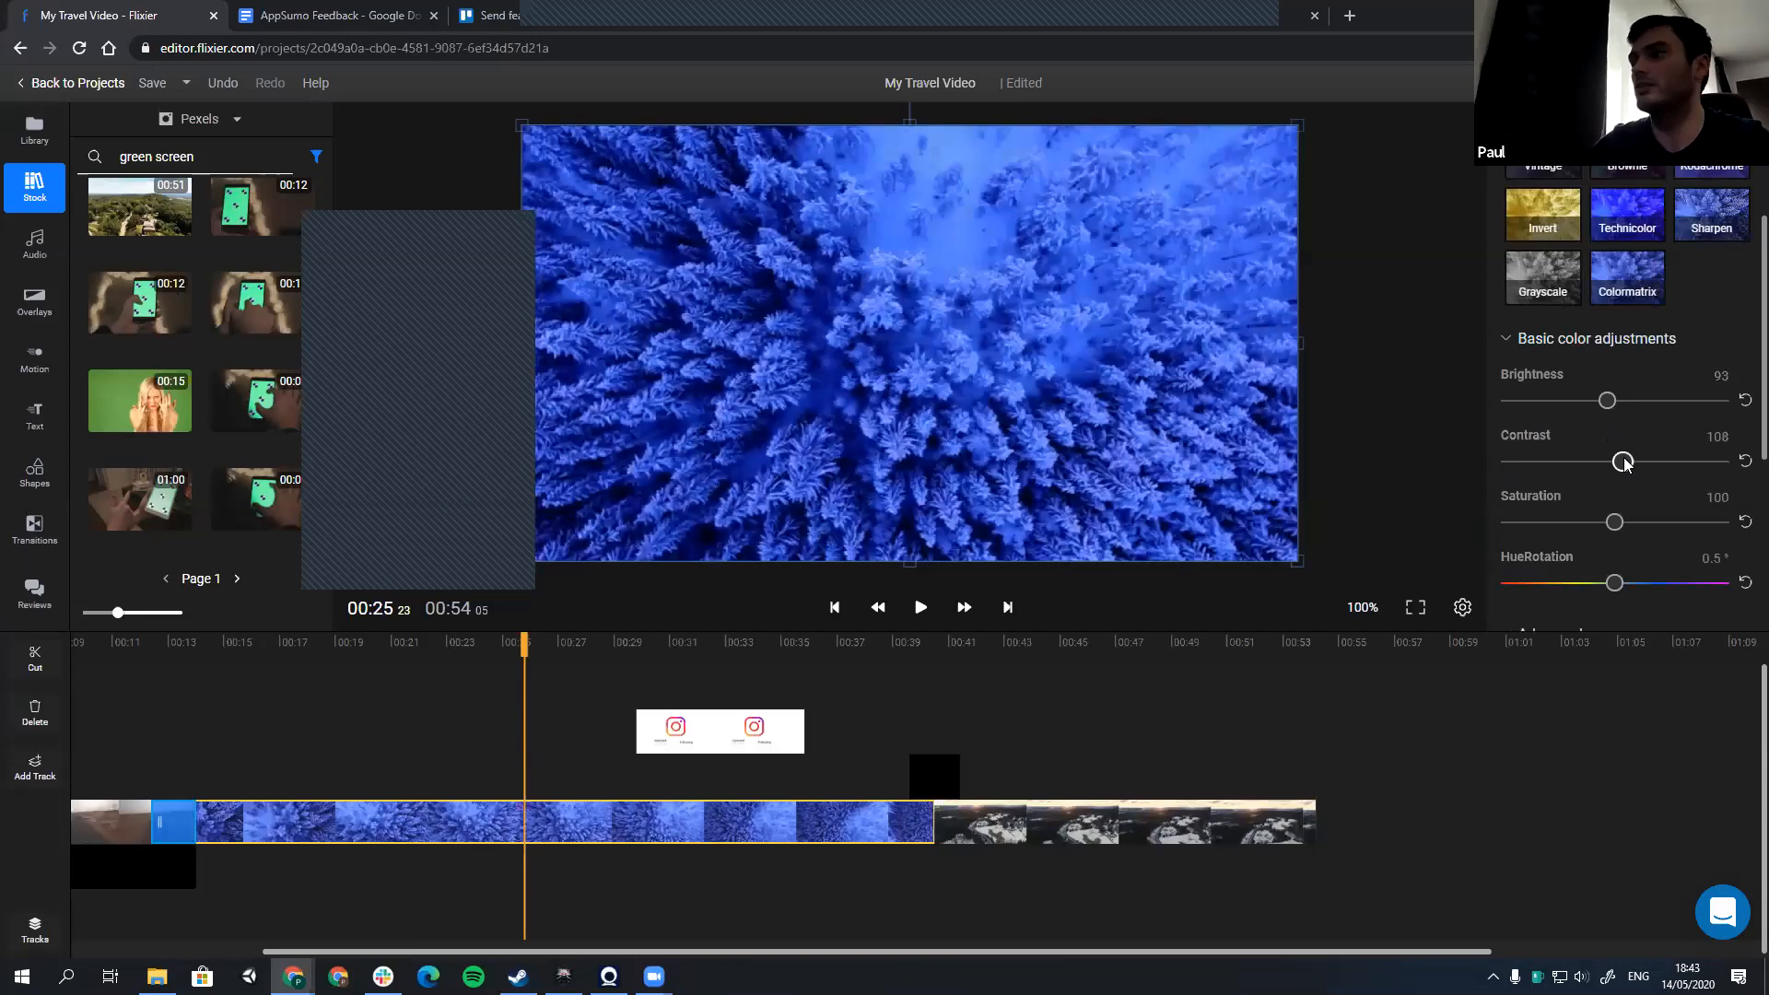
pyautogui.moveTo(1606, 401); pyautogui.dragTo(1612, 401)
pyautogui.scroll(-2, 1612, 451)
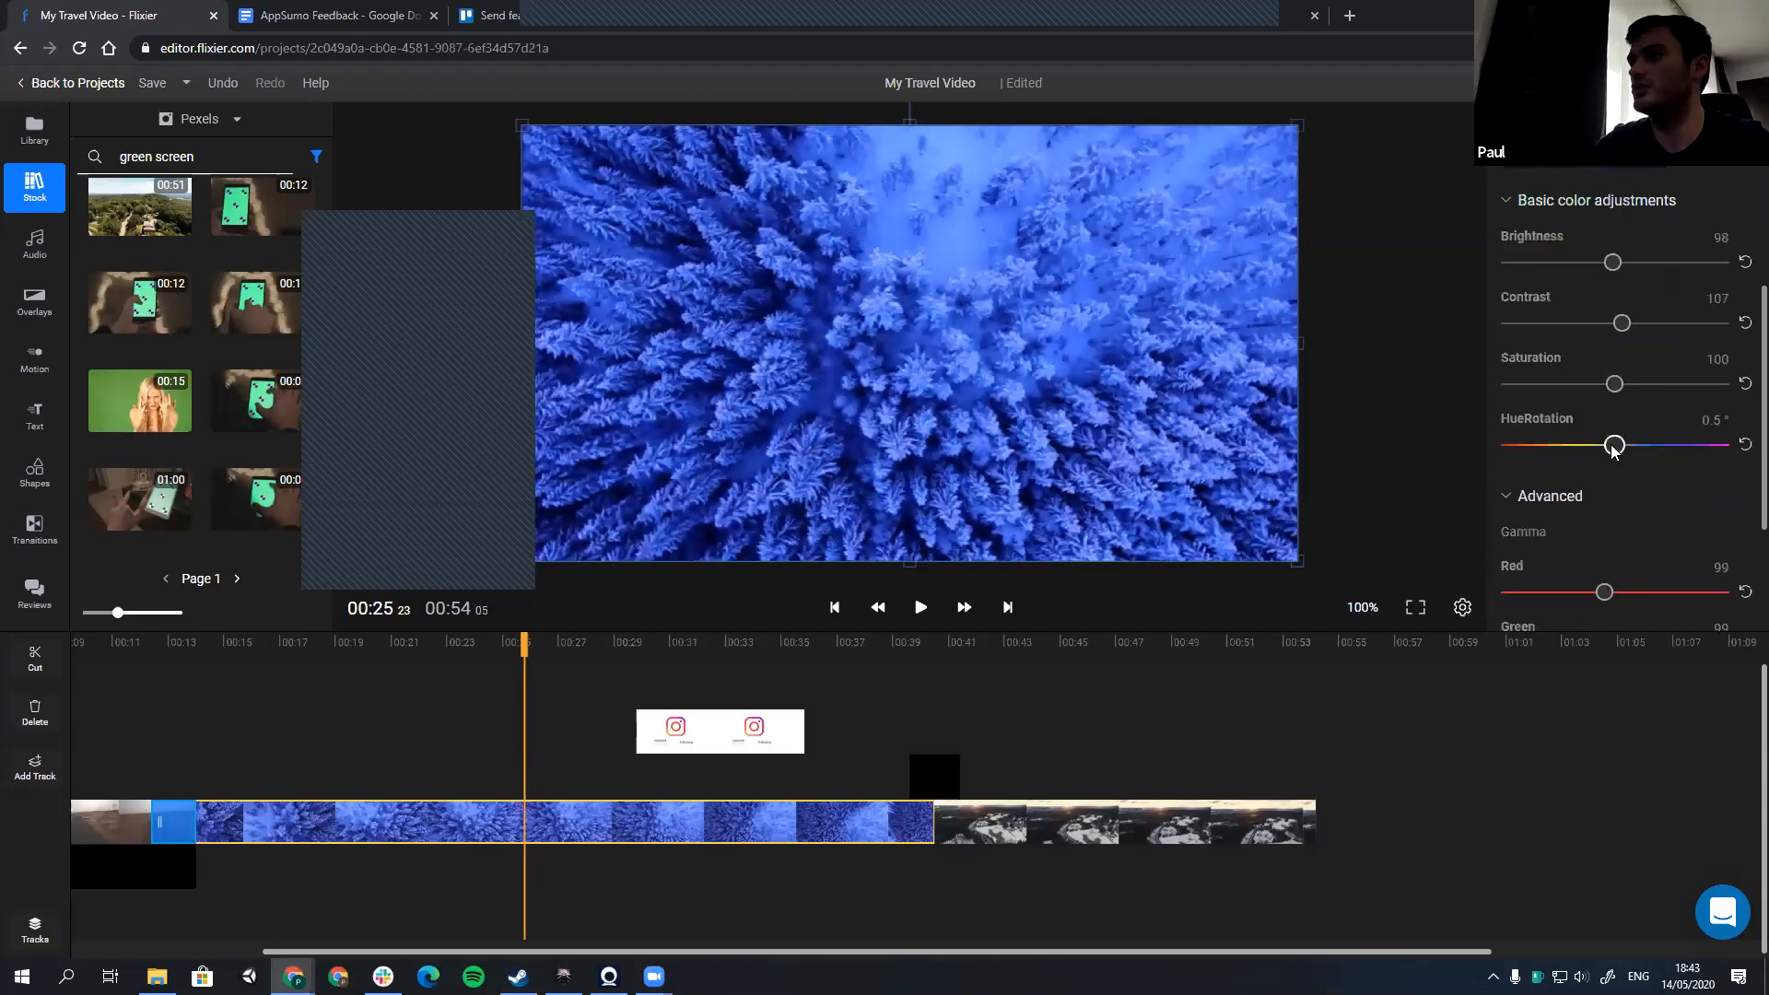
pyautogui.scroll(-3, 1536, 345)
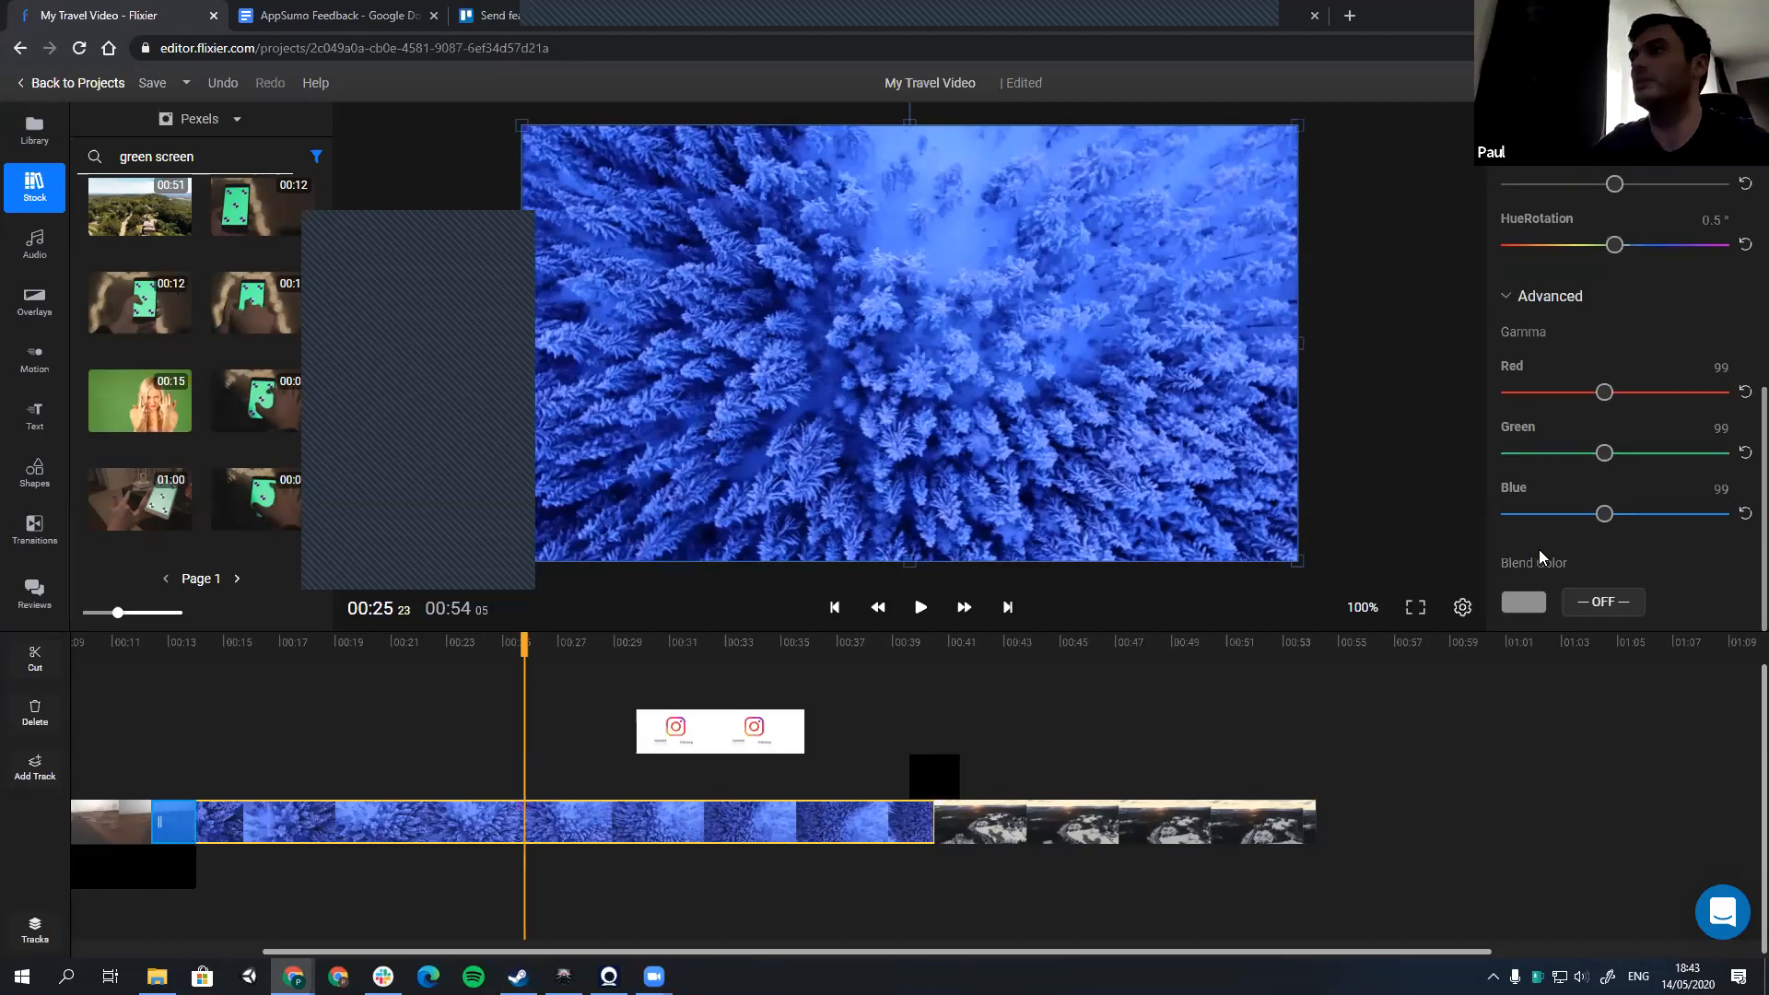
# Step: Try the Polaroid, Sepia and BlackWhite filters, reset the brightness to 100, and apply Grayscale to the blue forest clip
pyautogui.scroll(5, 1549, 509)
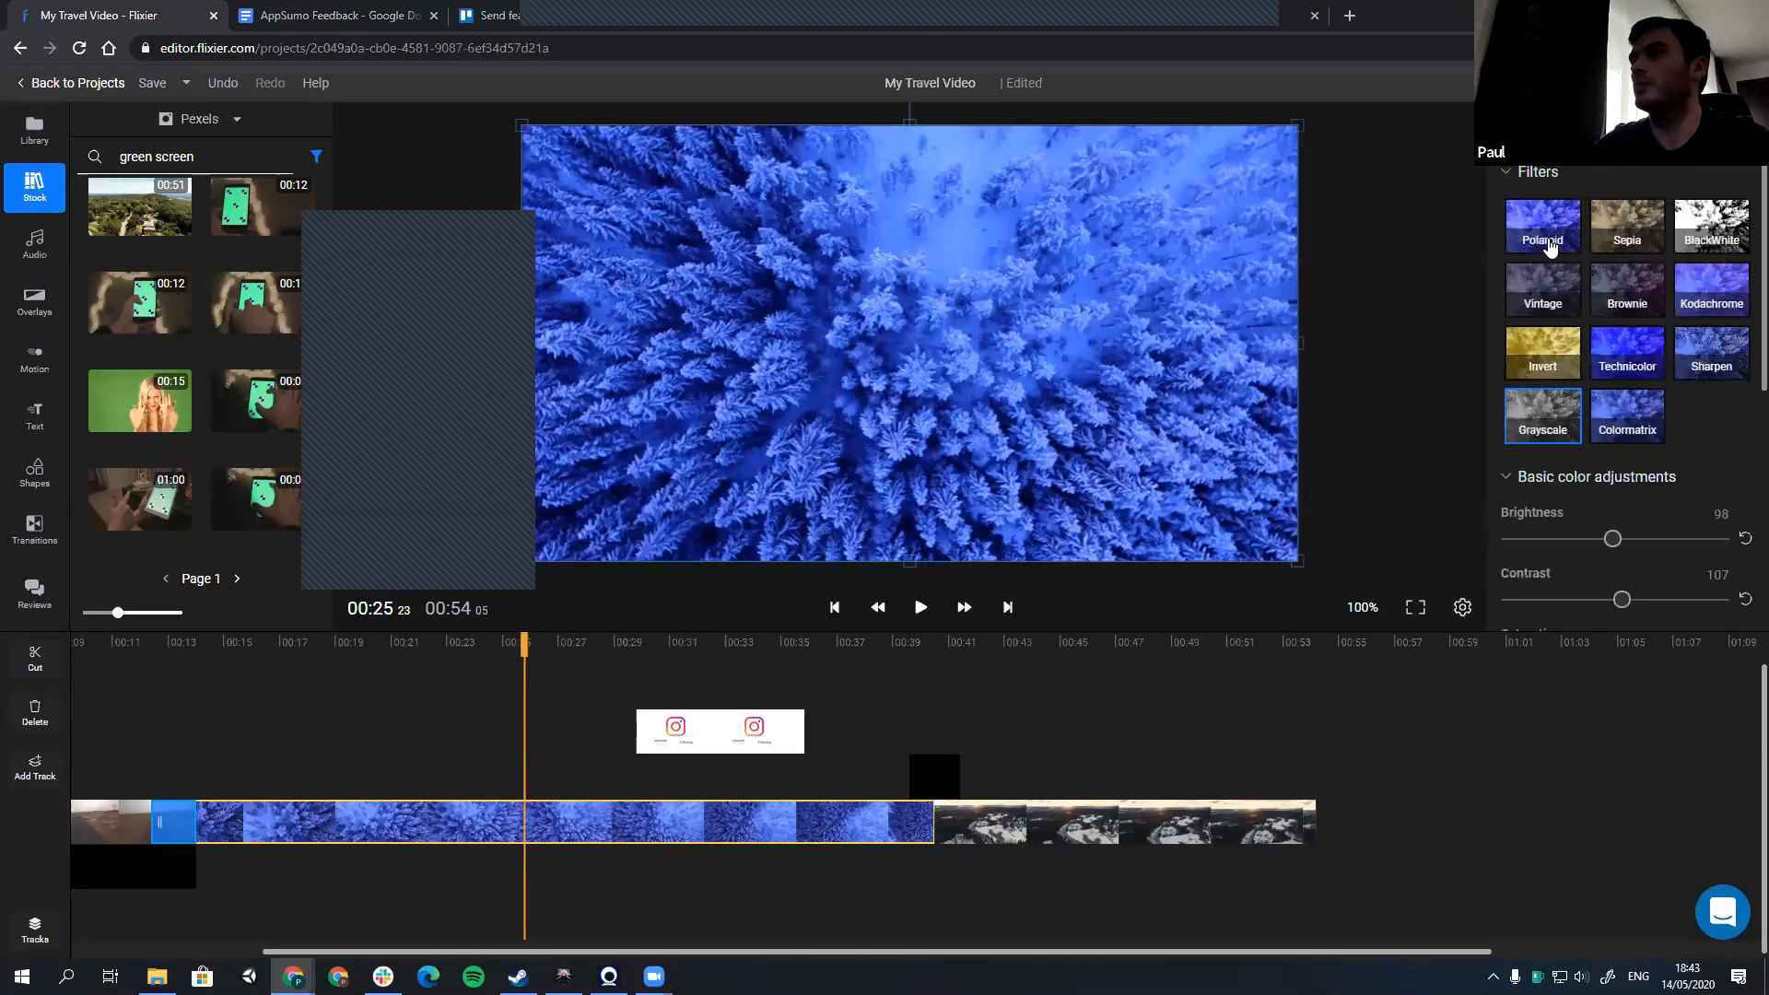
pyautogui.click(1551, 247)
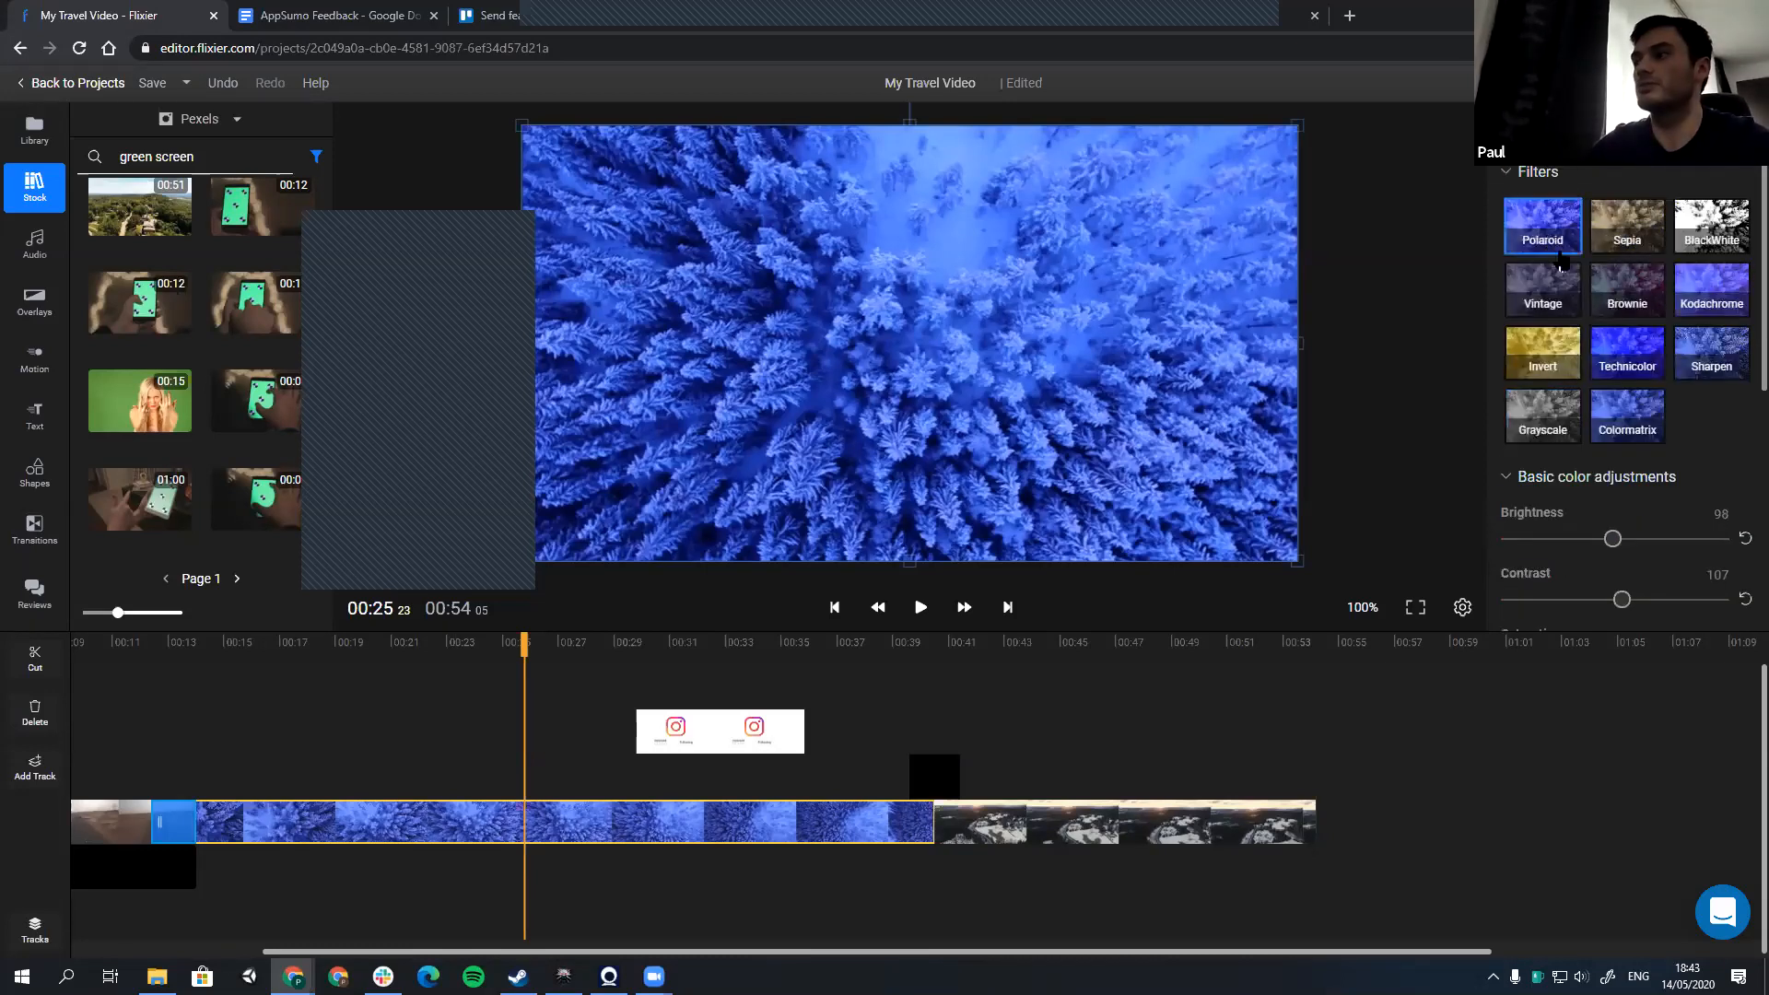
pyautogui.click(1623, 241)
pyautogui.click(1743, 541)
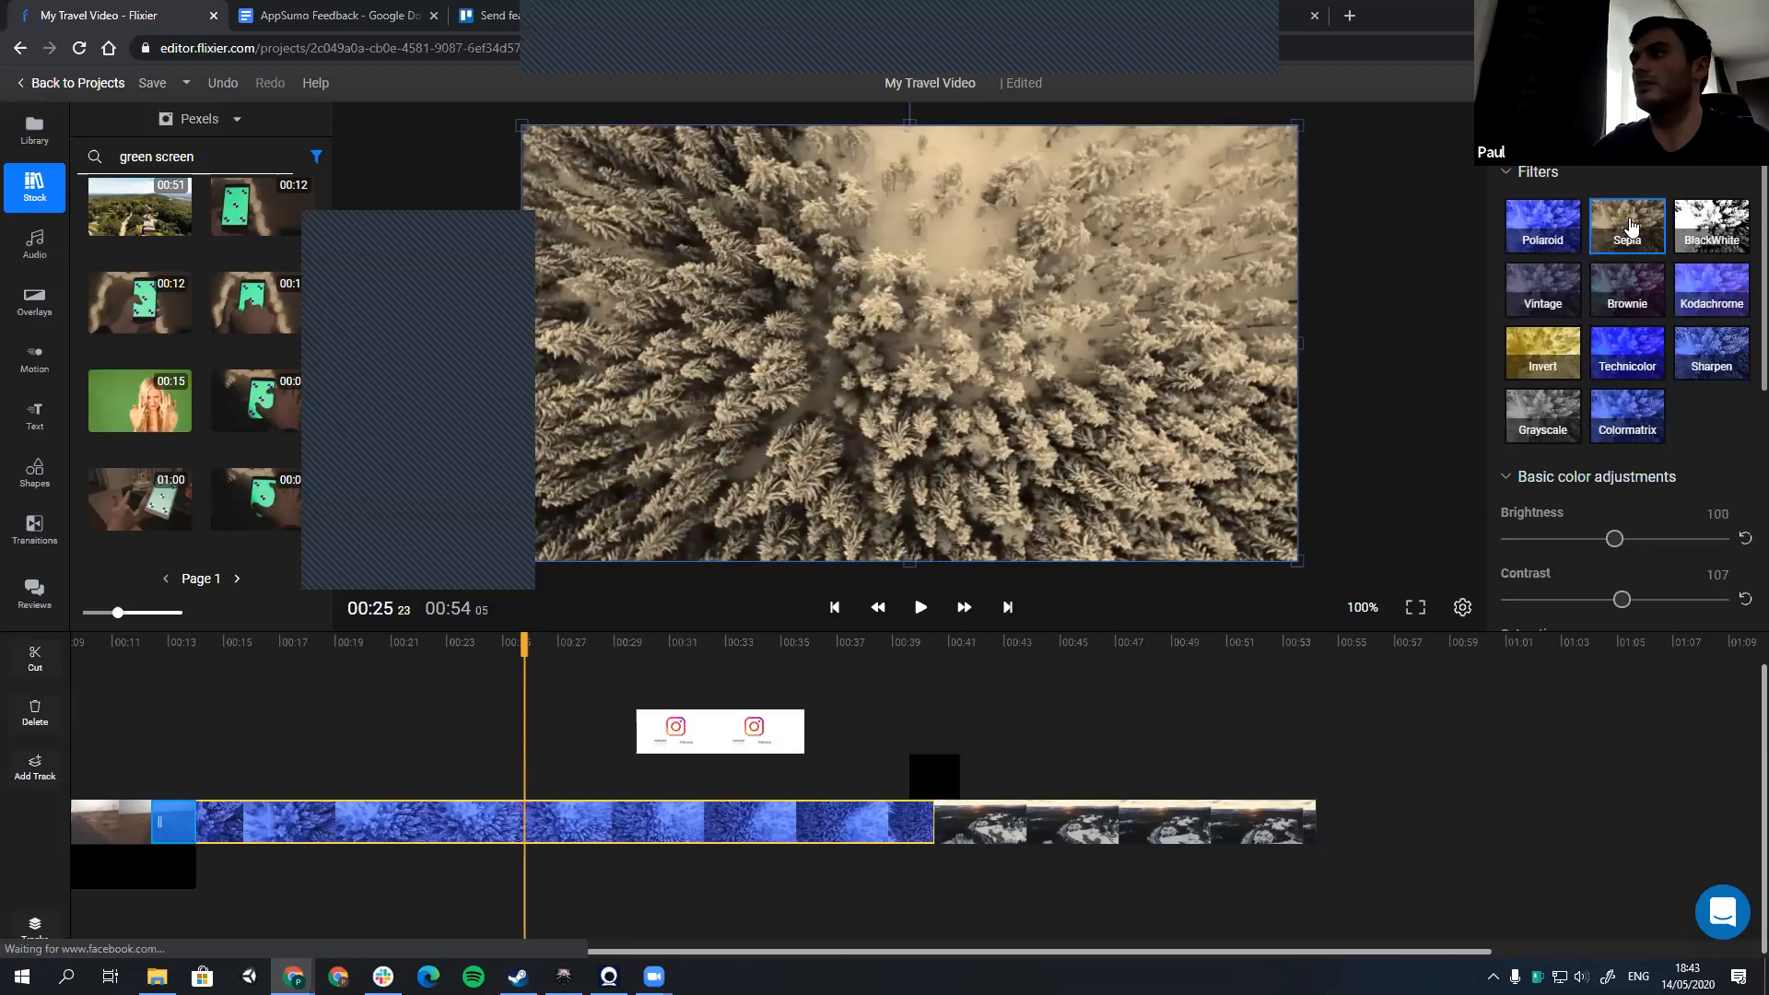
pyautogui.click(1700, 241)
pyautogui.click(1540, 422)
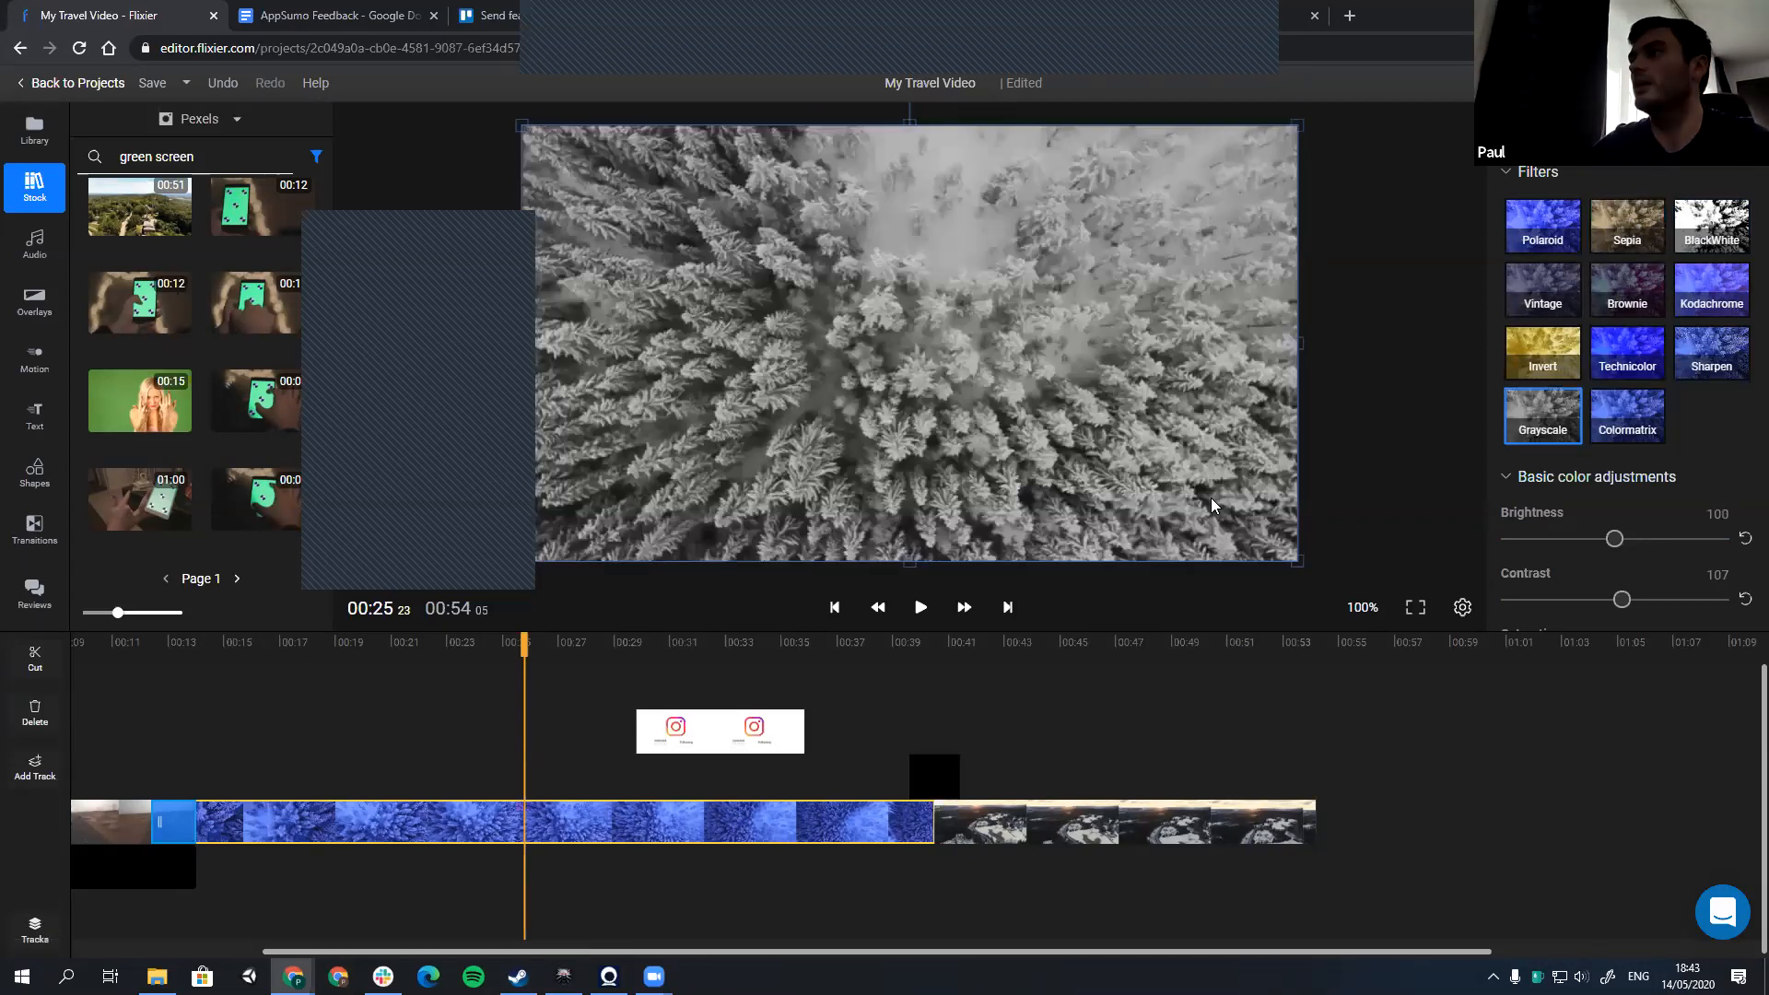
# Step: Give the forest clip a vignette of 12 and a blur of about 23
pyautogui.scroll(-3, 1546, 446)
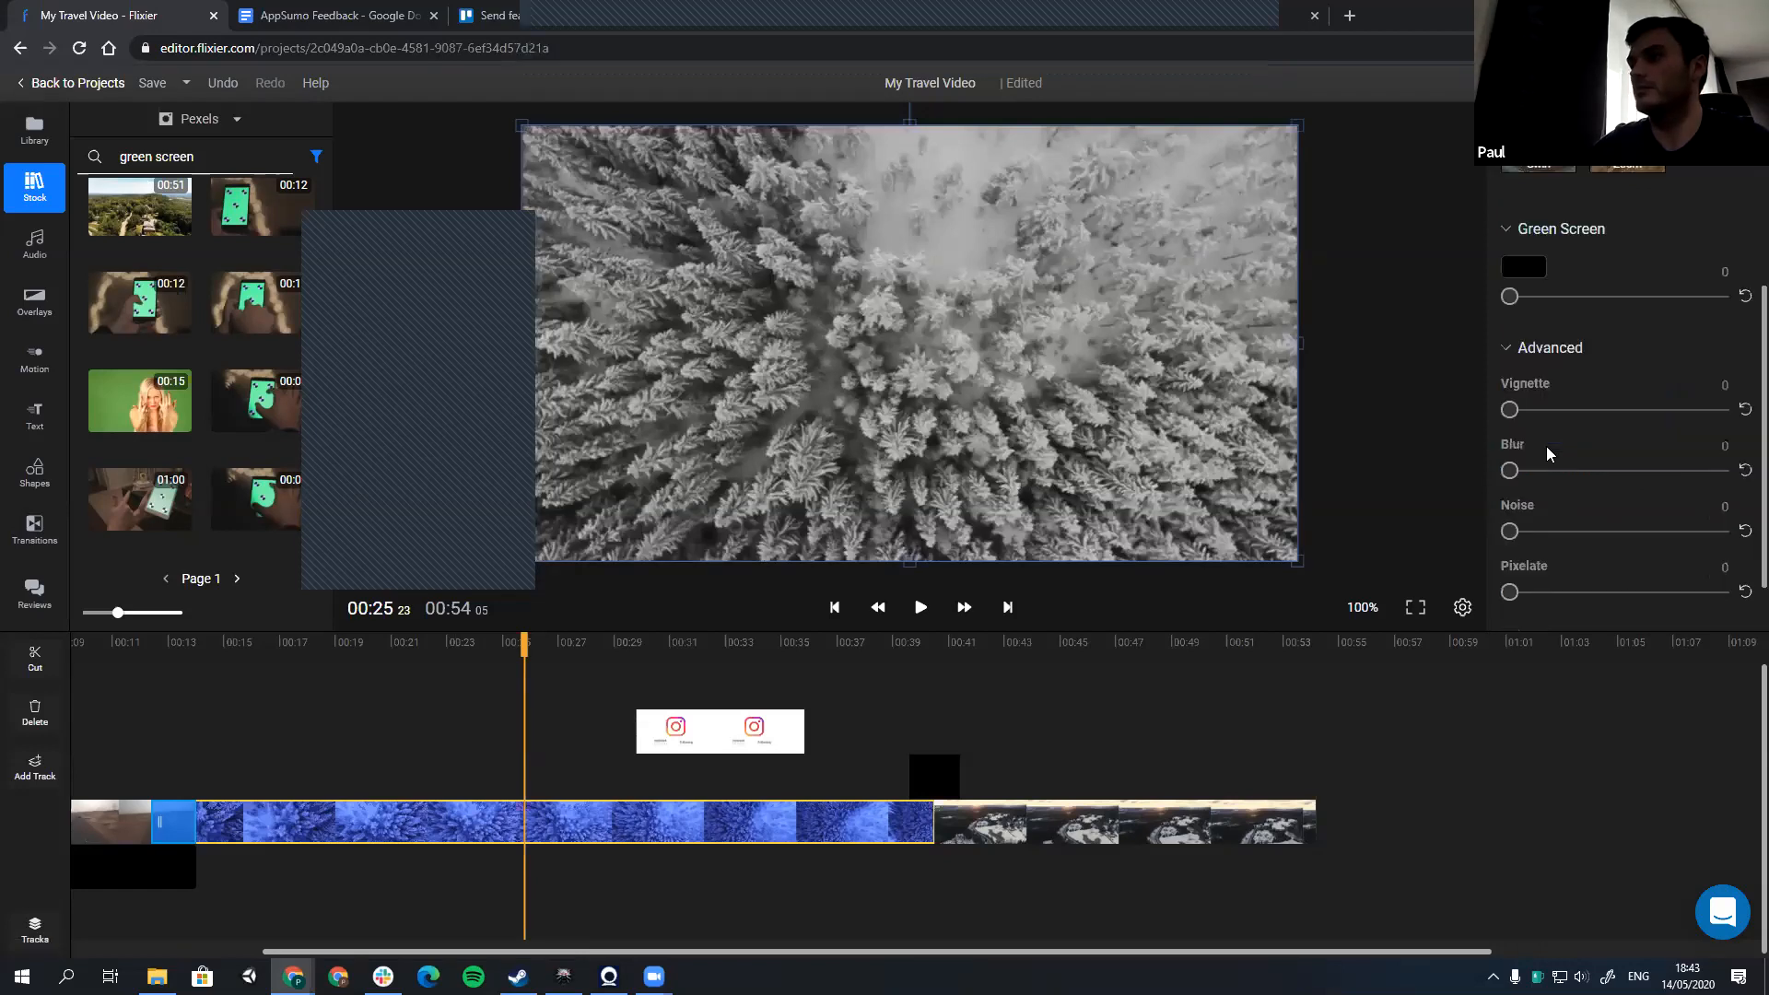
pyautogui.click(1534, 410)
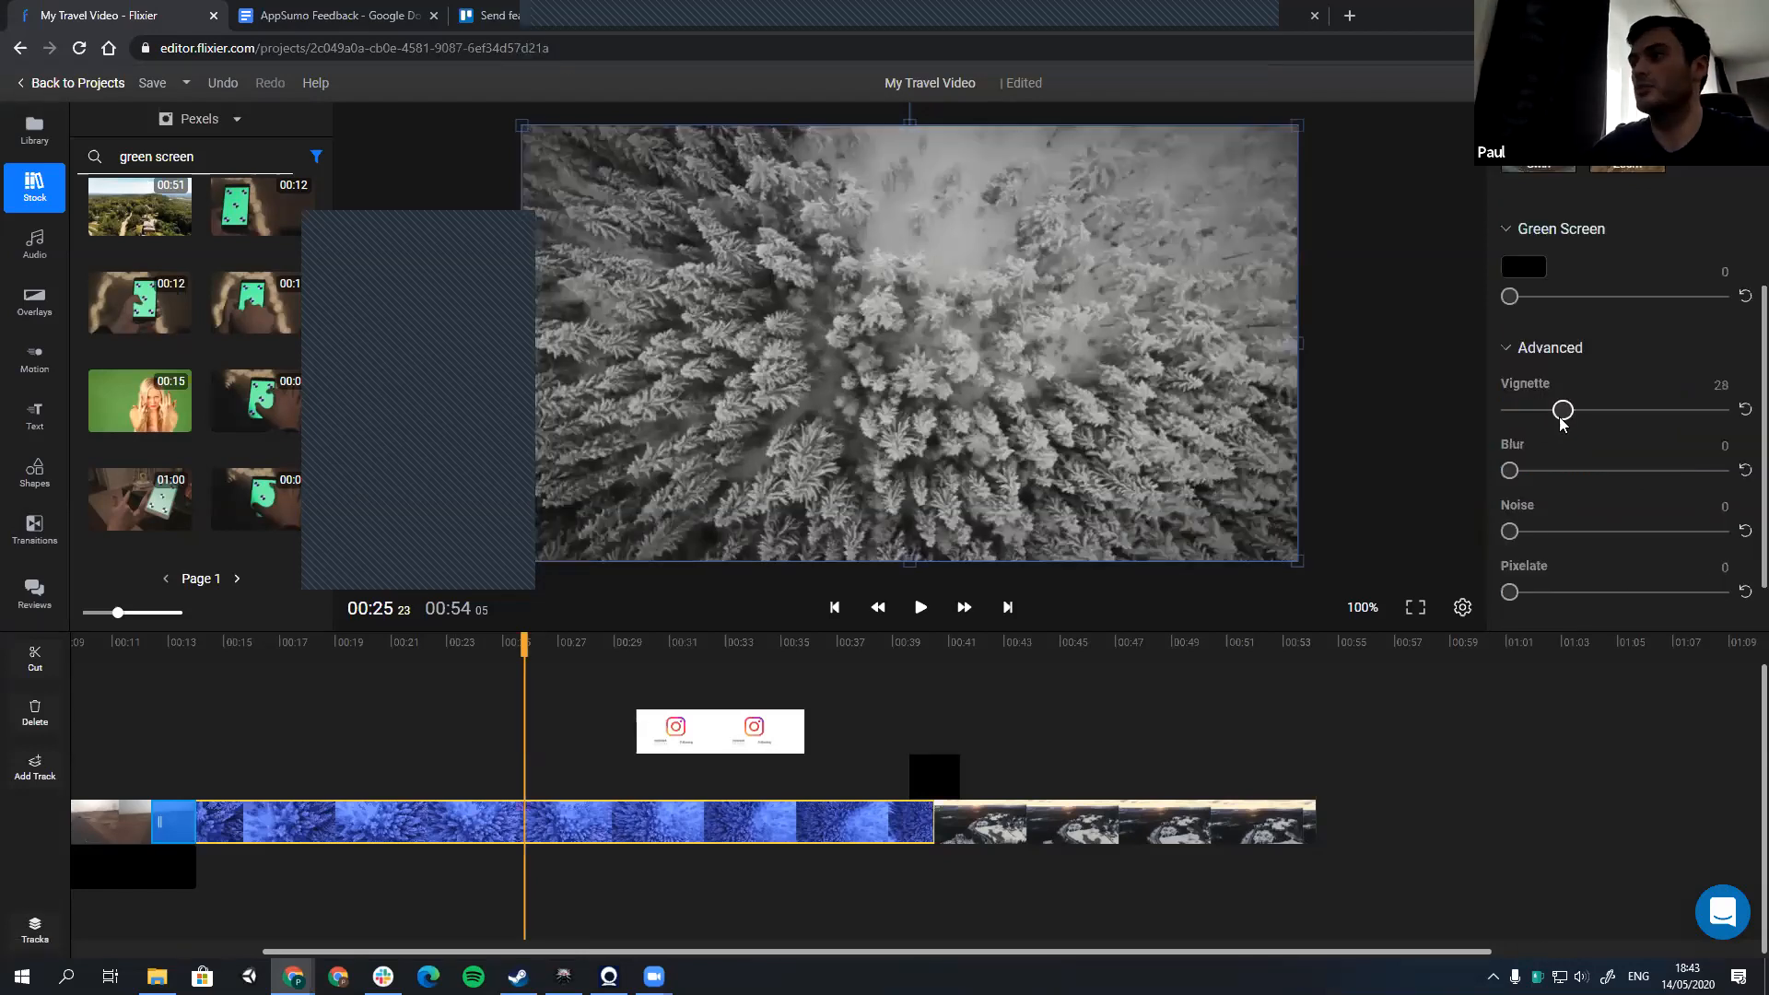
pyautogui.moveTo(1568, 482); pyautogui.dragTo(1548, 487)
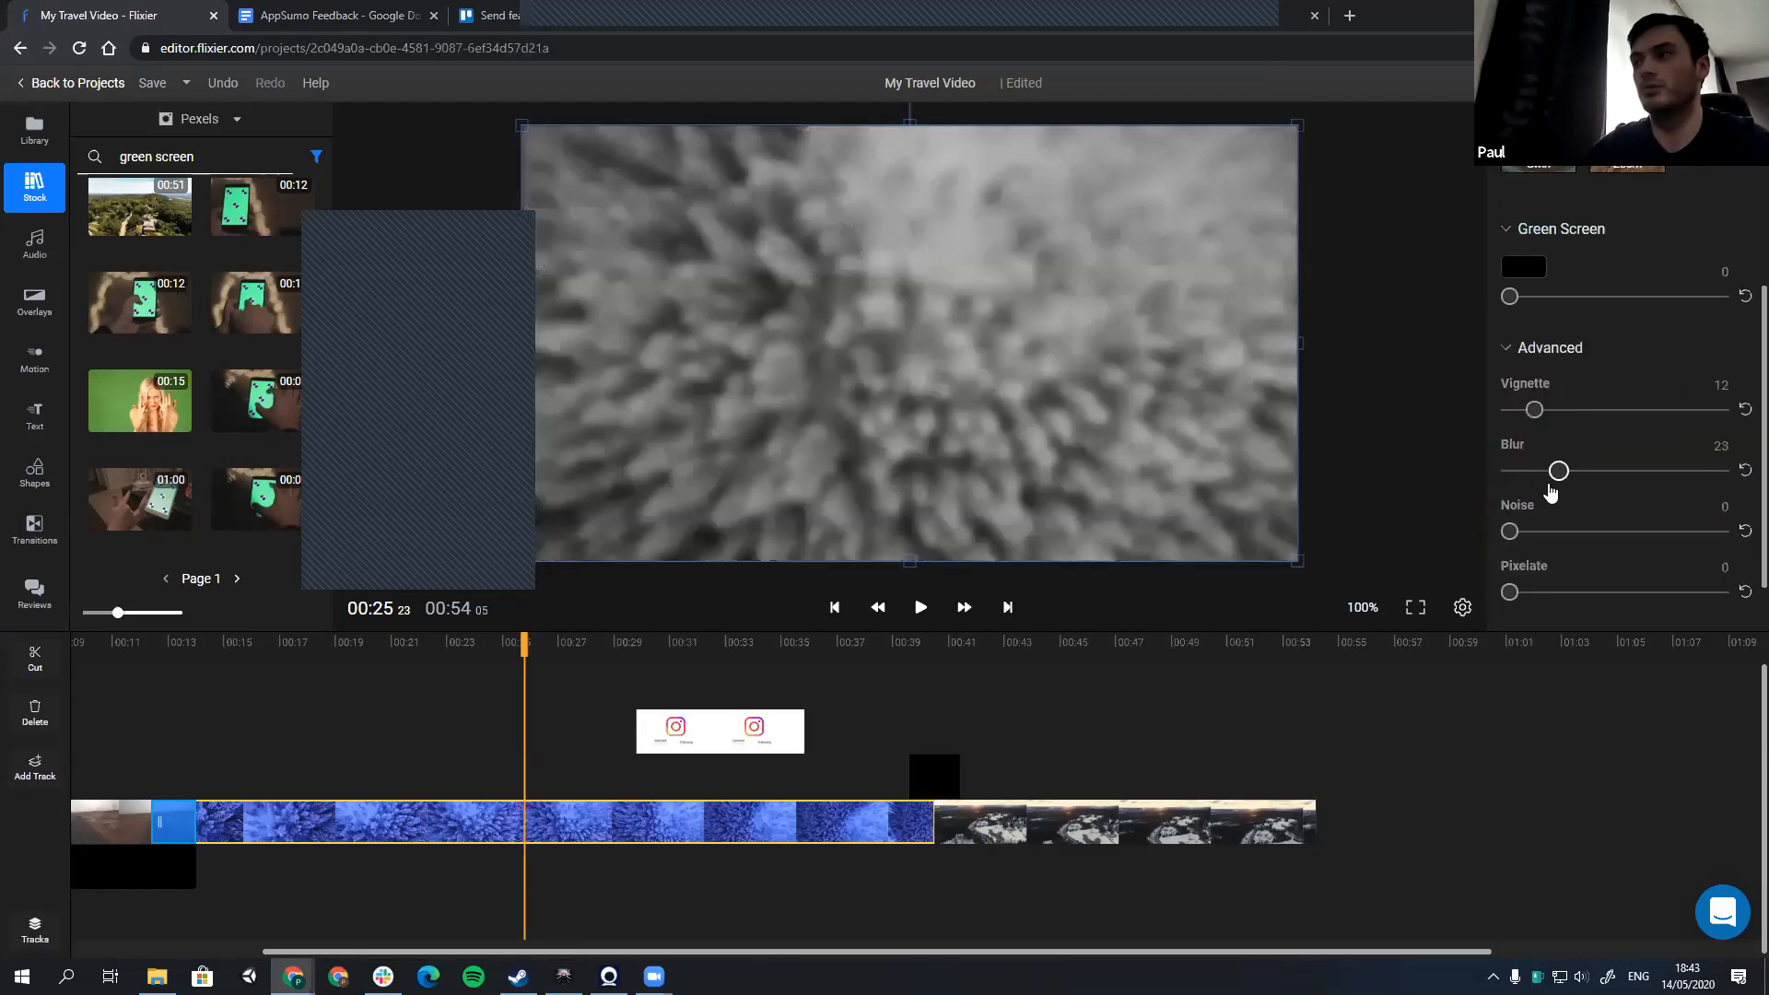
# Step: Undo the forest clip's blur and set its video speed to 2.55x
pyautogui.hotkey('ctrl', 'z')
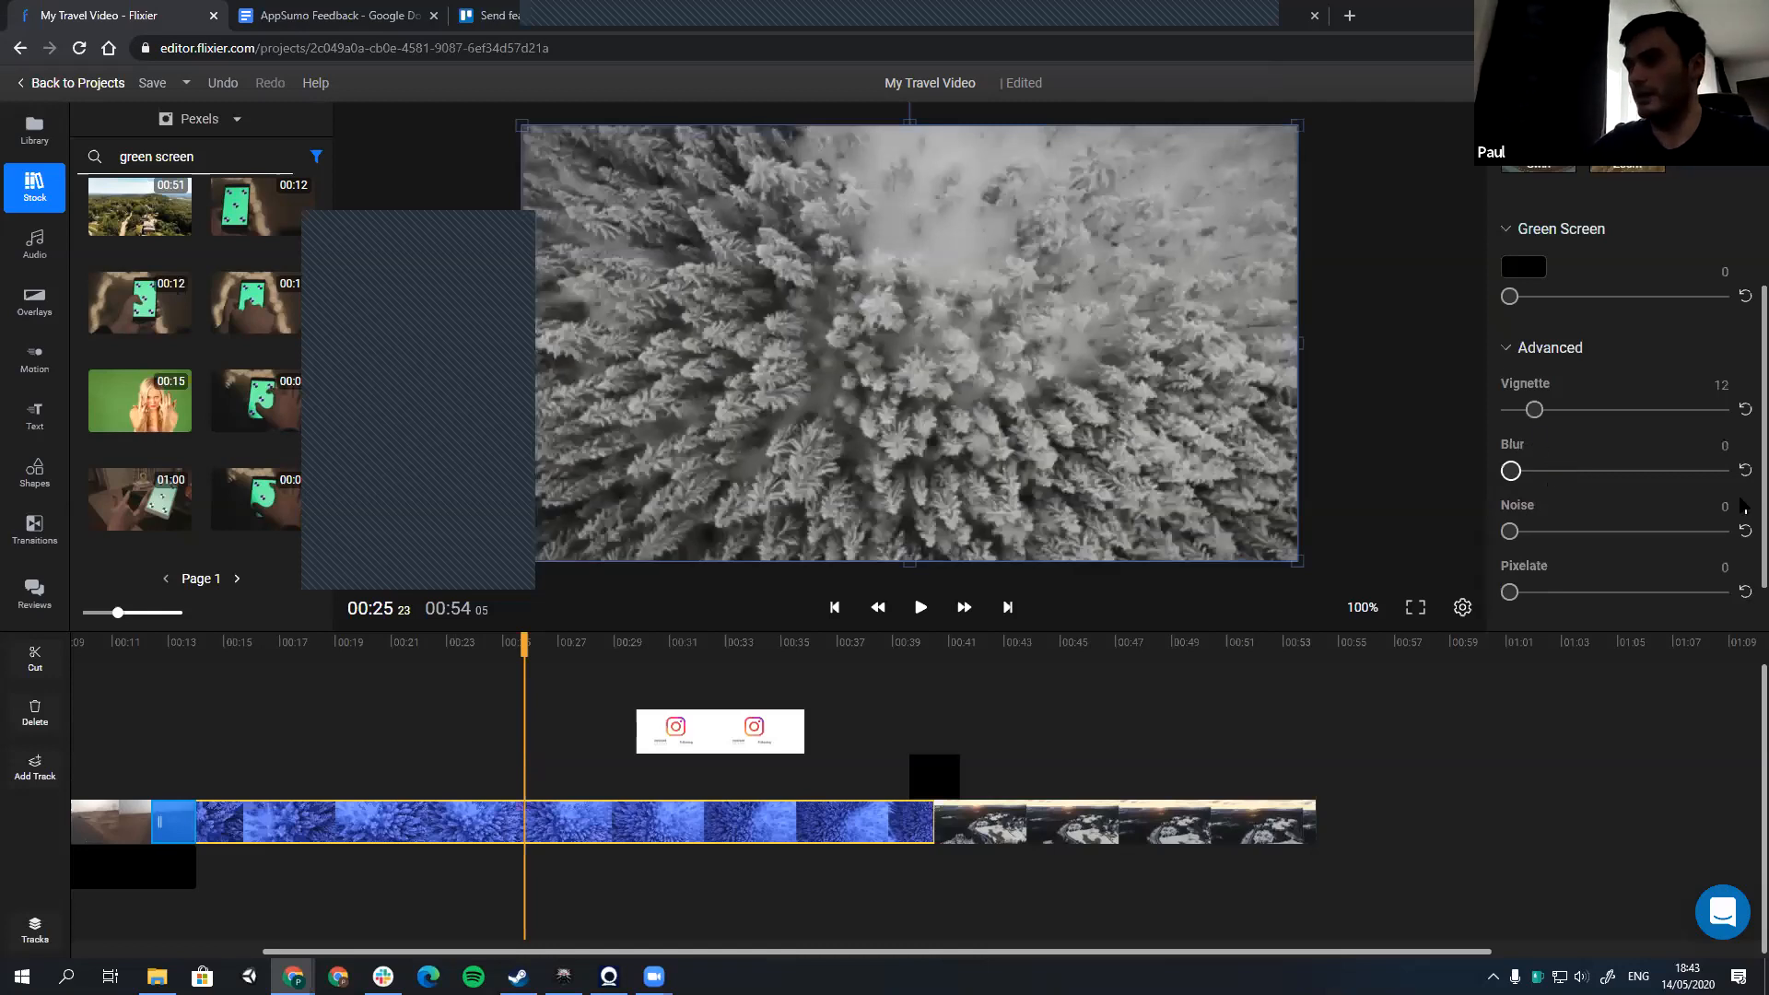
pyautogui.scroll(5, 1529, 603)
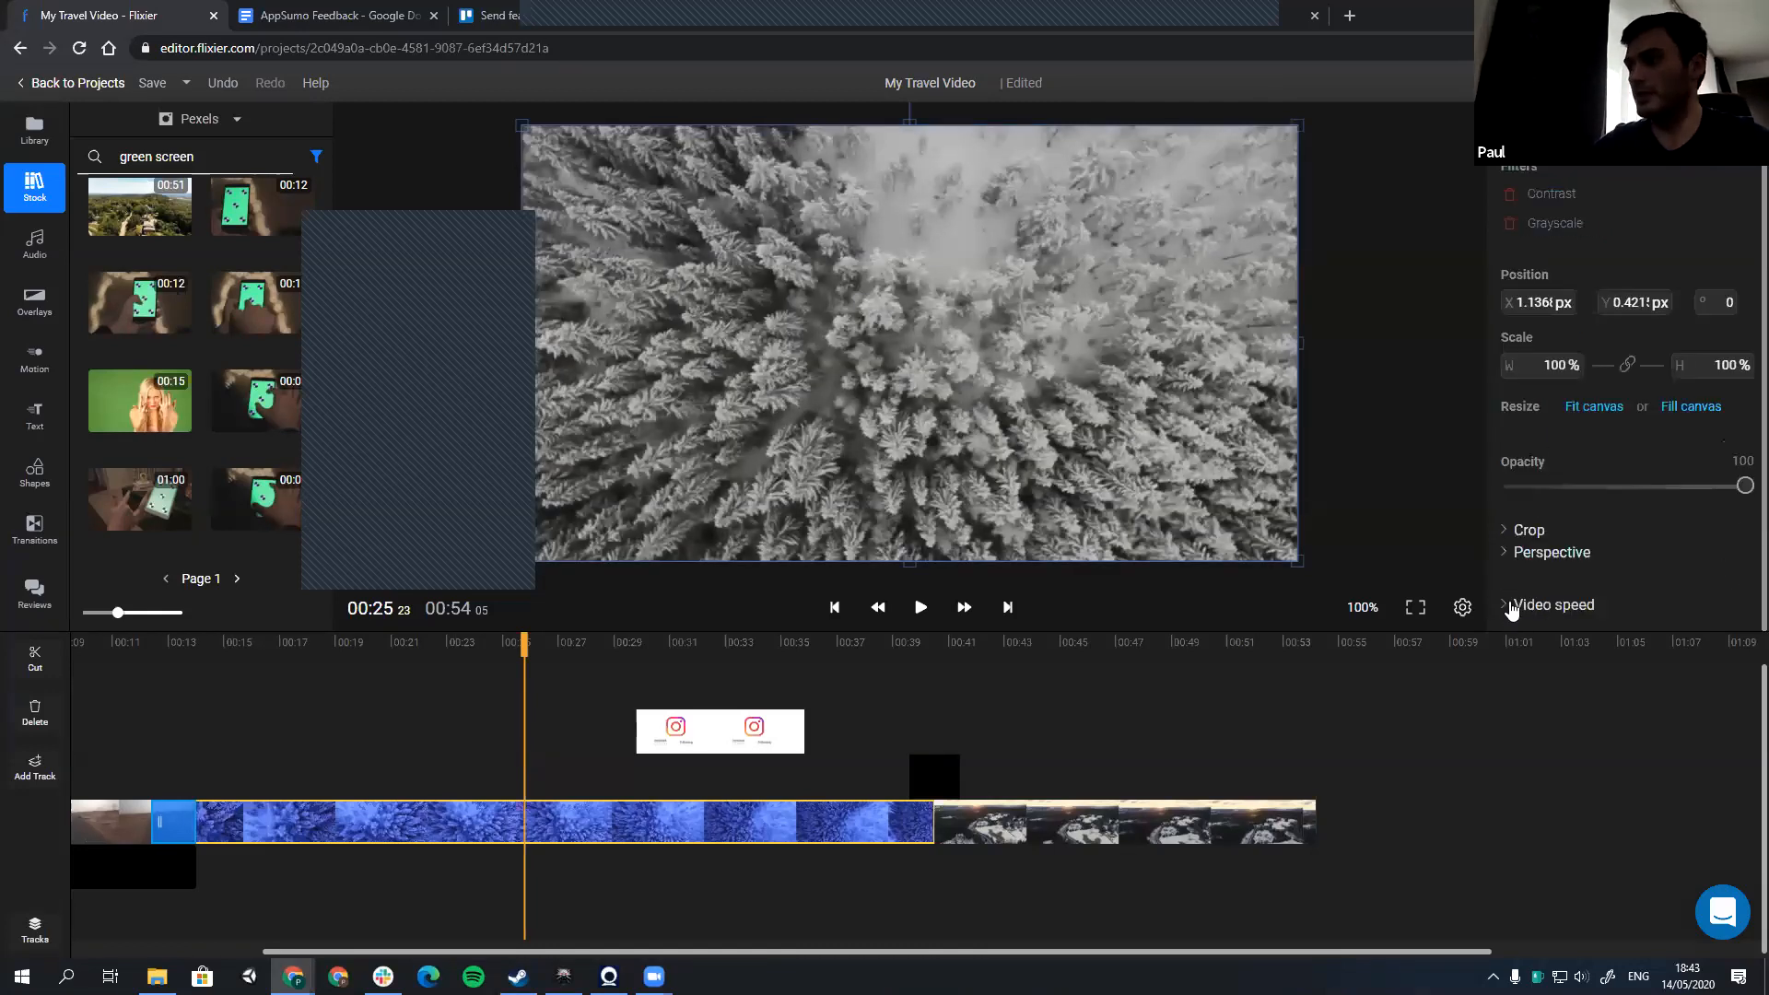
pyautogui.click(1531, 604)
pyautogui.scroll(-2, 1555, 534)
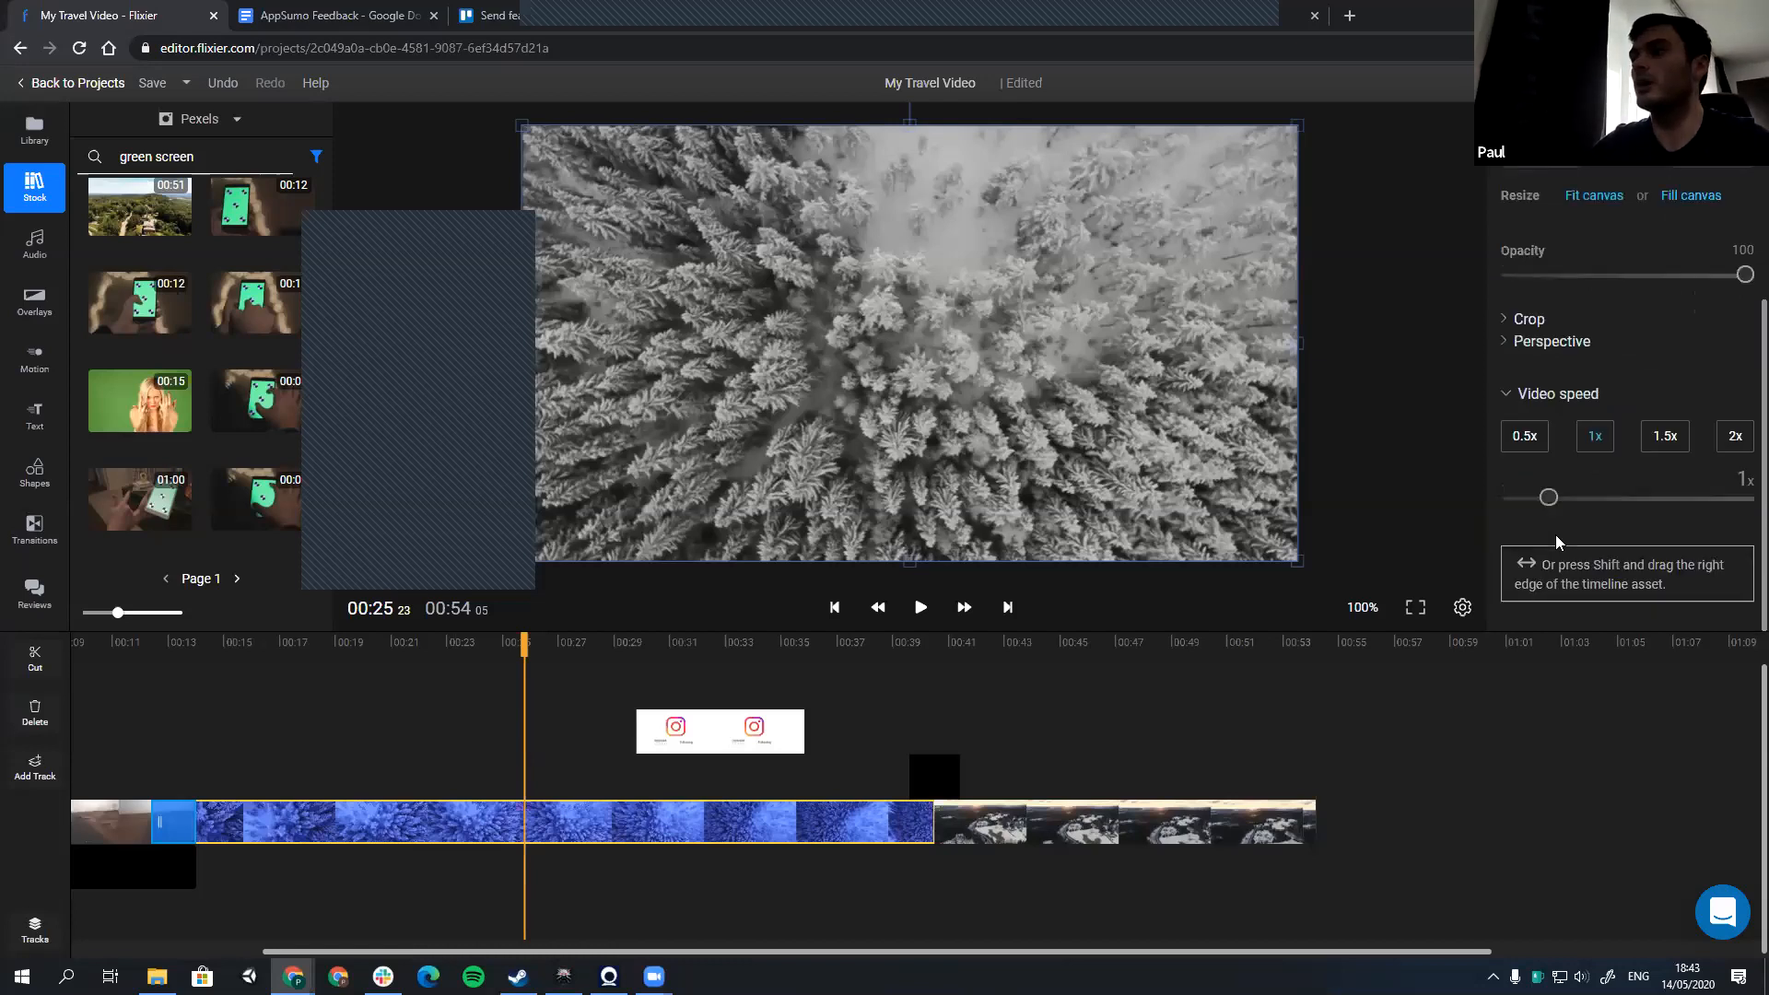
pyautogui.moveTo(1583, 517); pyautogui.dragTo(1626, 517)
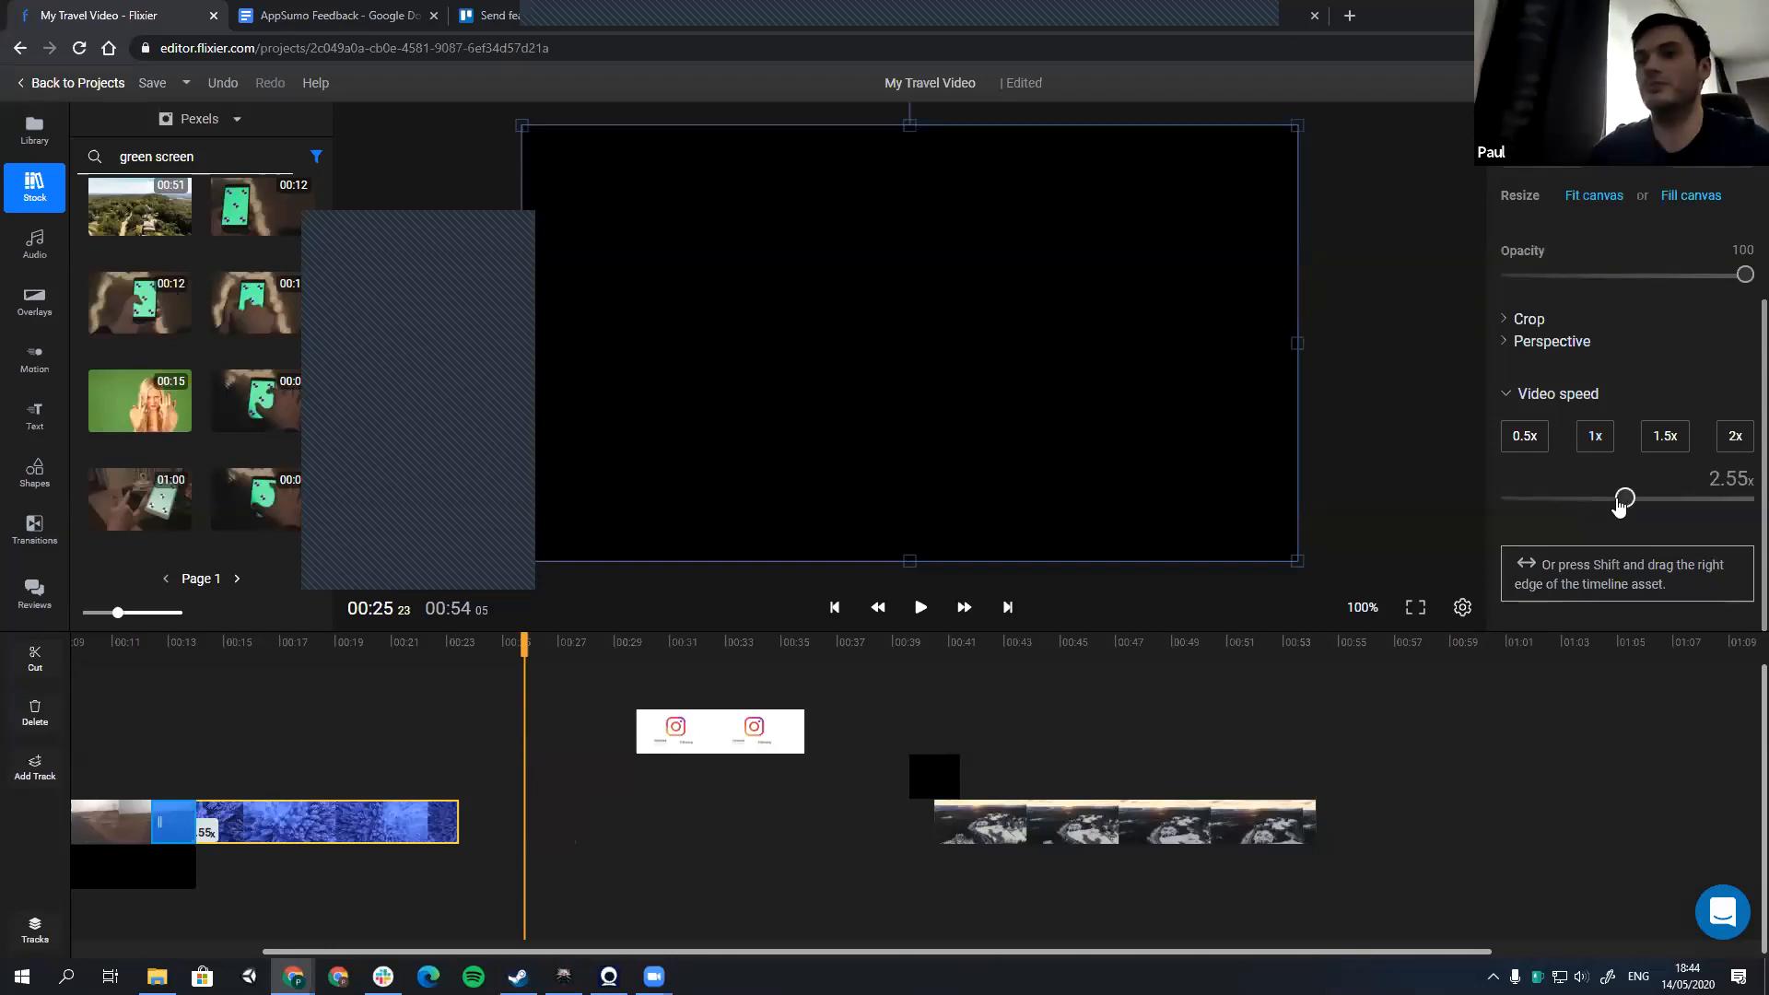
# Step: Ripple delete the gap after the blue forest clip and play the sped-up clip from its start
pyautogui.rightClick(573, 826)
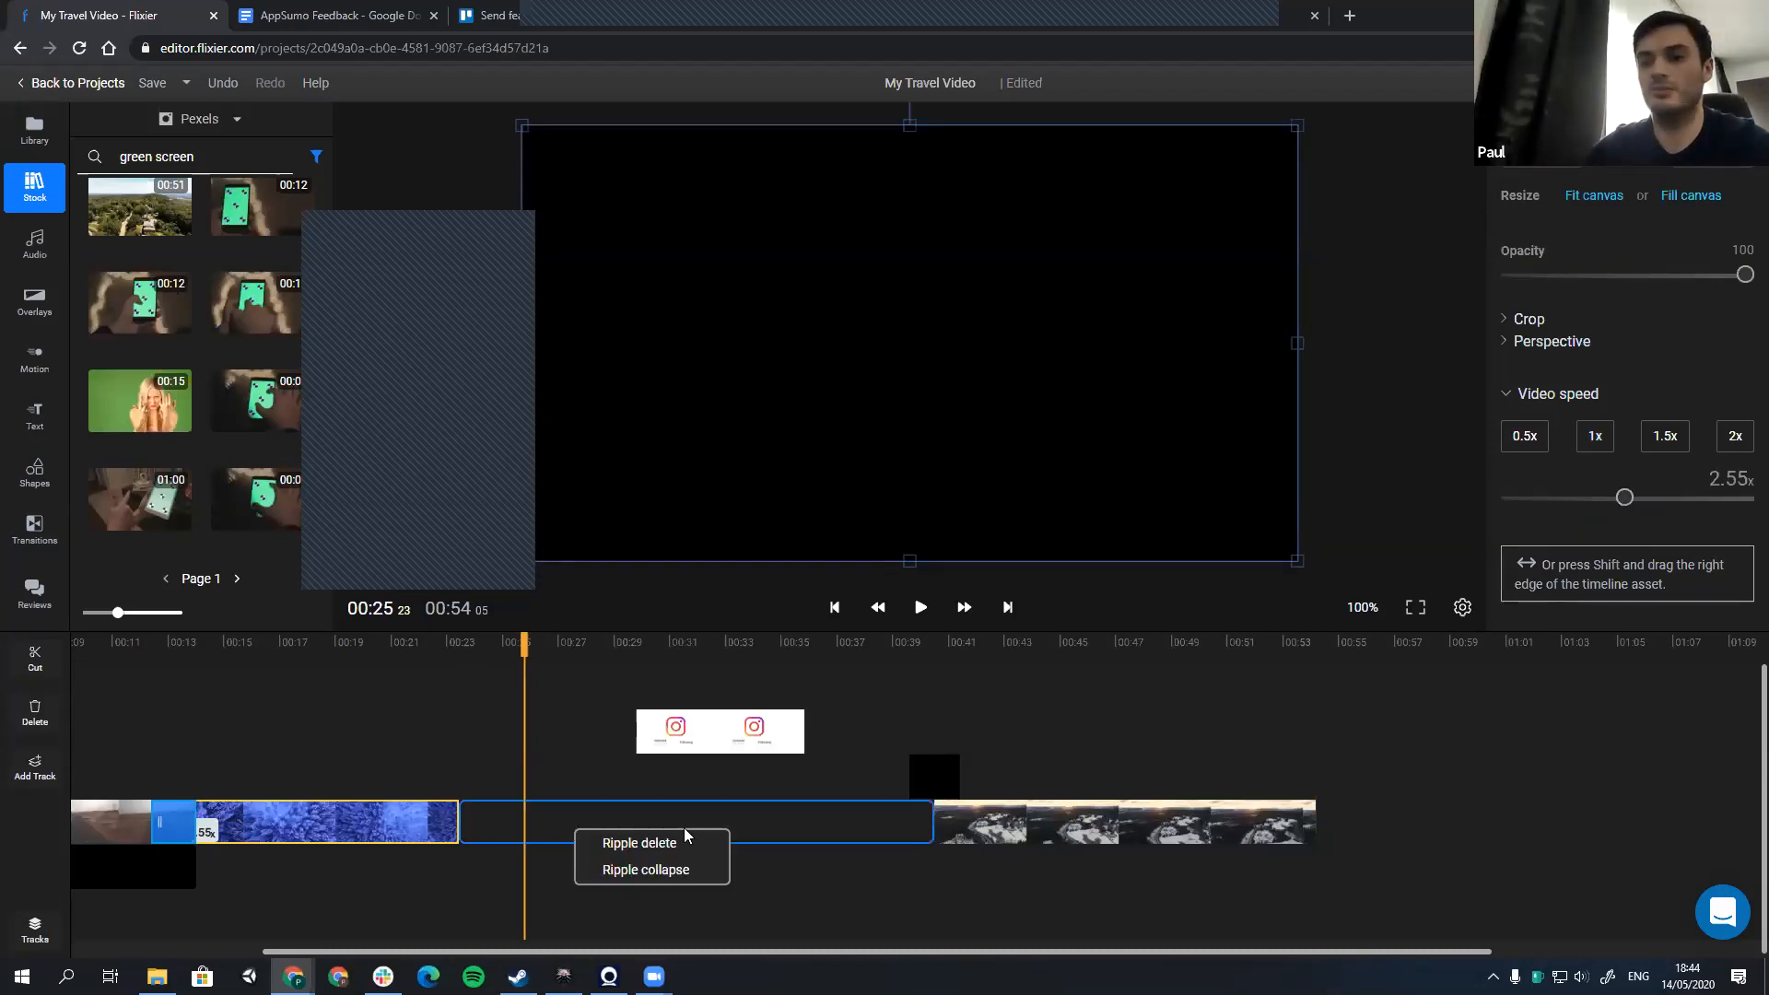
pyautogui.click(673, 845)
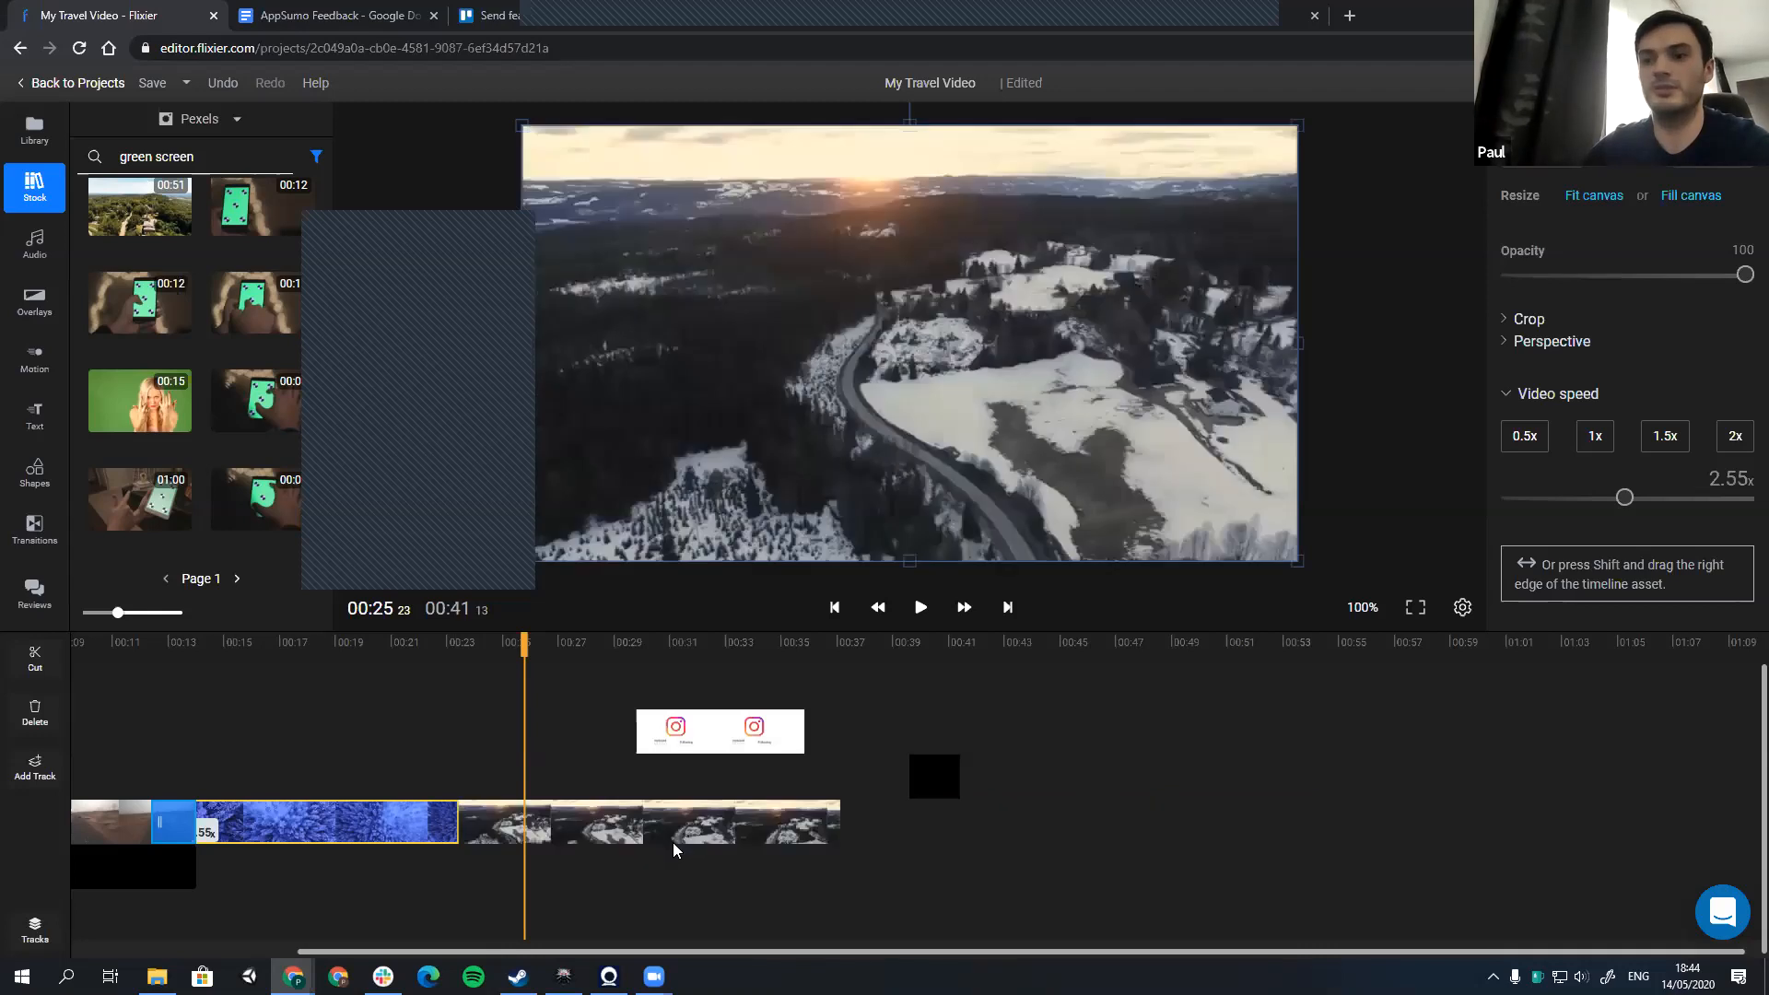
pyautogui.click(205, 654)
pyautogui.press('space')
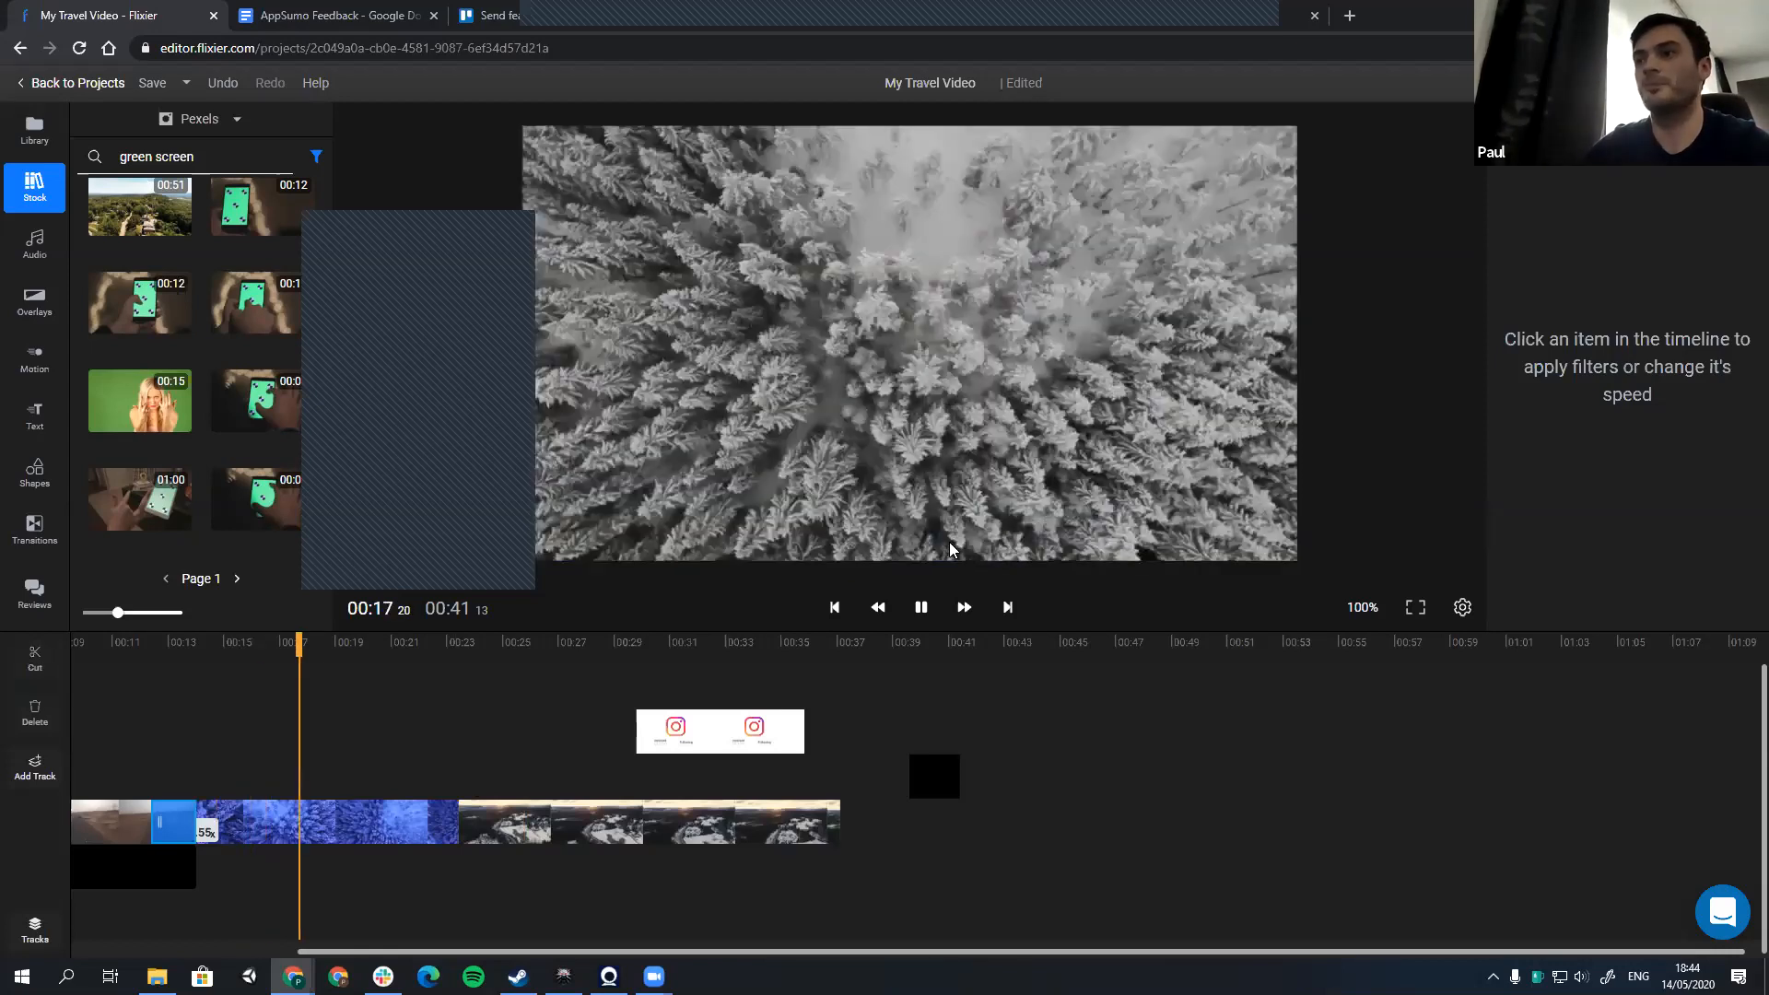
# Step: Slow the blue forest clip to 0.54x and place the snowy road clip directly after its end
pyautogui.click(961, 500)
pyautogui.click(1515, 604)
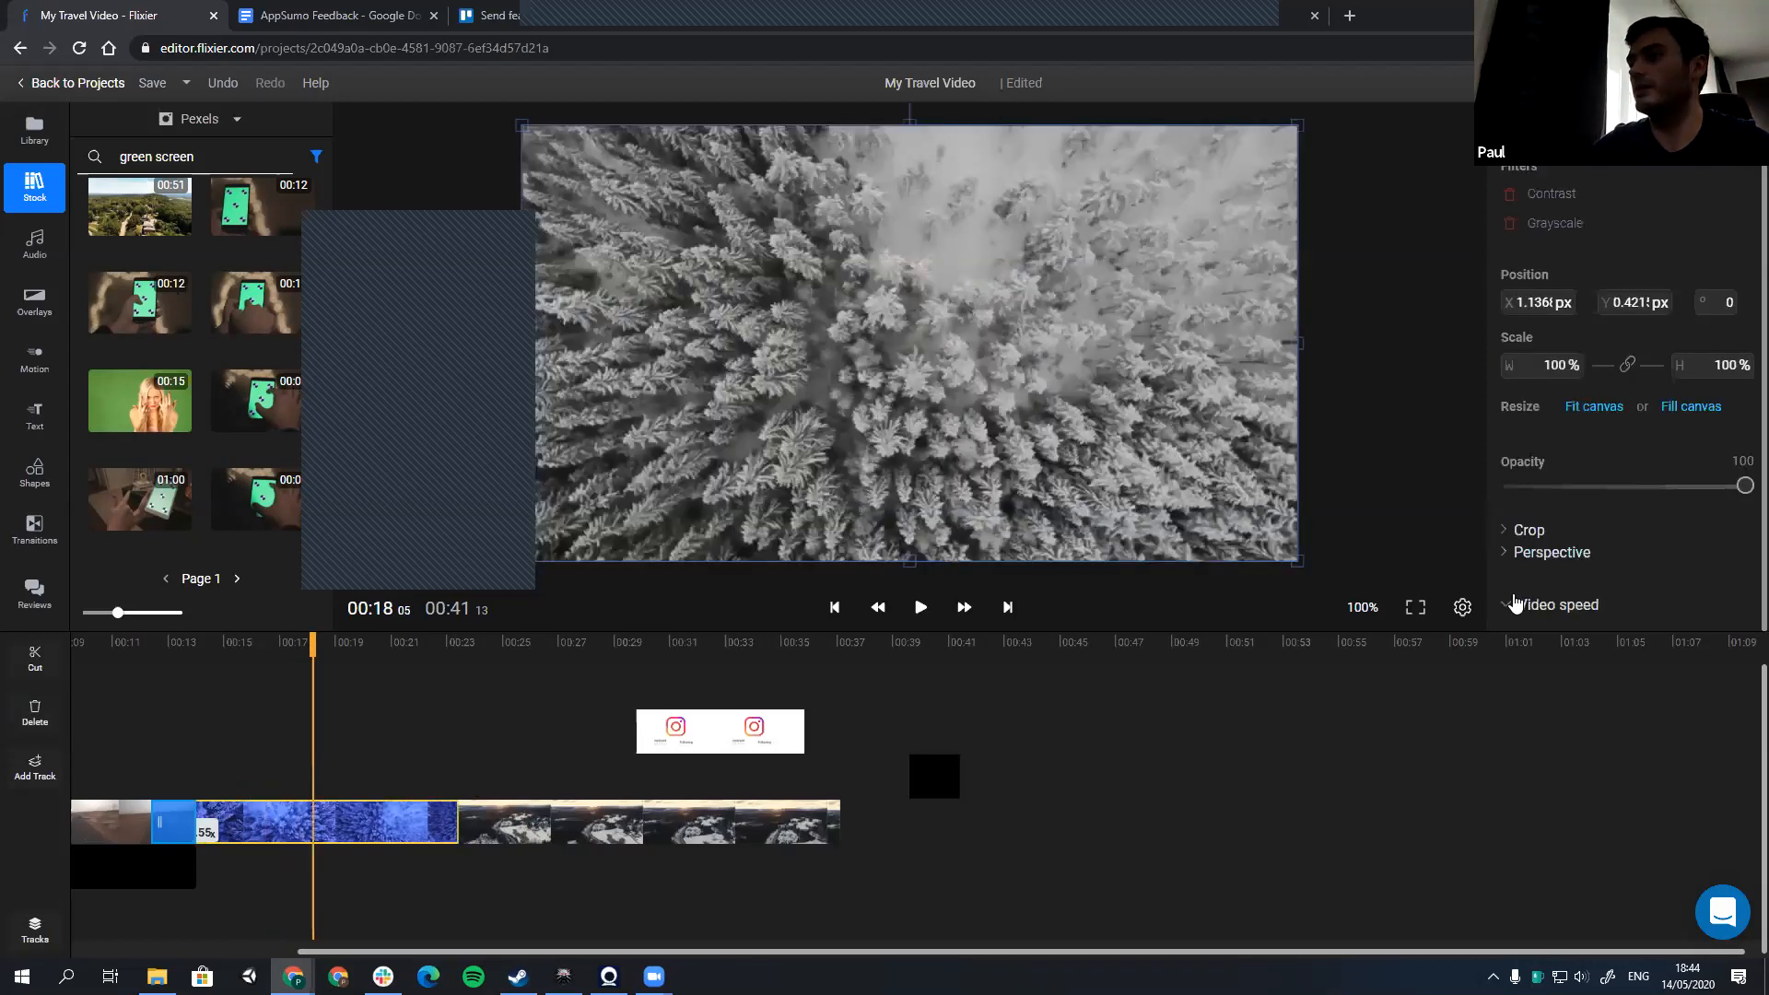
pyautogui.scroll(-3, 1517, 602)
pyautogui.click(1550, 500)
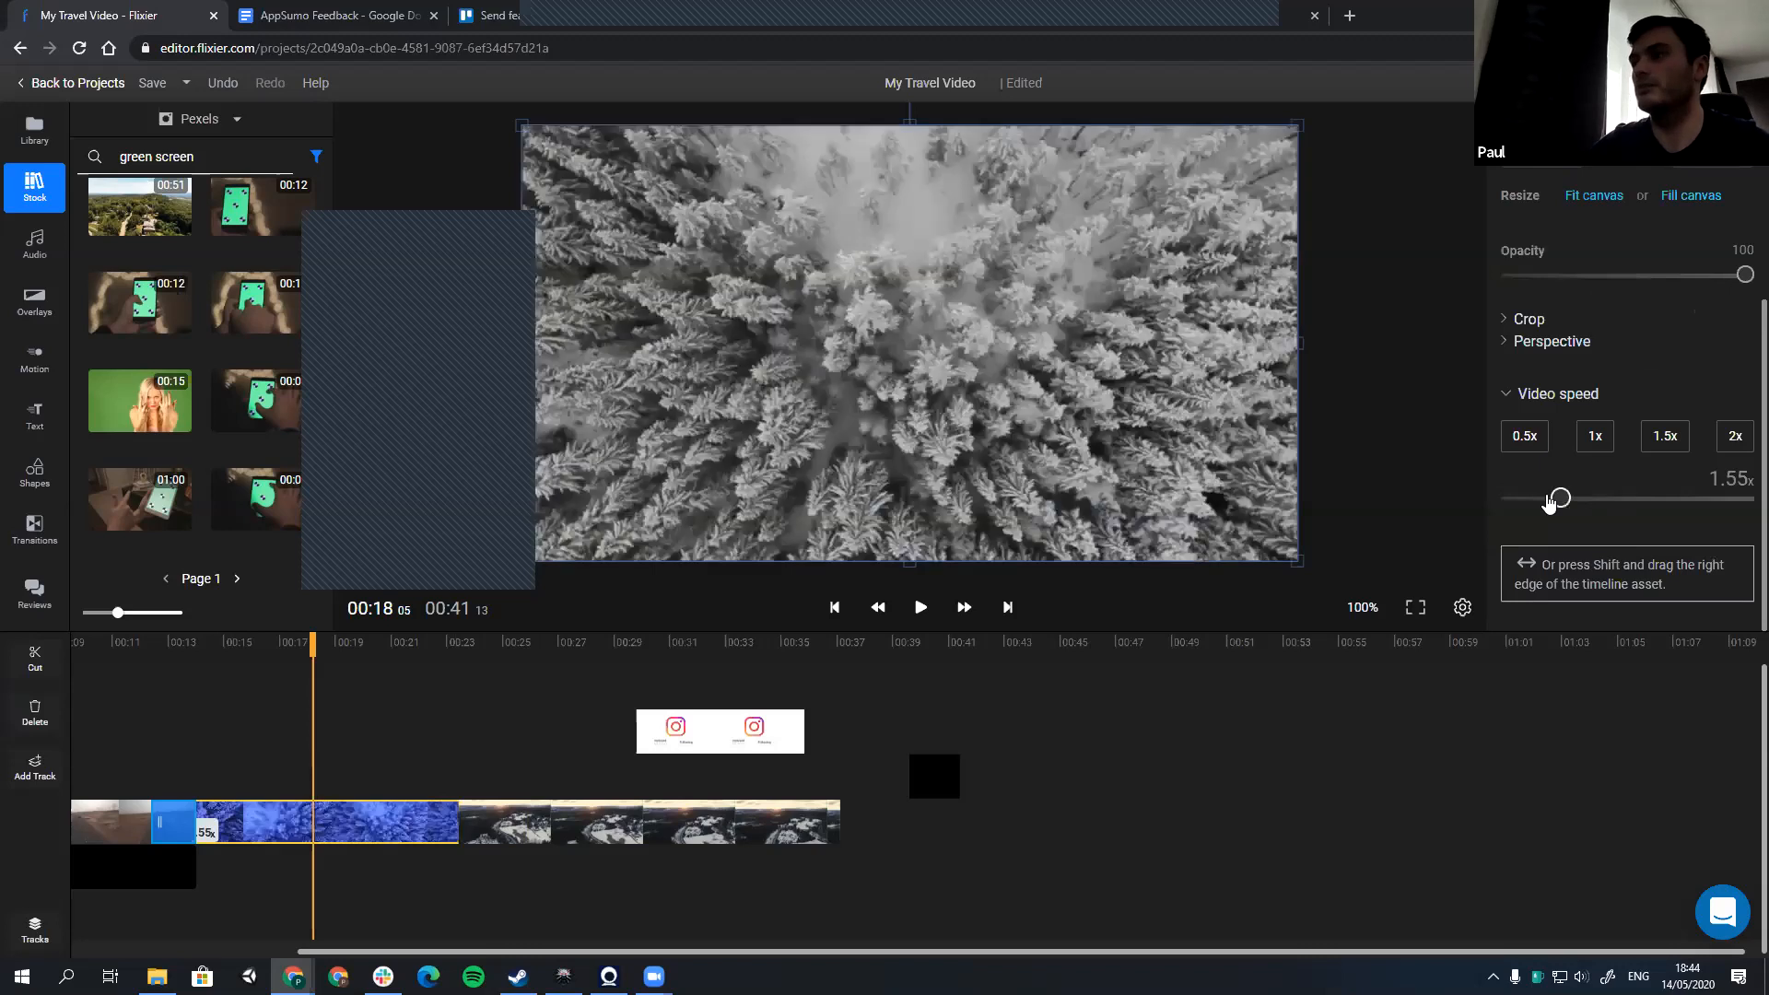
pyautogui.click(1522, 498)
pyautogui.click(1526, 498)
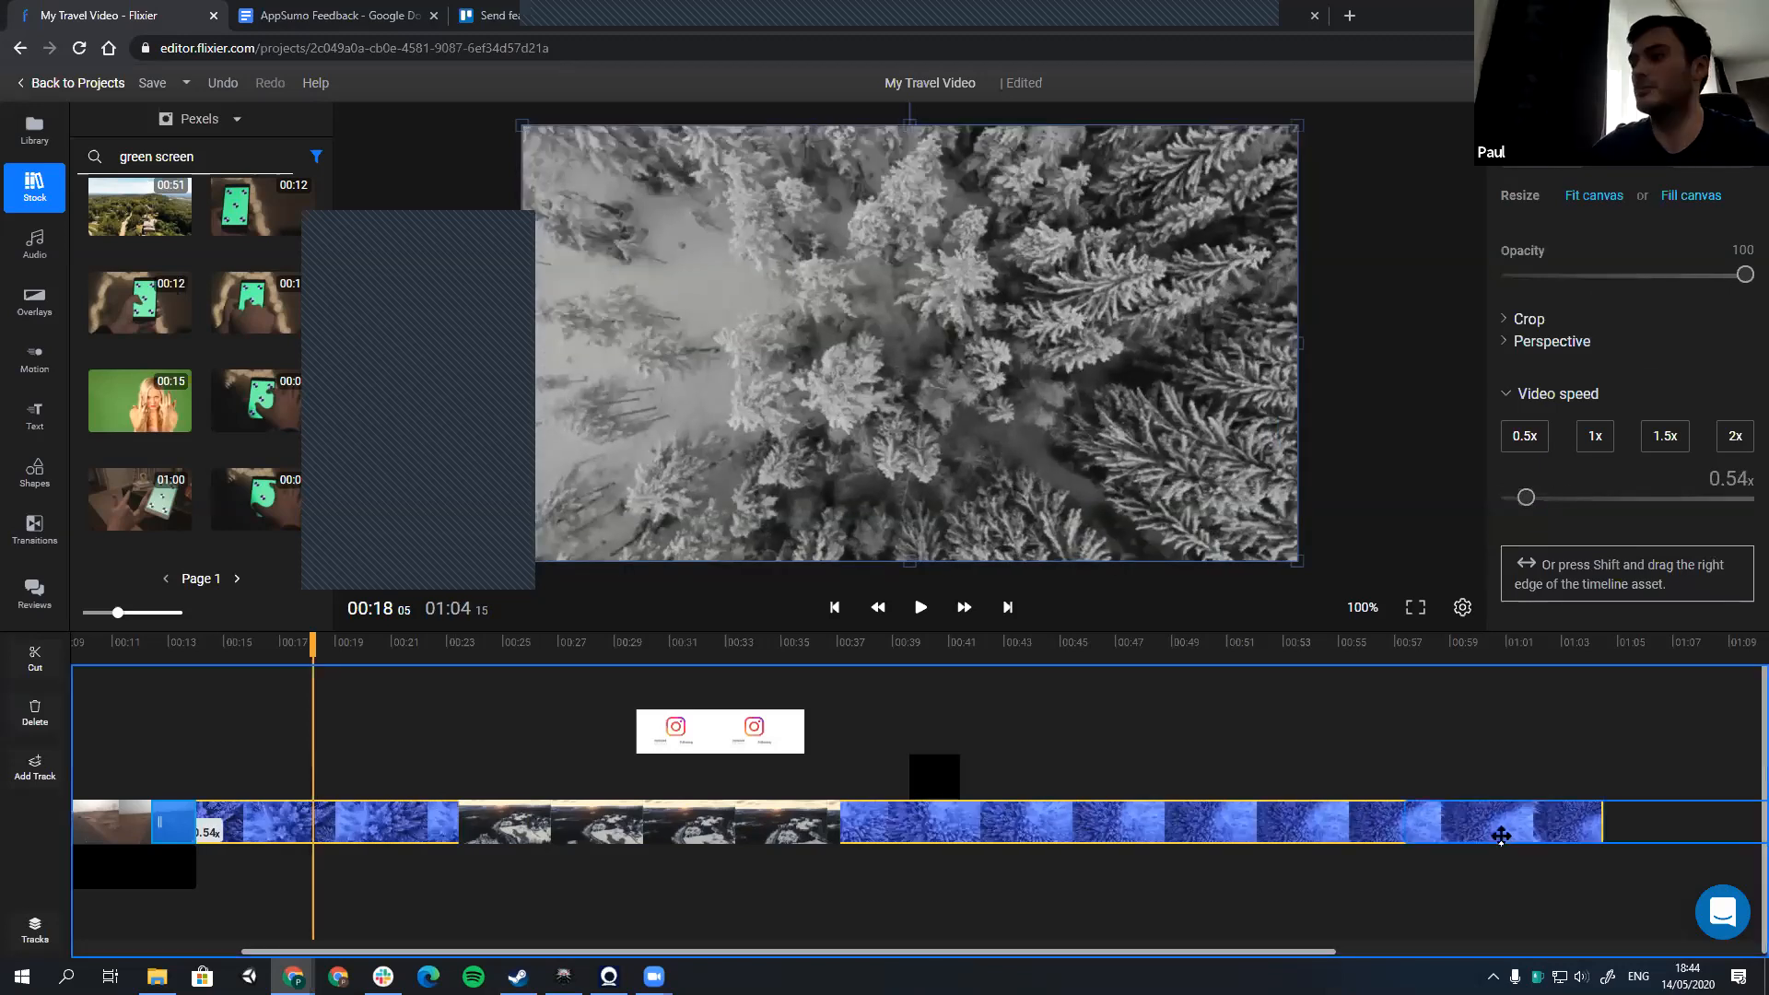
pyautogui.moveTo(1676, 832); pyautogui.dragTo(1676, 832)
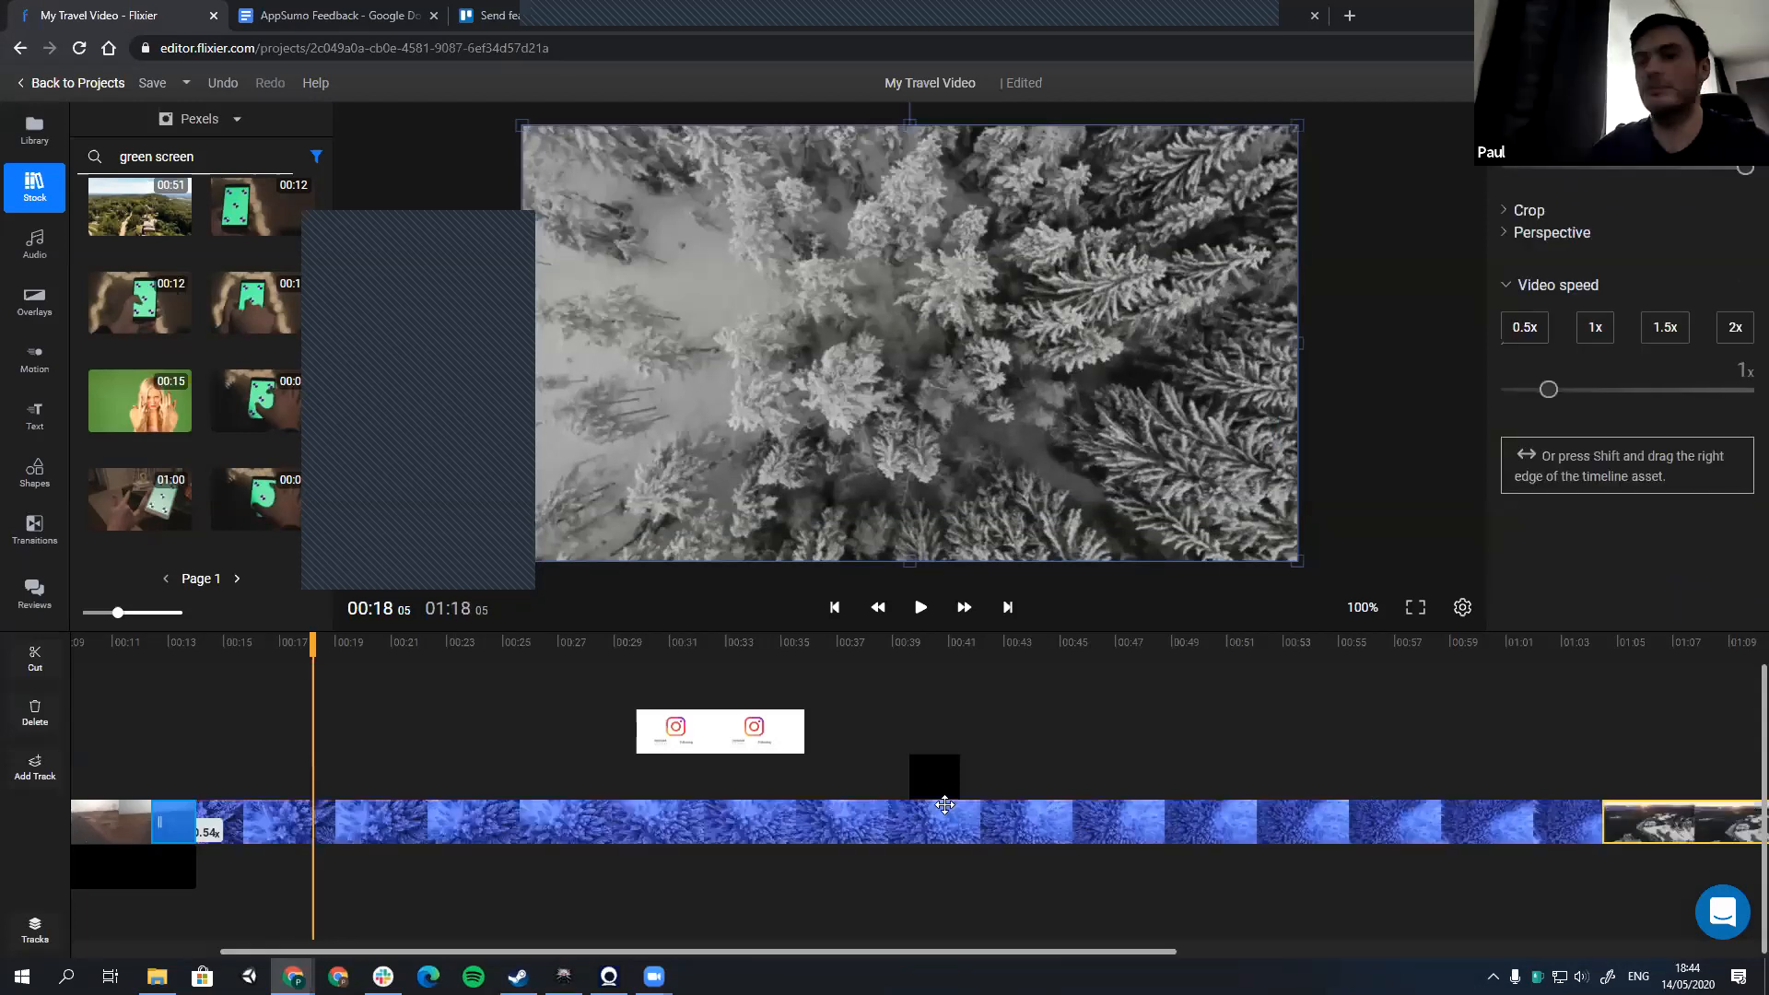
# Step: Preview the slowed forest clip from about 26 seconds and check its frame at about 57 seconds
pyautogui.click(522, 677)
pyautogui.press('space')
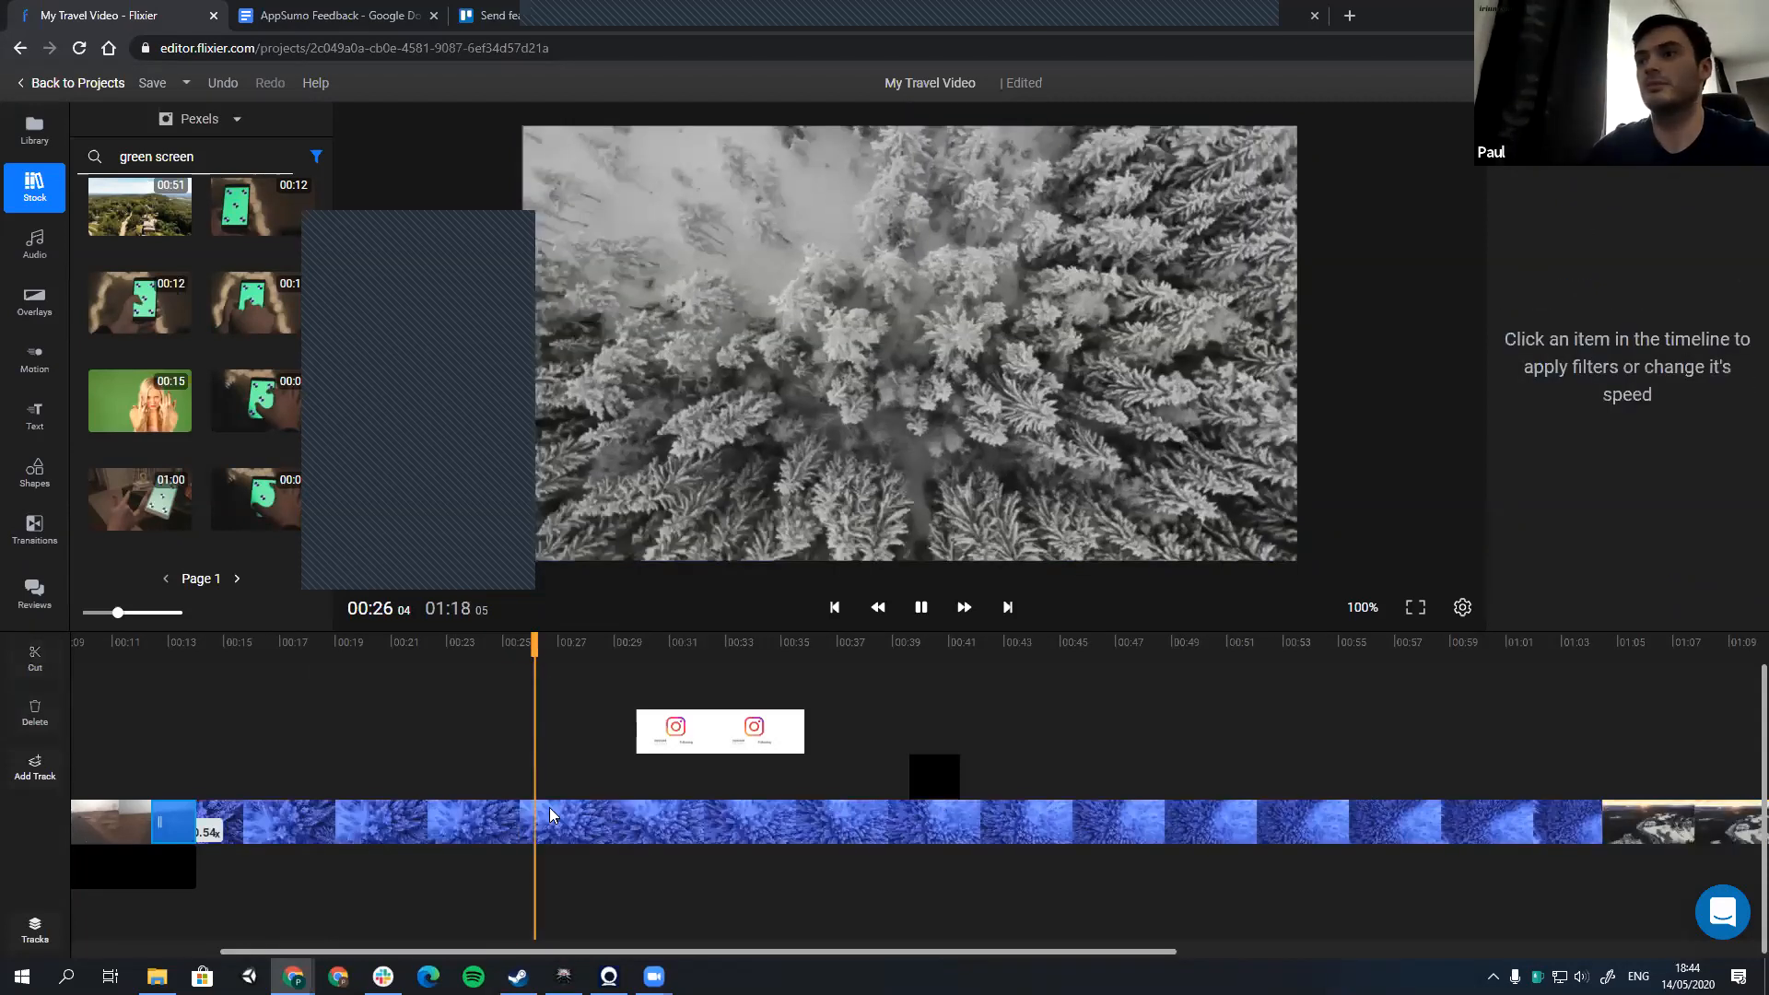
pyautogui.press('space')
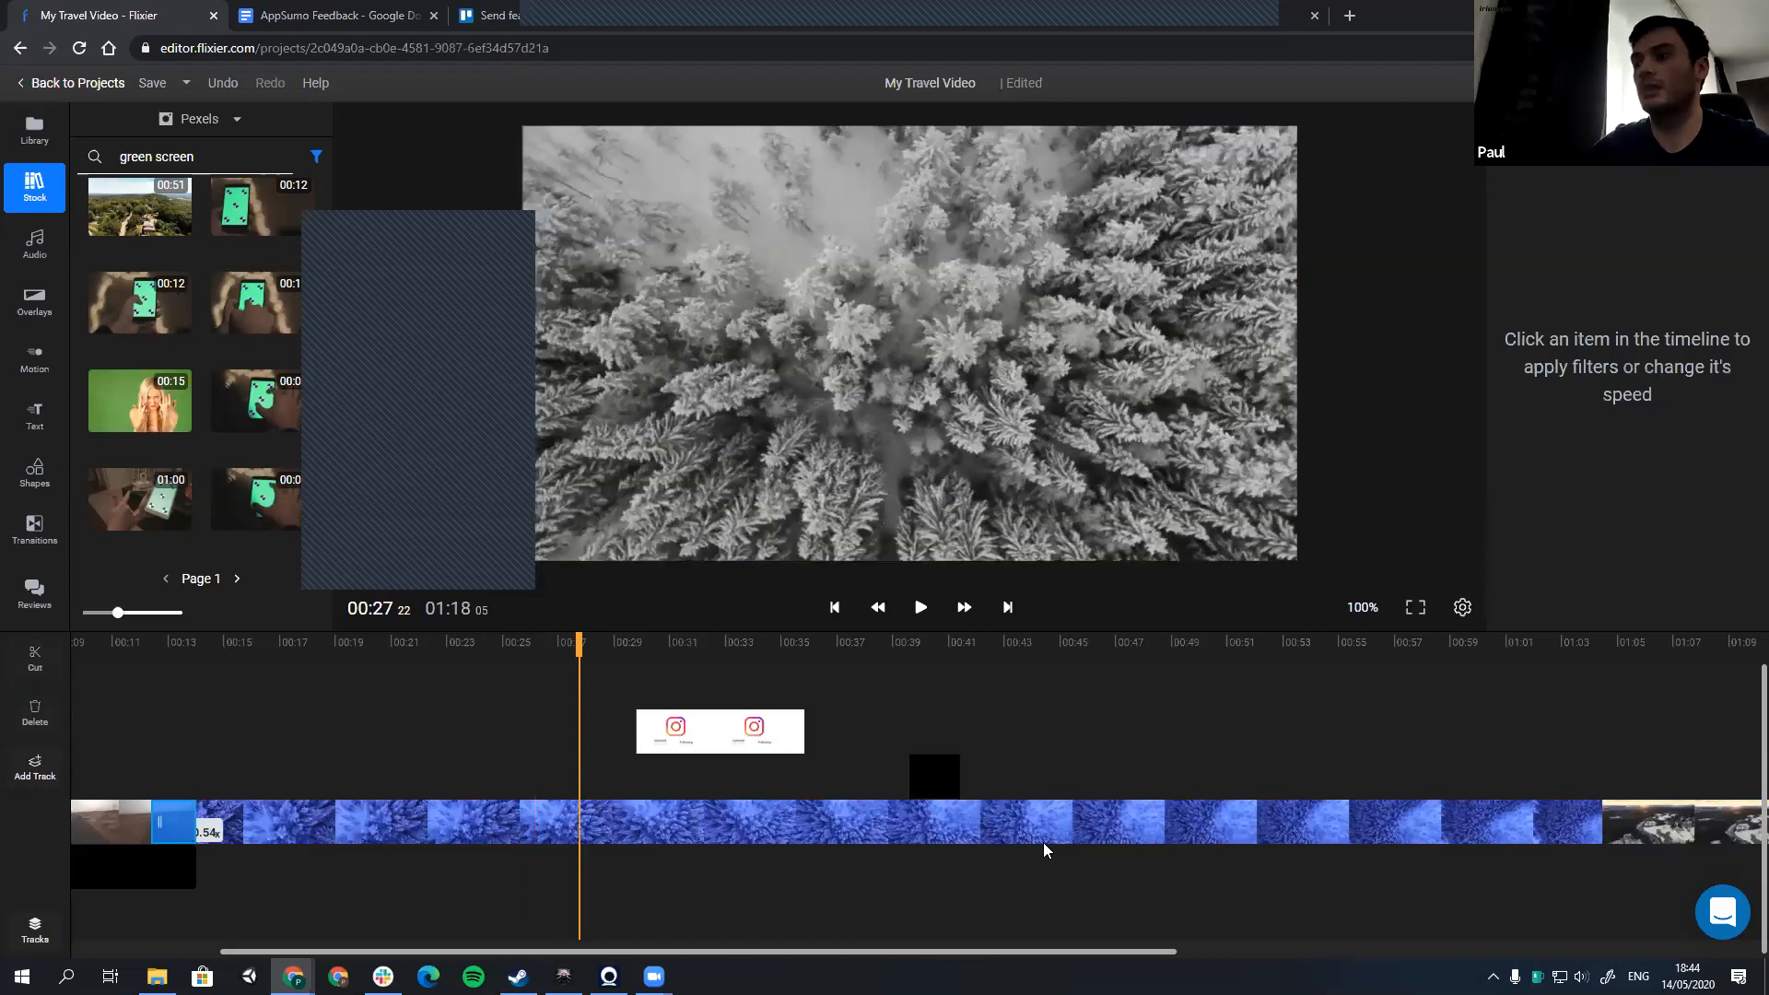
pyautogui.click(1279, 832)
pyautogui.click(1397, 832)
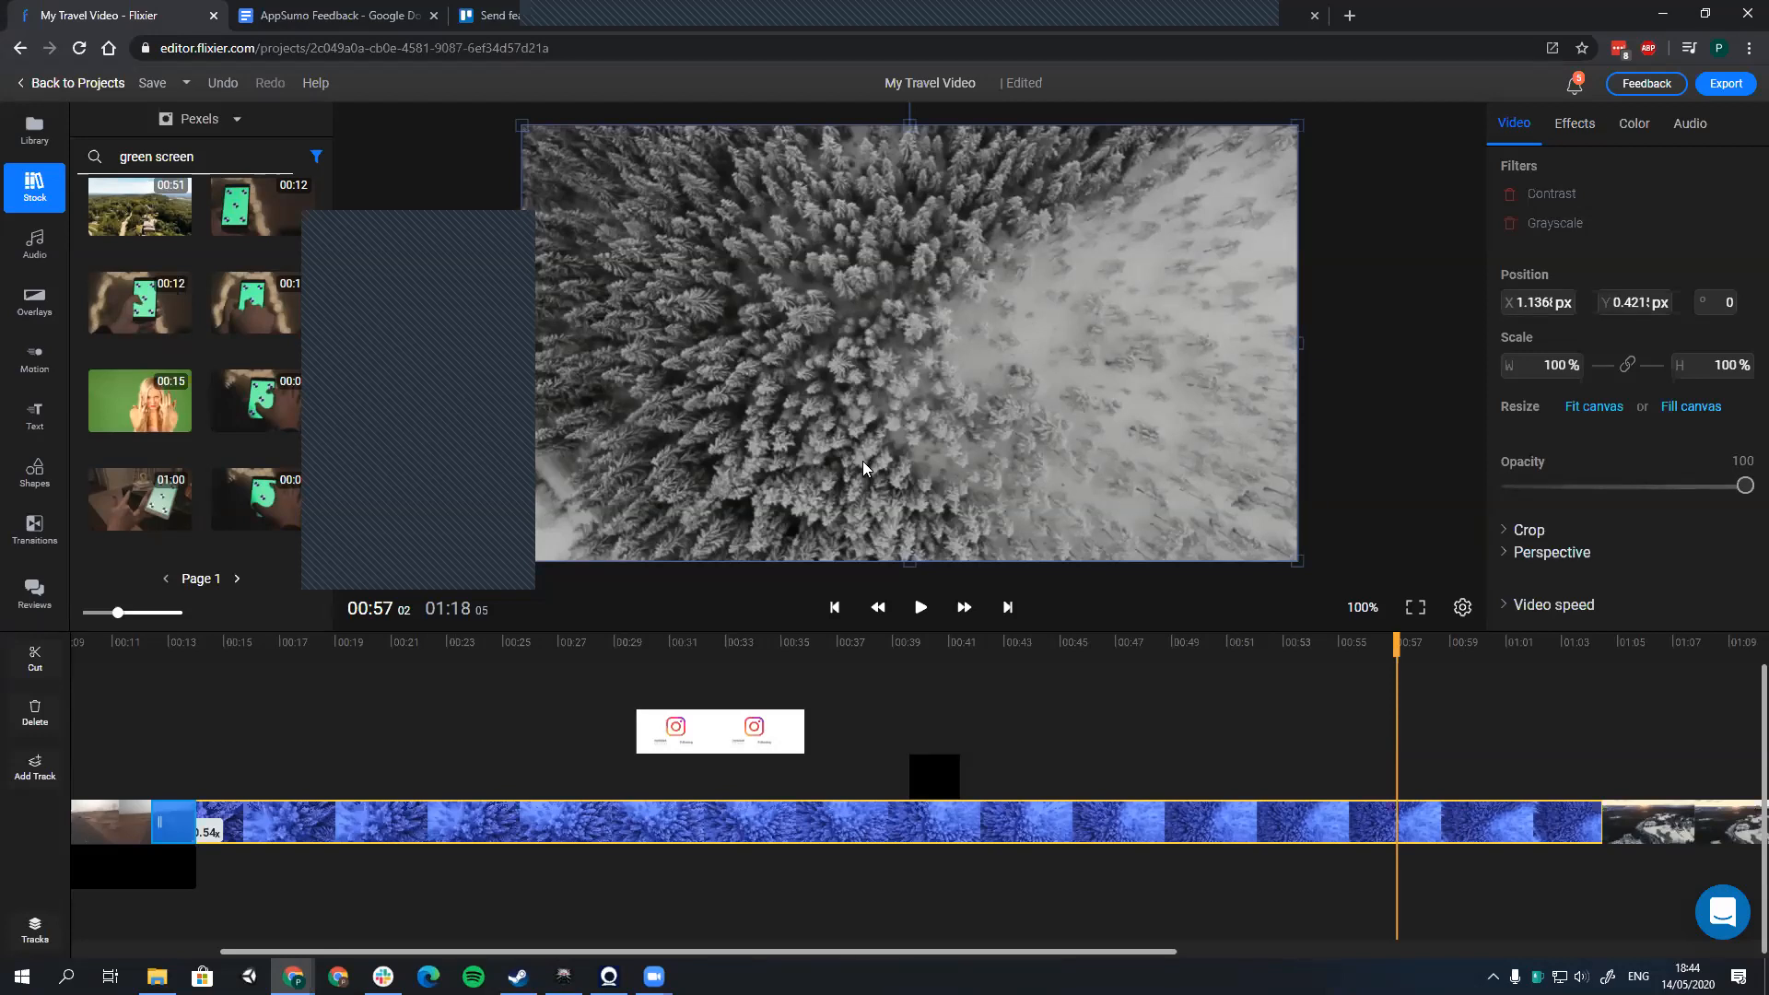
# Step: Add a fade in and a fade out to the detached audio clip beneath the desert road clip
pyautogui.moveTo(562, 948); pyautogui.dragTo(412, 948)
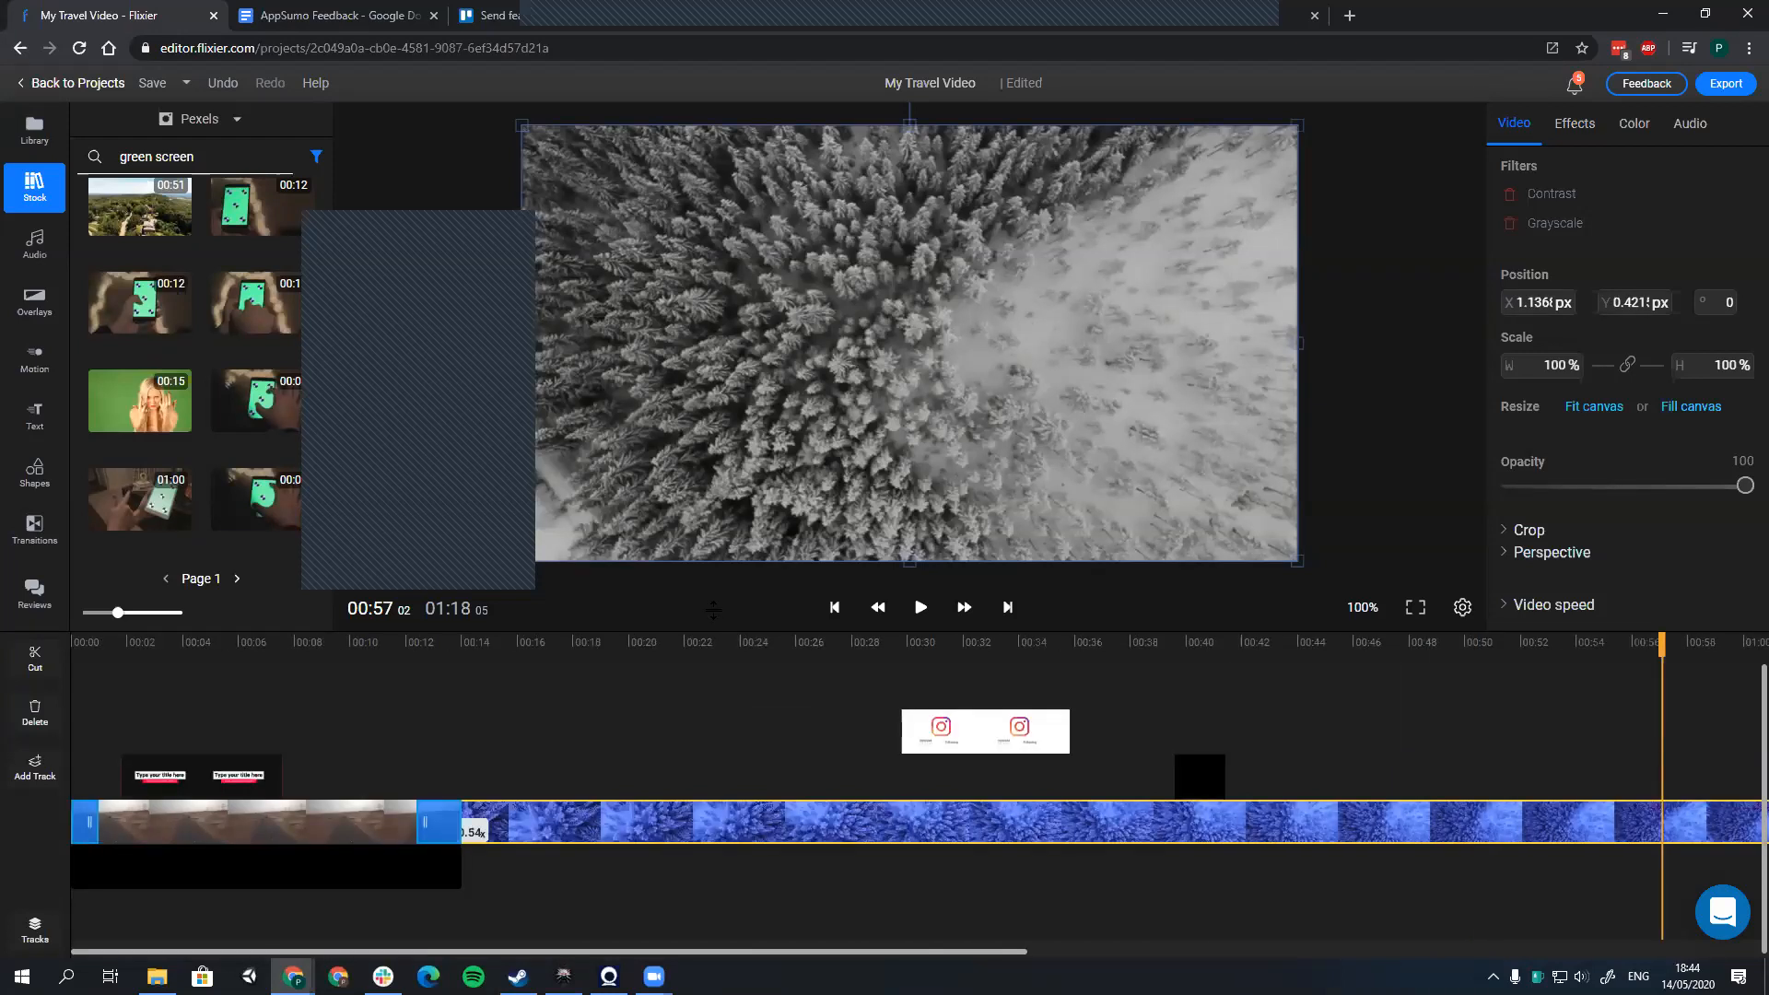
pyautogui.moveTo(622, 615); pyautogui.dragTo(630, 603)
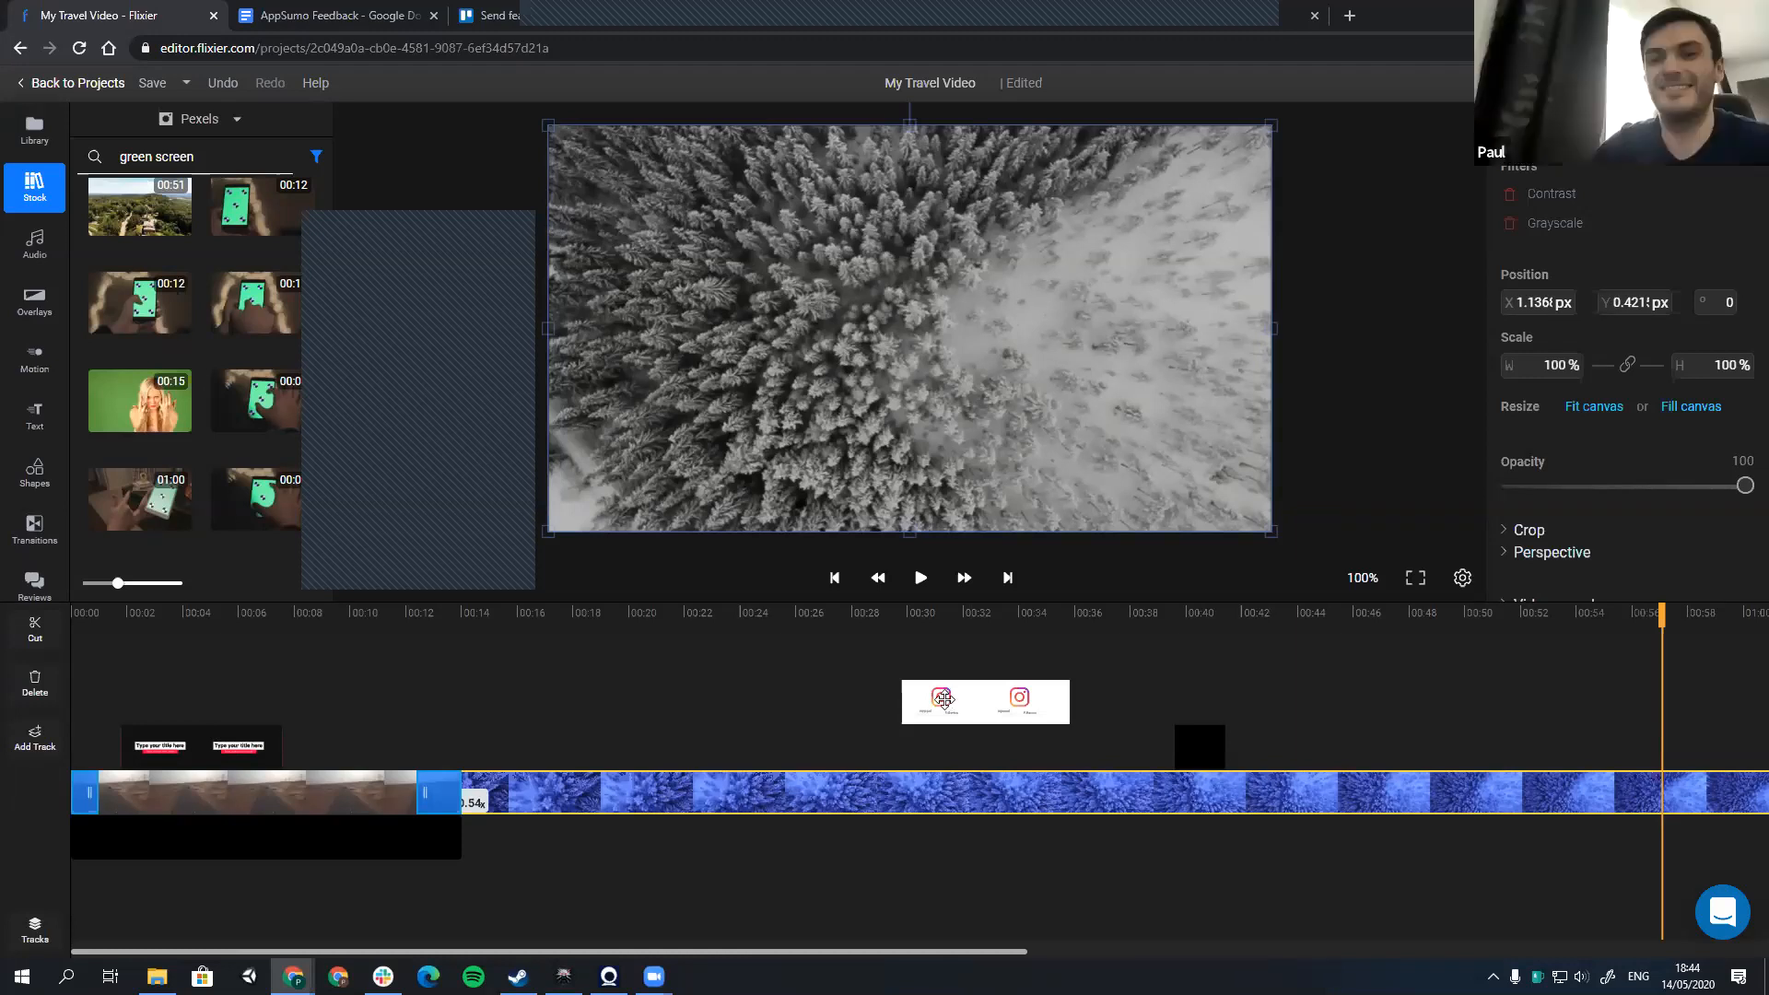
pyautogui.click(455, 829)
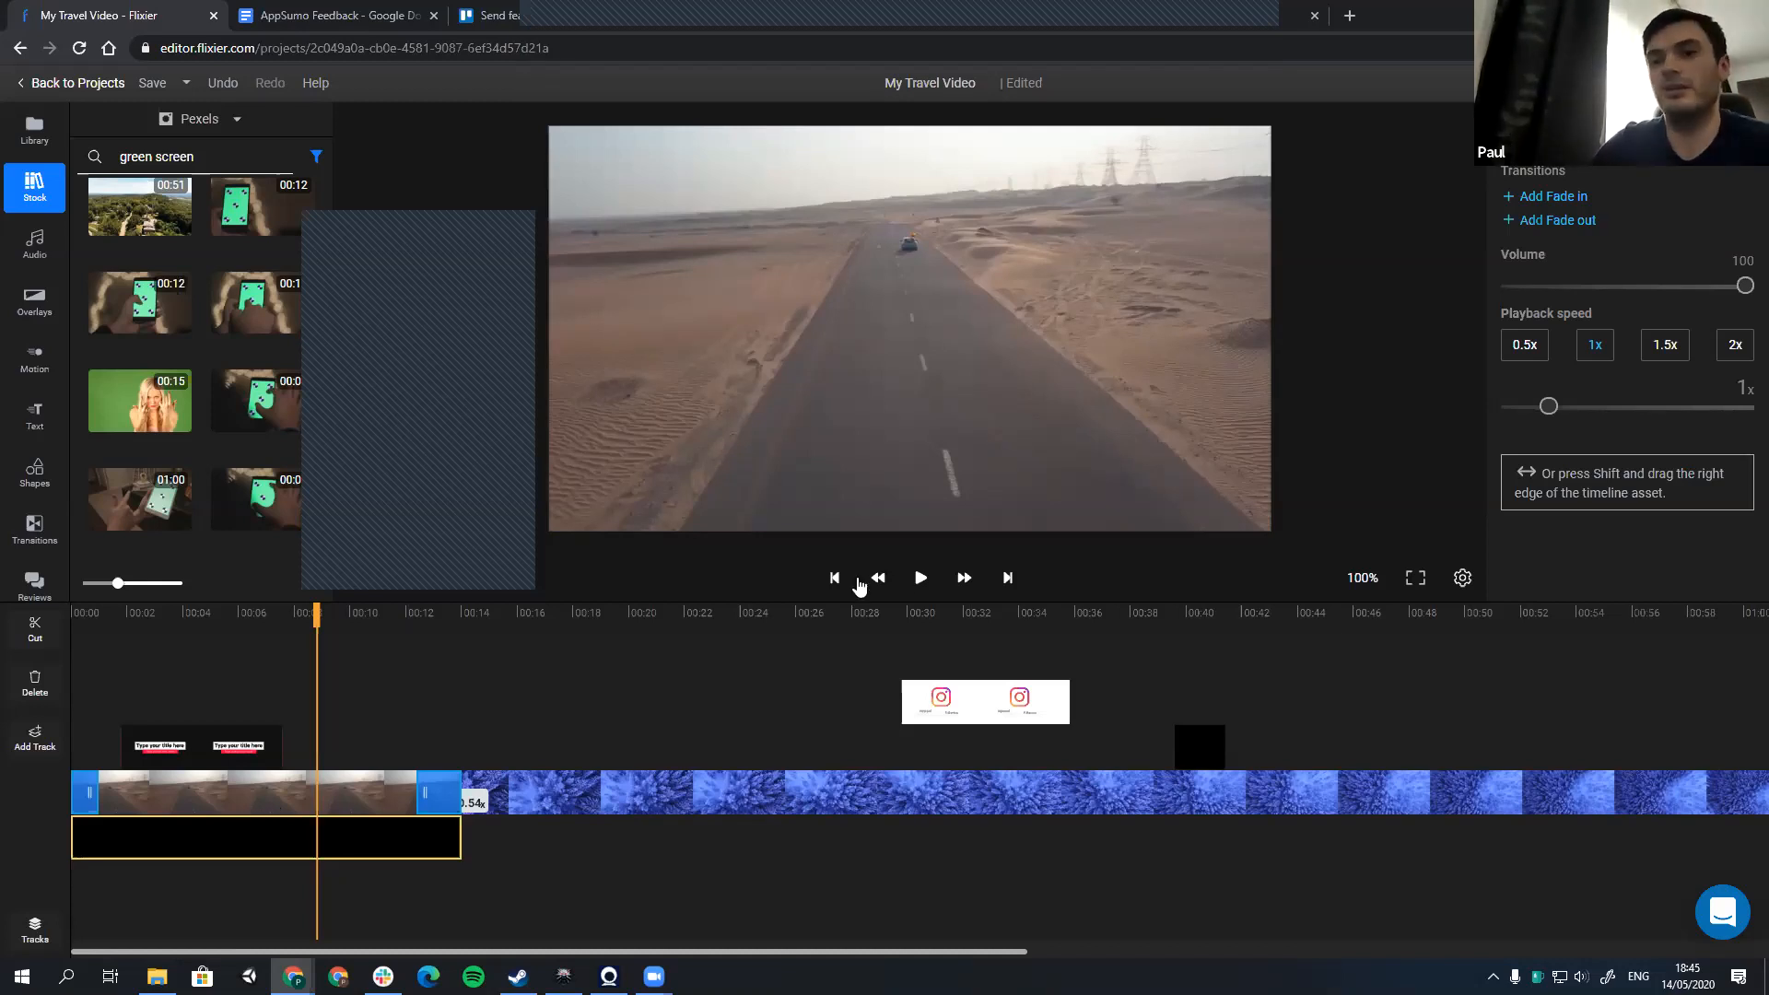
pyautogui.click(1534, 196)
pyautogui.click(1539, 221)
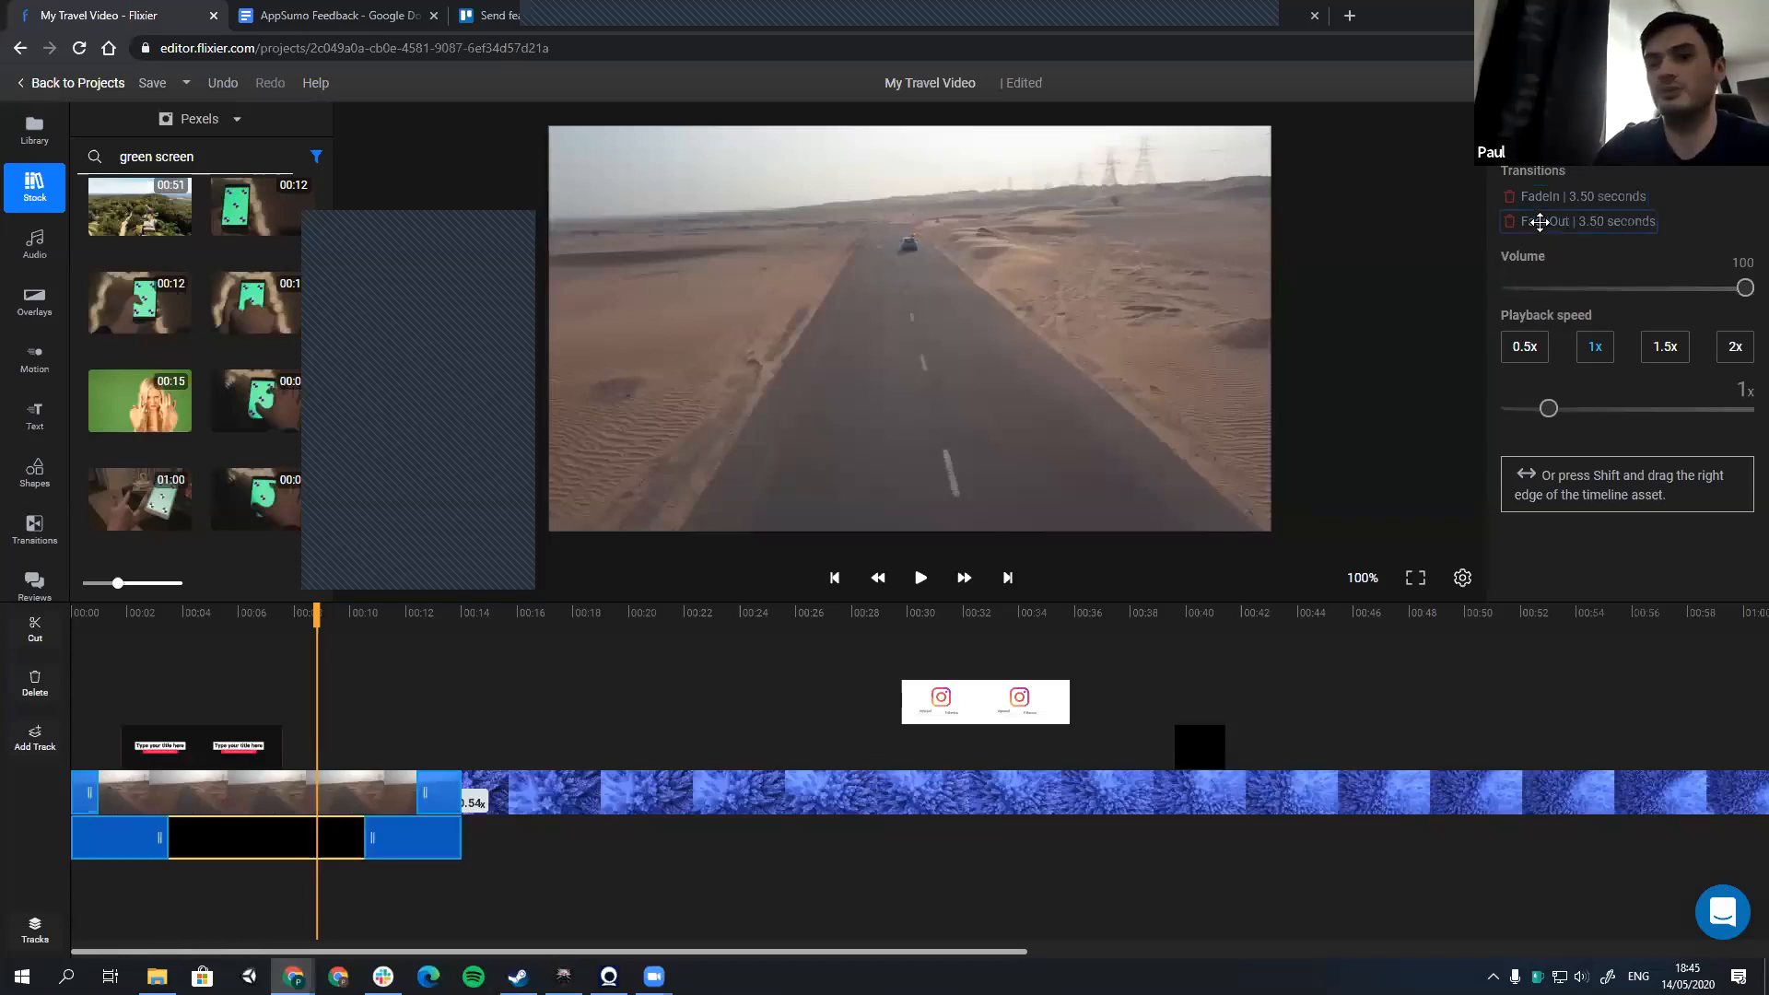
# Step: Adjust the audio clip's fade lengths, shorten the fade in to 0.99 seconds, and remove the fade out
pyautogui.moveTo(372, 838); pyautogui.dragTo(274, 849)
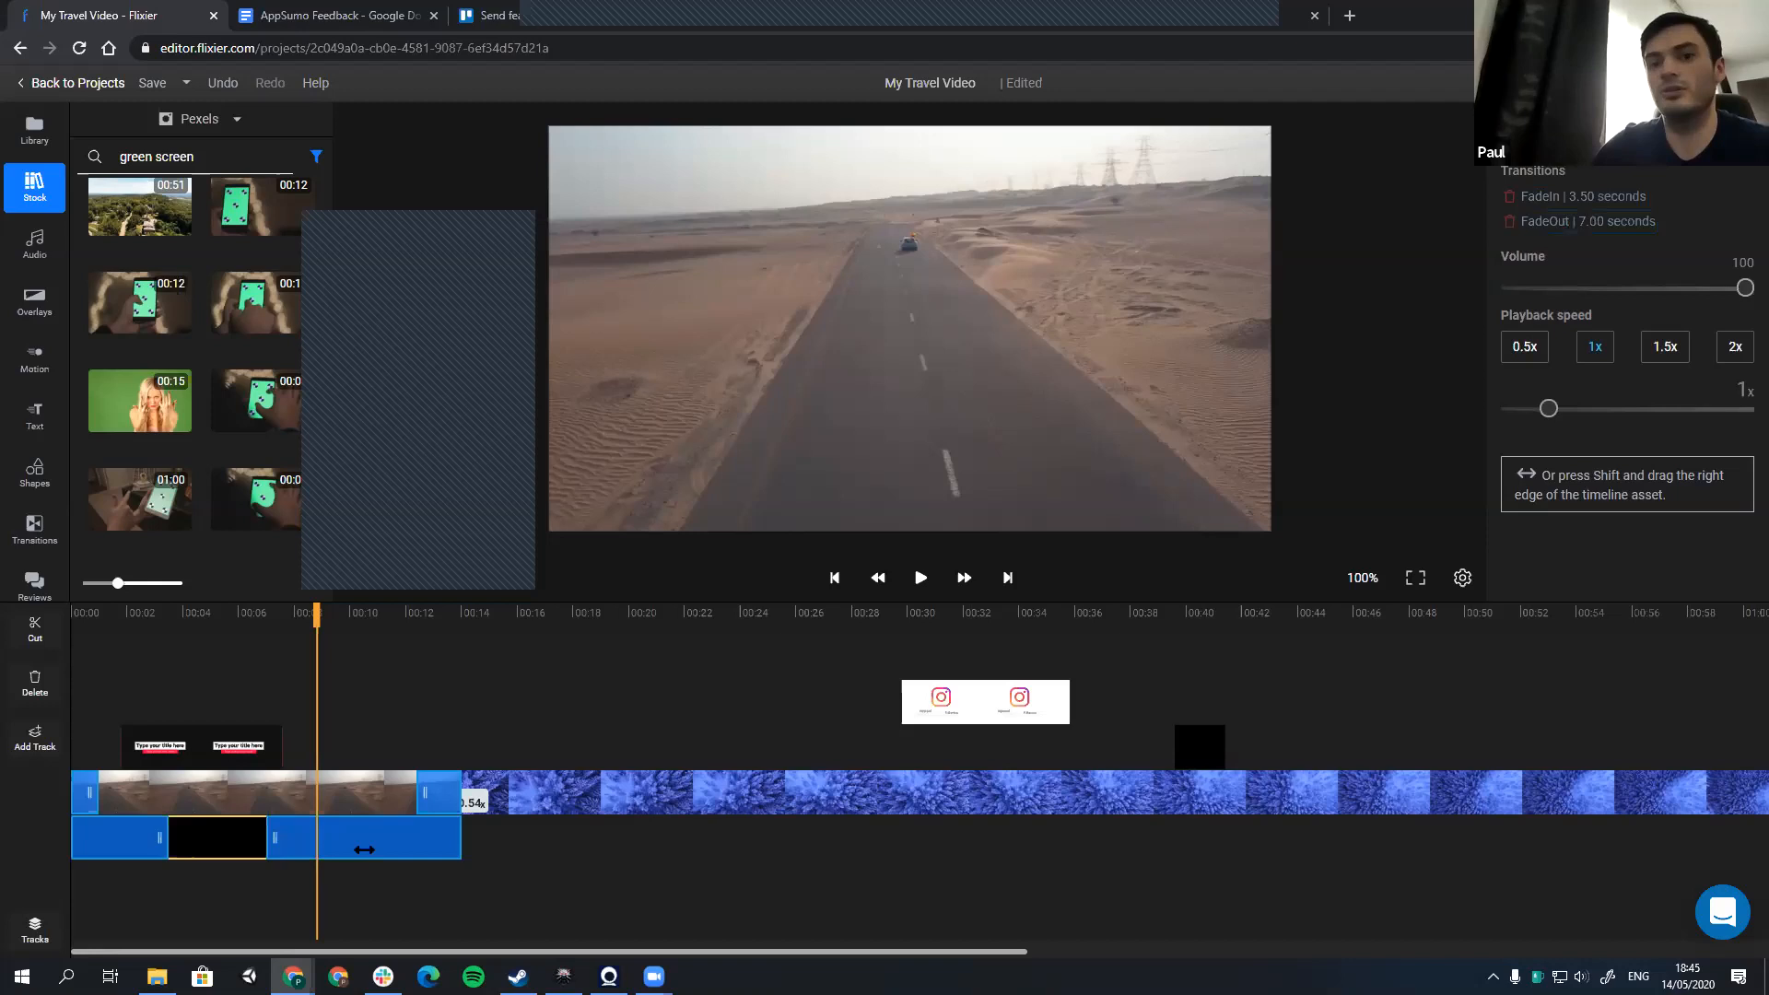
pyautogui.moveTo(164, 846)
pyautogui.mouseDown()
pyautogui.moveTo(126, 850)
pyautogui.moveTo(144, 846)
pyautogui.mouseUp()
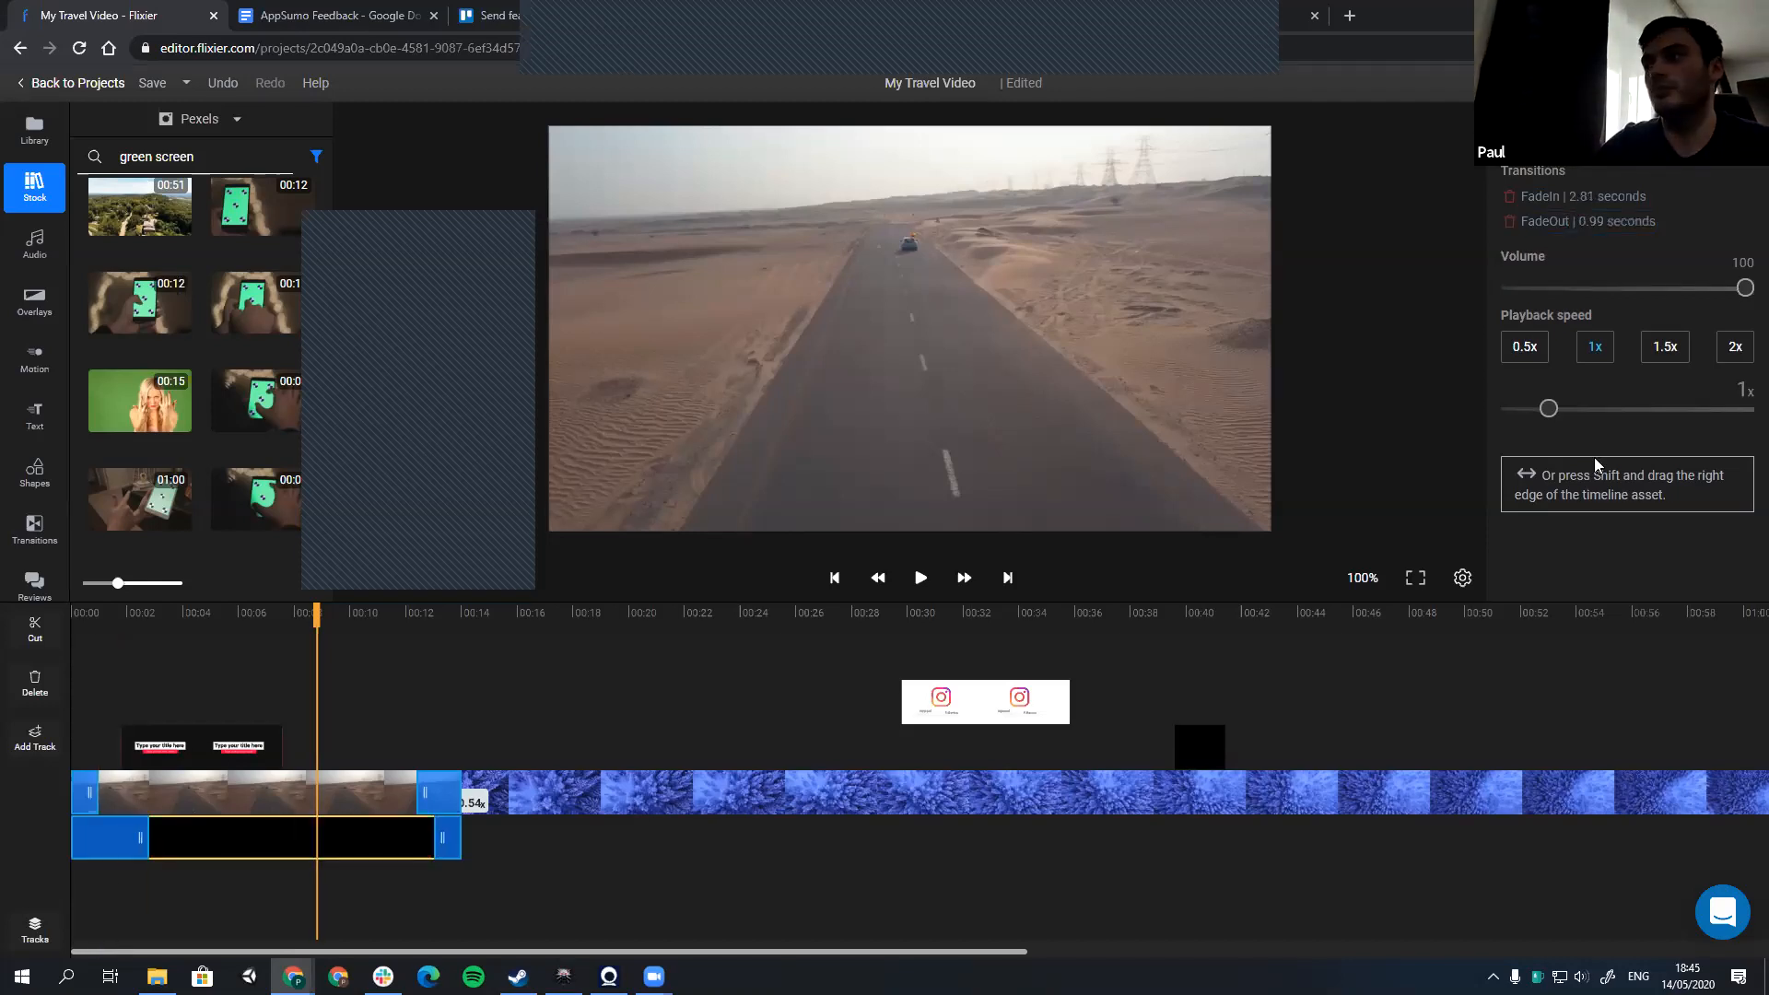
pyautogui.click(1510, 222)
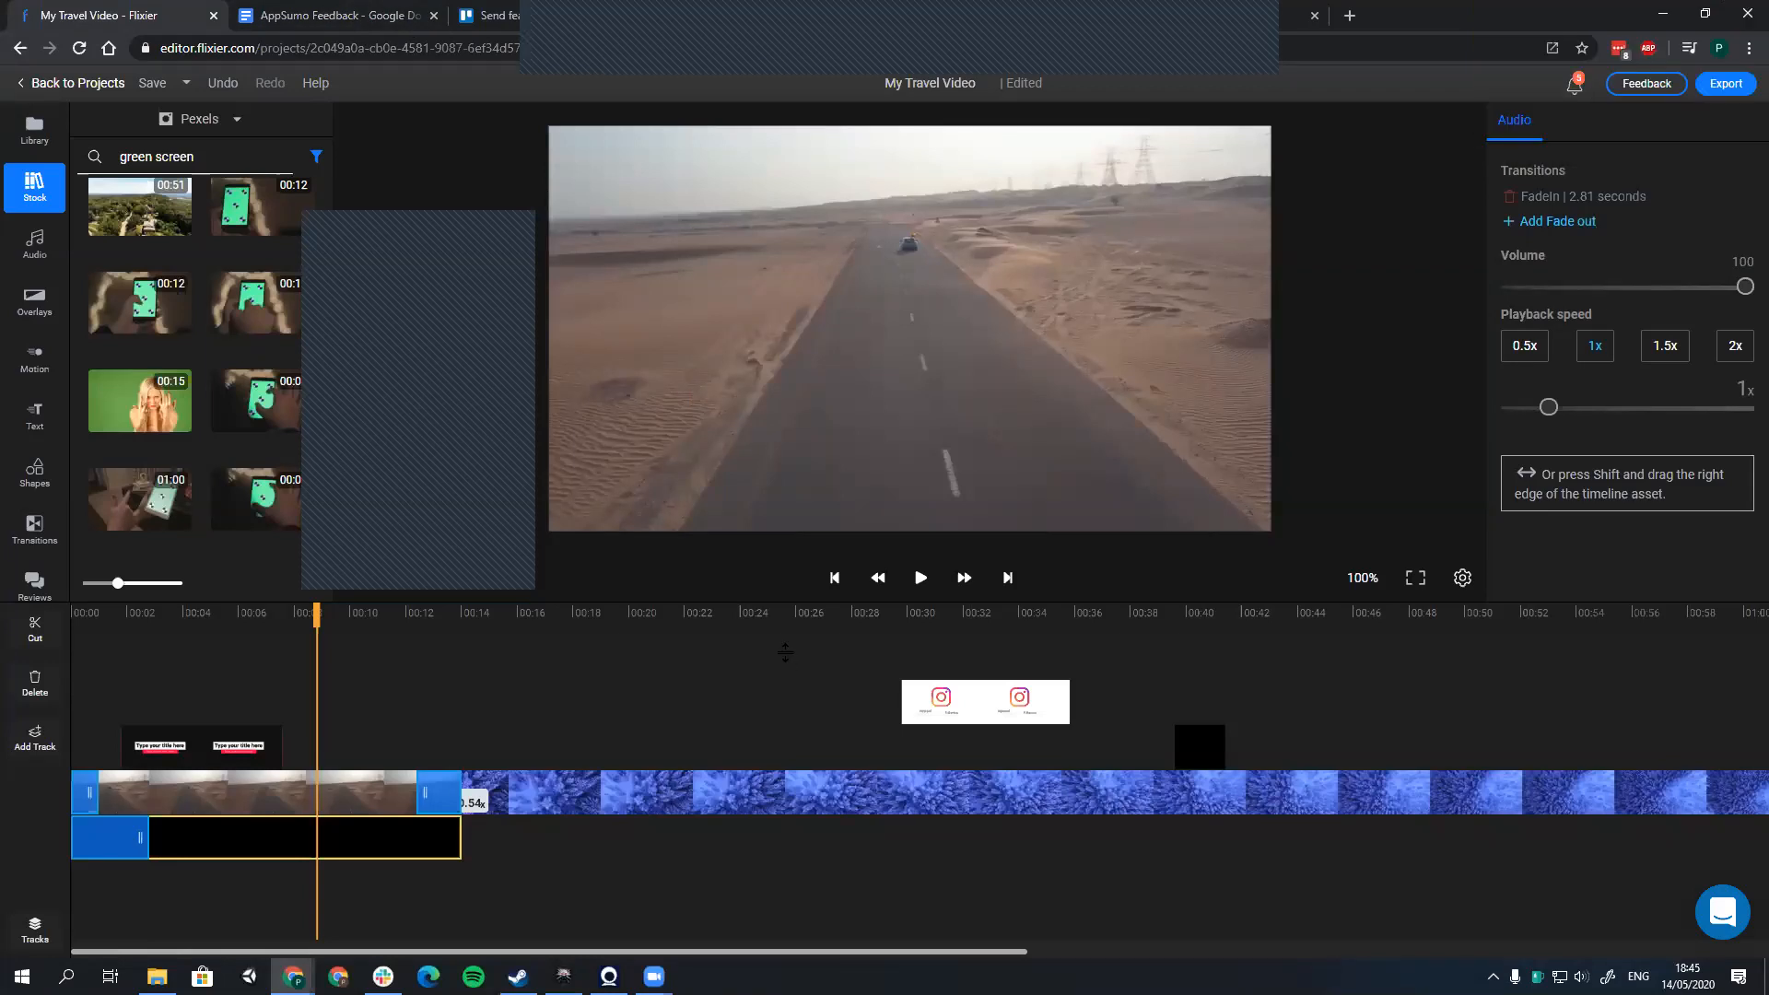
pyautogui.hotkey('ctrl', 'z')
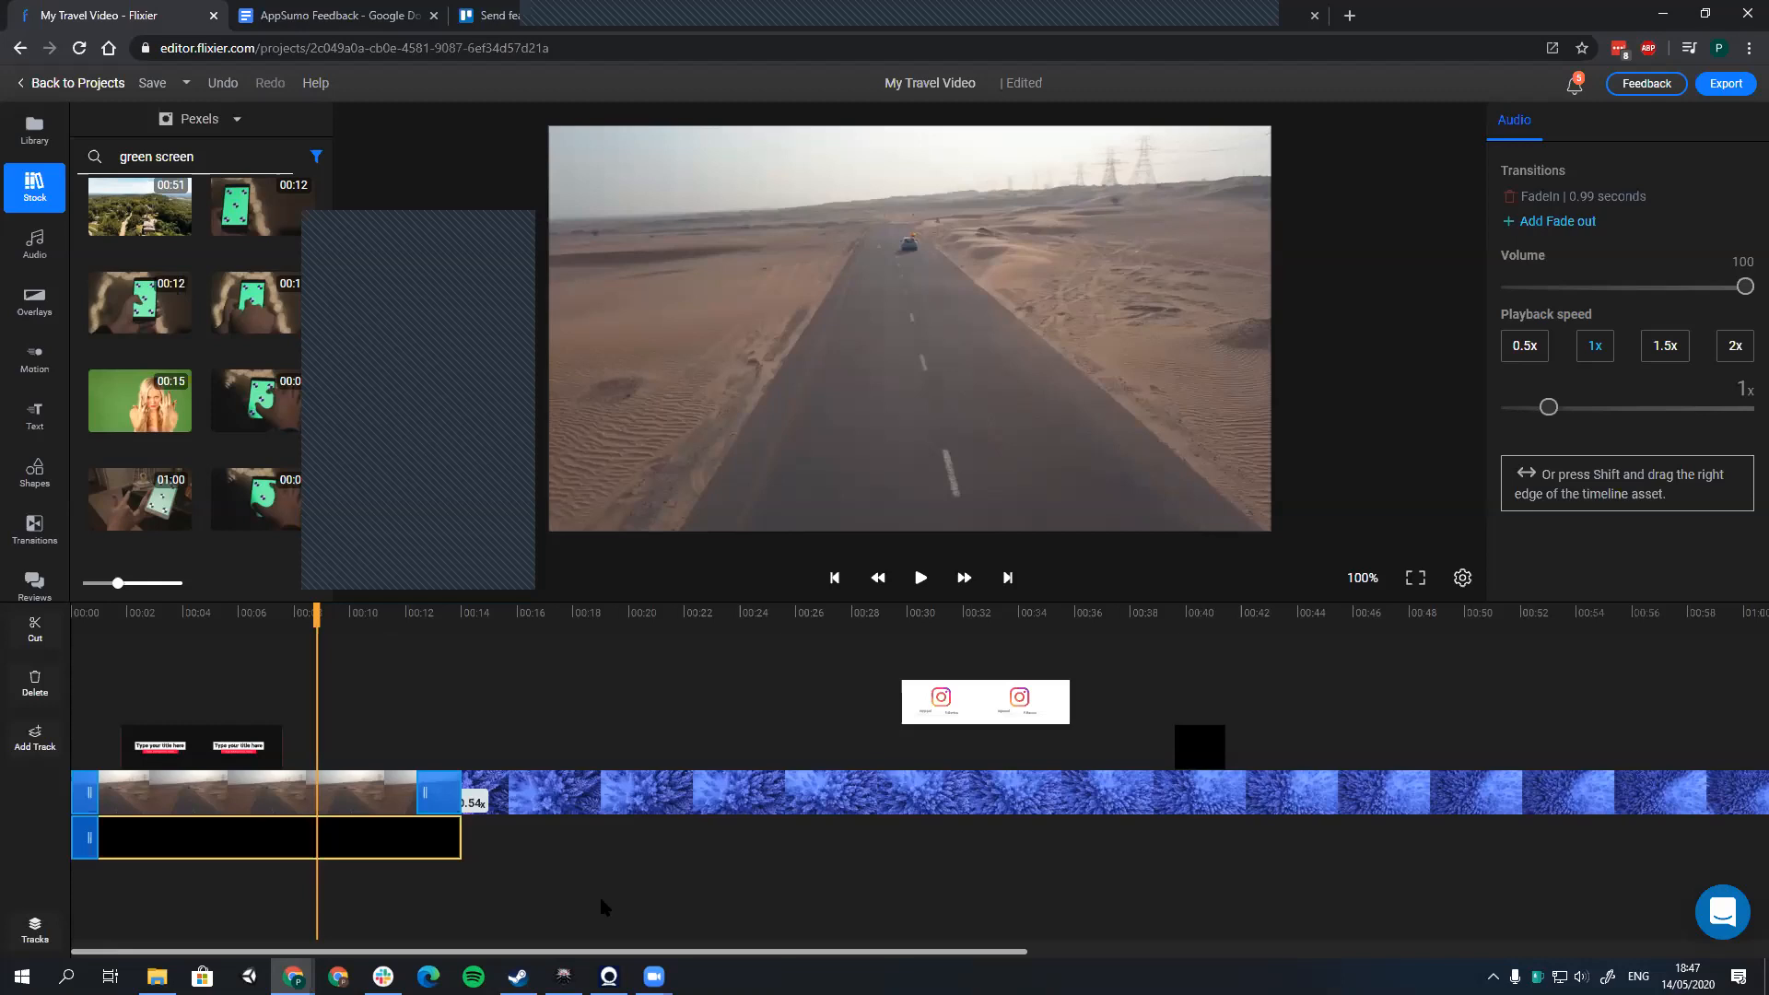
# Step: Try playback speeds of 3.14x and 0.62x on the audio clip and settle on 0.98x
pyautogui.moveTo(1564, 409); pyautogui.dragTo(1644, 420)
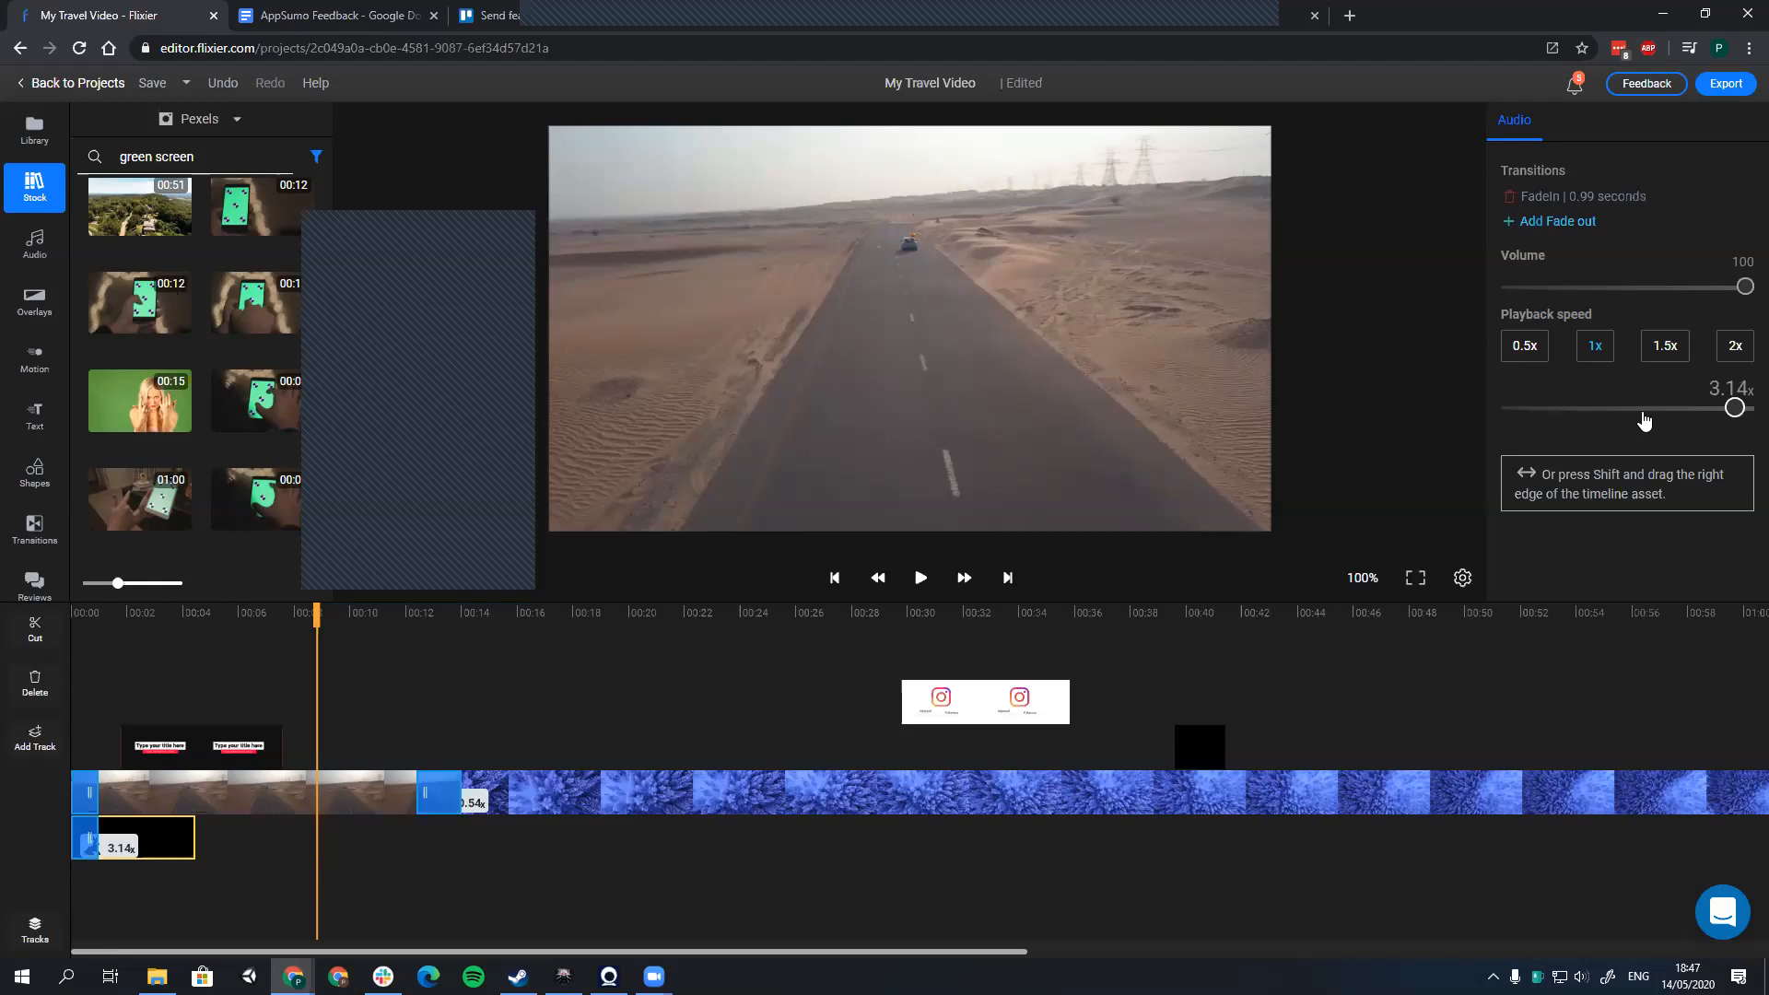
pyautogui.click(1469, 415)
pyautogui.click(1549, 420)
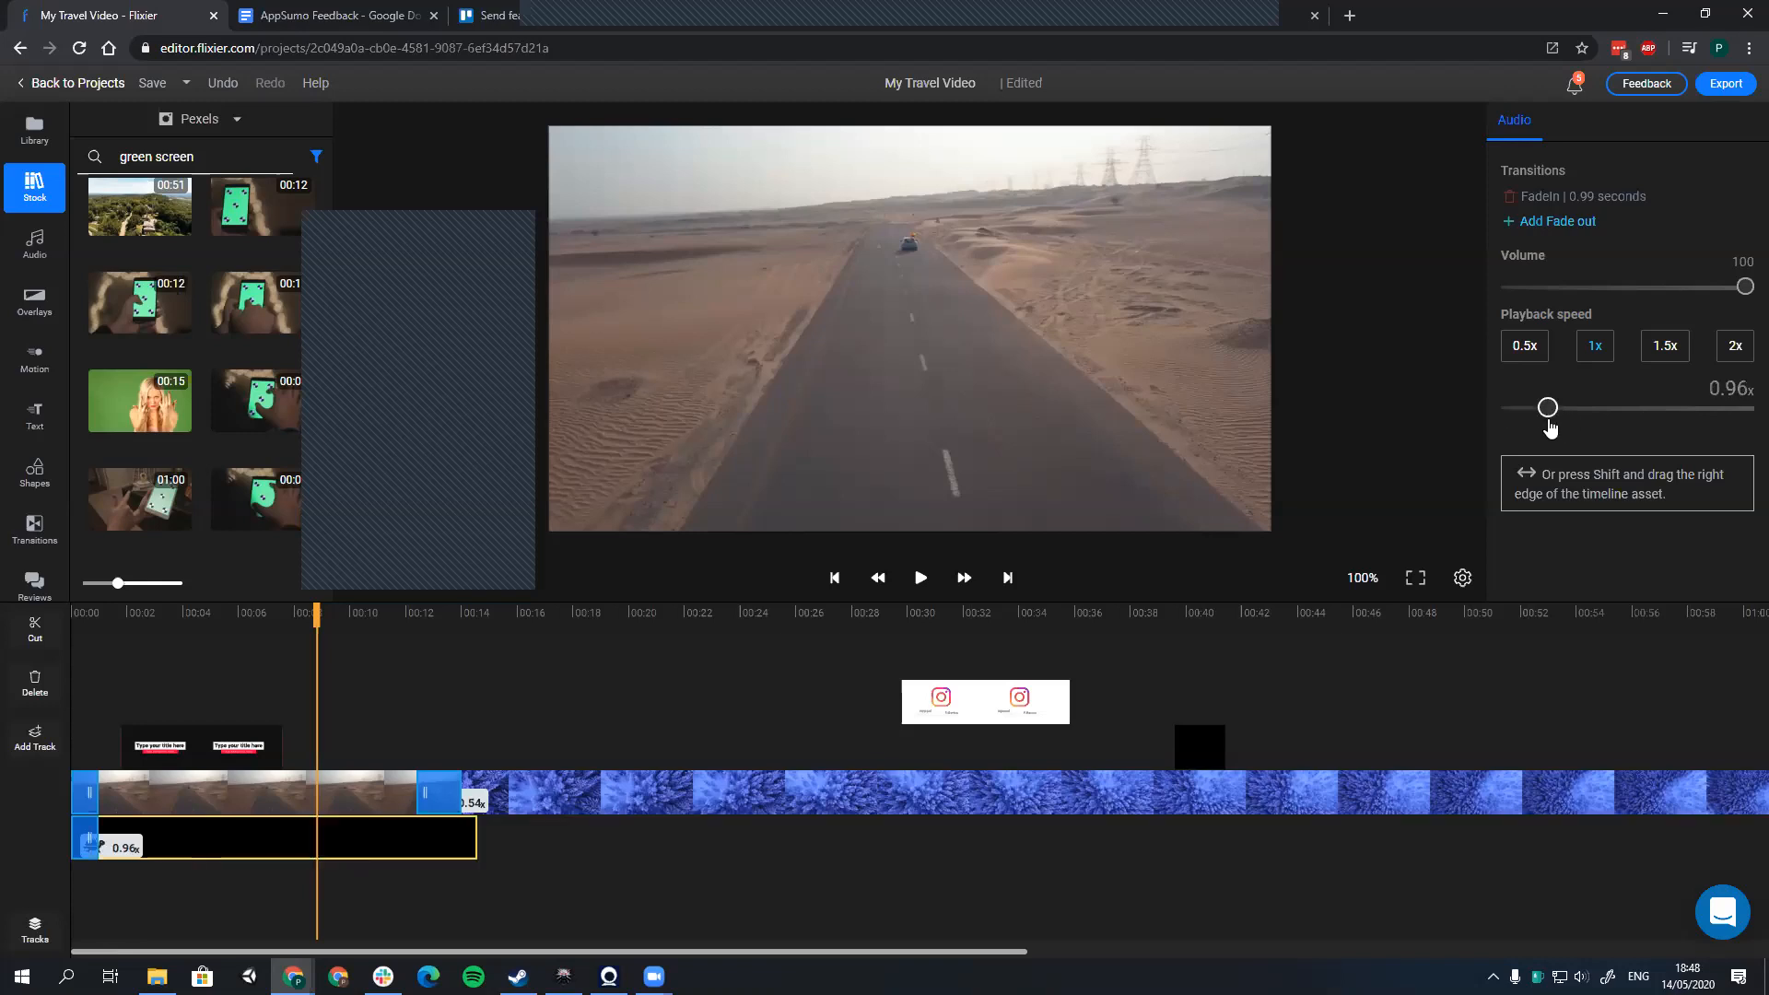
pyautogui.click(1535, 421)
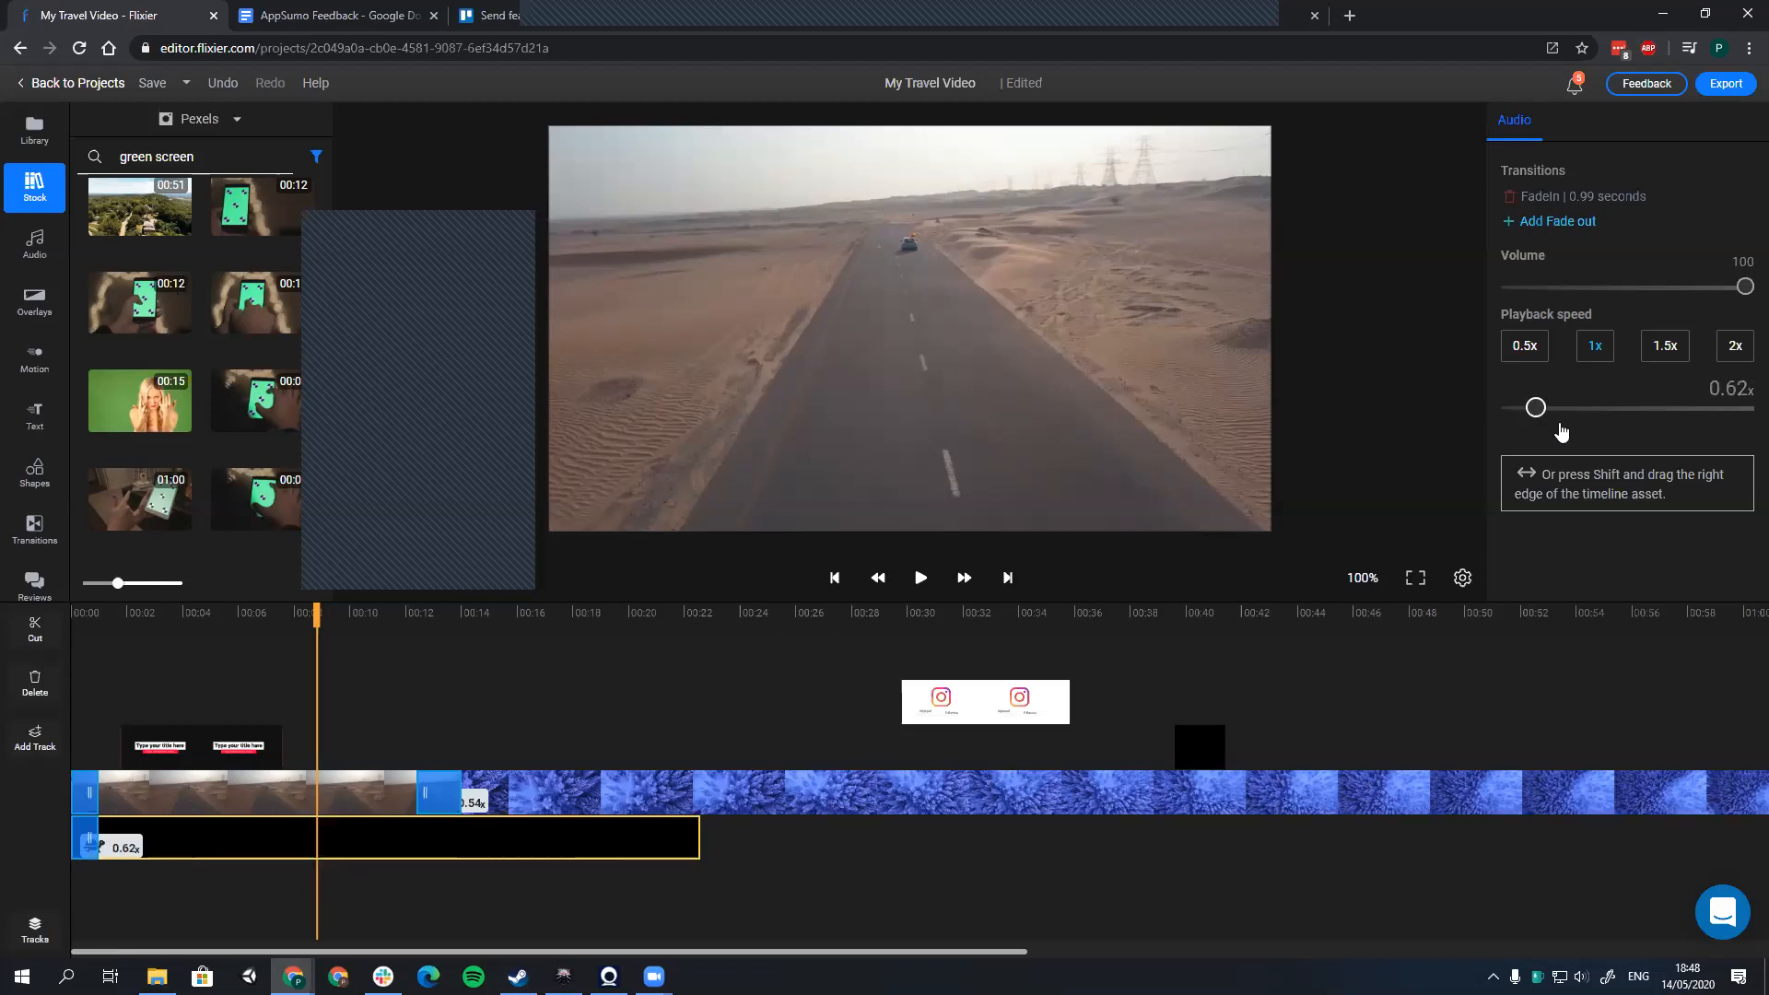
pyautogui.click(1560, 424)
pyautogui.click(1549, 424)
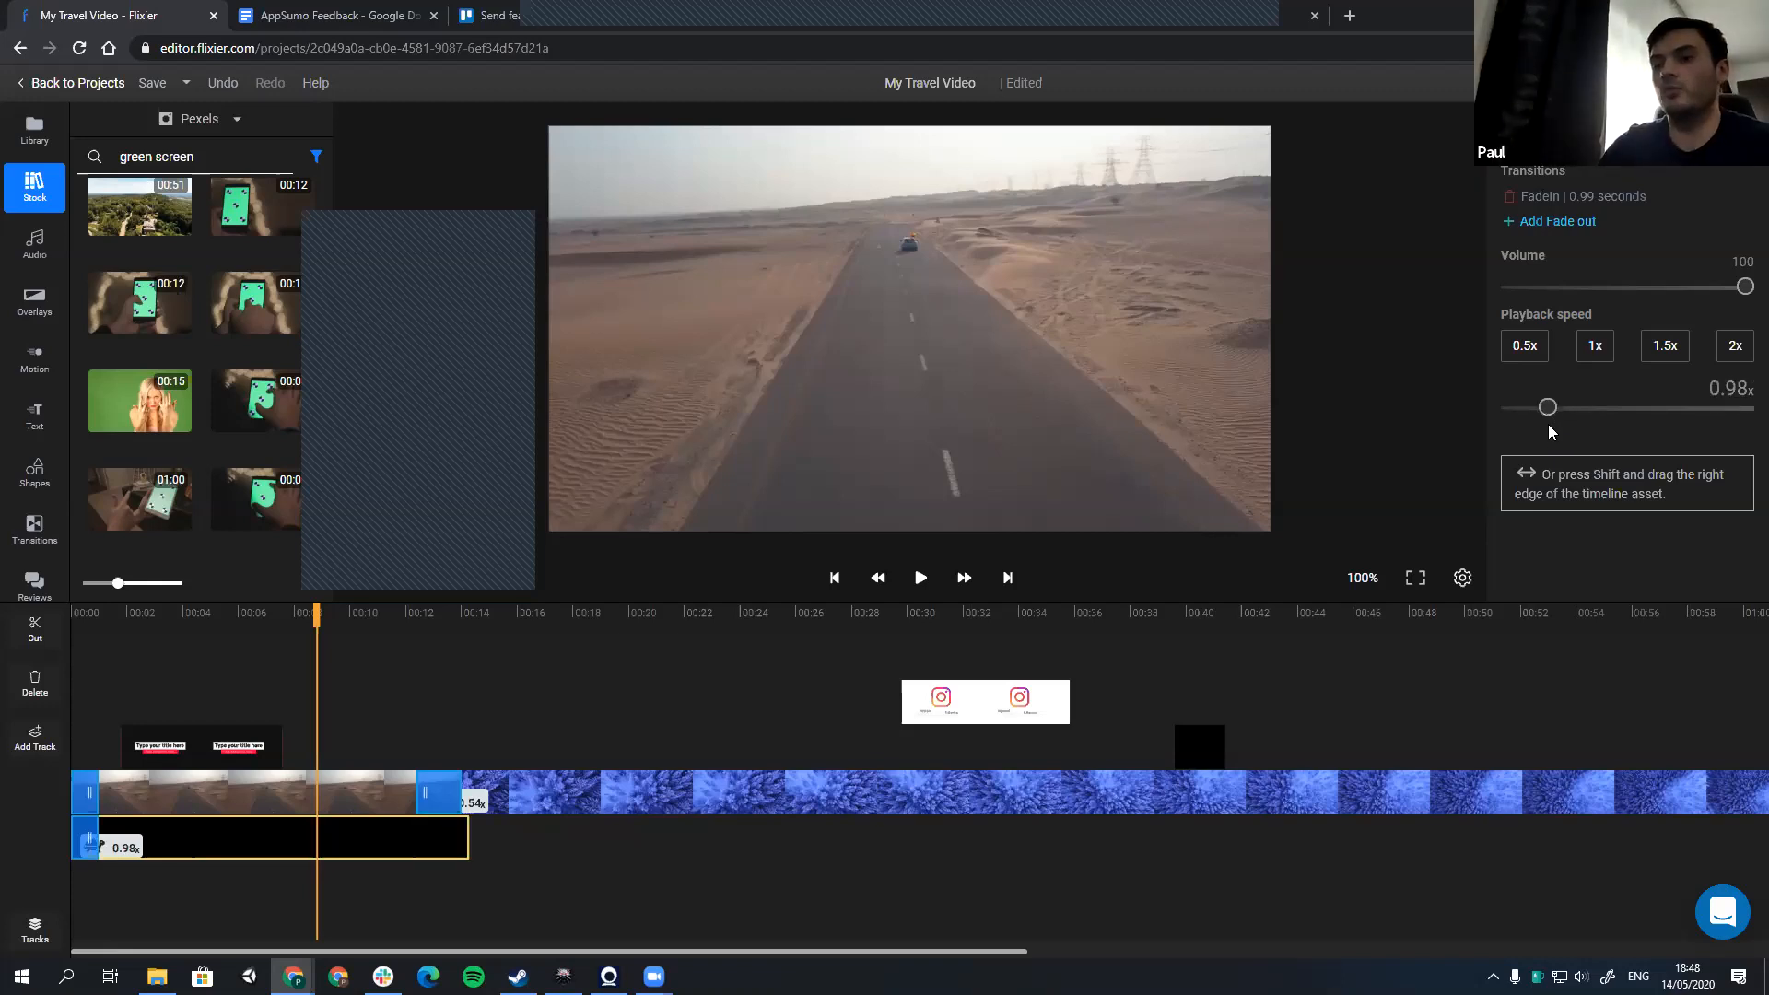
# Step: Split the blue forest clip at about 22 seconds and again at about 27 seconds
pyautogui.click(785, 792)
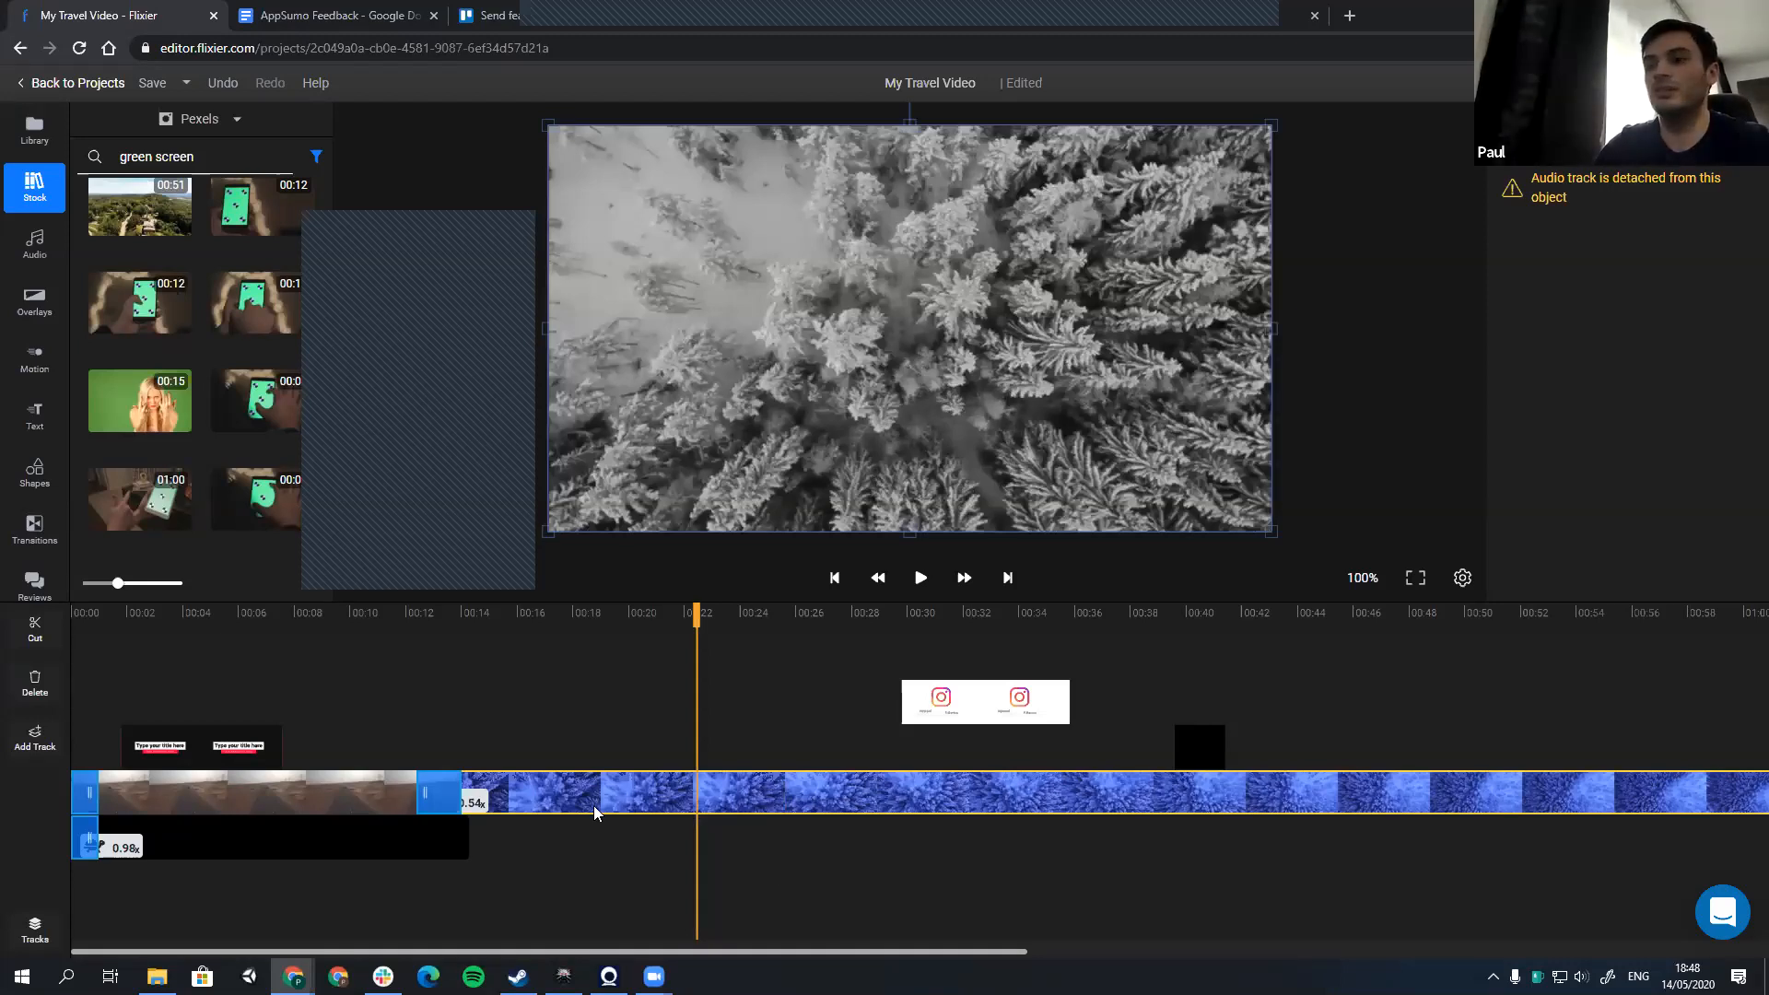
pyautogui.press('c')
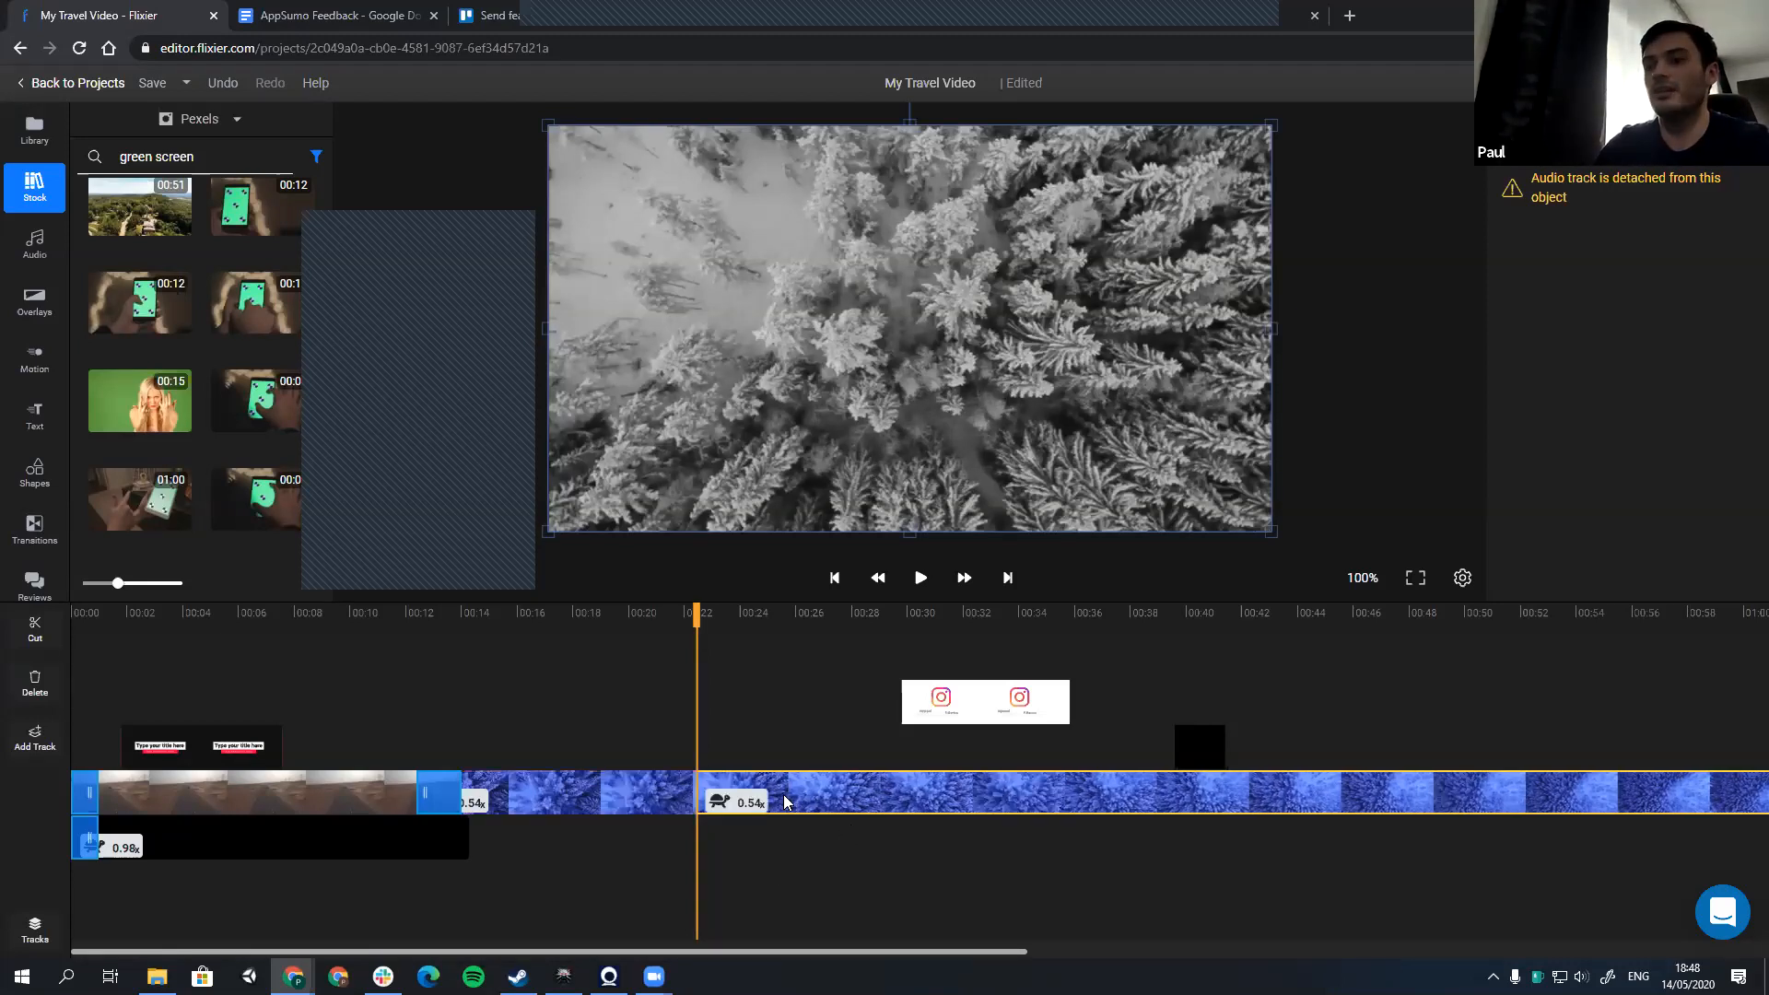
pyautogui.click(825, 616)
pyautogui.press('c')
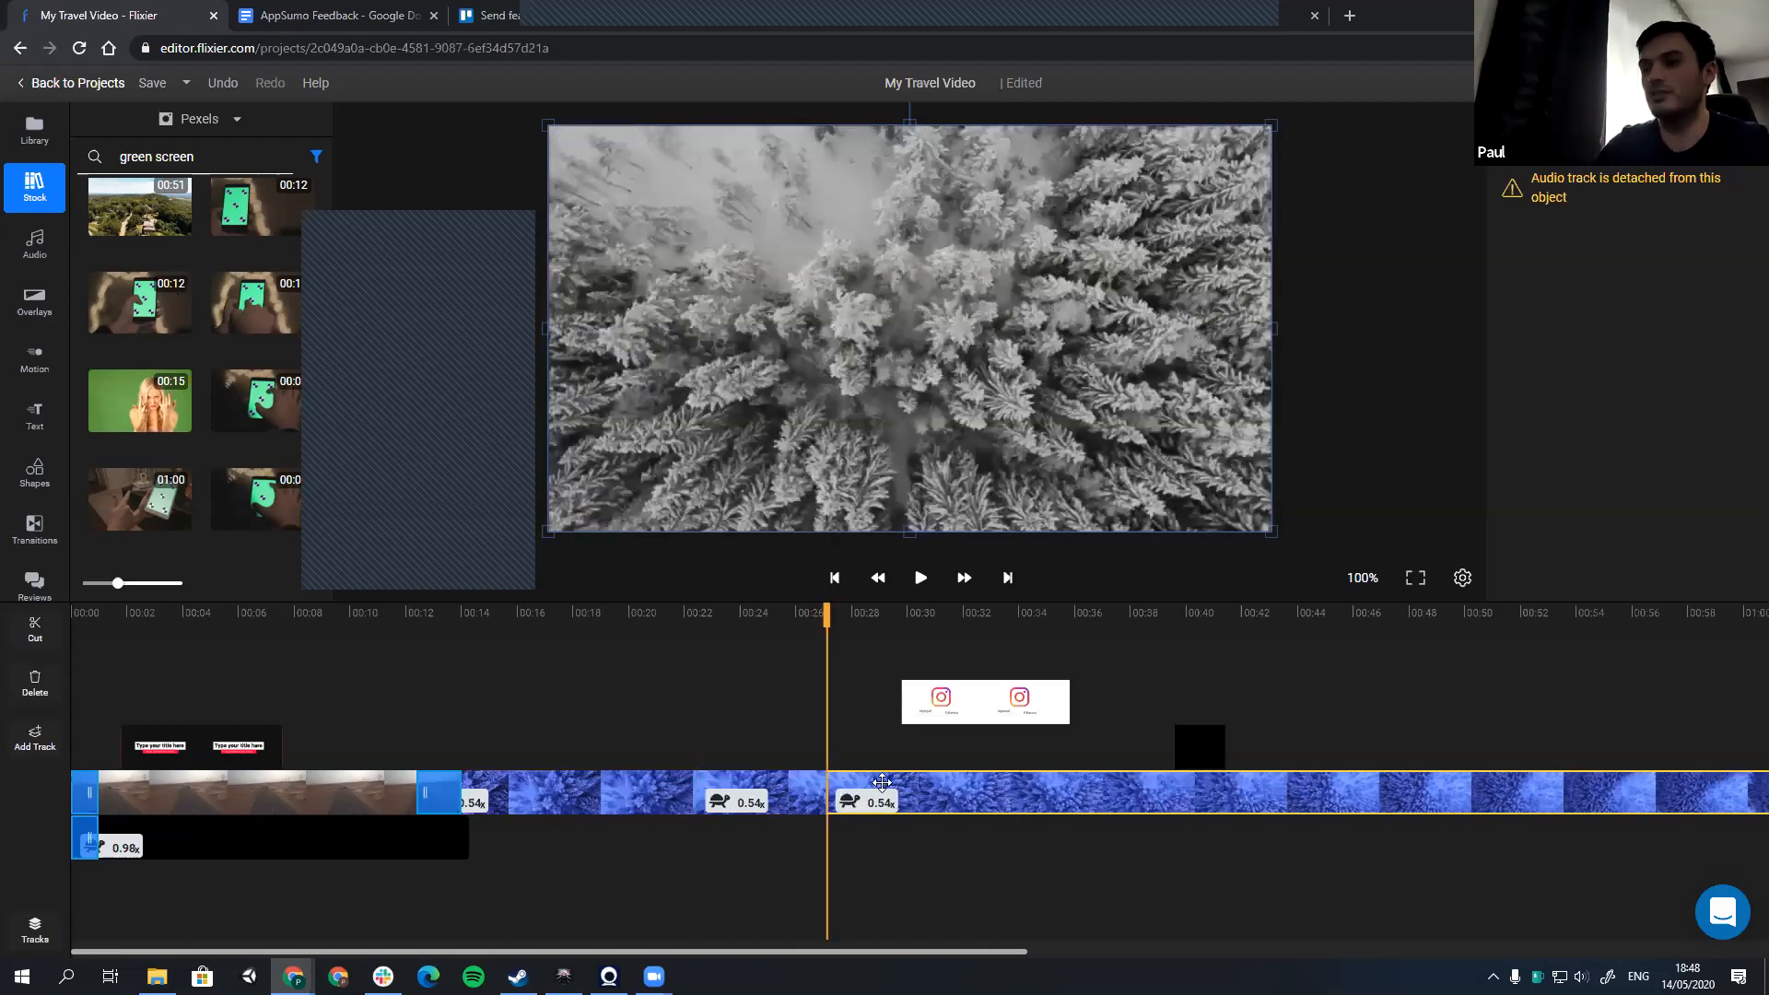
# Step: Check the separate forest clip pieces and undo the split at about 27 seconds
pyautogui.click(933, 615)
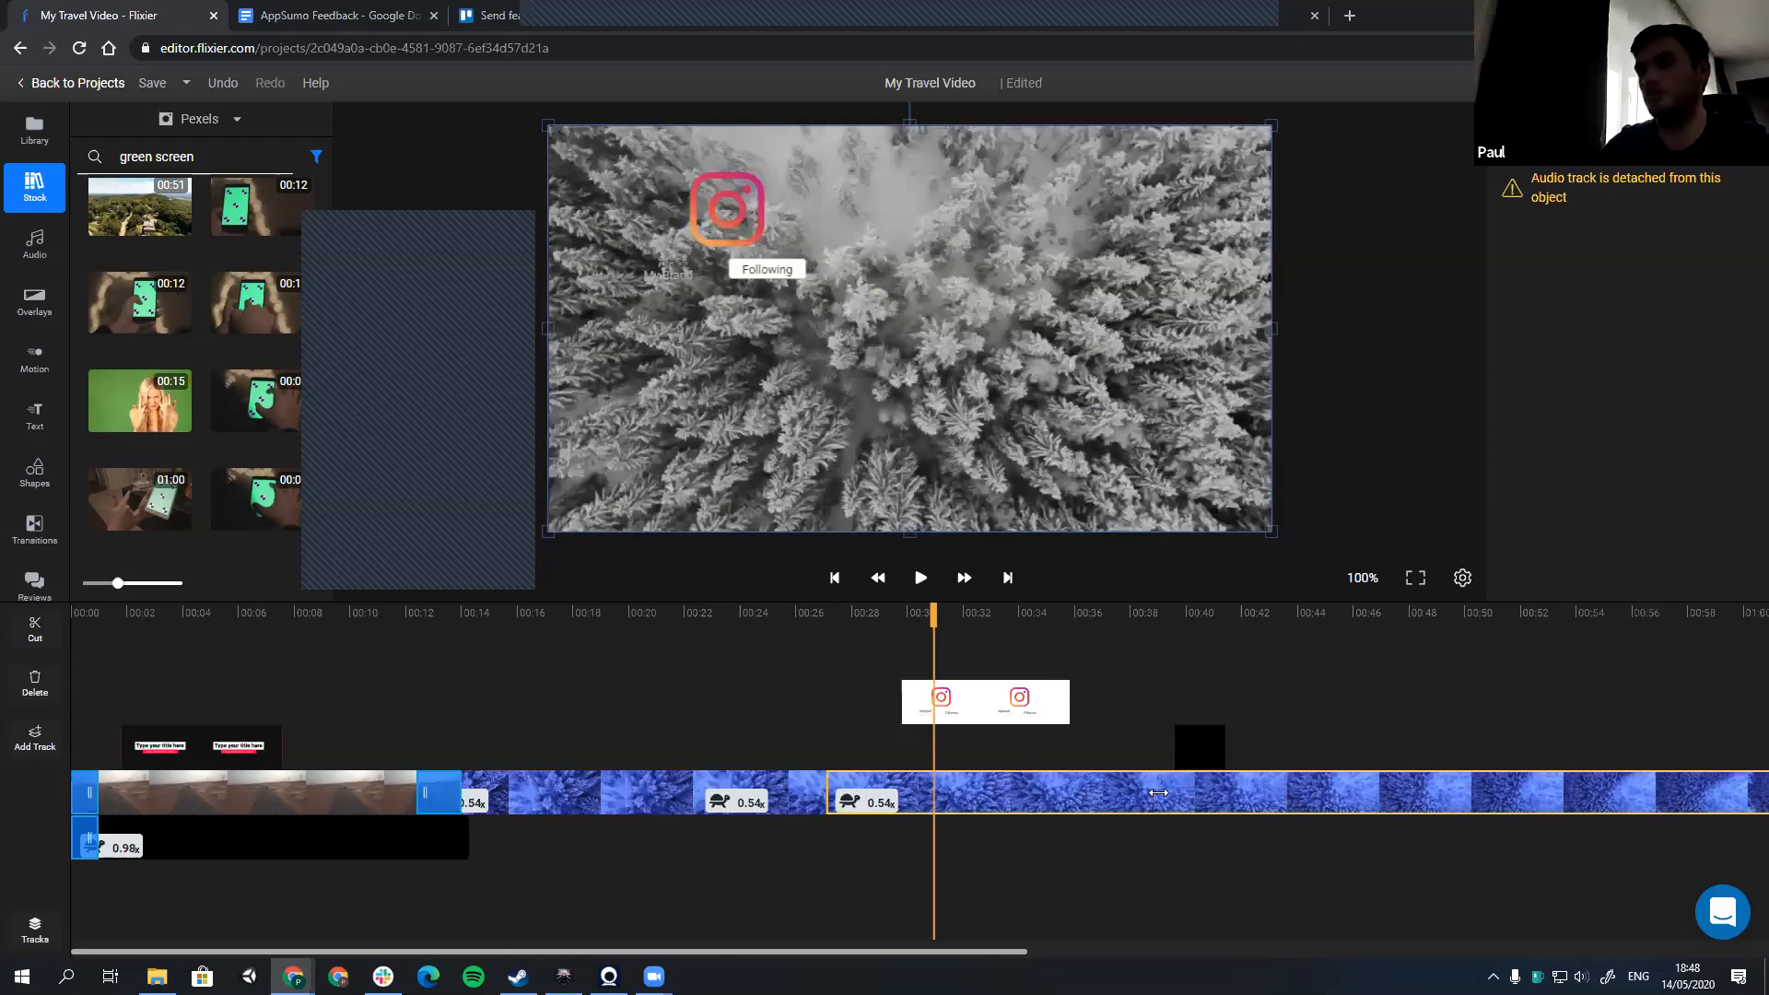
pyautogui.click(619, 811)
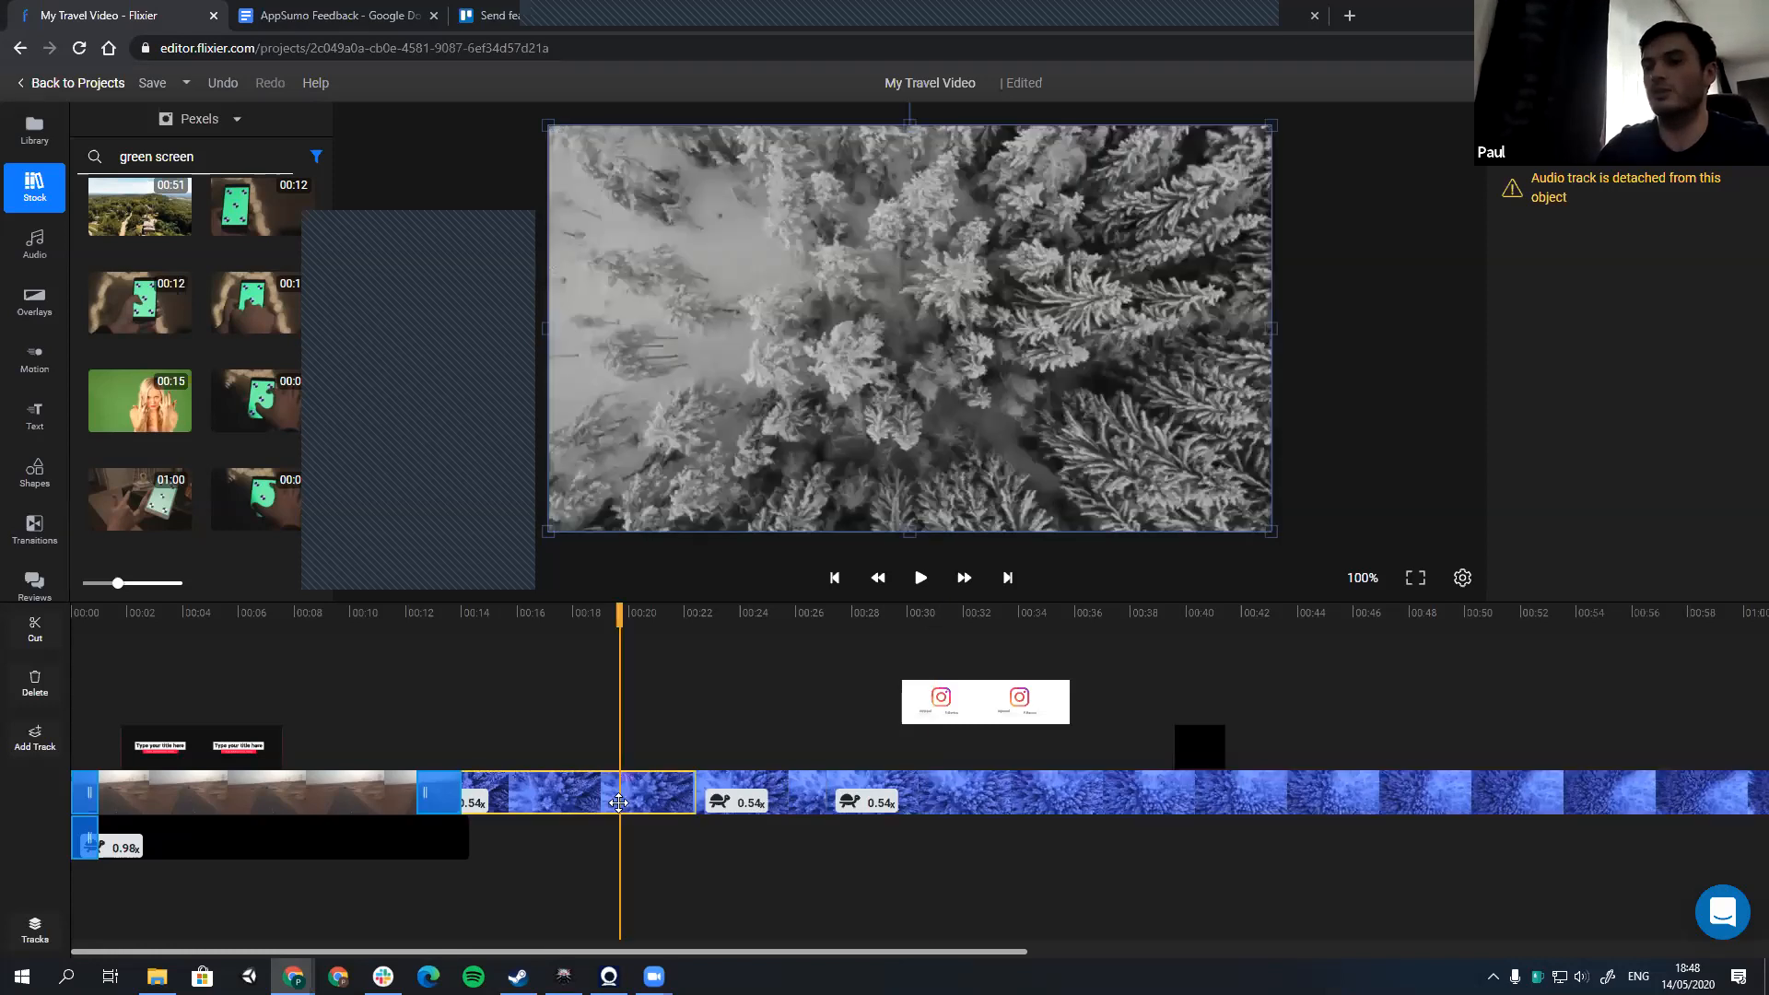
pyautogui.click(764, 800)
pyautogui.hotkey('ctrl', 'z')
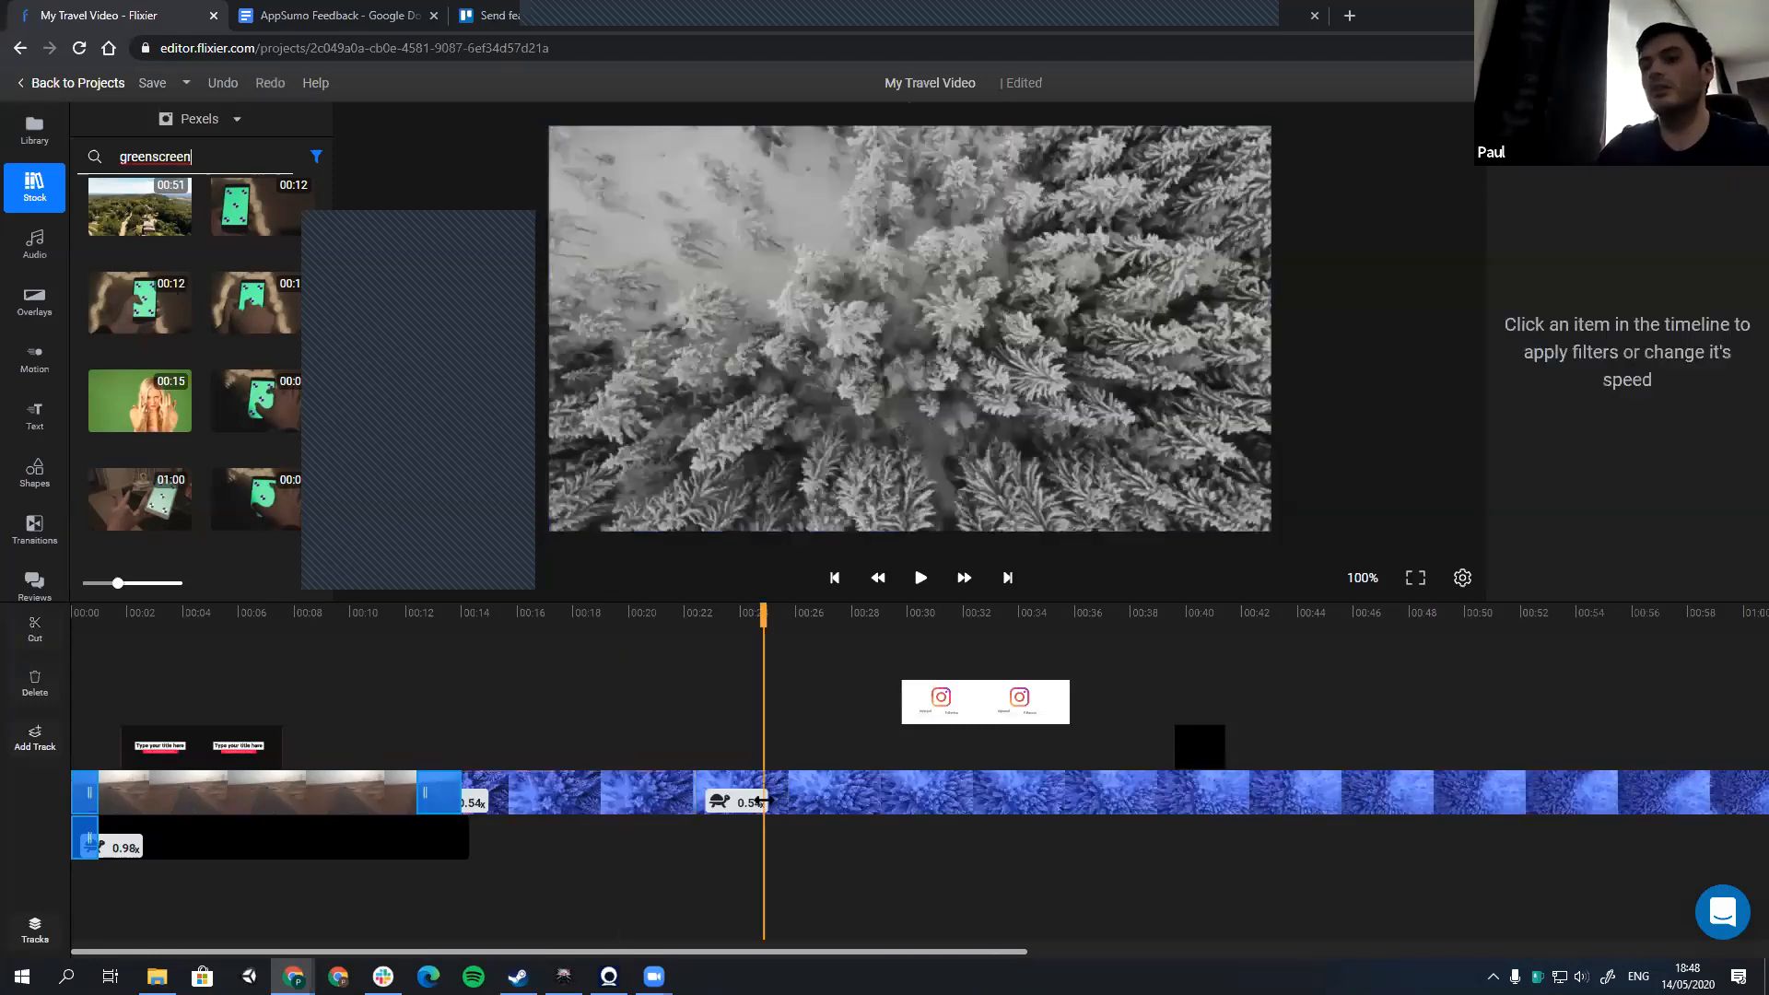
pyautogui.hotkey('ctrl', 'z')
# Step: Compare the two forest clip pieces on either side of the 22-second split, ending with the first one selected
pyautogui.click(661, 792)
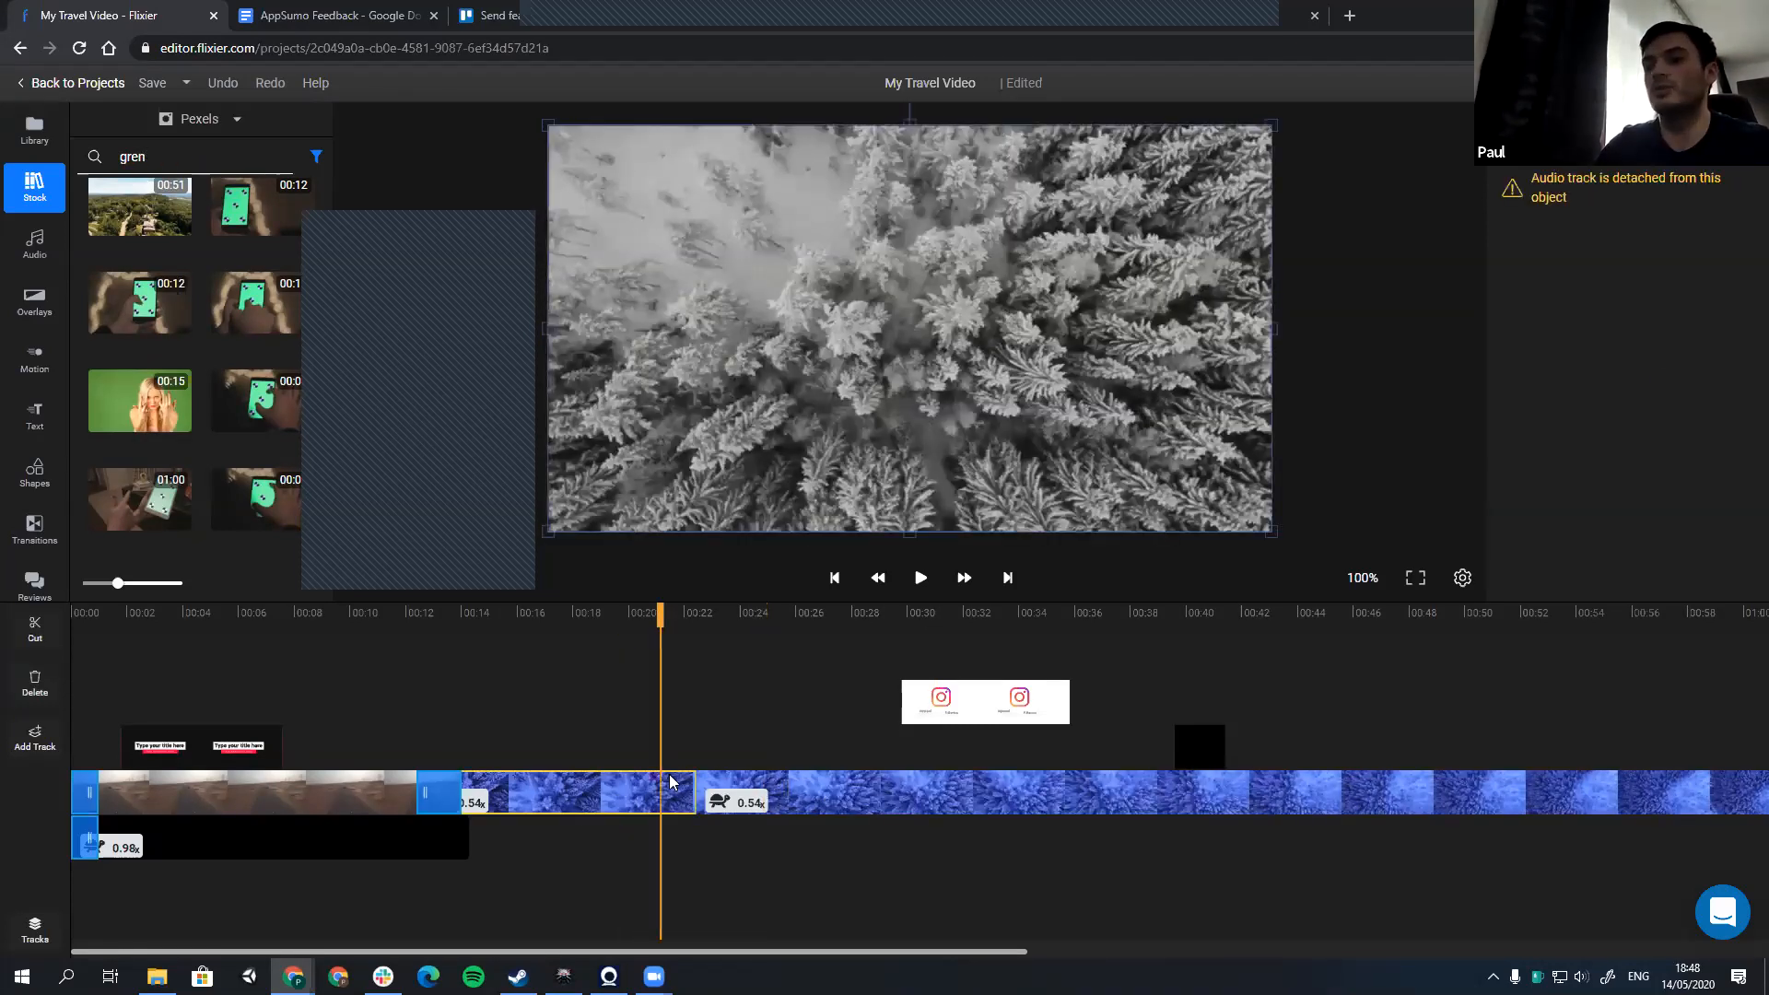
pyautogui.click(806, 794)
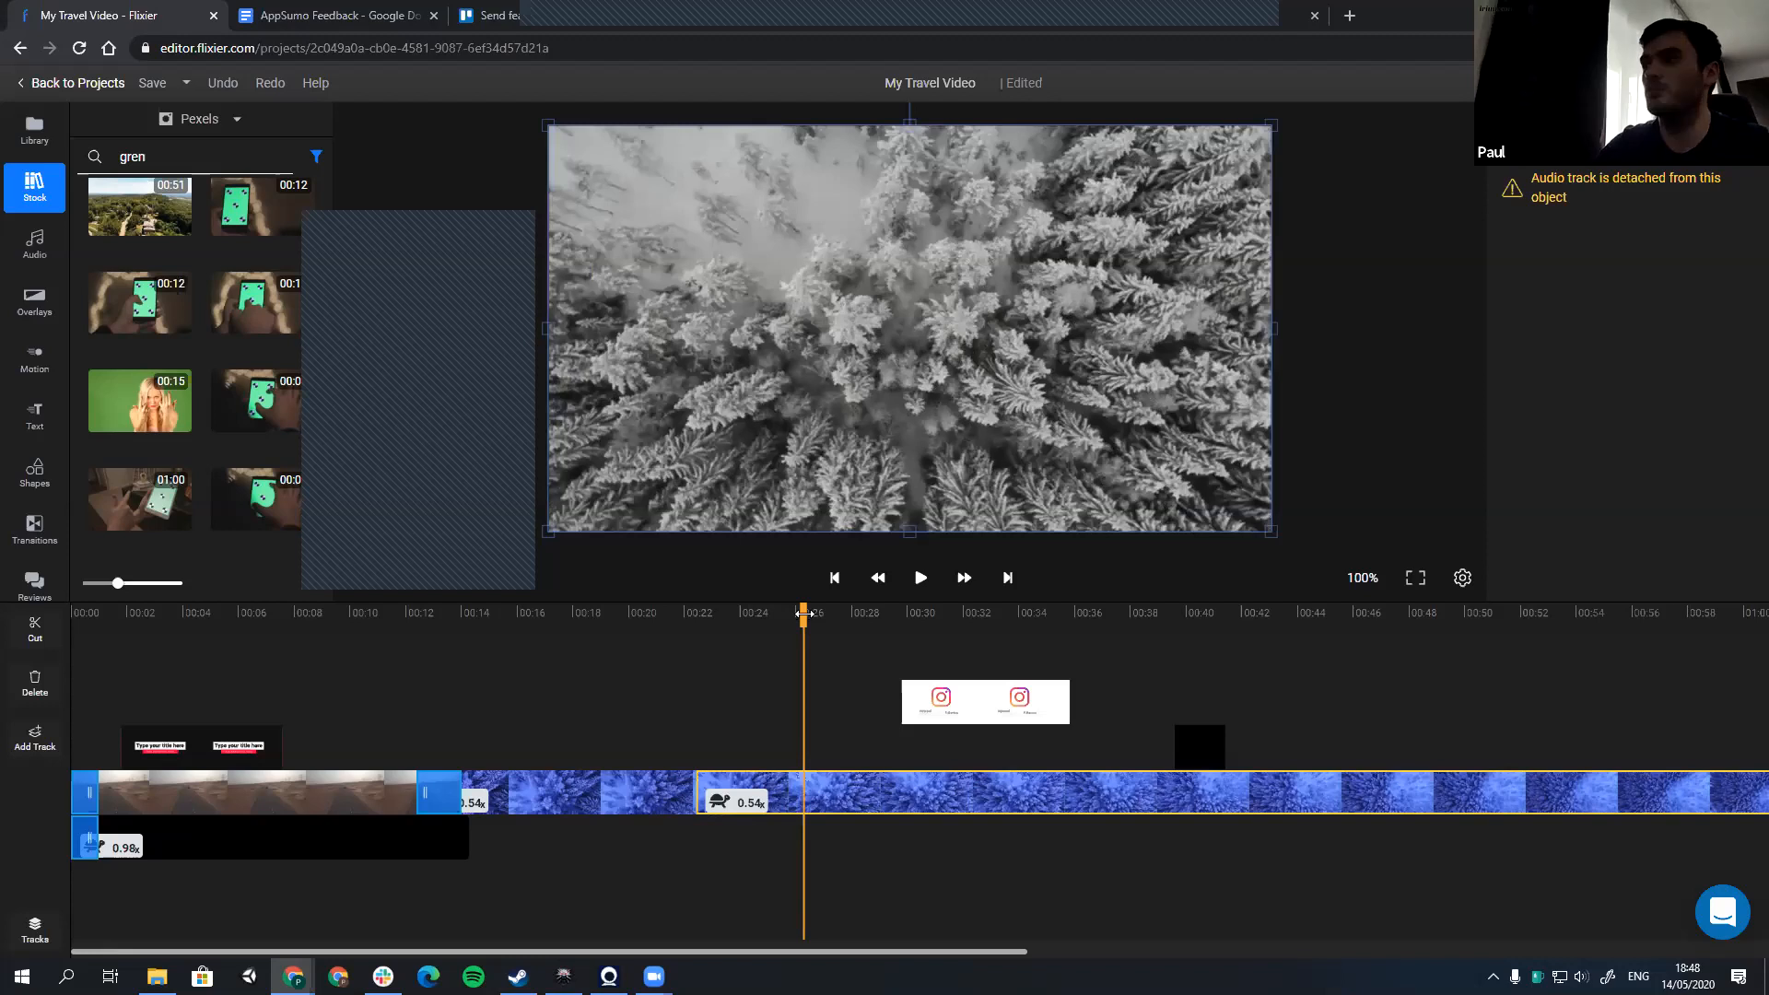
pyautogui.click(614, 811)
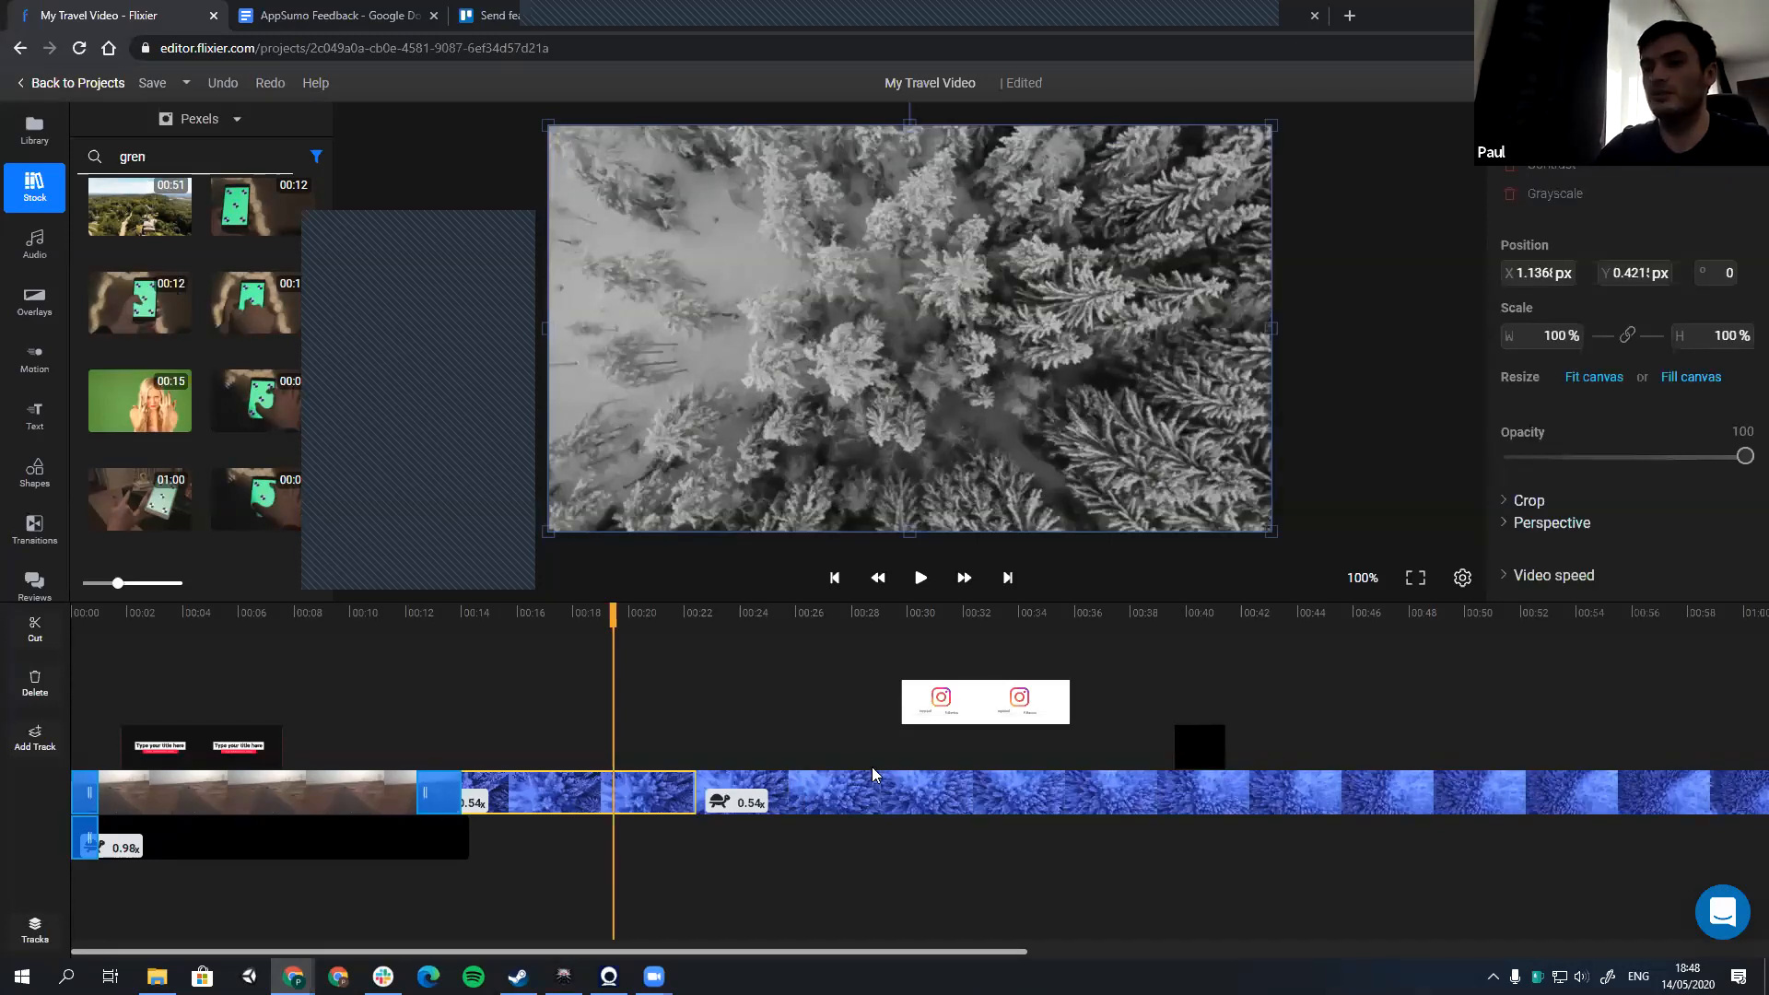
# Step: Try video speeds of 0.2x, 2.95x, 2.12x and 1x on the first forest clip piece and settle on 0.5x
pyautogui.click(1553, 575)
pyautogui.scroll(-3, 1544, 471)
pyautogui.moveTo(1518, 472); pyautogui.dragTo(1502, 472)
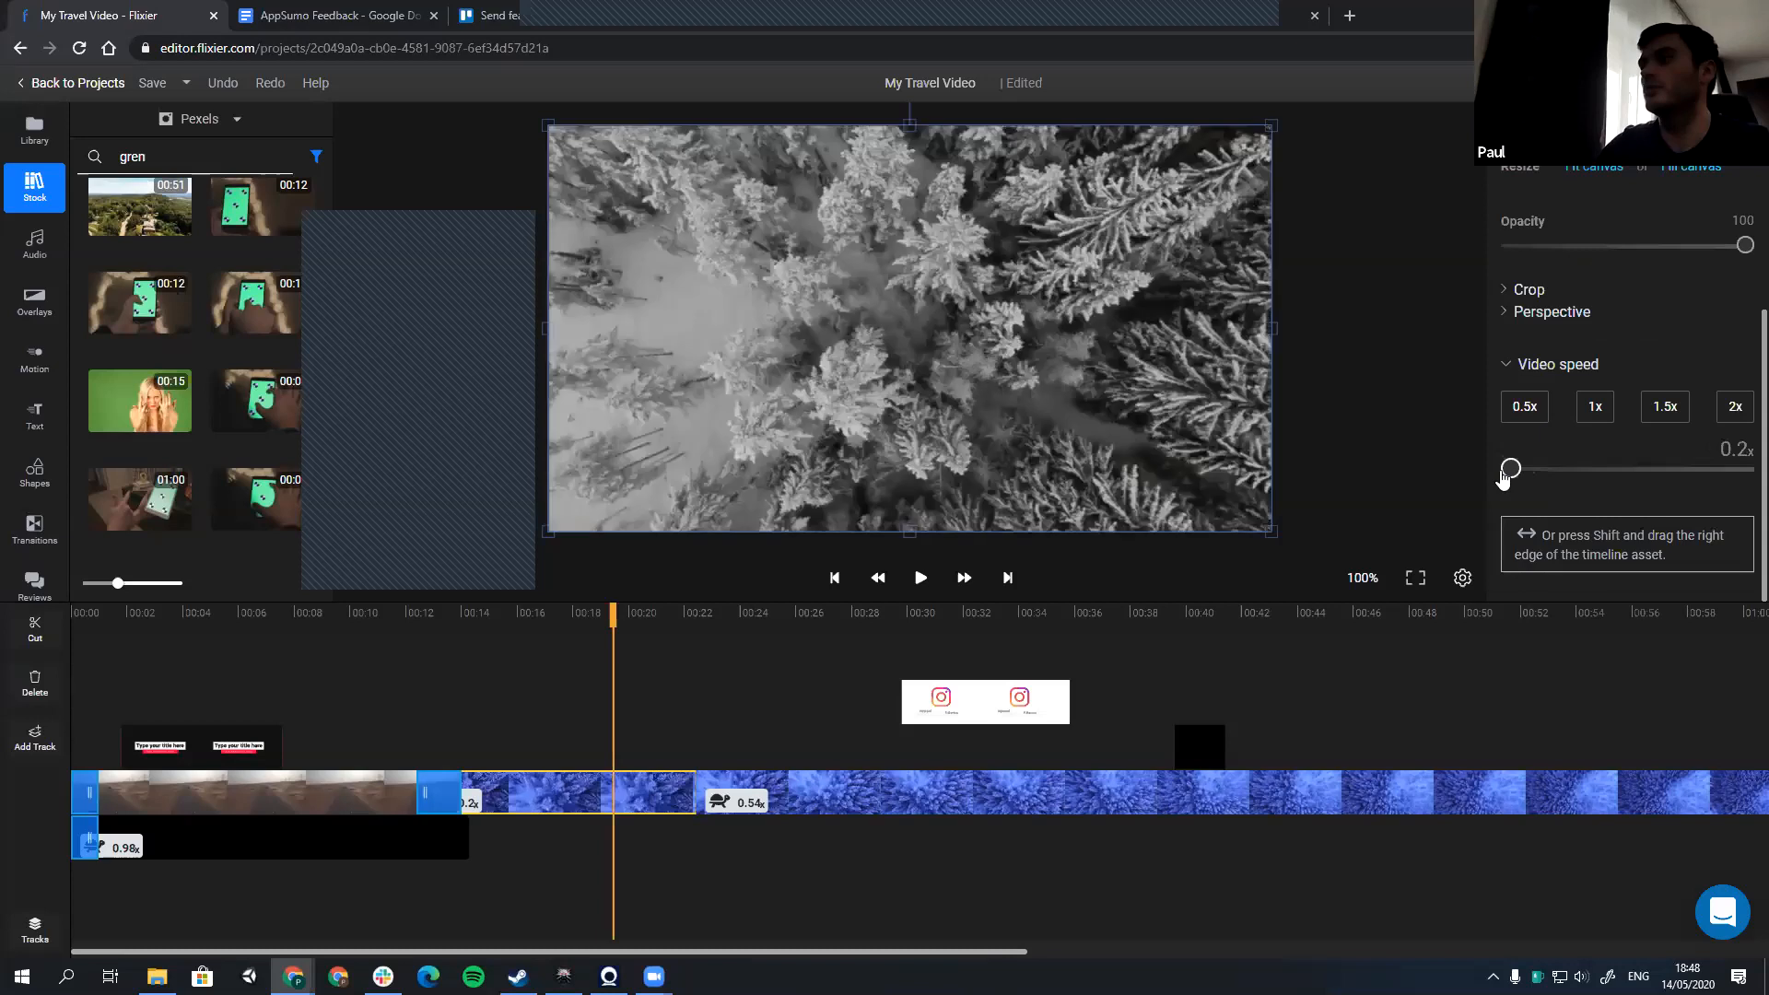
pyautogui.click(1709, 479)
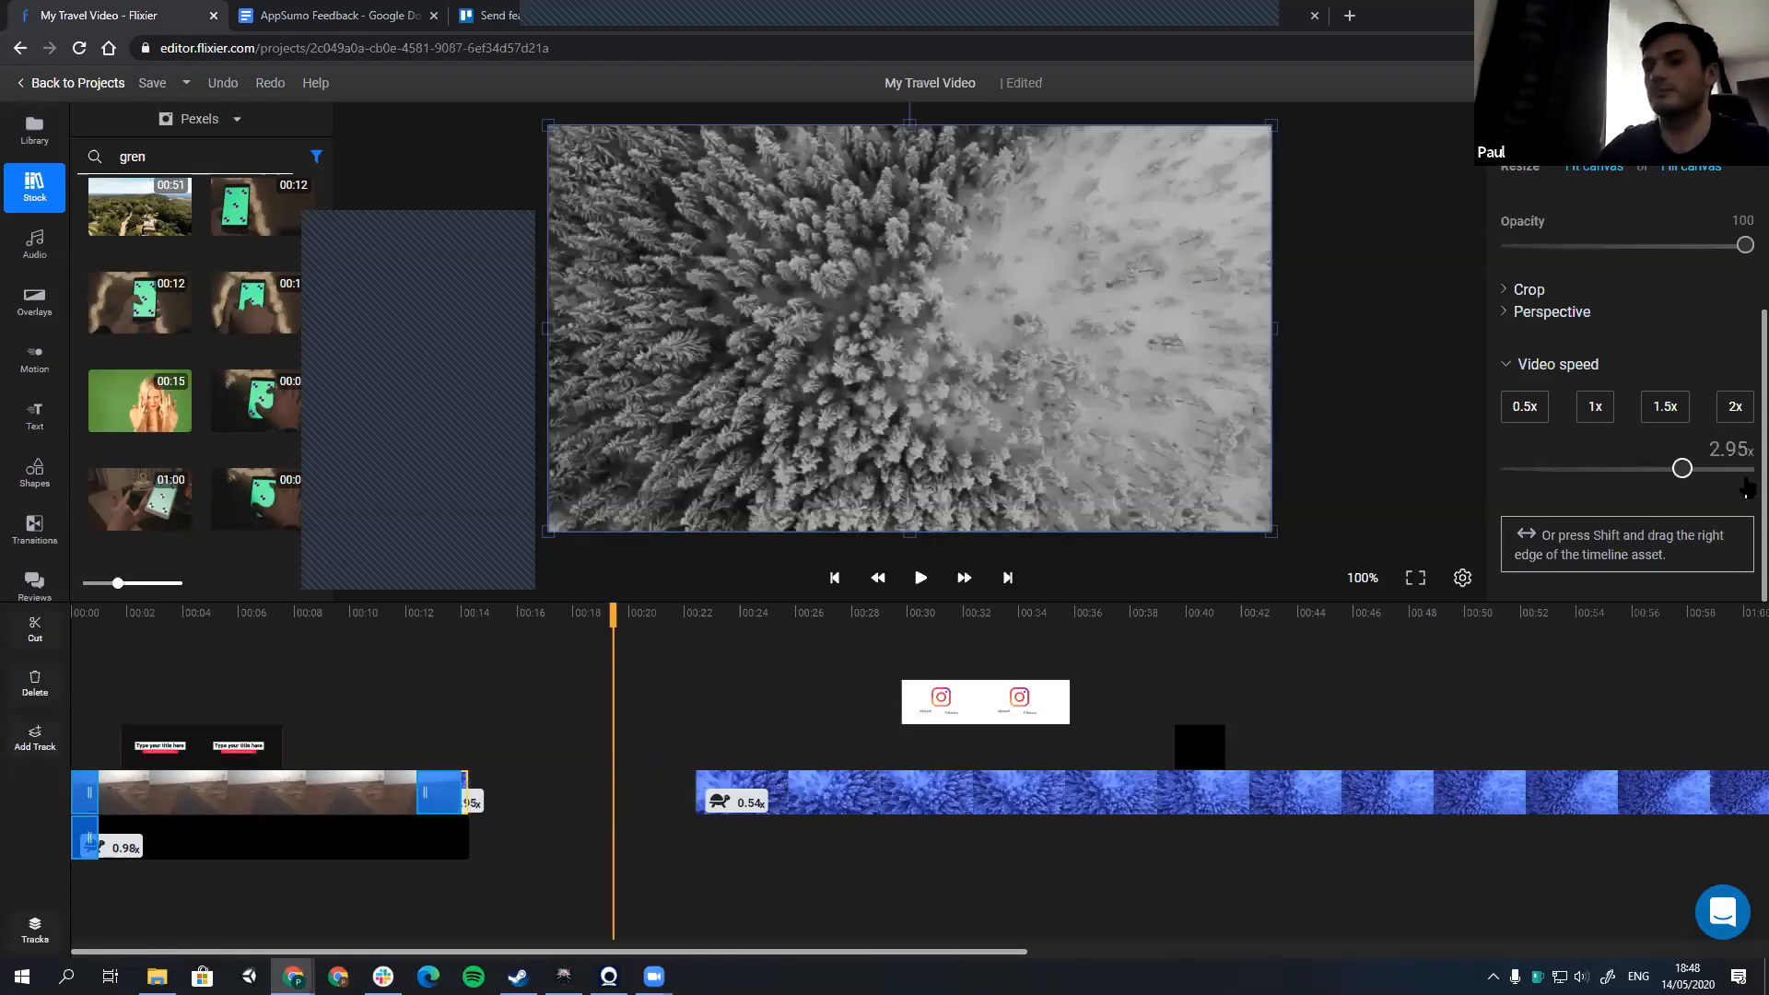
pyautogui.click(1624, 484)
pyautogui.click(1595, 473)
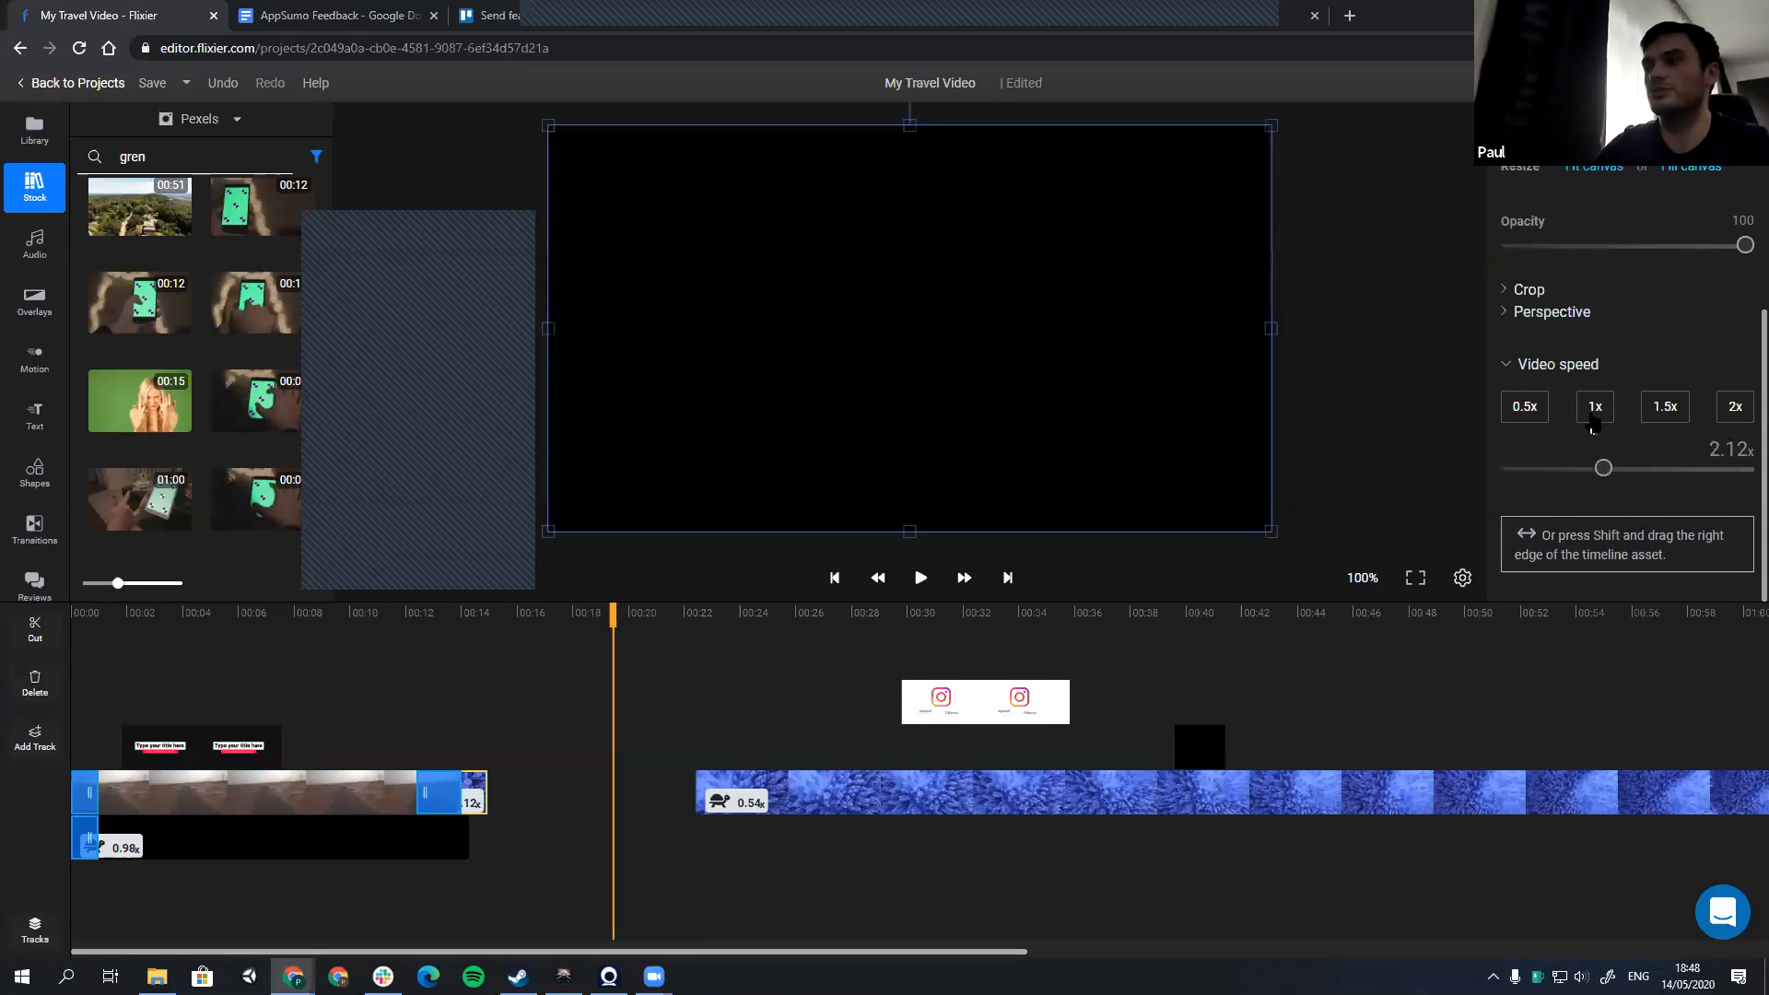
pyautogui.click(1520, 415)
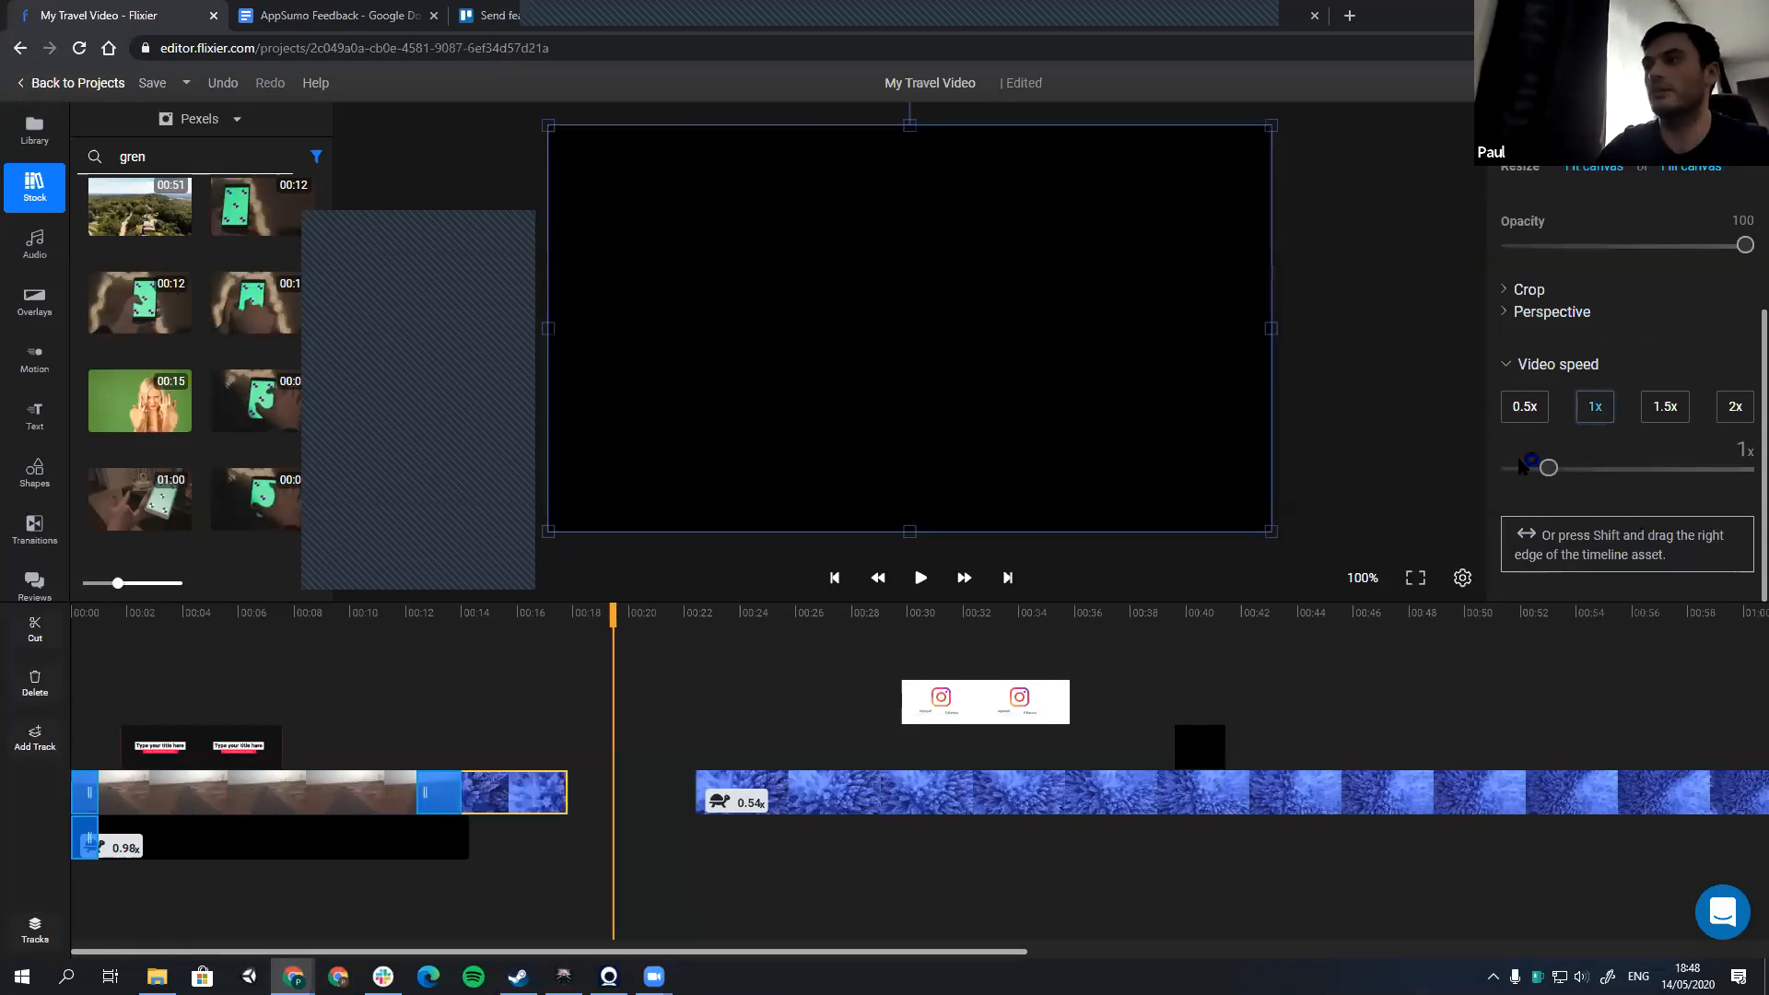
pyautogui.click(1523, 410)
pyautogui.moveTo(383, 977)
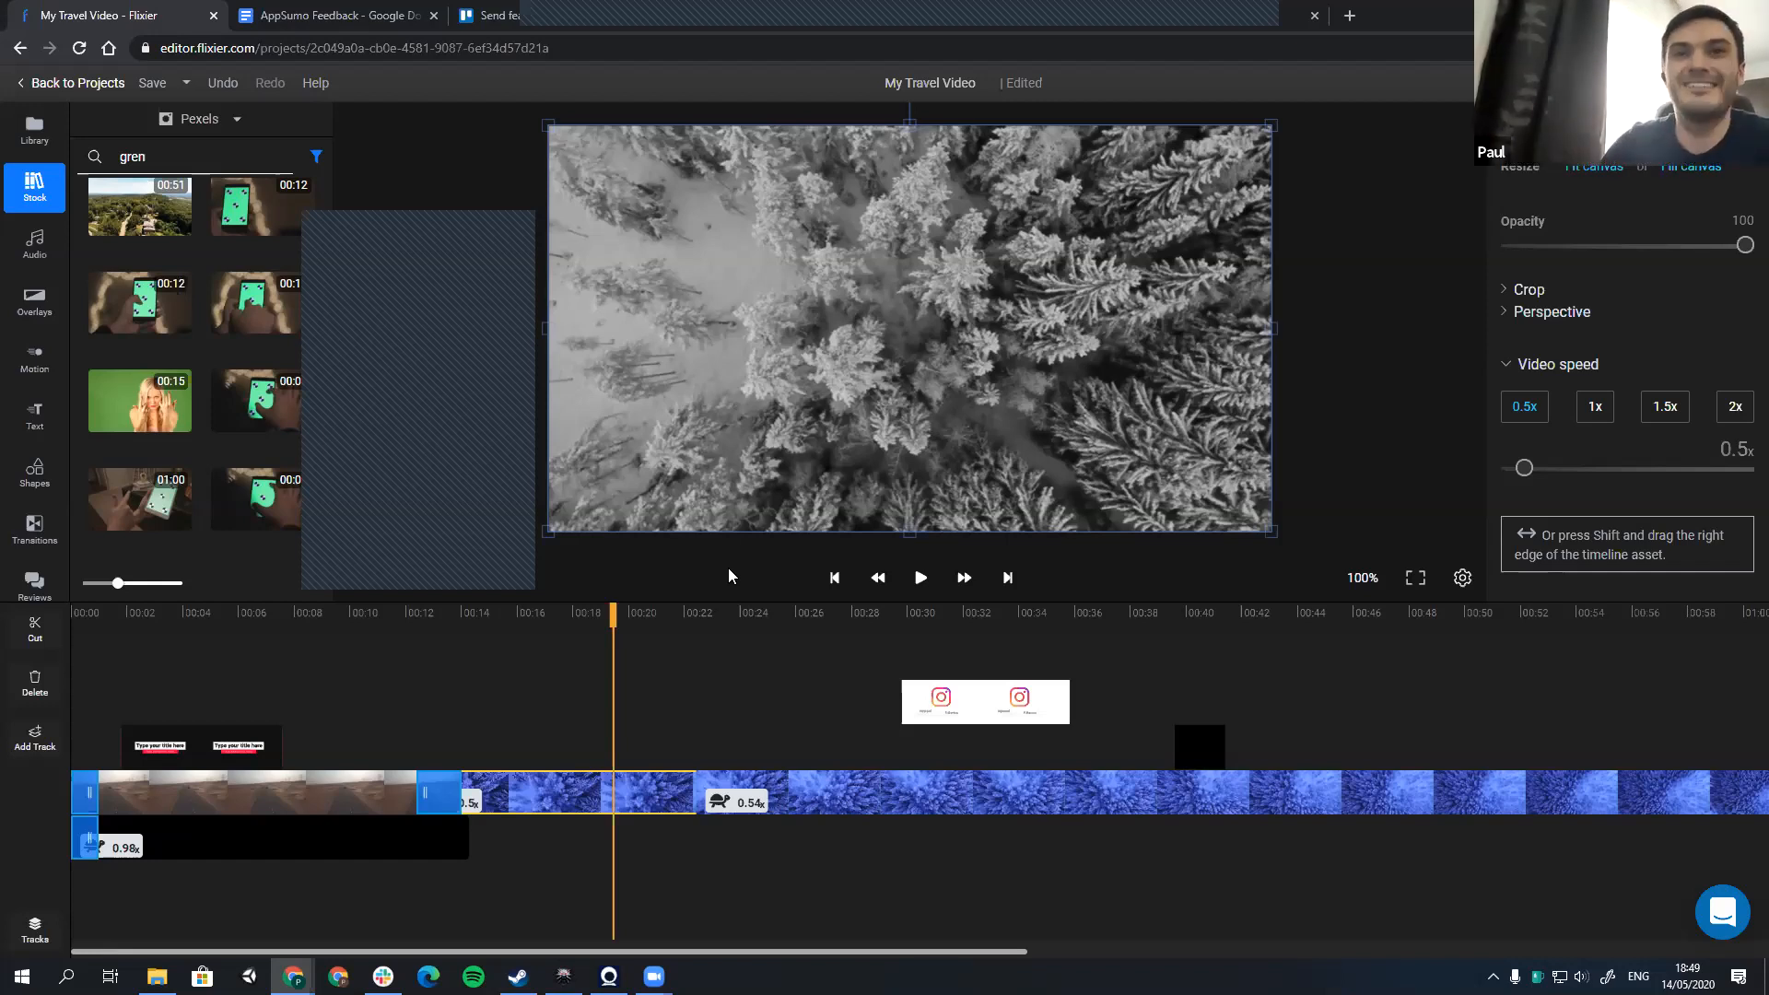
# Step: Reduce the timeline's height to enlarge the video preview, and leave the forest clip deselected
pyautogui.moveTo(661, 600); pyautogui.dragTo(667, 654)
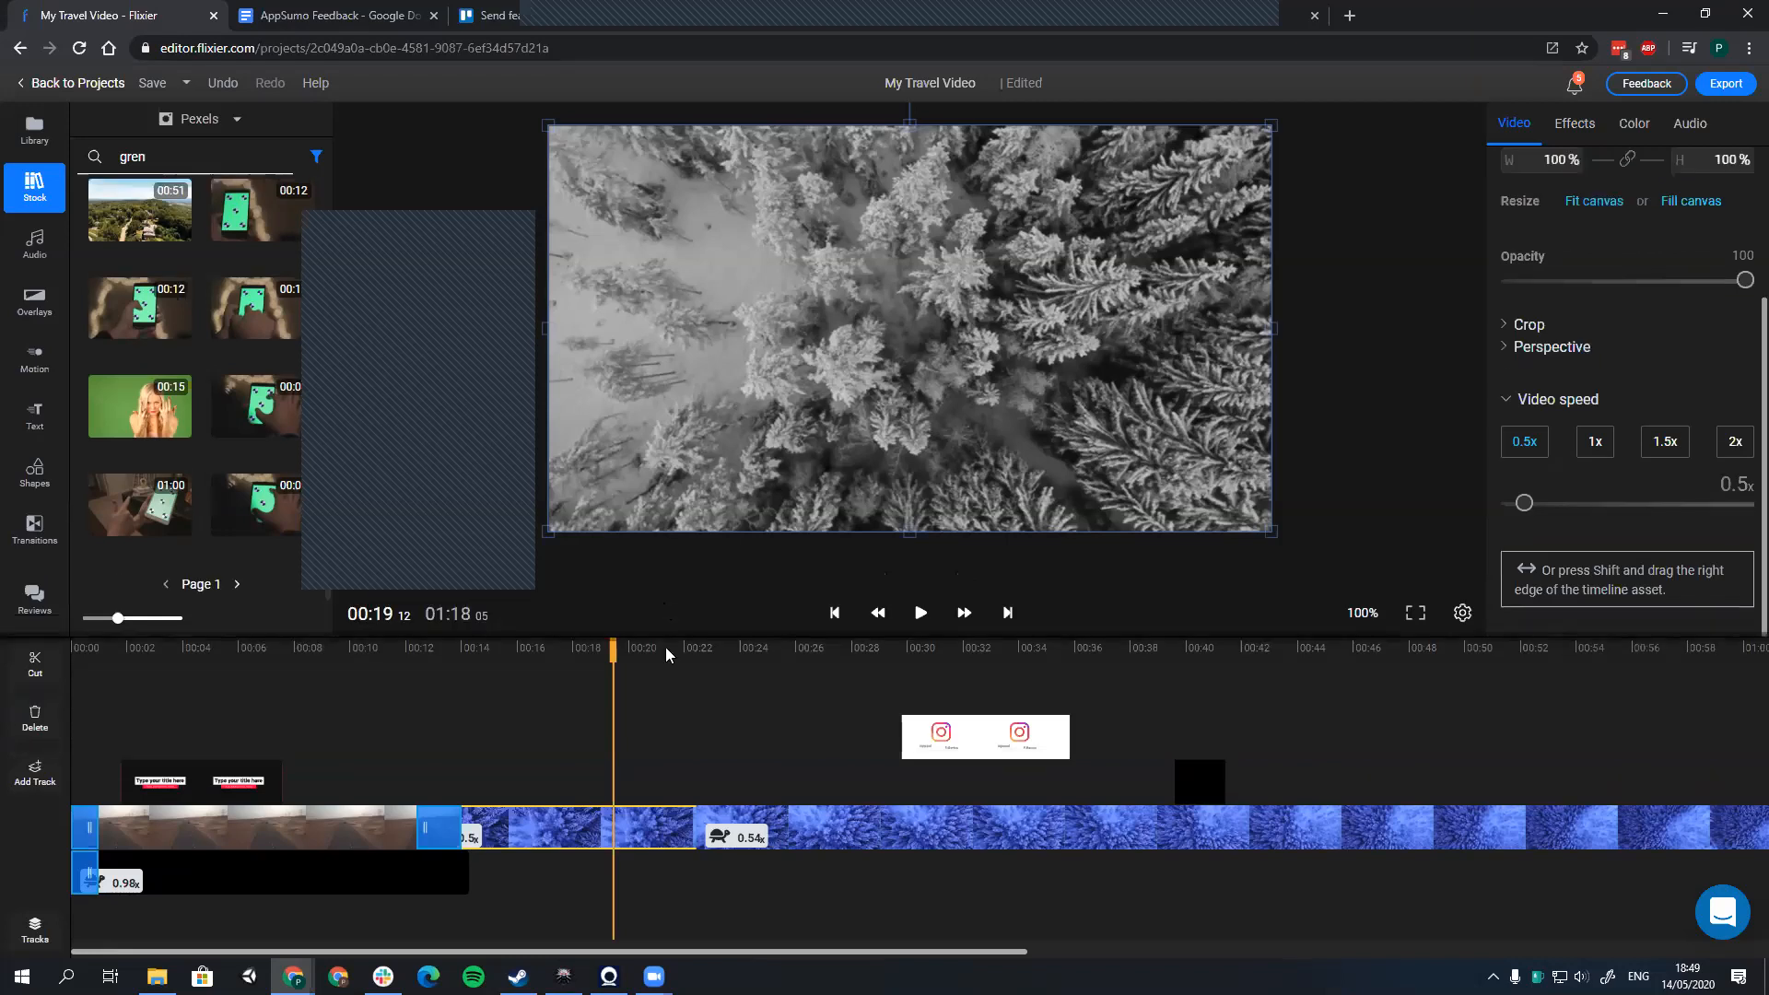
pyautogui.click(1464, 449)
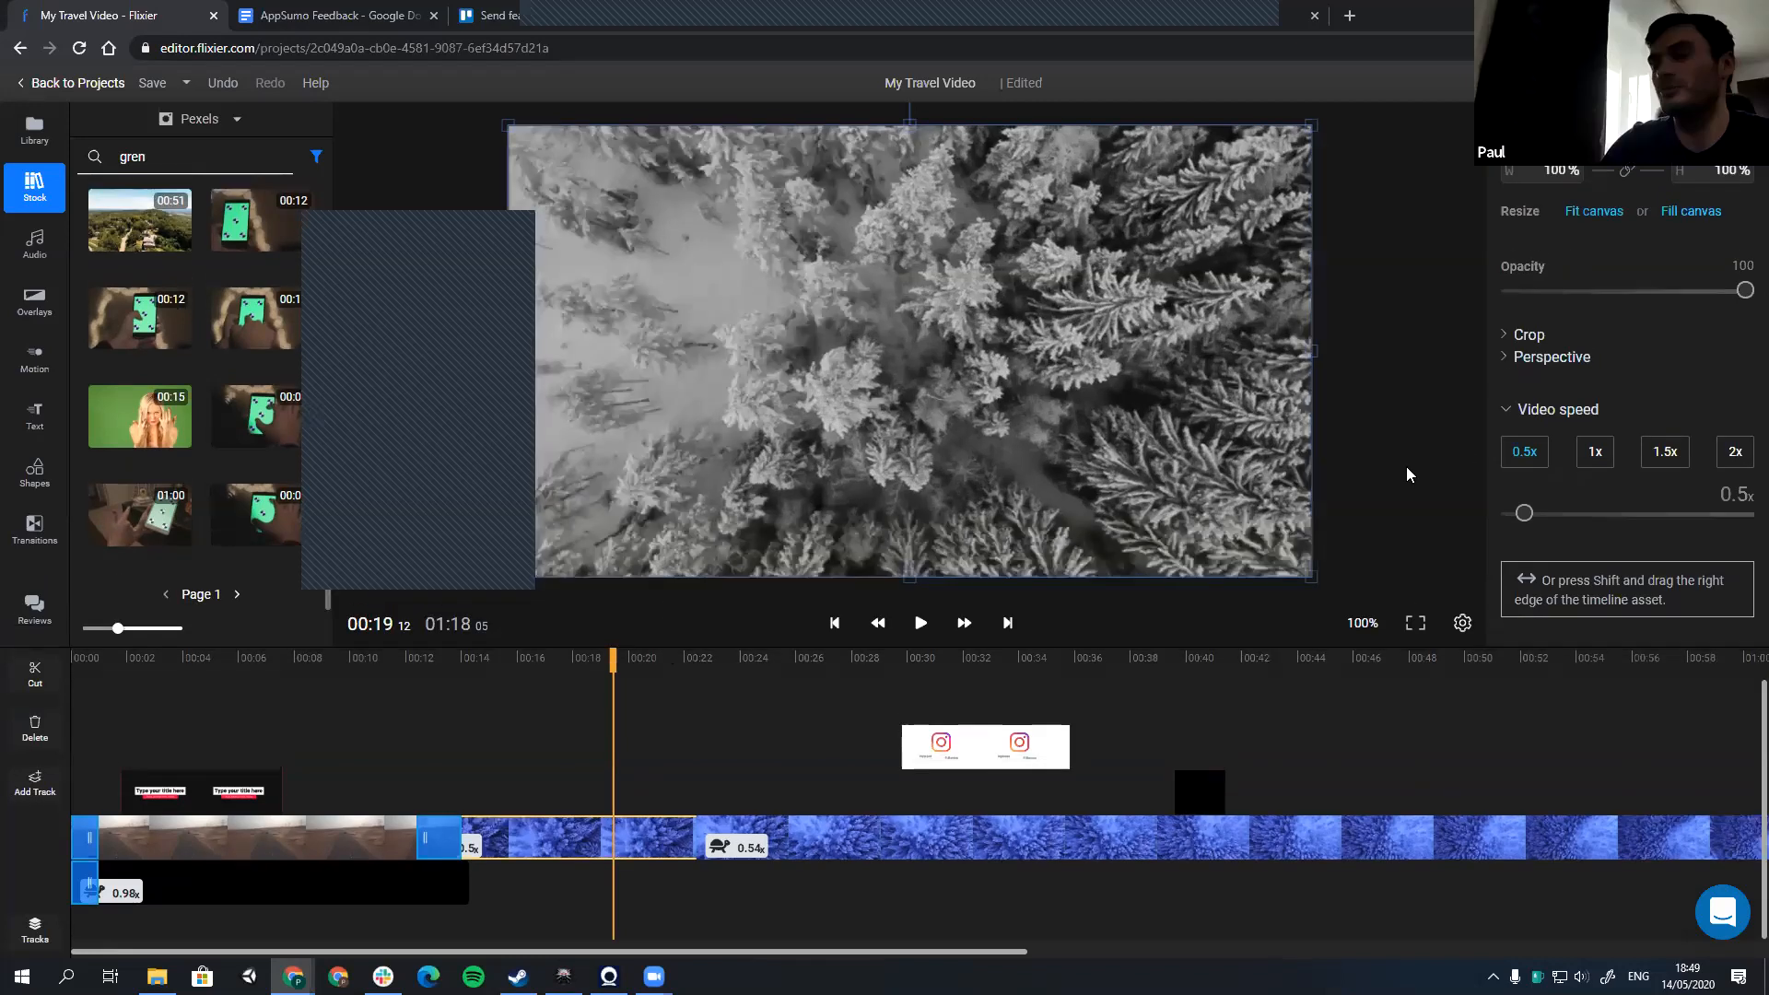
pyautogui.click(1299, 477)
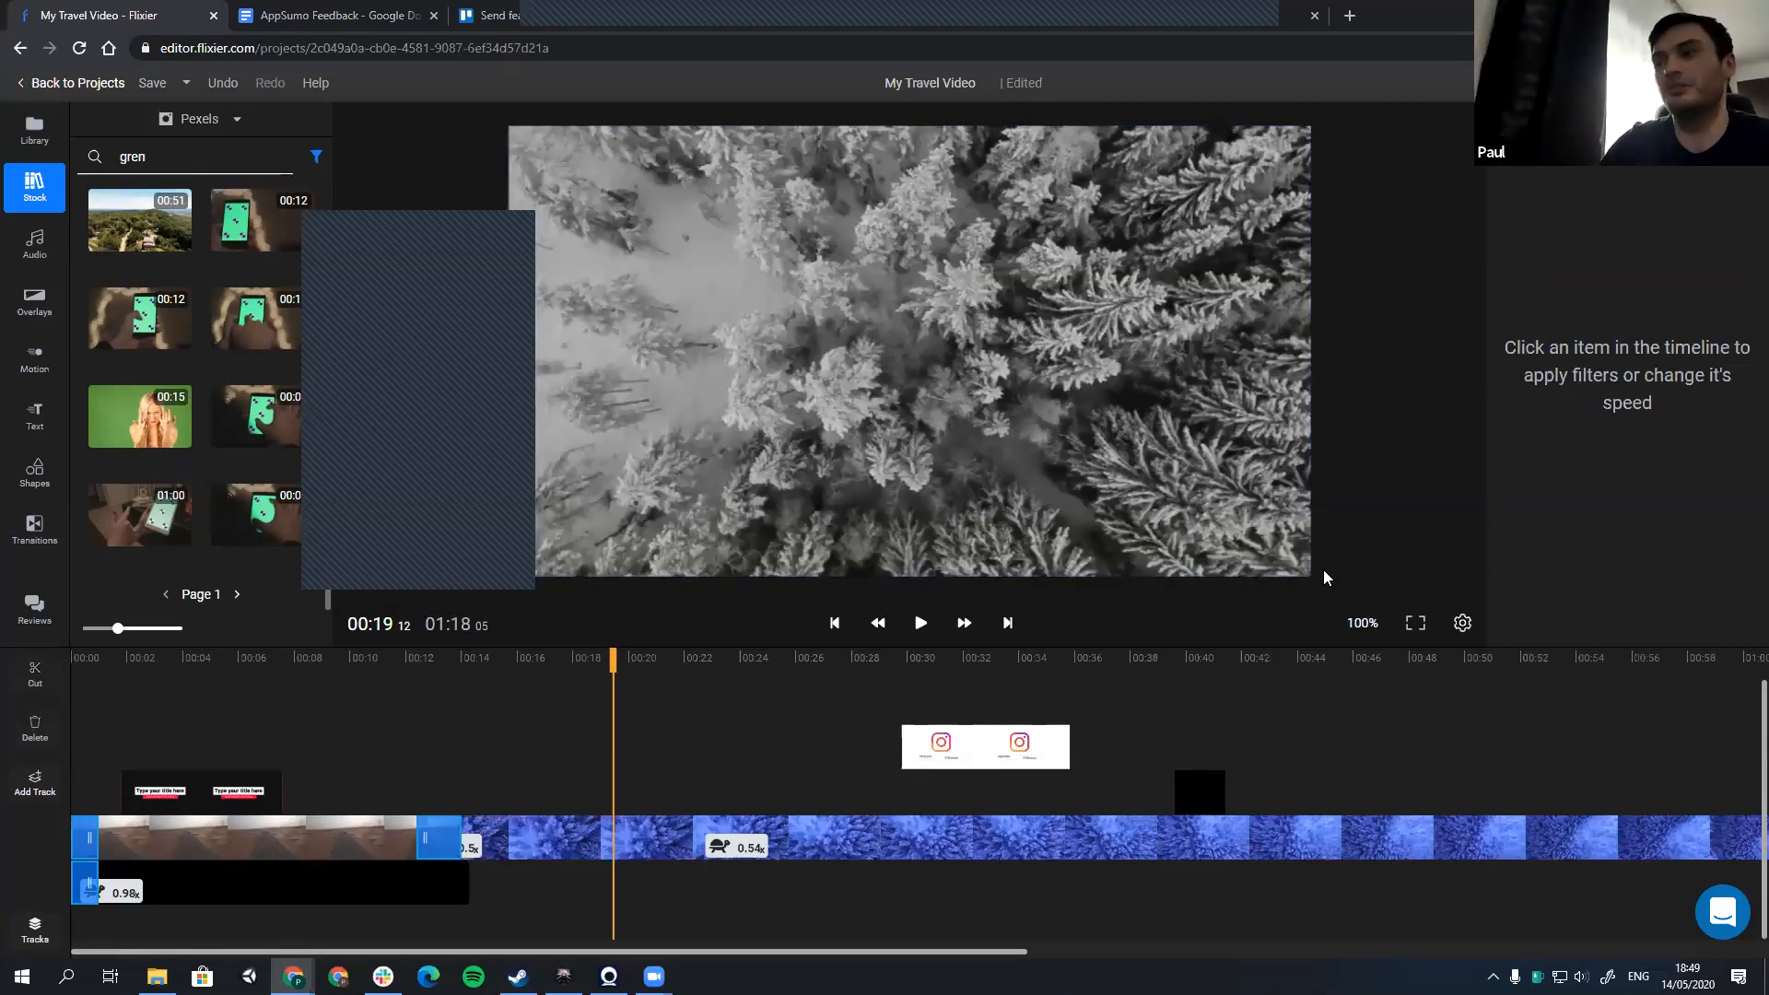
pyautogui.click(1359, 520)
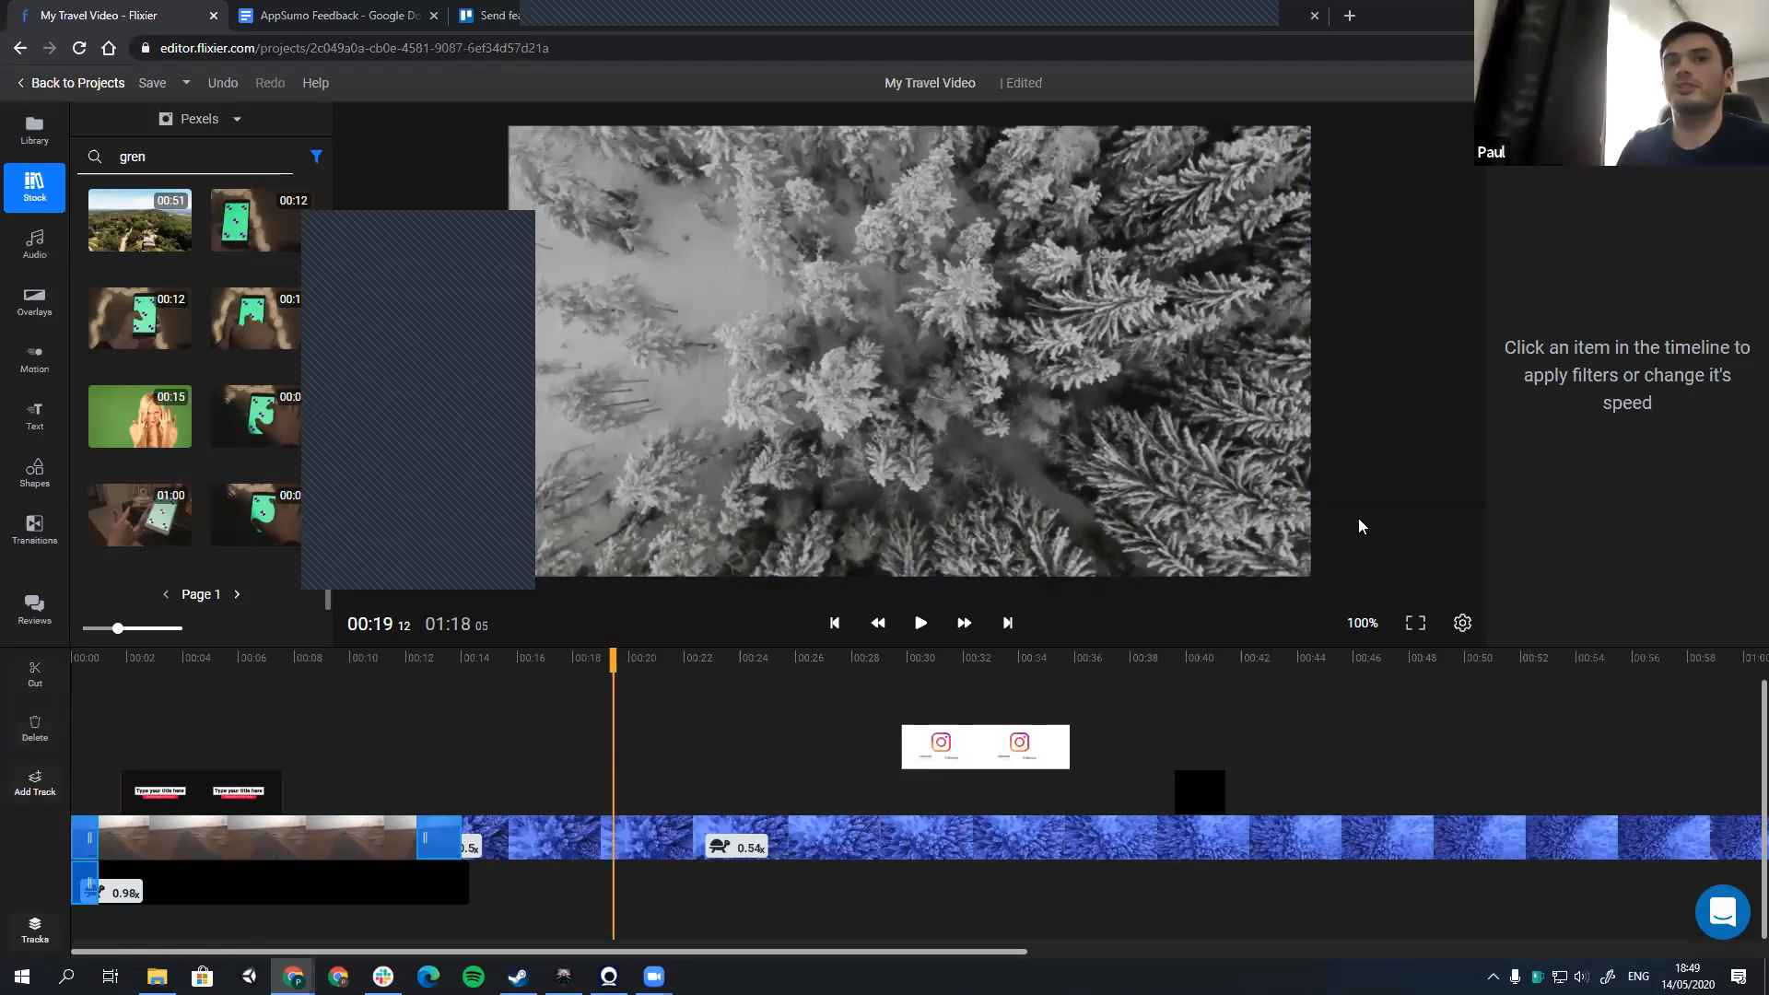
# Step: Return to the project dashboard and look over the import and recording sources offered in the media library
pyautogui.click(83, 83)
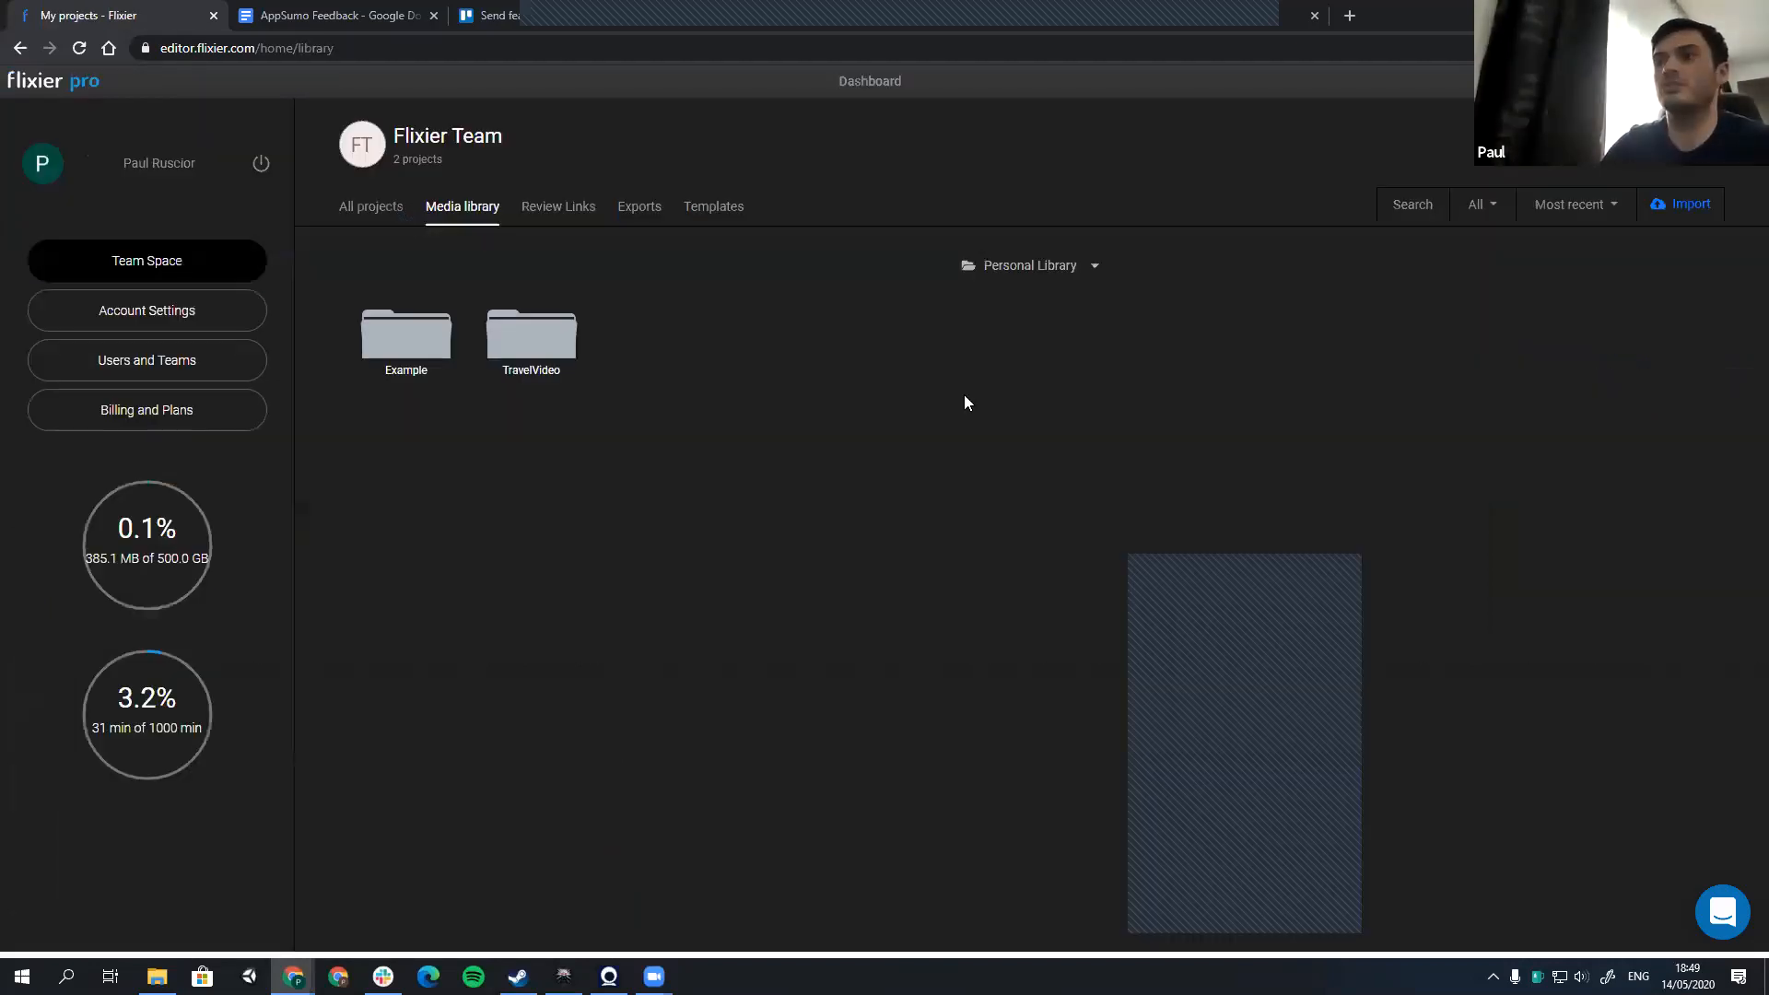
pyautogui.click(370, 206)
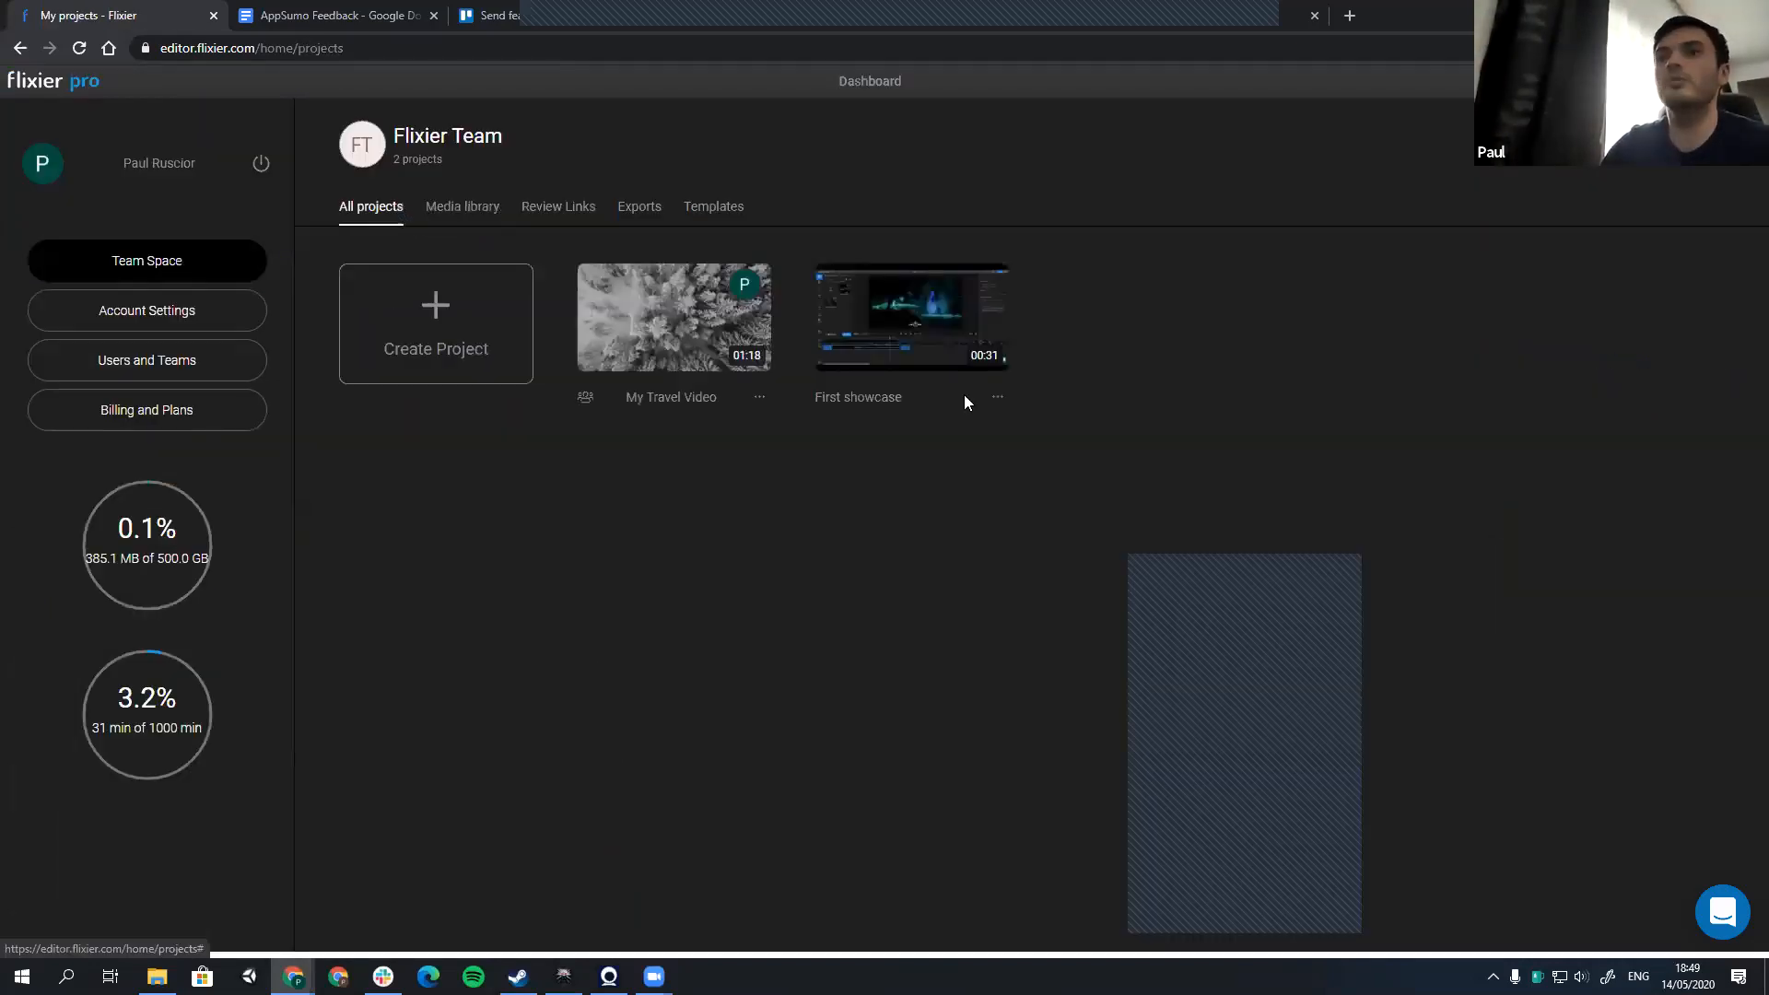
pyautogui.click(463, 206)
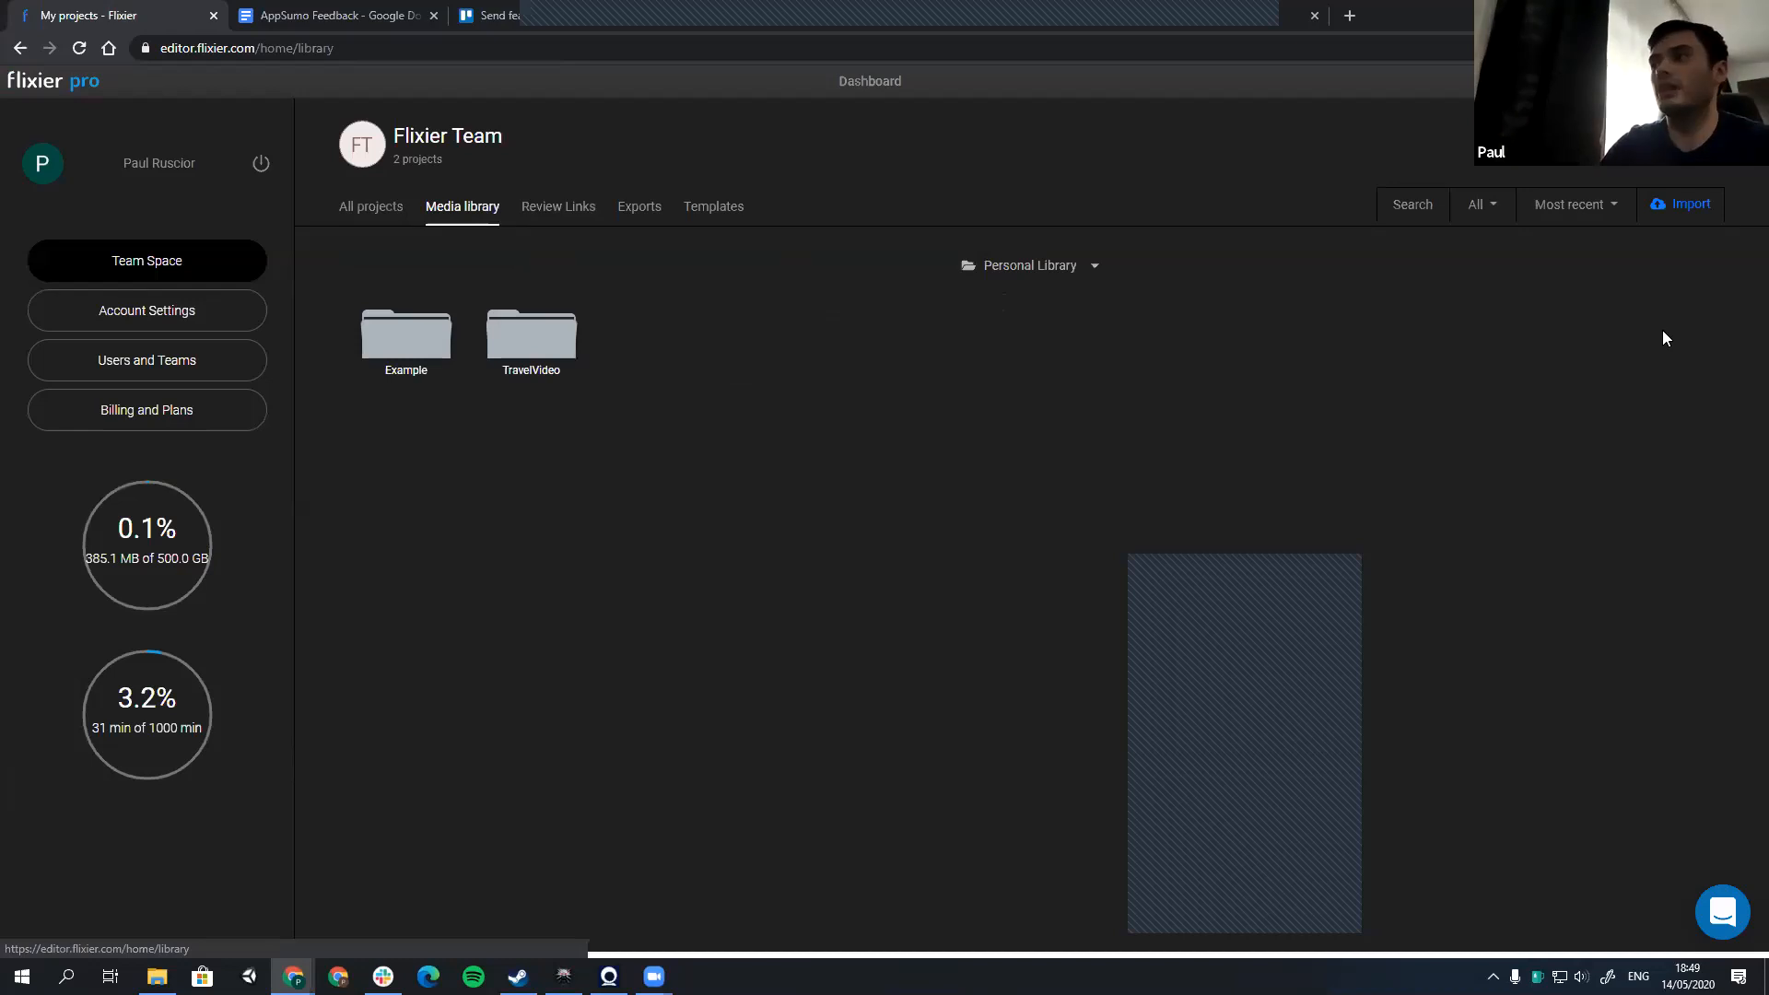
pyautogui.click(1679, 208)
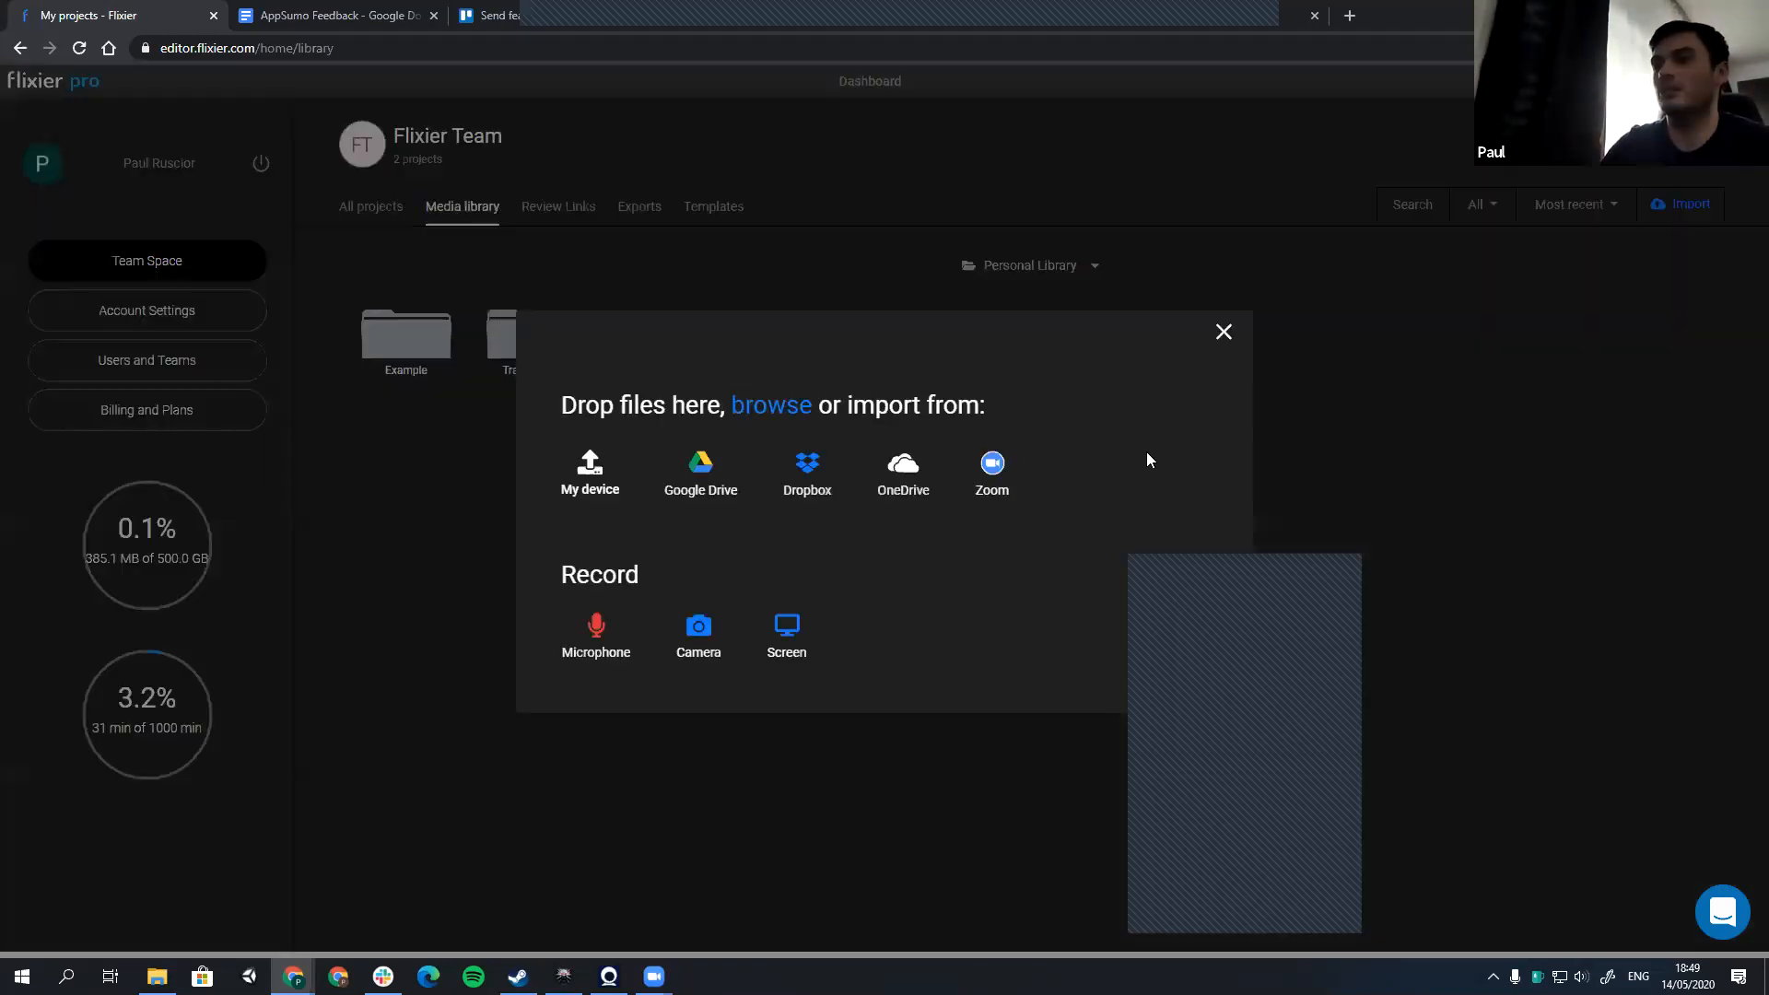
pyautogui.click(1223, 332)
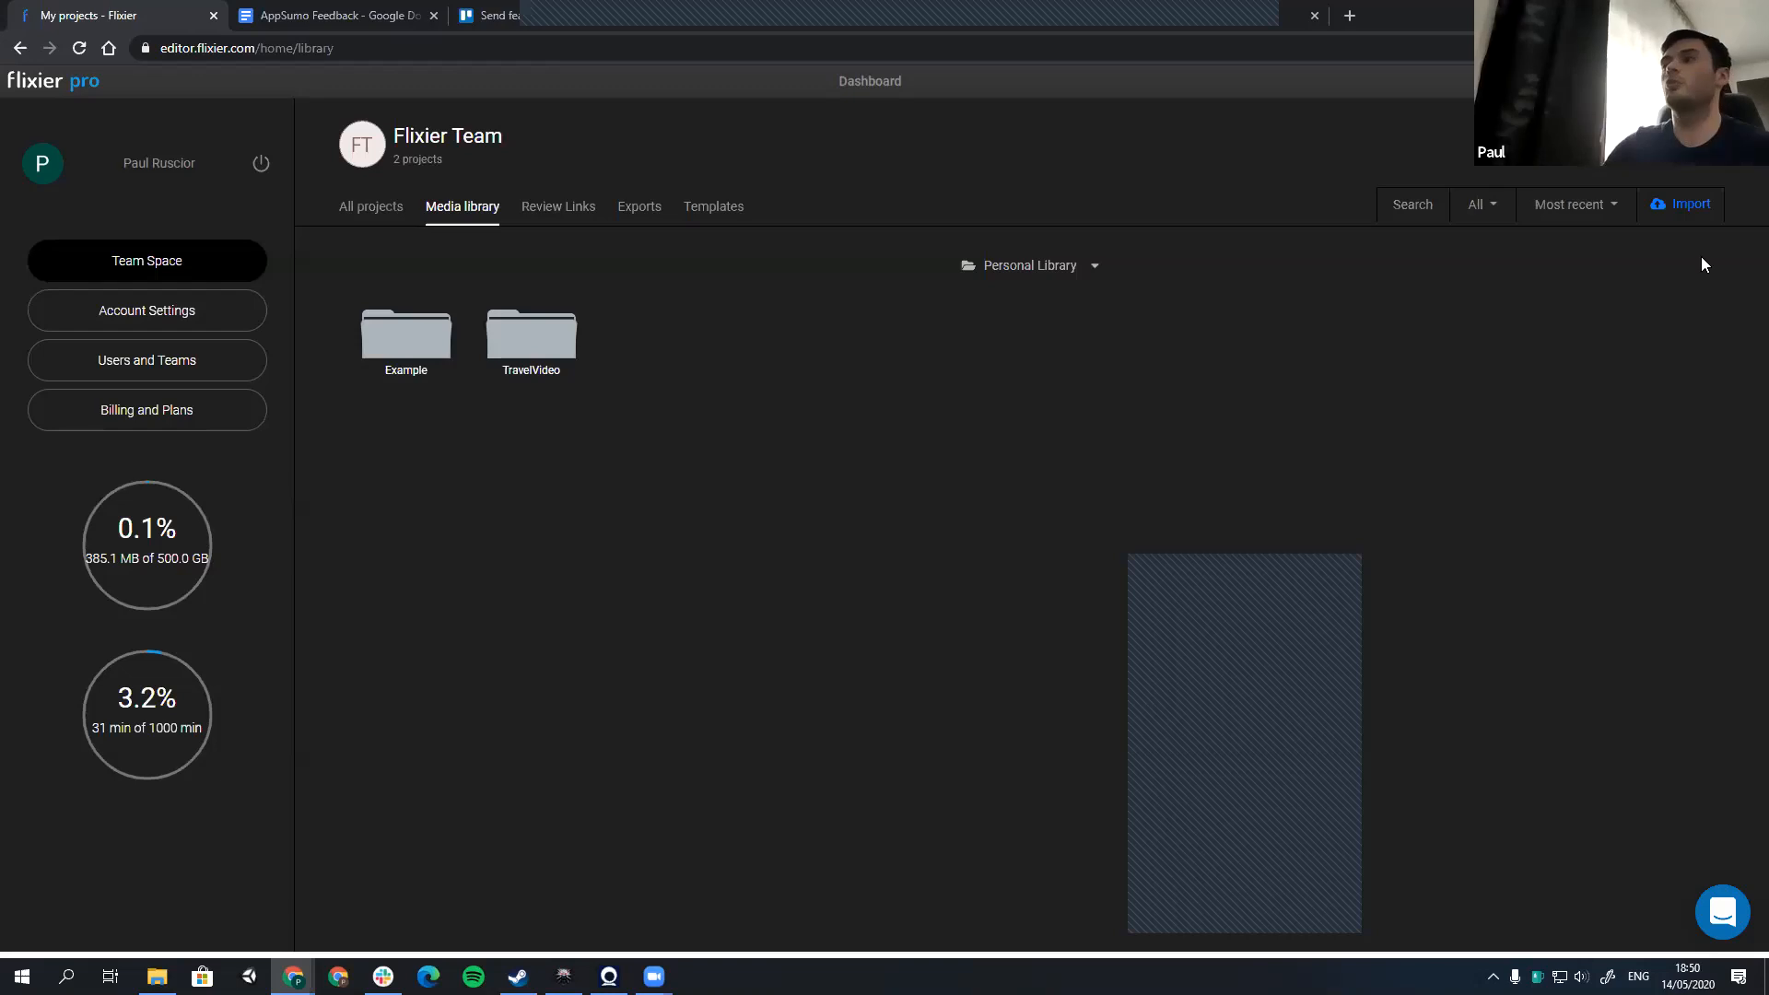
# Step: Check how files are imported from the local device, then close the import dialog without adding anything
pyautogui.click(1678, 223)
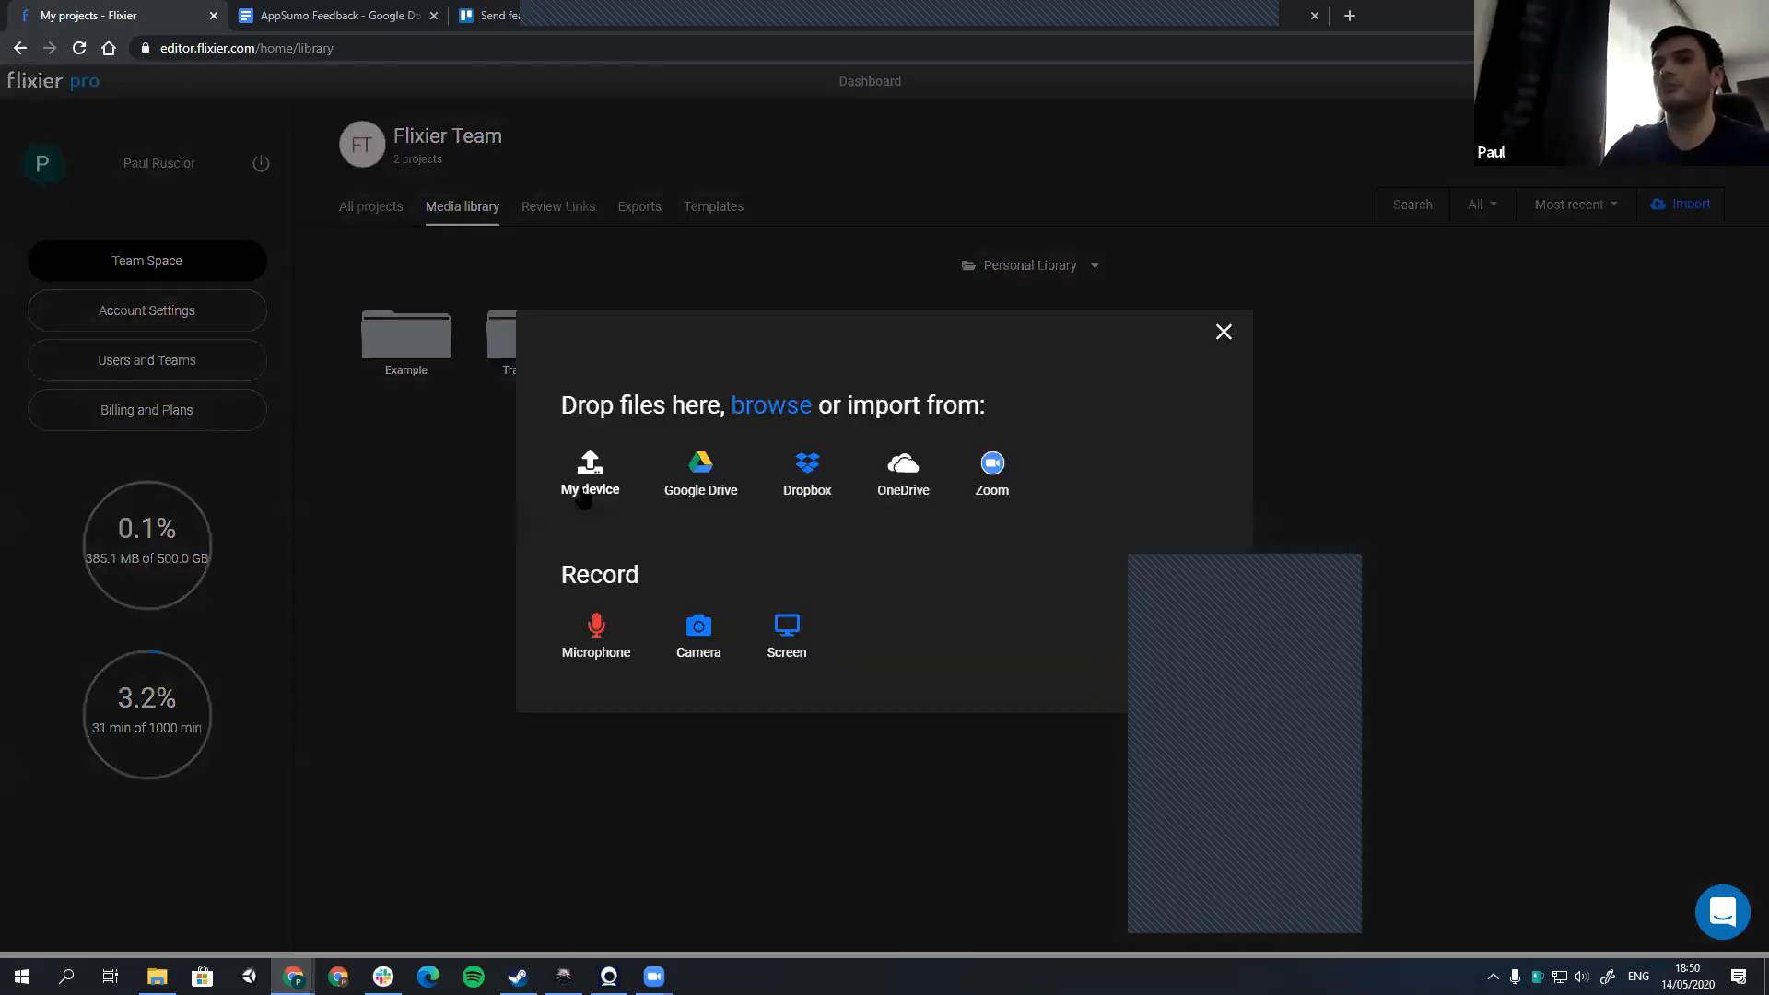
pyautogui.click(631, 500)
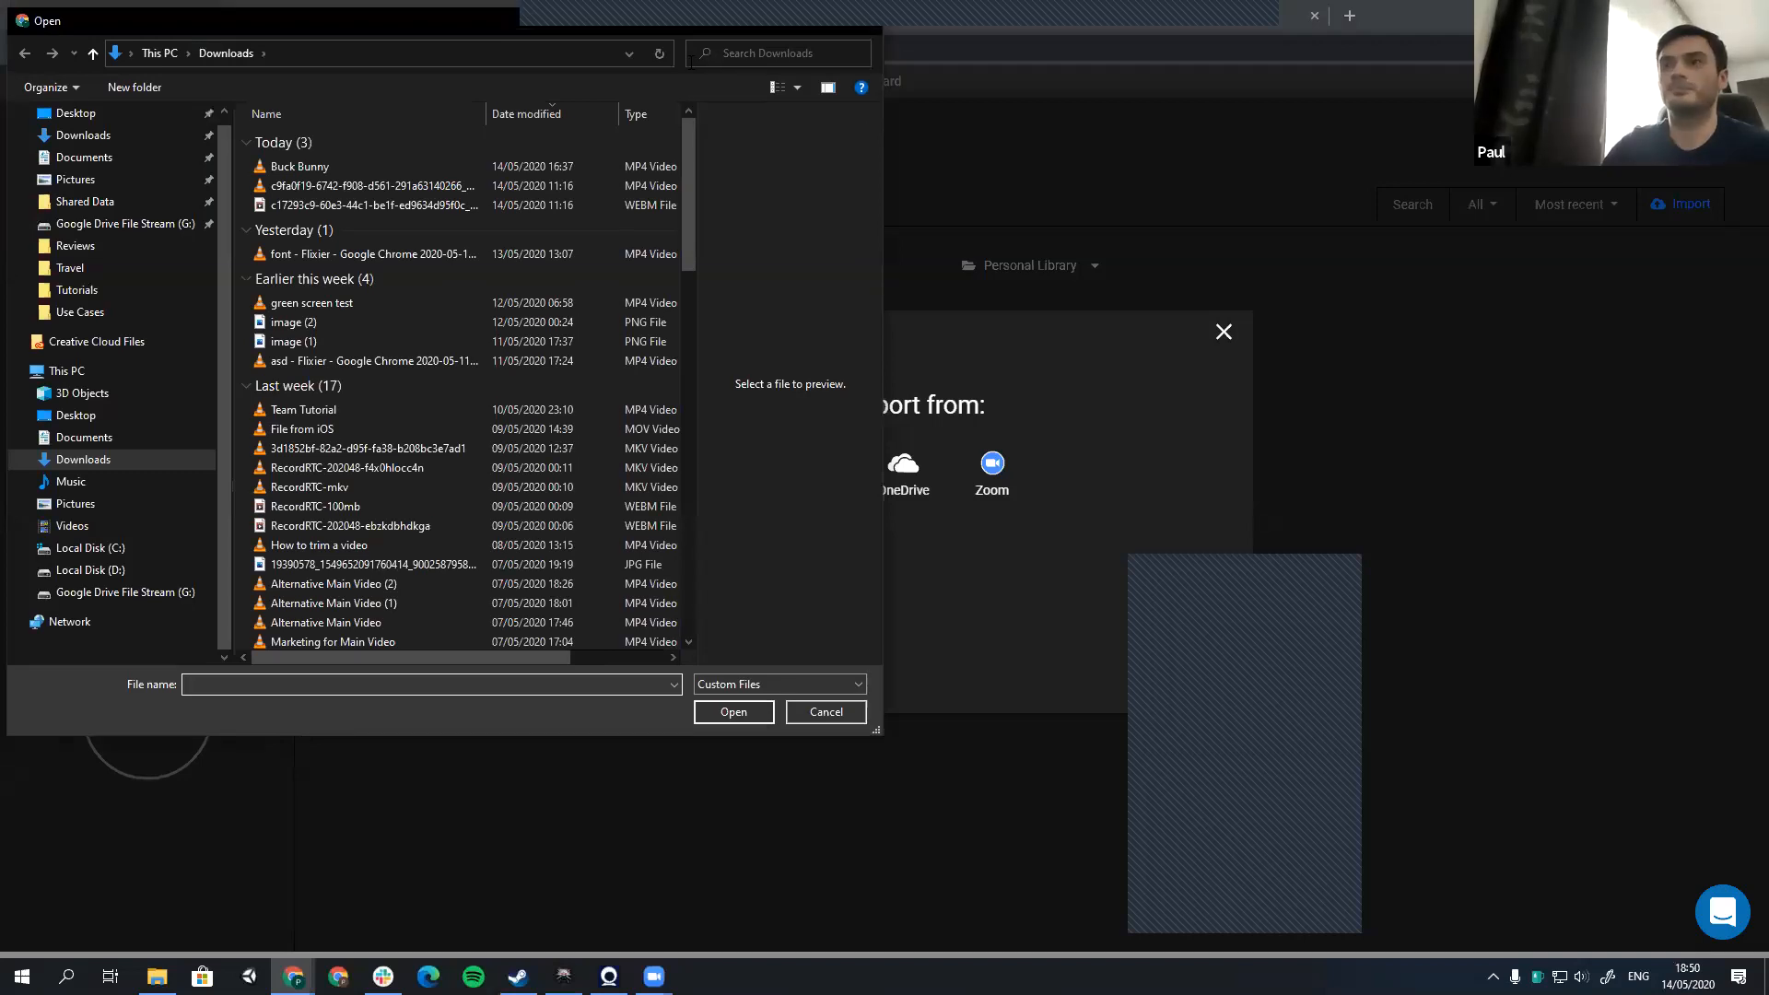
pyautogui.press('Escape')
pyautogui.click(1223, 333)
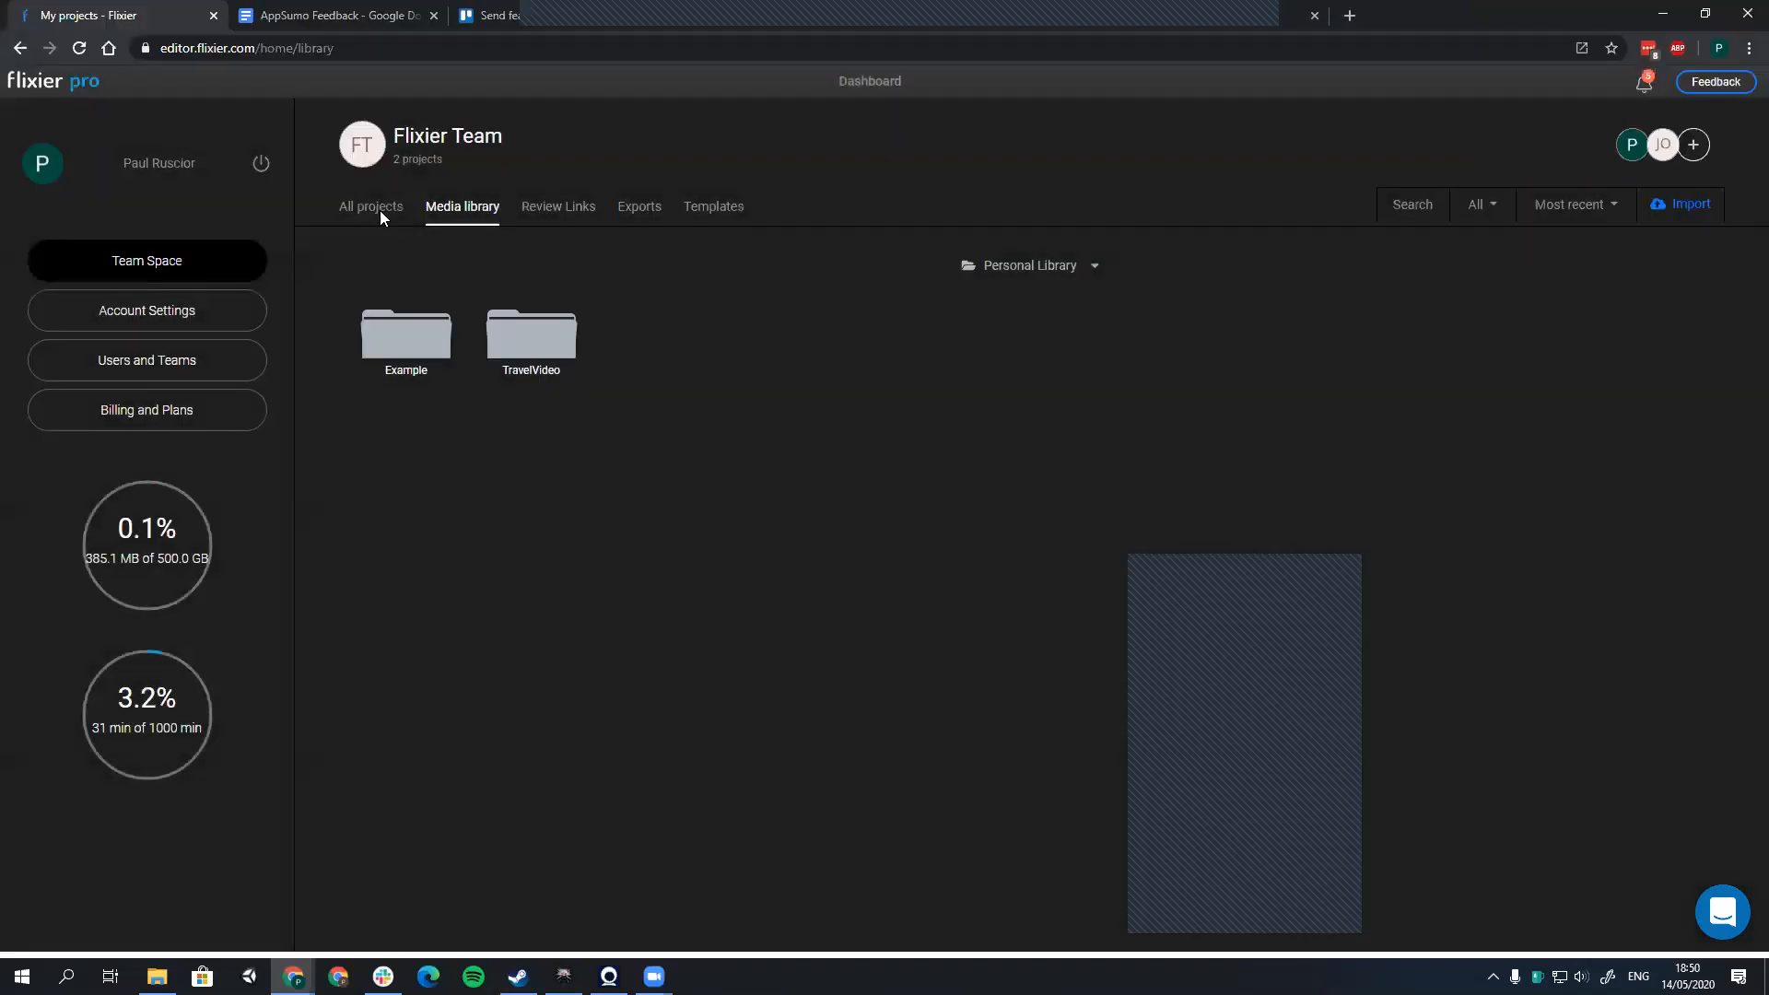
# Step: Download an exported My Travel Video from the team's exports and save it as My Travel Video (1)
pyautogui.click(379, 215)
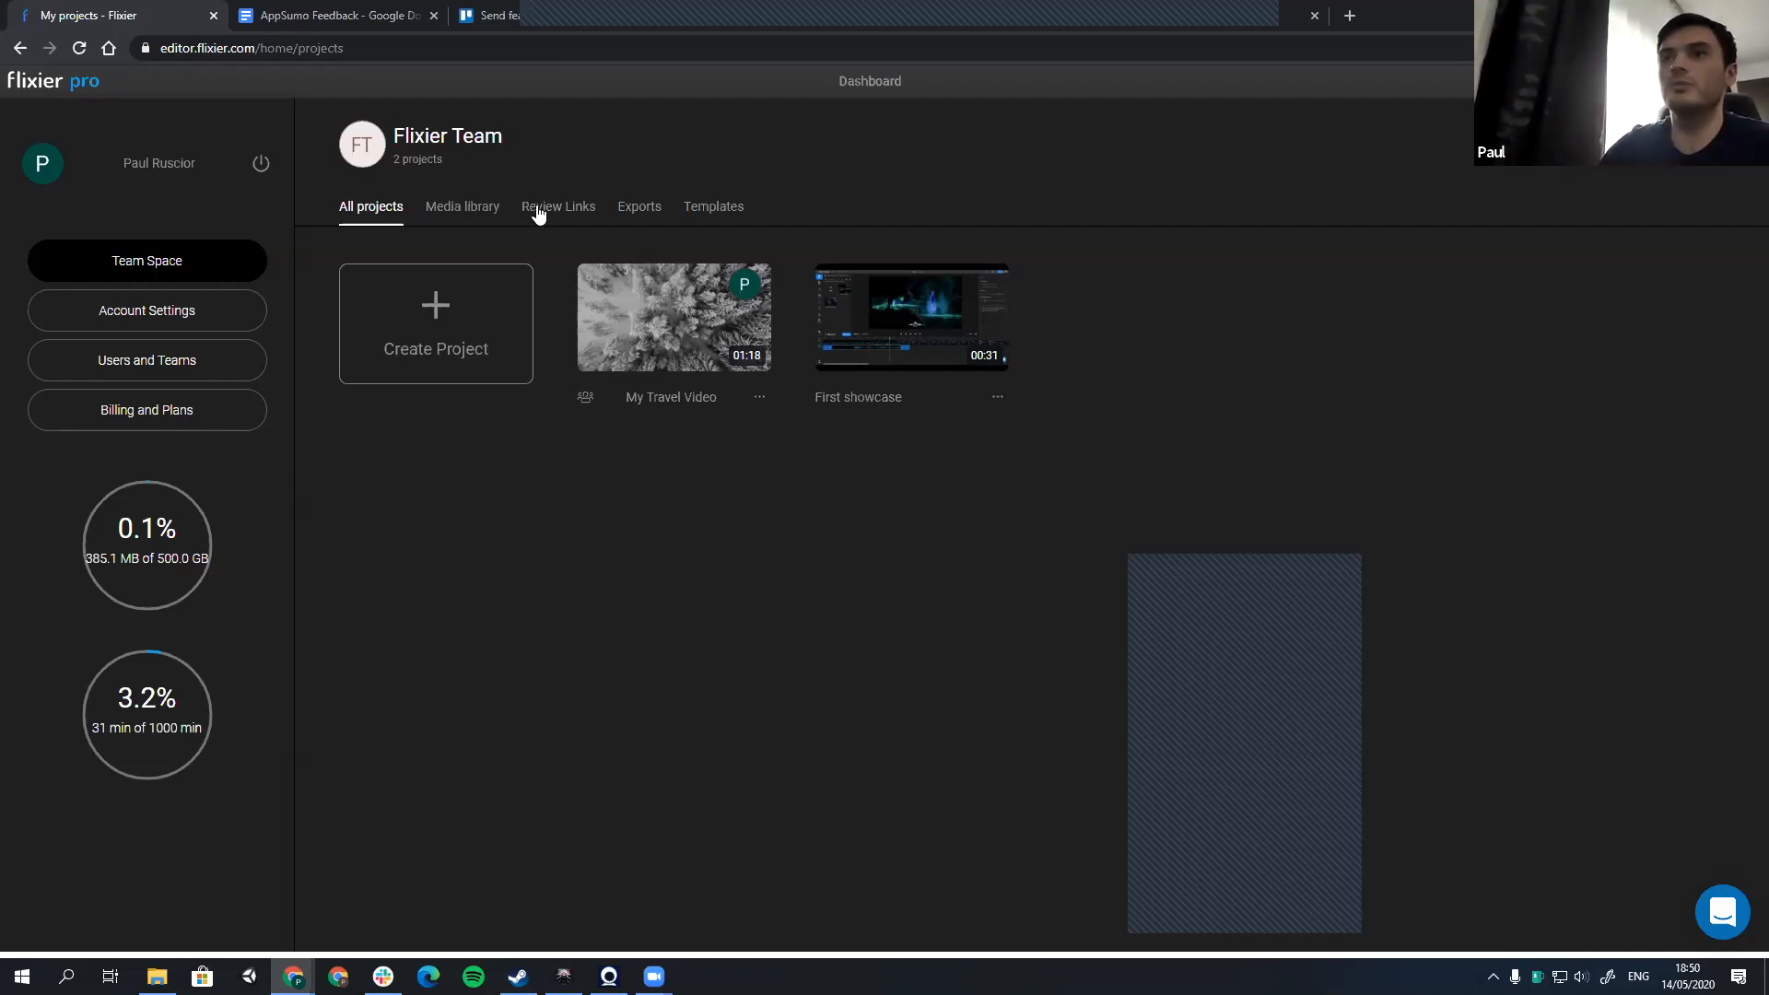
pyautogui.click(641, 210)
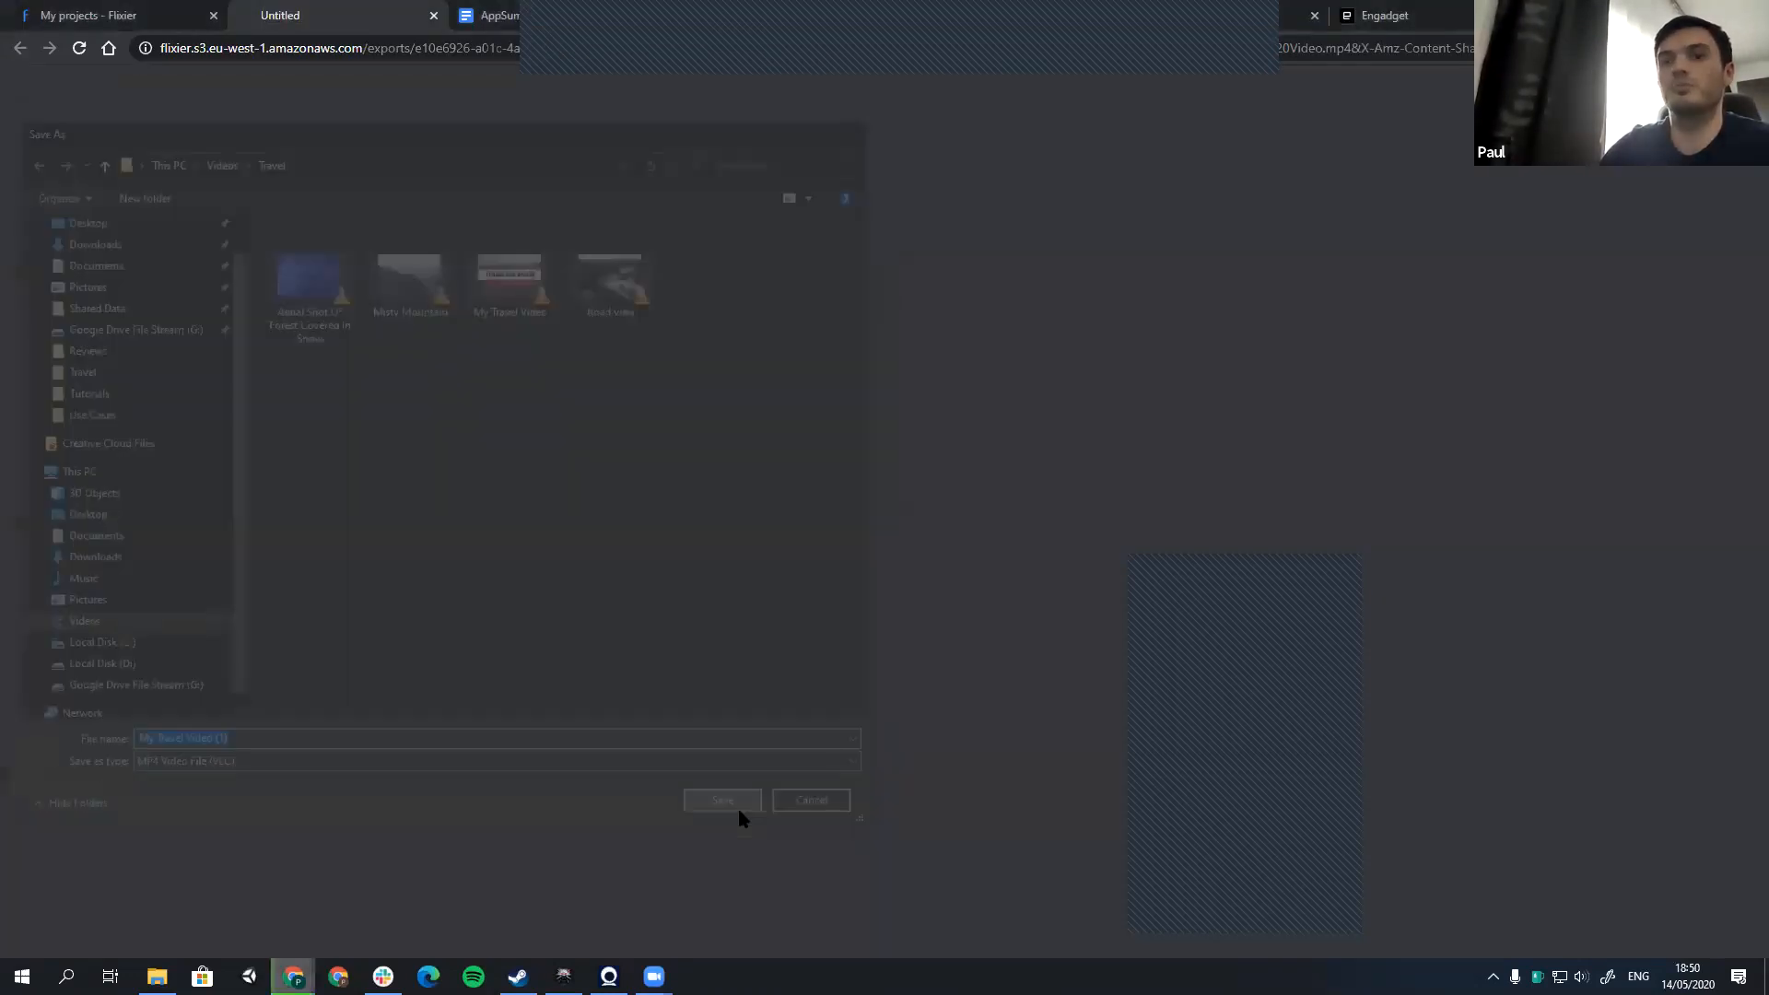
pyautogui.click(738, 807)
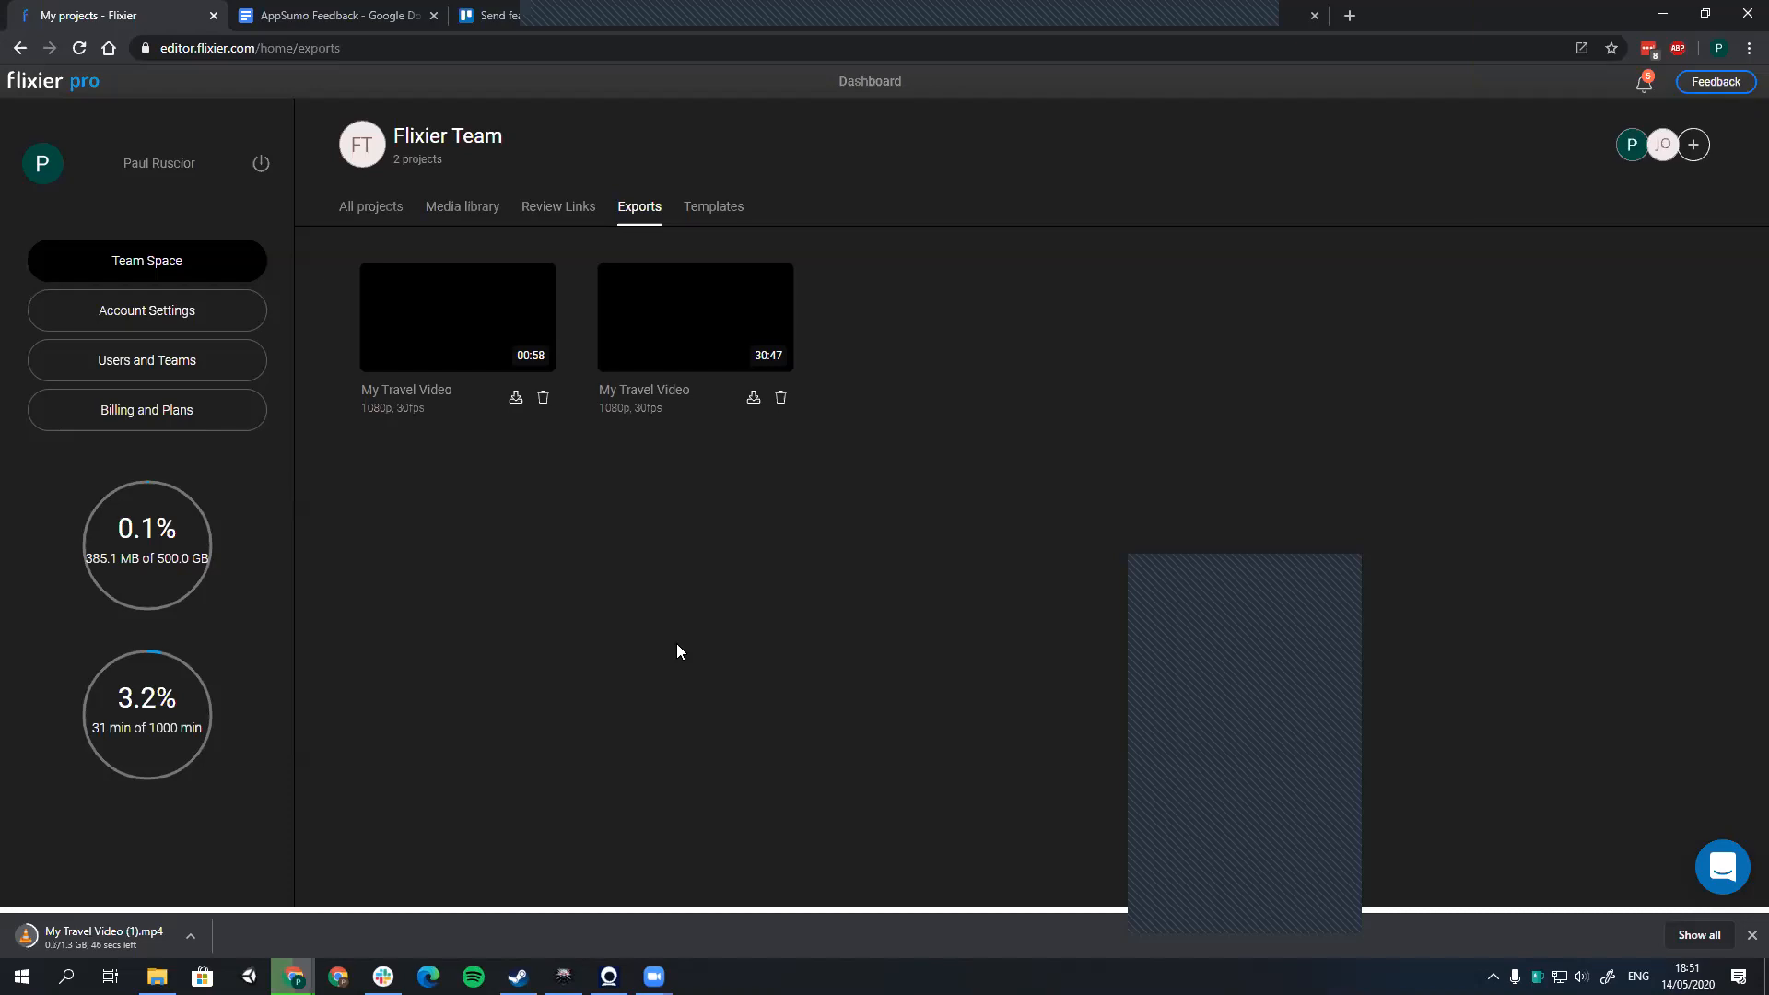
# Step: Open the export page of the My Travel Video project and show its YouTube publishing options
pyautogui.click(373, 208)
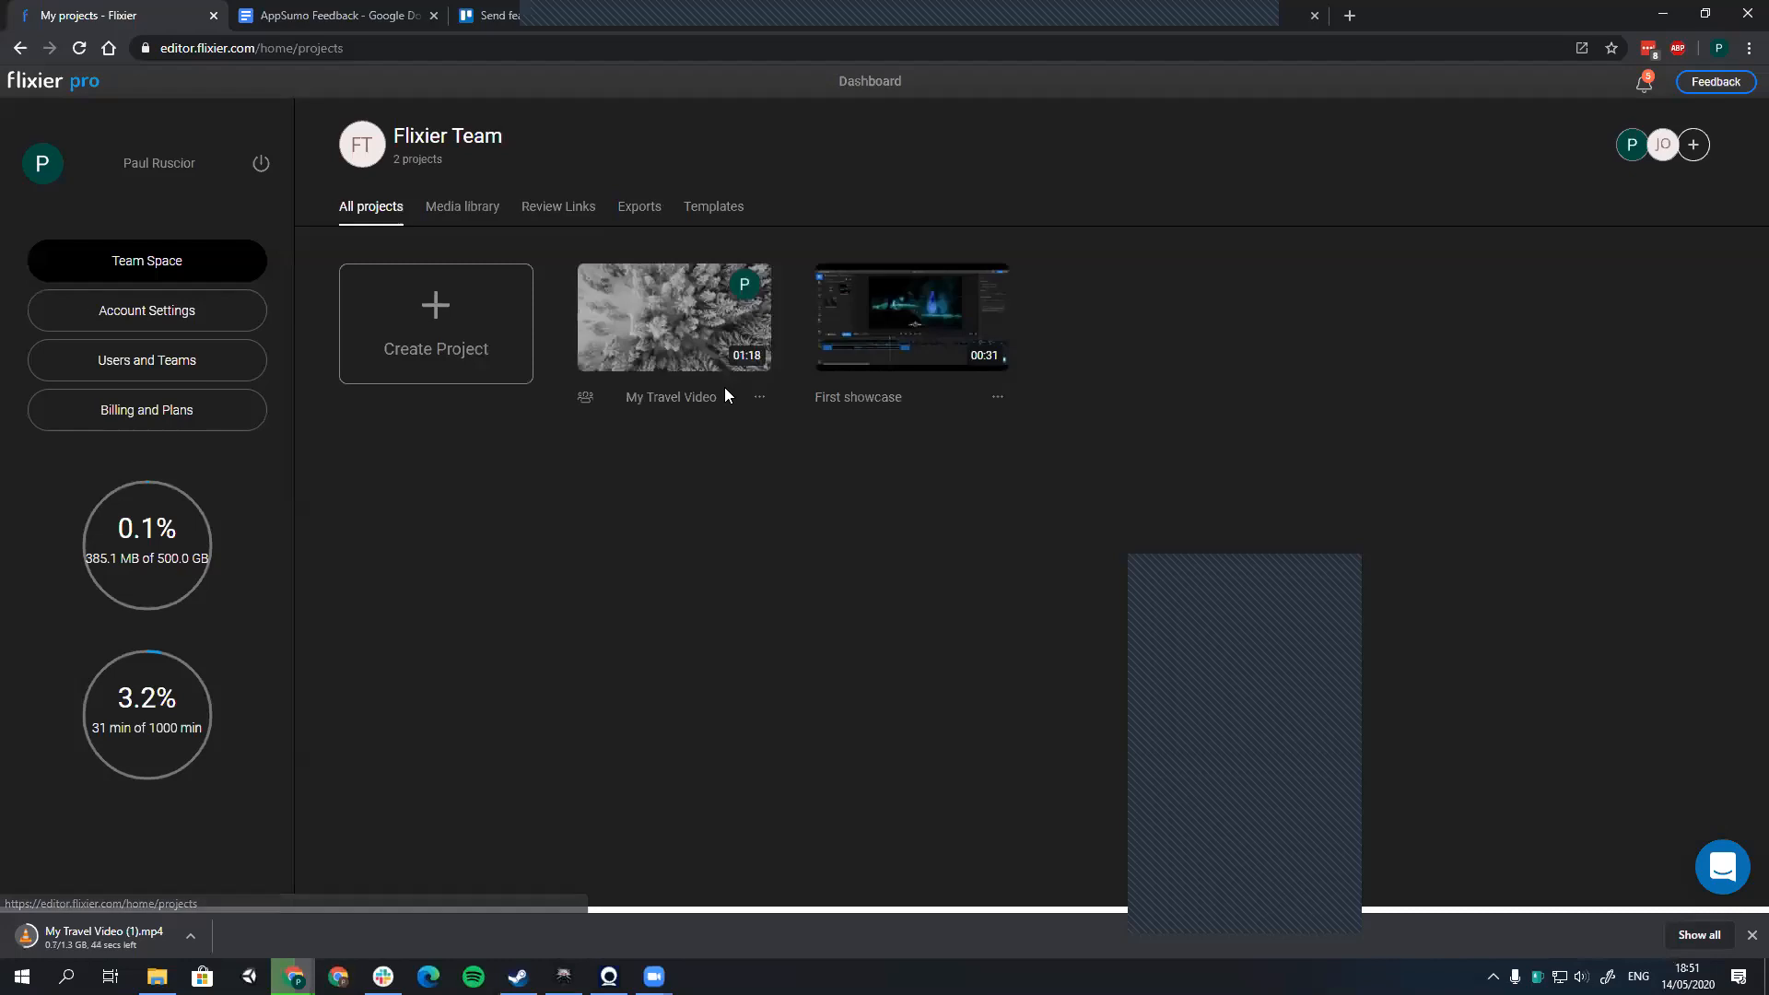
pyautogui.click(702, 367)
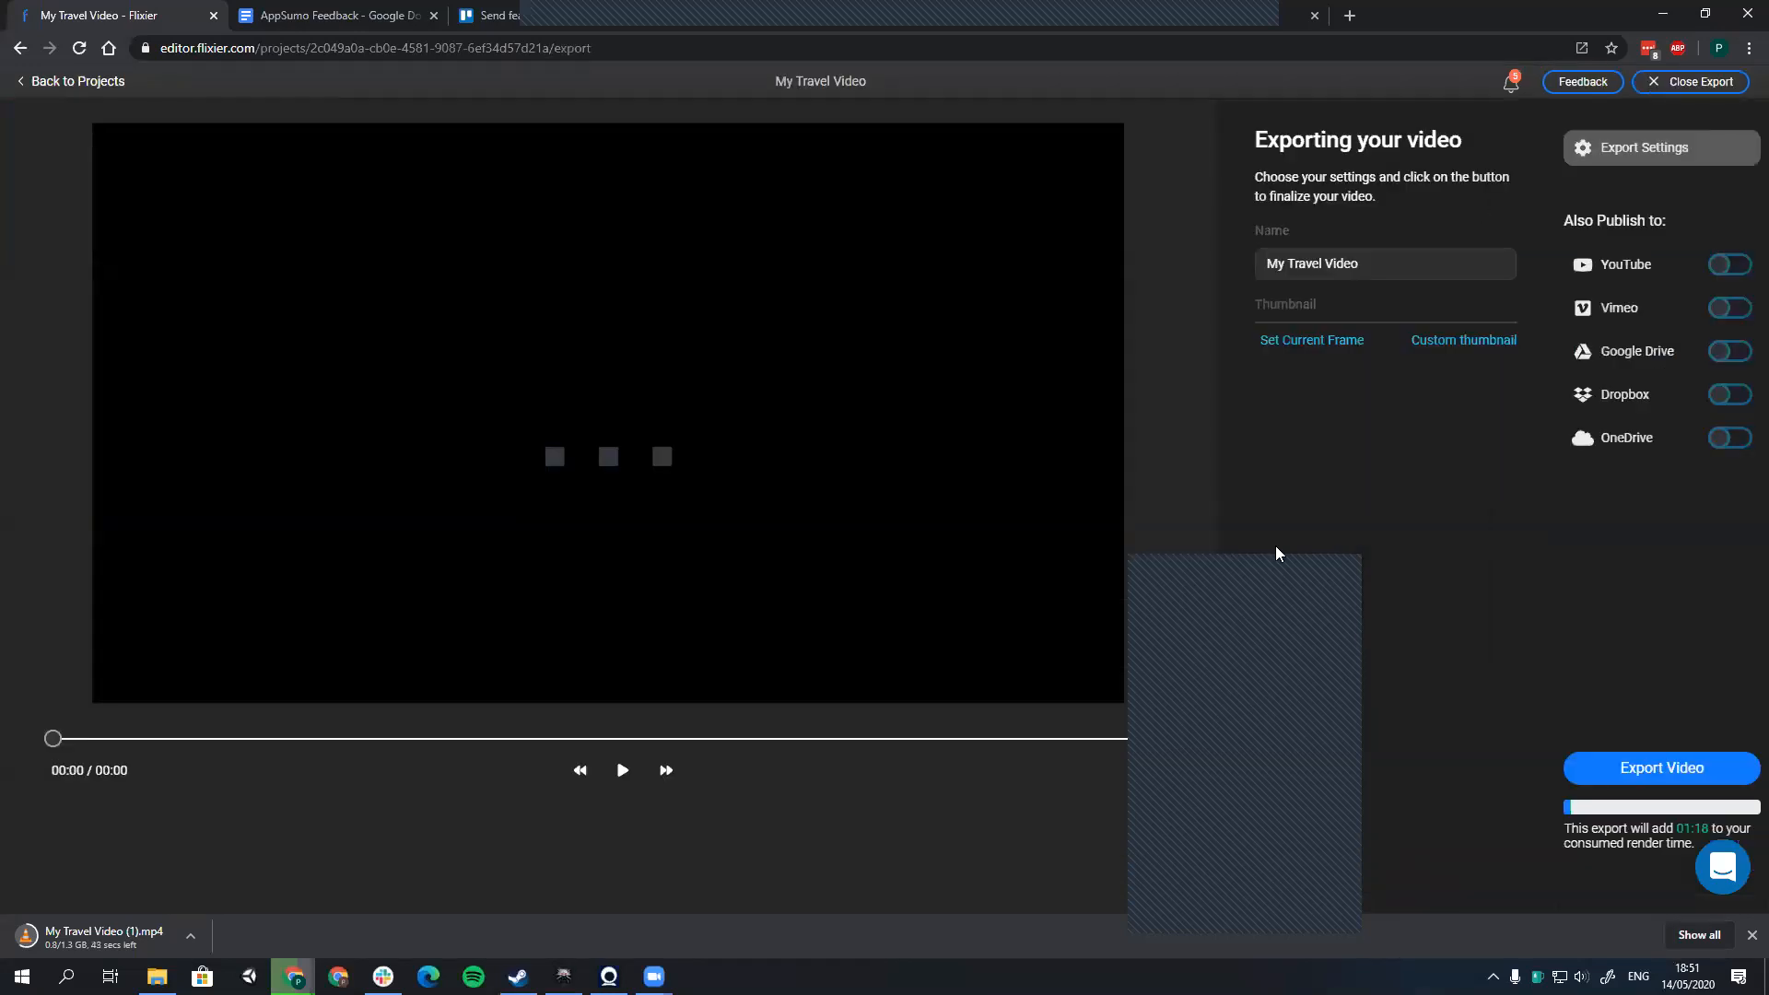
pyautogui.click(1625, 264)
# Step: Try to connect YouTube from the export page by choosing a Google account and allowing Flixier access
pyautogui.click(1313, 232)
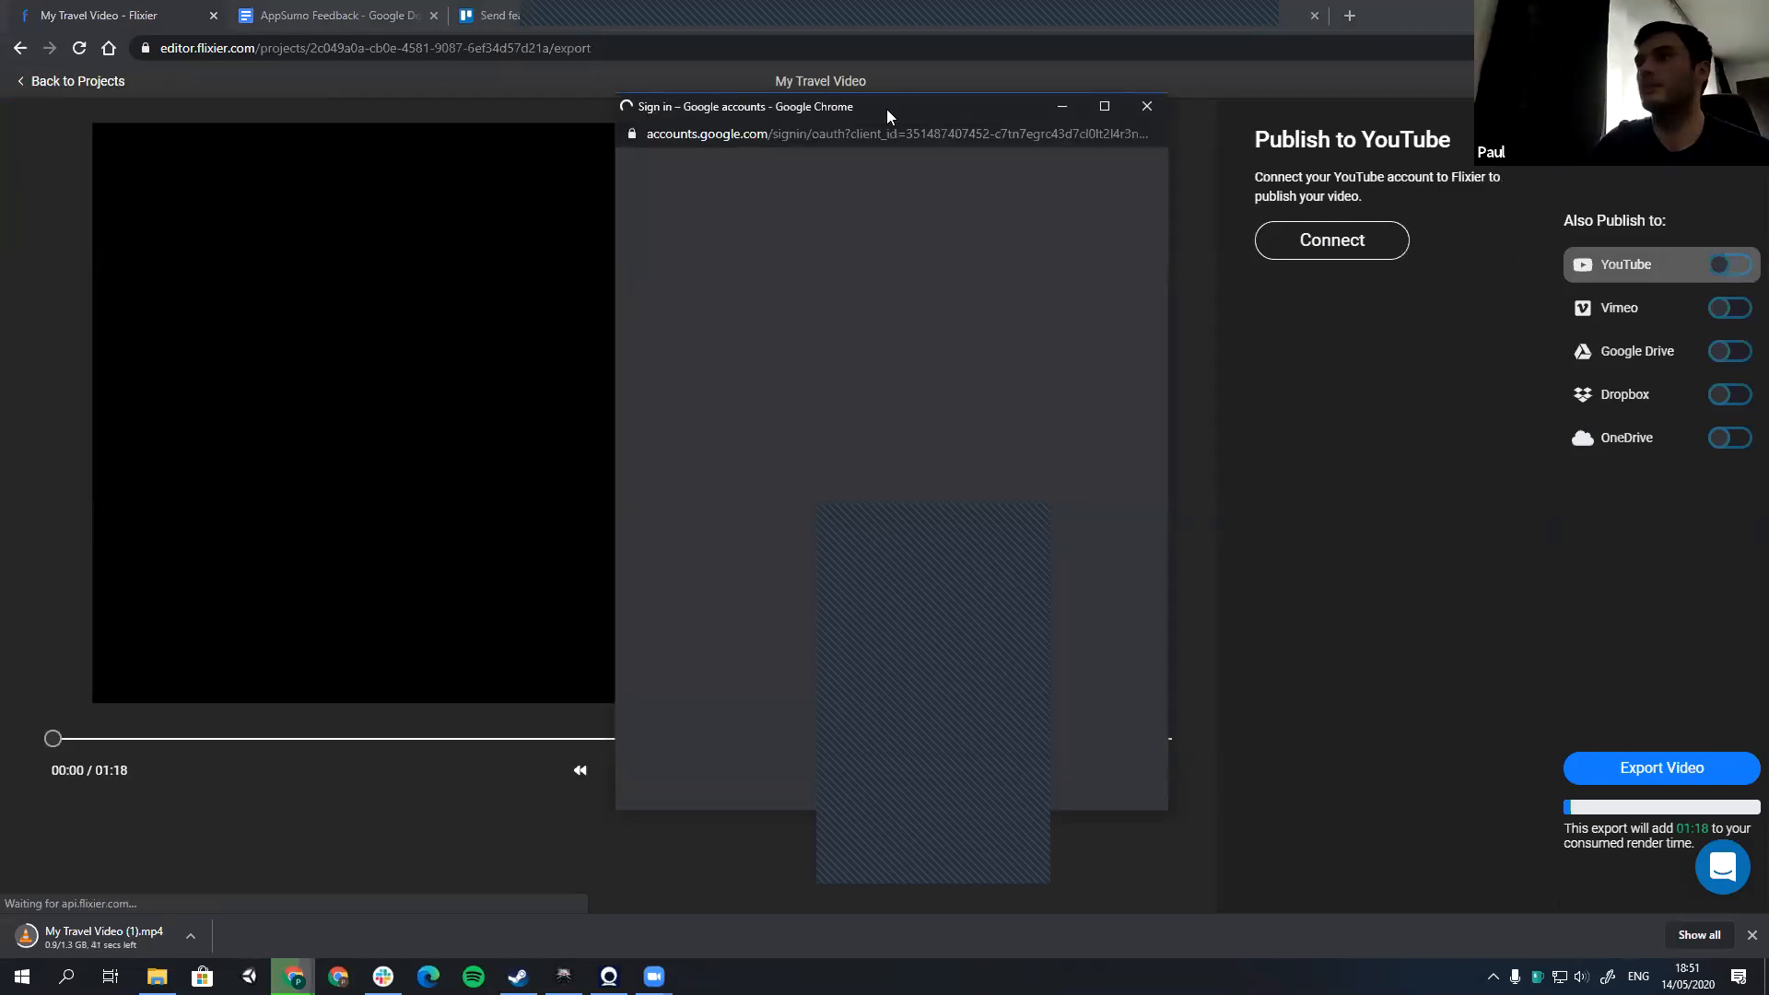
pyautogui.moveTo(887, 112); pyautogui.dragTo(1341, 153)
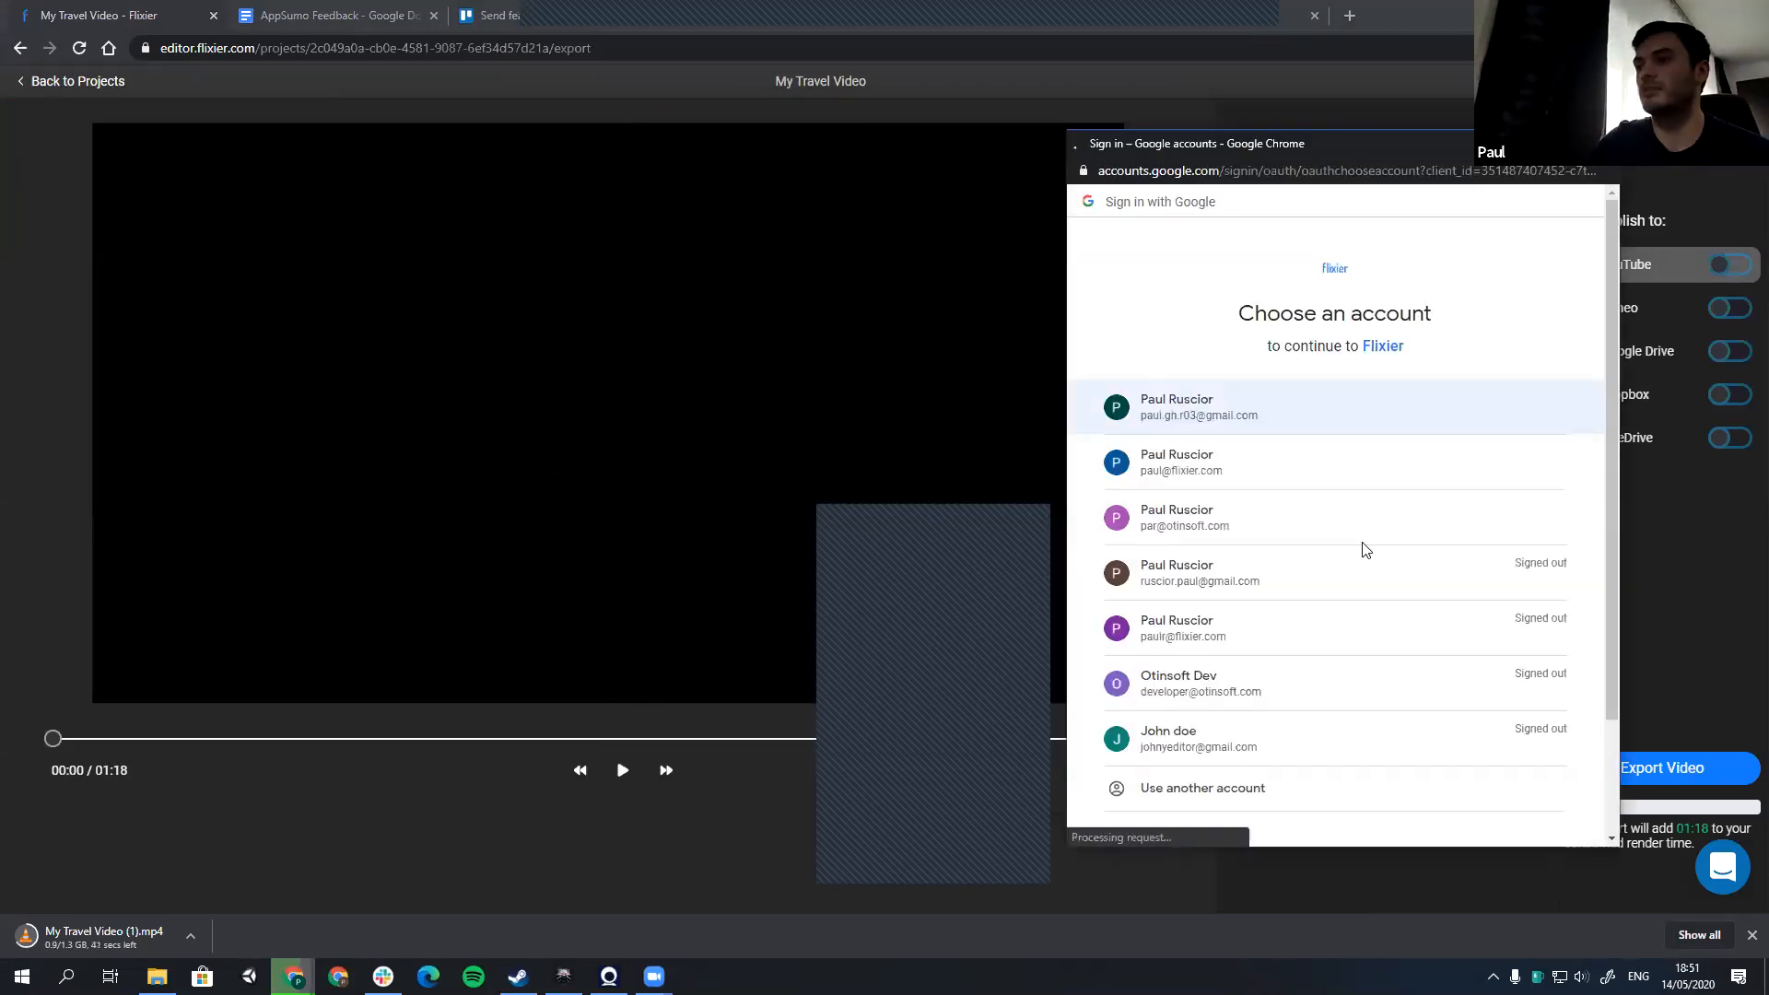
pyautogui.click(1332, 614)
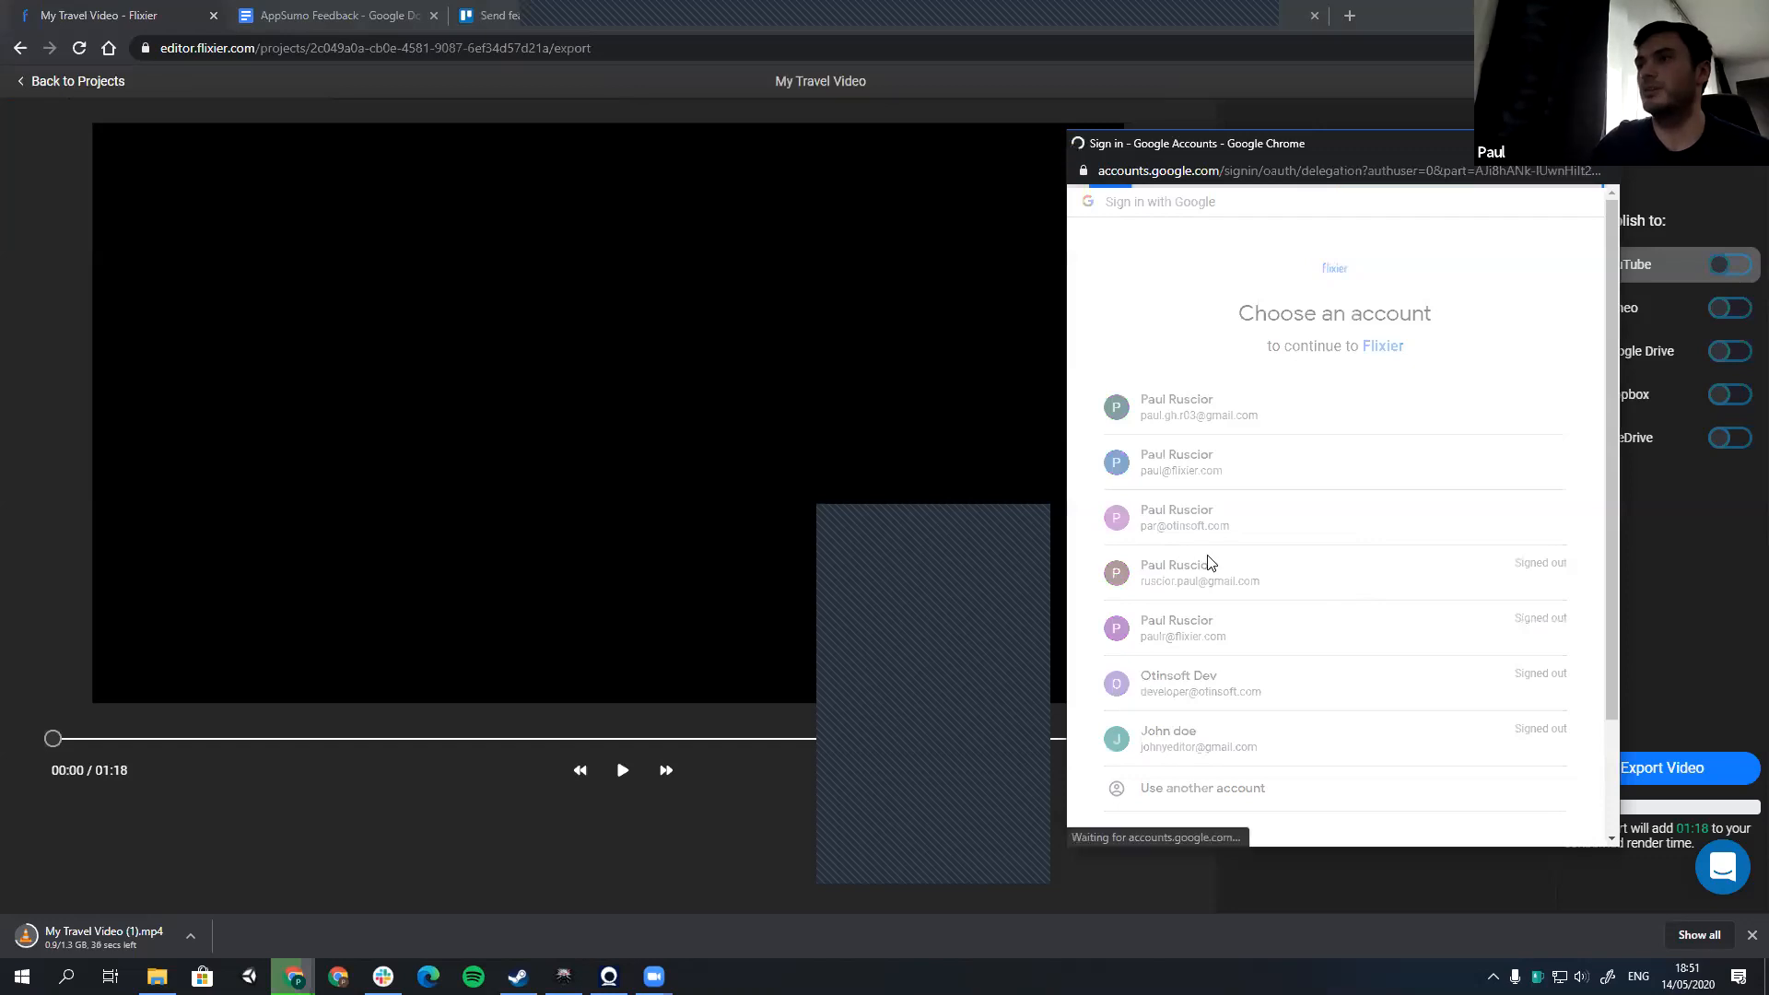
pyautogui.click(1198, 418)
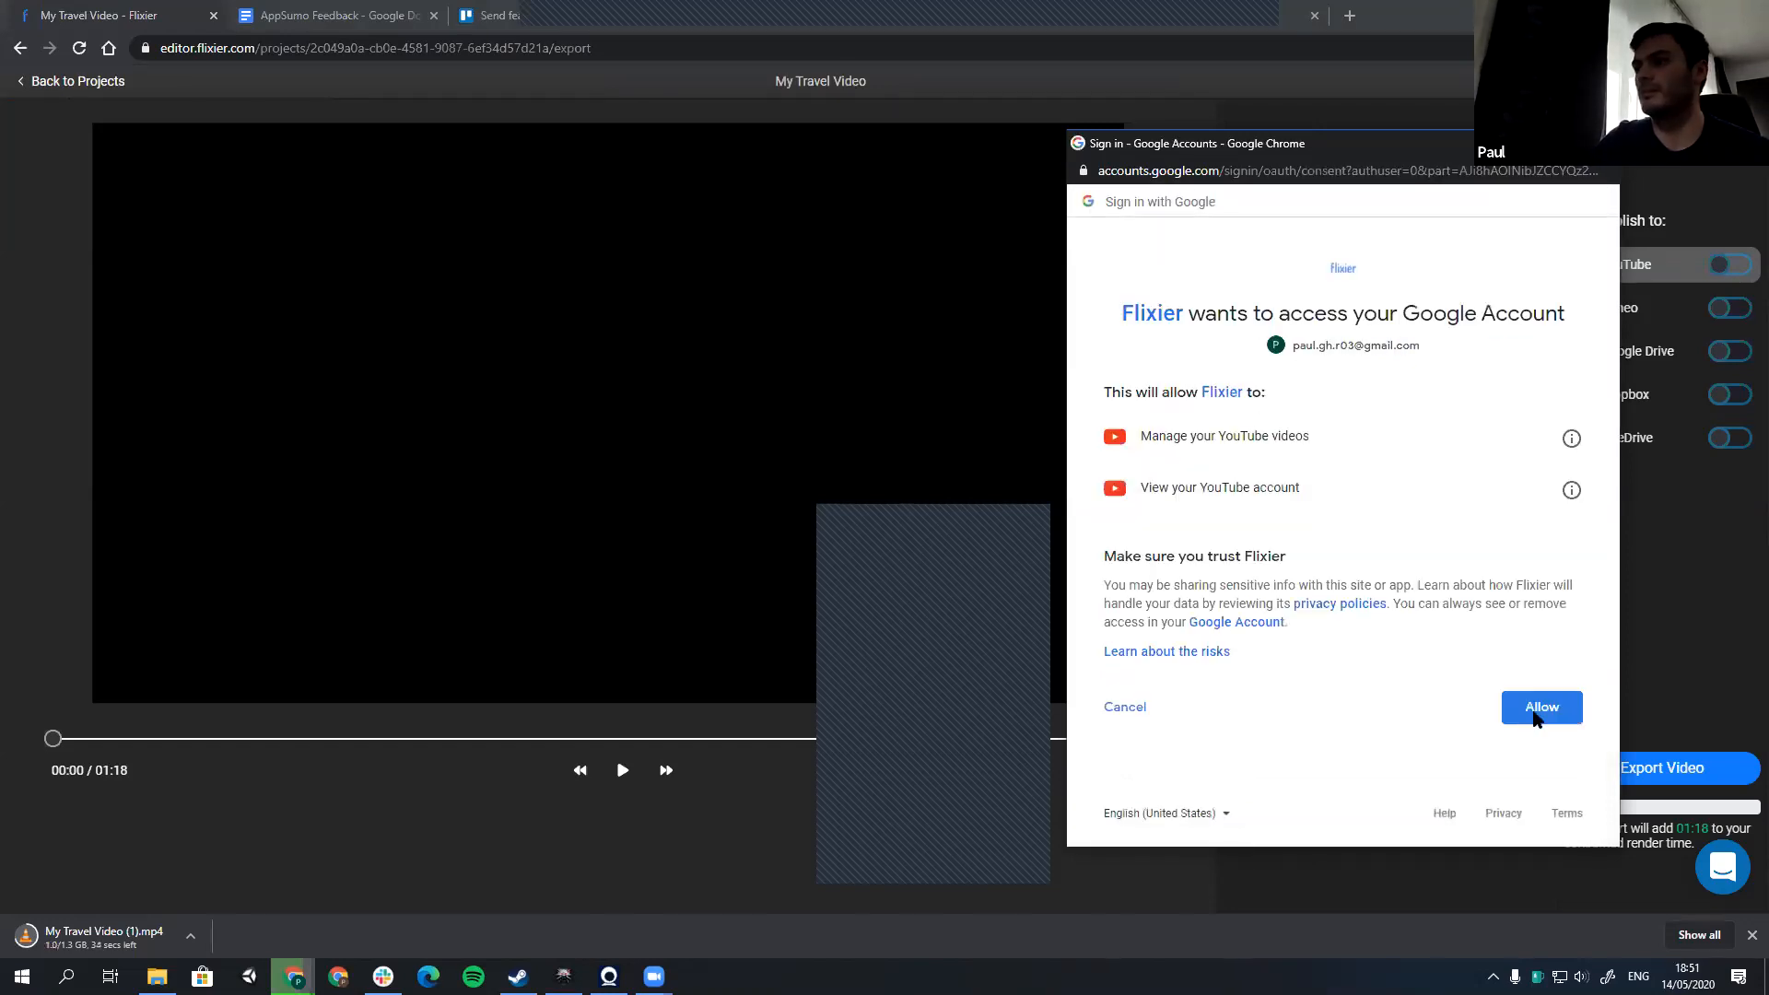
pyautogui.click(1536, 713)
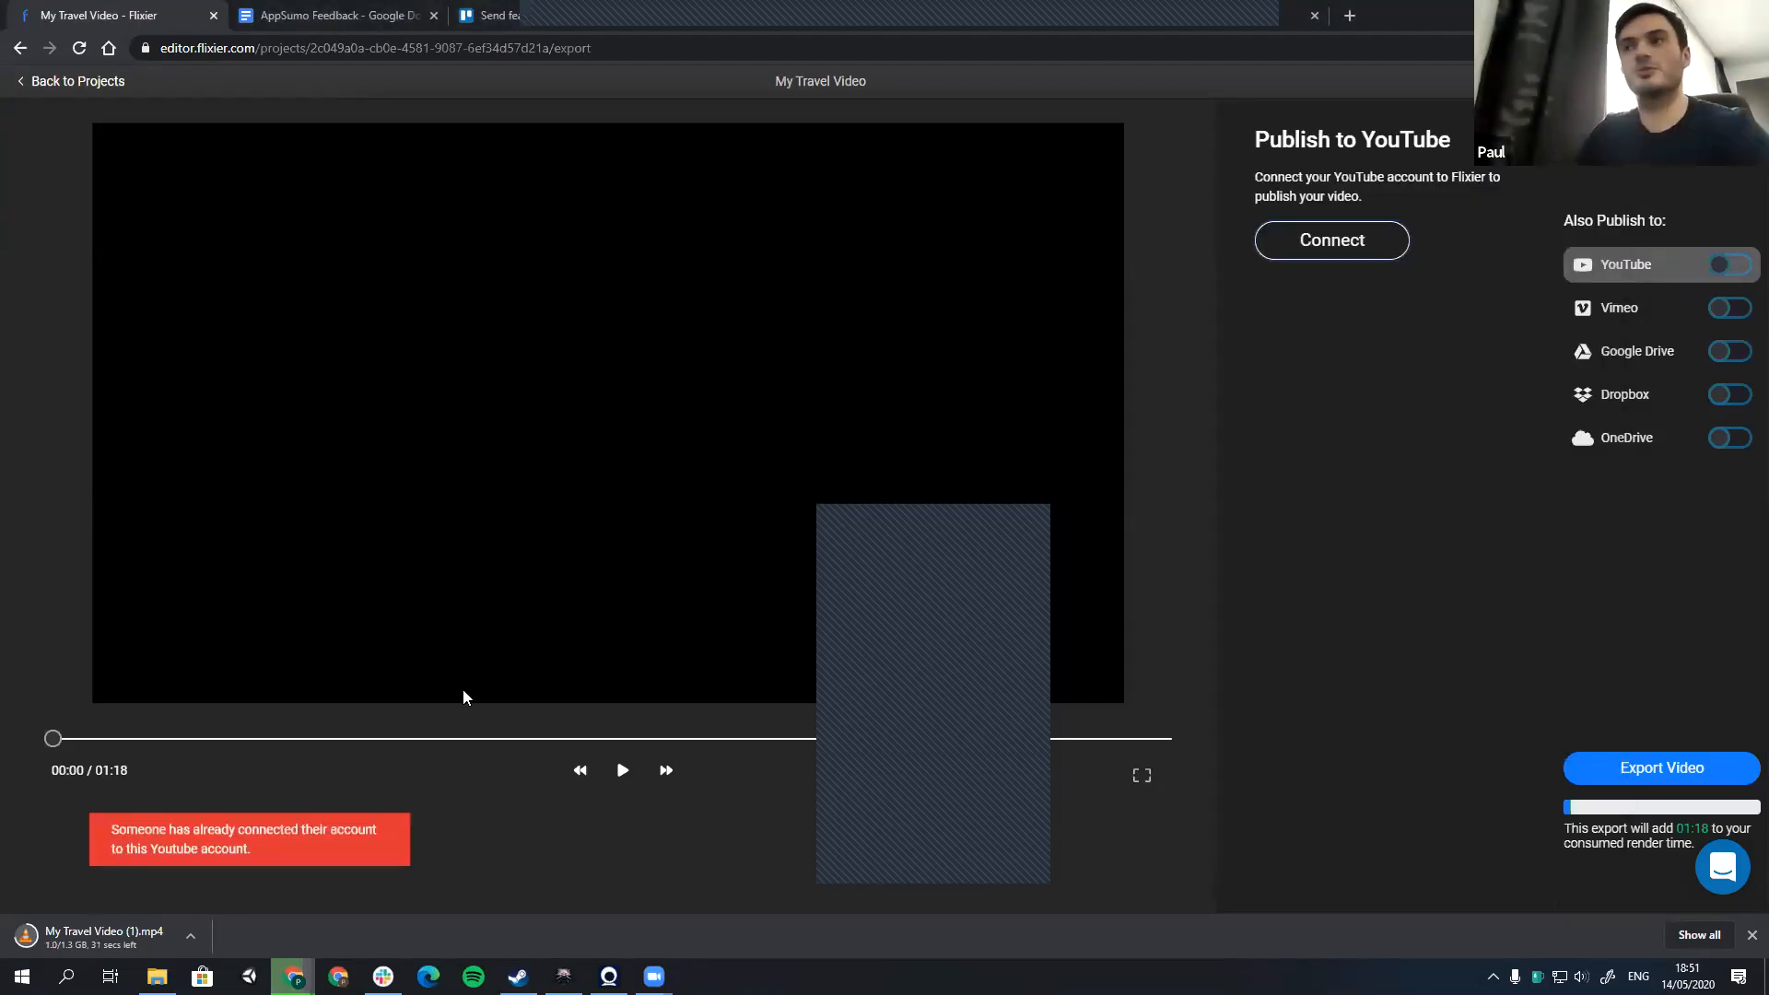
# Step: Return to the project dashboard and open the connected apps in the account settings
pyautogui.click(89, 85)
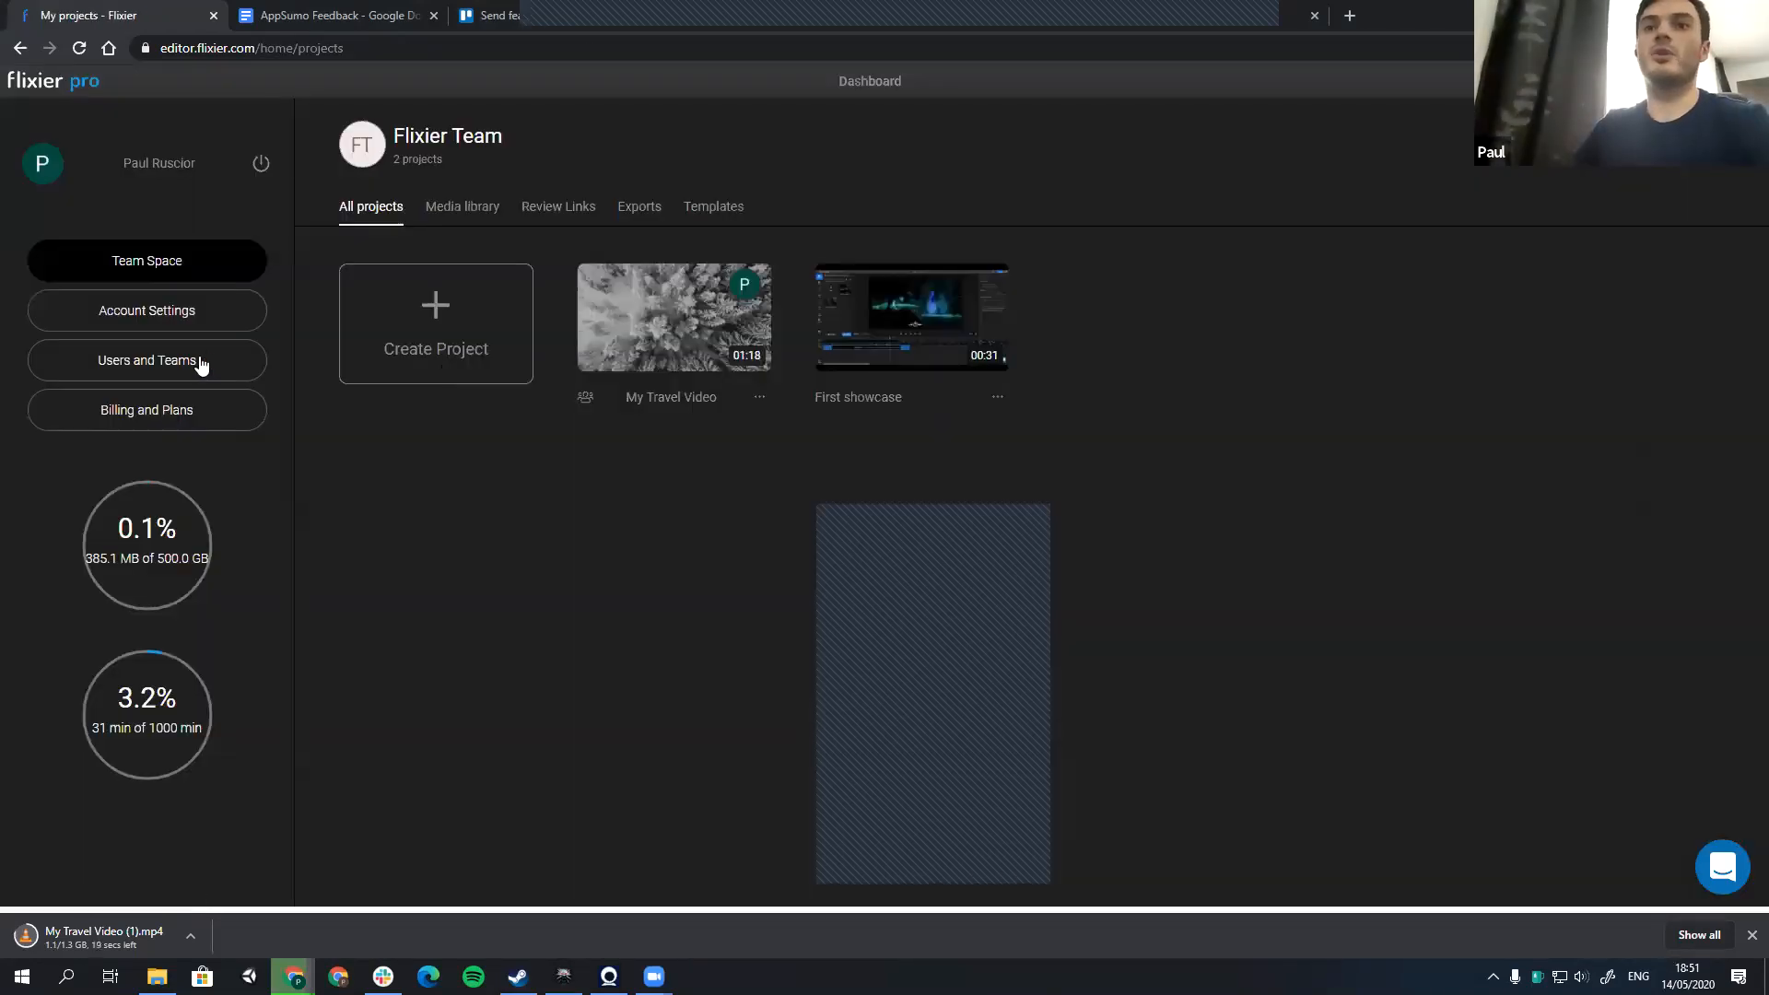
pyautogui.click(210, 368)
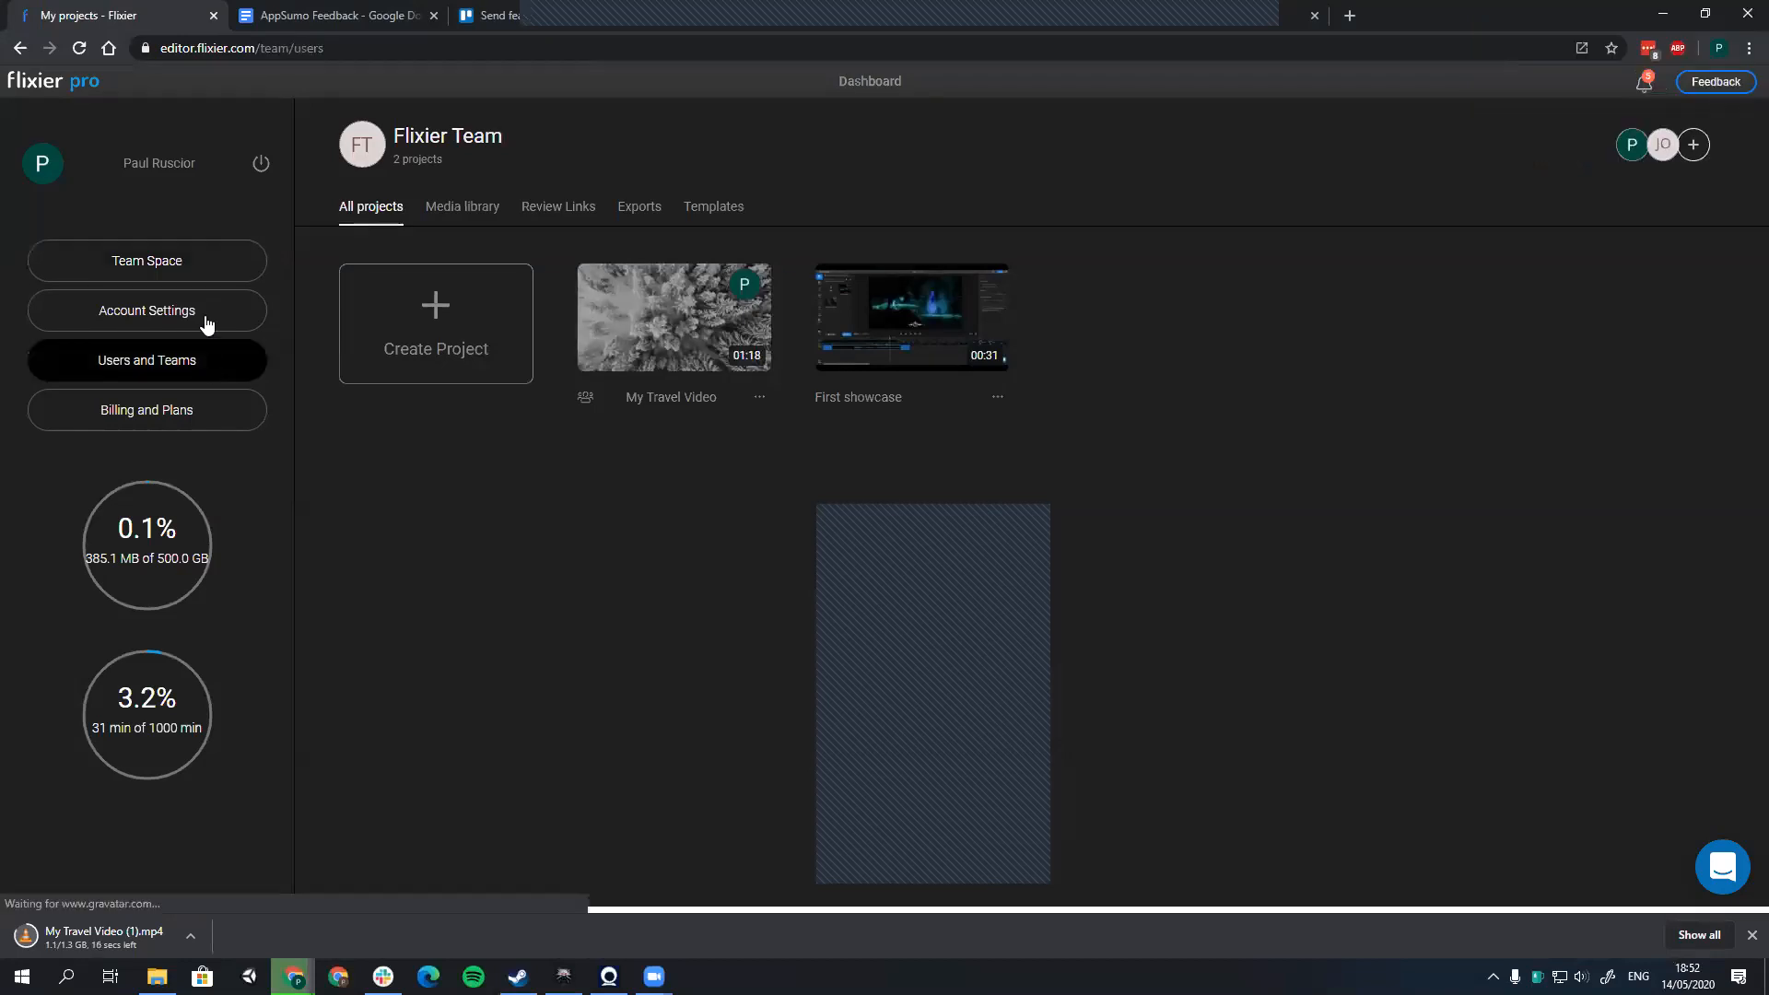
pyautogui.click(205, 315)
pyautogui.click(653, 197)
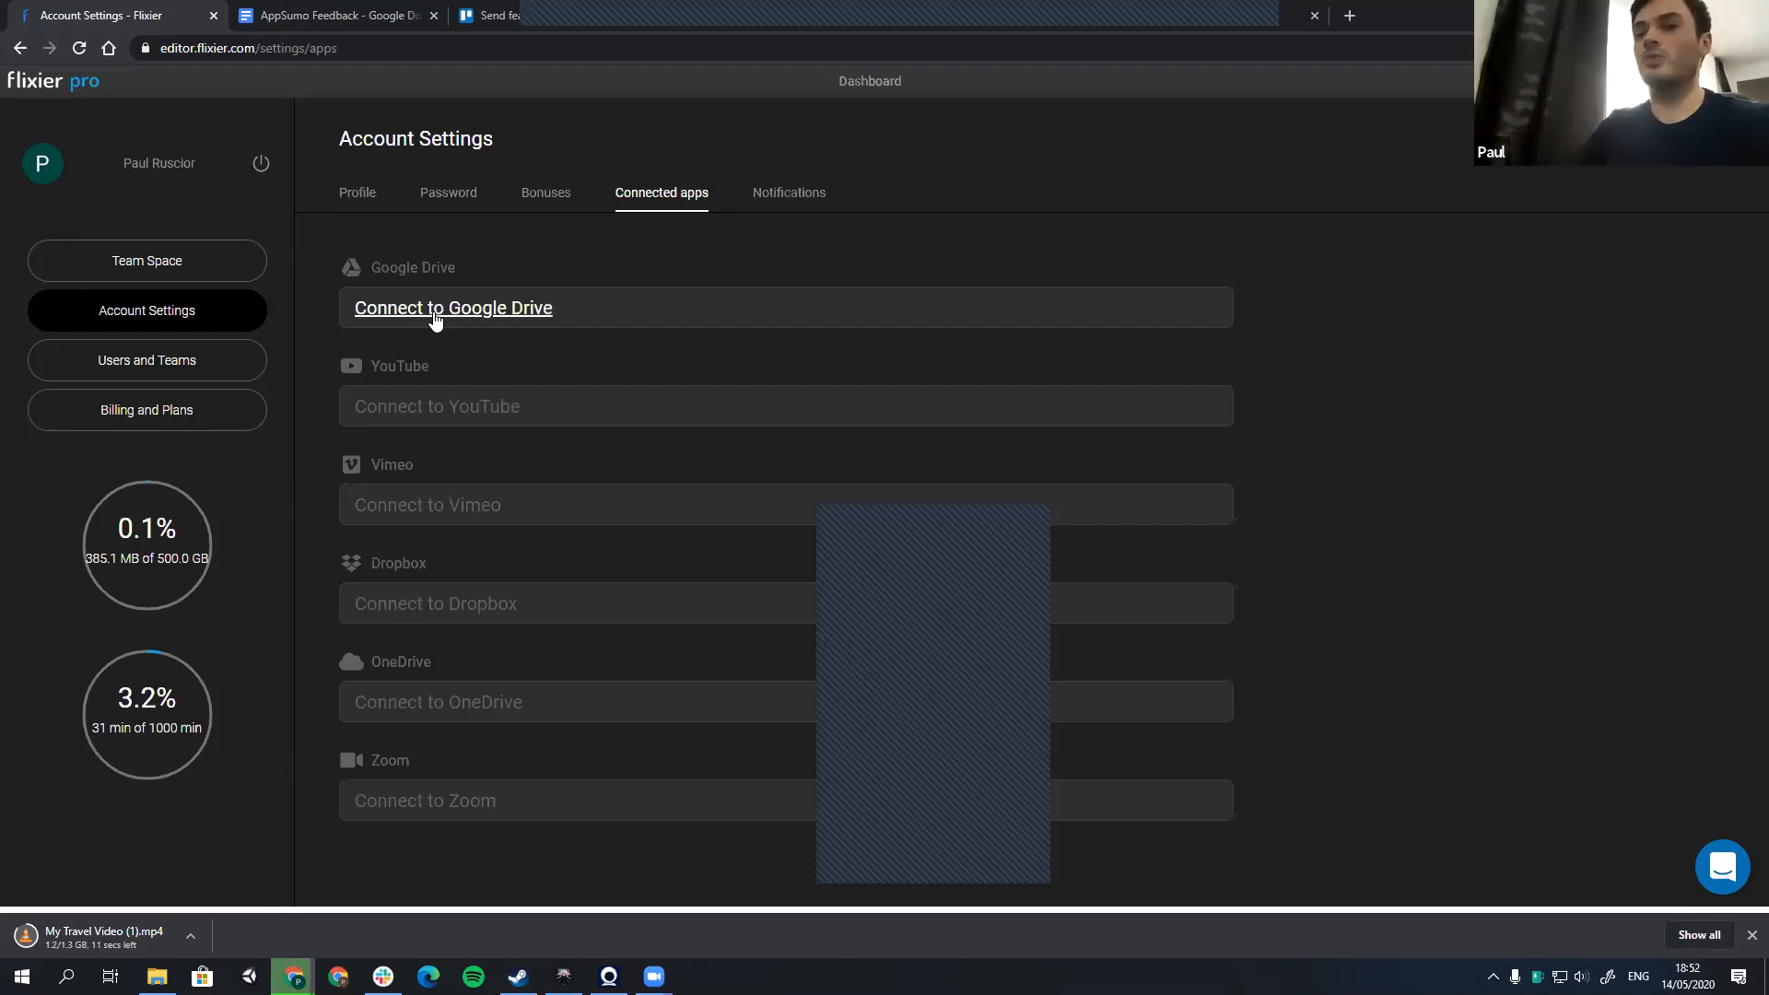
# Step: Connect YouTube in the account settings by signing in with a different Google account and allowing Flixier access
pyautogui.click(569, 403)
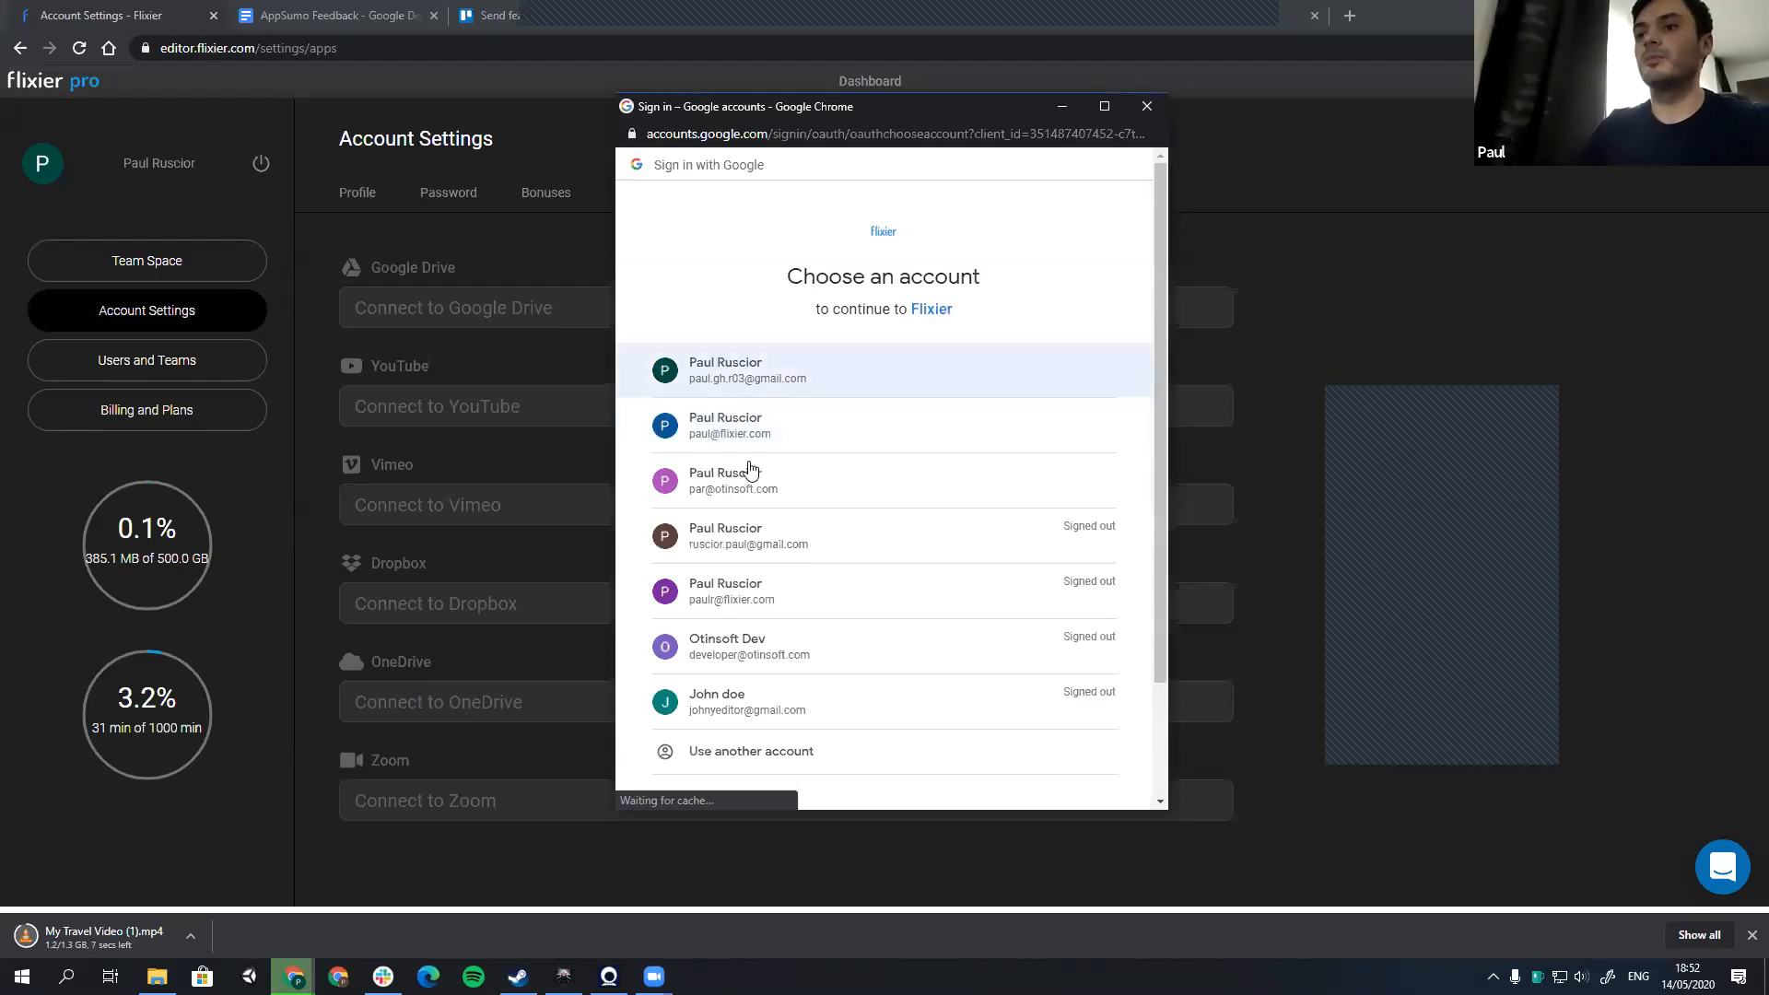
pyautogui.click(772, 545)
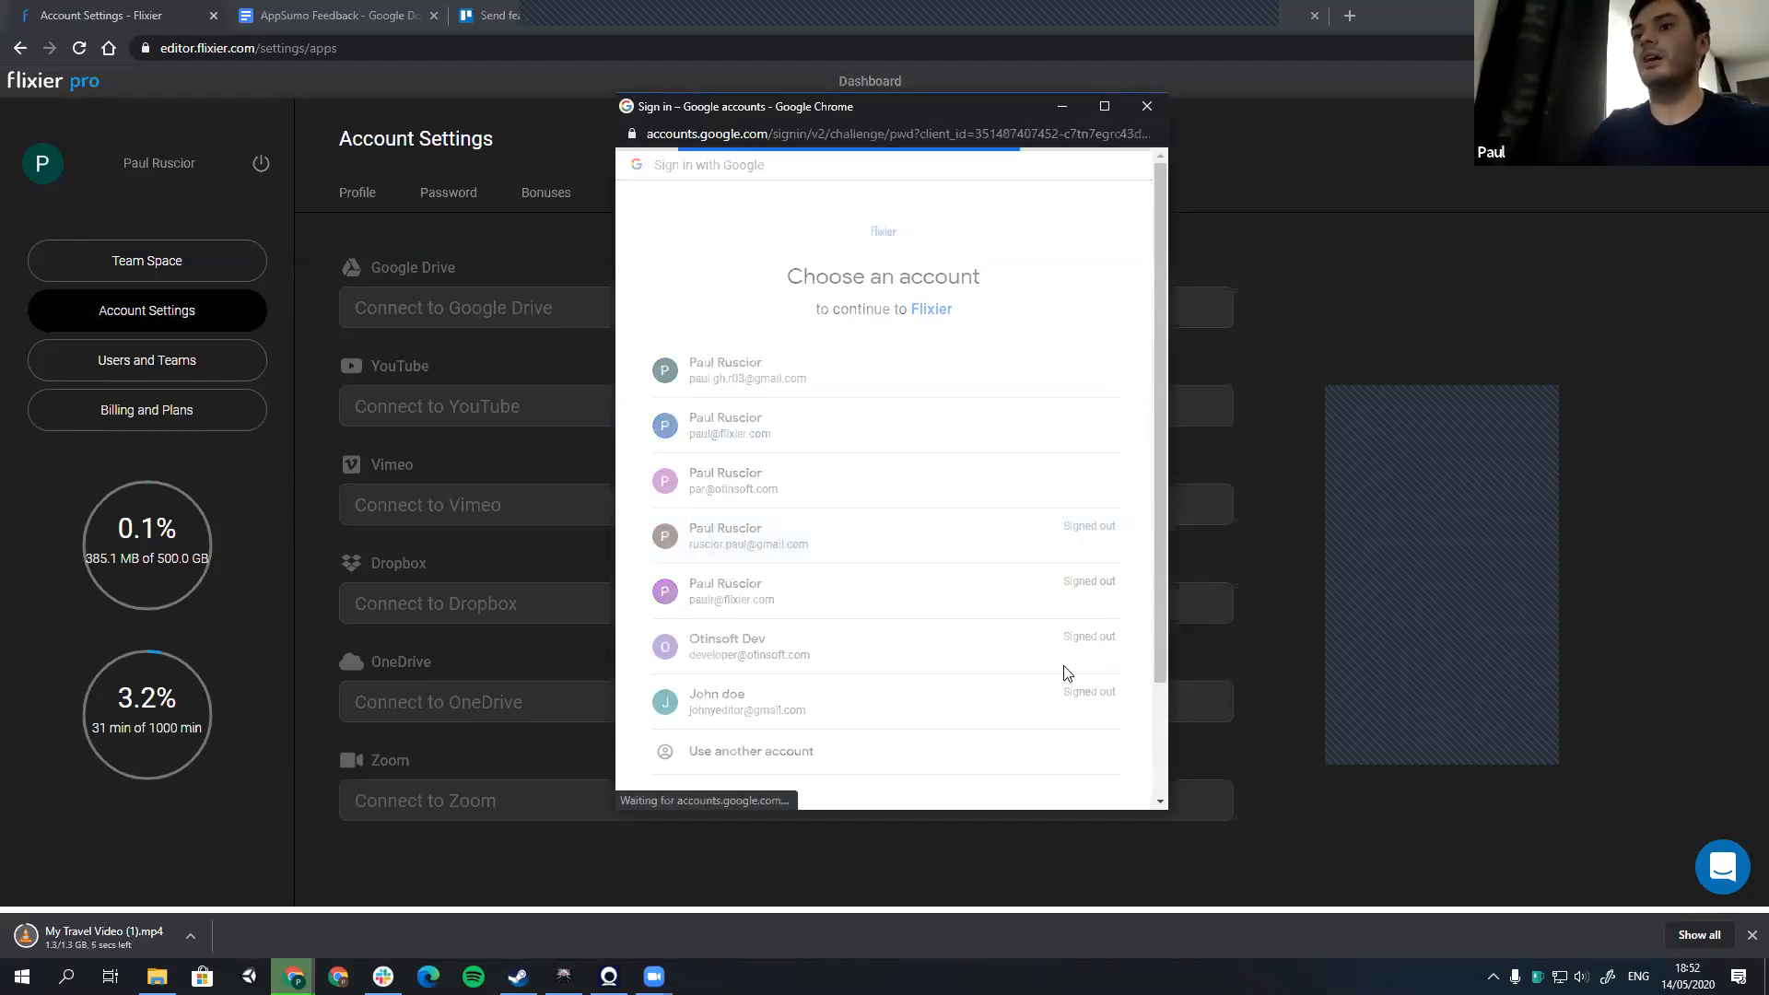
pyautogui.click(1083, 468)
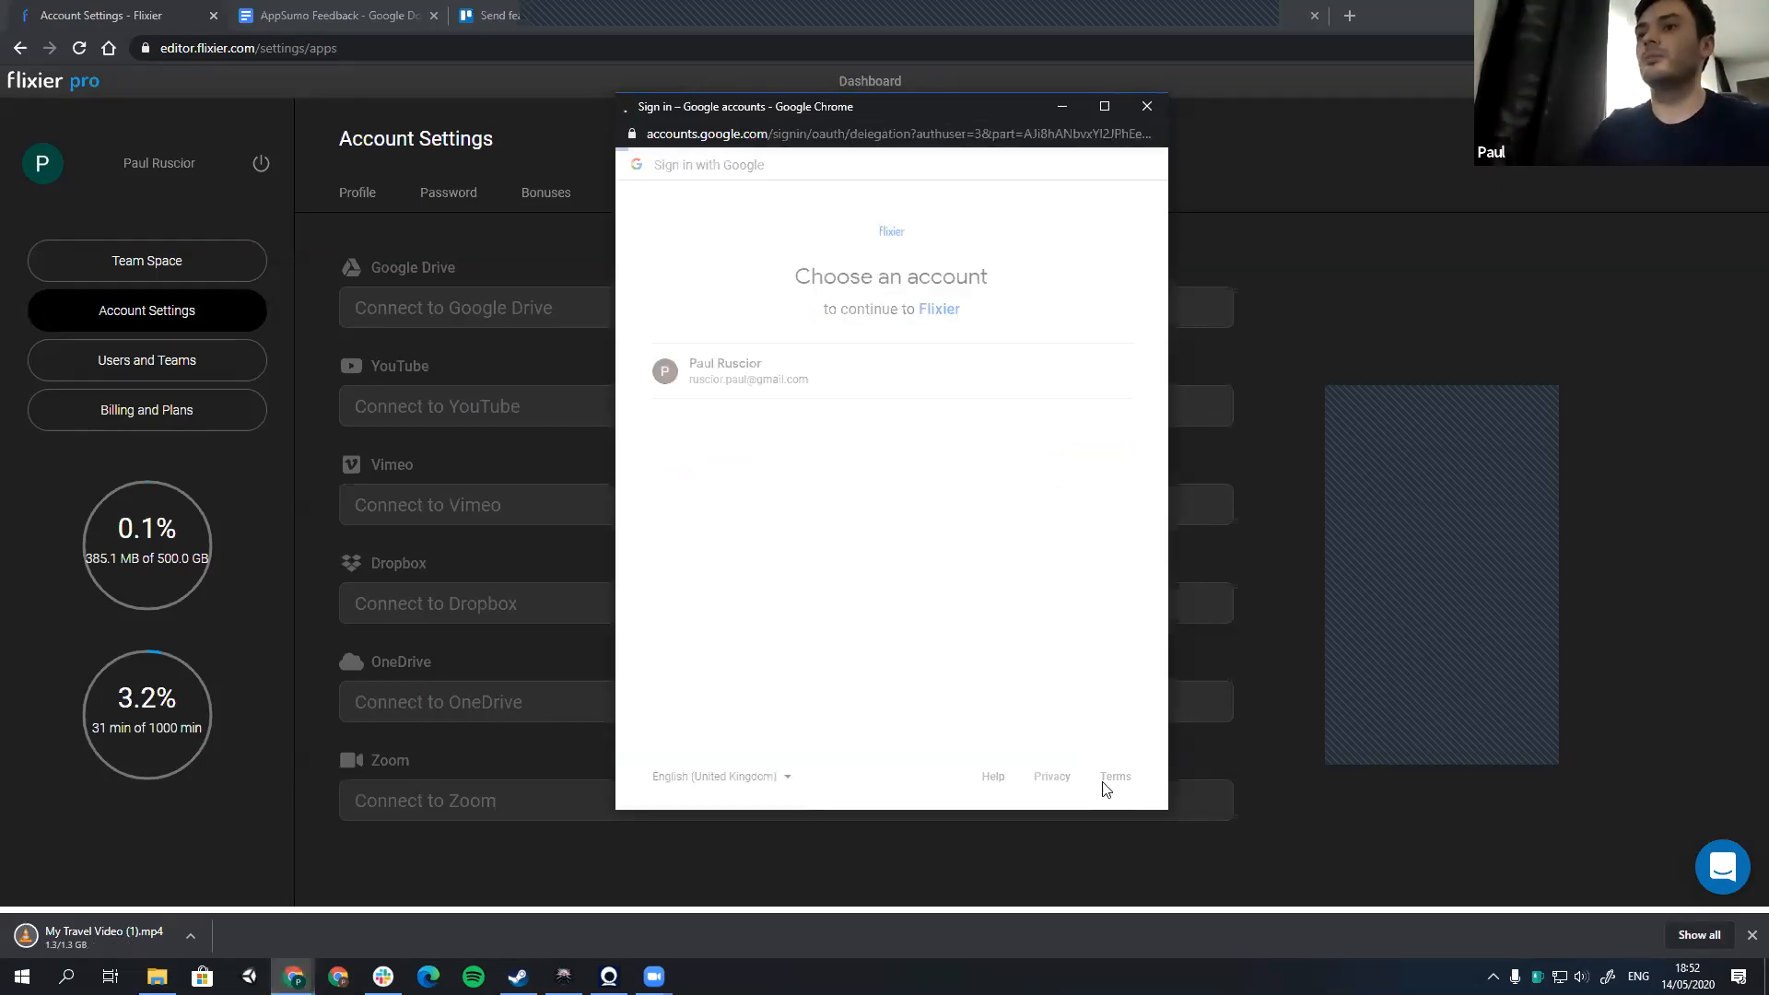
pyautogui.click(804, 381)
pyautogui.click(1085, 681)
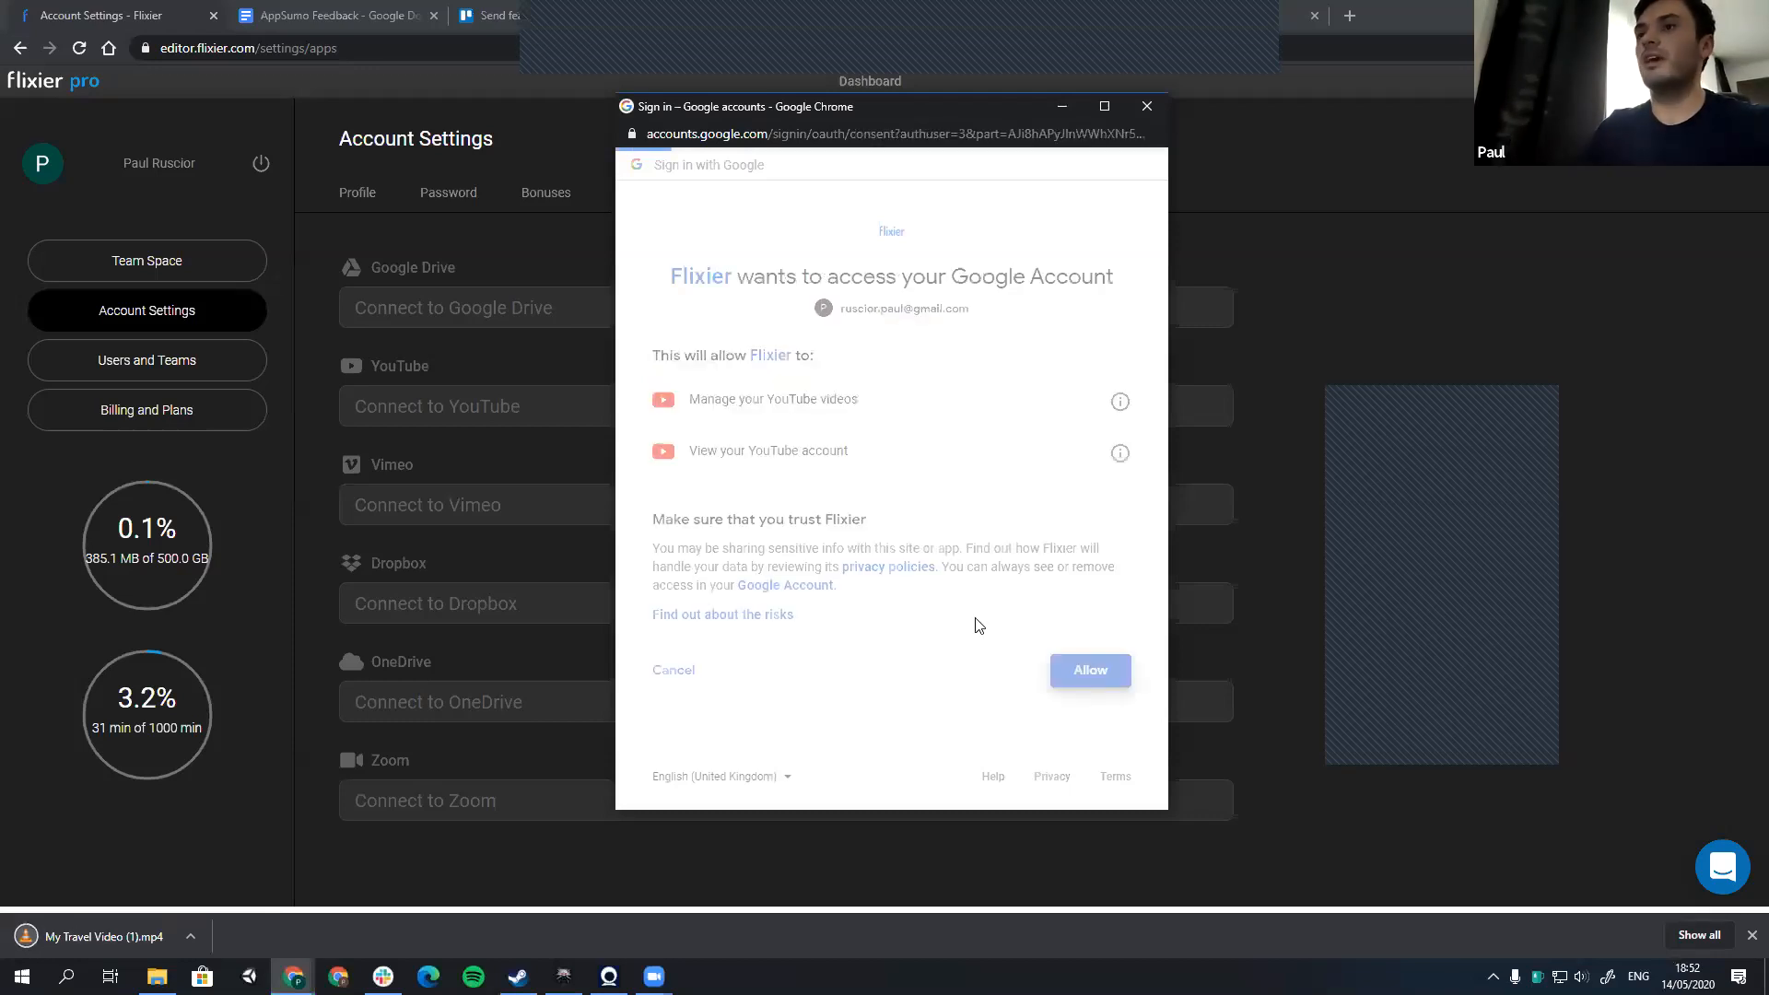
# Step: Go back to the team space and reopen the My Travel Video export page with YouTube publishing enabled
pyautogui.click(188, 269)
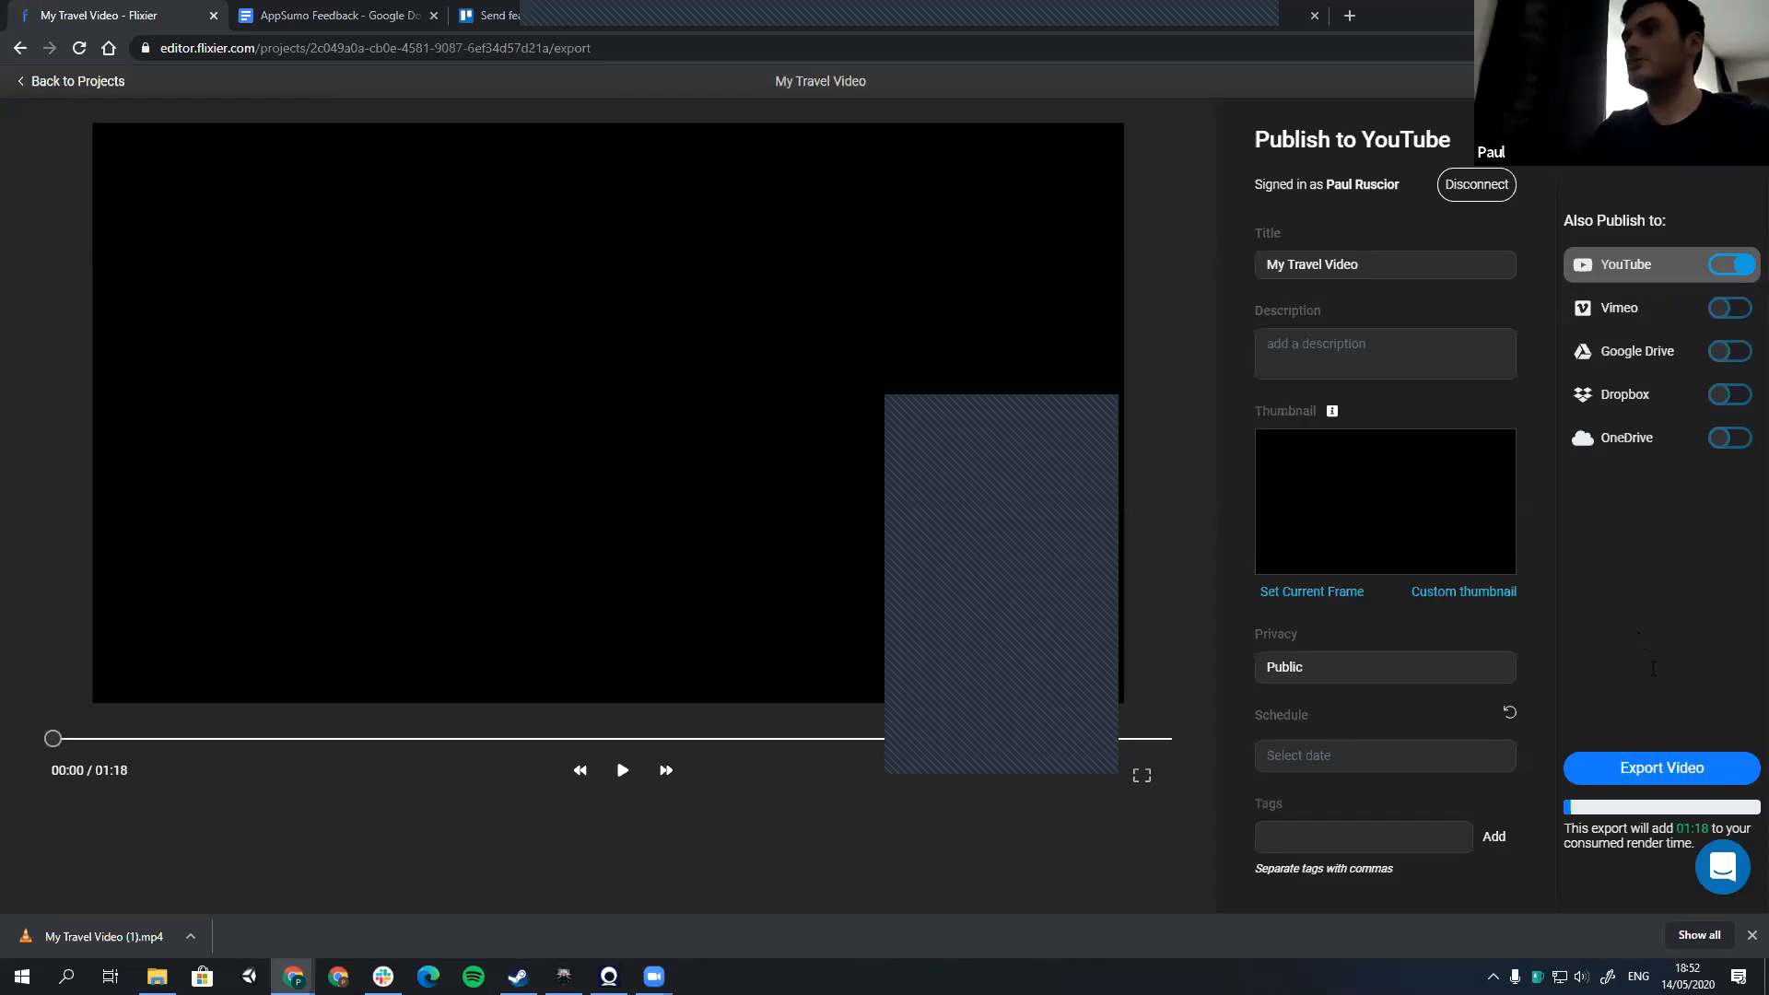
# Step: Enter "This is my video" as the description for the YouTube publication
pyautogui.write('T')
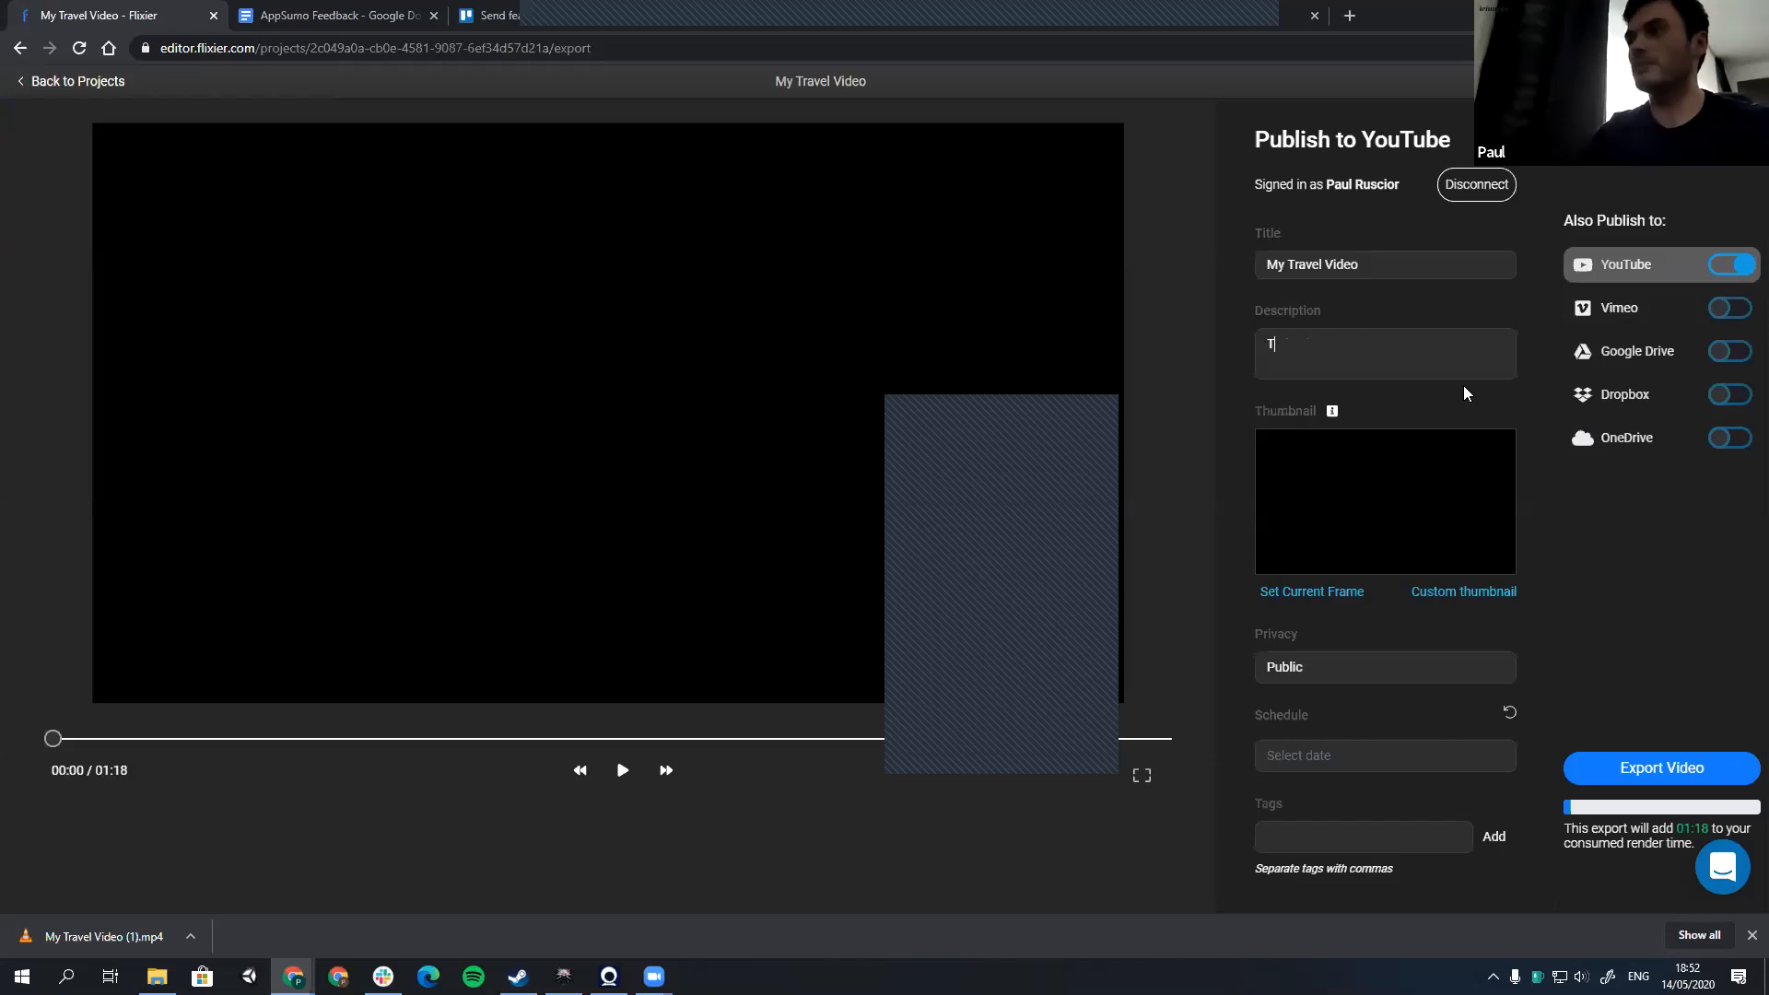
pyautogui.write('his is m')
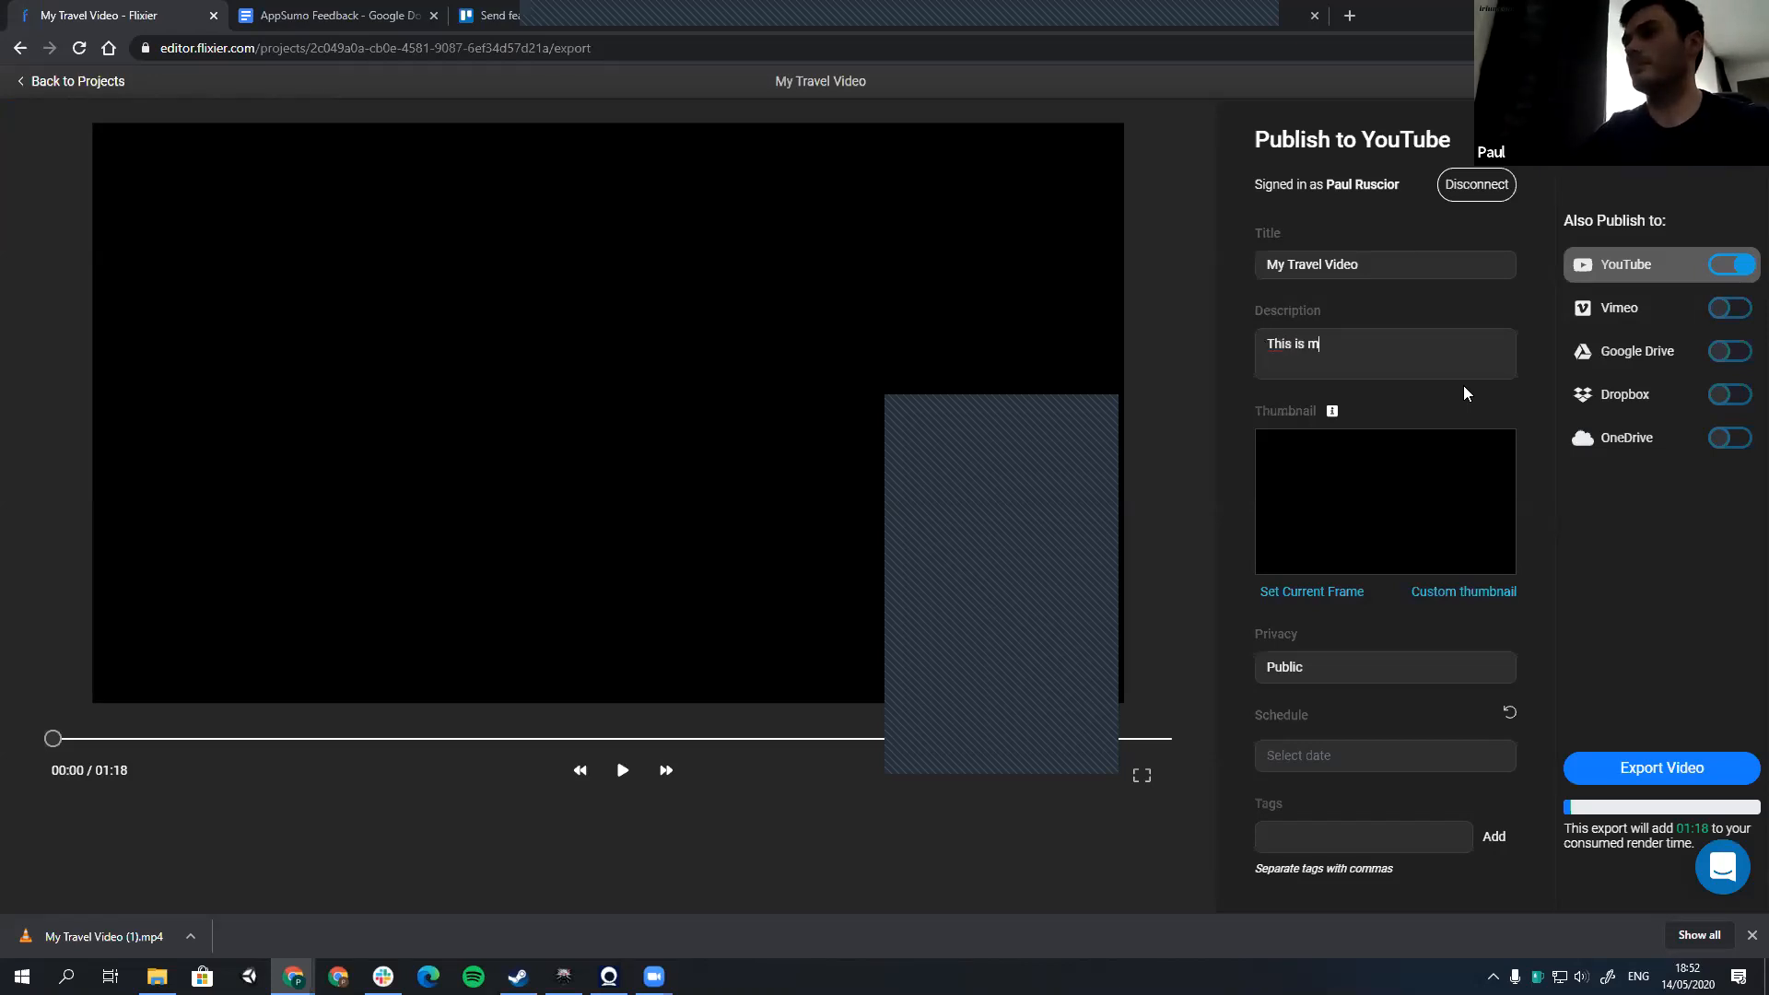
pyautogui.write('y ide')
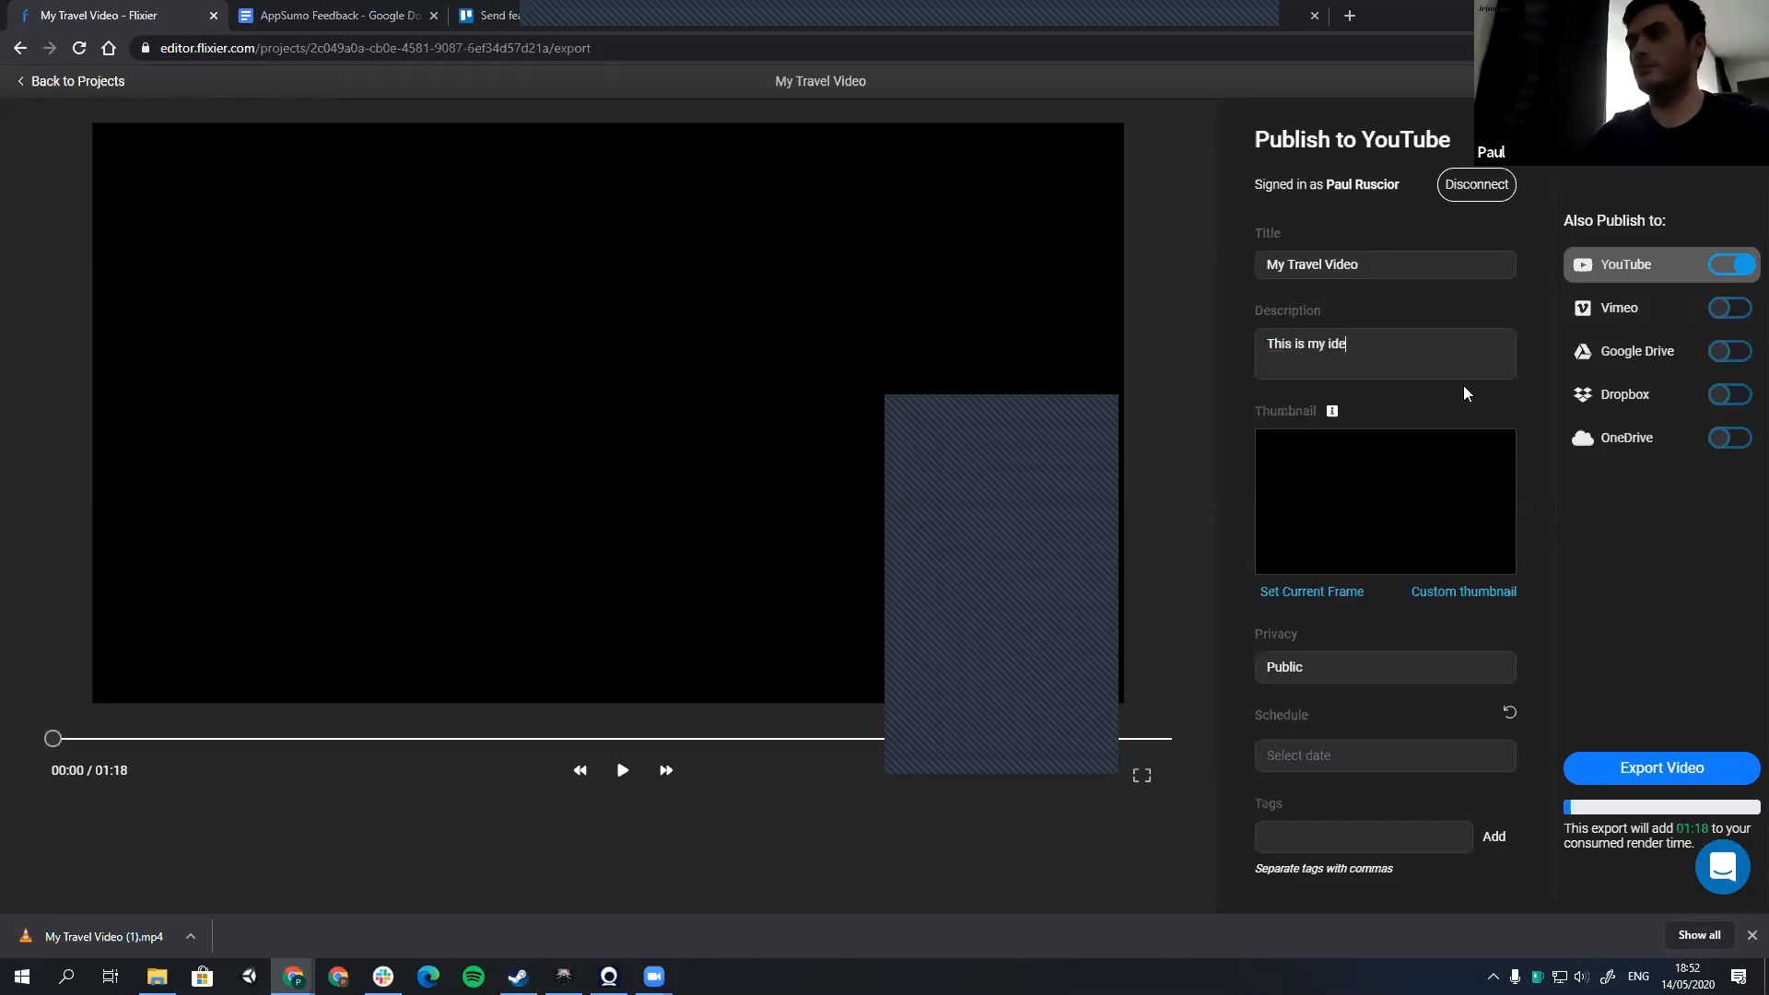
pyautogui.press('BackSpace')
pyautogui.press('BackSpace')
pyautogui.press('BackSpace')
pyautogui.write('video')
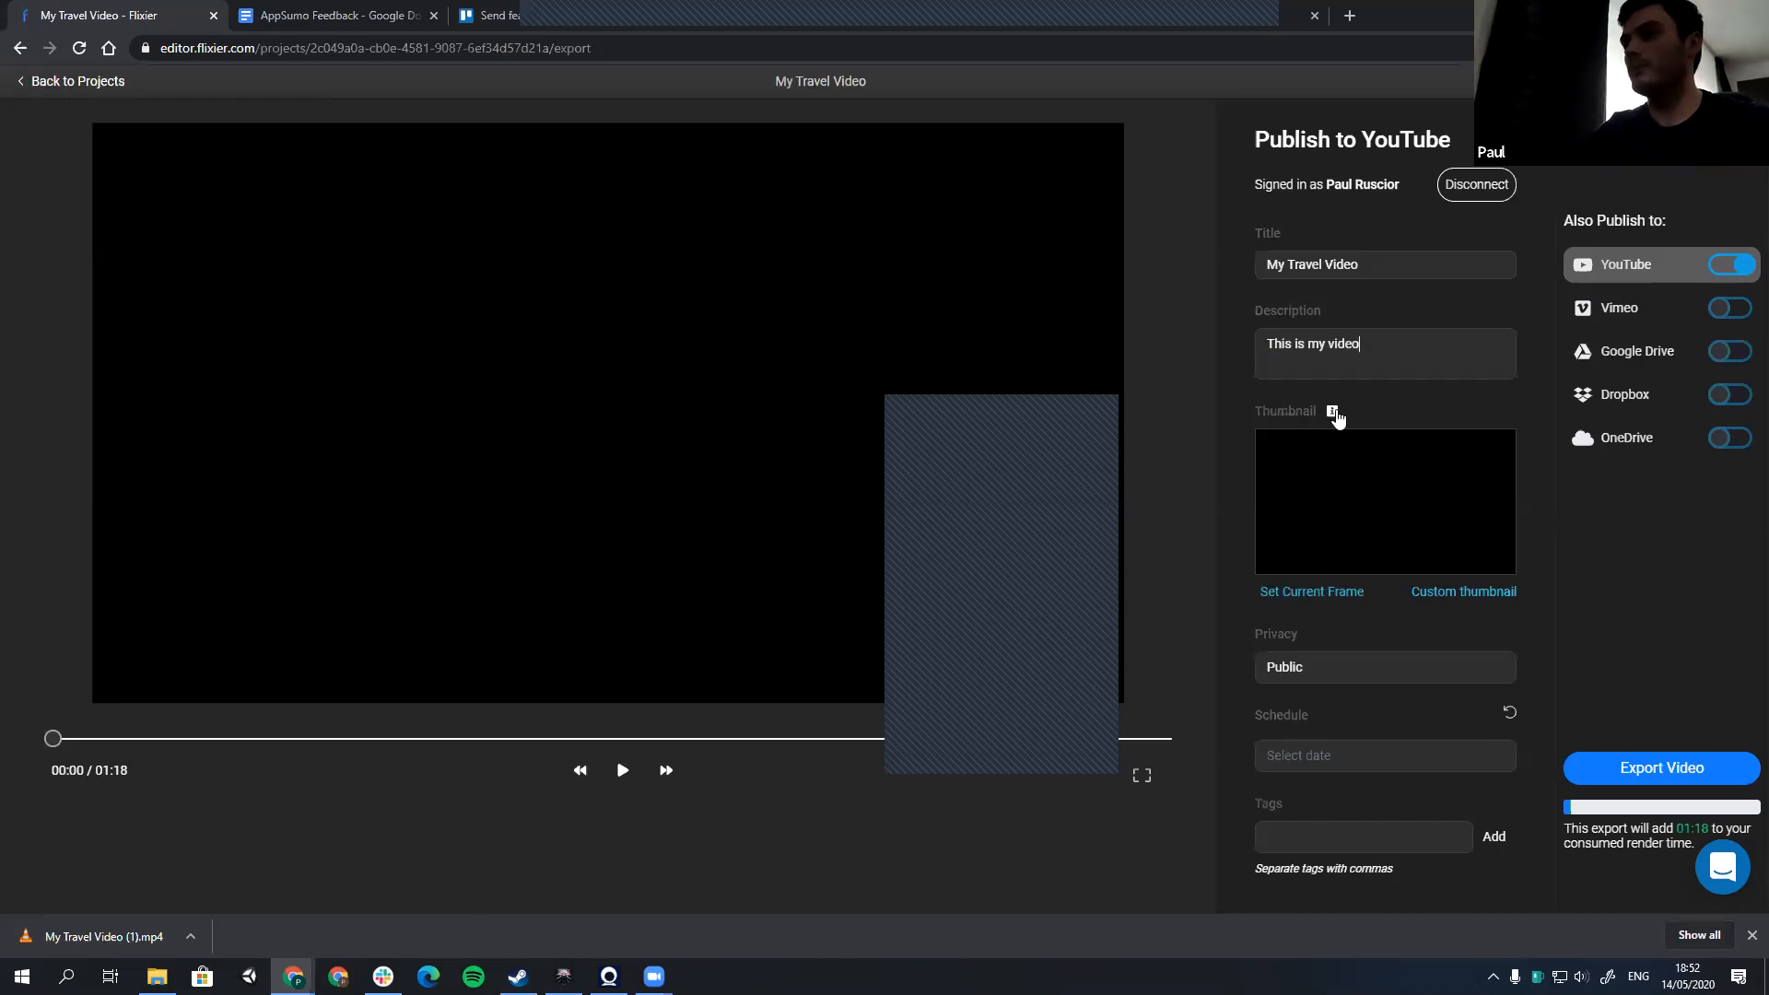
# Step: Set the frame at 00:10 as the YouTube thumbnail and check the privacy options, keeping Public
pyautogui.click(199, 739)
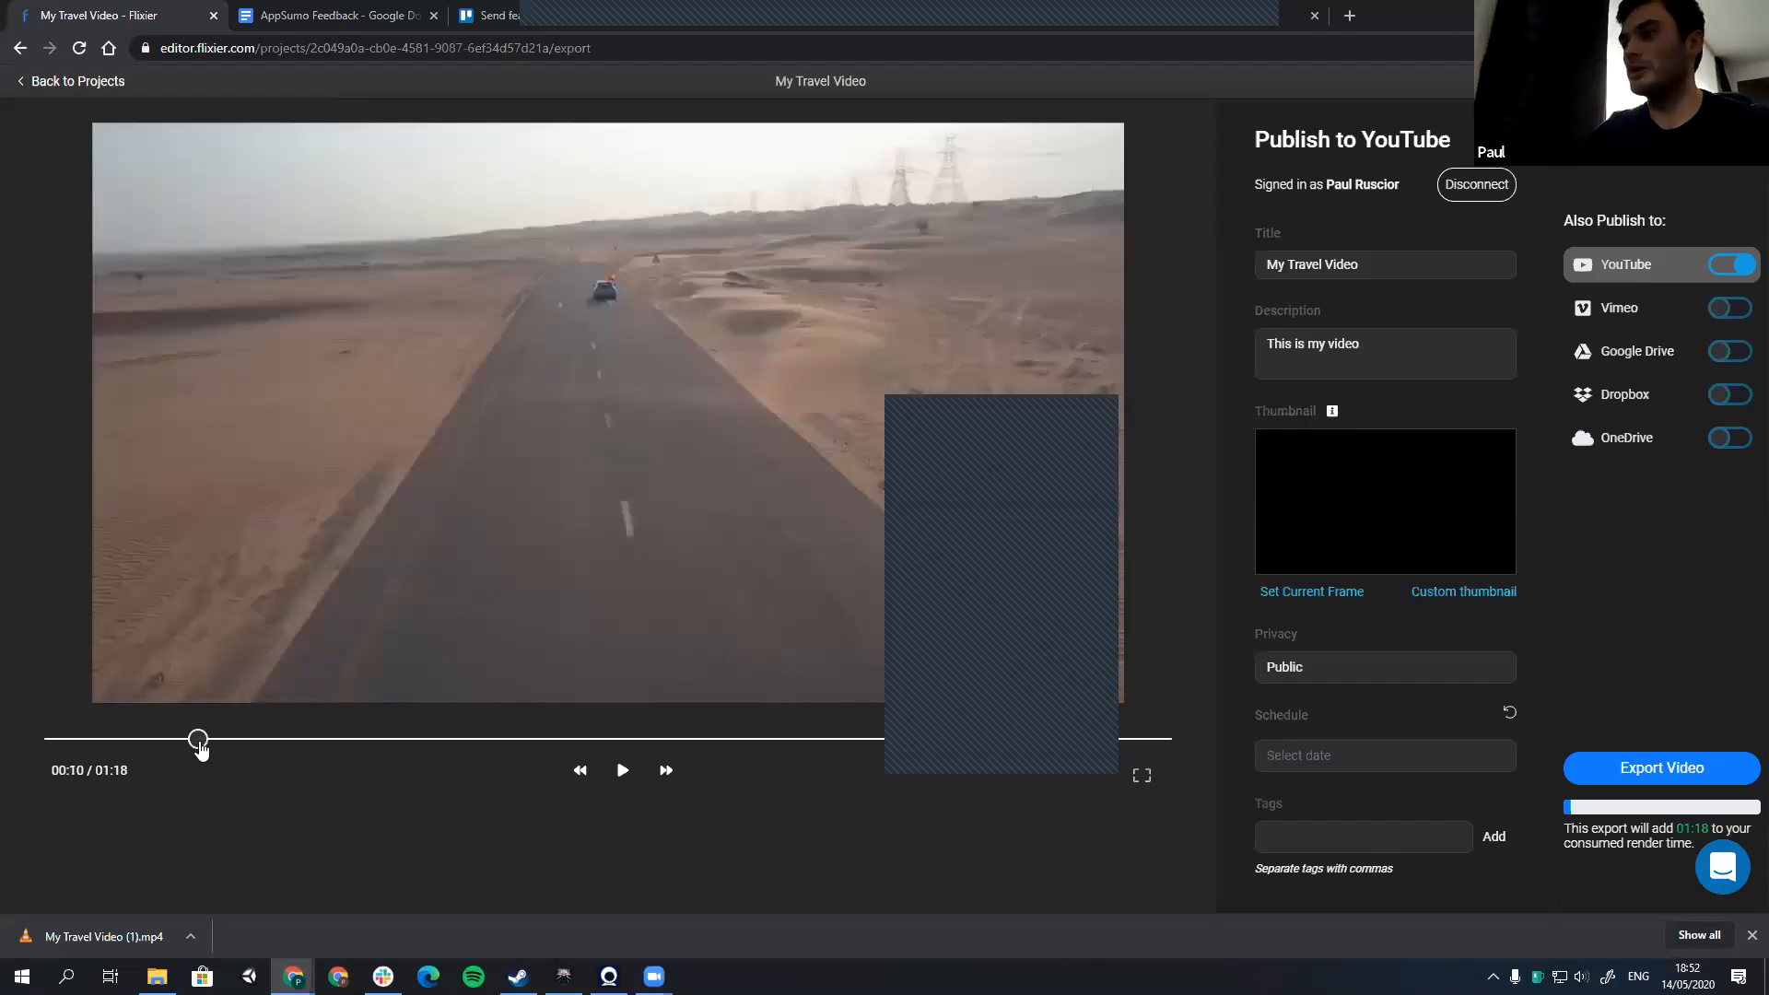
pyautogui.click(1325, 595)
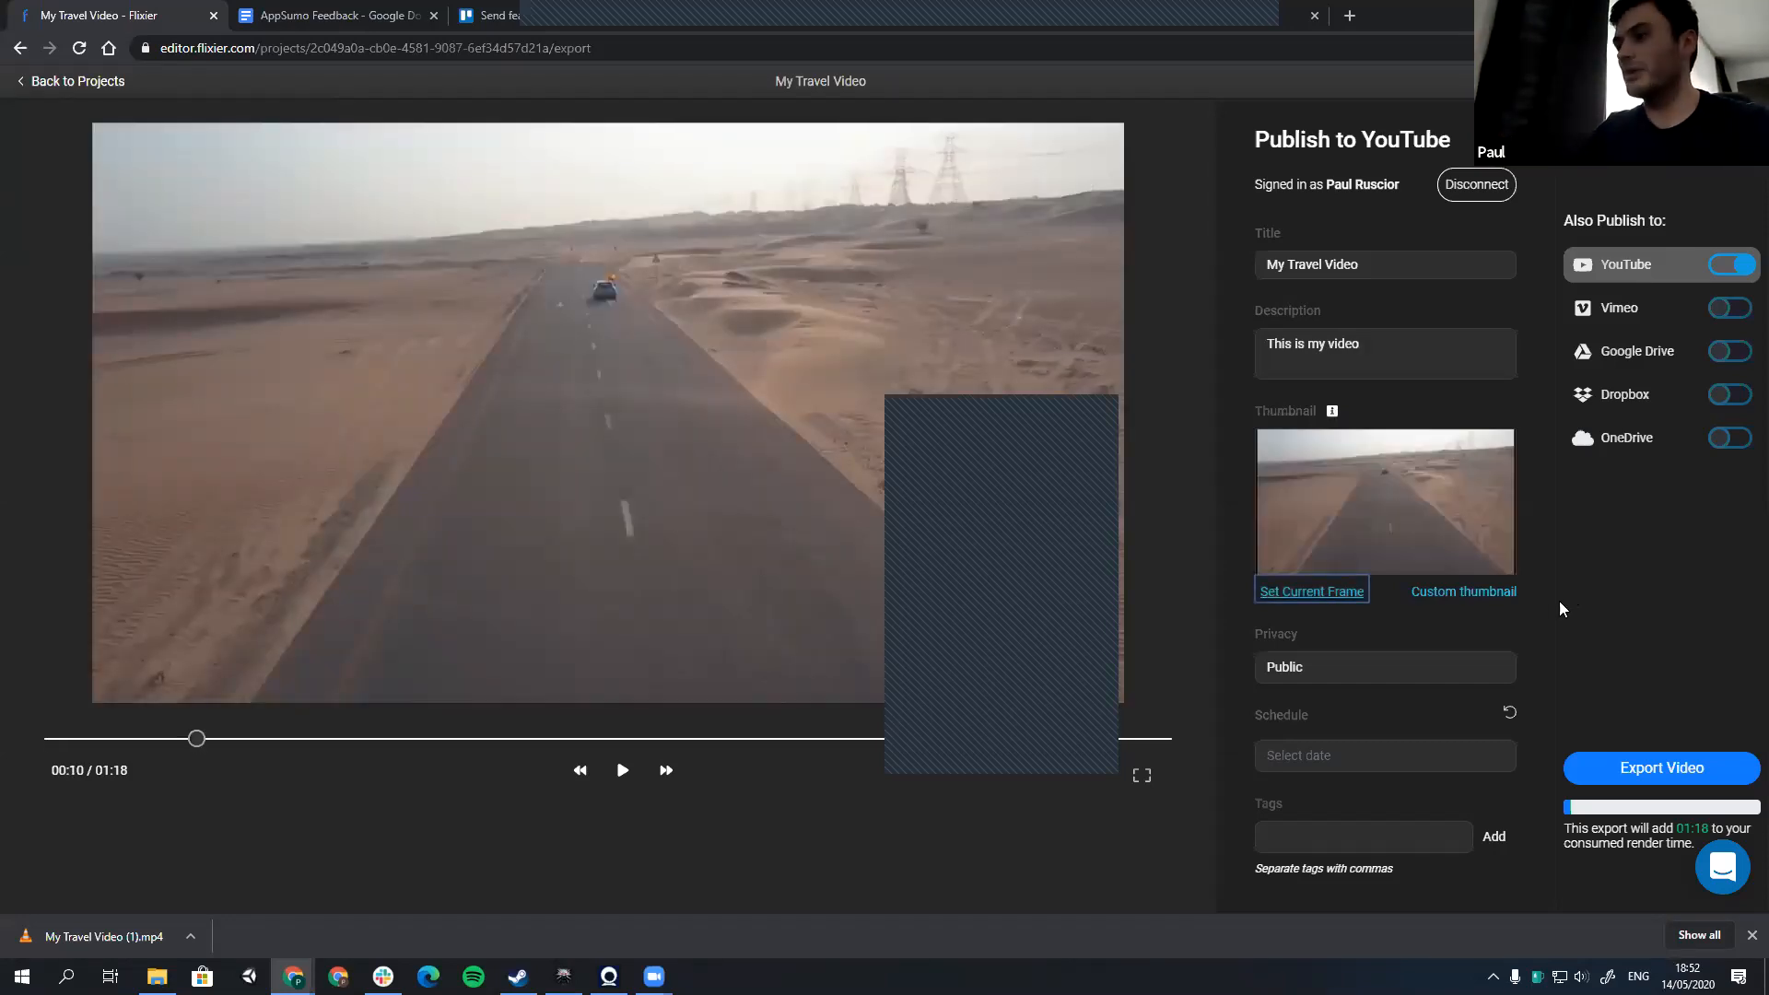
pyautogui.click(1330, 672)
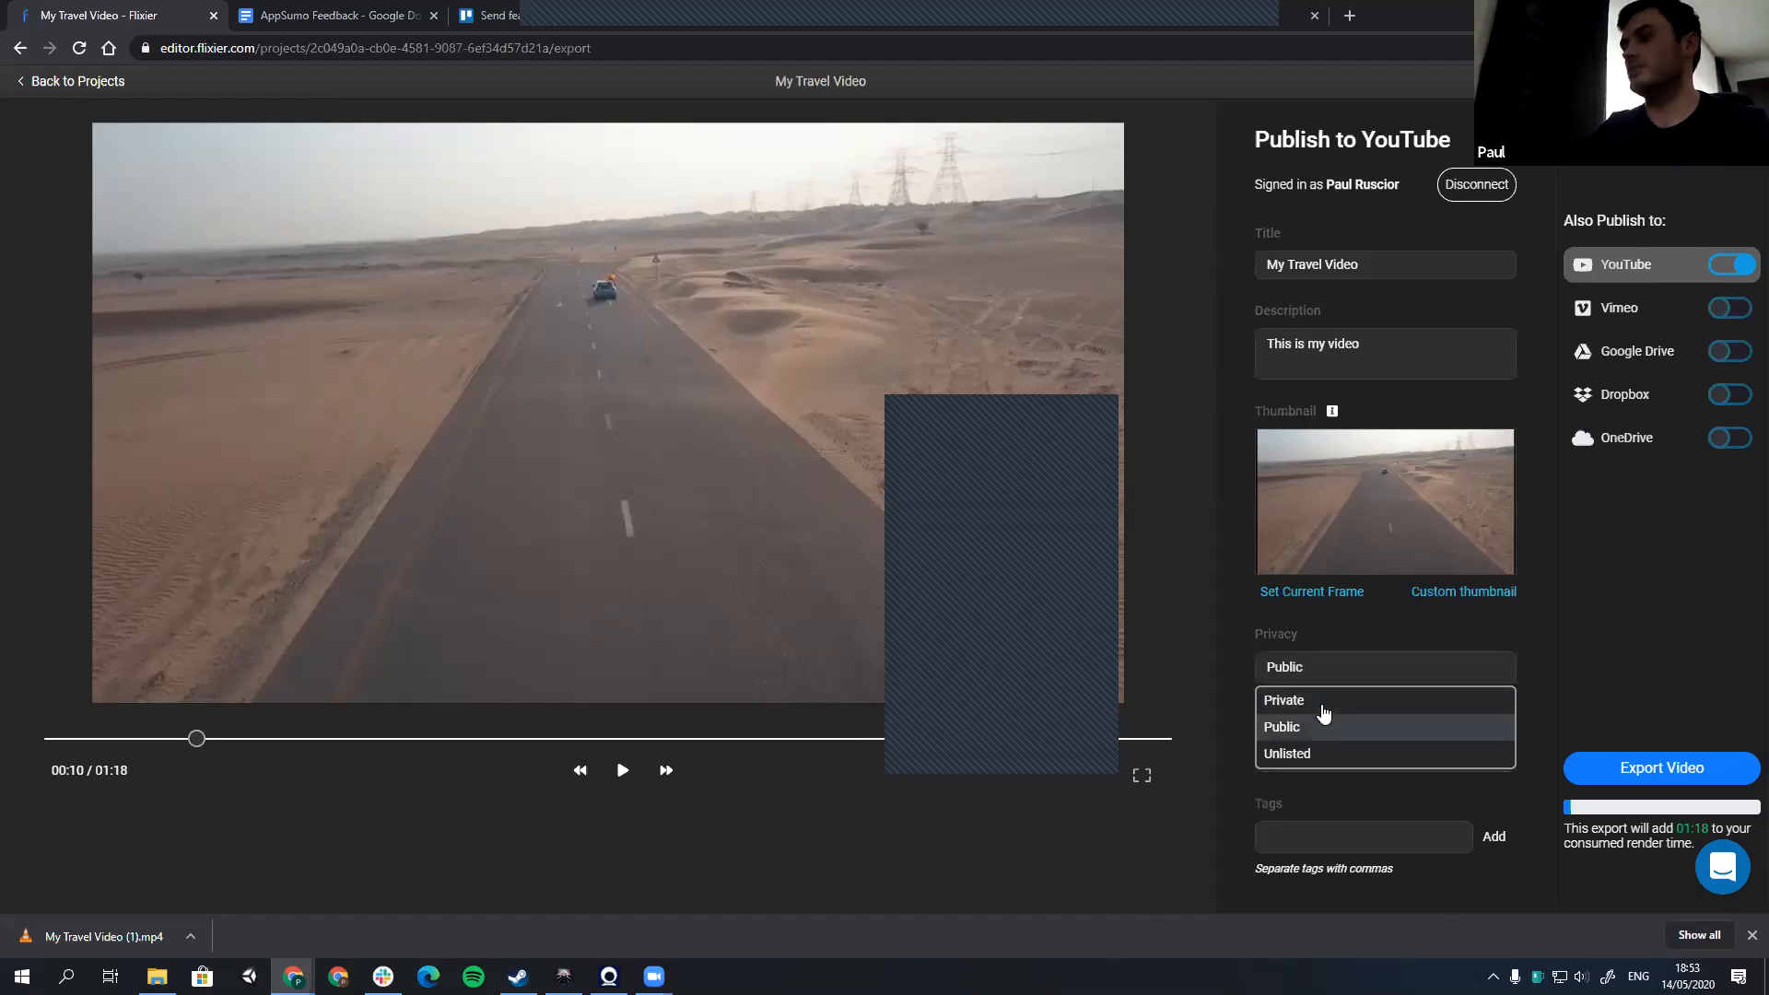
pyautogui.click(1569, 632)
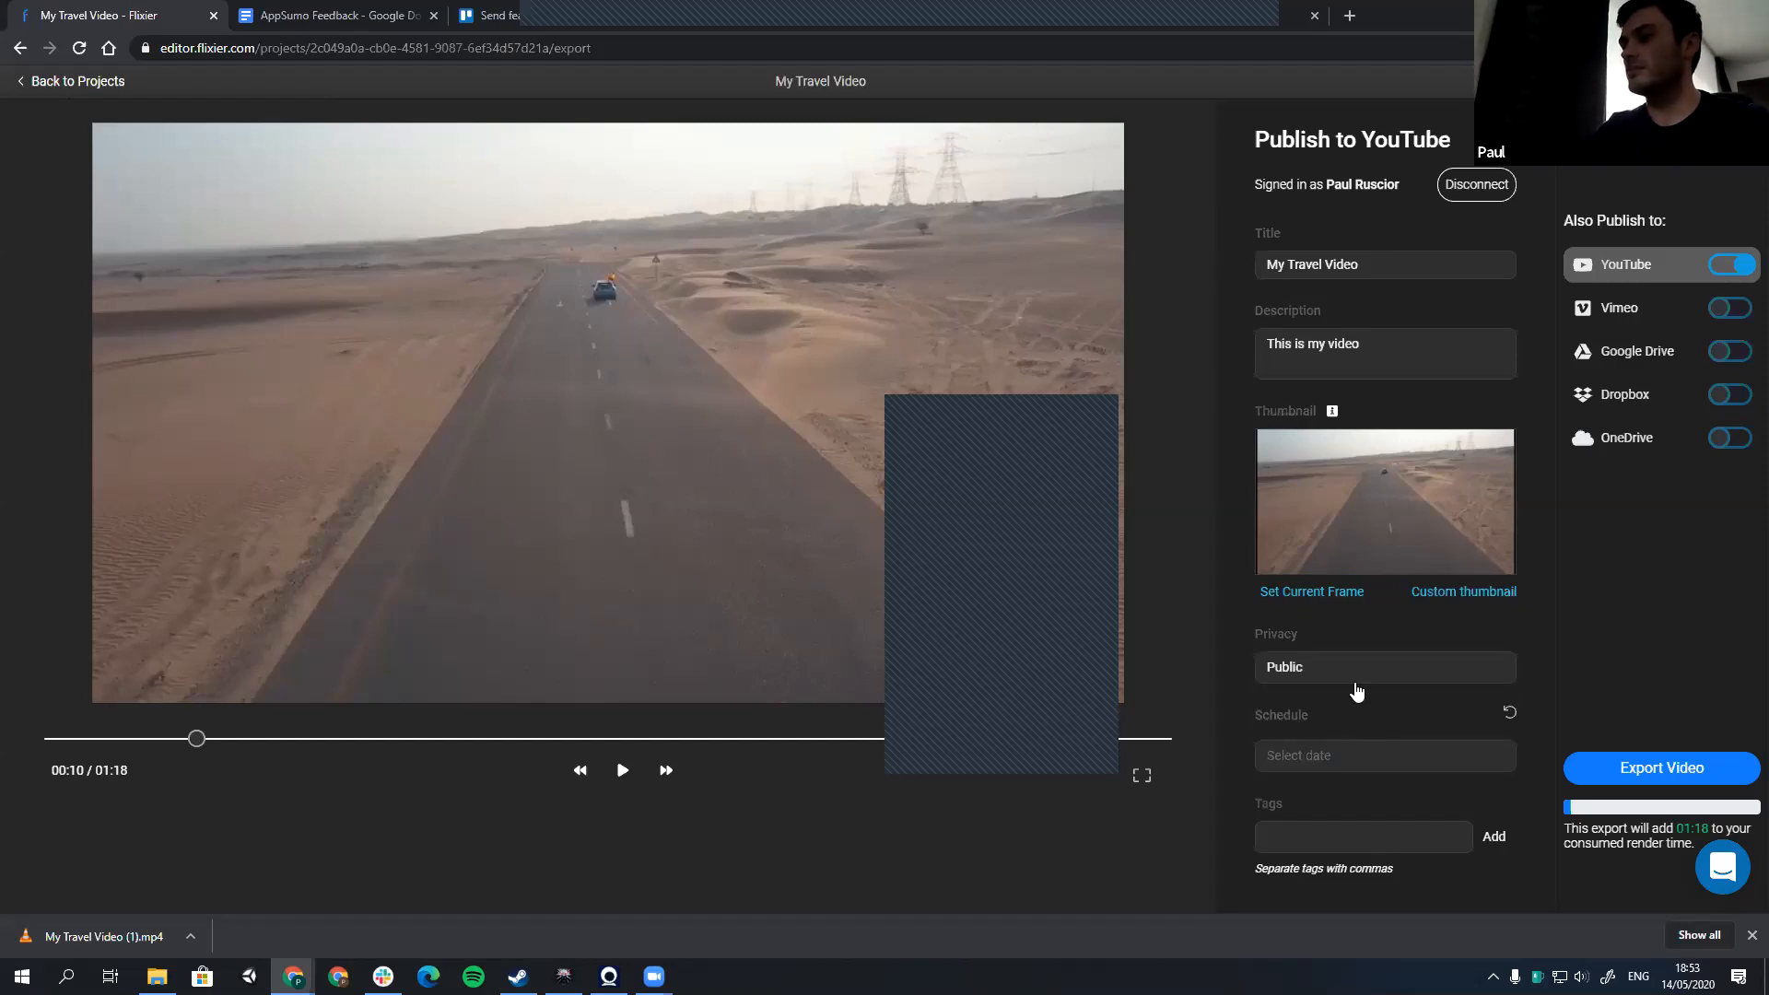
# Step: Add the tag "travel video" to the YouTube publication
pyautogui.click(1489, 762)
pyautogui.click(1466, 792)
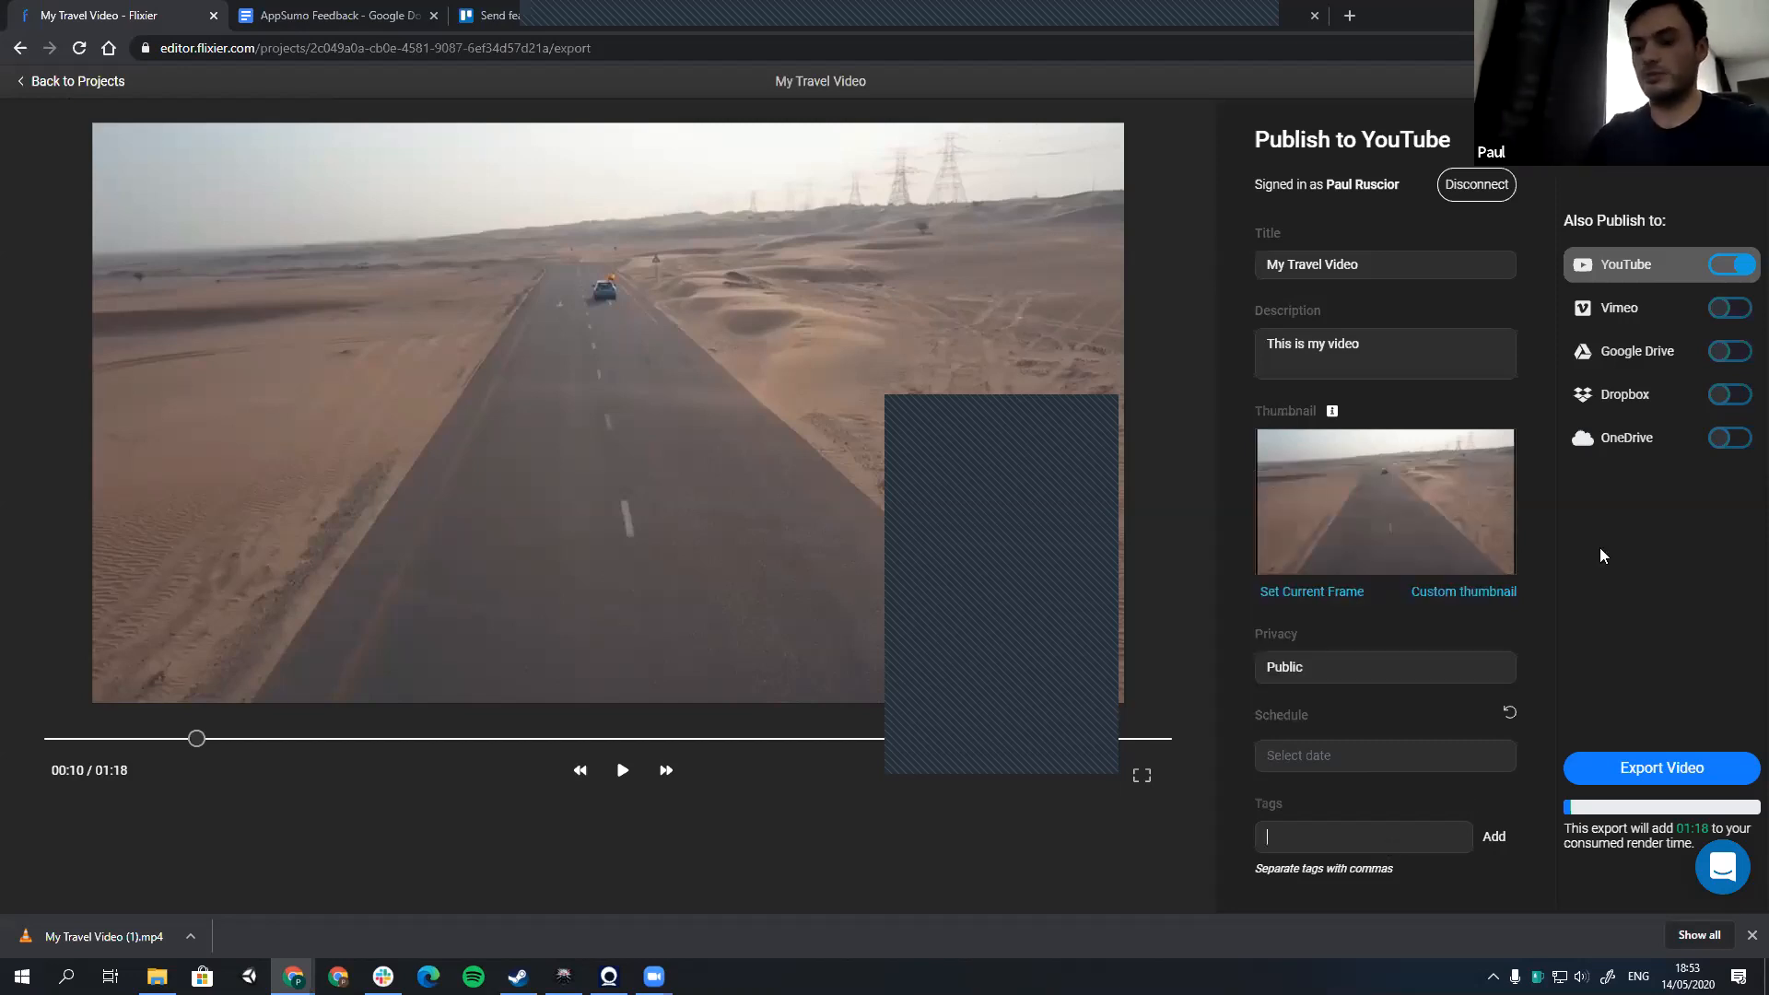
pyautogui.write('travel')
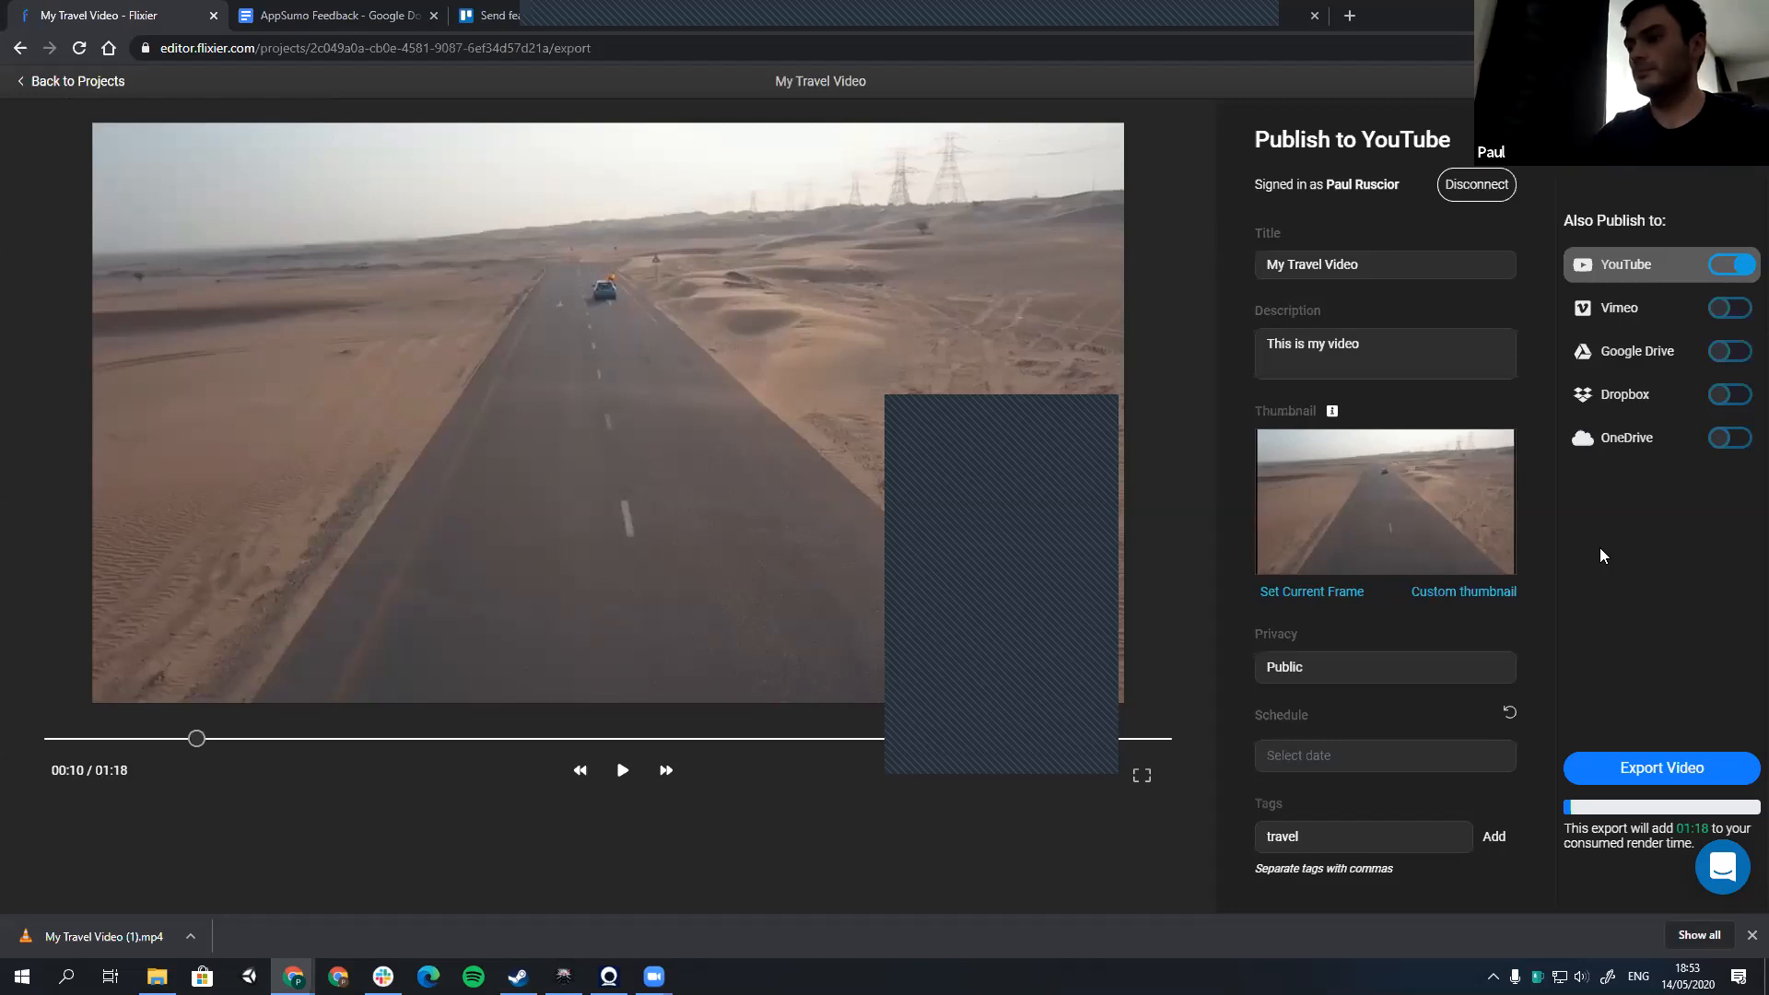
pyautogui.write(' video')
pyautogui.press('Return')
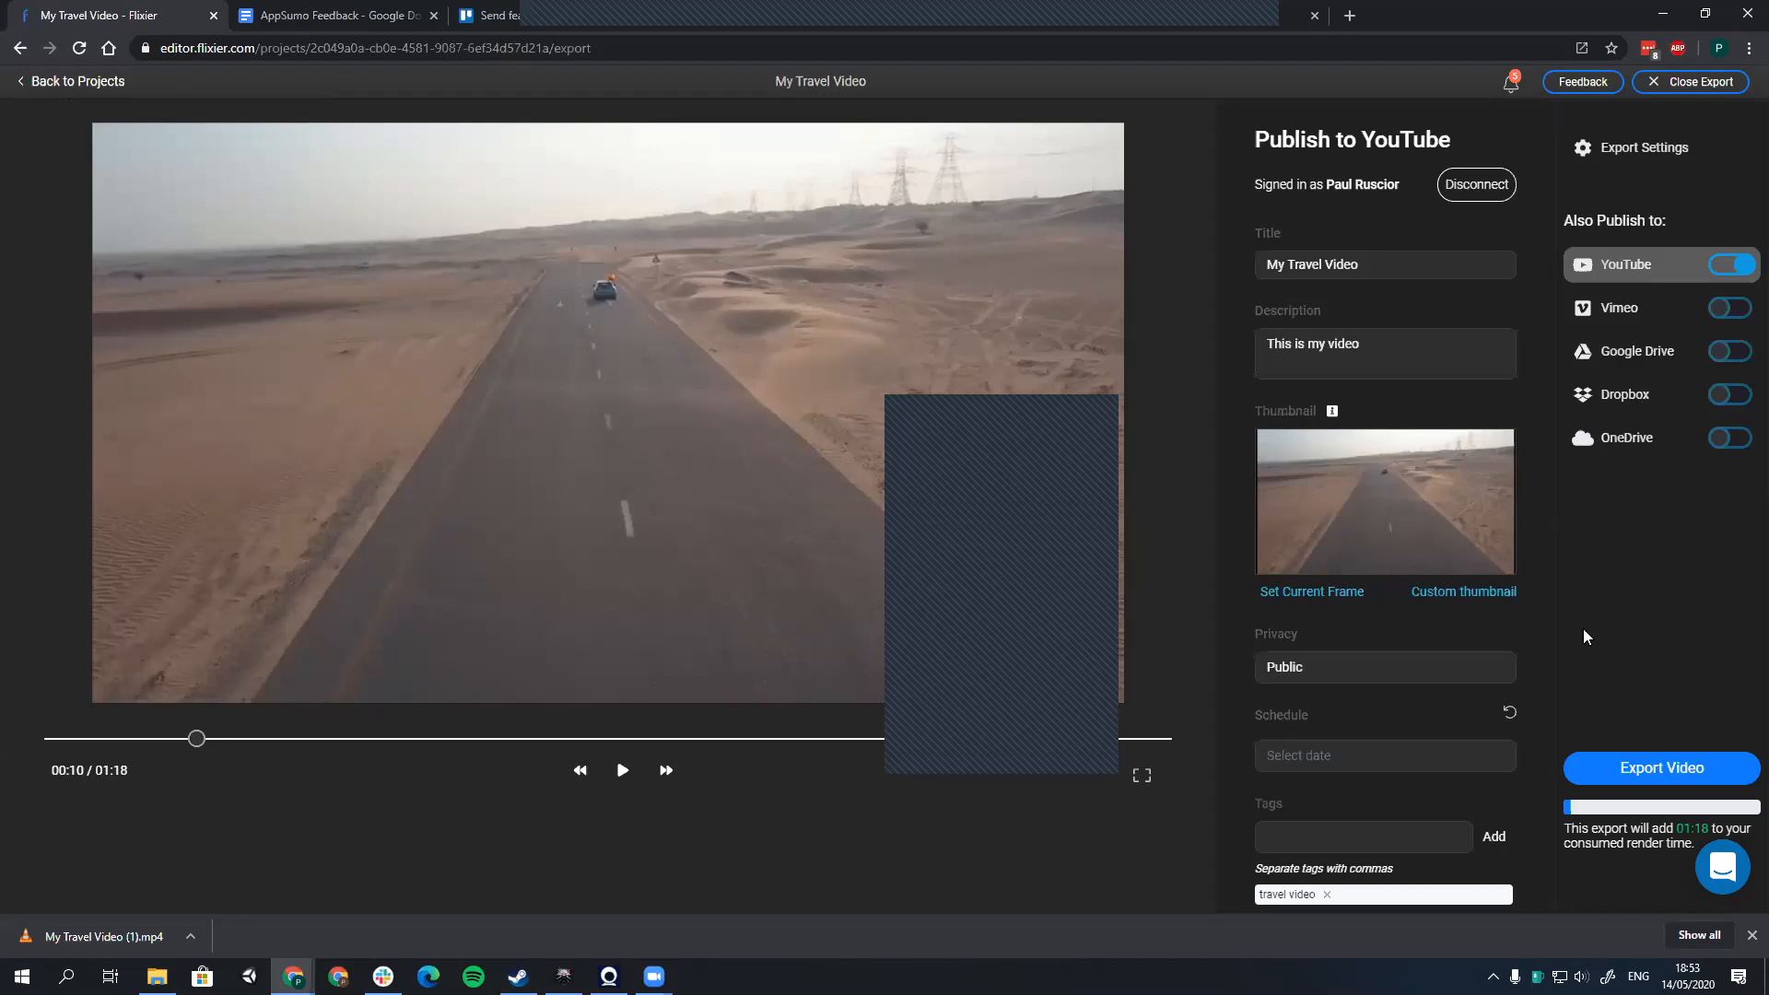
# Step: Return to the projects, reopen My Travel Video in the editor, and look over the import sources and recording options
pyautogui.click(77, 81)
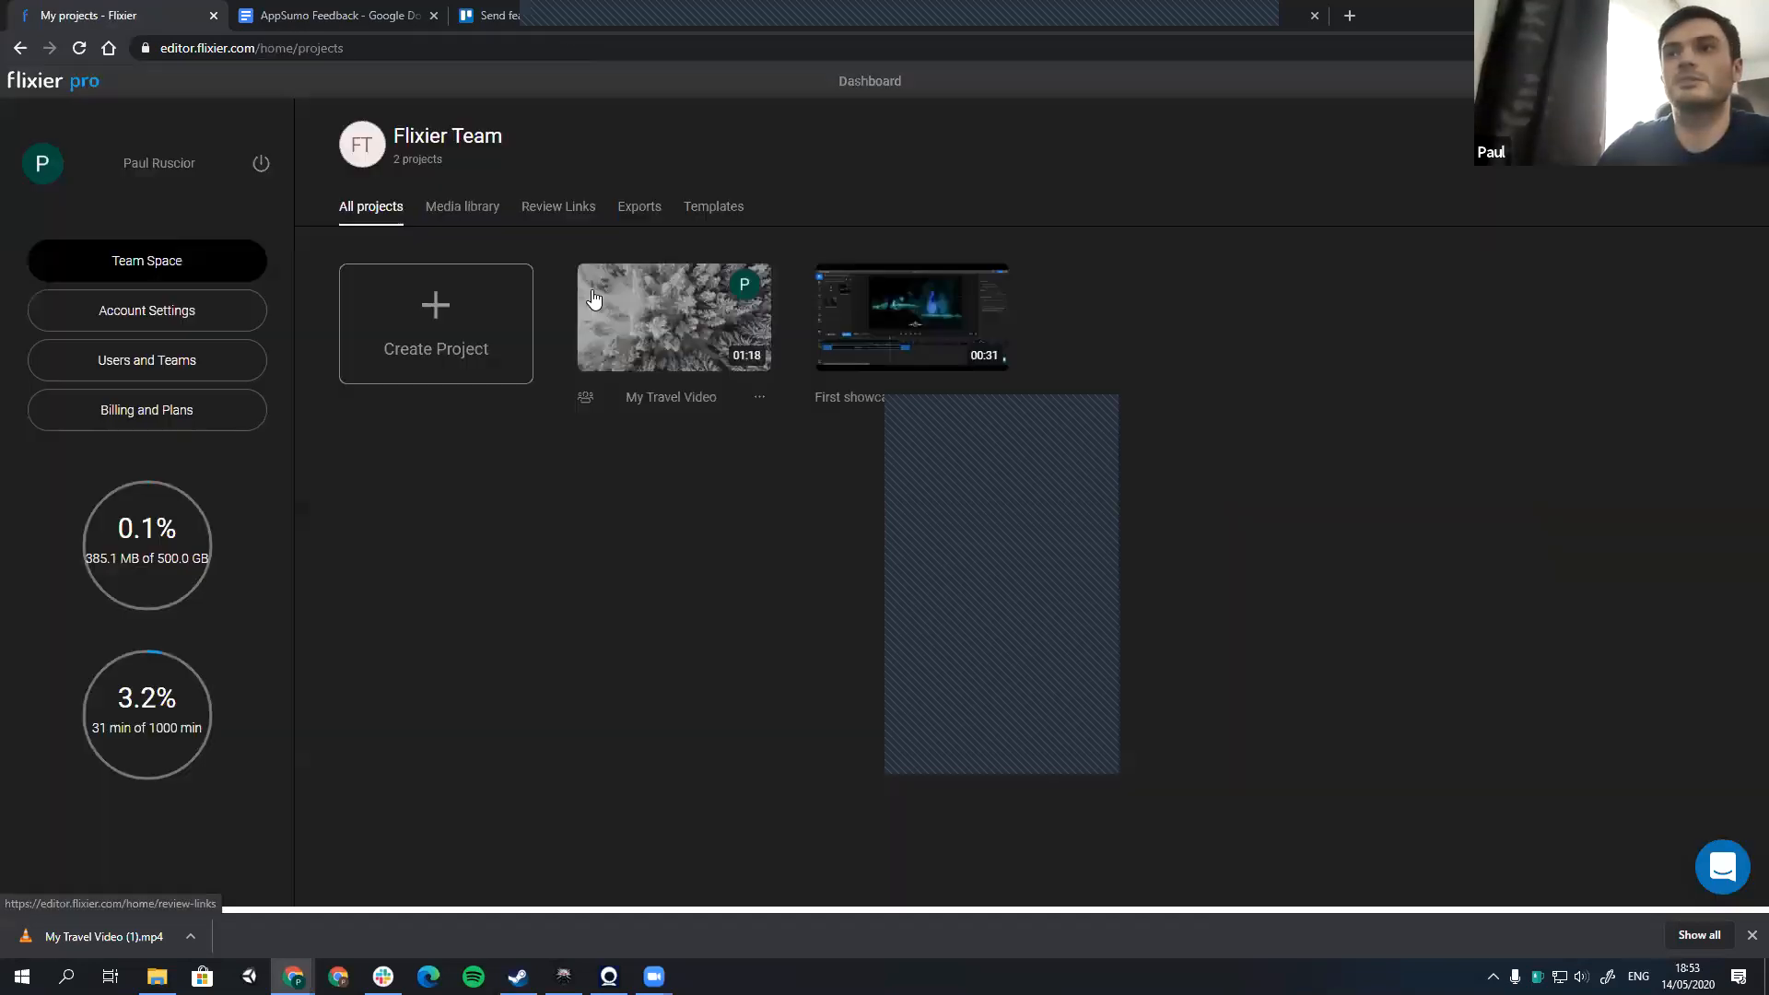
pyautogui.click(635, 317)
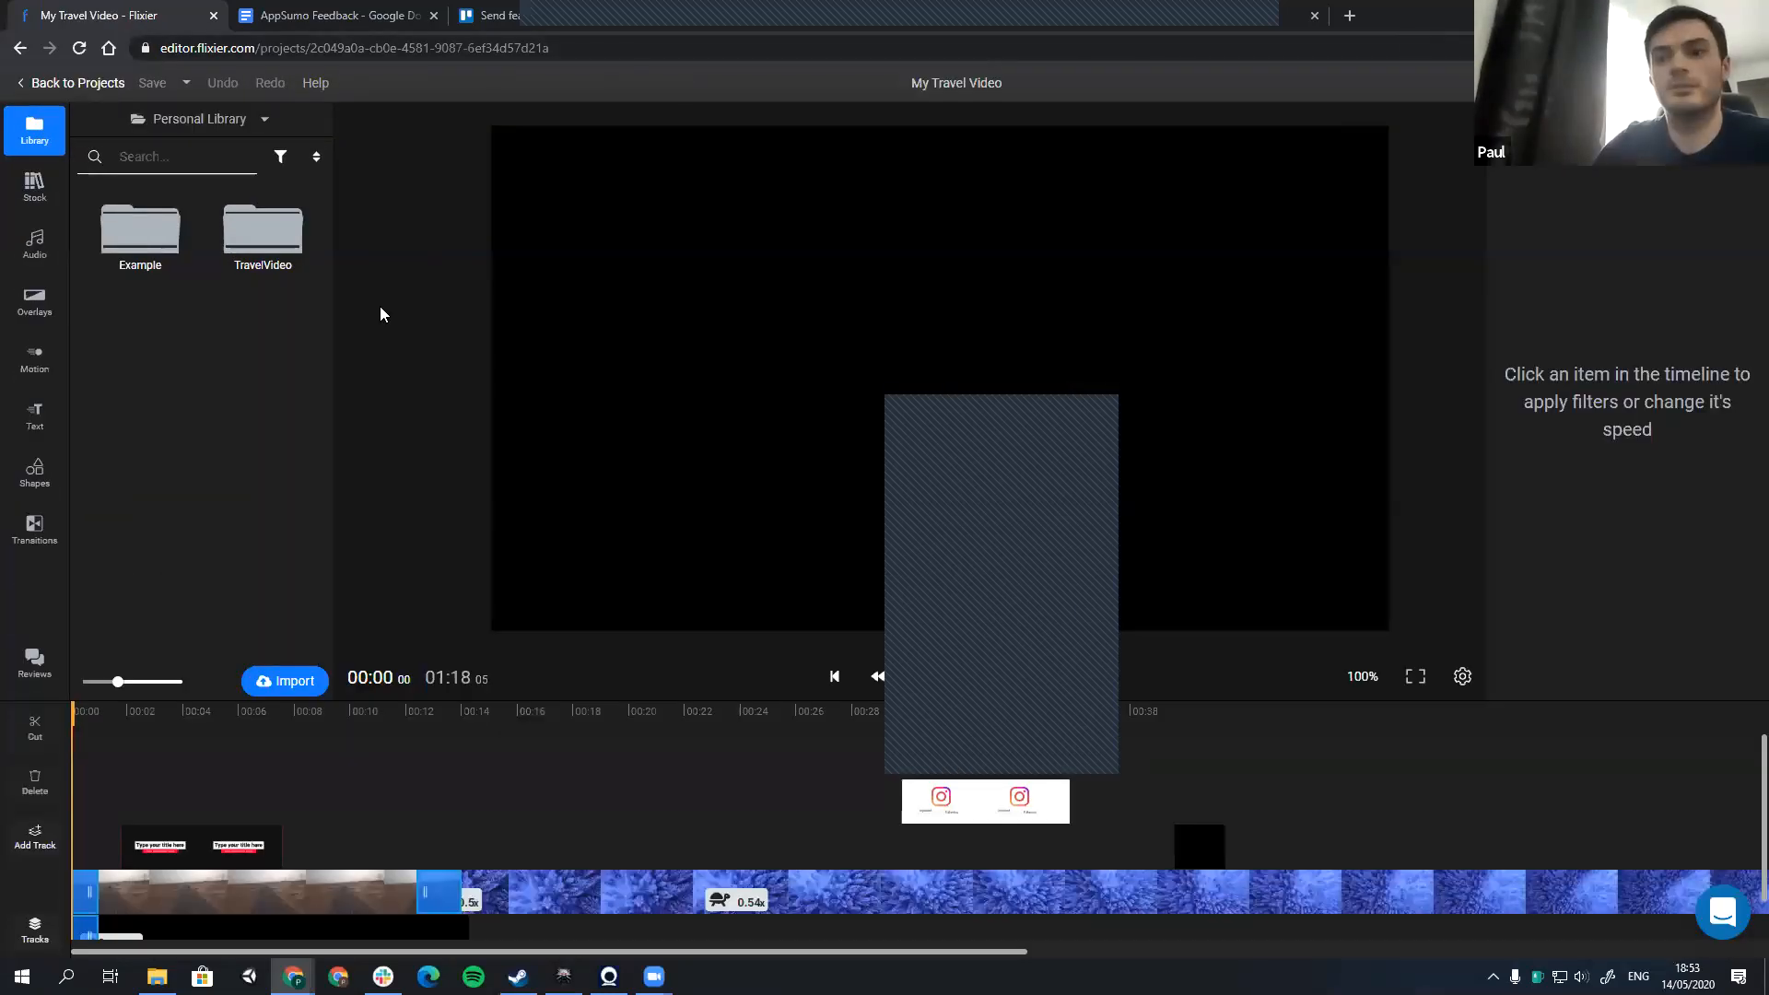
pyautogui.click(284, 681)
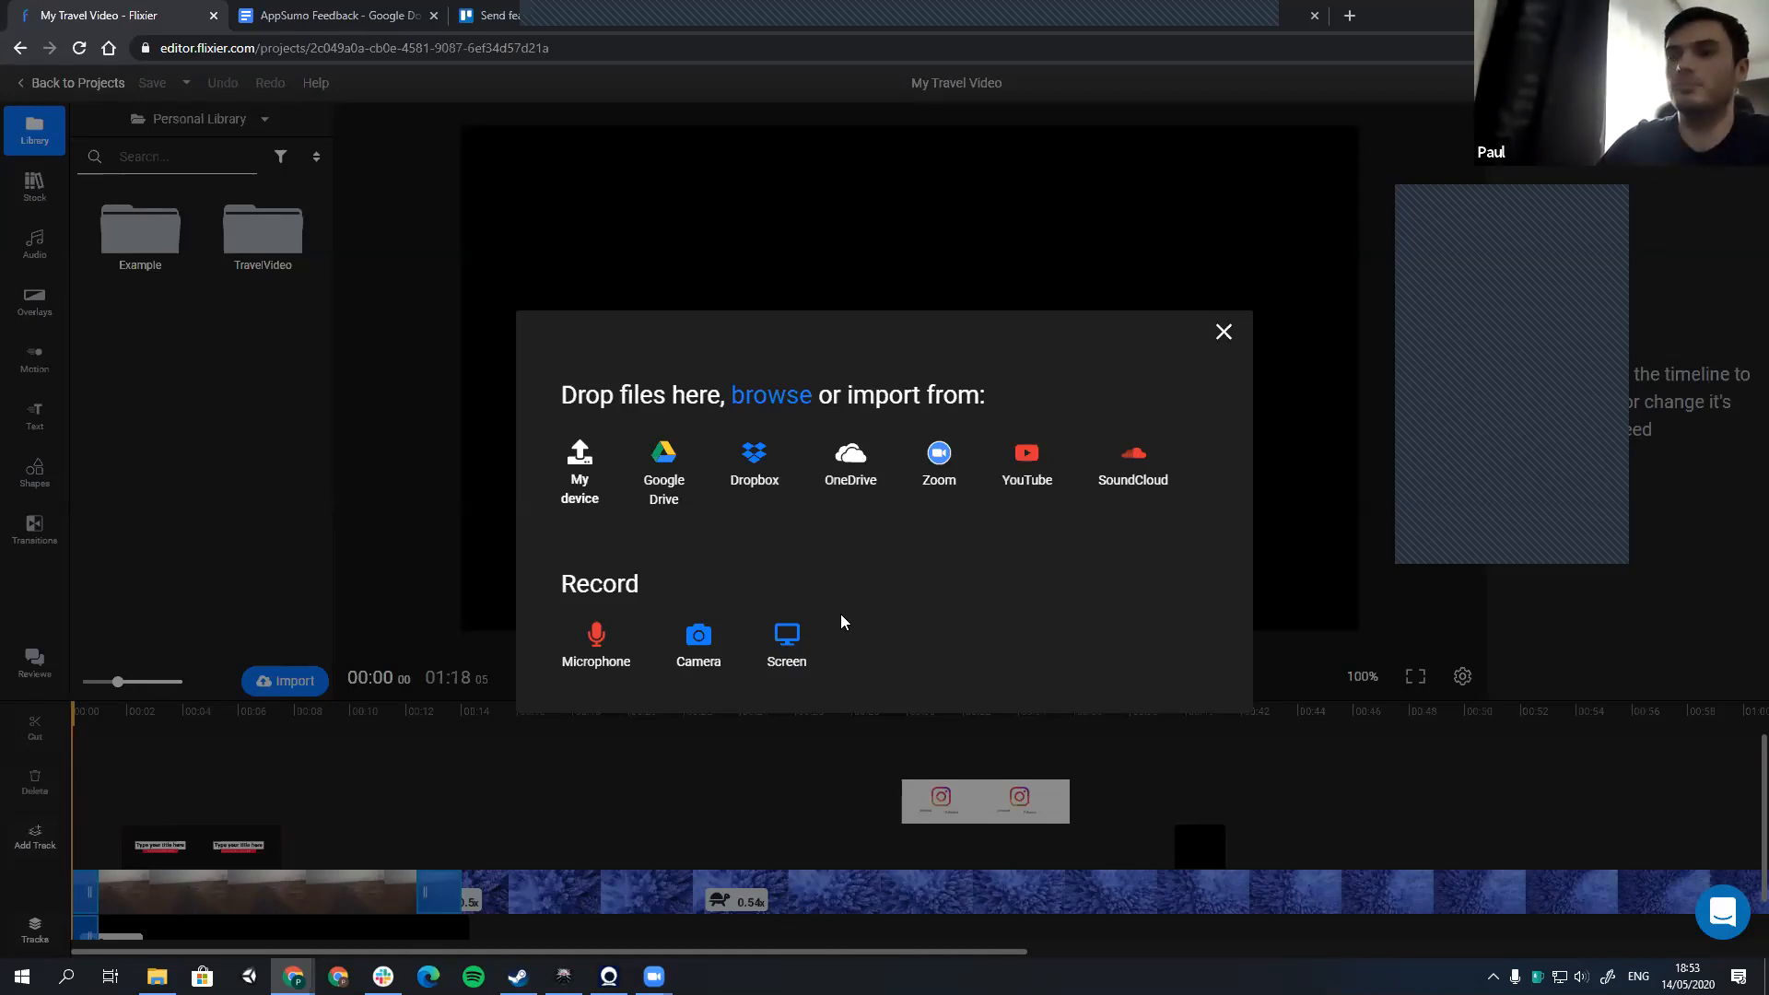
pyautogui.moveTo(576, 583); pyautogui.dragTo(624, 583)
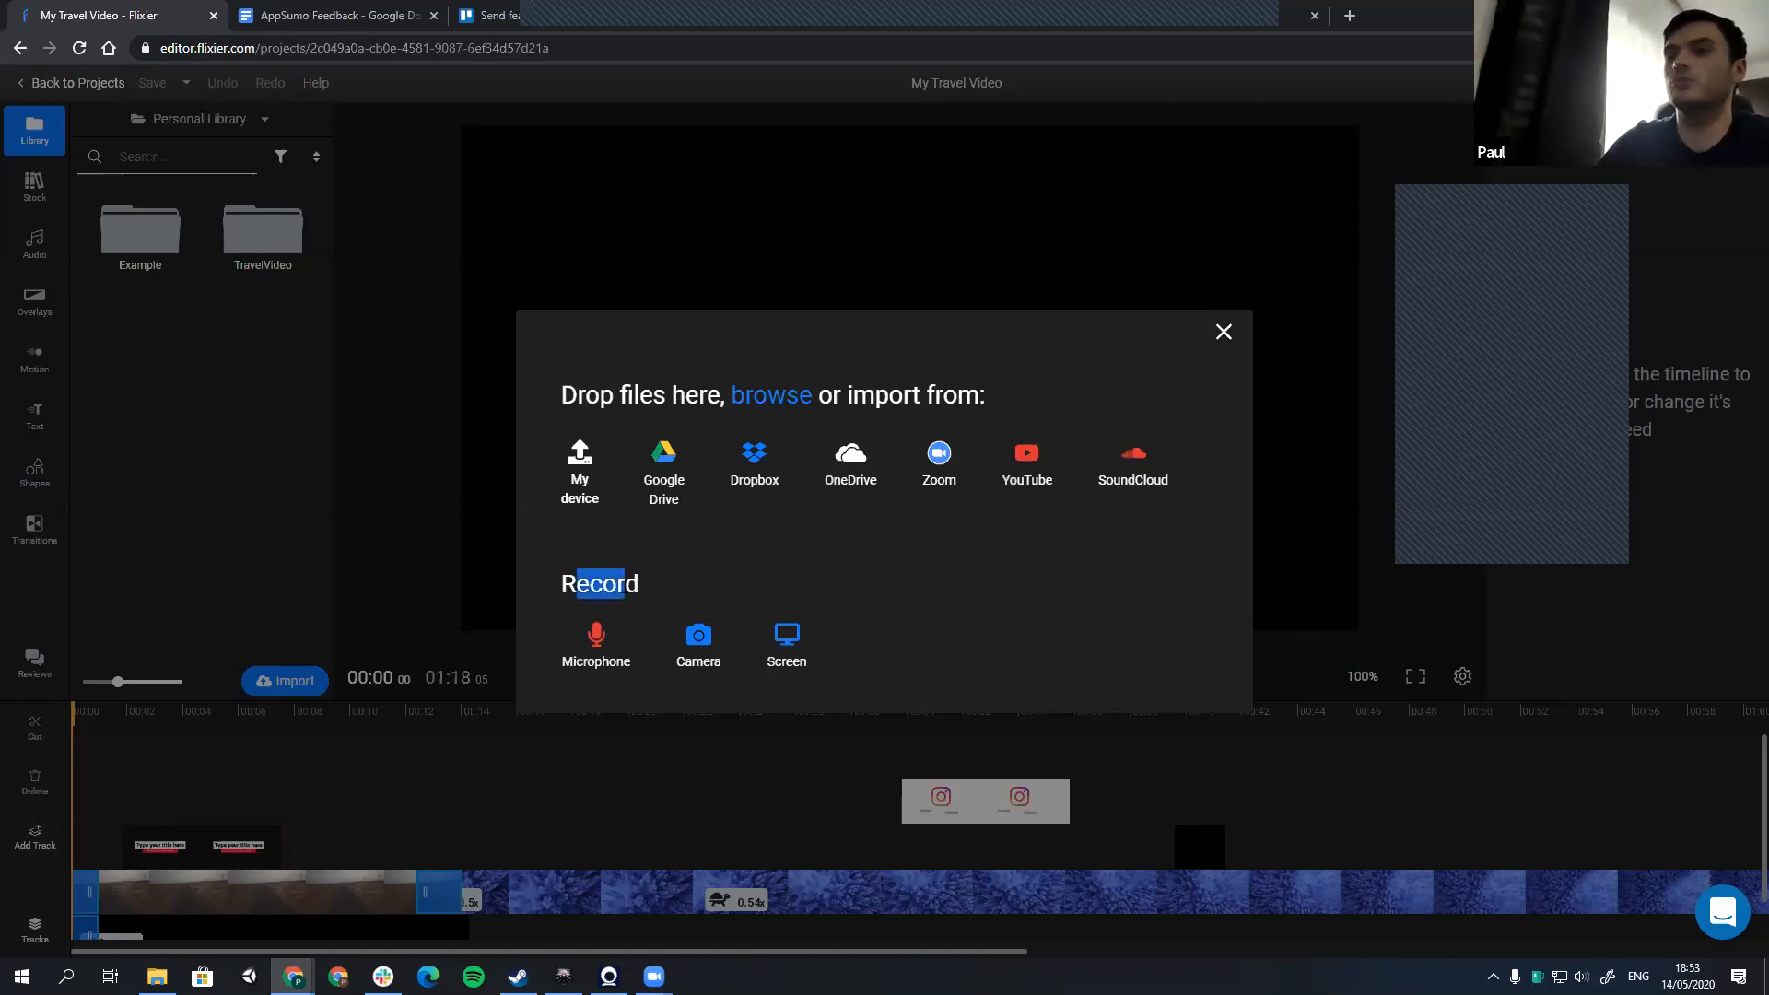
pyautogui.click(625, 584)
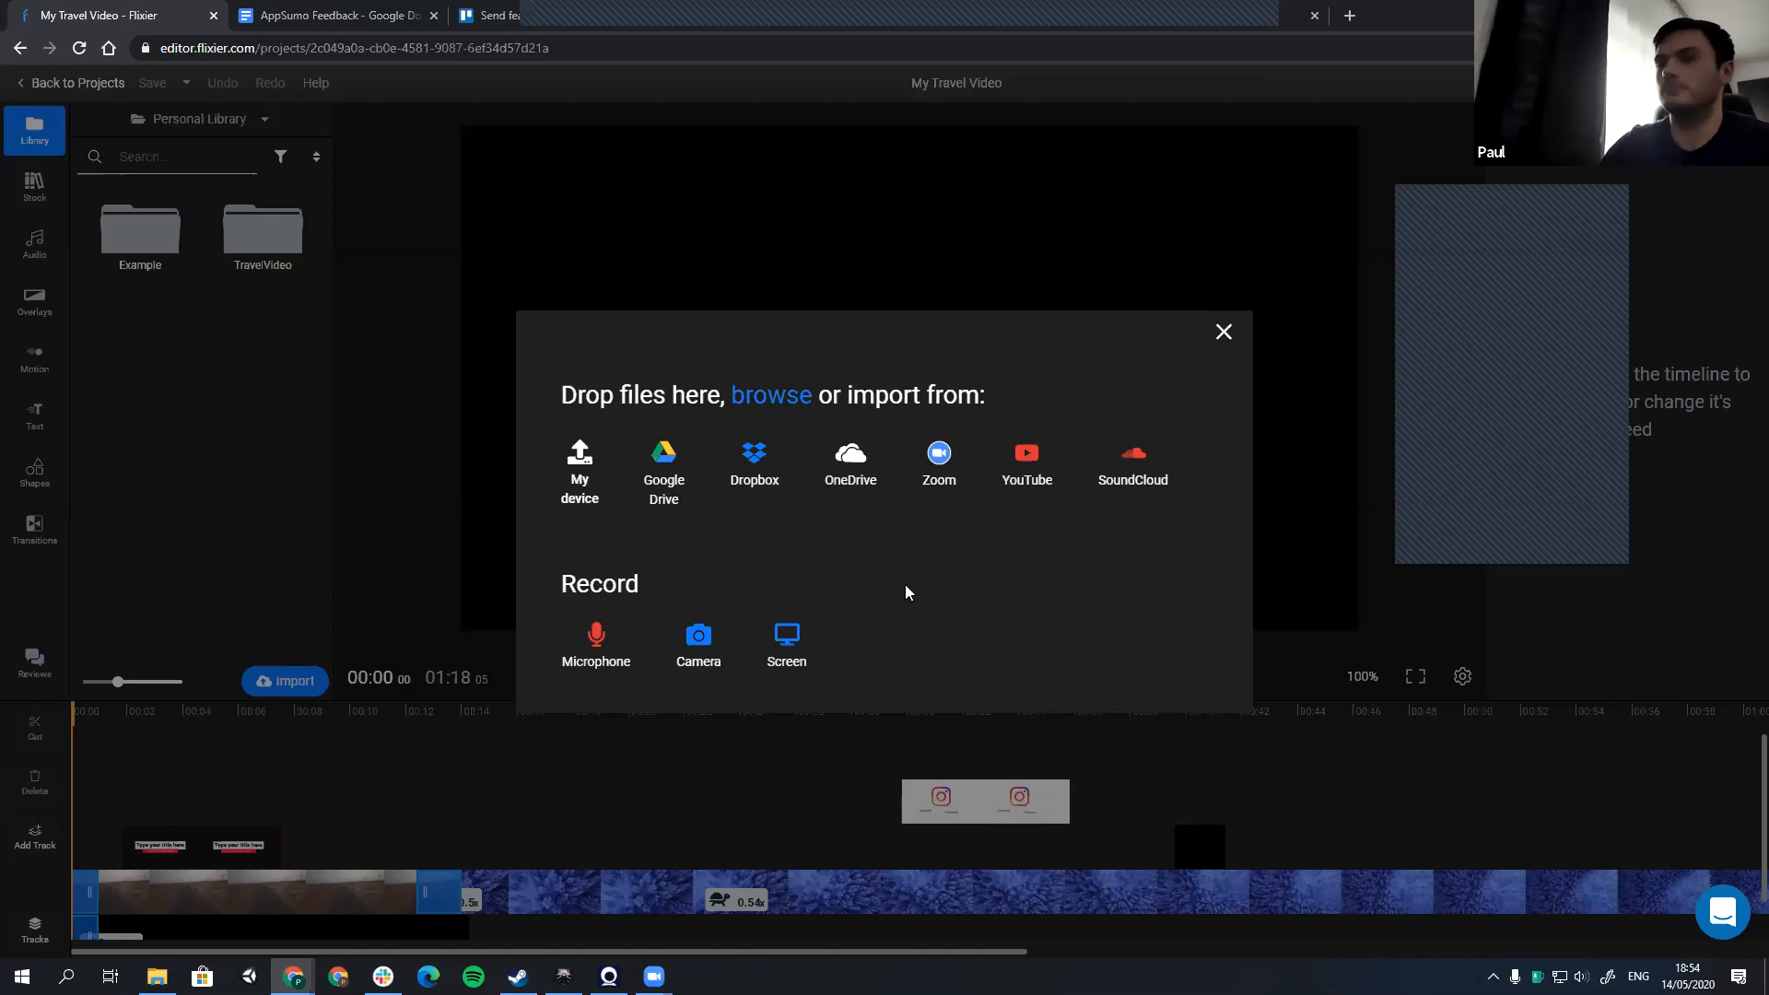
pyautogui.click(1223, 333)
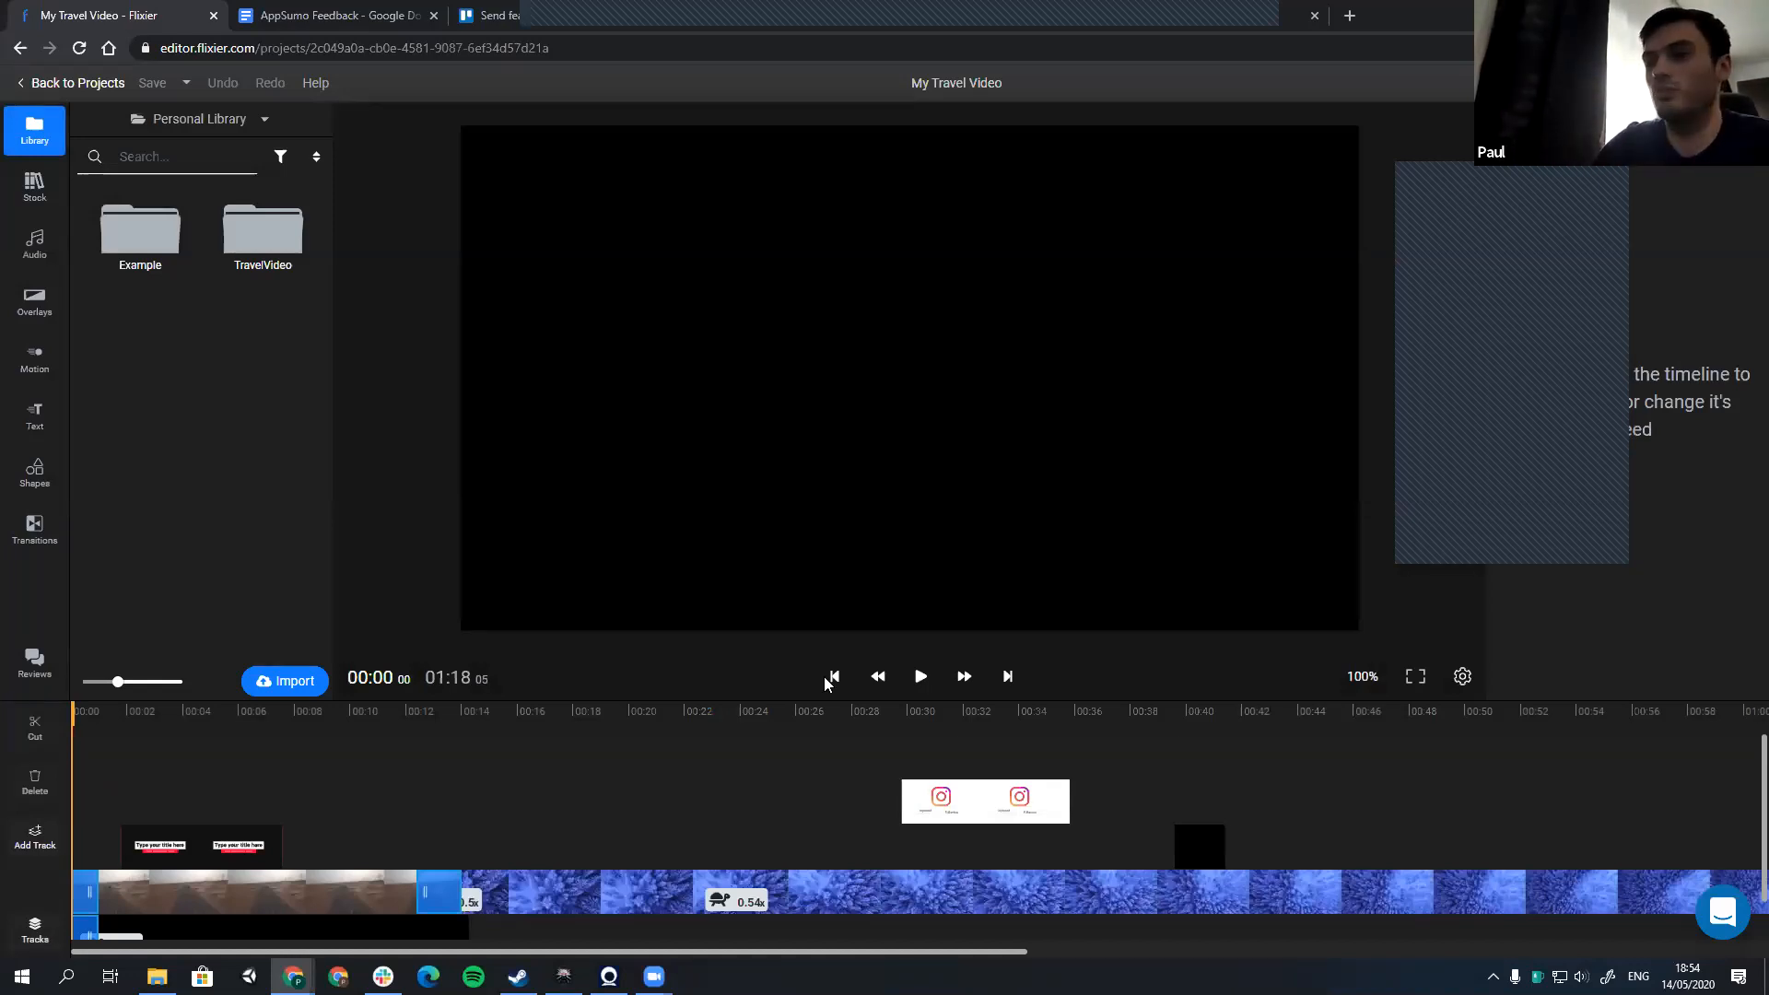
# Step: Look through the project's timeline and export page, then return to the dashboard to view the team's exports
pyautogui.moveTo(755, 949); pyautogui.dragTo(799, 957)
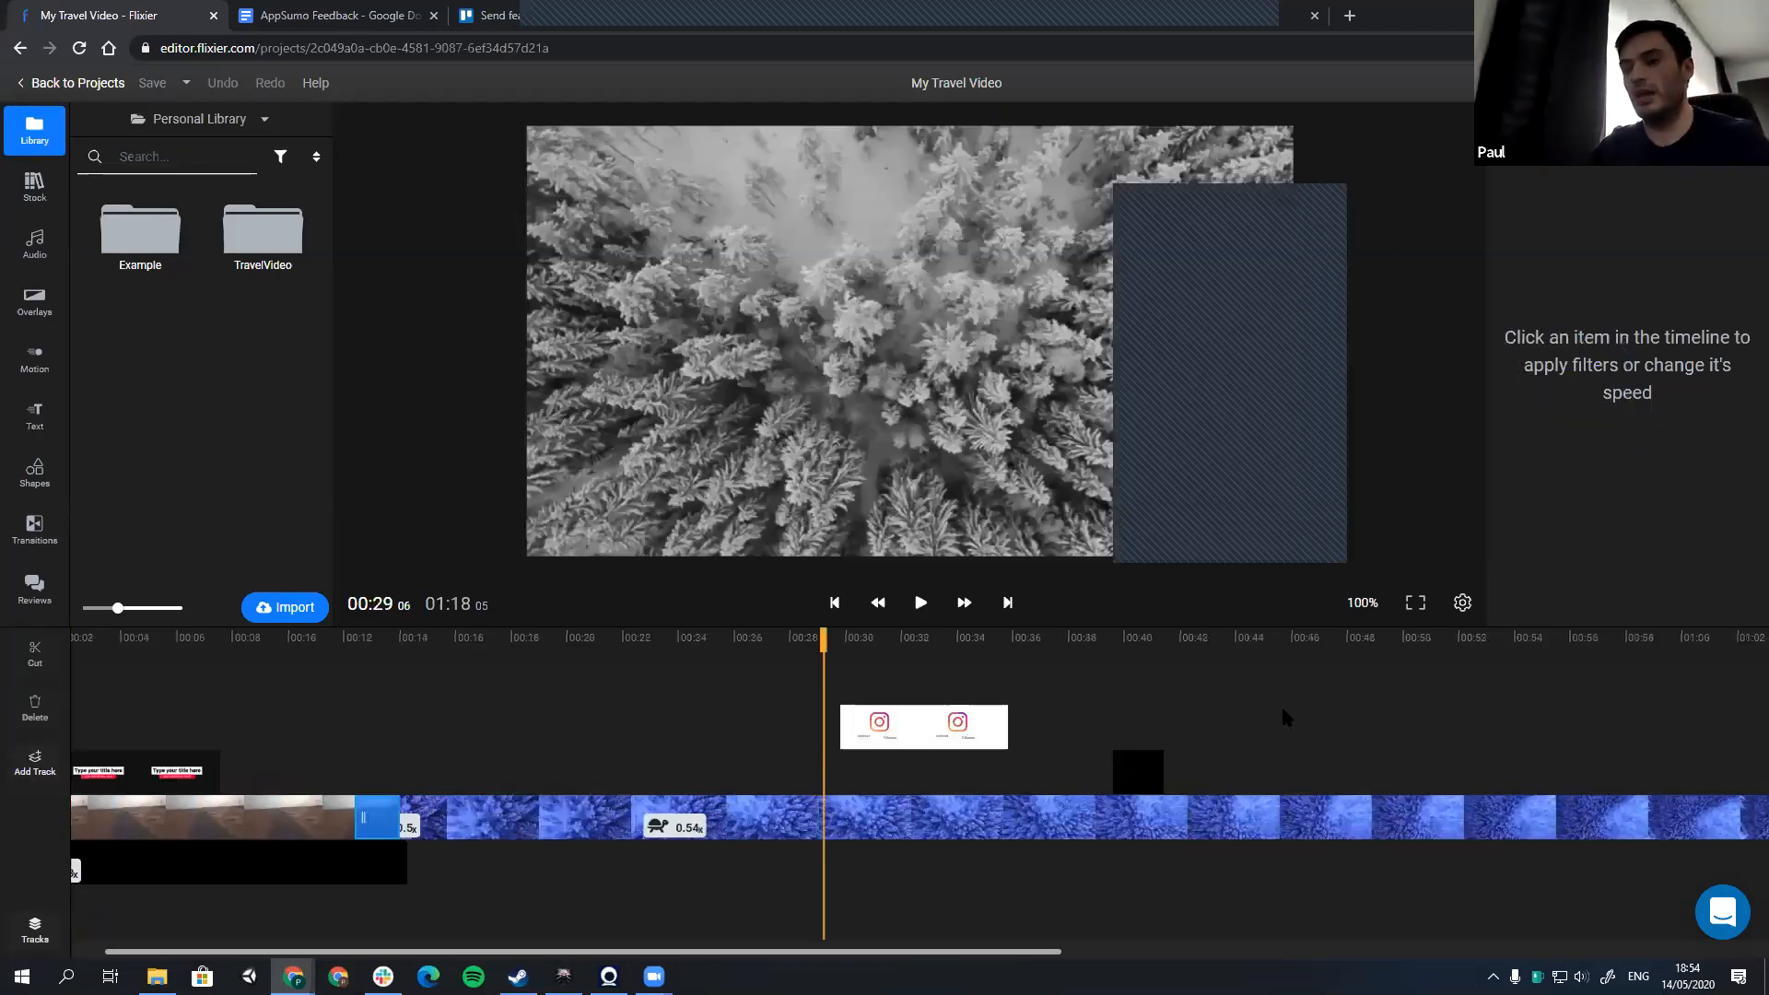
pyautogui.scroll(-2, 1032, 752)
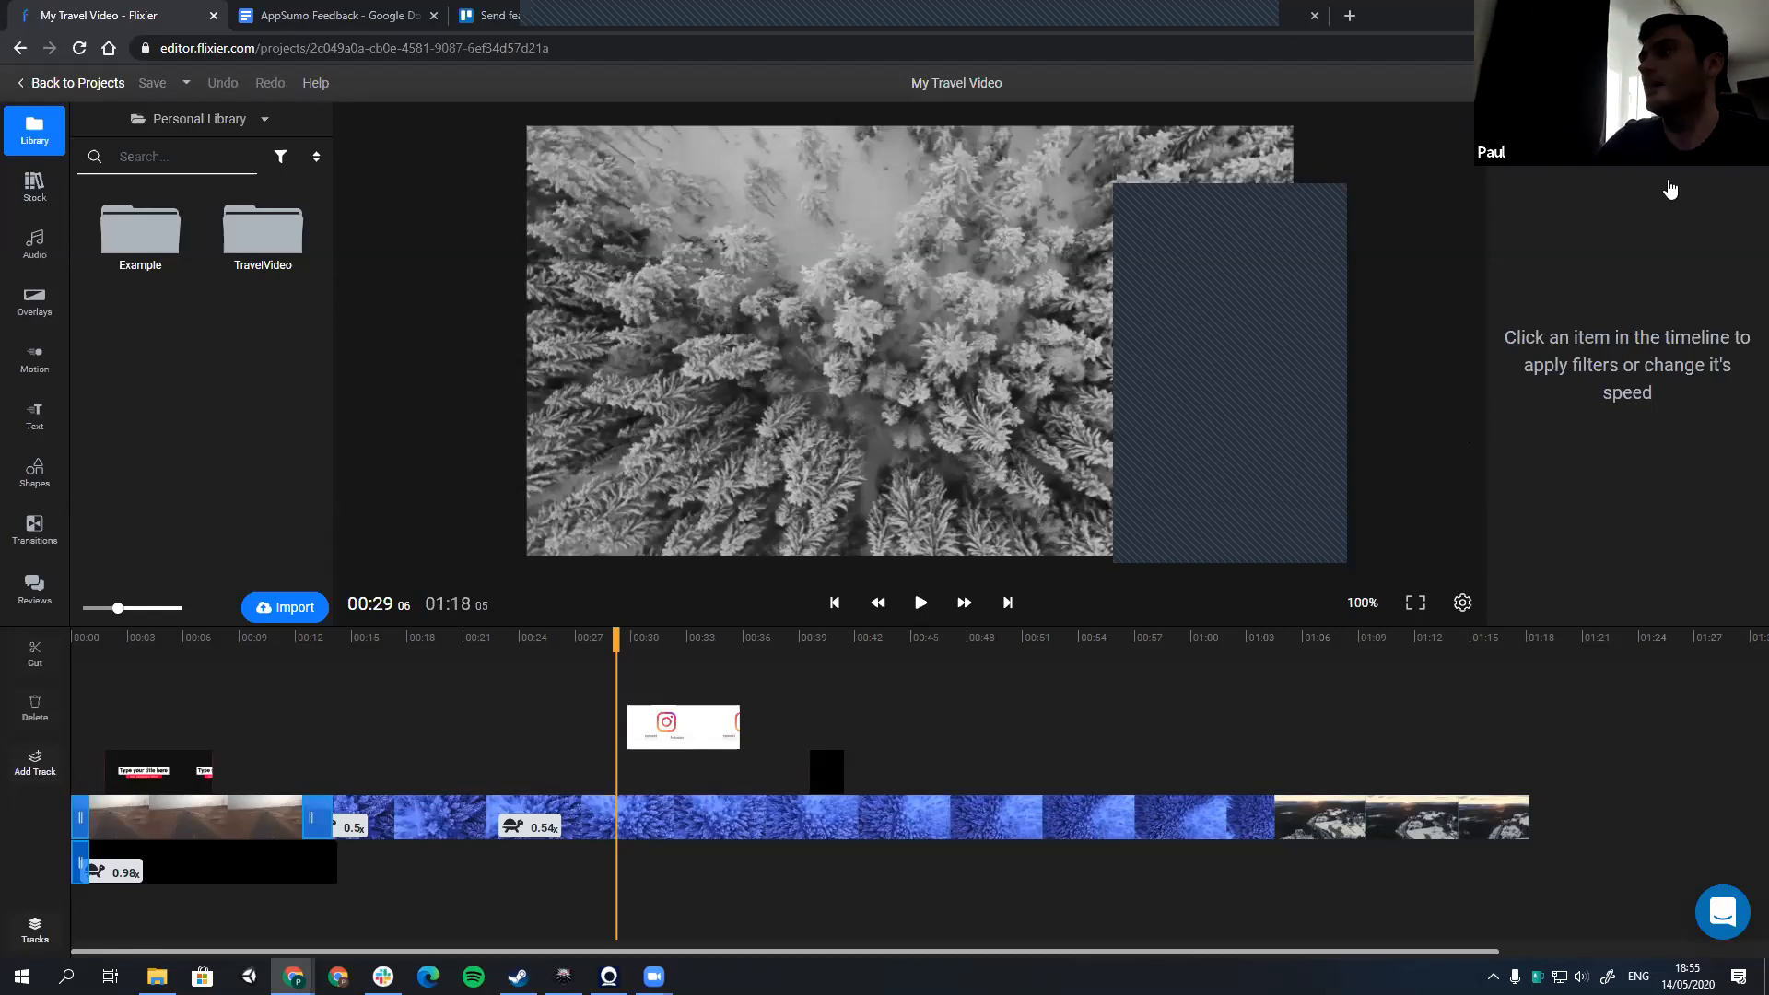
pyautogui.click(1710, 83)
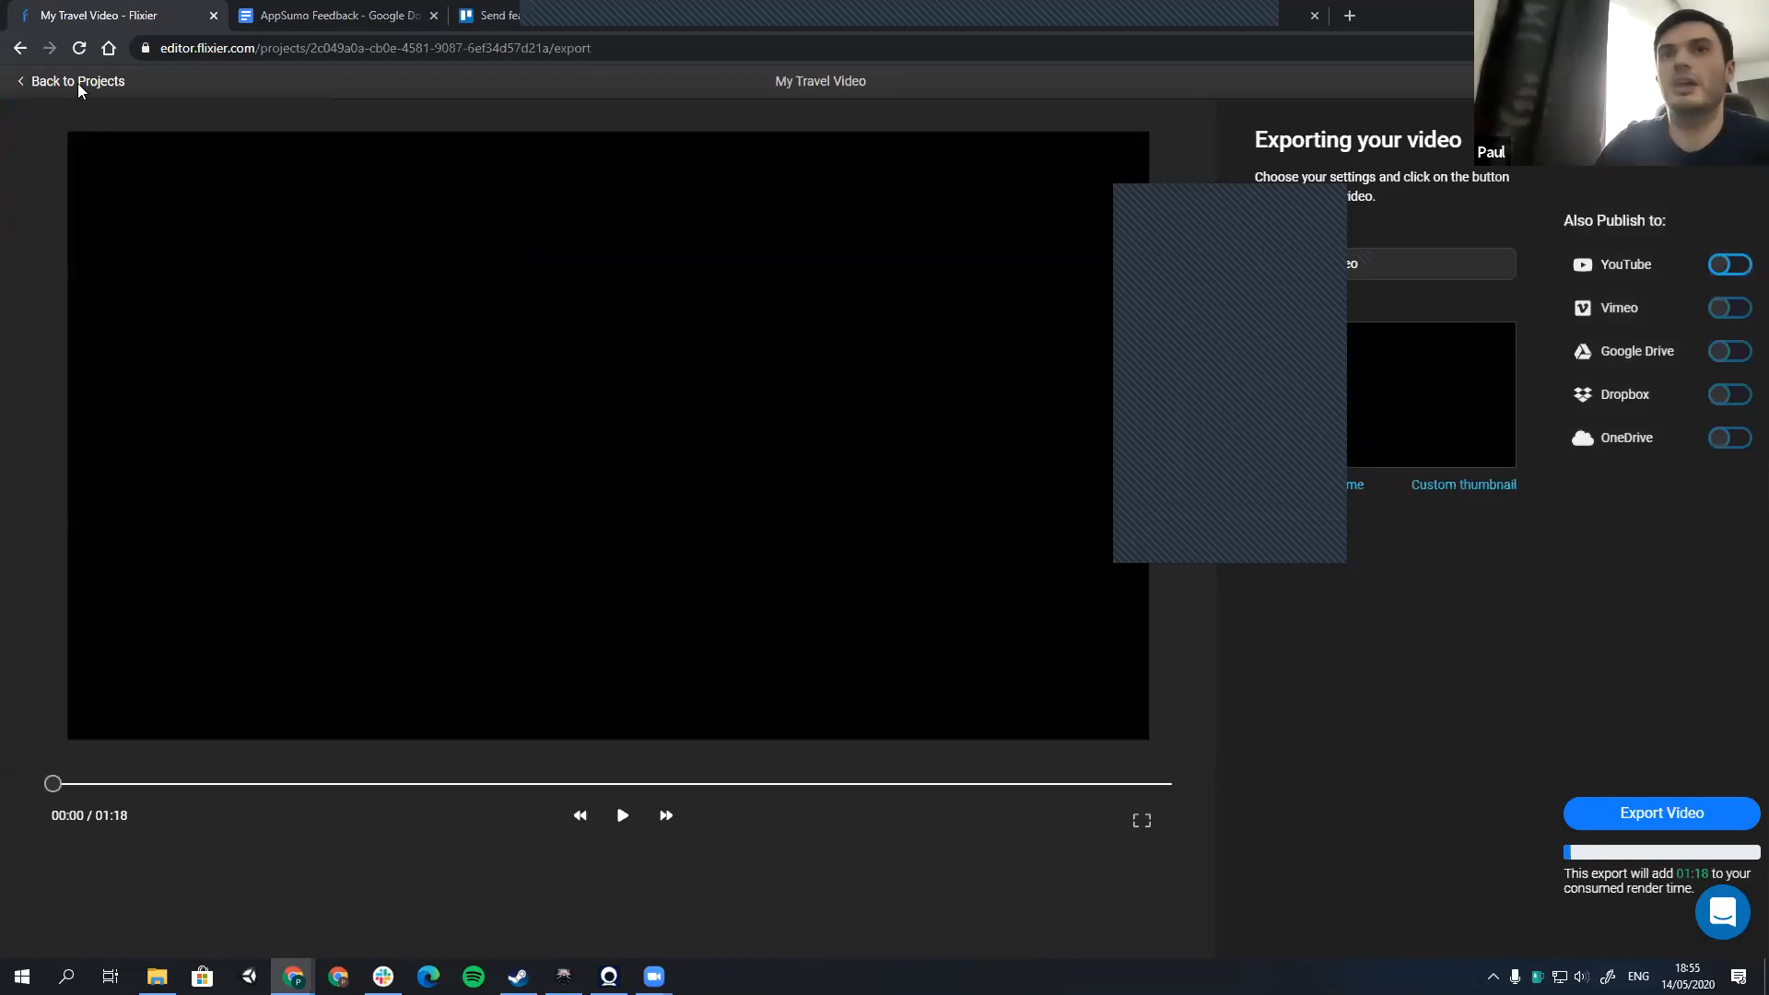
pyautogui.click(77, 82)
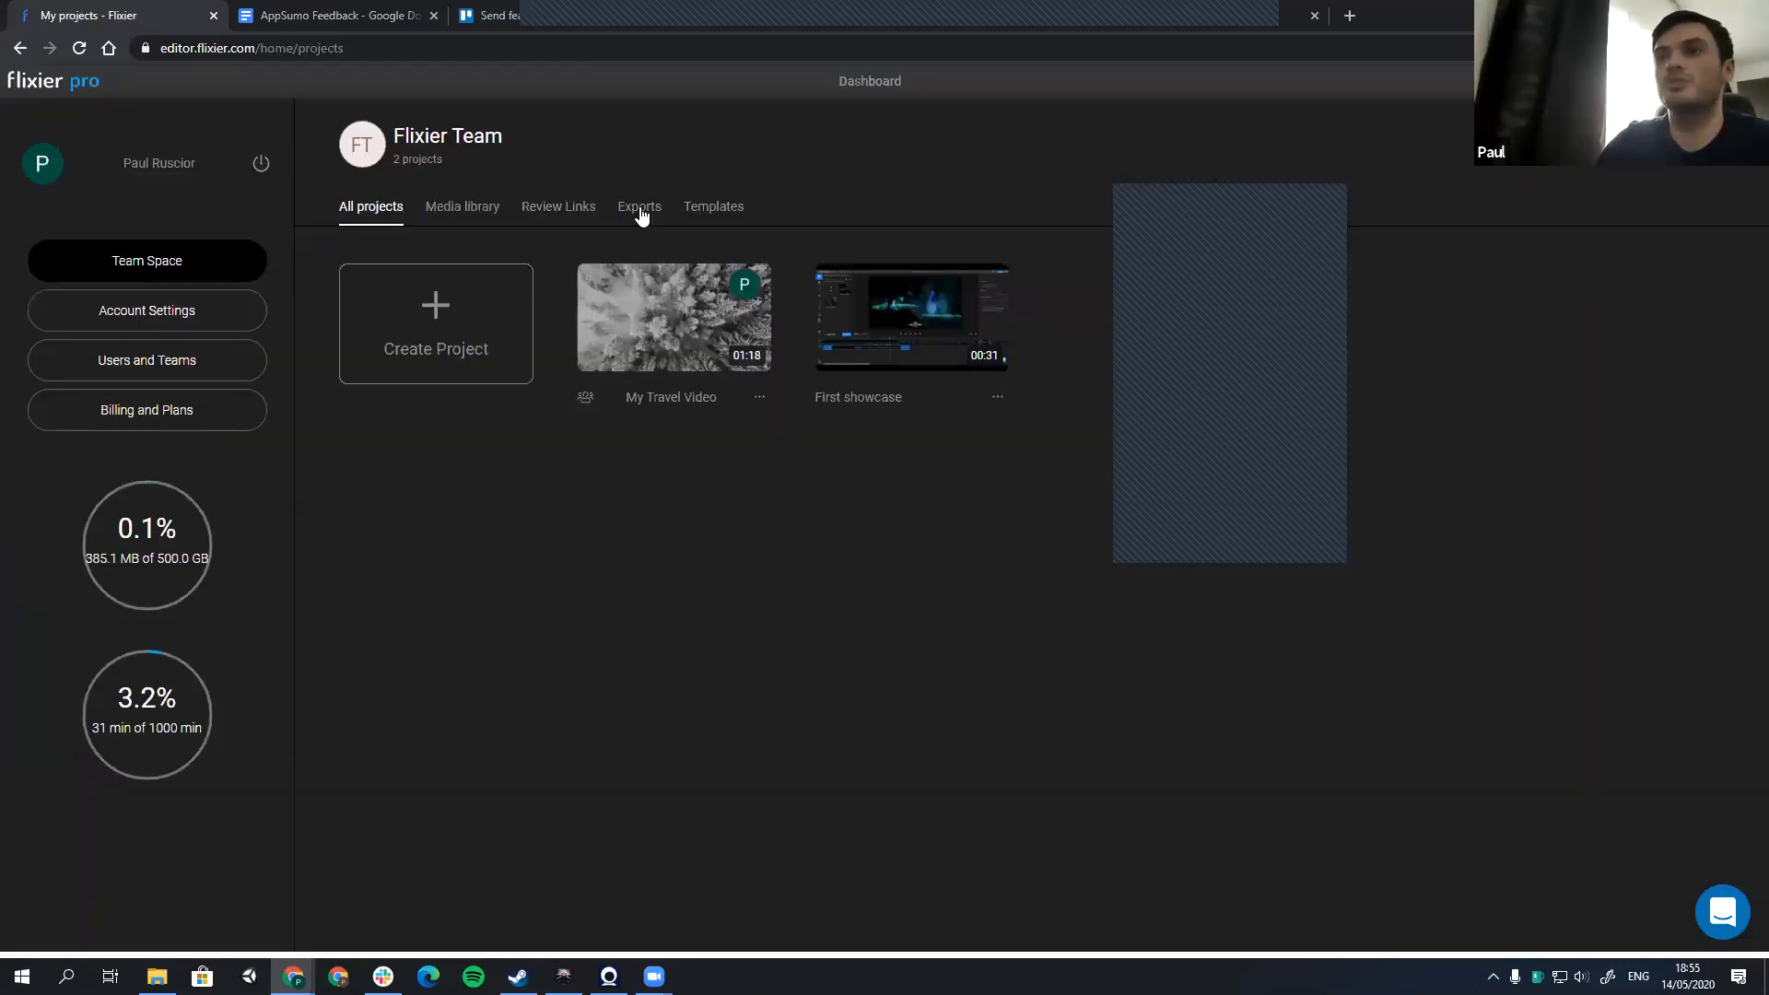
pyautogui.click(640, 206)
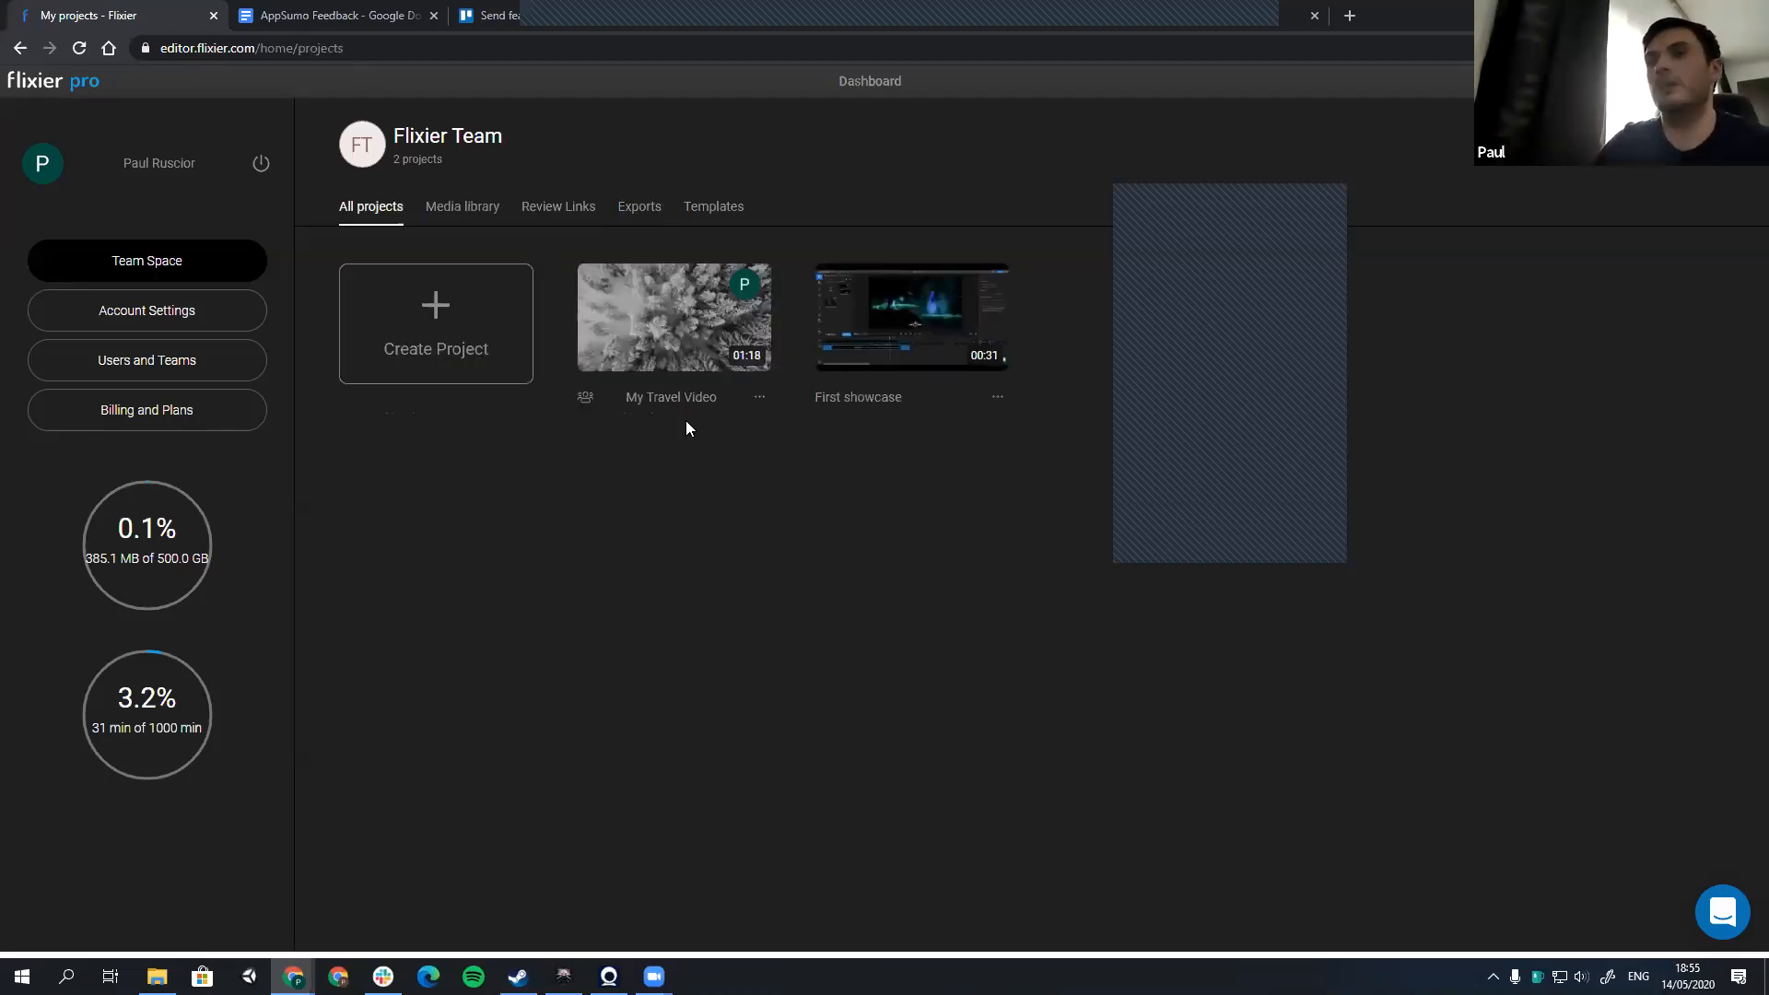
# Step: Reopen My Travel Video in the editor and scrub through the opening road clip to 00:12
pyautogui.click(660, 373)
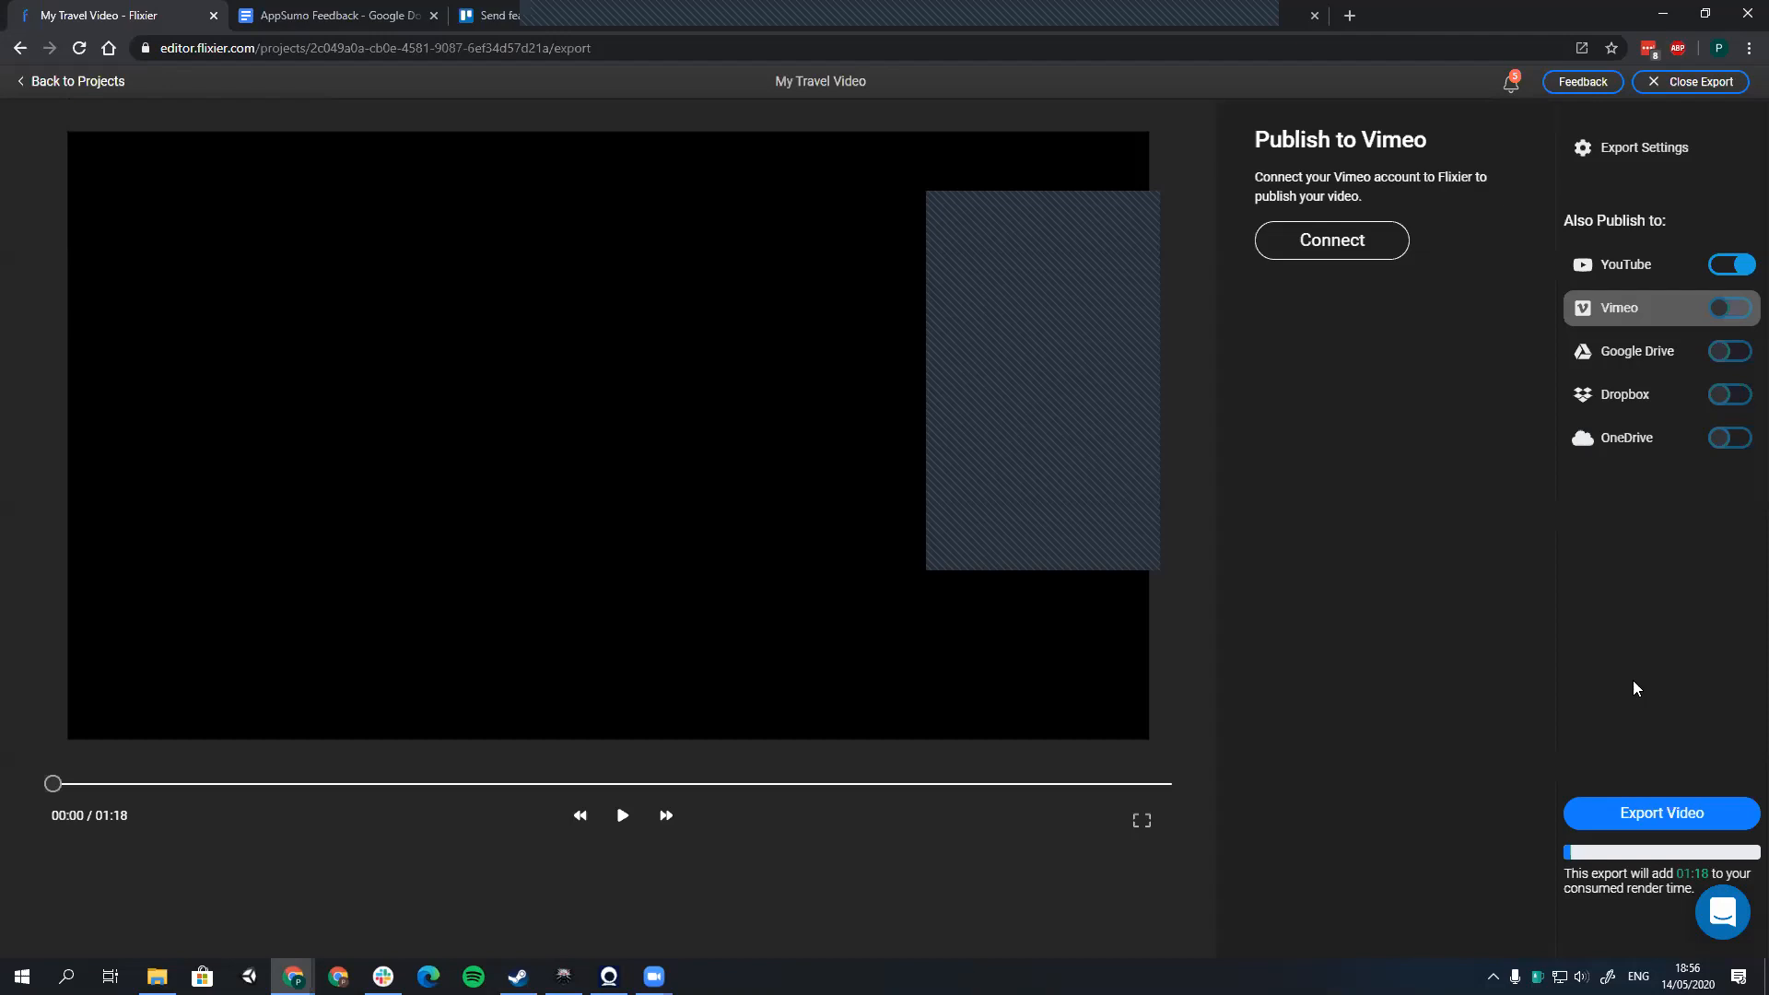
pyautogui.click(1701, 82)
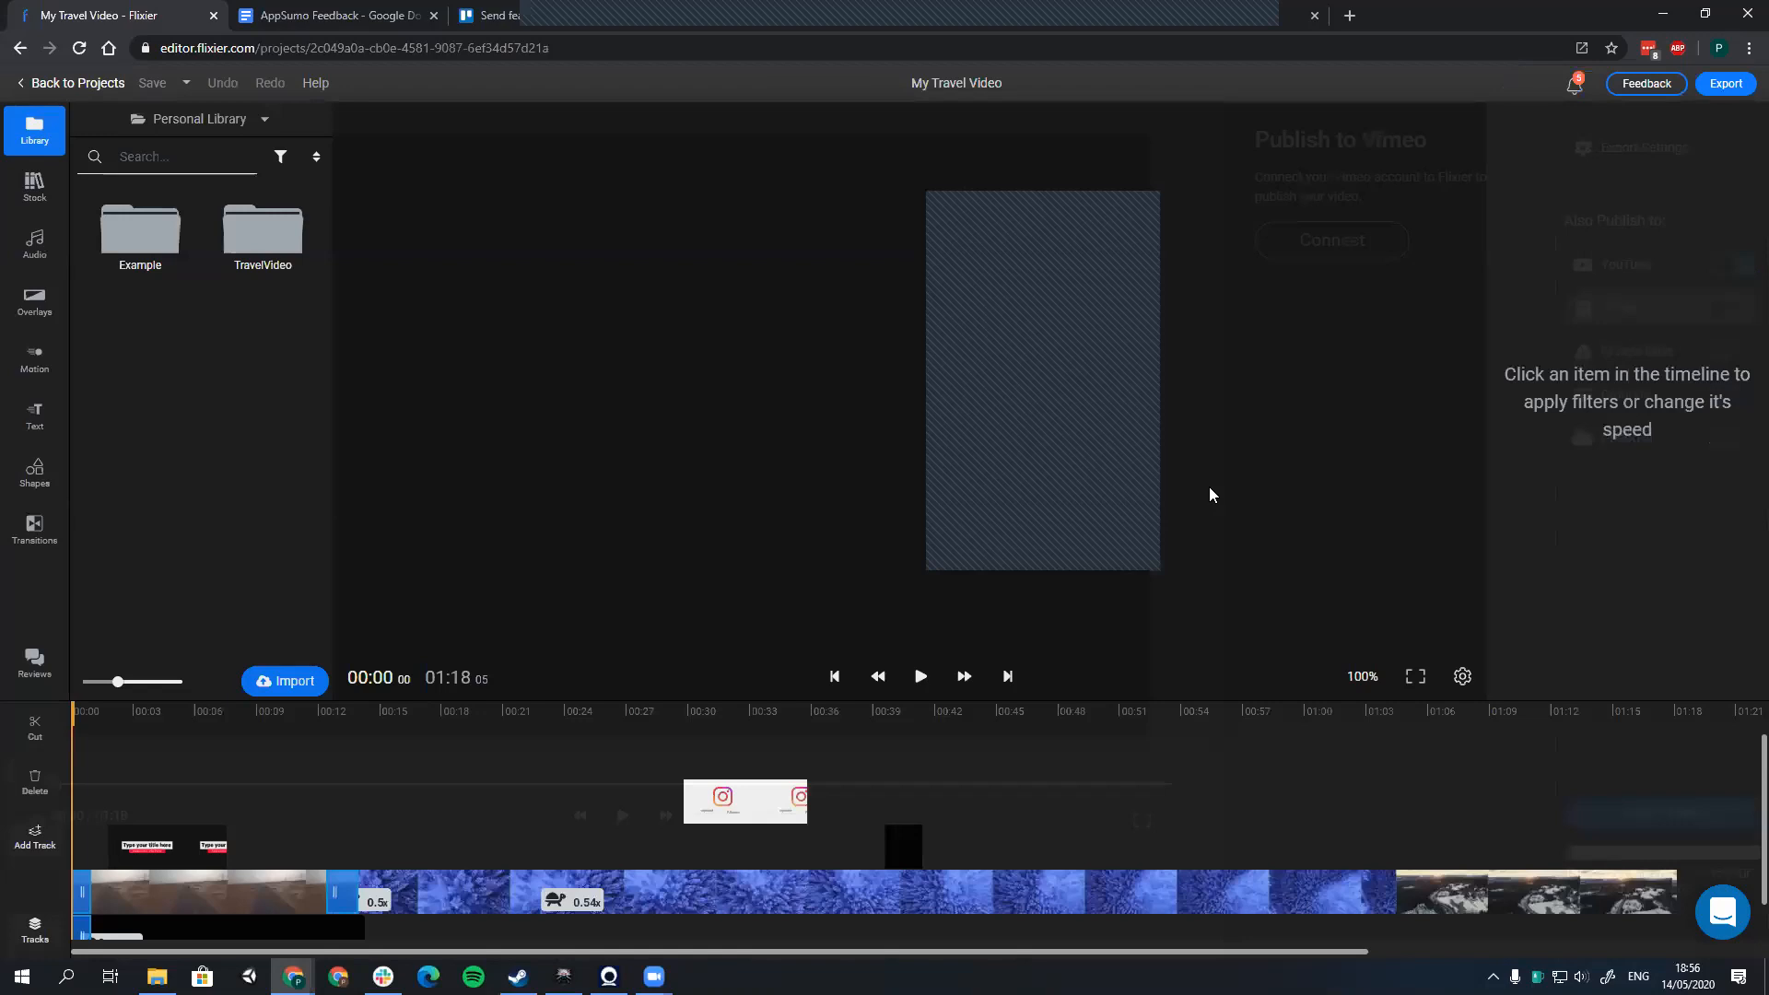
pyautogui.click(414, 715)
pyautogui.moveTo(430, 721); pyautogui.dragTo(280, 734)
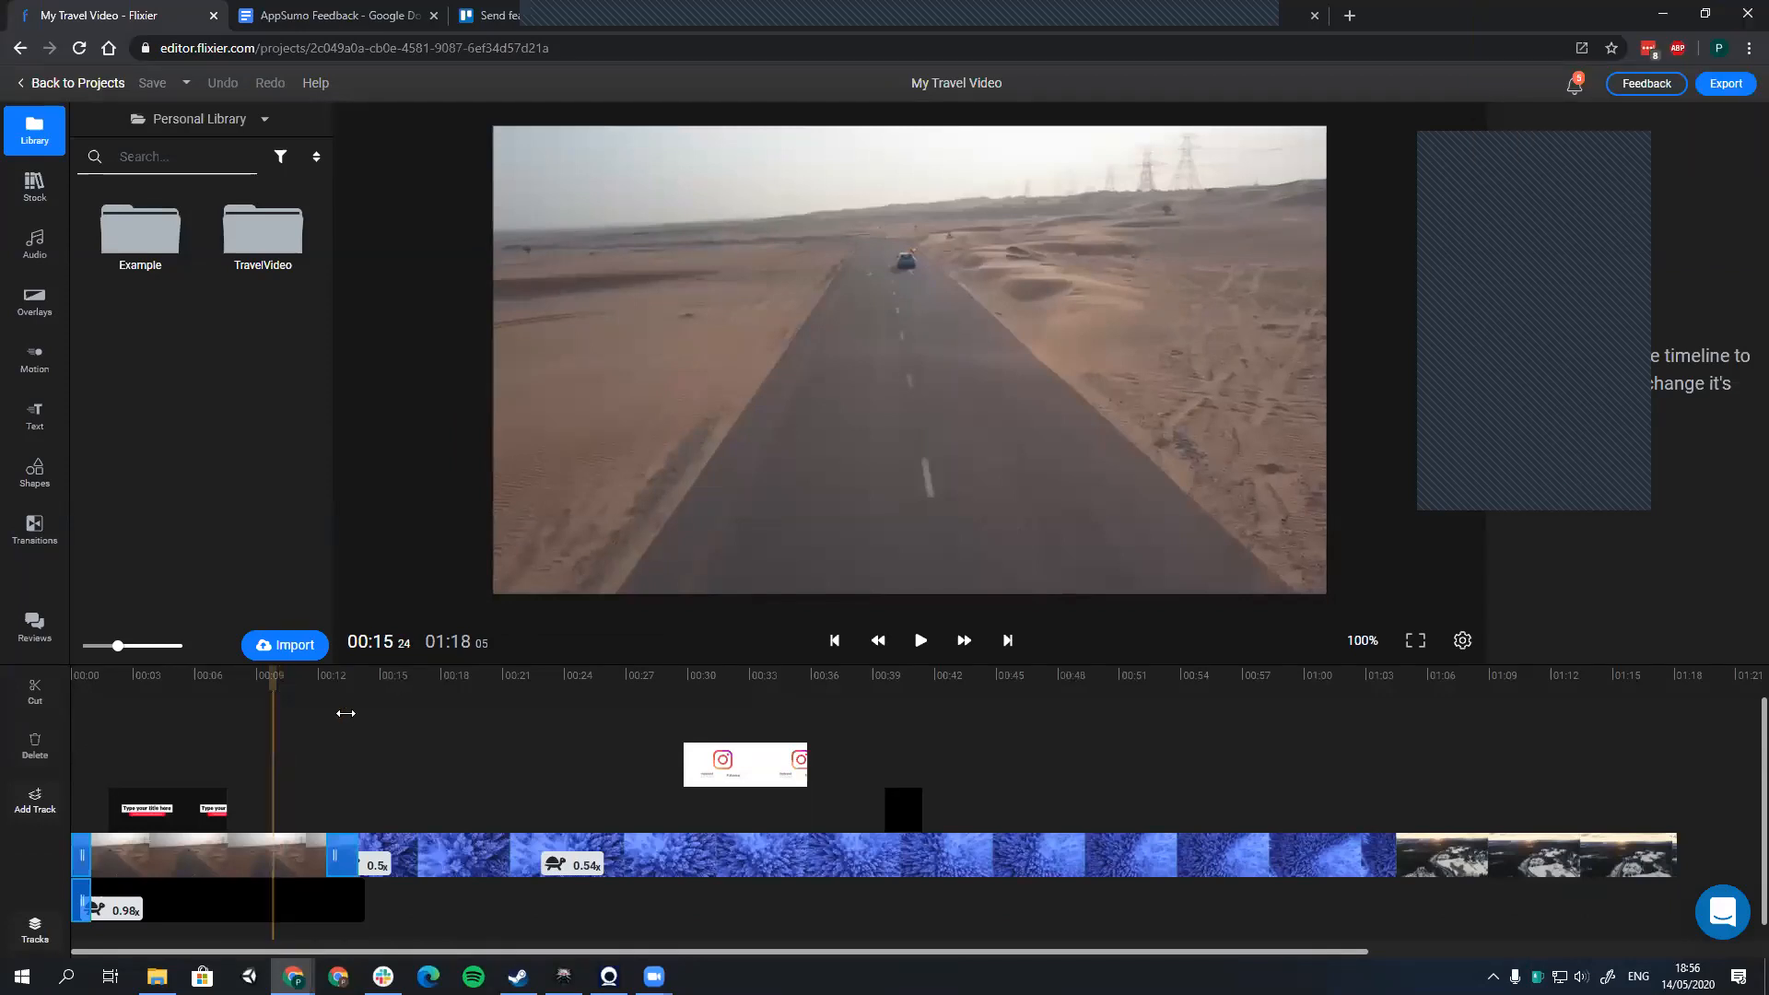
pyautogui.click(332, 714)
pyautogui.click(321, 715)
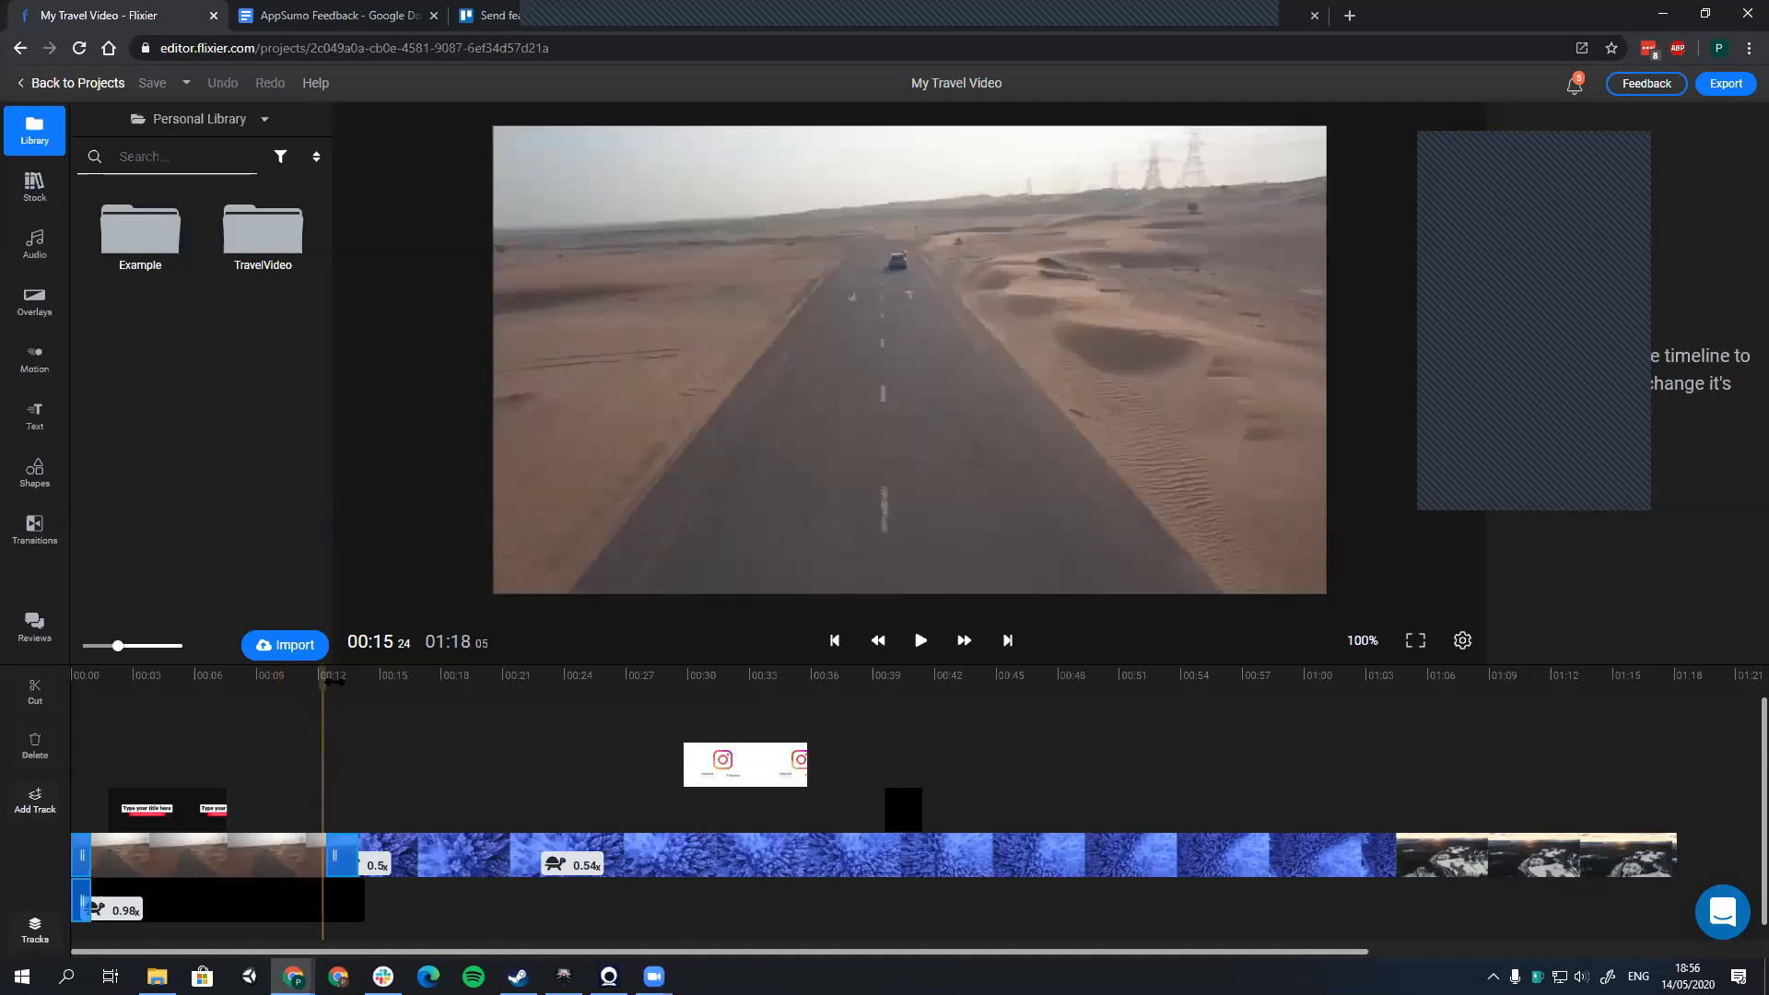
pyautogui.click(335, 682)
pyautogui.click(318, 680)
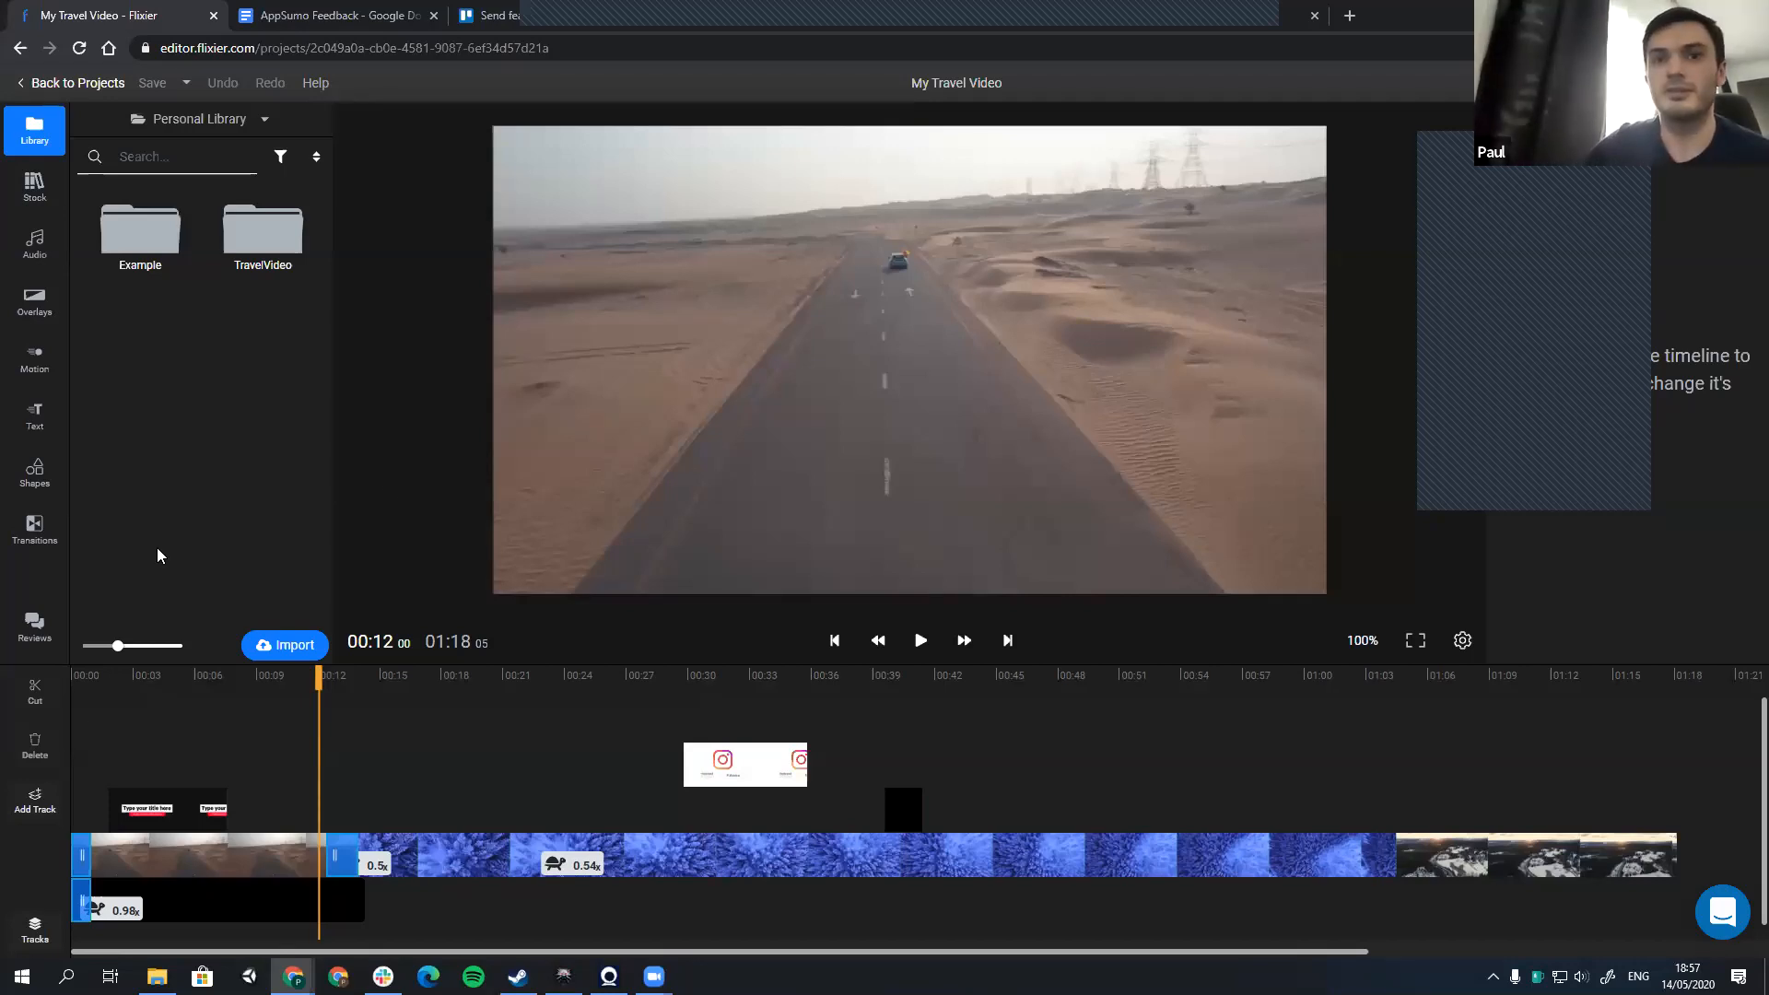
# Step: Open the project's review comments and scrub the timeline to about 00:20 to show the comment timestamp following the playhead
pyautogui.click(35, 626)
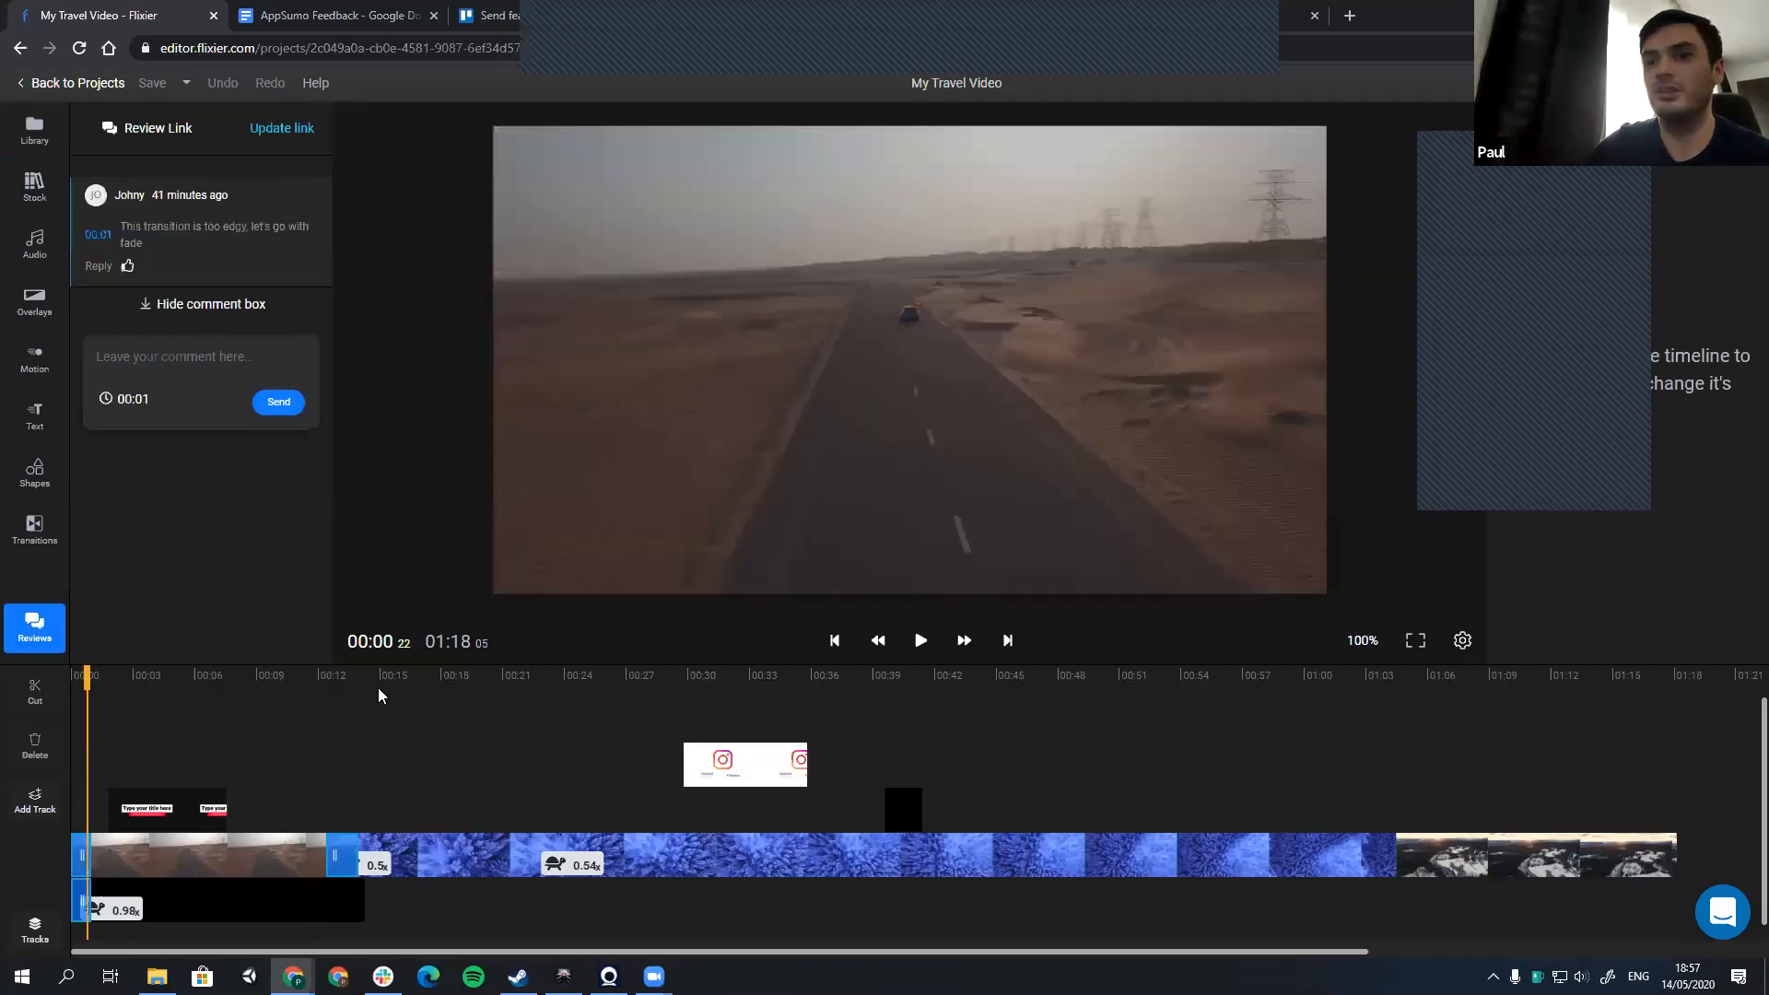
pyautogui.click(379, 693)
pyautogui.moveTo(378, 691); pyautogui.dragTo(1071, 689)
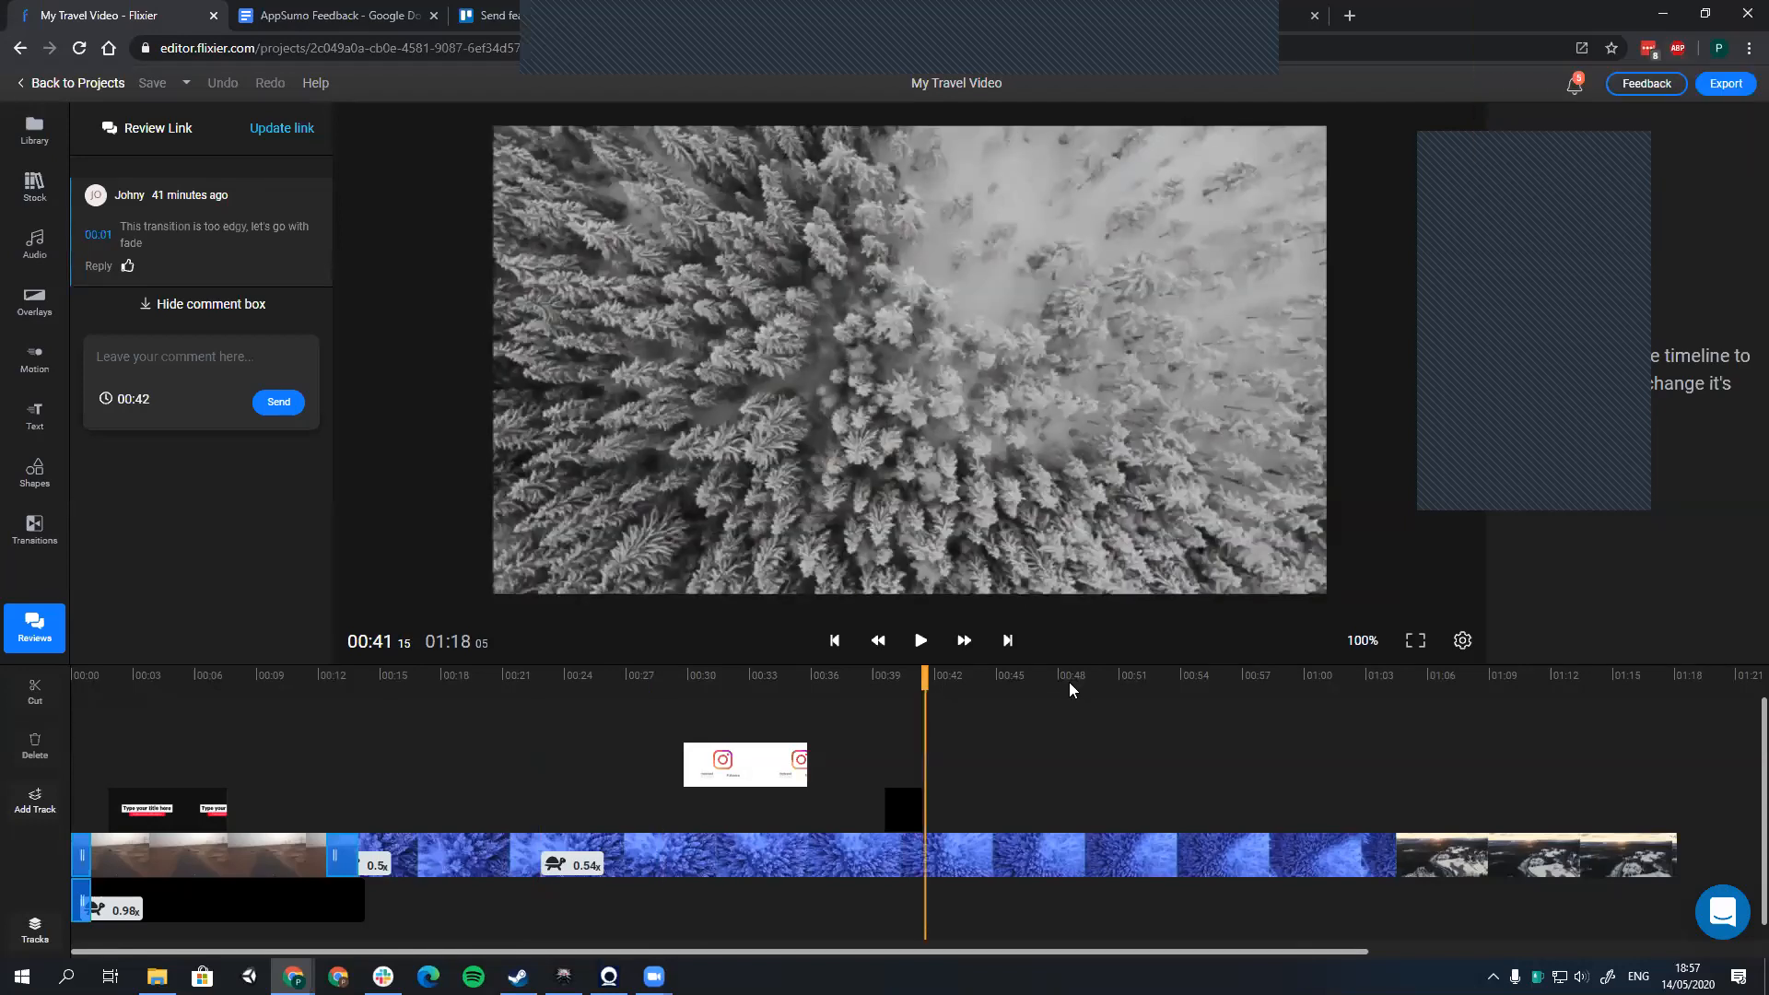
pyautogui.click(419, 677)
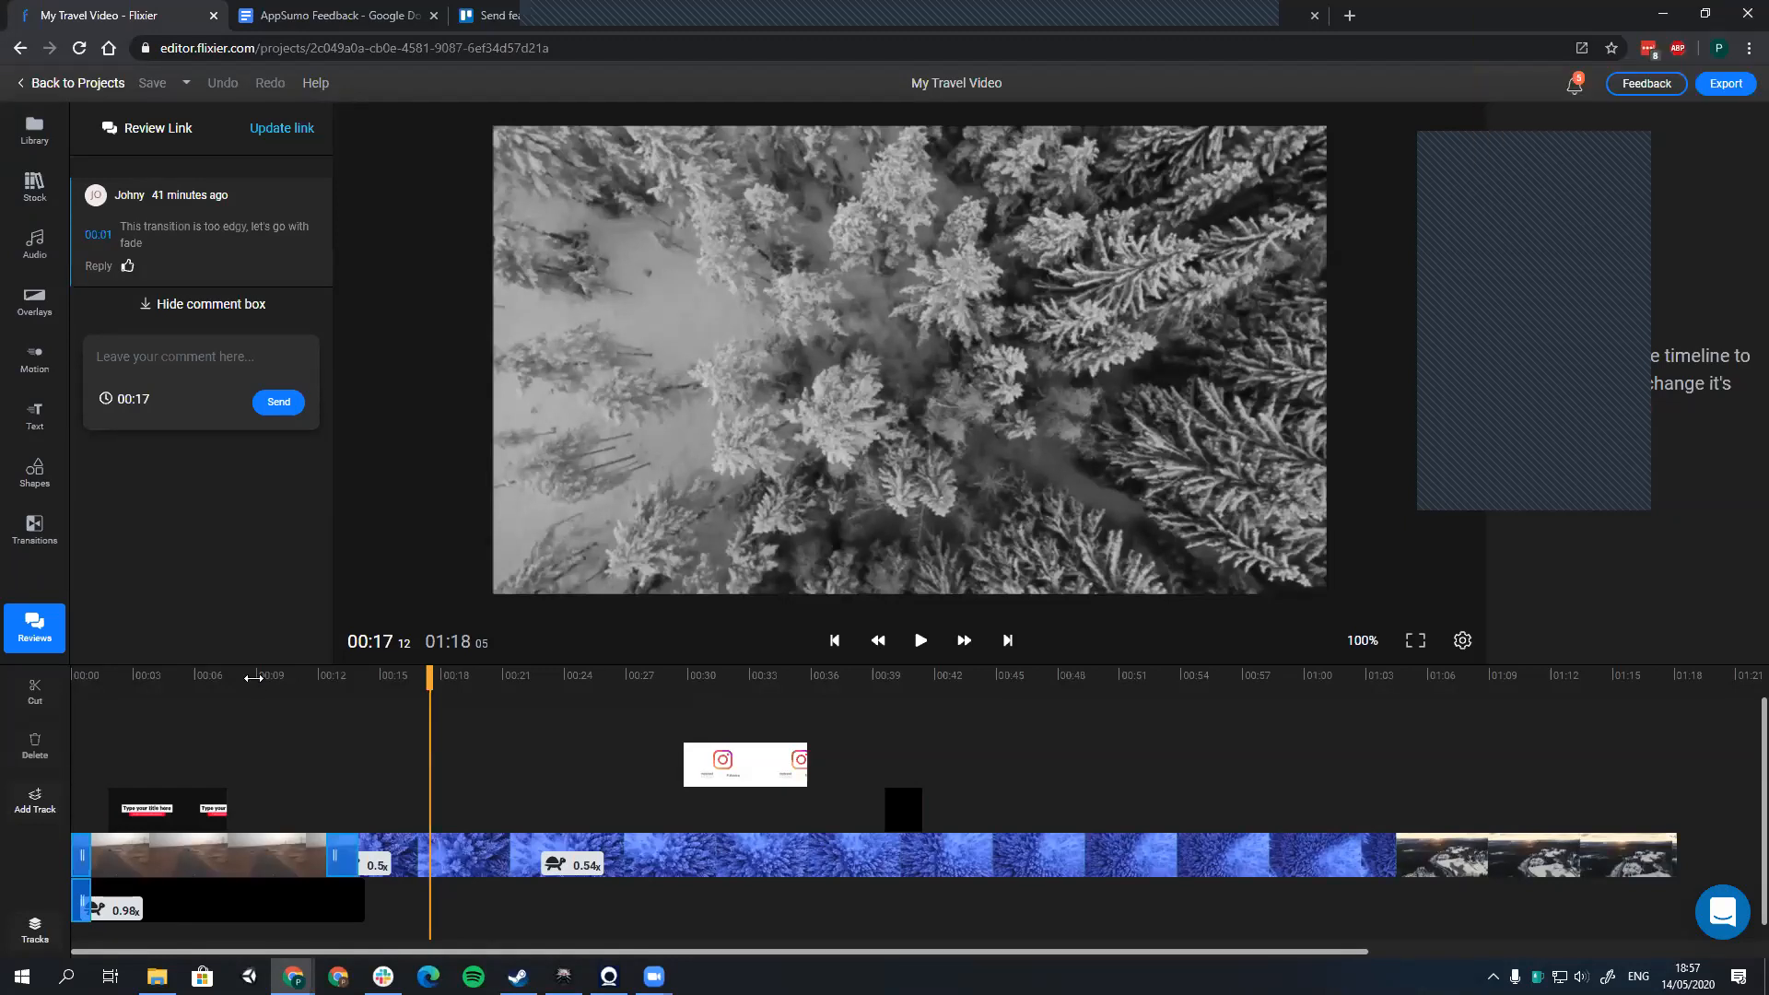
pyautogui.click(278, 680)
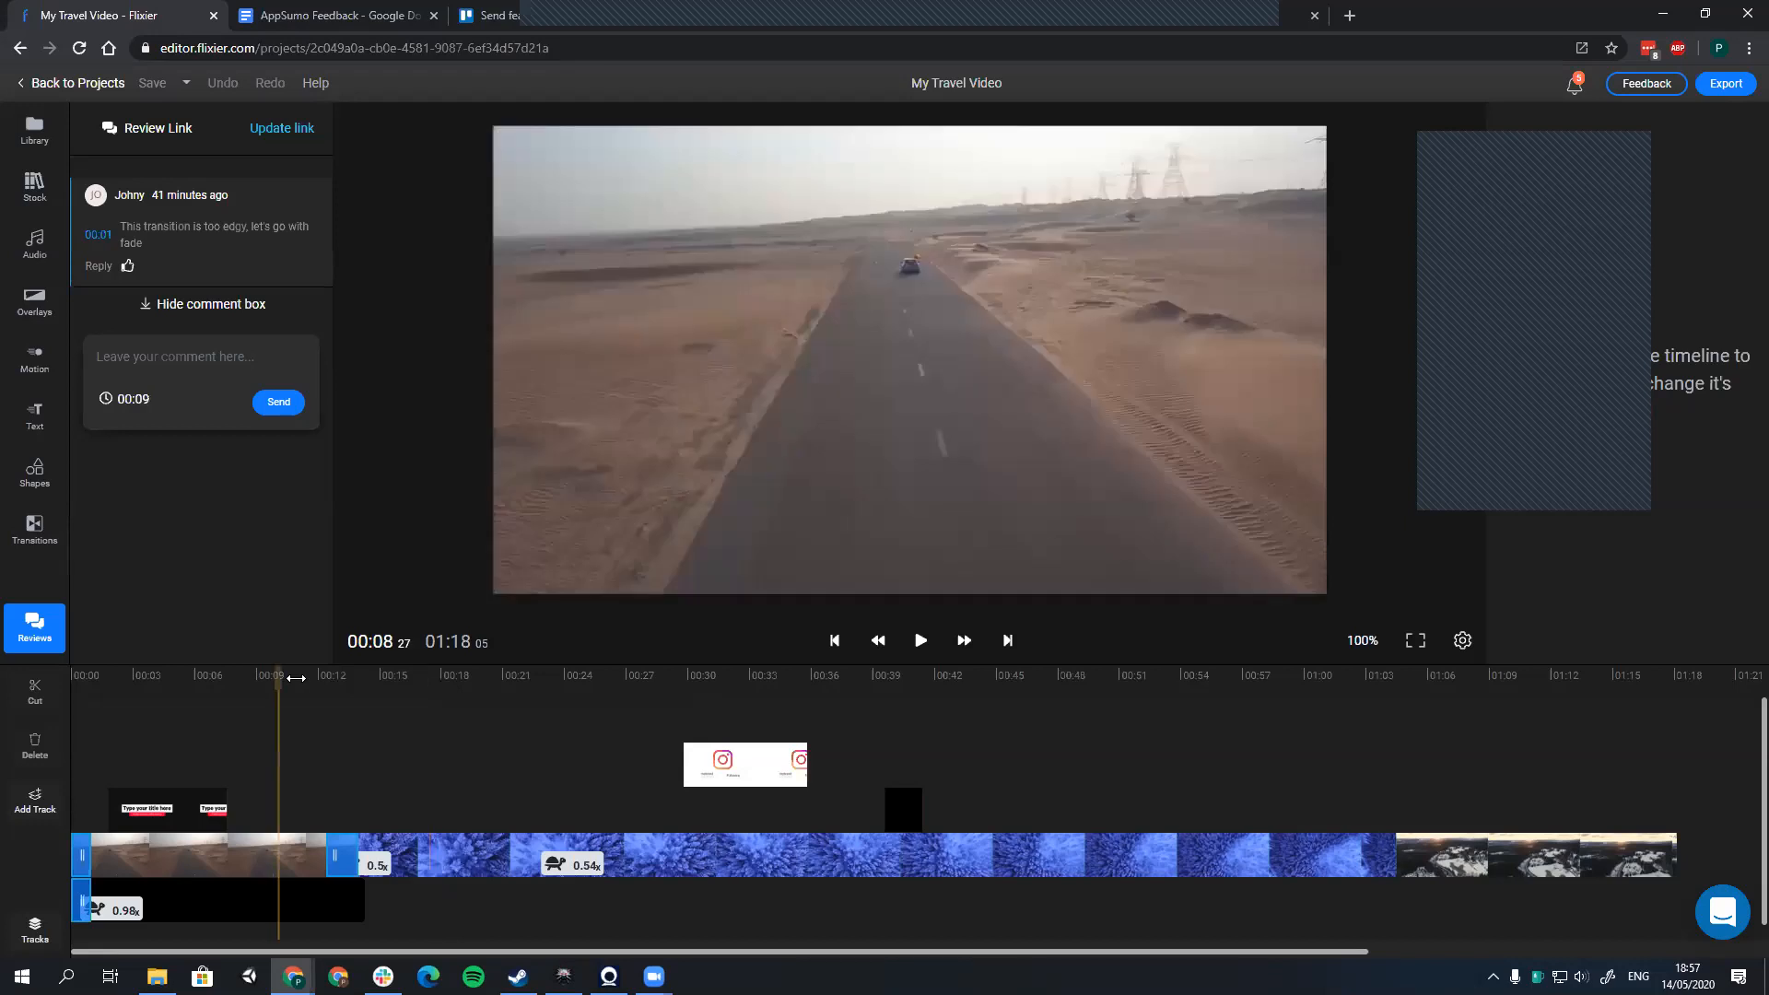
pyautogui.click(485, 677)
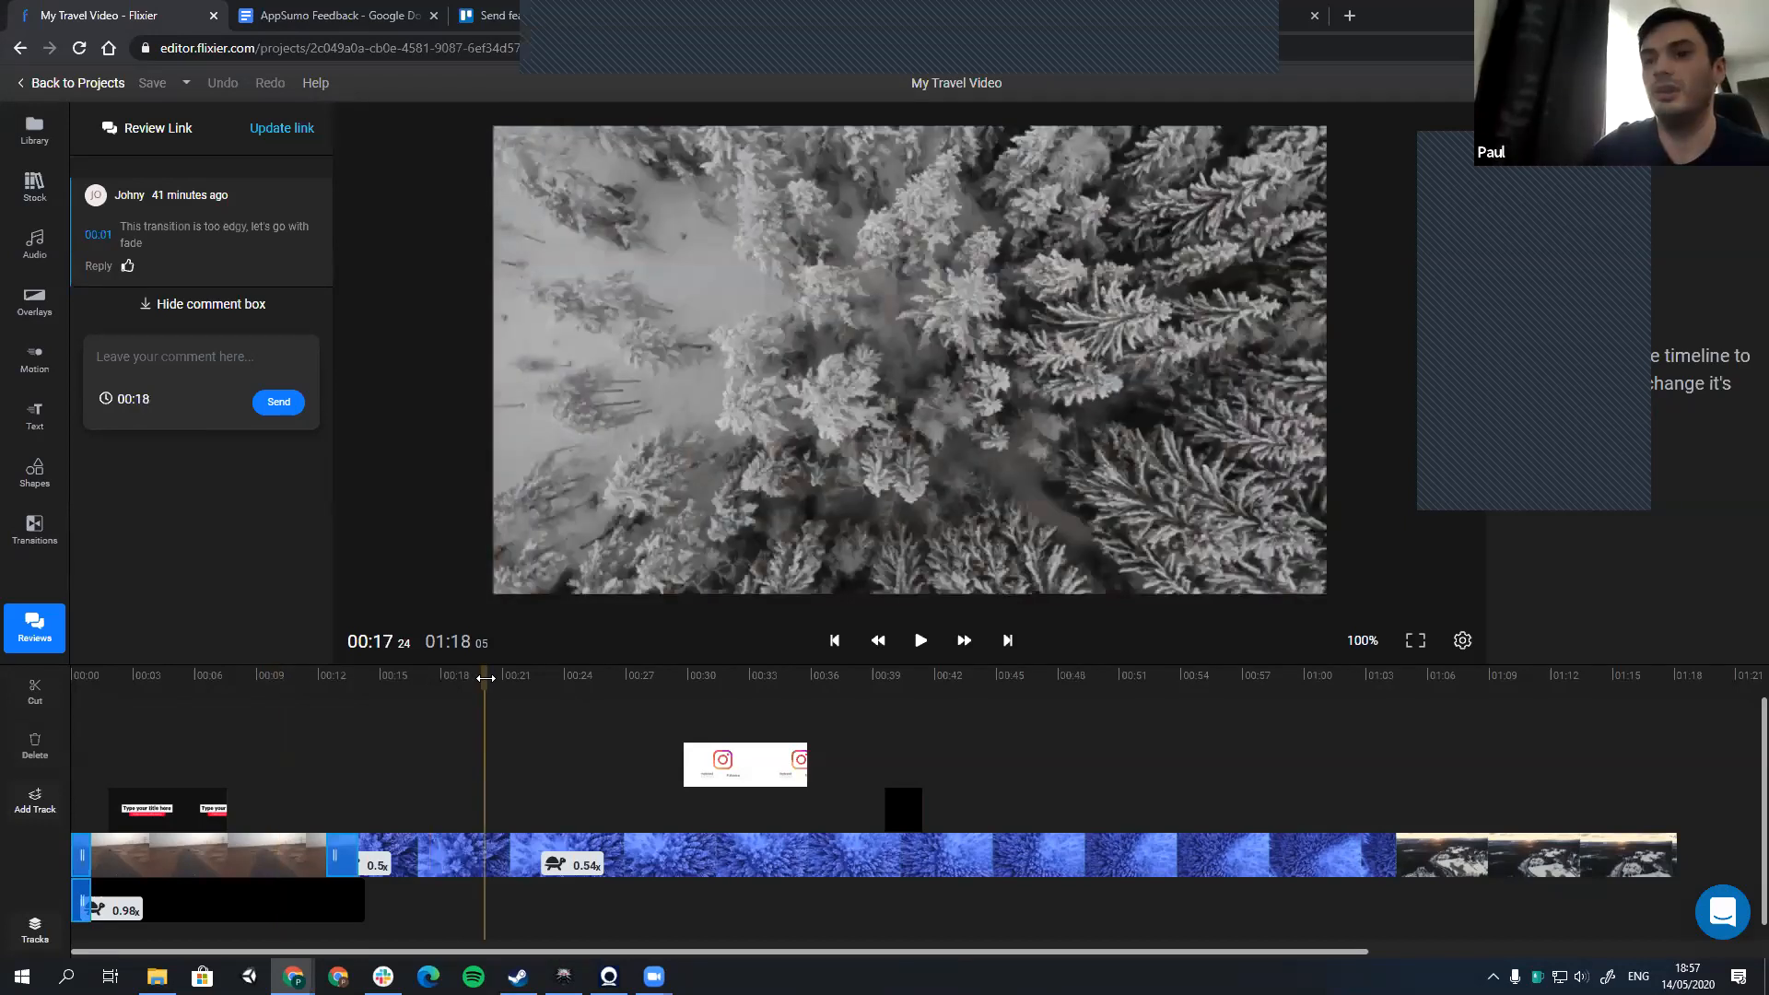
pyautogui.click(494, 680)
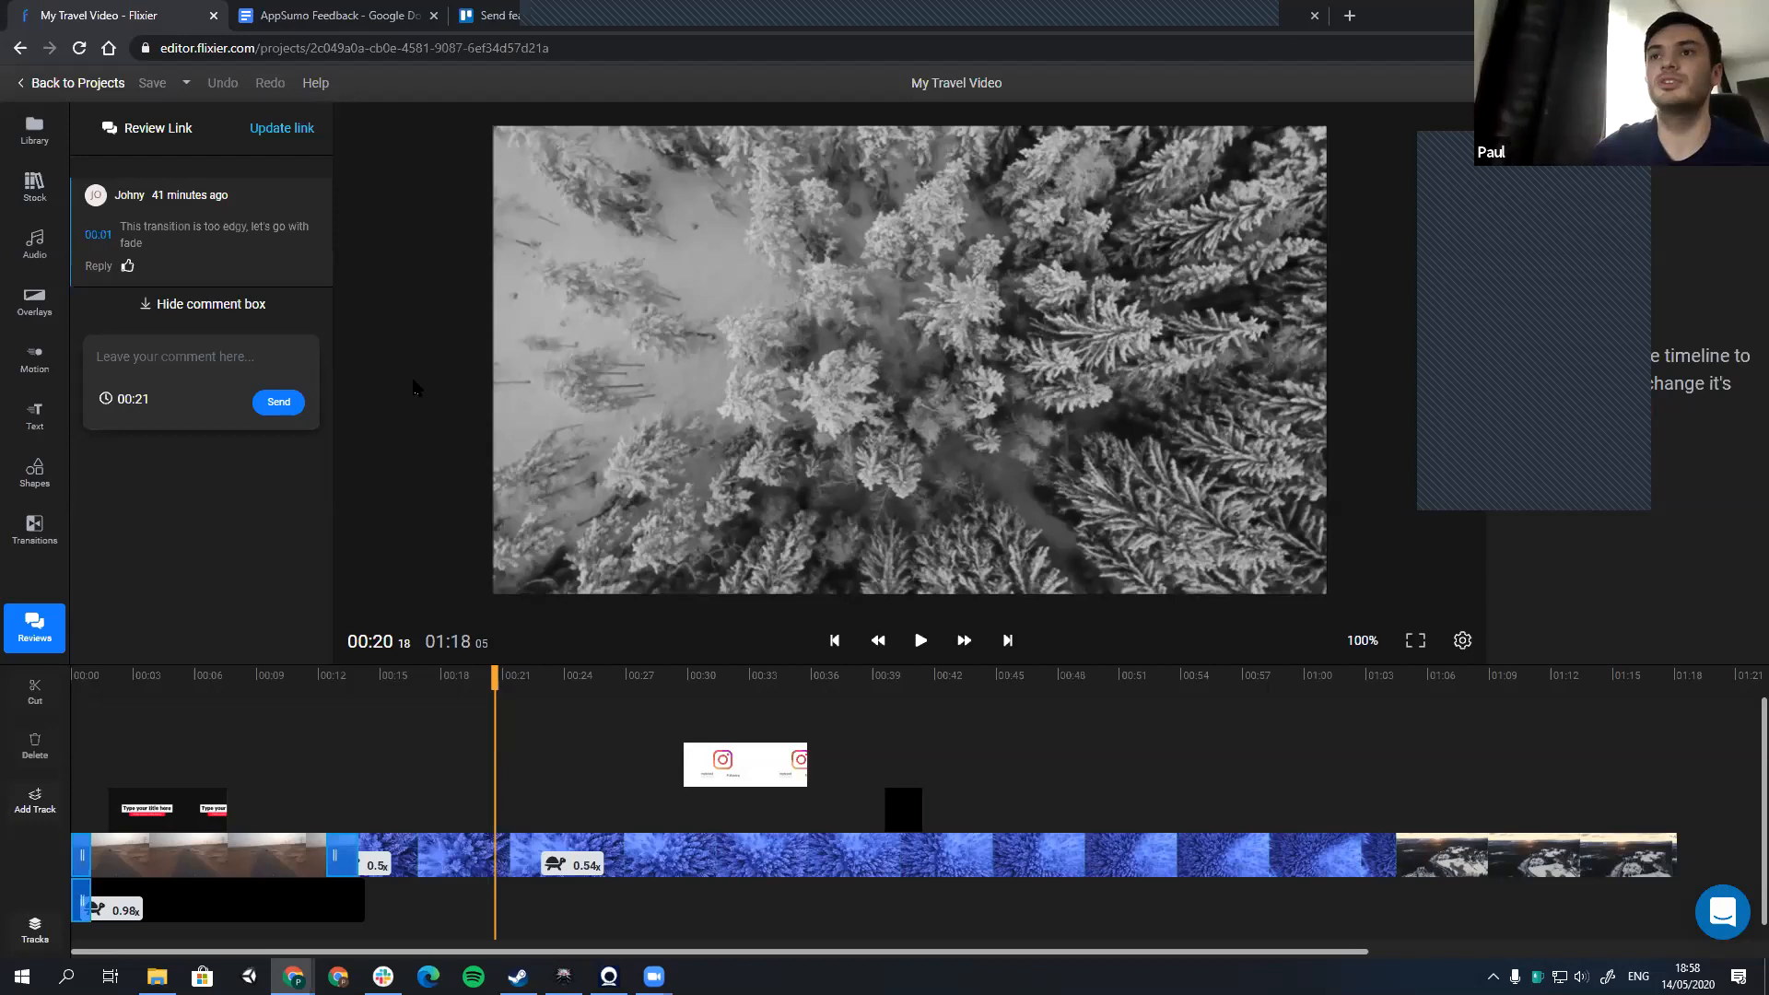
# Step: Switch to the Flixier Product Roadmap board in Trello and view its "Send feature requests or bug reports" card
pyautogui.click(497, 16)
pyautogui.click(335, 308)
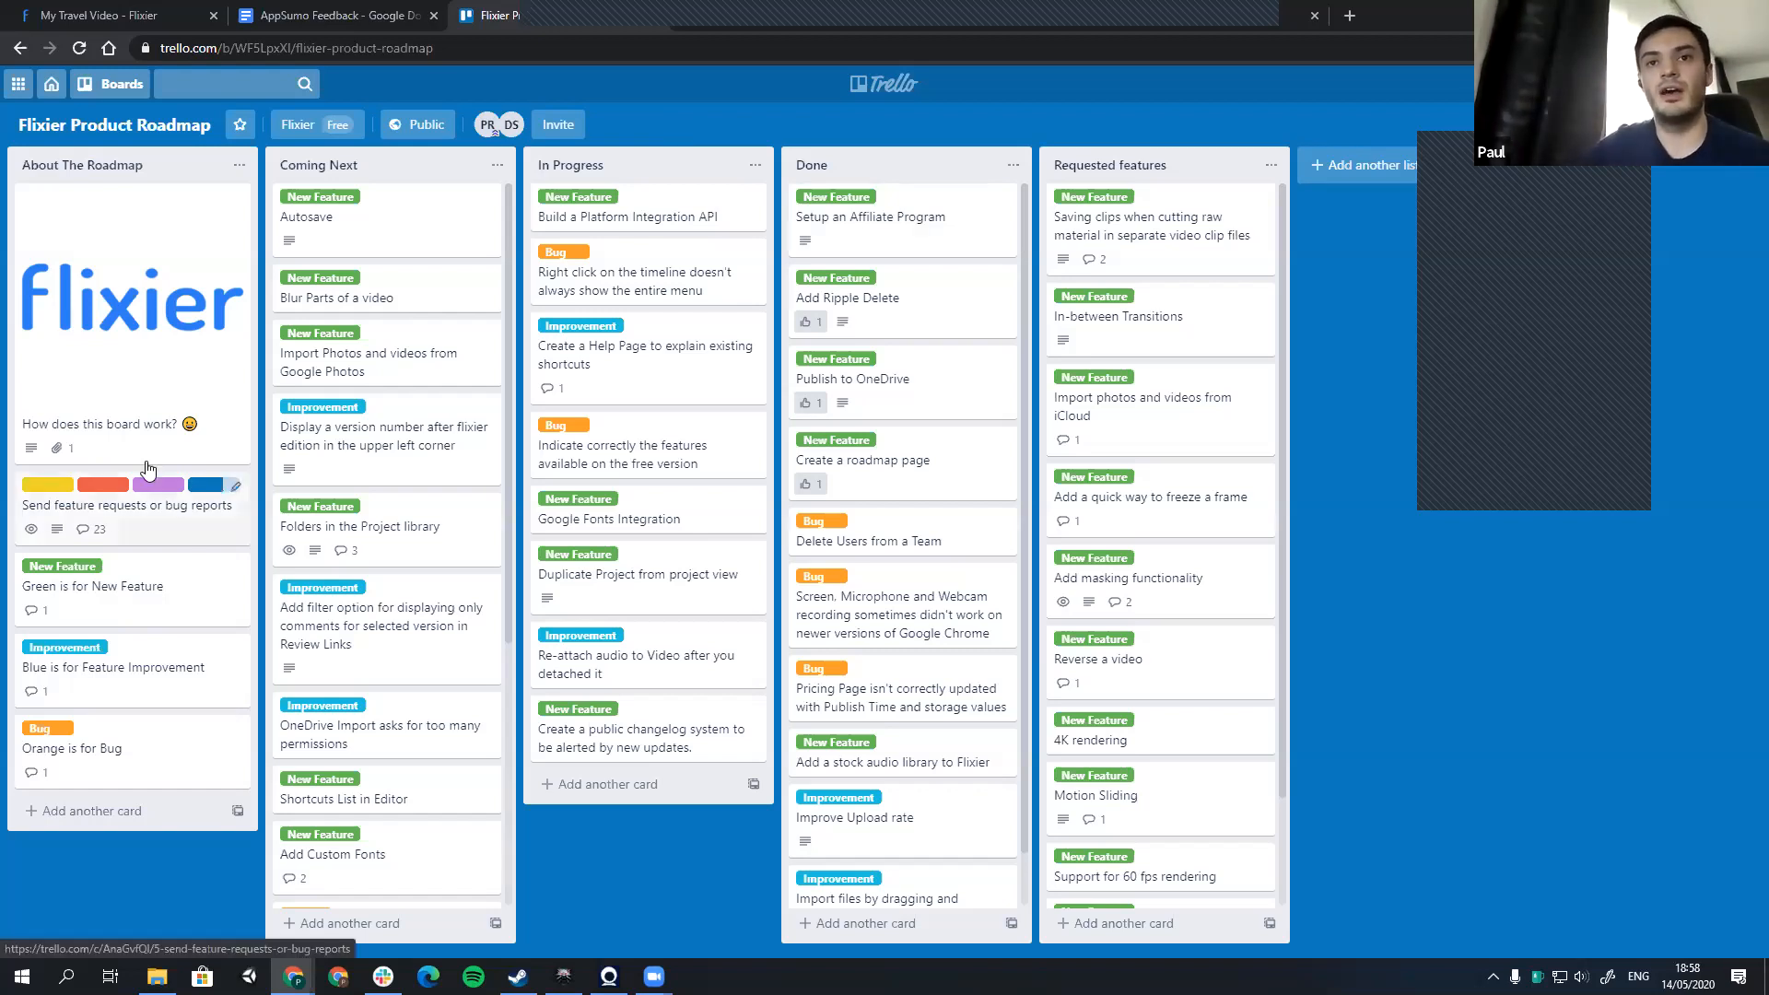
pyautogui.click(188, 502)
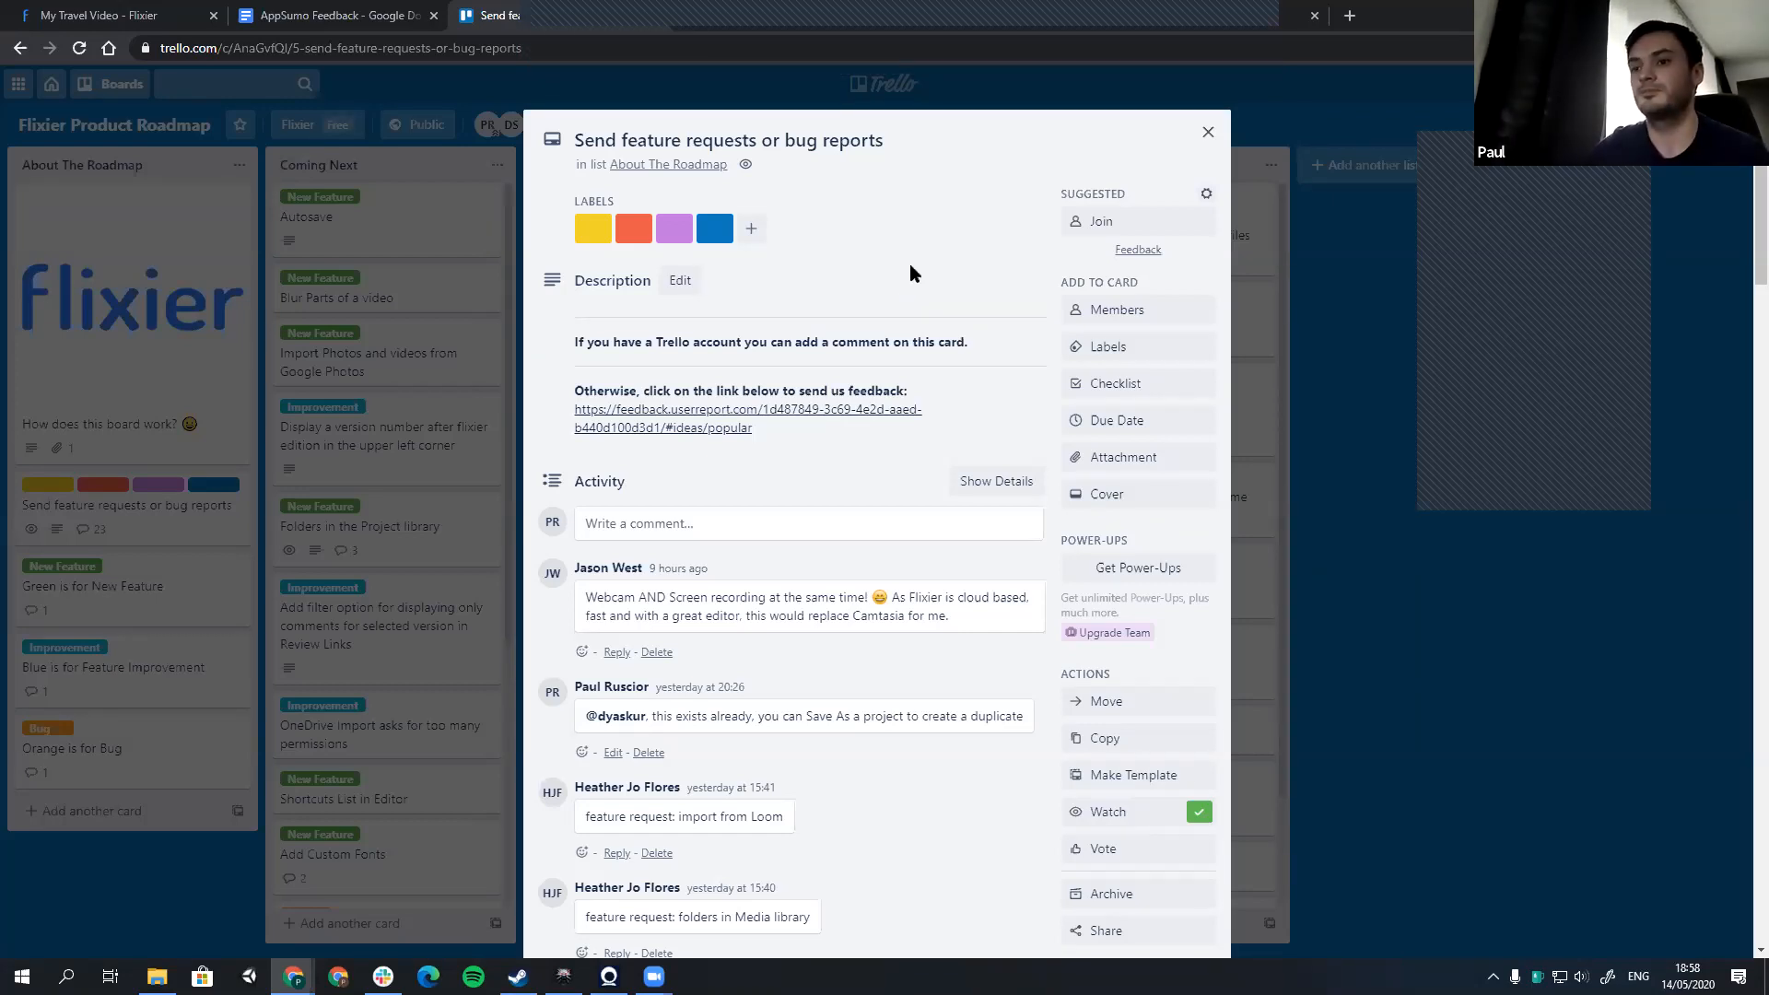
pyautogui.click(1204, 135)
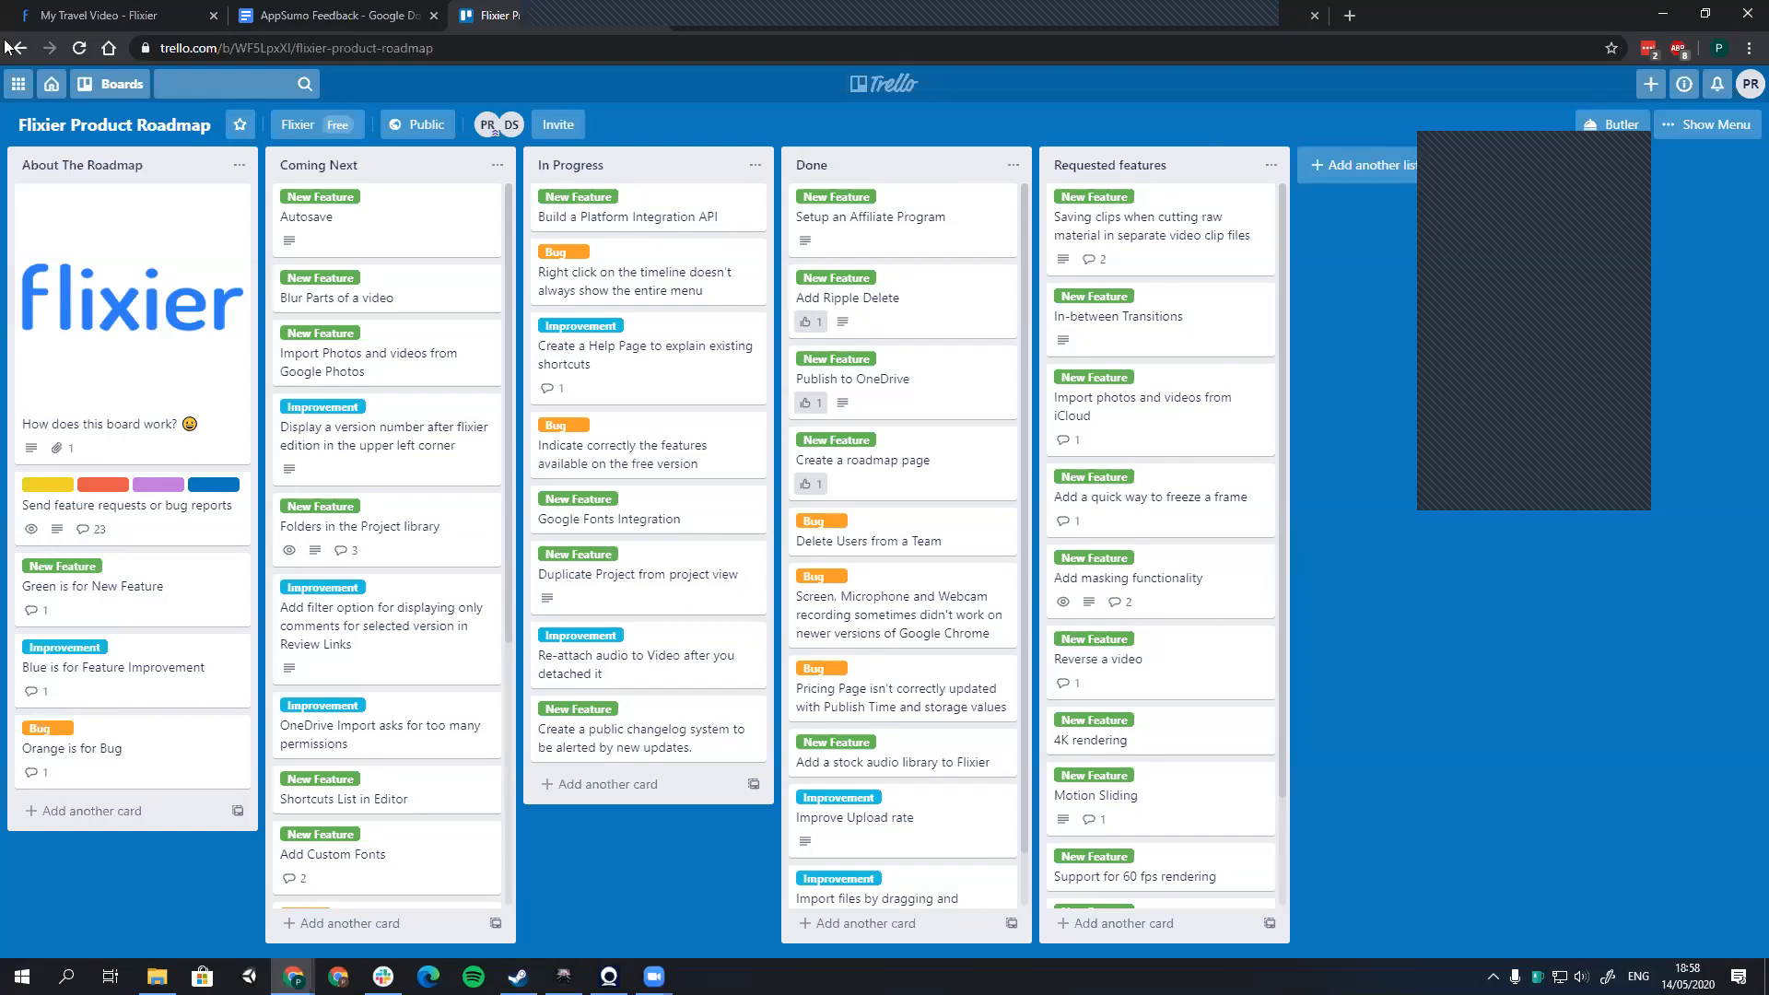
# Step: Switch back to My Travel Video in Flixier and jump to the frame of the 00:01 review comment
pyautogui.click(55, 25)
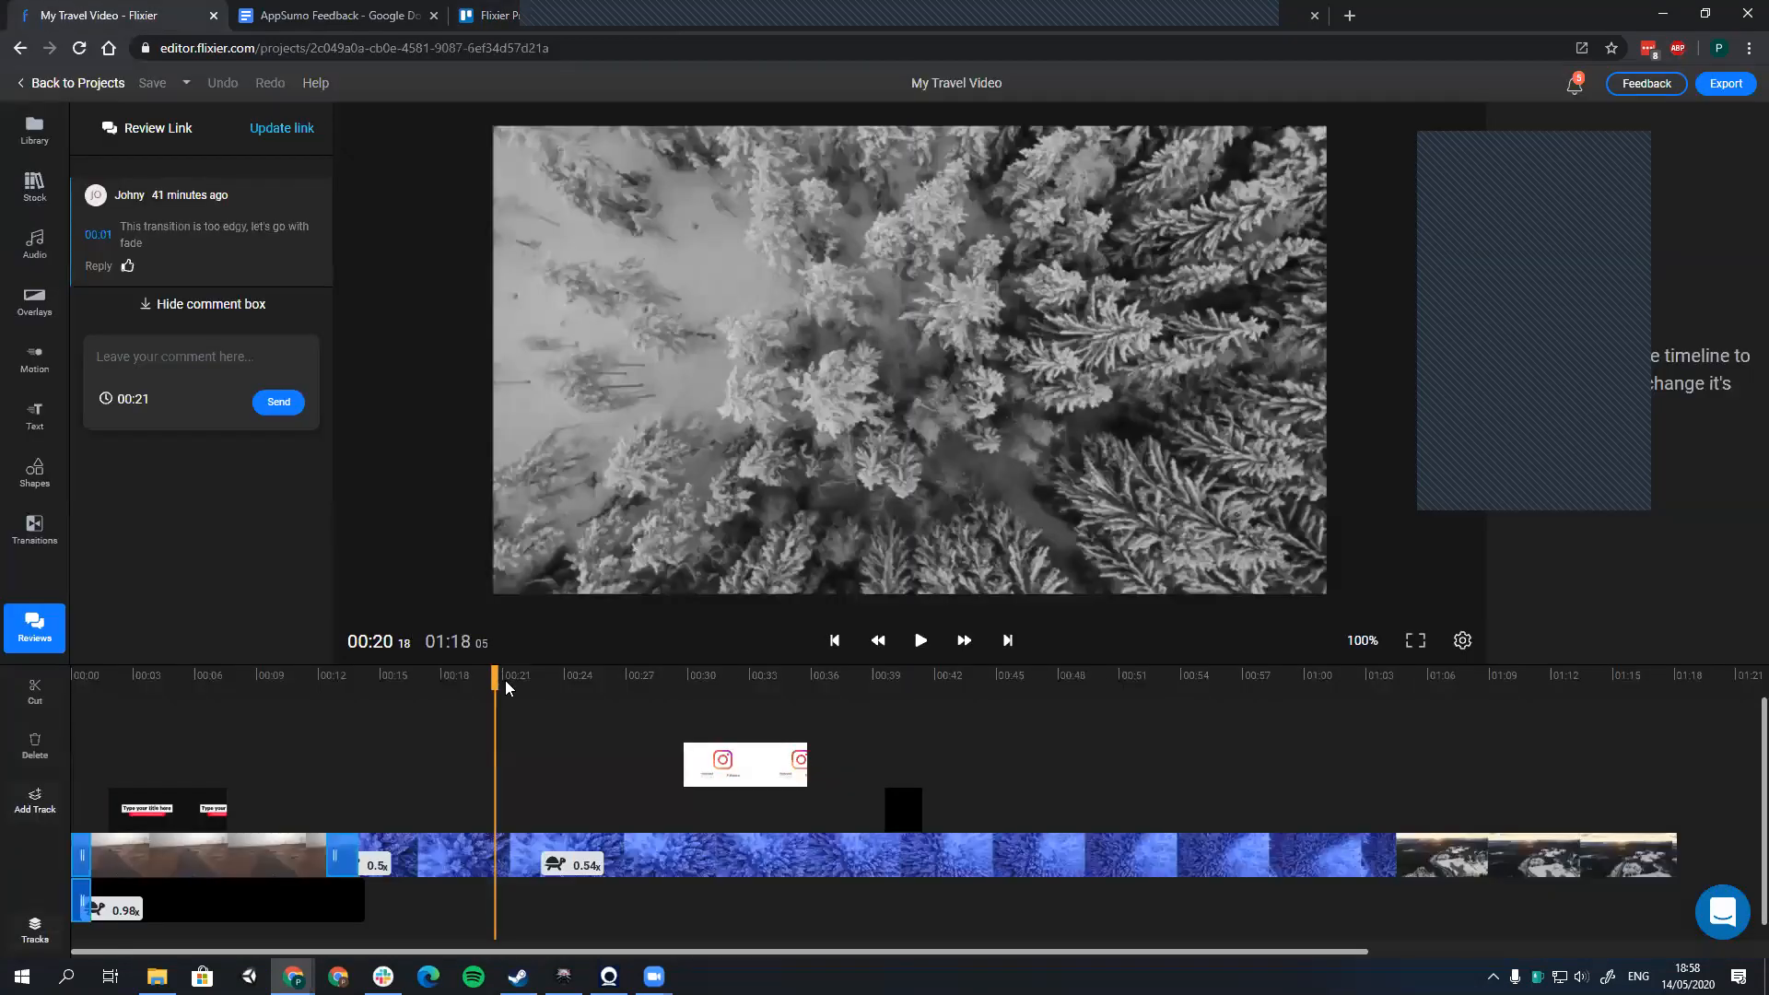
pyautogui.moveTo(496, 681); pyautogui.dragTo(490, 682)
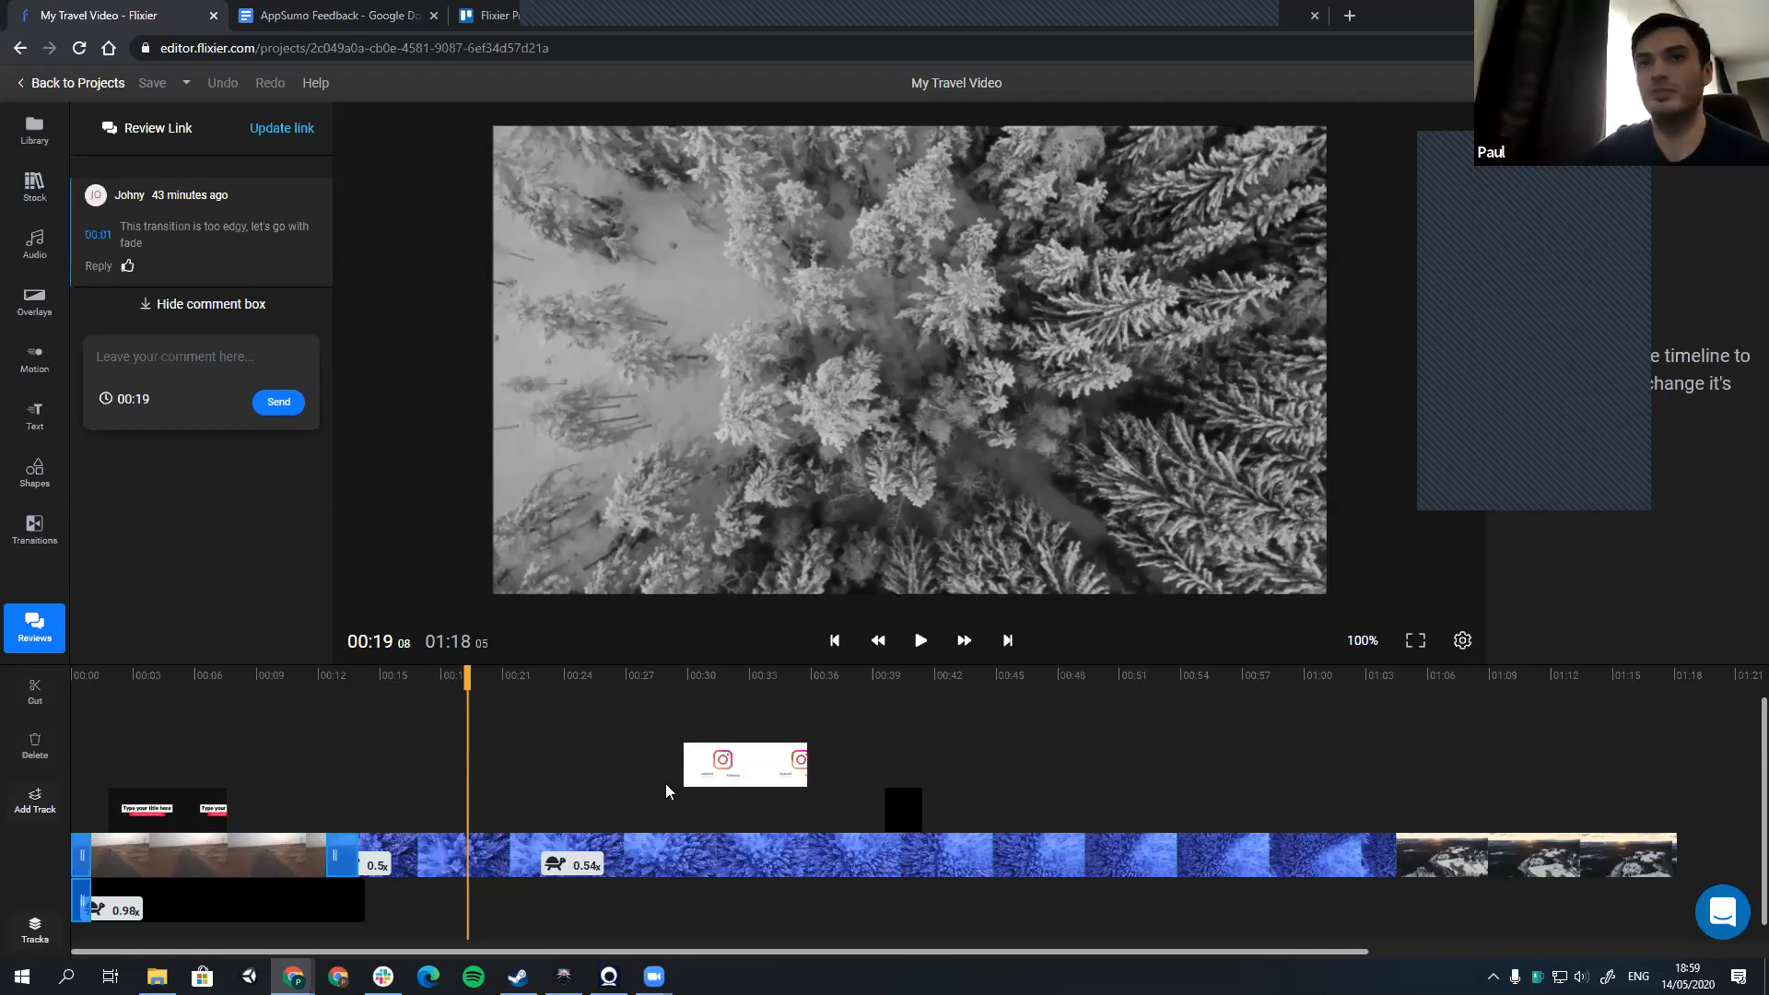
pyautogui.click(215, 262)
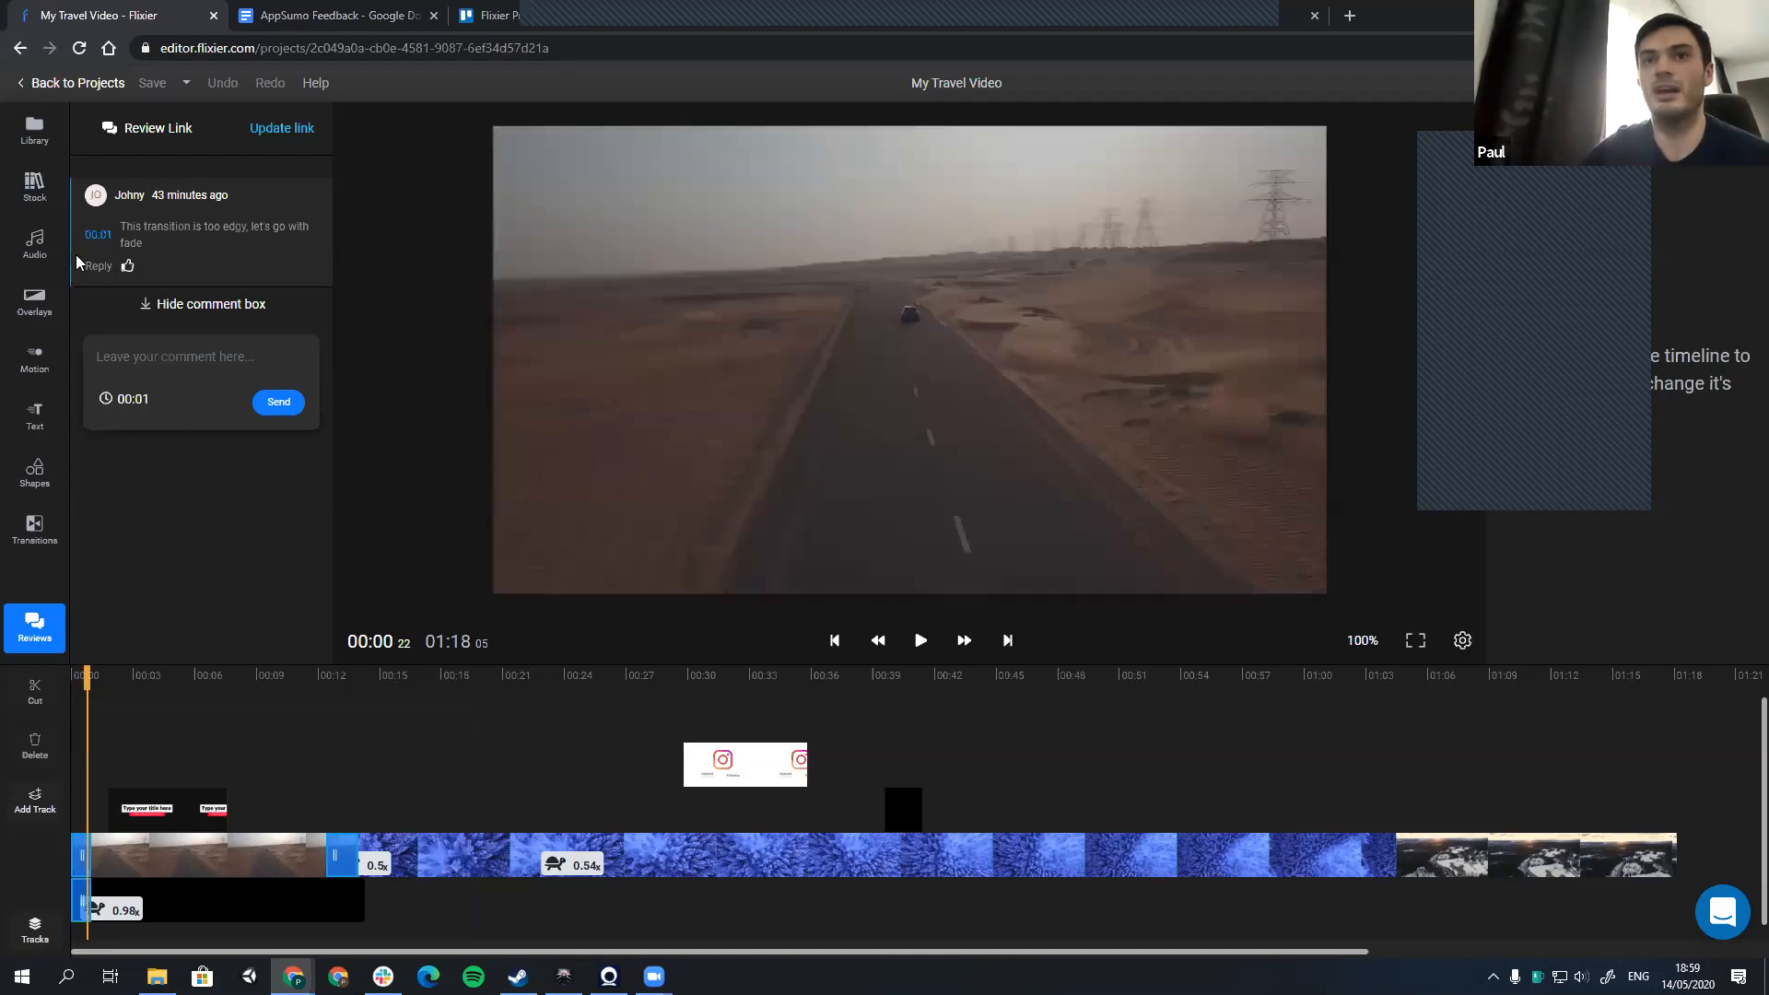